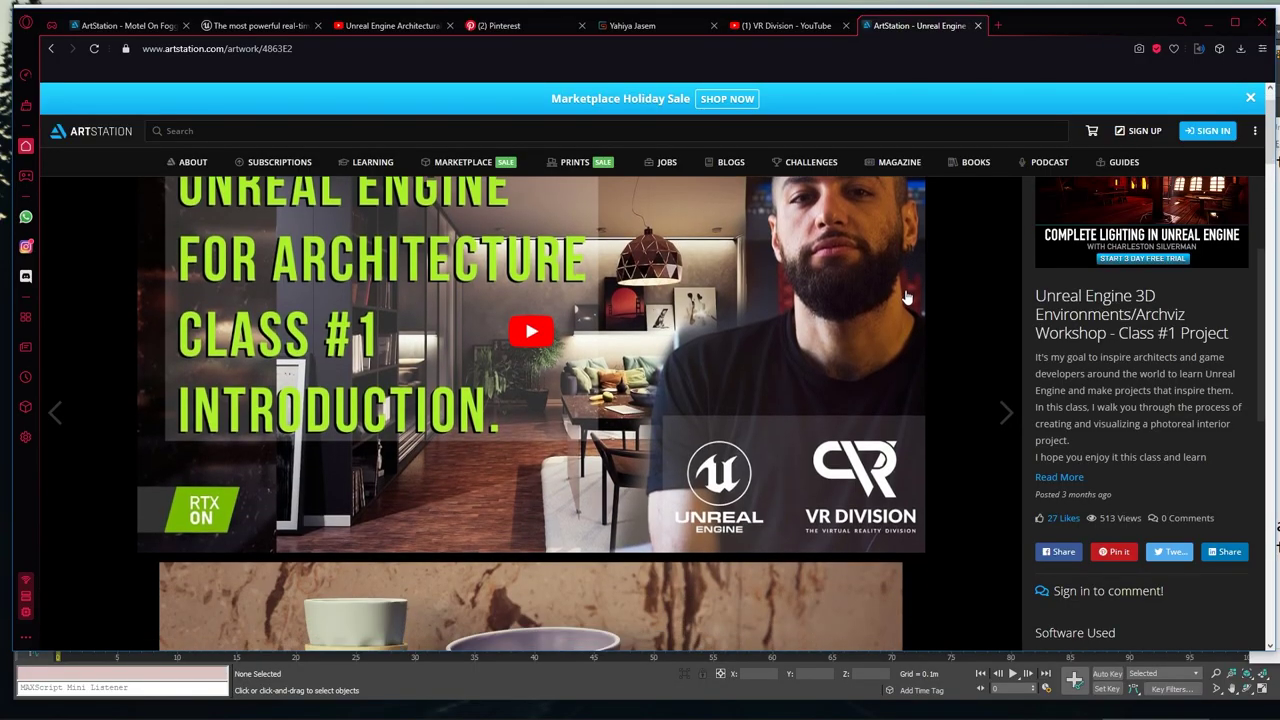
Scroll through the messages in the Discord #general channel
scroll(776, 452, down, 4)
scroll(545, 288, down, 1)
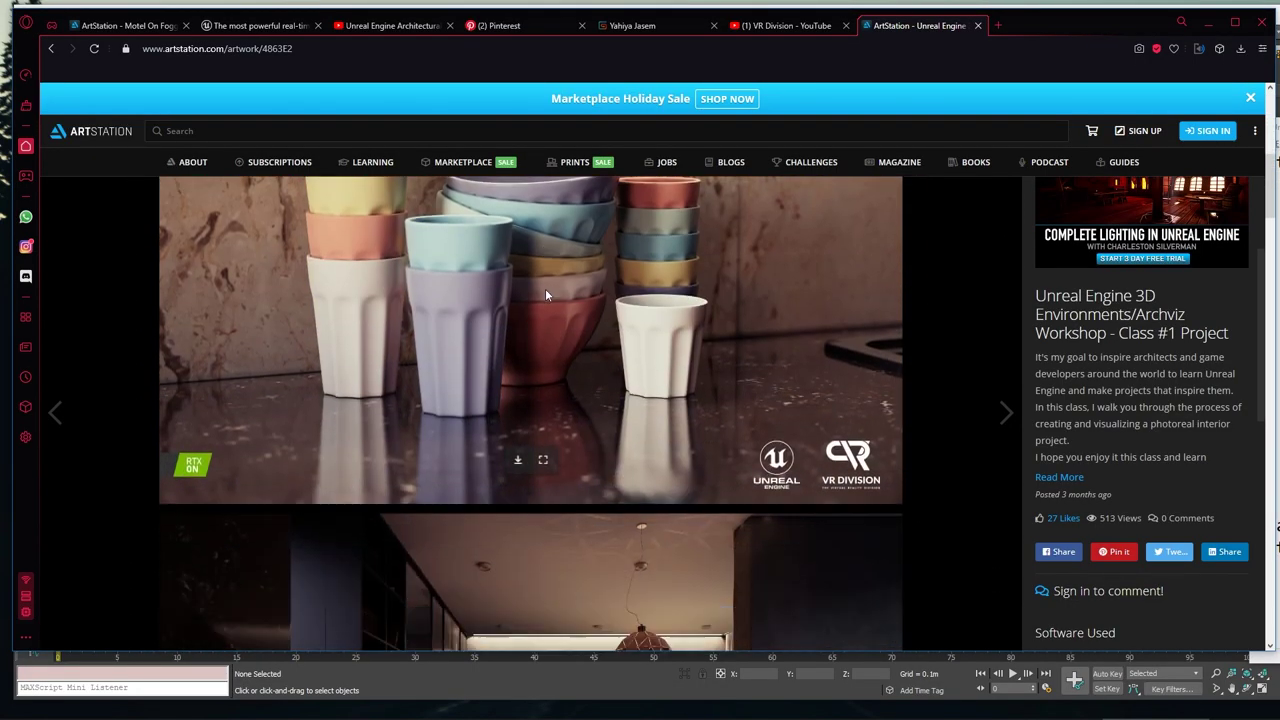
scroll(545, 288, down, 6)
scroll(533, 386, up, 2)
scroll(557, 370, down, 3)
scroll(560, 362, down, 2)
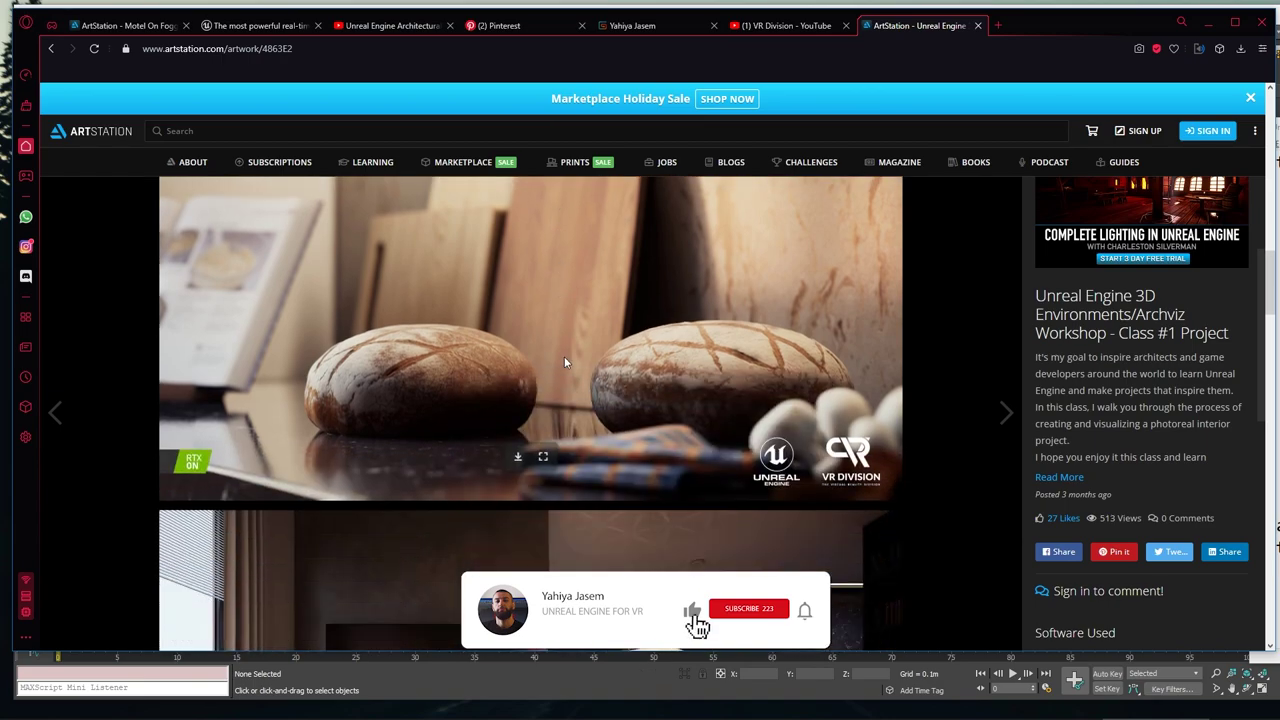
scroll(570, 350, down, 4)
scroll(585, 335, down, 2)
scroll(605, 316, down, 4)
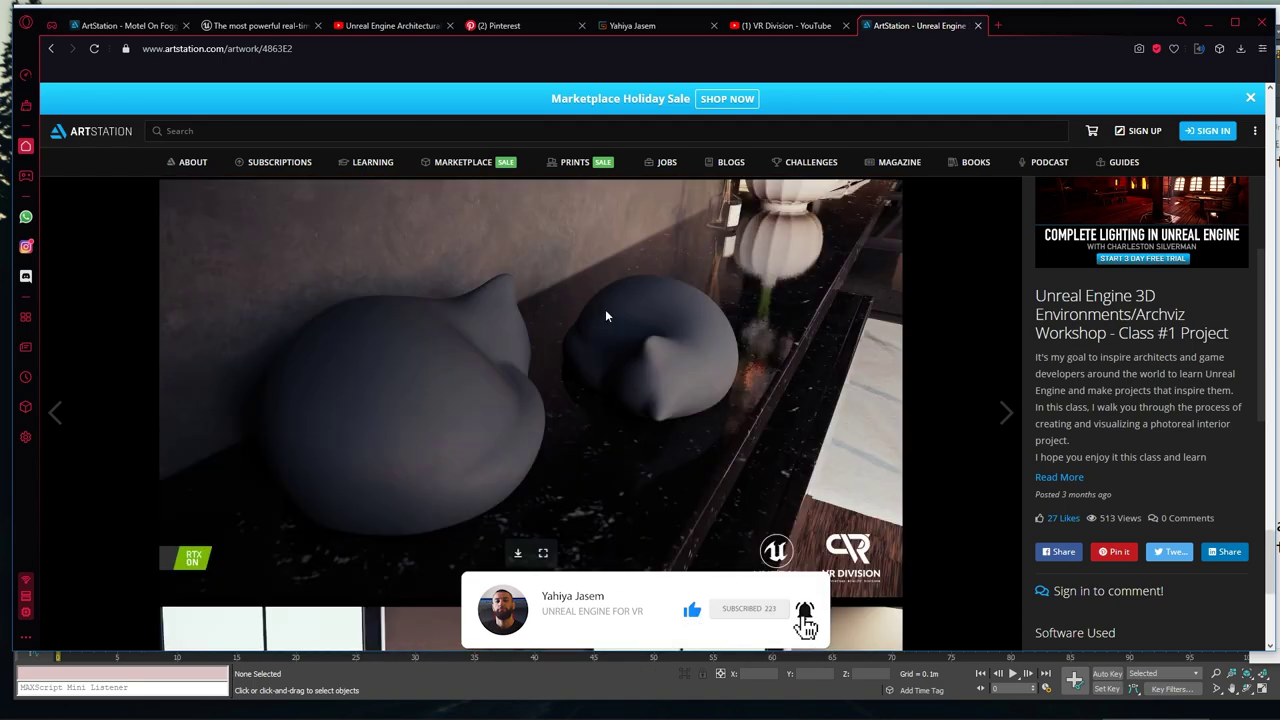
scroll(774, 357, down, 5)
scroll(766, 366, down, 3)
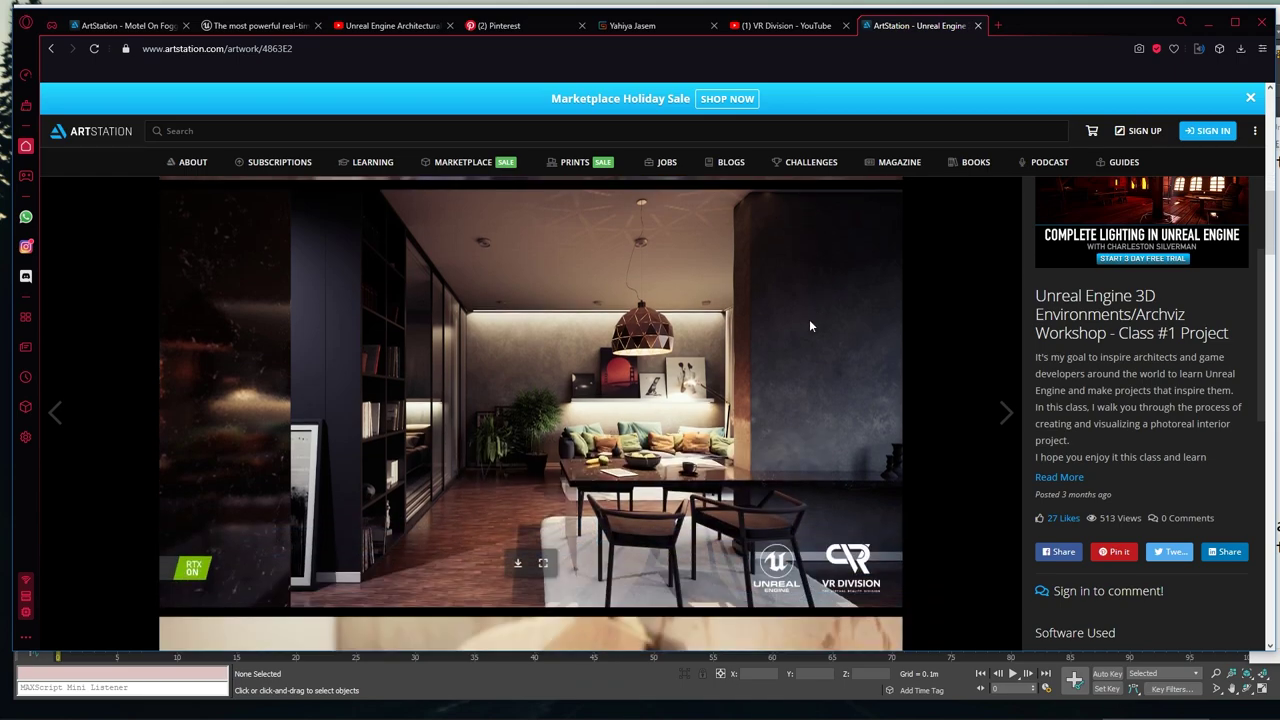
scroll(560, 420, up, 2)
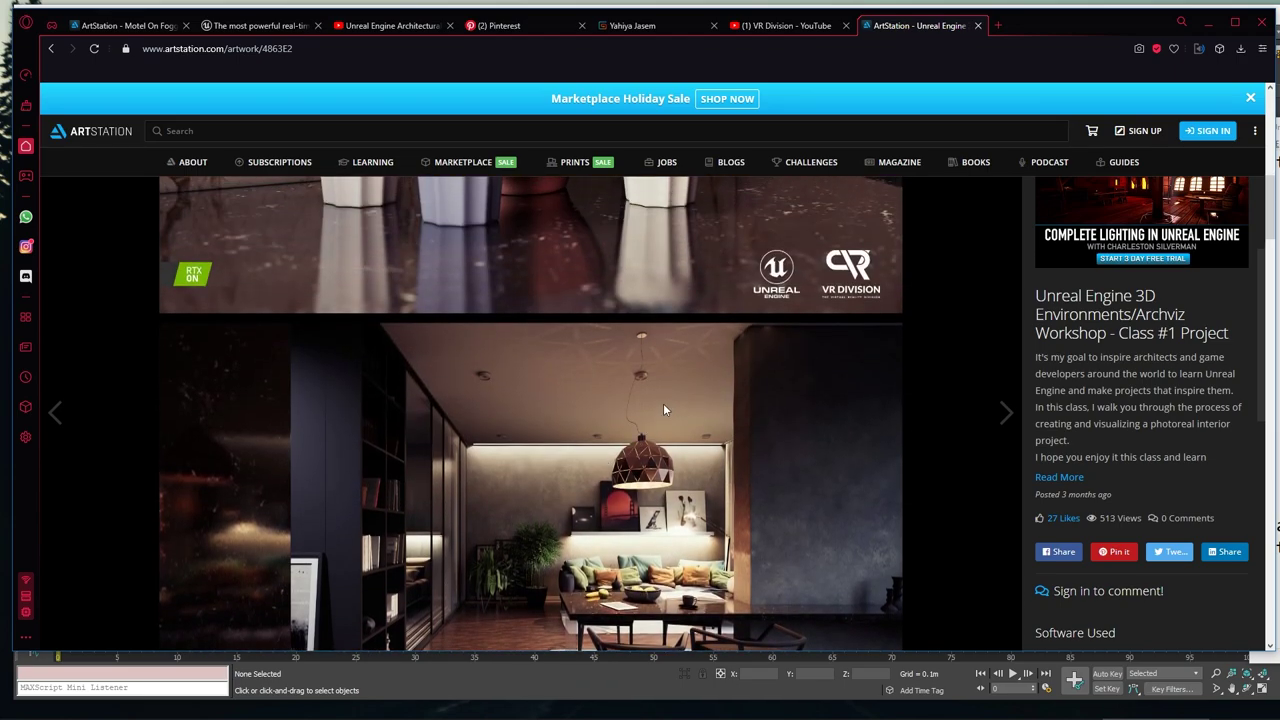
scroll(560, 385, down, 1)
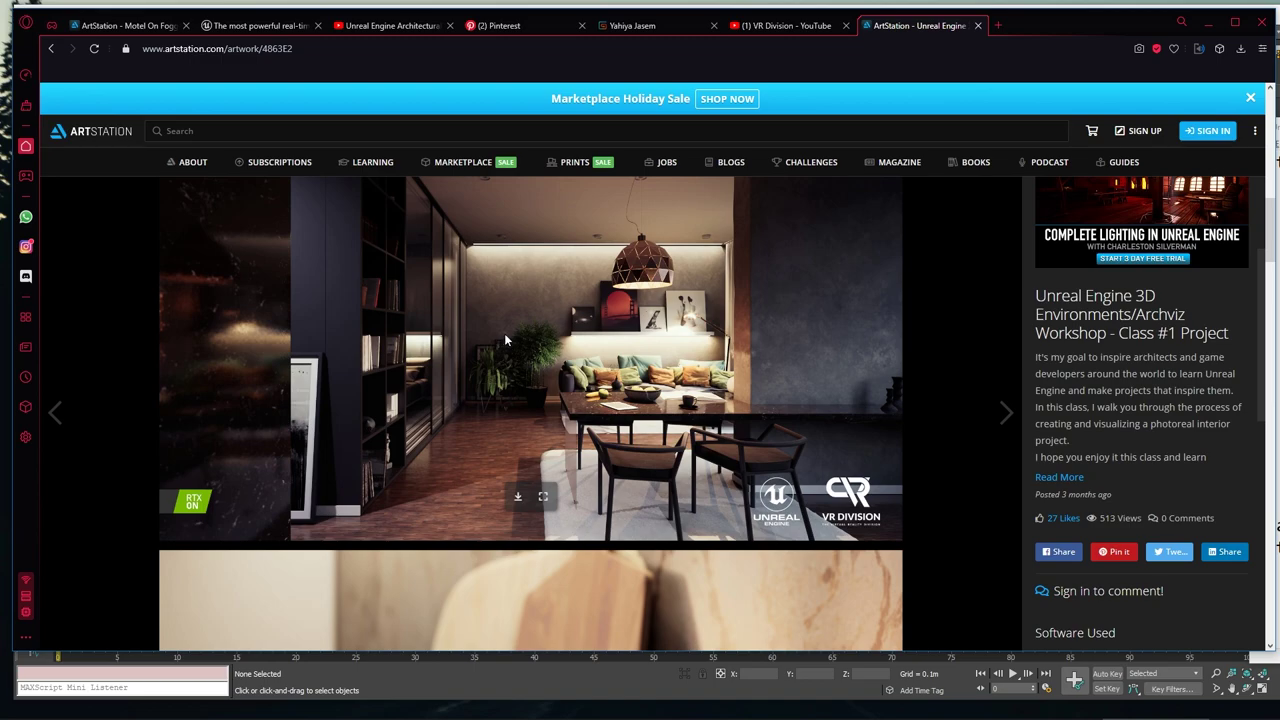
scroll(510, 338, up, 1)
scroll(535, 355, down, 1)
scroll(535, 375, up, 2)
Glance over the Pinterest reference board, then bring up the VR Division YouTube videos
click(510, 30)
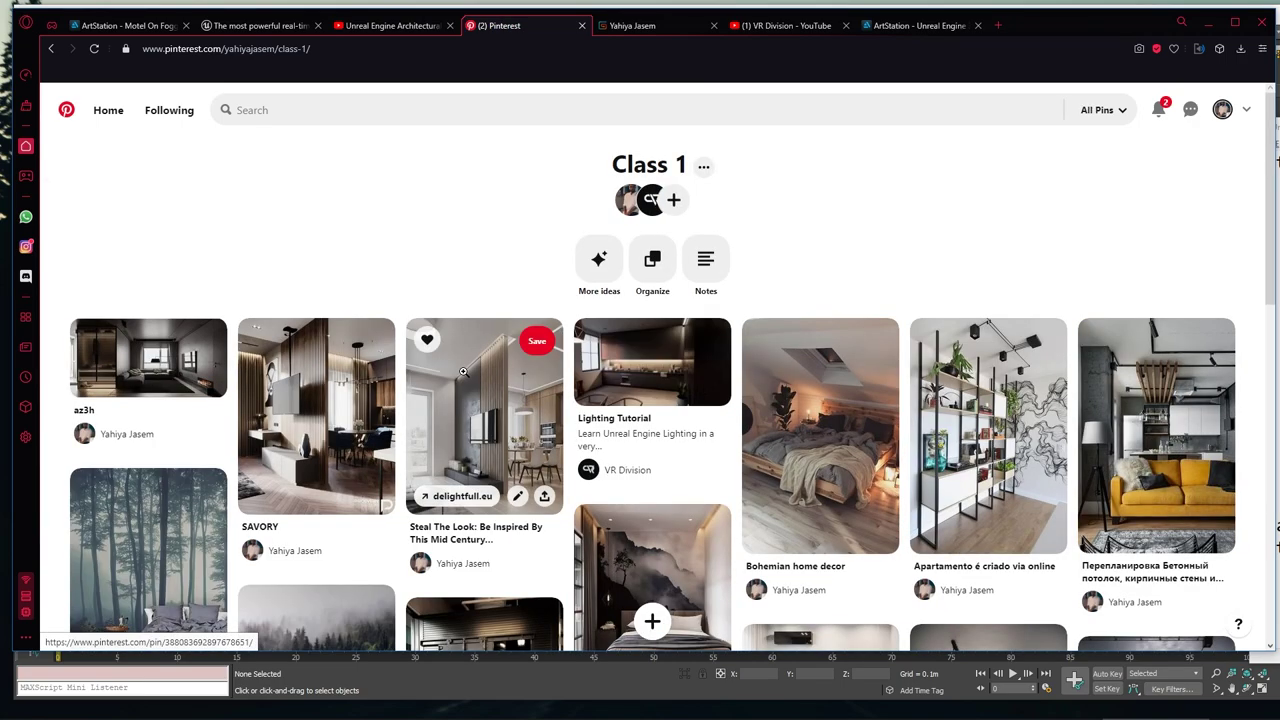
scroll(460, 370, down, 2)
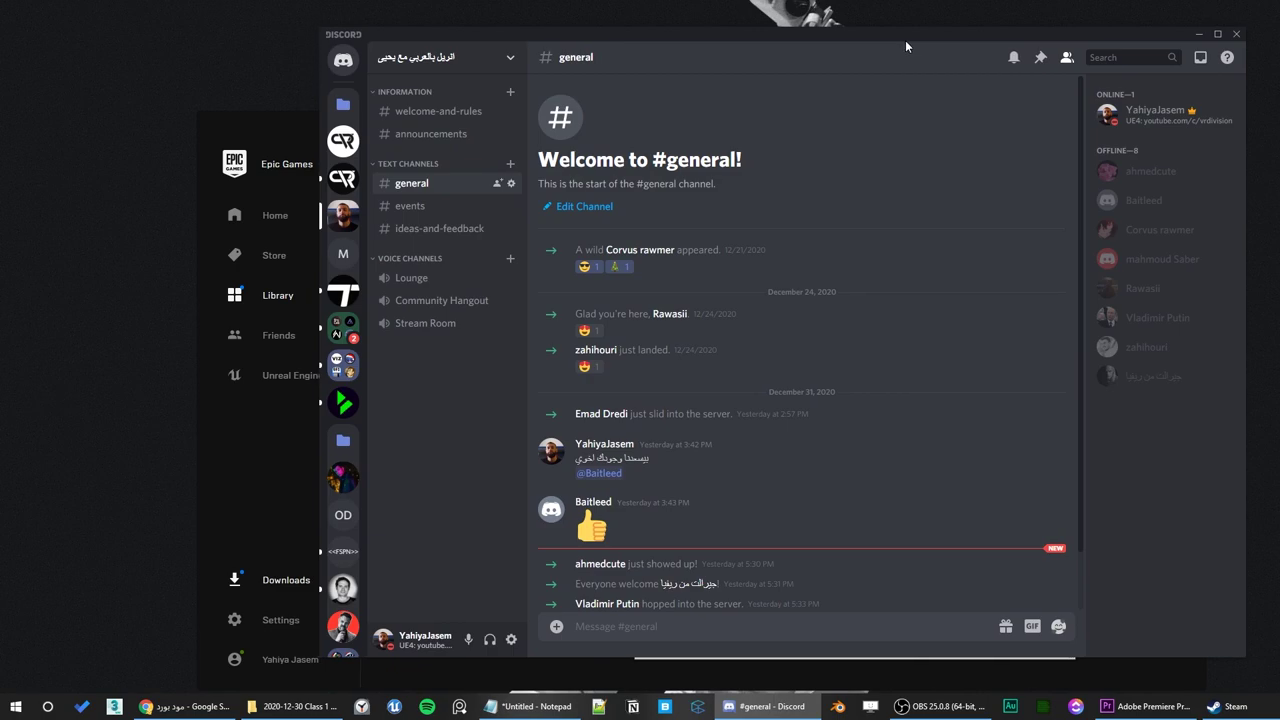
scroll(698, 365, down, 1)
scroll(698, 365, up, 1)
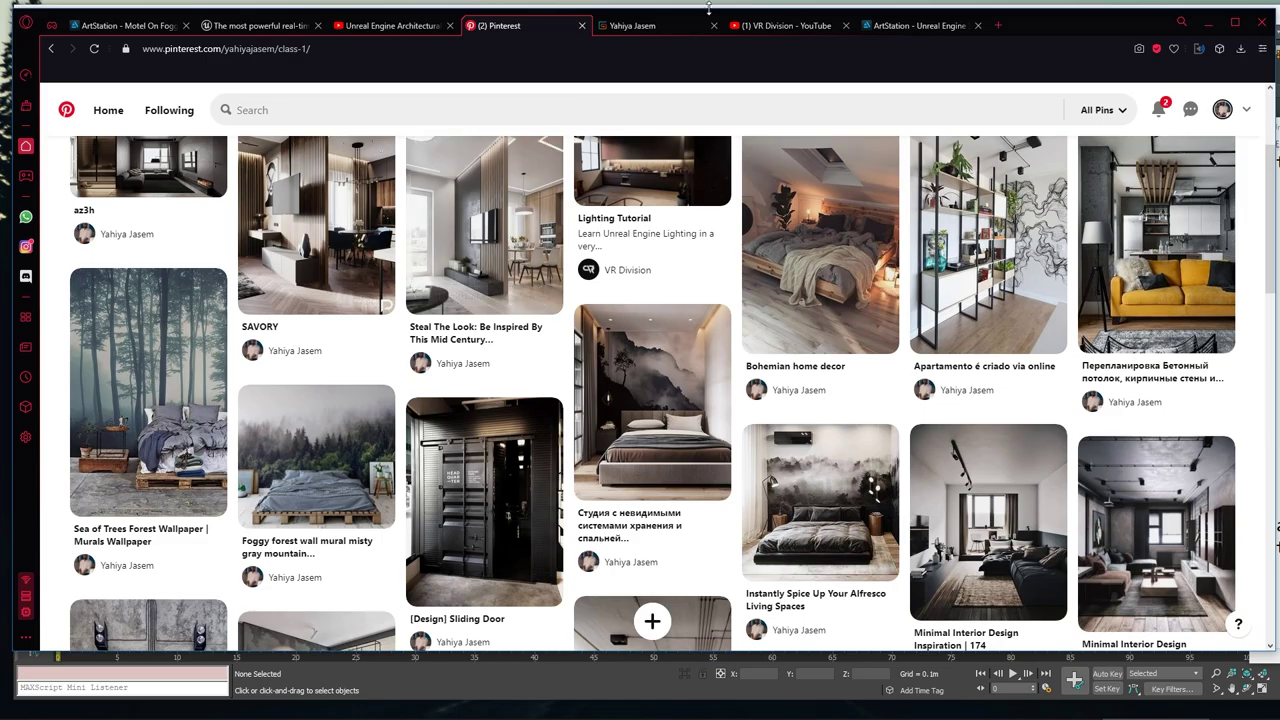
click(732, 30)
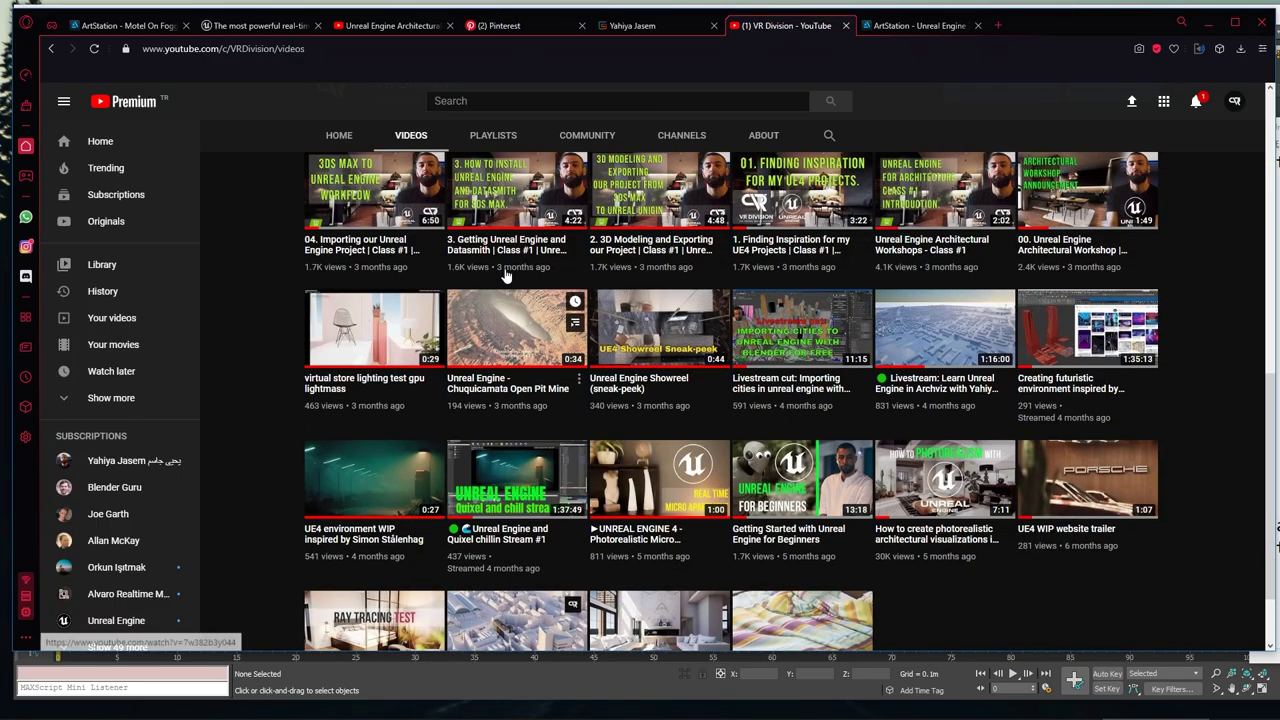
Scroll back up the VR Division channel's Videos page
scroll(278, 172, up, 8)
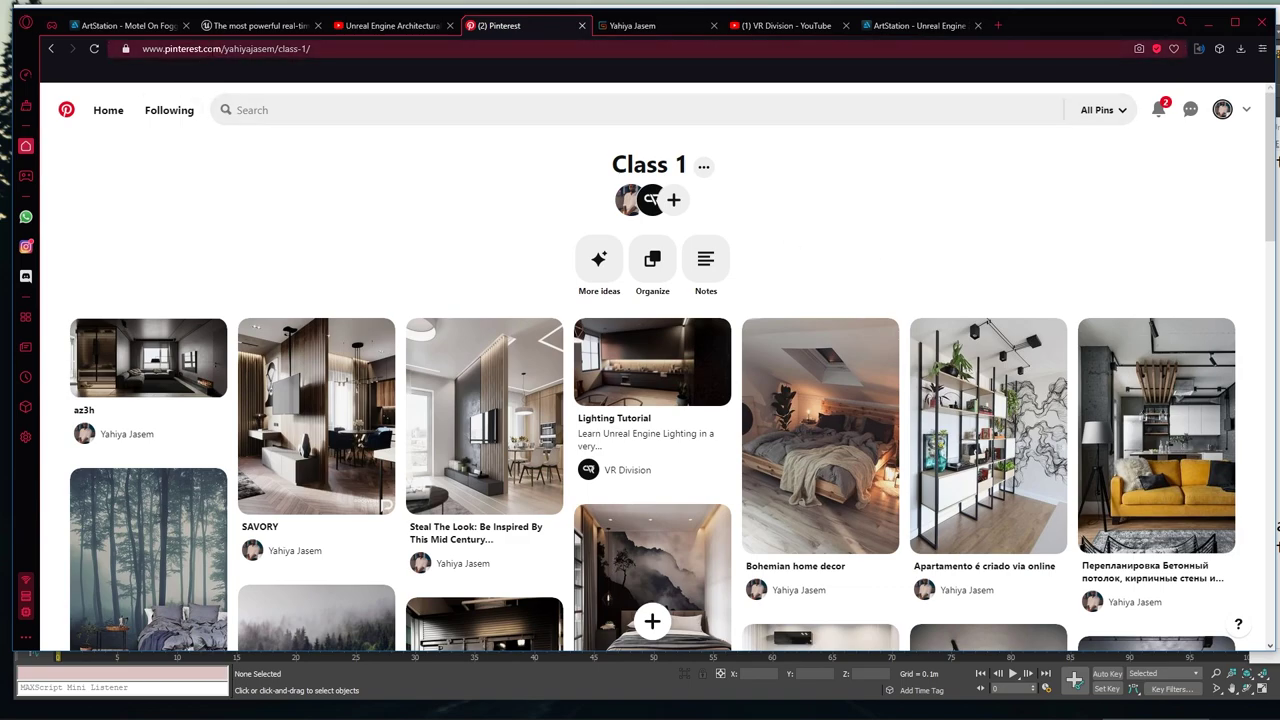
click(51, 48)
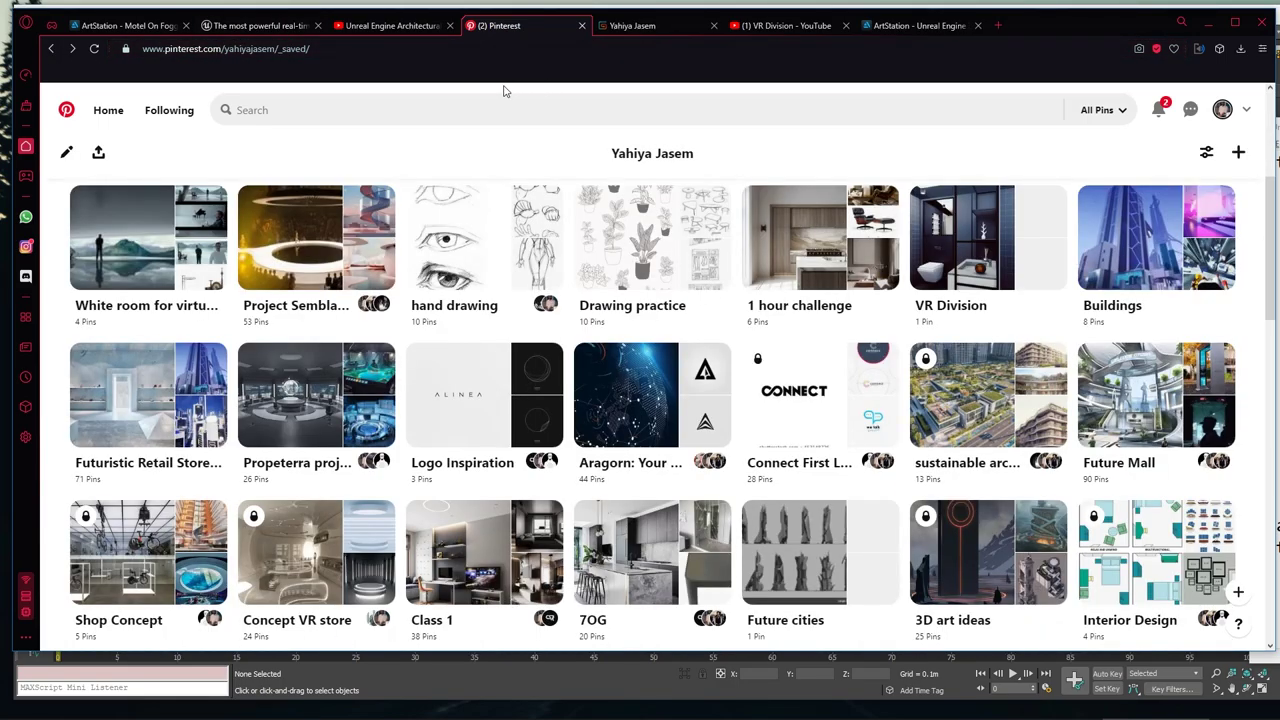
scroll(163, 137, down, 8)
scroll(1057, 280, down, 4)
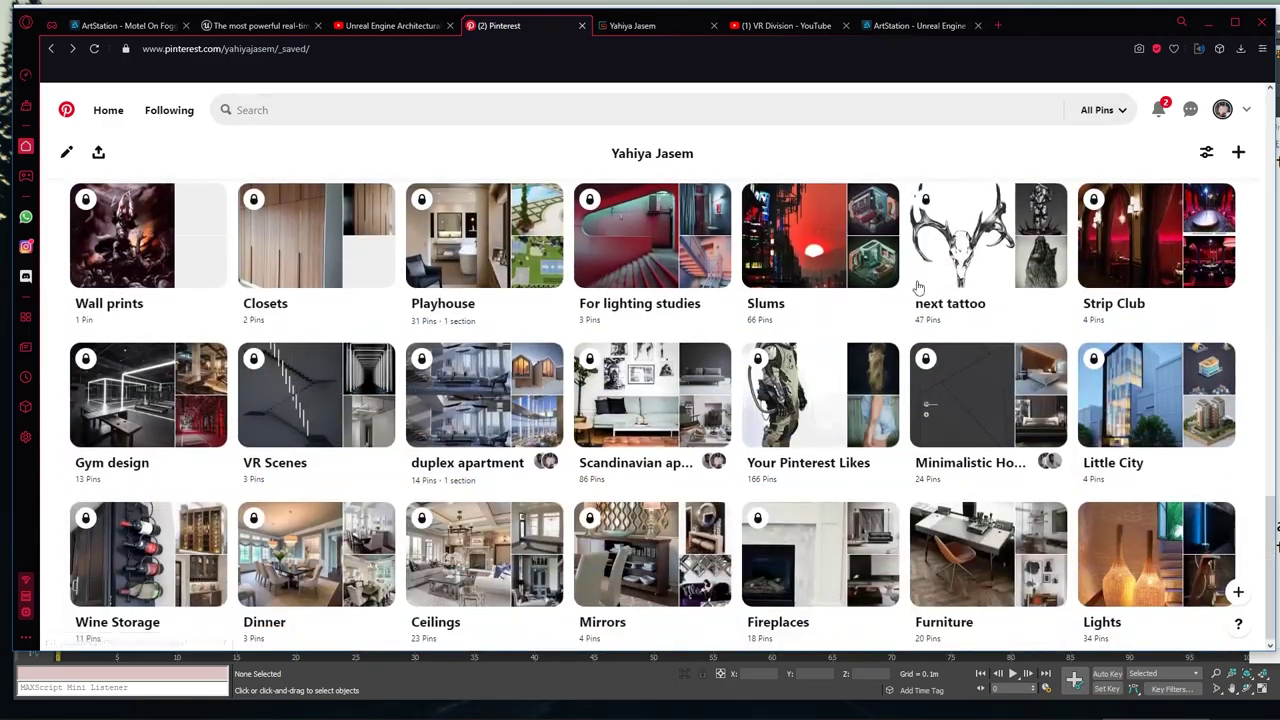
scroll(843, 437, up, 8)
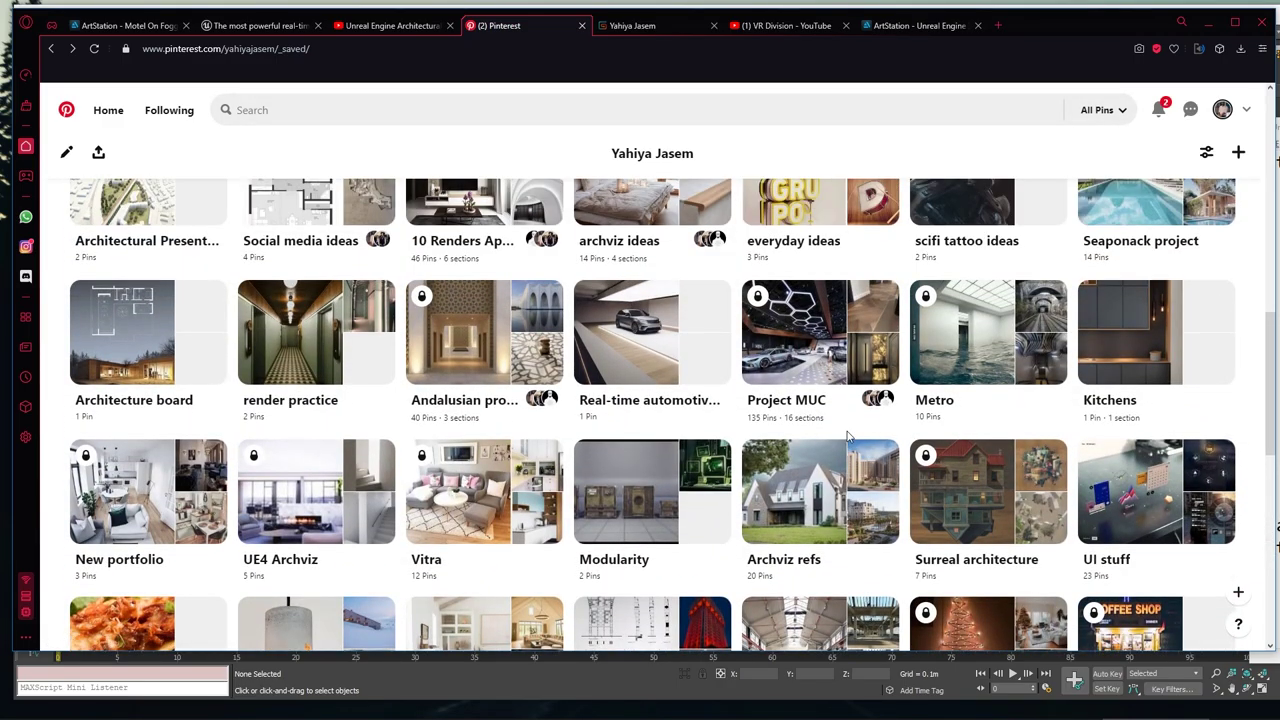
scroll(847, 437, up, 1)
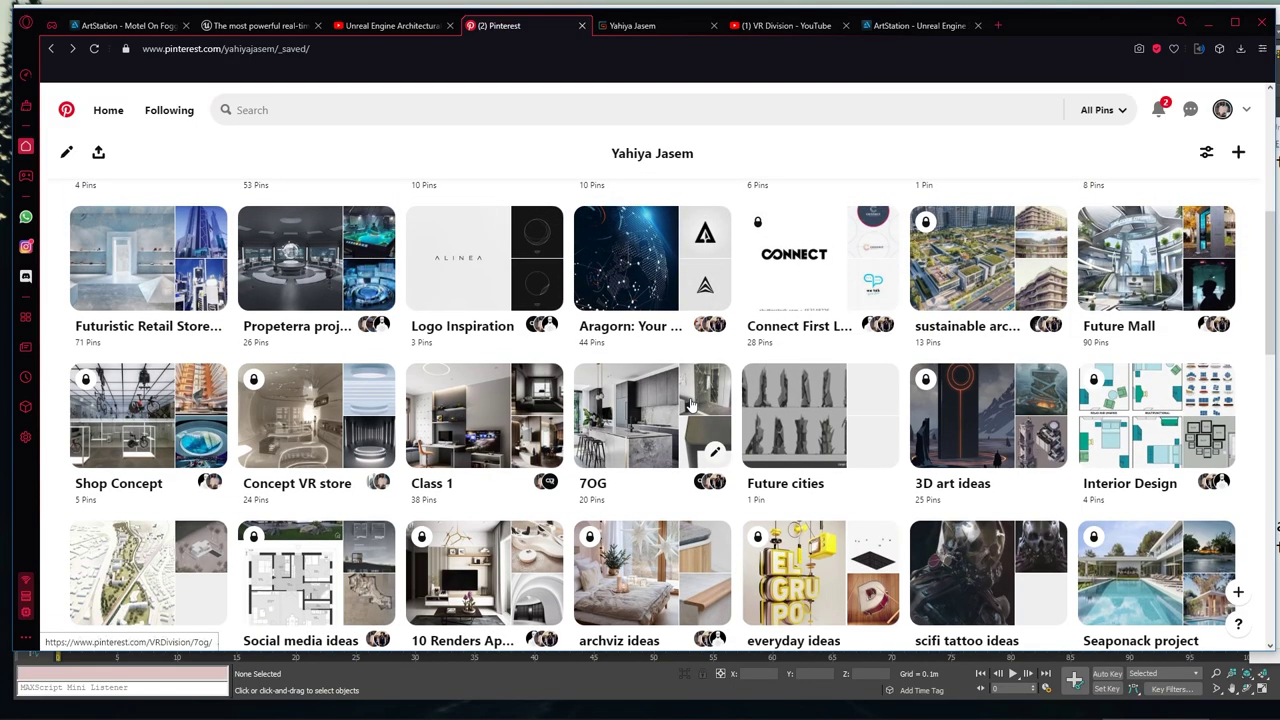
scroll(690, 403, down, 2)
scroll(690, 403, down, 10)
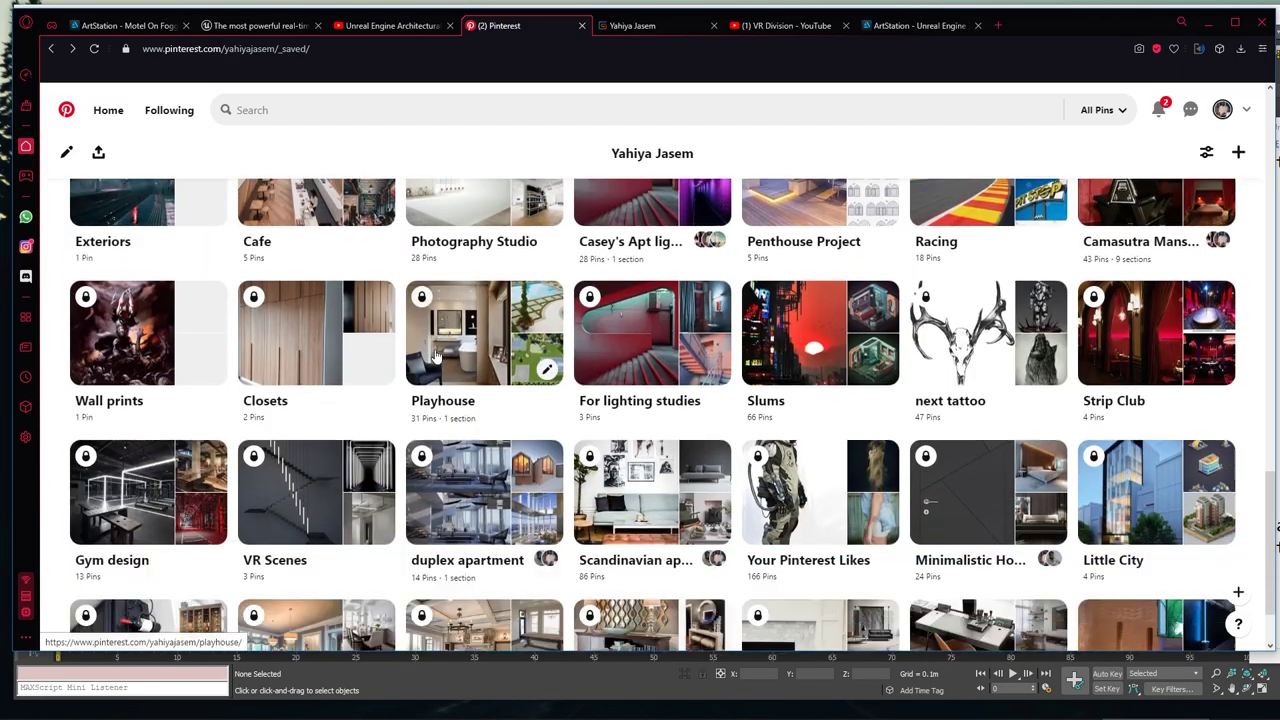
scroll(303, 395, up, 5)
scroll(303, 395, up, 5)
scroll(290, 408, up, 4)
scroll(320, 400, up, 1)
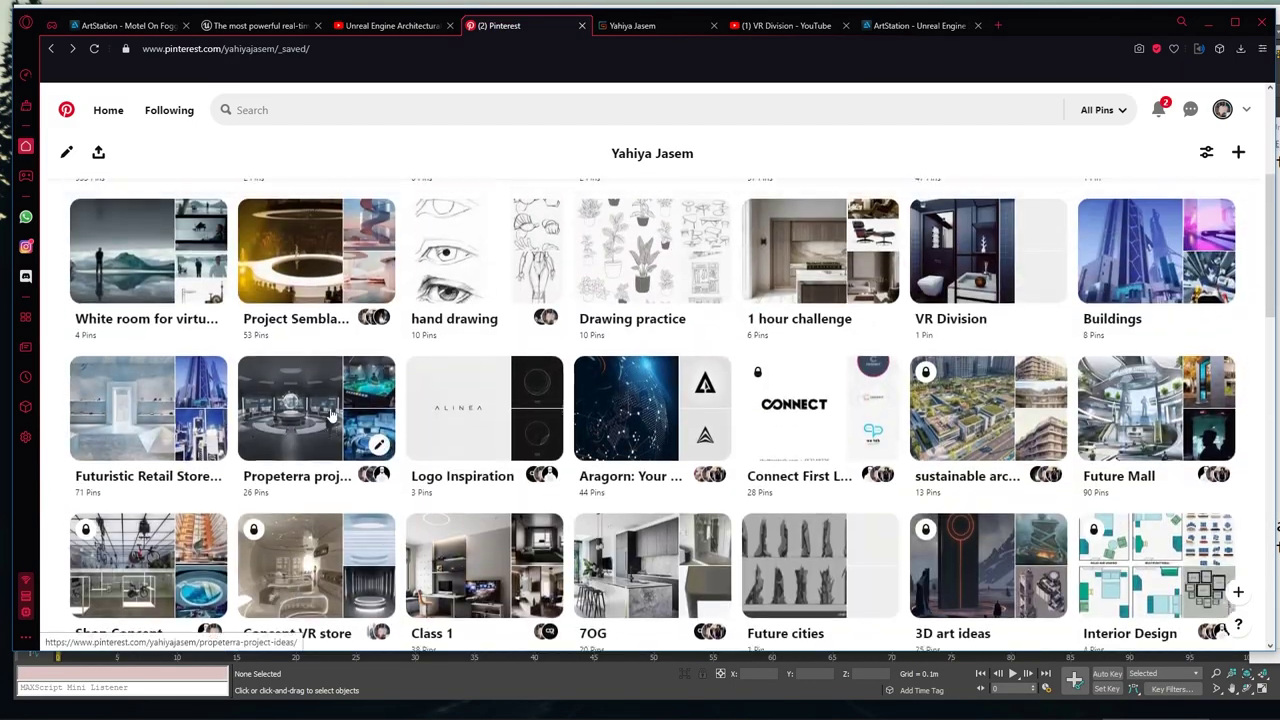
scroll(350, 395, up, 3)
scroll(362, 394, down, 1)
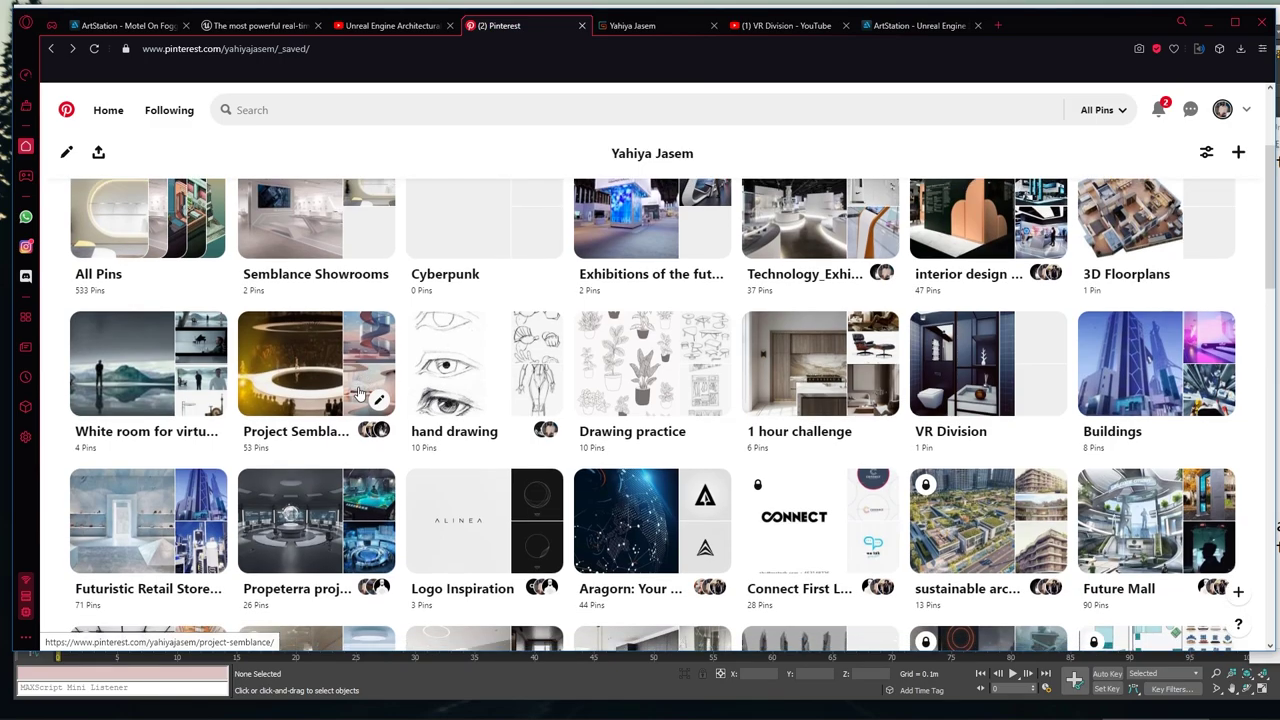
scroll(362, 390, down, 2)
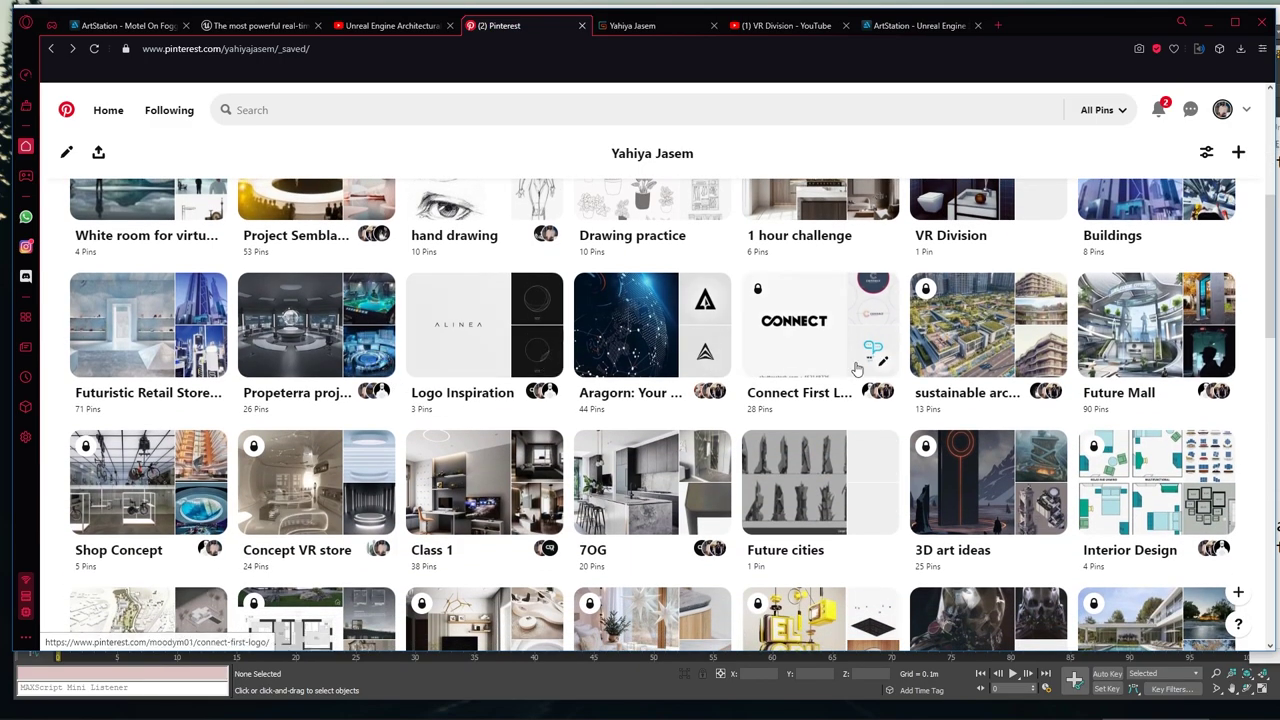
scroll(857, 357, down, 2)
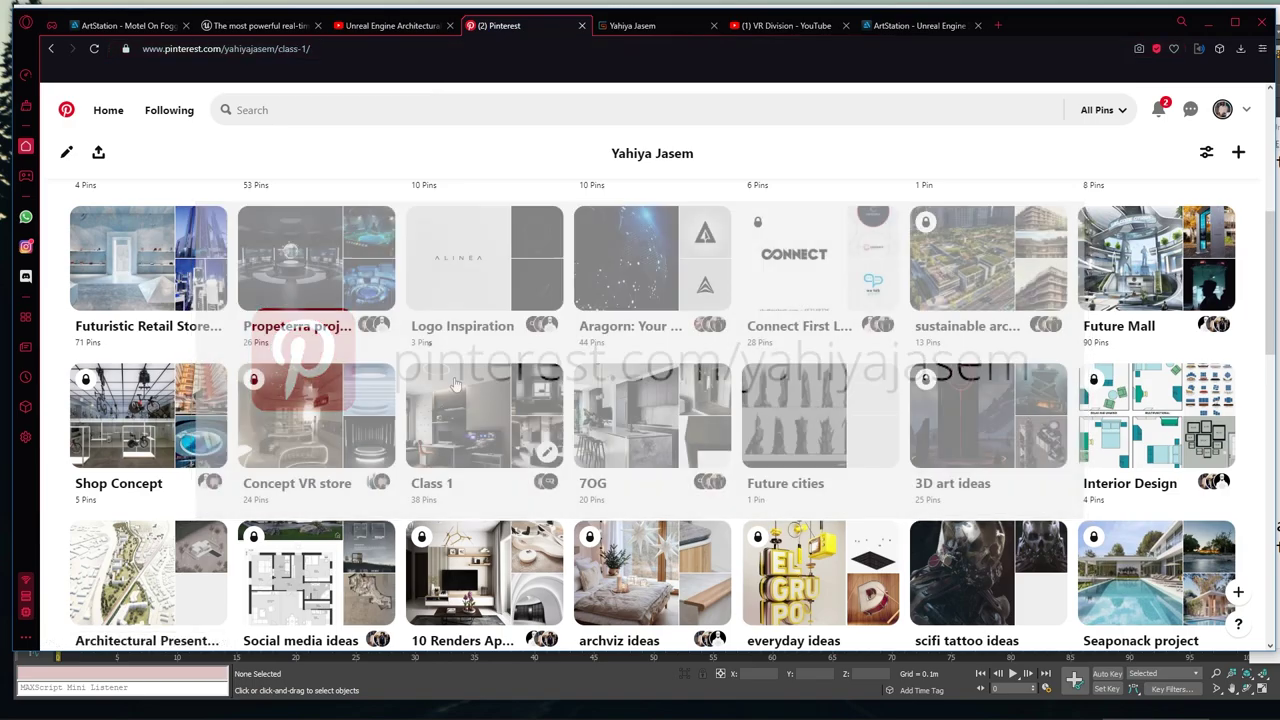
click(470, 415)
Browse the Class 1 board and briefly preview the kitchen-dining render closeup
scroll(428, 151, down, 1)
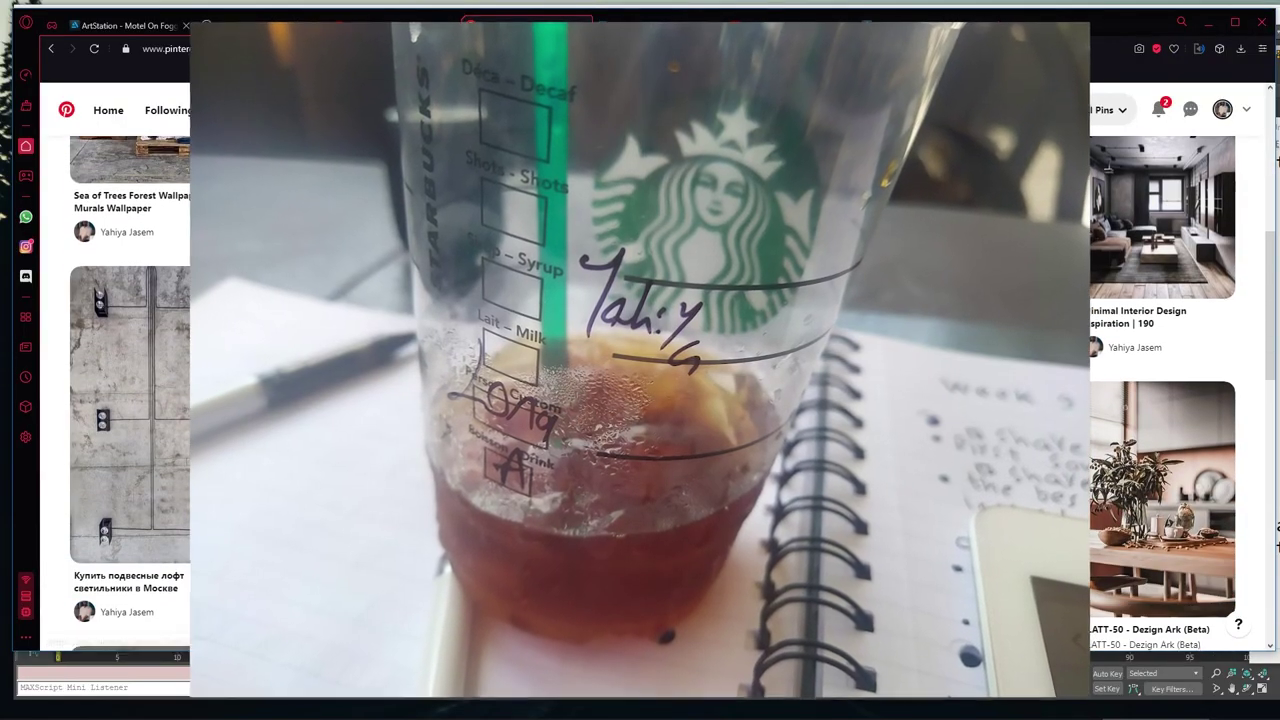
scroll(787, 440, down, 1)
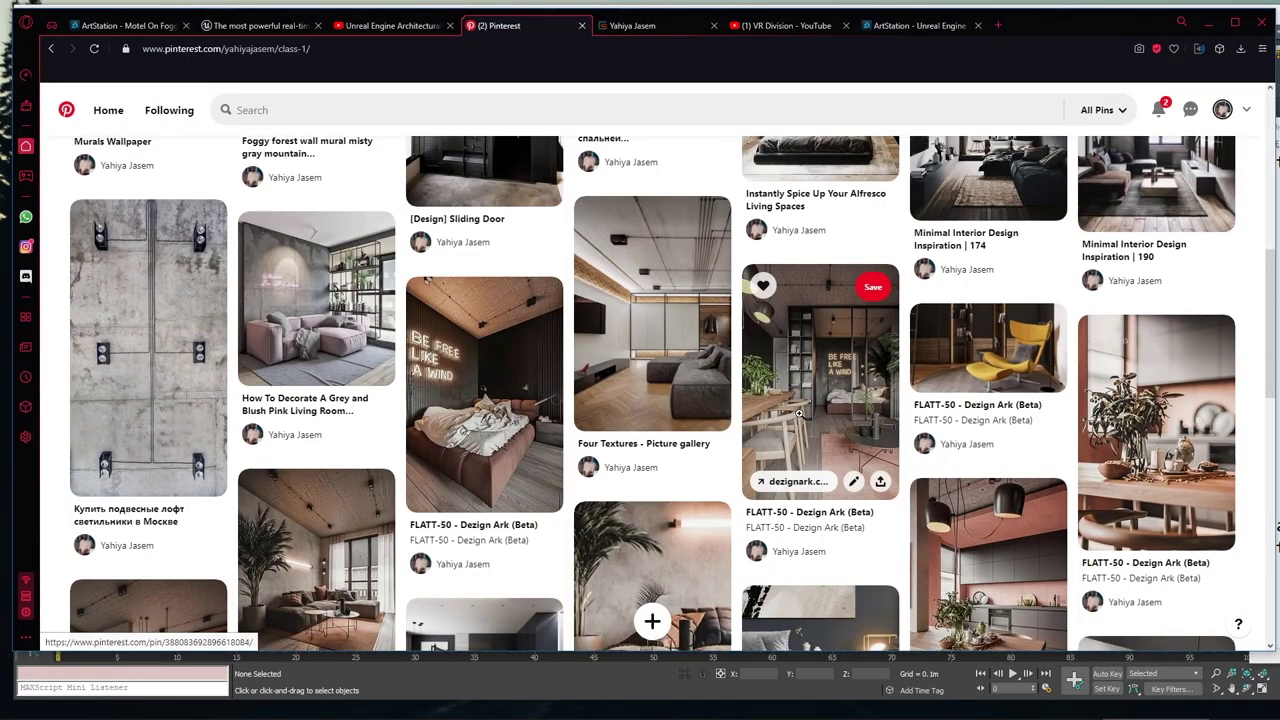
scroll(799, 413, down, 2)
scroll(799, 413, down, 1)
scroll(799, 413, down, 1)
scroll(502, 247, up, 3)
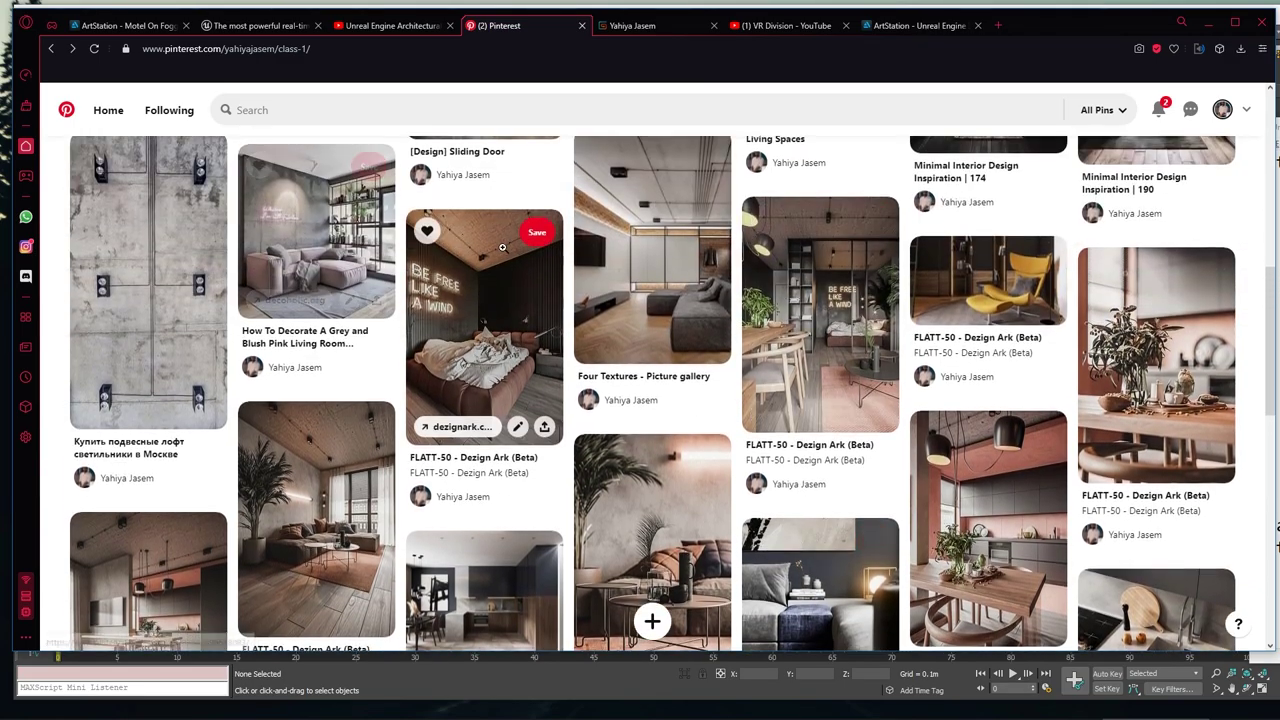
scroll(502, 247, down, 5)
scroll(820, 200, down, 3)
scroll(1095, 393, up, 4)
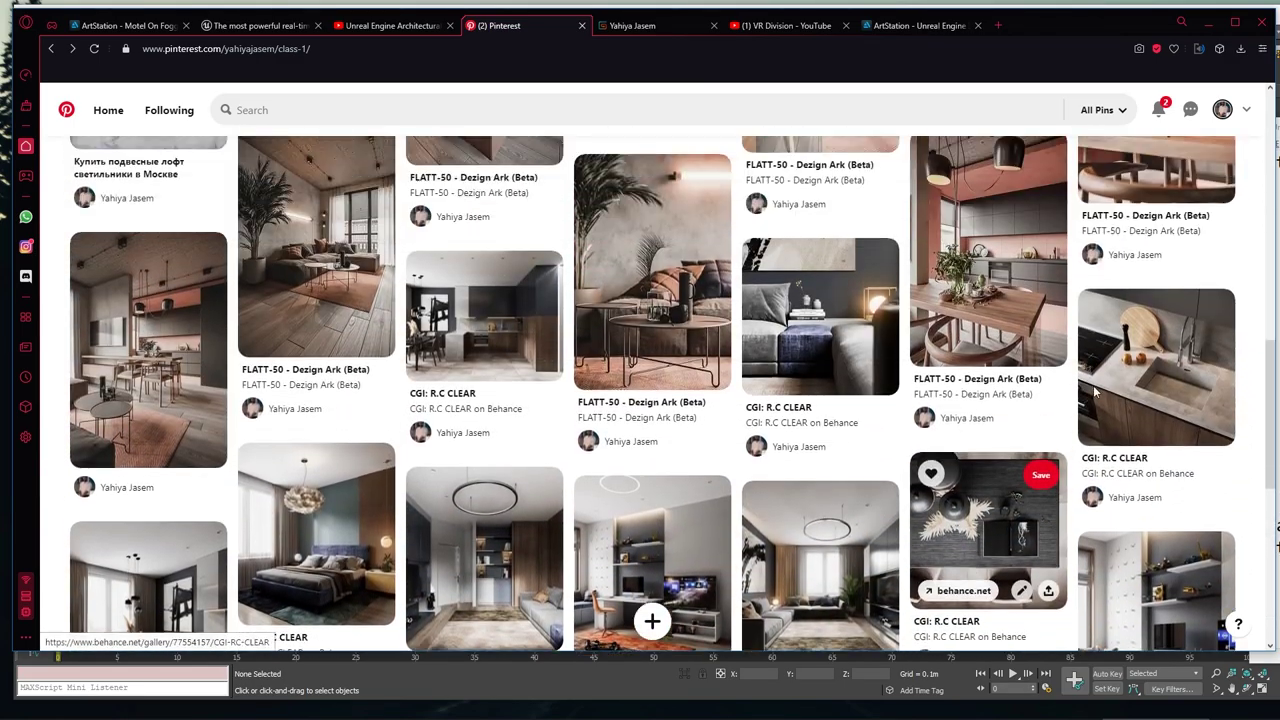
scroll(1095, 393, up, 2)
scroll(480, 250, up, 5)
scroll(286, 266, up, 5)
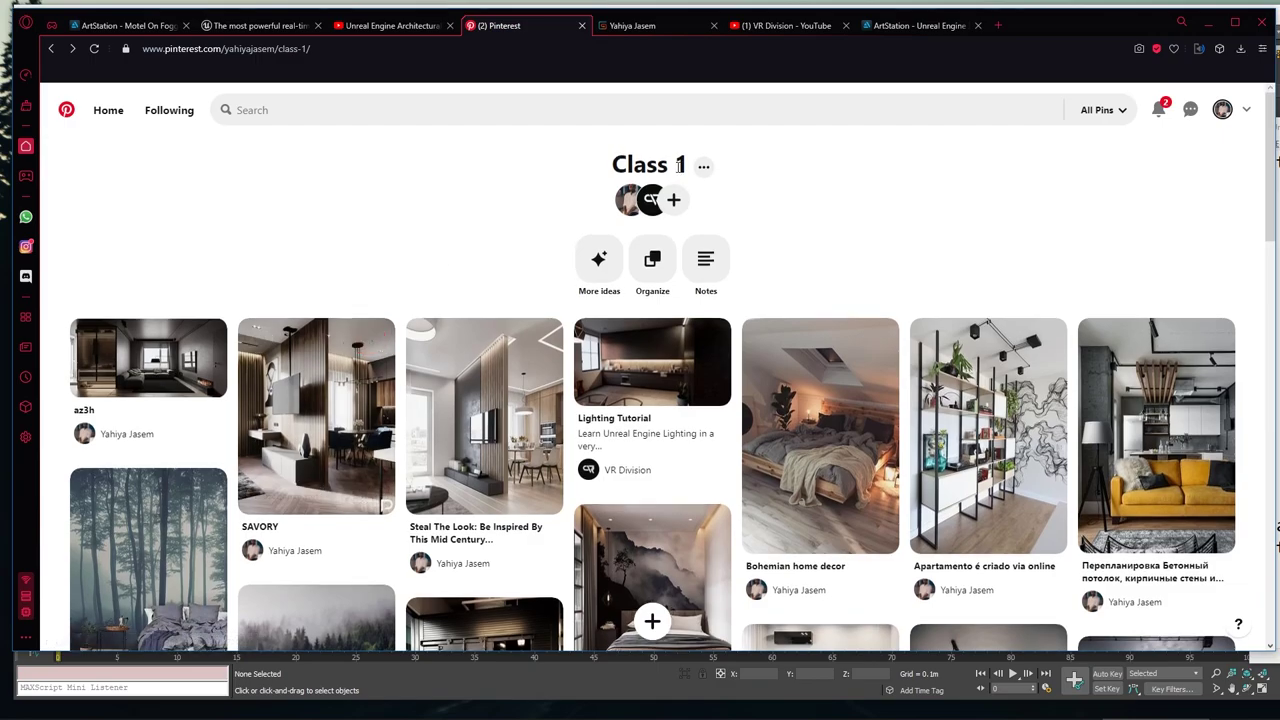
scroll(526, 151, down, 2)
scroll(510, 190, down, 3)
scroll(500, 220, down, 4)
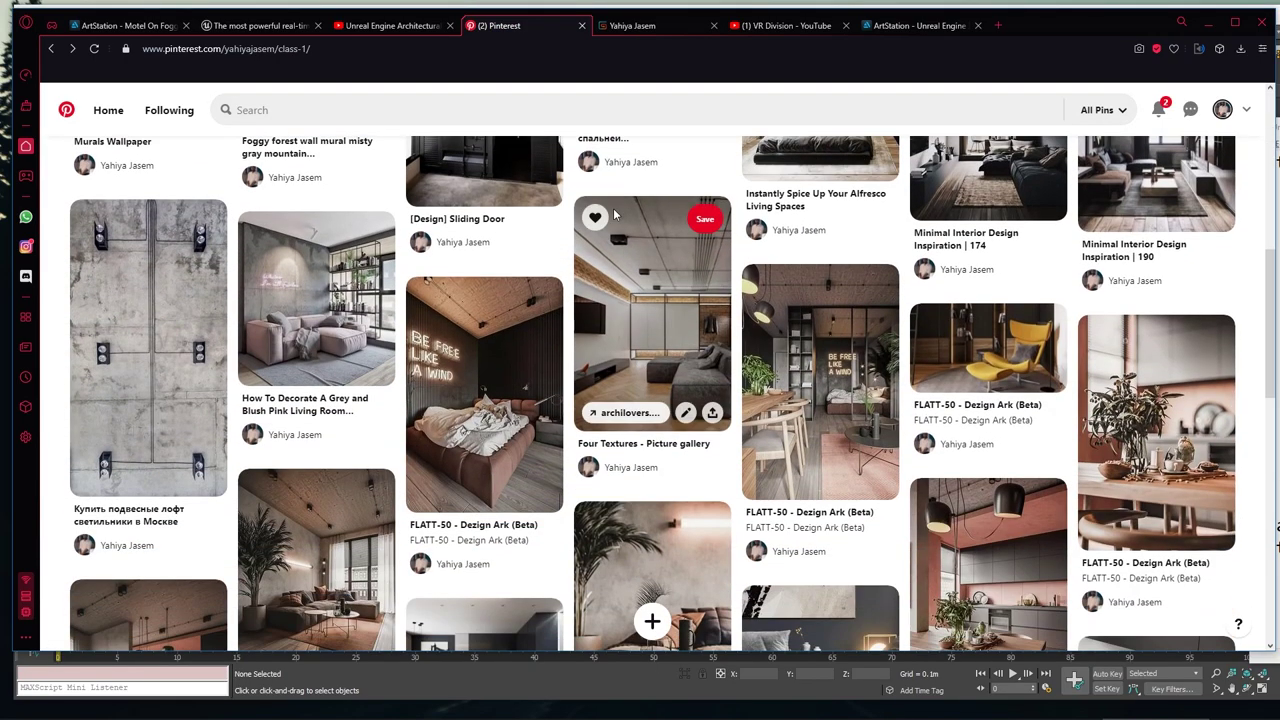
scroll(493, 243, down, 1)
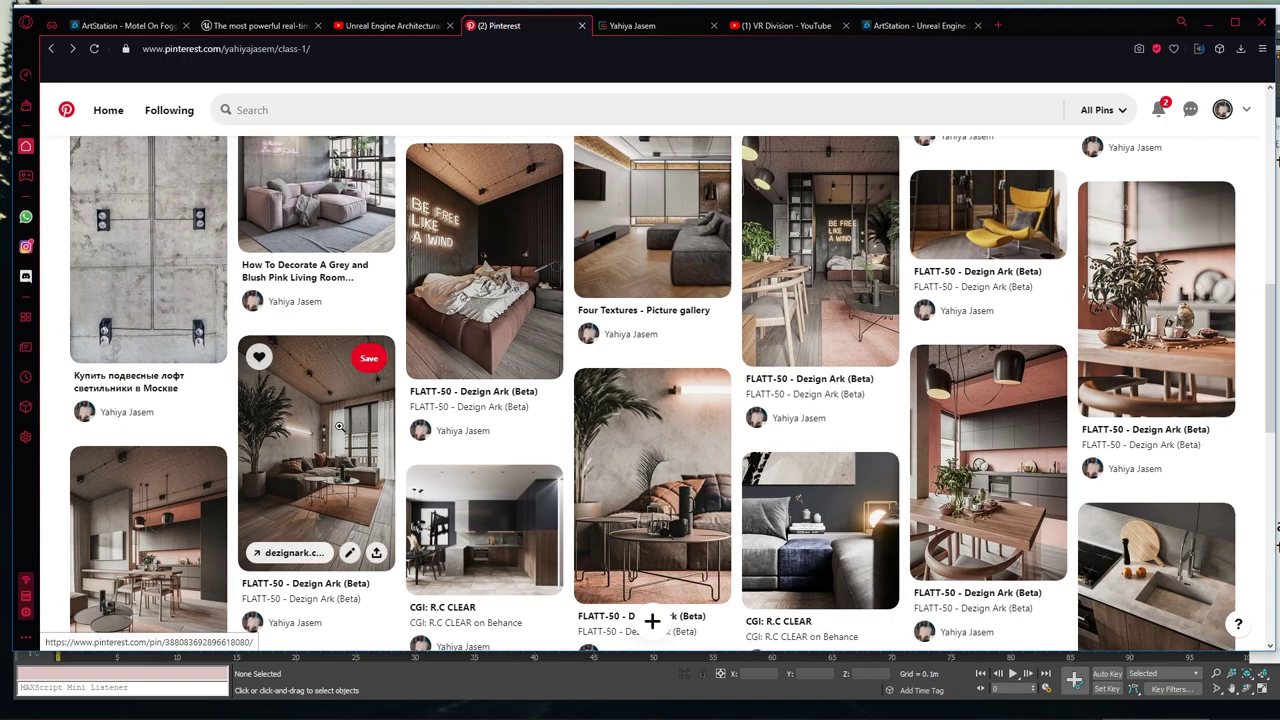
scroll(323, 470, down, 2)
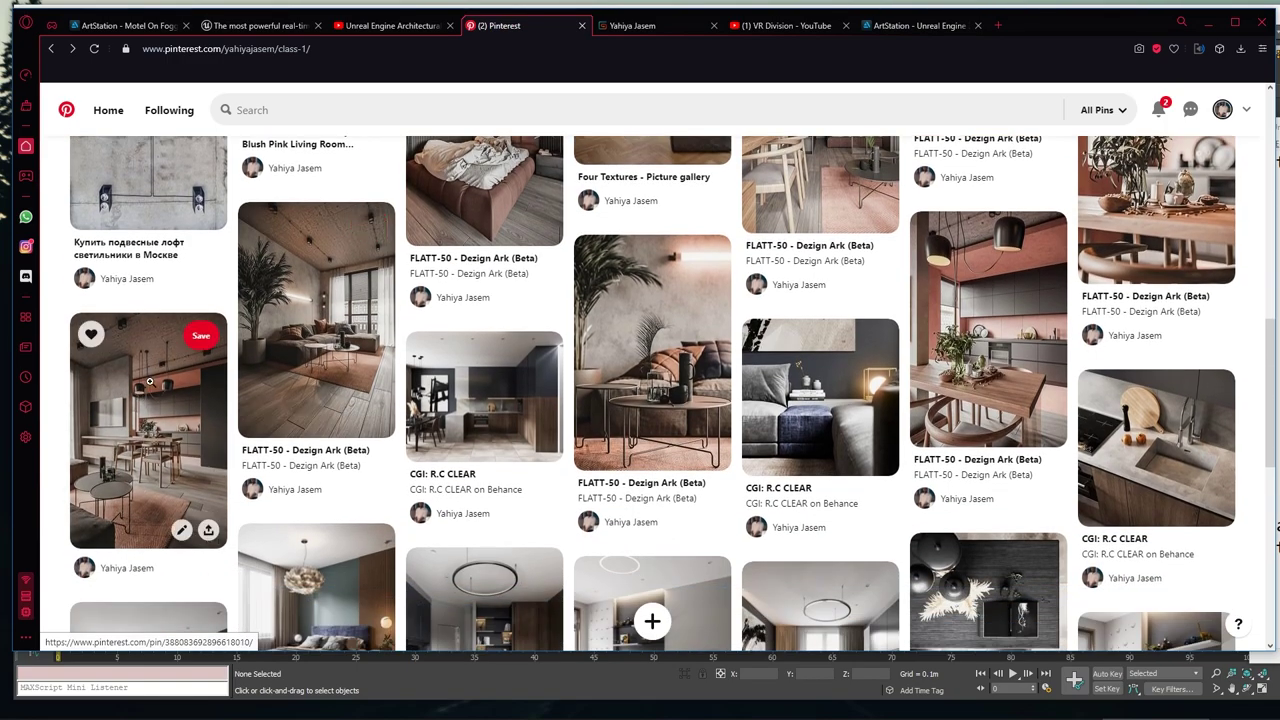
scroll(139, 401, down, 1)
click(166, 354)
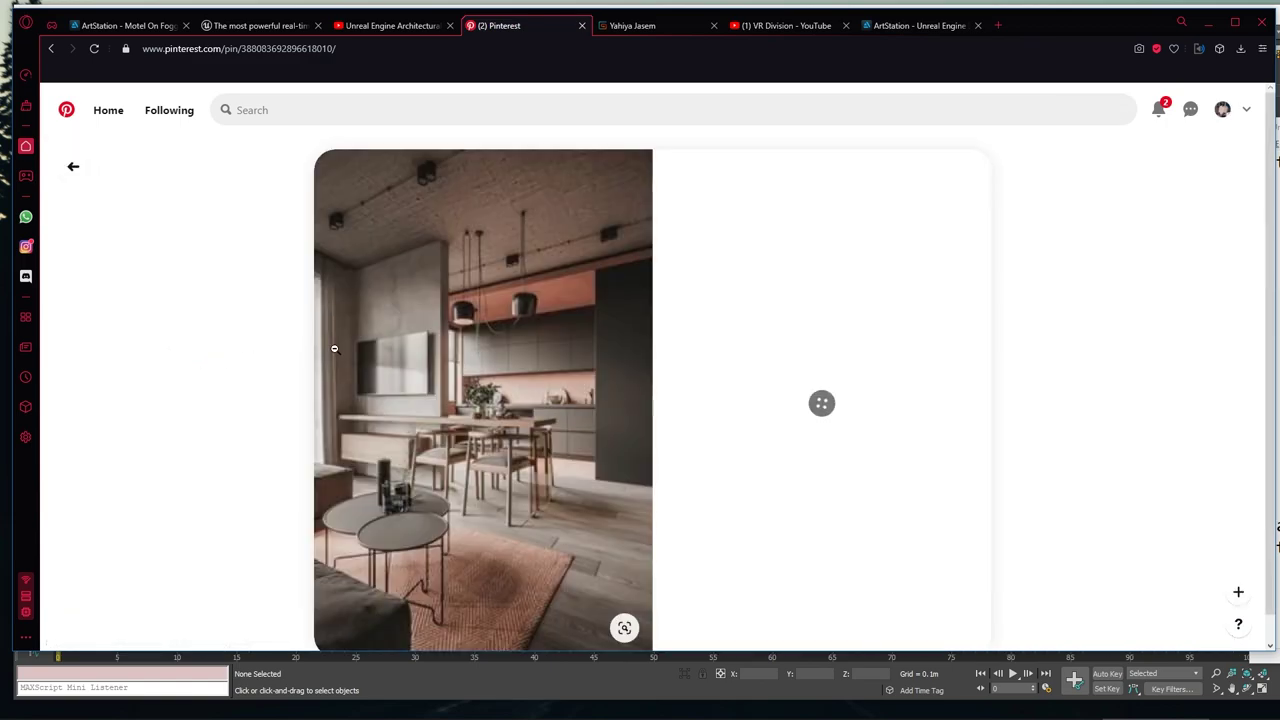
key(alt+Left)
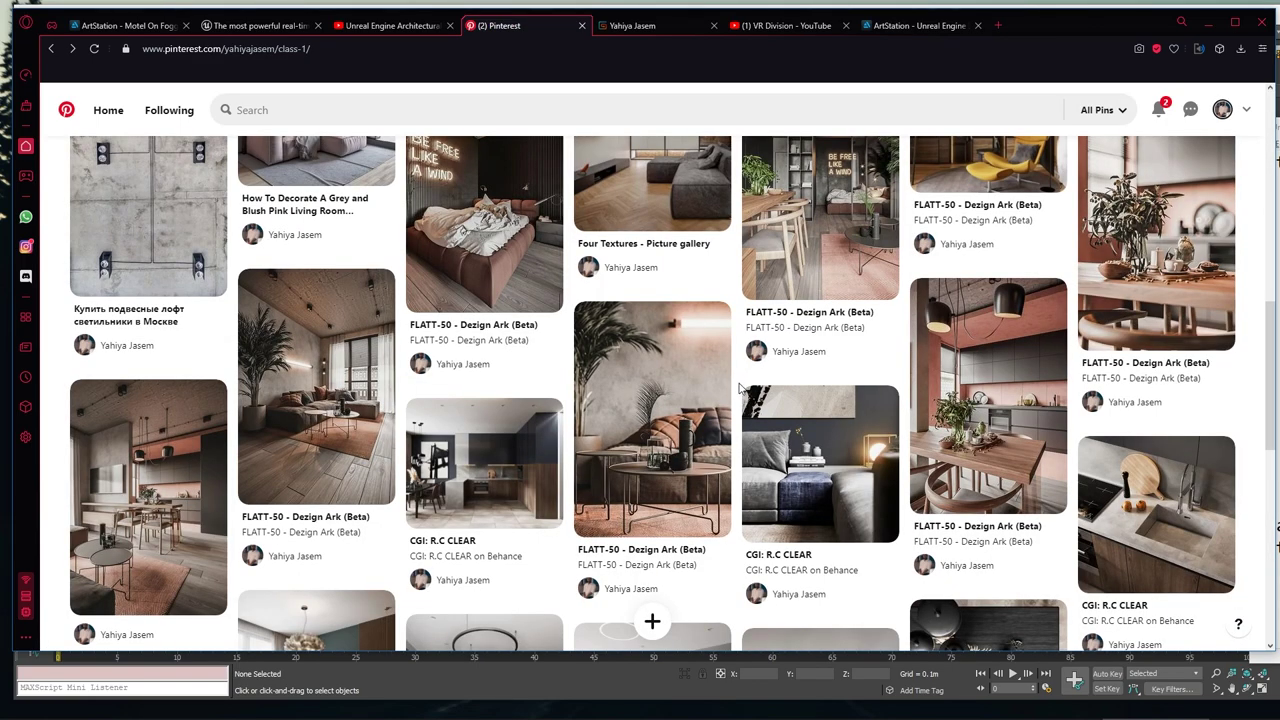
Open the FLATT-50 pin and launch its dezignark.com source in a new tab
scroll(745, 396, up, 3)
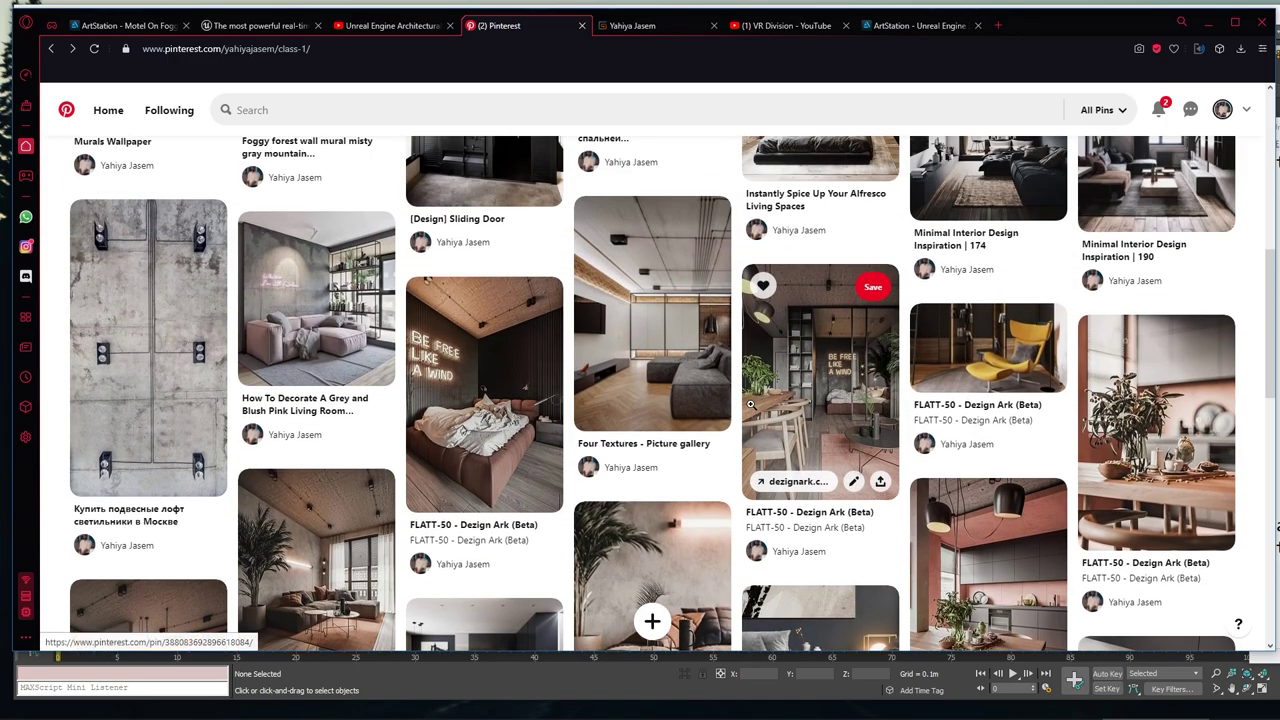
scroll(750, 403, down, 3)
scroll(795, 280, down, 1)
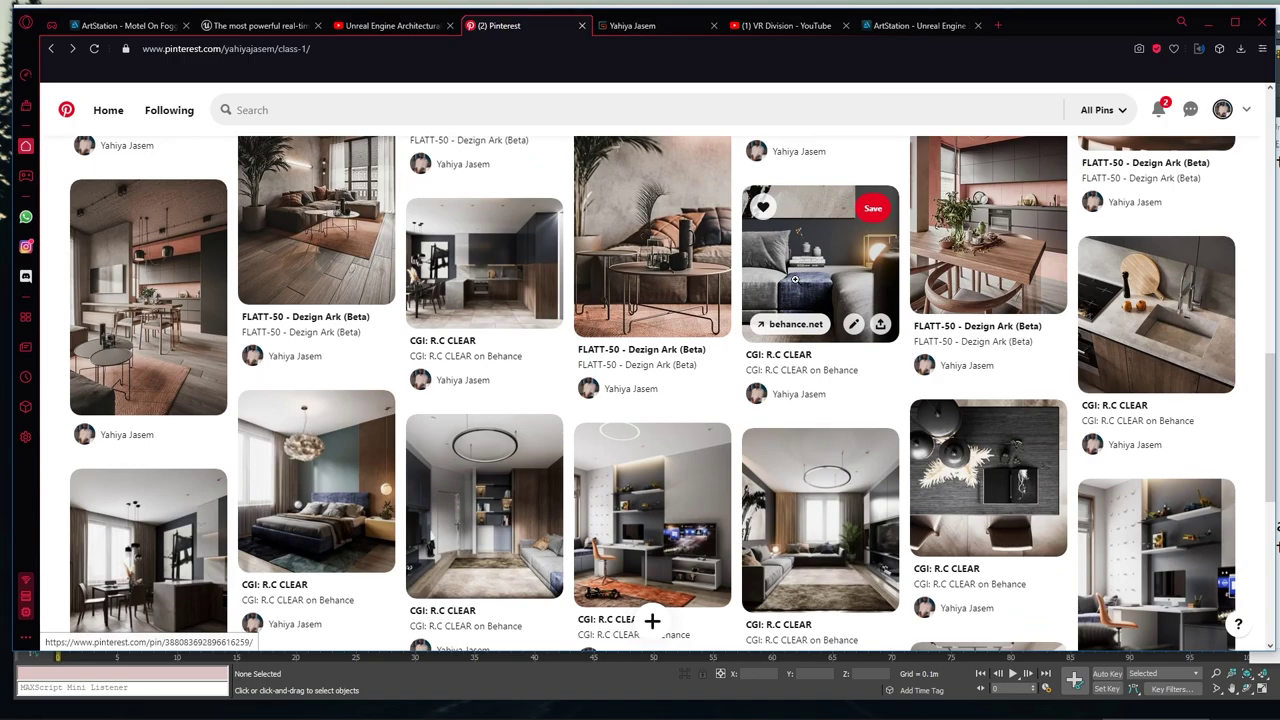
scroll(600, 345, up, 1)
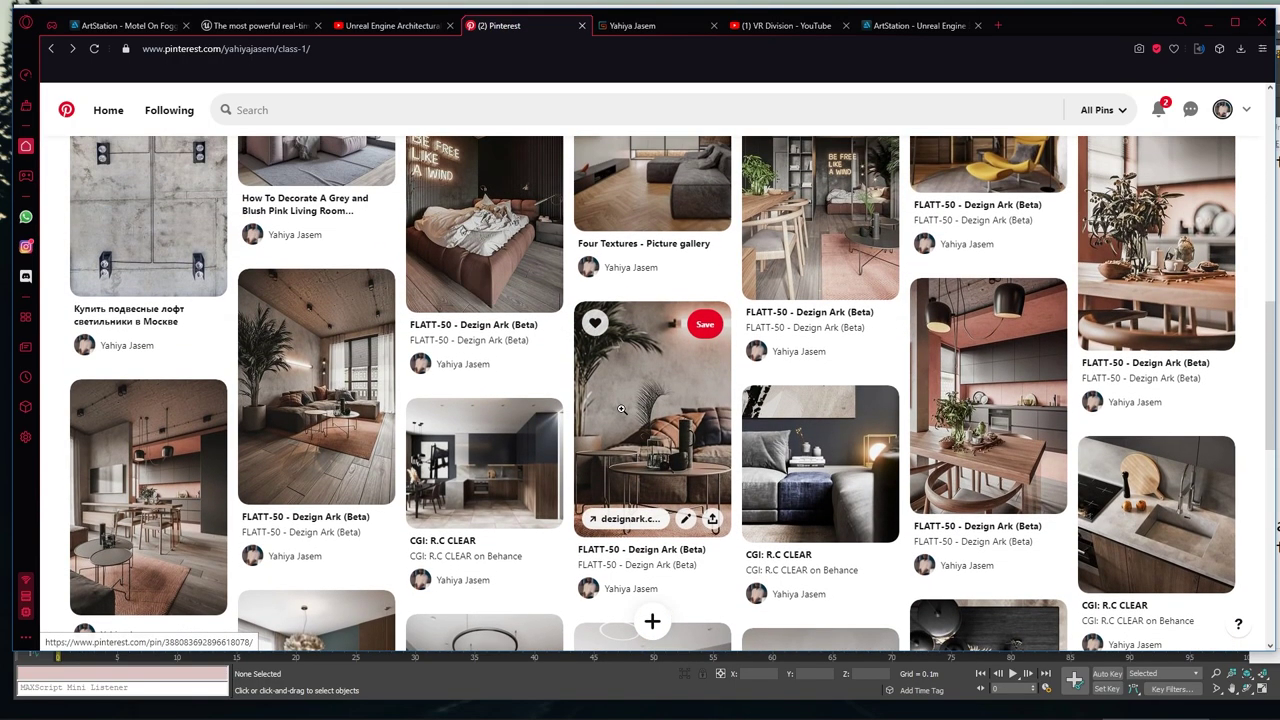
click(638, 332)
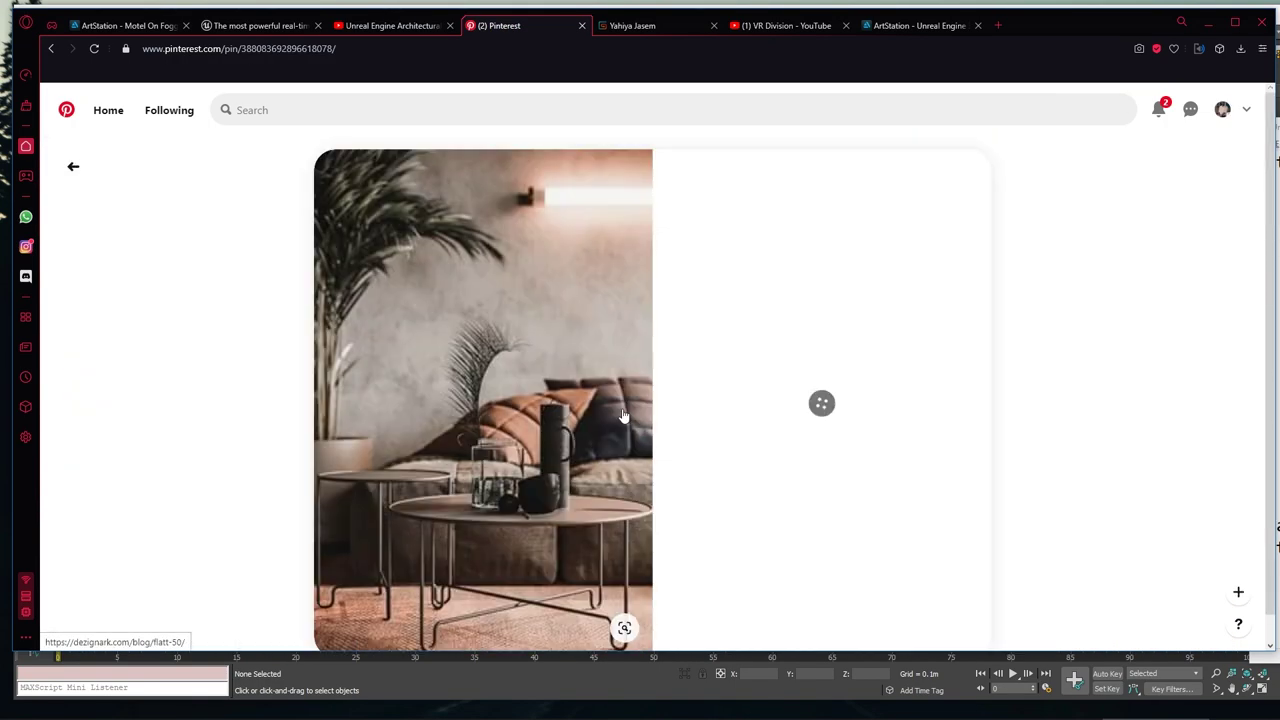
scroll(524, 357, up, 1)
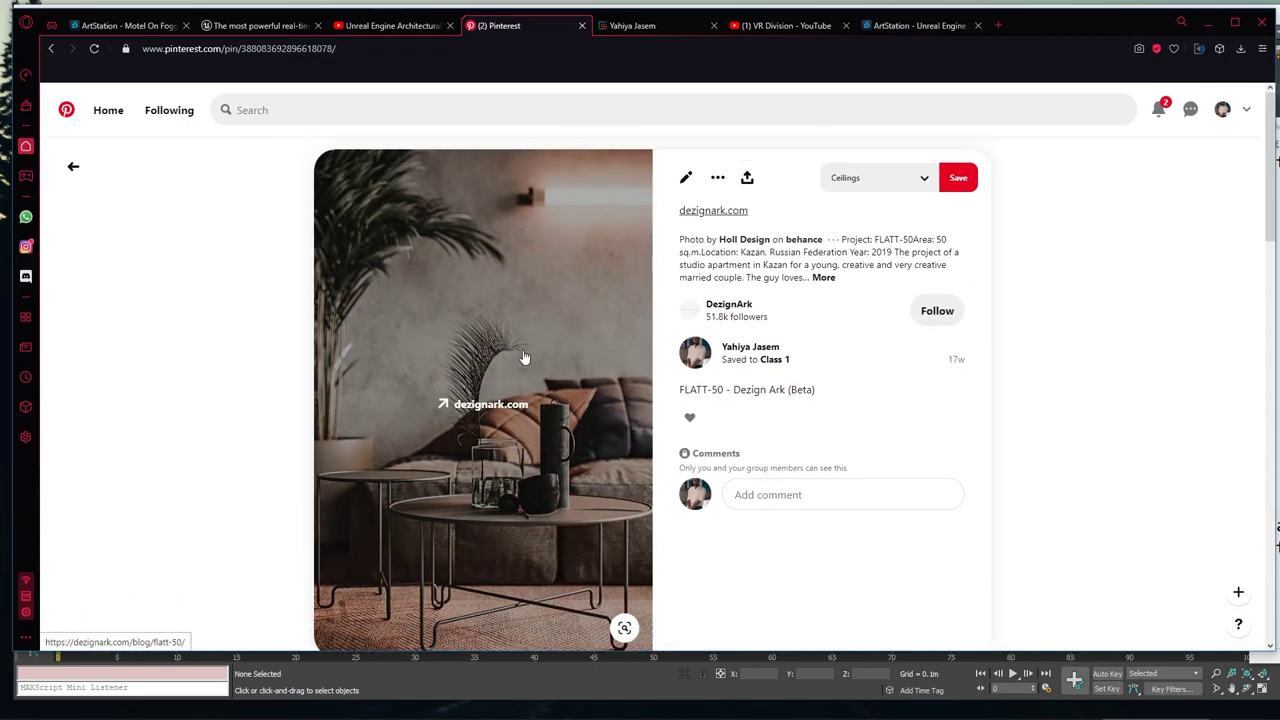
click(506, 404)
click(522, 24)
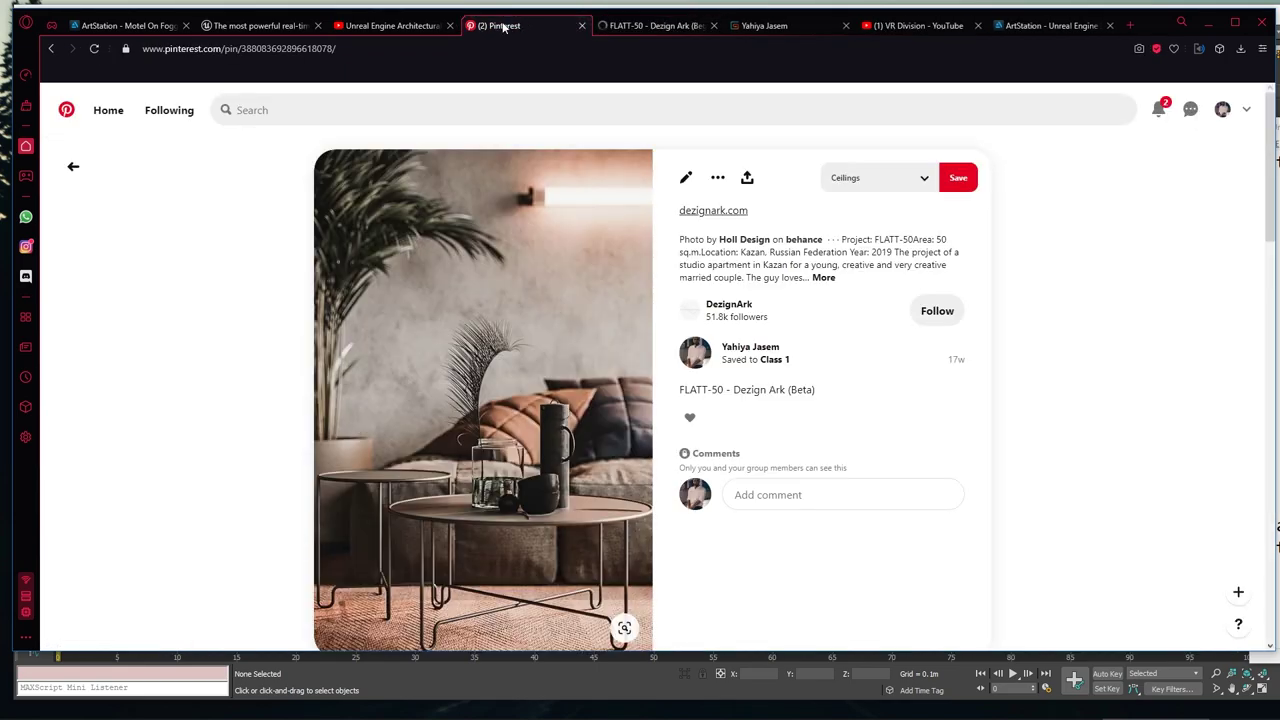
scroll(520, 220, down, 3)
scroll(403, 323, up, 3)
Switch to the Dezign Ark FLATT-50 article and scroll down through its photos
click(630, 22)
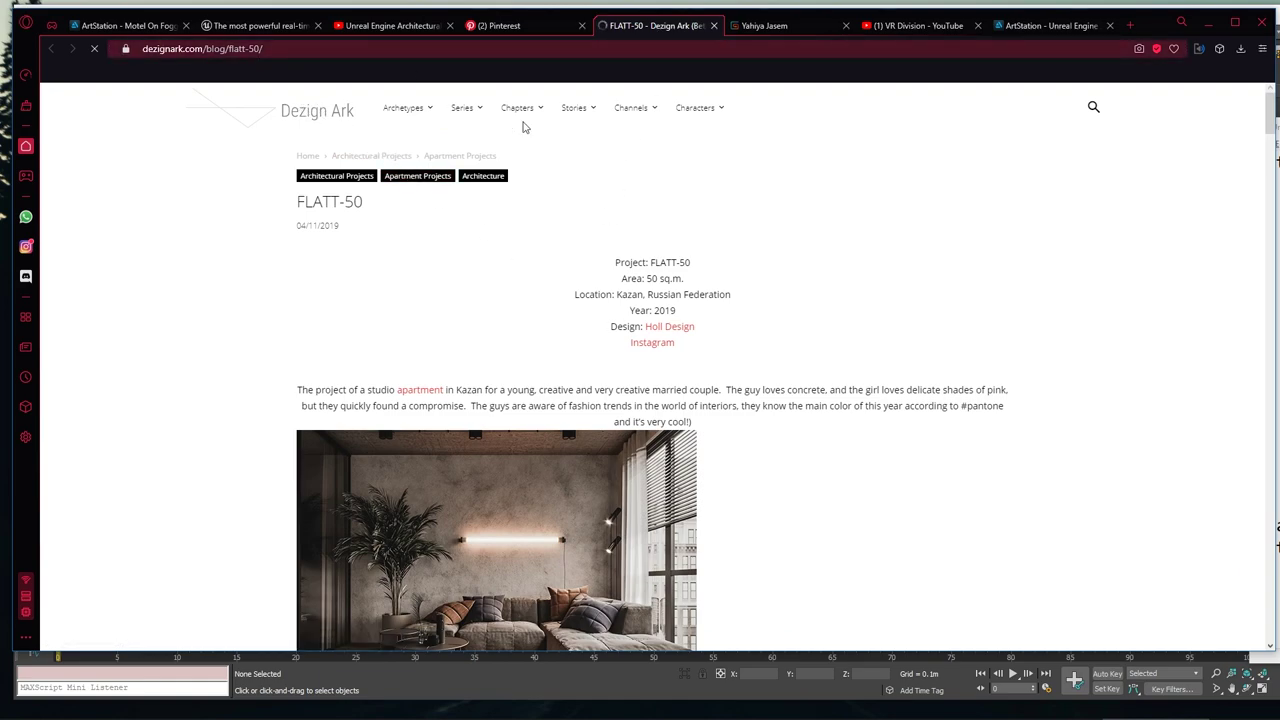
scroll(700, 201, down, 2)
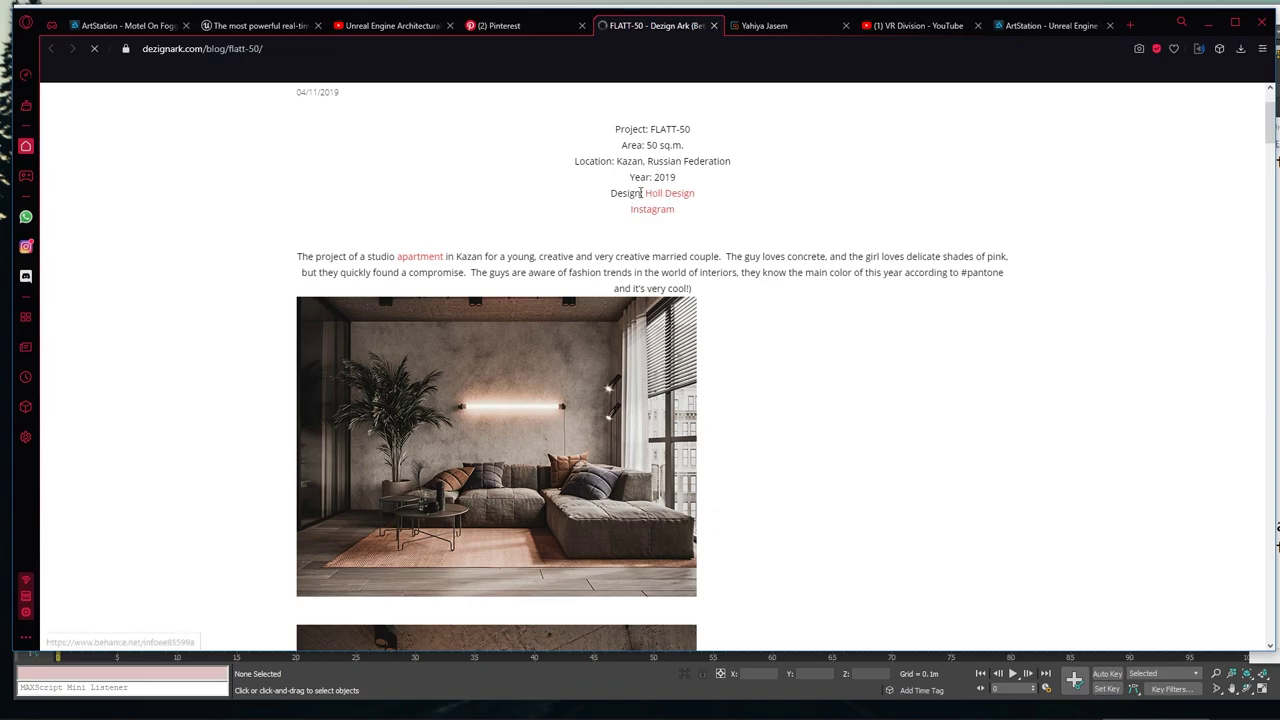
scroll(680, 215, down, 2)
scroll(700, 230, down, 5)
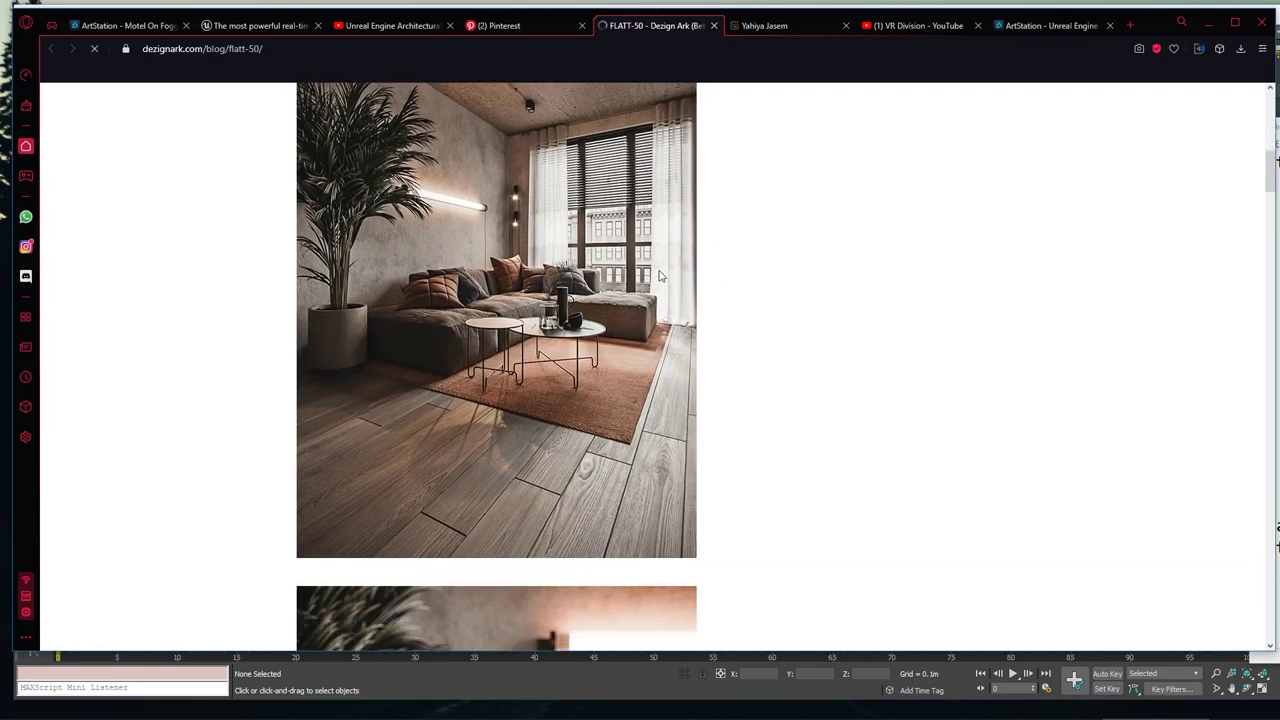
scroll(720, 250, down, 5)
scroll(744, 270, down, 5)
scroll(800, 272, down, 5)
scroll(871, 277, down, 5)
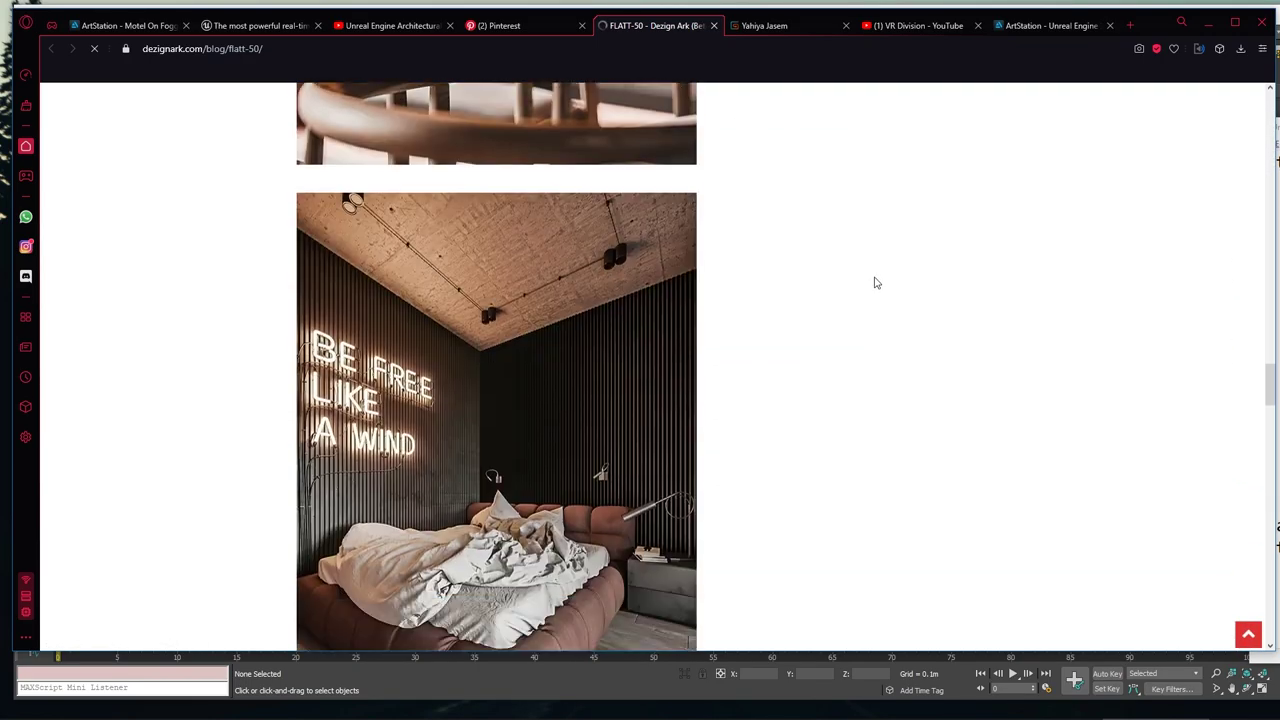
scroll(874, 277, down, 5)
scroll(878, 271, down, 5)
scroll(878, 271, down, 5)
scroll(877, 271, down, 3)
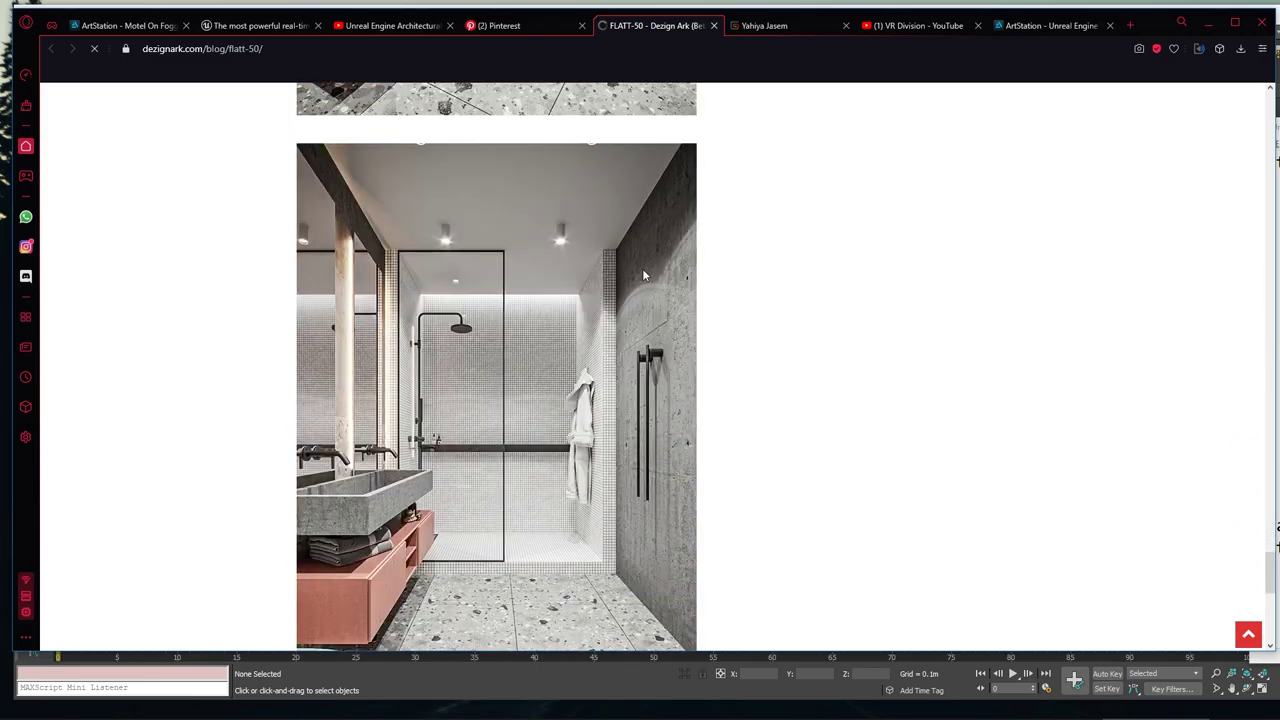
scroll(880, 350, down, 2)
scroll(885, 457, down, 1)
Scroll back up and follow the Holl Design credit to their Behance profile
scroll(890, 380, up, 5)
scroll(897, 297, up, 5)
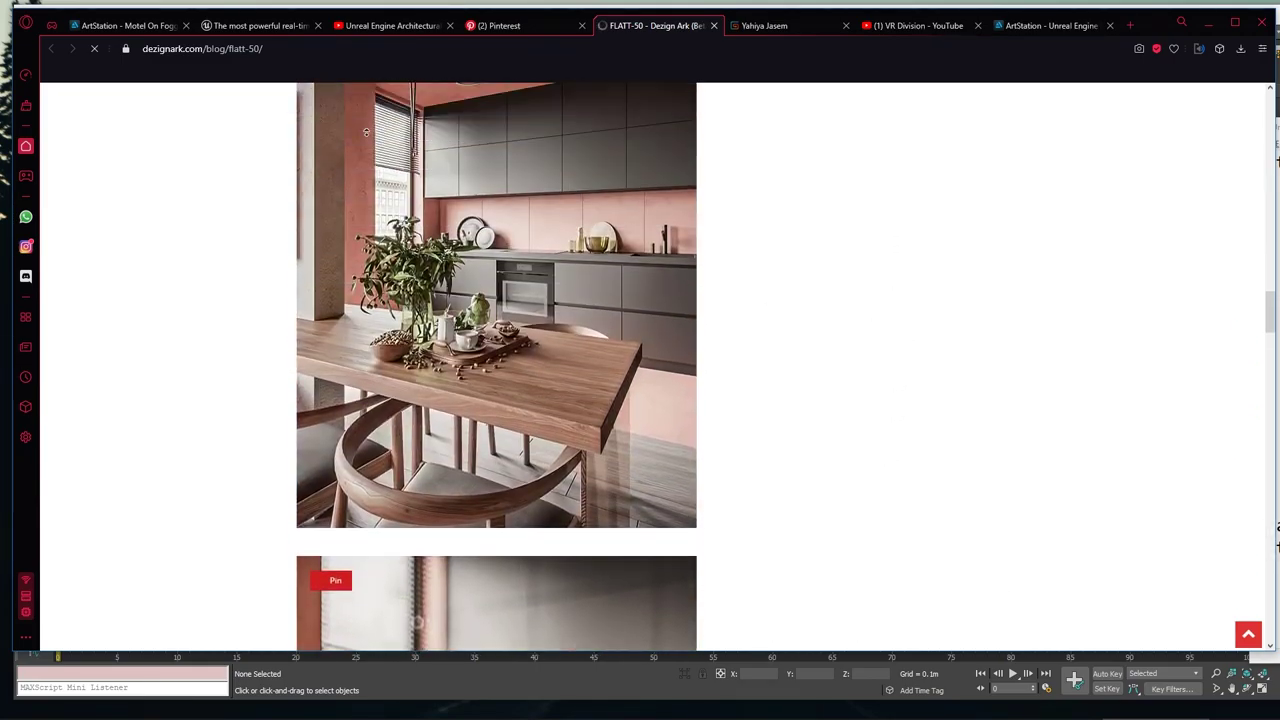
scroll(830, 290, up, 5)
scroll(891, 334, up, 5)
scroll(754, 357, up, 5)
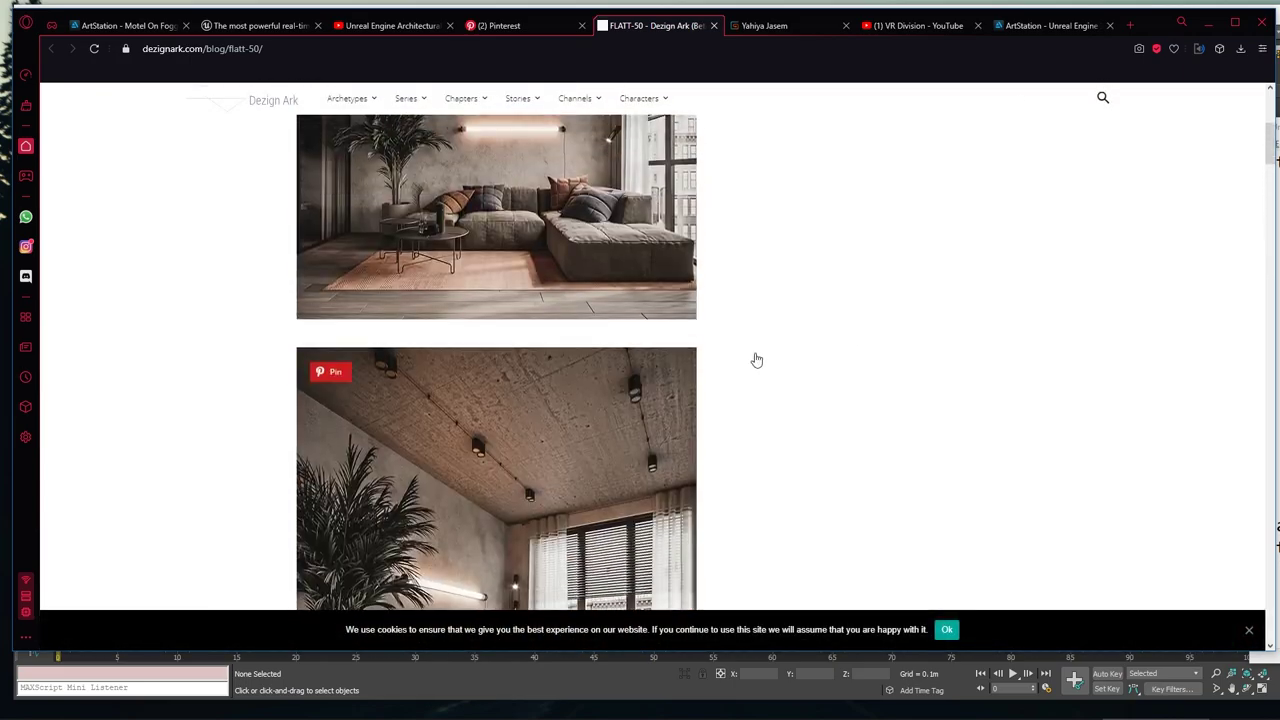
scroll(623, 329, up, 5)
click(678, 331)
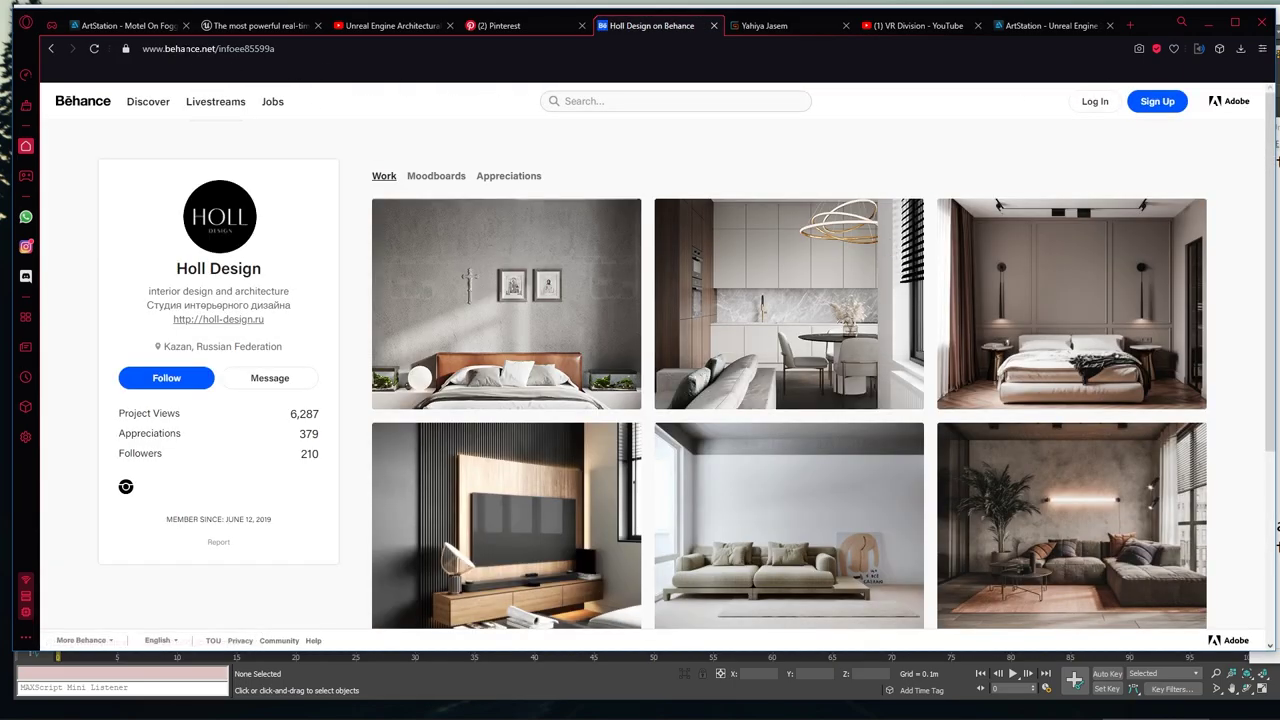
Open Holl Design's FLATT-50 living-room project from the Behance profile
drag(280, 48, 207, 48)
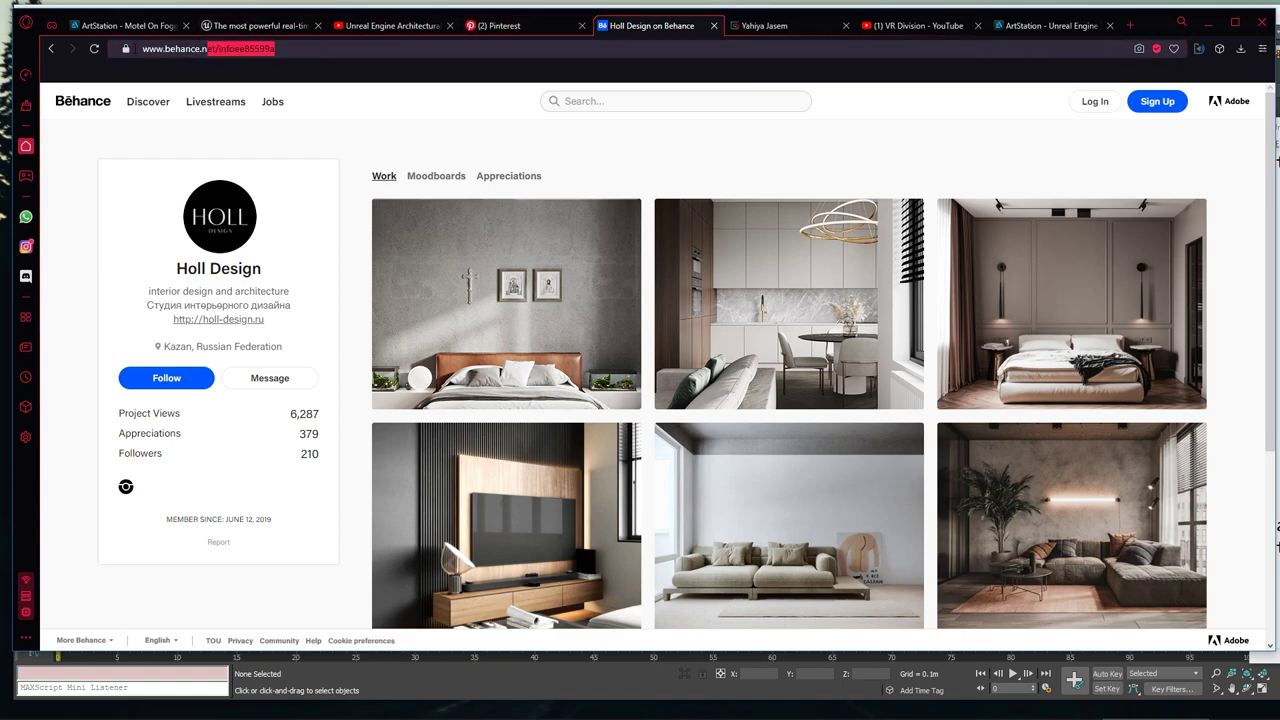
click(483, 149)
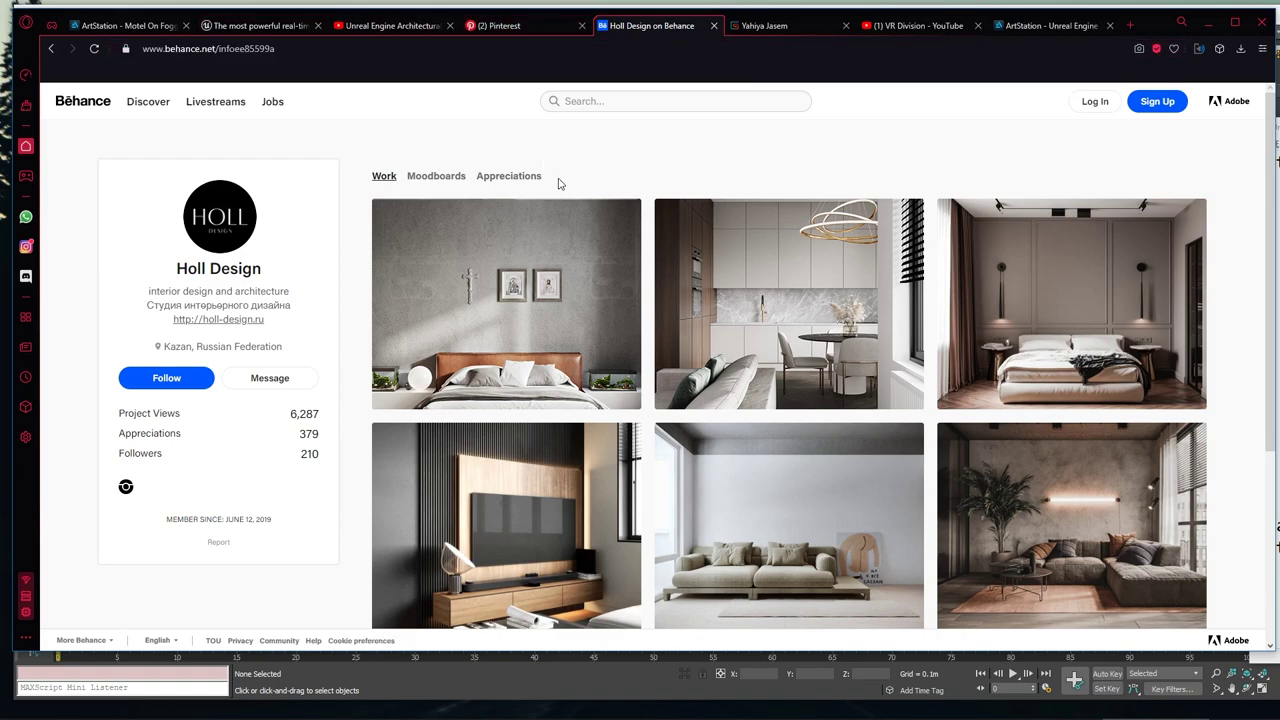
scroll(789, 434, down, 2)
click(789, 434)
click(1253, 447)
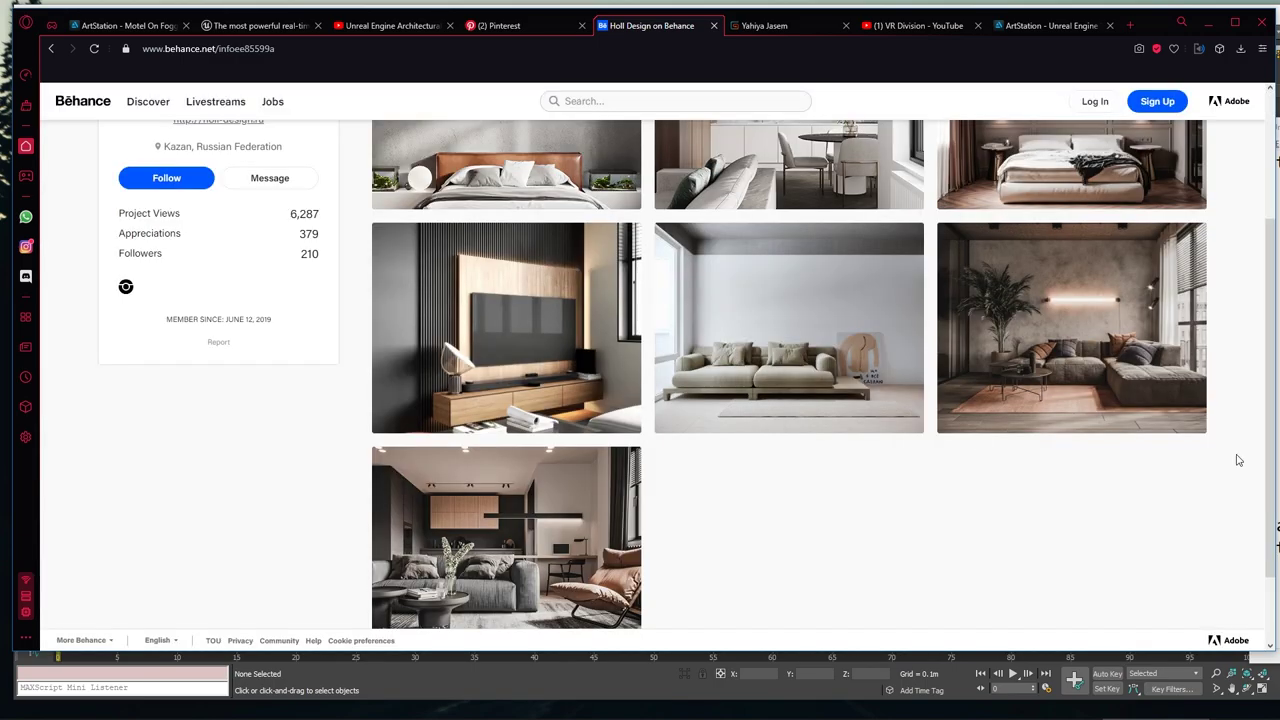
scroll(1037, 345, up, 2)
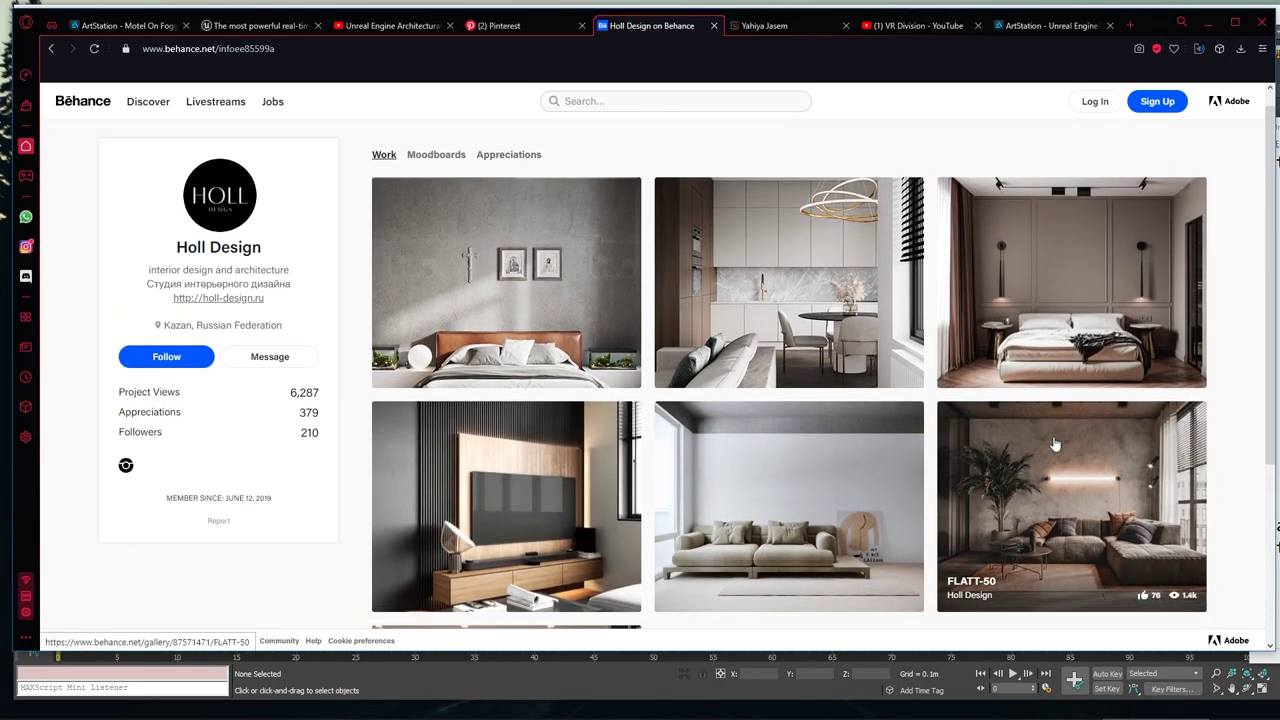
scroll(1037, 345, down, 2)
click(1037, 345)
Scroll through the FLATT-50 project's interior photos in the lightbox
scroll(800, 270, down, 3)
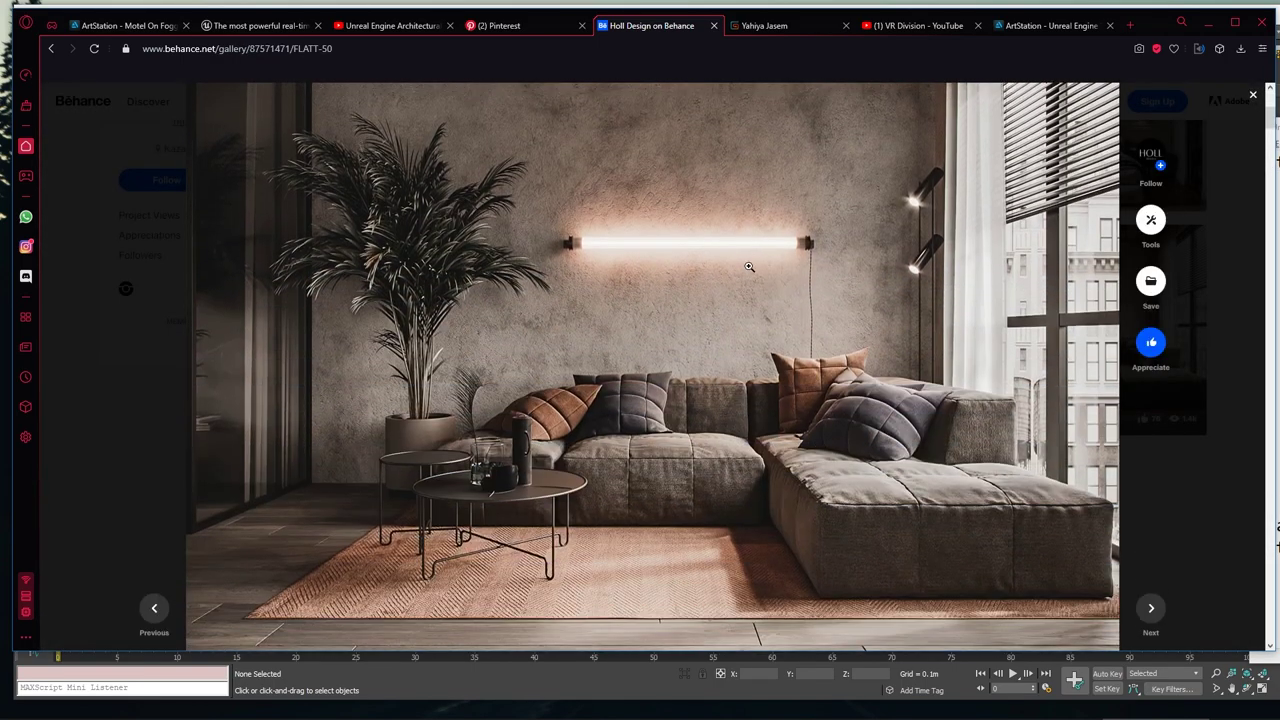
scroll(780, 265, down, 2)
scroll(760, 260, down, 2)
scroll(760, 260, down, 3)
scroll(760, 260, down, 3)
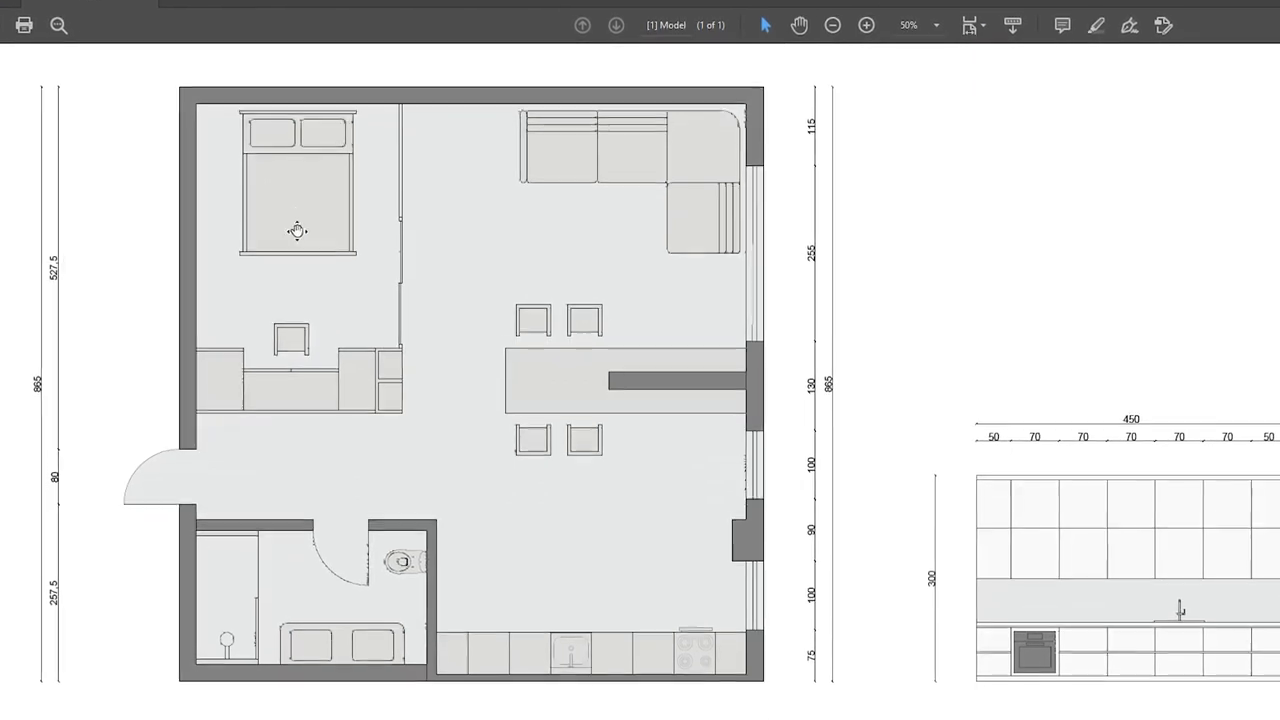
scroll(323, 243, down, 5)
scroll(332, 230, up, 3)
scroll(333, 226, up, 2)
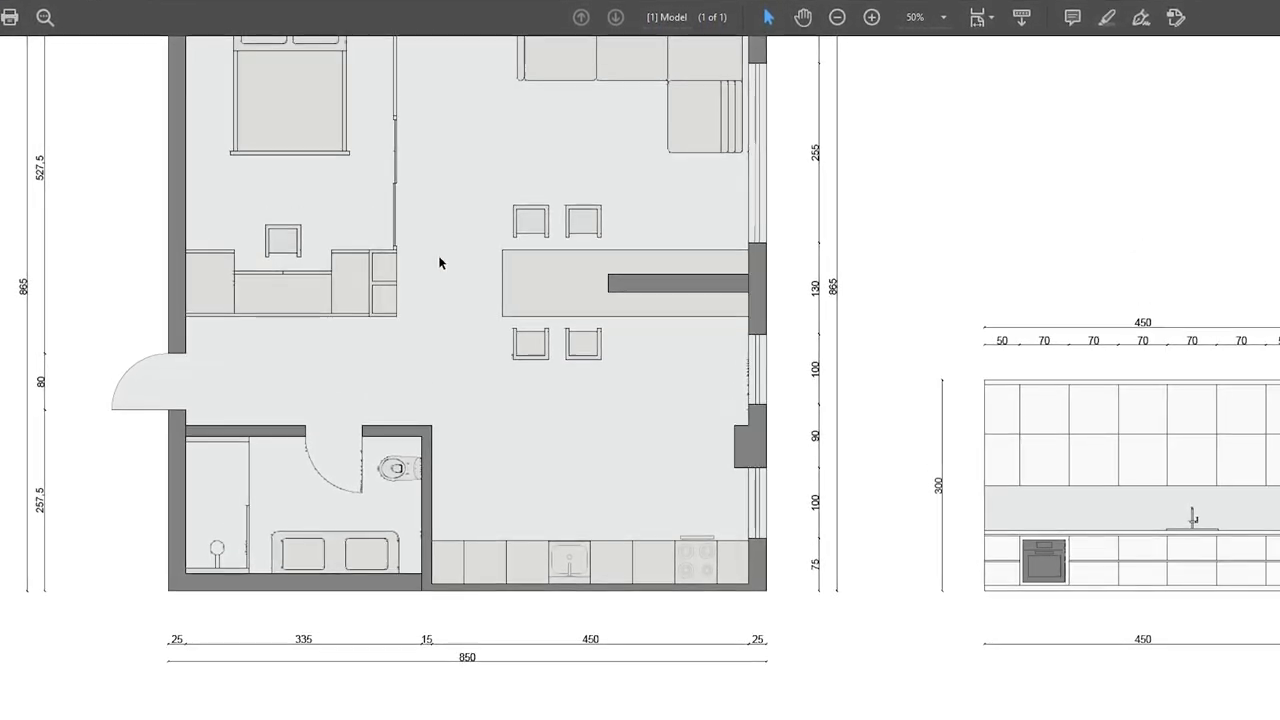
scroll(441, 263, up, 3)
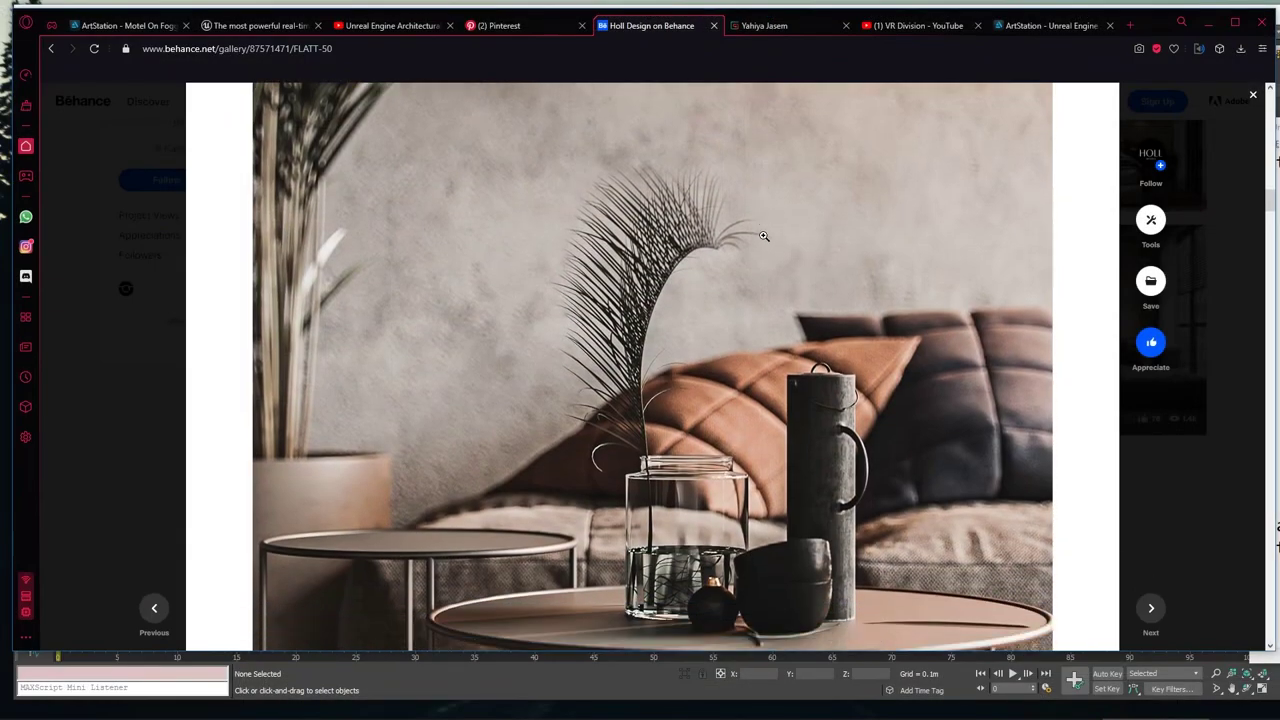
scroll(762, 220, down, 5)
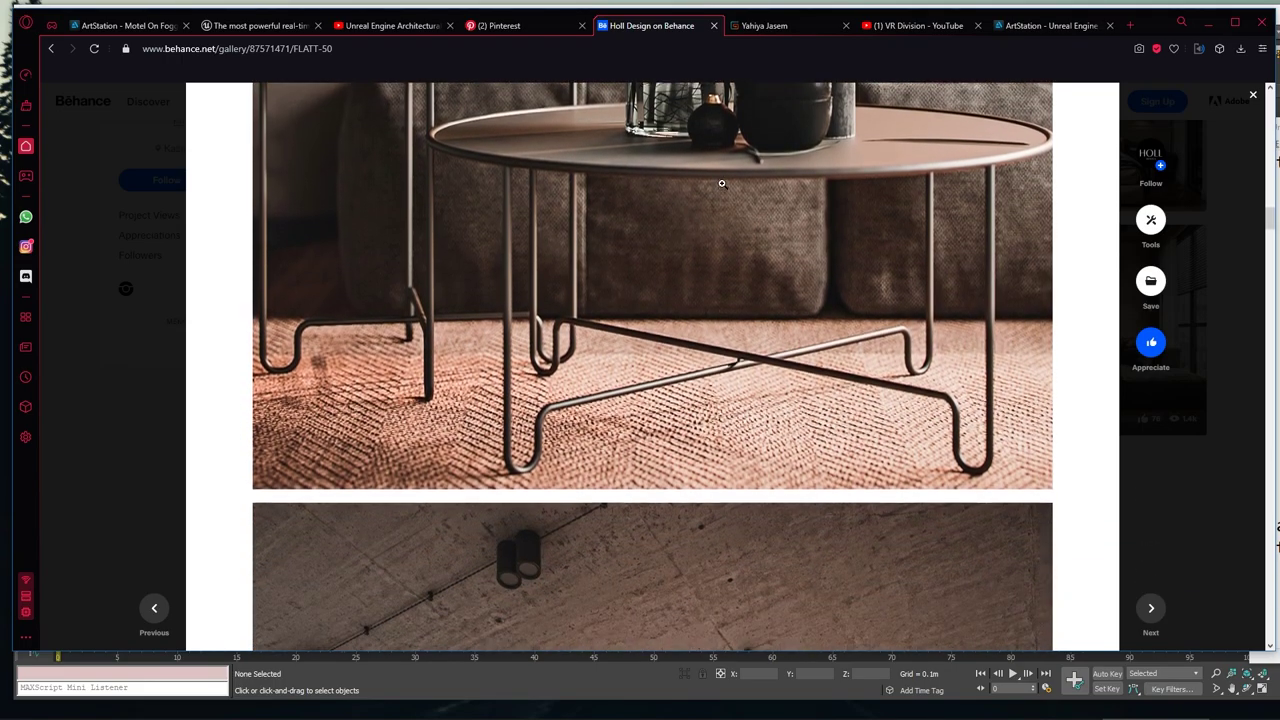
scroll(722, 183, down, 2)
scroll(728, 200, down, 2)
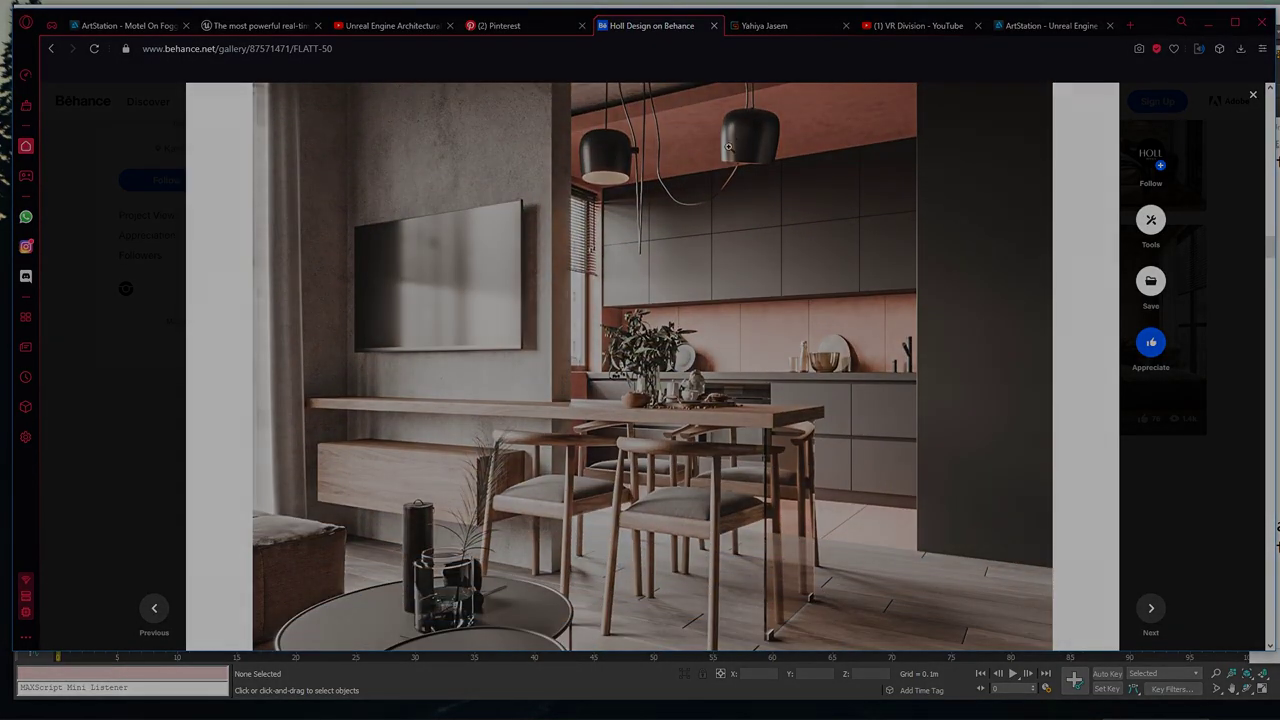
scroll(735, 225, down, 2)
scroll(743, 245, down, 2)
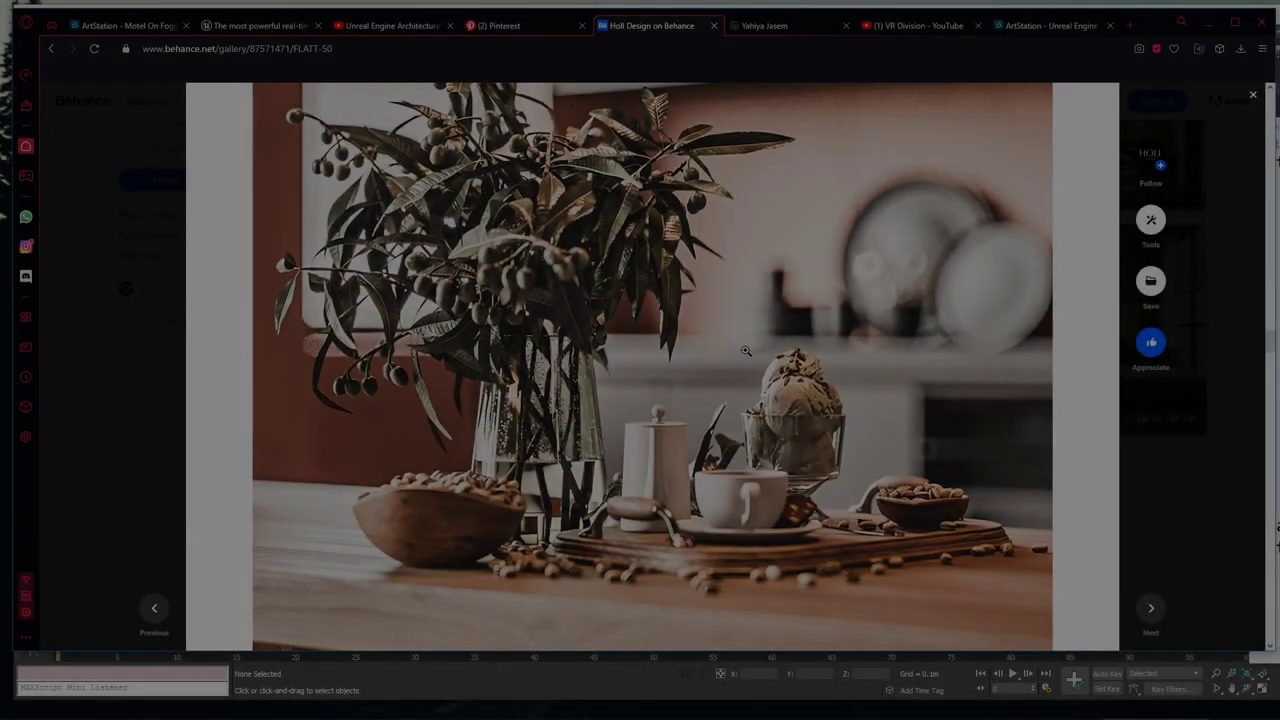
scroll(746, 350, down, 2)
scroll(748, 350, down, 5)
scroll(750, 351, down, 4)
scroll(752, 351, down, 1)
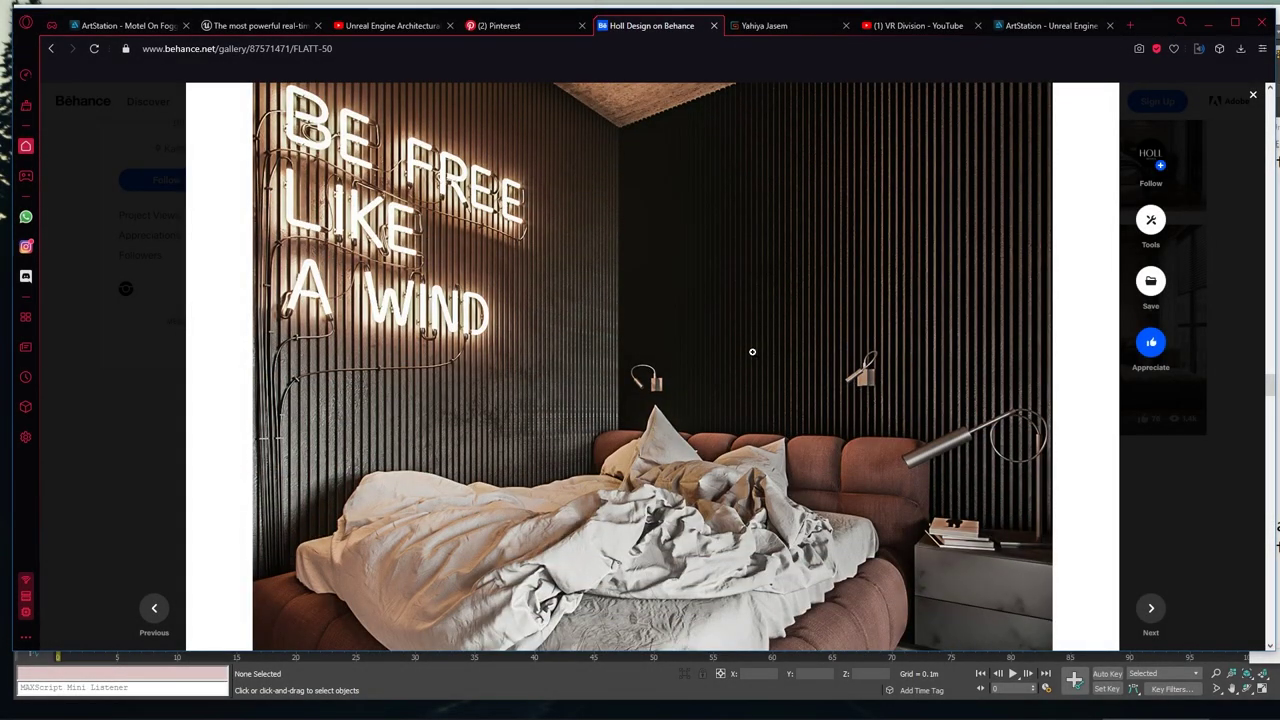
scroll(818, 361, down, 1)
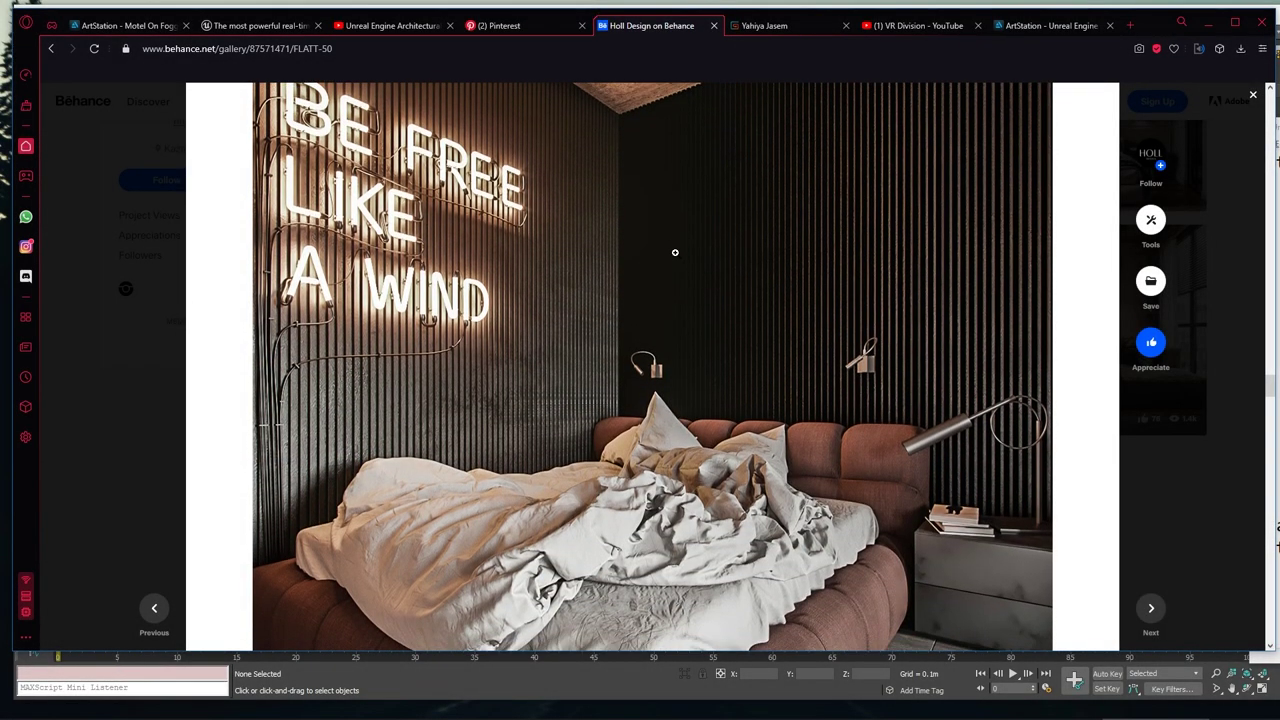
scroll(780, 330, down, 5)
scroll(720, 280, down, 4)
scroll(669, 232, down, 1)
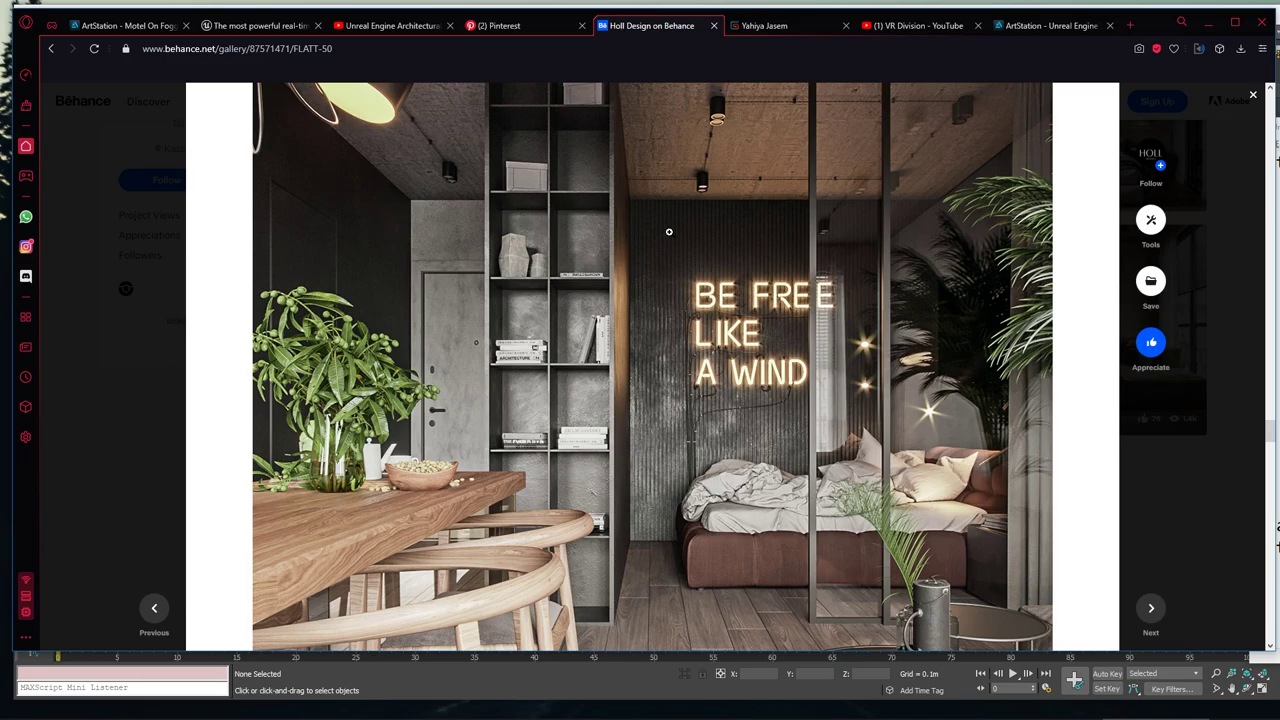
scroll(669, 232, down, 3)
scroll(580, 407, down, 3)
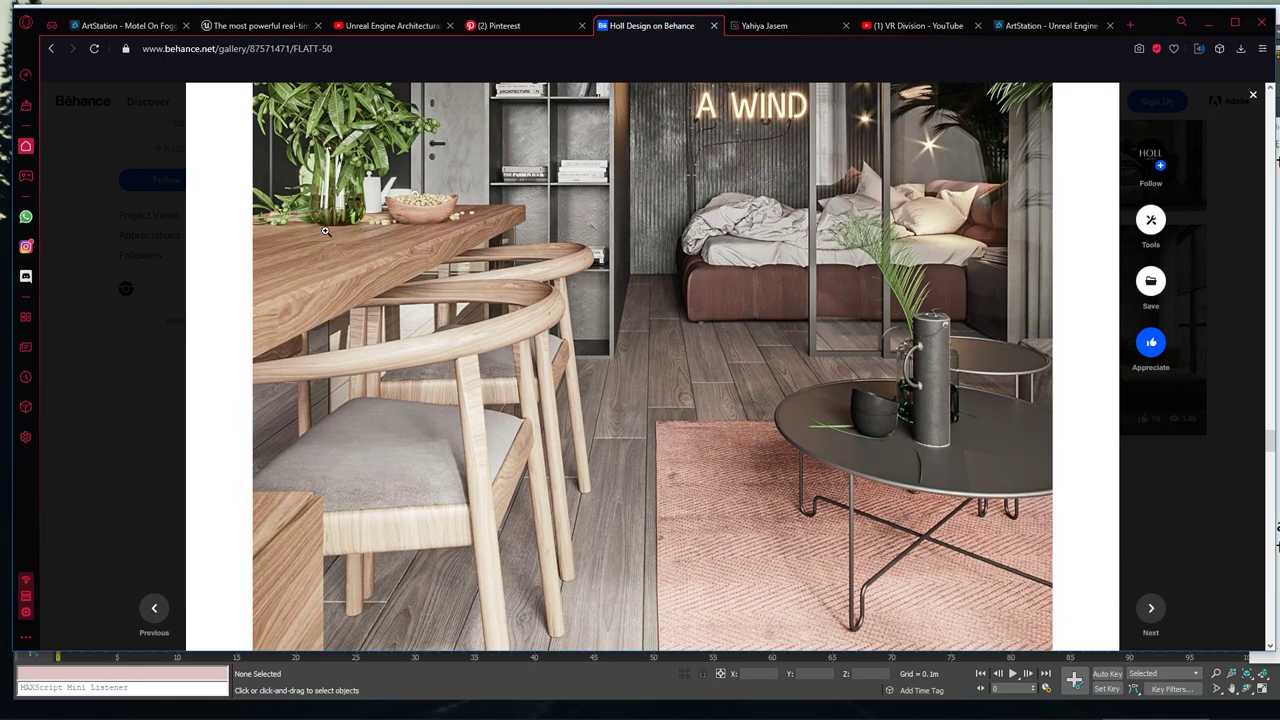
scroll(720, 300, down, 4)
scroll(691, 337, down, 2)
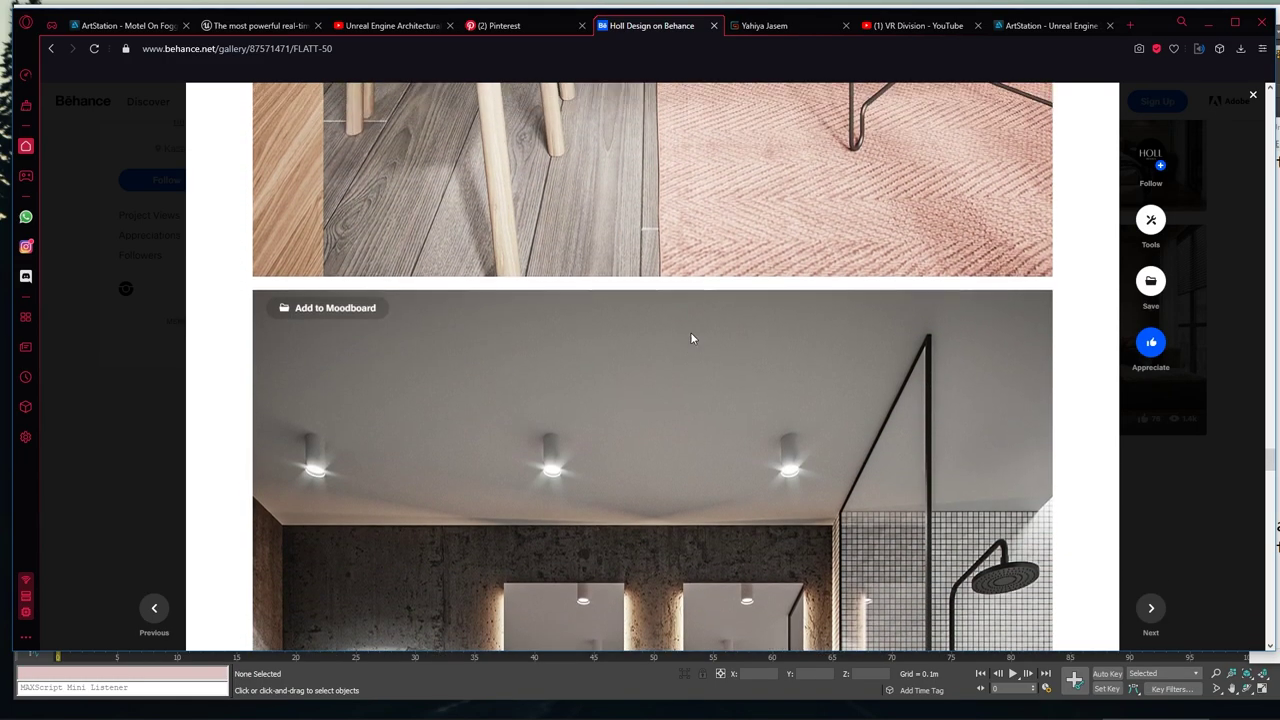
scroll(670, 400, up, 6)
scroll(641, 472, up, 2)
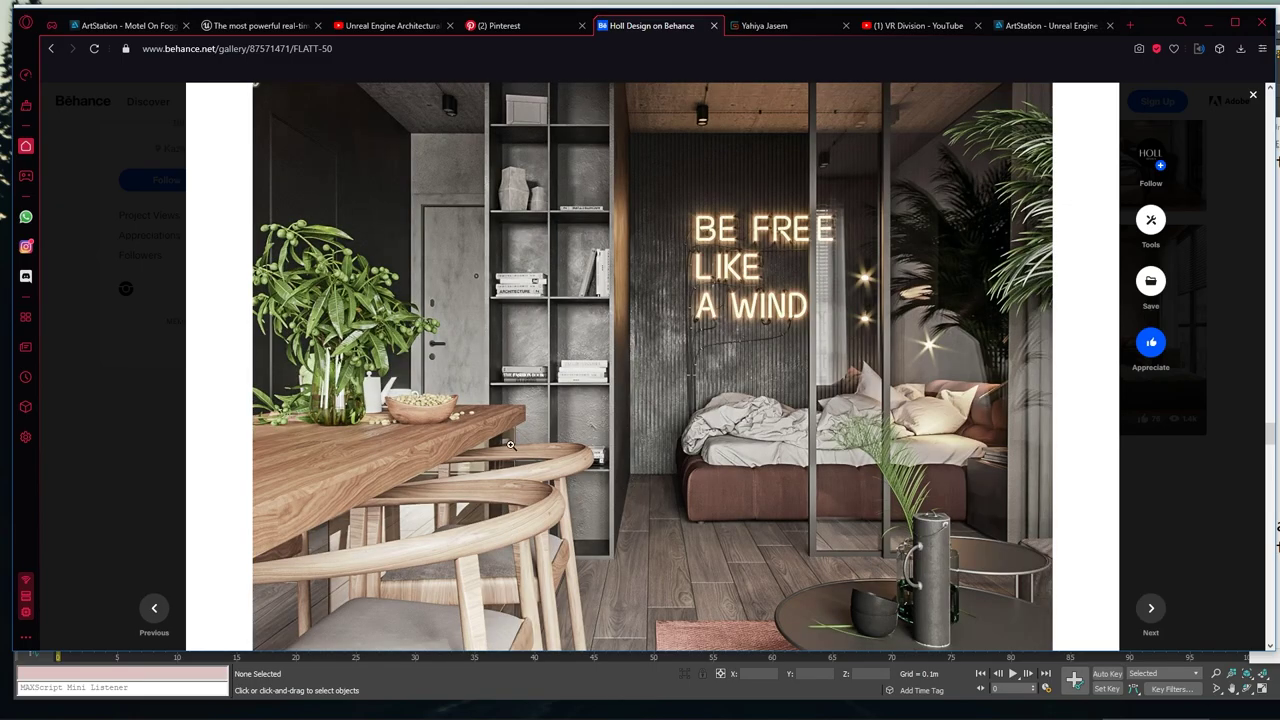
scroll(406, 494, down, 3)
scroll(480, 460, down, 3)
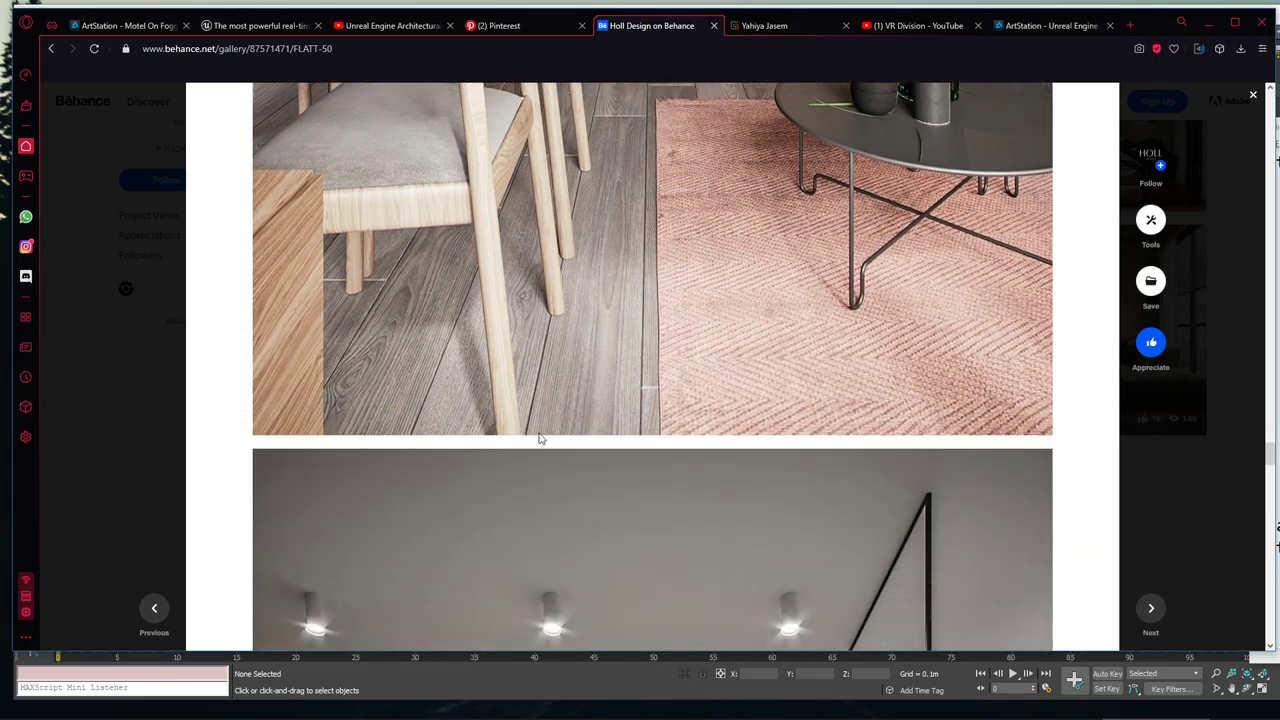
scroll(540, 437, down, 3)
scroll(534, 446, down, 2)
drag(1272, 573, 1258, 272)
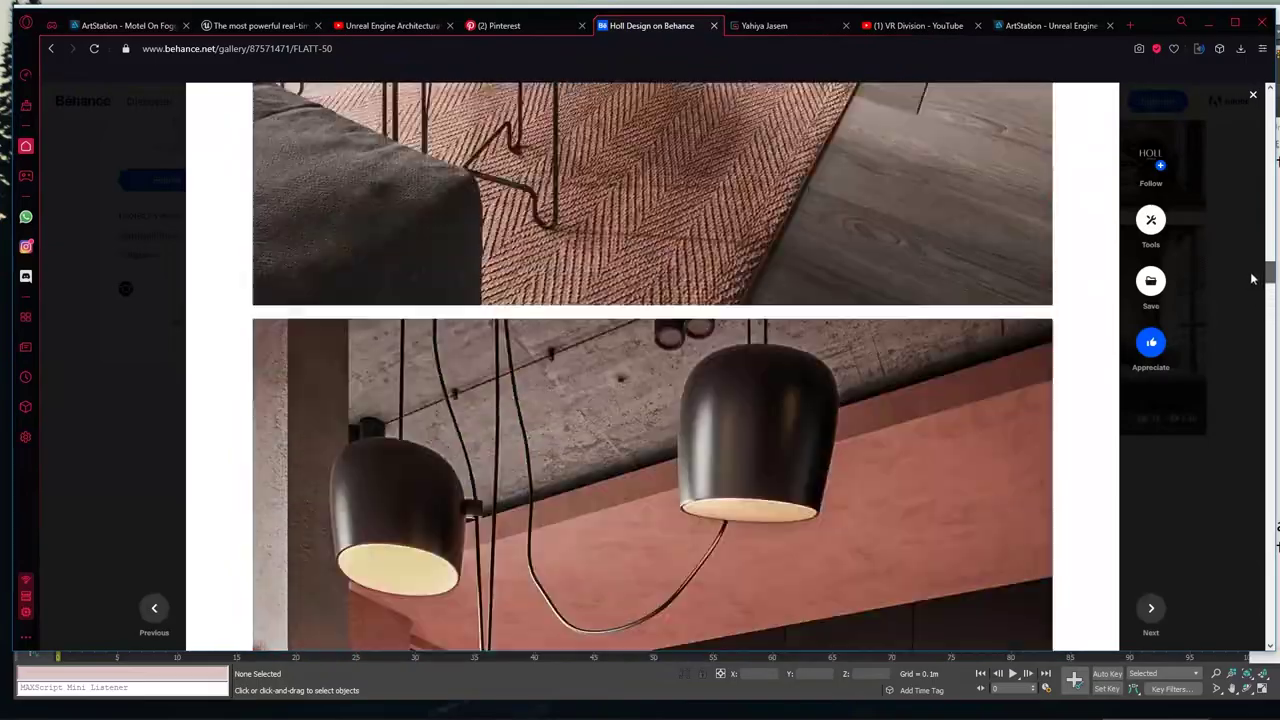
scroll(759, 273, down, 5)
scroll(800, 240, up, 3)
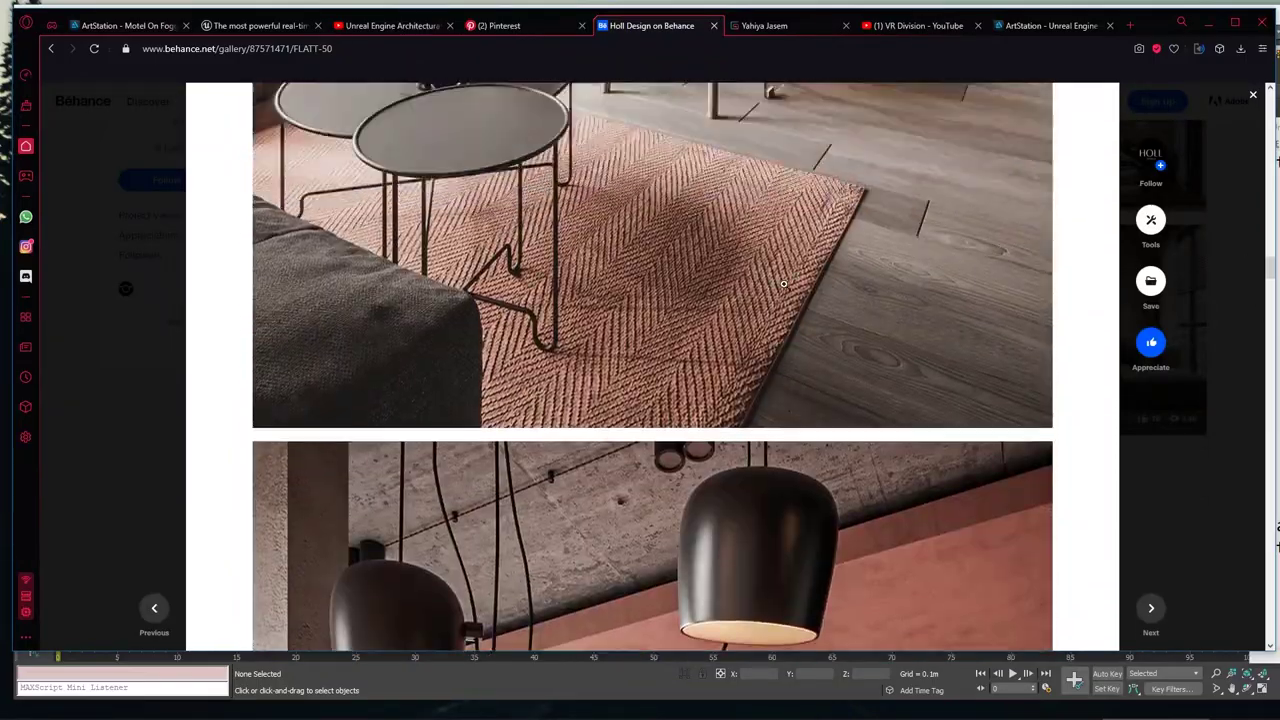
scroll(840, 210, up, 3)
scroll(884, 175, down, 4)
Load pureref.com in a new browser tab
key(ctrl+t)
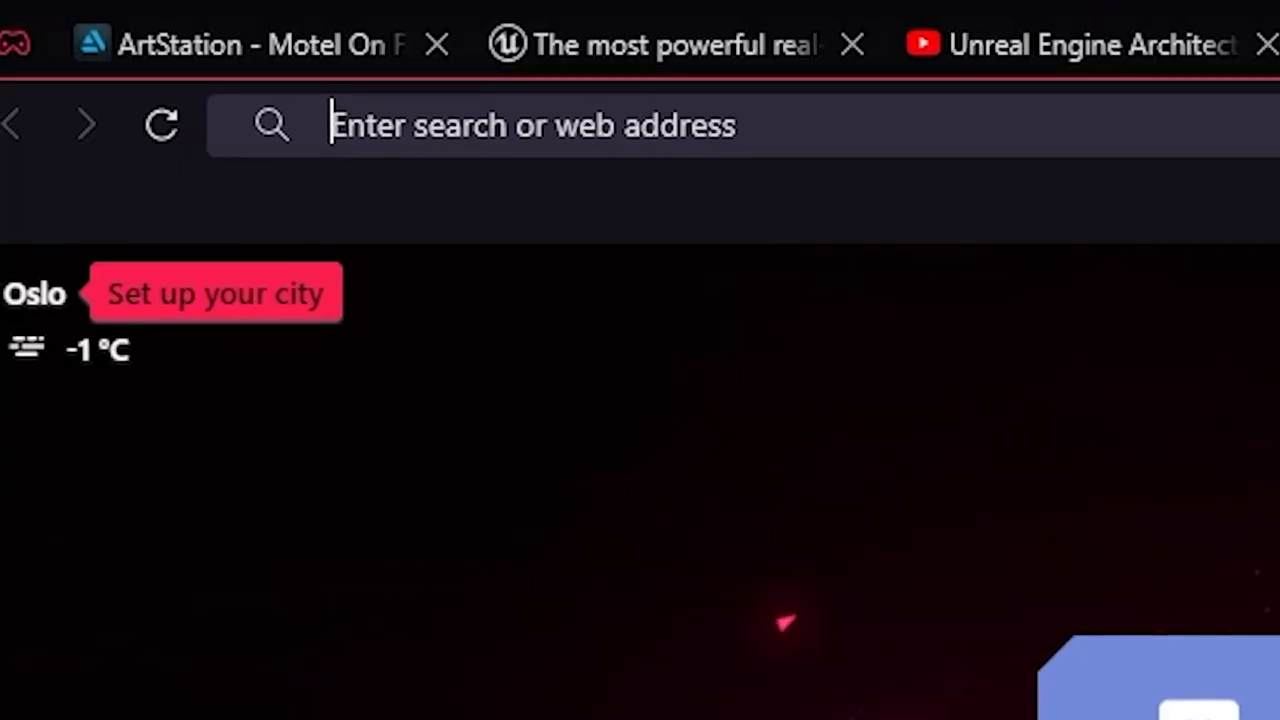
text(pureref)
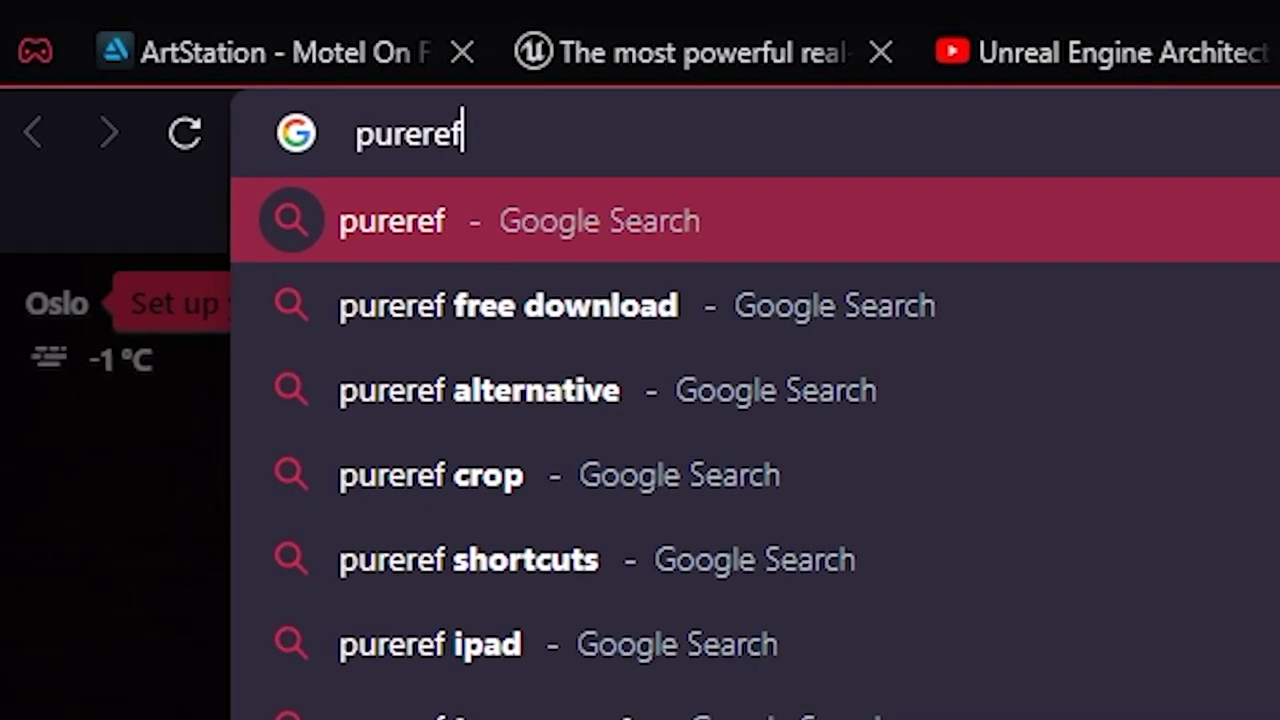
text(.com)
key(Return)
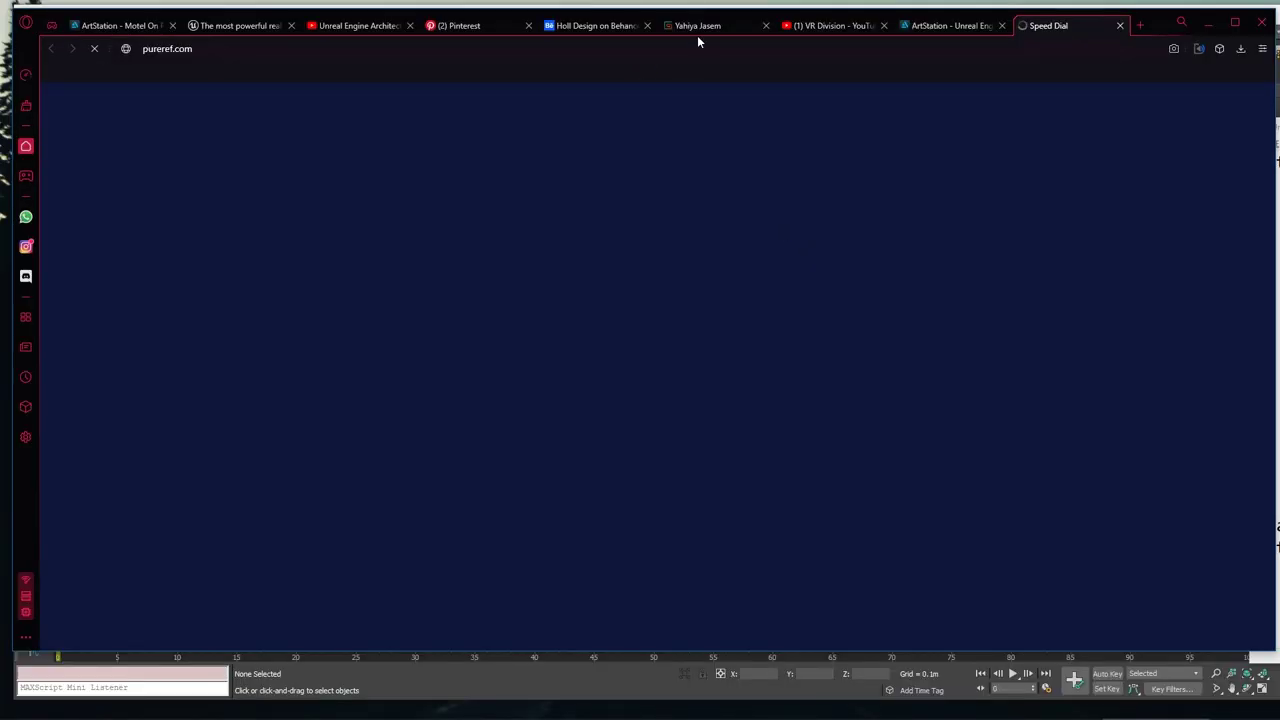
click(502, 27)
click(1048, 25)
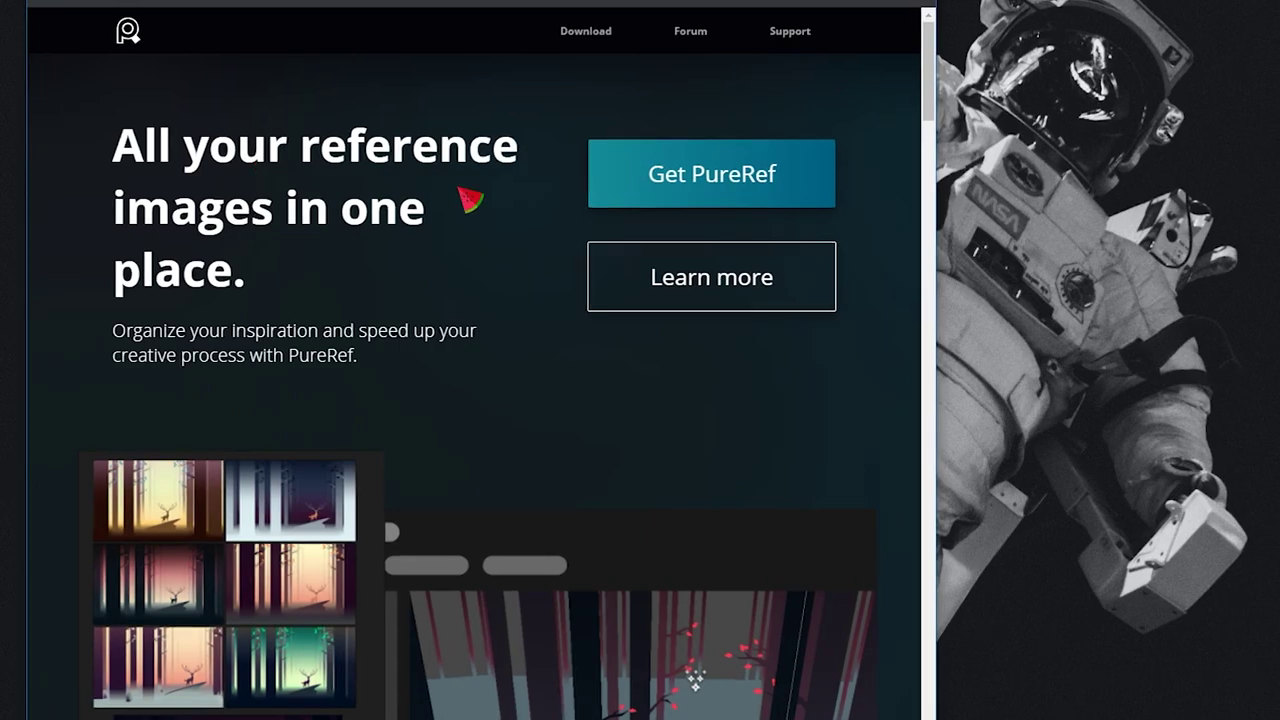
Scroll down the PureRef homepage to its cross-platform and download sections
scroll(553, 217, down, 5)
scroll(681, 292, down, 3)
scroll(681, 292, down, 5)
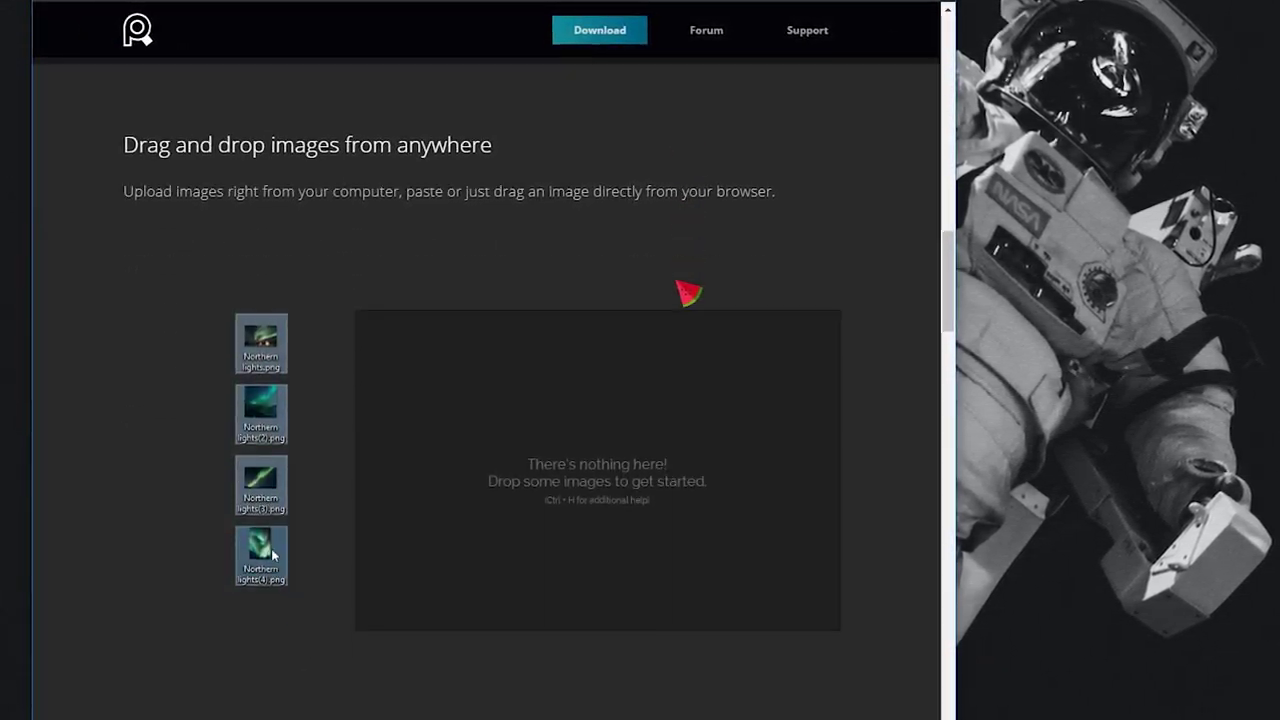
scroll(681, 292, down, 3)
scroll(681, 292, down, 5)
scroll(697, 292, down, 3)
scroll(694, 286, down, 5)
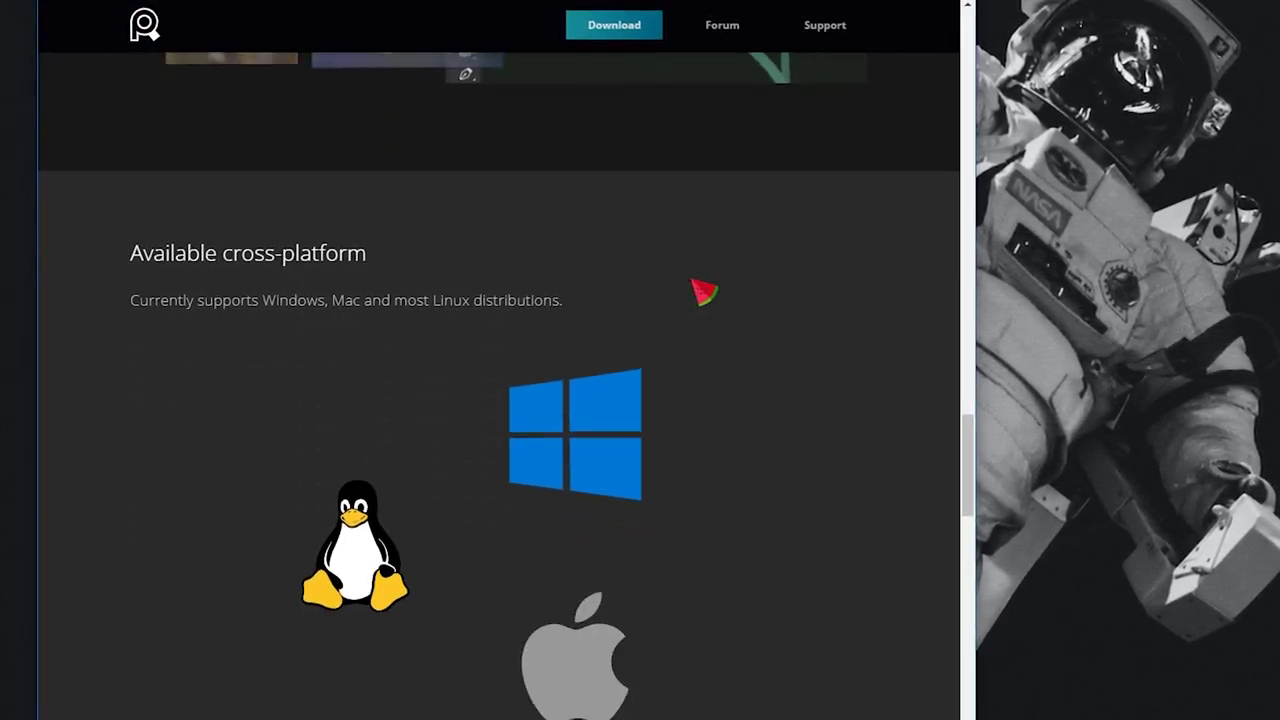
scroll(700, 289, down, 4)
scroll(703, 289, down, 5)
scroll(711, 292, down, 5)
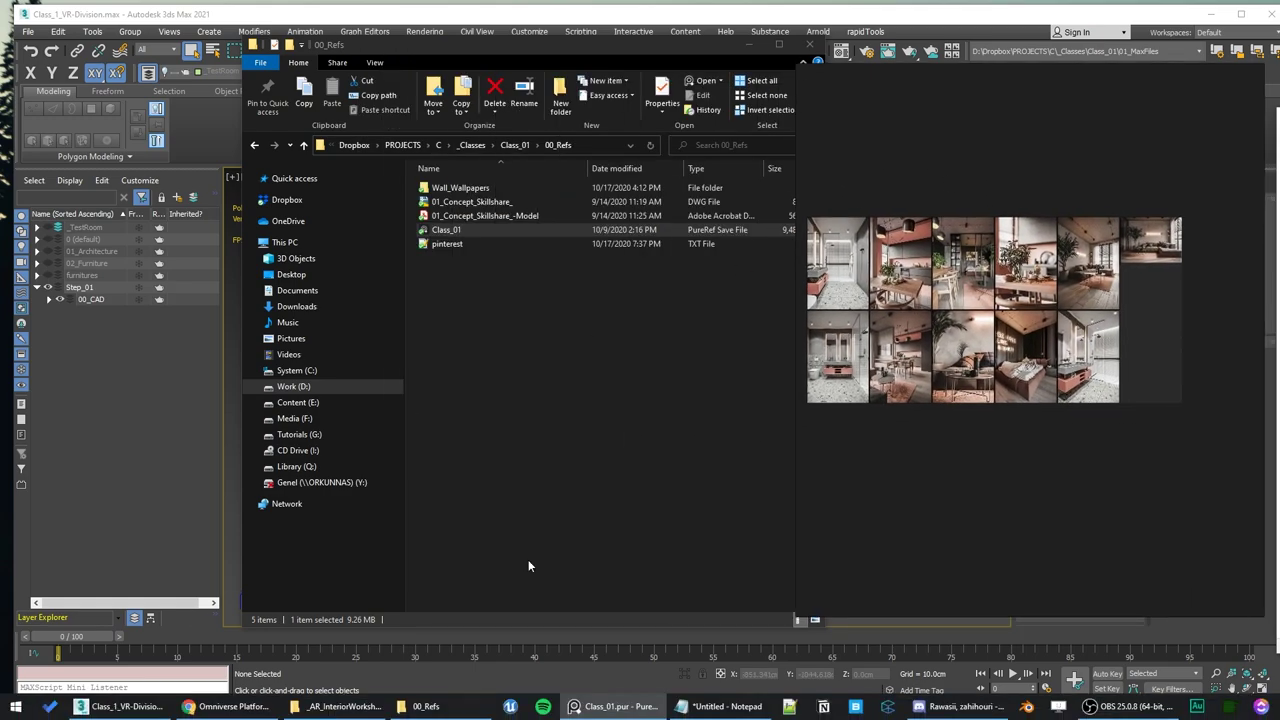
Launch a fresh empty PureRef window and dismiss its Ctrl+H controls help
right_click(580, 706)
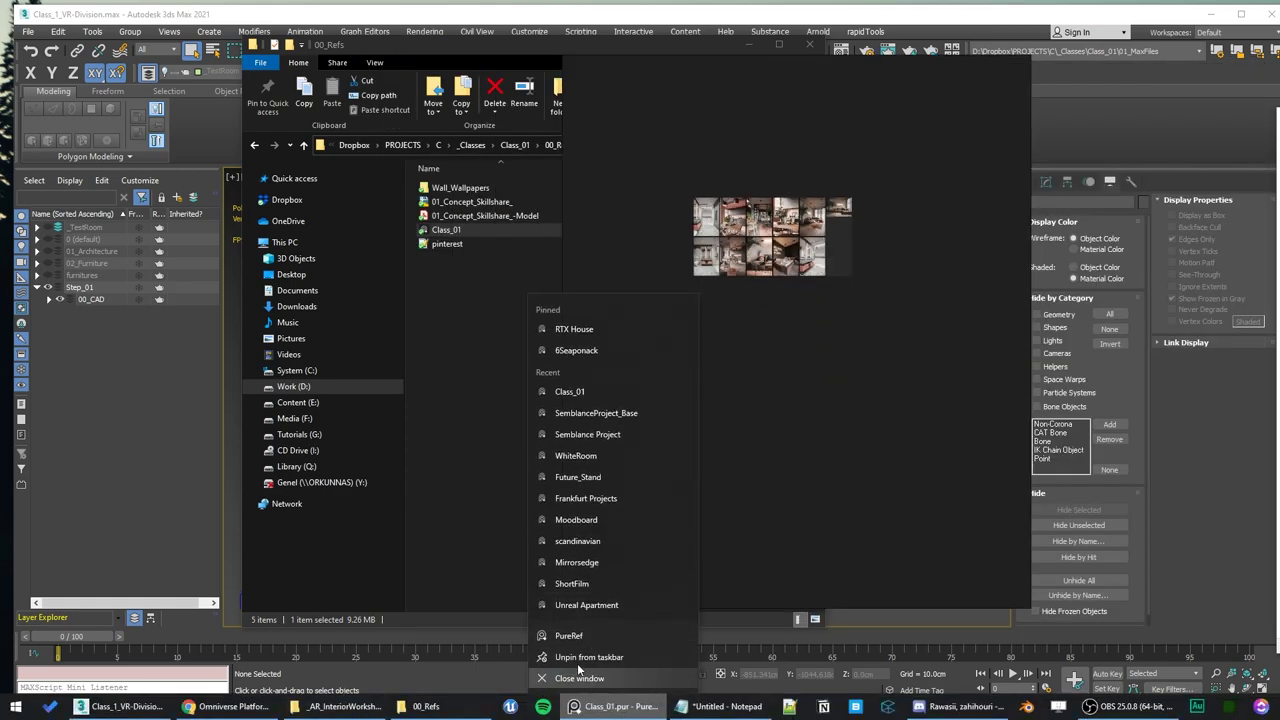
click(580, 677)
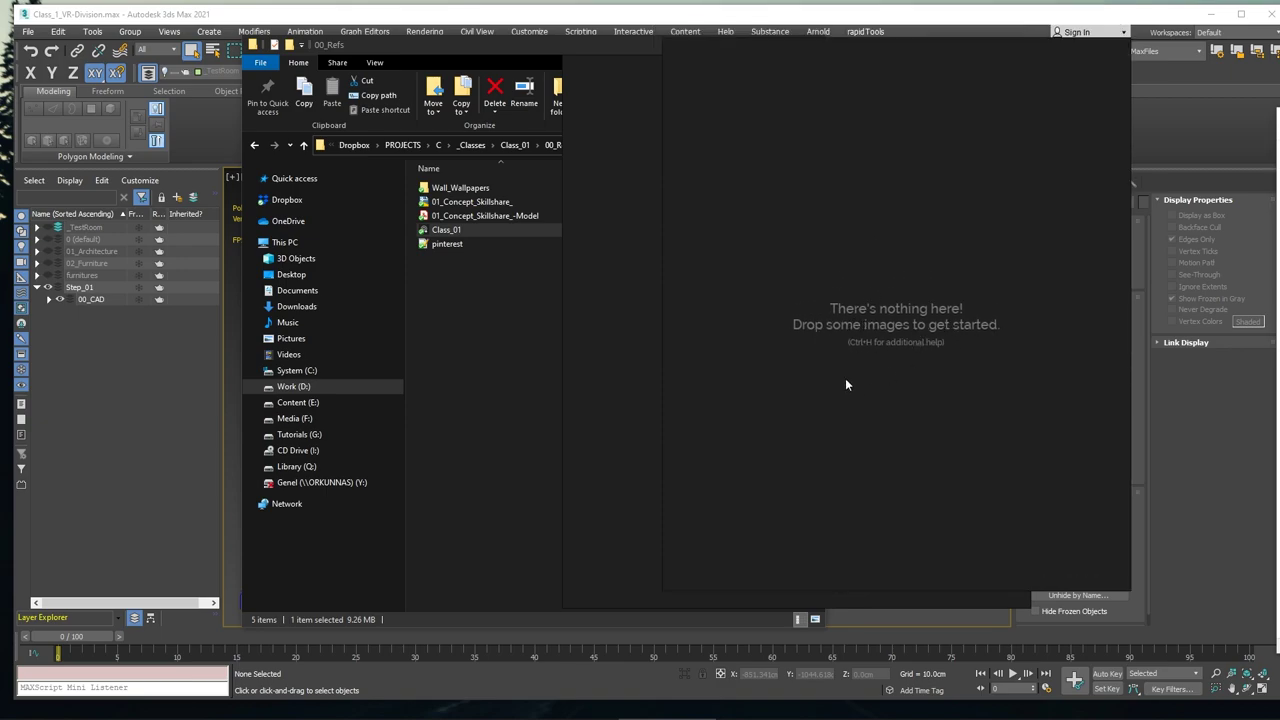
key(ctrl+h)
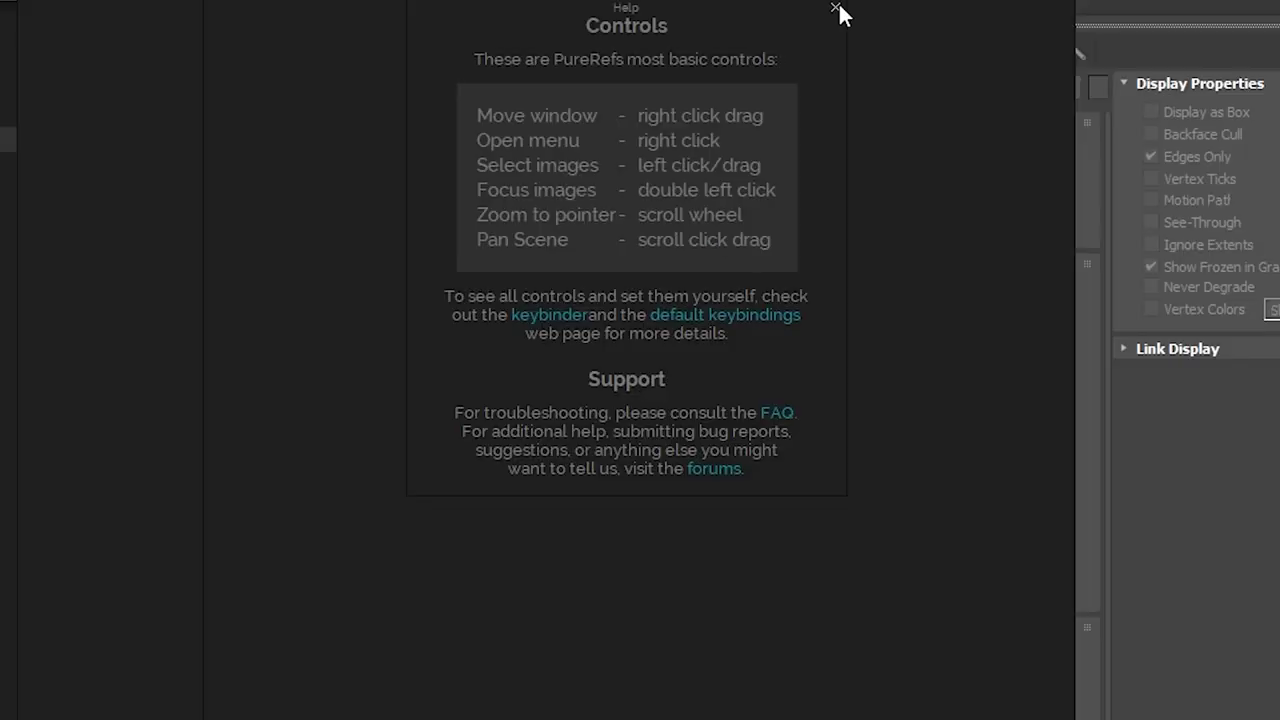
click(921, 142)
Browse PureRef's main menu, nudge the board window right, and bring the Pinterest browser forward
right_click(585, 84)
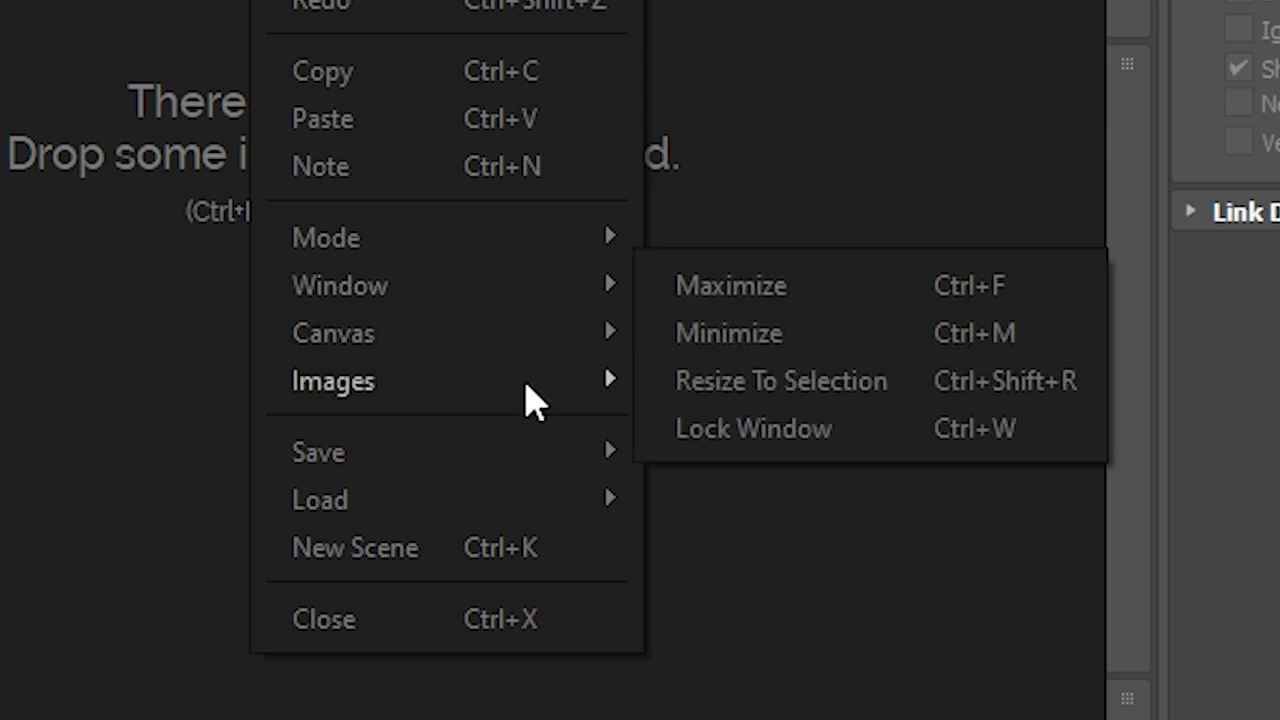
mouse_move(740, 447)
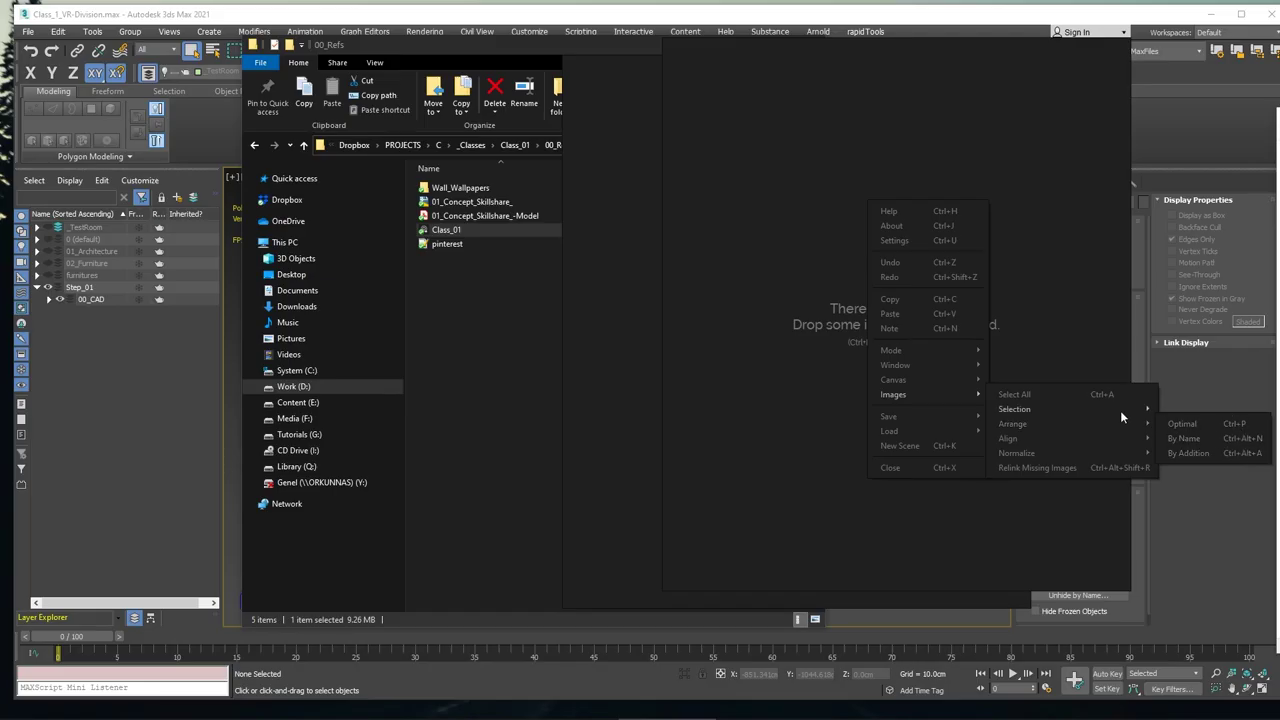
mouse_move(1120, 410)
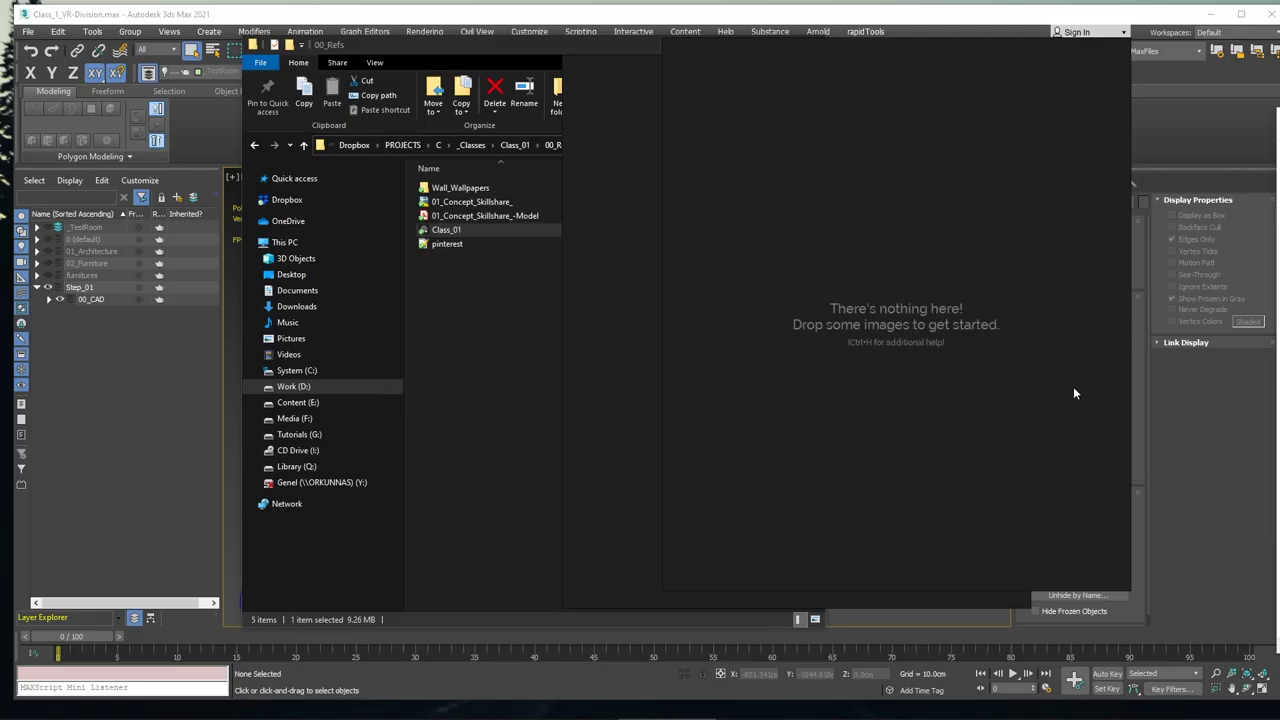
drag(729, 325, 798, 330)
click(563, 700)
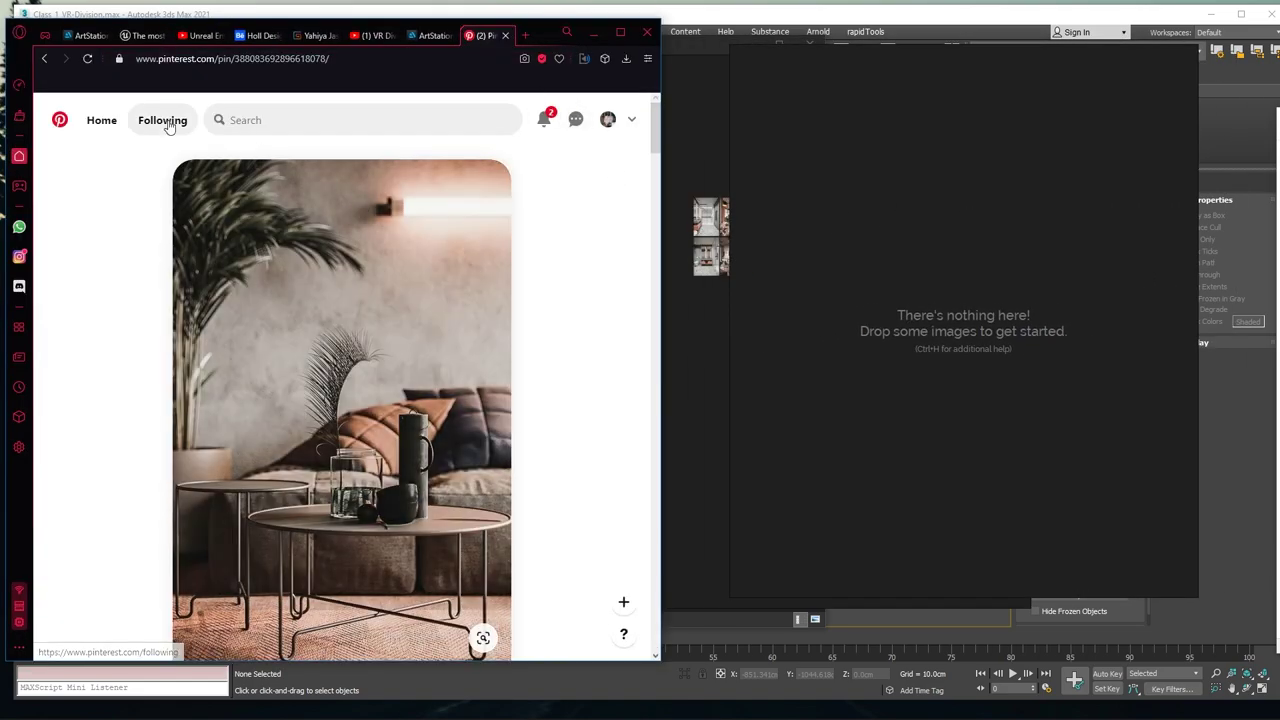
Drag several Pinterest interior pin images, starting with the sofa pin, onto the PureRef board
scroll(128, 160, down, 2)
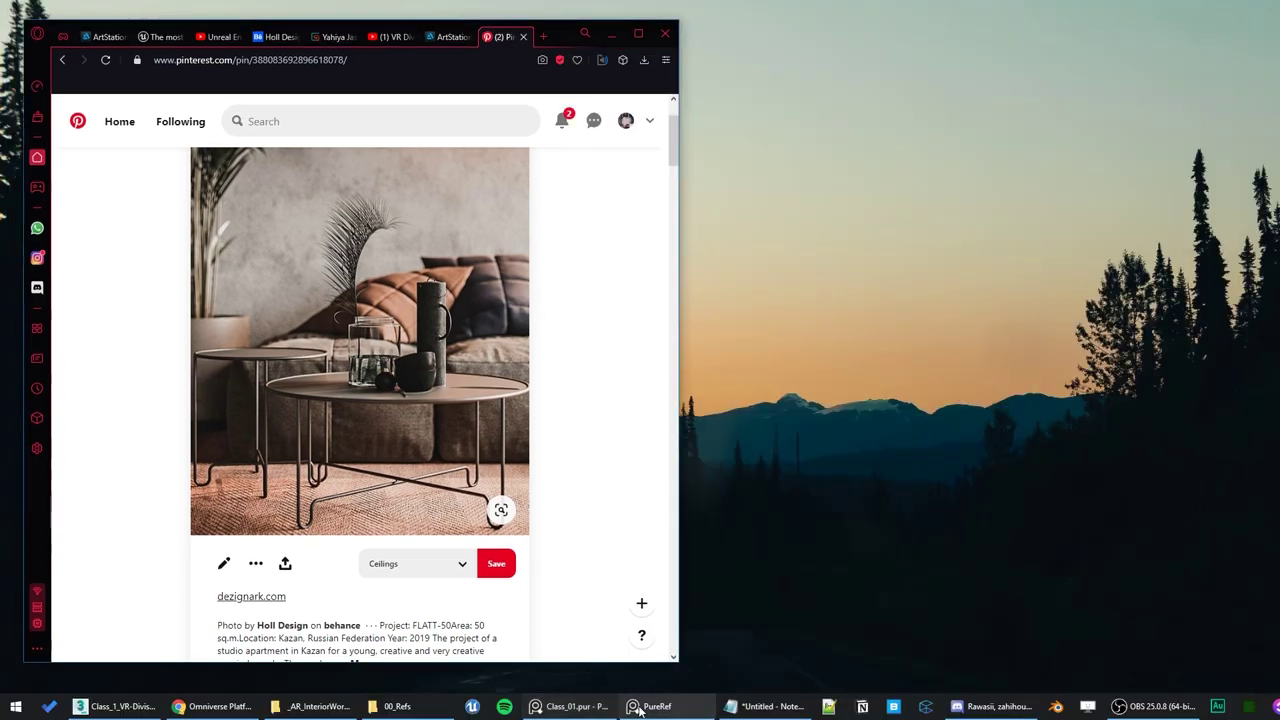
drag(452, 316, 881, 199)
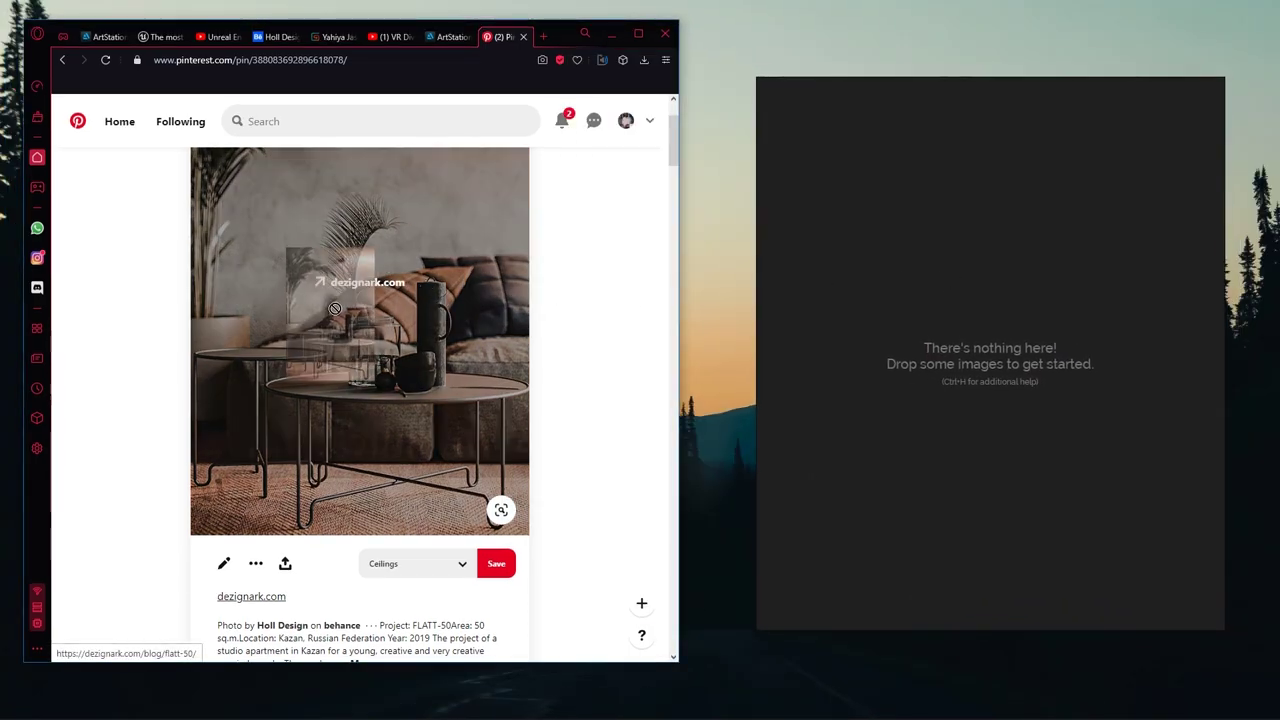
click(930, 172)
scroll(930, 172, down, 3)
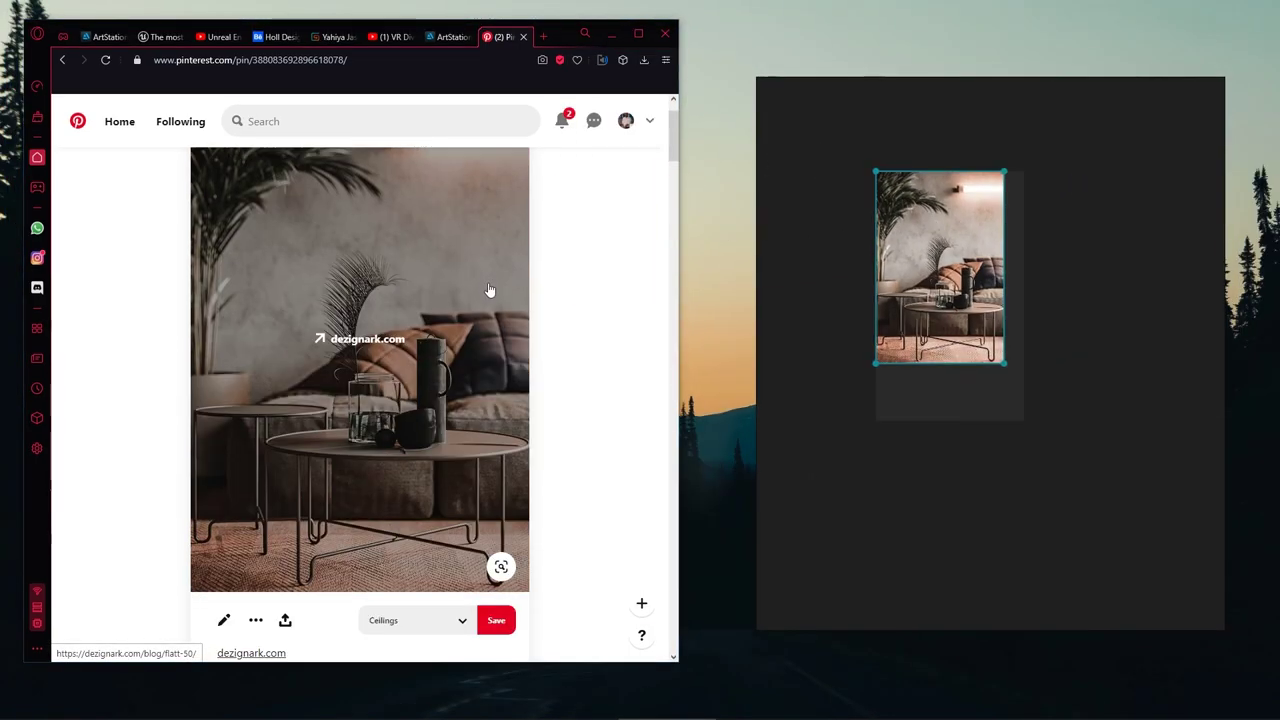
scroll(469, 326, down, 7)
drag(1041, 260, 960, 270)
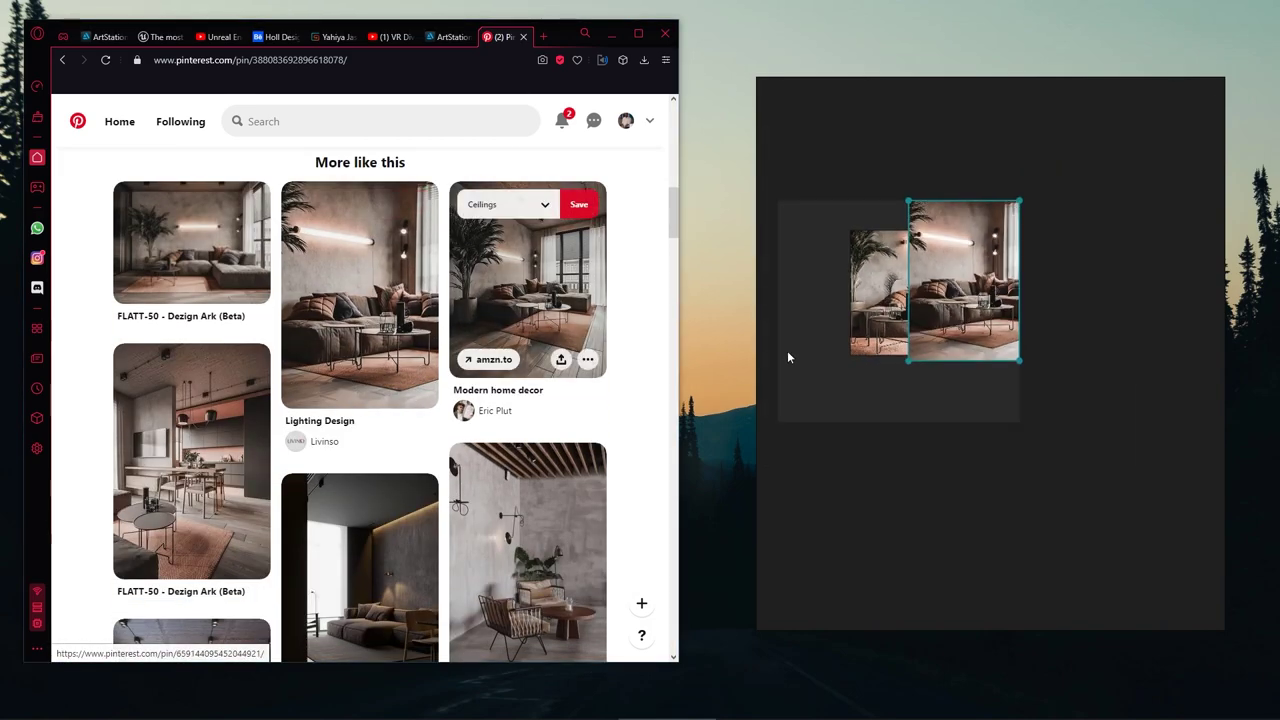
drag(527, 545, 1095, 455)
scroll(340, 530, down, 3)
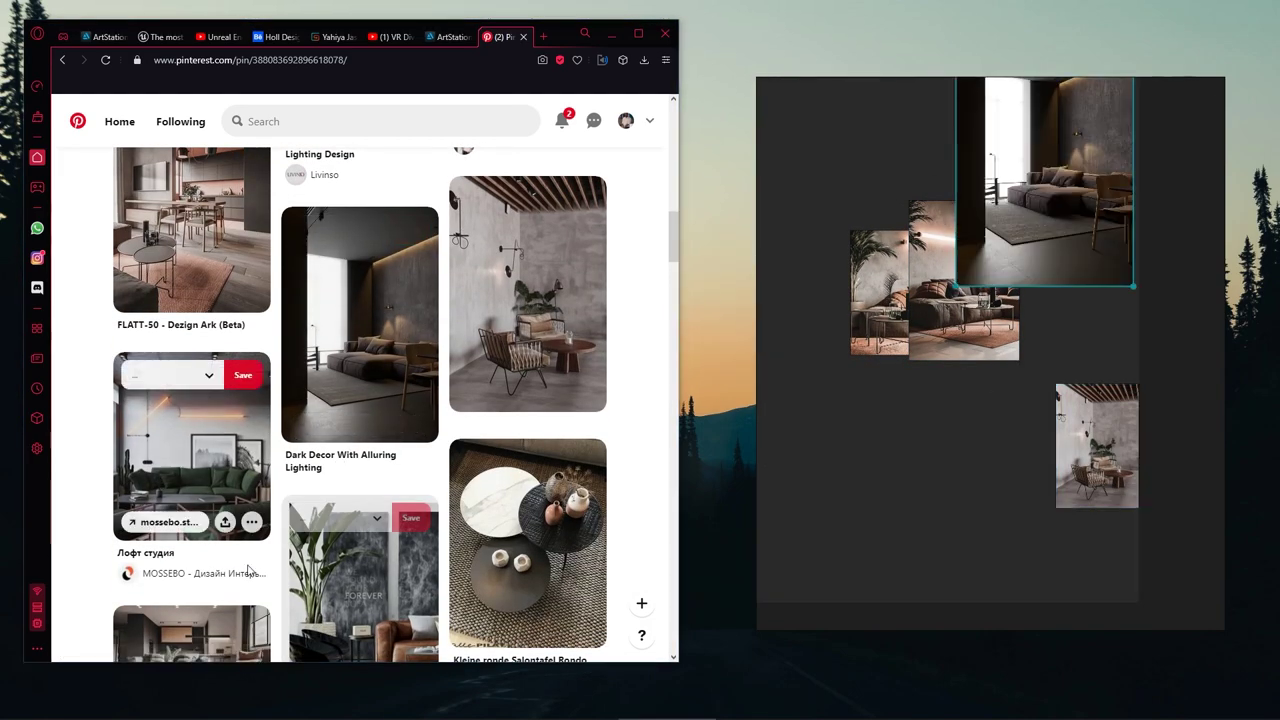
scroll(190, 420, down, 2)
drag(180, 515, 1064, 210)
View the URBAN FLAT pin image full-size in its own tab, then close that tab
right_click(180, 515)
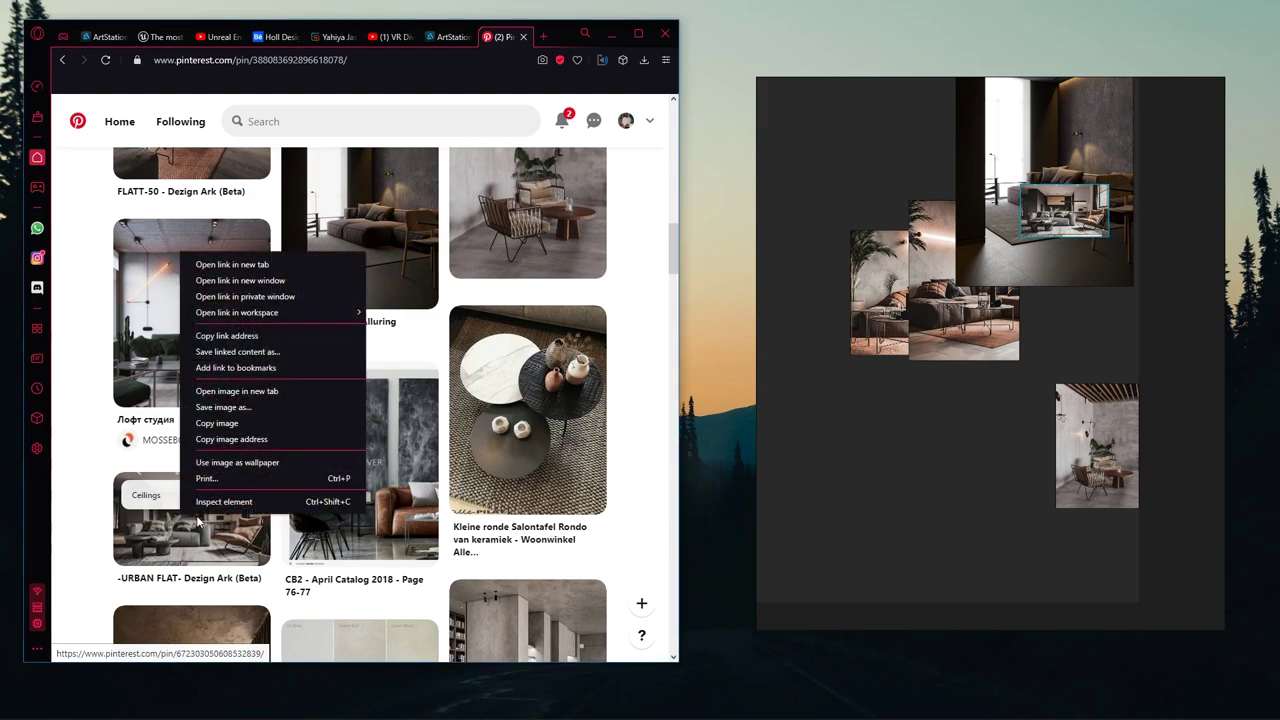
click(250, 391)
click(503, 38)
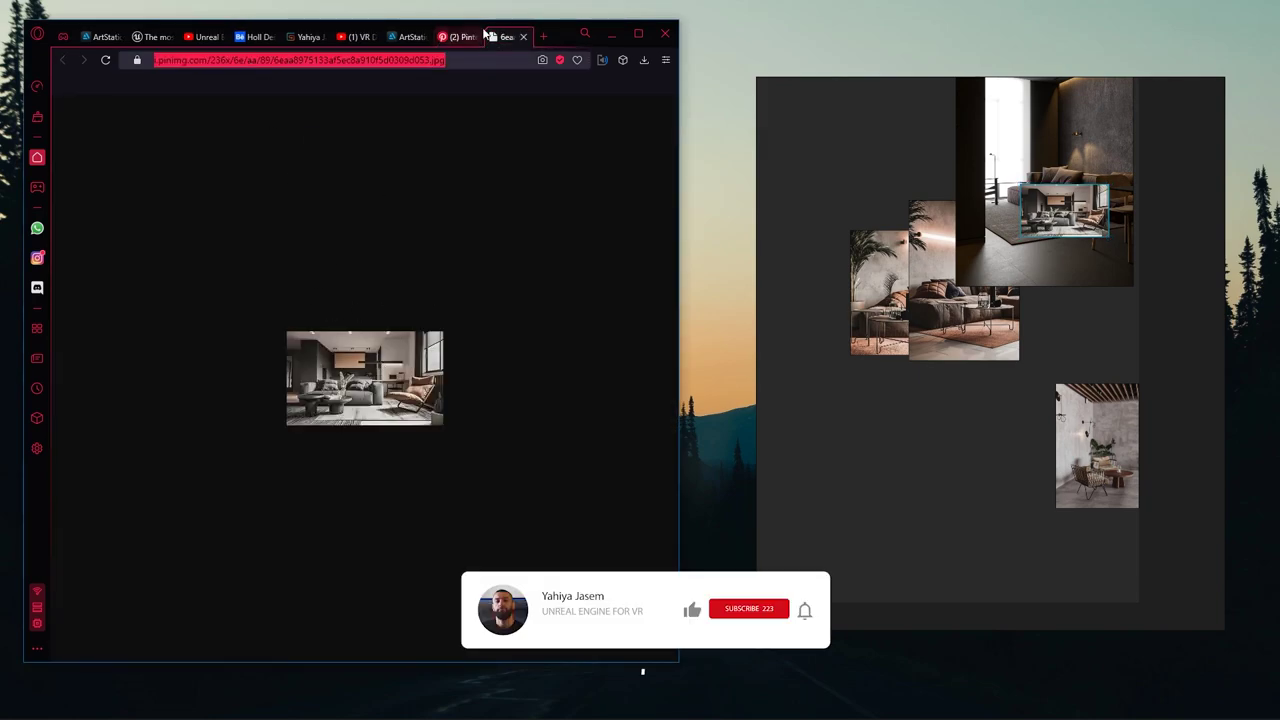
middle_click(484, 35)
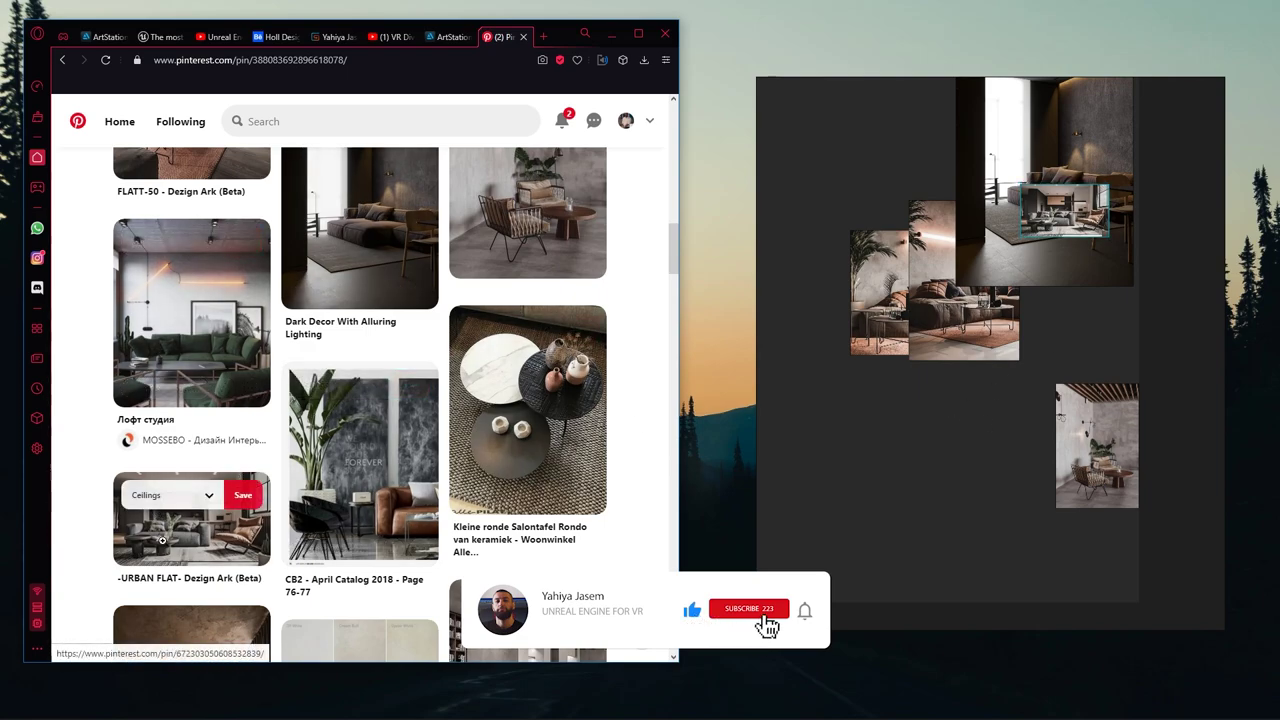
Check the Lighting Design pin, return to the FLATT-50 pin, and open its dezignark source article
scroll(380, 320, up, 3)
click(385, 320)
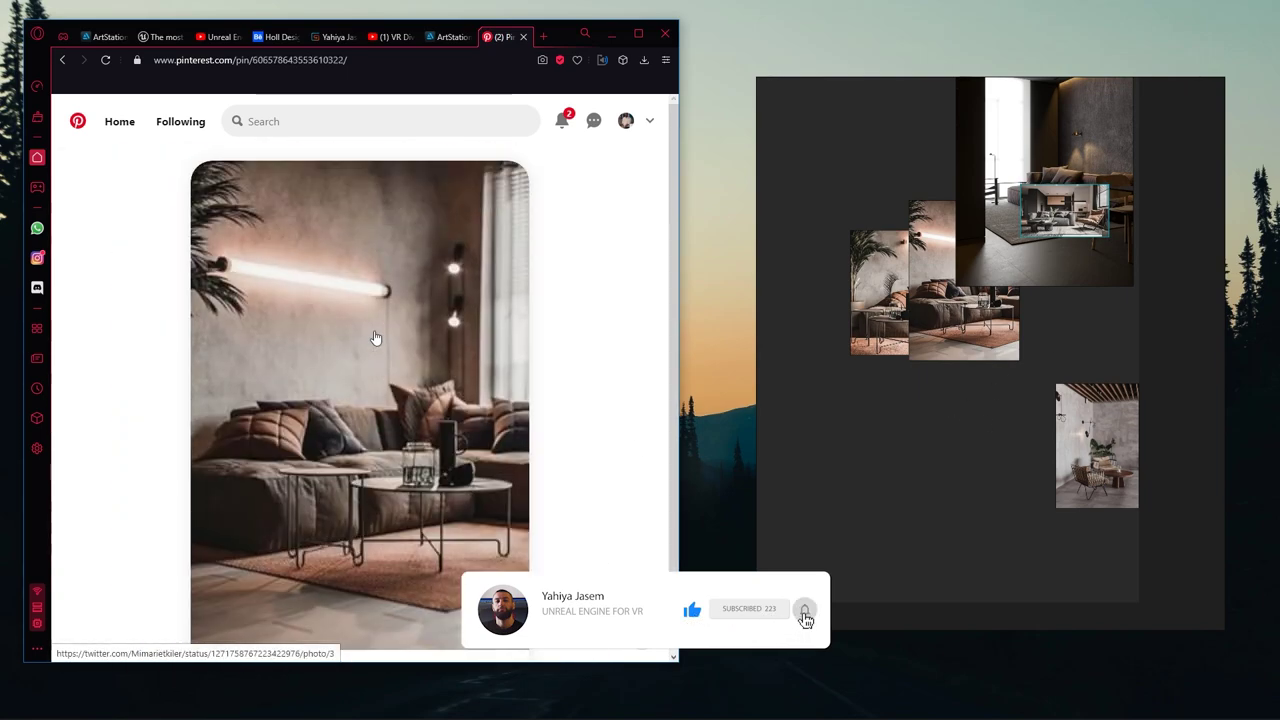
right_click(404, 326)
click(470, 406)
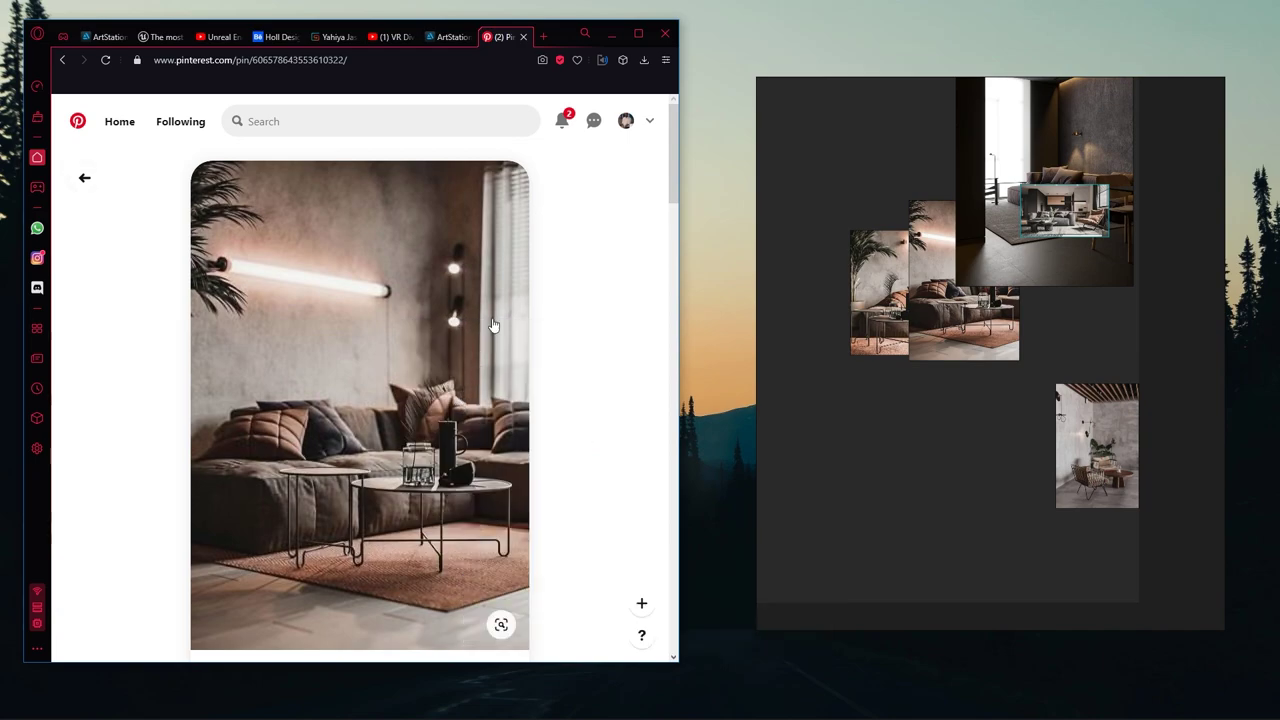
click(610, 231)
scroll(367, 420, up, 5)
scroll(367, 420, up, 5)
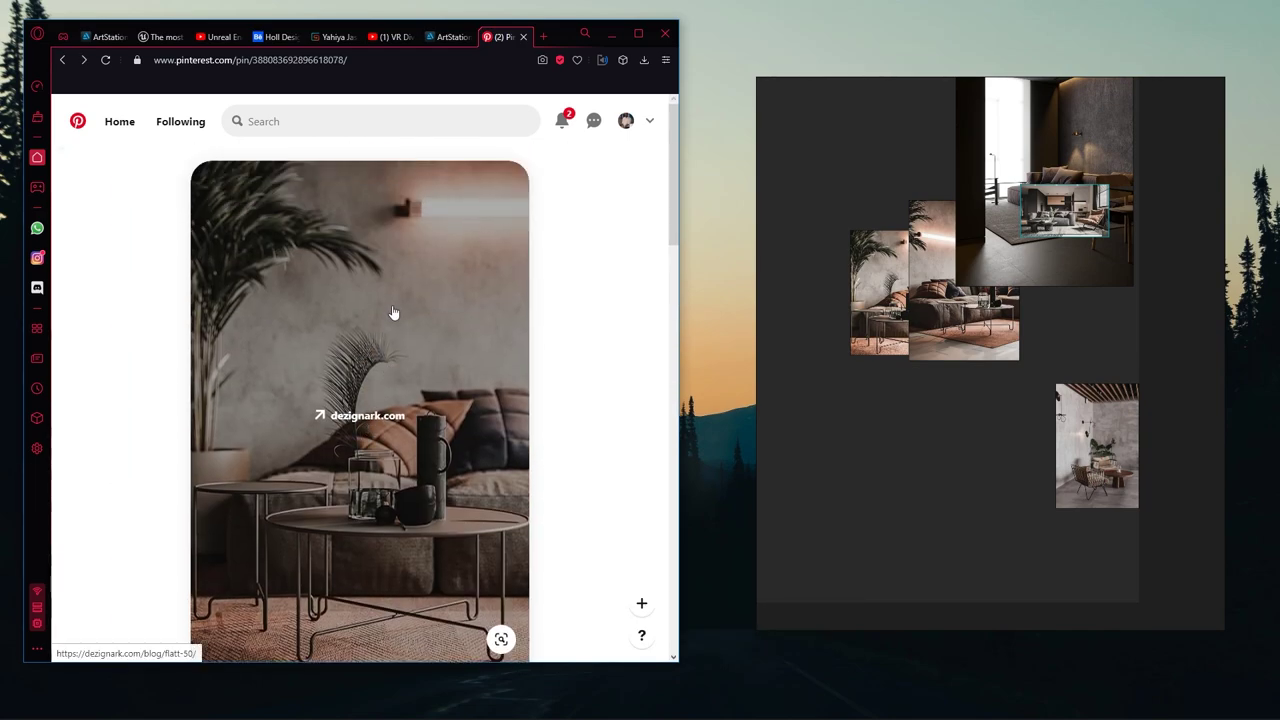
click(433, 334)
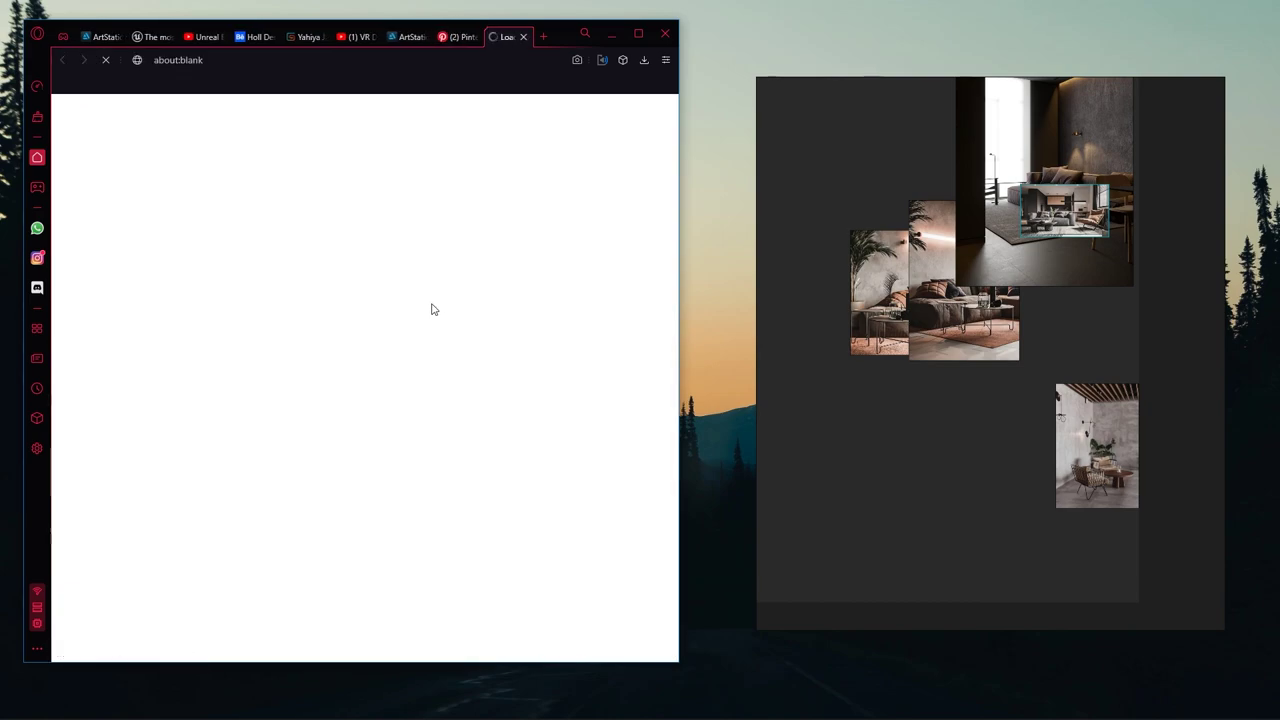
scroll(400, 350, down, 5)
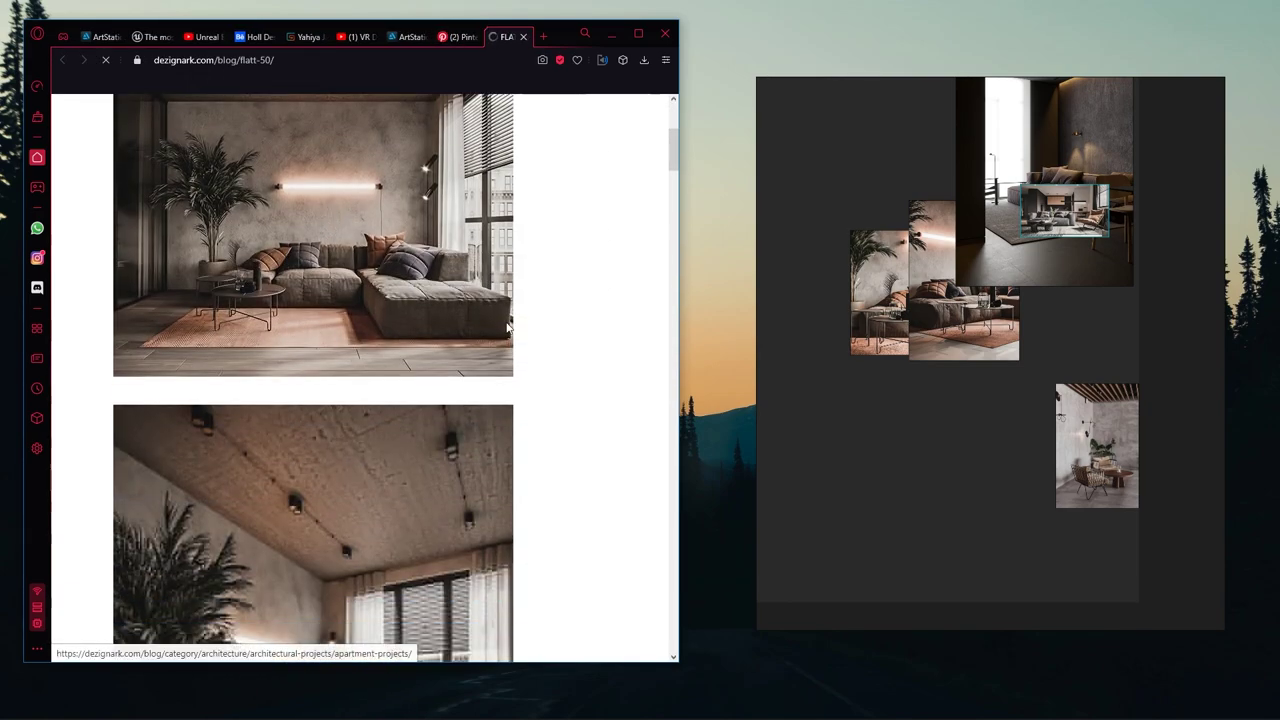
scroll(809, 157, down, 3)
Add Dezign Ark FLATT-50 photos, including the palm and sofa shot, to the PureRef board
click(912, 440)
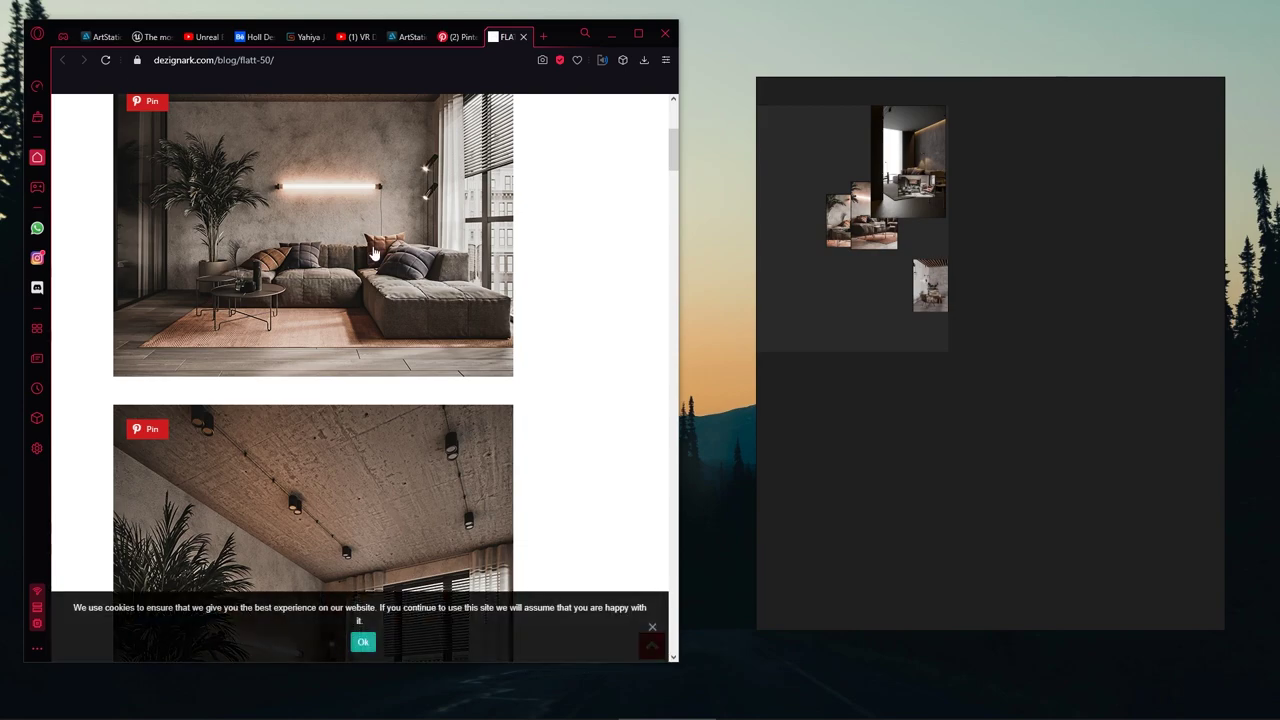
drag(279, 431, 943, 428)
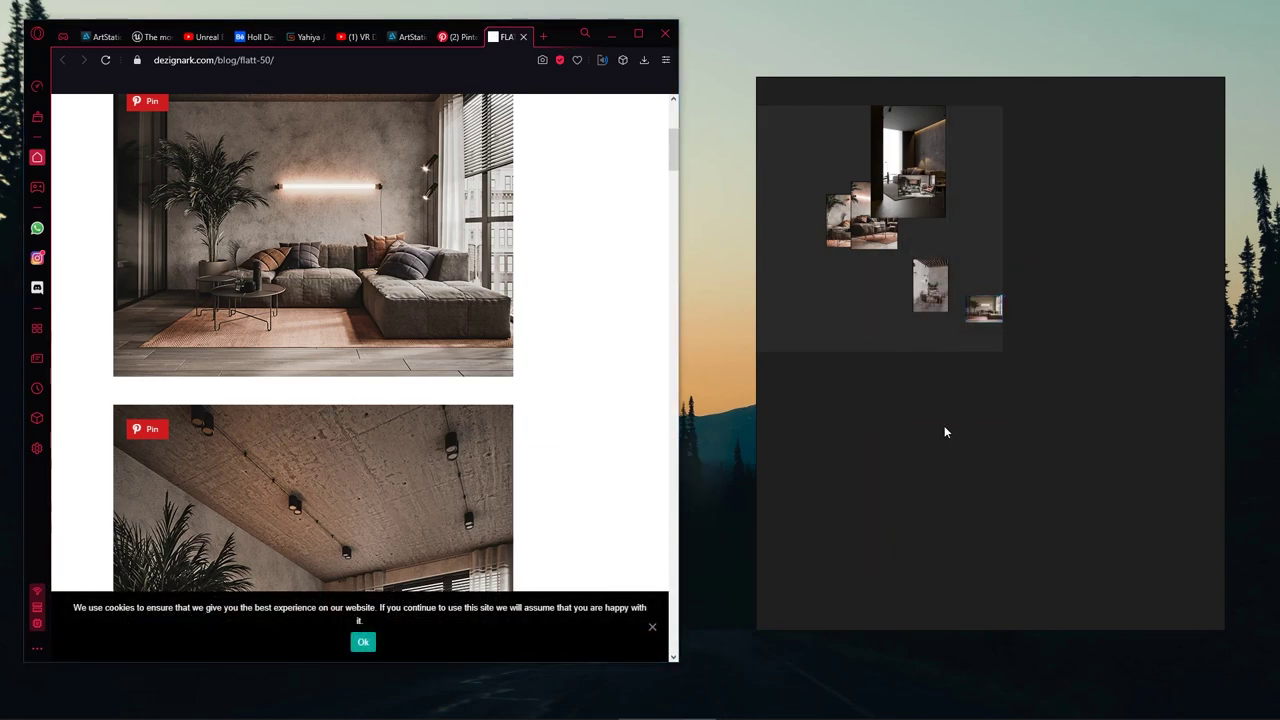
drag(1022, 342, 1012, 340)
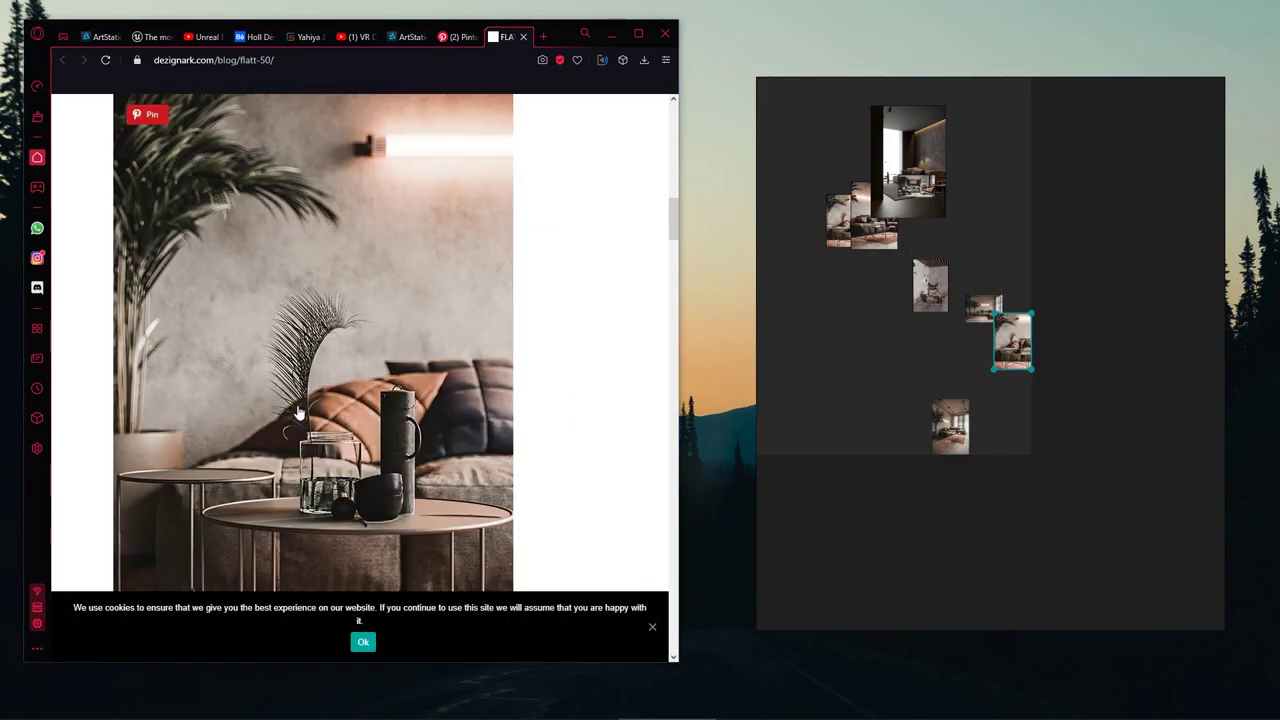
scroll(1005, 387, up, 3)
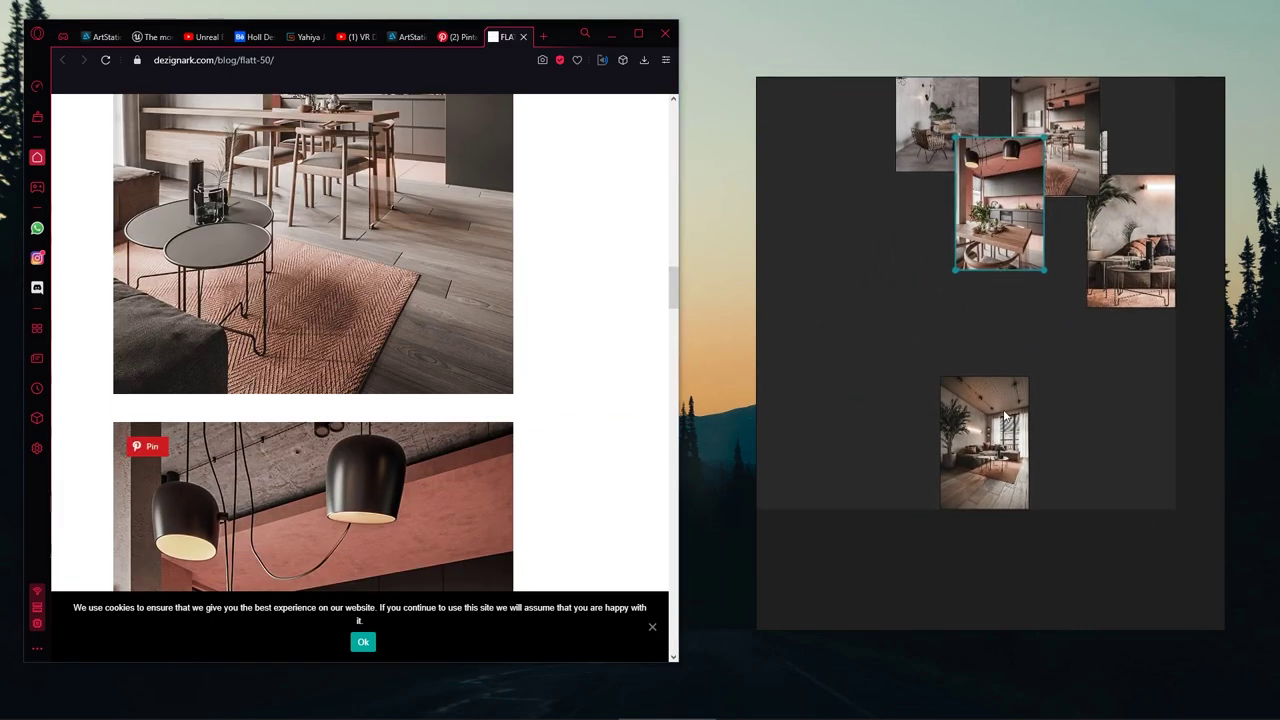
Arrange the living-room, kitchen and palm photos into columns, then marquee-select all of them
drag(986, 443, 934, 320)
scroll(926, 323, up, 3)
drag(1010, 200, 930, 230)
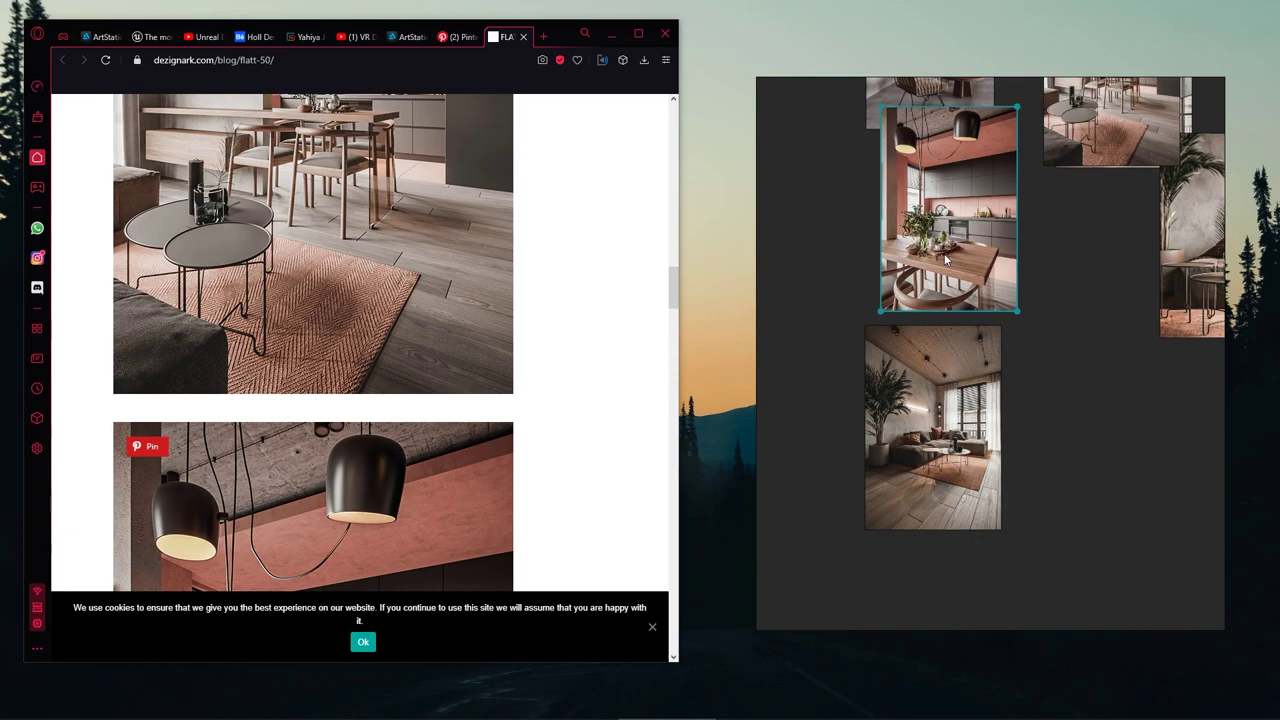
drag(1104, 274, 932, 461)
middle_drag(932, 461, 972, 515)
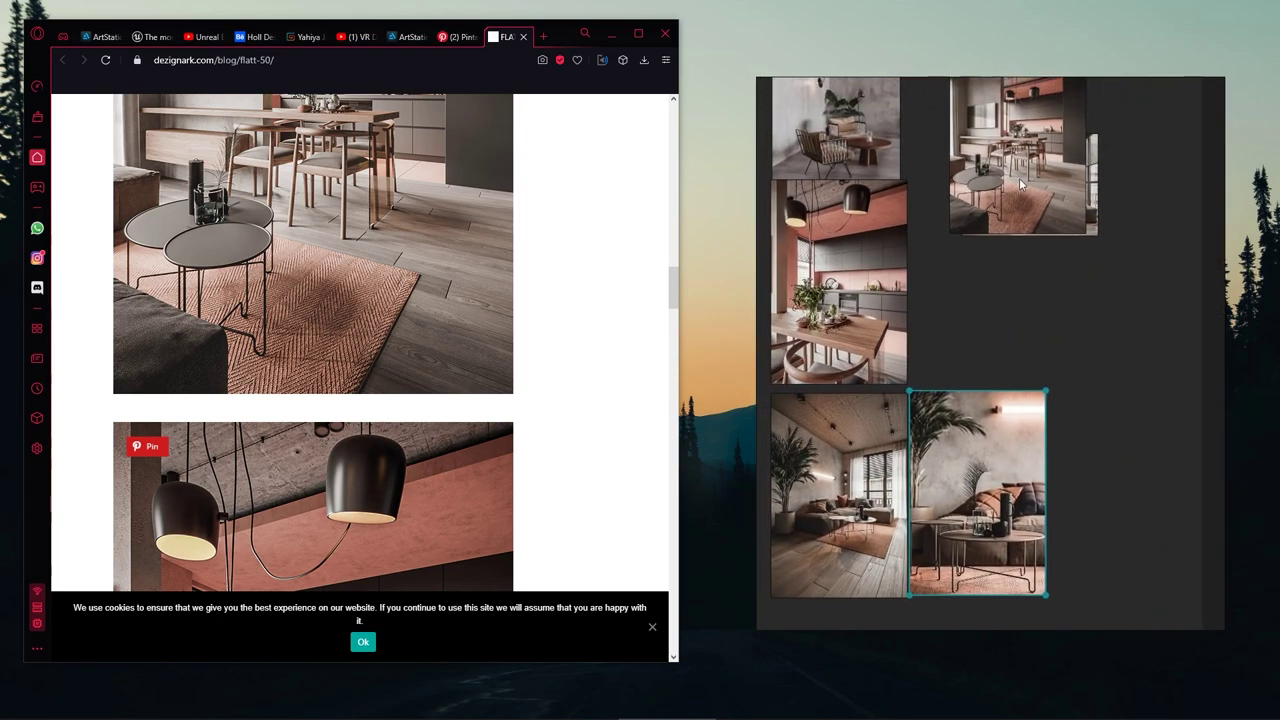
drag(1000, 300, 992, 358)
scroll(1055, 288, down, 5)
drag(1168, 178, 814, 566)
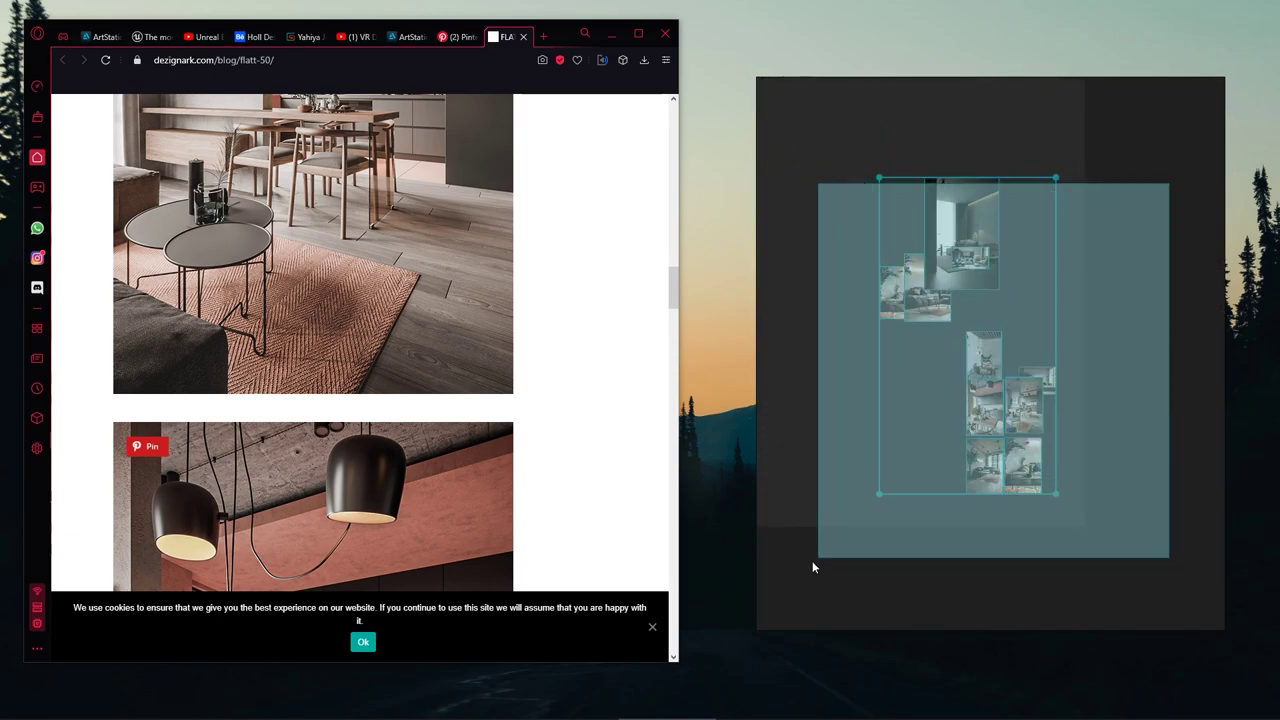
Pack the photos with Ctrl+P, arrange them Optimally, and make the board full-screen
key(ctrl+p)
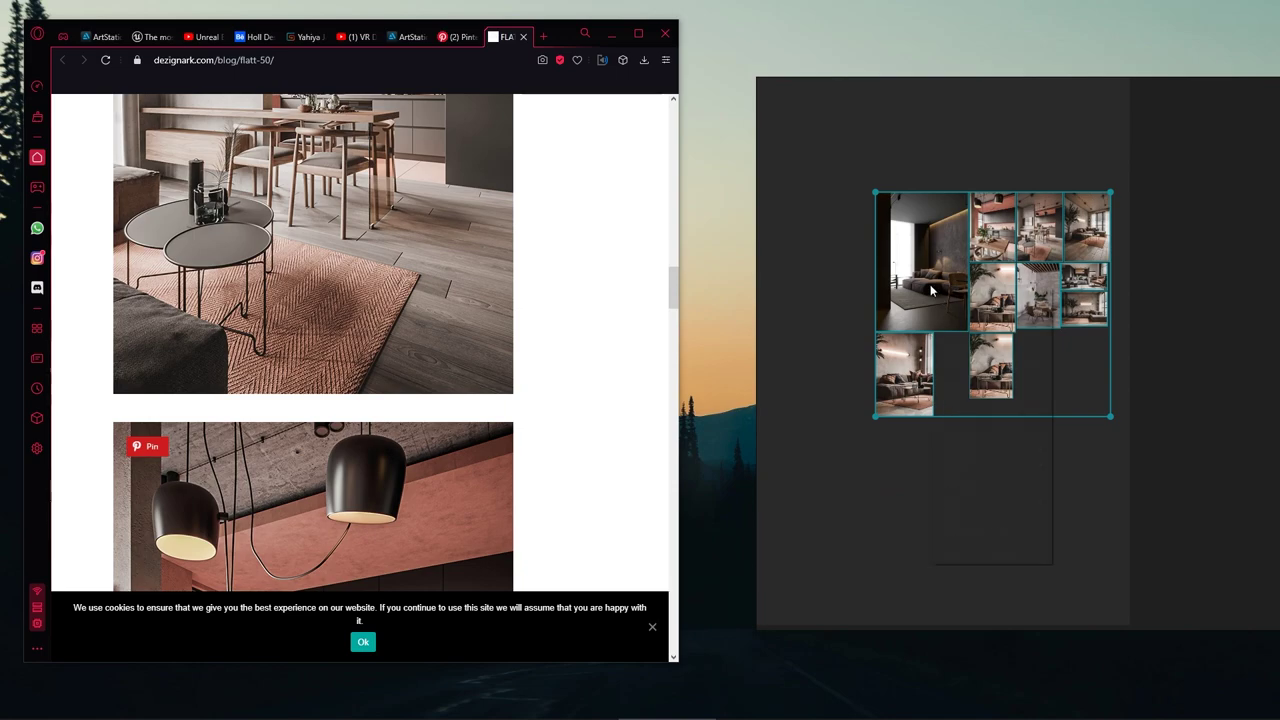
right_click(931, 290)
mouse_move(994, 488)
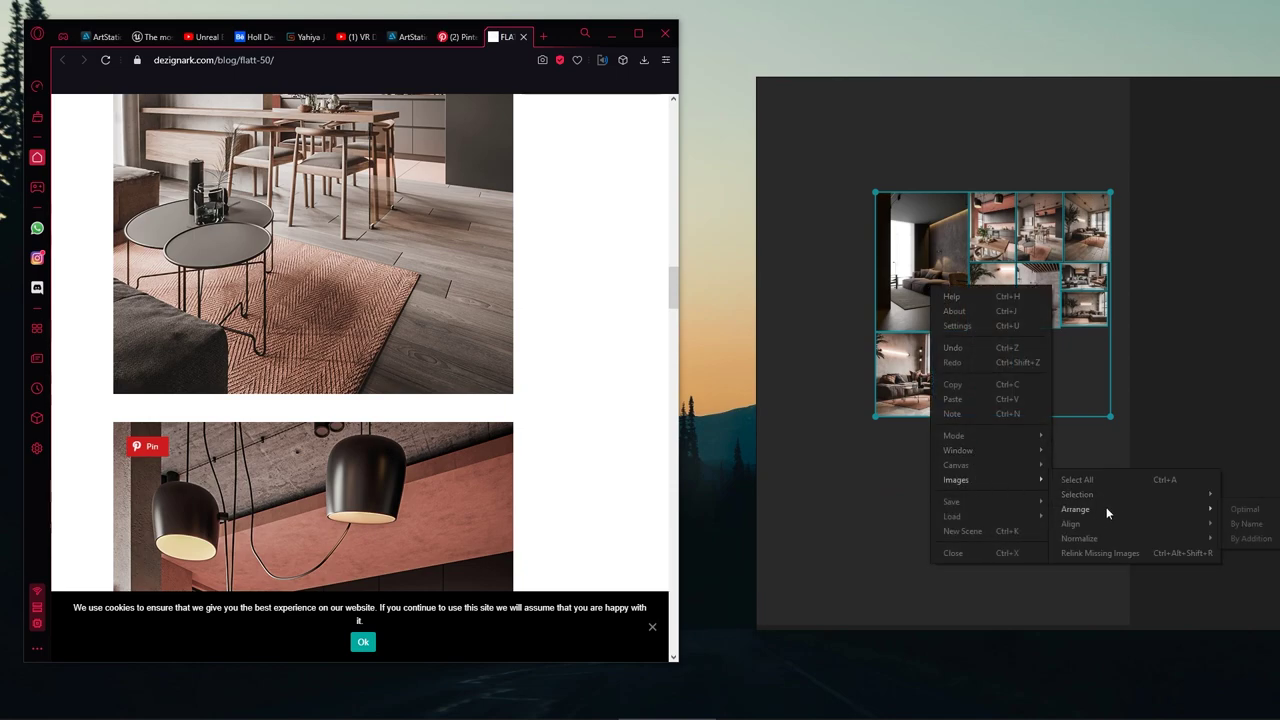
click(1262, 510)
key(ctrl+f)
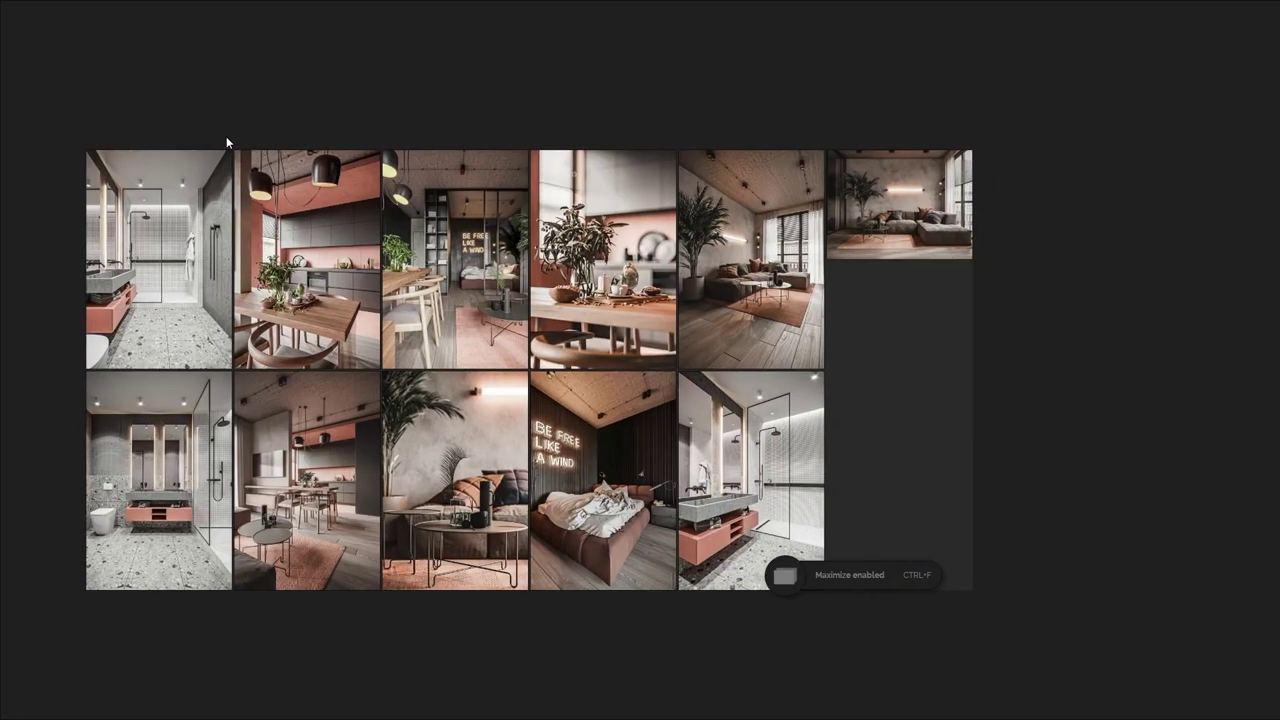
Zoom in to fit each of the two bathroom photos for a closer look
scroll(226, 136, up, 1)
click(172, 226)
scroll(172, 226, down, 5)
double_click(172, 226)
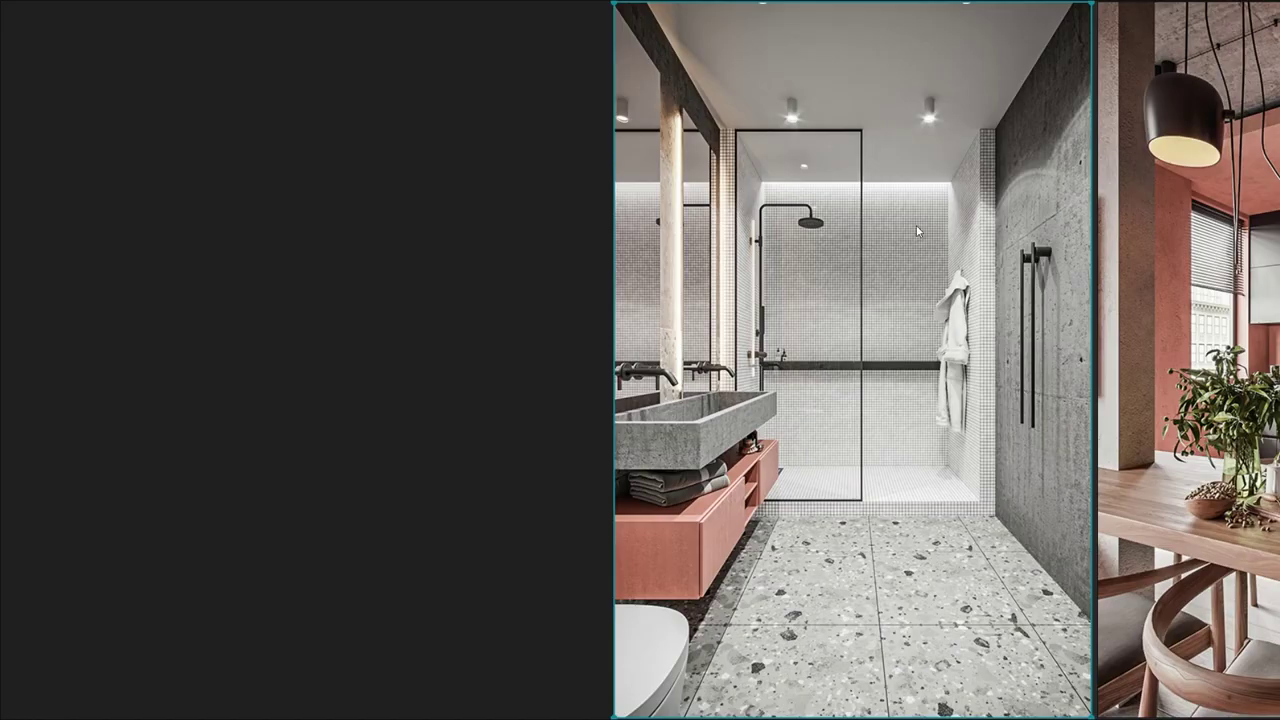
scroll(714, 277, down, 5)
double_click(592, 258)
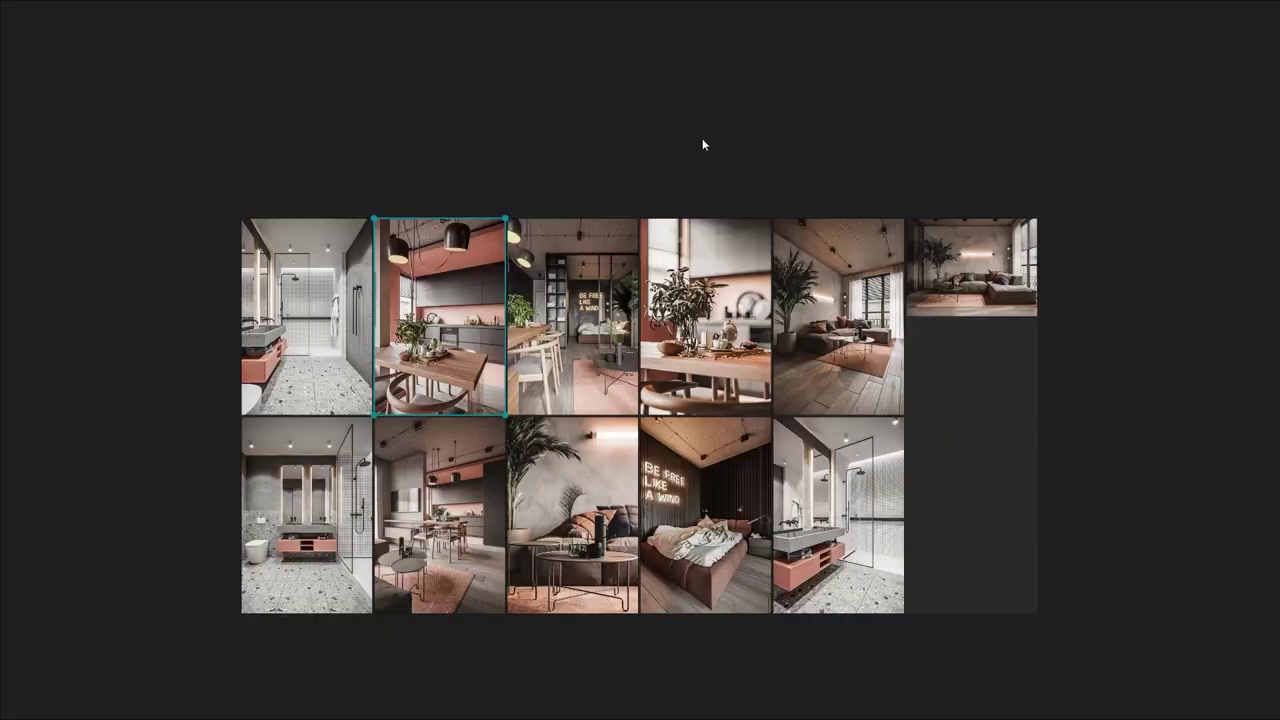
Close the PureRef board from its options menu, discarding unsaved changes with Don't Save
right_click(713, 189)
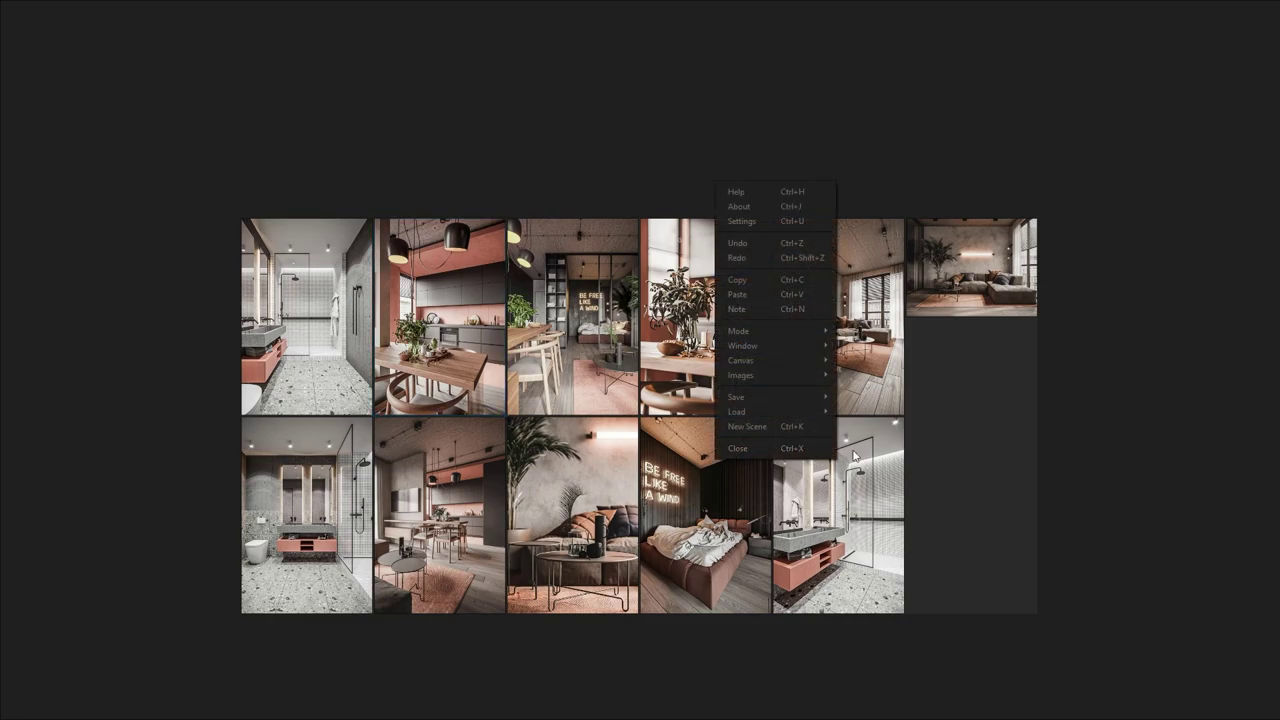
click(1022, 458)
right_click(811, 133)
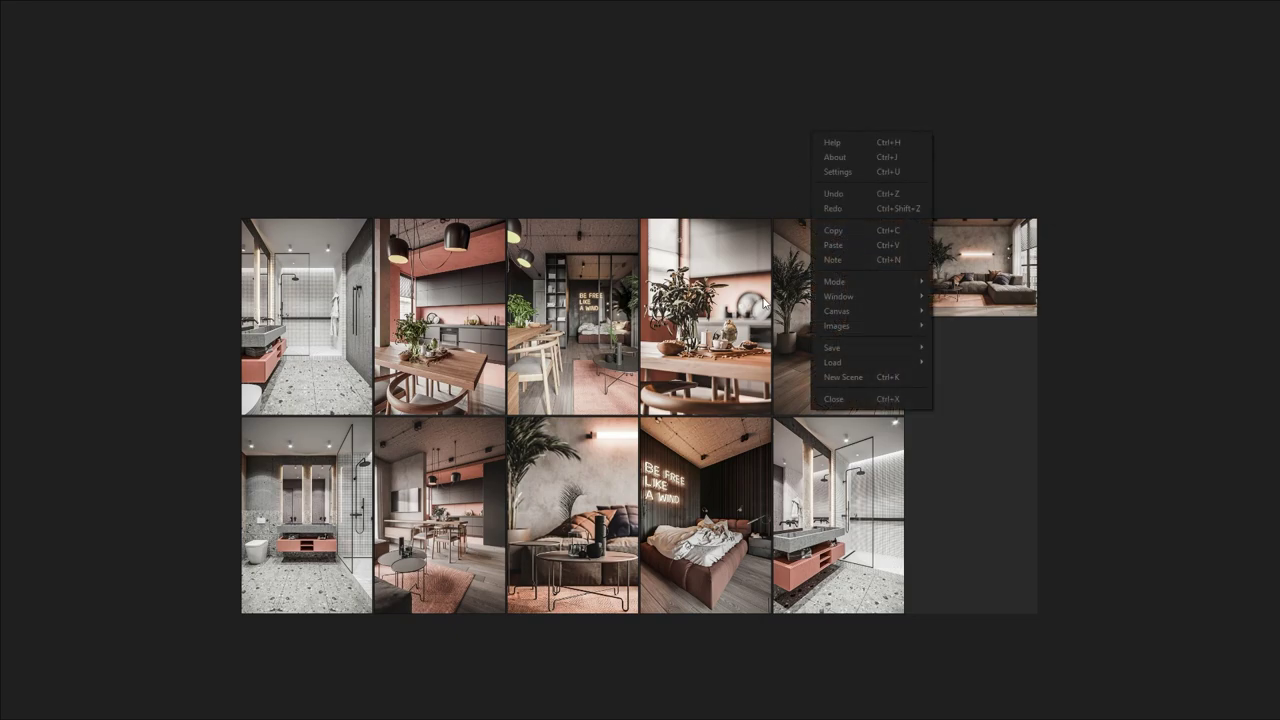
click(869, 398)
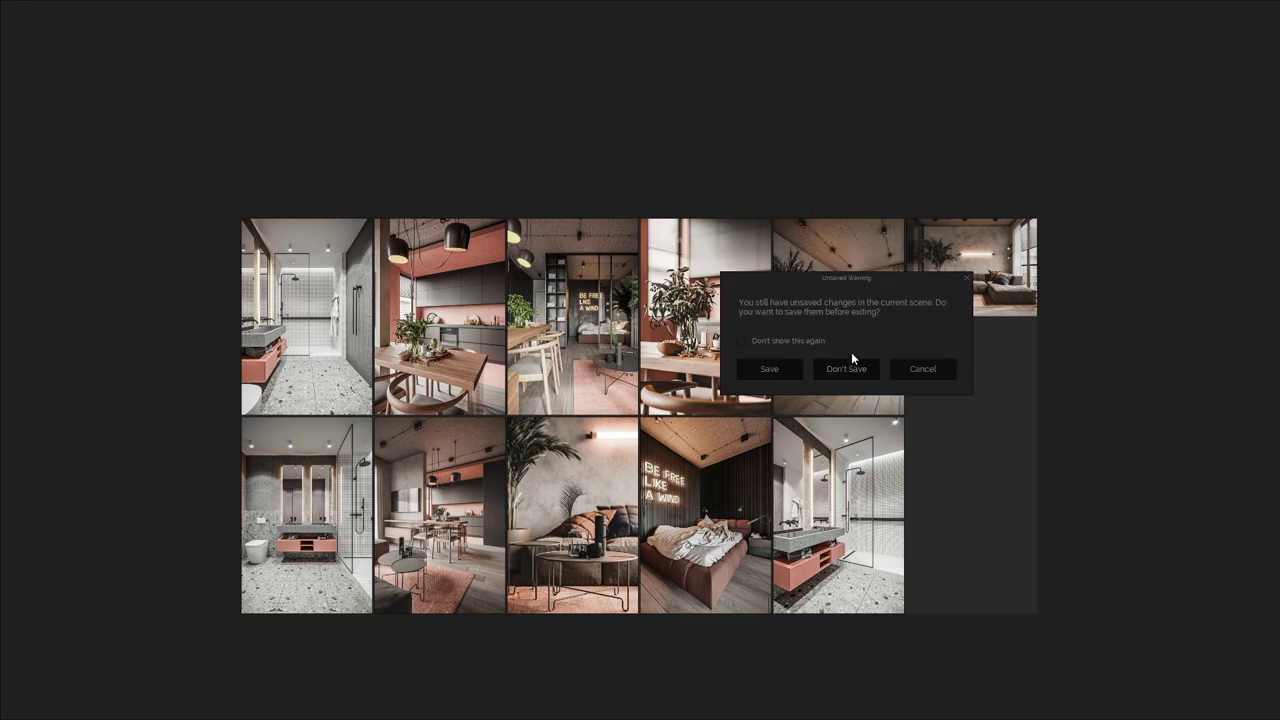
click(846, 366)
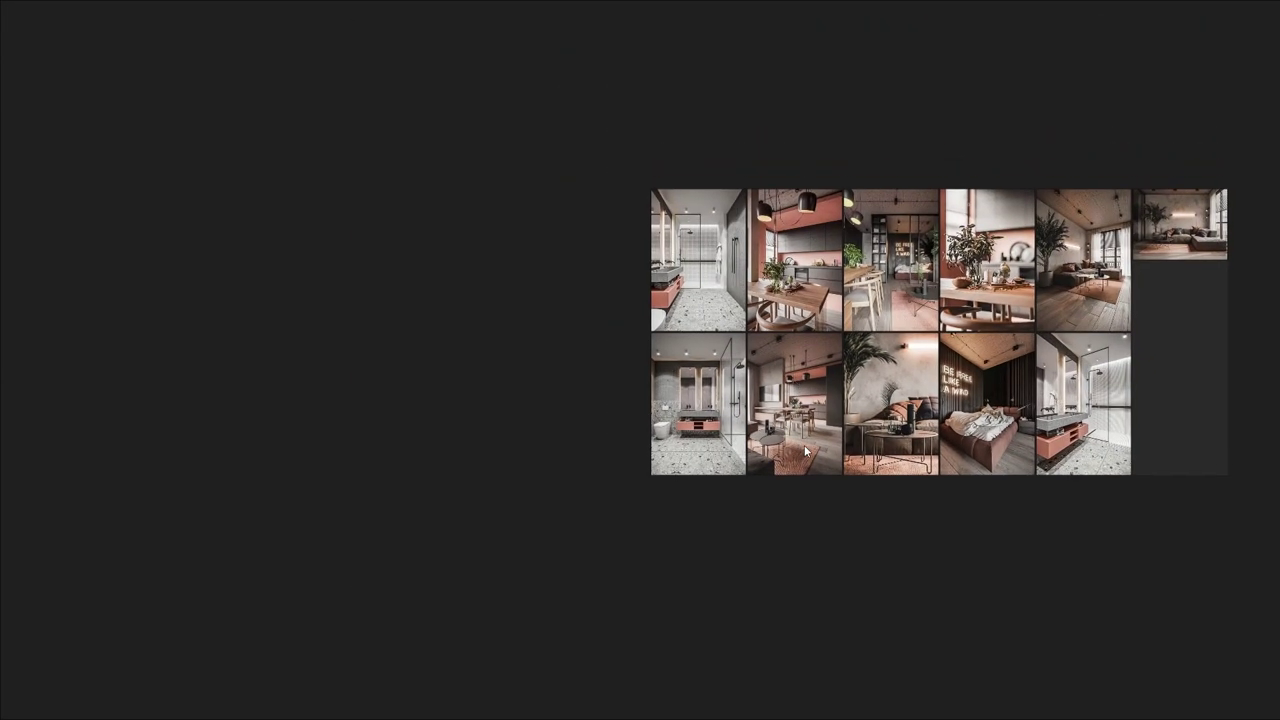
Pull the kitchen photo out of the grid to the upper left of the board
drag(782, 449, 335, 244)
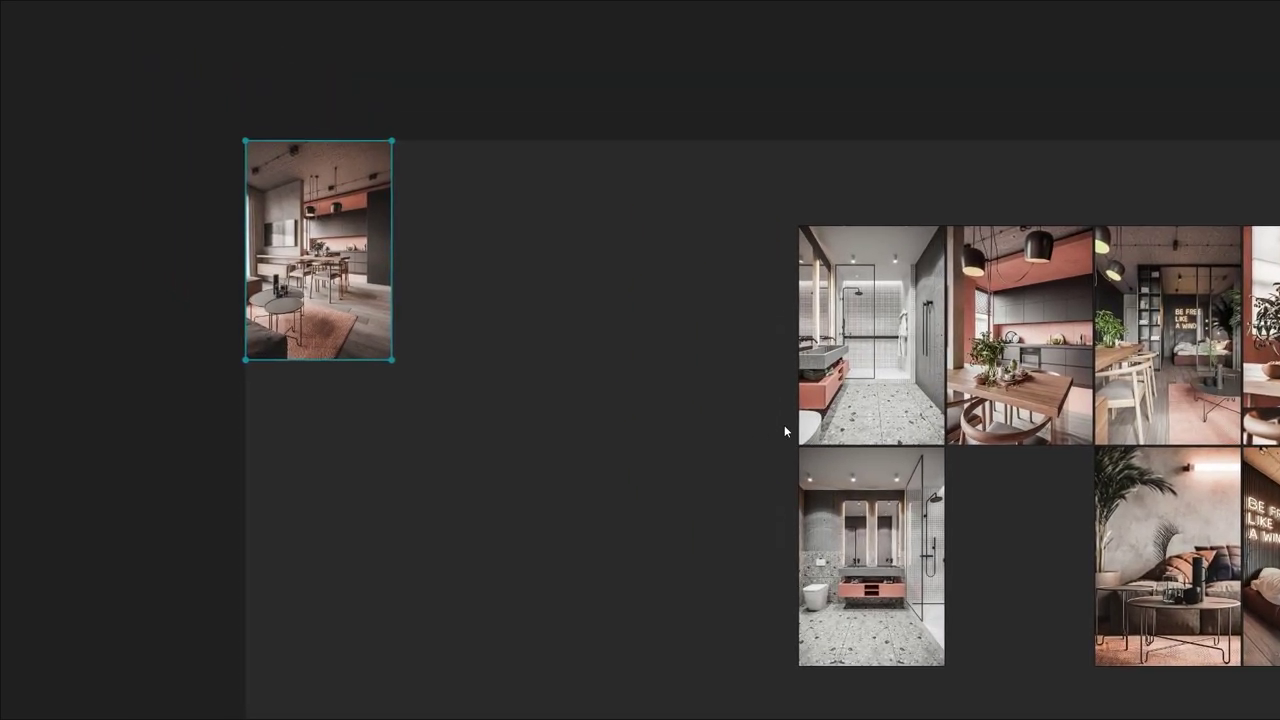
mouse_move(1000, 320)
mouse_down()
mouse_move(950, 282)
mouse_move(494, 245)
mouse_up()
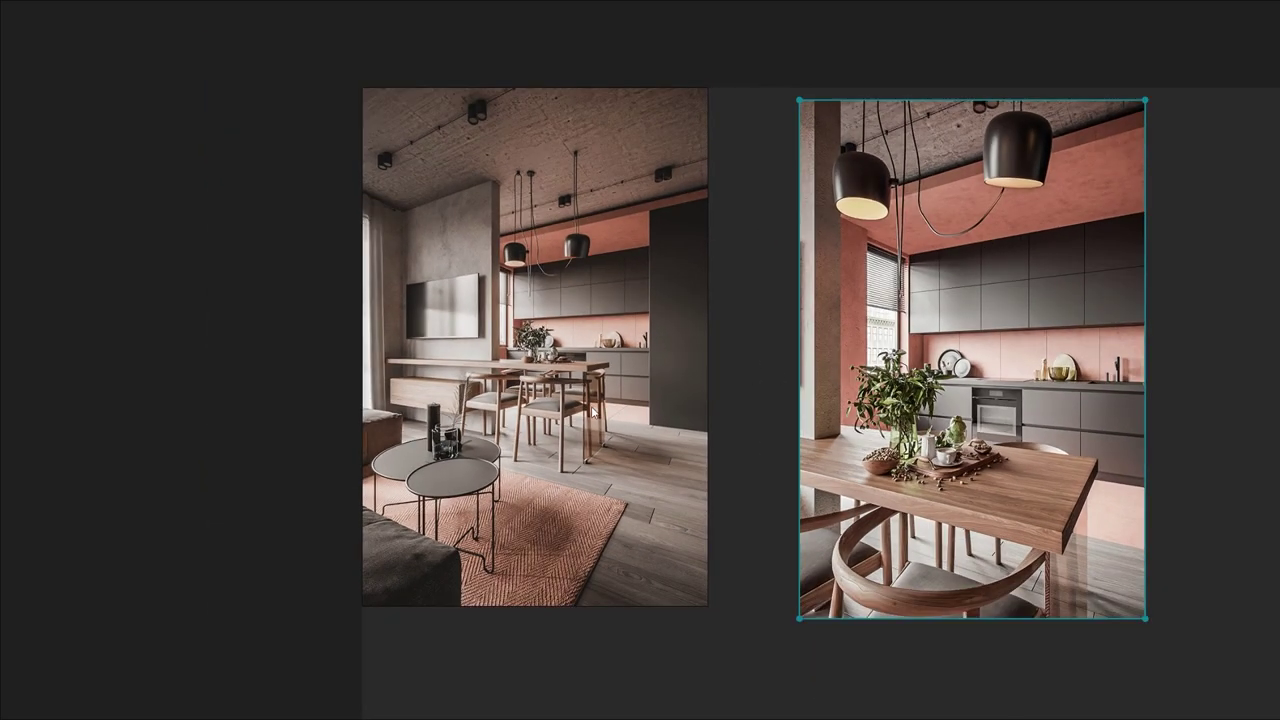
click(422, 267)
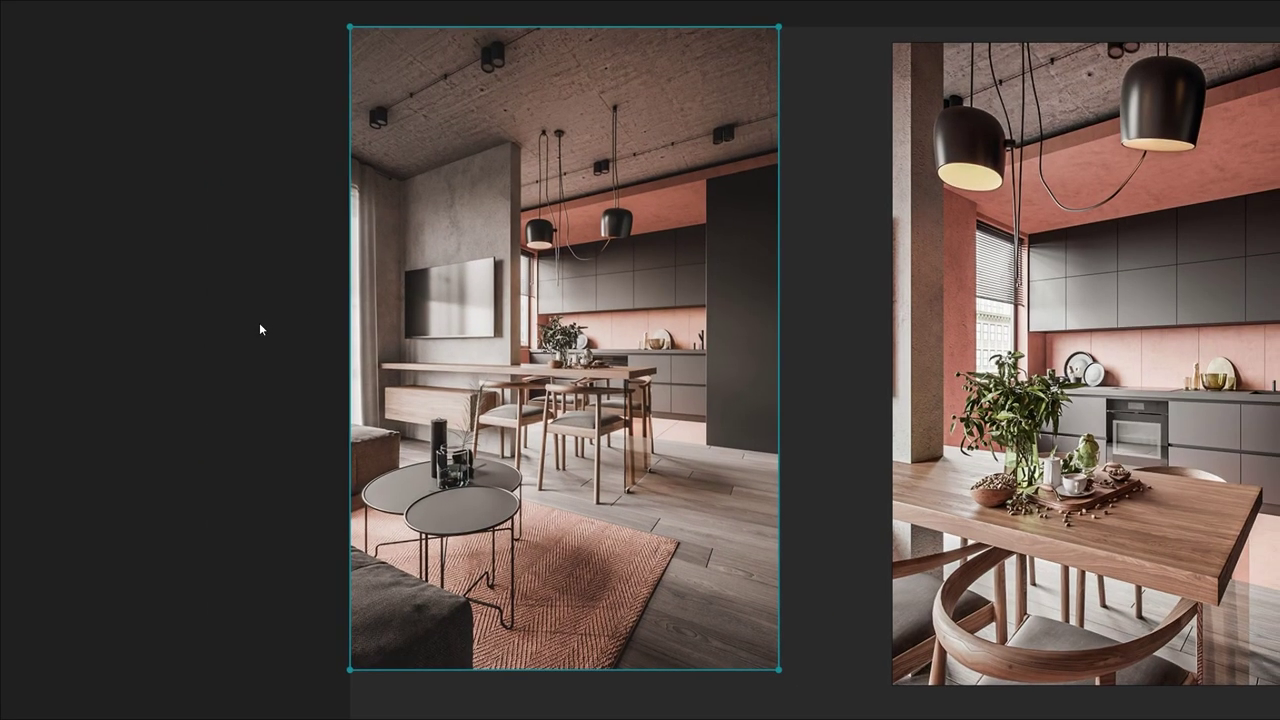
click(193, 413)
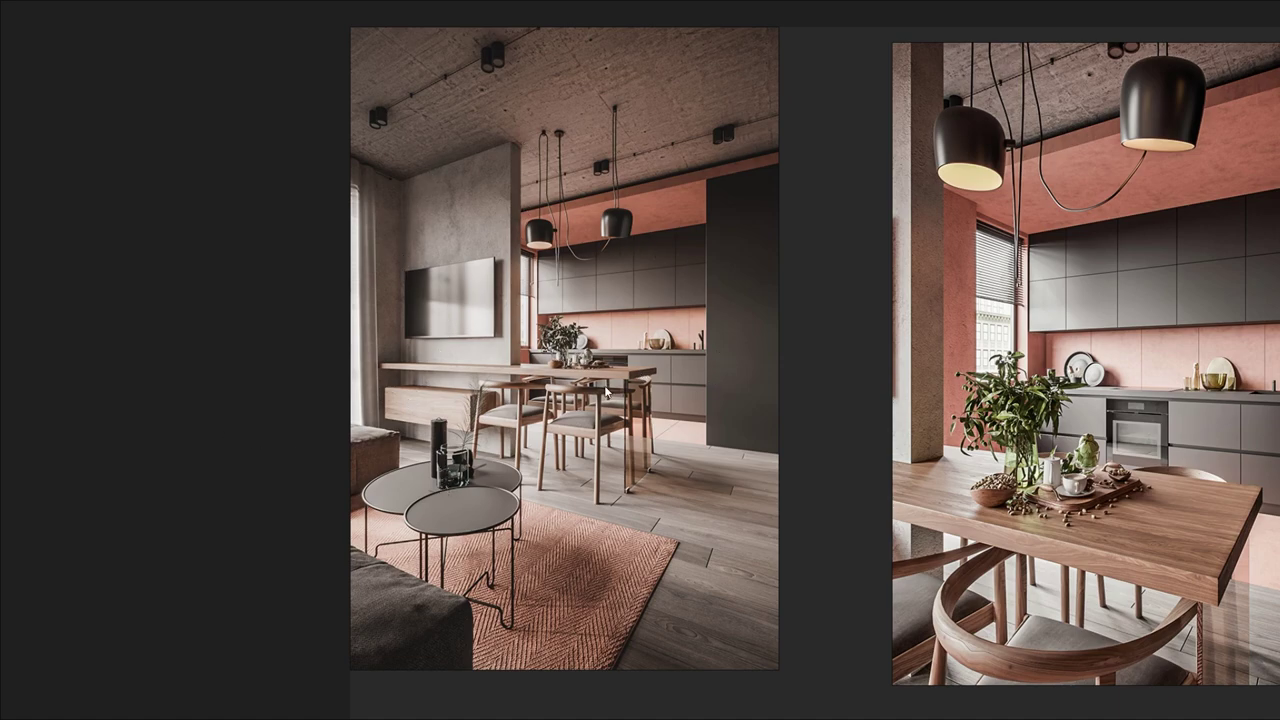
Move the sofa photos into their own empty area, then turn off PureRef full-screen
scroll(403, 369, down, 2)
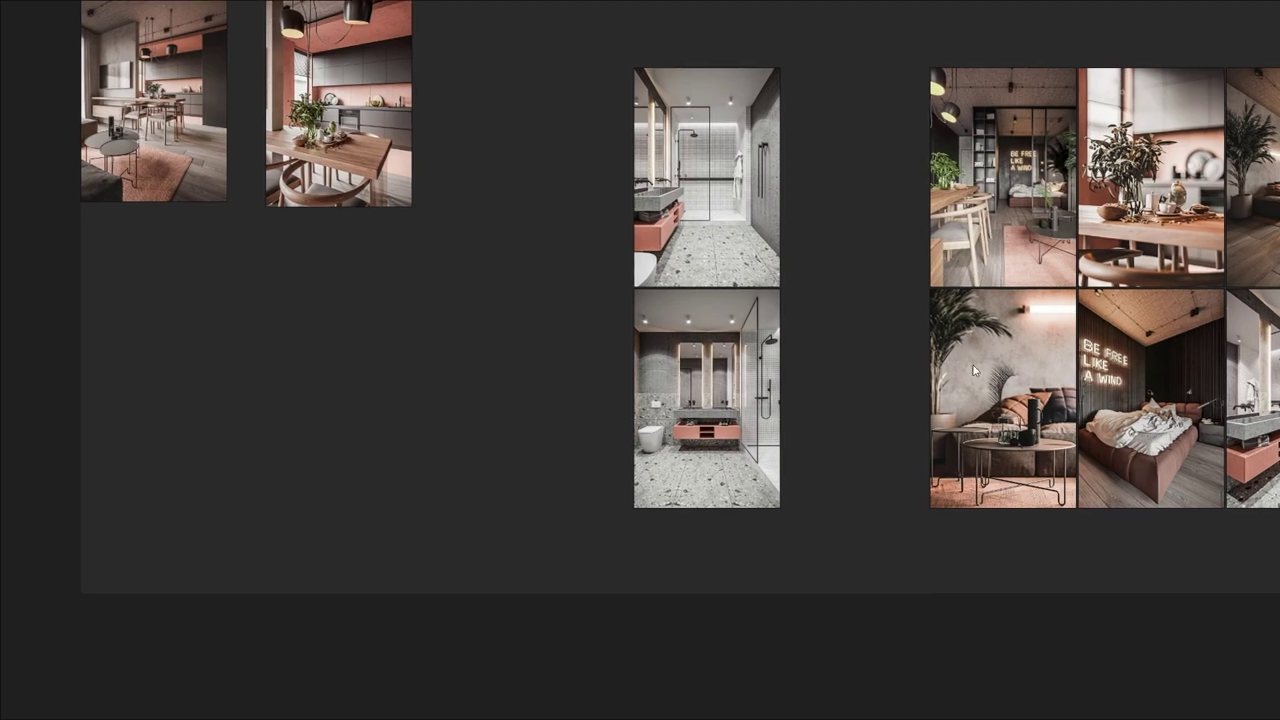
drag(1024, 444, 236, 398)
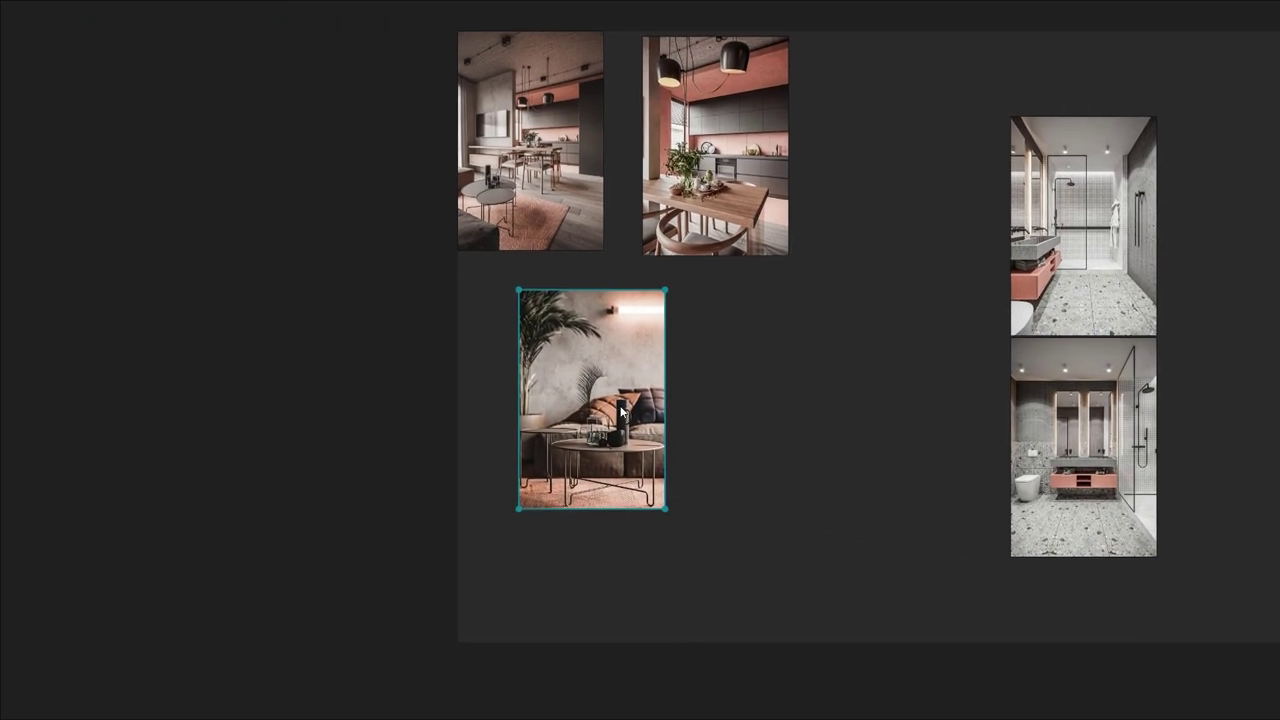
drag(620, 410, 443, 375)
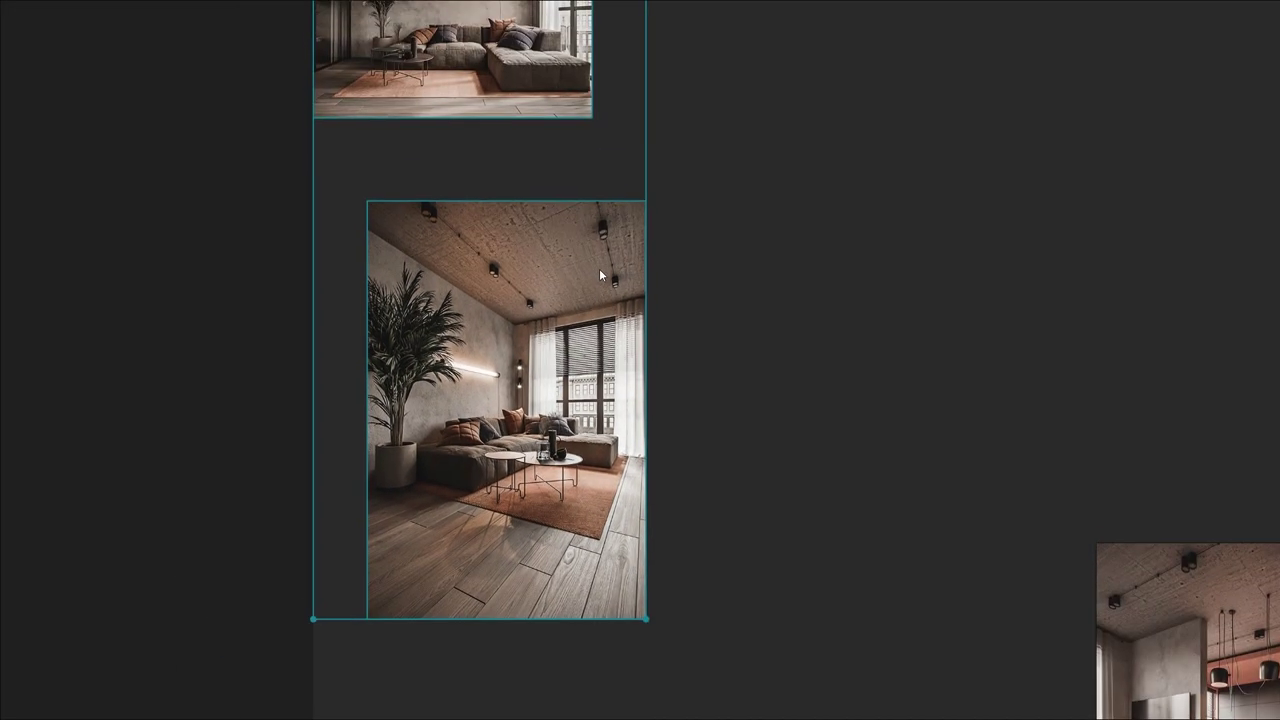
drag(460, 96, 810, 170)
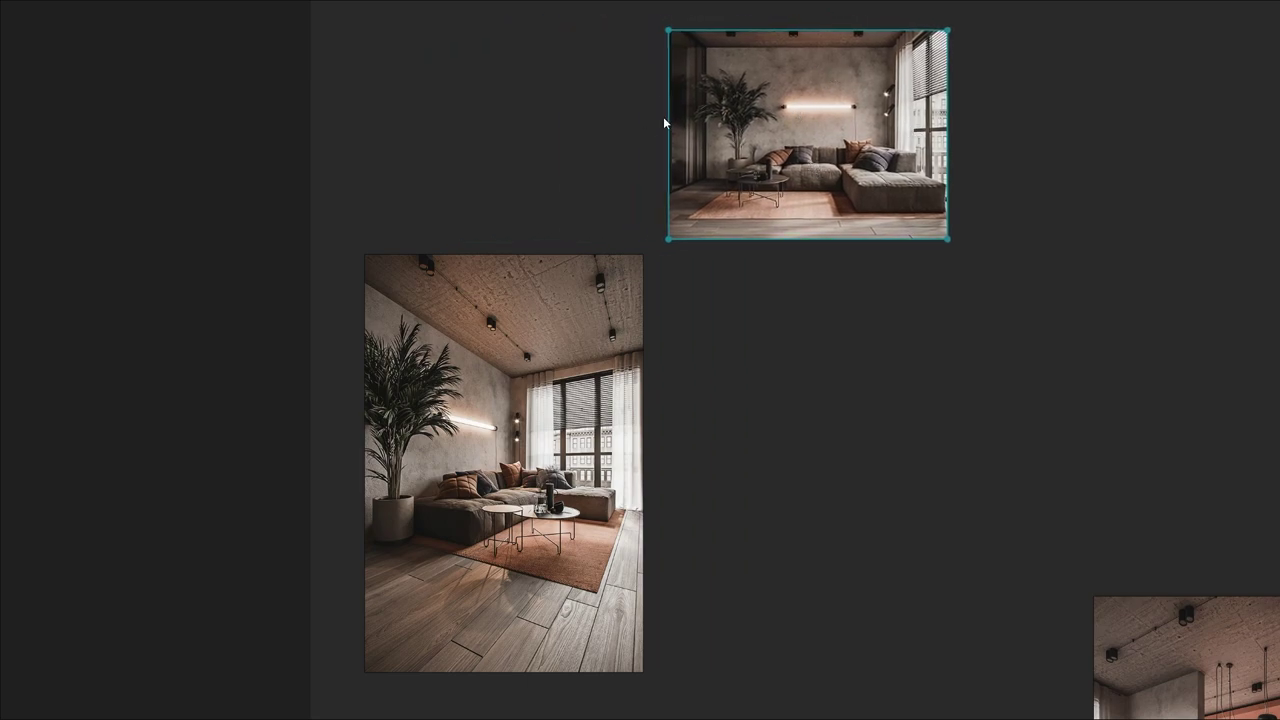
scroll(834, 300, down, 3)
middle_drag(834, 311, 534, 237)
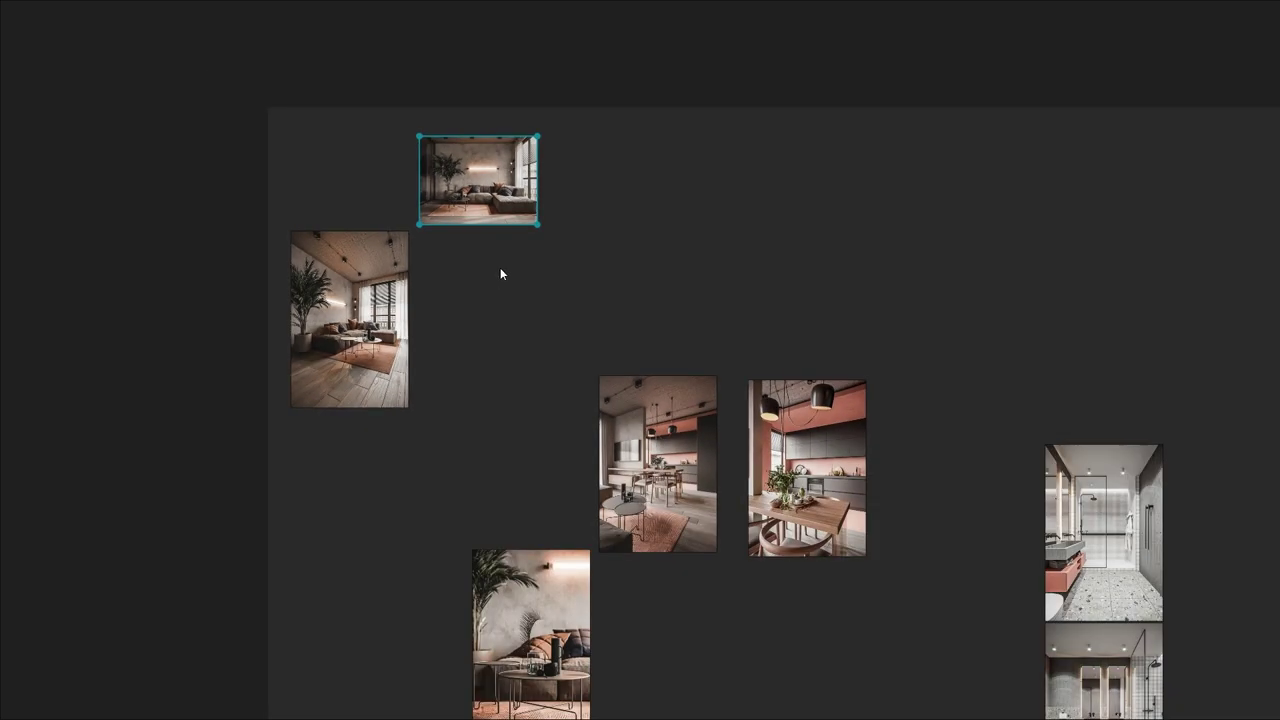
key(ctrl+f)
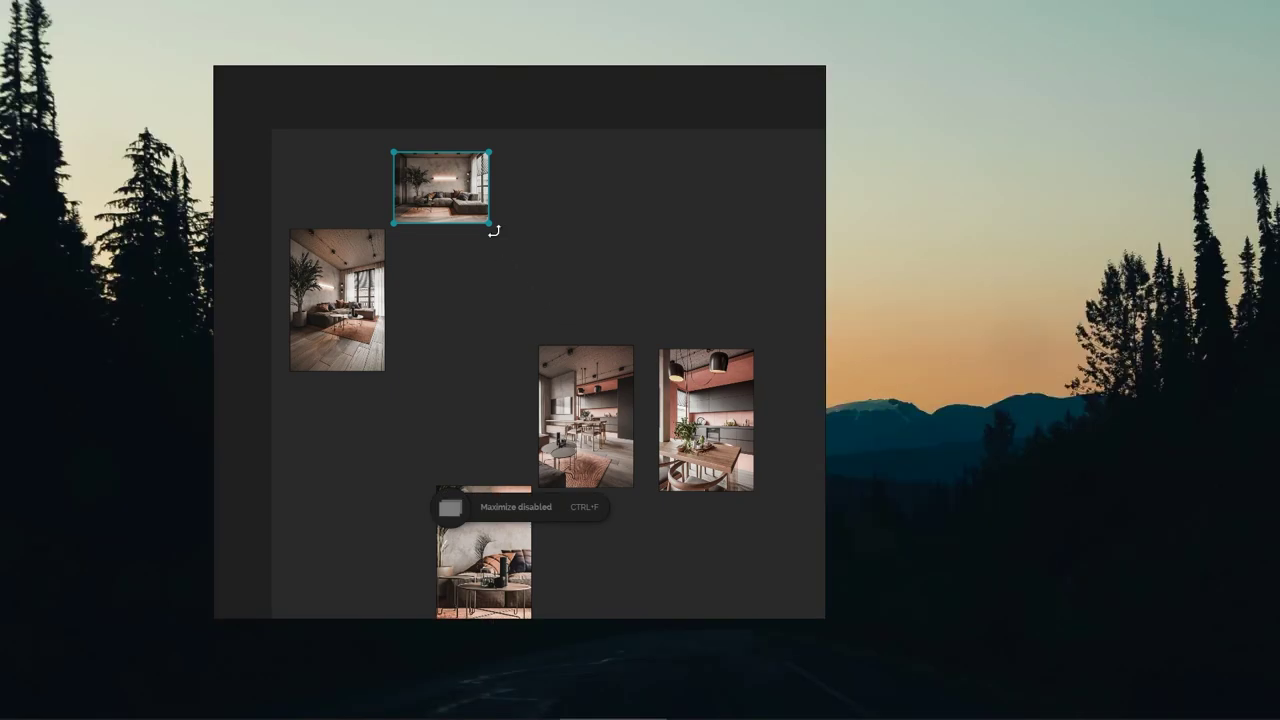
scroll(433, 190, up, 6)
scroll(477, 227, down, 2)
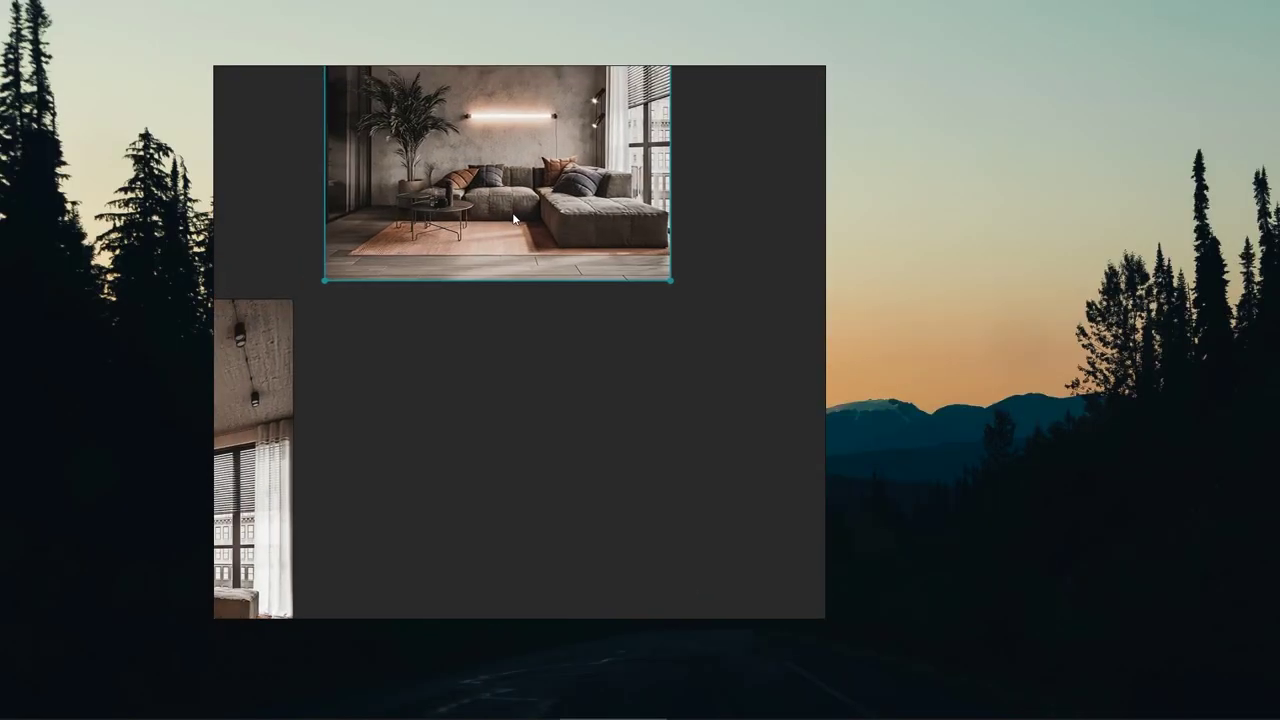
scroll(617, 178, up, 3)
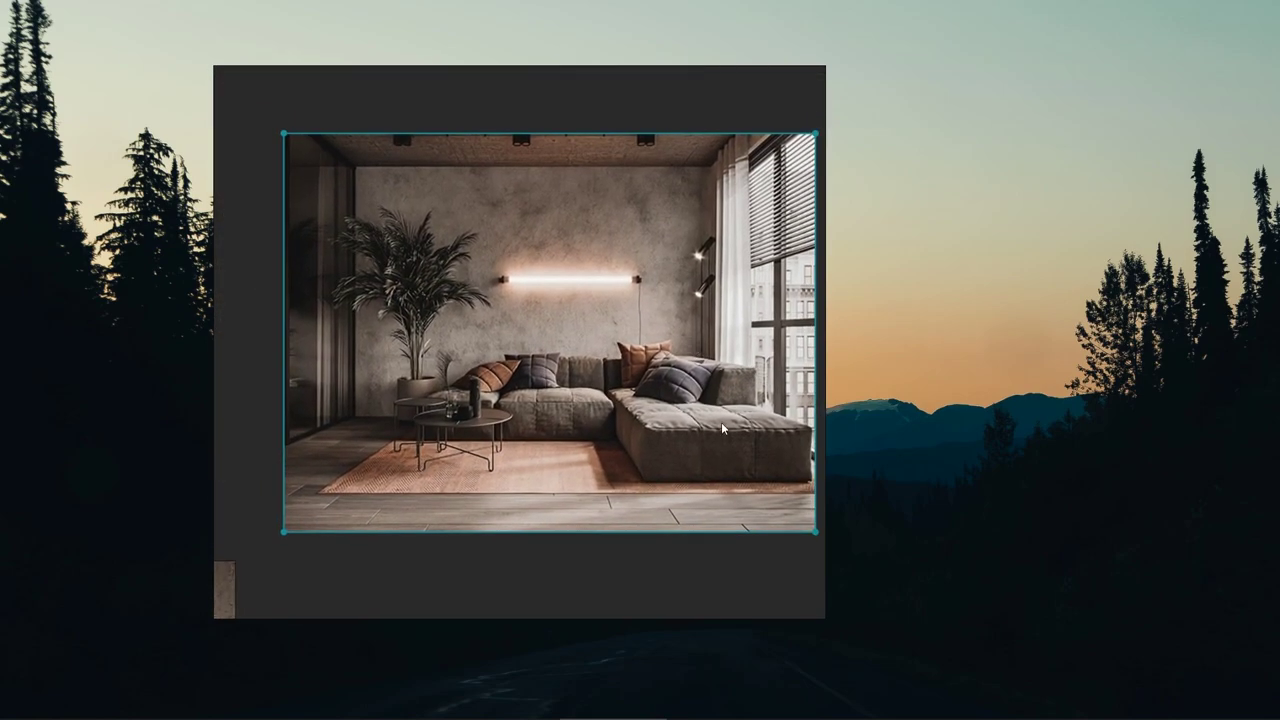
middle_drag(721, 426, 675, 416)
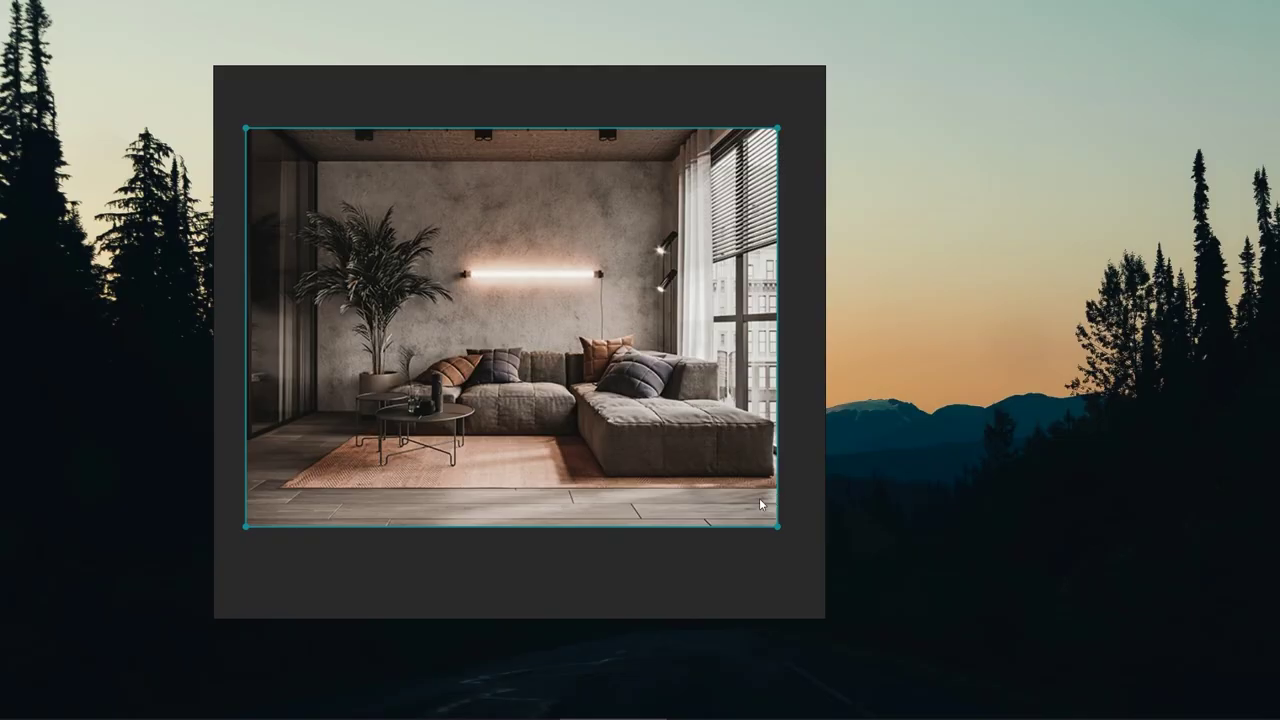
scroll(628, 514, down, 3)
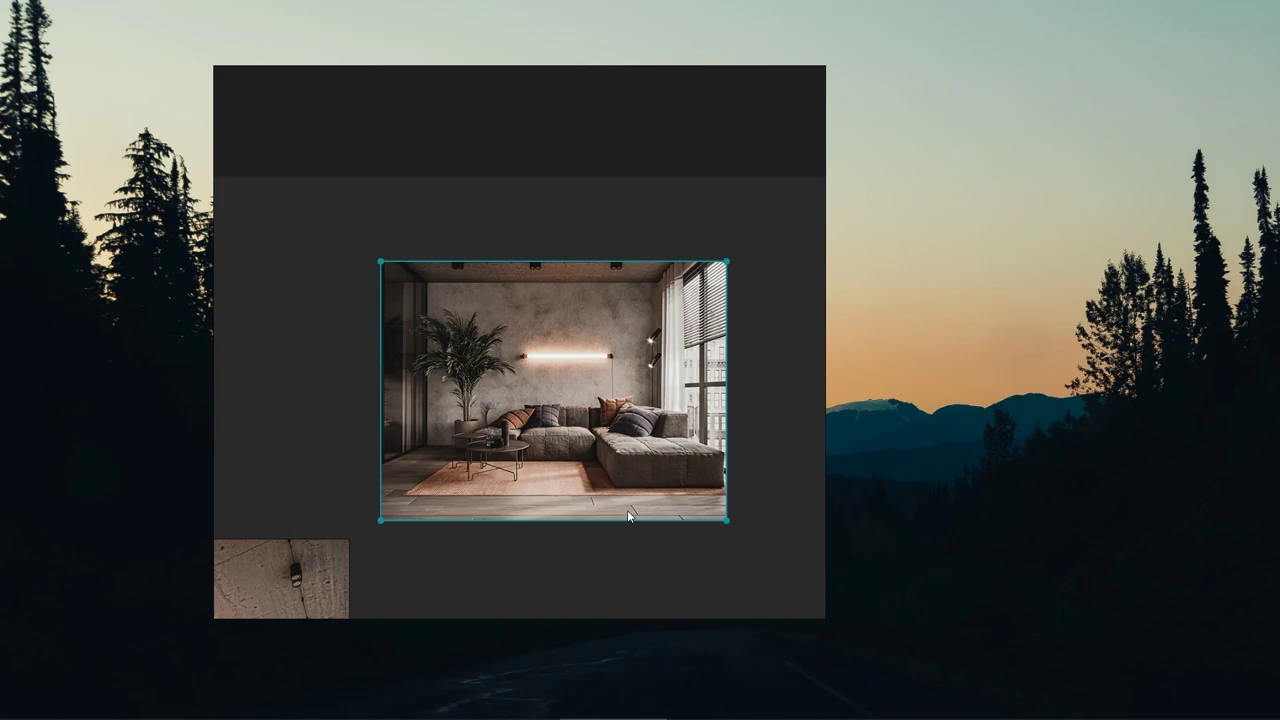
mouse_move(597, 534)
middle_down()
mouse_move(612, 384)
mouse_move(637, 409)
middle_up()
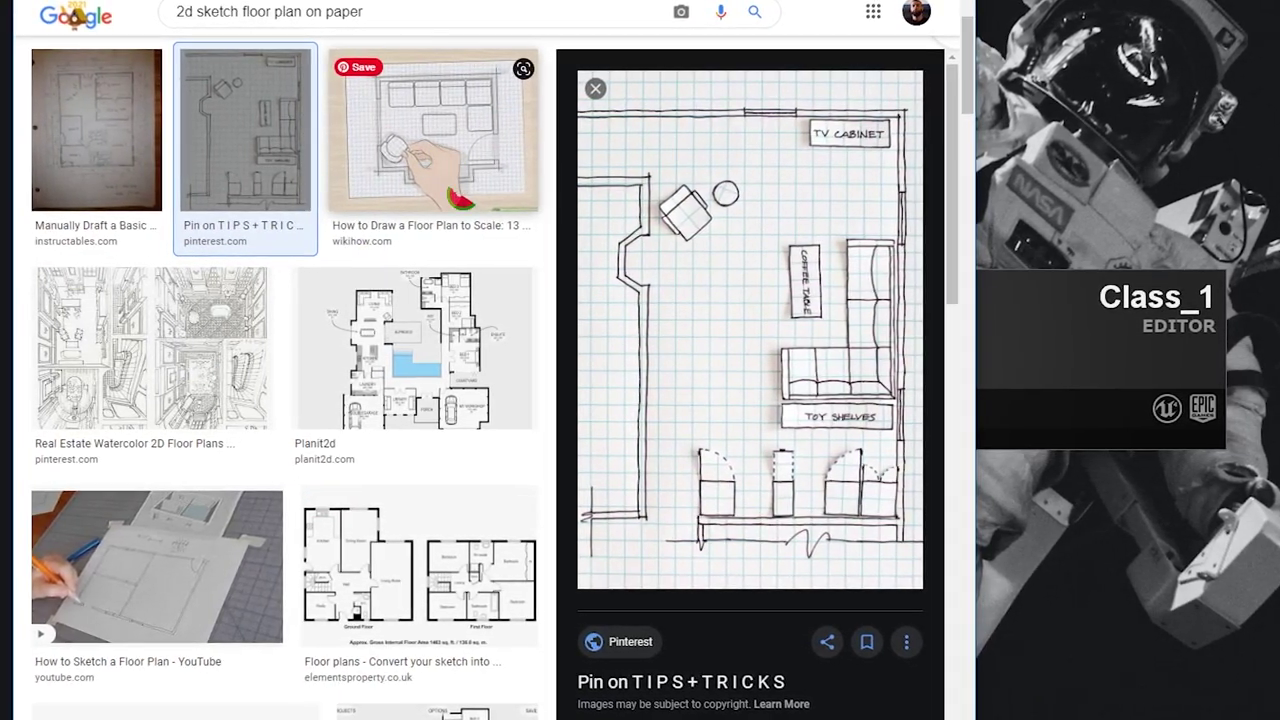
scroll(290, 400, down, 2)
scroll(290, 400, down, 2)
scroll(290, 400, down, 2)
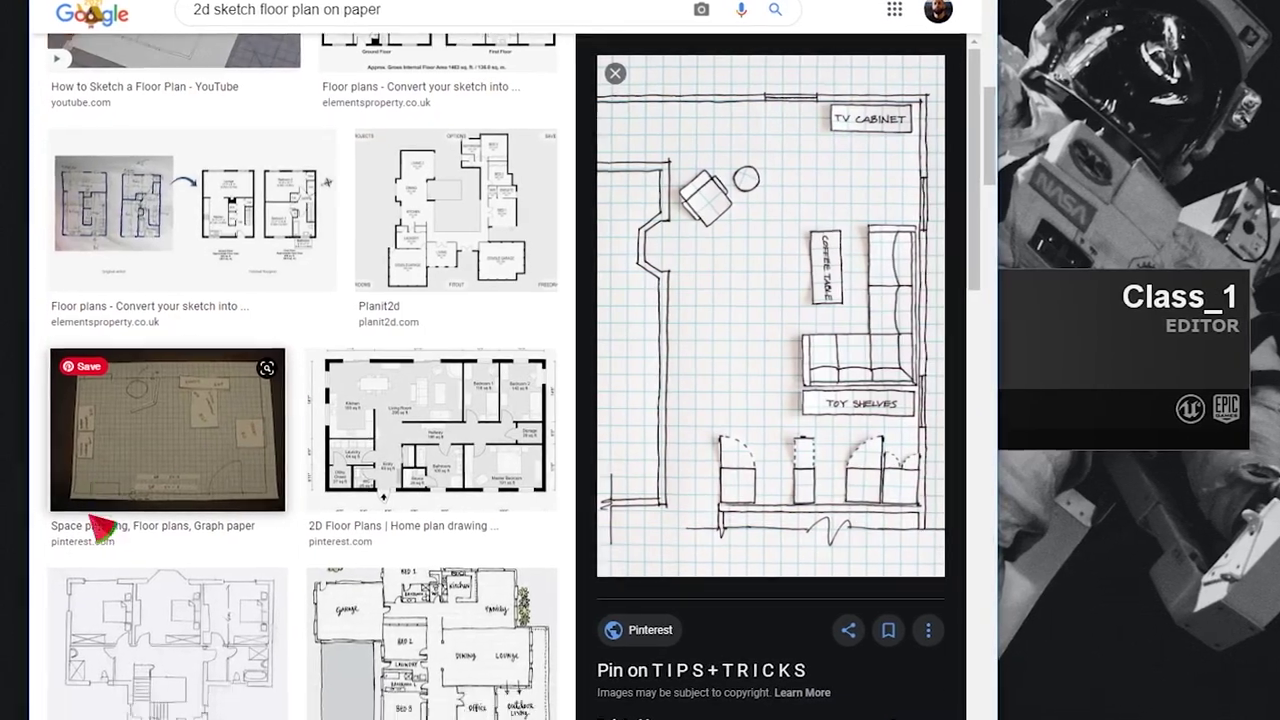
scroll(95, 525, down, 2)
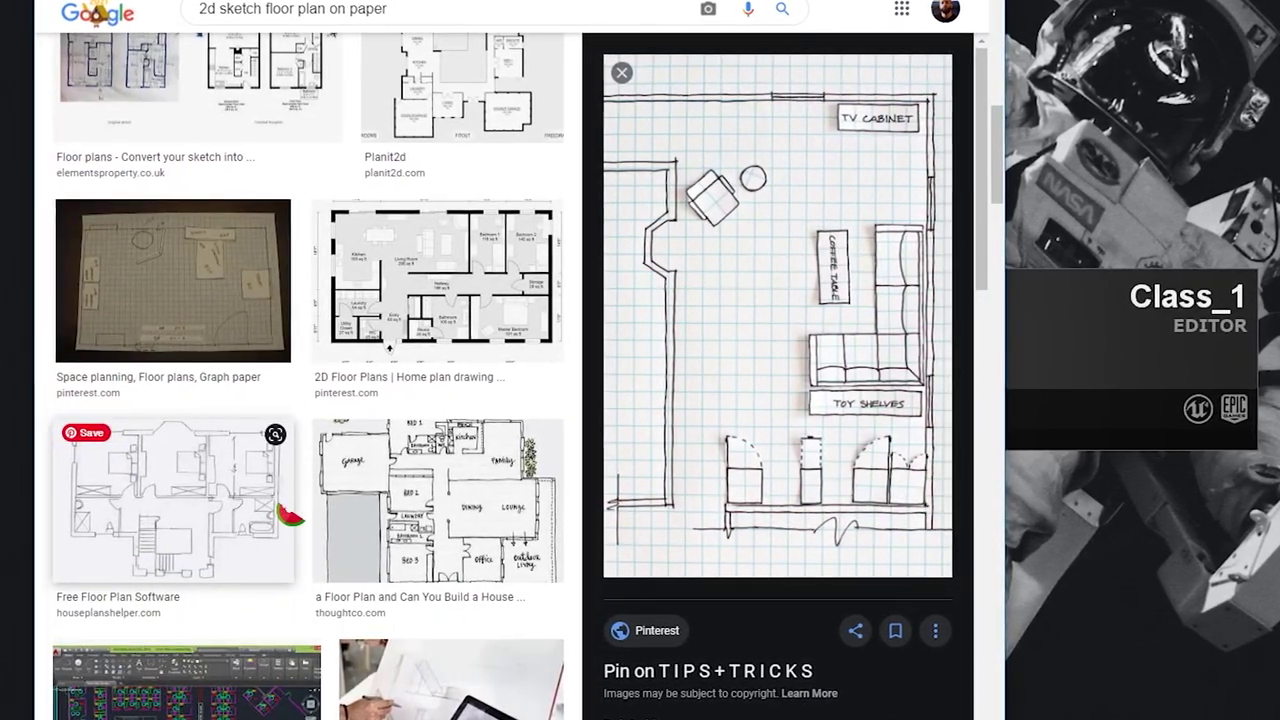
scroll(480, 485, down, 1)
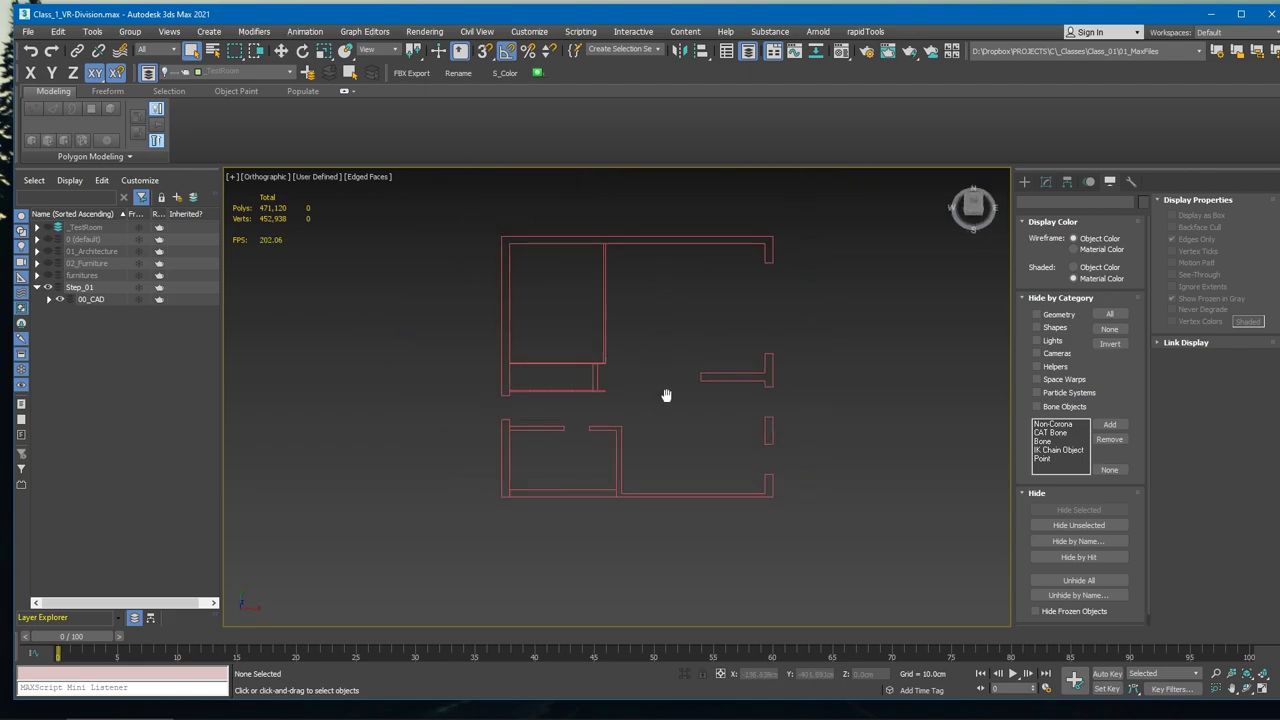
Select the Floorplan shape, switch to Top view, deselect it, and pan the plan left into view
mouse_move(591, 270)
alt+middle_down()
mouse_move(728, 416)
mouse_move(695, 383)
alt+middle_up()
click(728, 416)
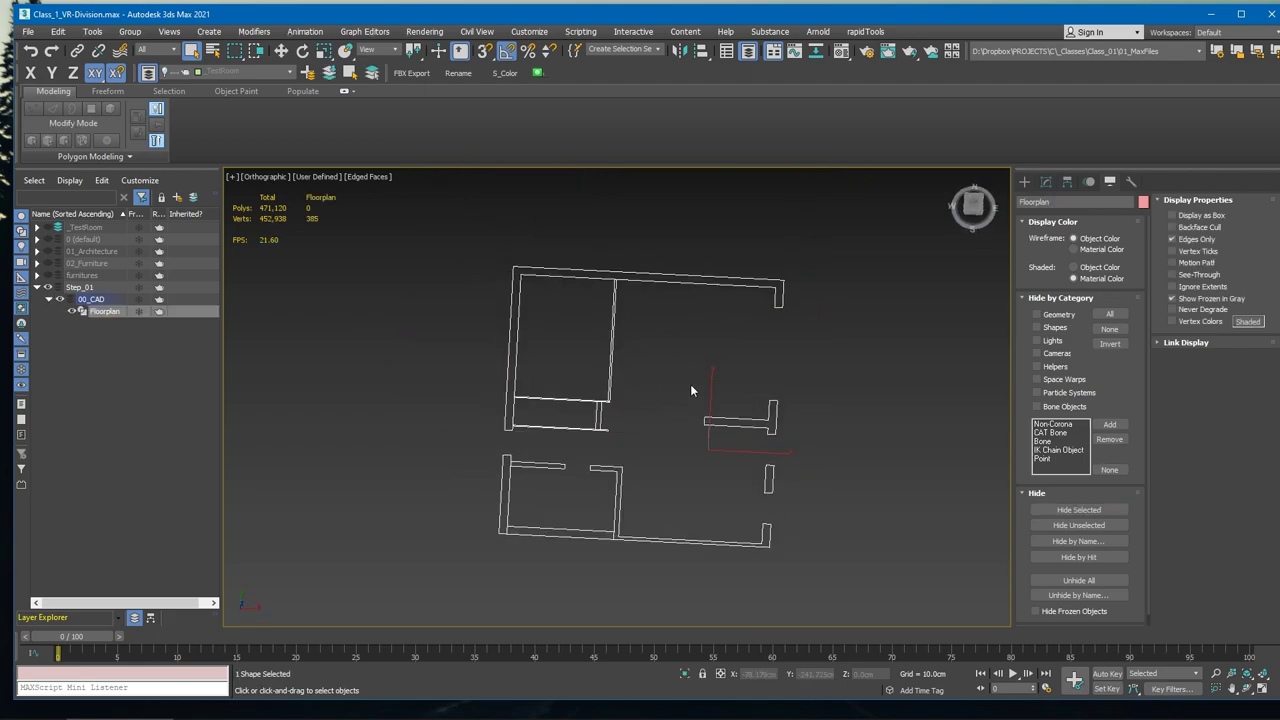
key(t)
click(659, 341)
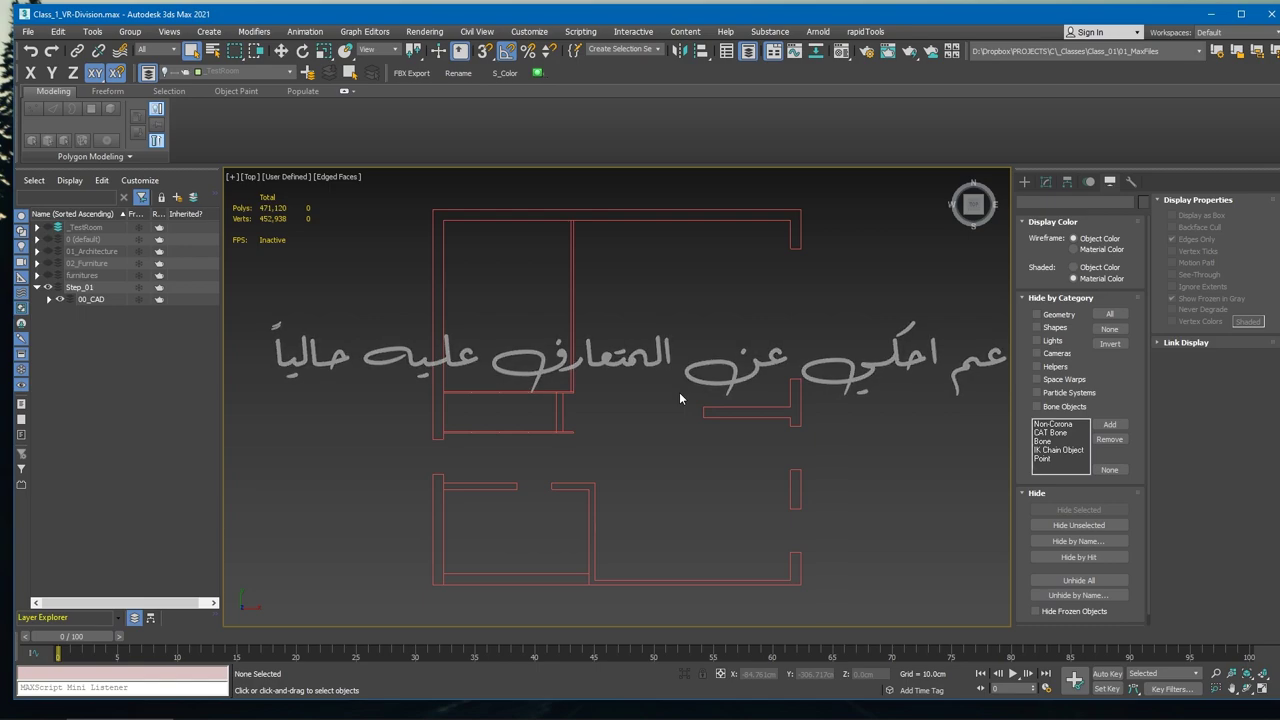
middle_drag(661, 389, 648, 382)
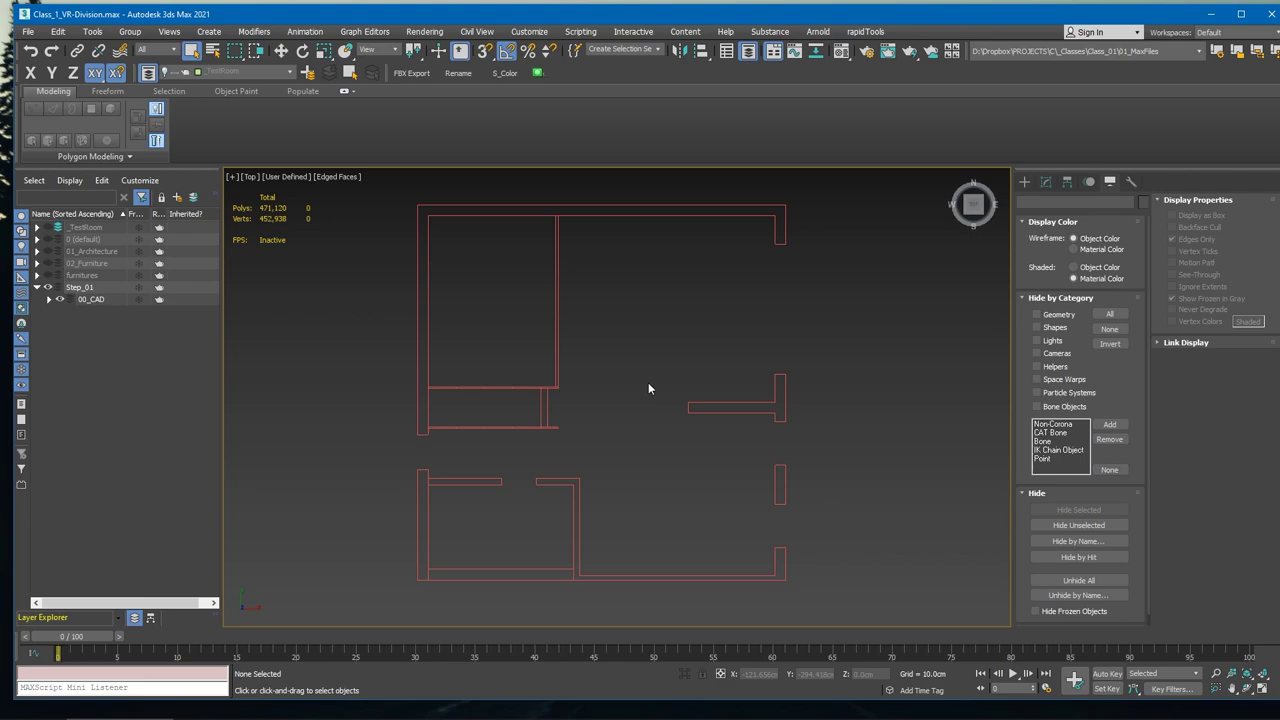
middle_drag(648, 388, 555, 391)
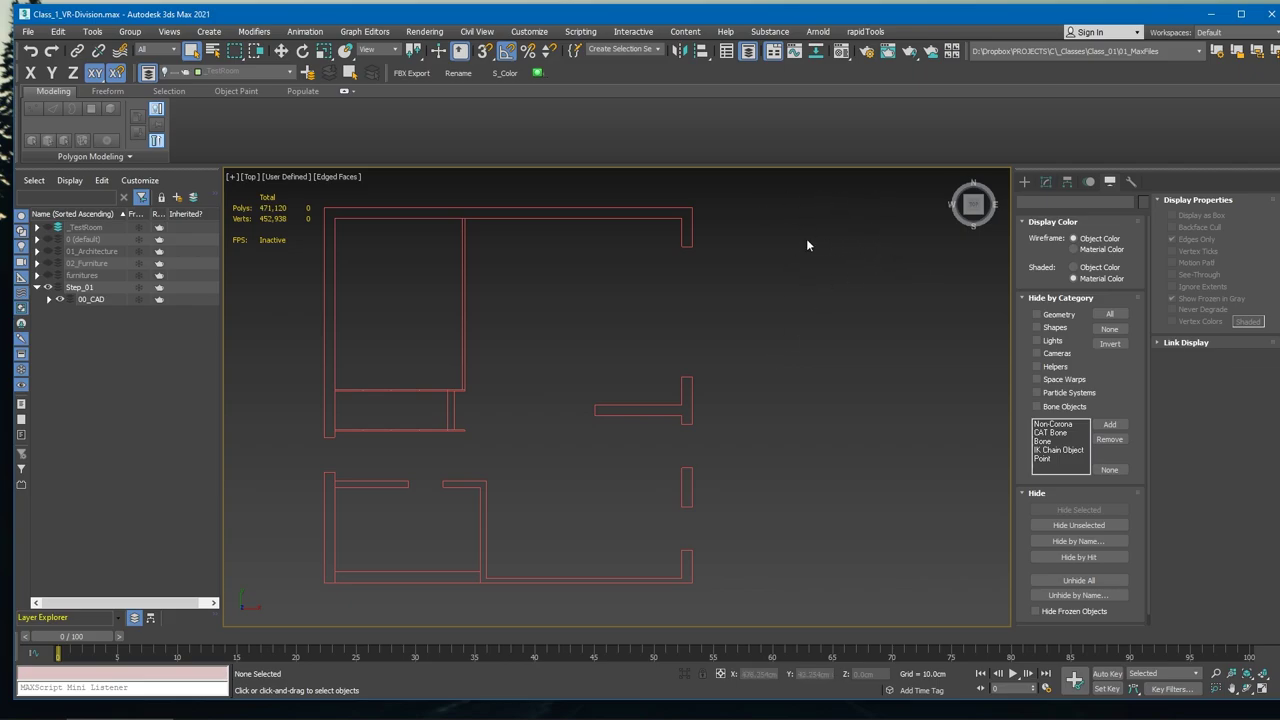
Bring Pinterest forward, go to the home feed, and browse a pin's board list without saving
click(330, 711)
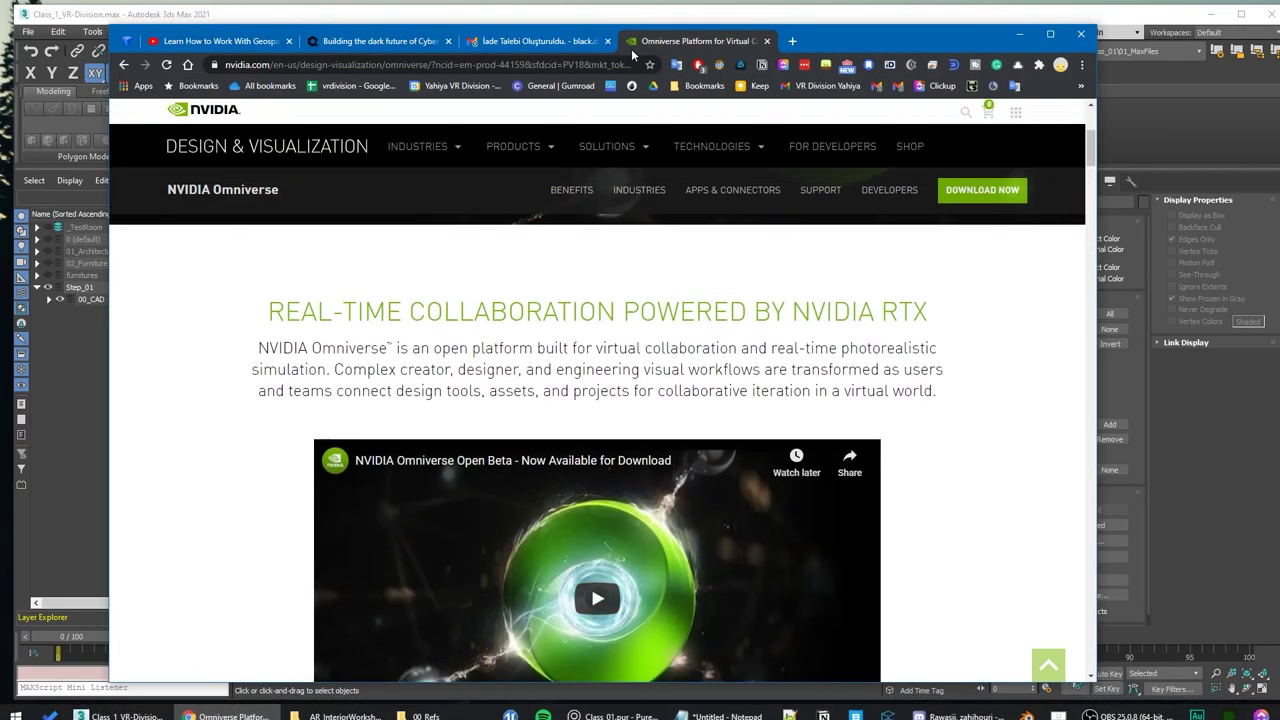
click(560, 710)
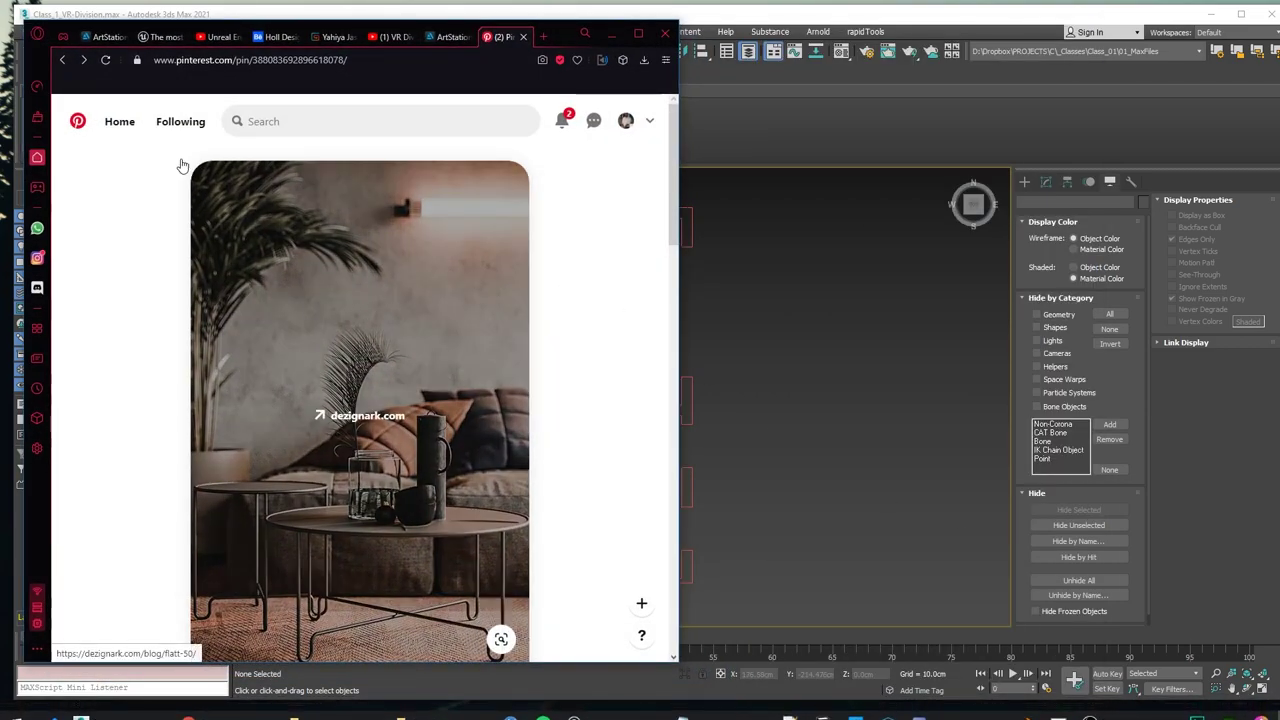
click(92, 127)
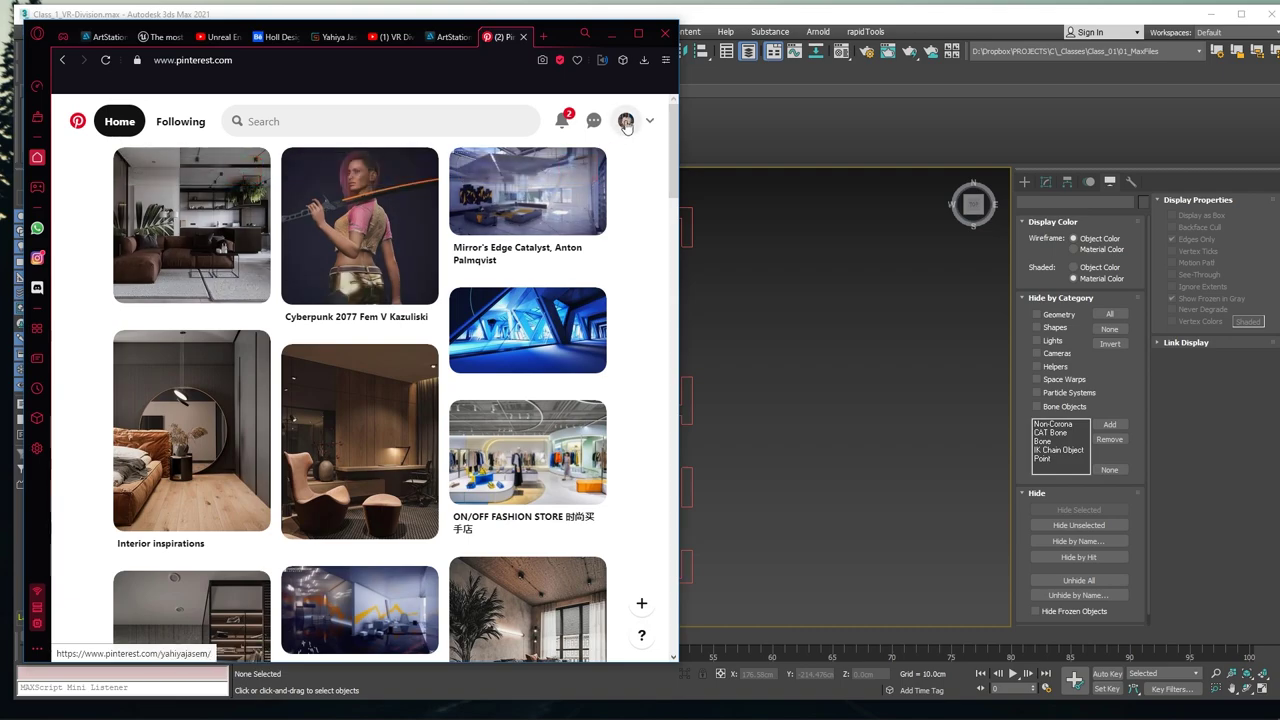
click(190, 350)
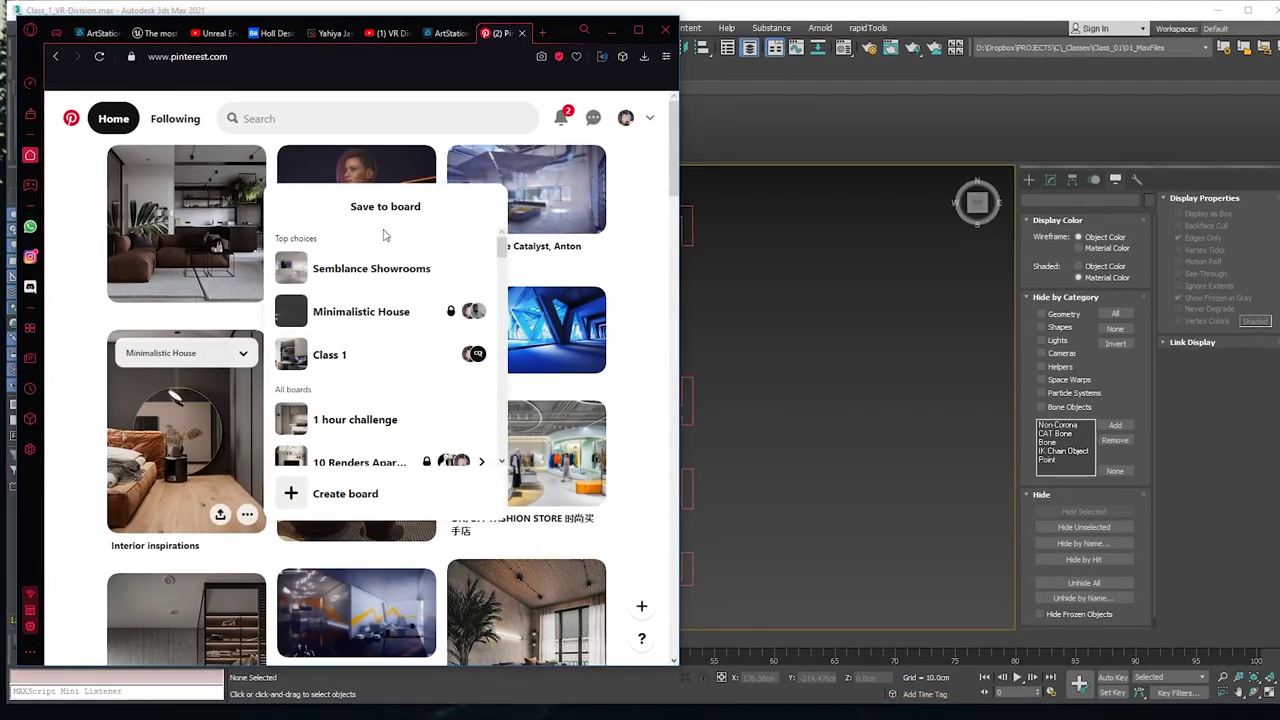
scroll(387, 316, down, 5)
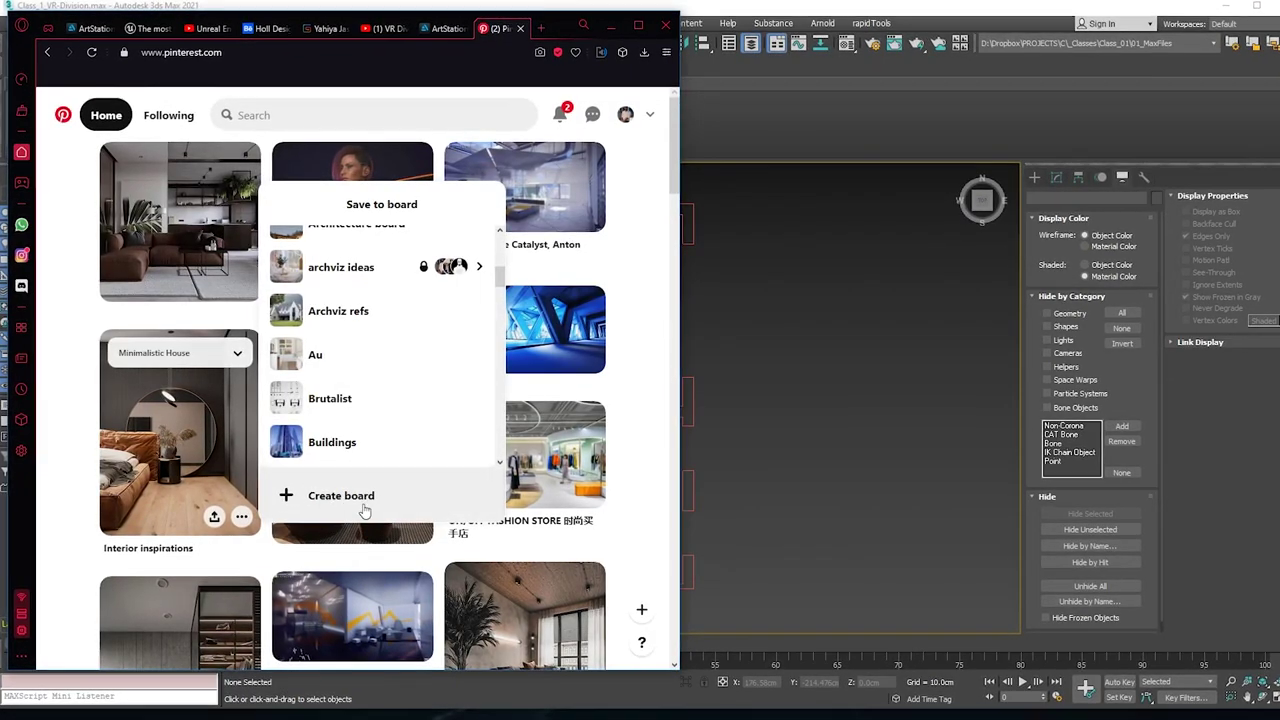
scroll(368, 366, up, 2)
scroll(368, 366, up, 3)
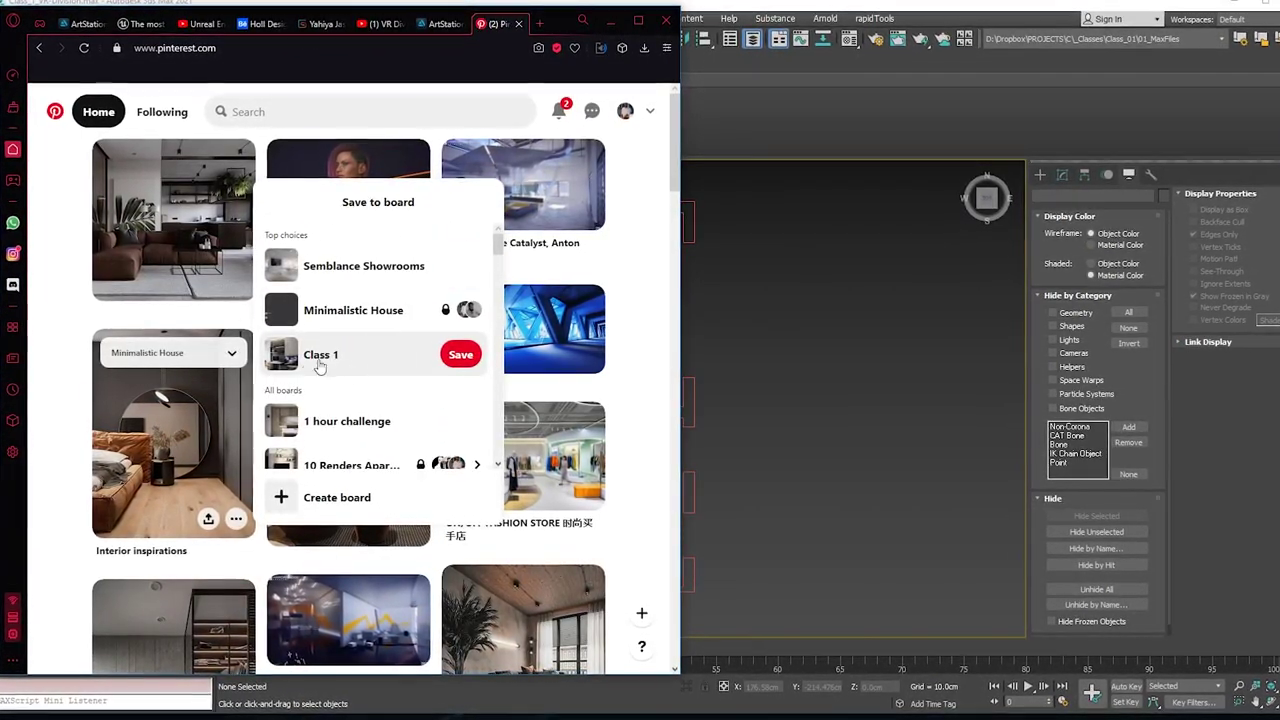
click(528, 386)
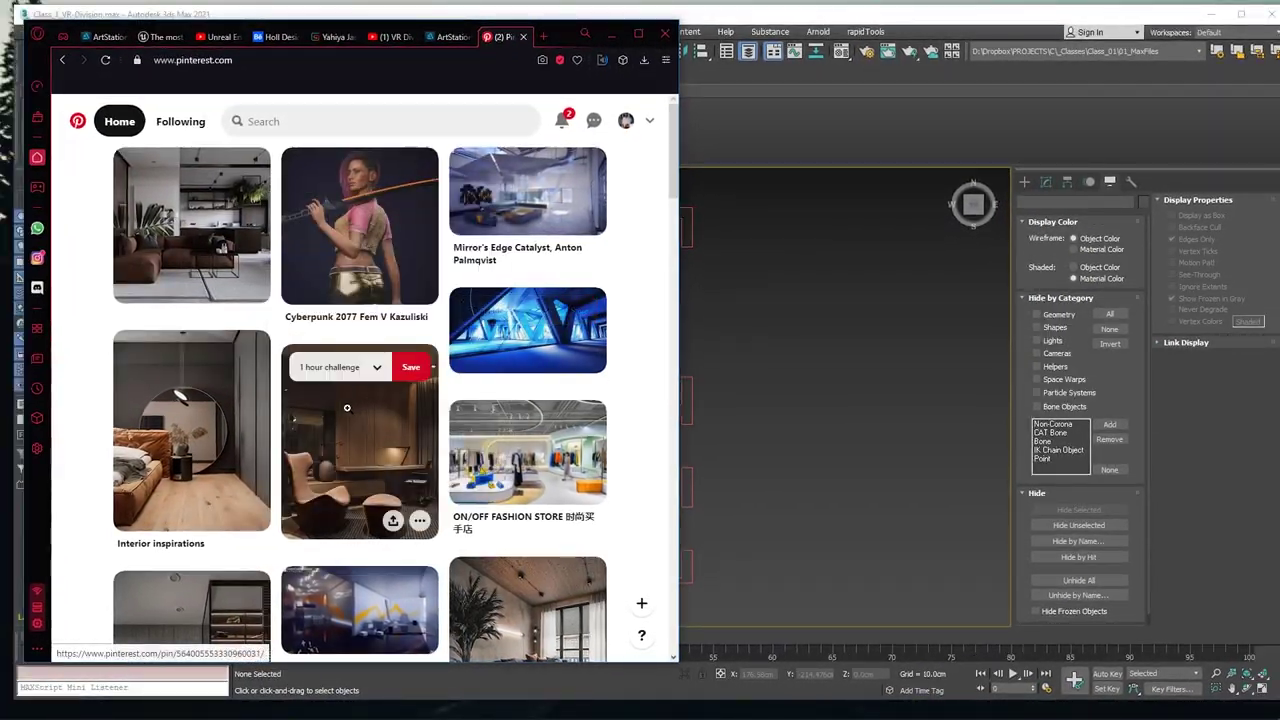
Save the -URBAN FLAT- Dezign Ark pin to the Class 1 board
scroll(268, 363, down, 2)
scroll(268, 363, down, 2)
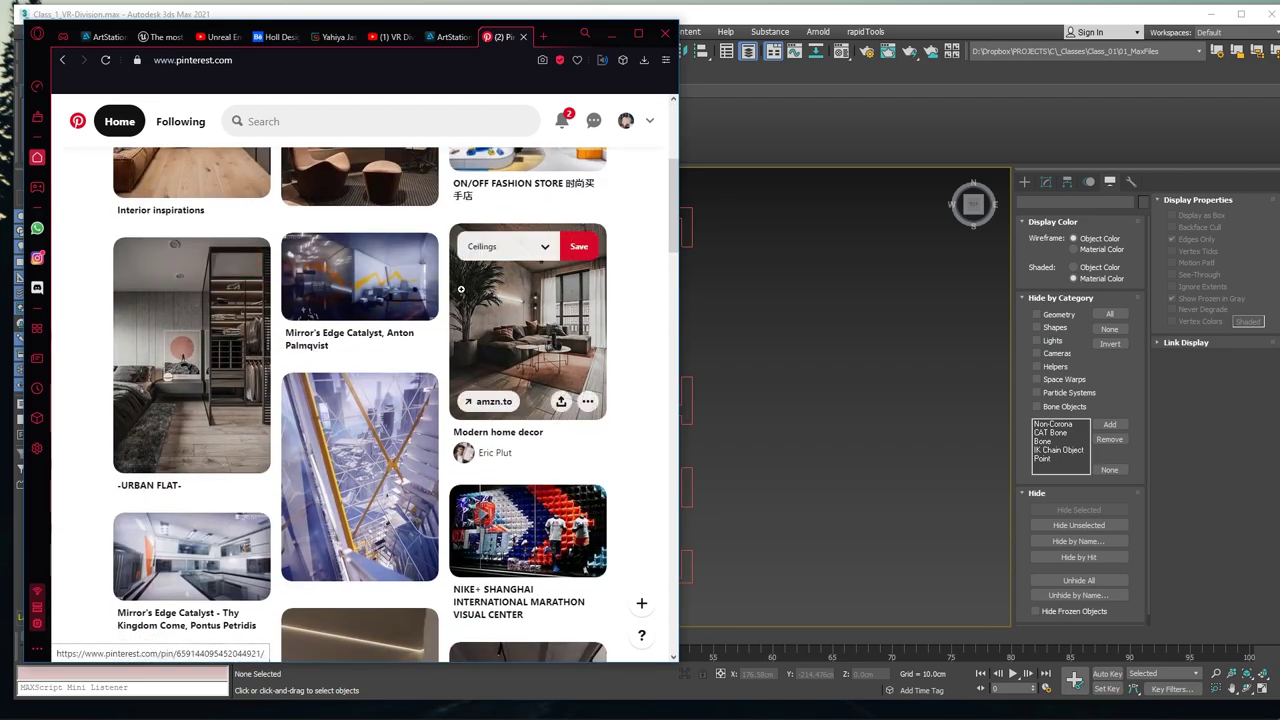
scroll(640, 340, down, 5)
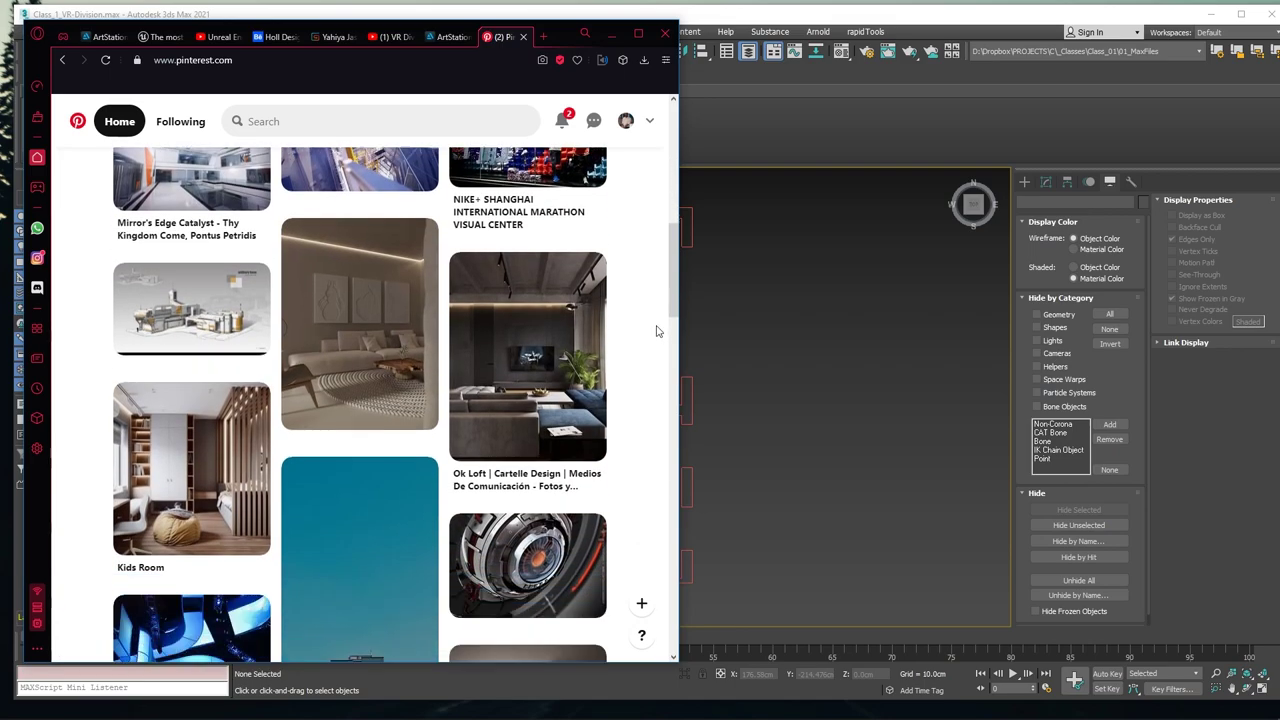
scroll(645, 325, down, 3)
click(540, 392)
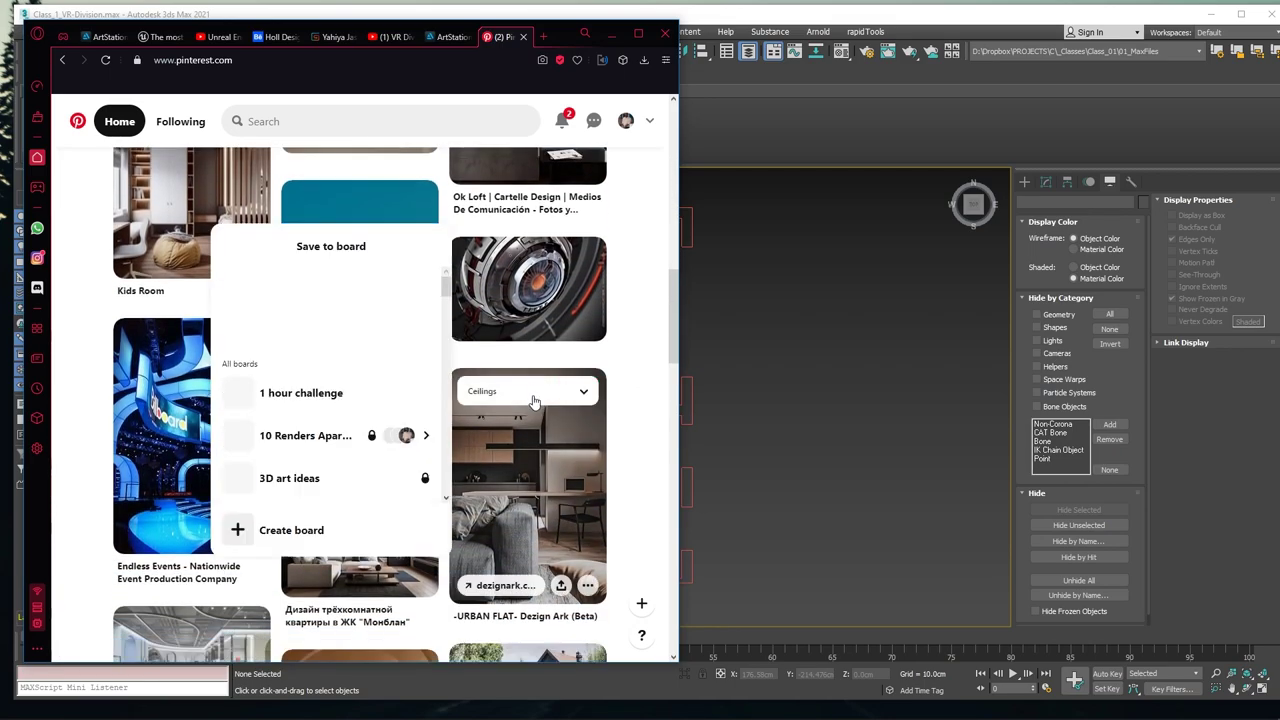
click(308, 392)
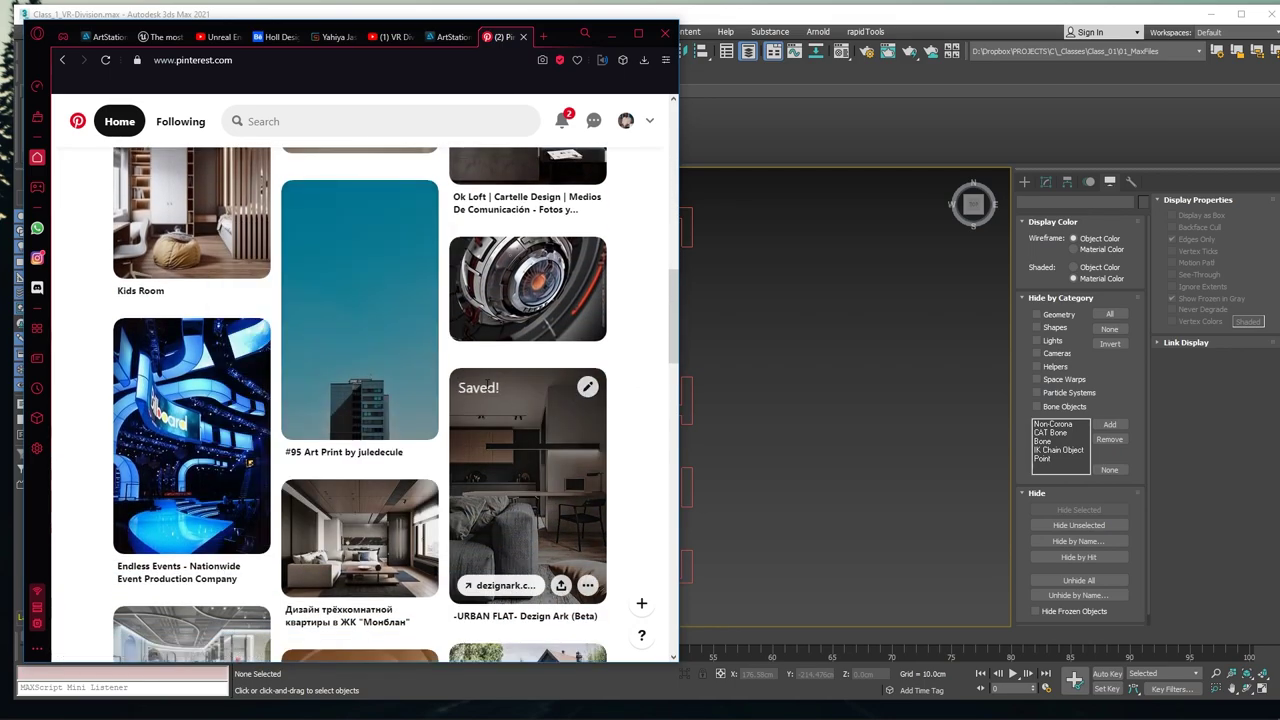
Open the Class 1 board from the saved boards page by searching 'class', then minimize the browser
click(625, 121)
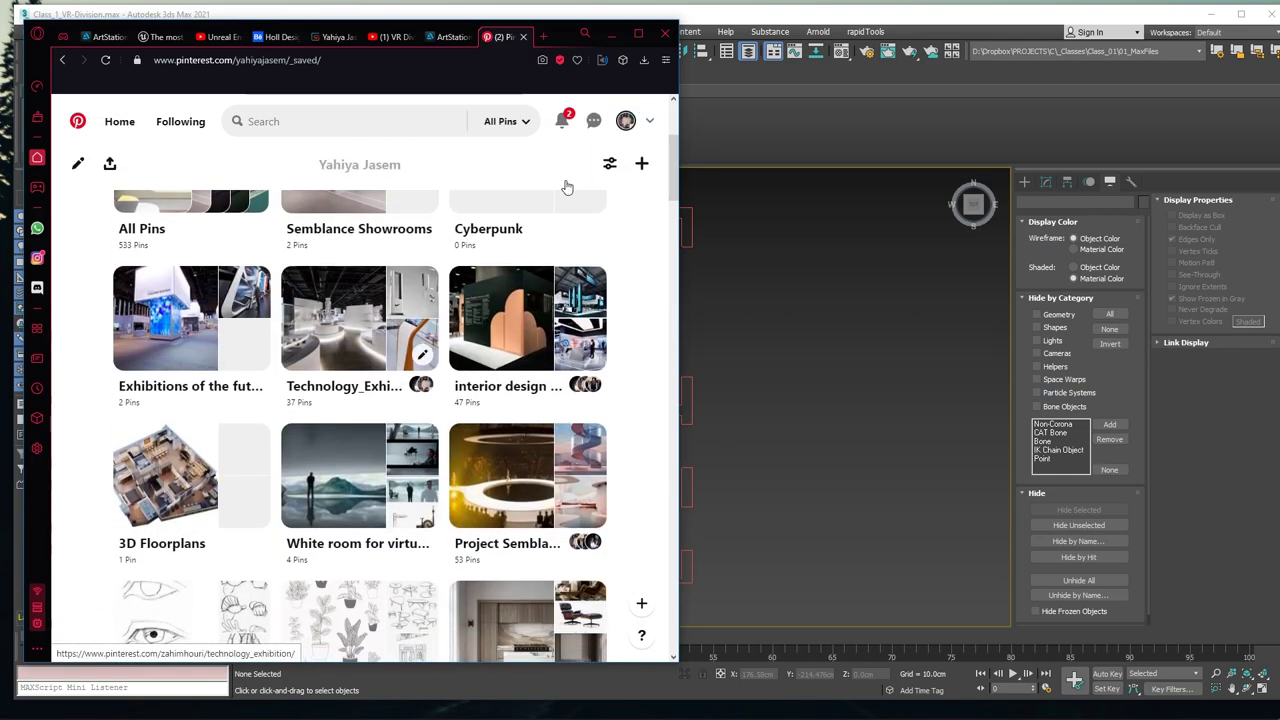
key(ctrl+f)
text(class)
key(ctrl+Return)
click(610, 36)
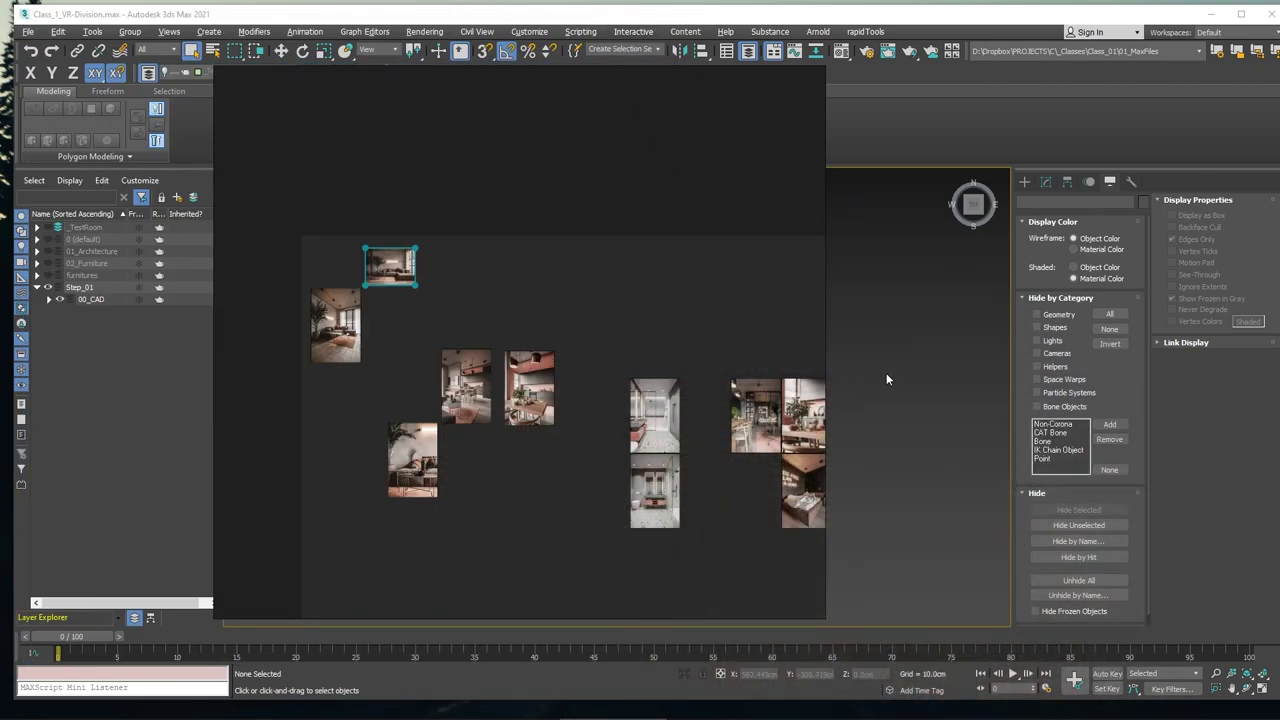
Pan and zoom to centre the floor plan, then orbit into a tilted Orthographic view
click(886, 373)
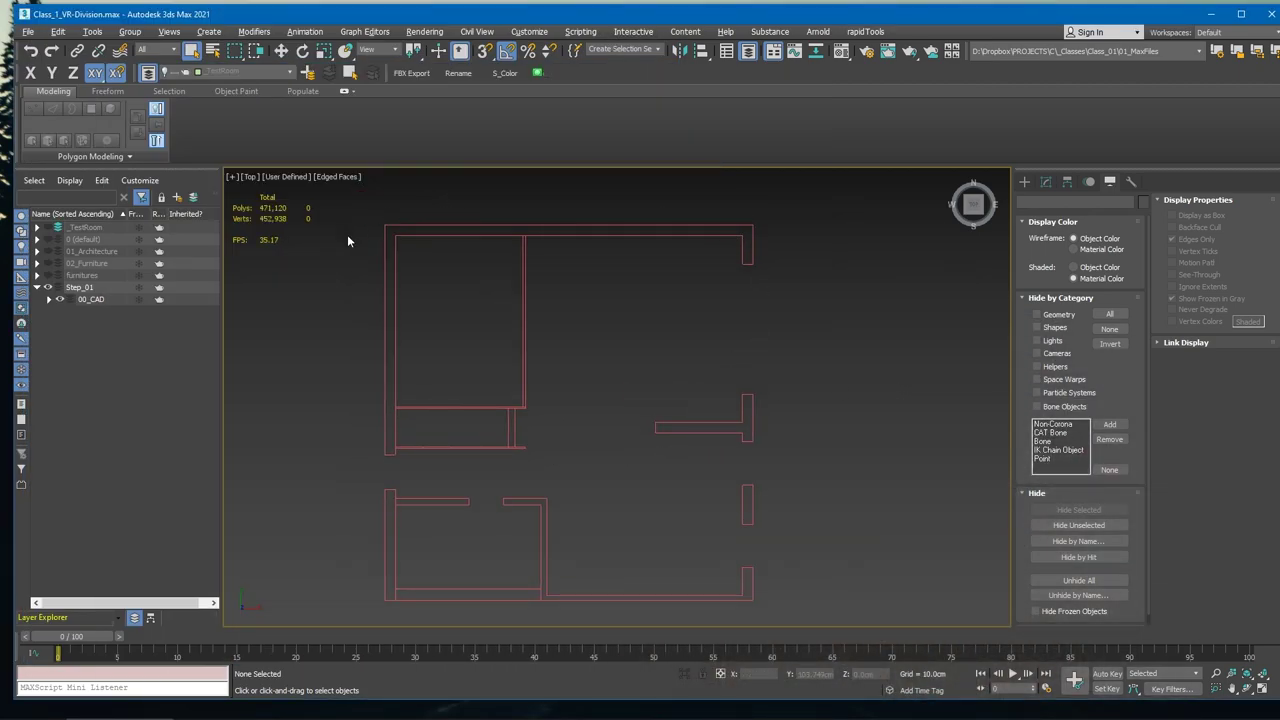
middle_drag(776, 490, 818, 527)
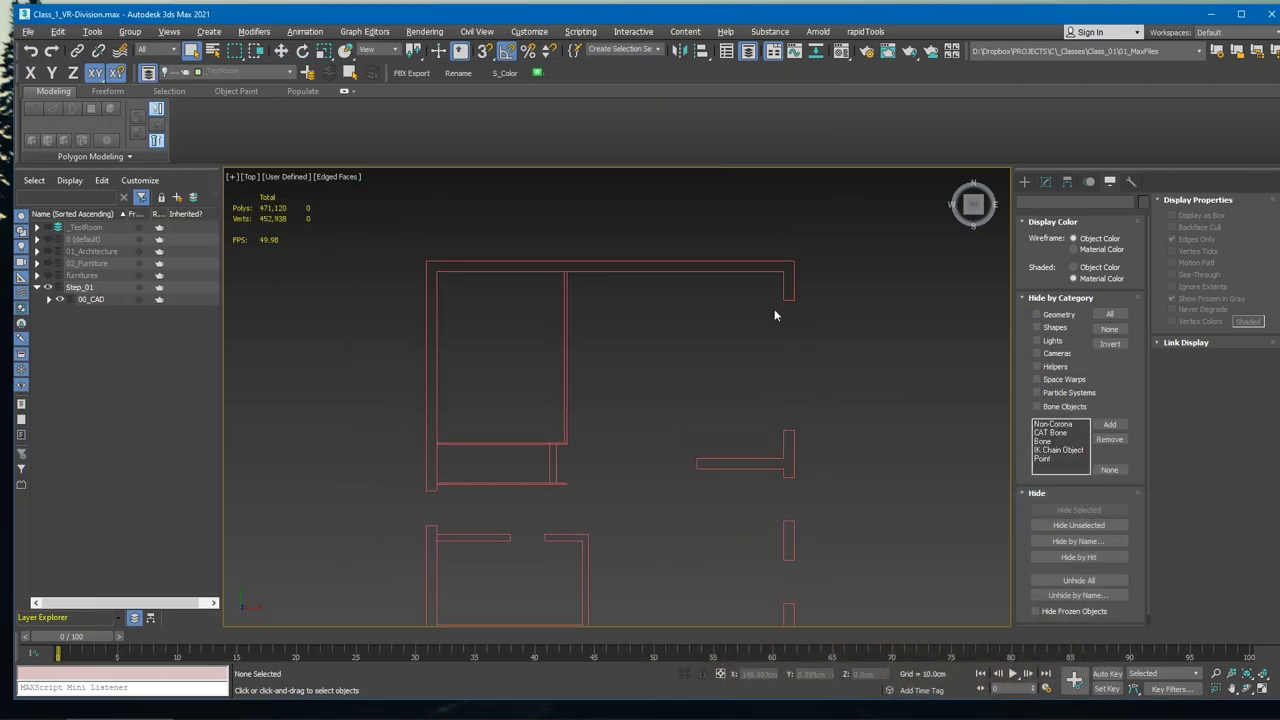
scroll(700, 370, up, 2)
scroll(706, 372, down, 2)
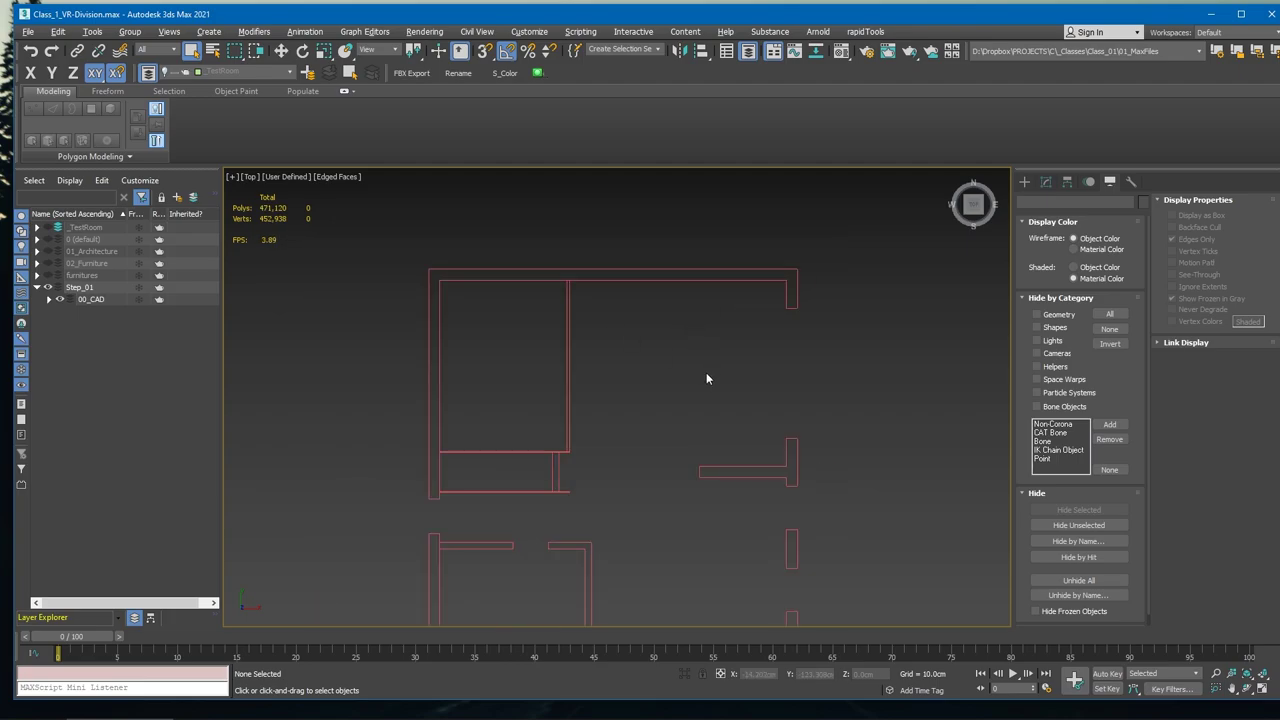
scroll(698, 352, up, 2)
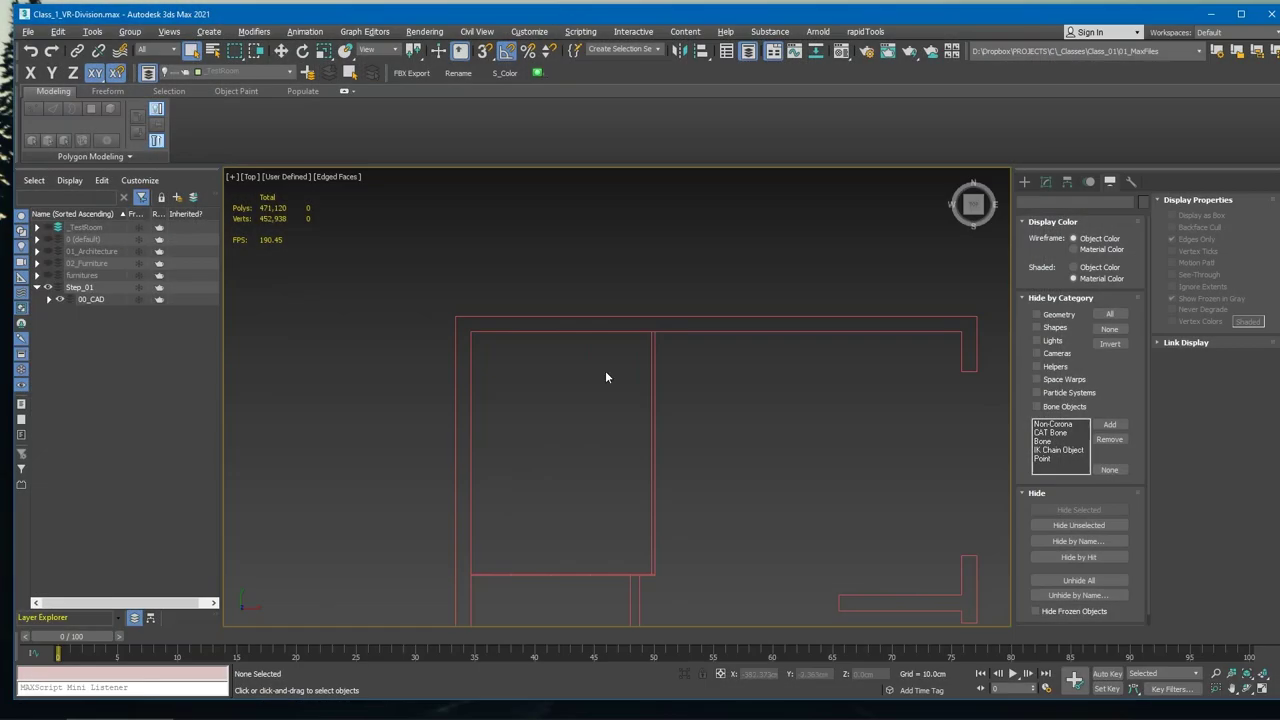
scroll(492, 373, down, 3)
middle_drag(645, 363, 645, 493)
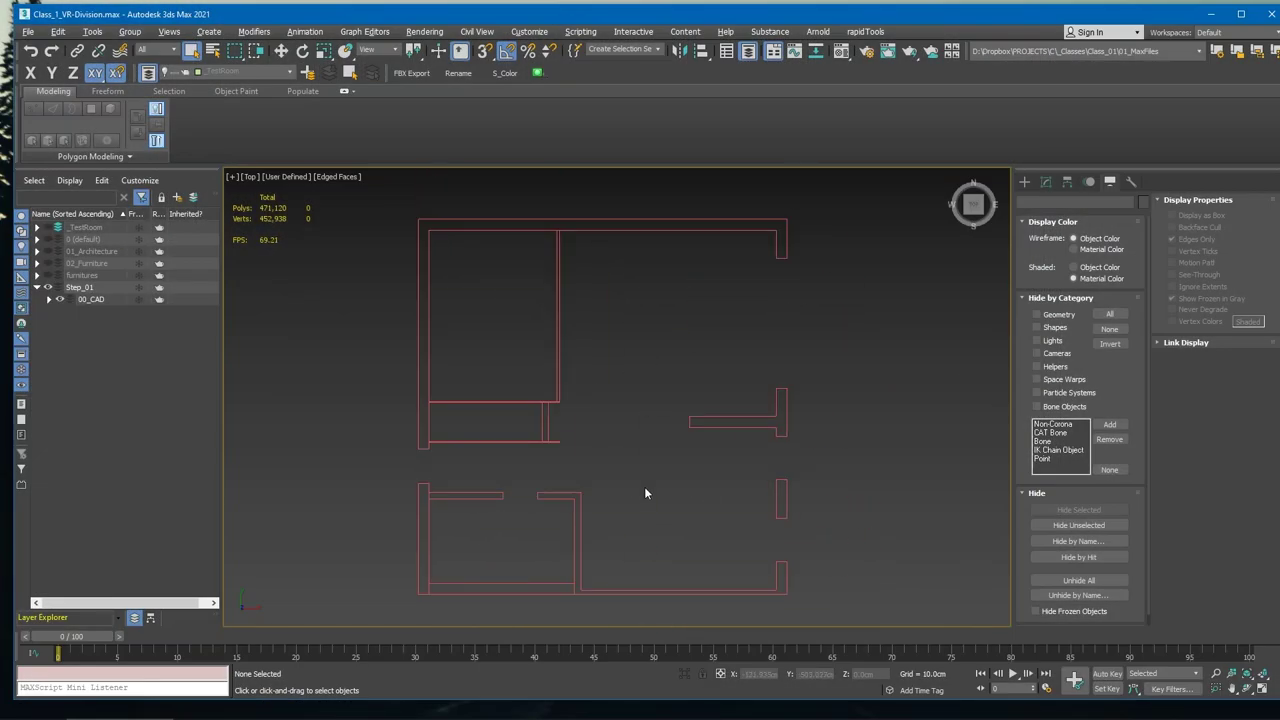
mouse_move(680, 549)
alt+middle_down()
mouse_move(727, 520)
mouse_move(517, 457)
mouse_move(660, 500)
alt+middle_up()
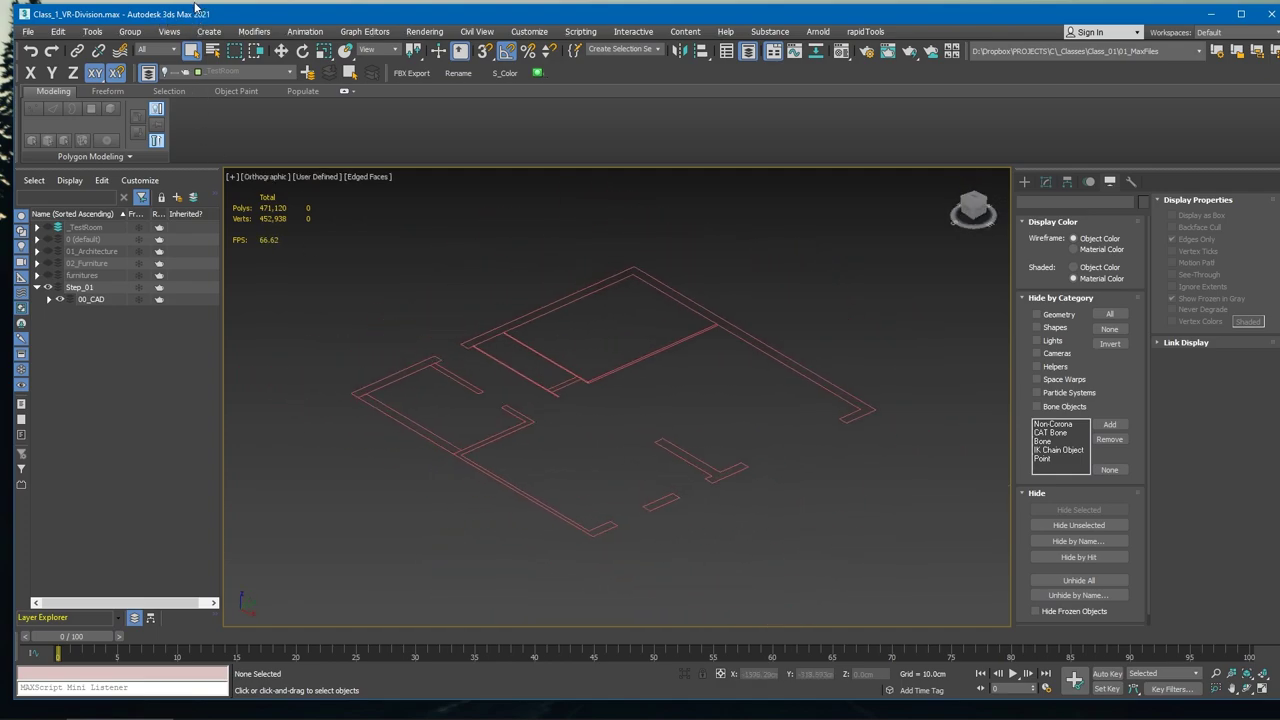
mouse_move(525, 354)
middle_down()
mouse_move(563, 326)
mouse_move(515, 307)
middle_up()
Launch Notepad from the Start menu and move it narrowed to one side
key(super)
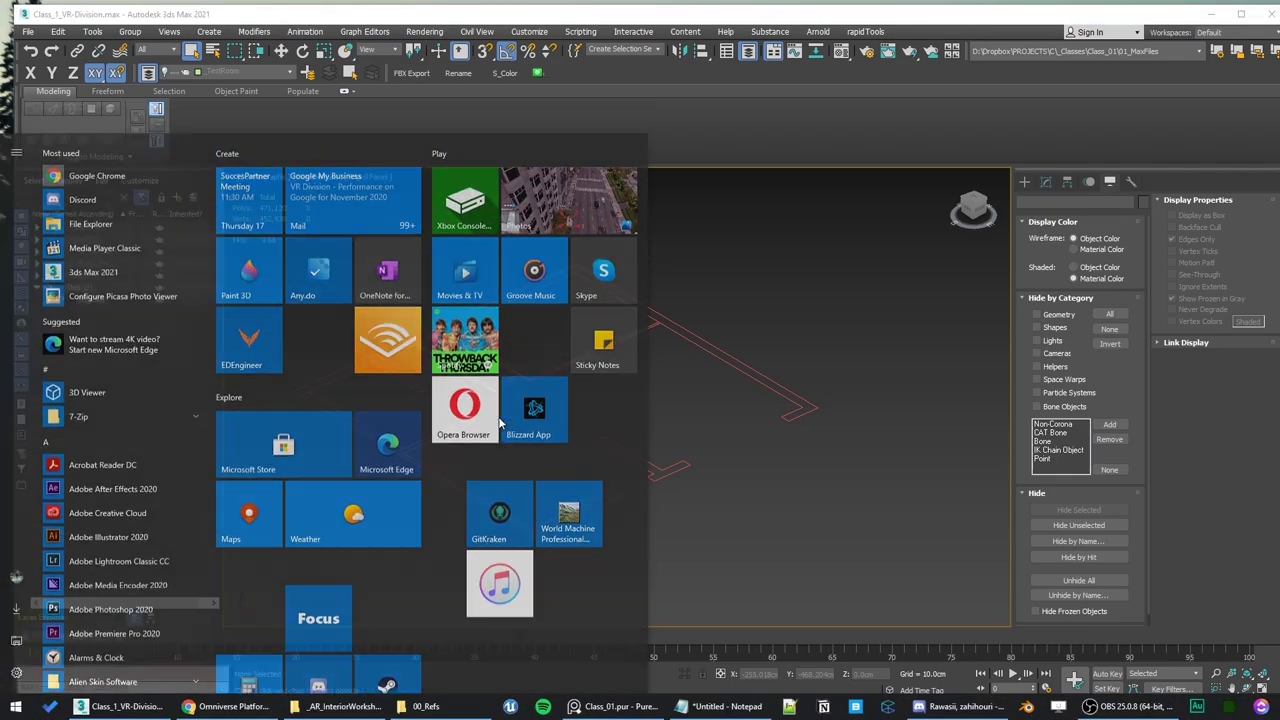
text(notepad)
key(Return)
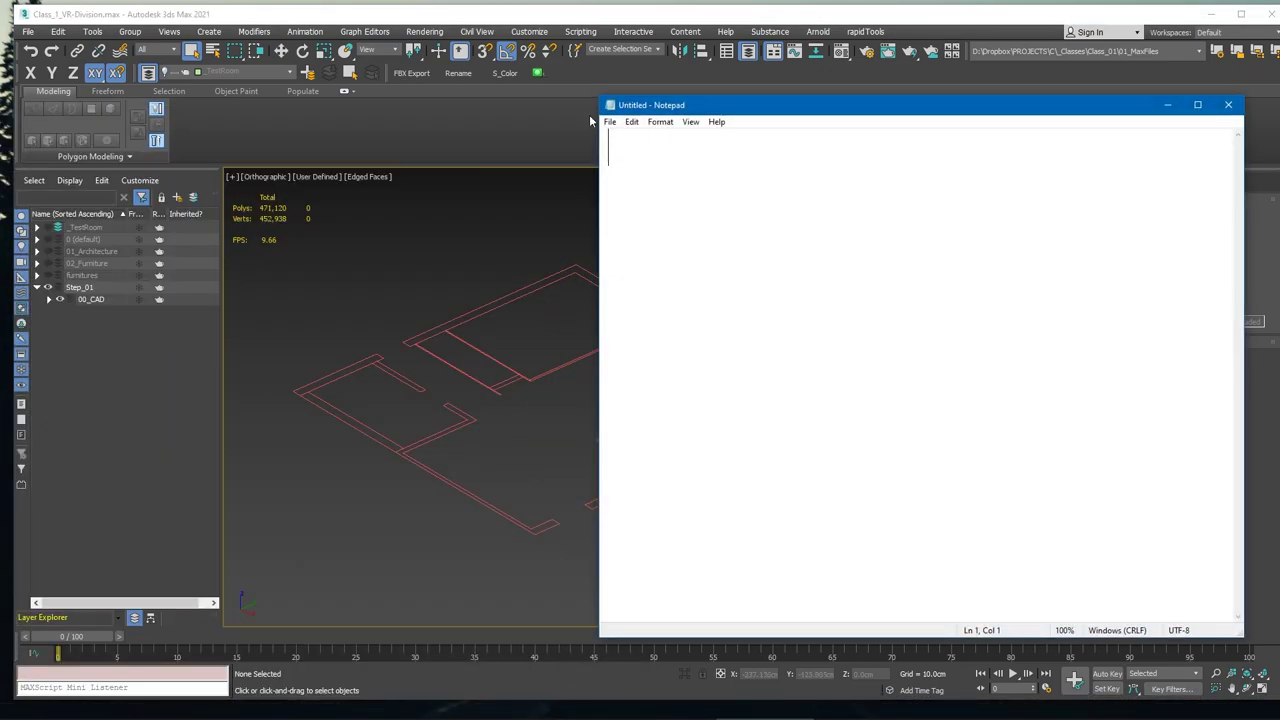
mouse_move(589, 102)
mouse_down()
mouse_move(903, 105)
mouse_move(772, 142)
mouse_up()
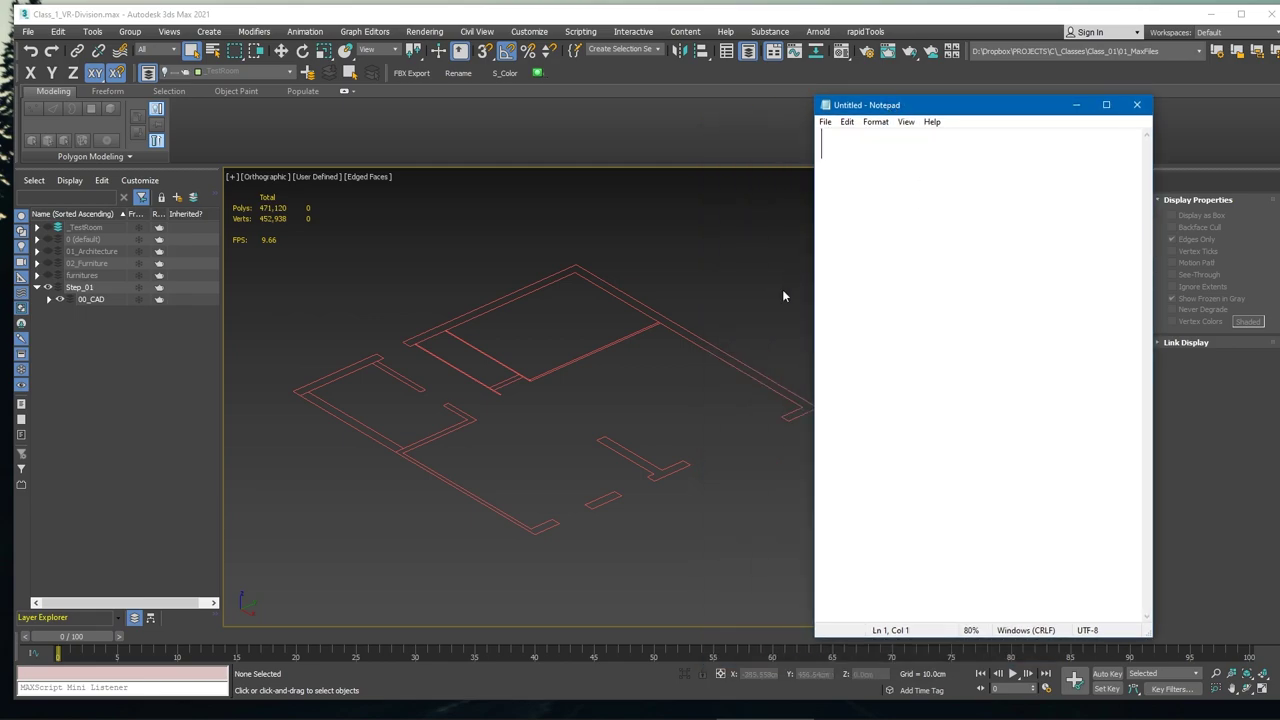
List '3d modeling', 'walls', 'doors' and 'windows' on separate lines, followed by a '---' divider
text(3d)
text( modeling)
key(Return)
key(Return)
text(walls)
key(Return)
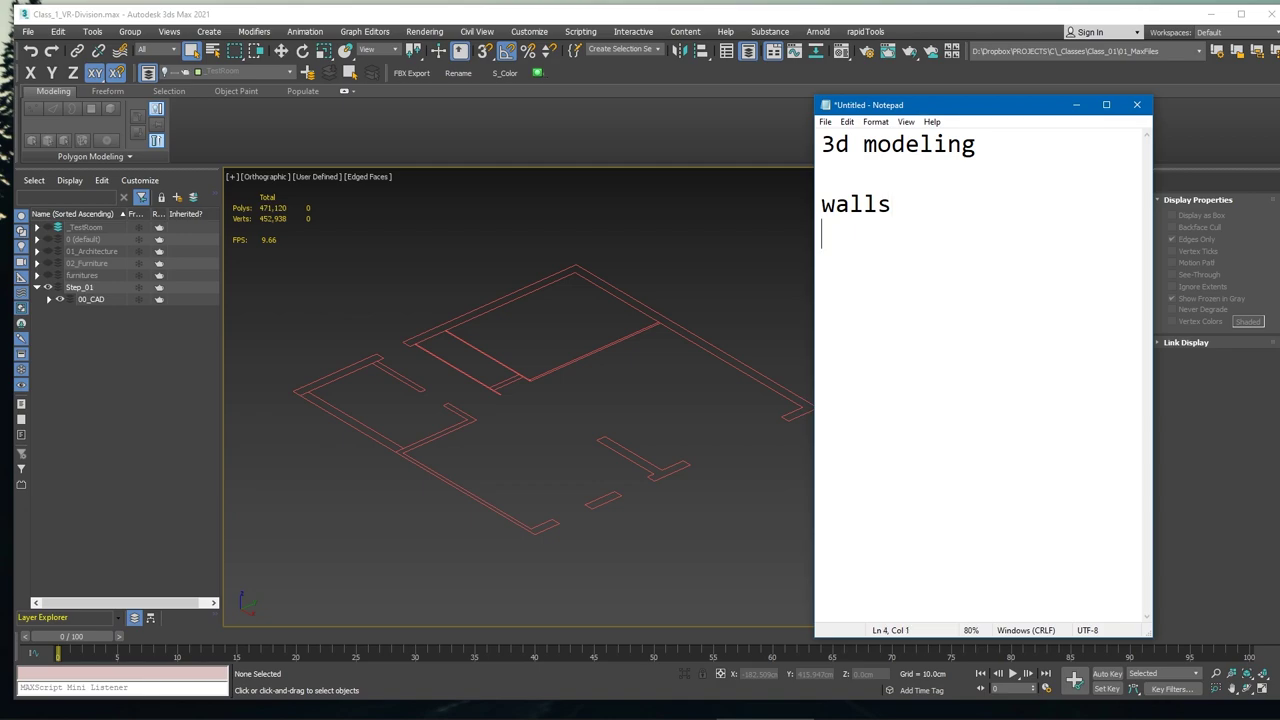
key(Return)
text(doors)
key(Return)
key(Return)
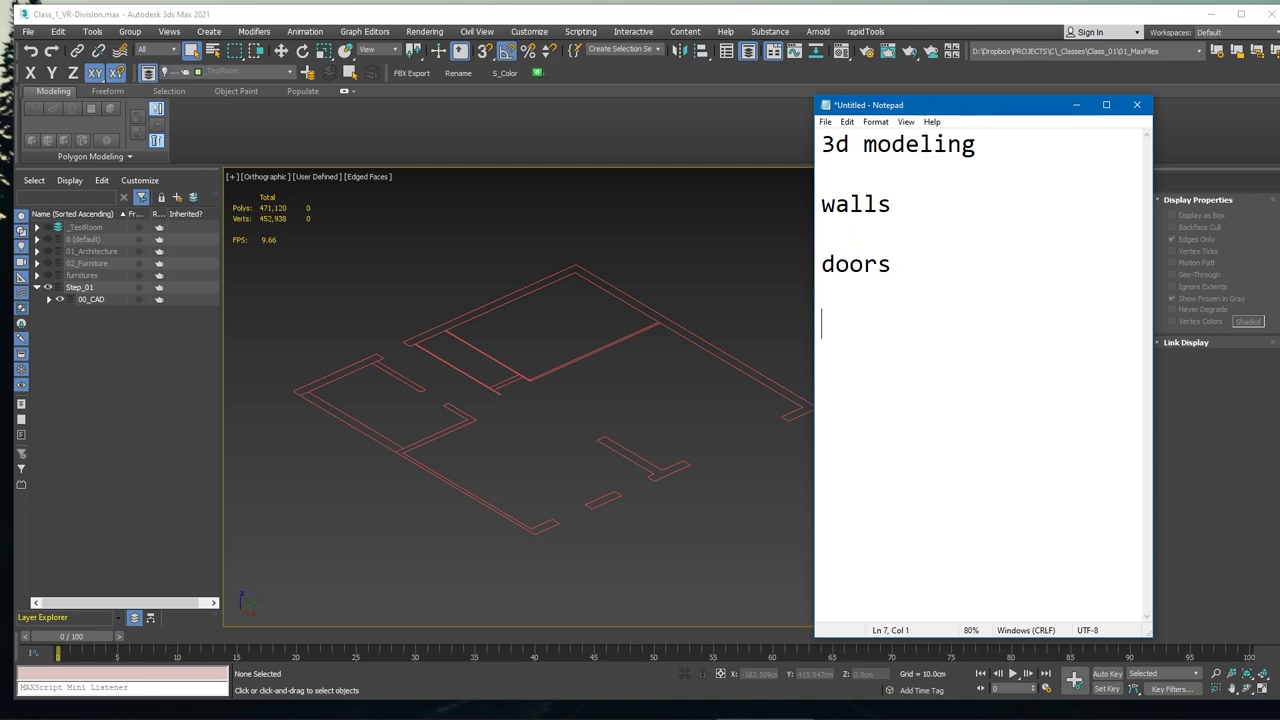
text(windows)
Add 'furniture' and 'materials' entries, each followed by a '---' divider line
key(Return)
key(Return)
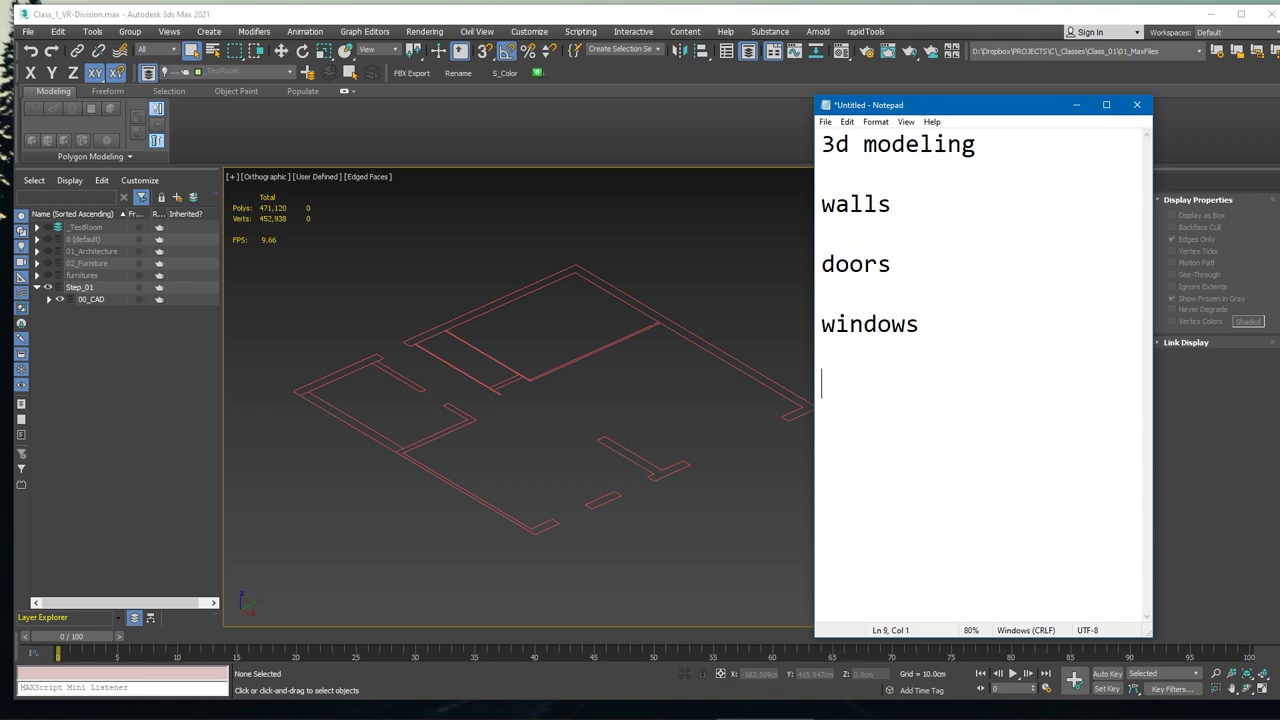
text(---)
drag(929, 211, 782, 211)
click(895, 437)
key(Return)
key(Return)
text(furn)
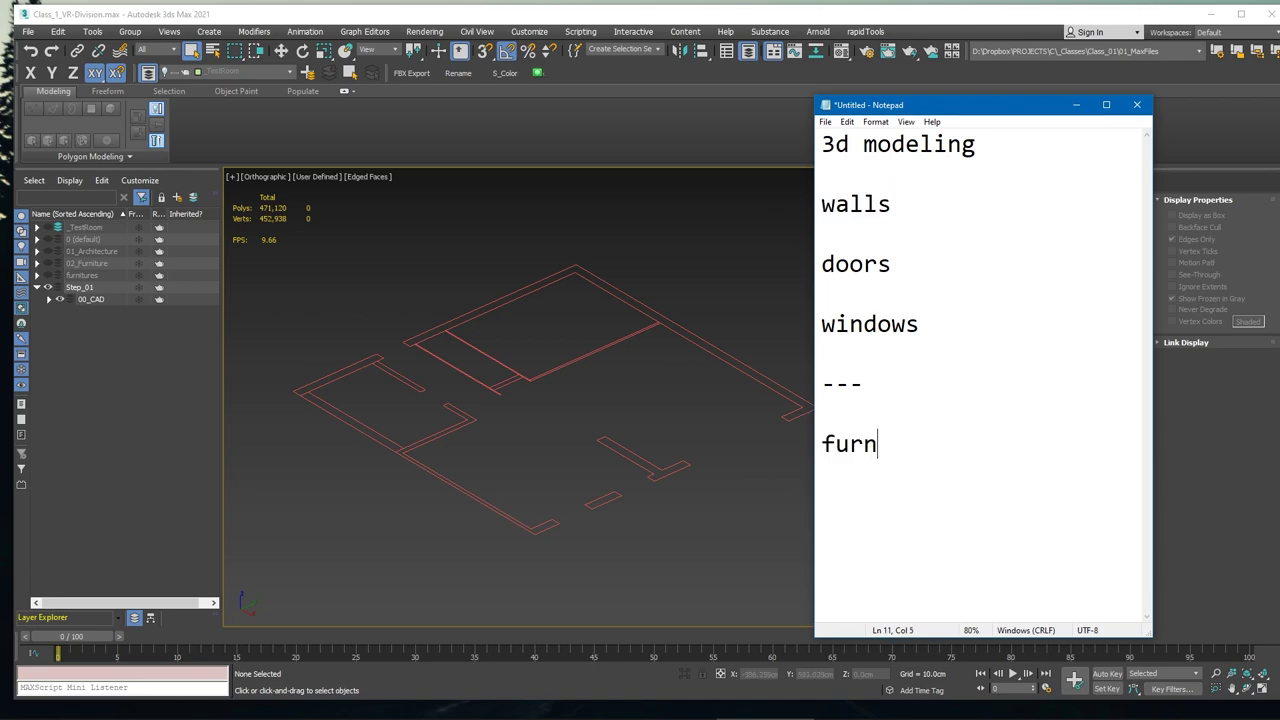
text(iture)
key(Return)
key(Return)
text(---)
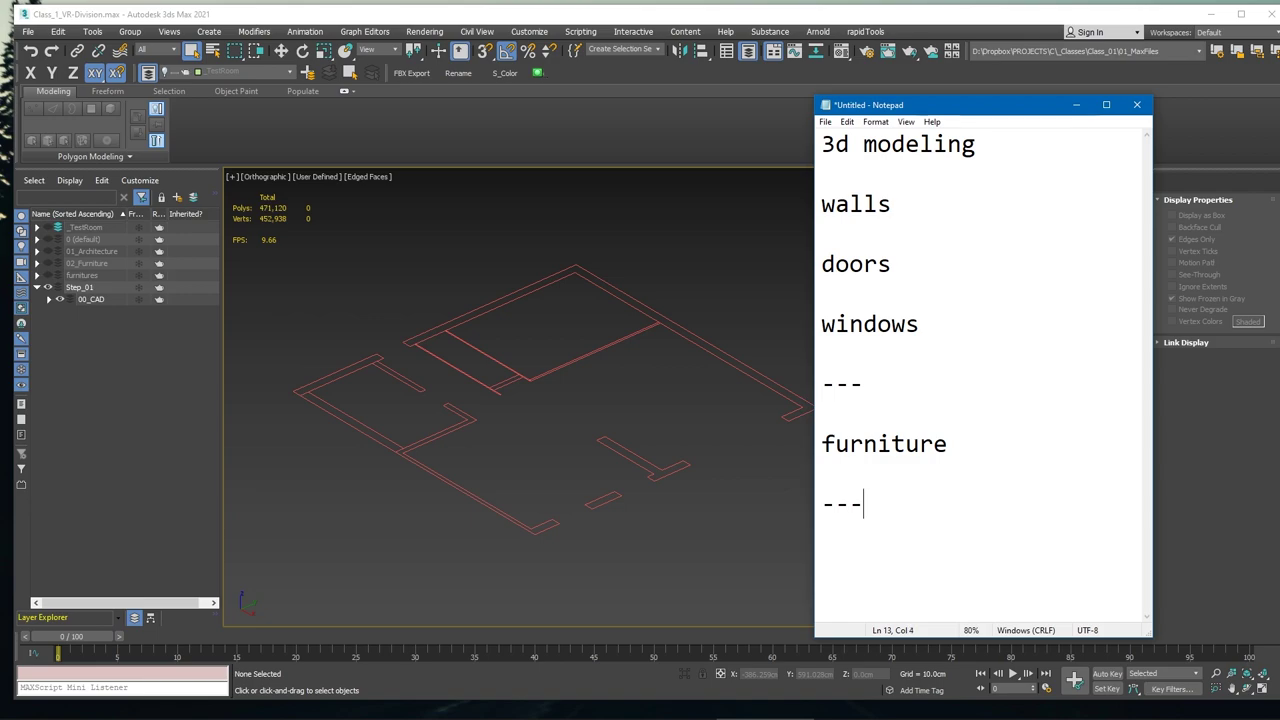
key(Return)
text(mater)
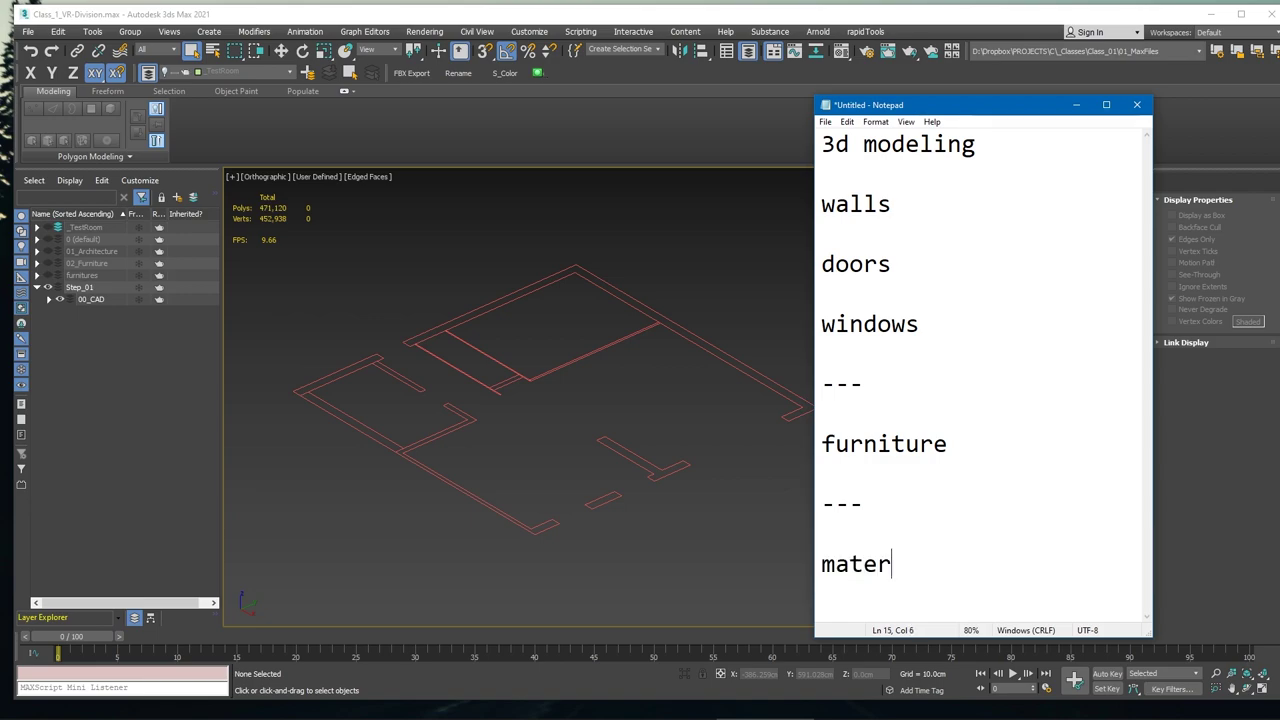
text(ials)
key(Return)
key(Return)
text(---)
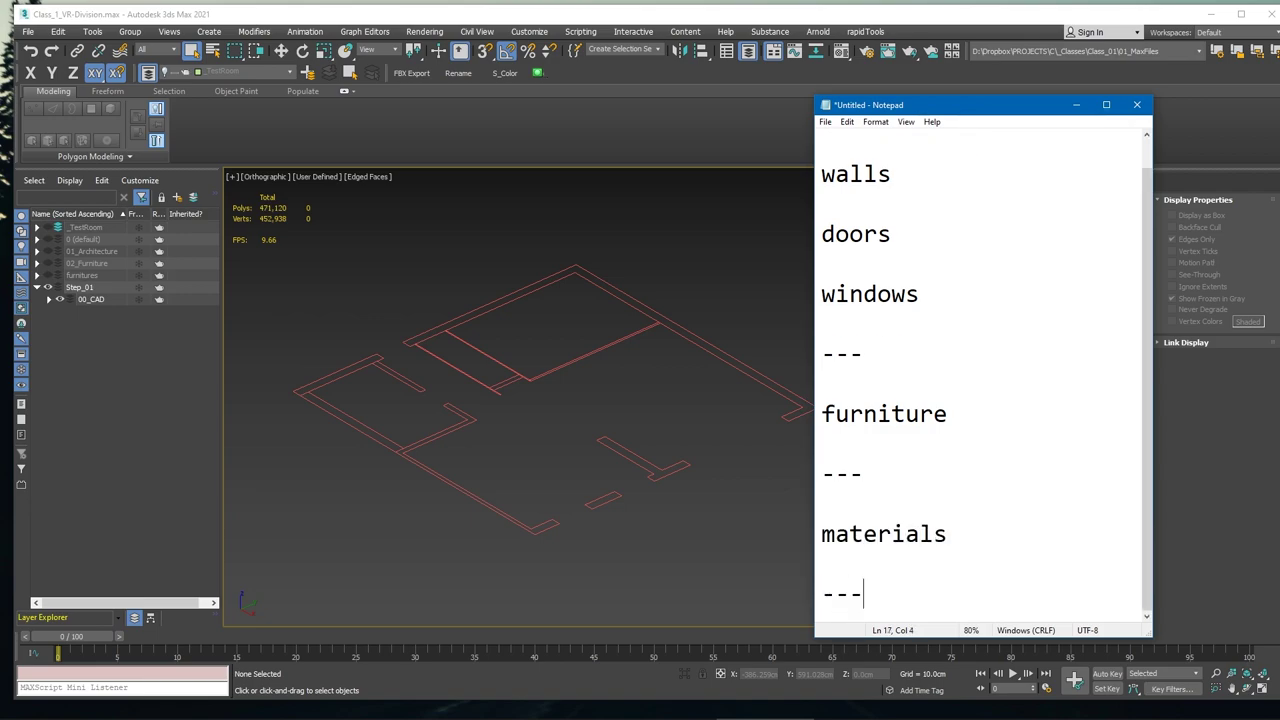
key(Return)
key(Return)
Insert a '1.' line at the top, above '3d modeling'
scroll(873, 264, up, 1)
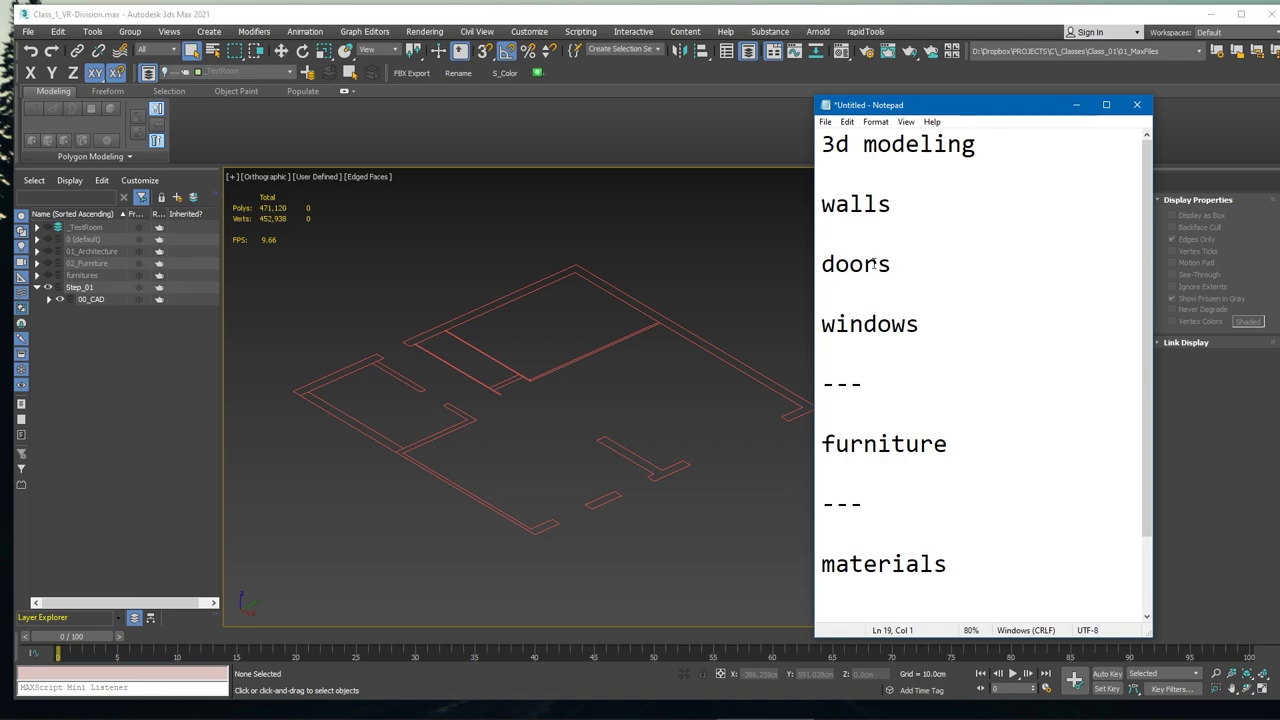
click(817, 142)
key(Return)
key(Return)
key(Up)
key(Up)
text(1.)
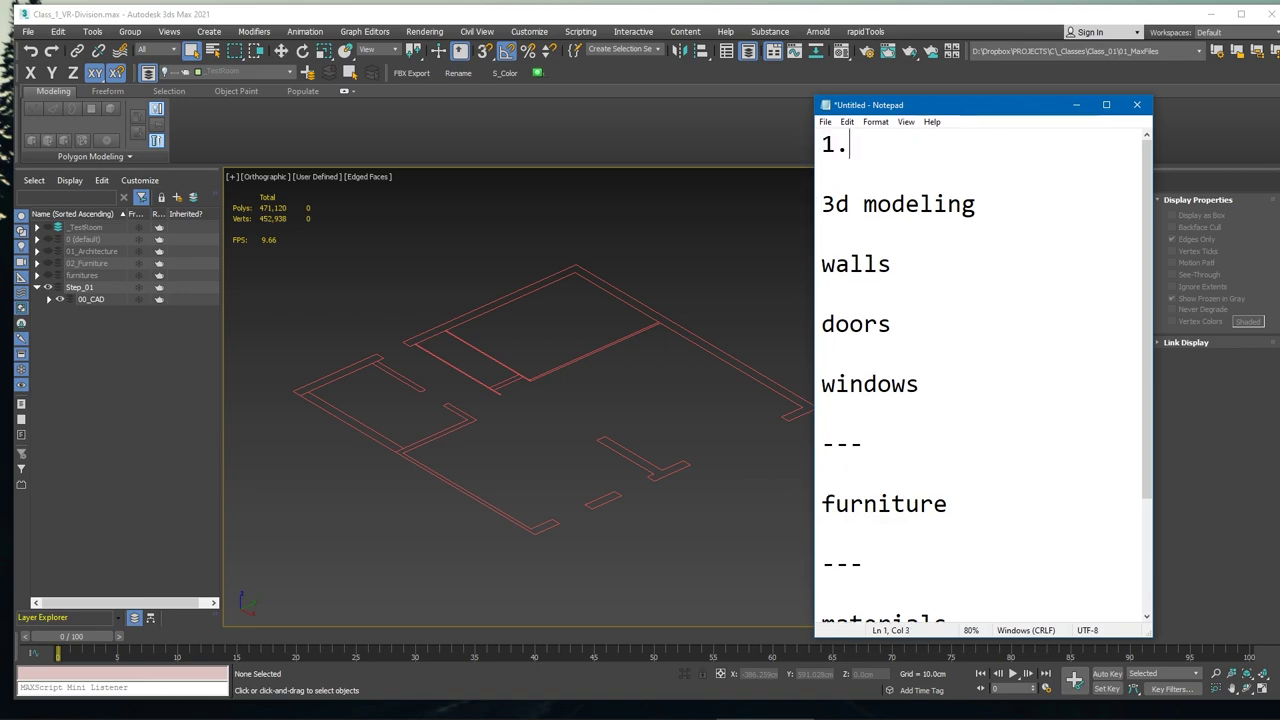
ctrl+scroll(909, 200, down, 2)
ctrl+scroll(968, 529, down, 2)
drag(968, 529, 820, 136)
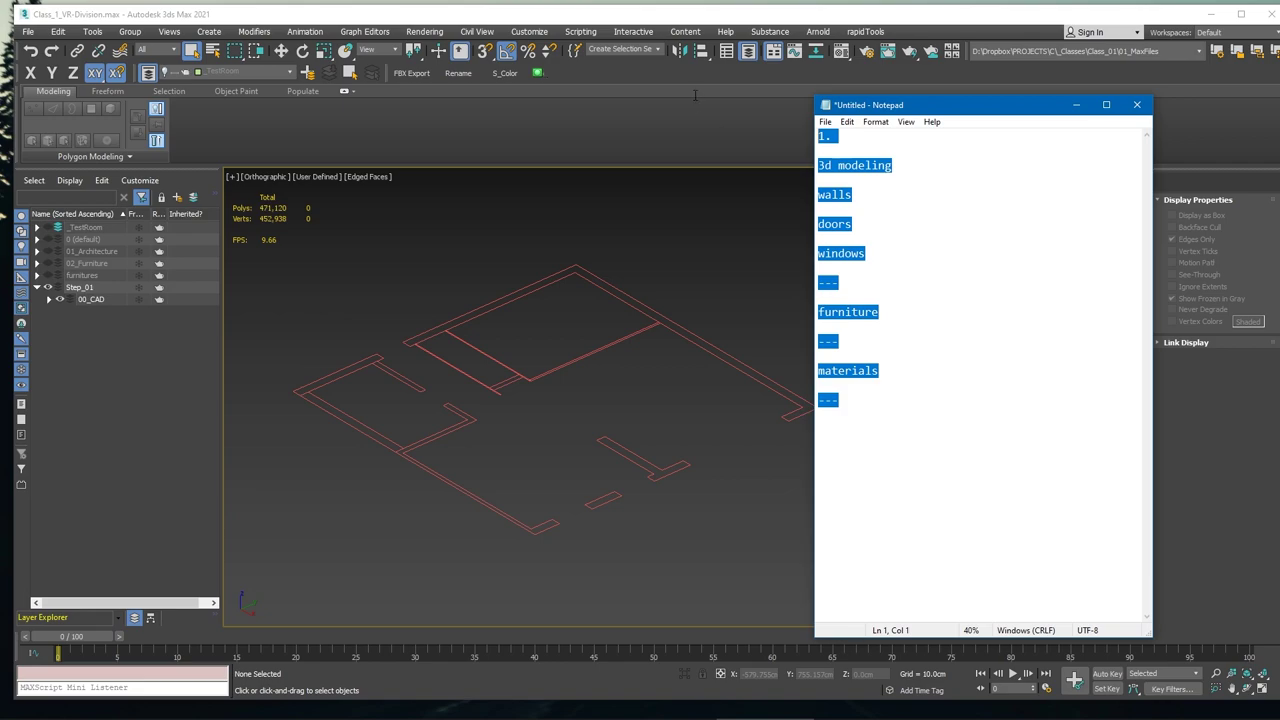
click(819, 385)
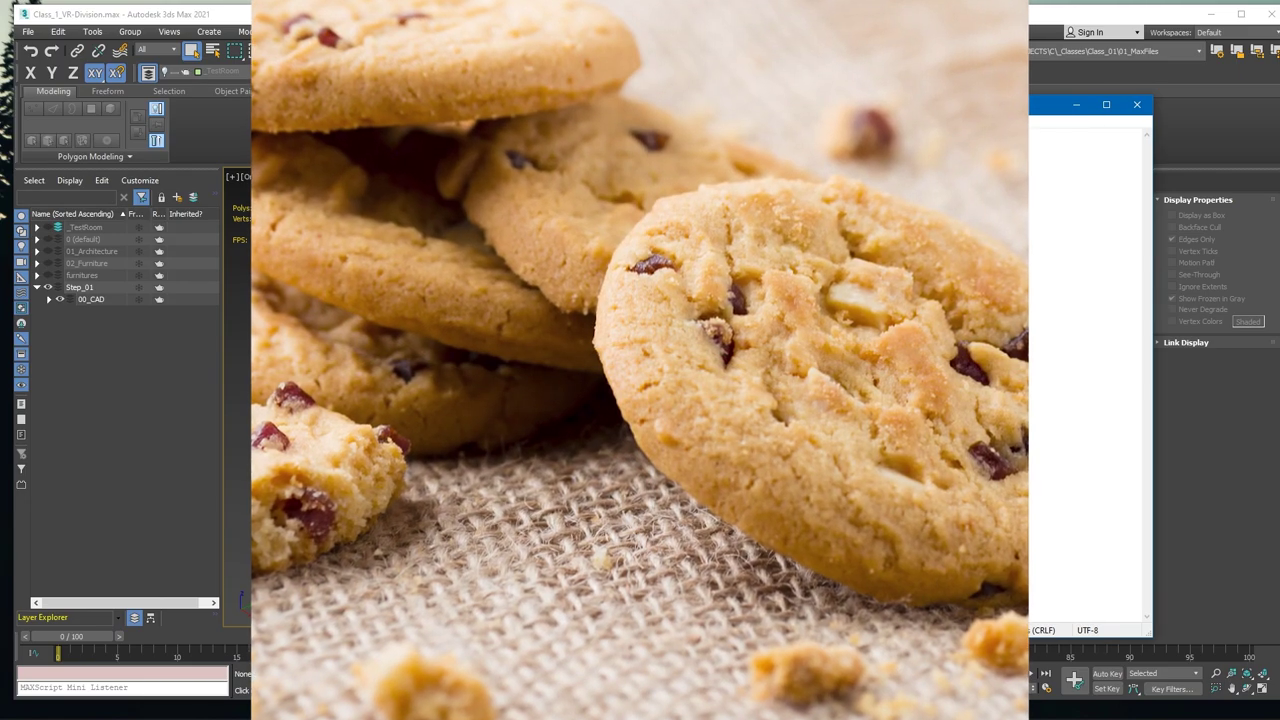
Retitle the notes' first line to 'How to make a cookie (project)'
click(890, 474)
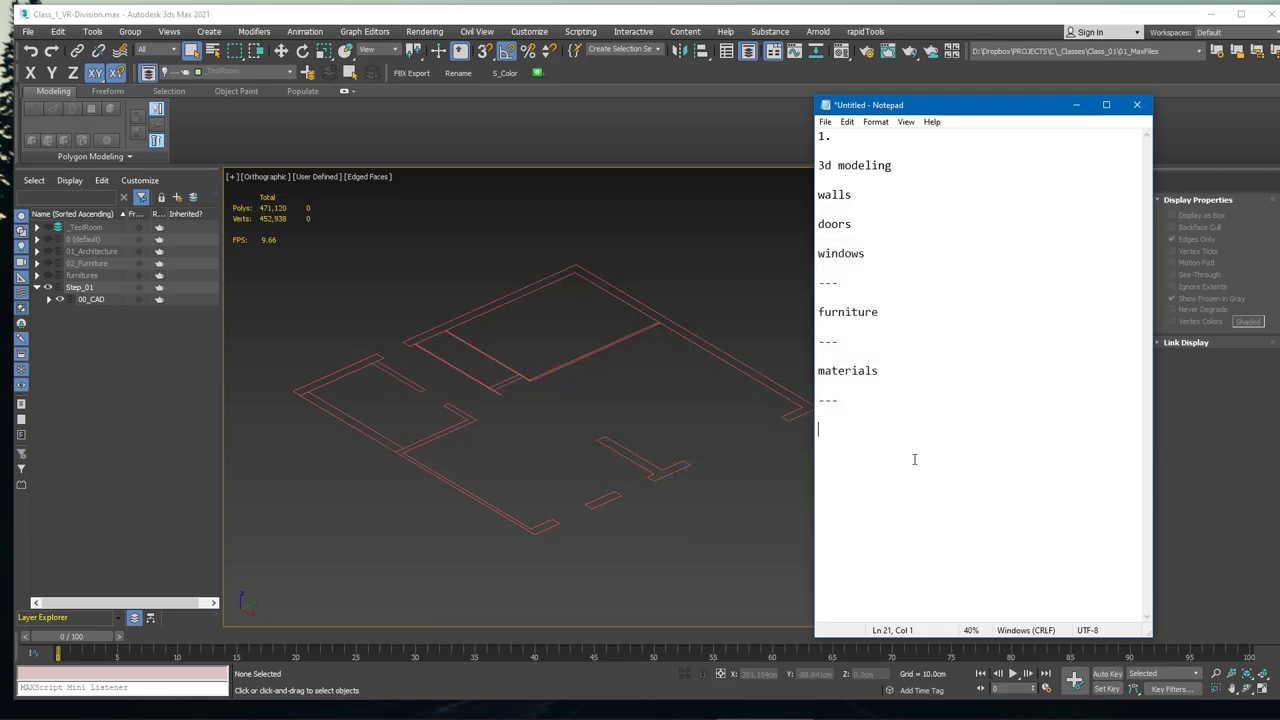
key(ctrl+a)
key(Up)
key(Up)
key(Up)
click(857, 139)
key(BackSpace)
key(BackSpace)
key(BackSpace)
text(What should)
key(shift+Home)
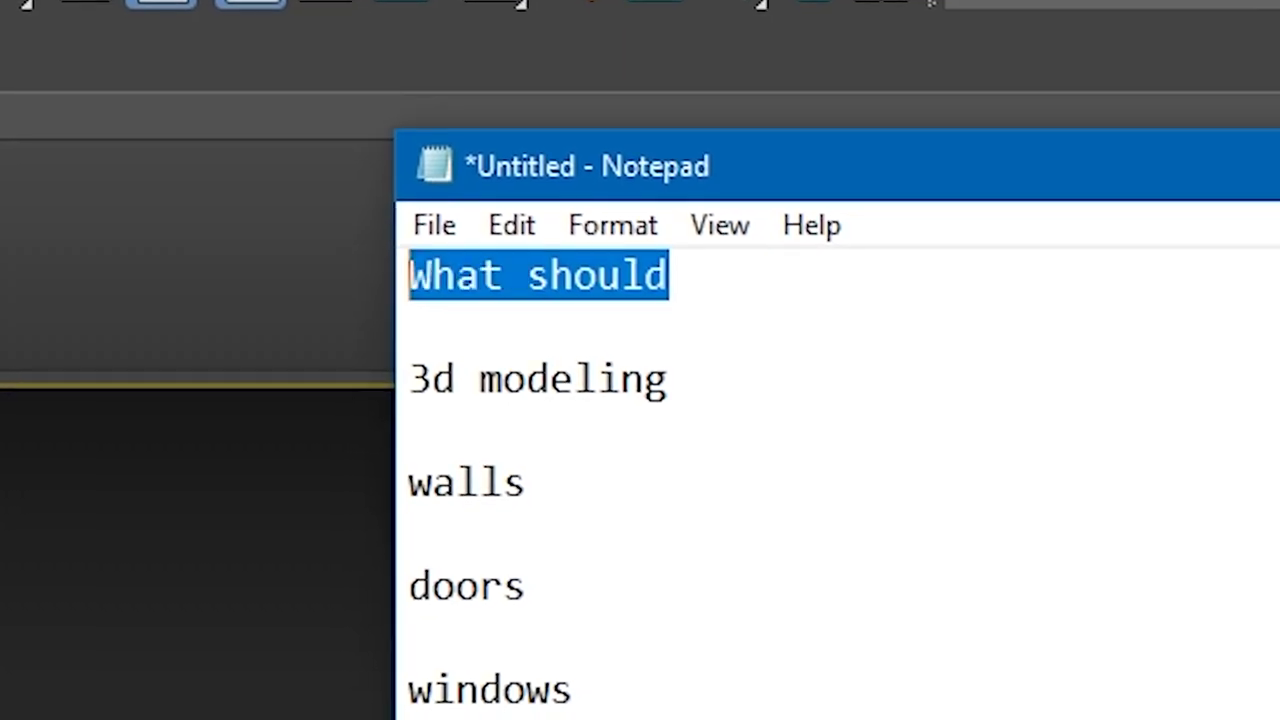
text(How to make a cookie (proje)
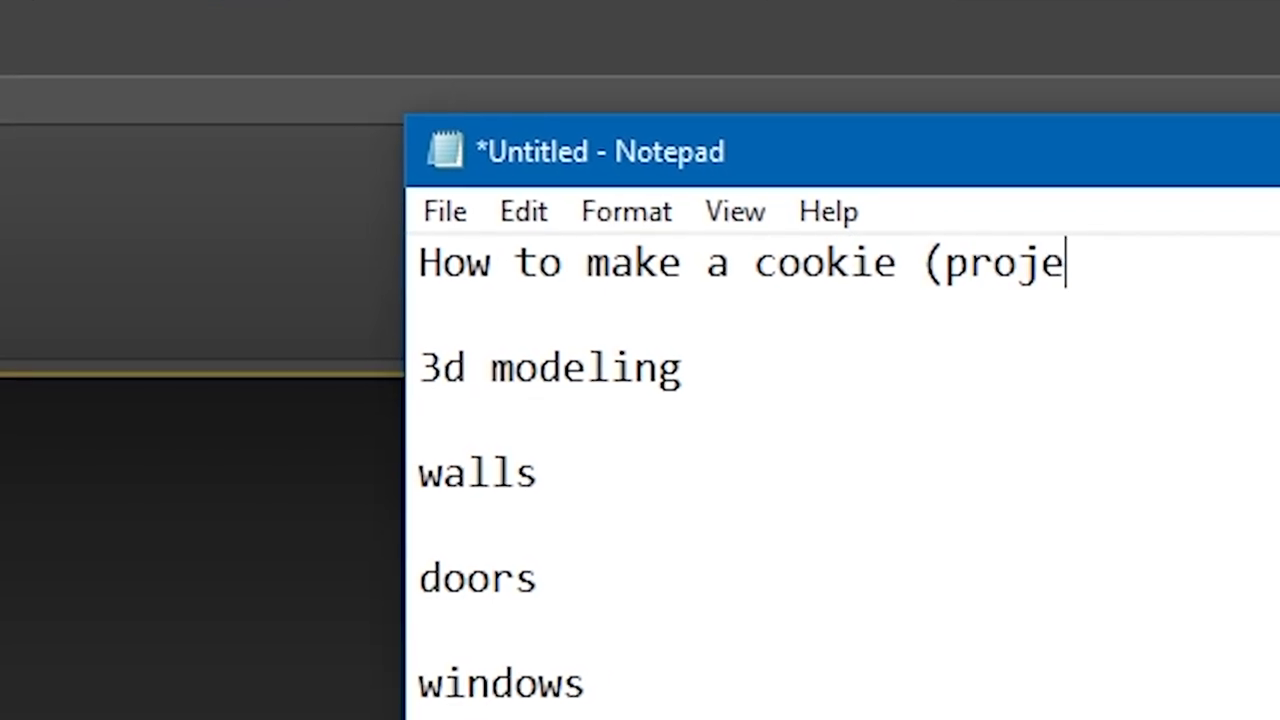
text(ct))
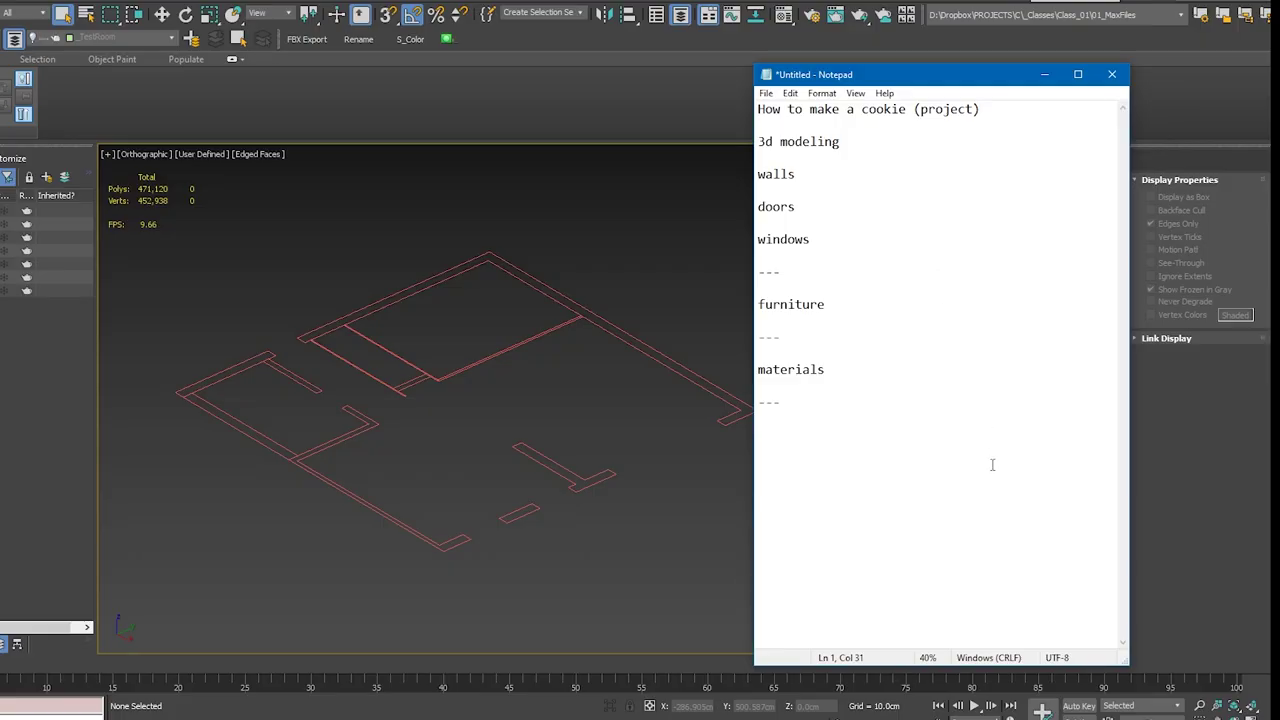
Scroll through the notes and highlight the modeling and furniture lists
key(ctrl+a)
click(758, 109)
mouse_move(758, 141)
mouse_down()
mouse_move(758, 157)
mouse_move(795, 174)
mouse_move(796, 207)
mouse_up()
key(alt+Tab)
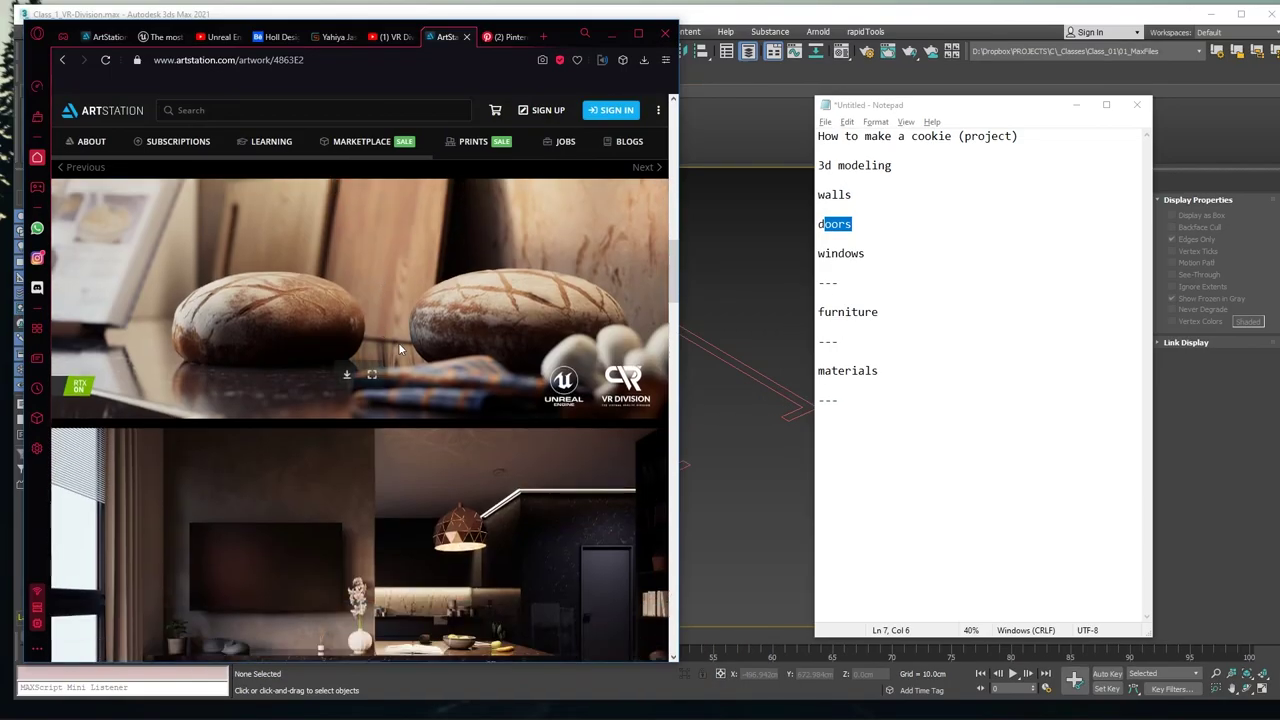
scroll(398, 342, down, 5)
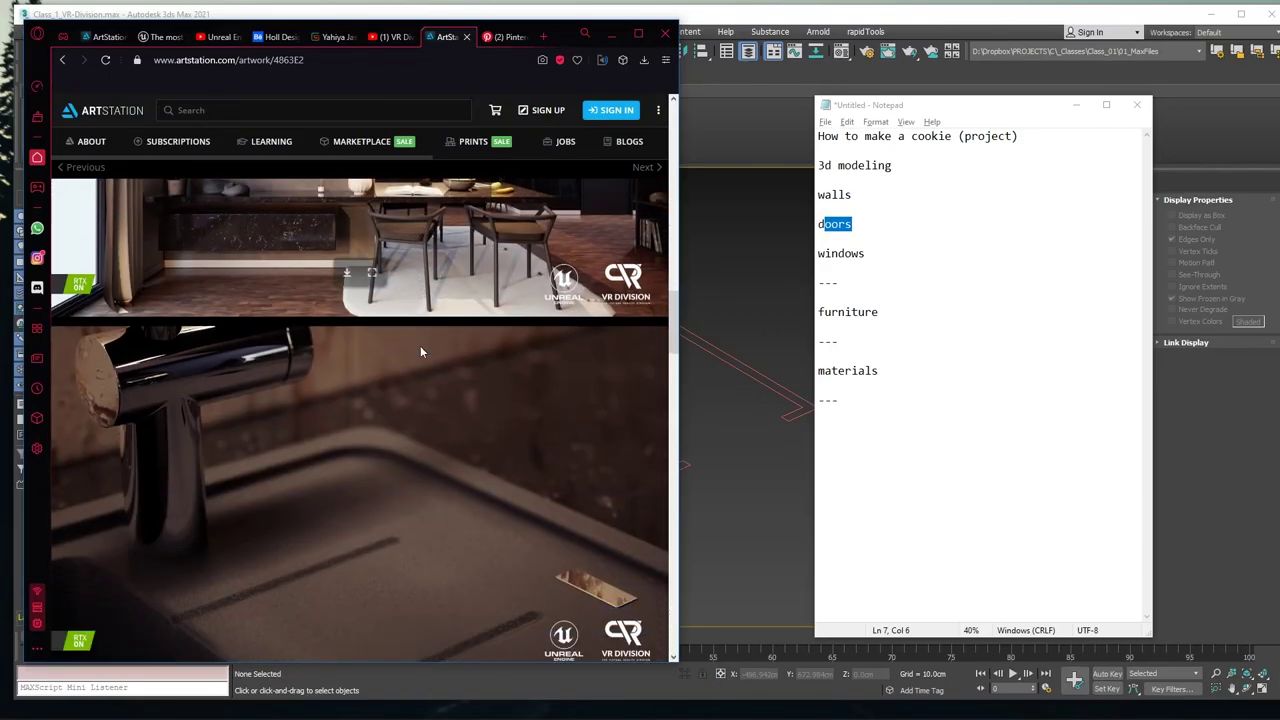
scroll(420, 345, down, 5)
scroll(426, 351, down, 5)
scroll(433, 342, down, 5)
drag(818, 165, 863, 543)
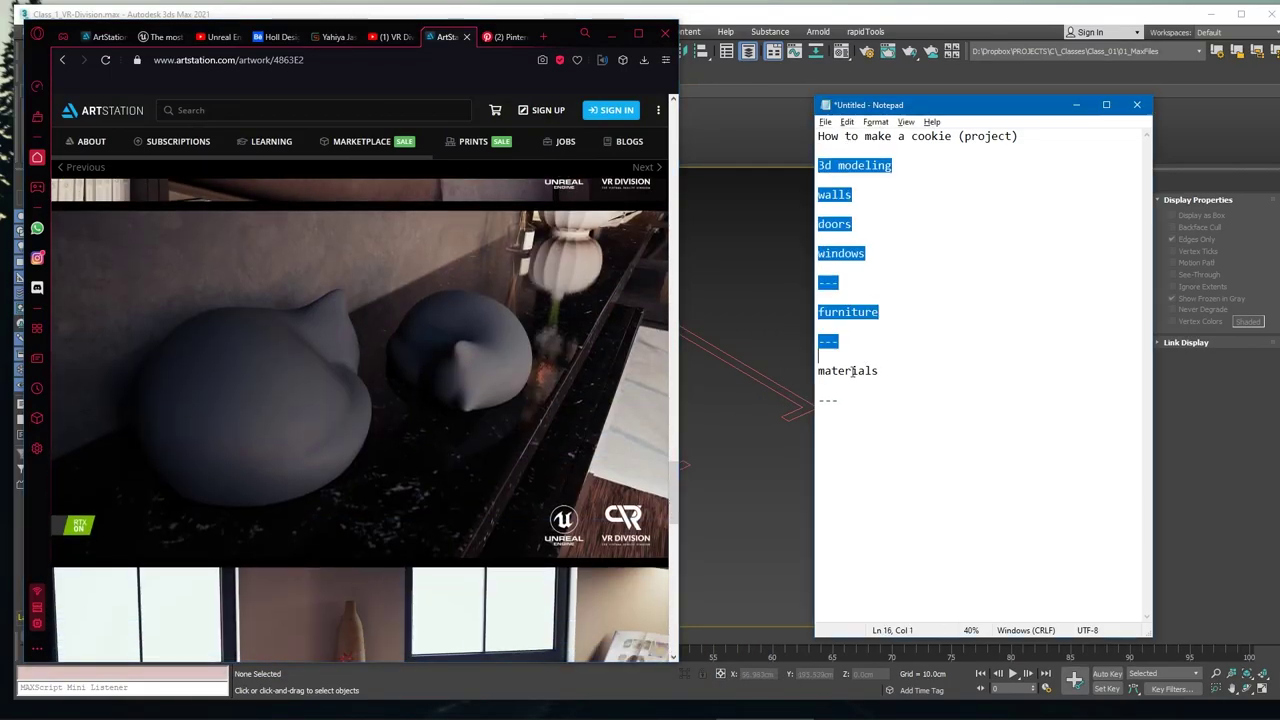
click(868, 551)
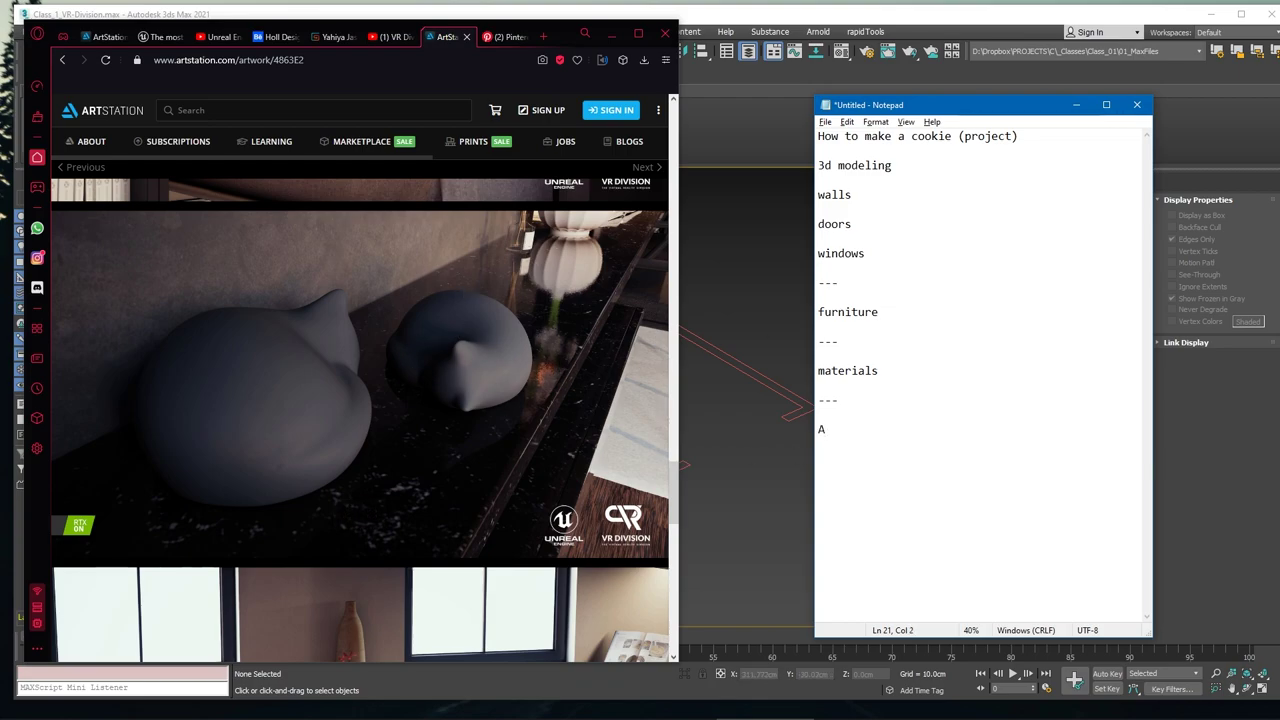
Add Big, Mid and Small as new lines under furniture
click(905, 317)
key(Return)
key(Return)
text(Big)
key(Return)
text(Mid)
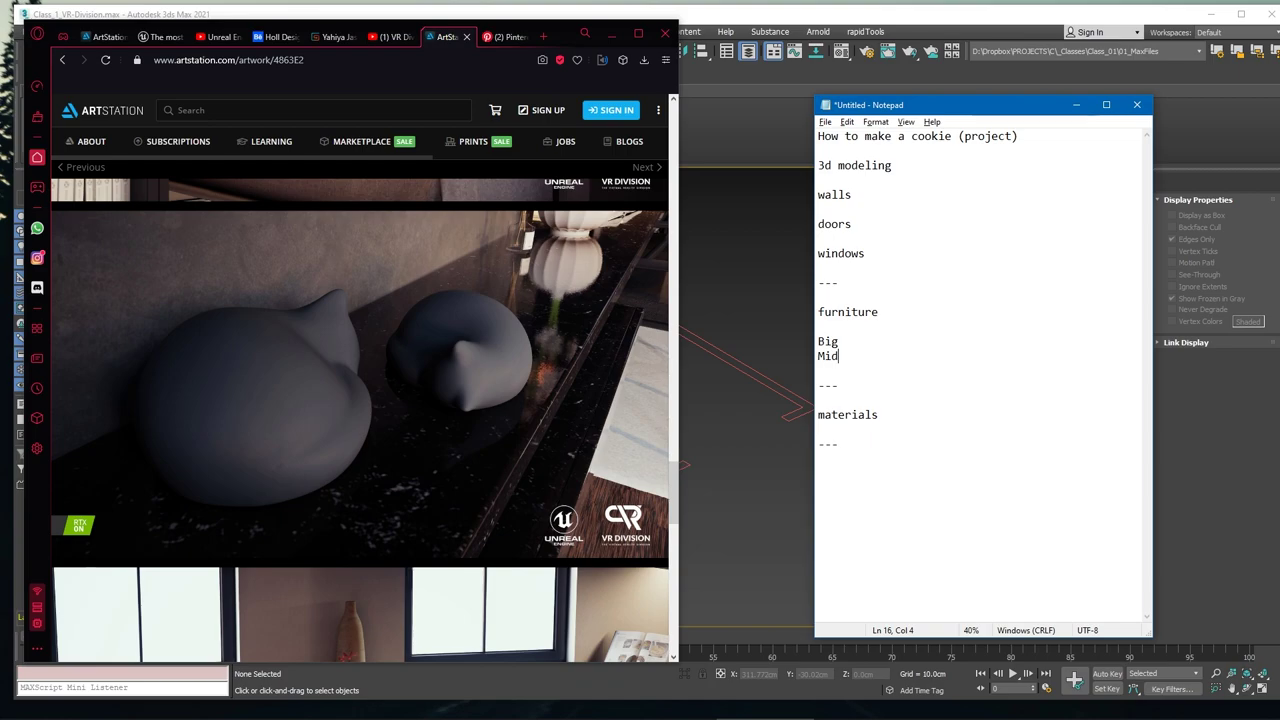
key(Return)
text(Small)
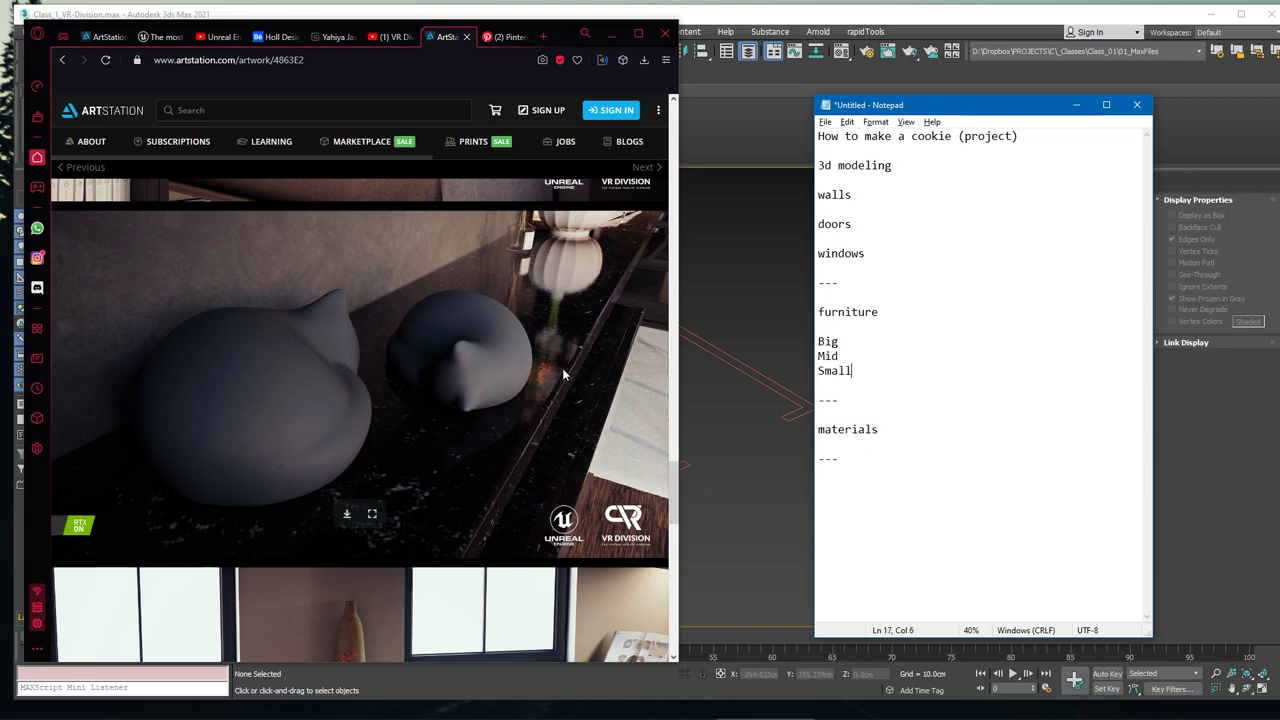
Scroll down the notes and highlight the Mid furniture entry
scroll(549, 371, down, 2)
scroll(549, 371, down, 1)
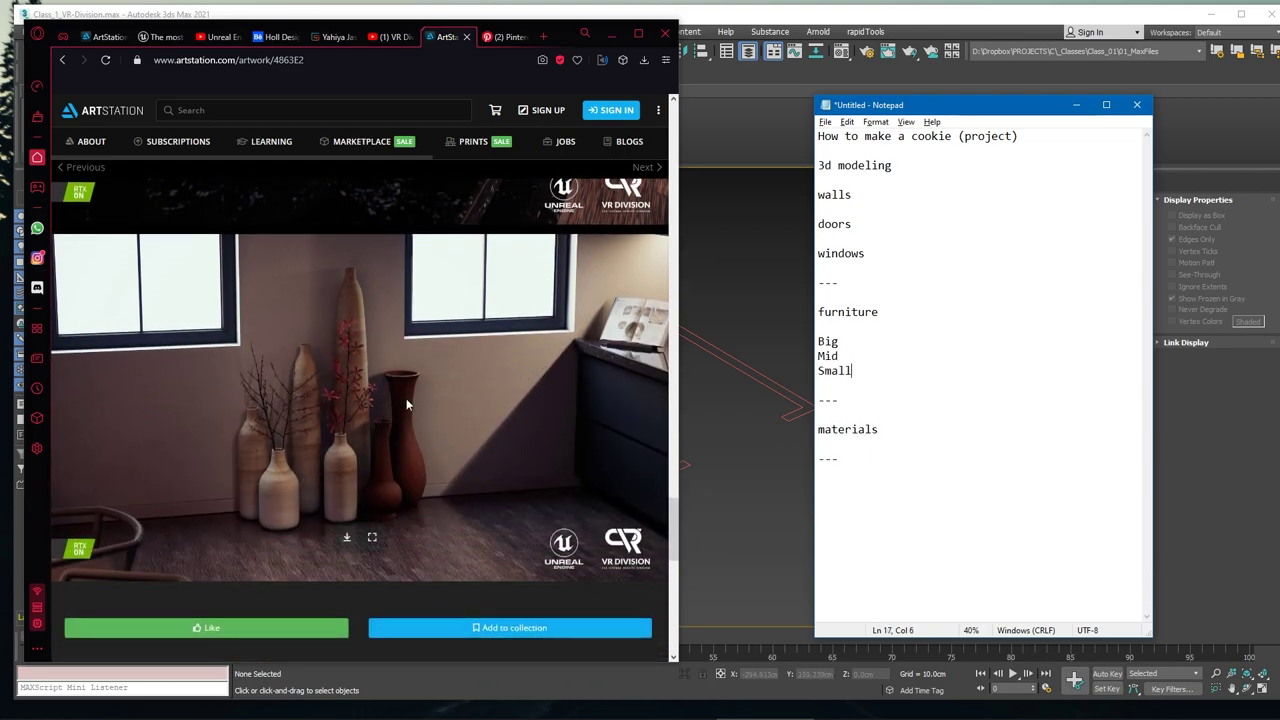
scroll(383, 440, down, 5)
scroll(485, 427, up, 4)
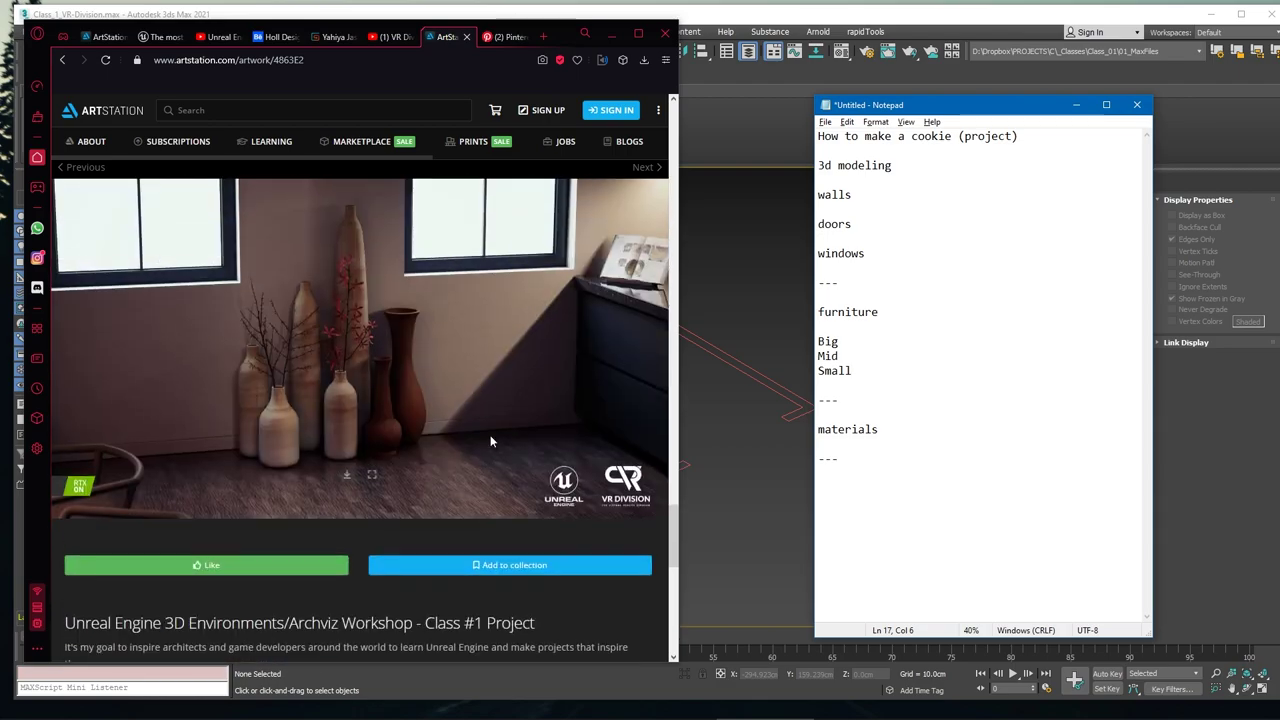
scroll(490, 441, down, 5)
scroll(515, 450, down, 3)
scroll(520, 460, down, 2)
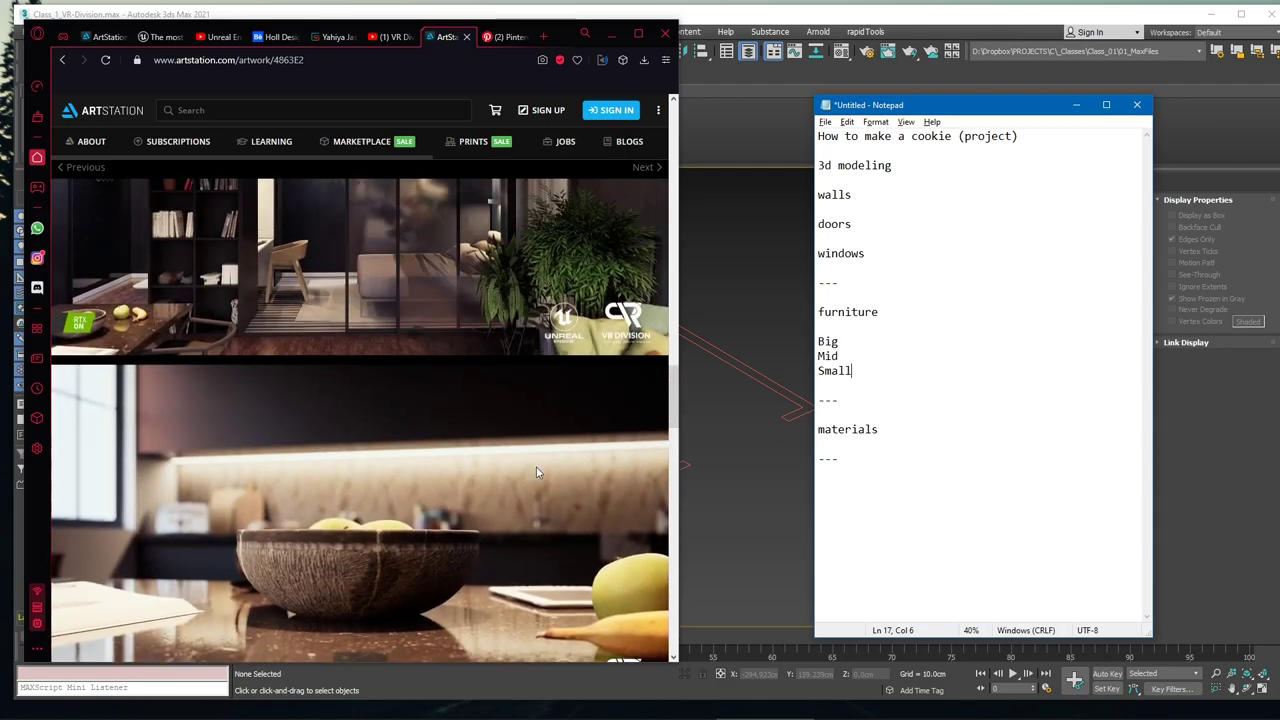
drag(858, 342, 818, 342)
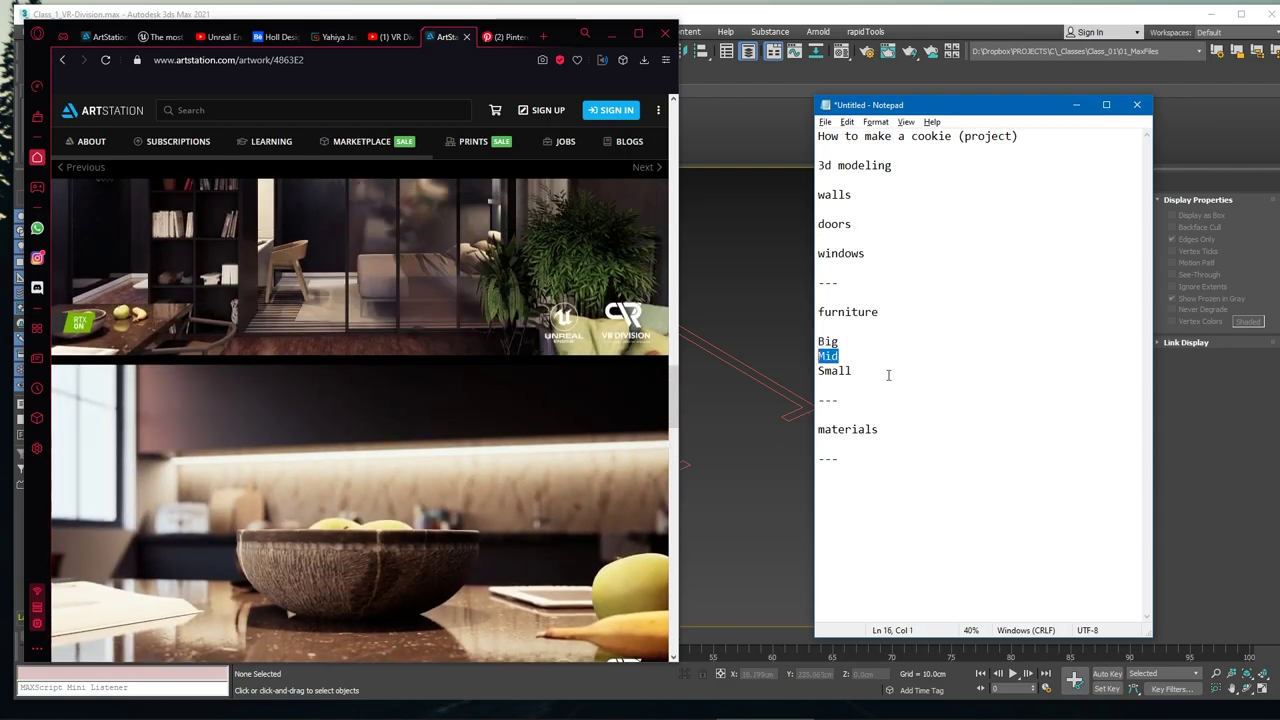
click(935, 530)
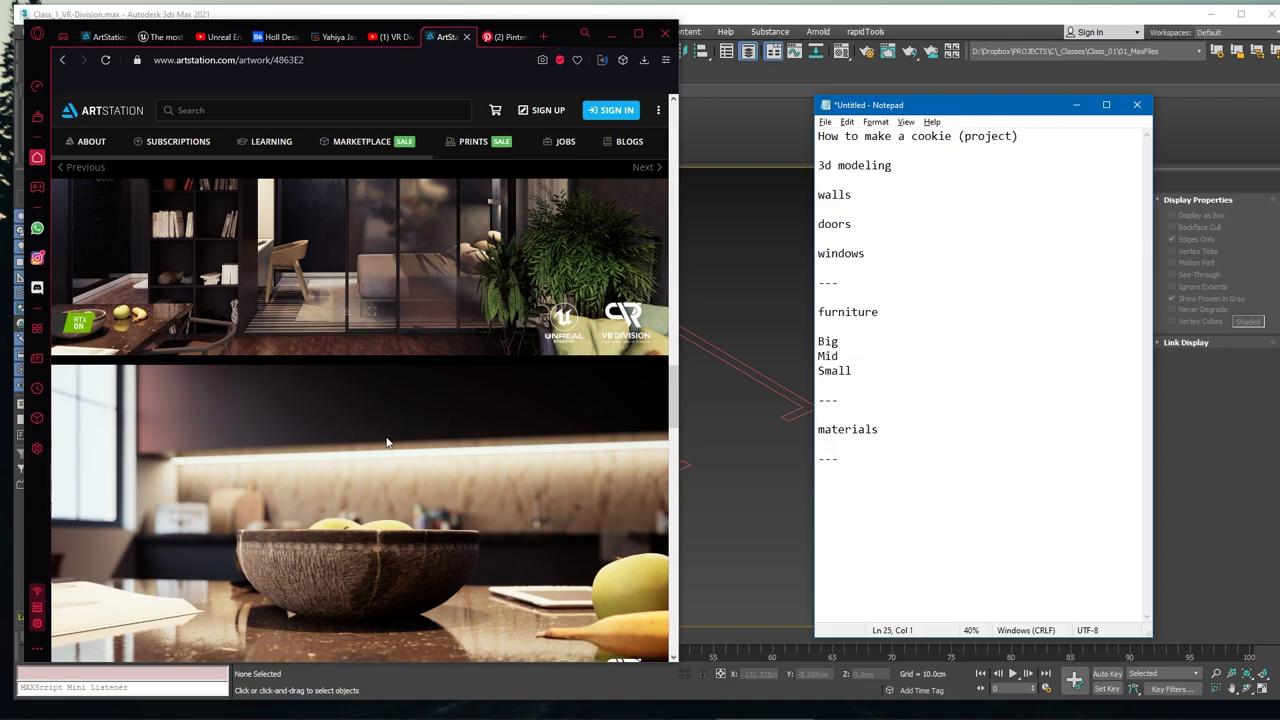
Review the rest of the notes, then return to 3ds Max and orbit the floor plan
scroll(387, 442, down, 5)
scroll(300, 416, down, 5)
scroll(311, 442, down, 5)
scroll(377, 247, down, 5)
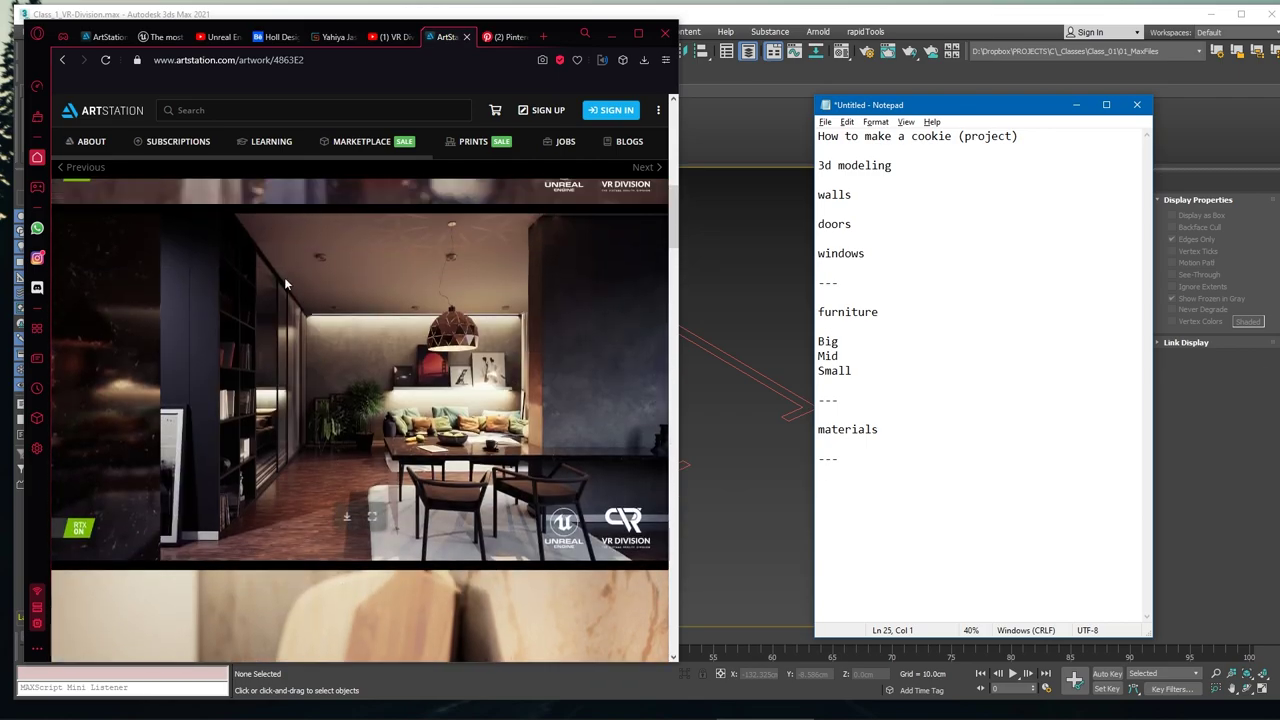
scroll(284, 277, up, 1)
drag(1020, 272, 914, 549)
click(906, 556)
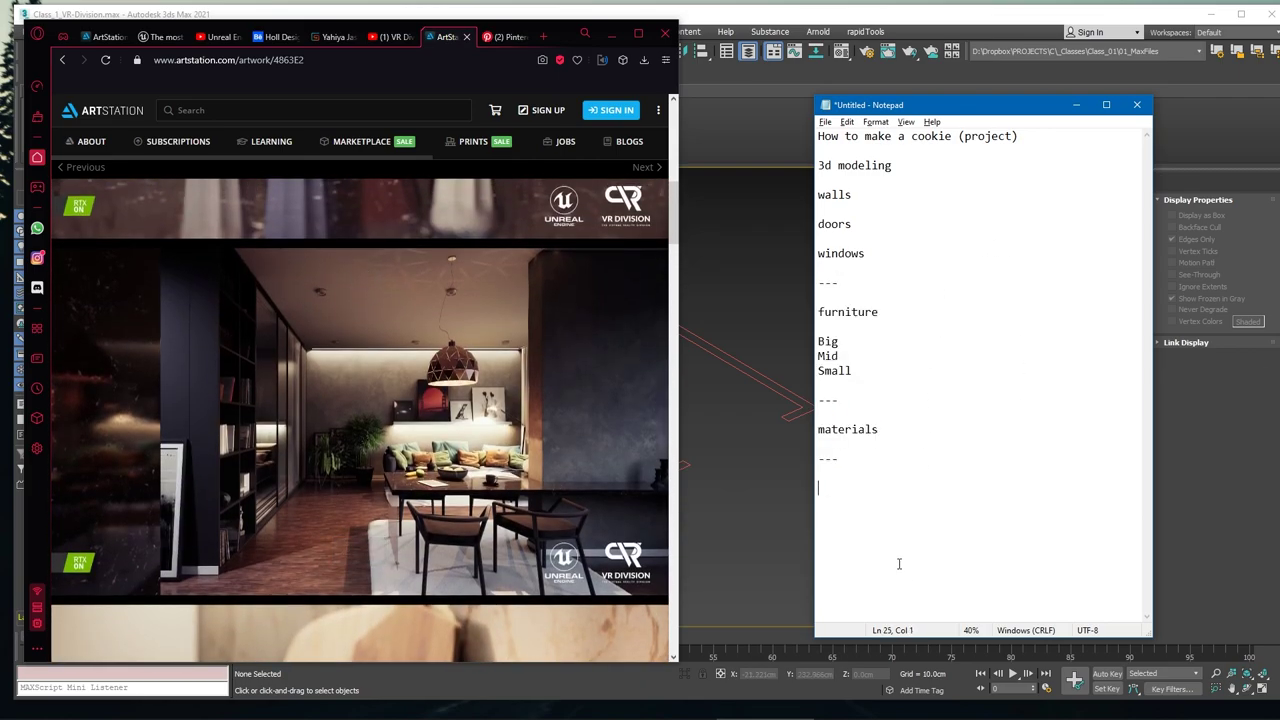
click(752, 370)
alt+middle_drag(752, 370, 585, 383)
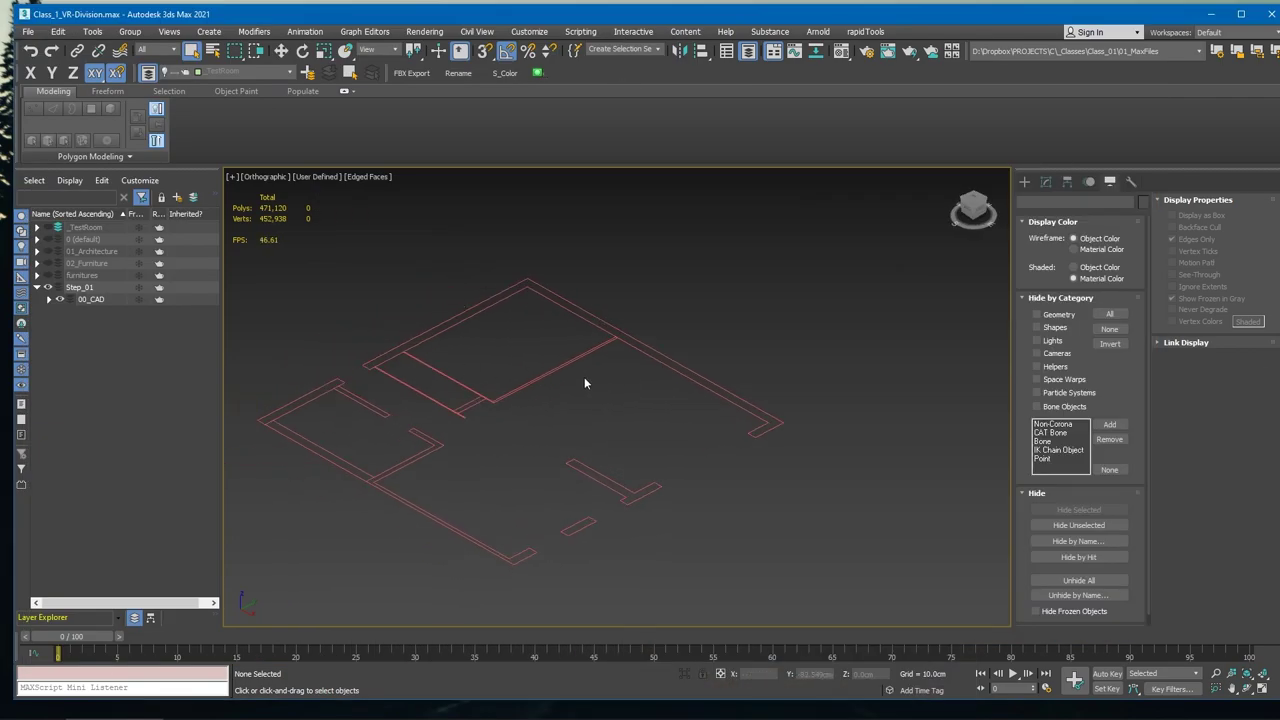
In the project notes, select the word 'walls' and then clear the selection
key(alt+Tab)
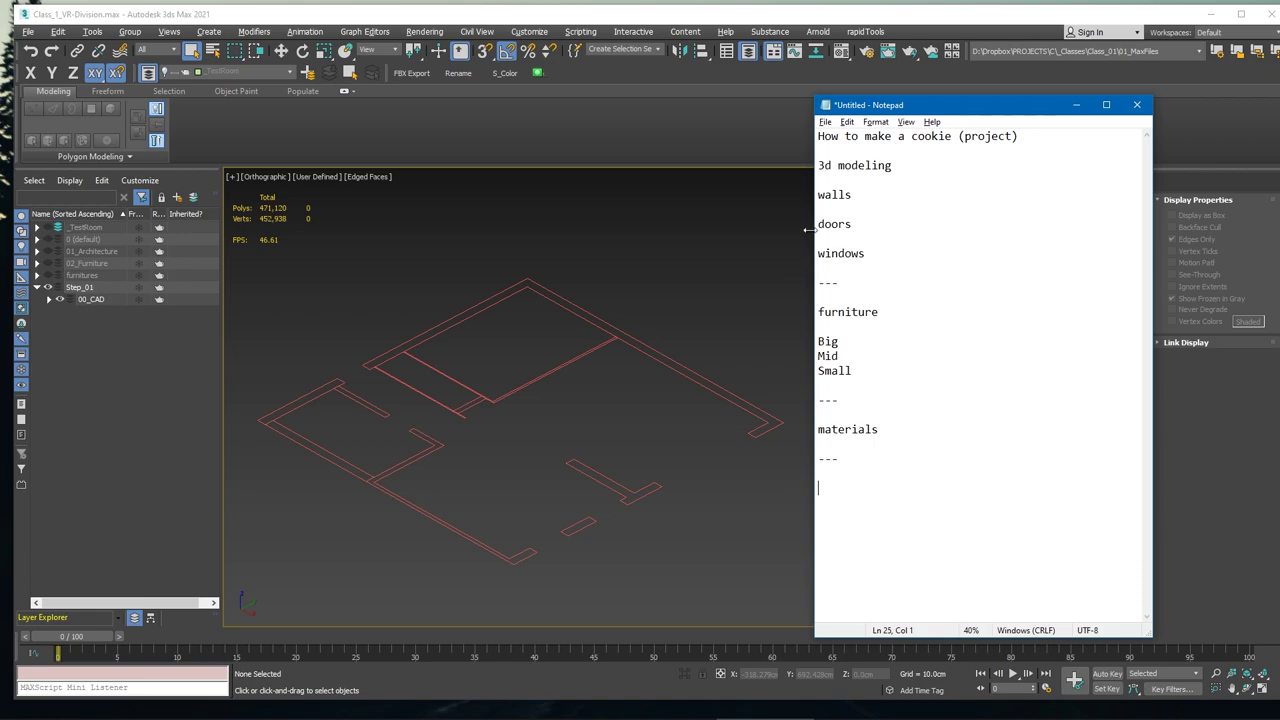
click(893, 211)
key(Up)
key(Up)
key(shift+Left)
key(shift+Left)
key(shift+Left)
key(shift+Left)
key(Right)
Back in 3ds Max, collapse the Step_01 layer and dismiss the layer options menu
click(54, 343)
click(37, 287)
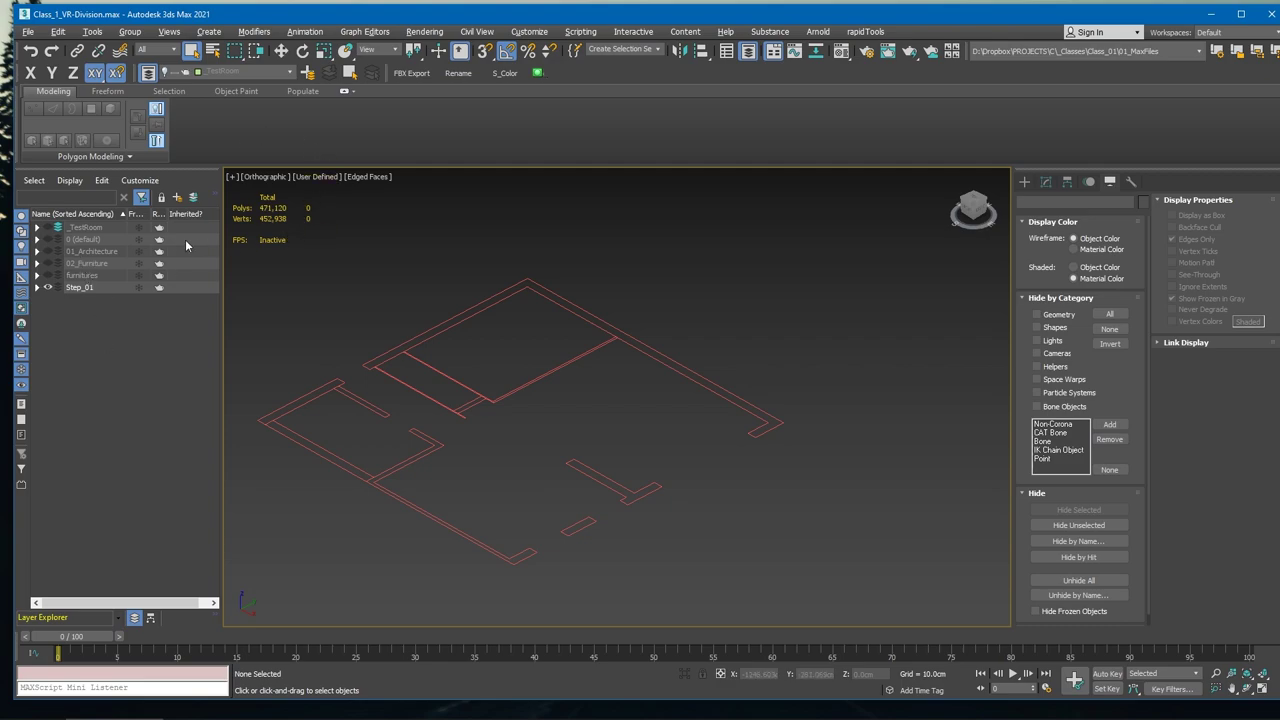
right_click(139, 355)
click(141, 500)
right_click(168, 378)
Open and close the toolbar list, scene-layer dropdown and layer quad menu without changes
right_click(604, 78)
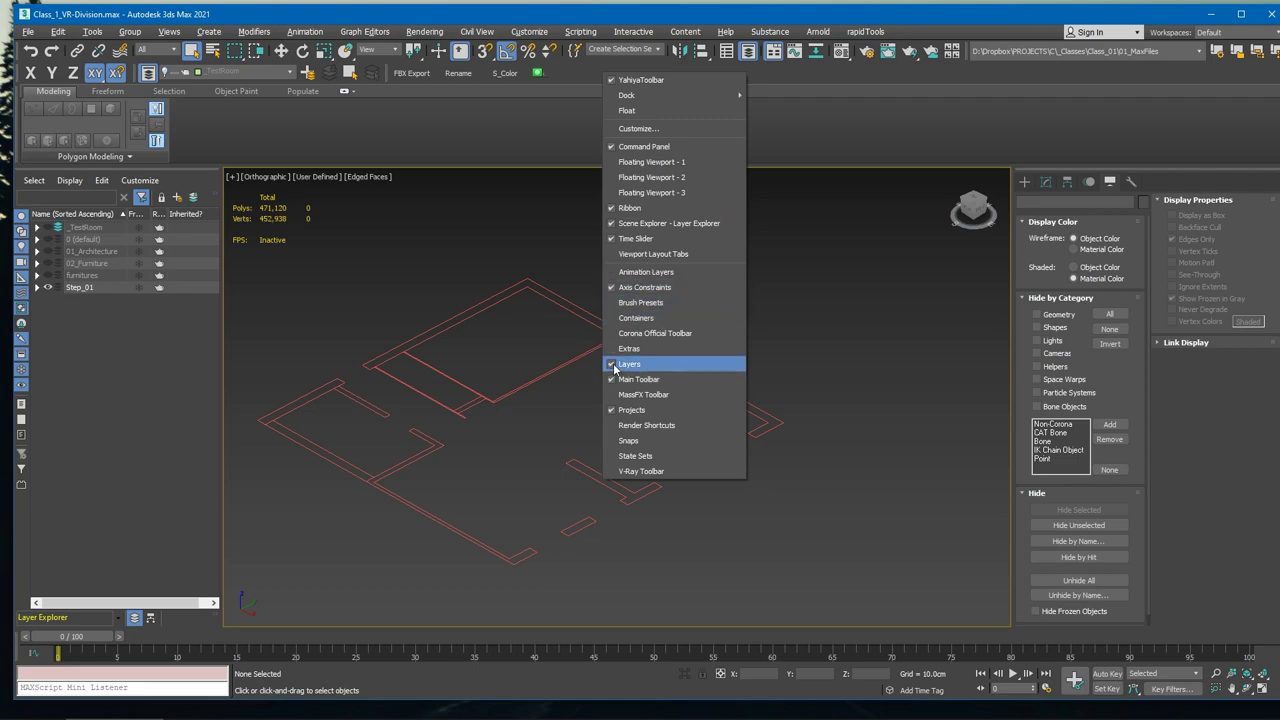
click(148, 76)
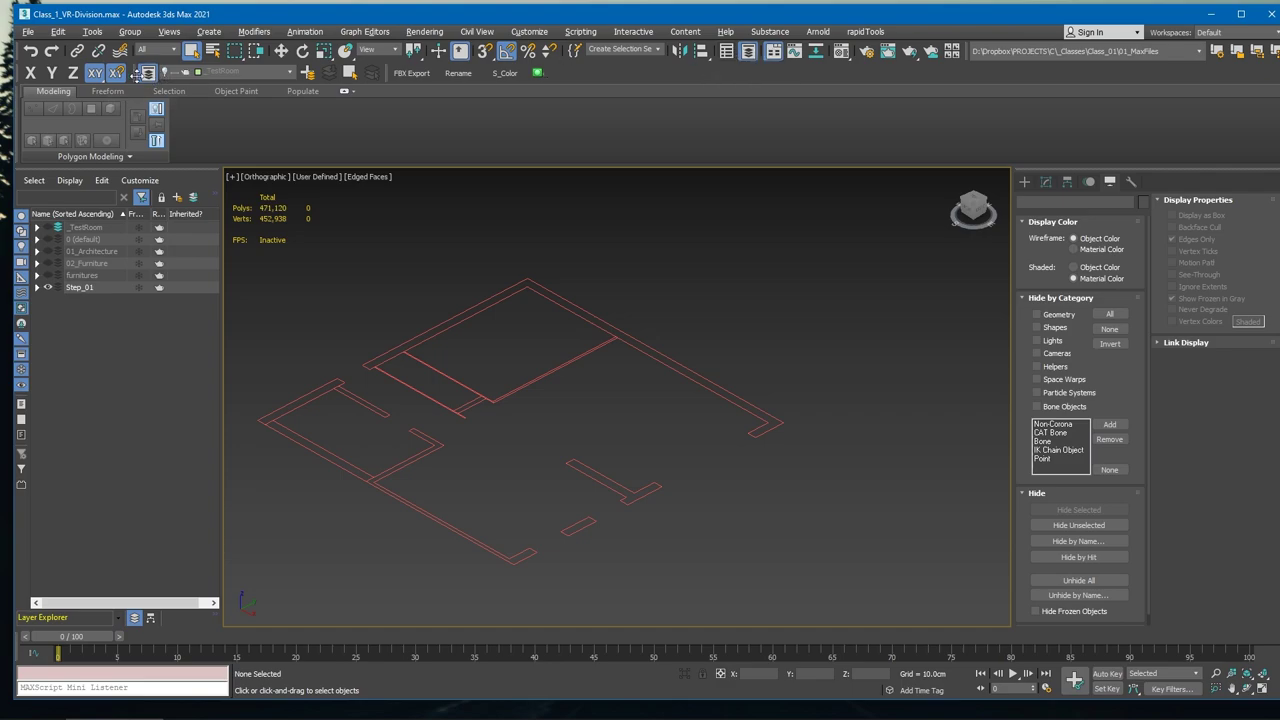
click(235, 77)
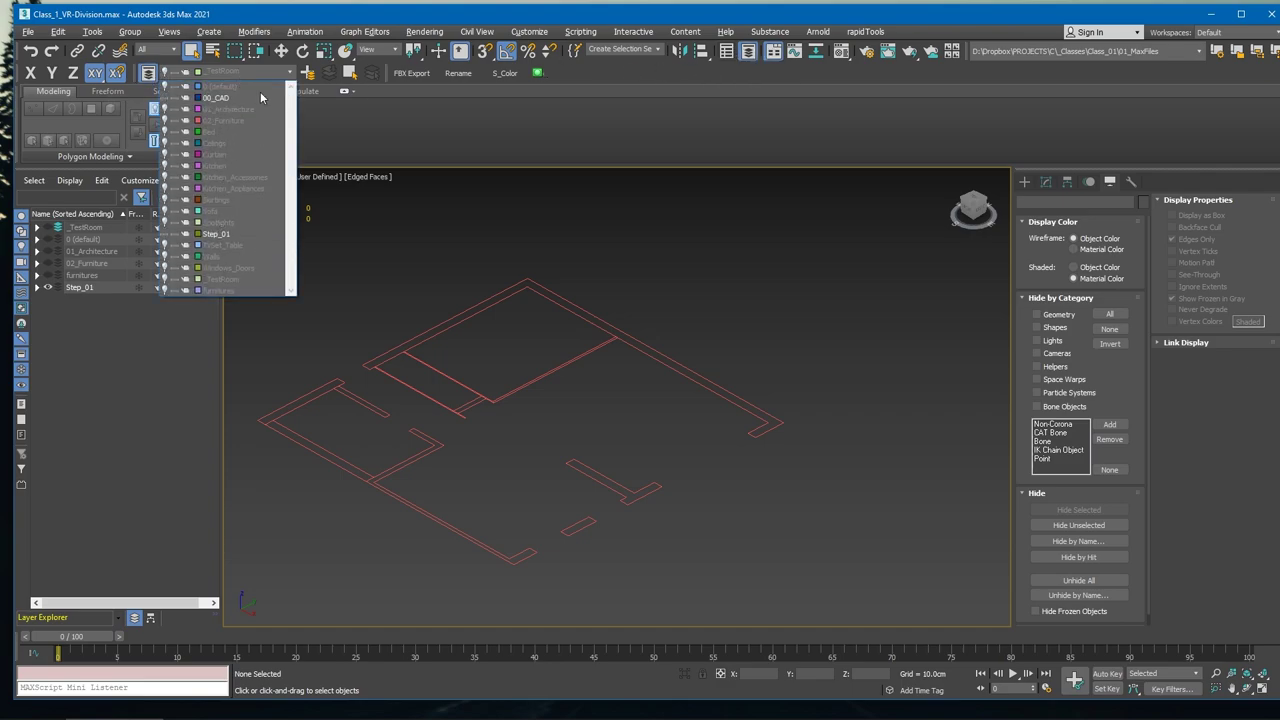
click(265, 76)
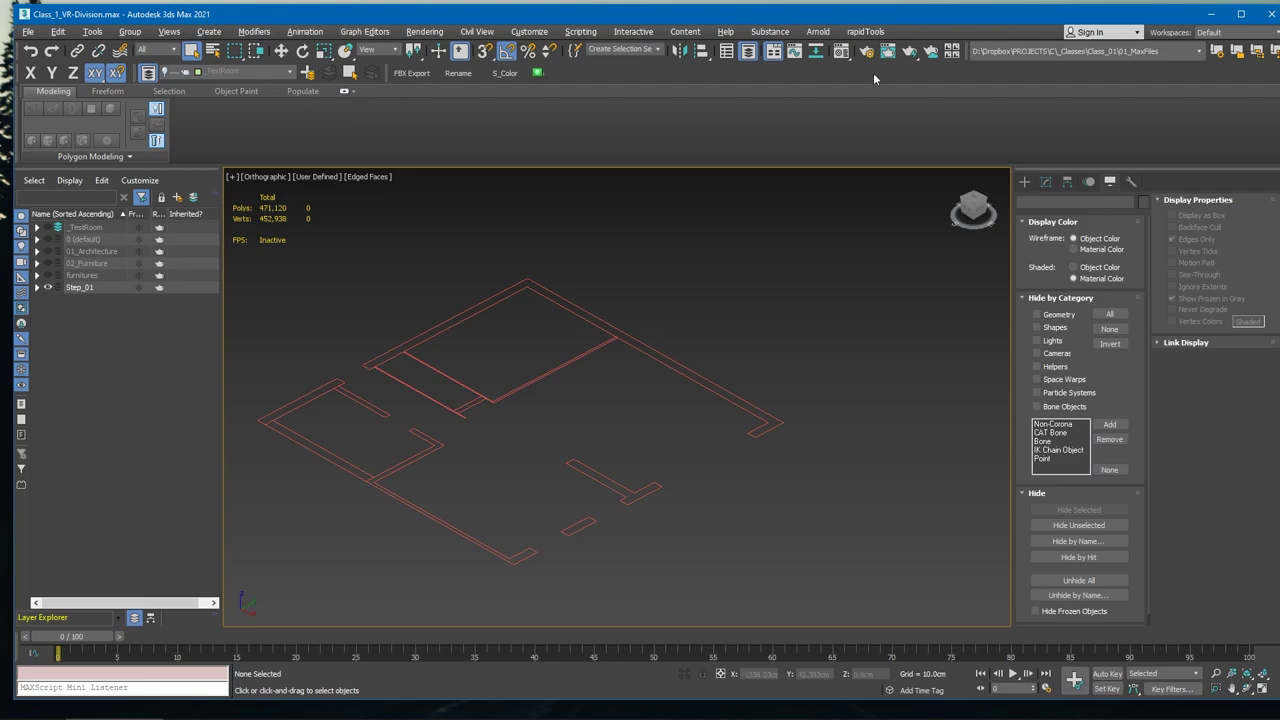
right_click(116, 337)
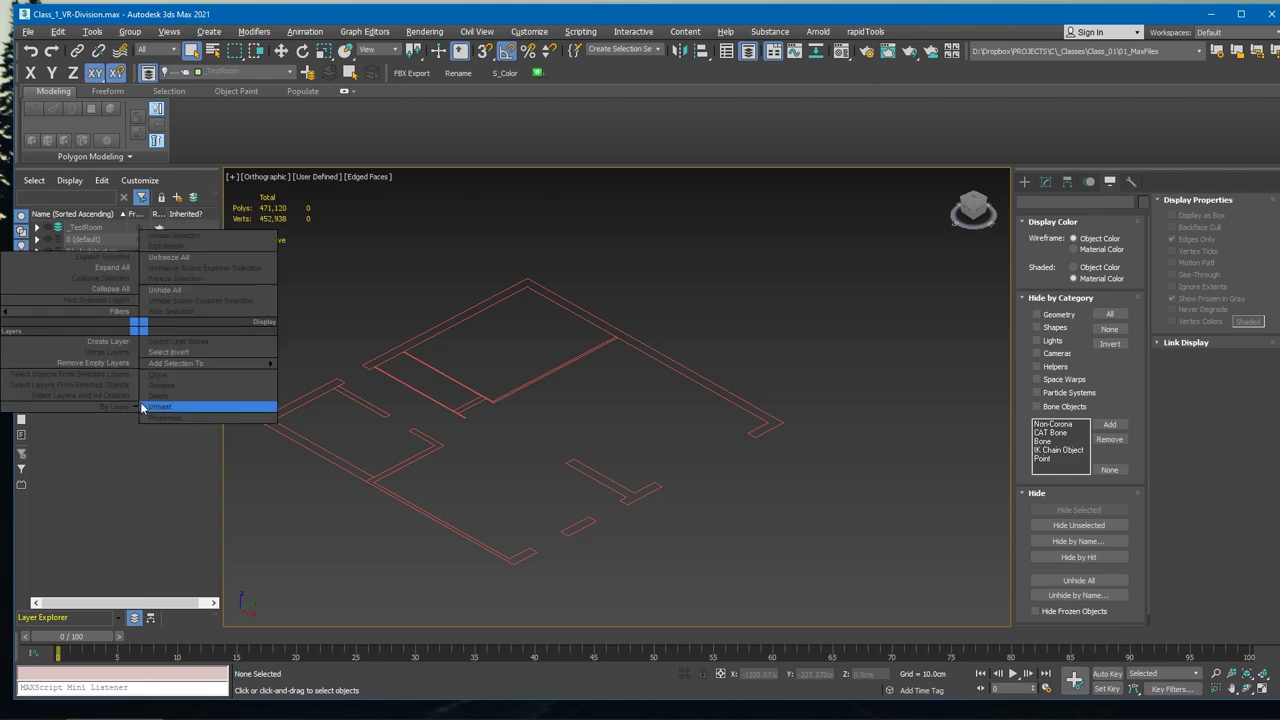
click(87, 437)
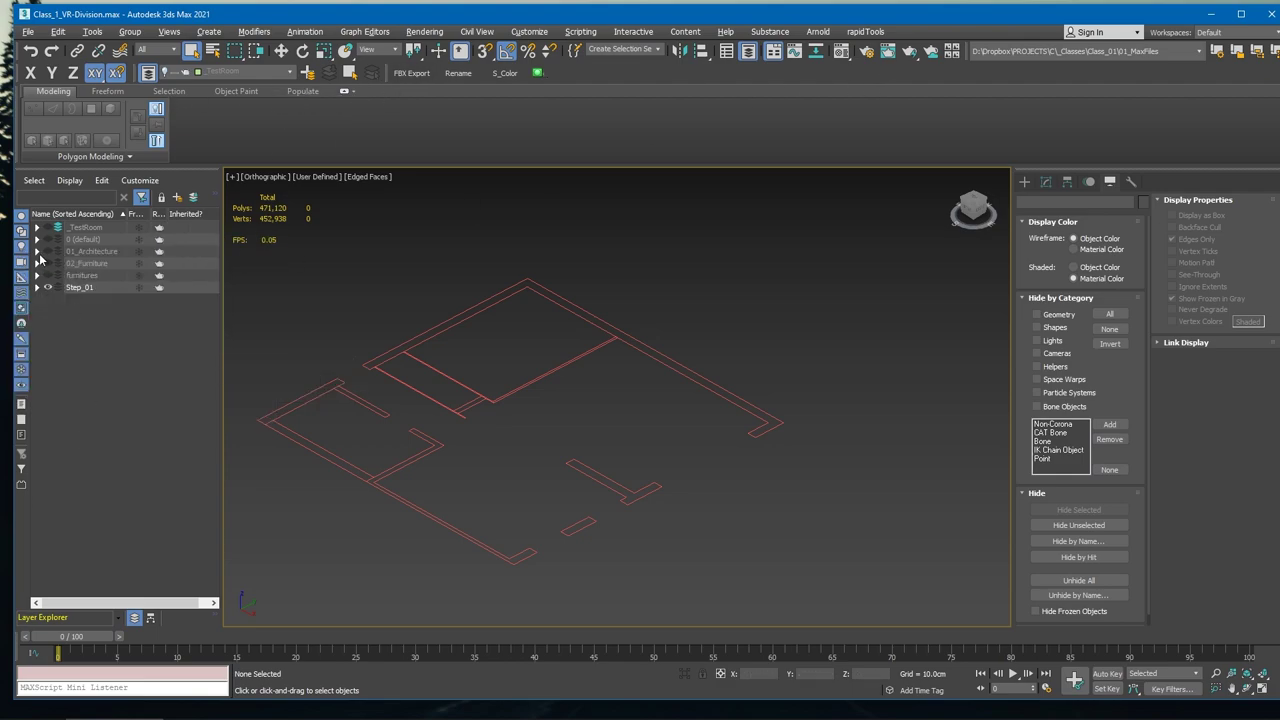
Expand the 01_Architecture layer and make its geometry visible
click(37, 252)
click(82, 252)
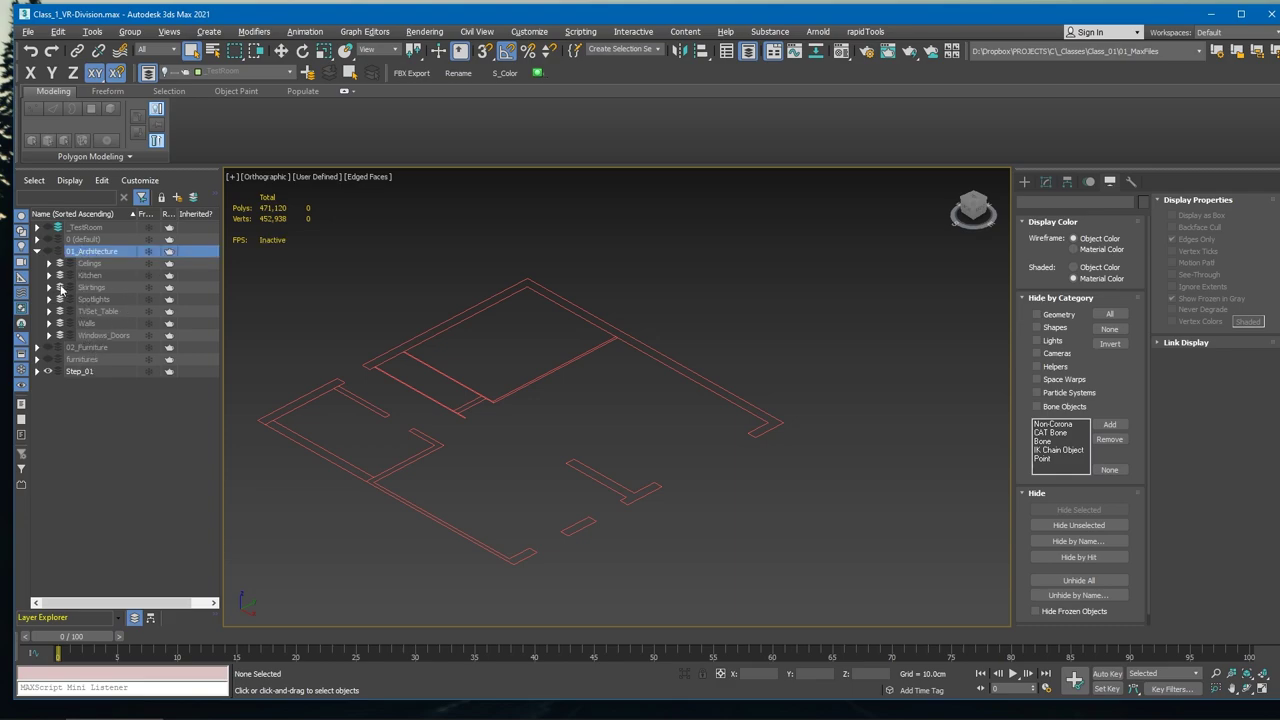
click(38, 252)
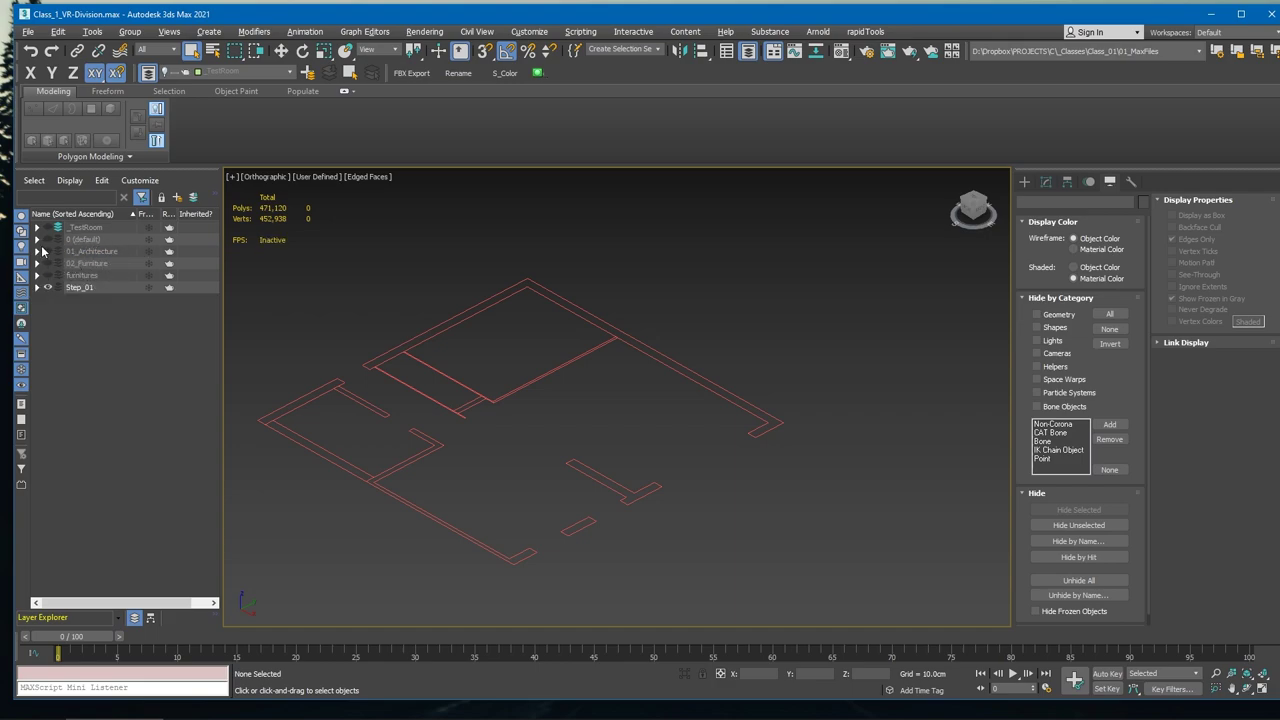
click(37, 252)
click(47, 252)
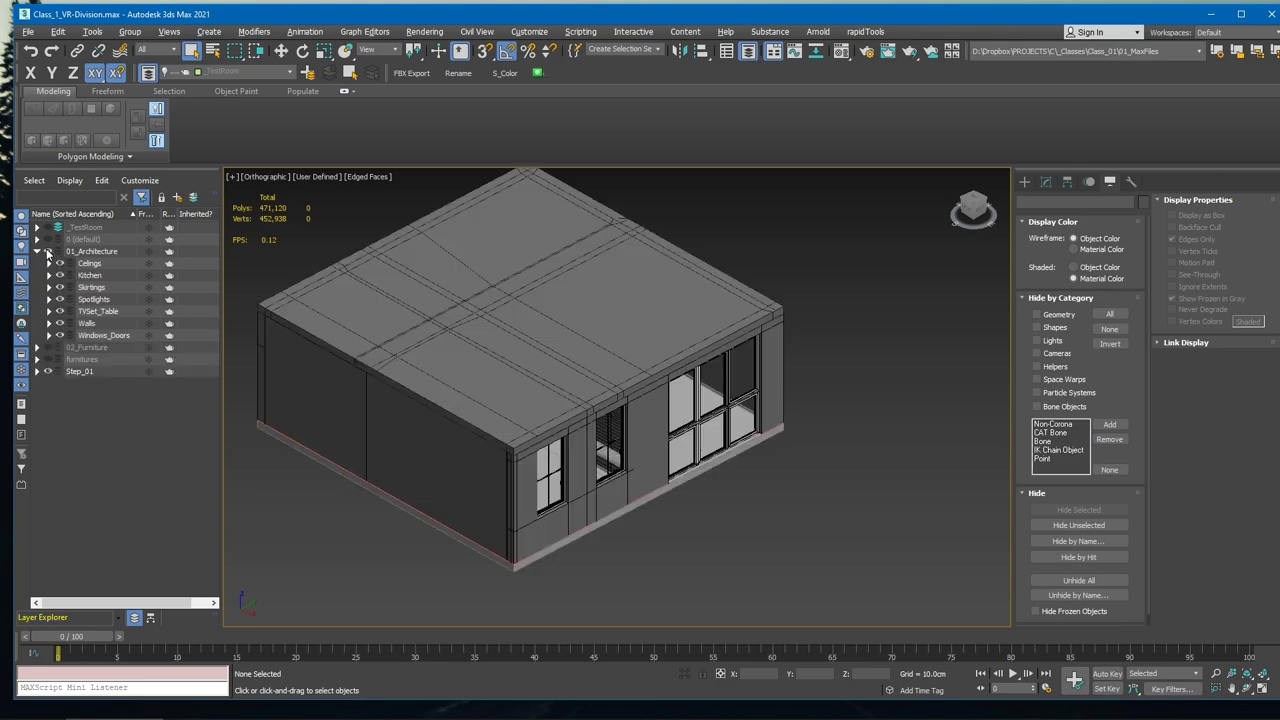
Hide the Ceilings, Kitchen, Skirtings, Spotlights, TVSet_Table and Windows_Doors sublayers
click(60, 263)
click(60, 275)
click(60, 287)
click(60, 299)
click(60, 311)
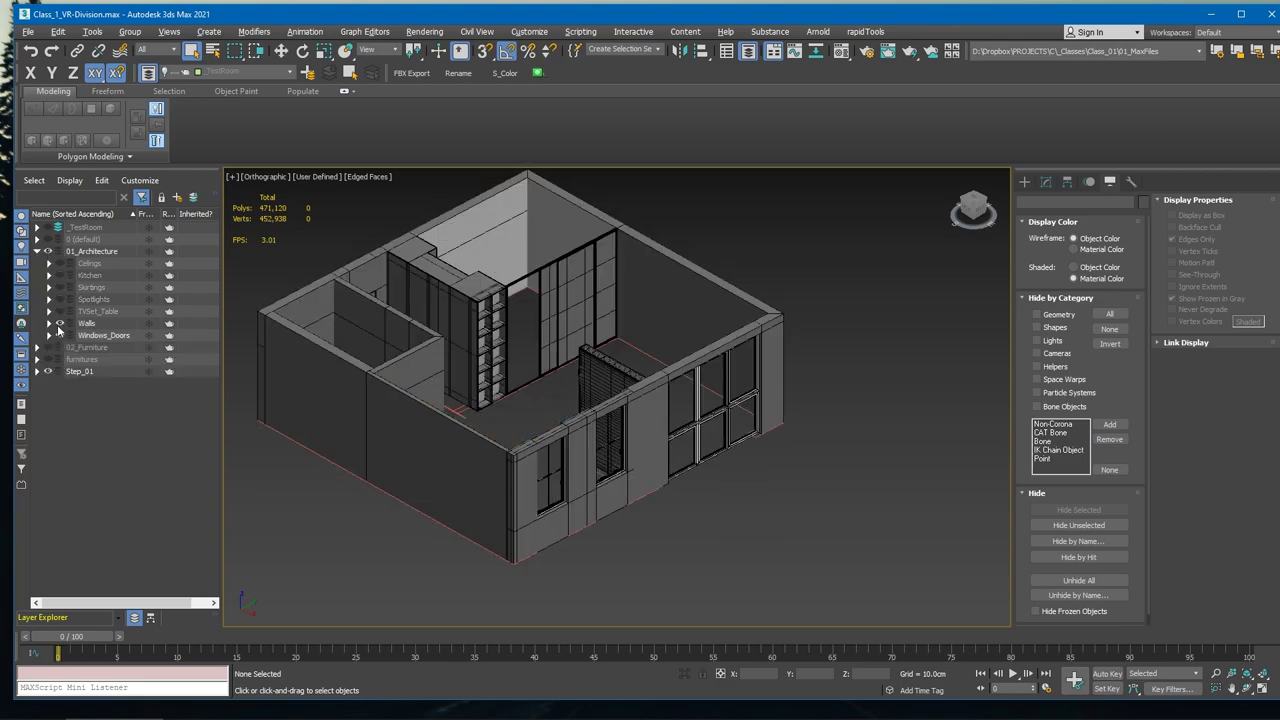
click(60, 335)
Inspect a front wall, show the Walls layer again and orbit around the rooms
alt+middle_drag(520, 400, 470, 380)
scroll(450, 360, up, 5)
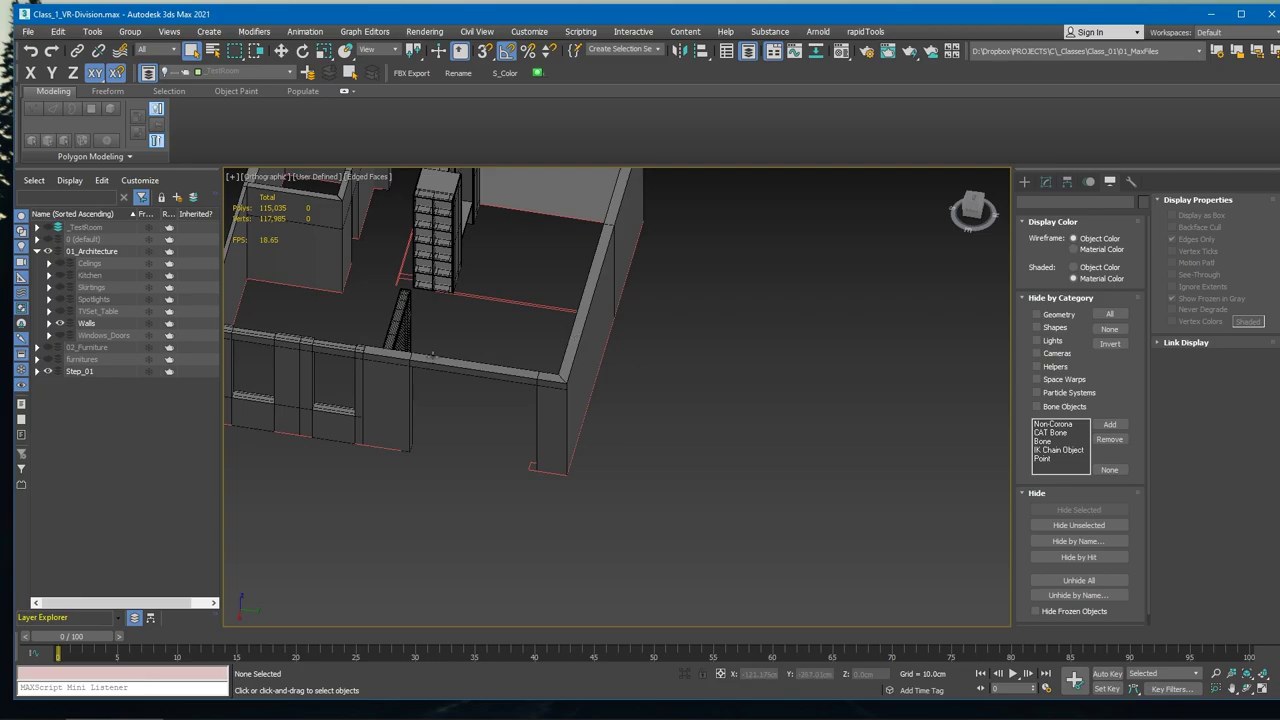
click(431, 356)
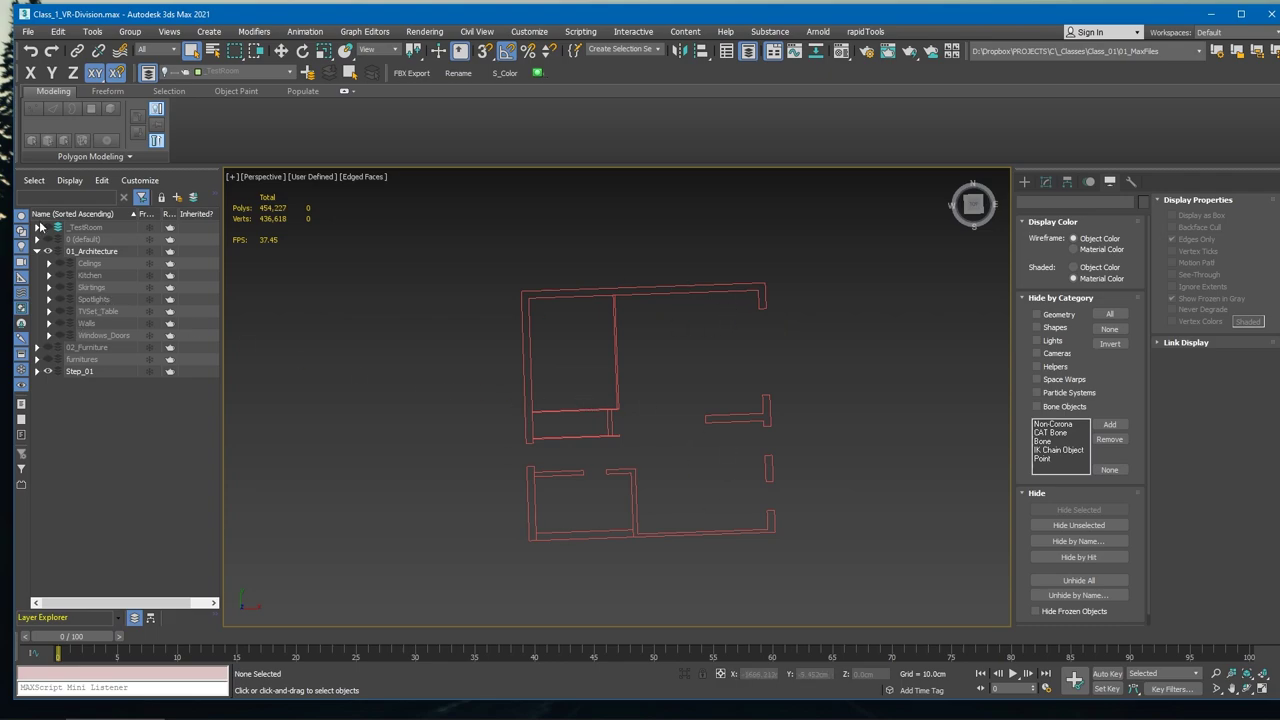
click(57, 323)
alt+middle_drag(620, 330, 708, 305)
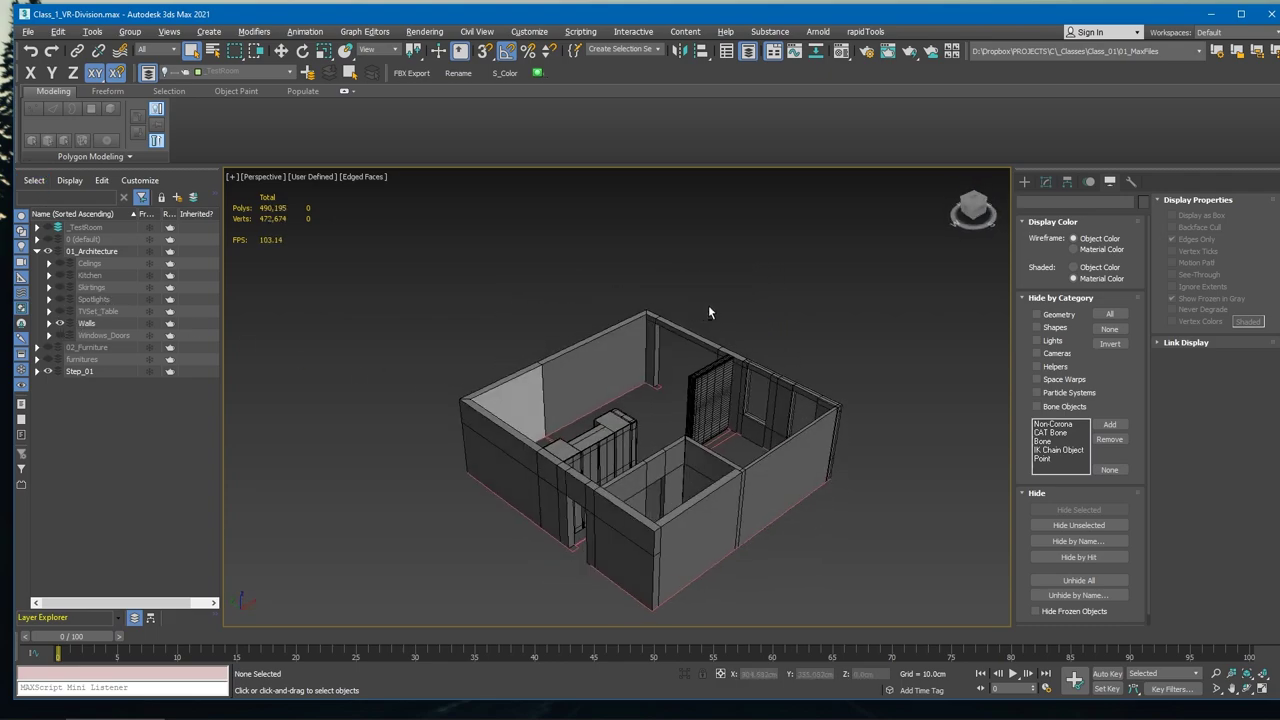
alt+middle_drag(659, 405, 520, 390)
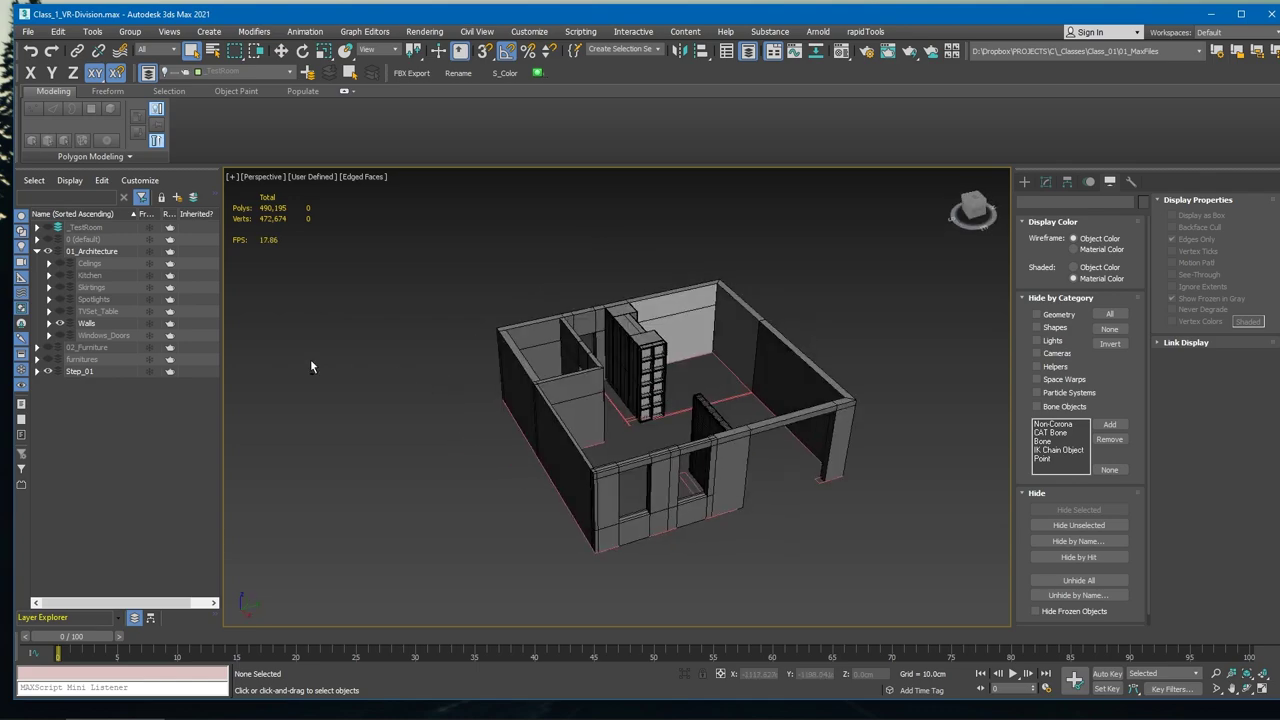
mouse_move(60, 335)
mouse_down()
mouse_move(60, 263)
mouse_move(60, 335)
mouse_up()
mouse_move(650, 400)
alt+middle_down()
mouse_move(714, 402)
mouse_move(706, 428)
alt+middle_up()
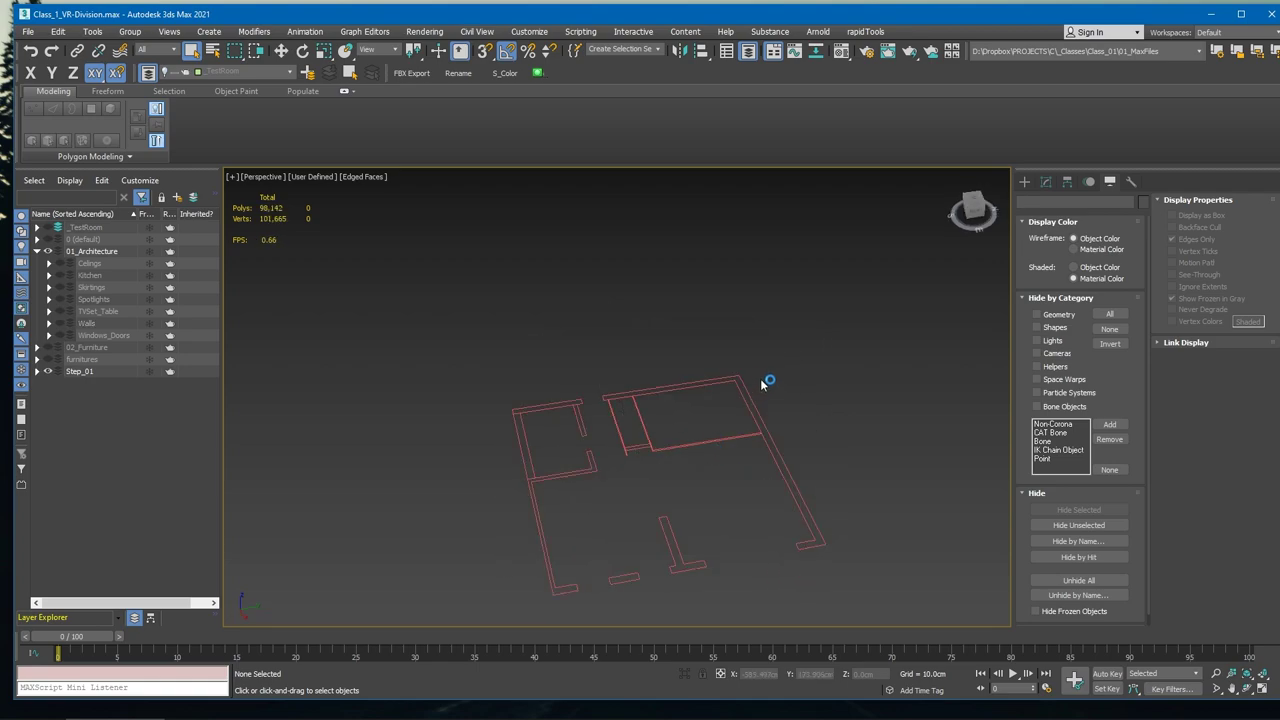
Hide the Walls layer, expand 00_CAD and select the Floorplan shape
click(37, 371)
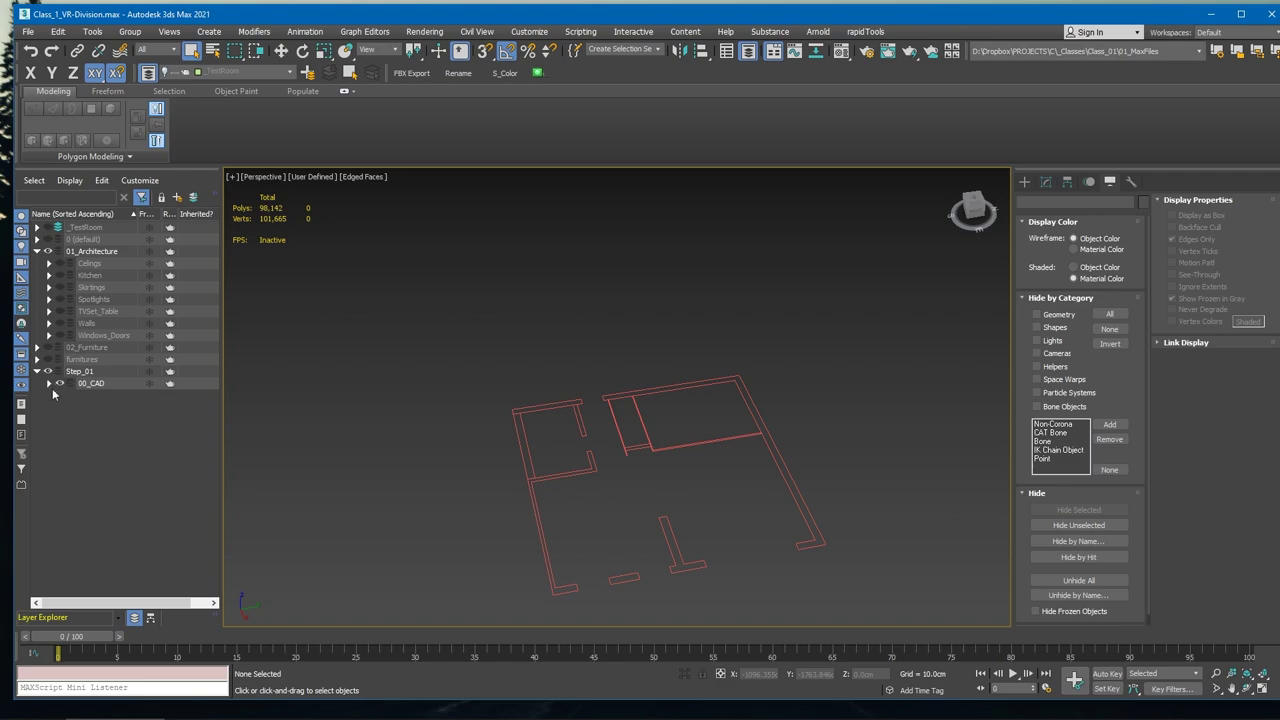
click(48, 384)
click(95, 386)
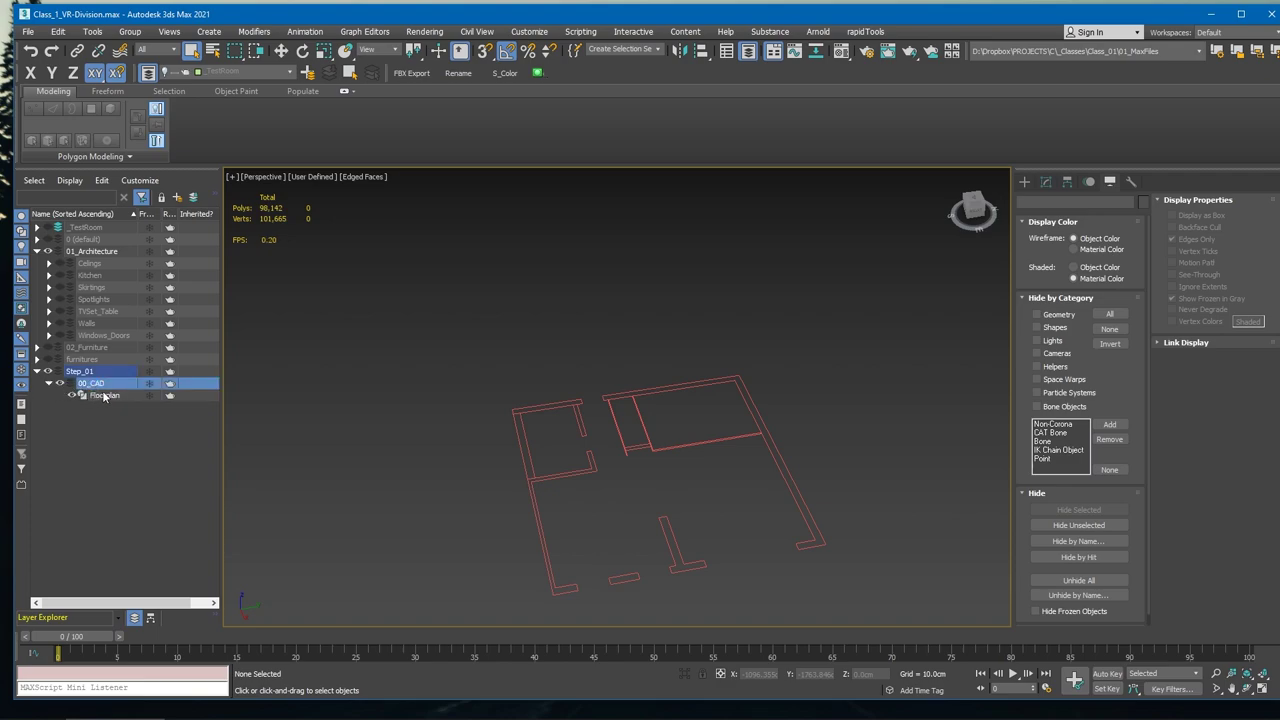
click(104, 396)
alt+middle_drag(457, 404, 520, 420)
Draw a multi-point line shape across the floor plan
click(1024, 181)
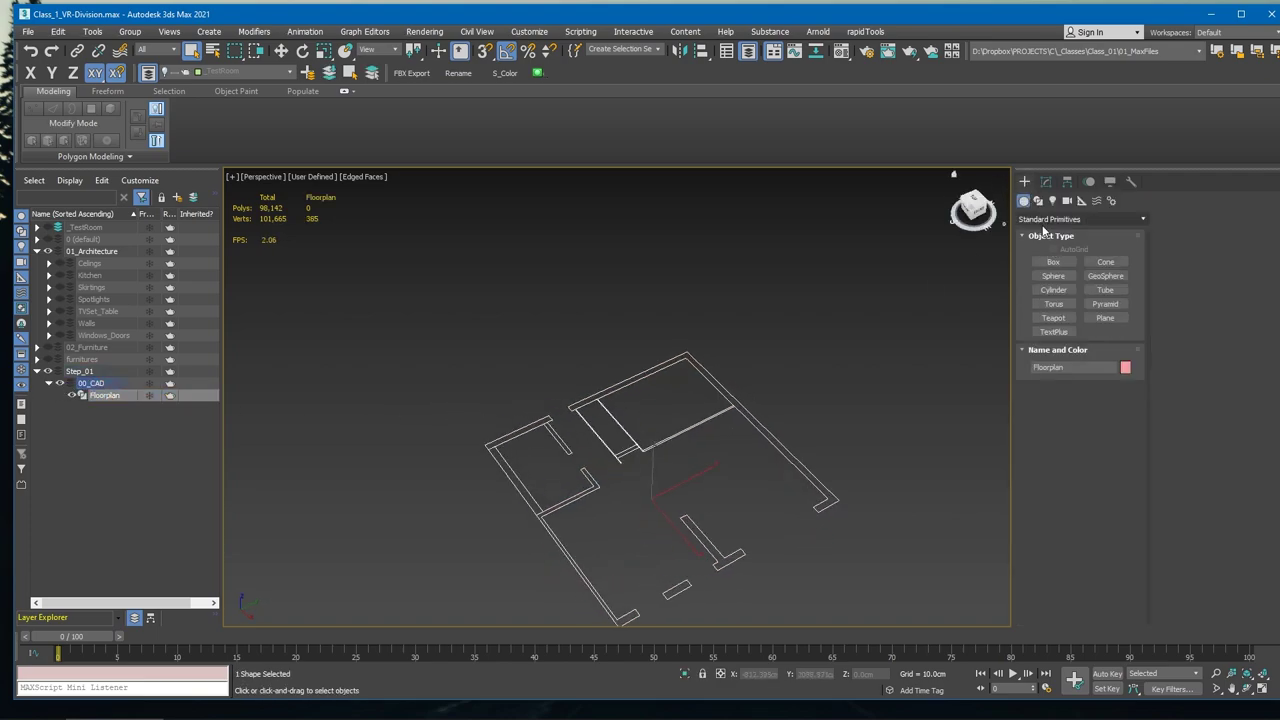
click(564, 398)
scroll(564, 398, down, 2)
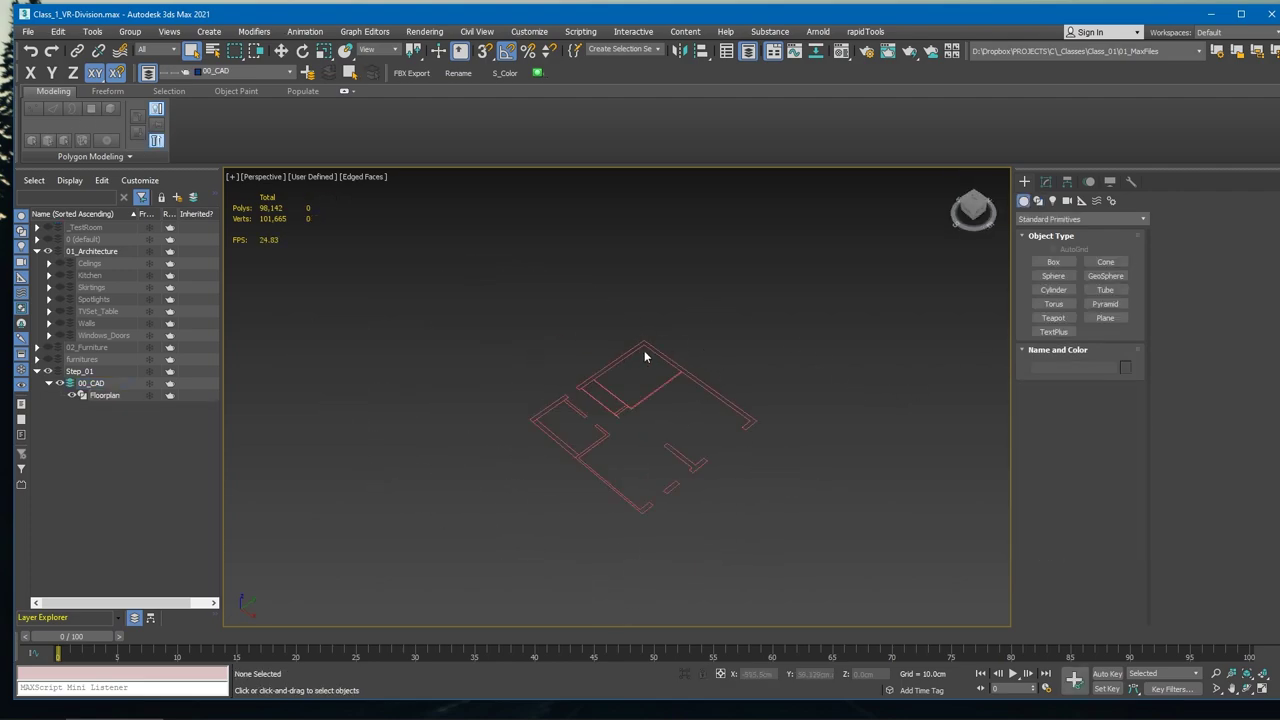
middle_drag(657, 348, 534, 323)
scroll(597, 306, up, 3)
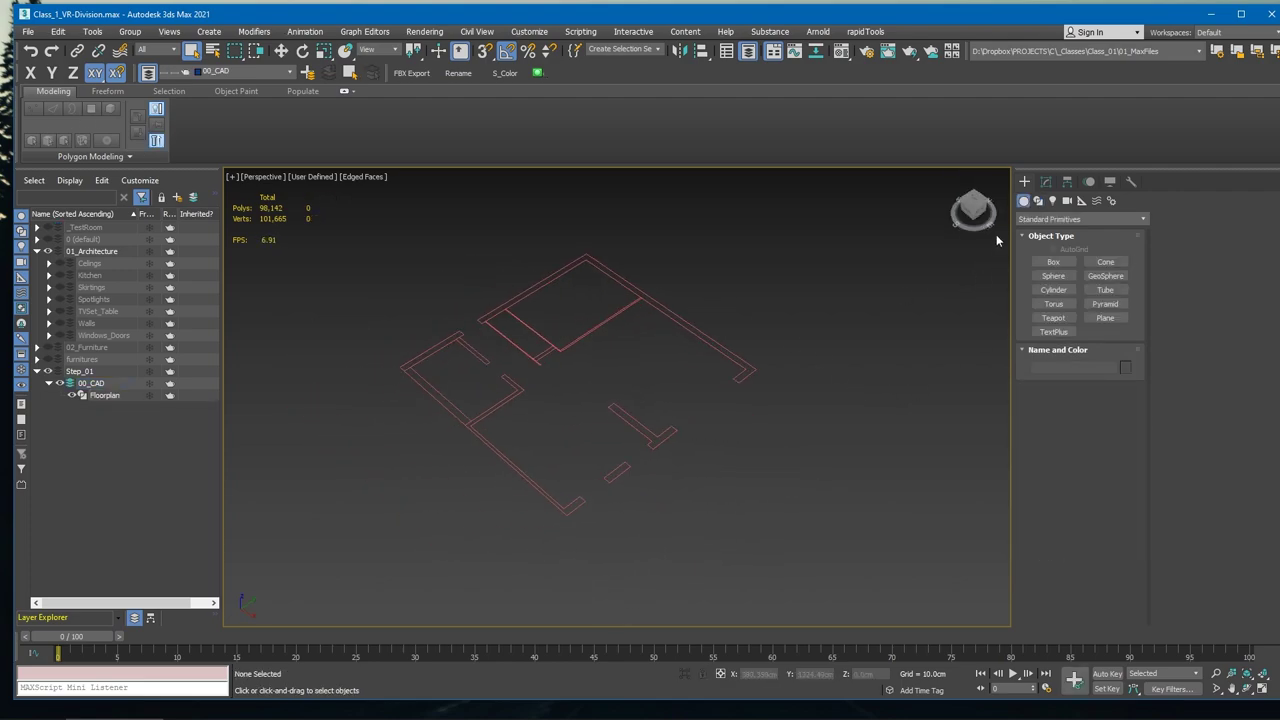
click(1038, 200)
click(1053, 272)
click(757, 291)
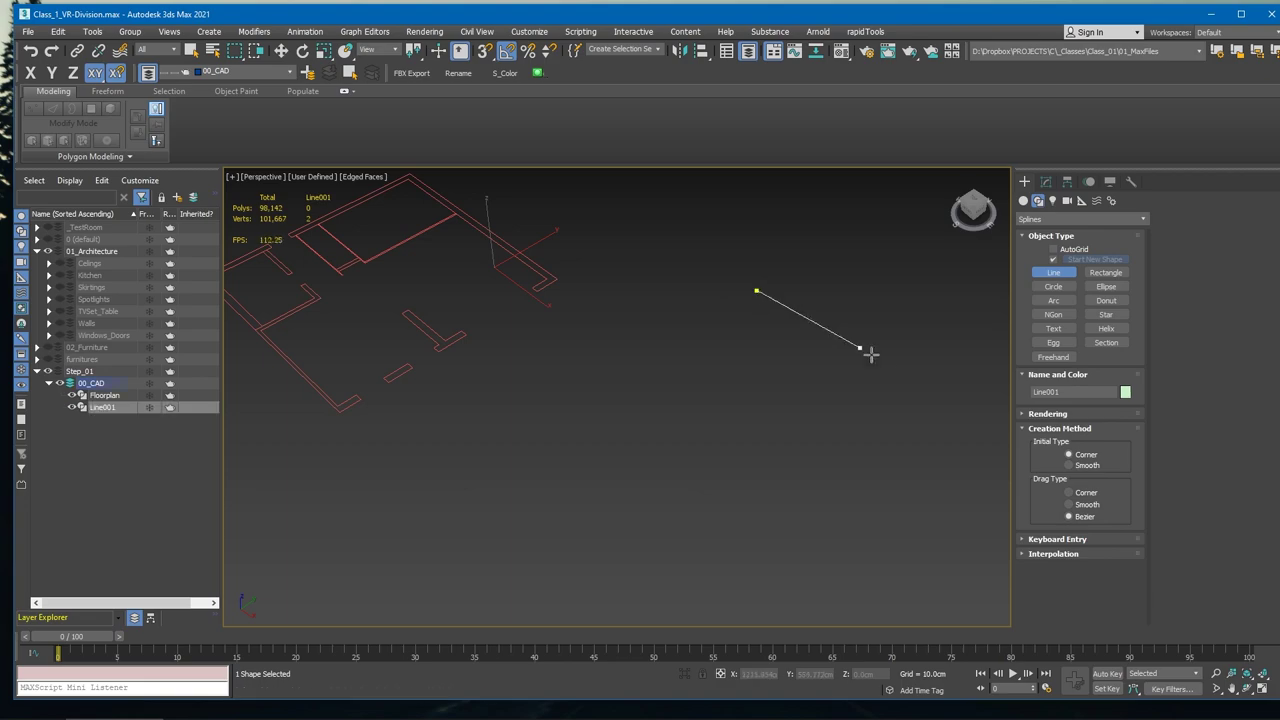
click(897, 378)
click(890, 384)
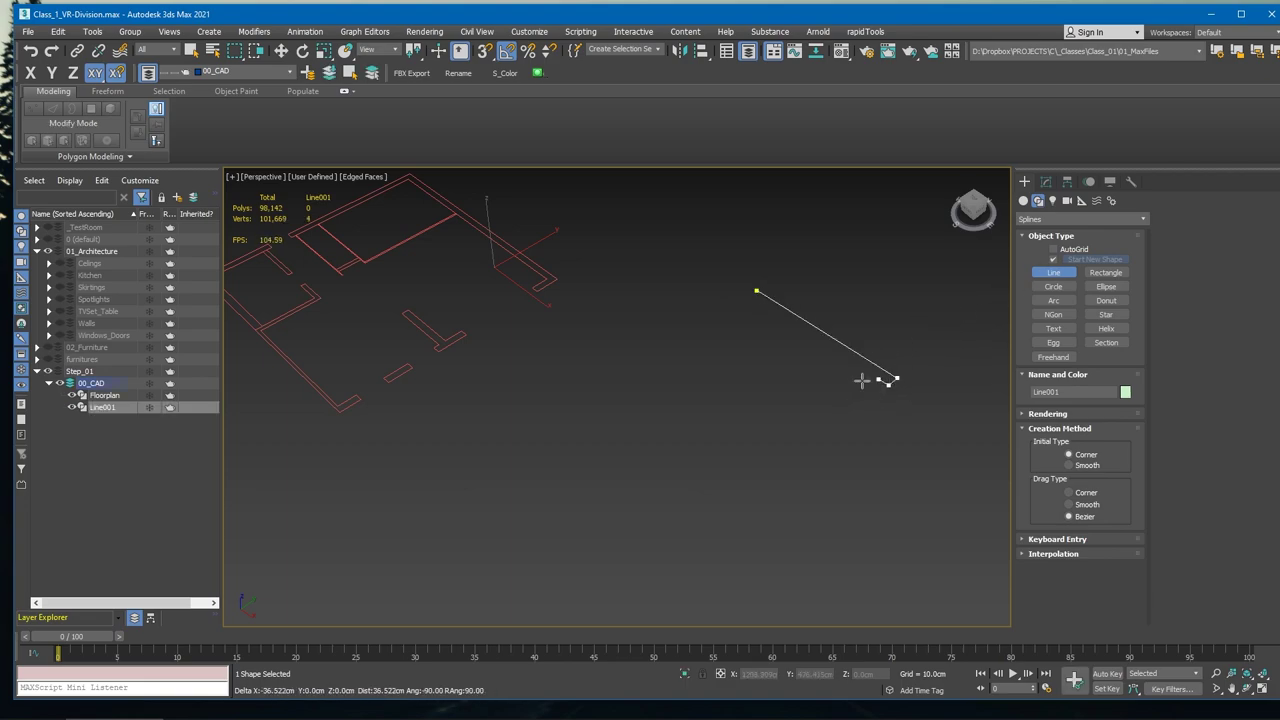
click(703, 270)
click(437, 449)
click(606, 600)
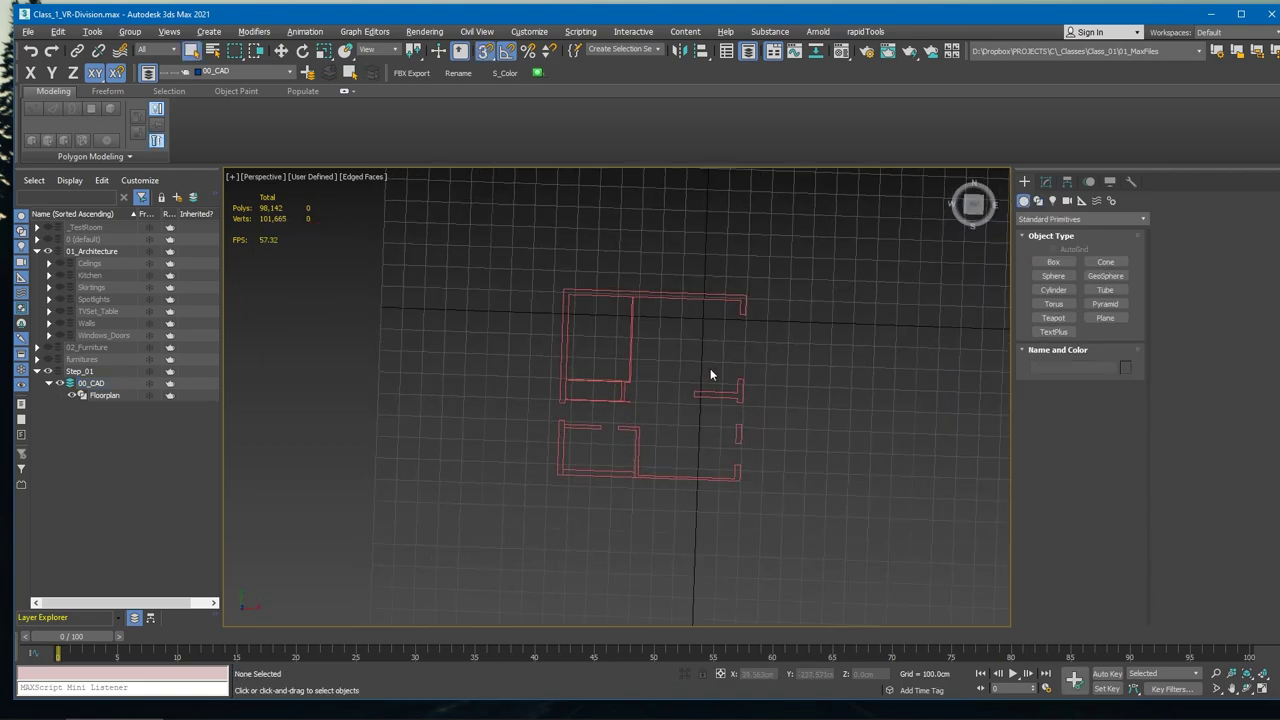
Select the Floorplan shape and move it with vertex snapping
mouse_move(710, 374)
middle_down()
mouse_move(585, 352)
mouse_move(548, 370)
middle_up()
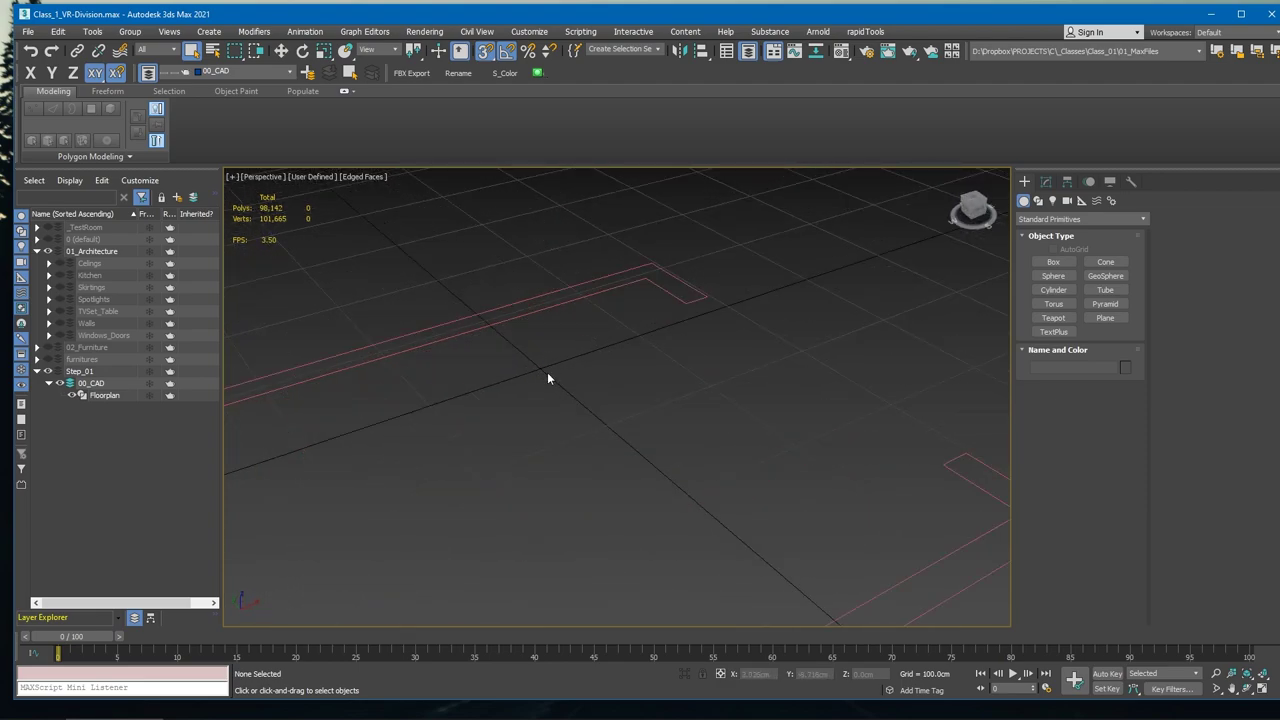
scroll(542, 372, down, 3)
scroll(542, 375, down, 5)
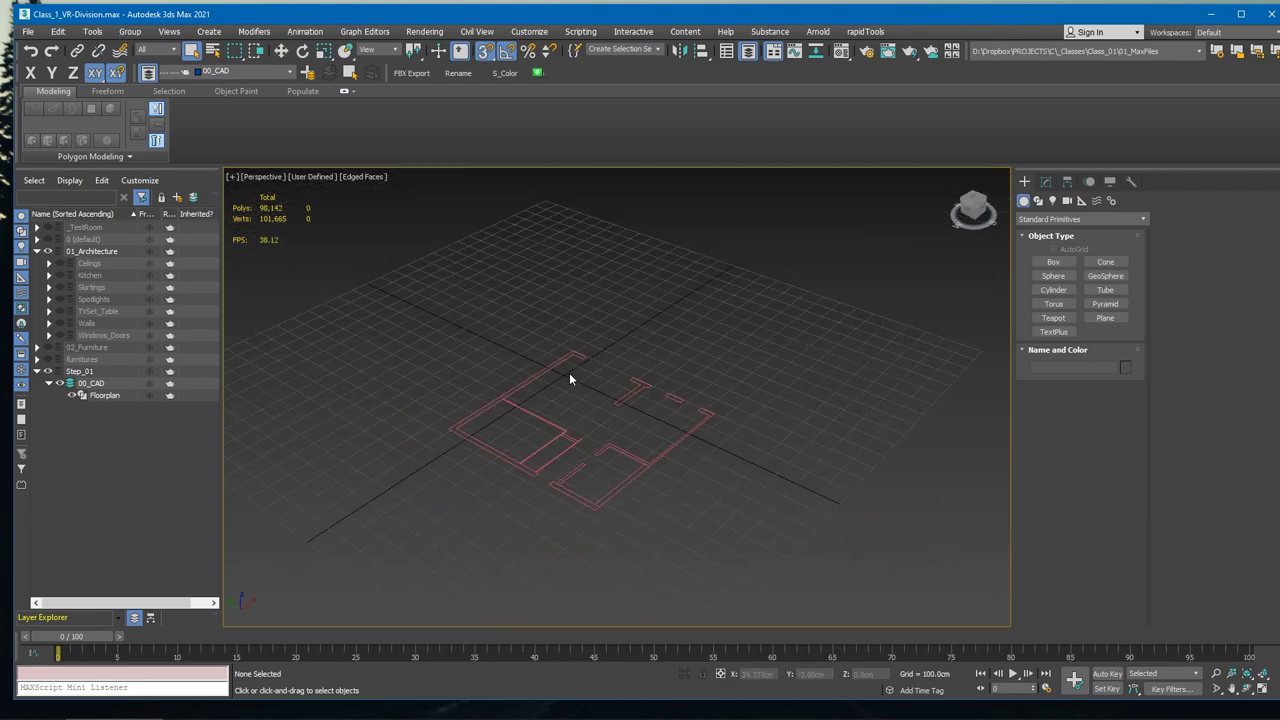
click(453, 458)
scroll(479, 458, up, 4)
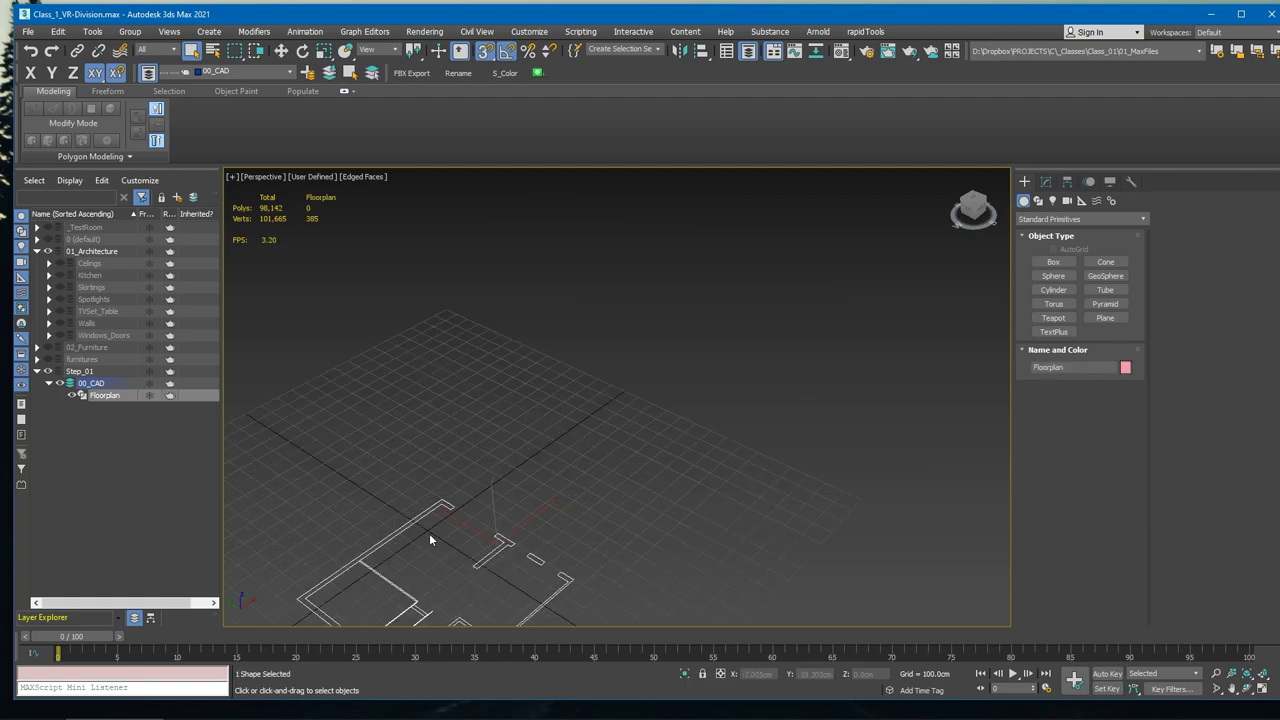
scroll(430, 540, down, 5)
scroll(456, 489, up, 5)
scroll(456, 525, down, 5)
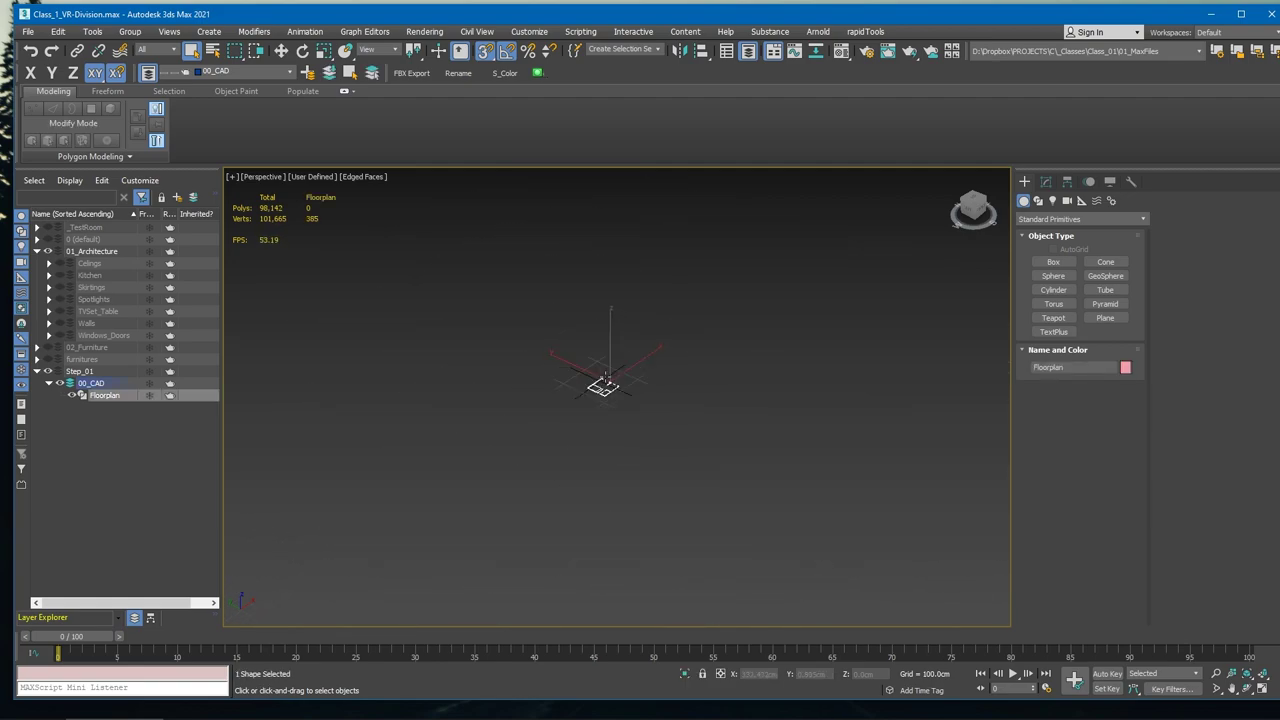
key(w)
drag(614, 408, 729, 330)
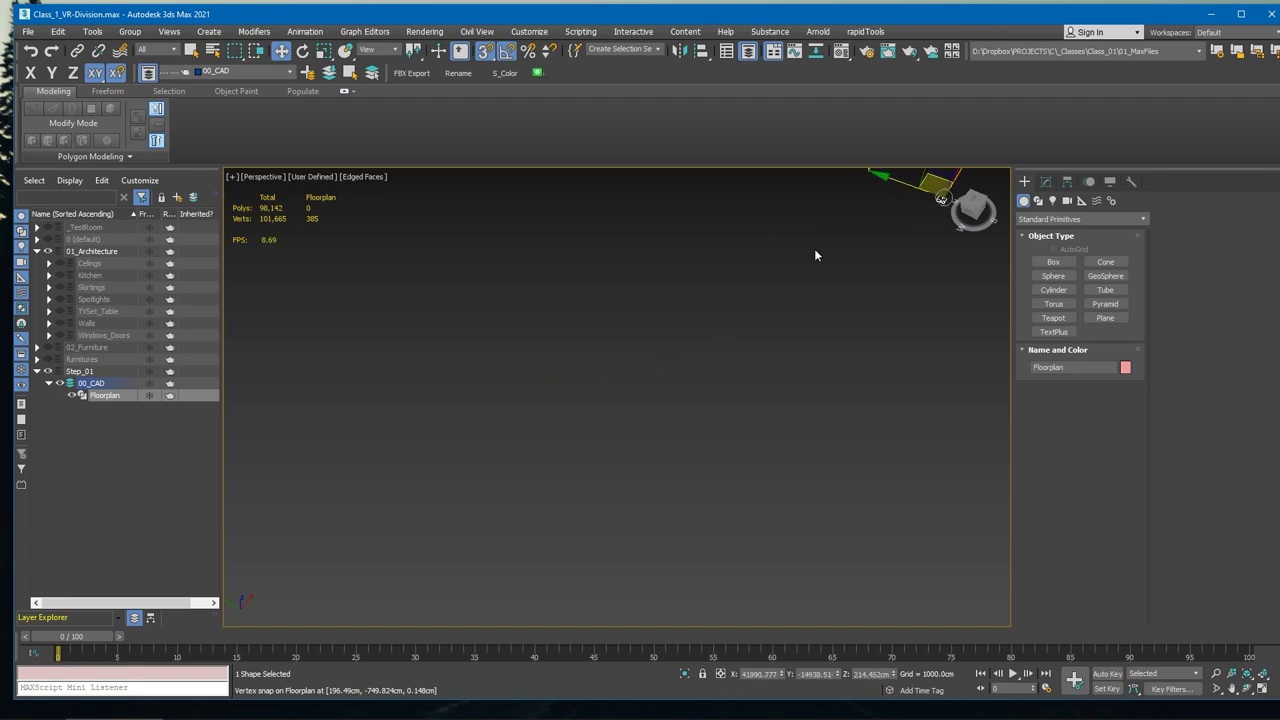
Undo the Floorplan move and turn off selection lock and snapping
key(space)
key(ctrl+z)
key(space)
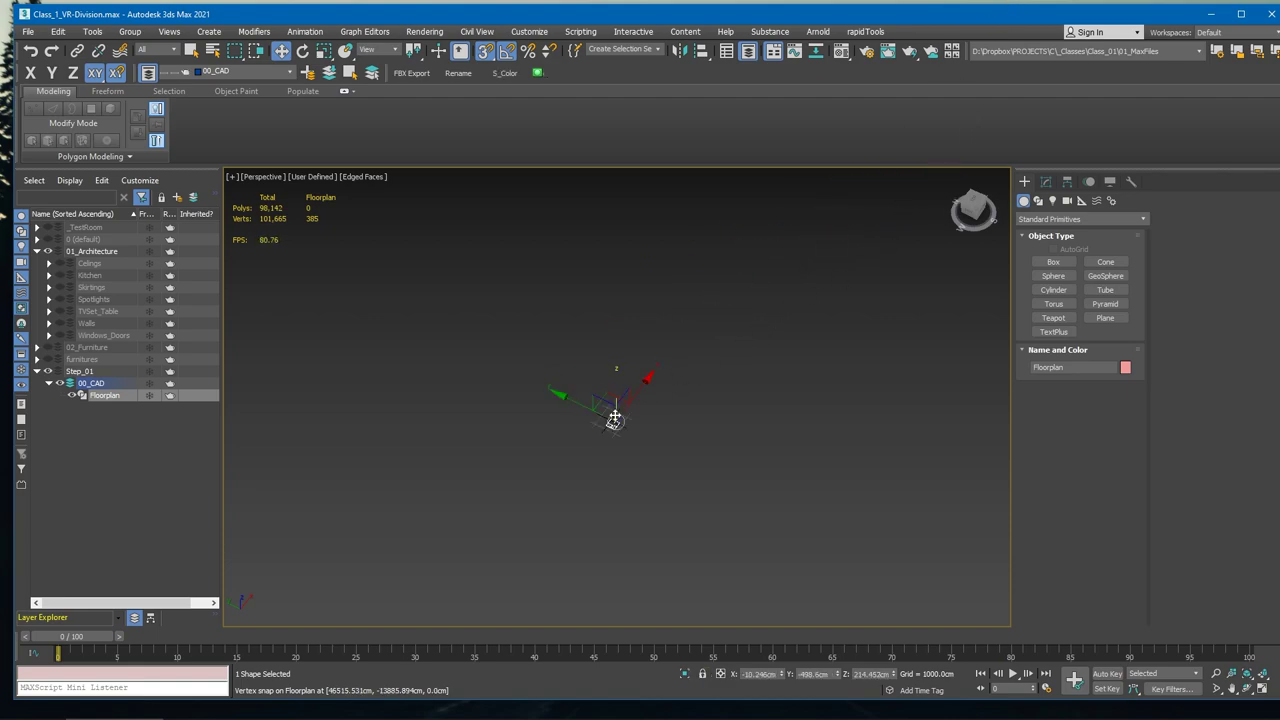
key(s)
scroll(623, 443, up, 5)
scroll(660, 430, down, 3)
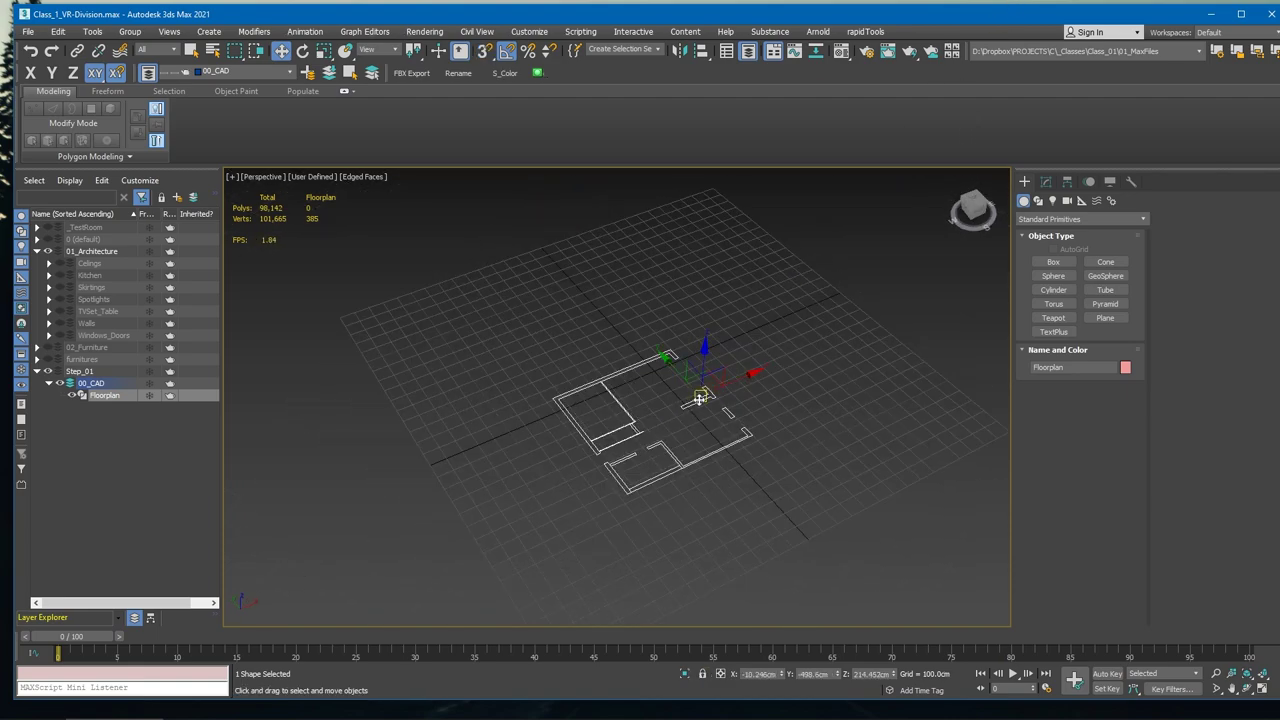
scroll(655, 430, up, 4)
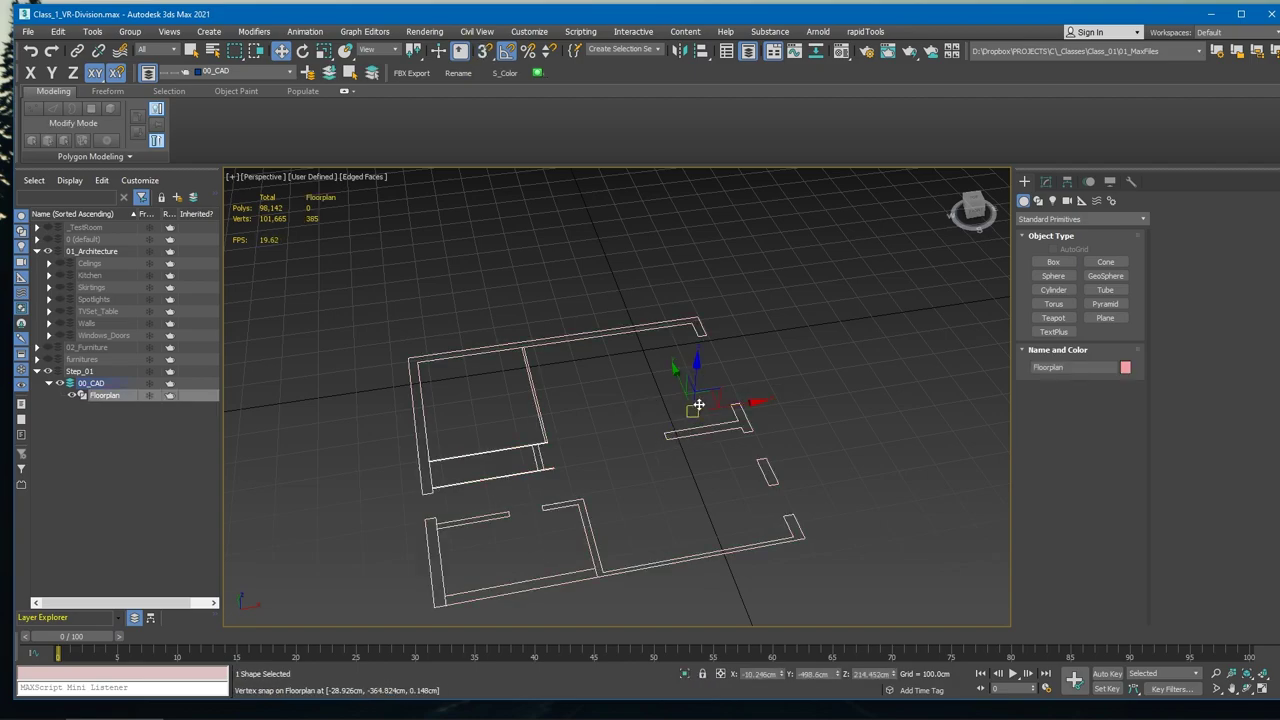
Reselect the Floorplan and orbit back down until its pivot is visible
alt+middle_drag(694, 403, 833, 333)
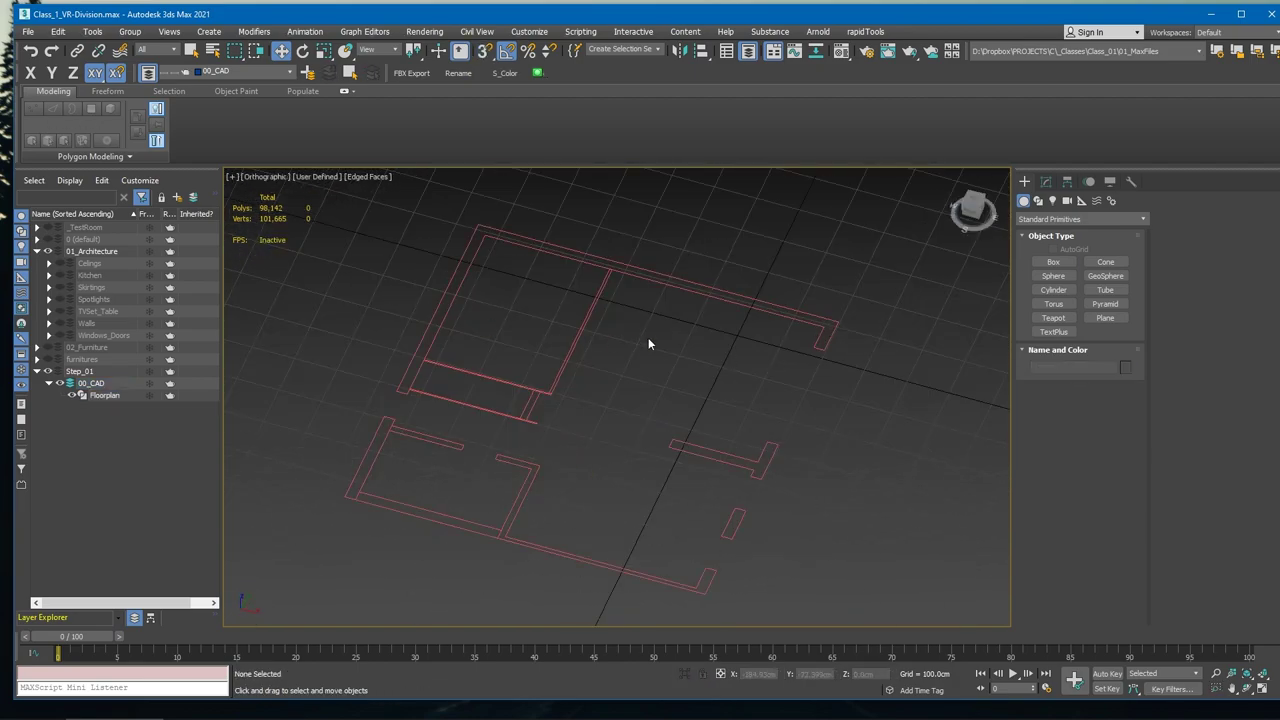
scroll(694, 409, down, 3)
scroll(669, 431, down, 2)
click(663, 431)
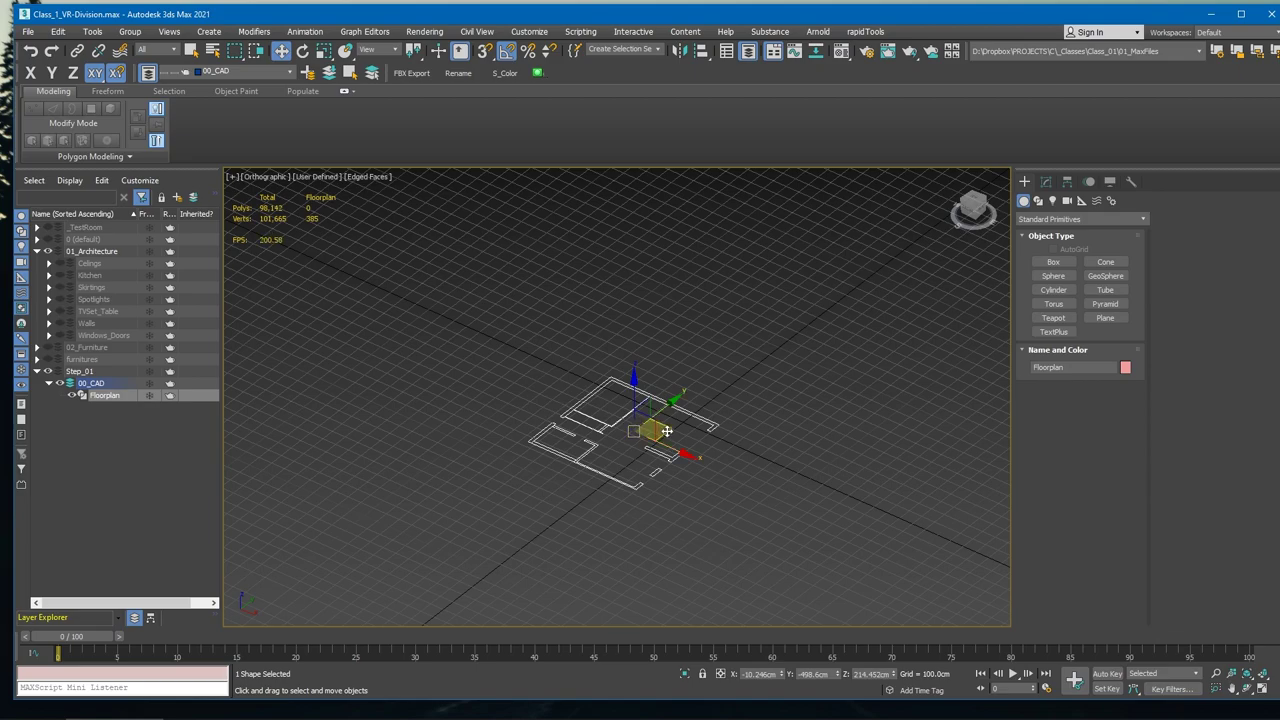
mouse_move(666, 431)
alt+middle_down()
mouse_move(658, 460)
mouse_move(14, 5)
alt+middle_up()
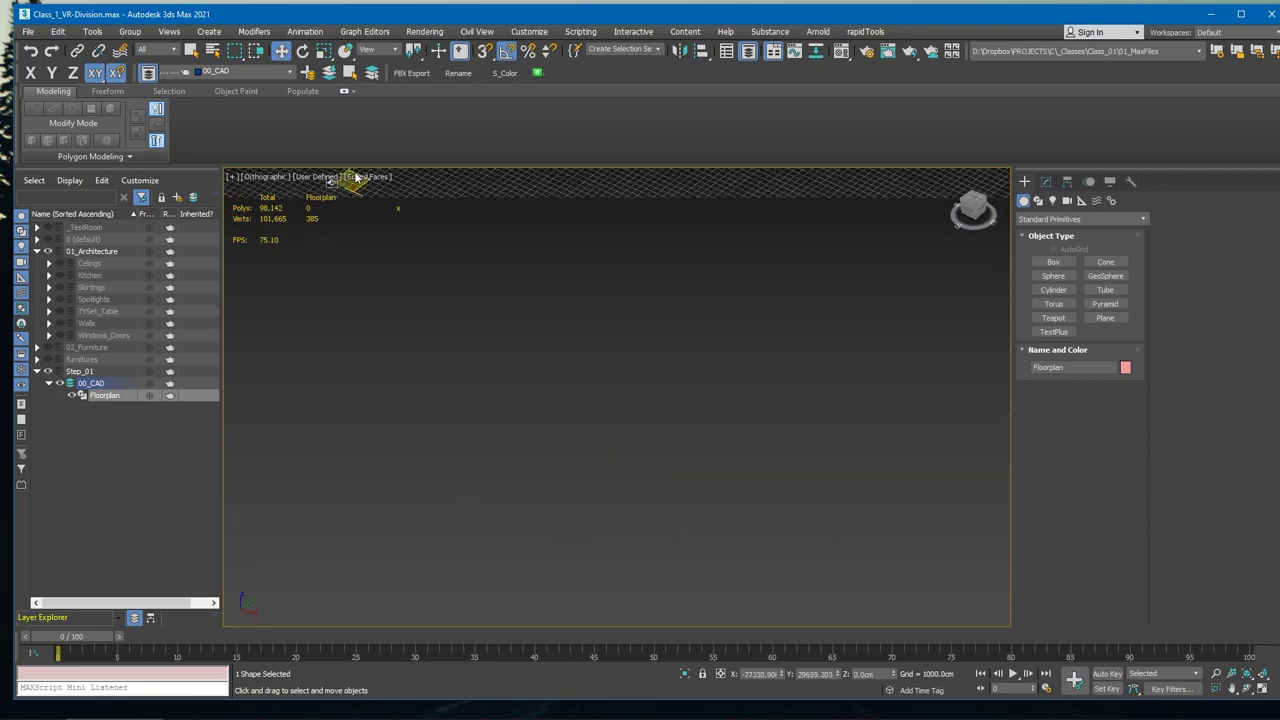
alt+middle_drag(457, 224, 423, 517)
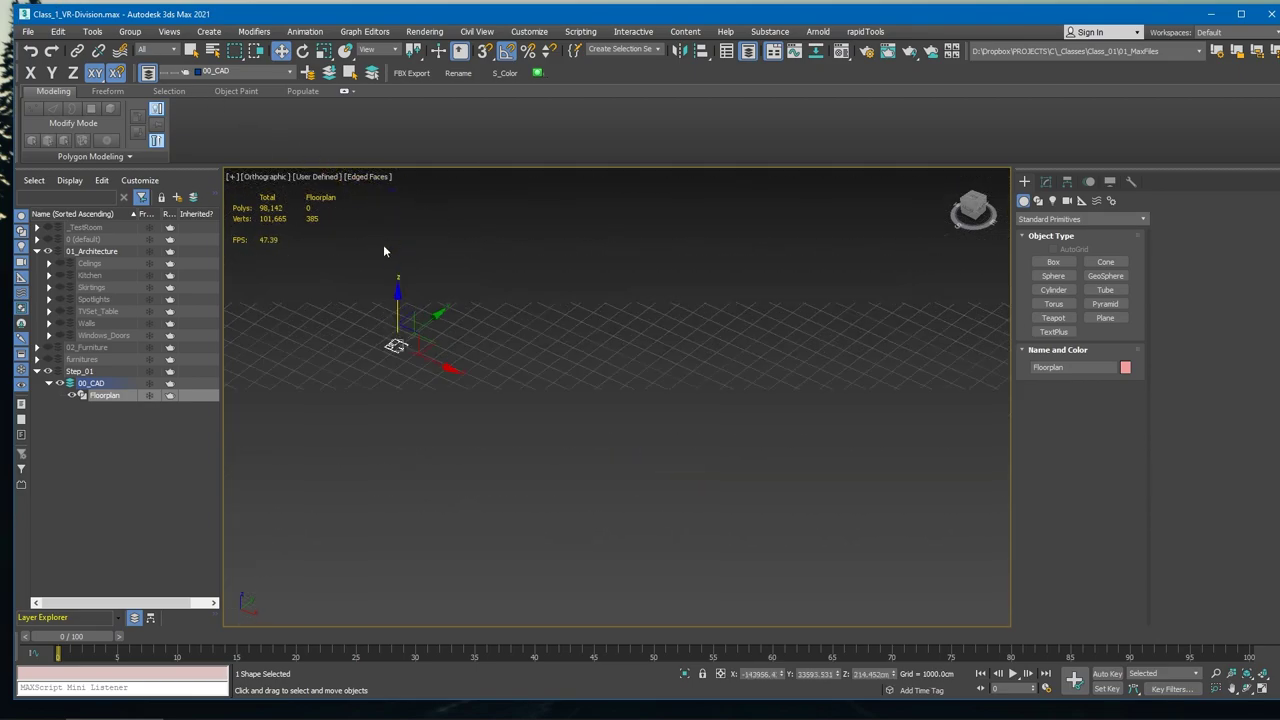
scroll(543, 345, up, 5)
middle_drag(543, 345, 499, 485)
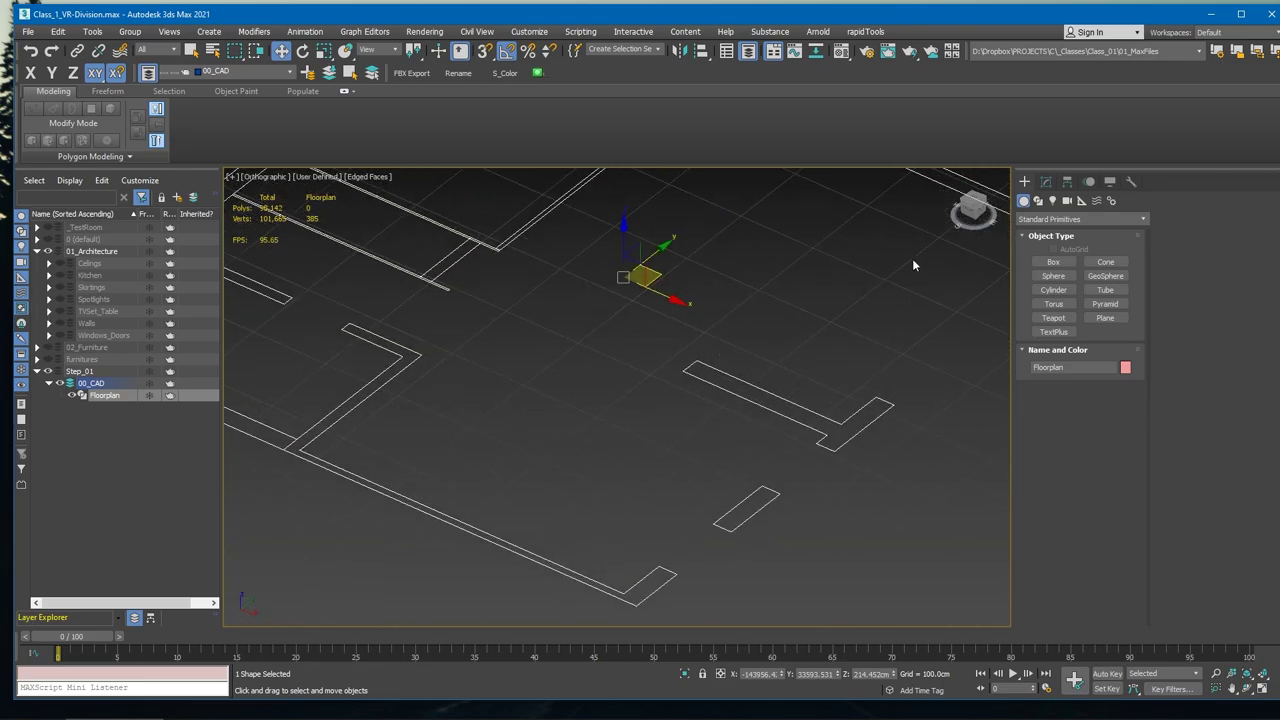
Create a test teapot near the floorplan and set its X position to 0 to locate the origin
click(1053, 317)
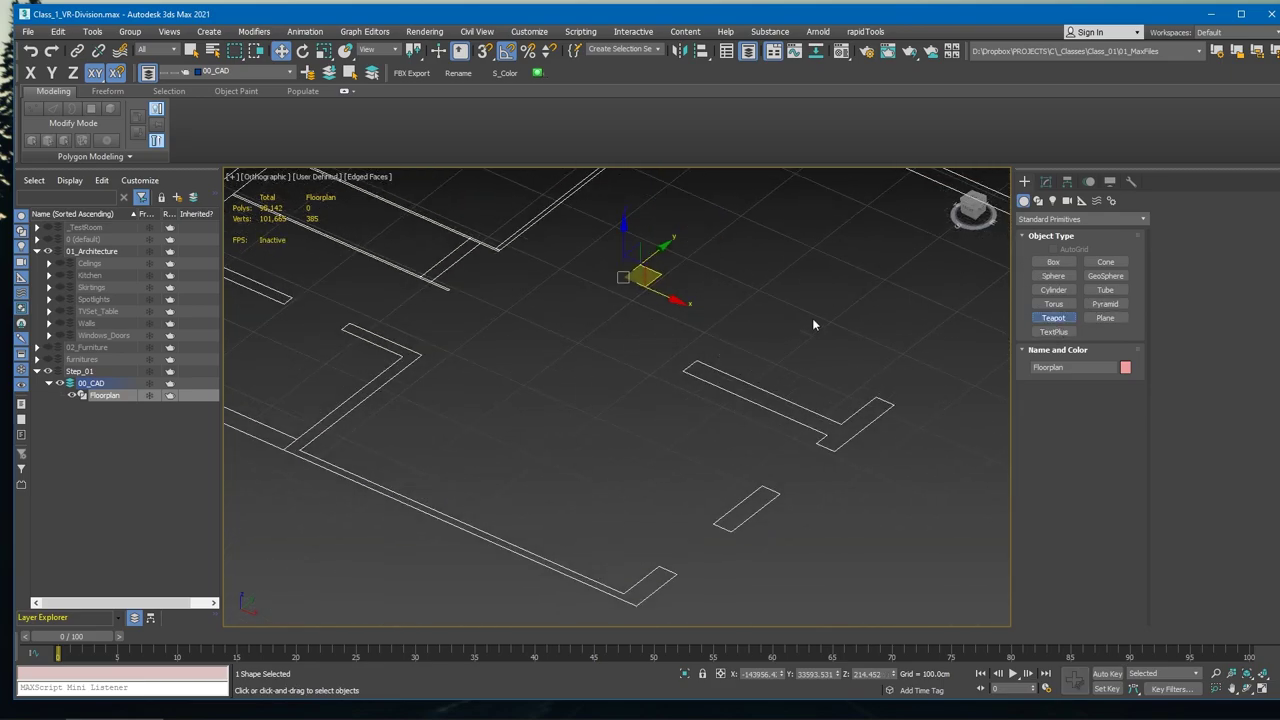
drag(736, 290, 748, 273)
key(w)
text(0)
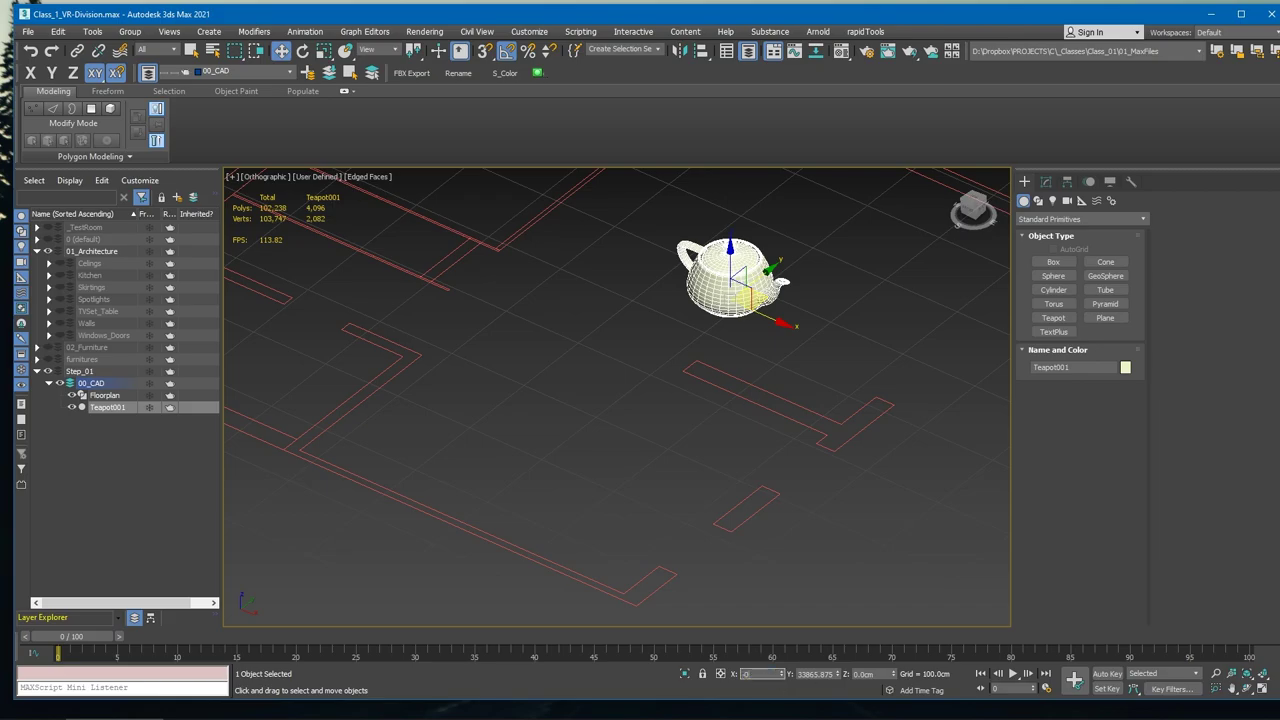
key(Tab)
text(0)
click(822, 567)
Inspect the teapot sitting at the origin edge-on, then select and delete Teapot001
scroll(822, 567, down, 3)
scroll(794, 510, down, 5)
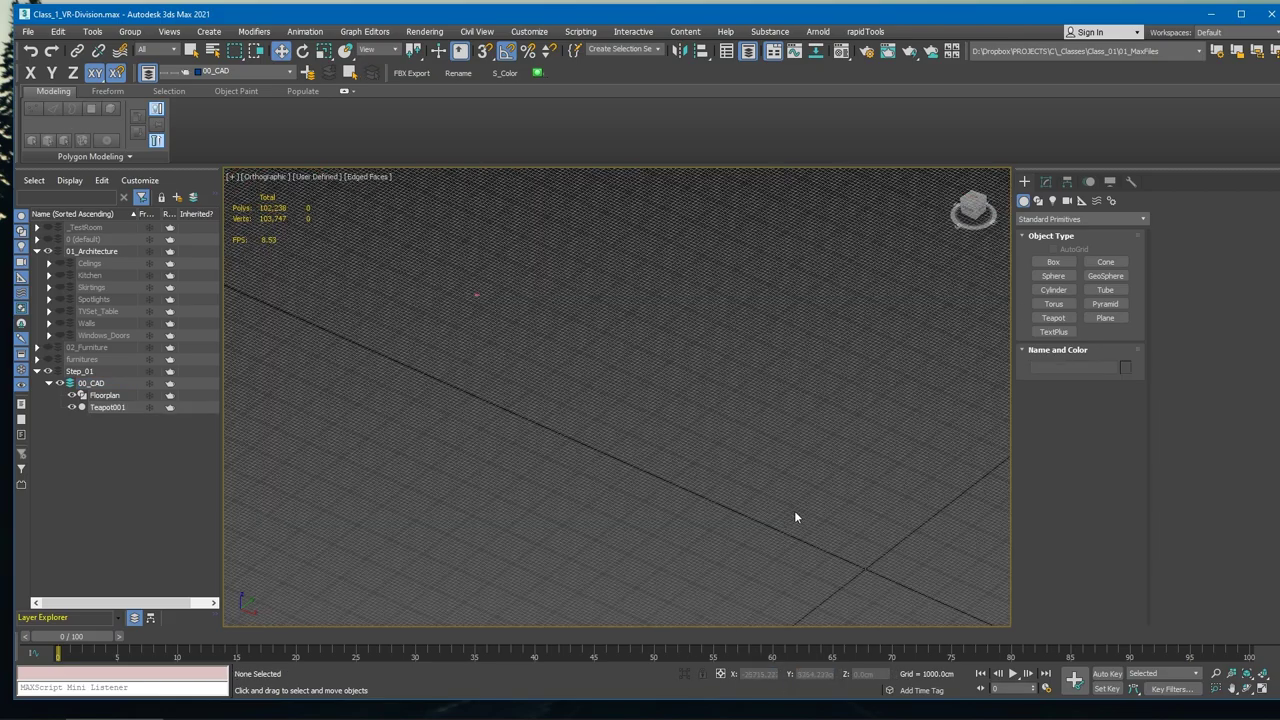
scroll(782, 476, down, 3)
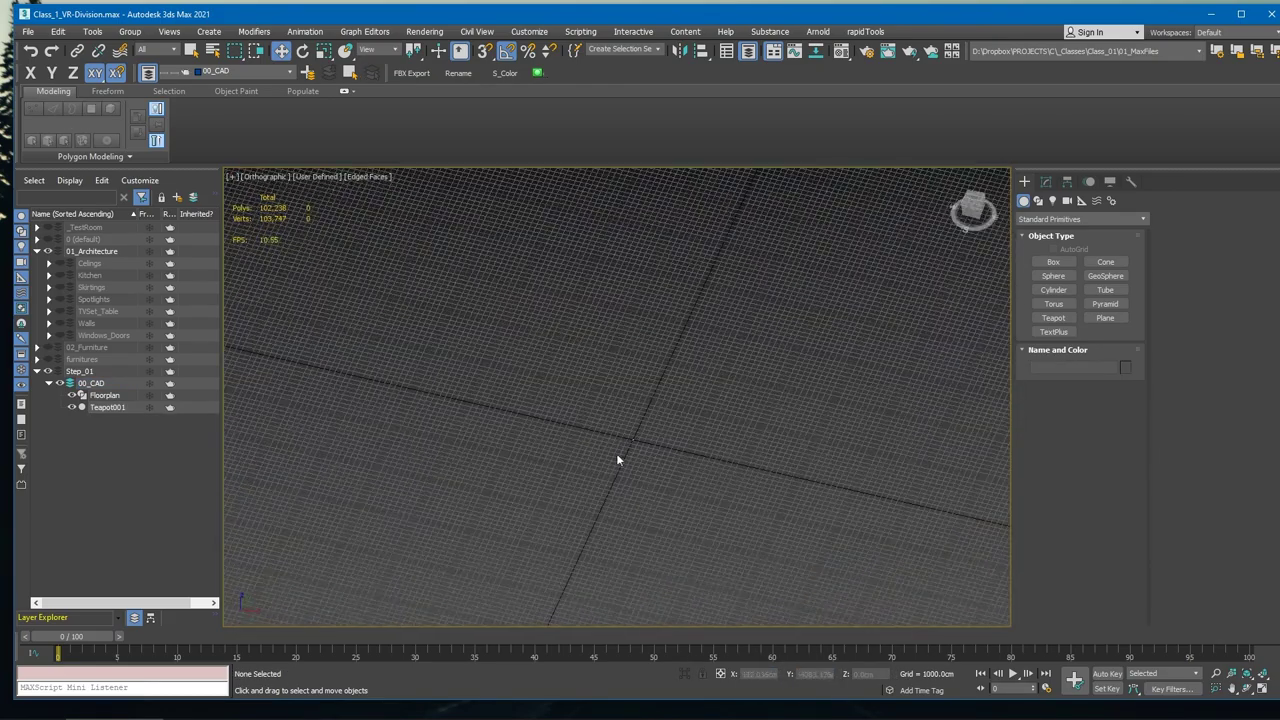
scroll(616, 457, down, 3)
scroll(456, 352, up, 1)
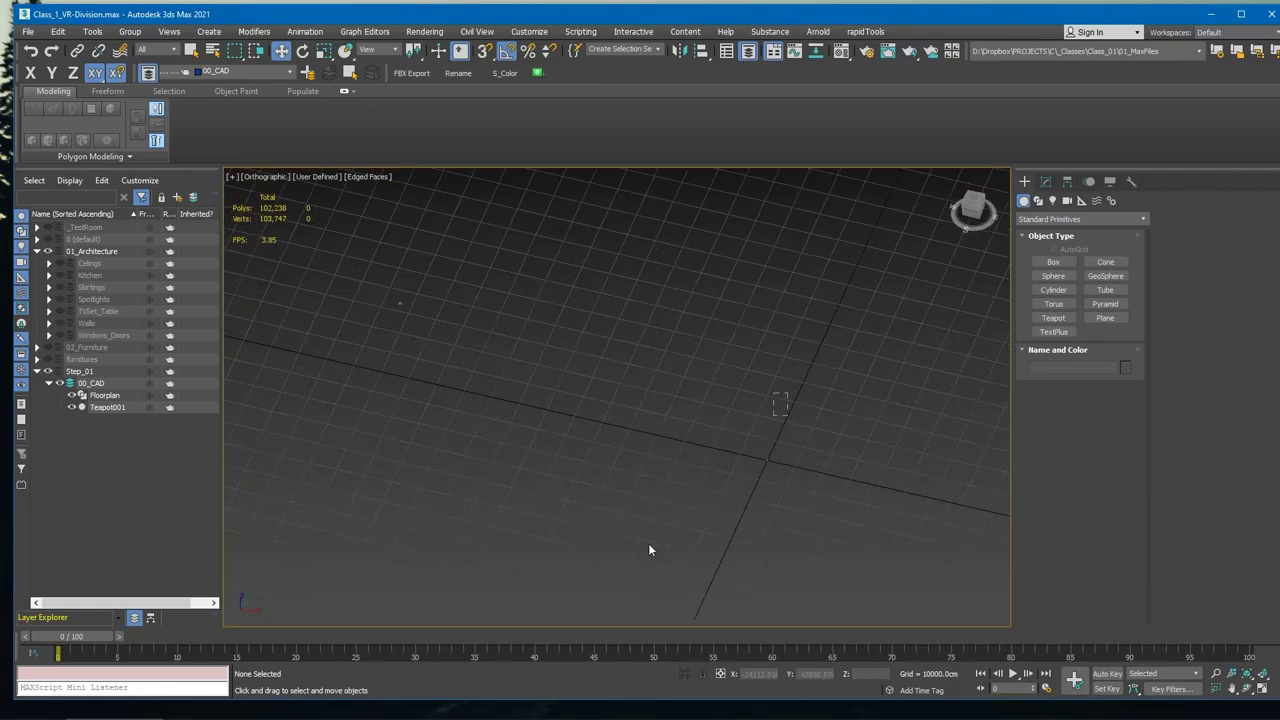
click(786, 443)
click(802, 442)
click(786, 443)
alt+middle_drag(786, 443, 430, 294)
click(461, 299)
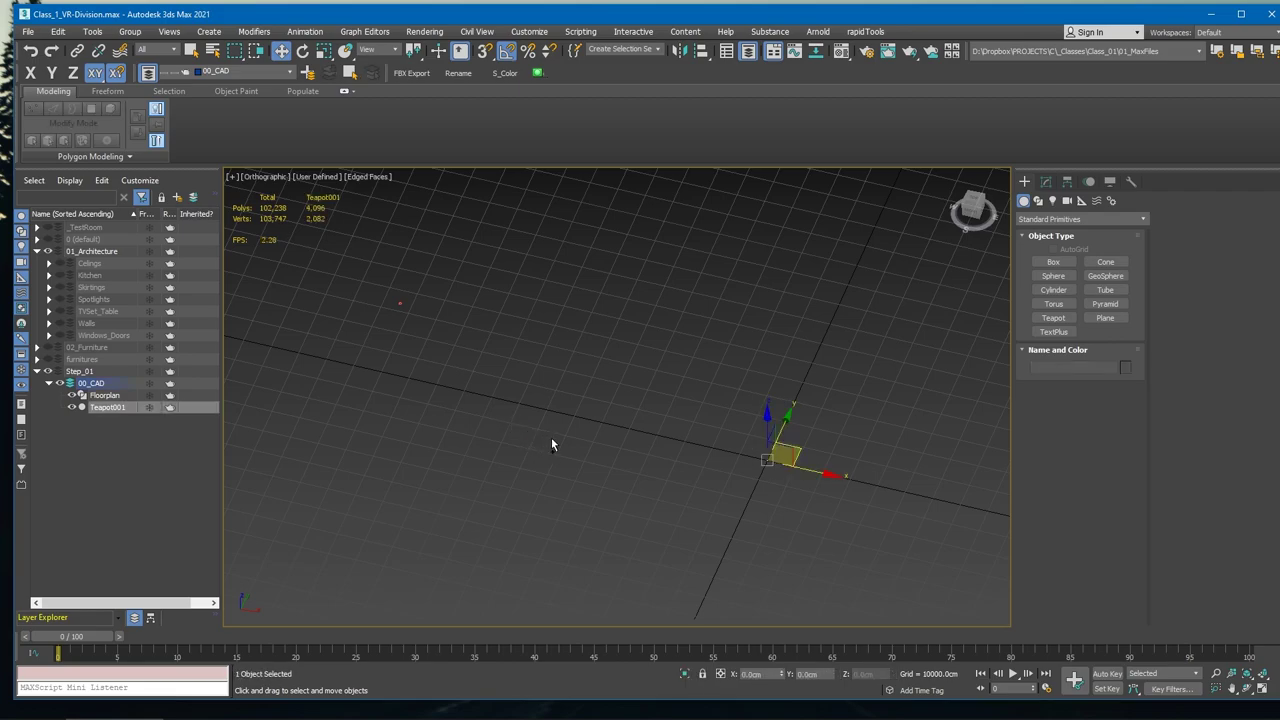
key(Delete)
Orbit back out to view the whole floorplan beside the origin axes, with Box creation active
scroll(646, 431, up, 5)
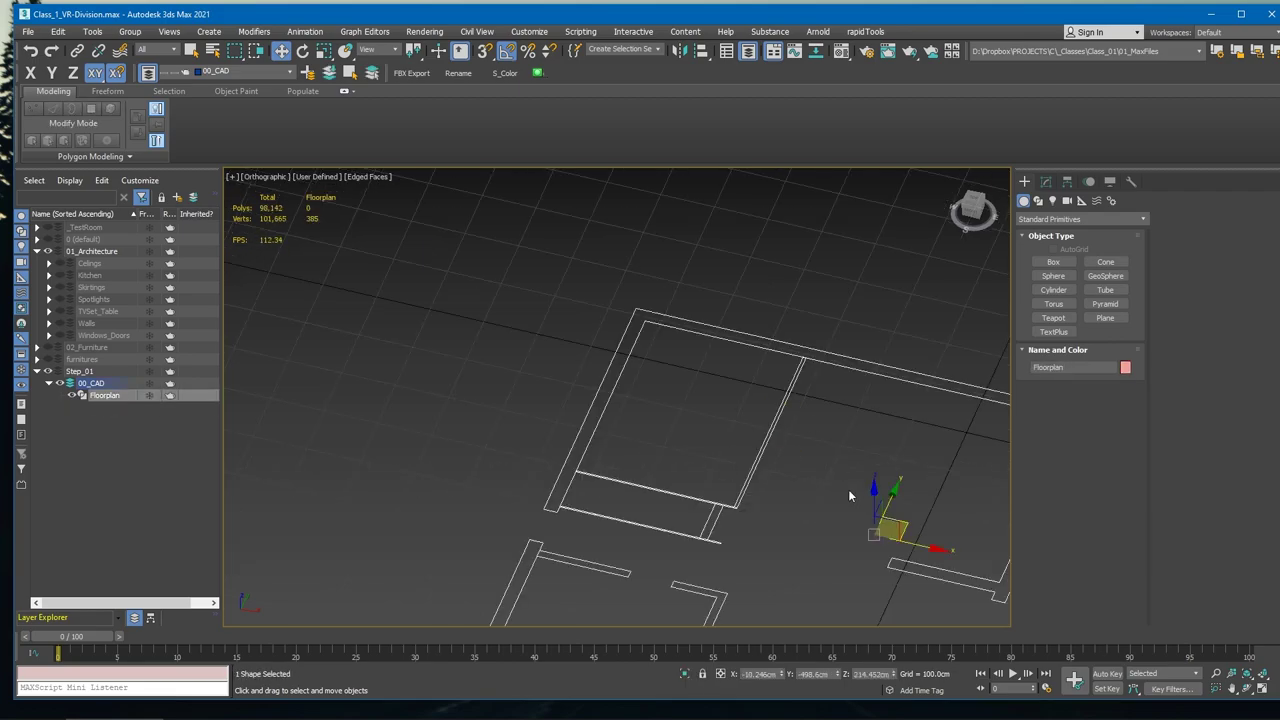
alt+middle_drag(848, 489, 766, 388)
click(767, 394)
click(1053, 262)
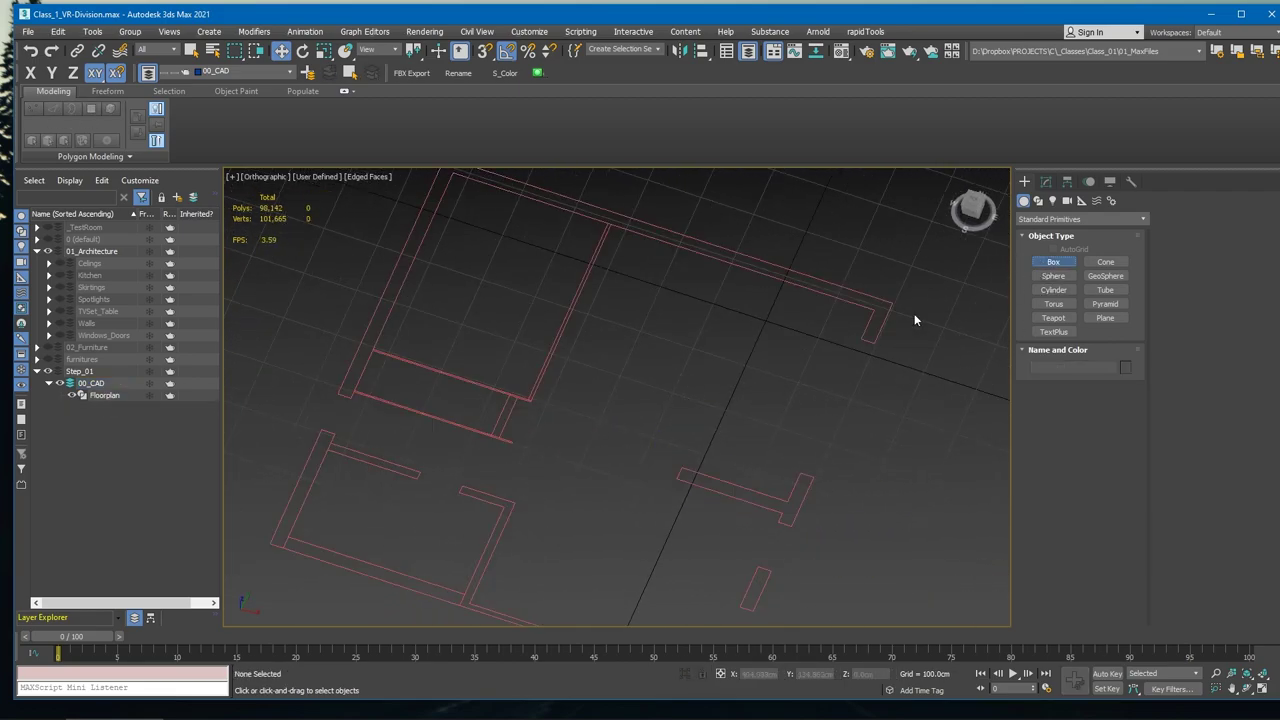
alt+middle_drag(917, 317, 683, 334)
scroll(678, 345, down, 3)
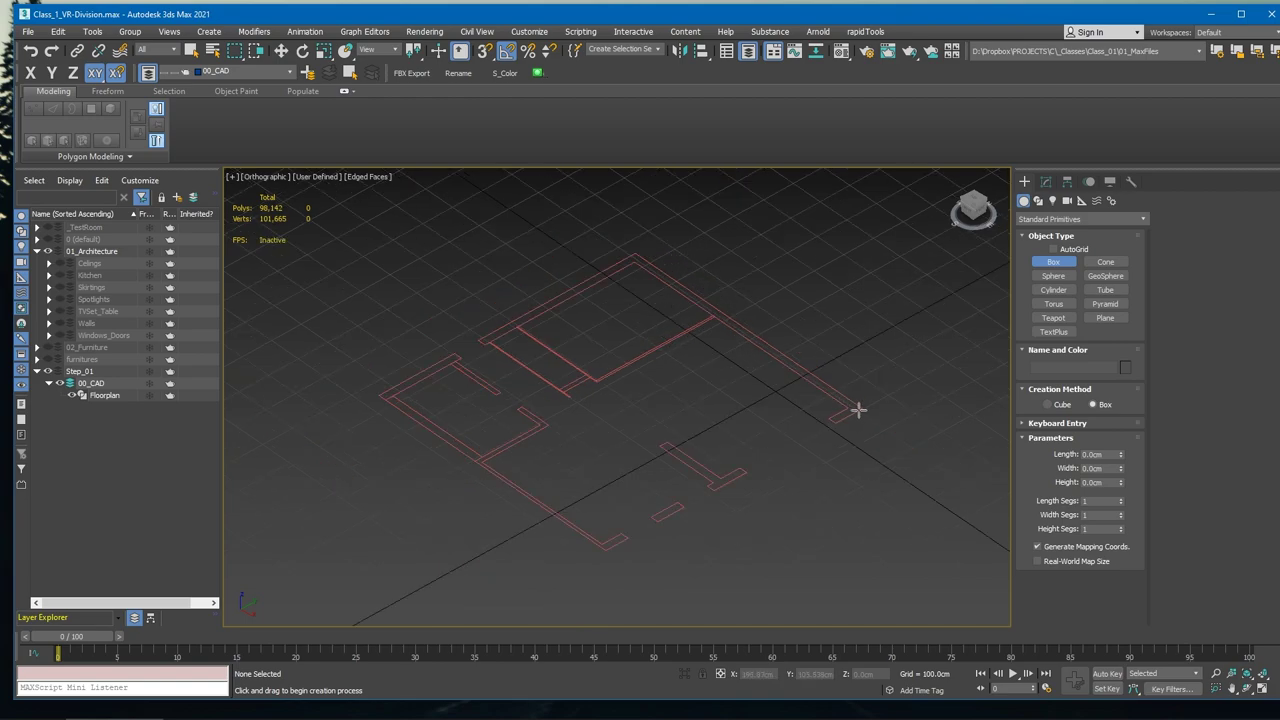
Turn on 3D snapping and open the Grid and Snap Settings window
scroll(858, 409, up, 3)
middle_drag(838, 379, 784, 444)
right_click(485, 50)
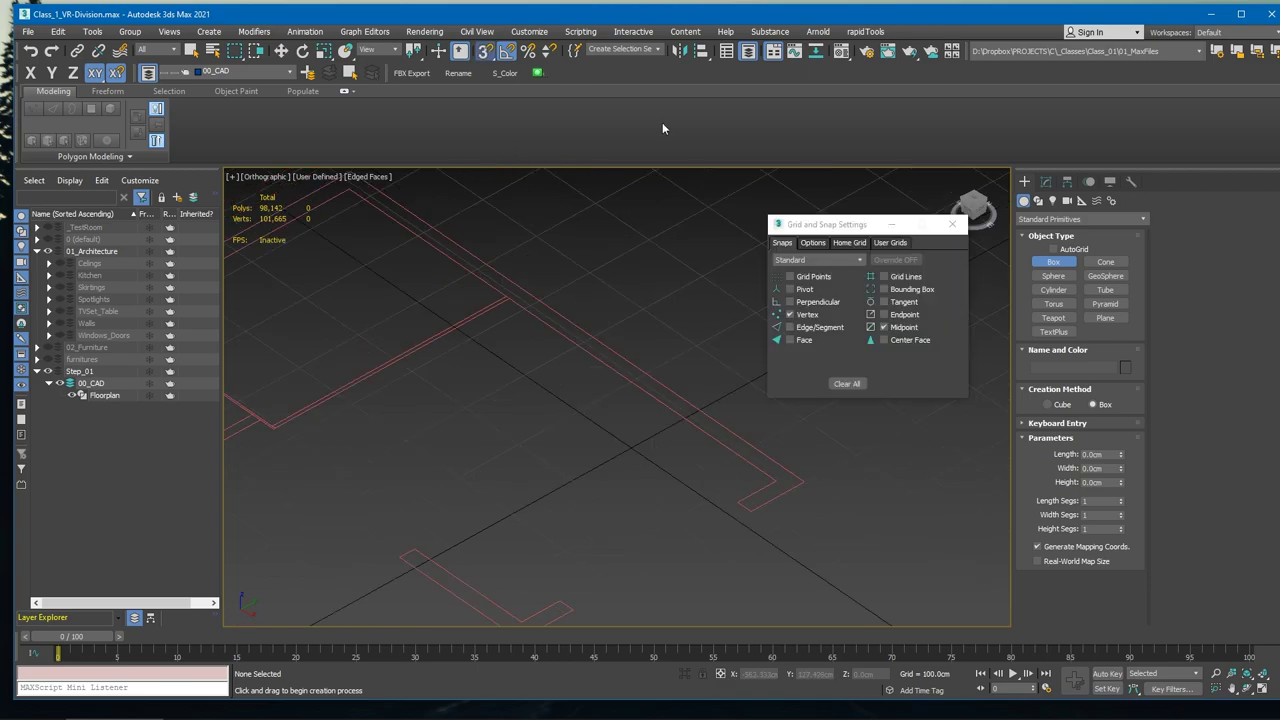
click(953, 222)
middle_drag(639, 311, 733, 326)
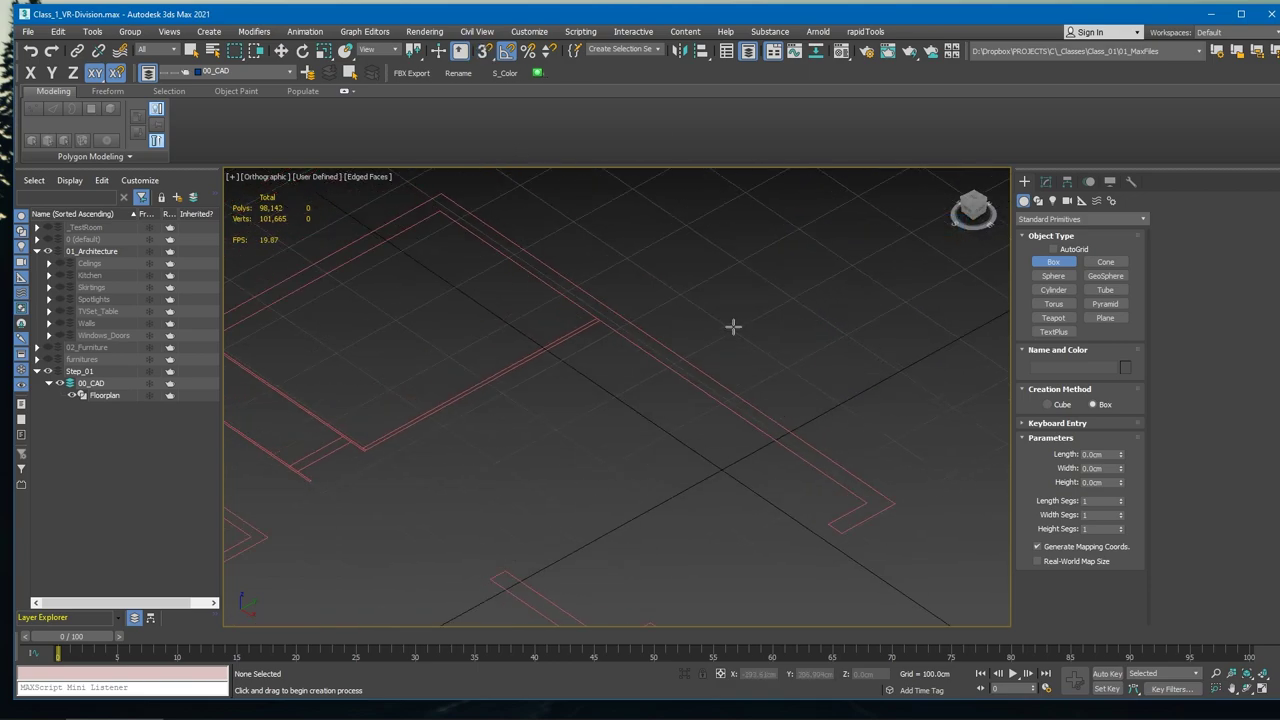
right_click(488, 54)
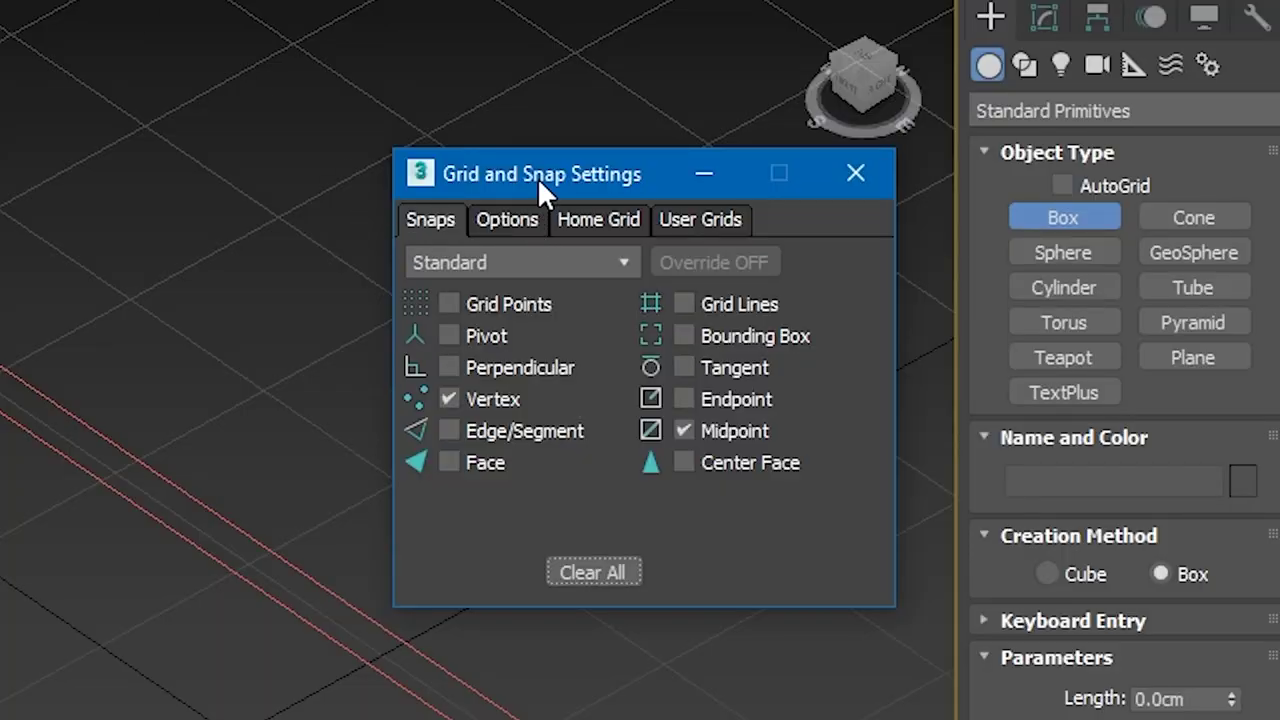
Move the snap settings window aside and toggle the Grid Points snap, keeping Vertex and Midpoint on
drag(537, 177, 460, 157)
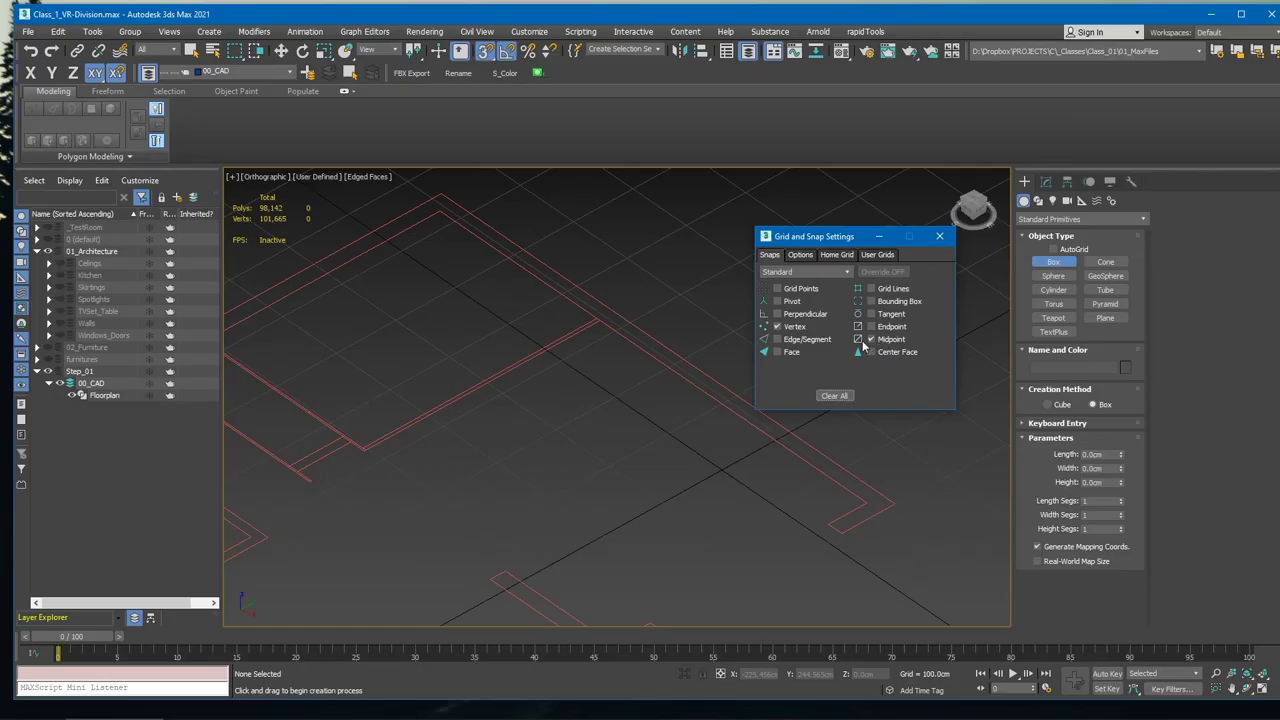
scroll(677, 349, down, 3)
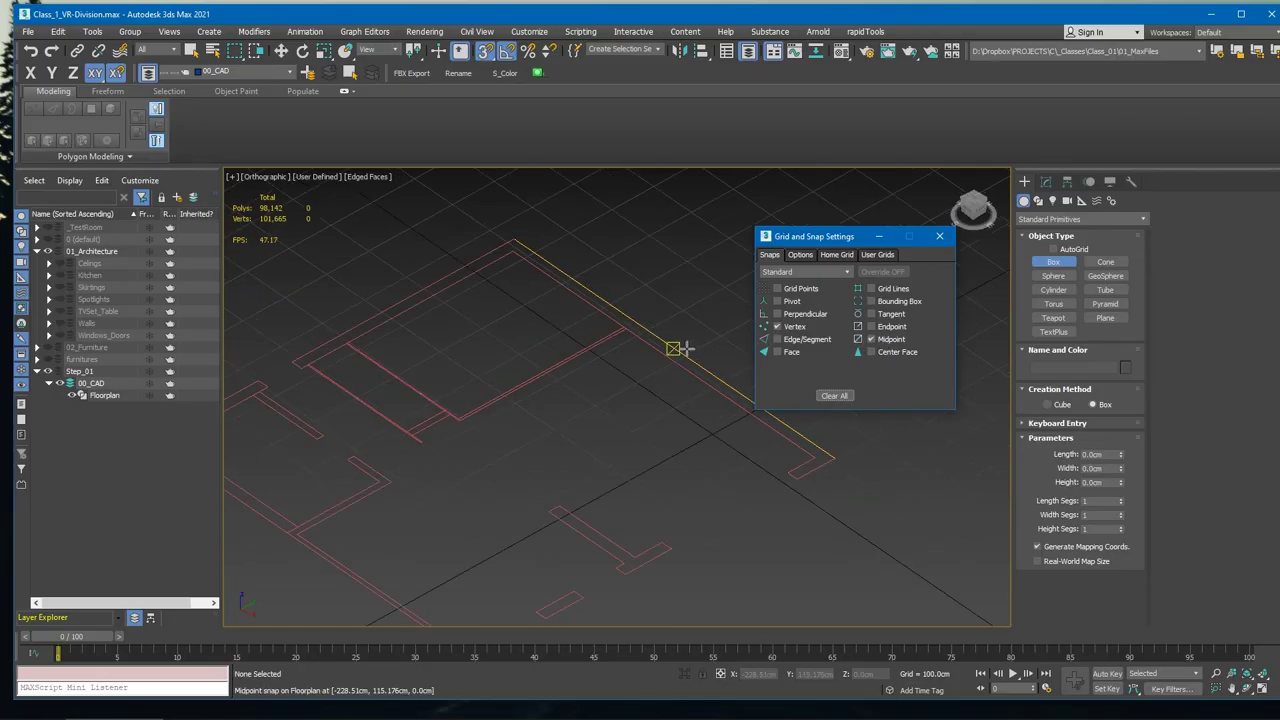
scroll(677, 349, down, 3)
click(806, 290)
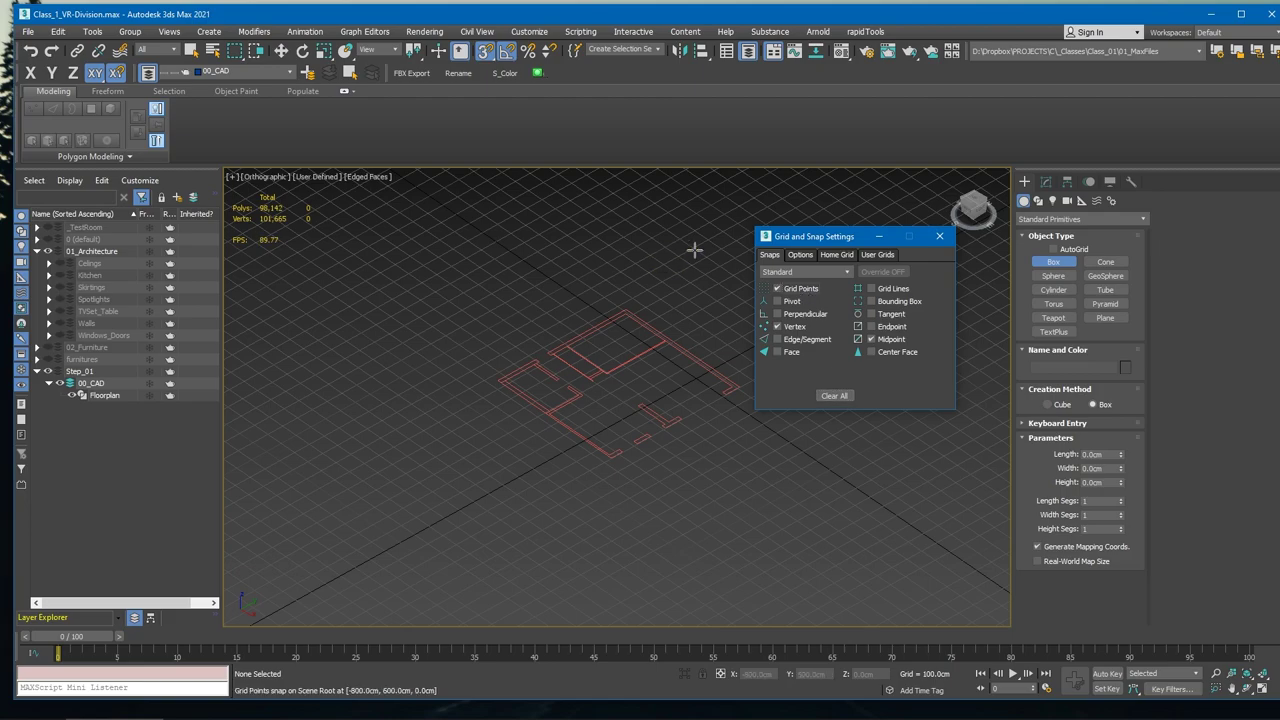
scroll(672, 279, up, 5)
scroll(723, 298, up, 3)
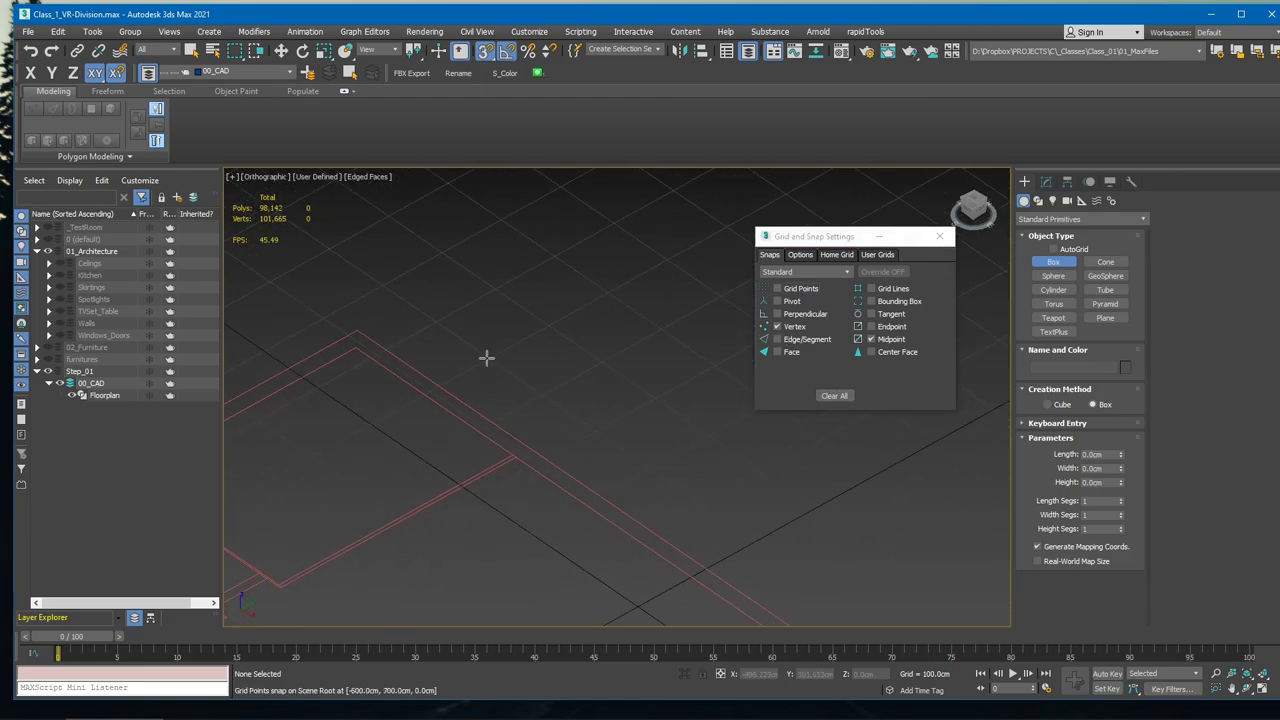
scroll(414, 320, up, 3)
Draw a test box snapped to a floorplan corner, then undo it and exit box creation
drag(436, 316, 430, 384)
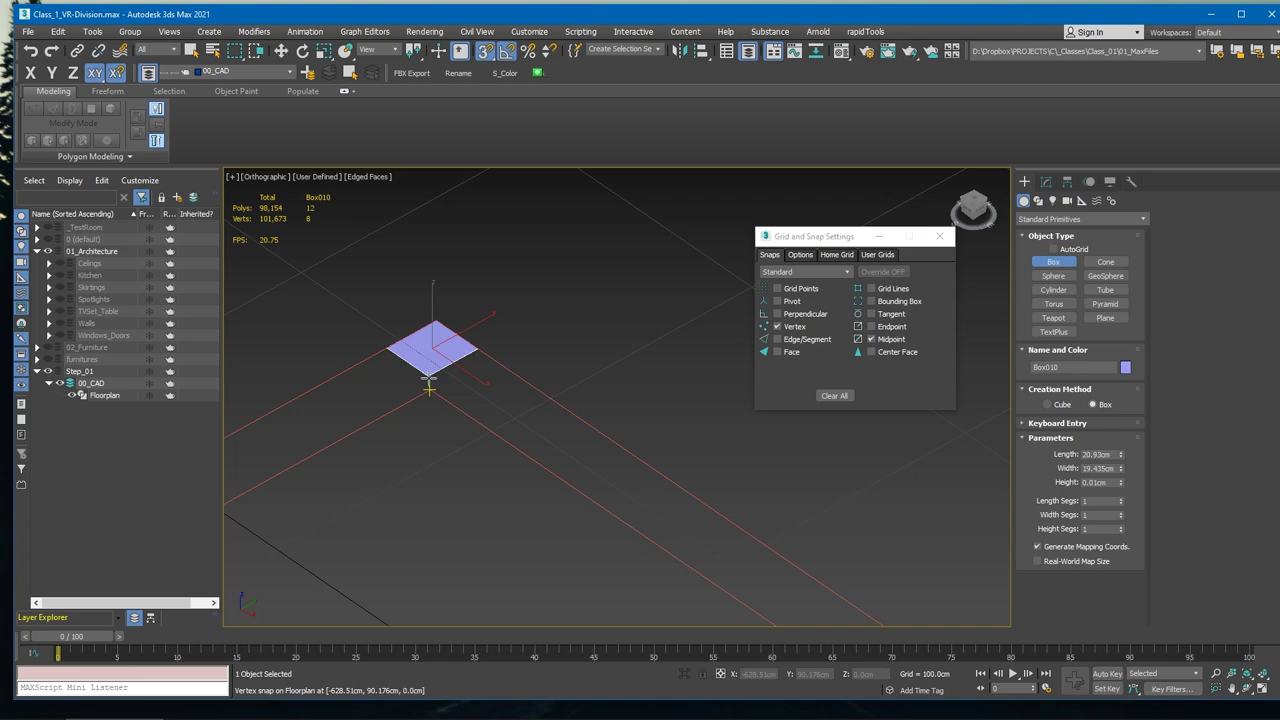
scroll(488, 392, down, 3)
key(ctrl+z)
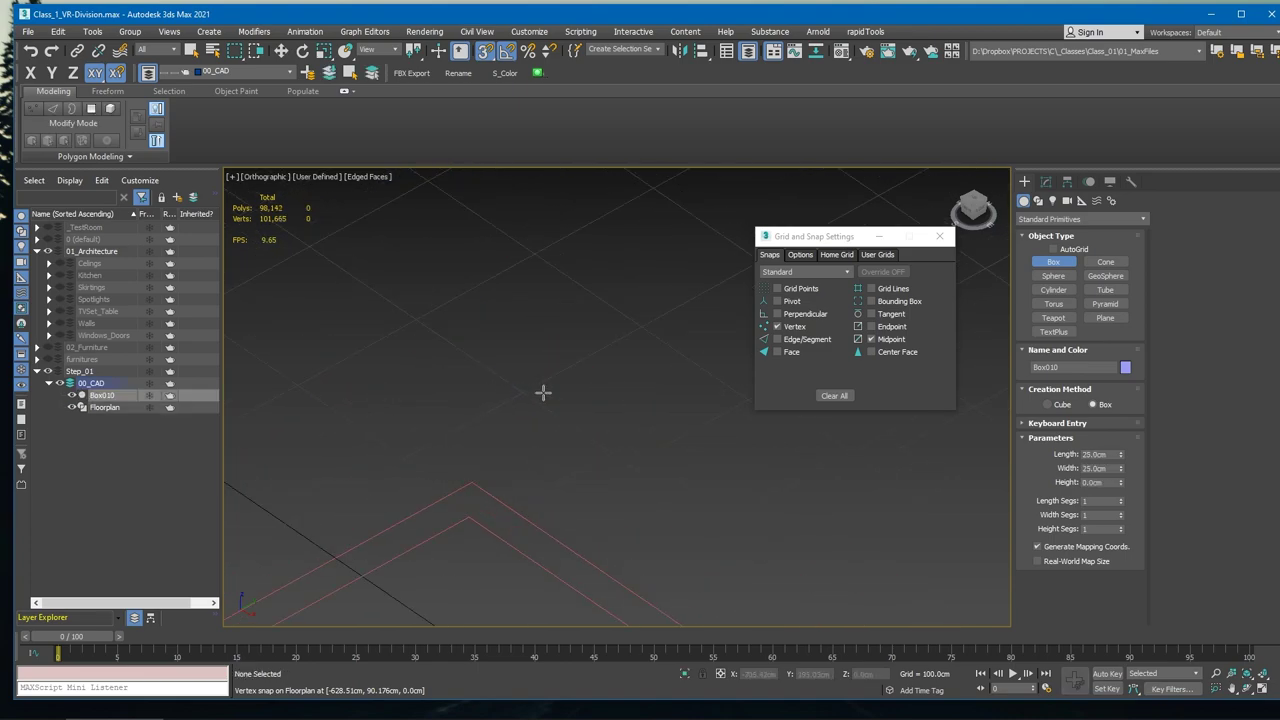
scroll(503, 374, up, 3)
right_click(594, 374)
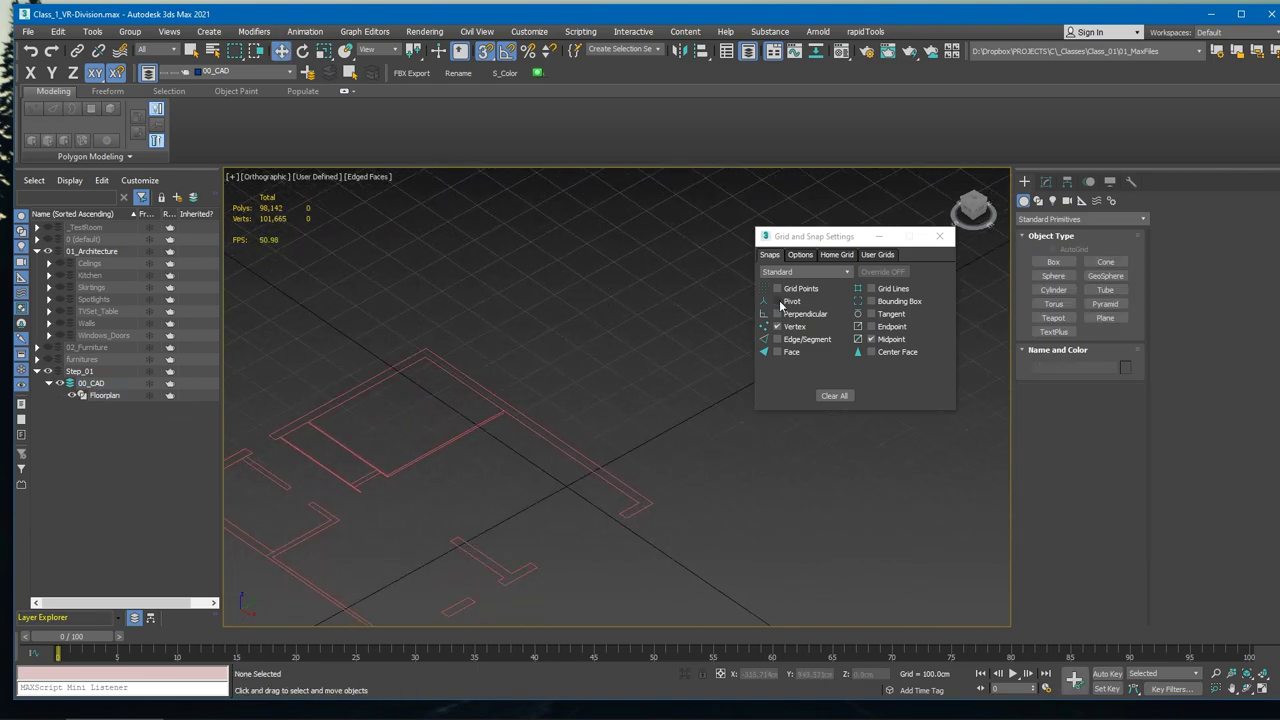
scroll(585, 318, down, 3)
click(849, 238)
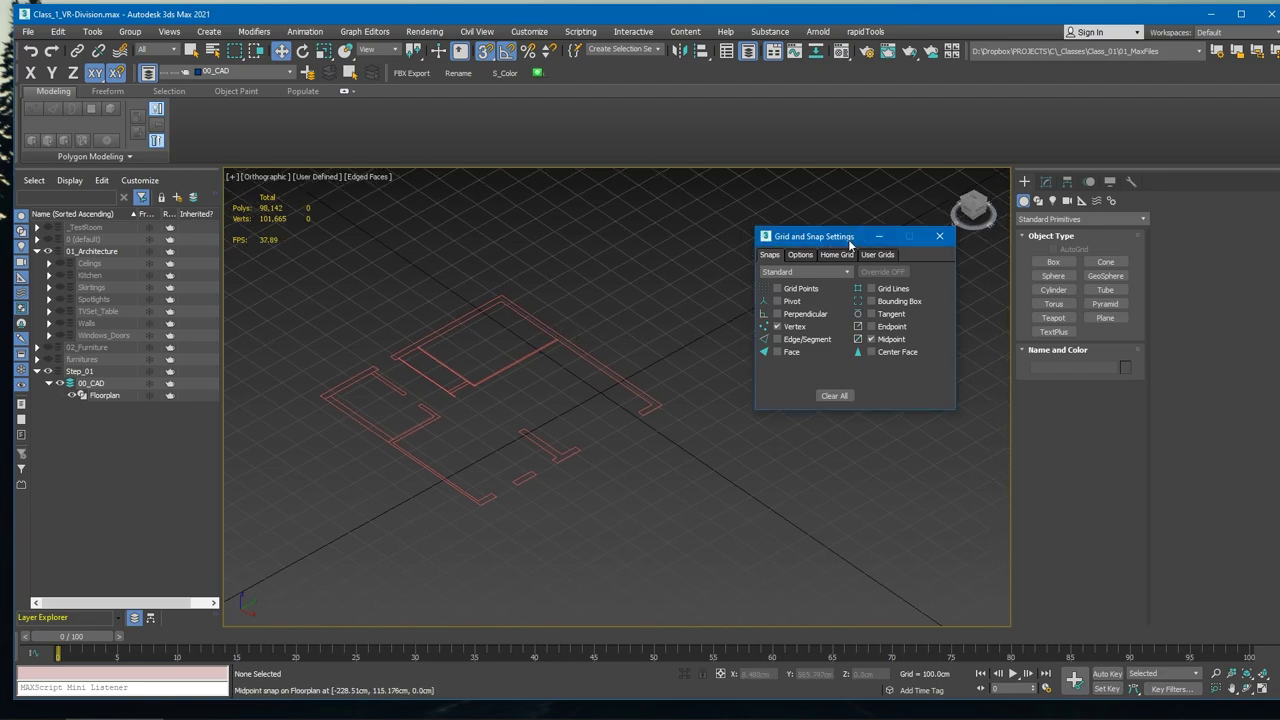
click(529, 31)
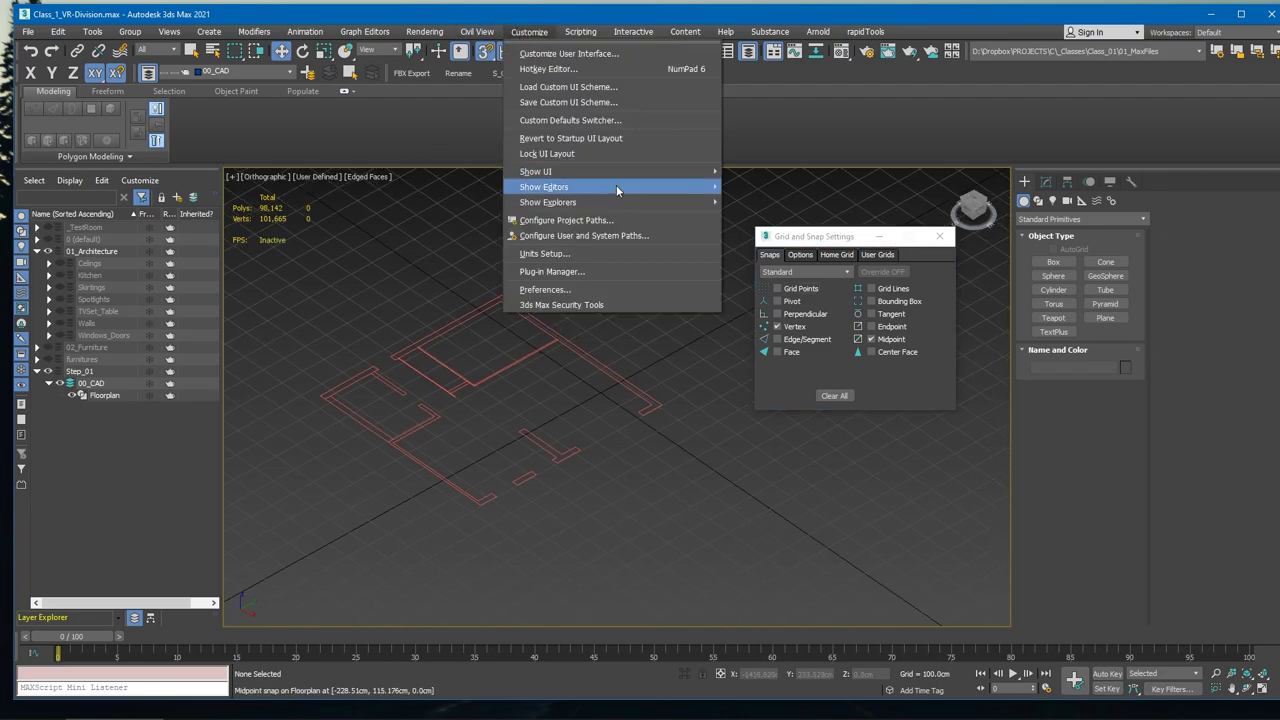
In Units Setup, keep Metric Centimeters as the display unit scale
click(596, 256)
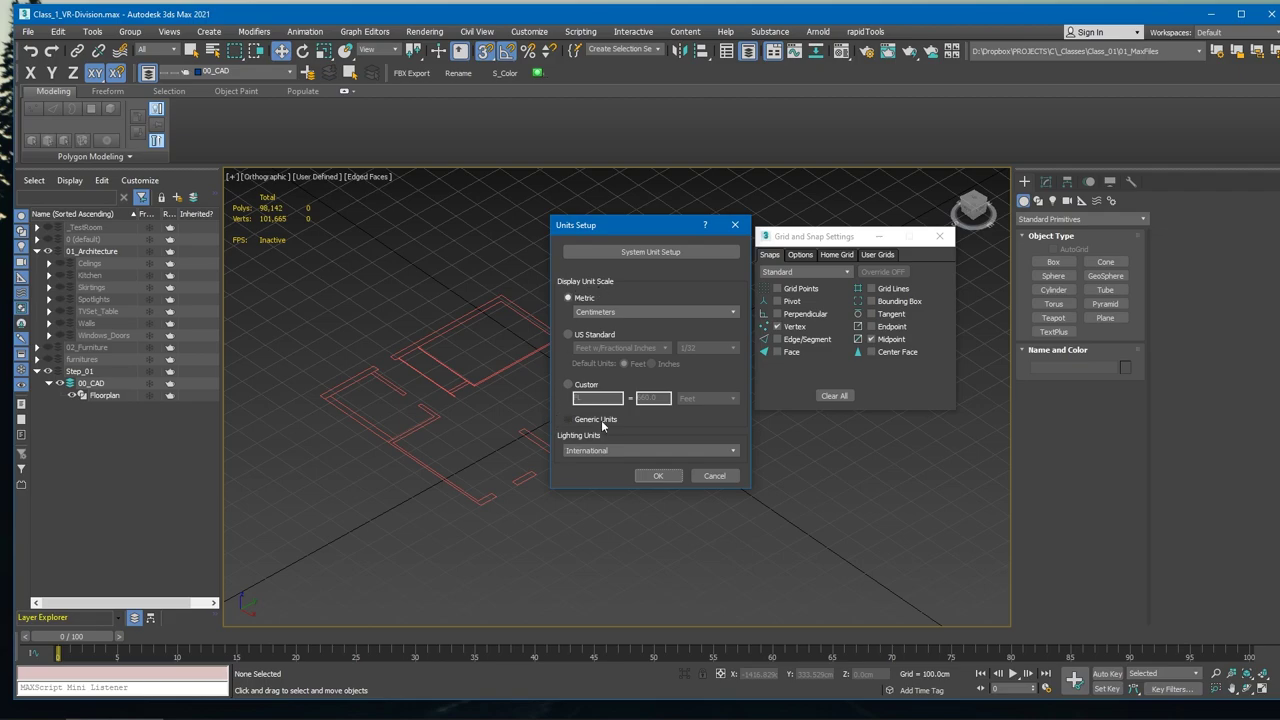
click(599, 300)
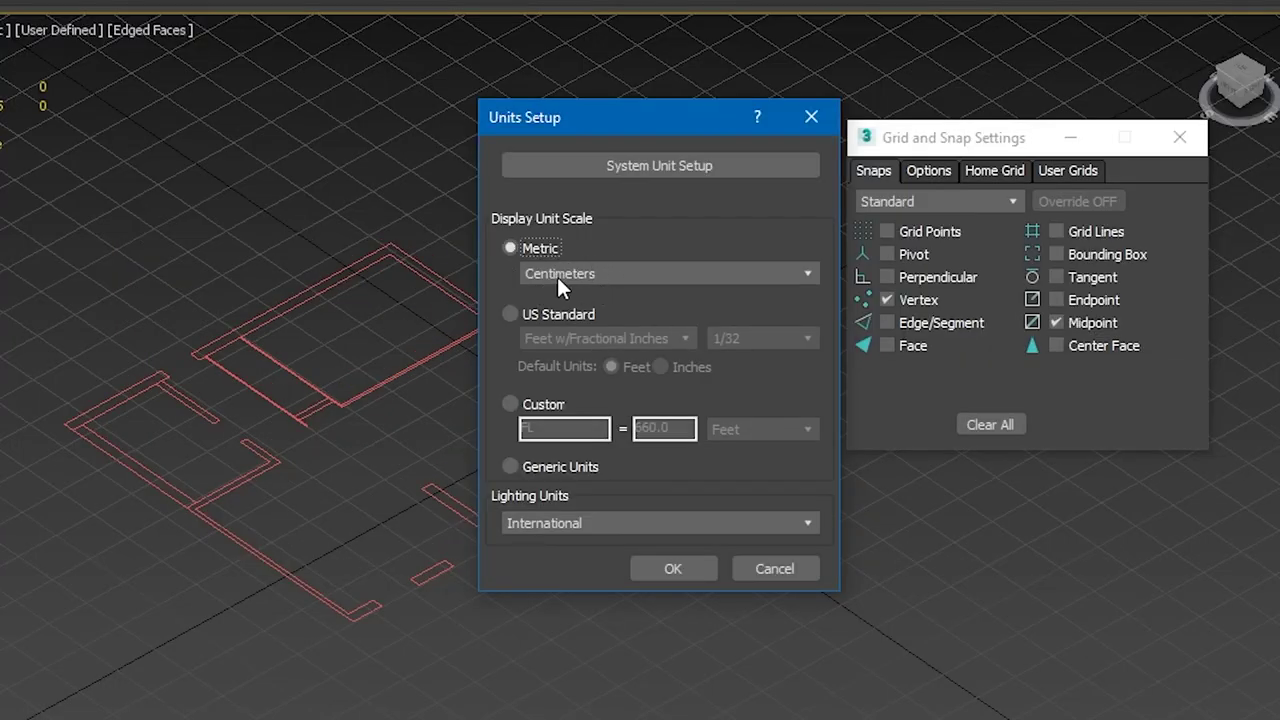
click(1161, 473)
In System Unit Setup, confirm 1 Unit = 1.0 Centimeters
click(650, 166)
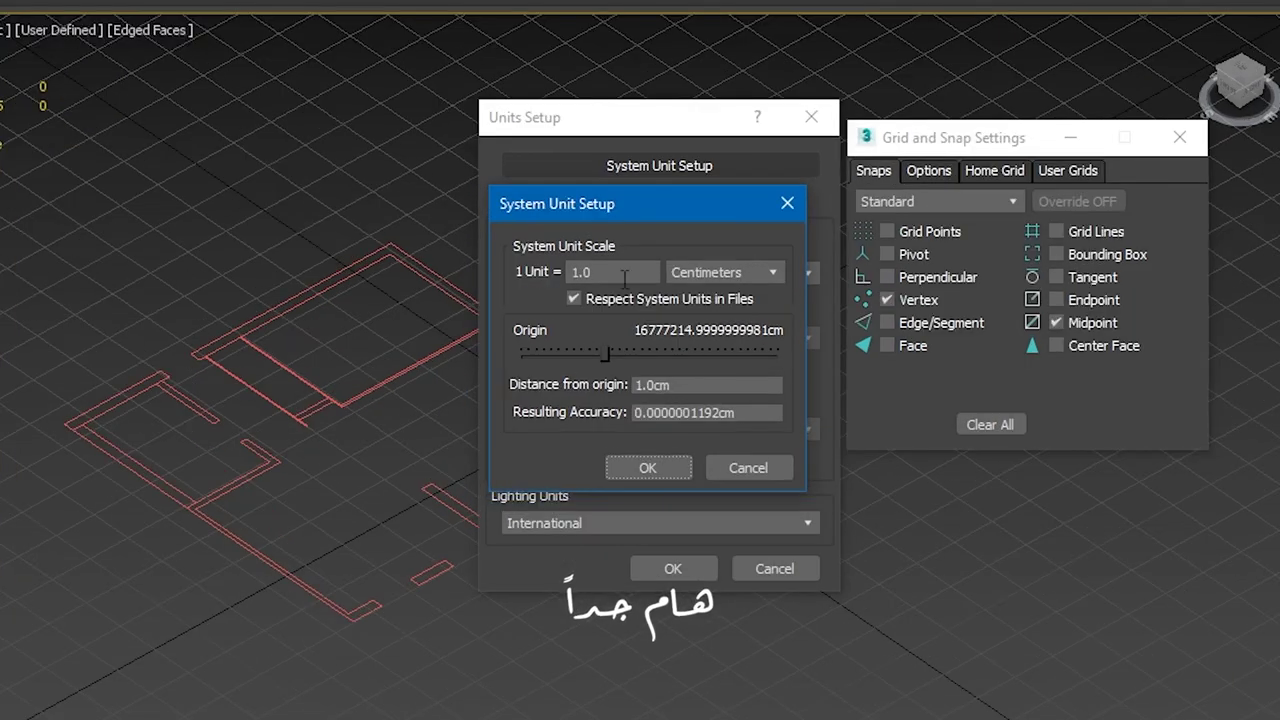
click(520, 279)
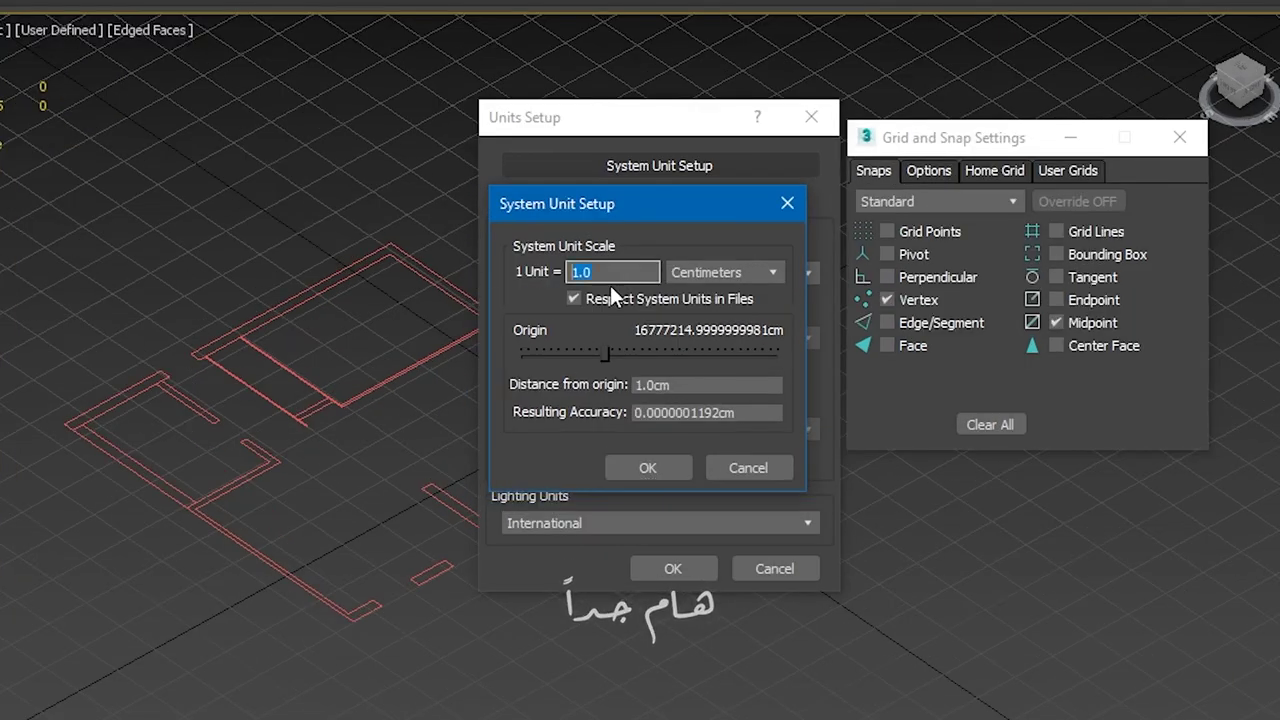
click(723, 270)
click(717, 270)
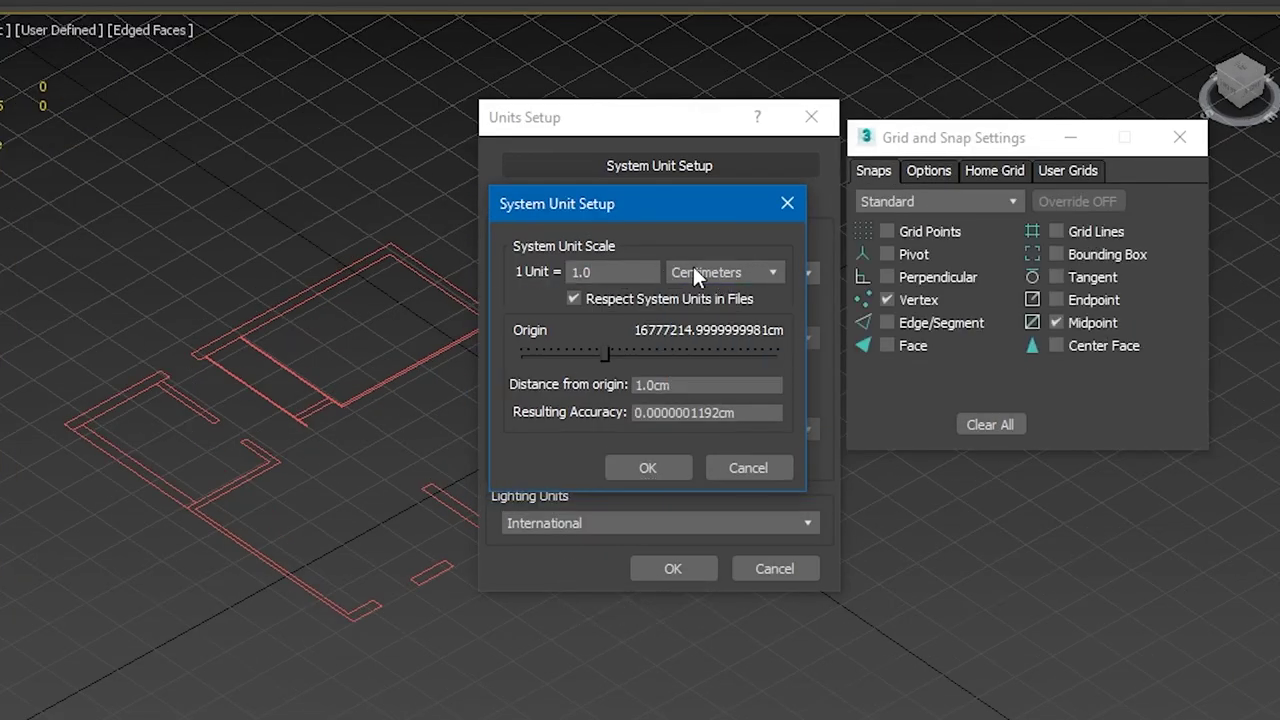
click(697, 271)
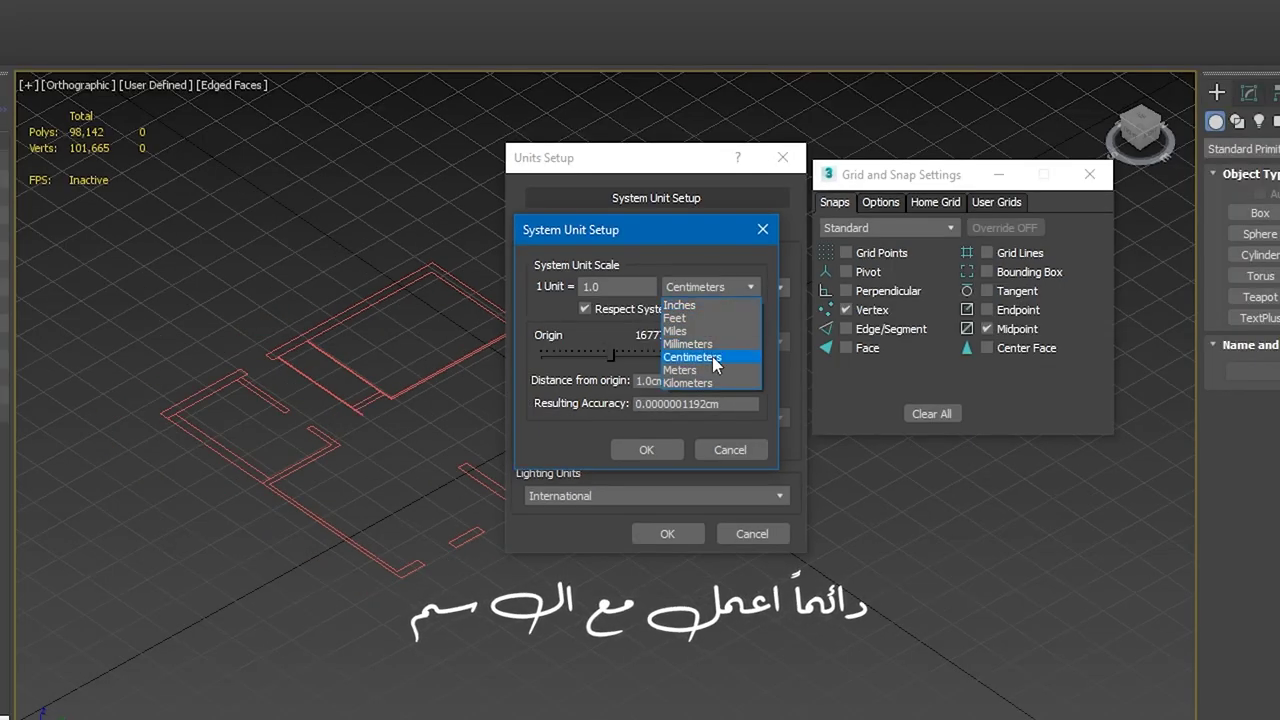
click(712, 356)
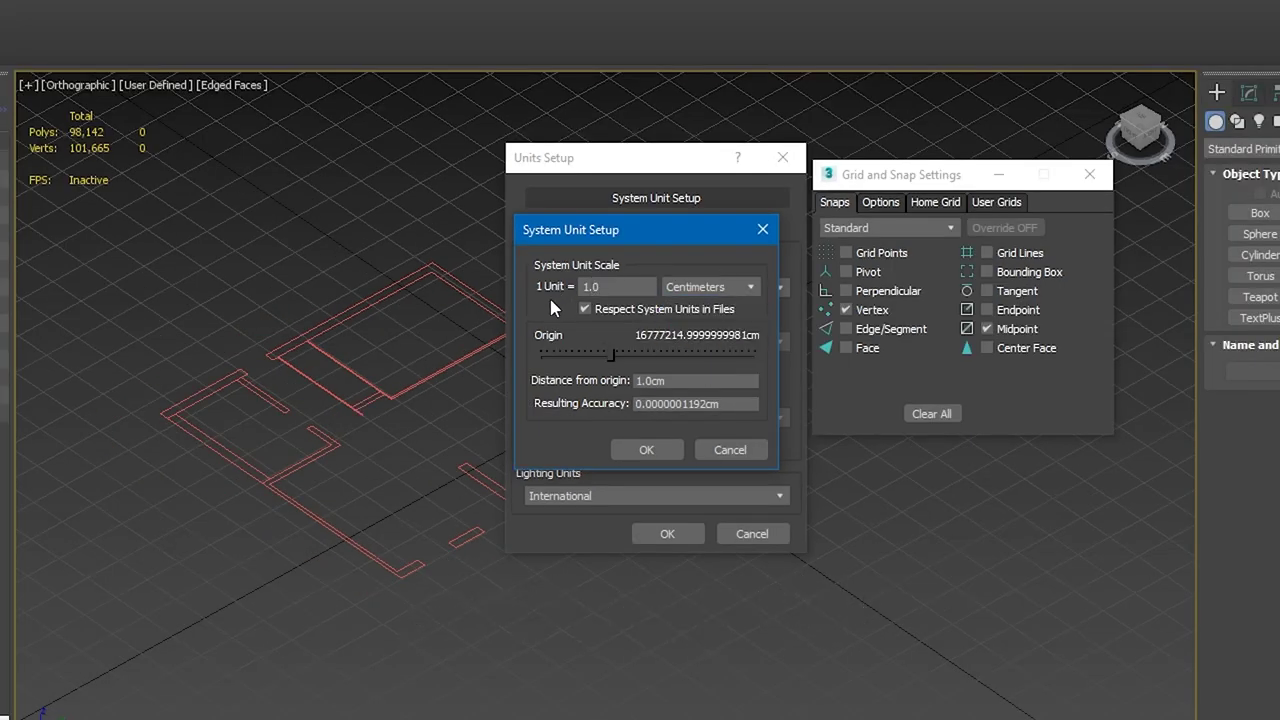
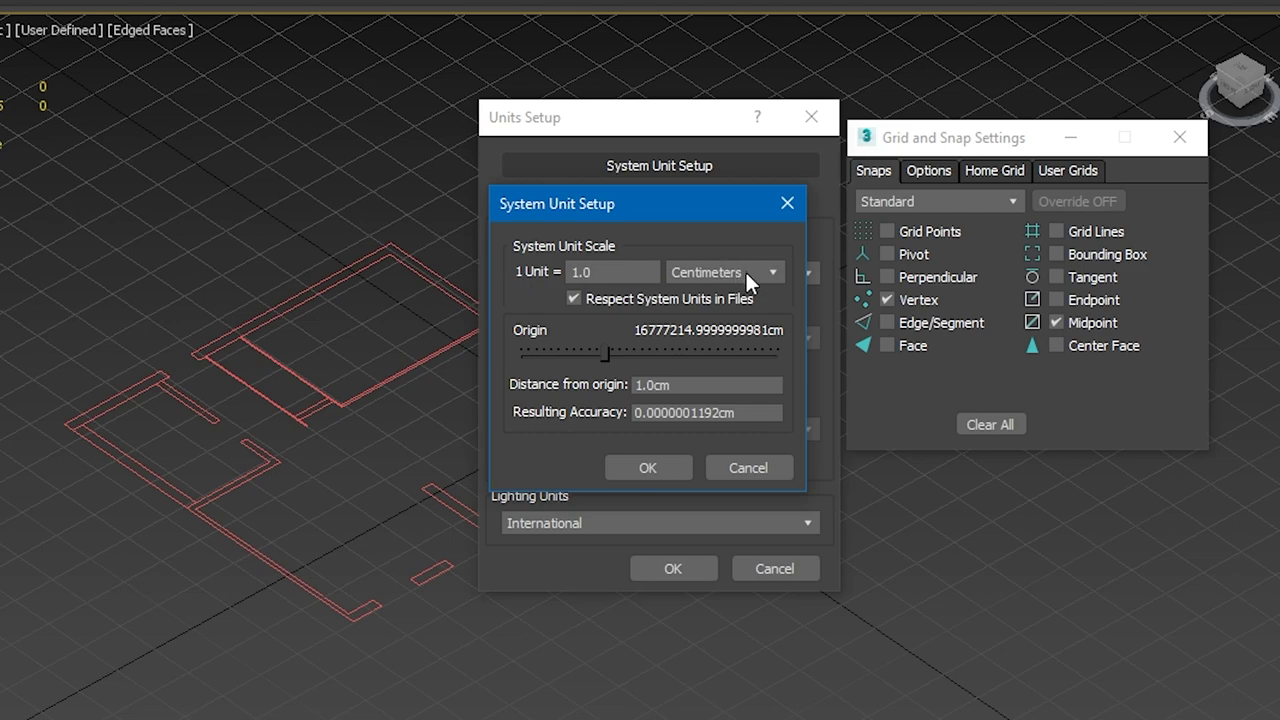
Keep centimetres as the system and display units and close the Grid and Snap Settings window
click(647, 467)
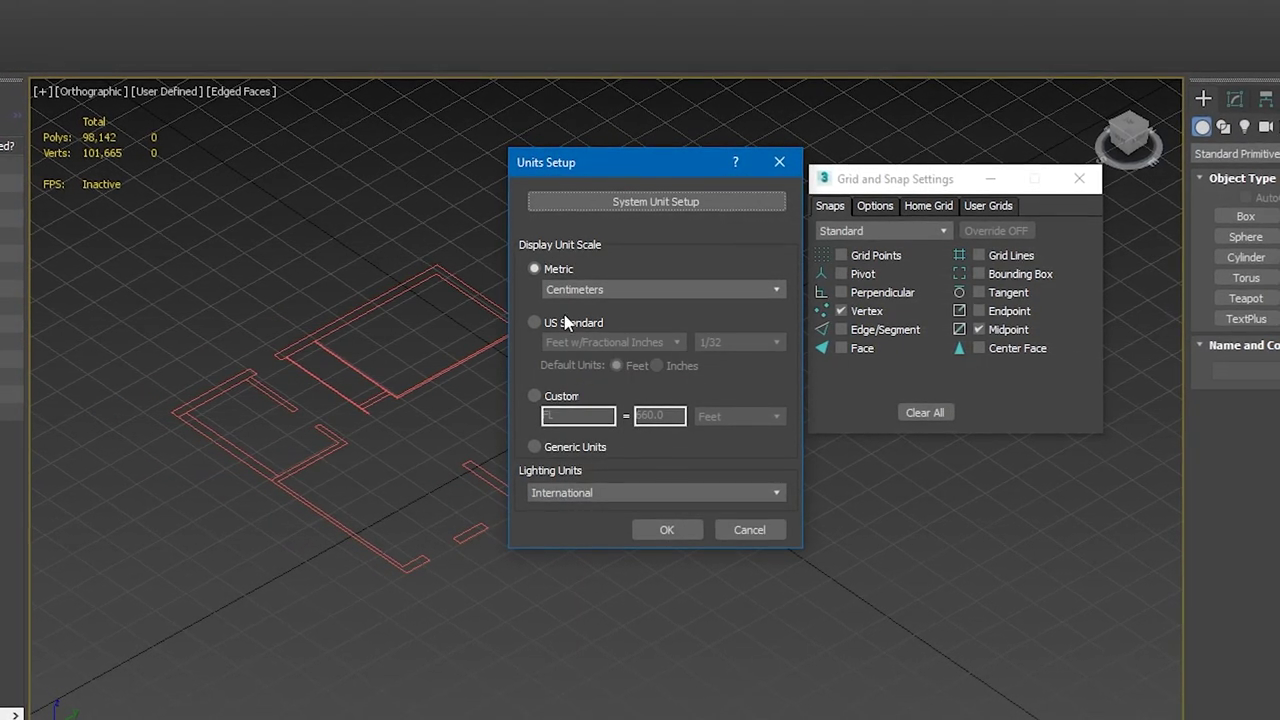
click(775, 527)
click(1079, 178)
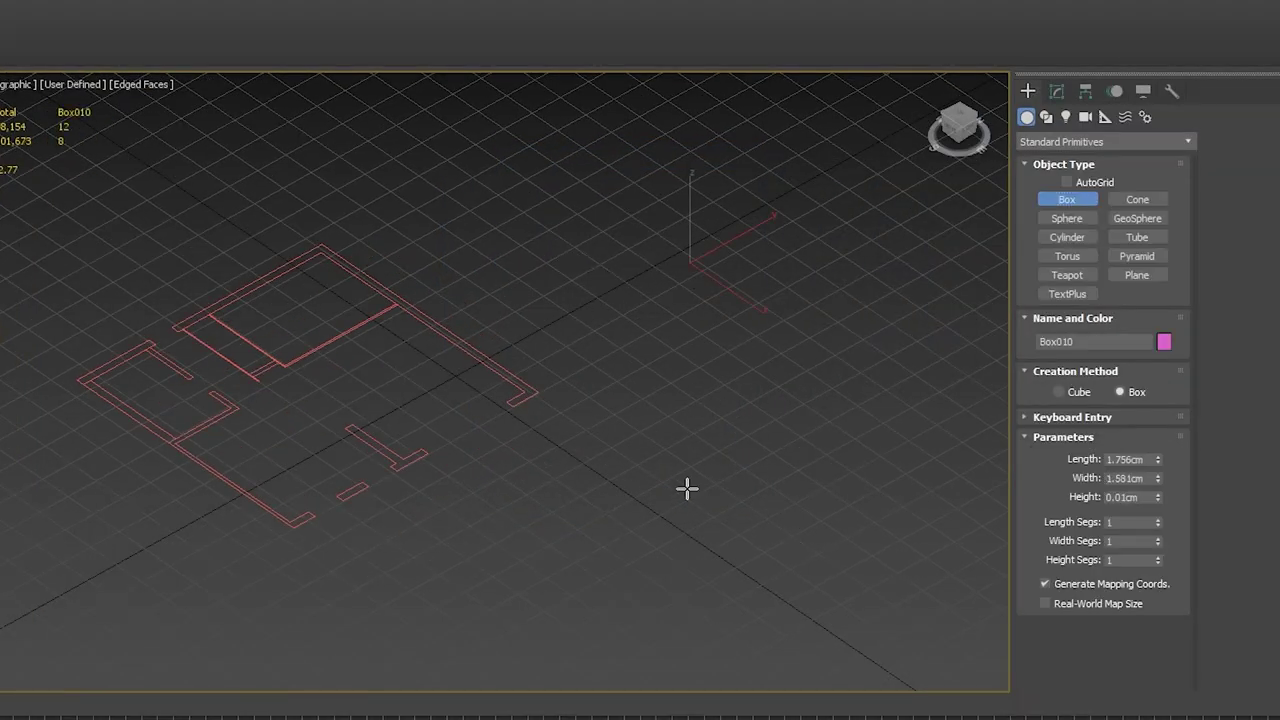
Draw a large test box beside the floorplan, then undo it
drag(687, 487, 680, 309)
mouse_move(680, 309)
middle_down()
mouse_move(623, 174)
mouse_move(647, 212)
middle_up()
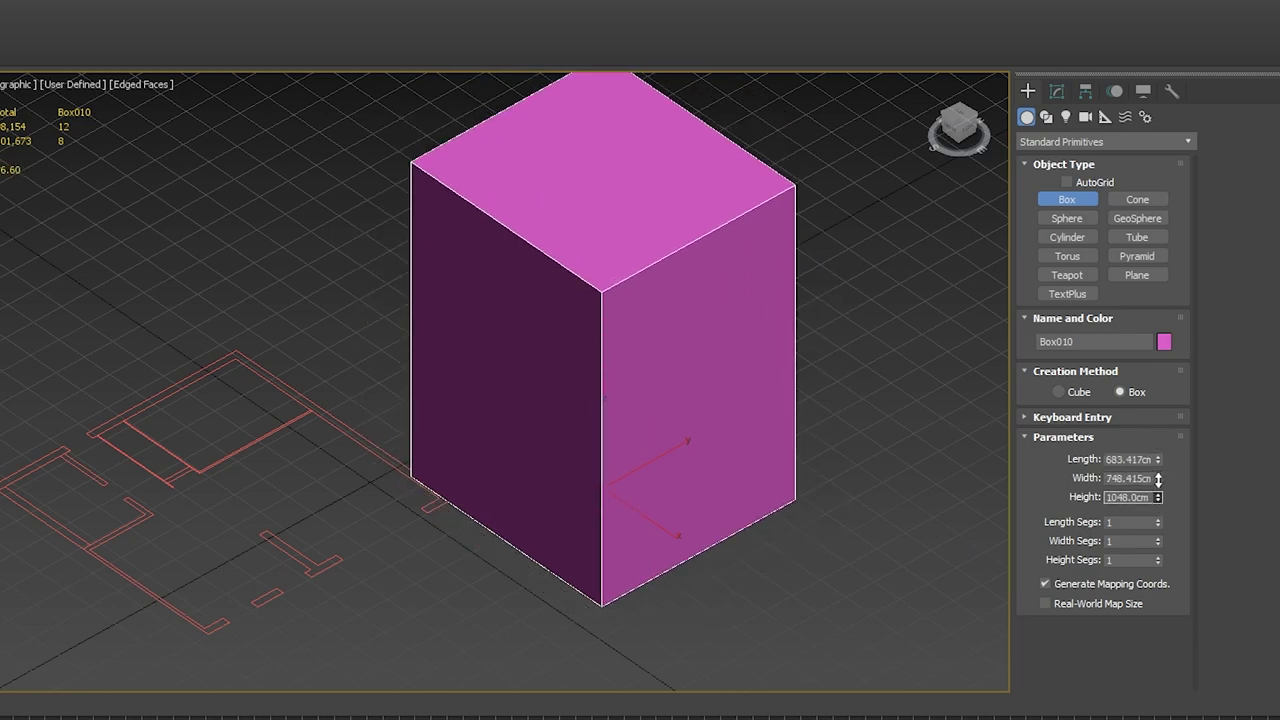
key(ctrl+z)
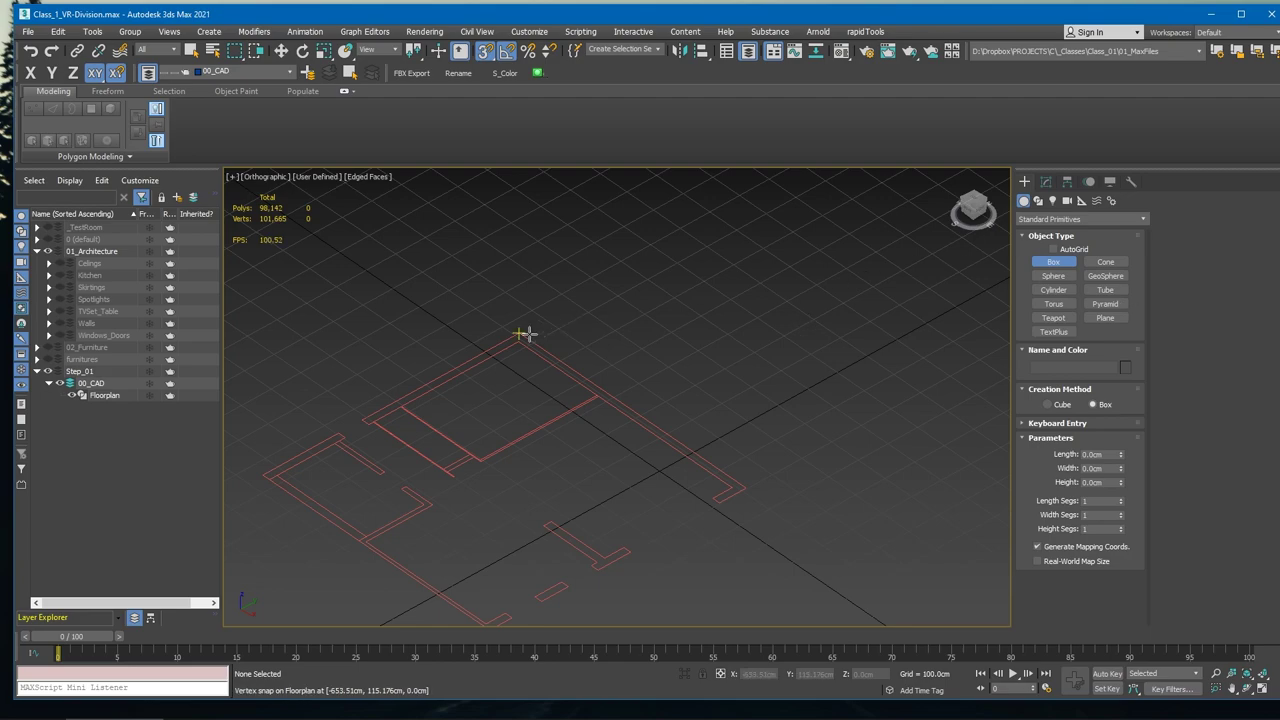
Recentre the floorplan and check the snap settings
middle_drag(753, 284, 698, 239)
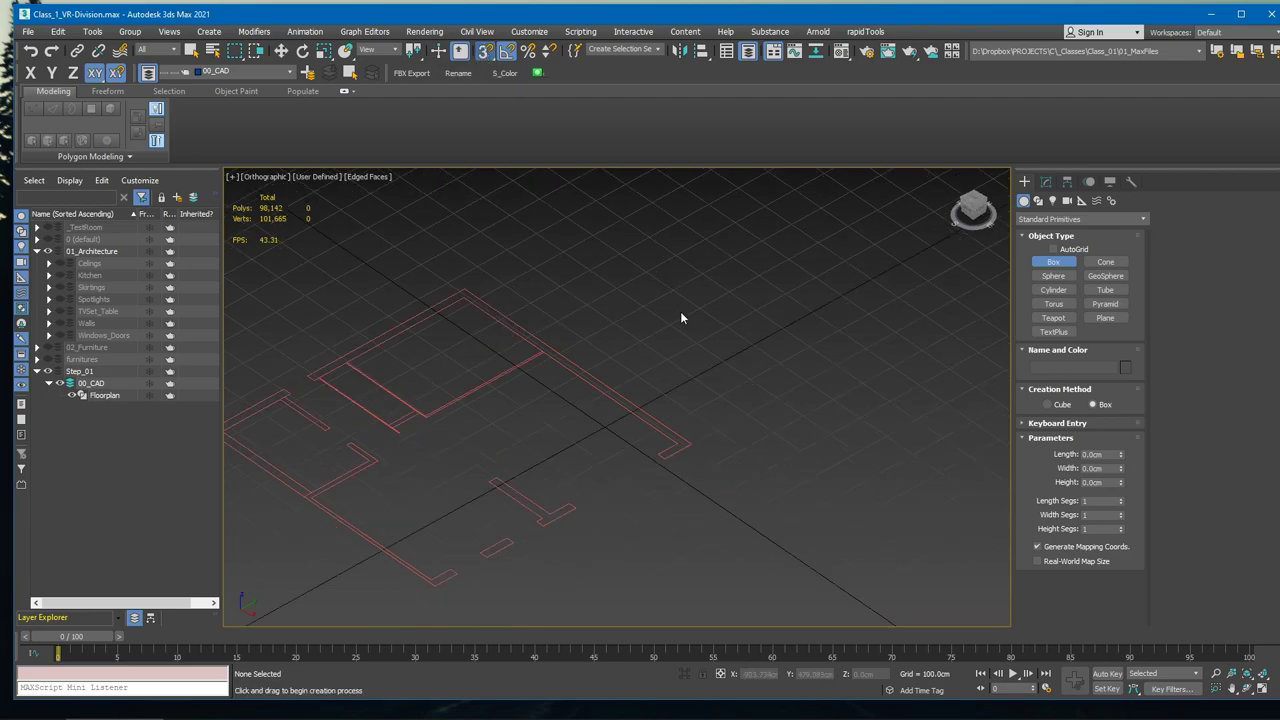
right_click(486, 52)
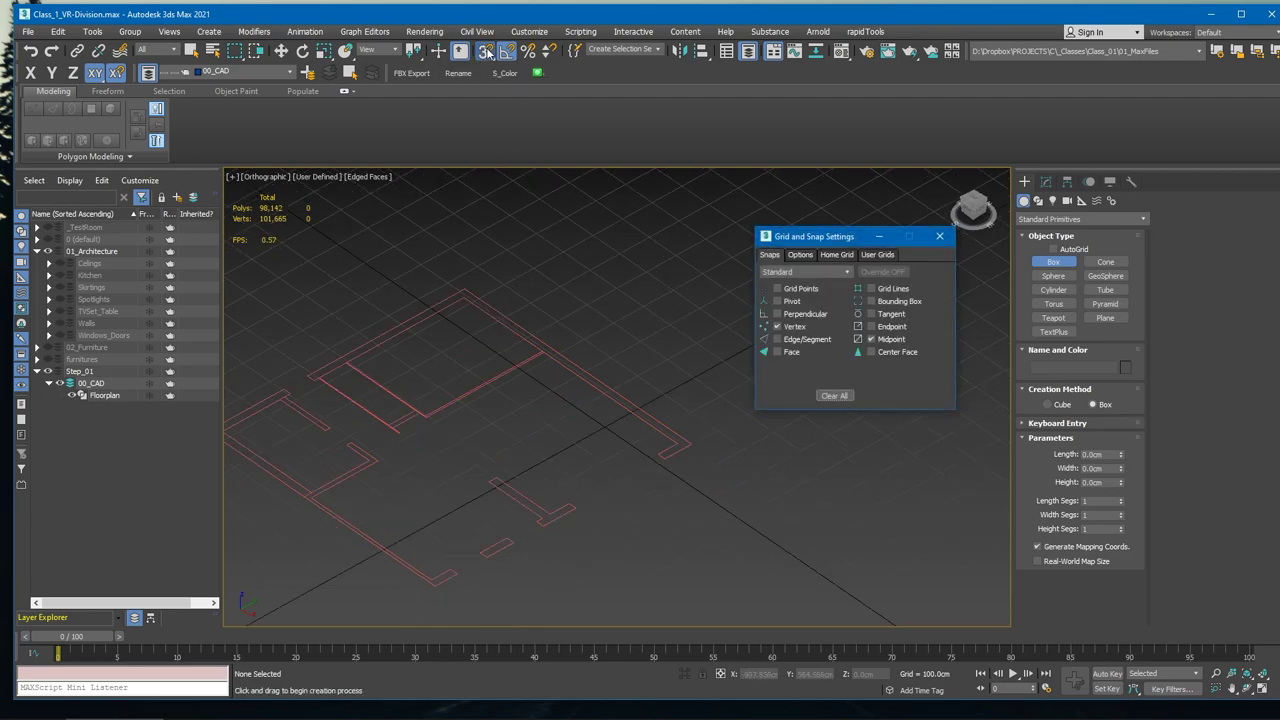
click(940, 237)
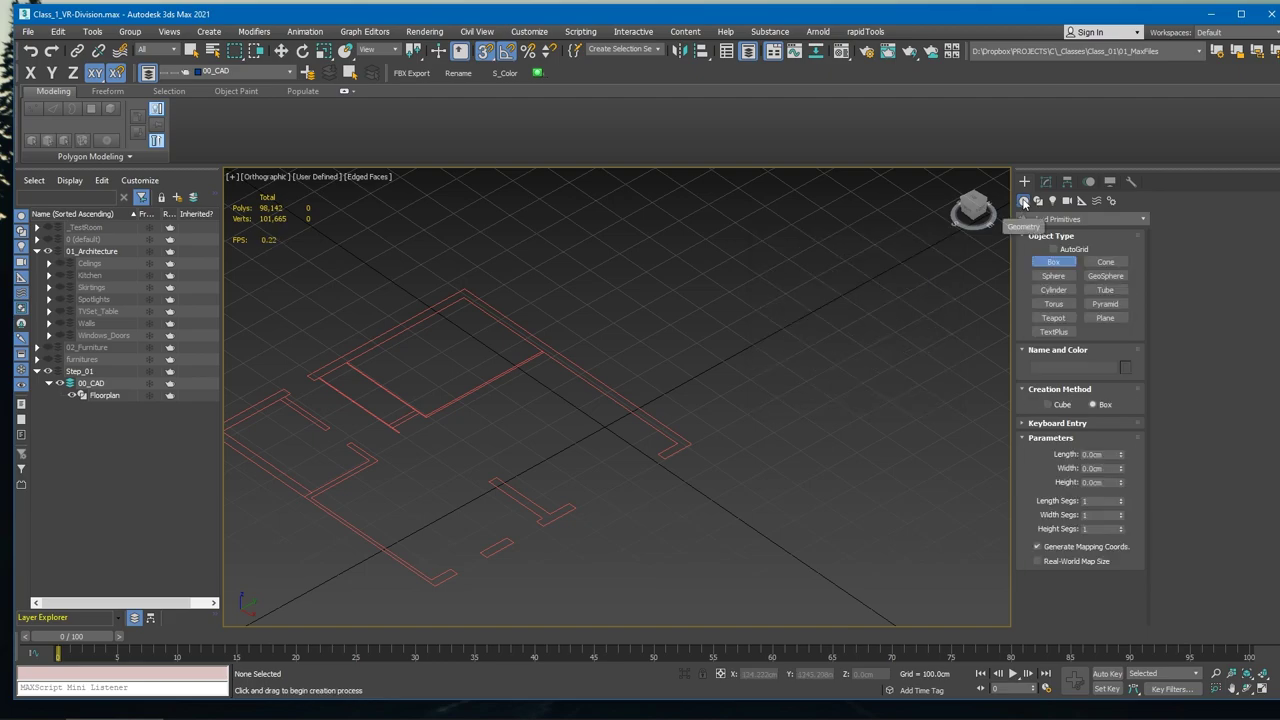
Select the Floorplan, cancel the accidental copy, frame it and turn on 3D snaps
click(609, 380)
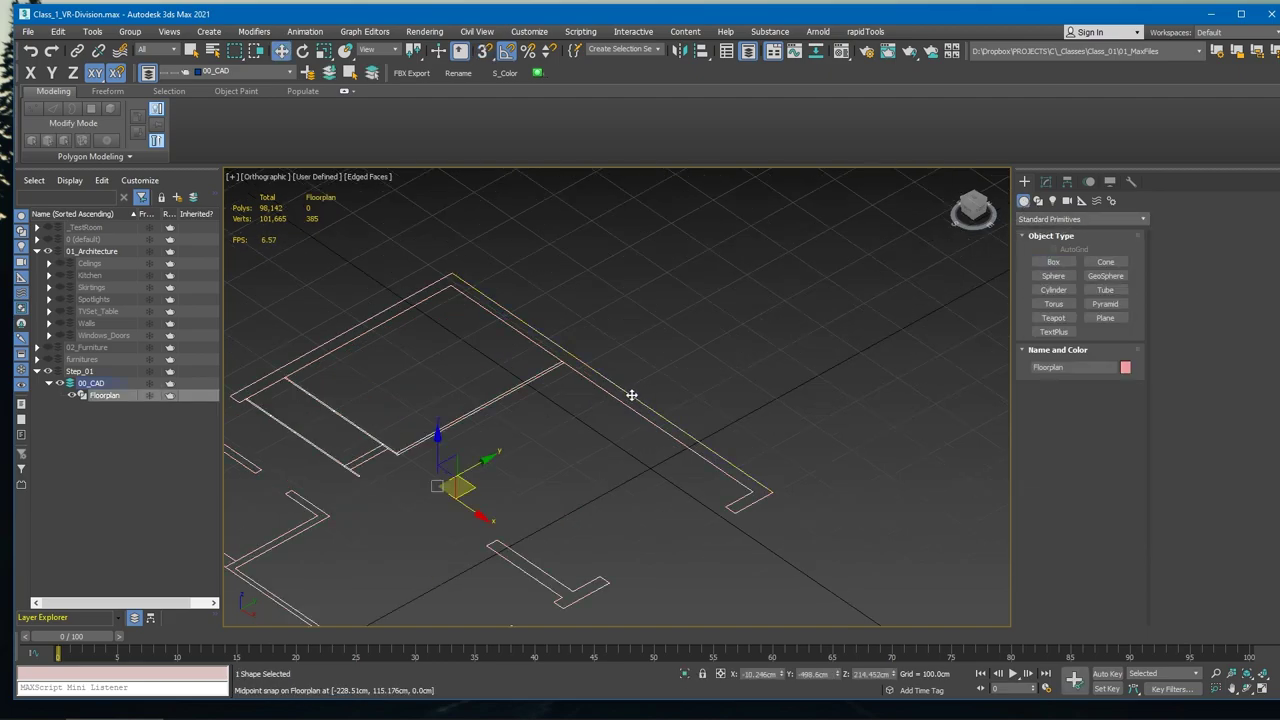
scroll(671, 385, down, 3)
shift+drag(671, 379, 923, 479)
click(655, 420)
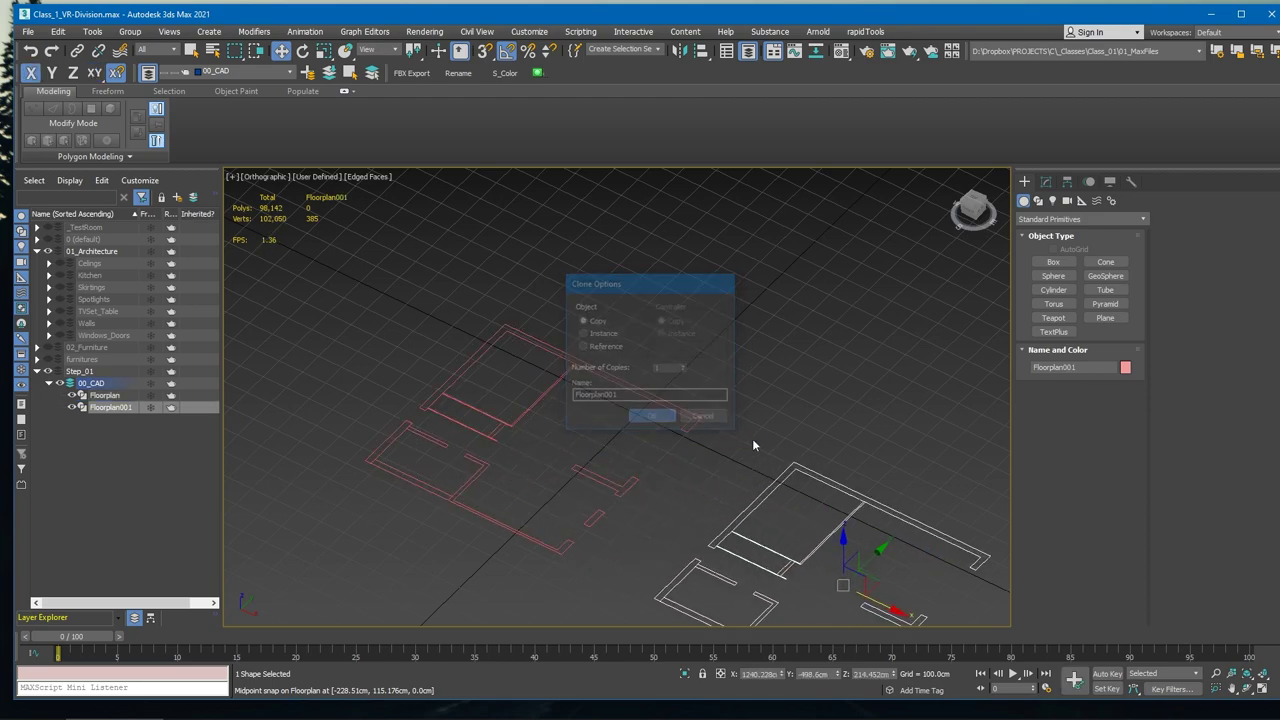
key(z)
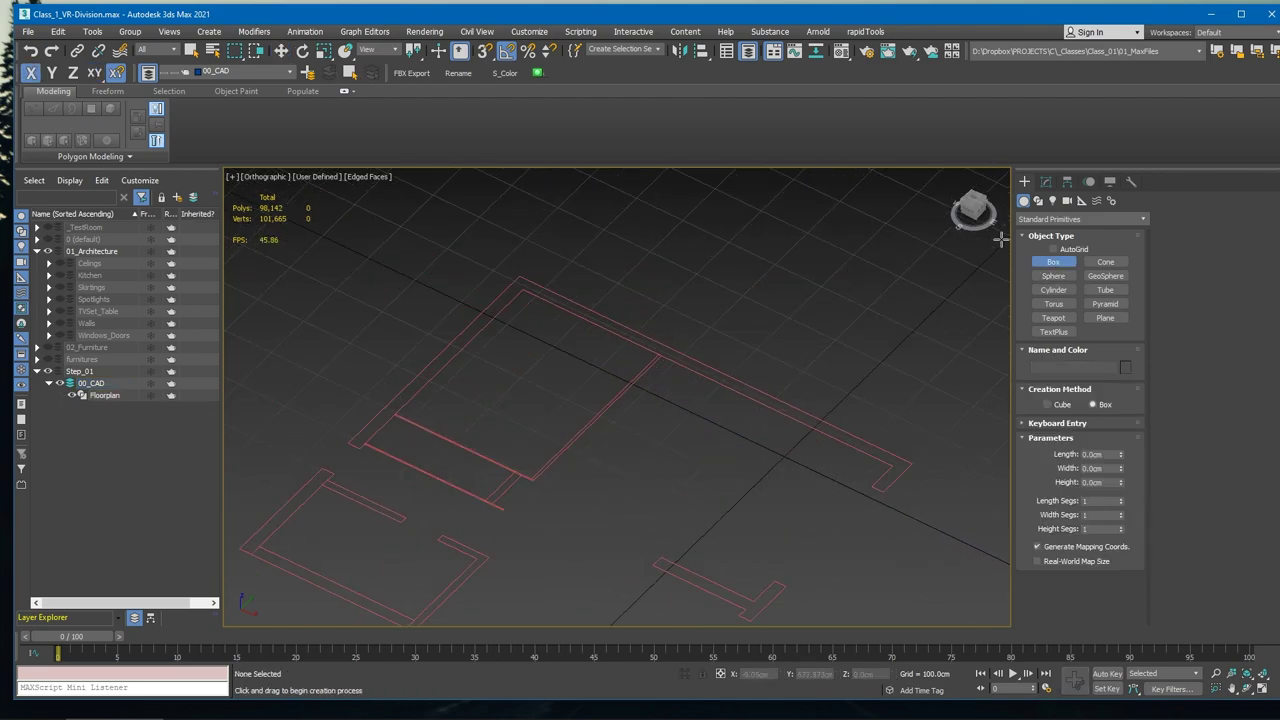
key(s)
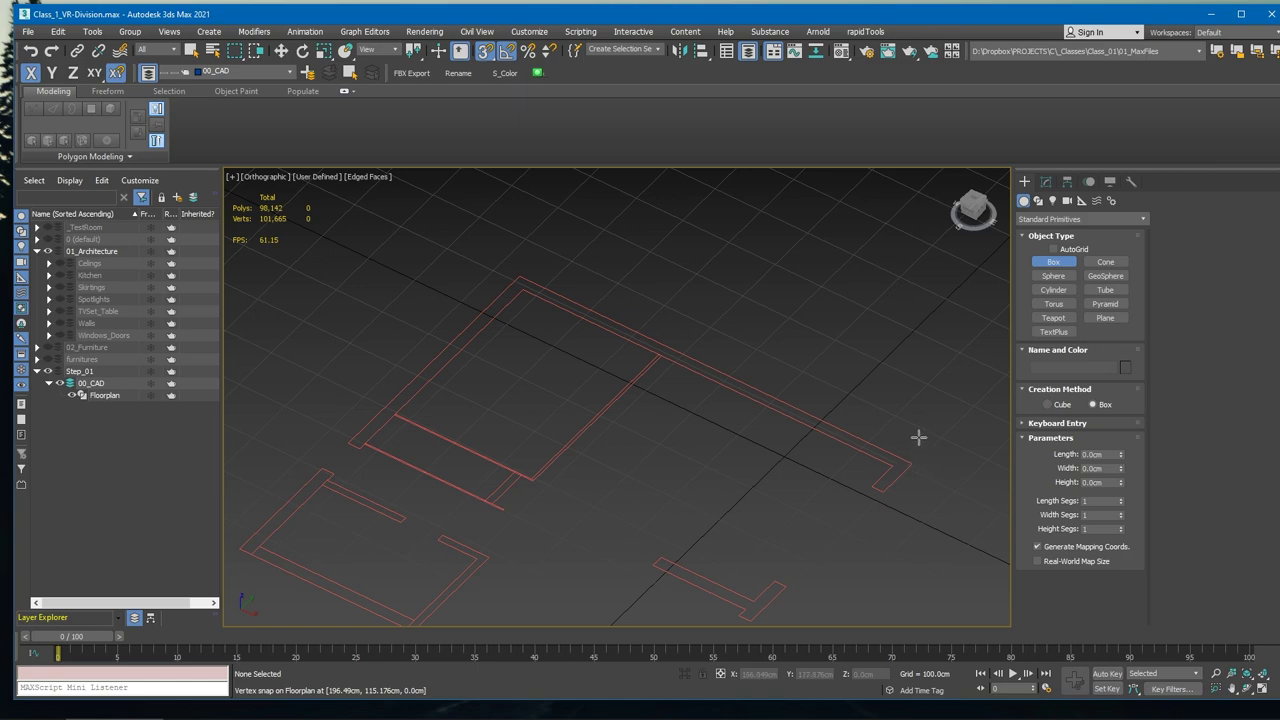
Draw an 825 × 25 cm wall box along the floorplan edge and set its height to 280 cm
mouse_move(917, 461)
mouse_down()
mouse_move(505, 262)
mouse_move(521, 291)
mouse_up()
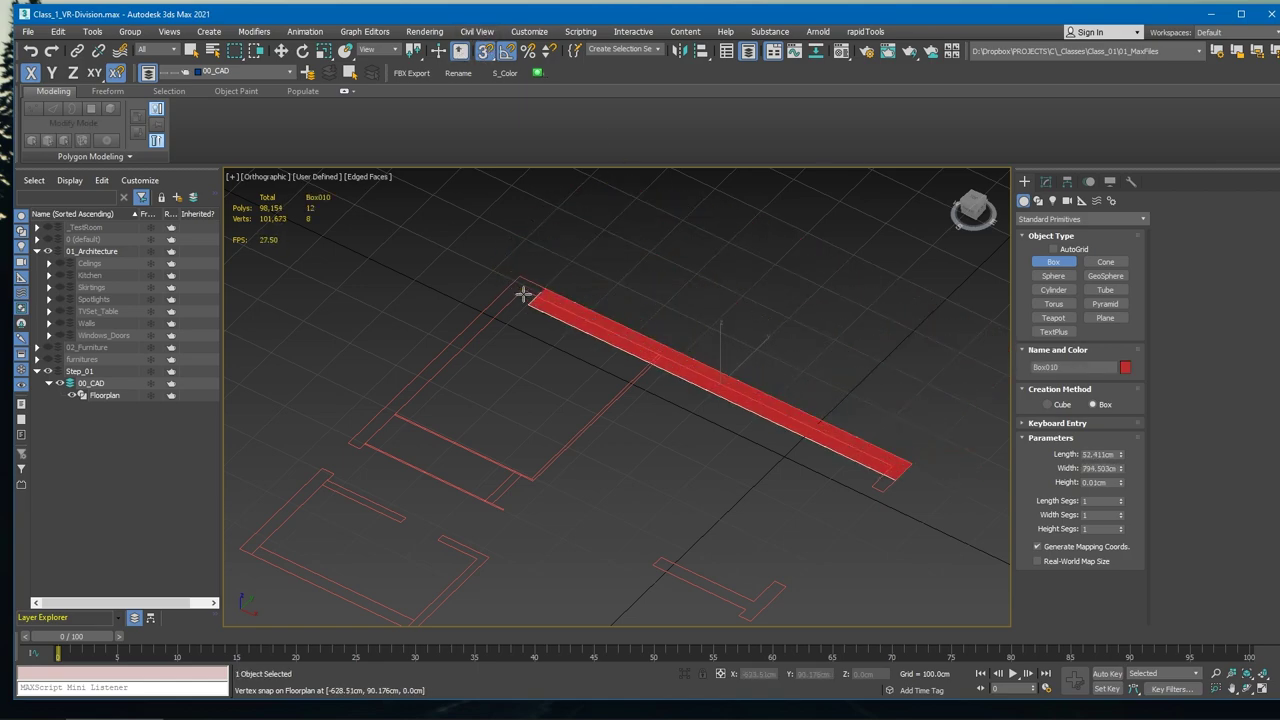
click(521, 291)
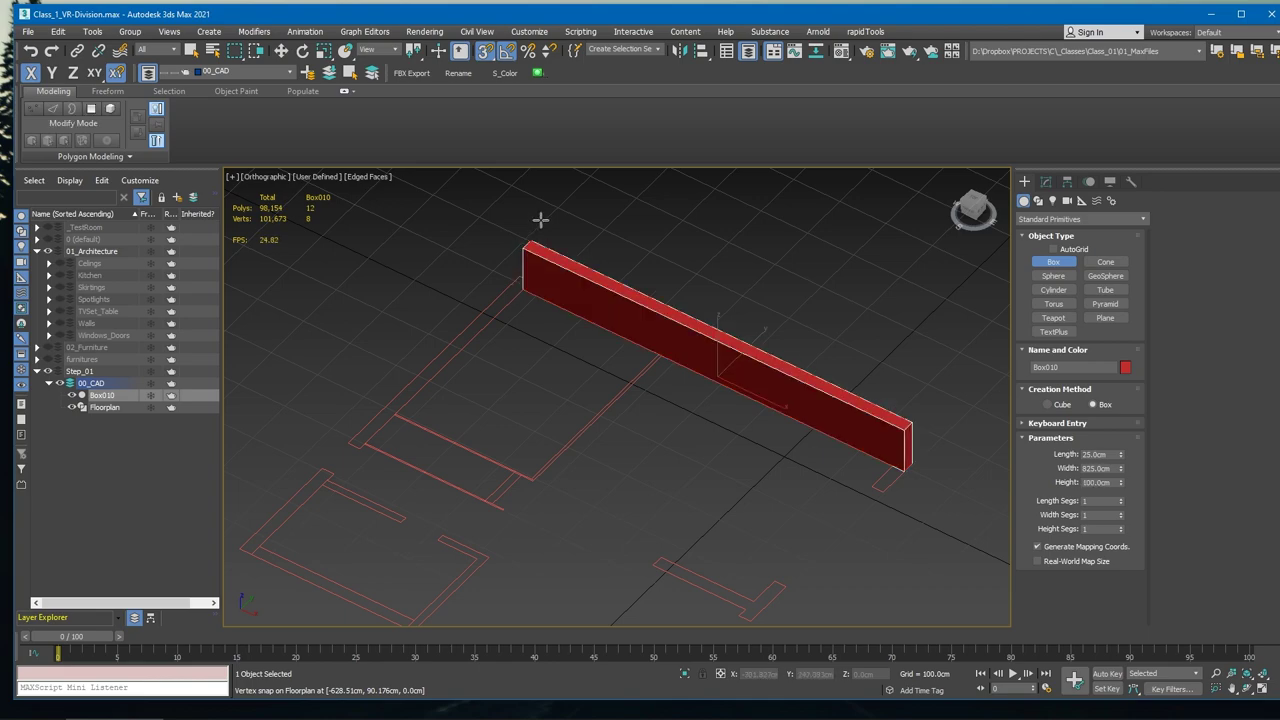
text(200)
click(545, 188)
alt+middle_drag(548, 195, 619, 244)
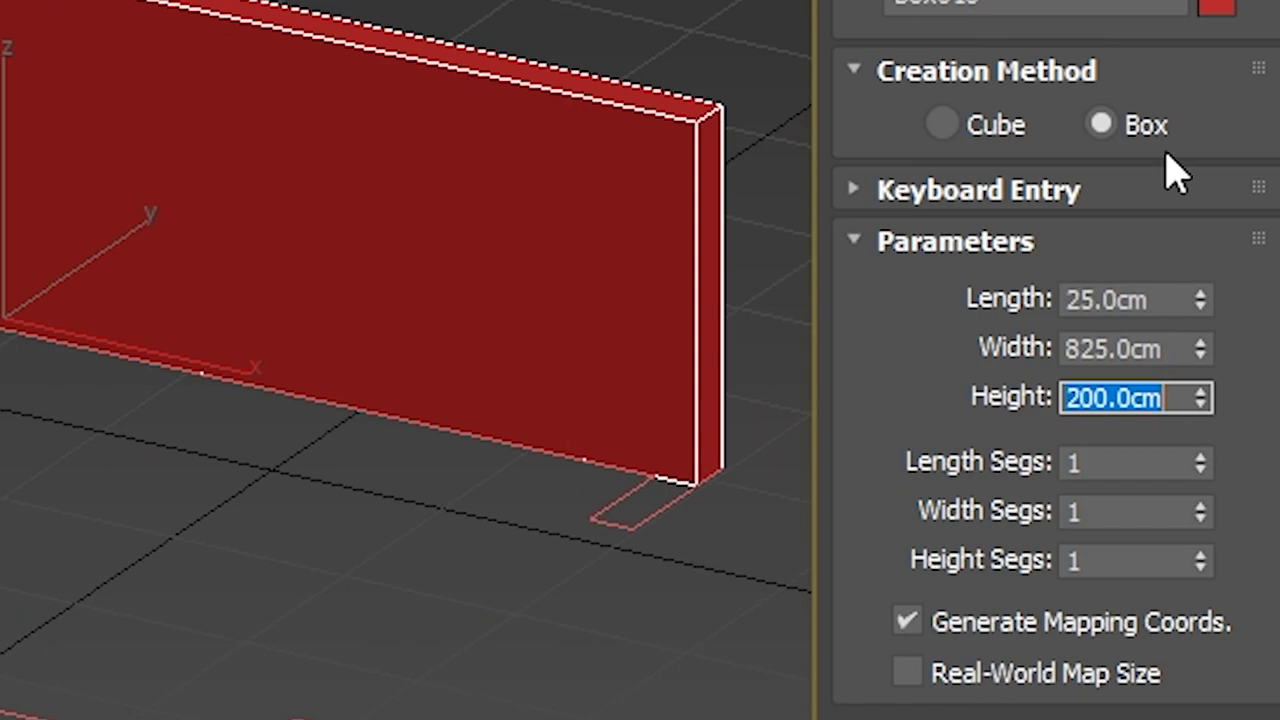
text(300)
key(Return)
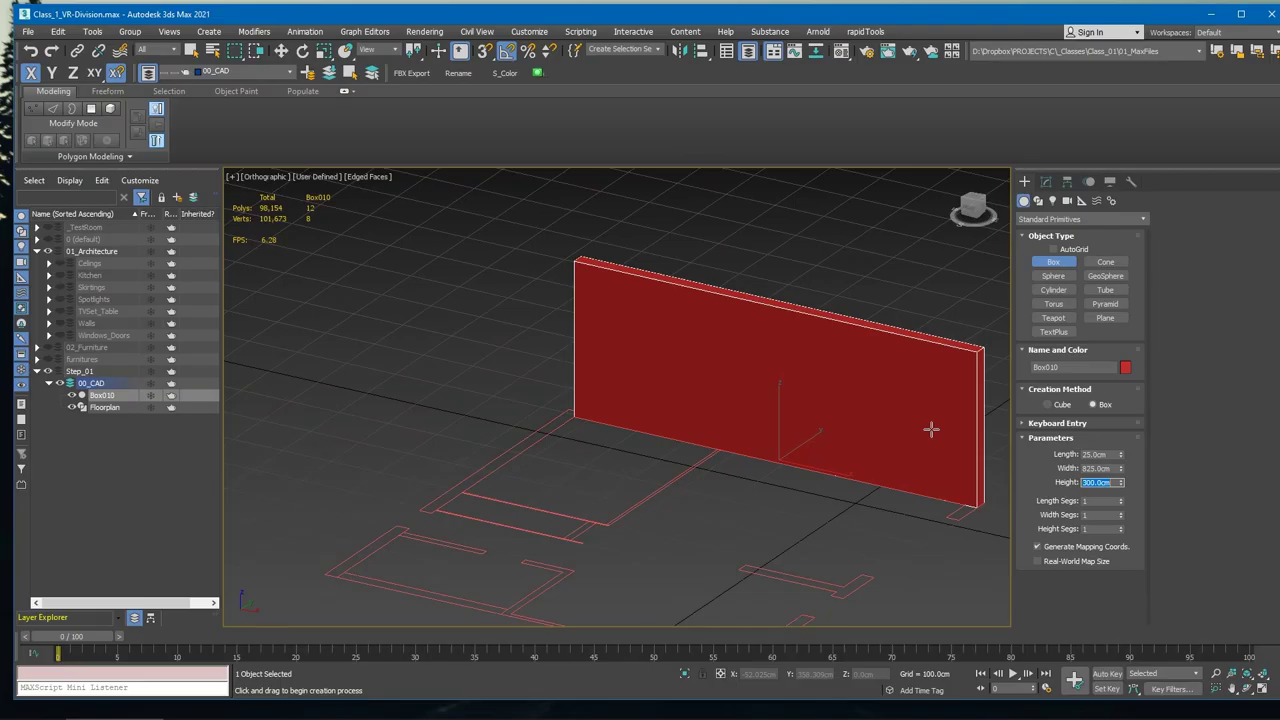
text(0)
key(Return)
Orbit and toggle wireframe to inspect the wall's end and corner against the floorplan
alt+middle_drag(761, 362, 863, 397)
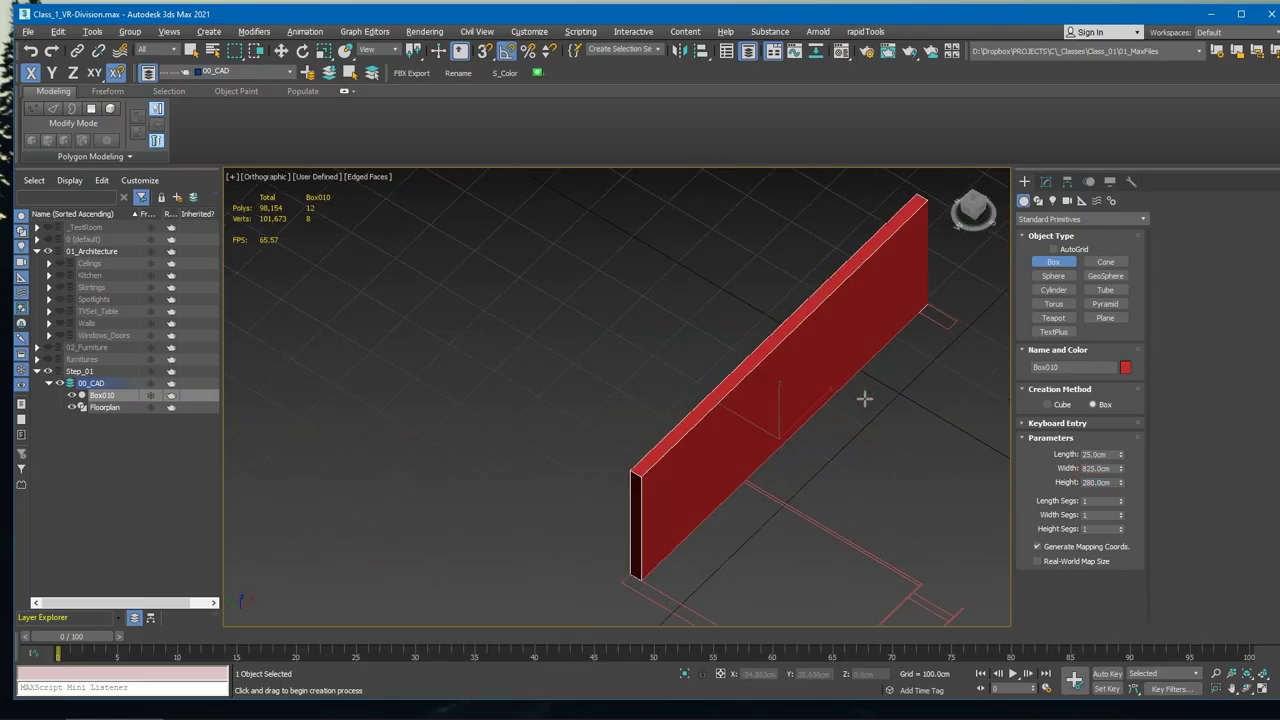
scroll(786, 326, up, 3)
mouse_move(786, 326)
alt+middle_down()
mouse_move(619, 458)
mouse_move(726, 483)
alt+middle_up()
key(F3)
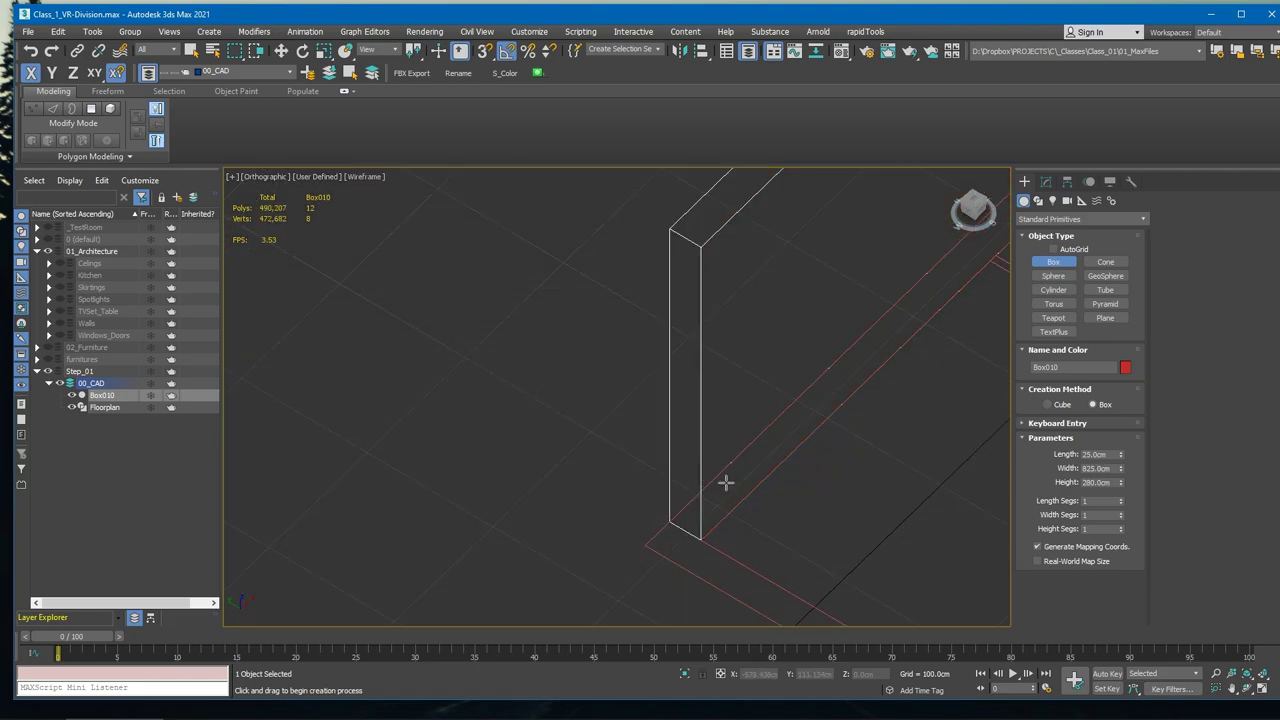
scroll(845, 447, down, 3)
key(F3)
mouse_move(620, 446)
alt+middle_down()
mouse_move(716, 292)
mouse_move(695, 256)
alt+middle_up()
scroll(728, 292, down, 3)
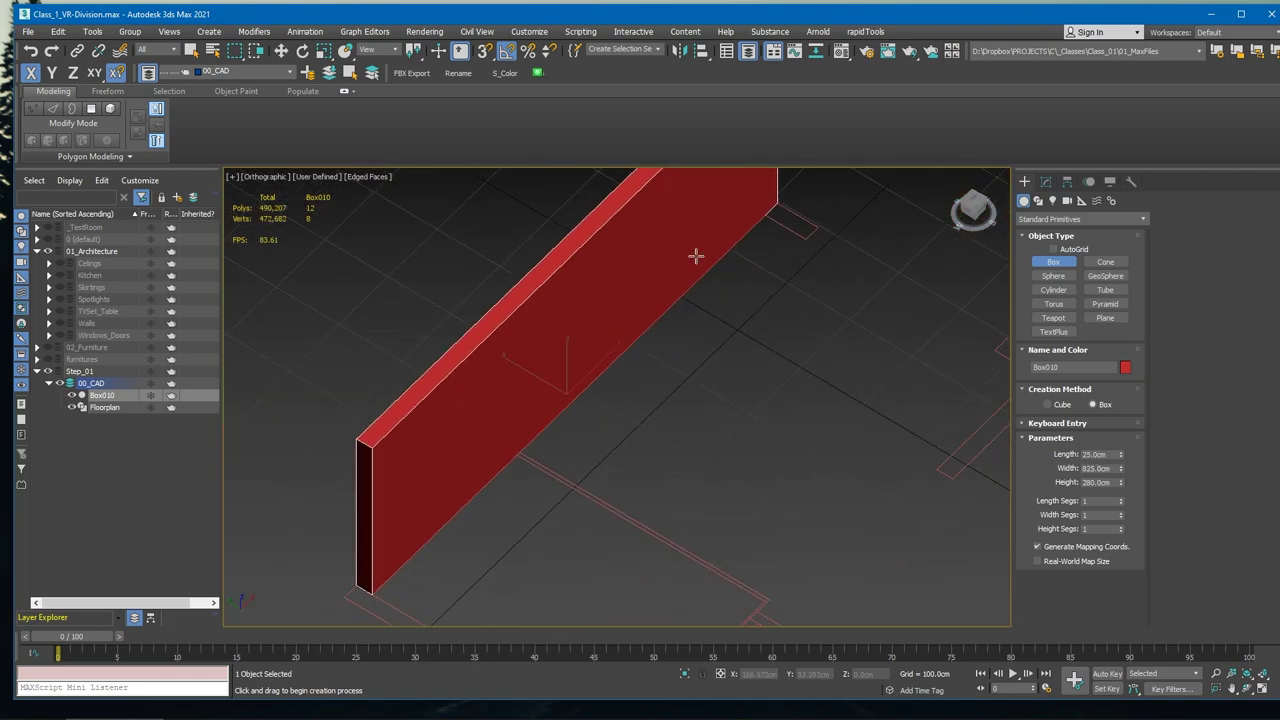
mouse_move(657, 509)
middle_down()
mouse_move(634, 294)
mouse_move(748, 316)
middle_up()
scroll(634, 294, down, 2)
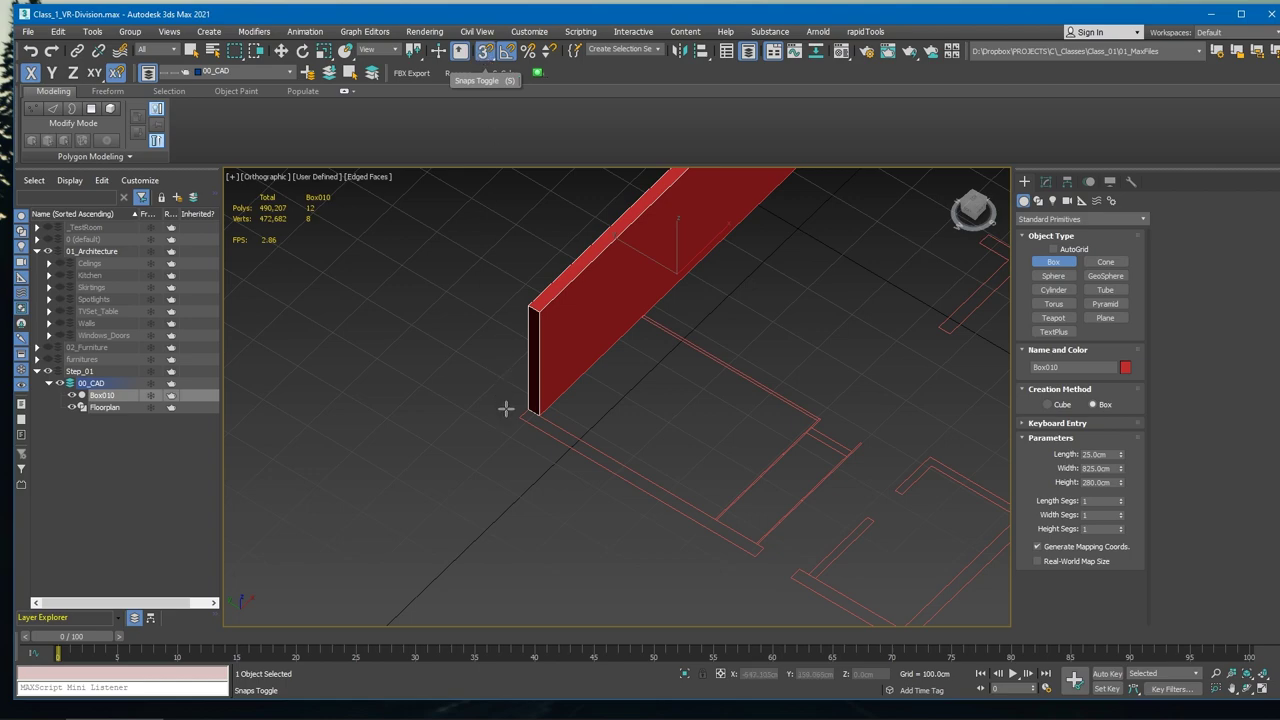
Draw a second wall box from the wall corner
drag(520, 414, 766, 549)
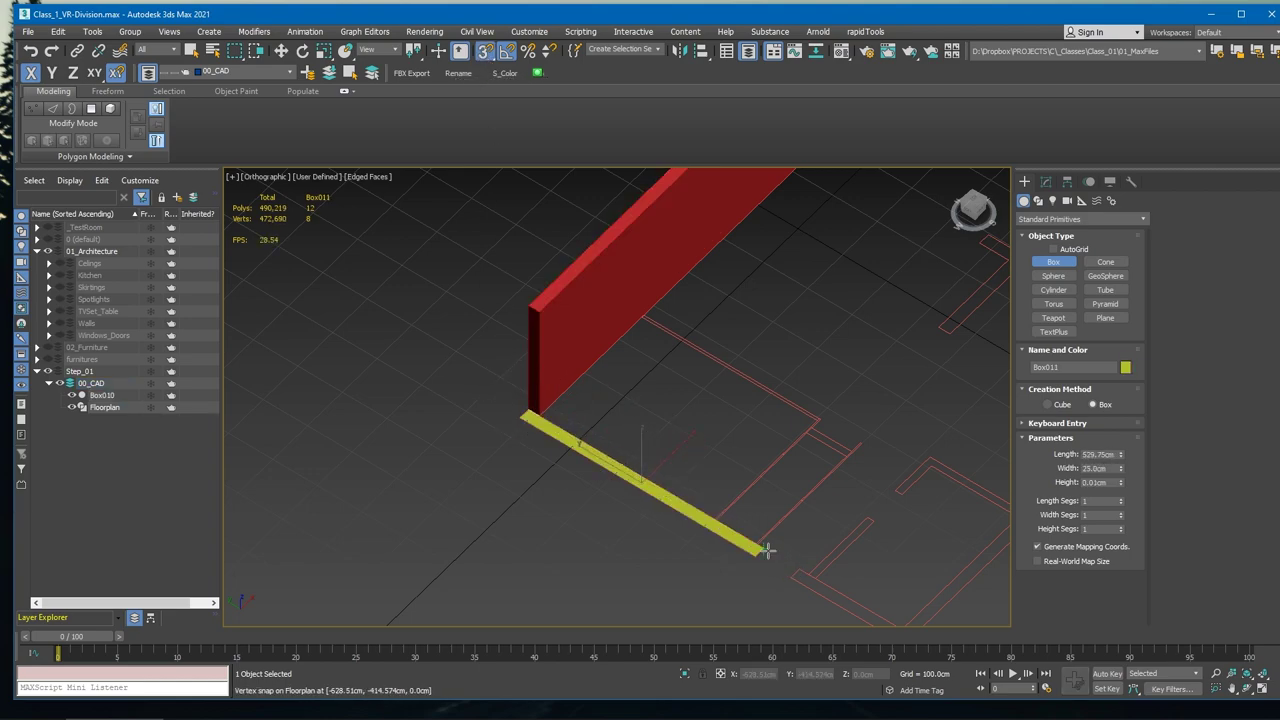
click(763, 549)
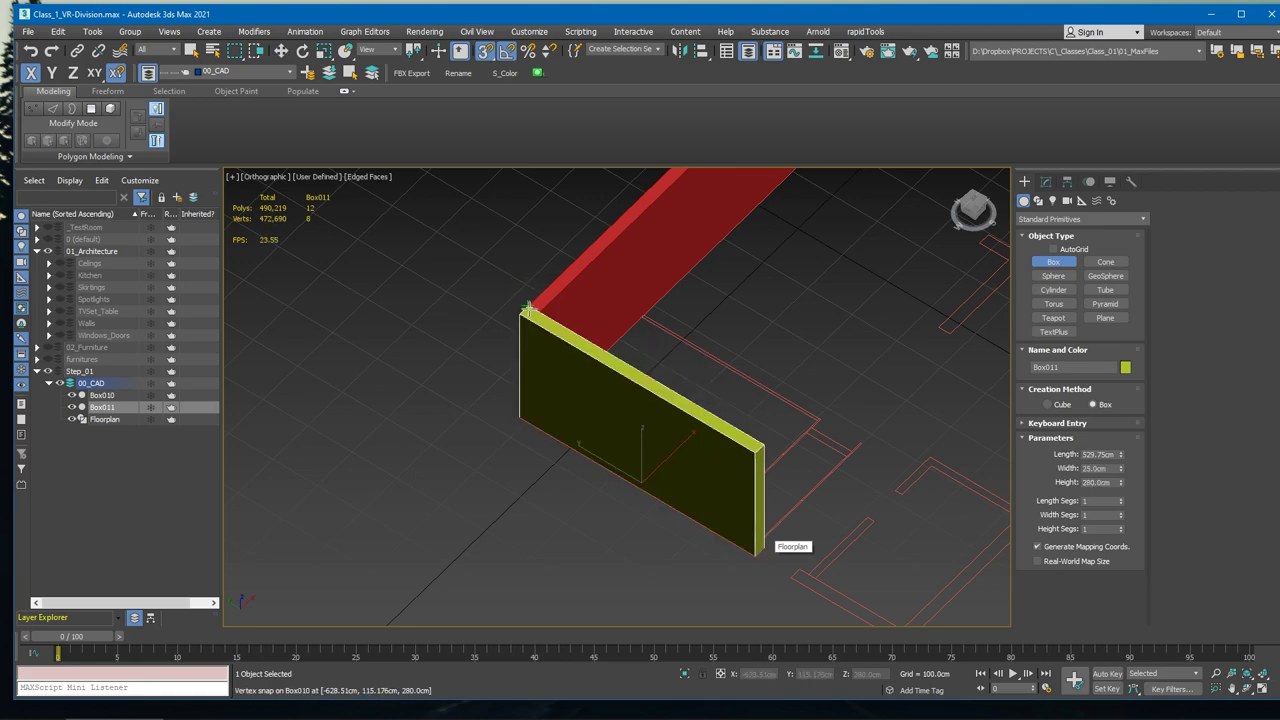
scroll(527, 307, up, 3)
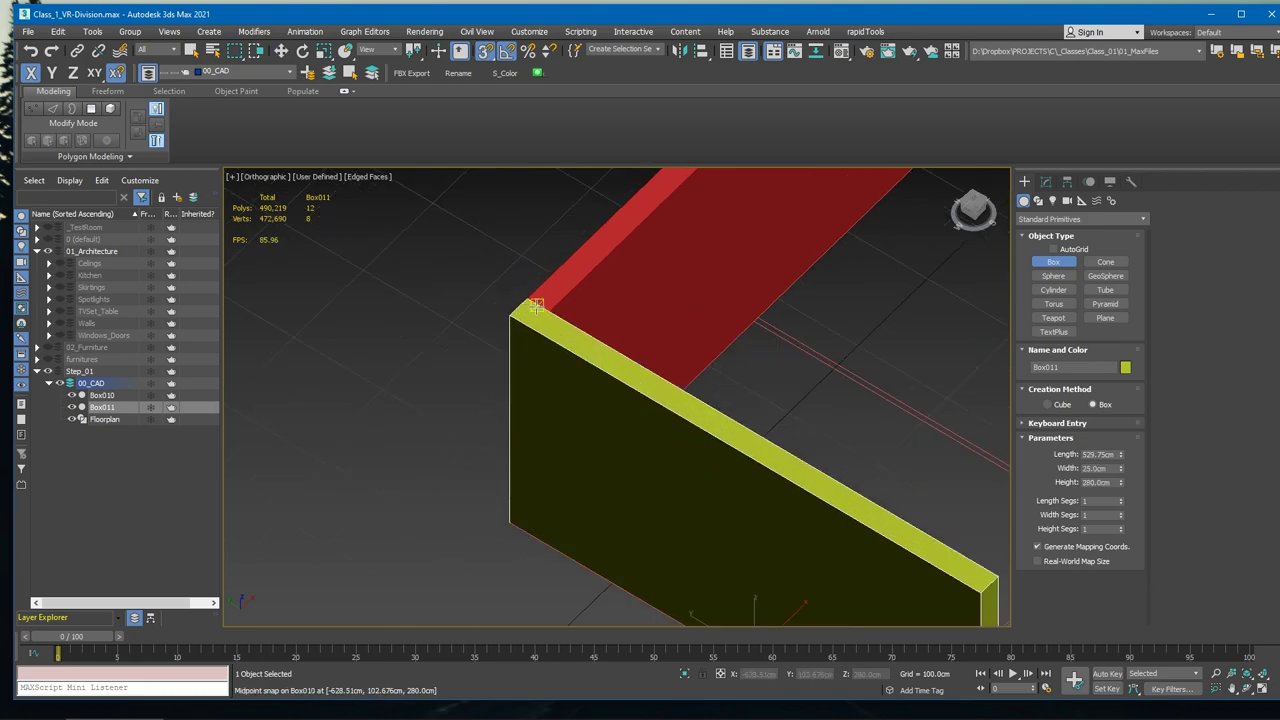
scroll(508, 286, down, 3)
scroll(578, 296, up, 5)
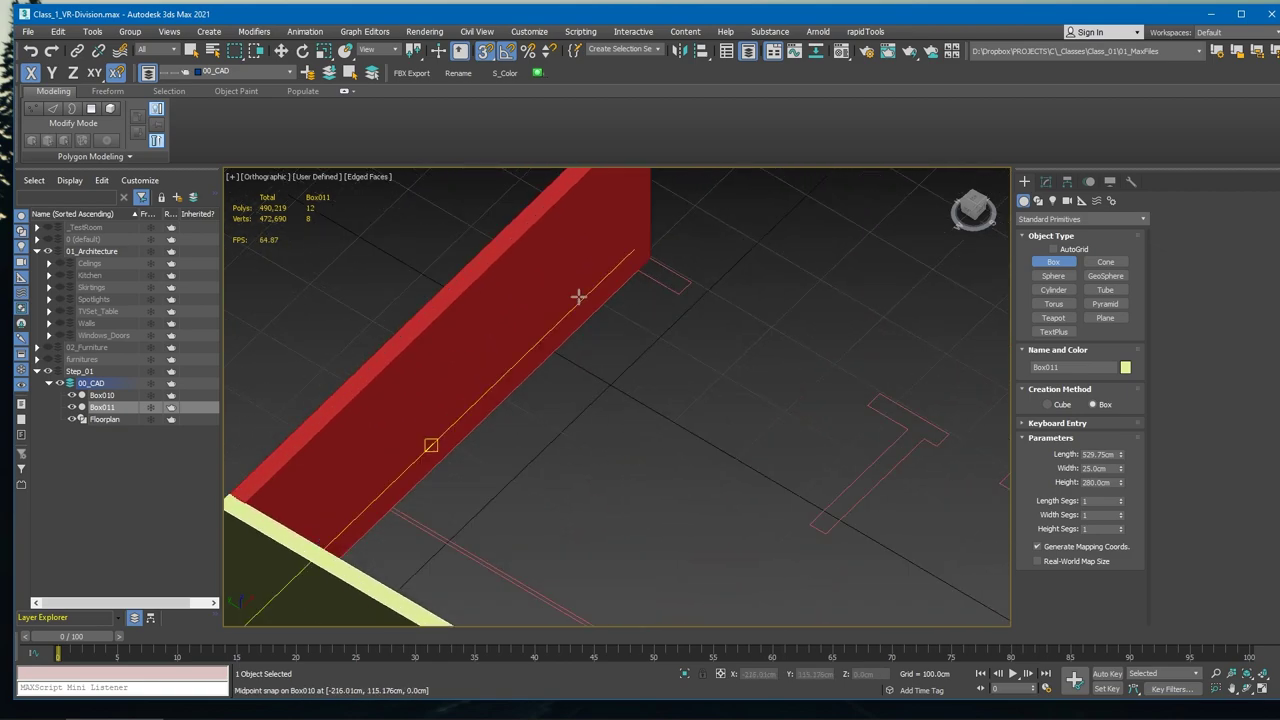
scroll(583, 285, up, 2)
scroll(735, 318, down, 2)
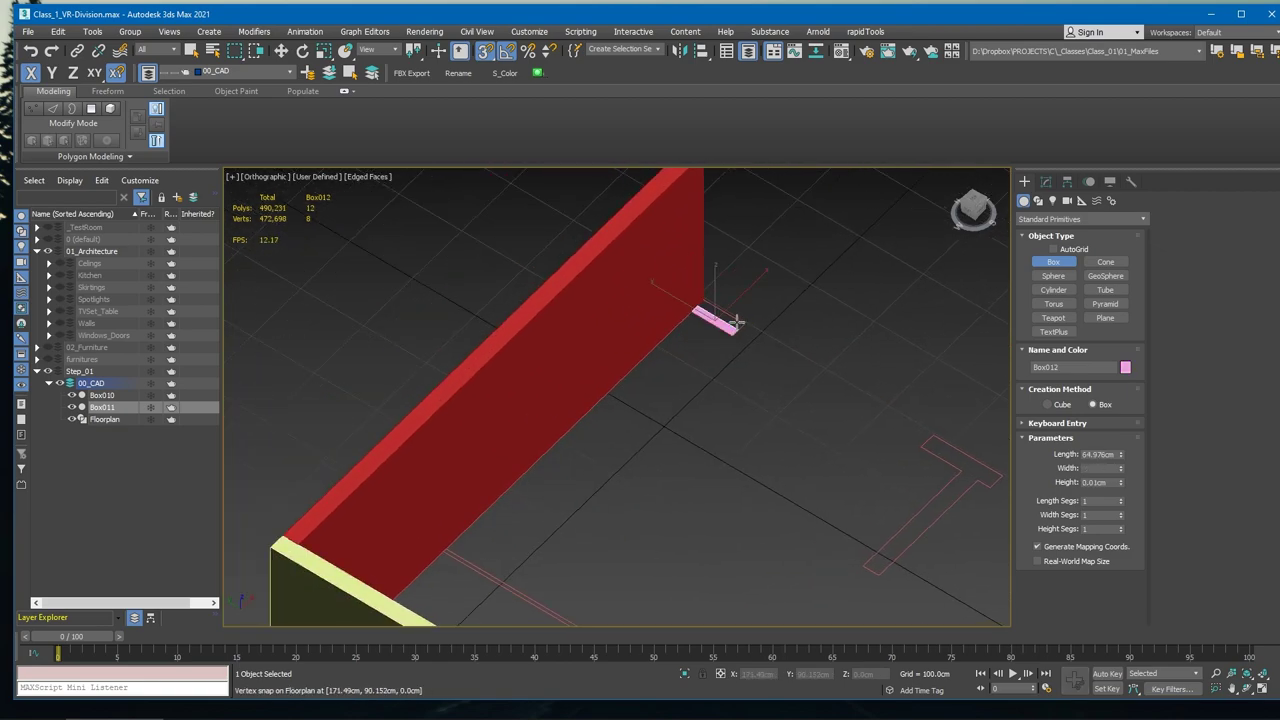
Draw a small box from the wall's end, then undo the two extra boxes
drag(697, 314, 742, 320)
scroll(737, 306, down, 1)
scroll(733, 340, down, 2)
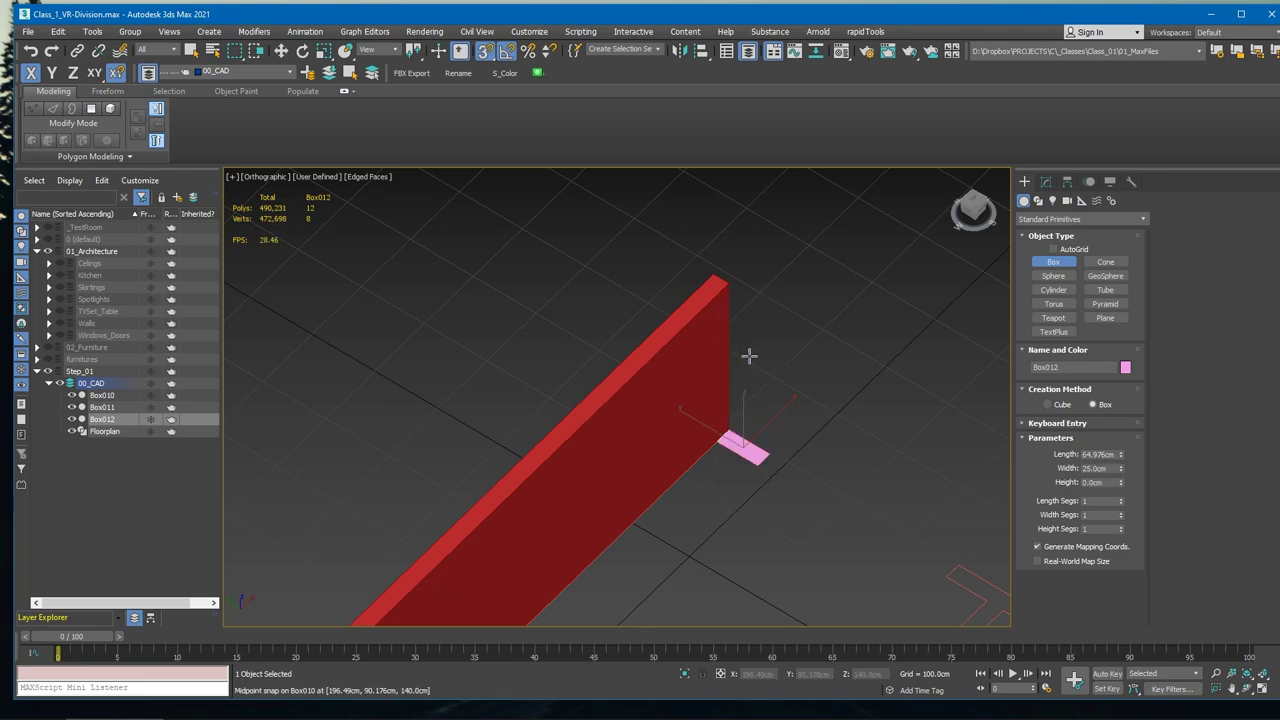
click(734, 352)
scroll(718, 360, up, 4)
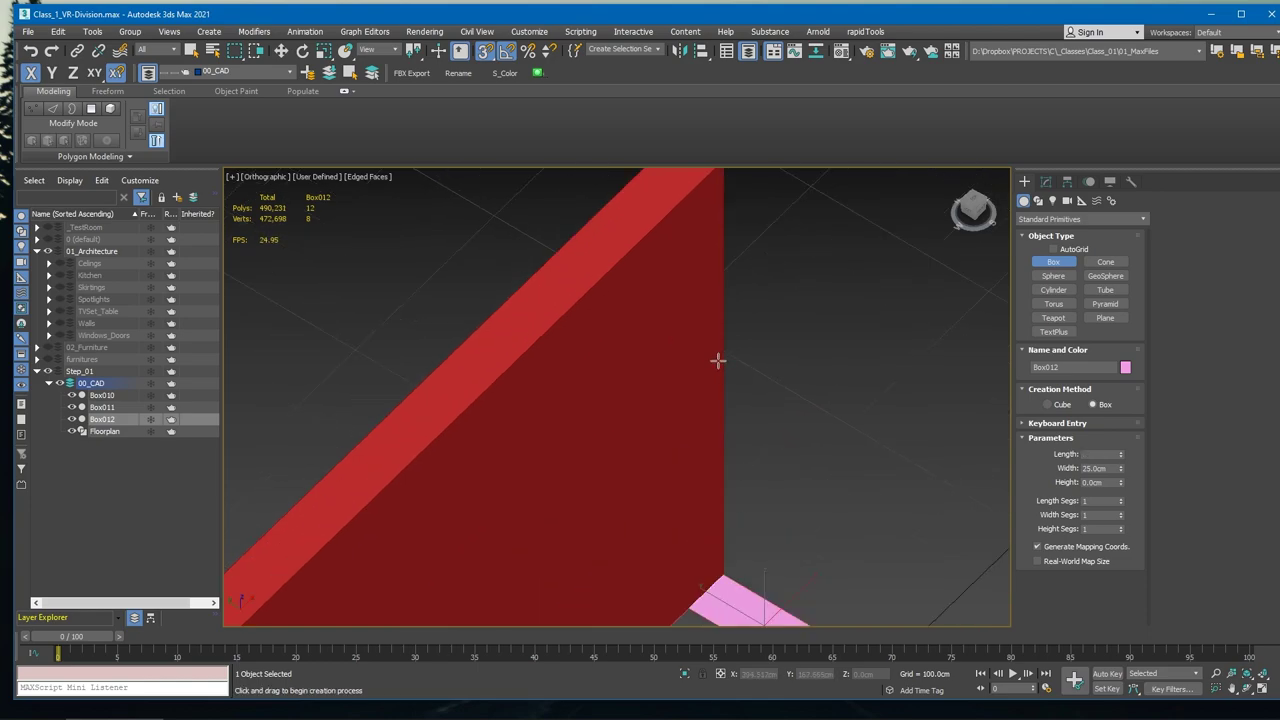
key(ctrl+z)
key(ctrl+z)
scroll(752, 506, down, 3)
scroll(740, 493, up, 2)
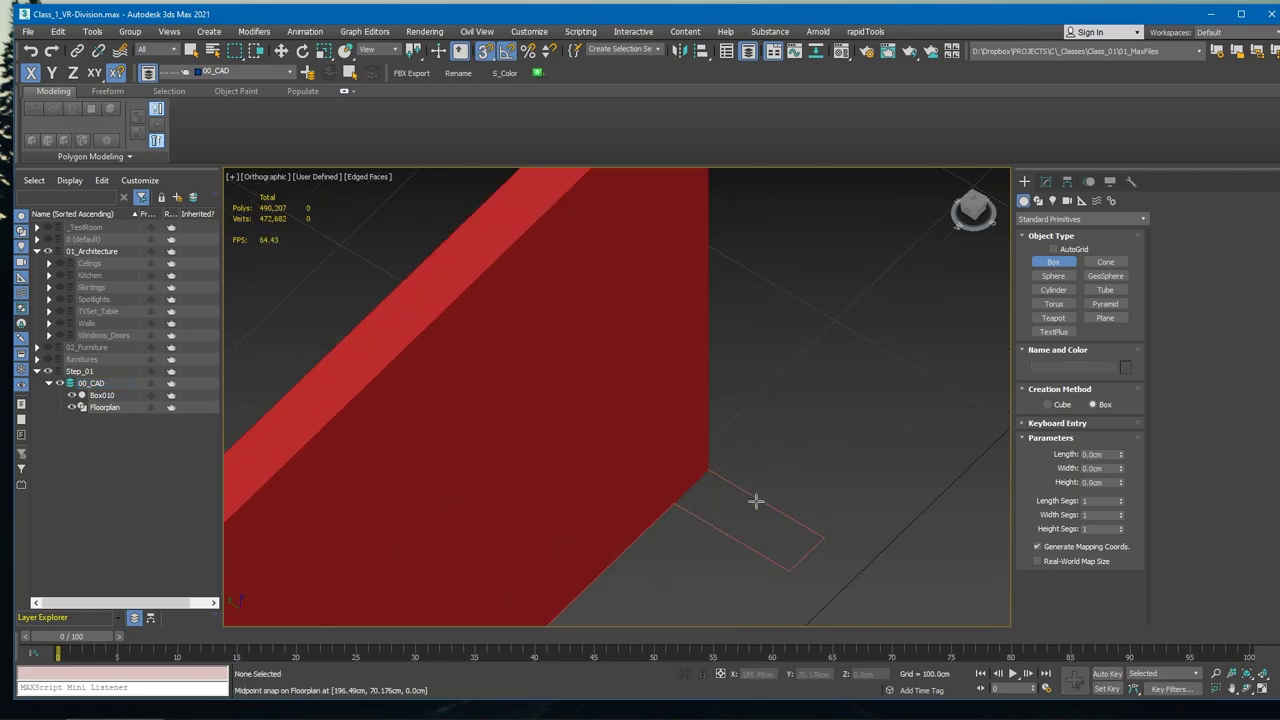
scroll(828, 544, up, 2)
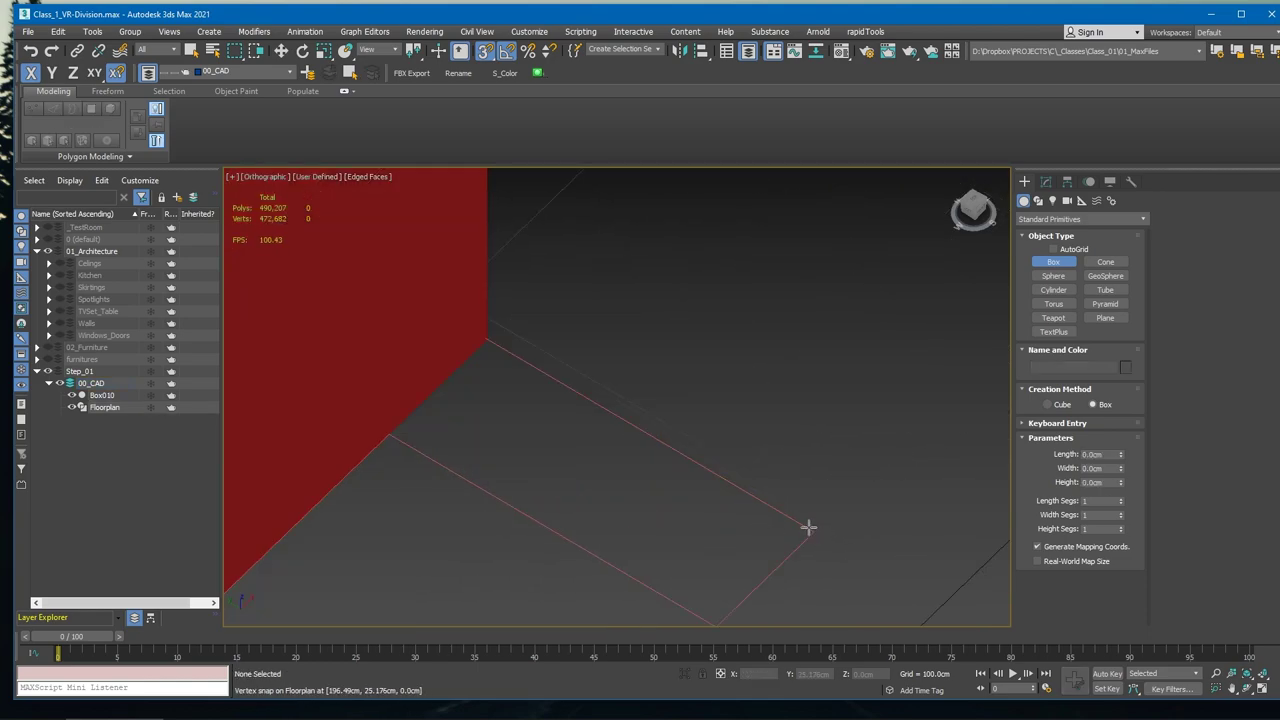
scroll(609, 420, down, 2)
scroll(508, 414, down, 1)
scroll(623, 429, down, 2)
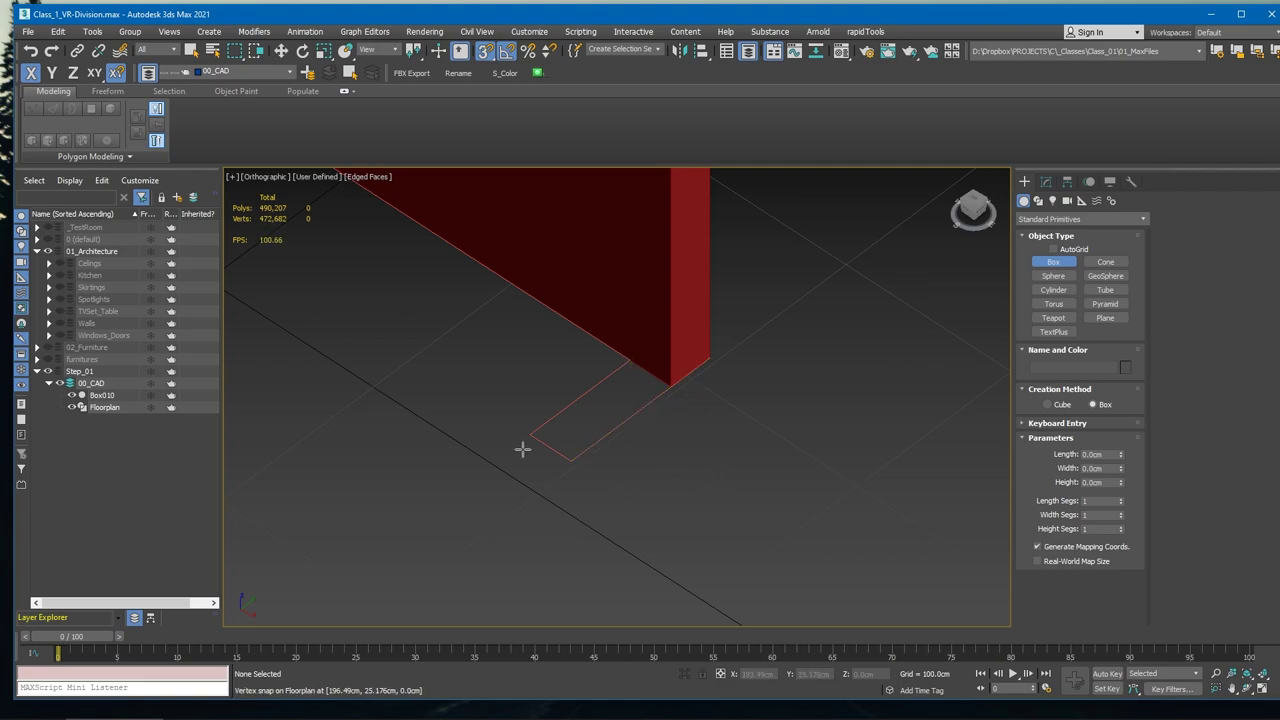
Draw a 280 cm high box from the floor corner to the wall corner
drag(522, 436, 677, 383)
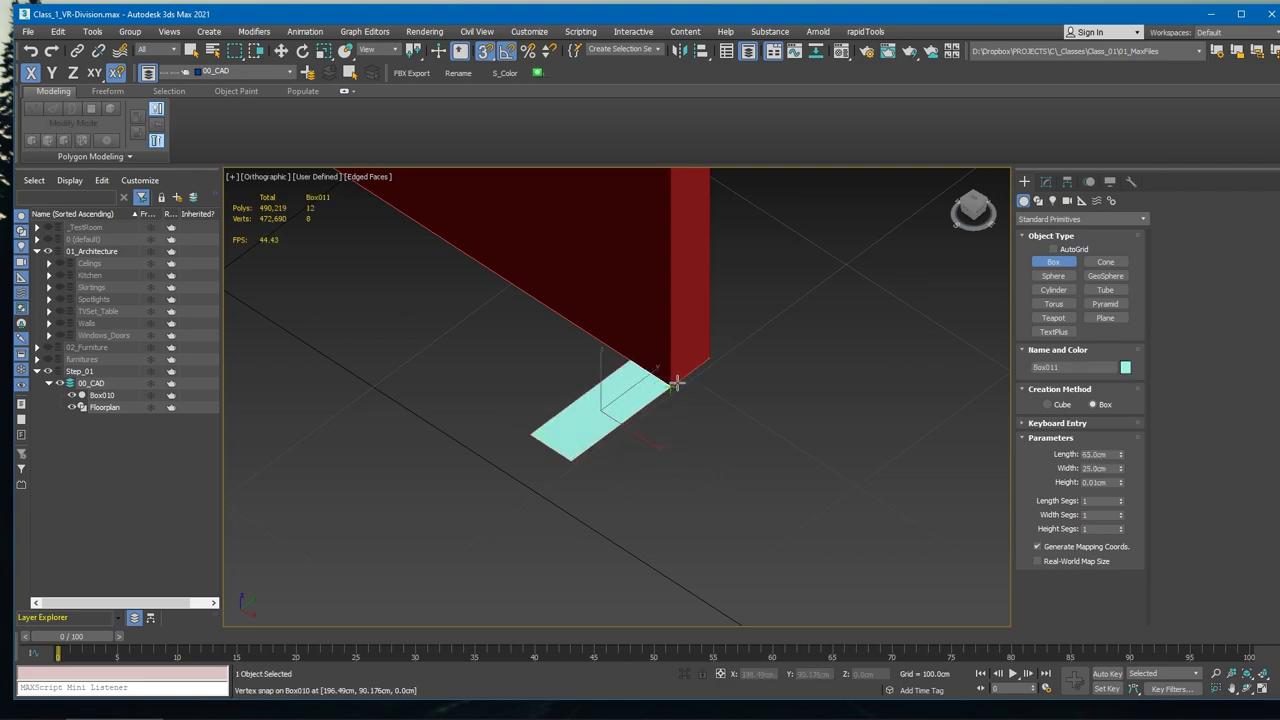
alt+middle_drag(677, 383, 777, 354)
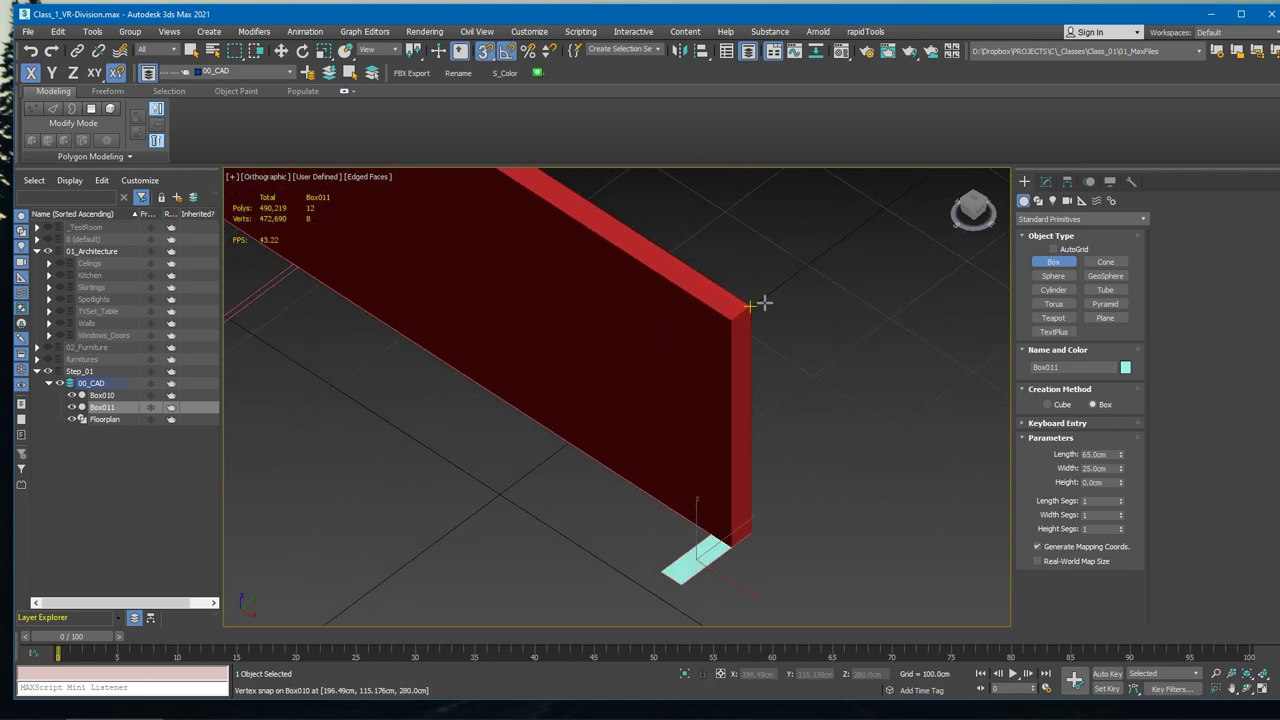
click(757, 303)
scroll(457, 357, down, 5)
alt+middle_drag(457, 357, 507, 373)
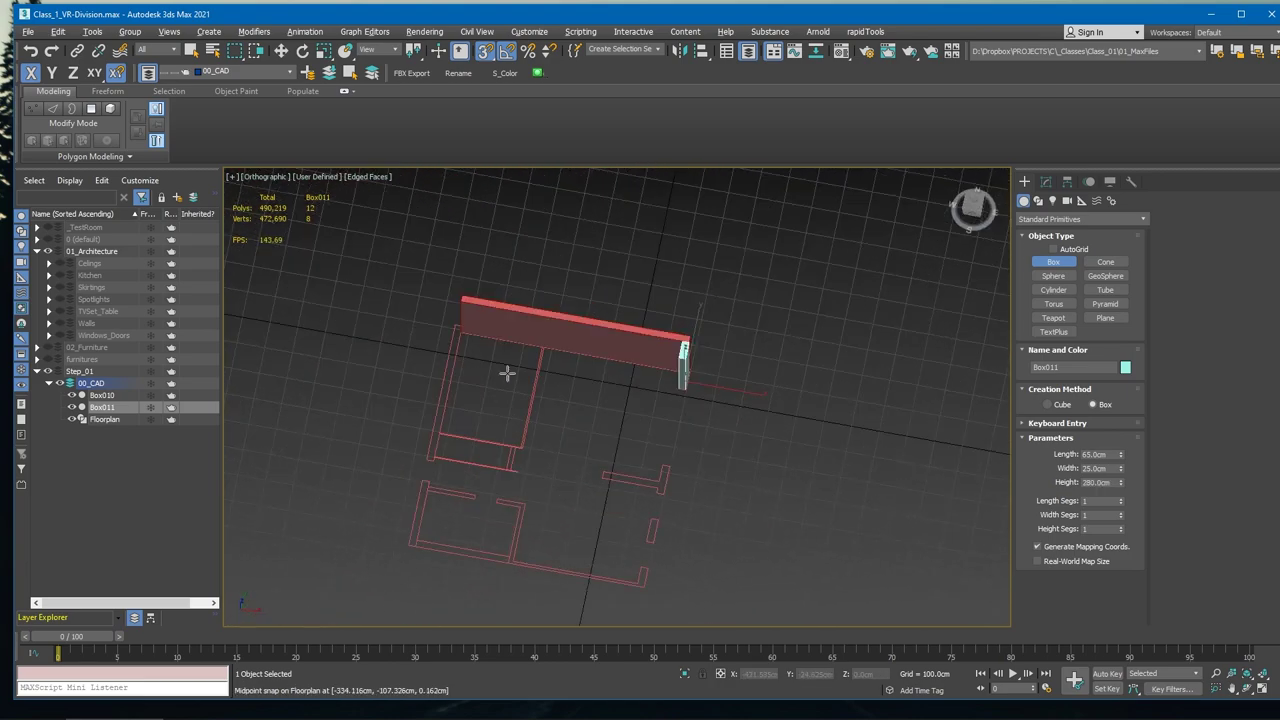
scroll(451, 306, up, 3)
Draw another box along the left wall line, then delete the trial wall boxes
drag(451, 306, 437, 514)
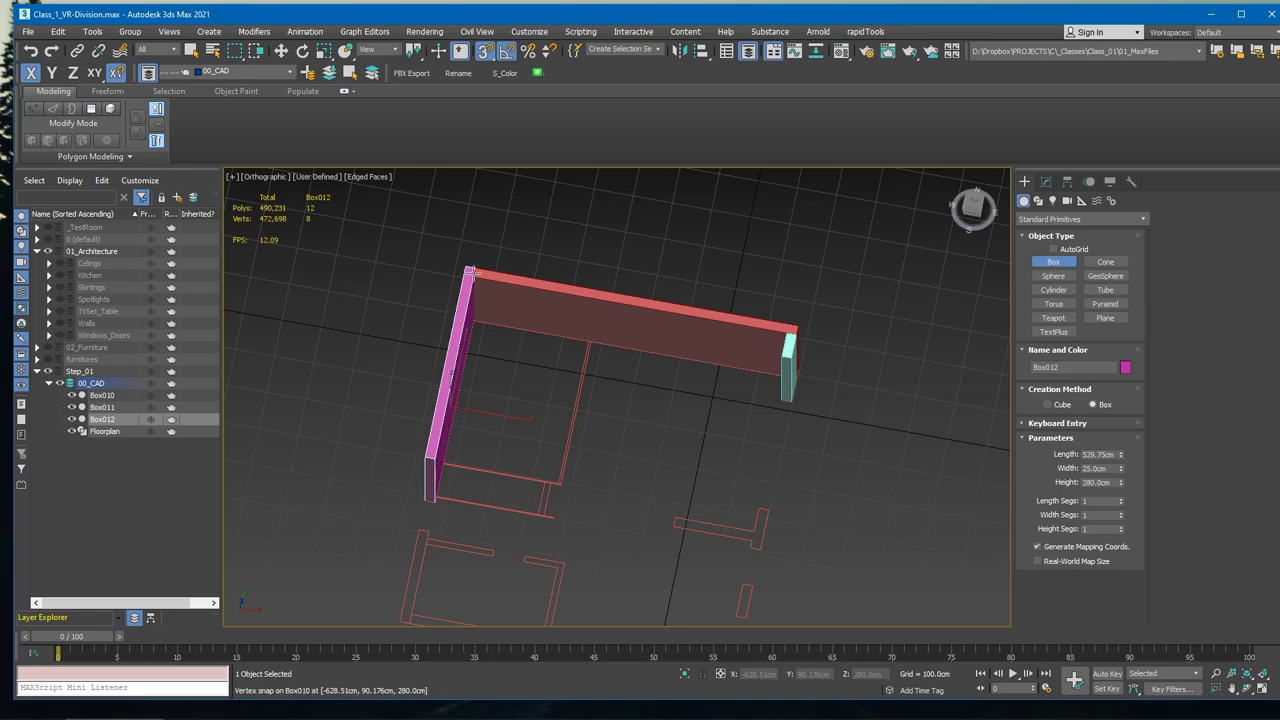
alt+middle_drag(470, 272, 543, 363)
key(w)
alt+middle_drag(669, 419, 615, 430)
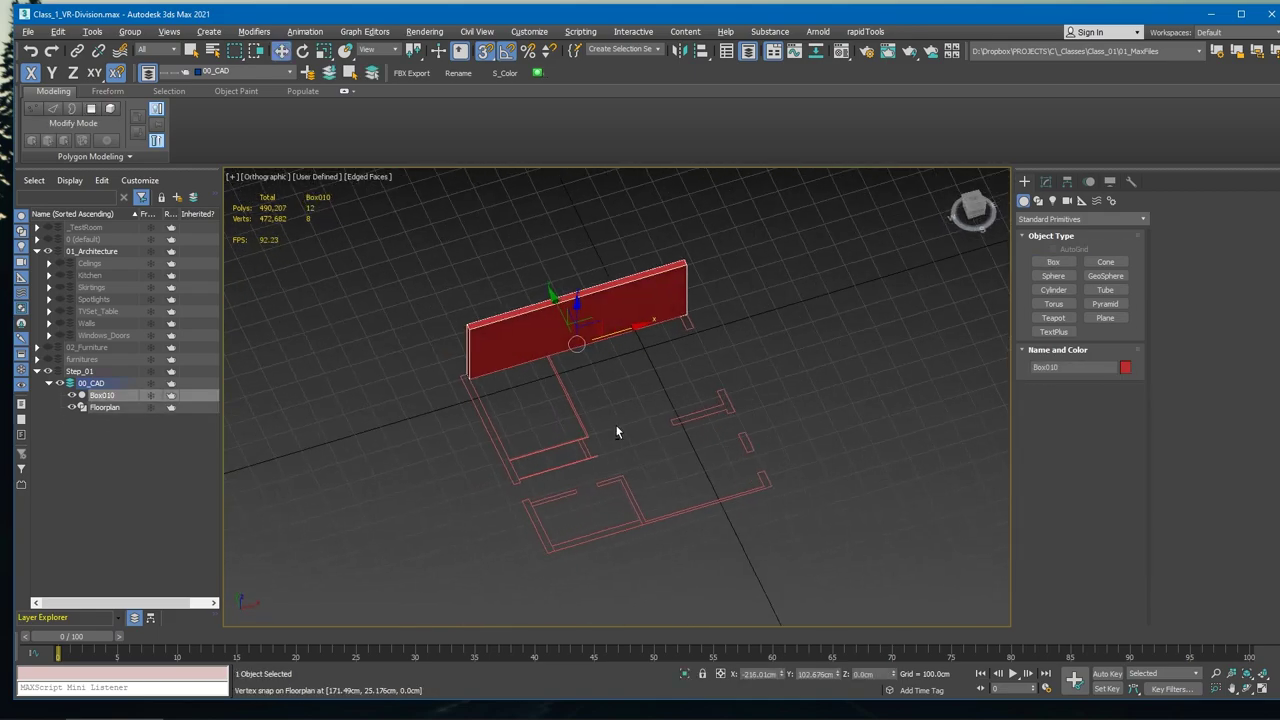
key(Delete)
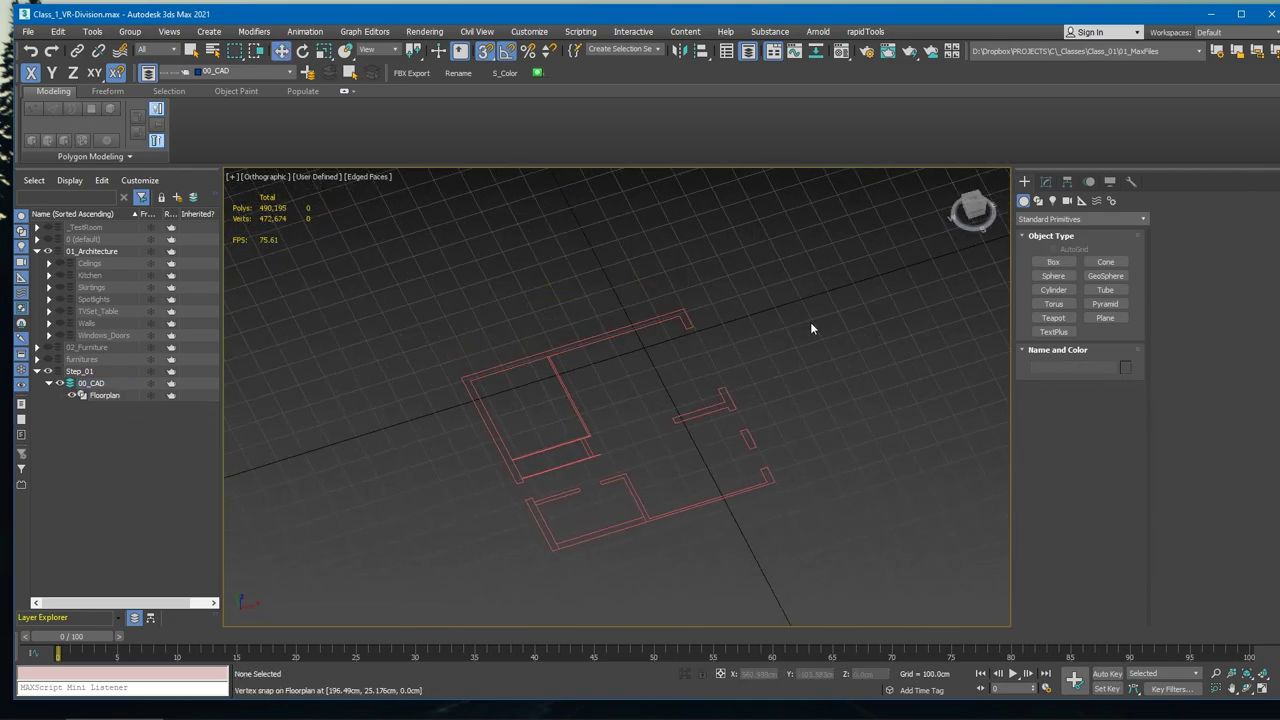
Shift-drag the Floorplan to clone it as Floorplan001 and nudge the copy down
click(621, 334)
shift+drag(690, 384, 908, 300)
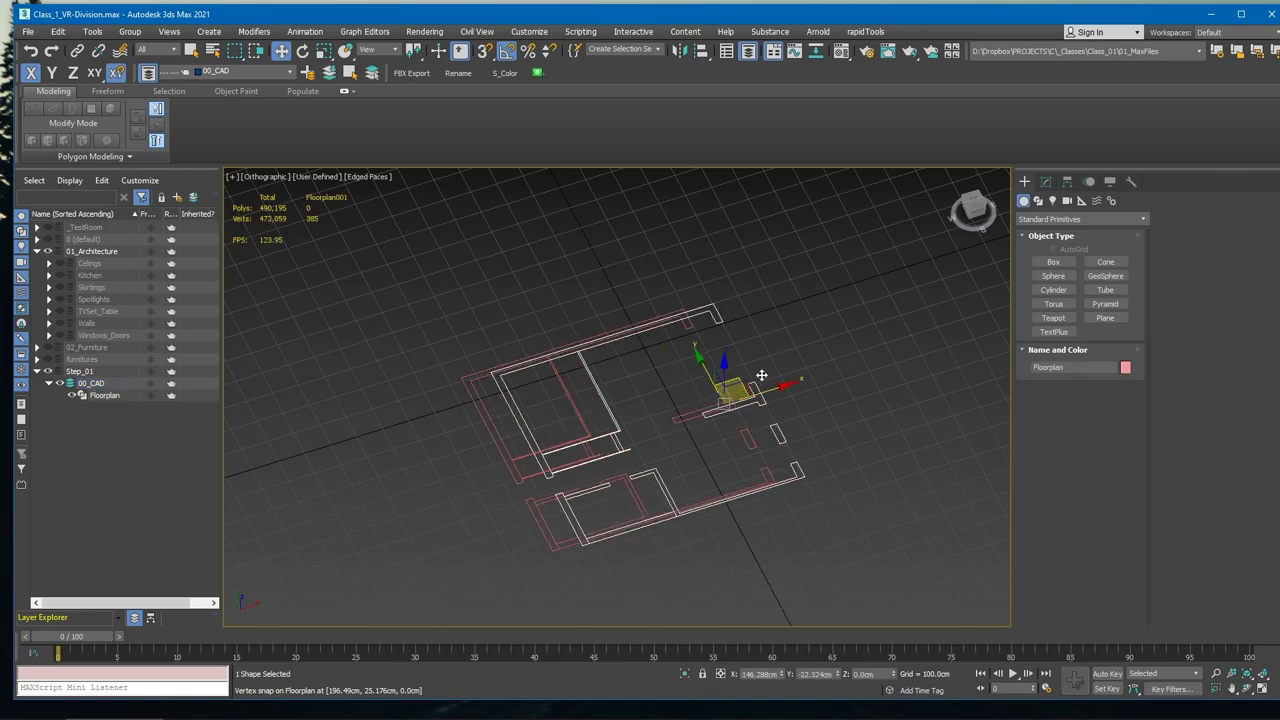
key(Return)
alt+middle_drag(823, 371, 670, 441)
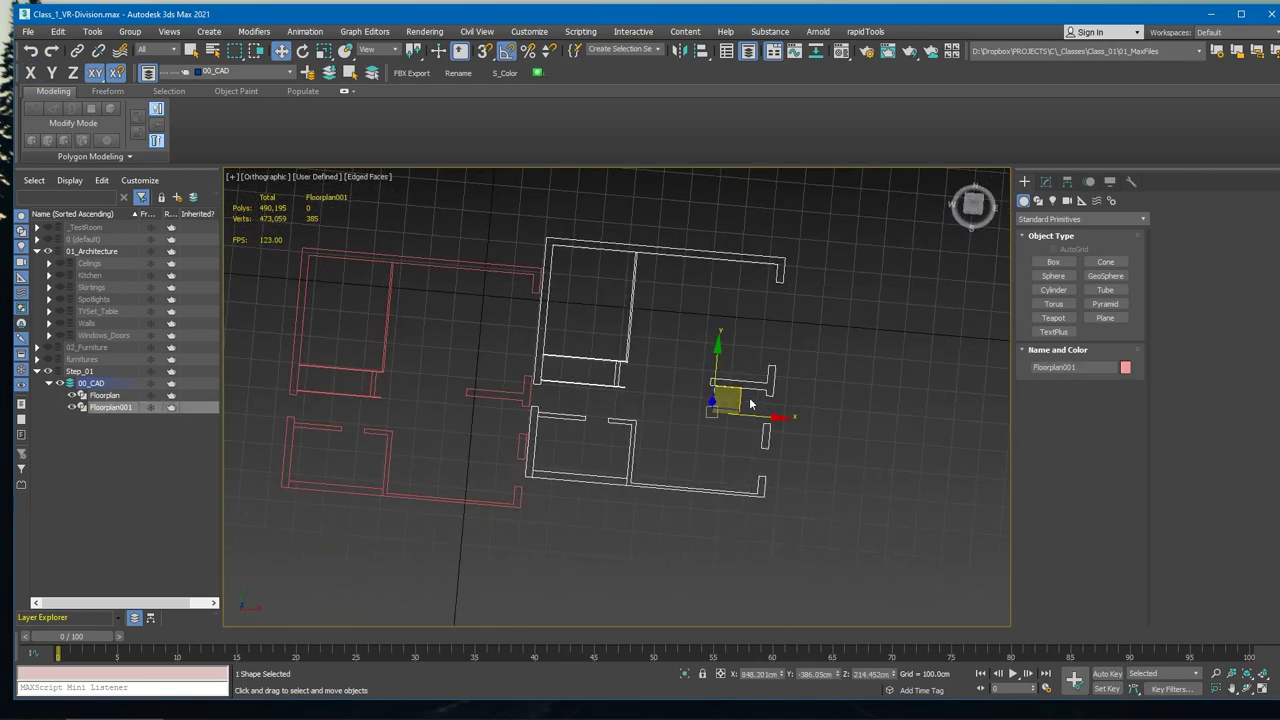
drag(751, 403, 766, 448)
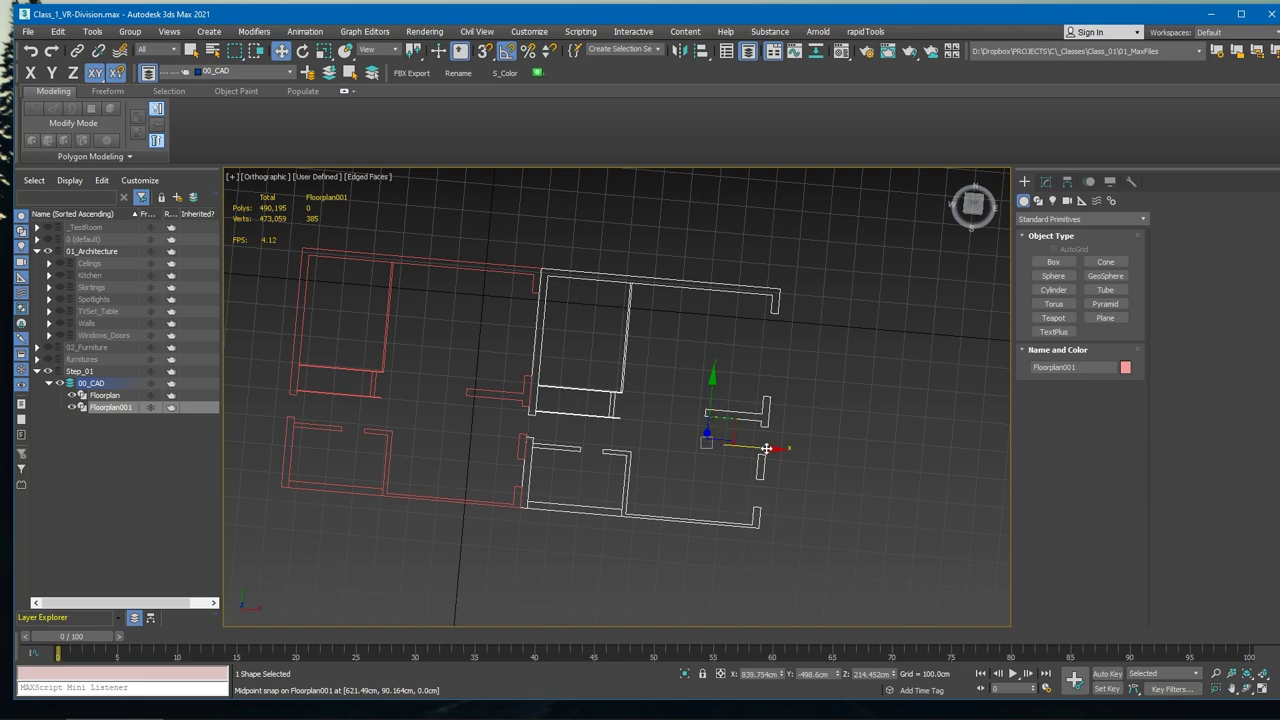
alt+middle_drag(766, 448, 773, 421)
Select Floorplan001's two right-end vertices, then work on its segments via the spline context menu
key(m)
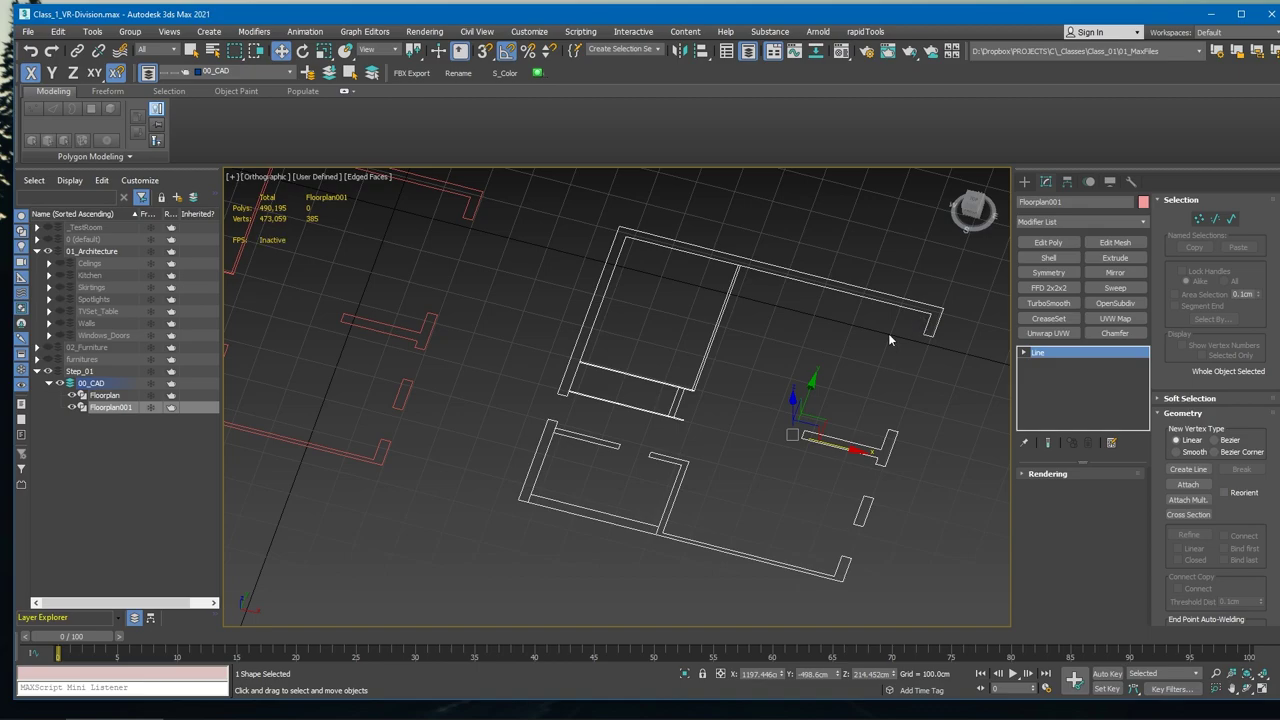
alt+middle_drag(888, 333, 816, 357)
key(1)
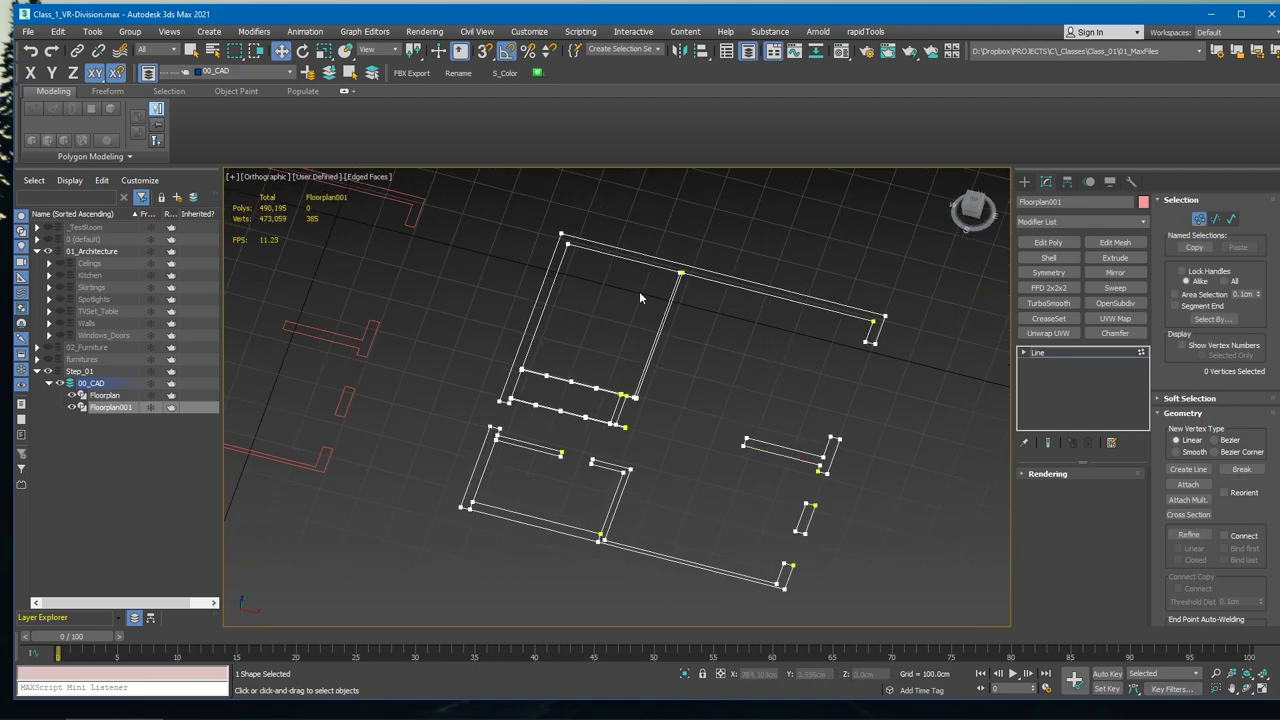
scroll(896, 310, up, 10)
mouse_move(896, 310)
mouse_down()
mouse_move(708, 449)
mouse_move(838, 483)
mouse_move(905, 412)
mouse_up()
key(2)
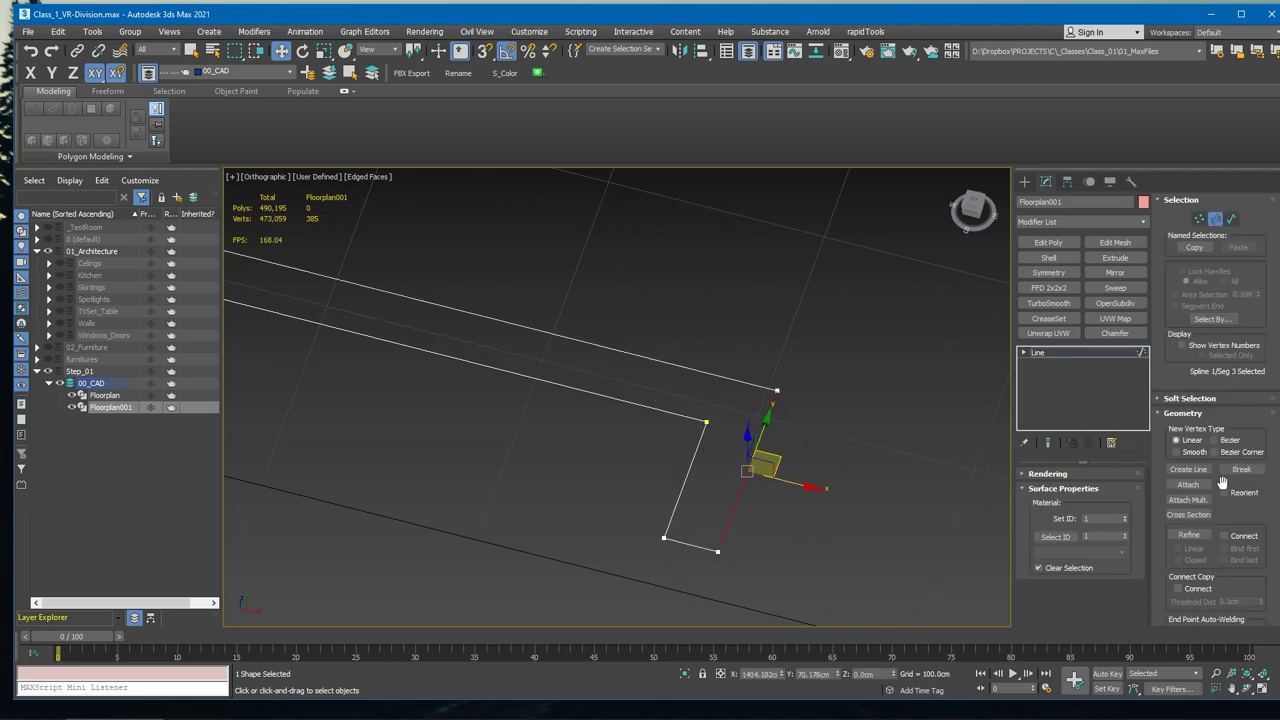
scroll(1221, 484, down, 5)
right_click(837, 435)
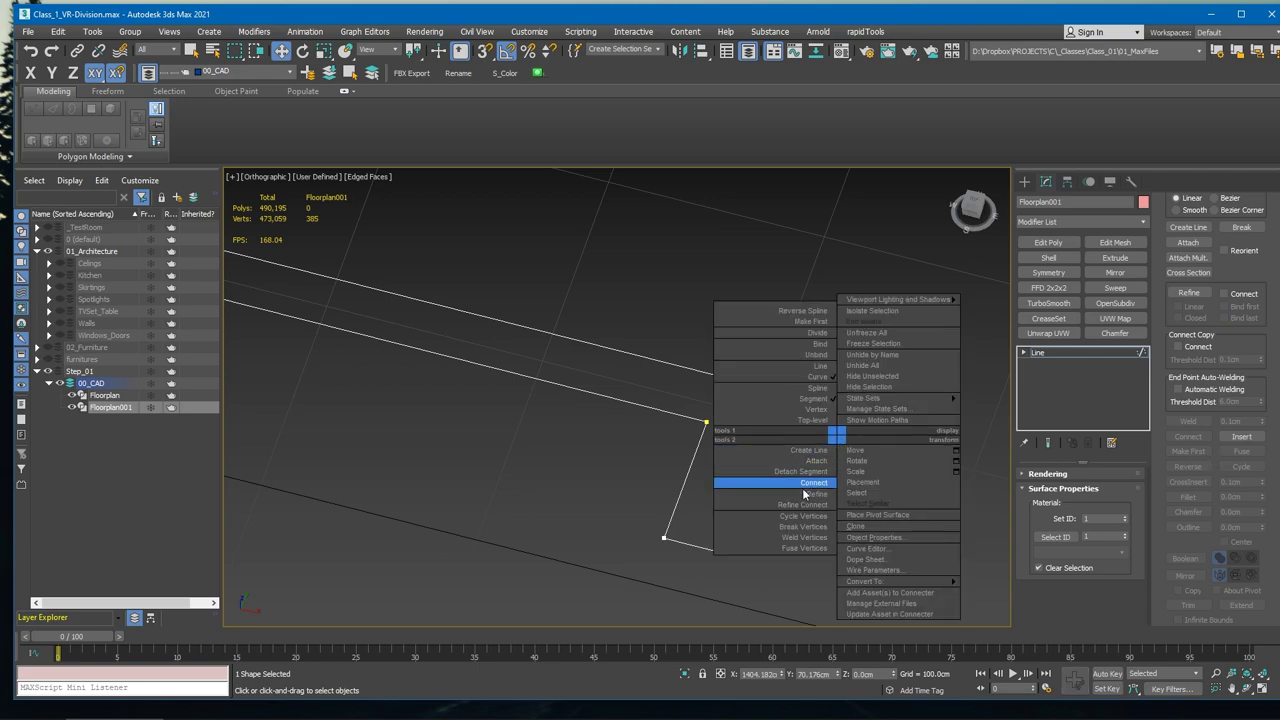
Frame the floorplan, box-select a group of Floorplan001 vertices, then deselect the shape
key(z)
scroll(782, 366, up, 1)
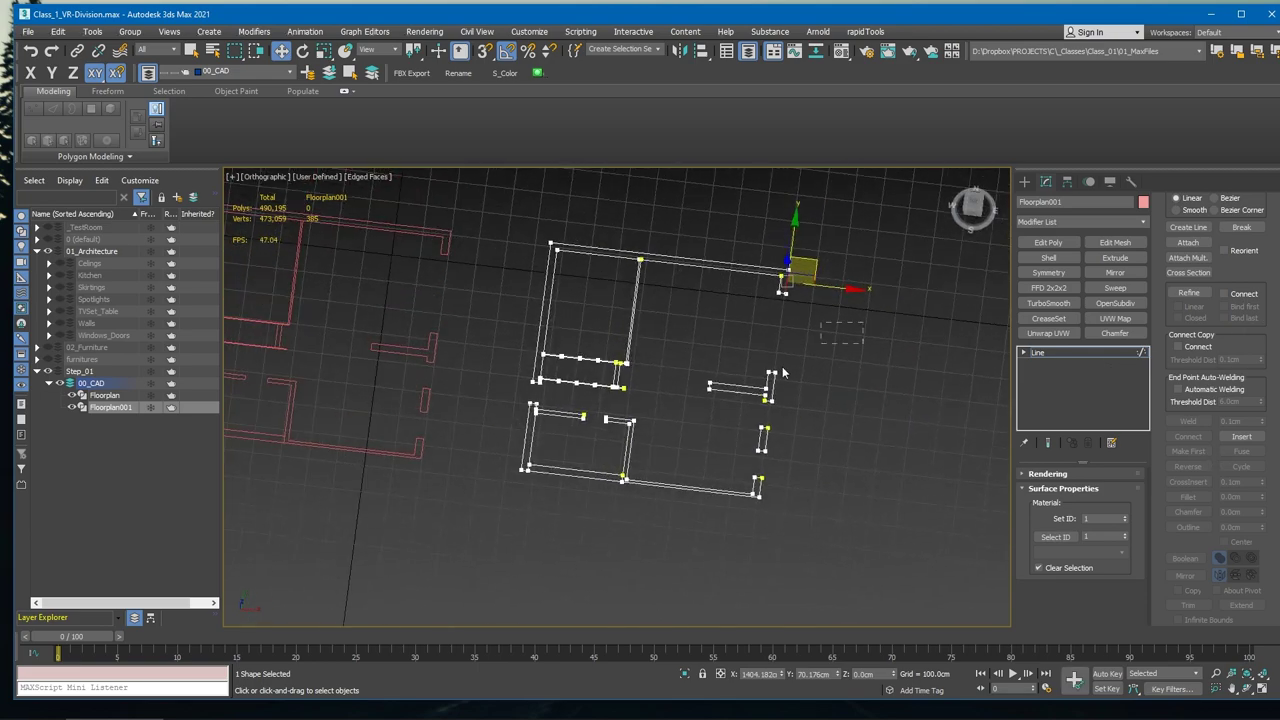
scroll(774, 536, up, 4)
scroll(751, 306, down, 3)
scroll(751, 306, up, 3)
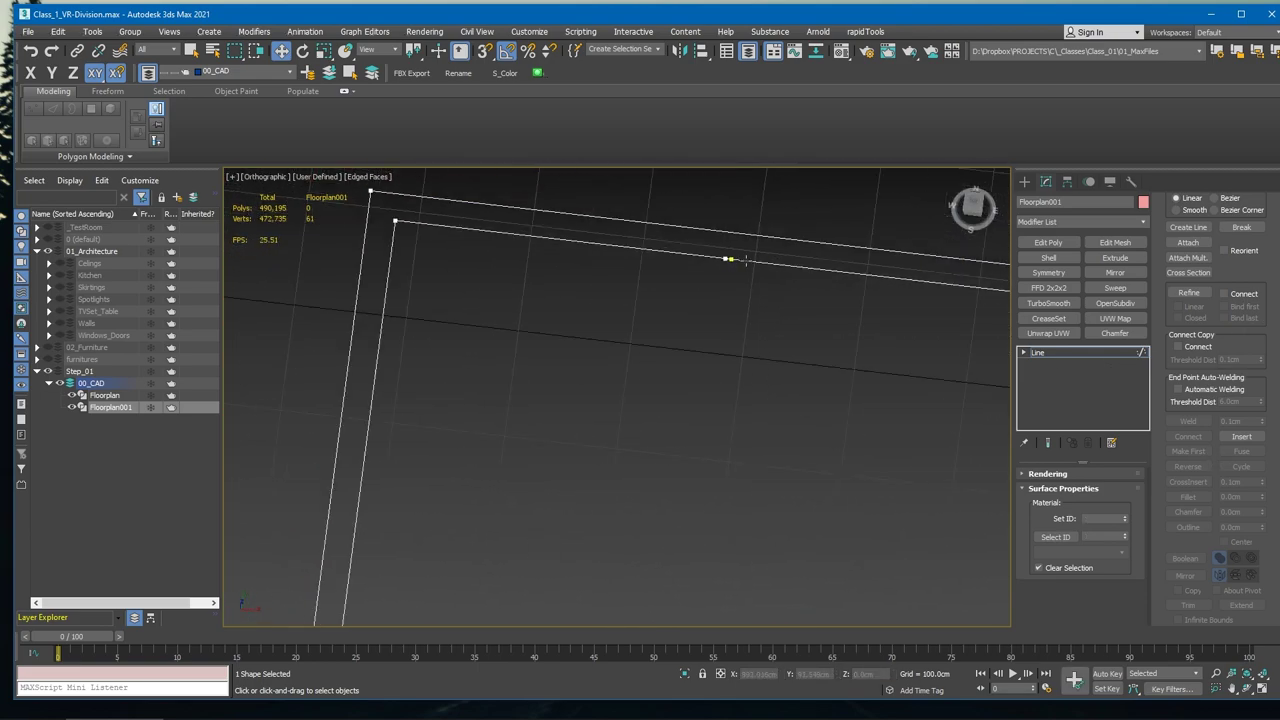
key(1)
scroll(631, 408, up, 2)
drag(534, 466, 422, 598)
scroll(589, 357, down, 5)
scroll(589, 357, up, 1)
click(992, 244)
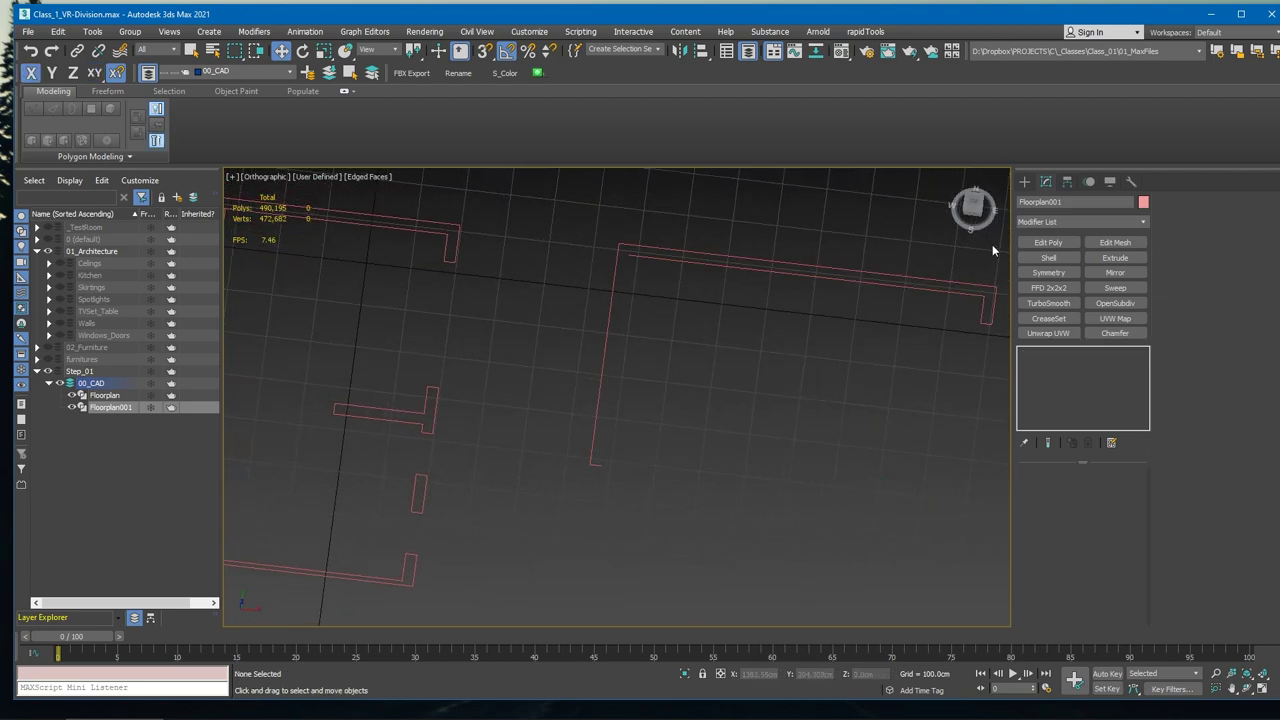
click(1024, 181)
Draw a two-point straight line, Line001, snapped from a Floorplan001 vertex
click(1039, 200)
click(1053, 272)
click(628, 257)
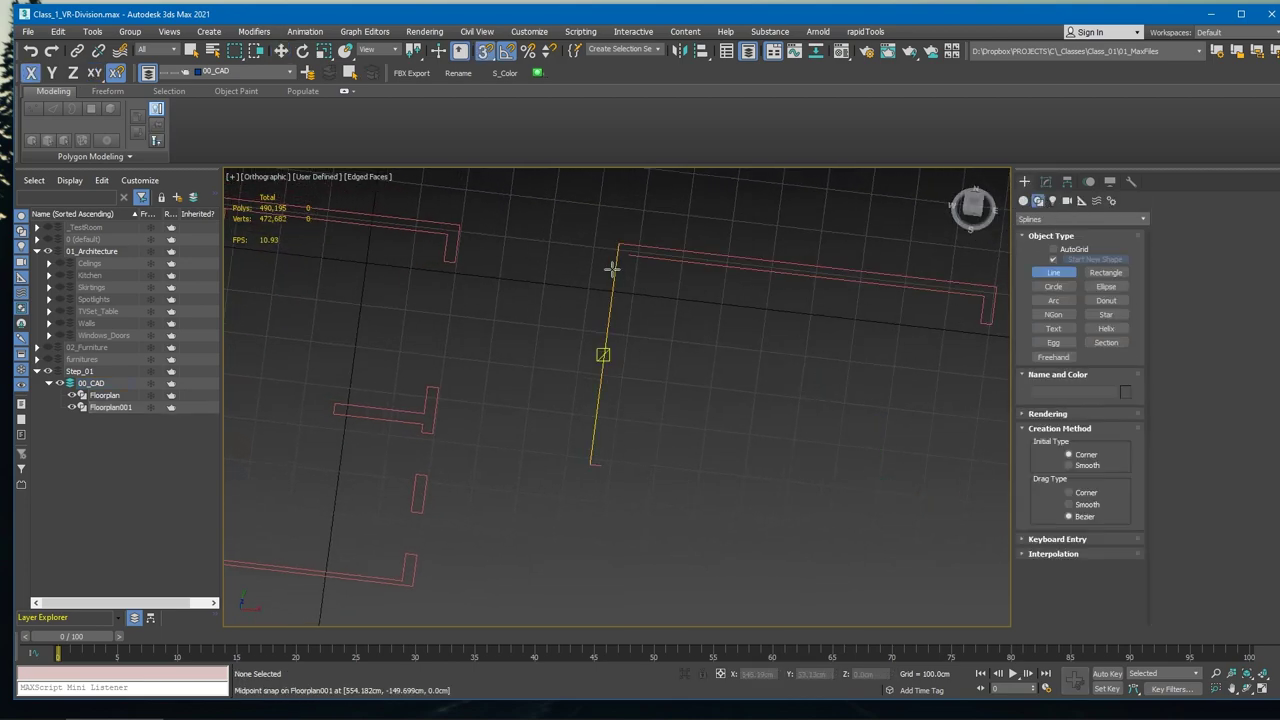
right_click(730, 370)
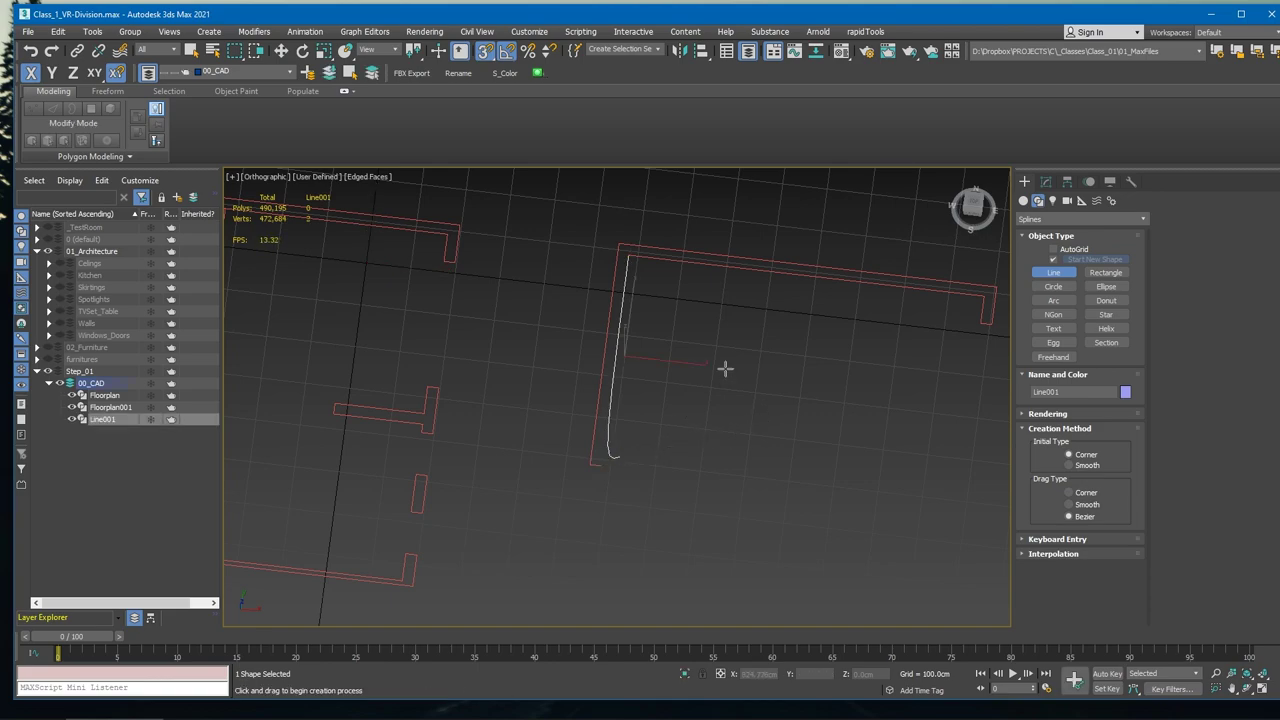
click(628, 257)
click(598, 470)
right_click(598, 470)
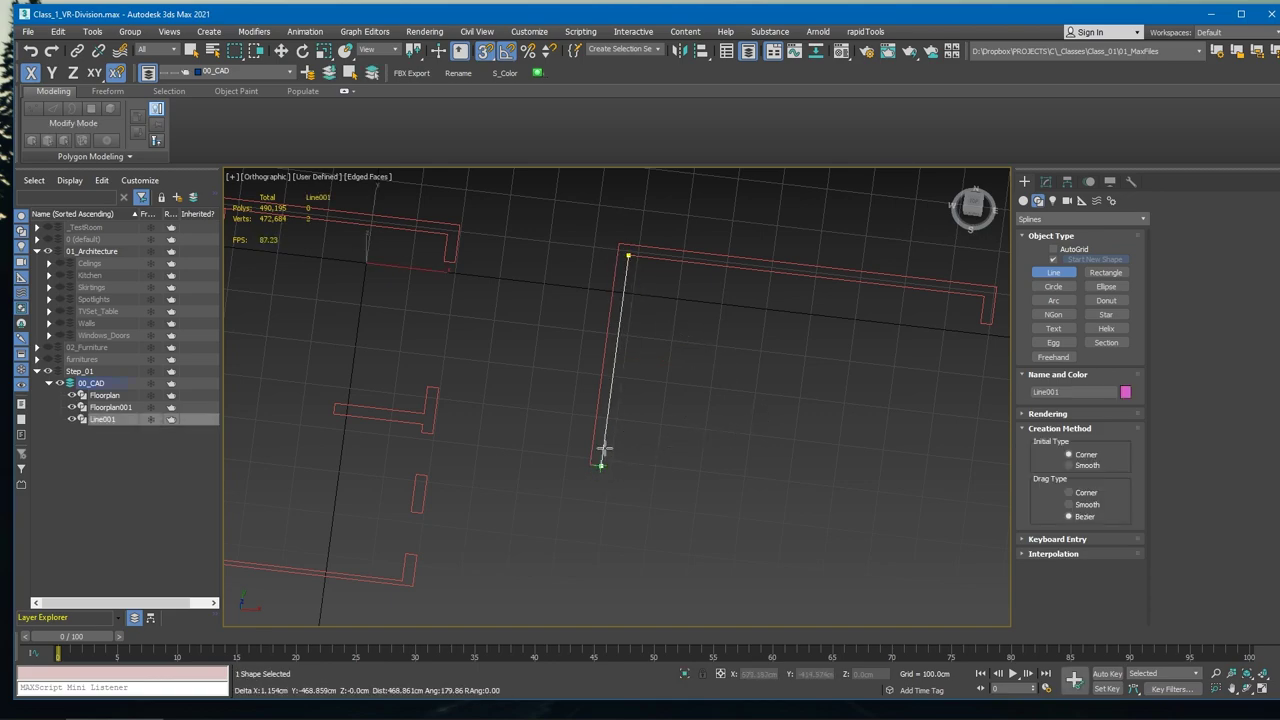
key(w)
scroll(640, 450, down, 5)
Give Floorplan001 and Line001 a shared pale green object colour
ctrl+click(682, 447)
click(1125, 392)
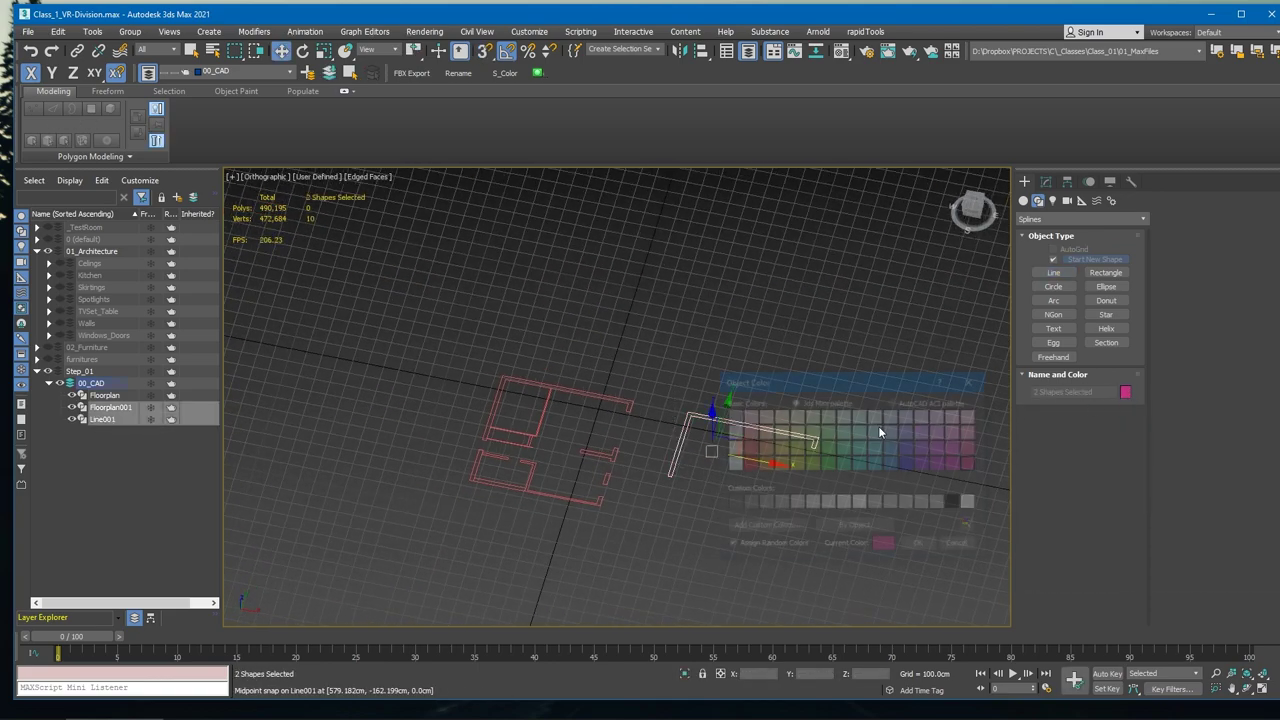
click(922, 541)
click(792, 567)
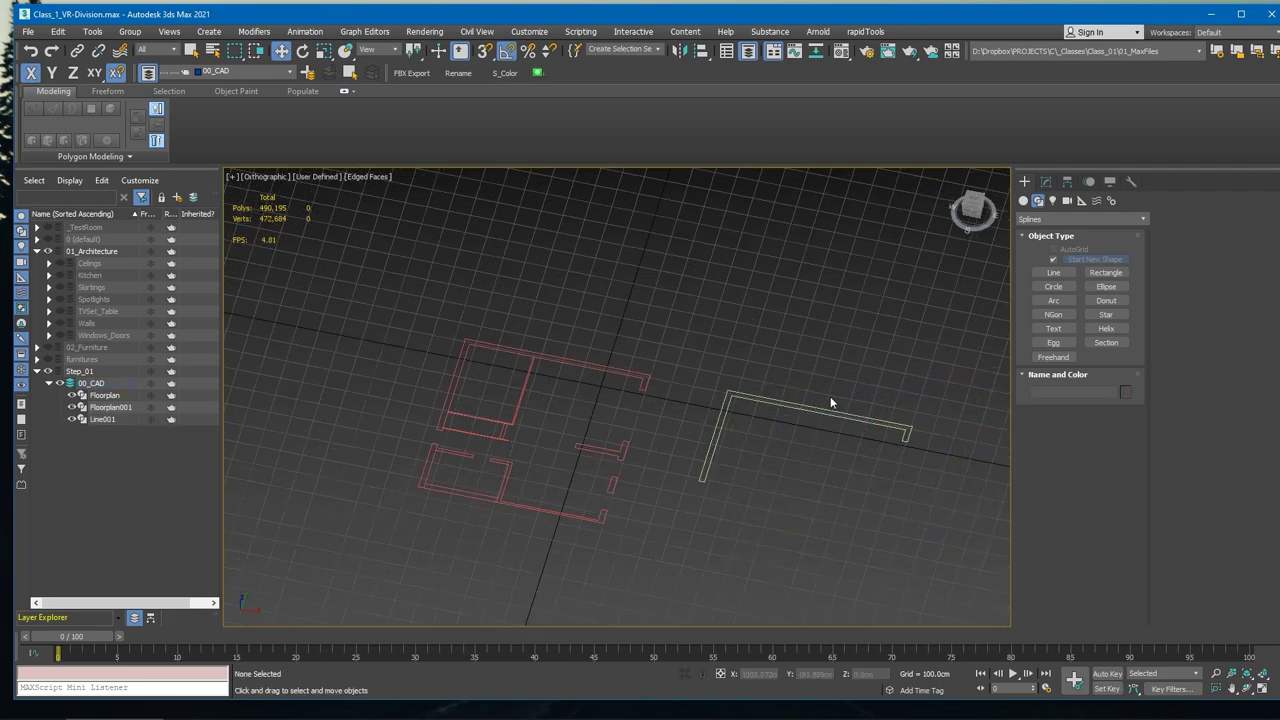
scroll(792, 560, up, 5)
scroll(663, 391, up, 3)
Reselect Floorplan001 and bring up its Modify panel
drag(516, 548, 437, 597)
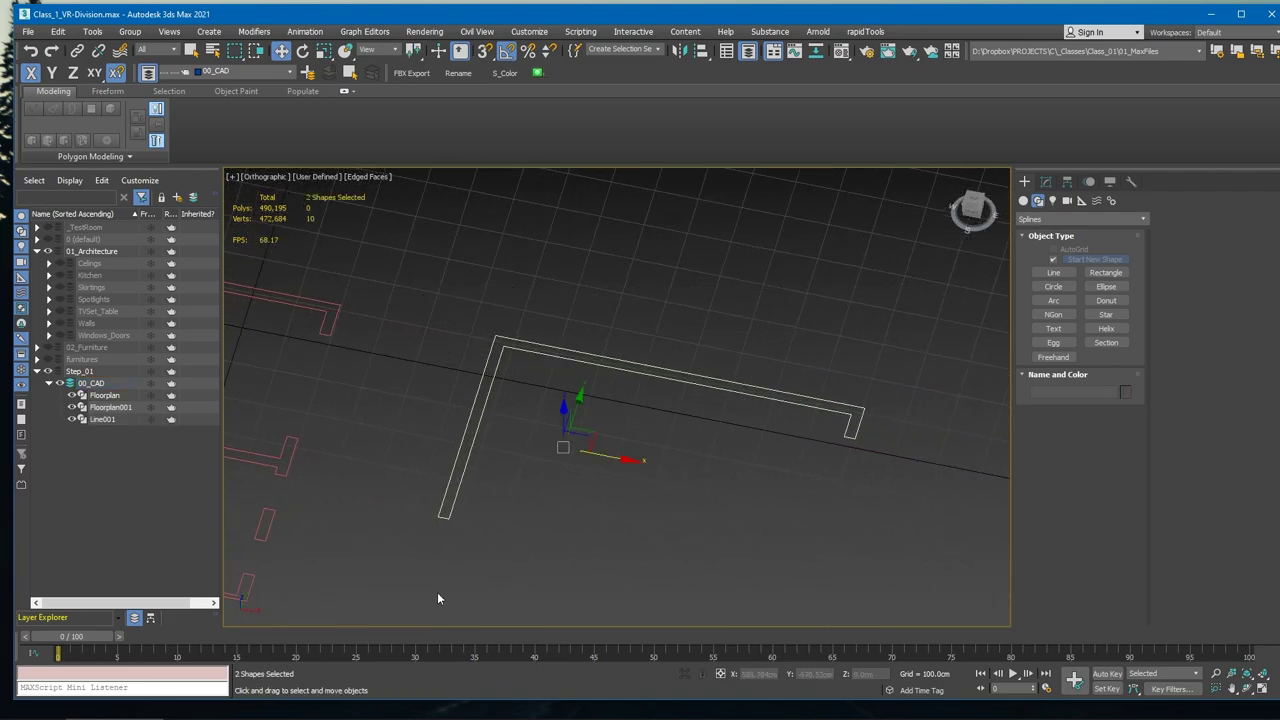
click(786, 329)
click(800, 398)
click(1047, 181)
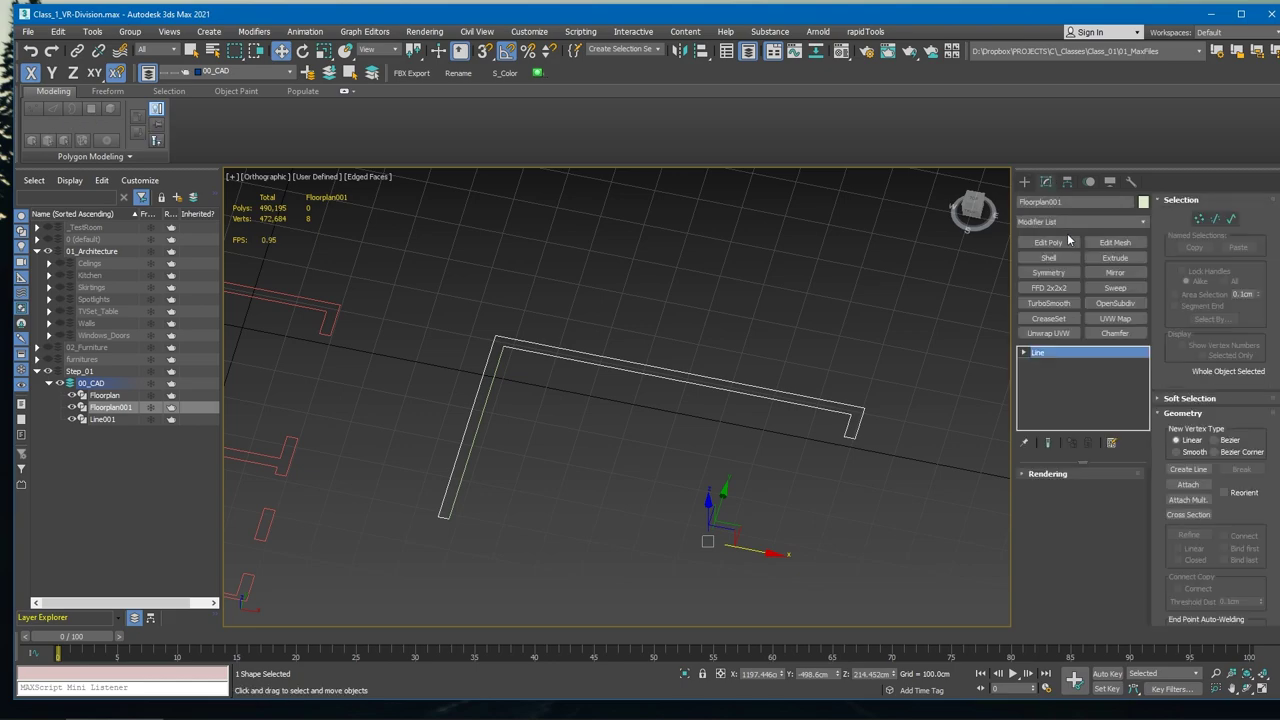
click(1050, 222)
click(1023, 183)
click(1024, 183)
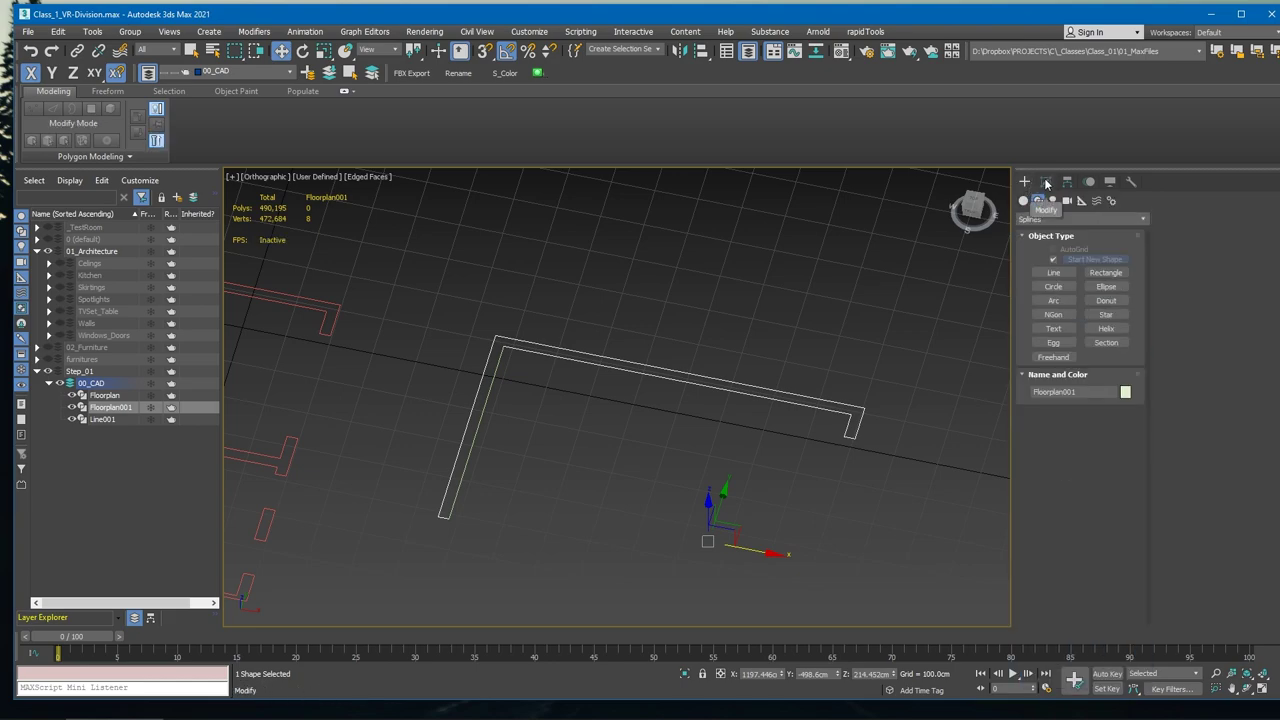
click(1047, 183)
Add an Extrude modifier to Floorplan001 with a 300 cm amount
click(1074, 222)
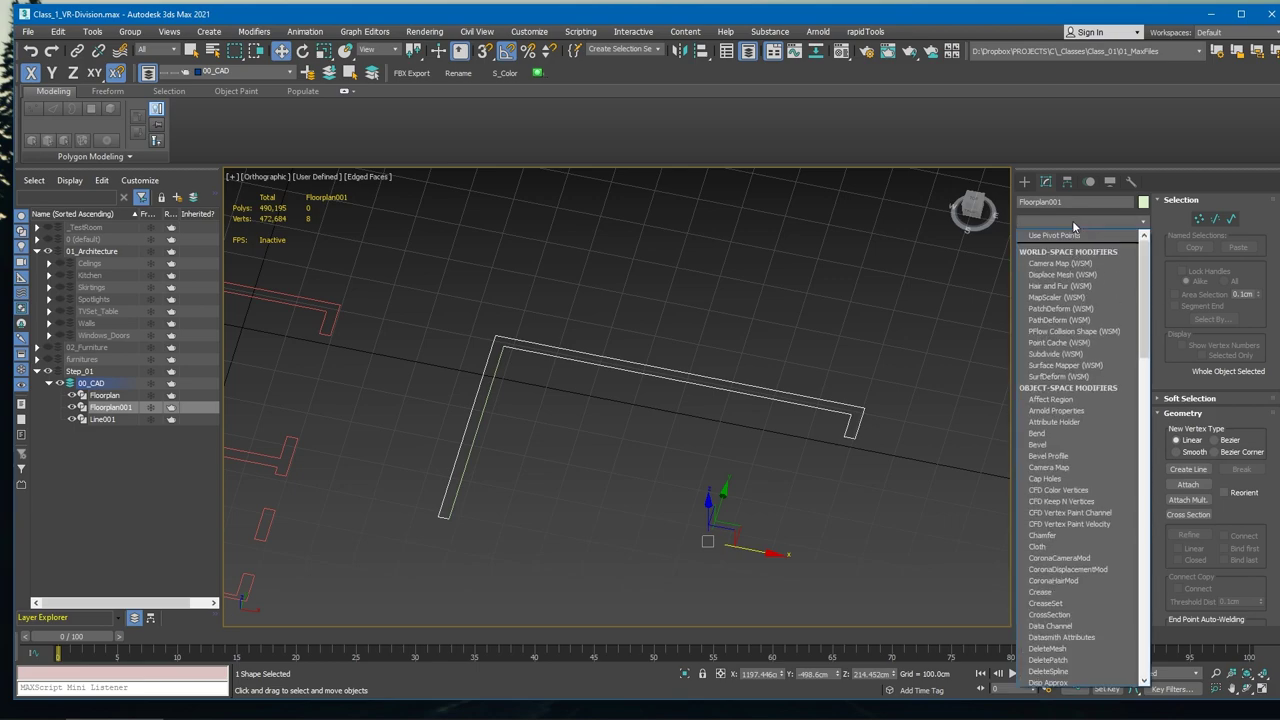
scroll(1074, 226, down, 5)
click(1074, 222)
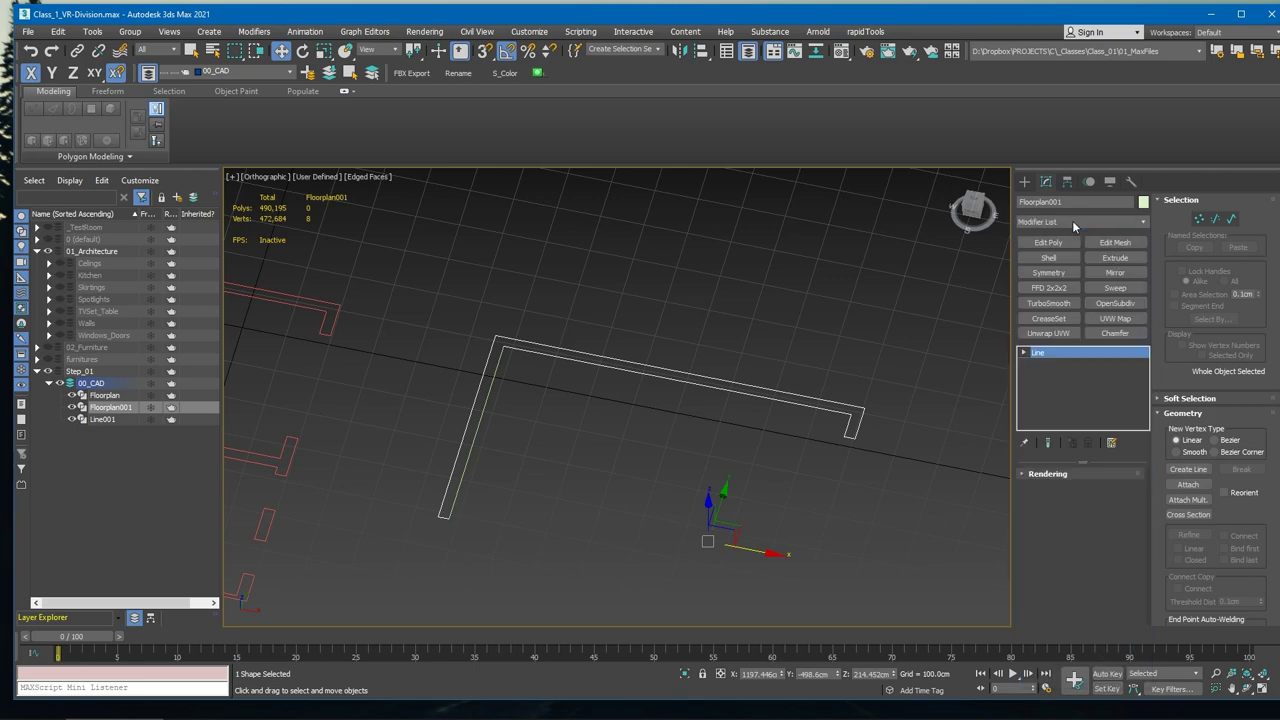
click(1074, 222)
scroll(1074, 226, down, 5)
scroll(1074, 226, down, 3)
scroll(1074, 226, down, 3)
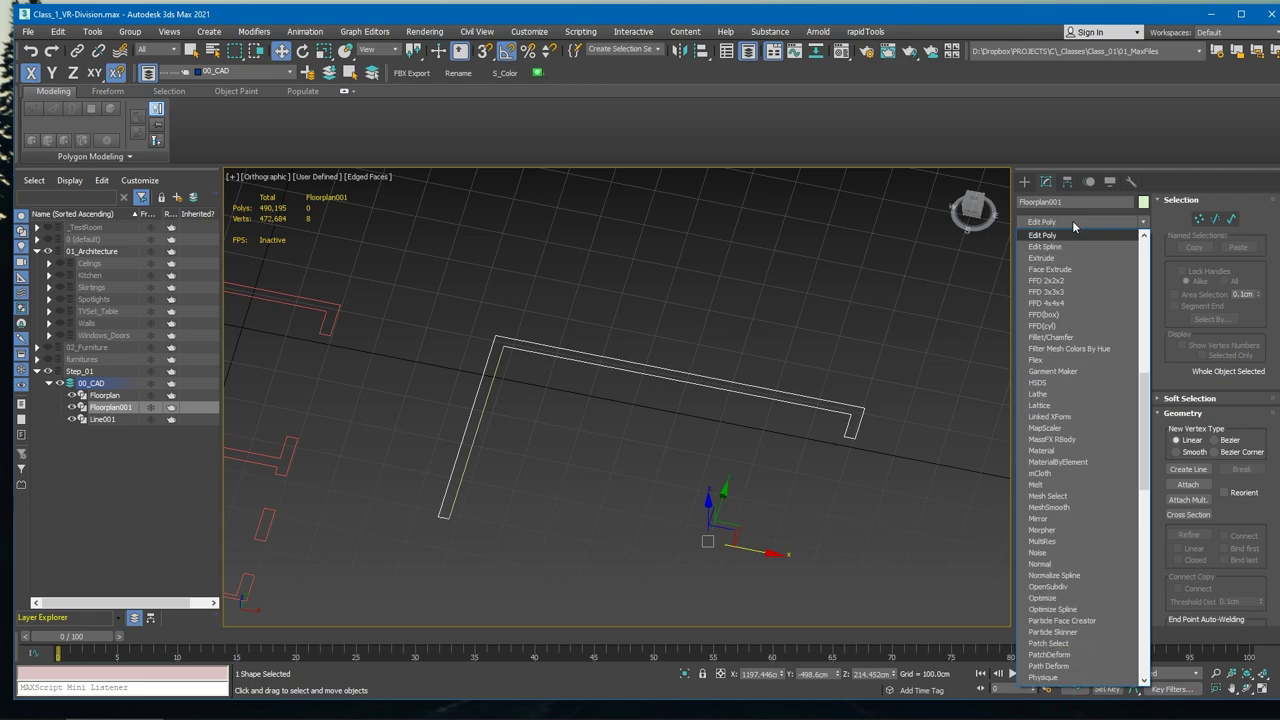
scroll(1074, 226, down, 3)
click(1074, 222)
click(1074, 222)
text(e)
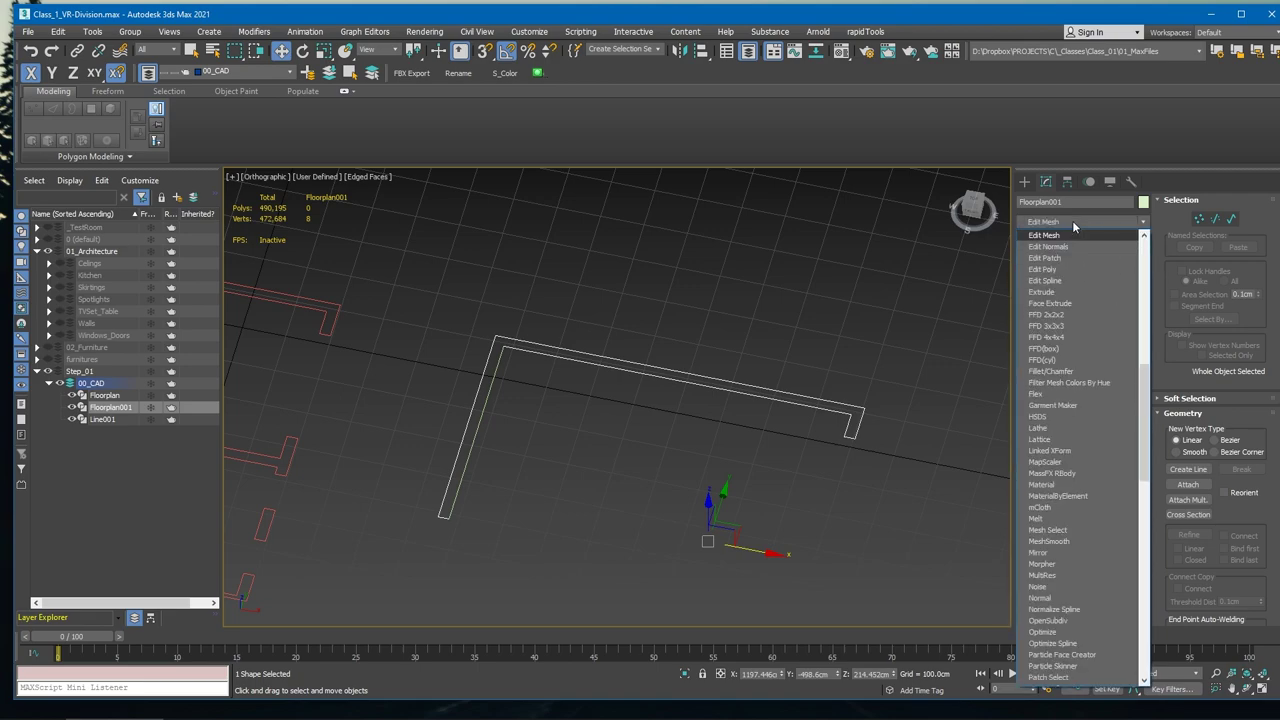
text(xtrude)
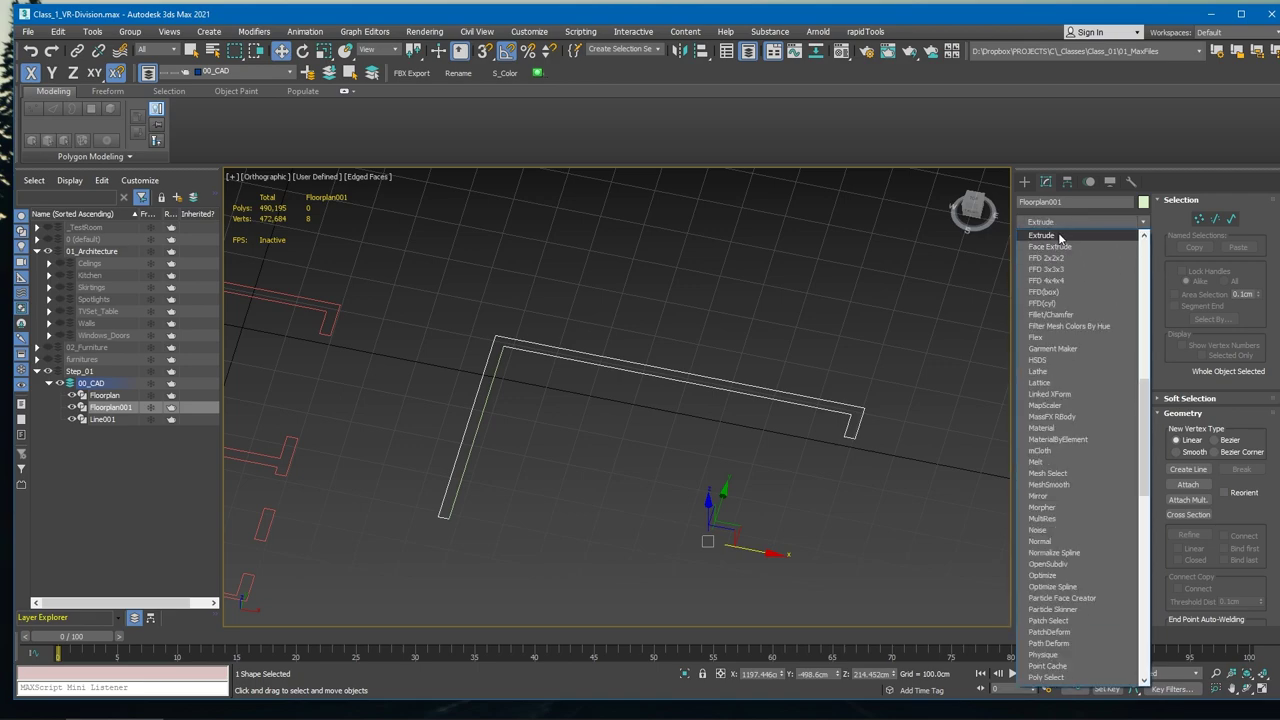
click(1062, 236)
alt+middle_drag(946, 374, 729, 486)
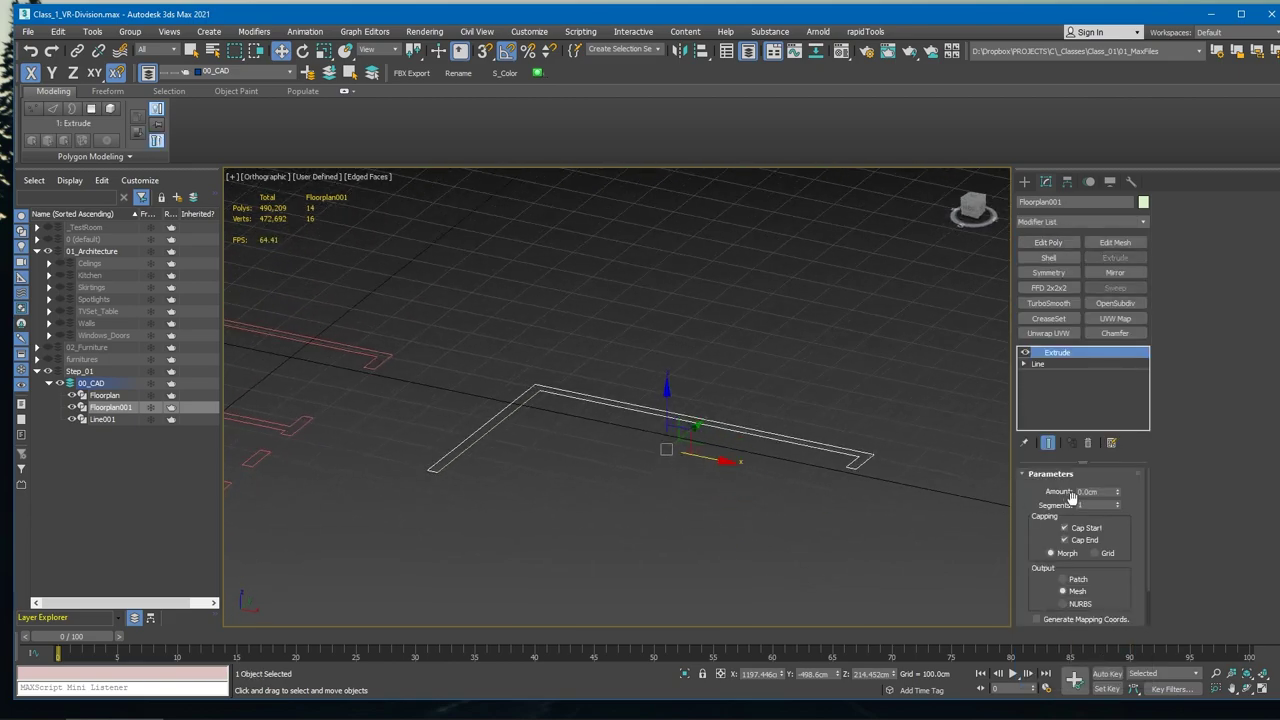
text(300)
key(Return)
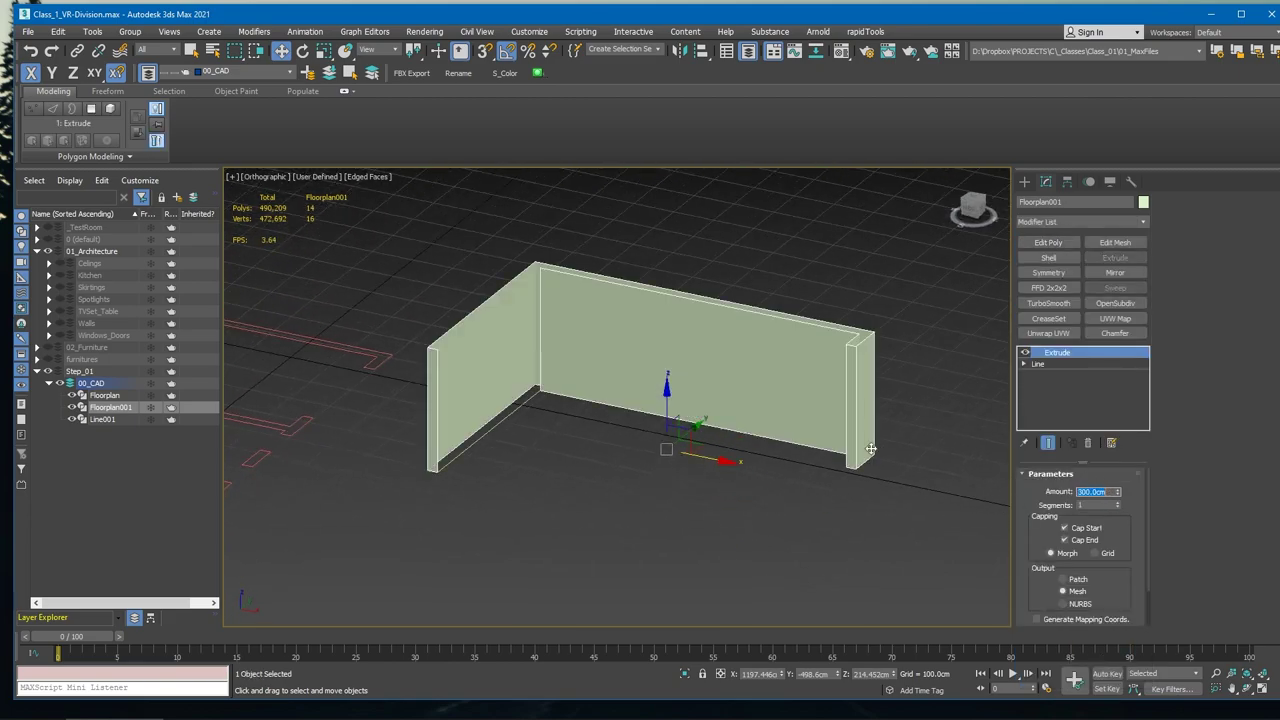
Apply the same 300 cm Extrude to Line001 by dragging the modifier onto it
mouse_move(785, 508)
alt+middle_down()
mouse_move(807, 498)
mouse_move(812, 539)
mouse_move(729, 501)
mouse_move(718, 461)
mouse_move(609, 394)
alt+middle_up()
scroll(586, 334, up, 3)
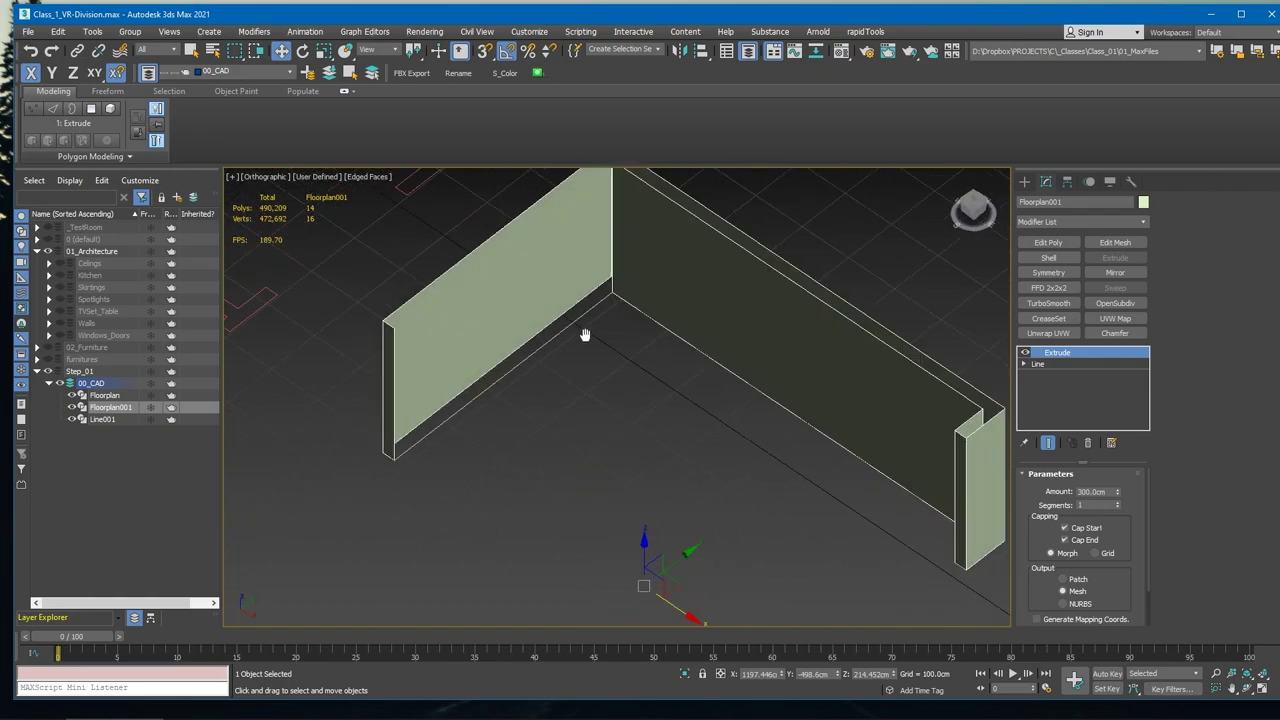
middle_drag(586, 334, 632, 425)
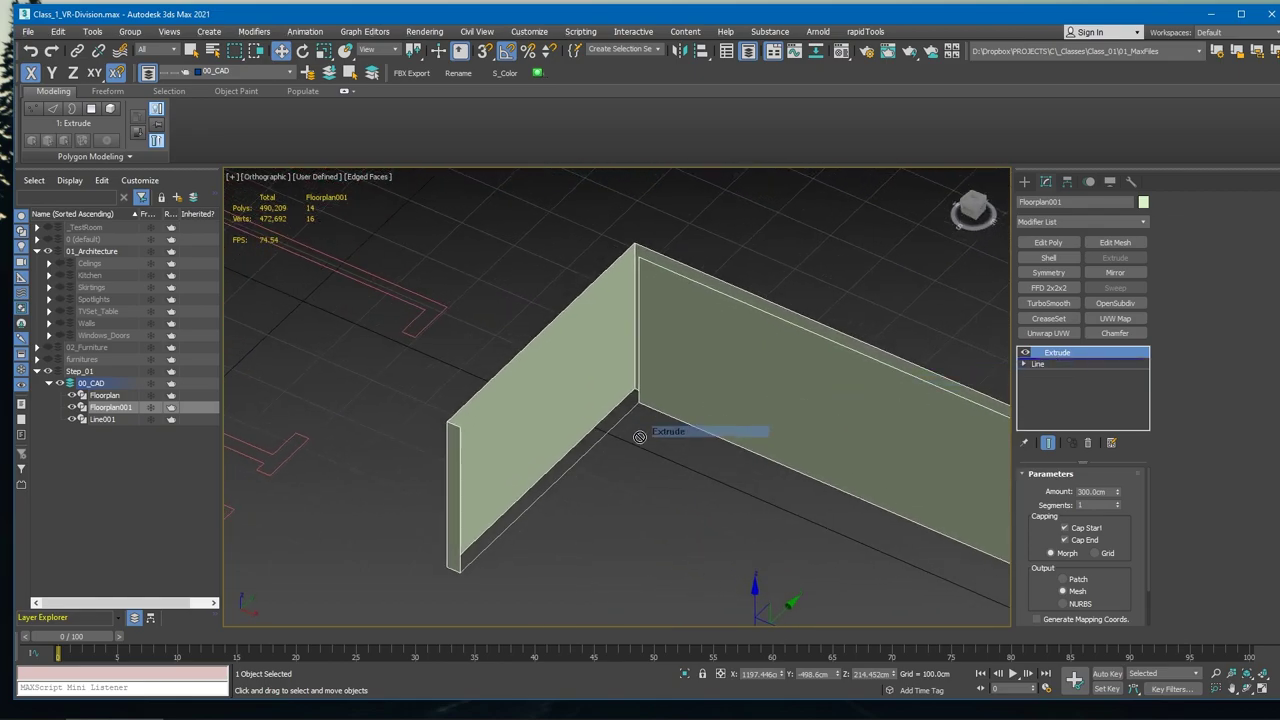
drag(1059, 358, 1071, 400)
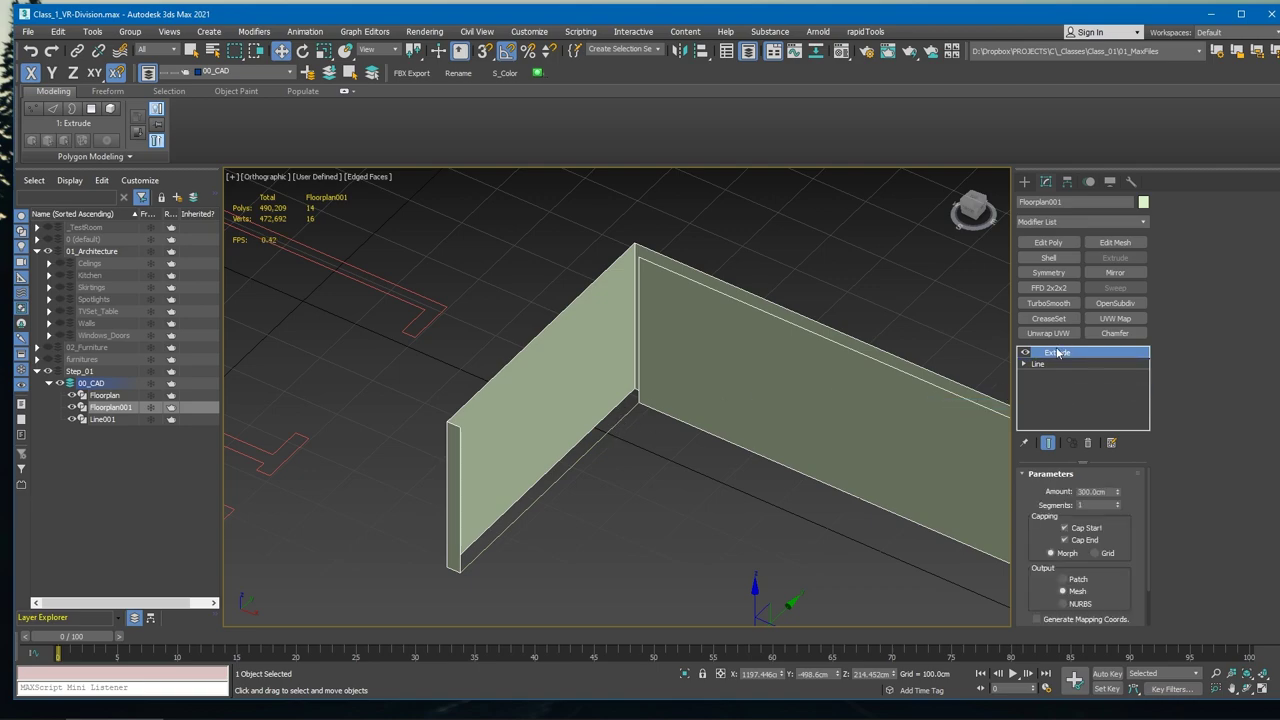
drag(1057, 356, 601, 437)
click(601, 437)
Deselect all objects and bring up the Create panel's Shapes options
scroll(605, 381, down, 3)
scroll(620, 369, up, 2)
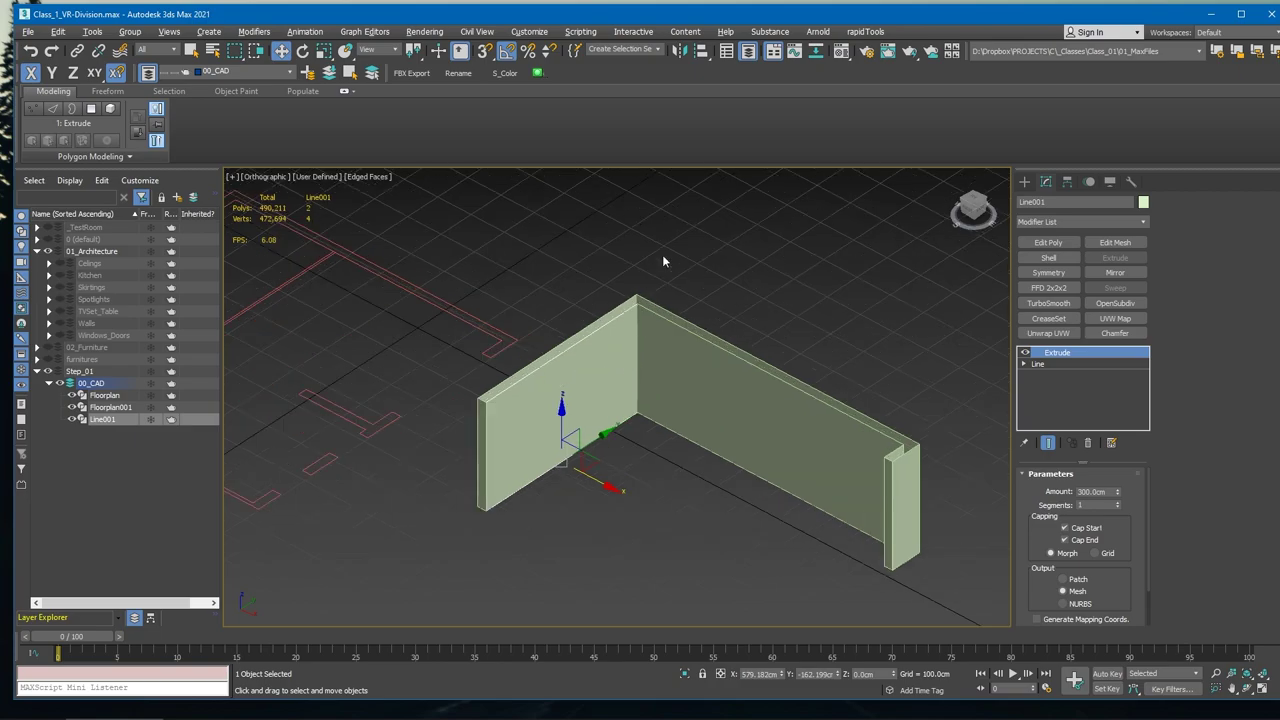
click(668, 260)
scroll(654, 308, down, 2)
scroll(654, 308, up, 5)
scroll(700, 300, down, 2)
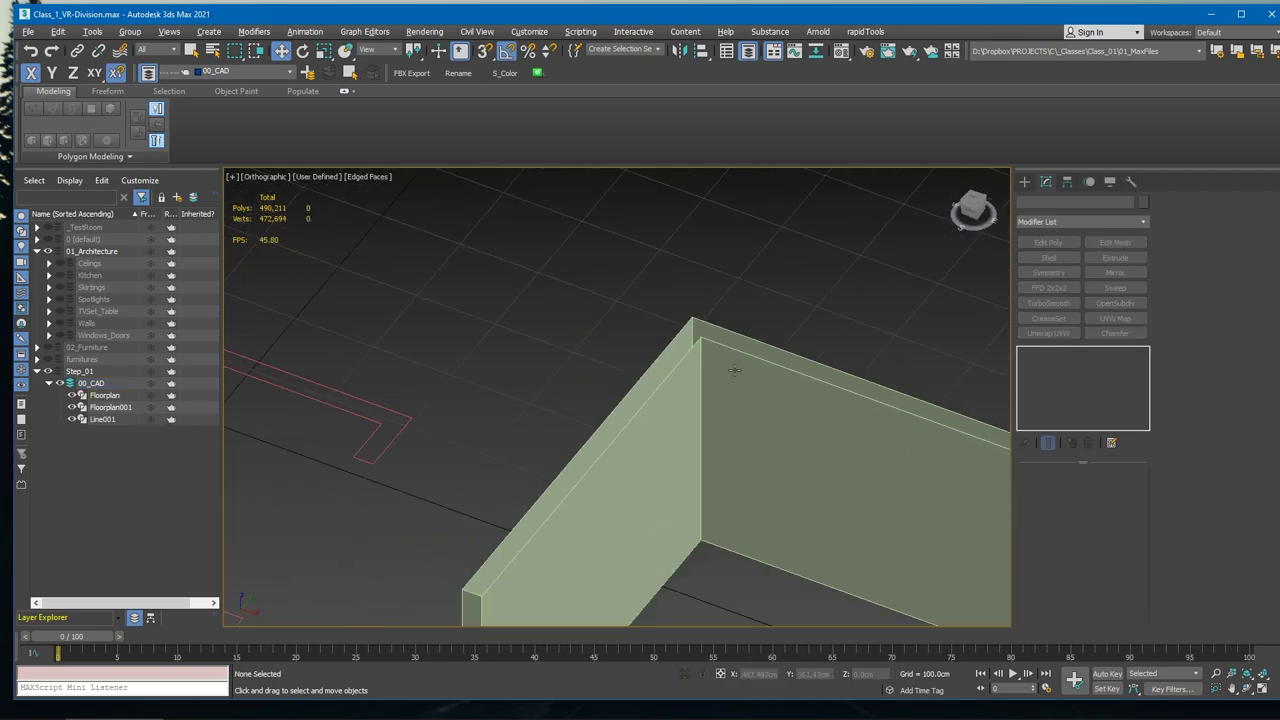
scroll(727, 277, up, 3)
scroll(715, 320, down, 2)
scroll(686, 286, down, 2)
scroll(629, 400, down, 2)
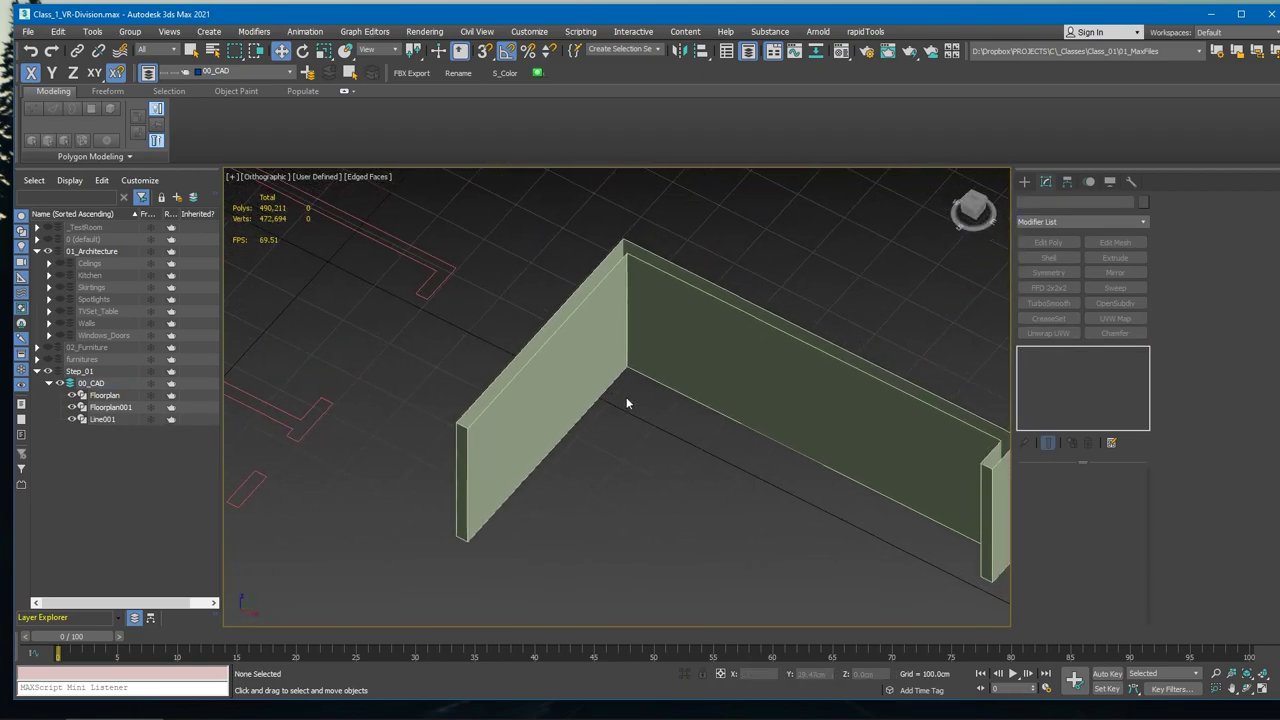
scroll(654, 255, up, 2)
click(1024, 181)
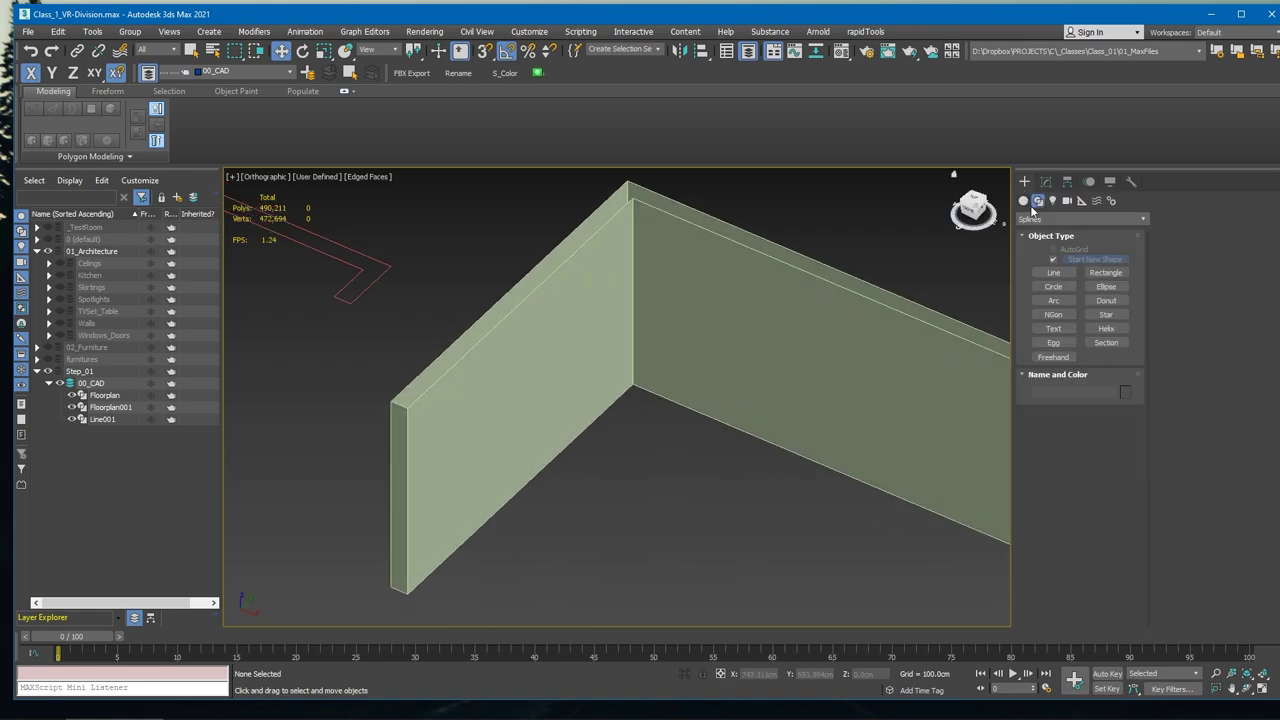
Start a standard-primitive Box with 3D snapping turned on
click(1023, 200)
click(1053, 261)
scroll(594, 324, down, 2)
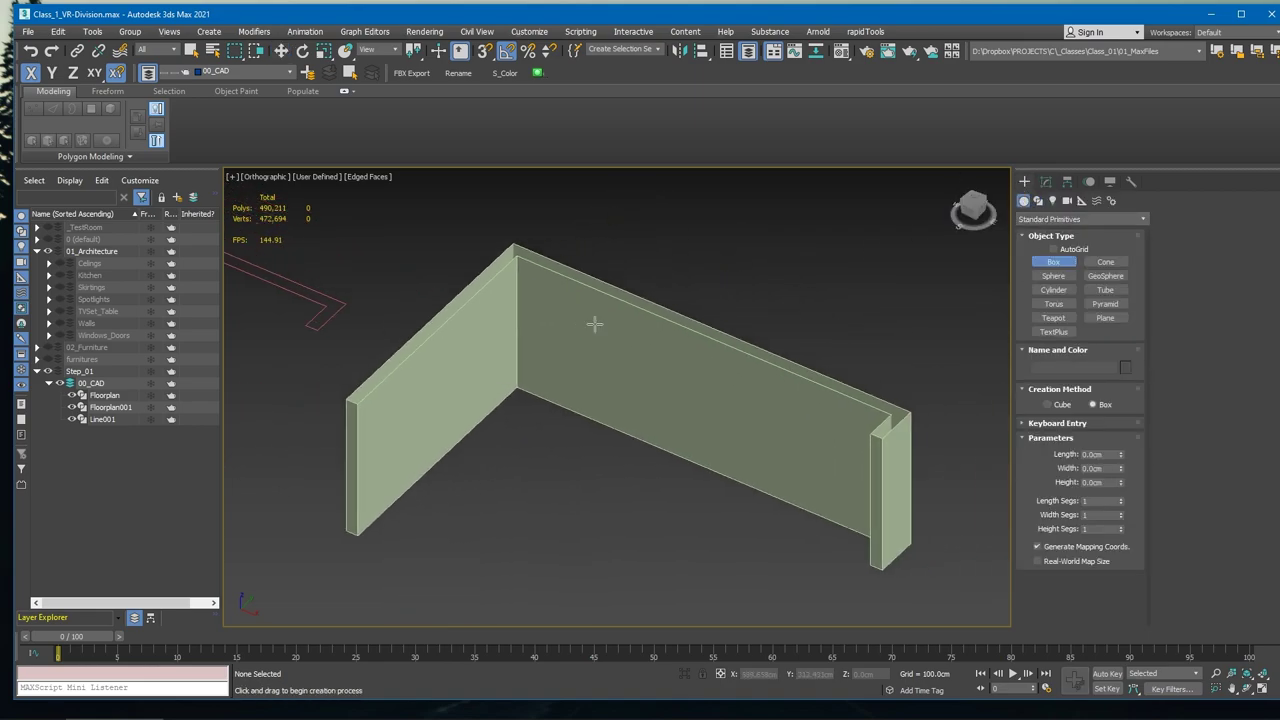
key(s)
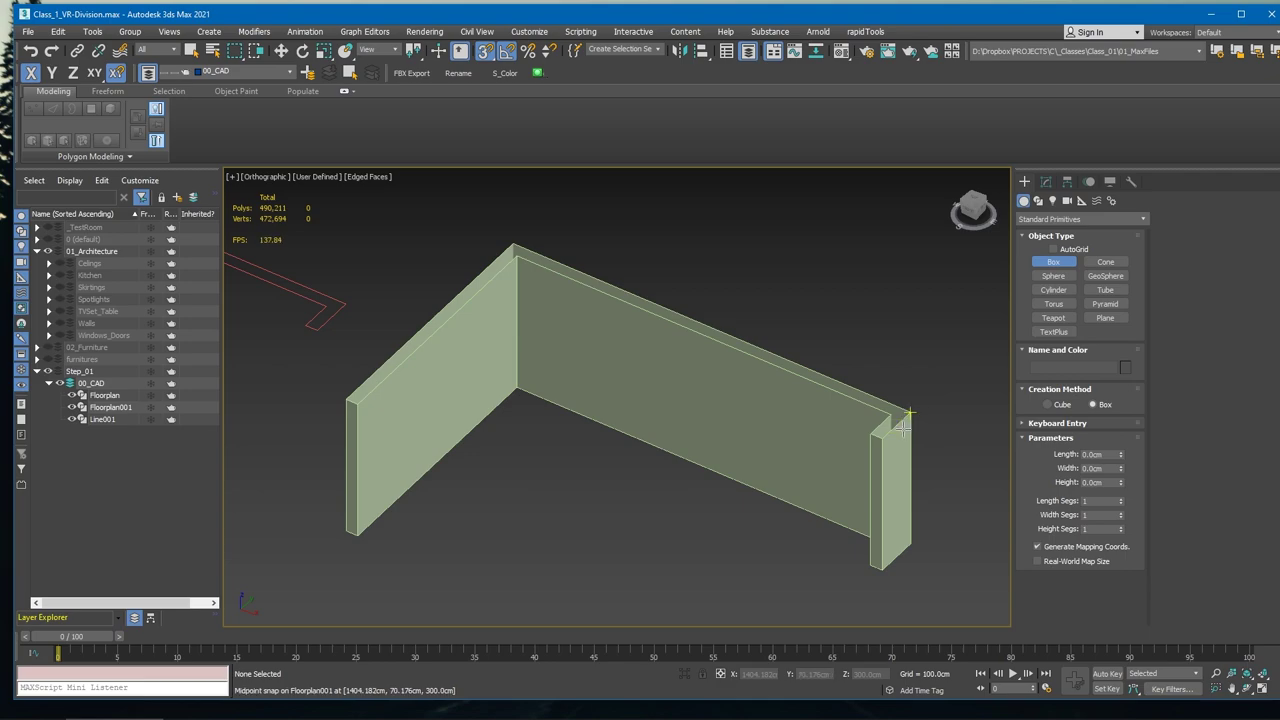
scroll(831, 429, up, 3)
scroll(600, 350, down, 3)
middle_drag(360, 237, 565, 242)
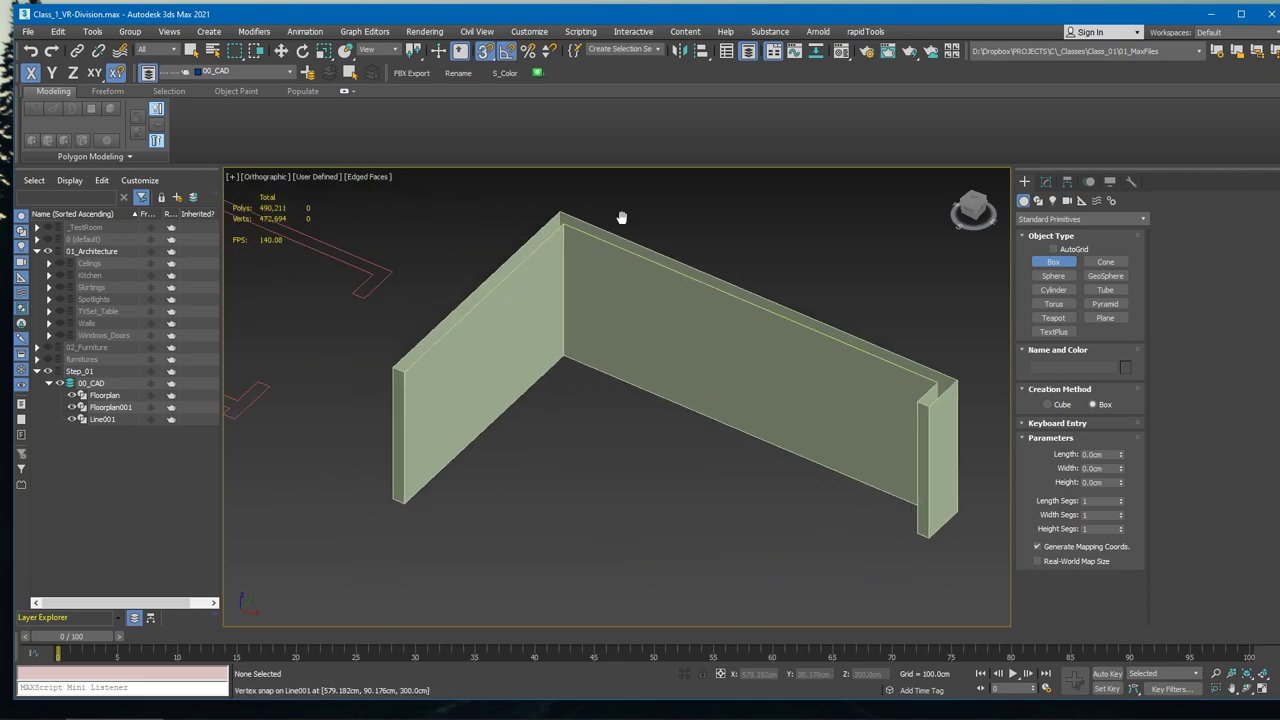
Draw a snapped trial slab box across the wall ends, then delete it
drag(974, 377, 402, 371)
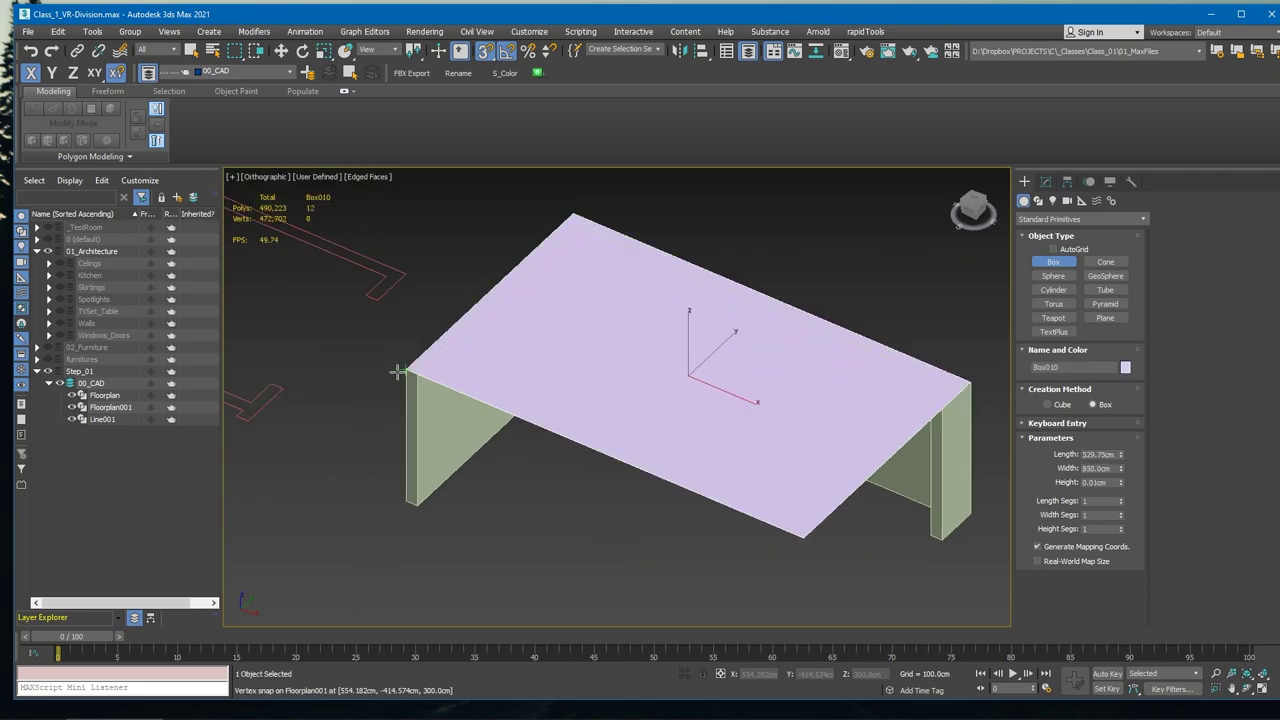
scroll(480, 391, down, 2)
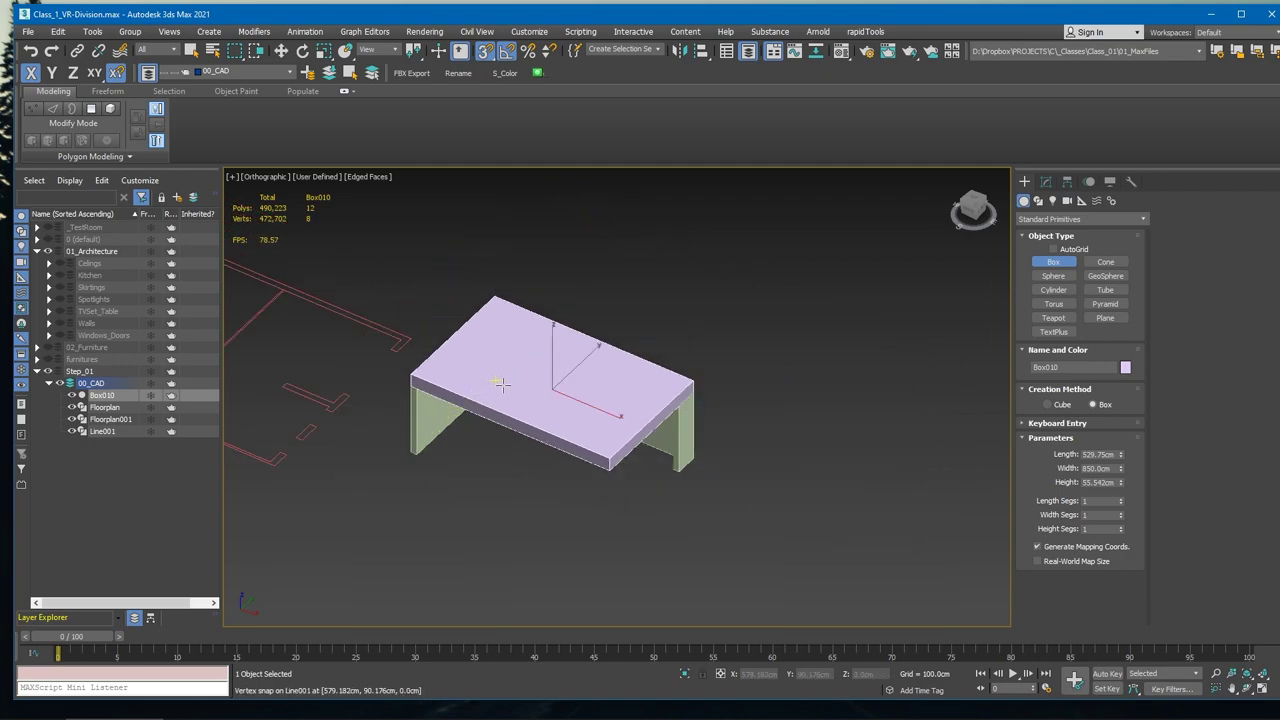
scroll(600, 380, up, 2)
scroll(737, 367, up, 2)
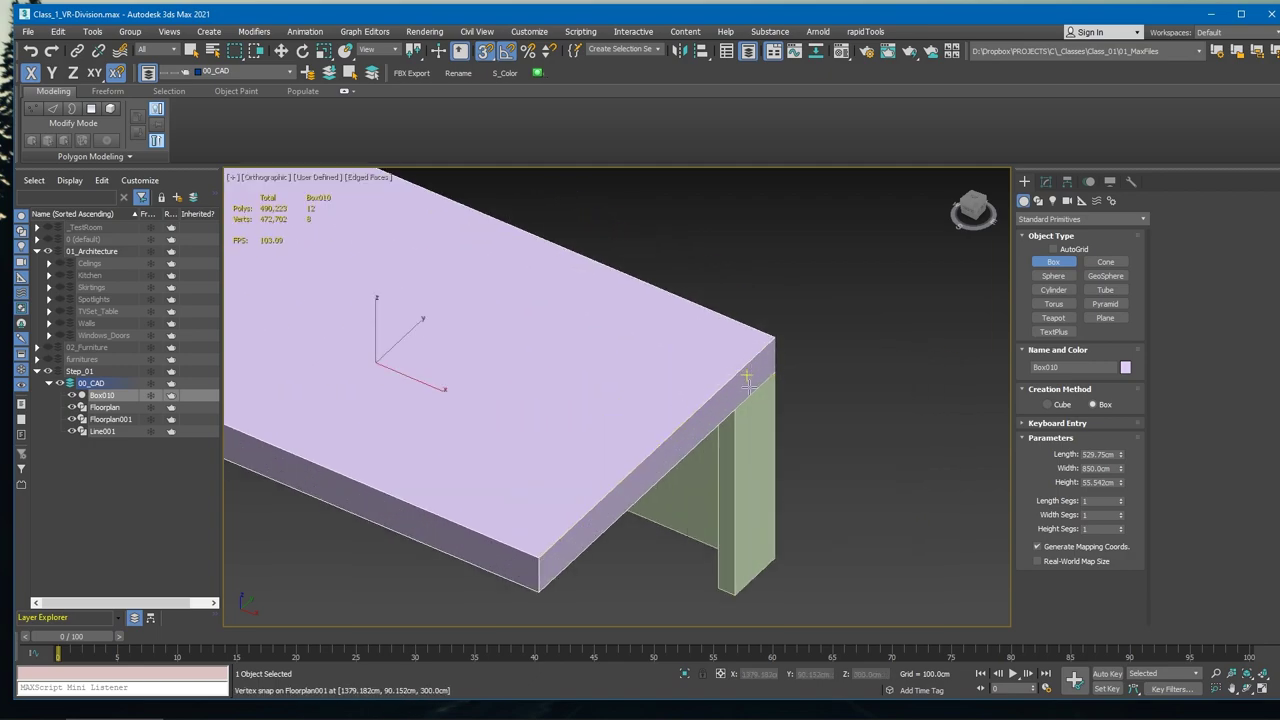
scroll(770, 350, up, 2)
scroll(757, 386, up, 1)
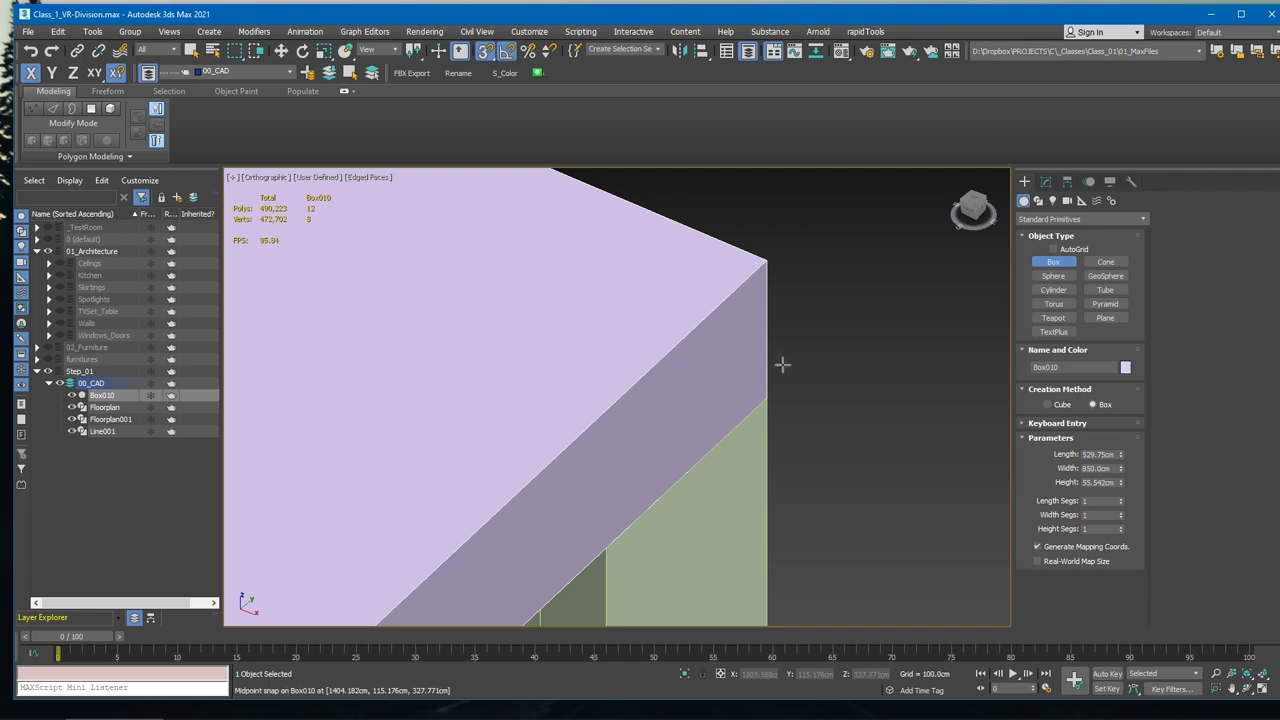
key(Delete)
key(ctrl+z)
scroll(777, 366, down, 3)
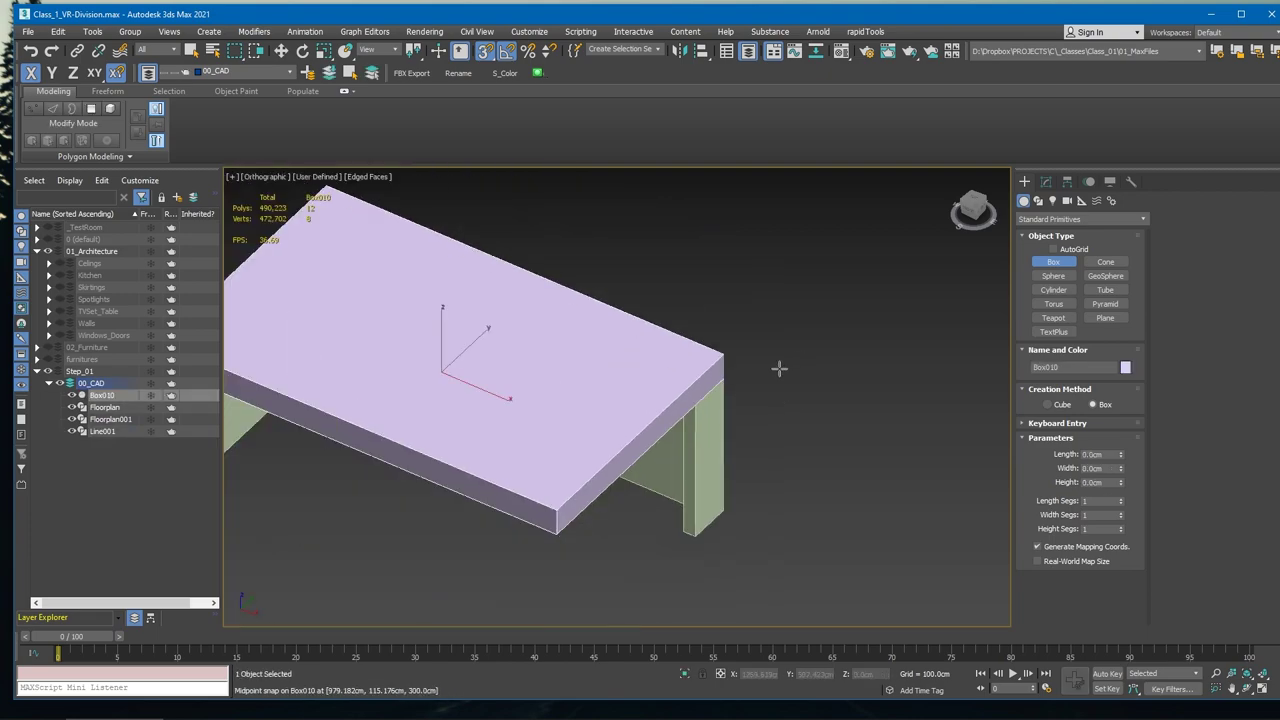
scroll(880, 400, down, 2)
key(Delete)
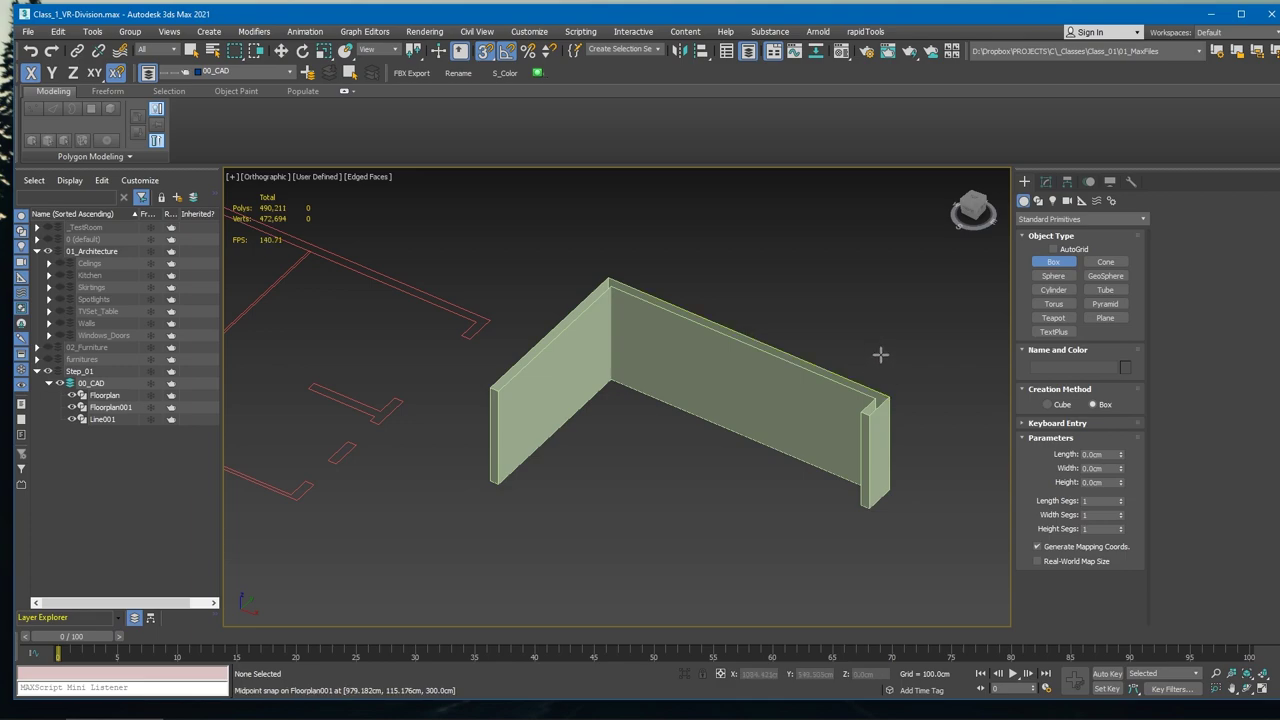
Select Floorplan001 and Line001 and show their modifier stacks
right_click(882, 353)
scroll(890, 345, up, 2)
click(467, 358)
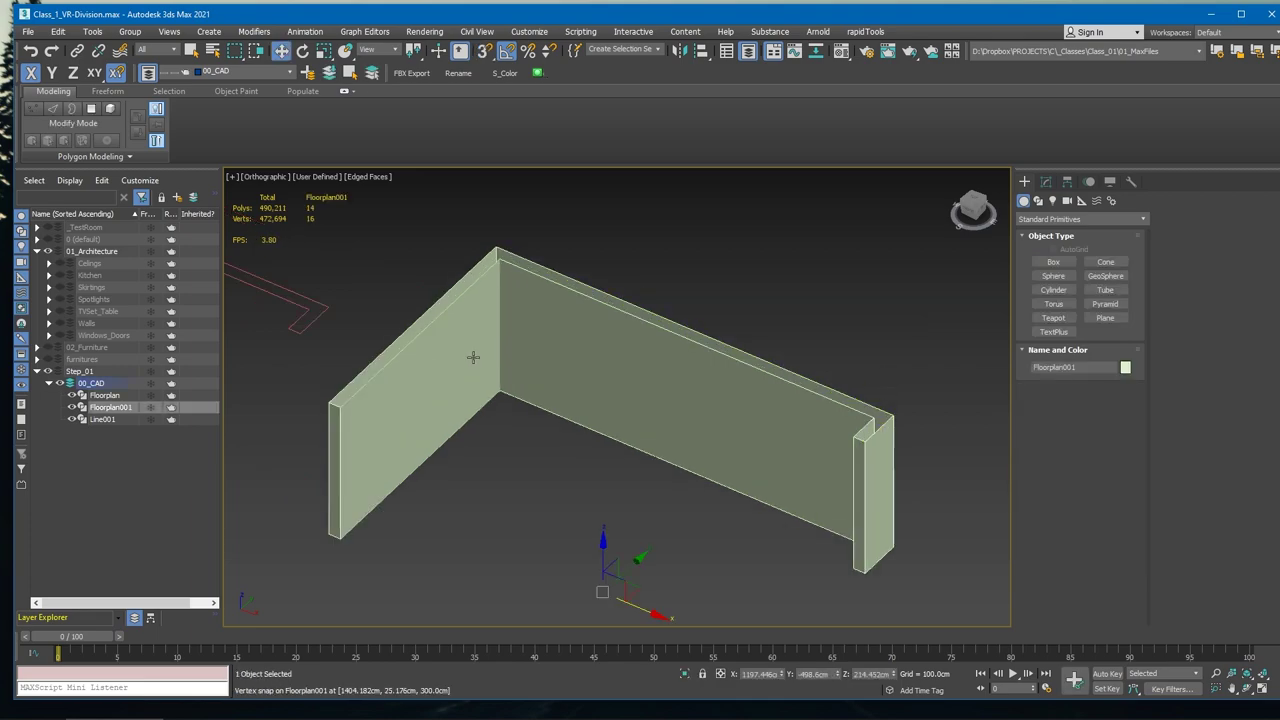
click(467, 358)
ctrl+click(679, 318)
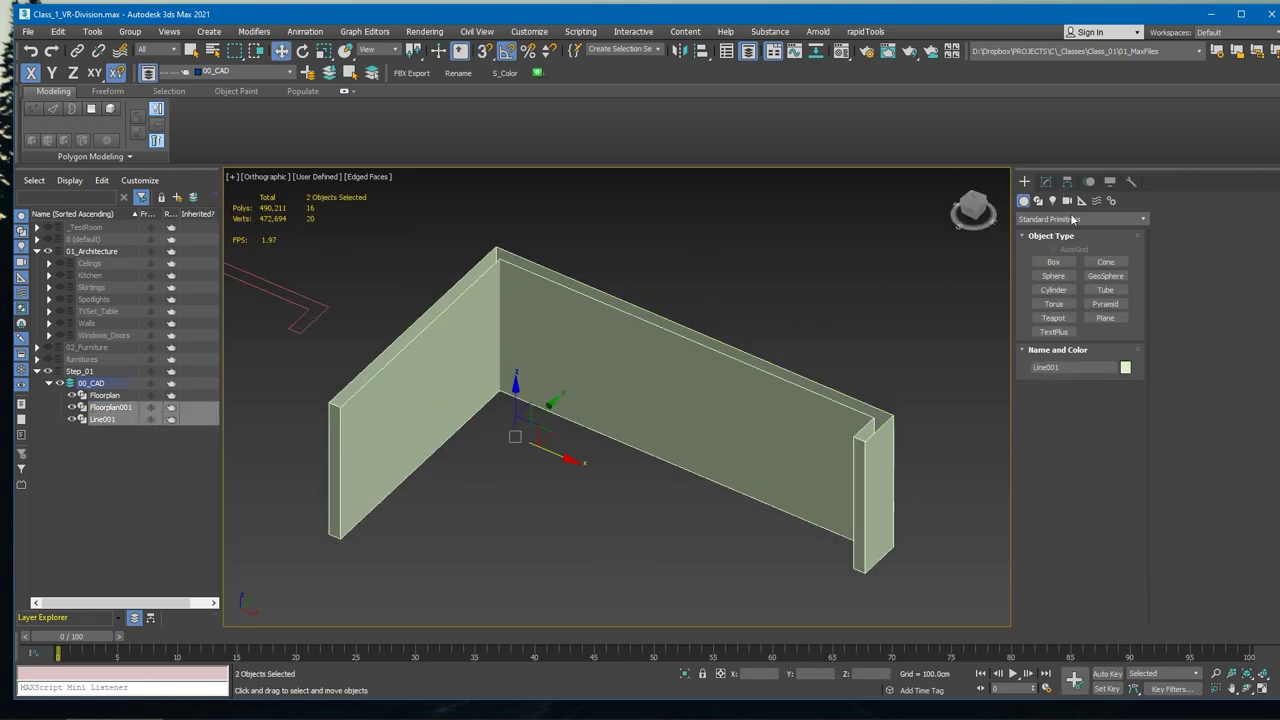
click(1045, 181)
click(663, 362)
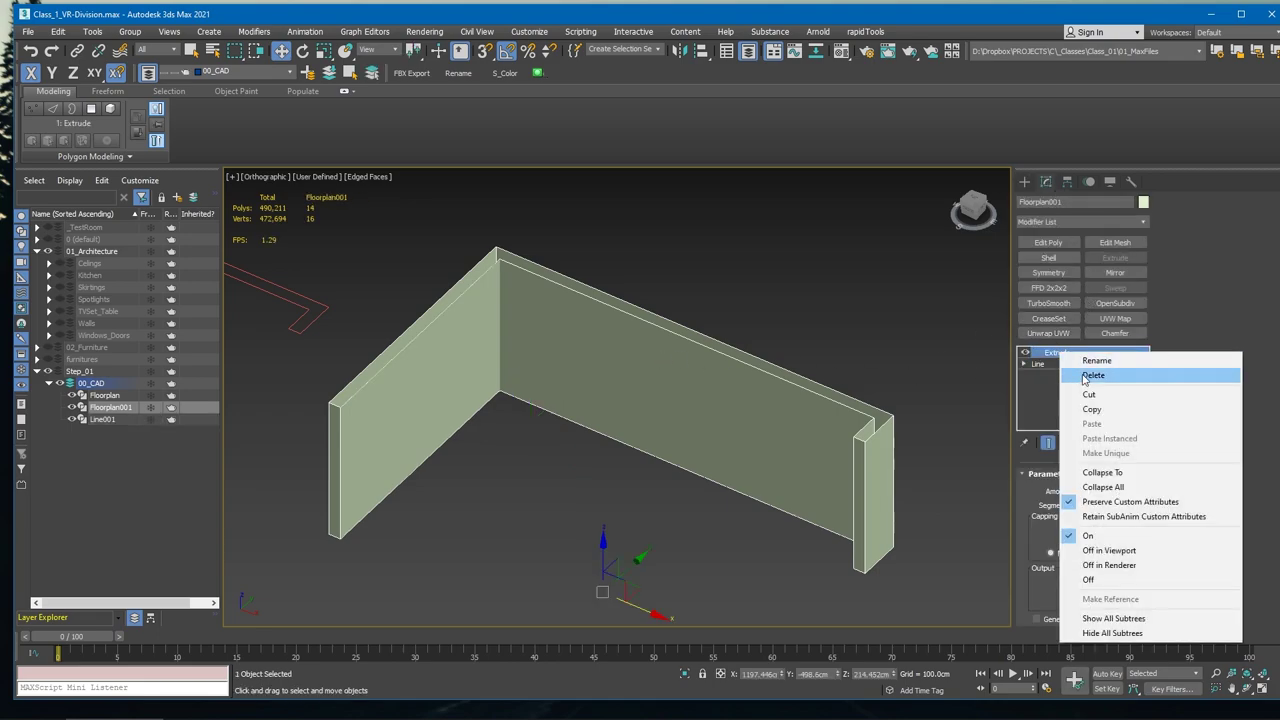
Delete the Extrude modifier from both Floorplan001 and Line001
right_click(1040, 352)
click(1093, 375)
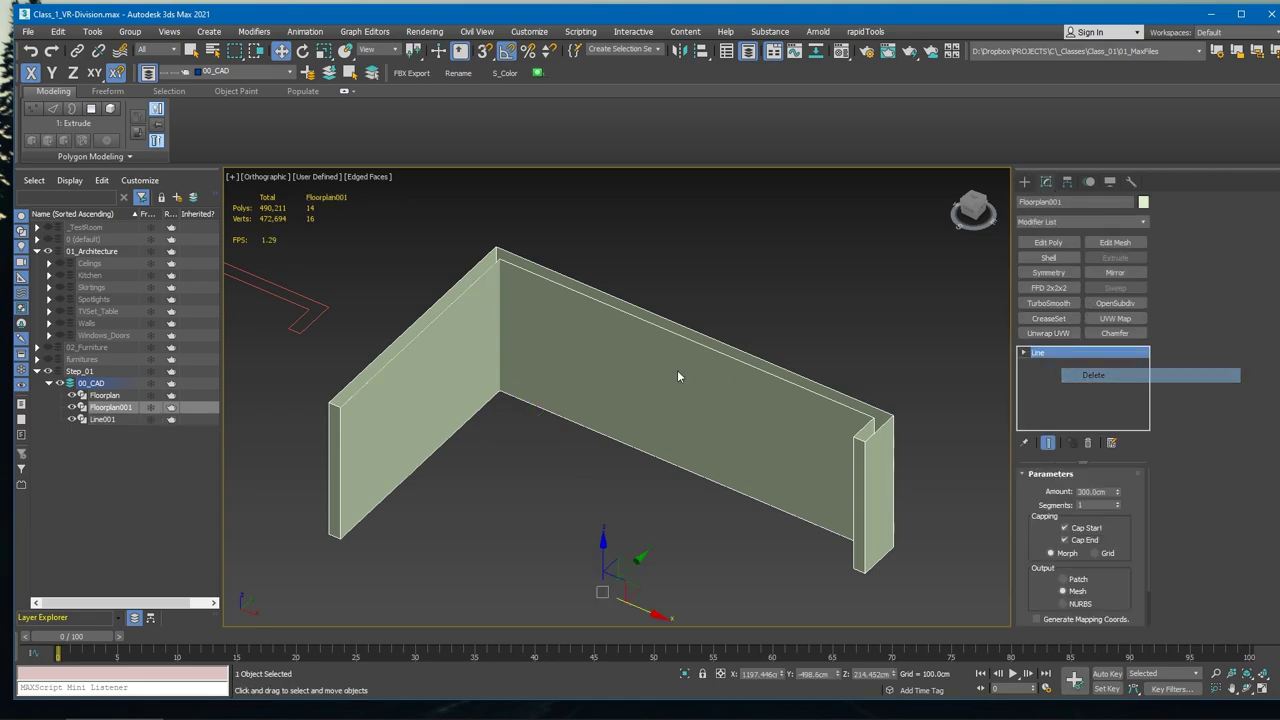
click(479, 440)
right_click(1040, 352)
click(1090, 373)
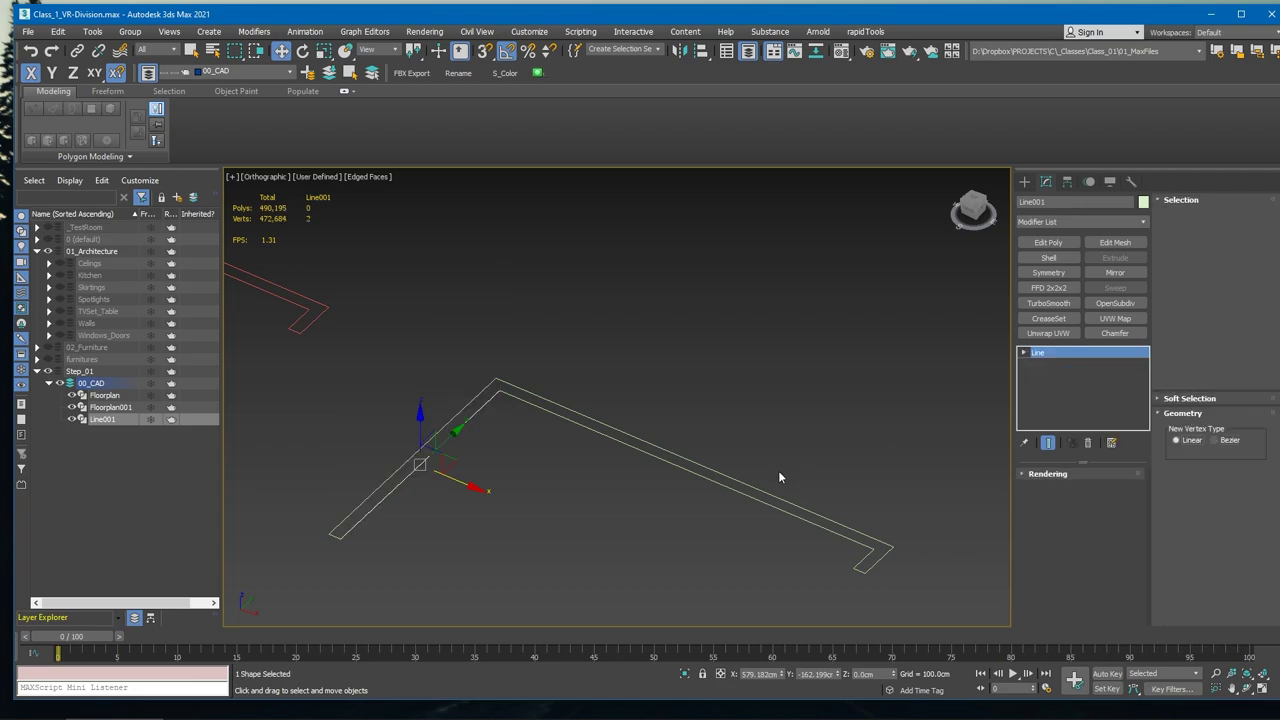
Expand Floorplan001's Line entry to reveal its sub-object levels
click(1045, 364)
scroll(613, 413, up, 3)
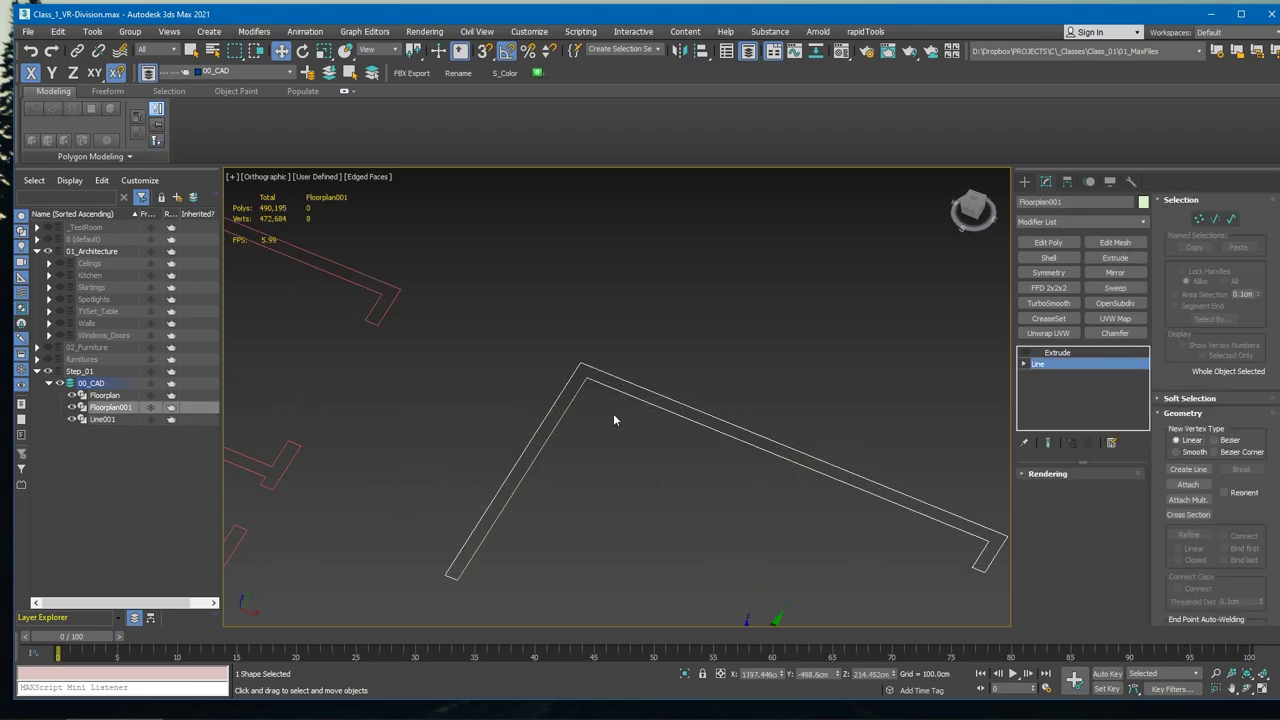
alt+middle_drag(613, 413, 637, 403)
scroll(707, 380, down, 3)
alt+middle_drag(708, 378, 696, 371)
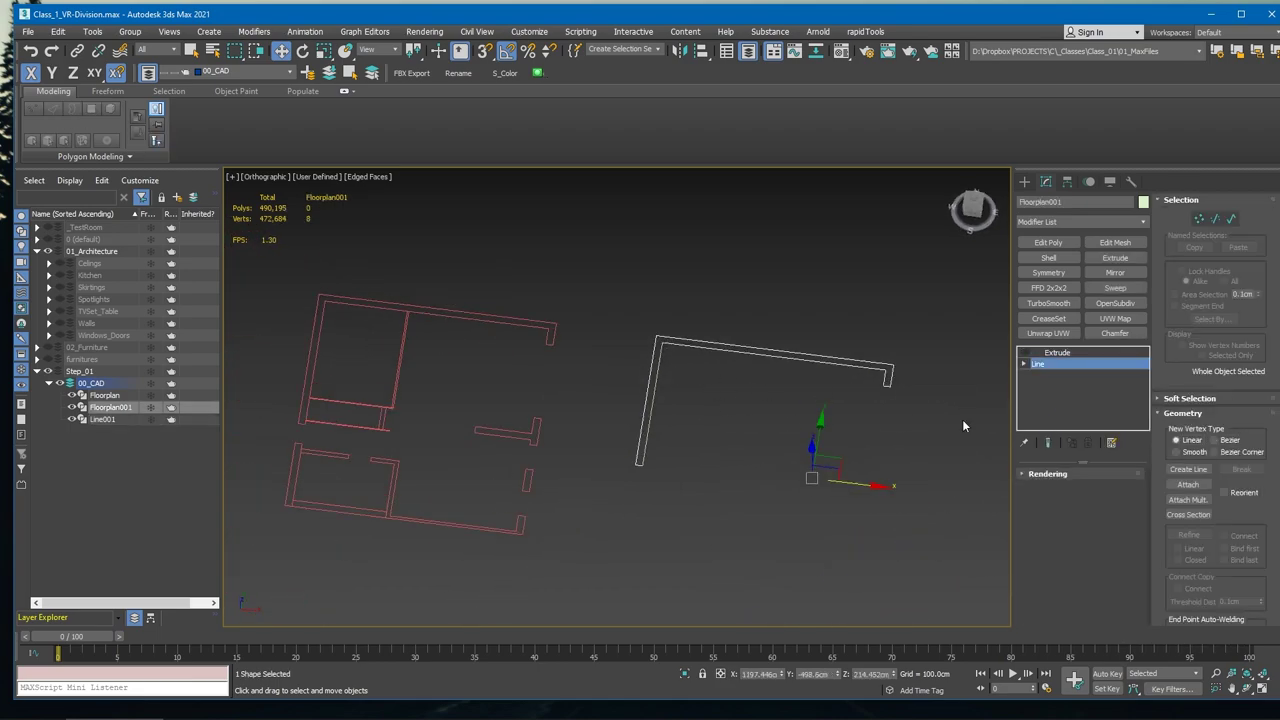
click(1023, 365)
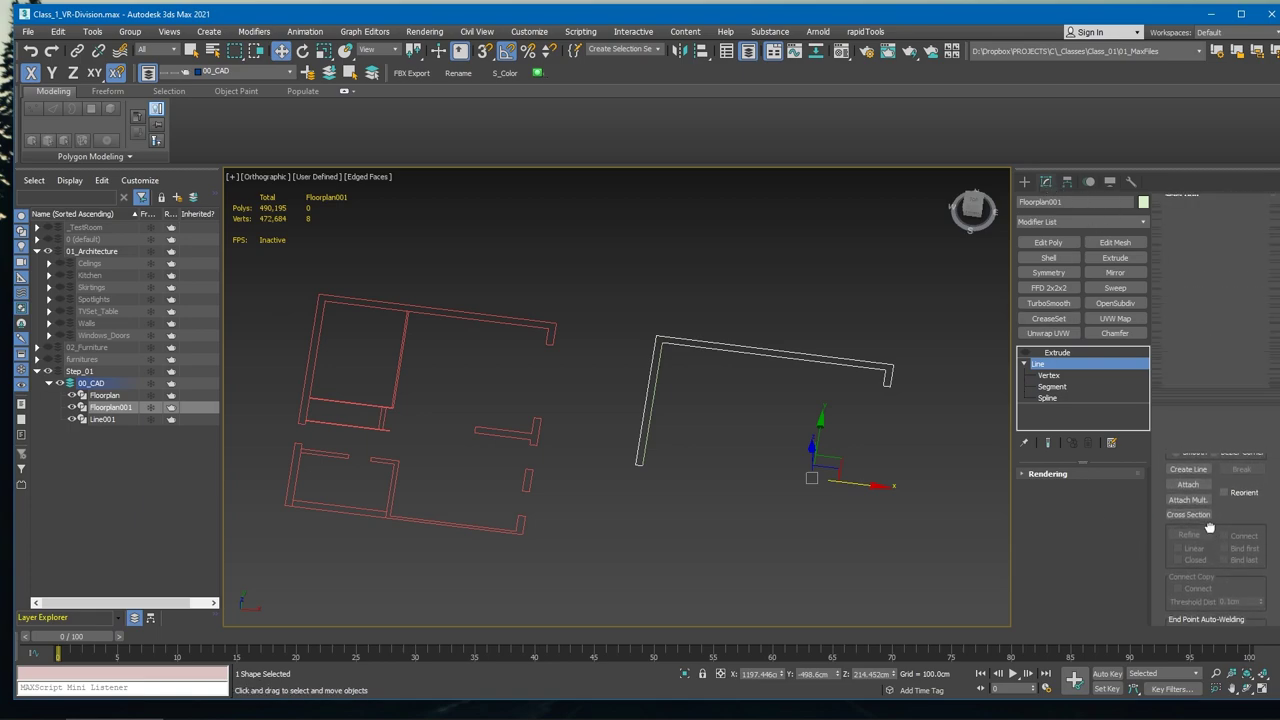
Attach Line001 into Floorplan001 so they form one spline
click(1188, 484)
scroll(714, 372, up, 3)
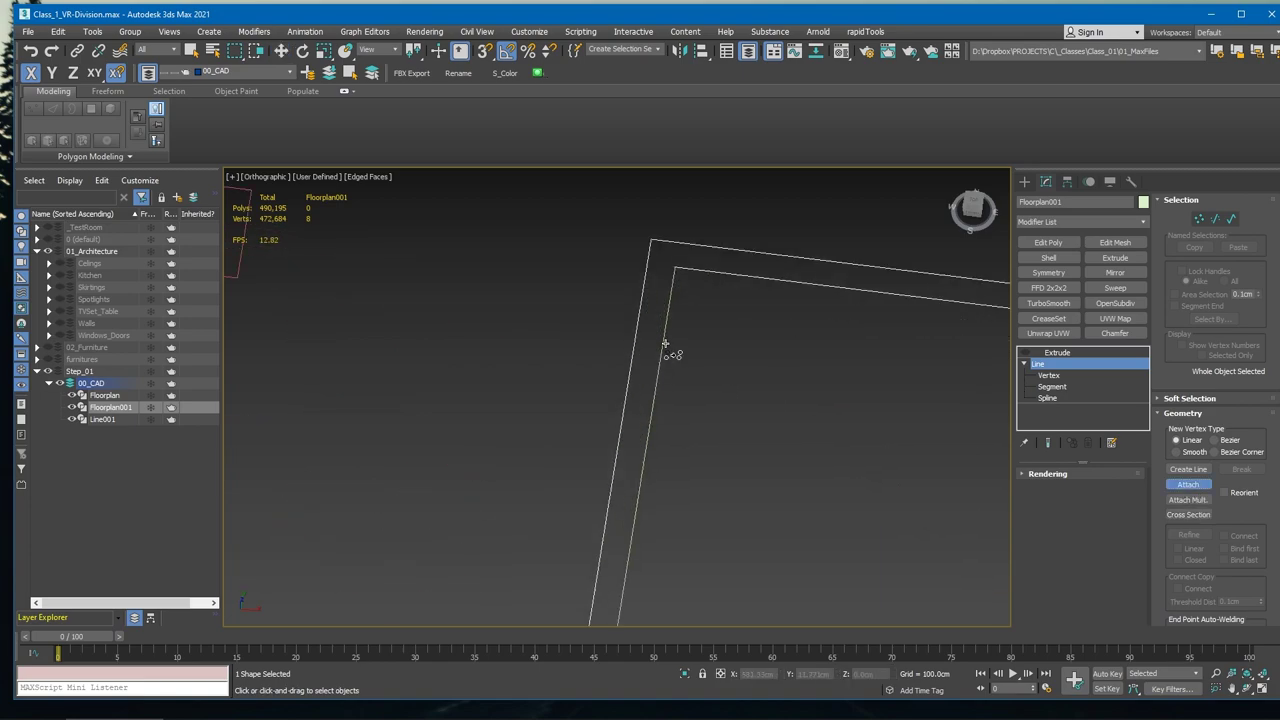
click(666, 357)
scroll(681, 304, down, 3)
middle_drag(709, 286, 698, 399)
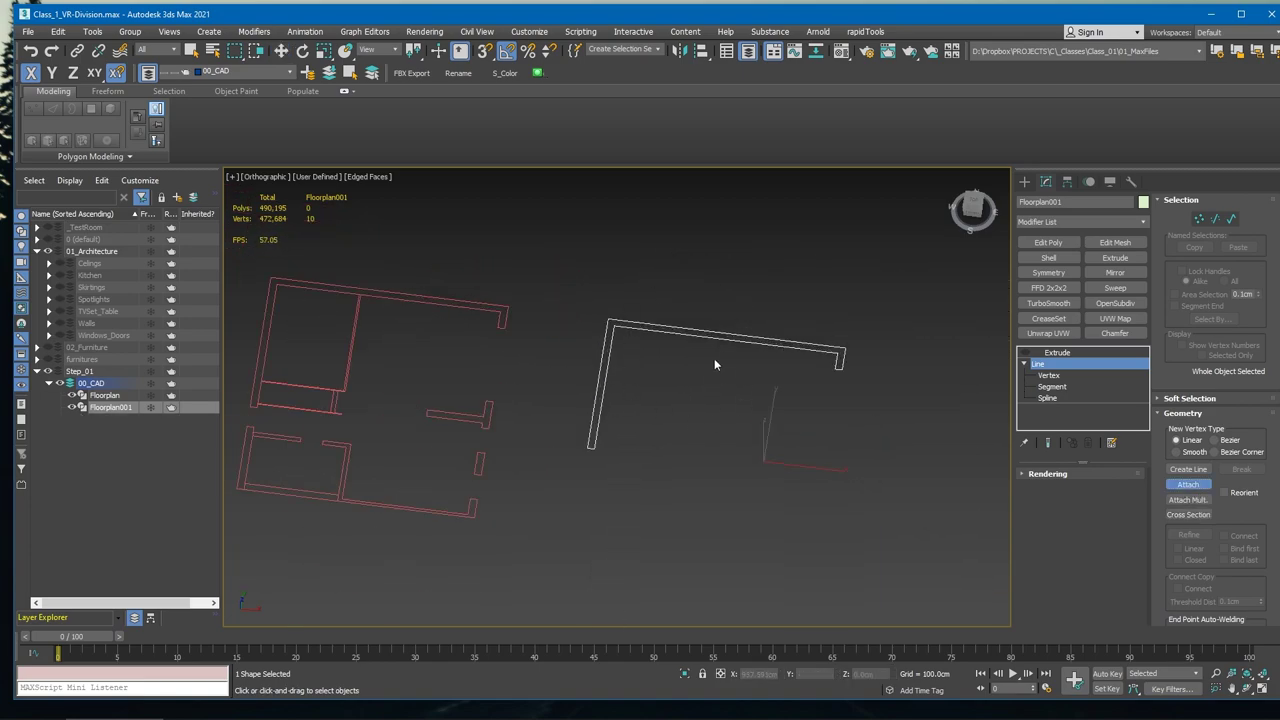
Select the corner vertices of the combined outline, then switch to Segment level
key(w)
scroll(614, 405, up, 3)
key(1)
scroll(559, 349, up, 3)
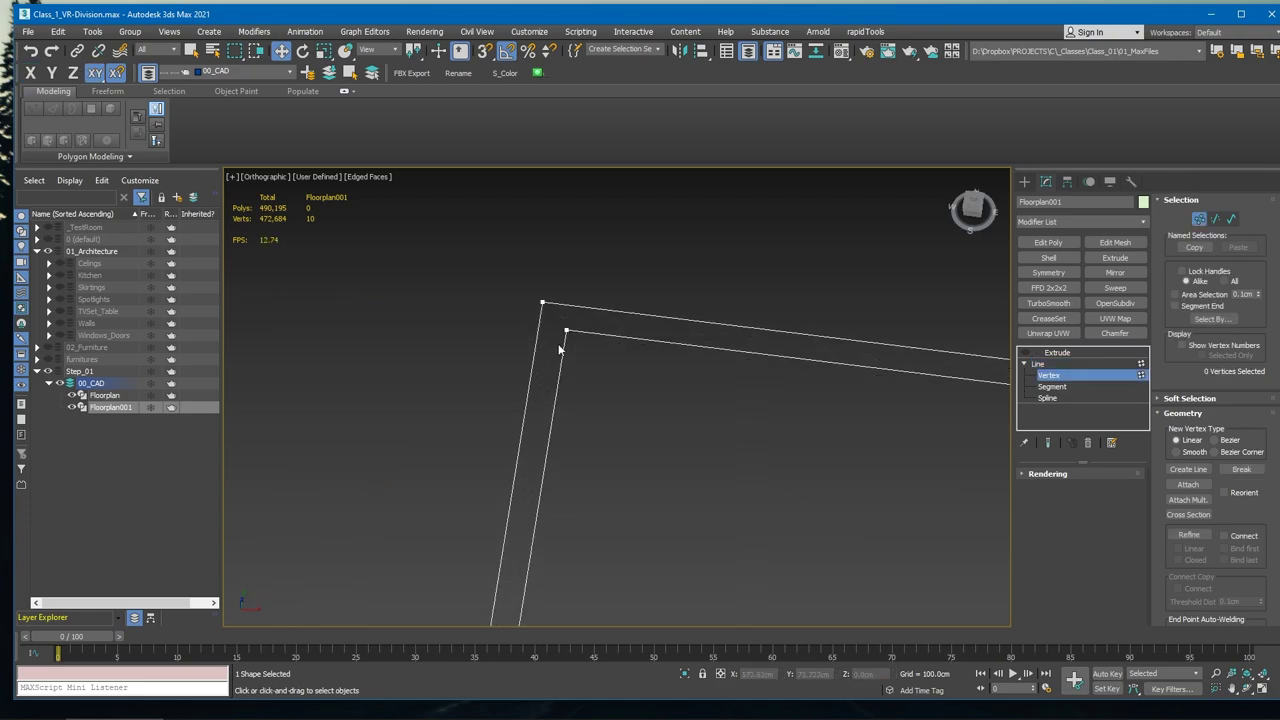
click(567, 333)
scroll(584, 430, down, 3)
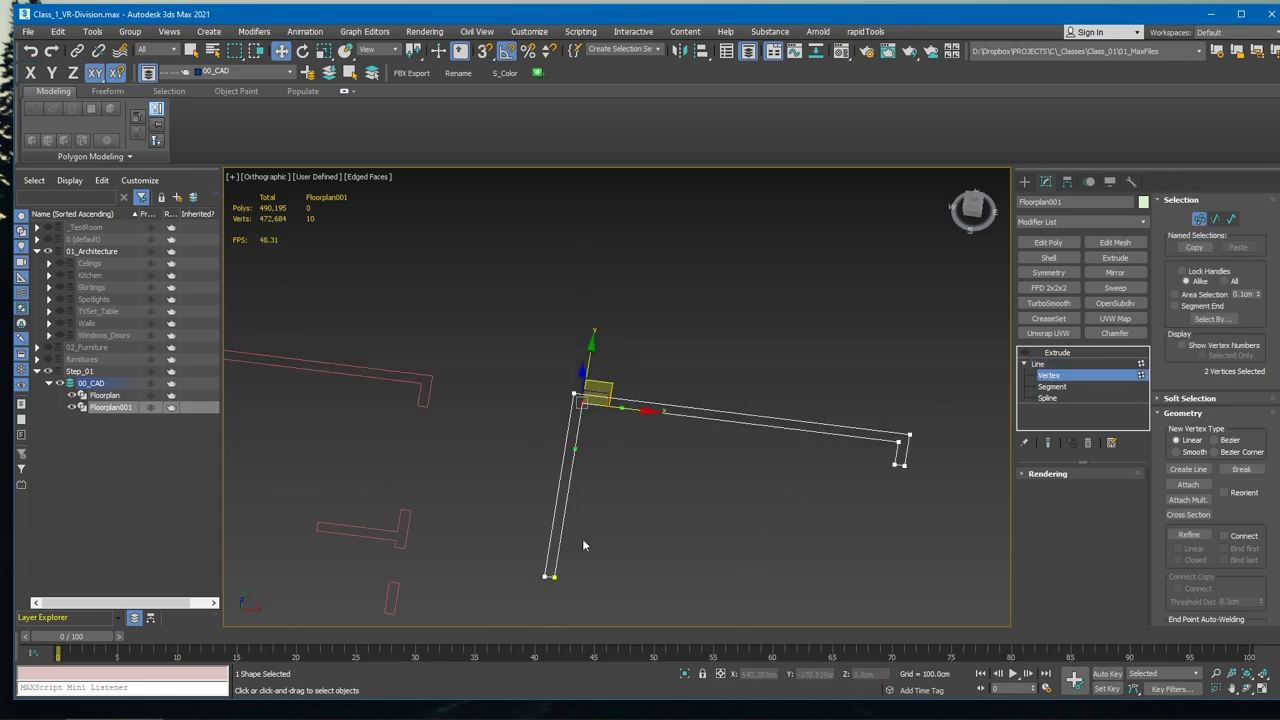
mouse_move(582, 538)
middle_down()
mouse_move(547, 344)
mouse_move(606, 433)
middle_up()
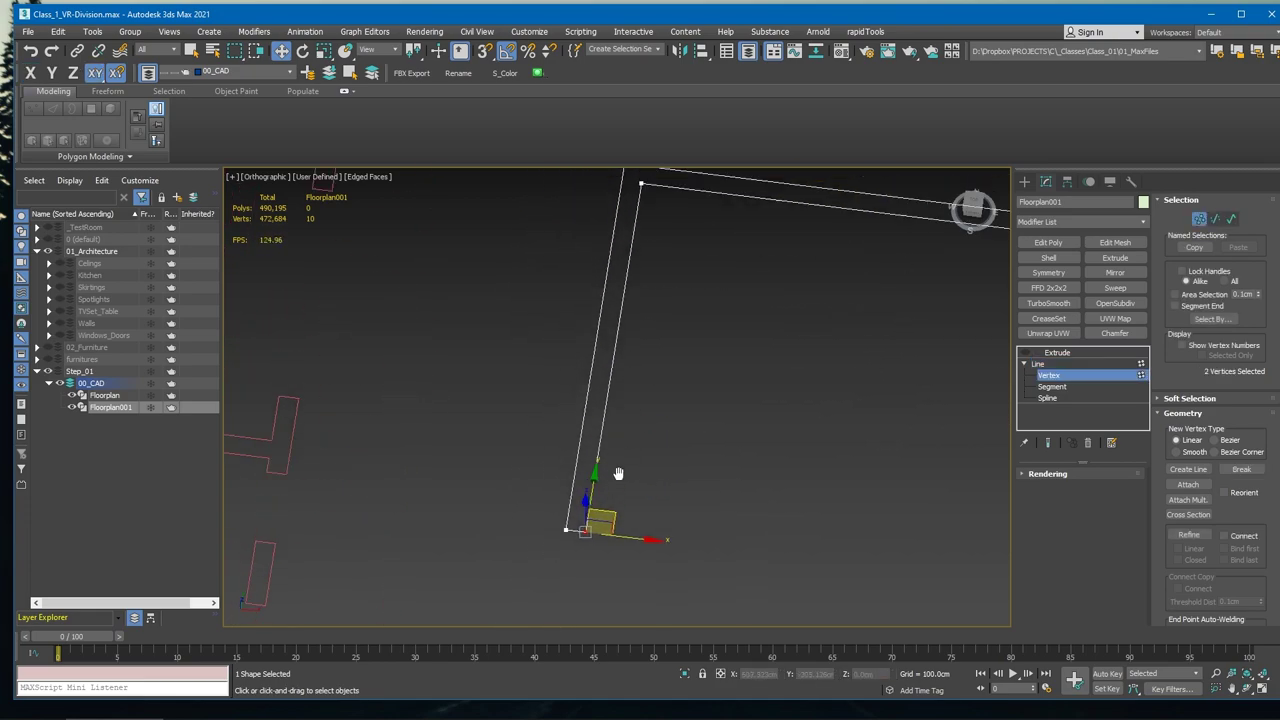
scroll(624, 243, up, 2)
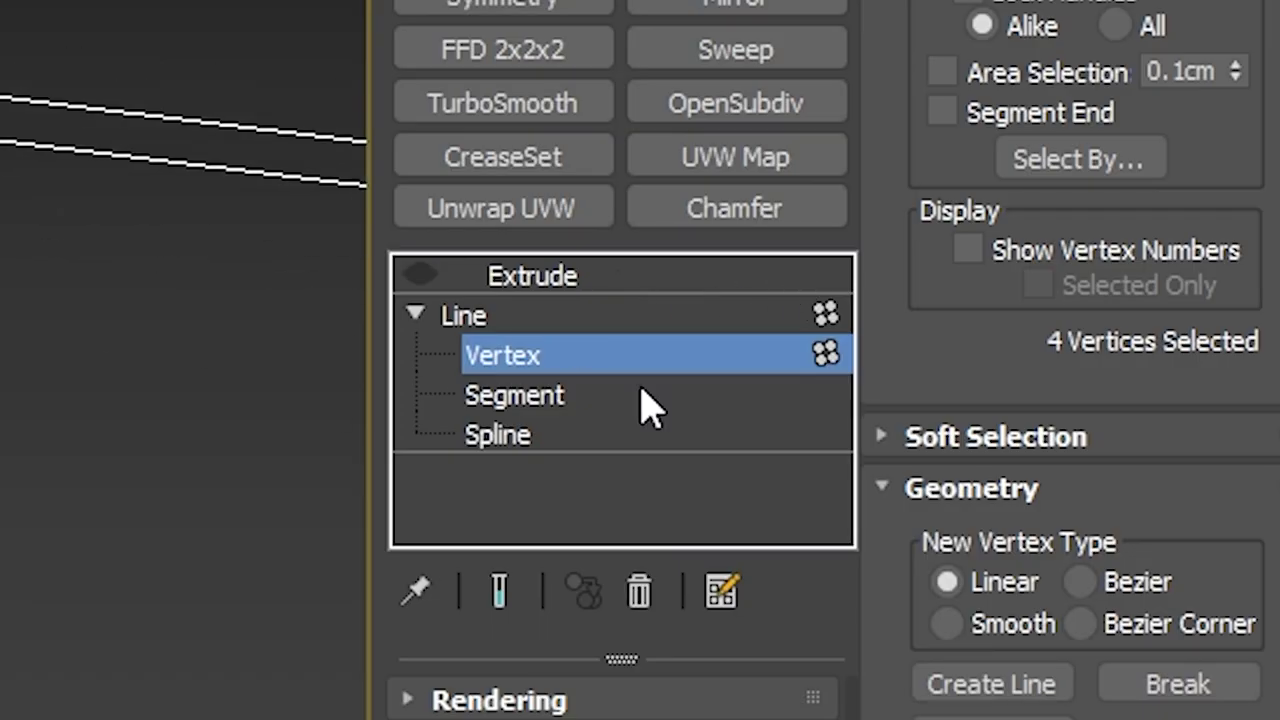
click(515, 395)
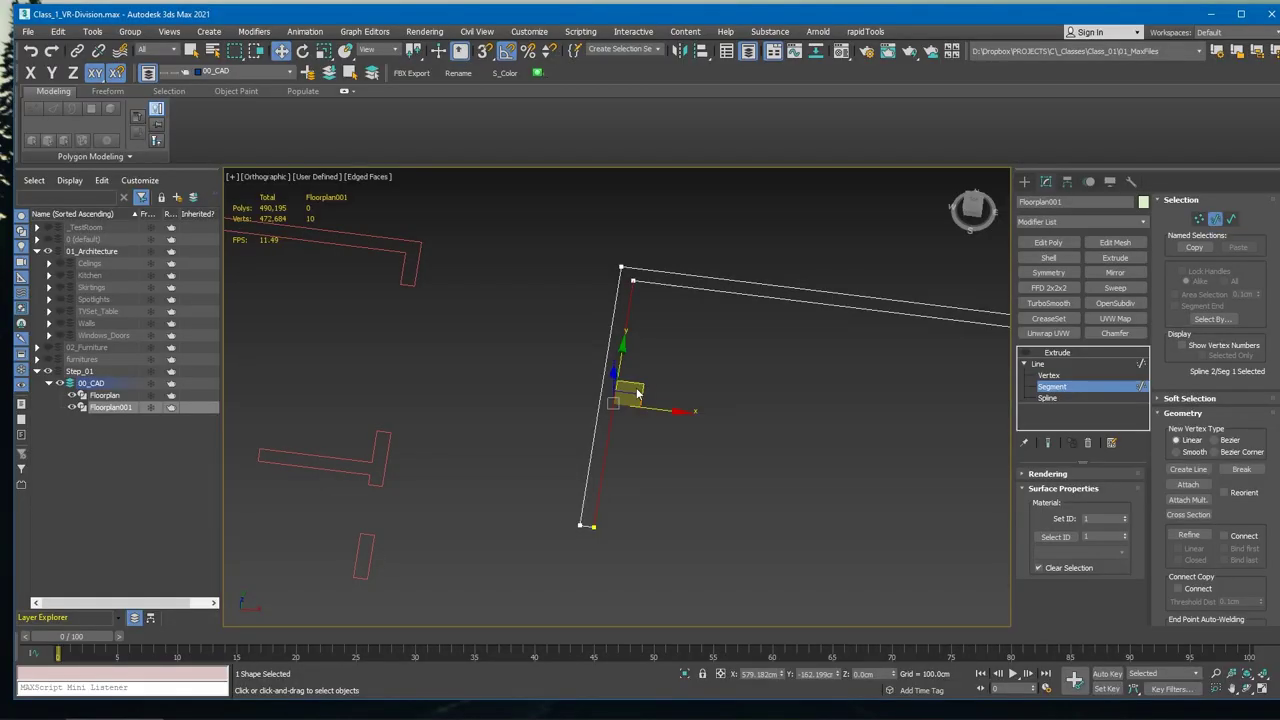
Shift the loose segment down-right and test-select the two top parallel segments
drag(650, 420, 758, 393)
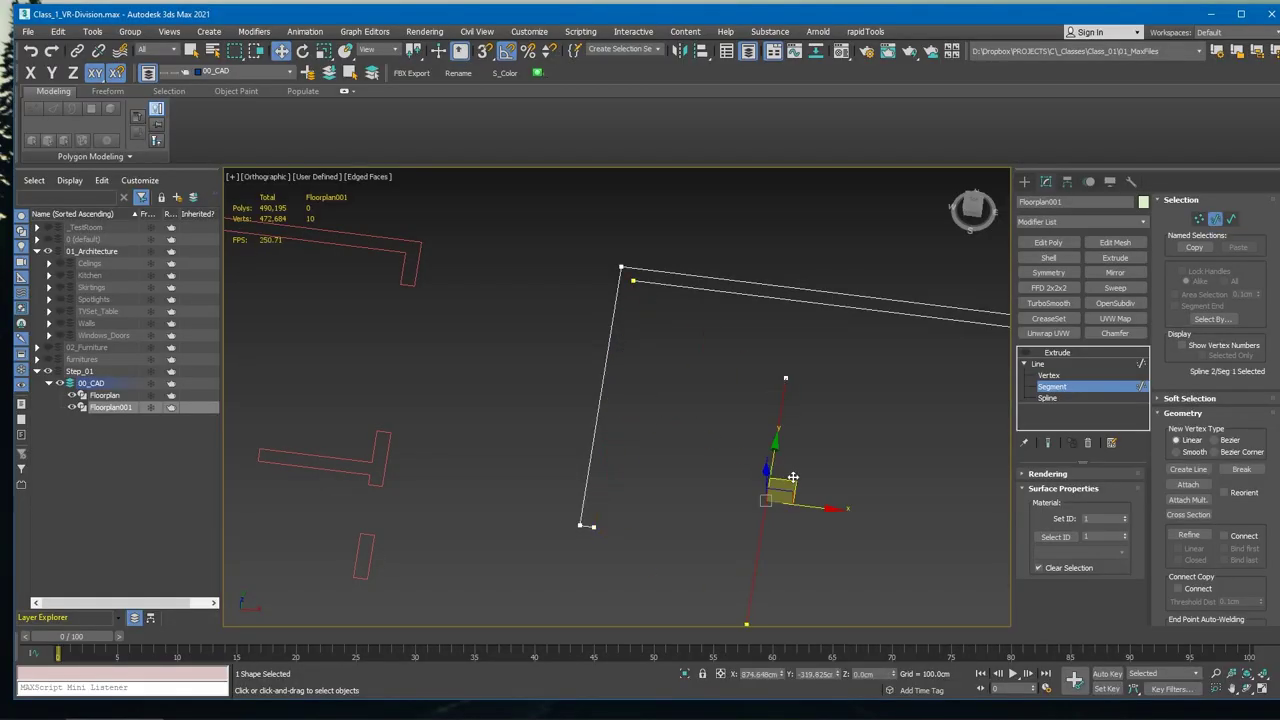
middle_drag(792, 477, 679, 475)
drag(737, 251, 944, 356)
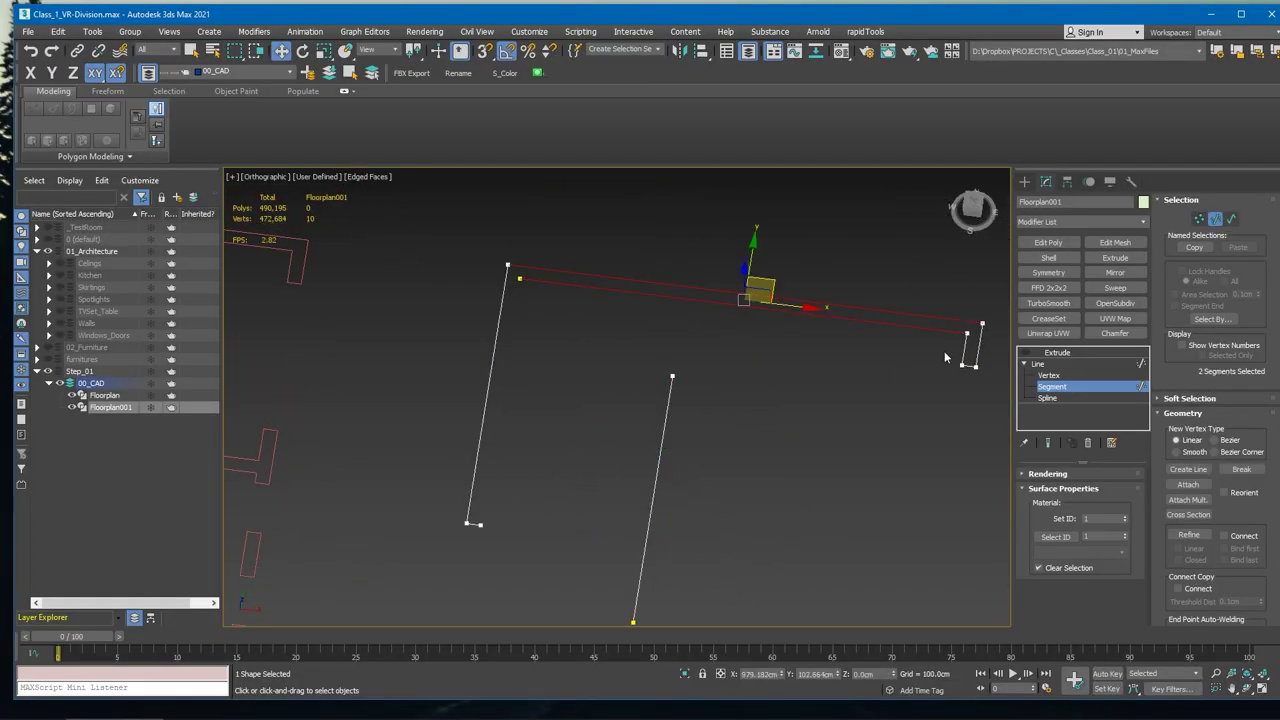
click(484, 524)
scroll(516, 279, up, 4)
scroll(530, 285, up, 4)
scroll(530, 285, down, 5)
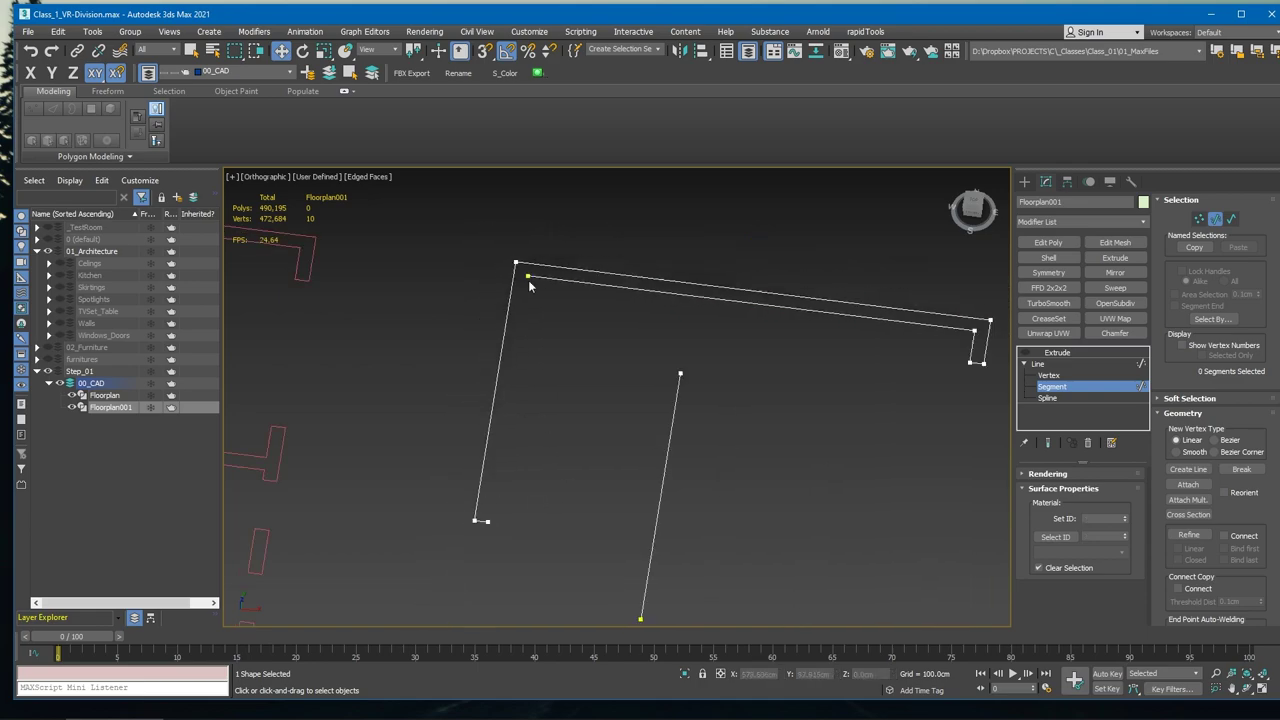
Check the right-end and top-left corner vertices, then clear the selection
key(1)
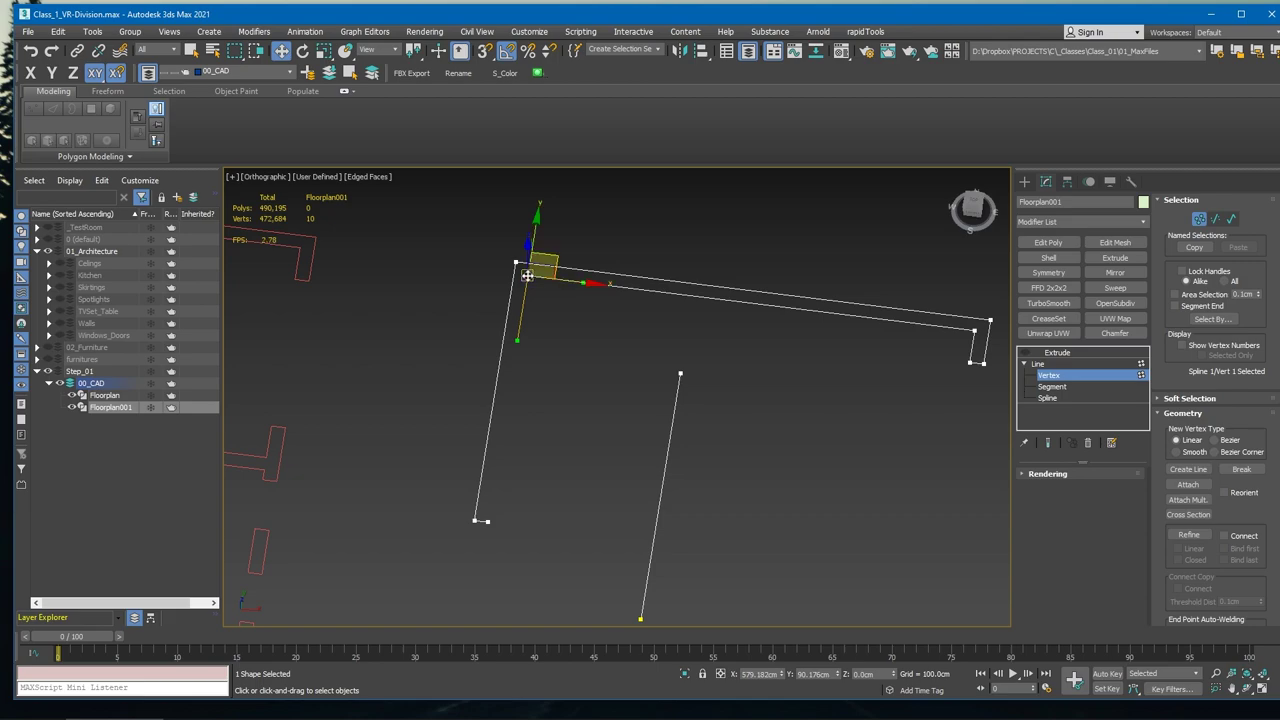
middle_drag(610, 488, 591, 451)
click(951, 324)
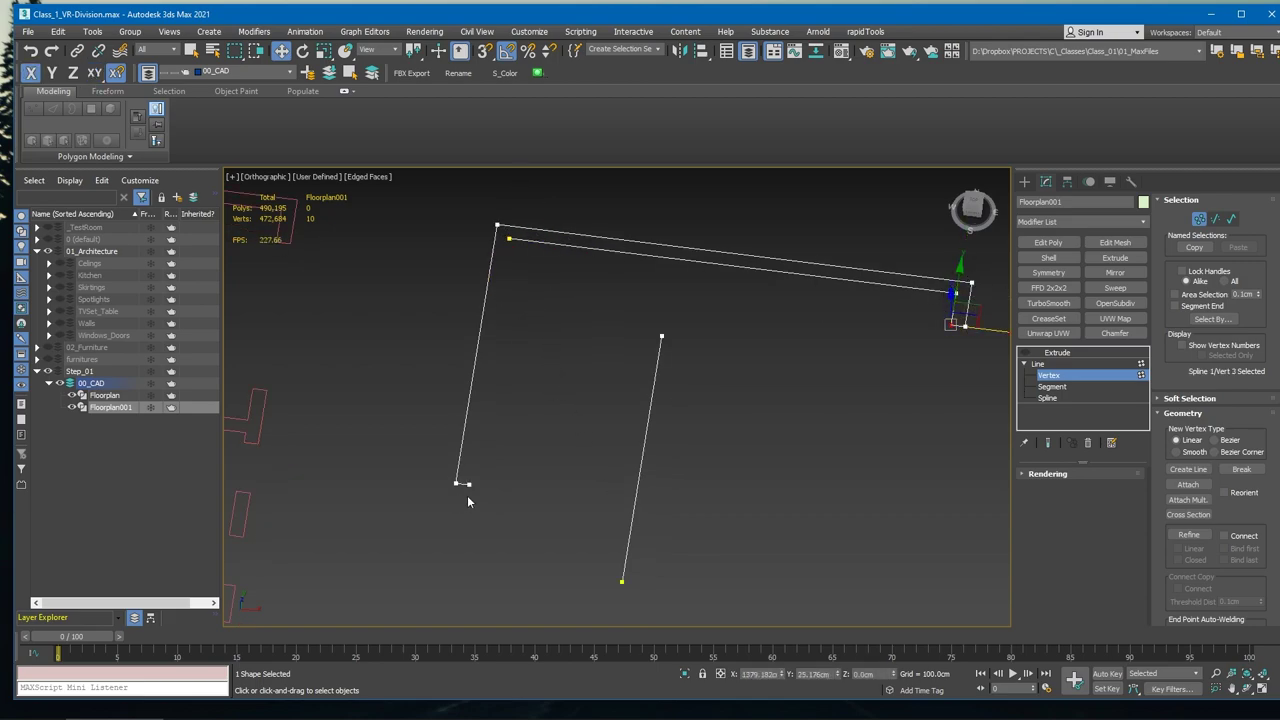
click(511, 241)
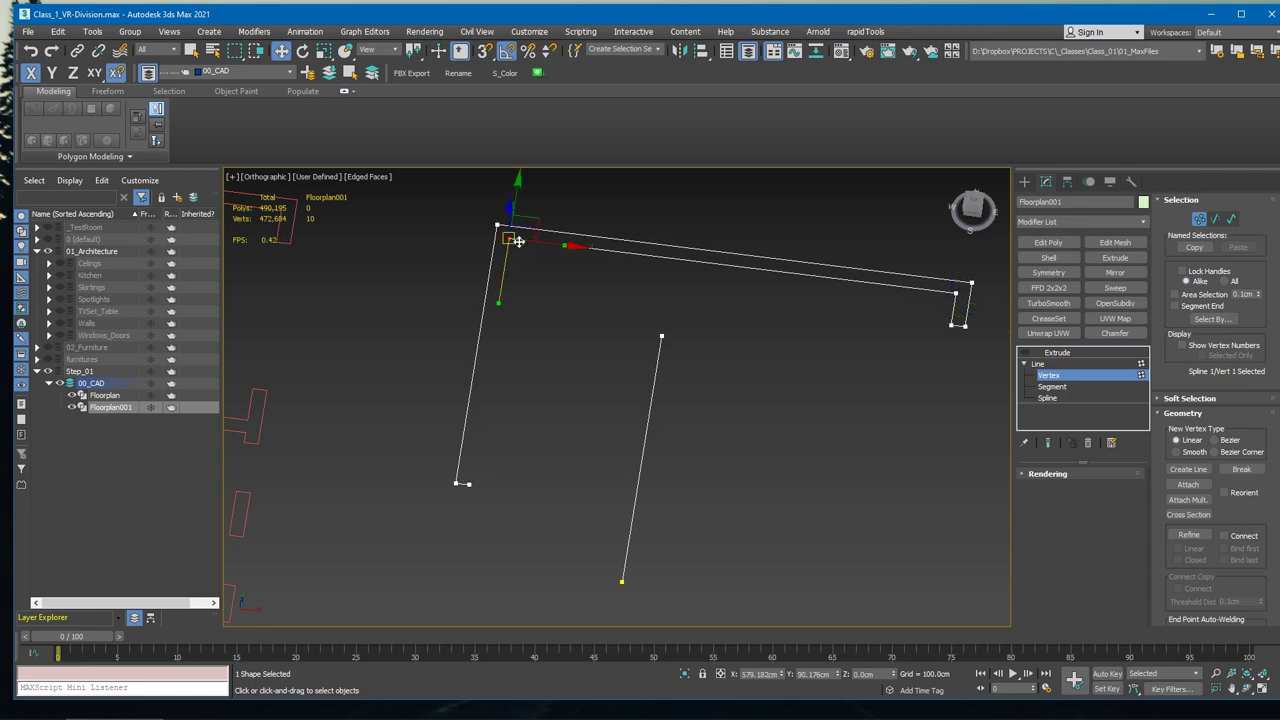
click(618, 310)
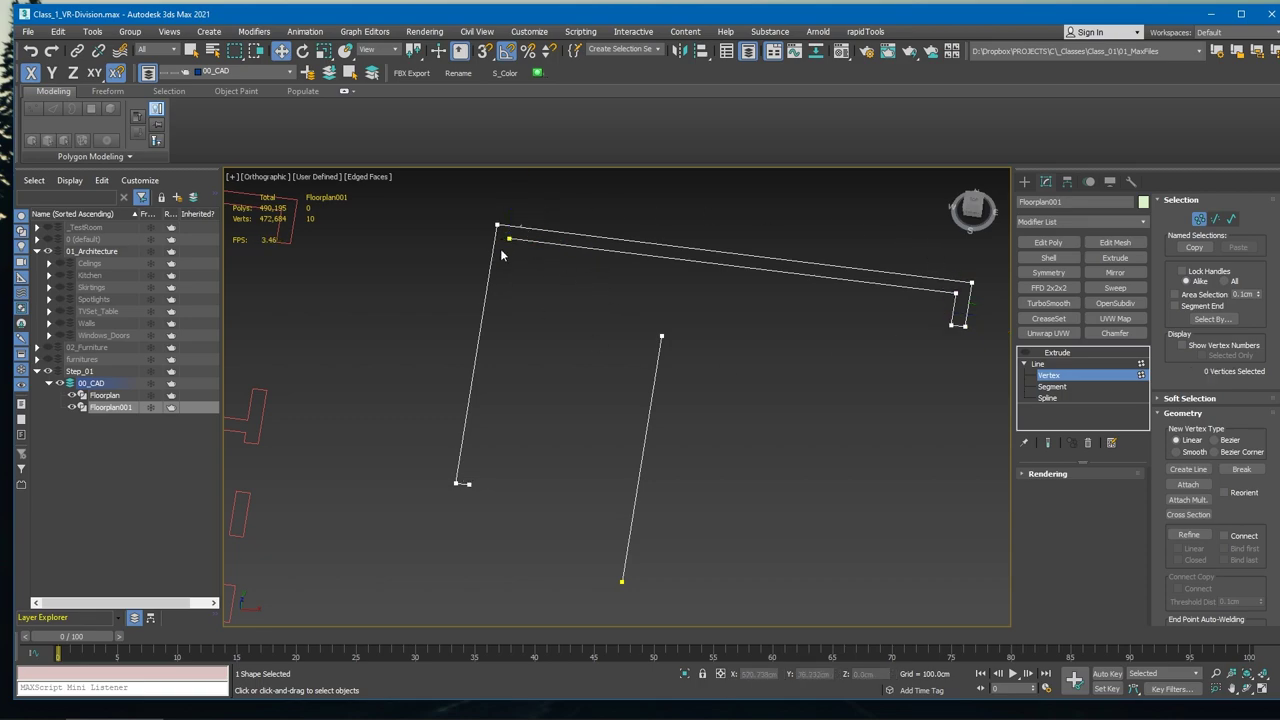
click(509, 241)
drag(500, 445, 465, 488)
Snap the loose segment beside the left wall line and select the overlapping top-left vertices
key(2)
scroll(510, 238, down, 2)
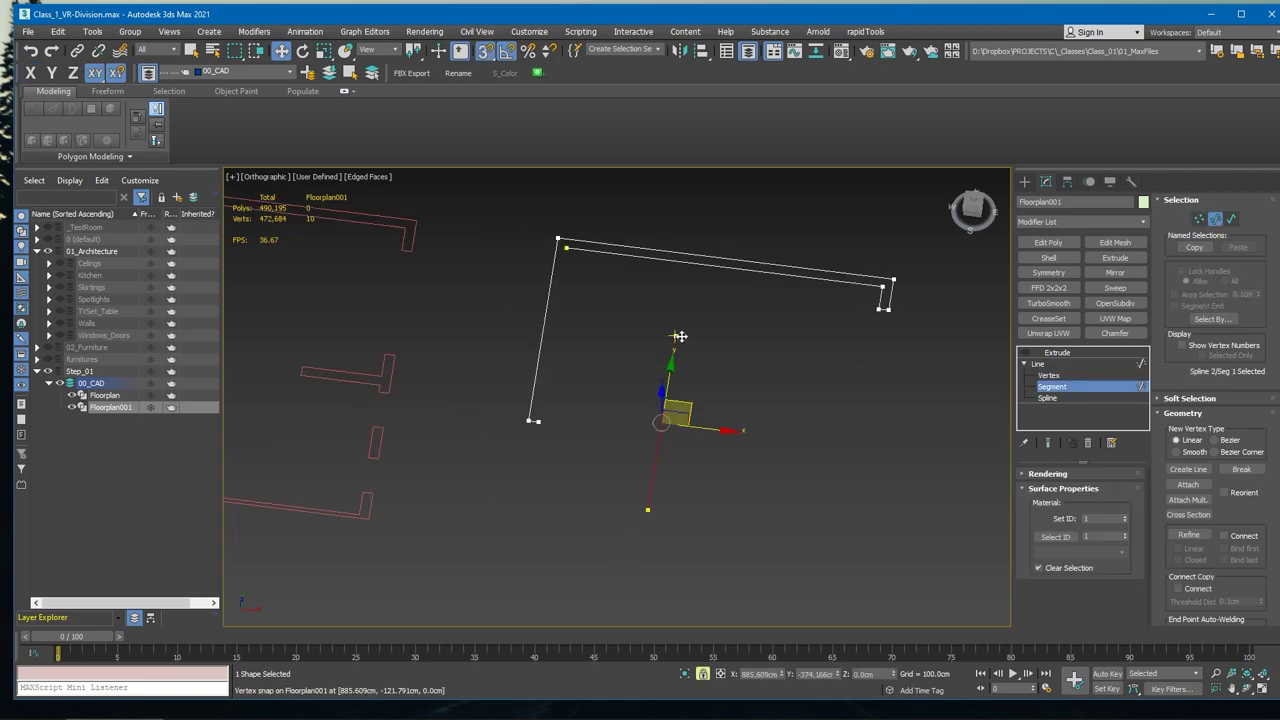
drag(662, 405, 557, 336)
click(642, 352)
key(1)
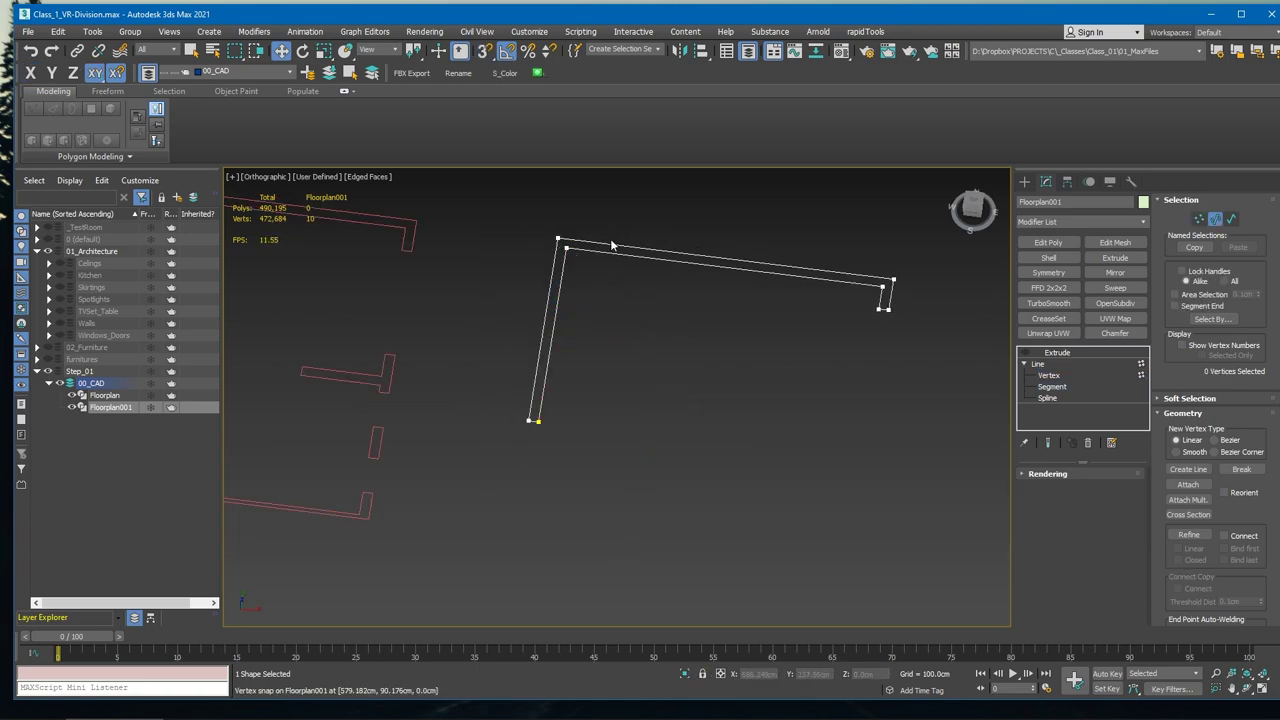
scroll(545, 262, up, 2)
scroll(545, 262, up, 2)
drag(548, 228, 561, 257)
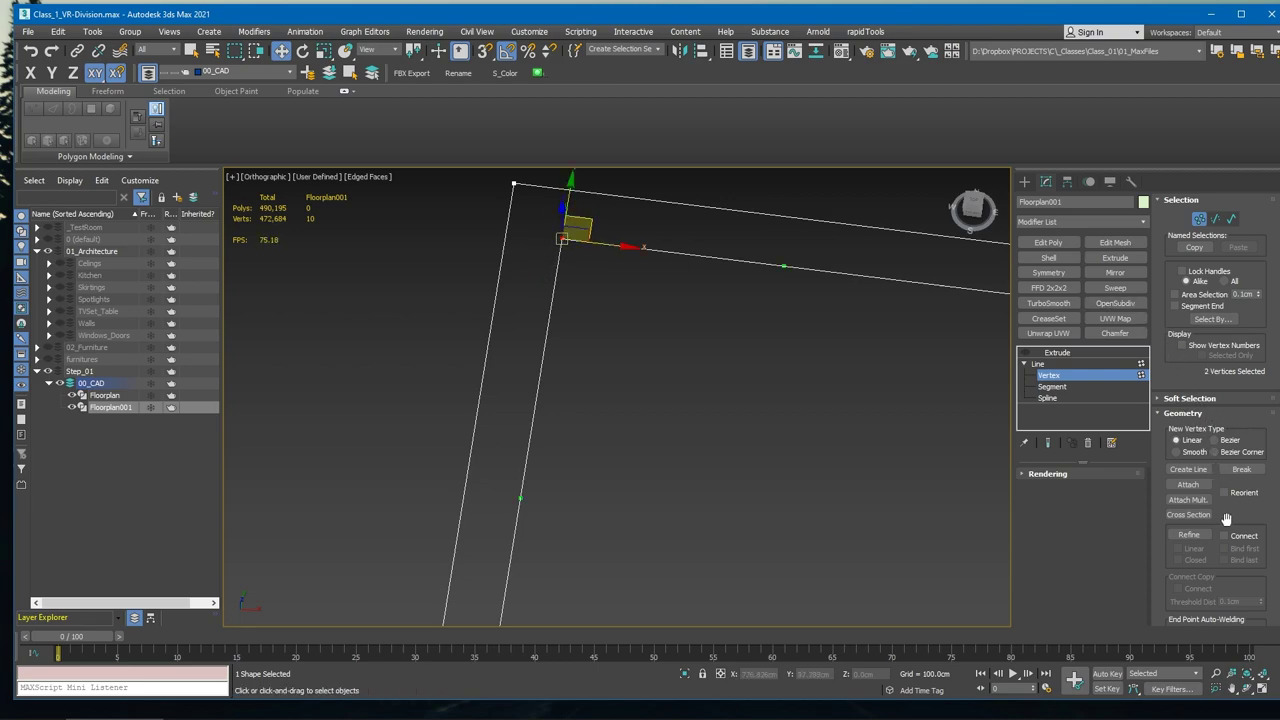
Weld the two coincident top-left corner vertices into one
drag(1226, 518, 1243, 236)
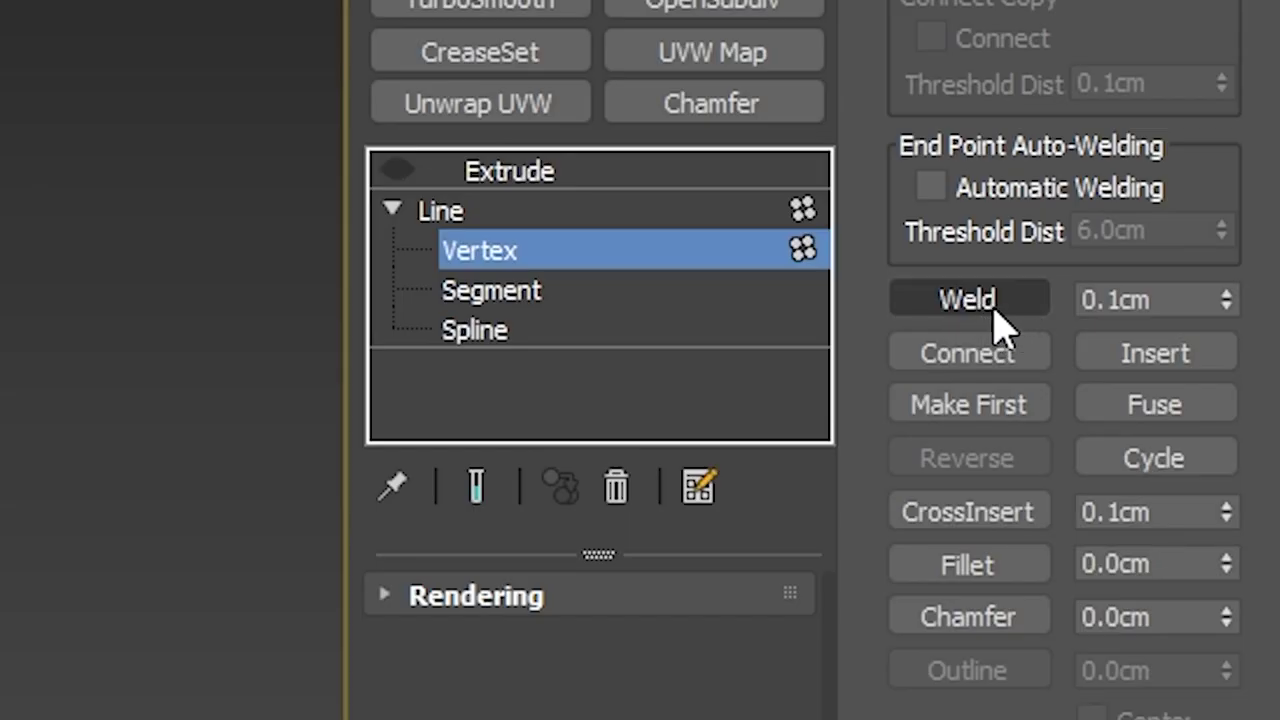
click(1189, 388)
click(976, 310)
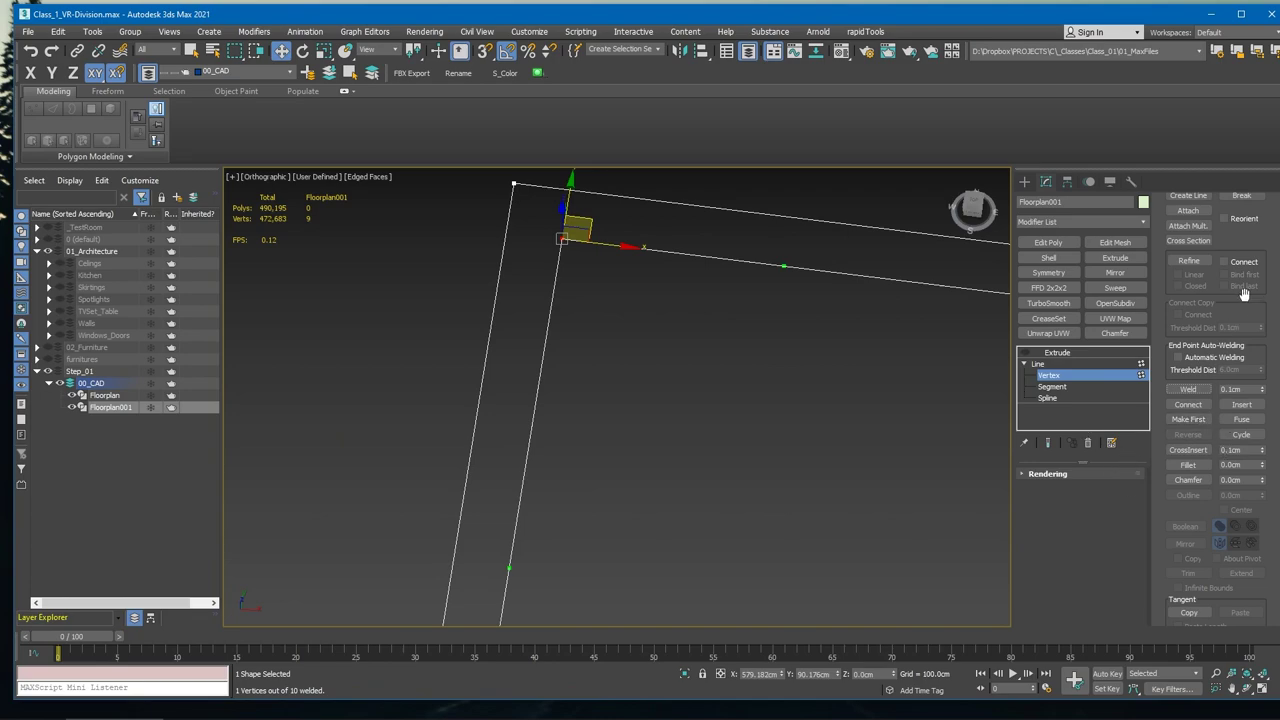
scroll(1252, 246, up, 5)
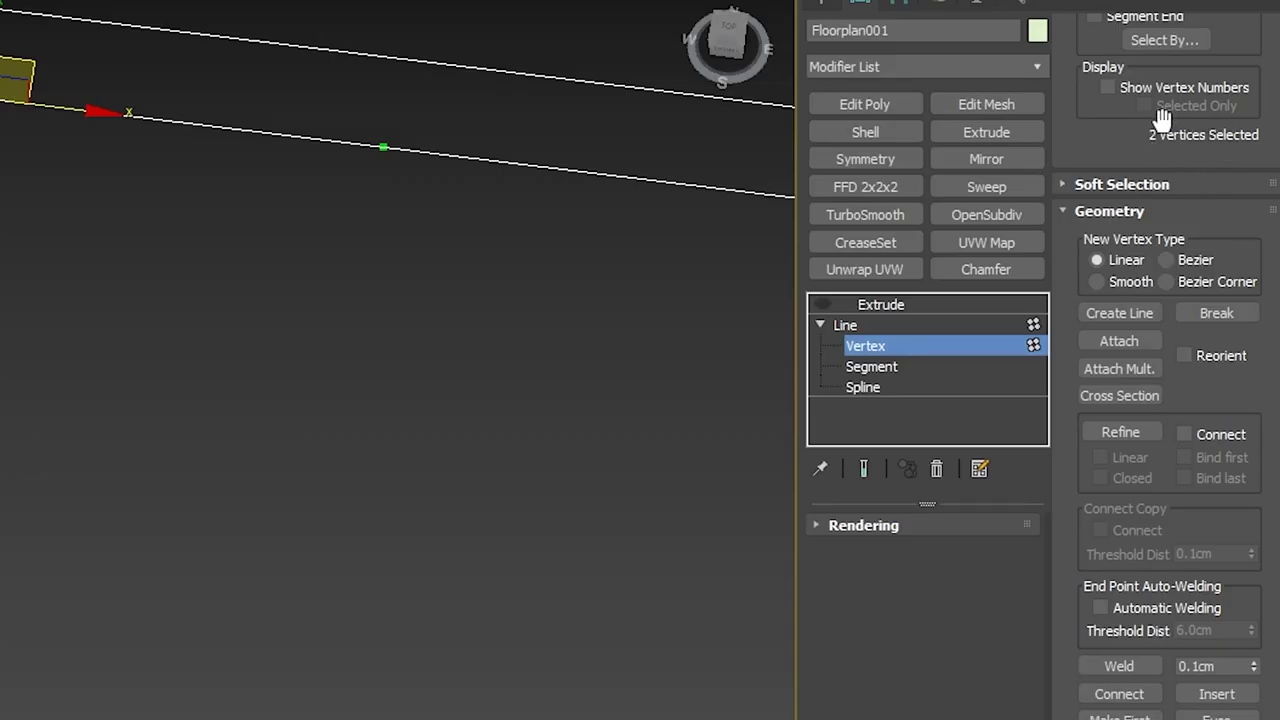
scroll(1115, 141, up, 4)
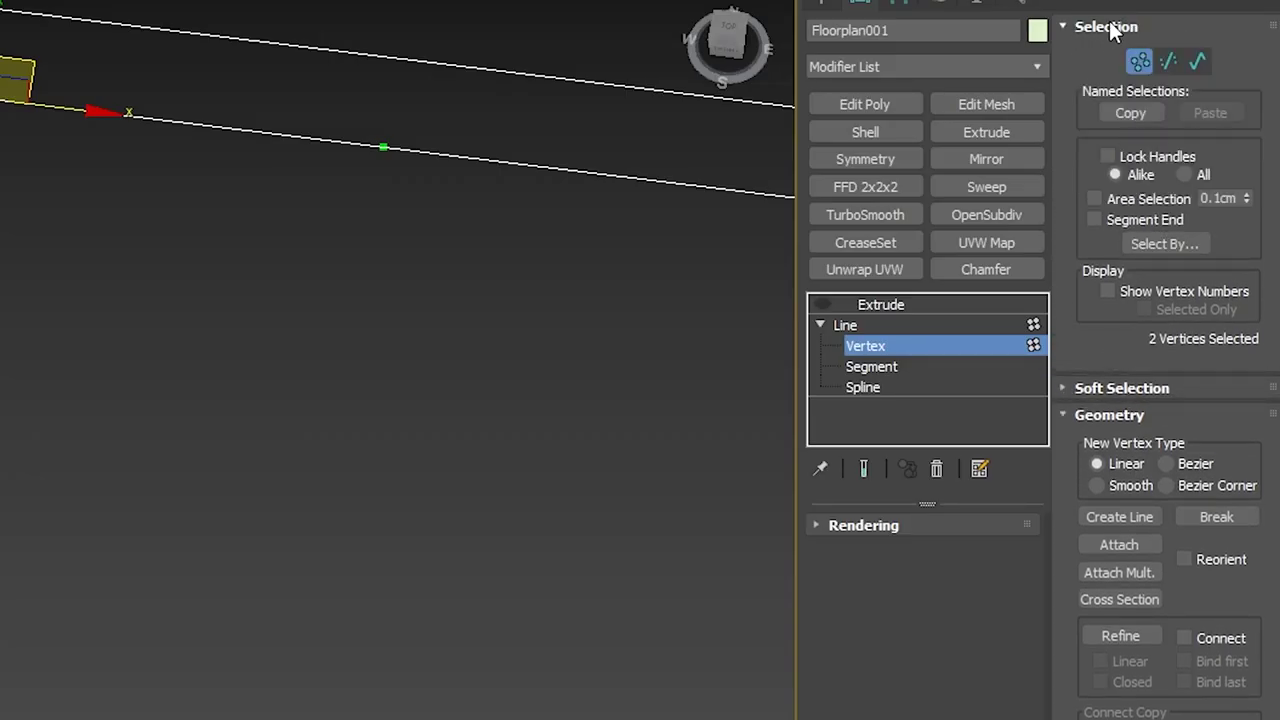
drag(1122, 350, 1150, 112)
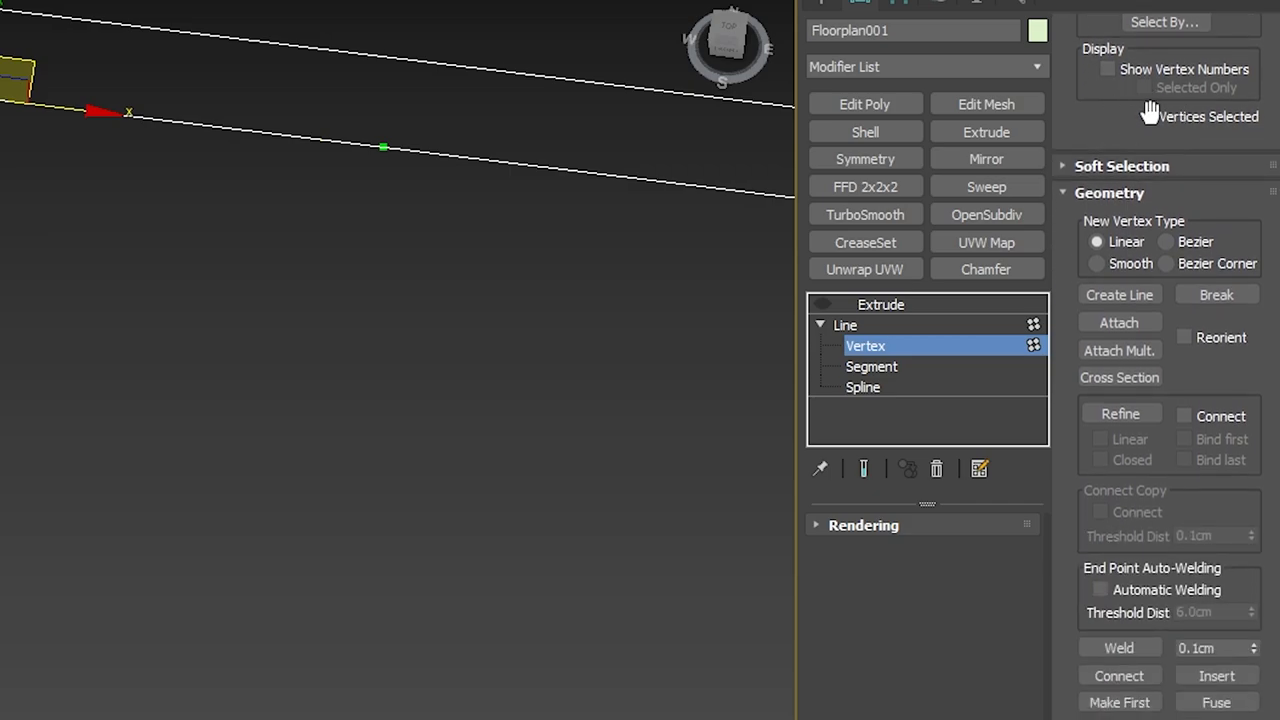
scroll(1143, 86, down, 2)
click(1136, 547)
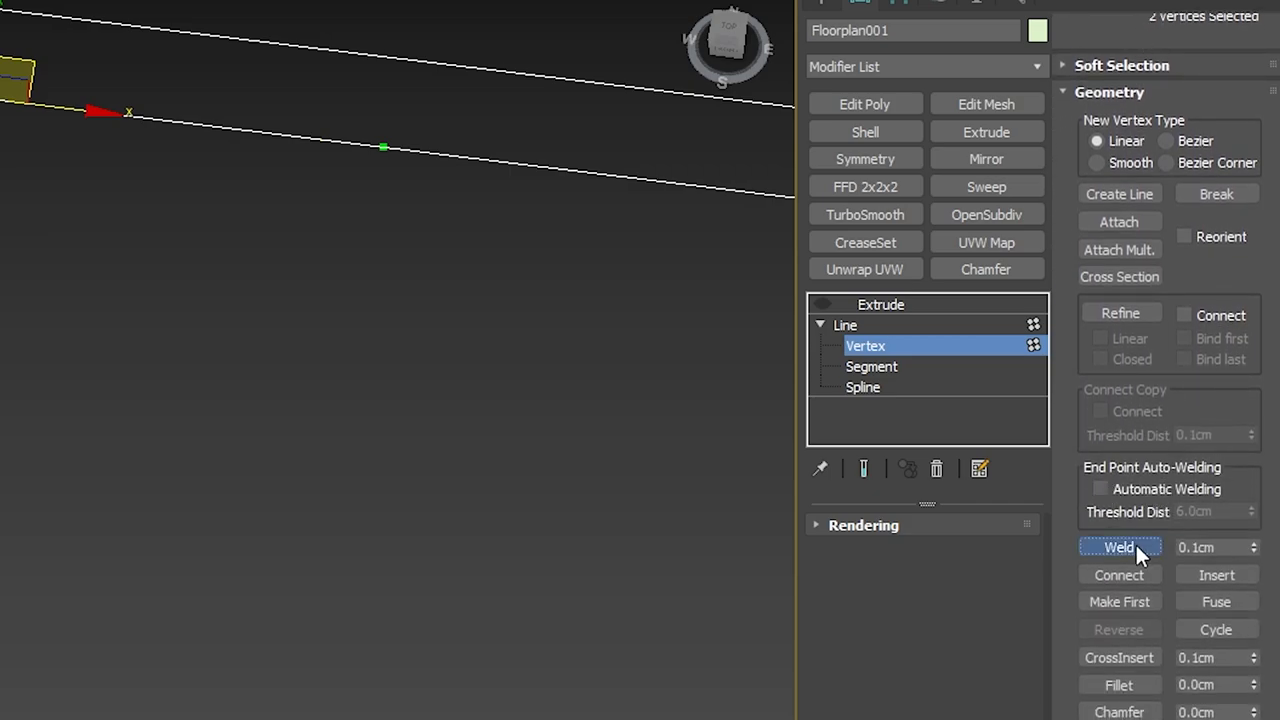
scroll(1147, 65, up, 1)
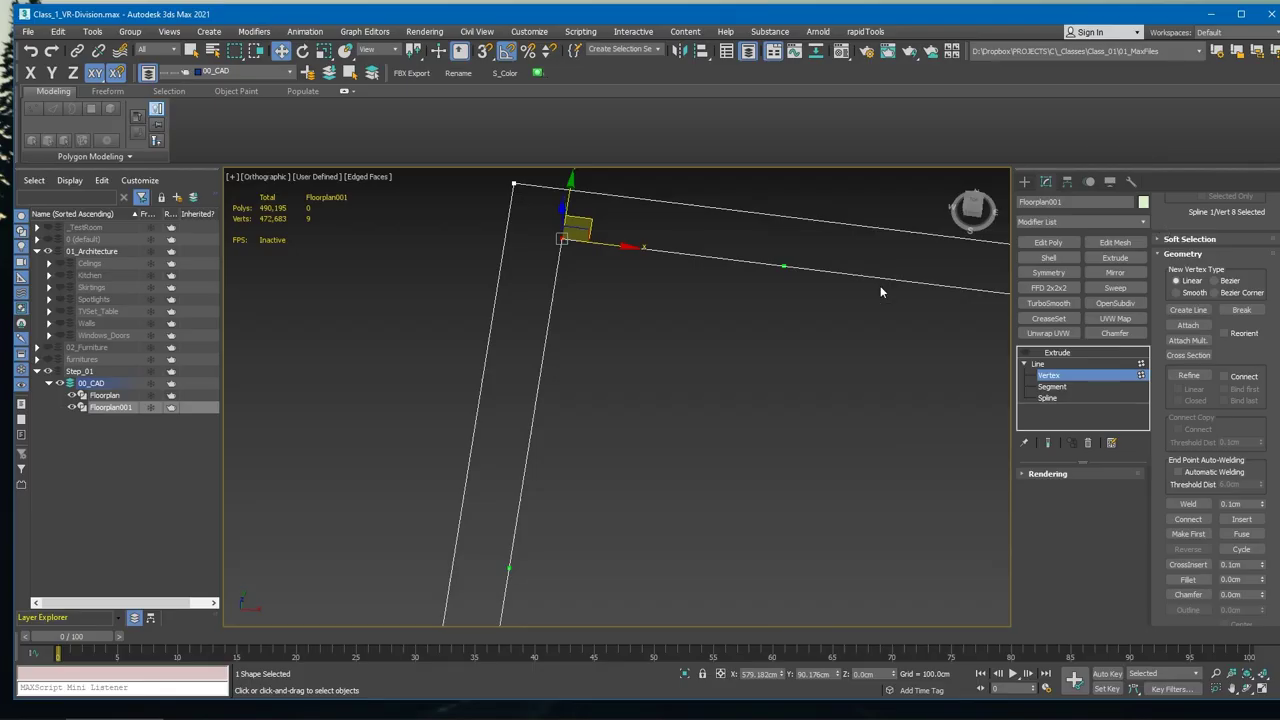
Verify the welded corner, then select the two vertices at the outline's lower end
click(575, 215)
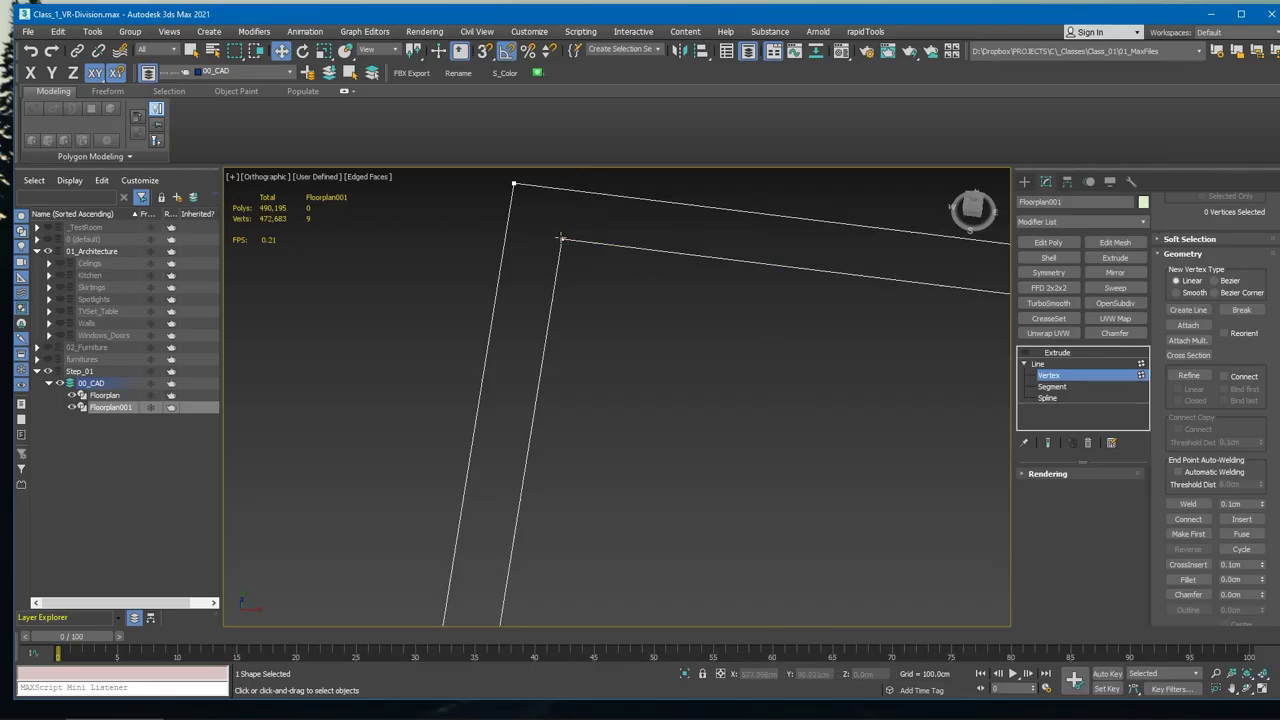
drag(583, 220, 532, 300)
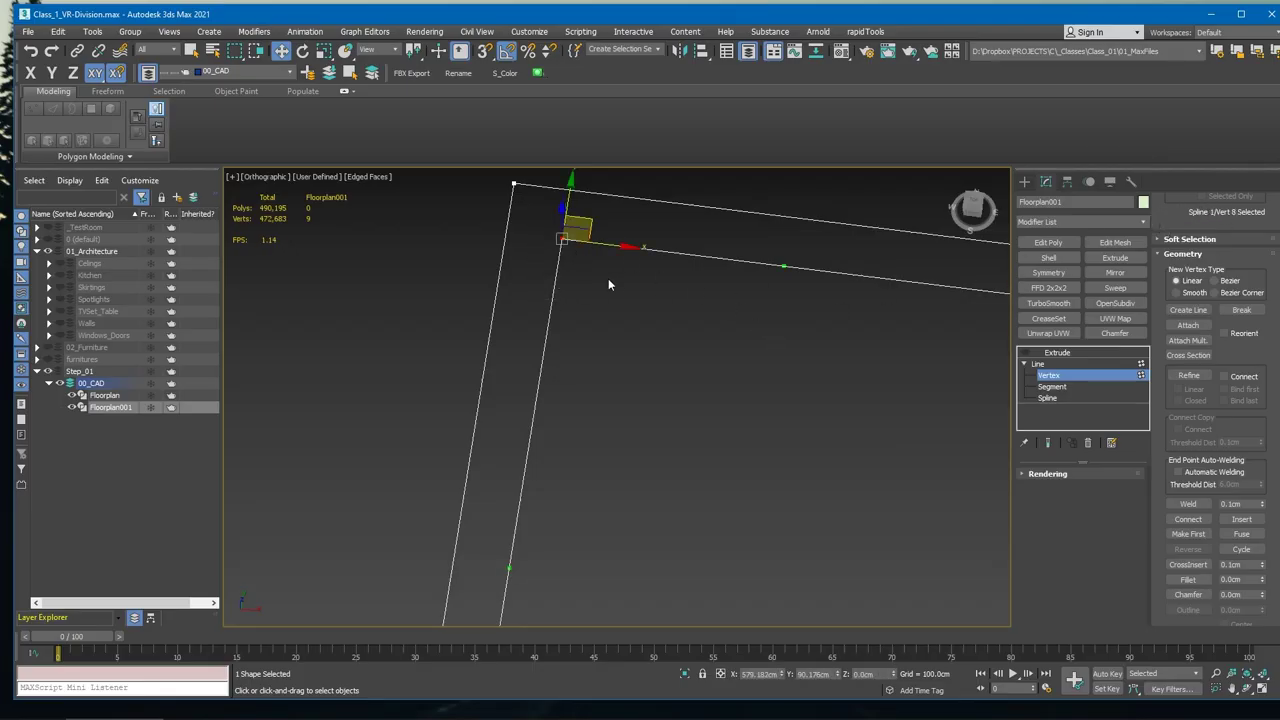
scroll(608, 285, down, 3)
click(632, 400)
middle_drag(630, 443, 650, 323)
scroll(587, 478, up, 2)
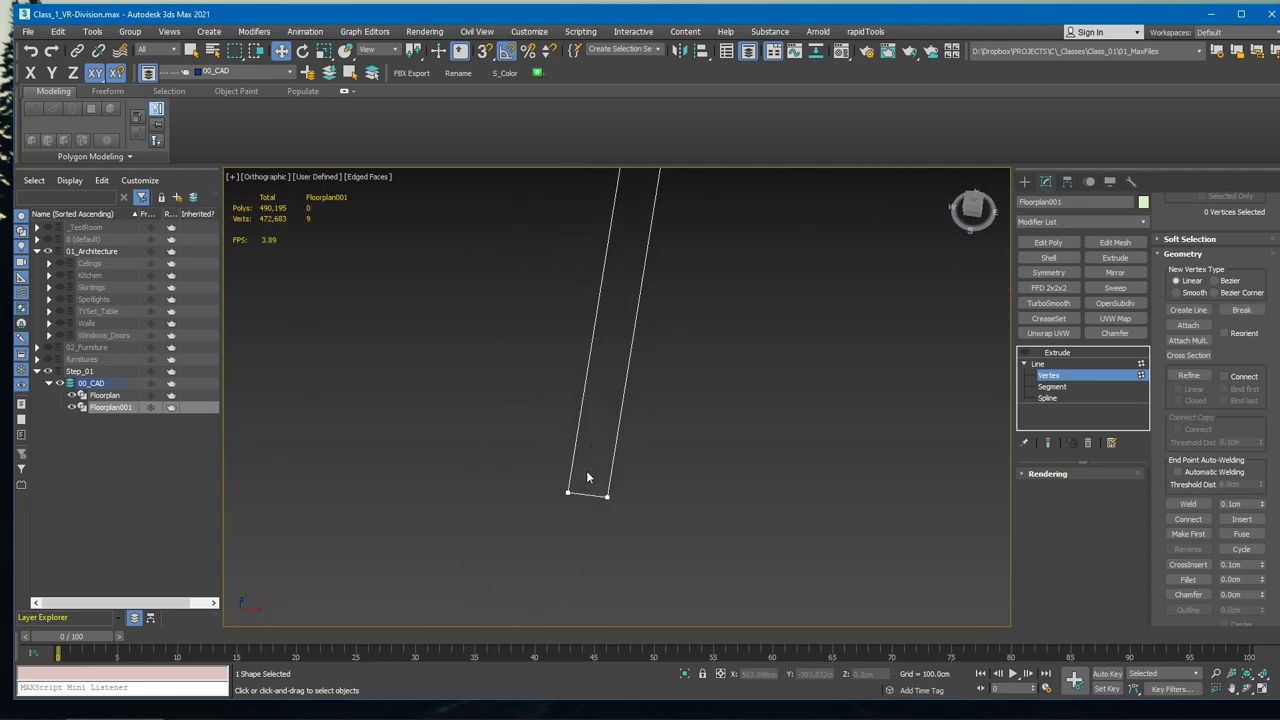
drag(588, 478, 622, 508)
Weld the two lower-end vertices and return to the Extrude level of the stack
click(1190, 505)
scroll(643, 400, down, 5)
click(1057, 353)
scroll(720, 380, up, 2)
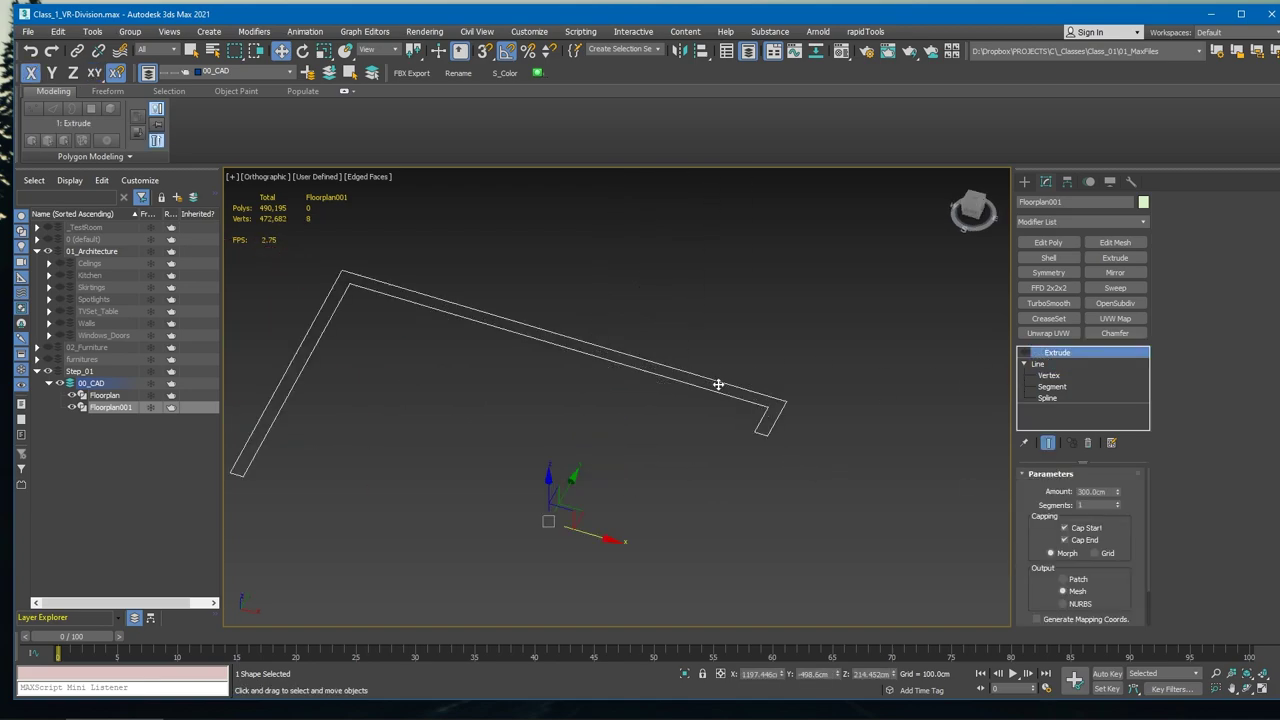
scroll(511, 357, down, 2)
Orbit to view the solid 300 cm L-shaped wall and select Floorplan
middle_drag(511, 357, 623, 467)
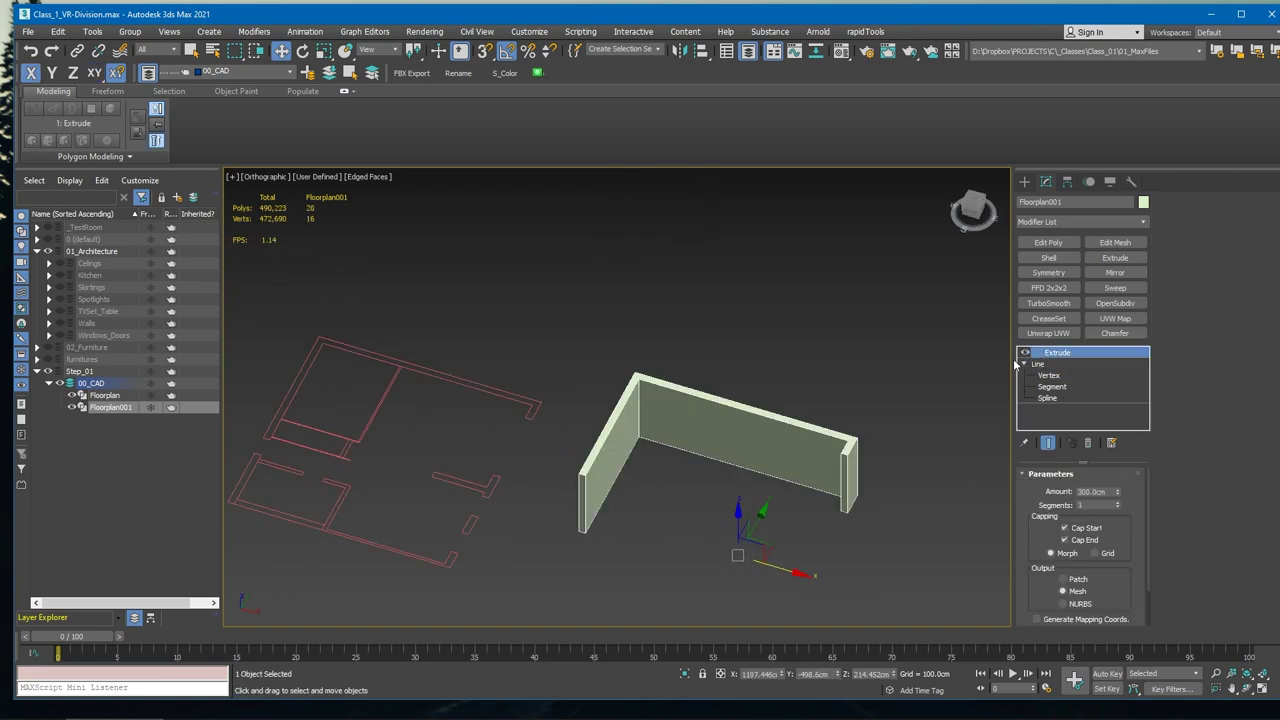
mouse_move(875, 349)
alt+middle_down()
mouse_move(514, 348)
mouse_move(743, 384)
alt+middle_up()
click(514, 348)
click(743, 384)
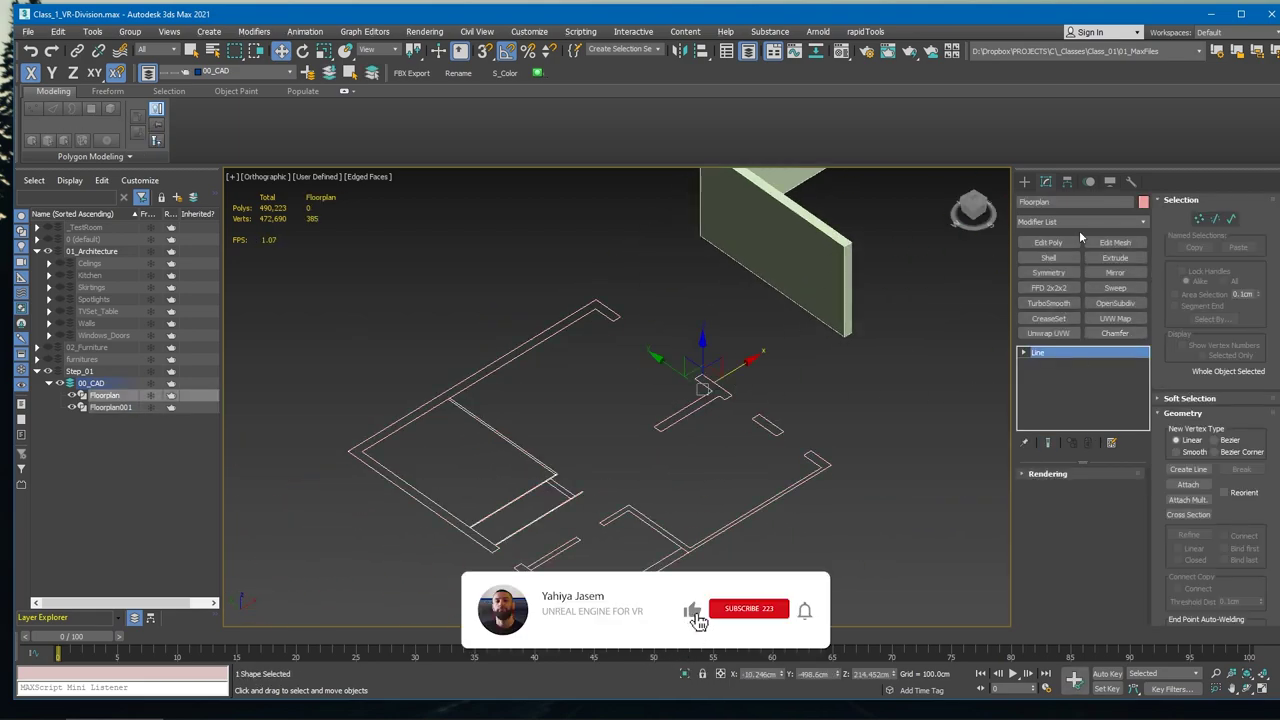
Apply Floorplan001's 300 cm Extrude modifier to the whole Floorplan outline
click(823, 281)
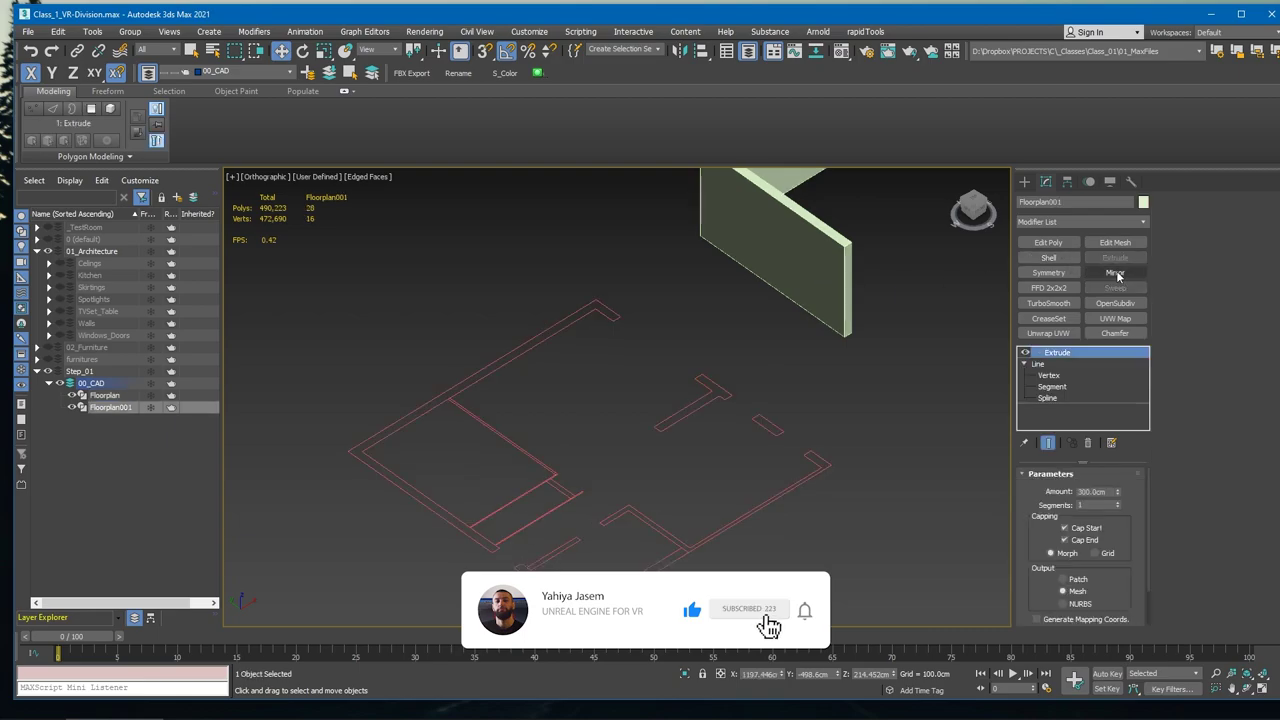
drag(815, 477, 815, 477)
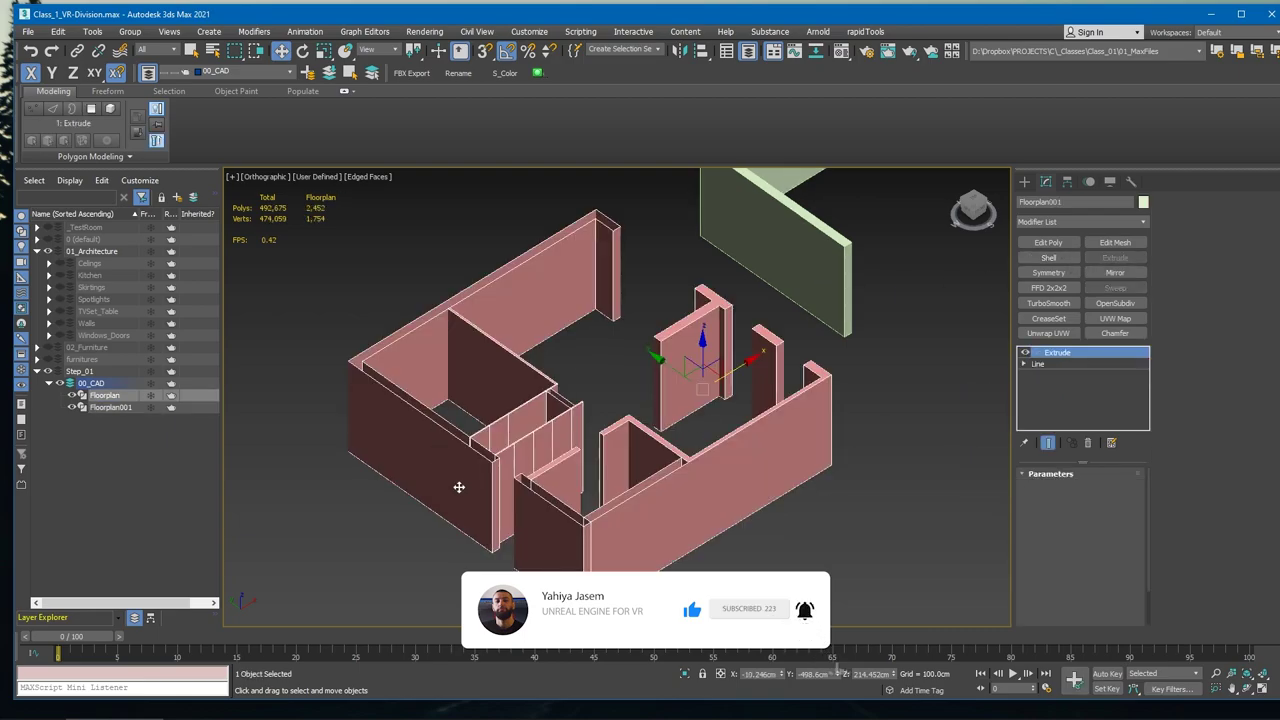
alt+middle_drag(457, 486, 762, 371)
scroll(762, 371, up, 5)
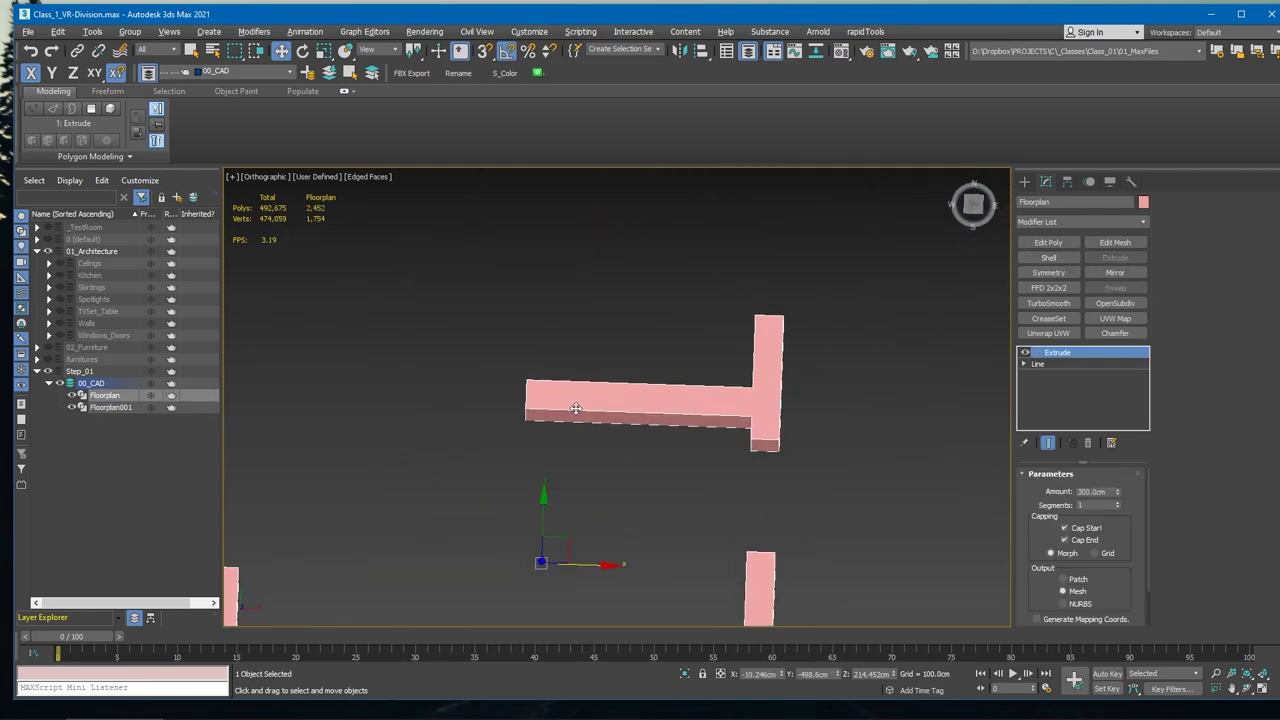
Orbit and zoom around the new pink walls to inspect the room layout
mouse_move(575, 408)
alt+middle_down()
mouse_move(737, 386)
mouse_move(791, 413)
mouse_move(700, 400)
alt+middle_up()
scroll(623, 349, up, 5)
scroll(606, 286, up, 3)
alt+middle_drag(606, 286, 691, 322)
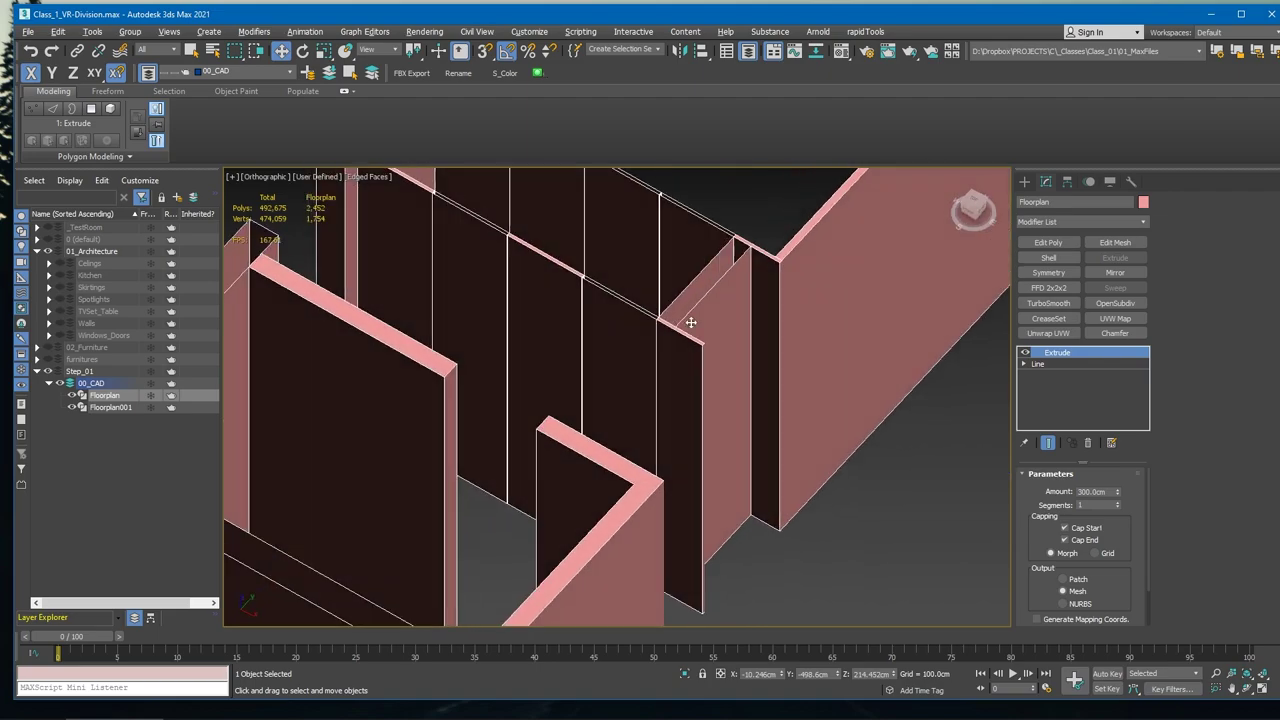
scroll(691, 322, down, 6)
mouse_move(563, 380)
alt+middle_down()
mouse_move(586, 363)
mouse_move(550, 358)
alt+middle_up()
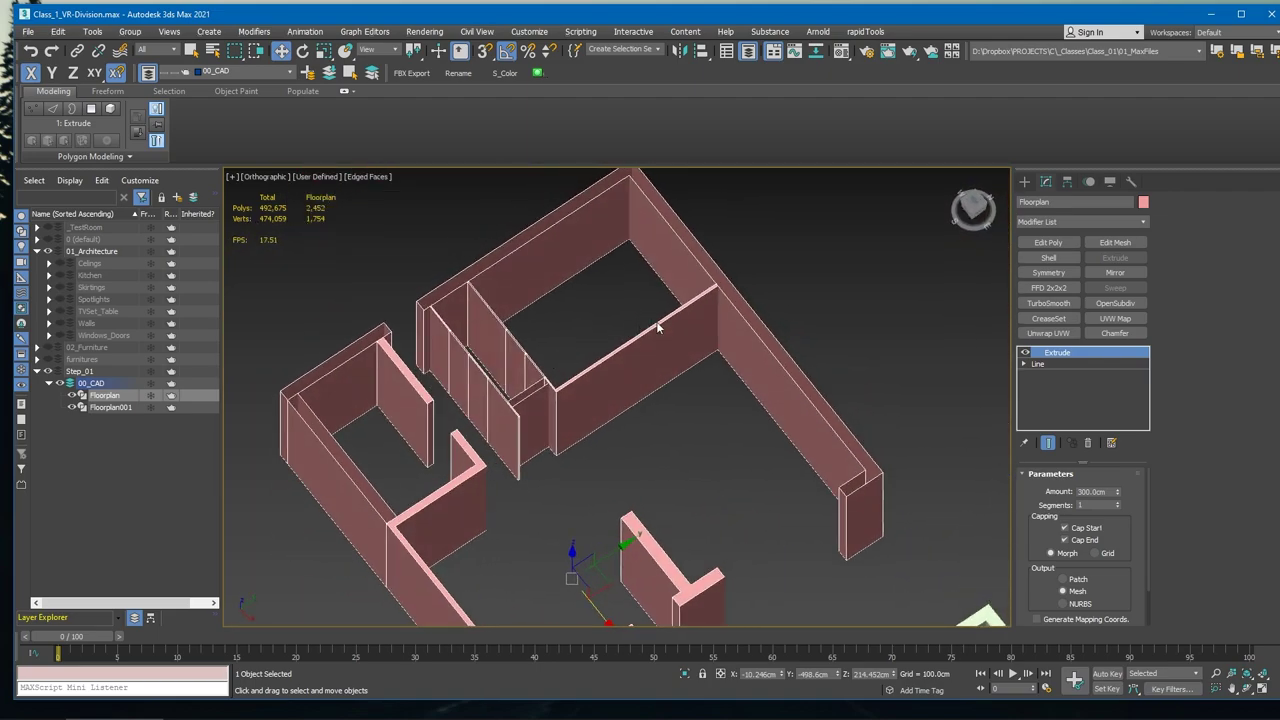
alt+middle_drag(658, 327, 767, 366)
mouse_move(682, 406)
alt+middle_down()
mouse_move(634, 323)
mouse_move(640, 300)
alt+middle_up()
scroll(634, 274, up, 4)
scroll(717, 517, up, 2)
At the Floorplan line's Spline level, try deleting the right-side splines, then undo it
mouse_move(717, 517)
alt+middle_down()
mouse_move(686, 434)
mouse_move(660, 457)
mouse_move(700, 440)
alt+middle_up()
click(1074, 365)
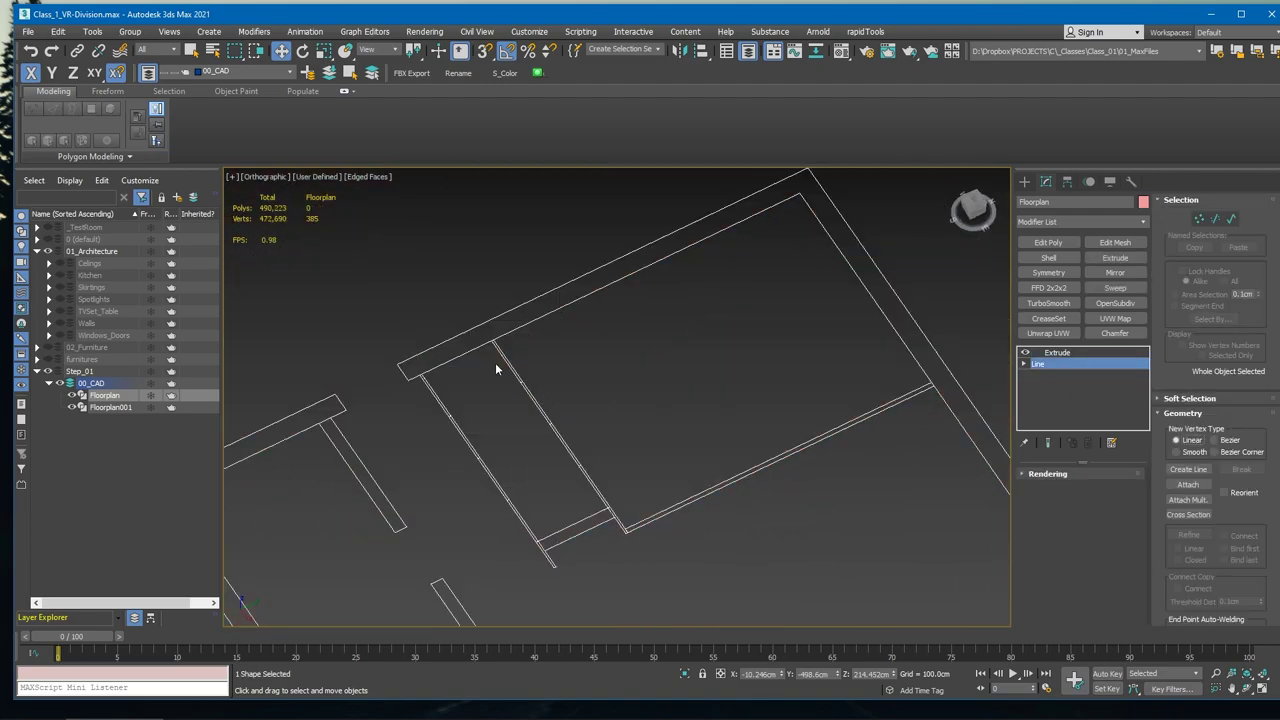
key(3)
drag(577, 338, 775, 470)
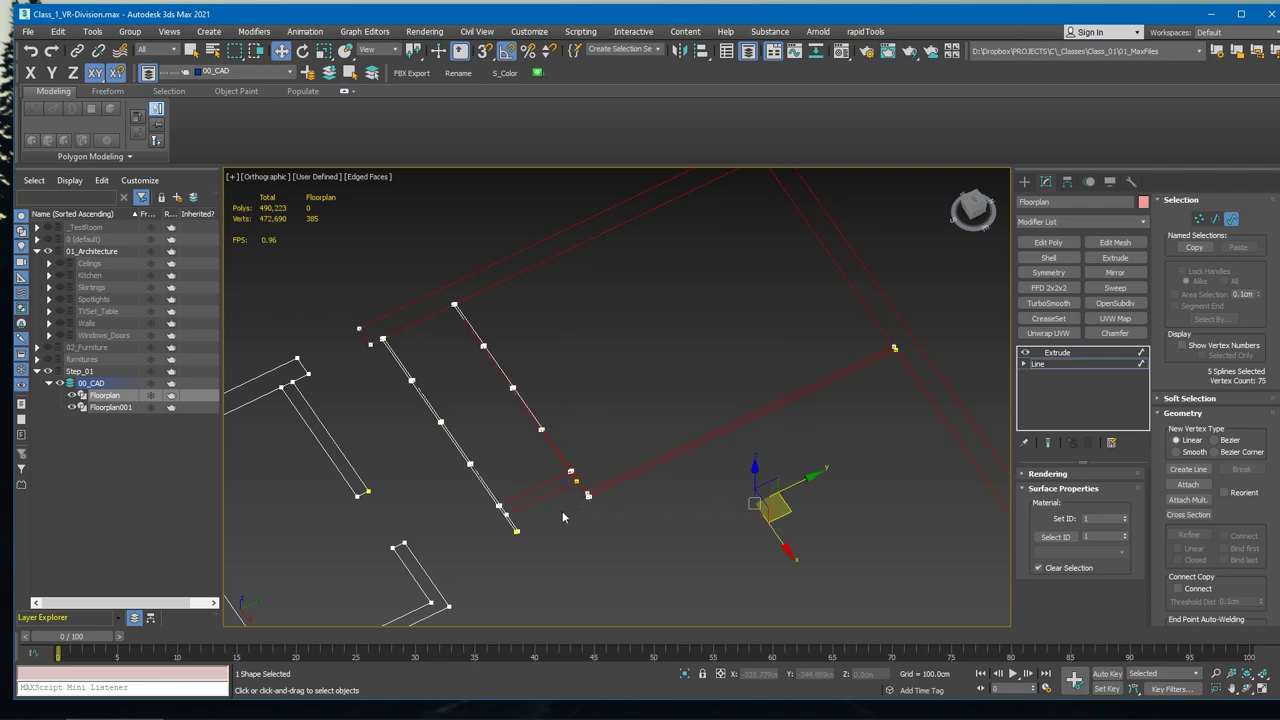
mouse_move(838, 398)
alt+middle_down()
mouse_move(644, 303)
mouse_move(610, 346)
alt+middle_up()
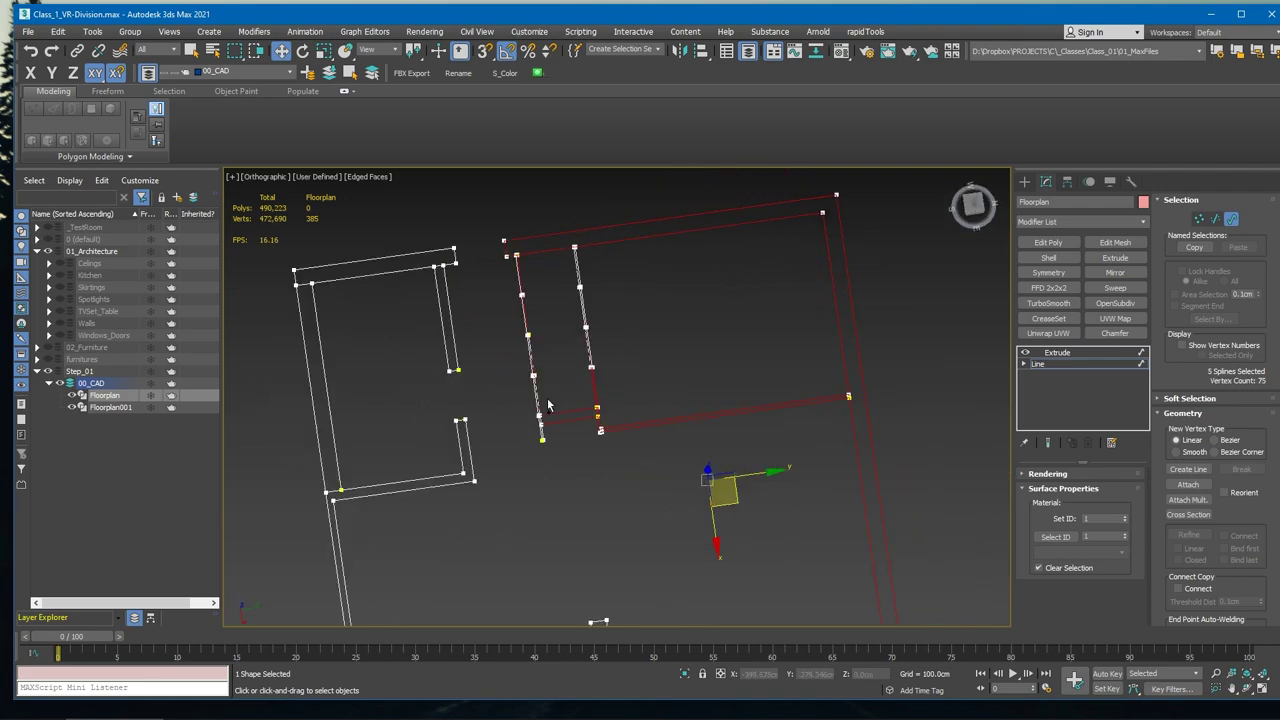
key(ctrl+a)
alt+middle_drag(503, 464, 595, 399)
alt+click(683, 229)
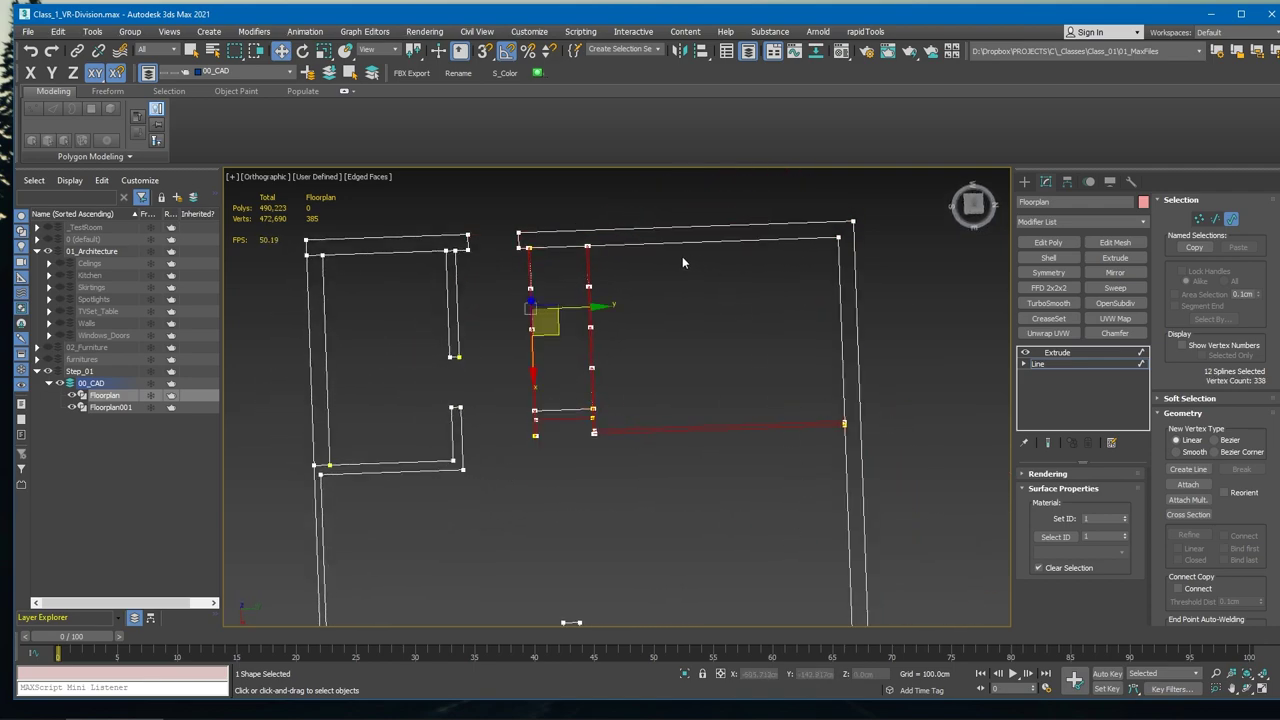
click(492, 285)
mouse_move(702, 266)
mouse_down()
mouse_move(491, 514)
mouse_move(603, 451)
mouse_up()
key(Delete)
key(ctrl+z)
key(ctrl+z)
mouse_move(603, 451)
alt+middle_down()
mouse_move(686, 500)
mouse_move(629, 294)
mouse_move(566, 313)
alt+middle_up()
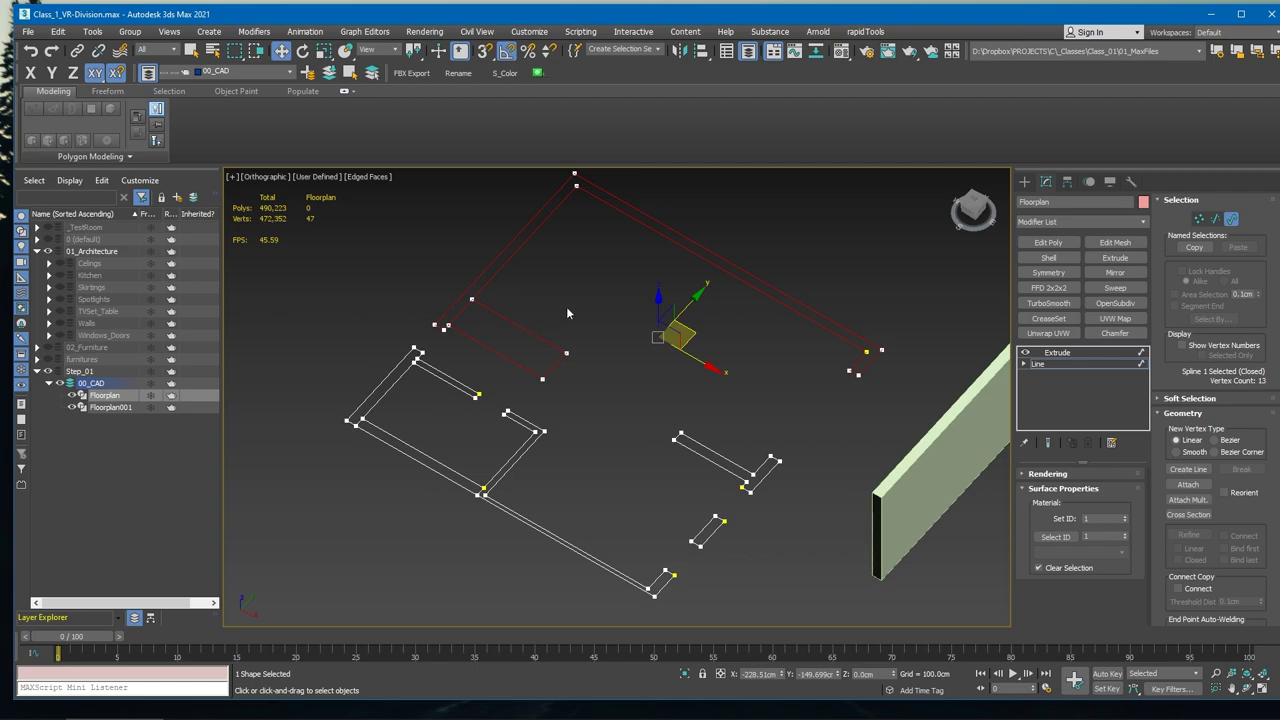
click(566, 313)
Delete the small rectangle's segments at Segment level
scroll(568, 340, up, 5)
scroll(577, 380, down, 2)
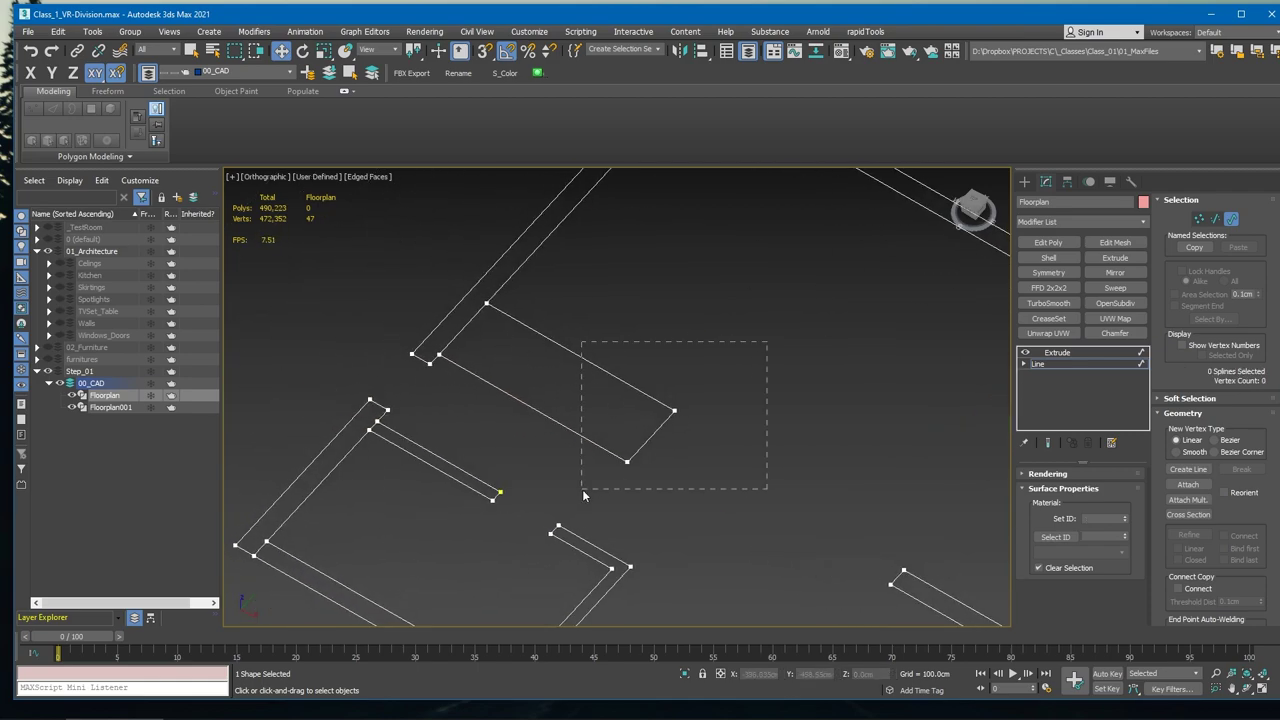
drag(767, 342, 583, 491)
middle_drag(953, 170, 831, 320)
scroll(650, 320, down, 3)
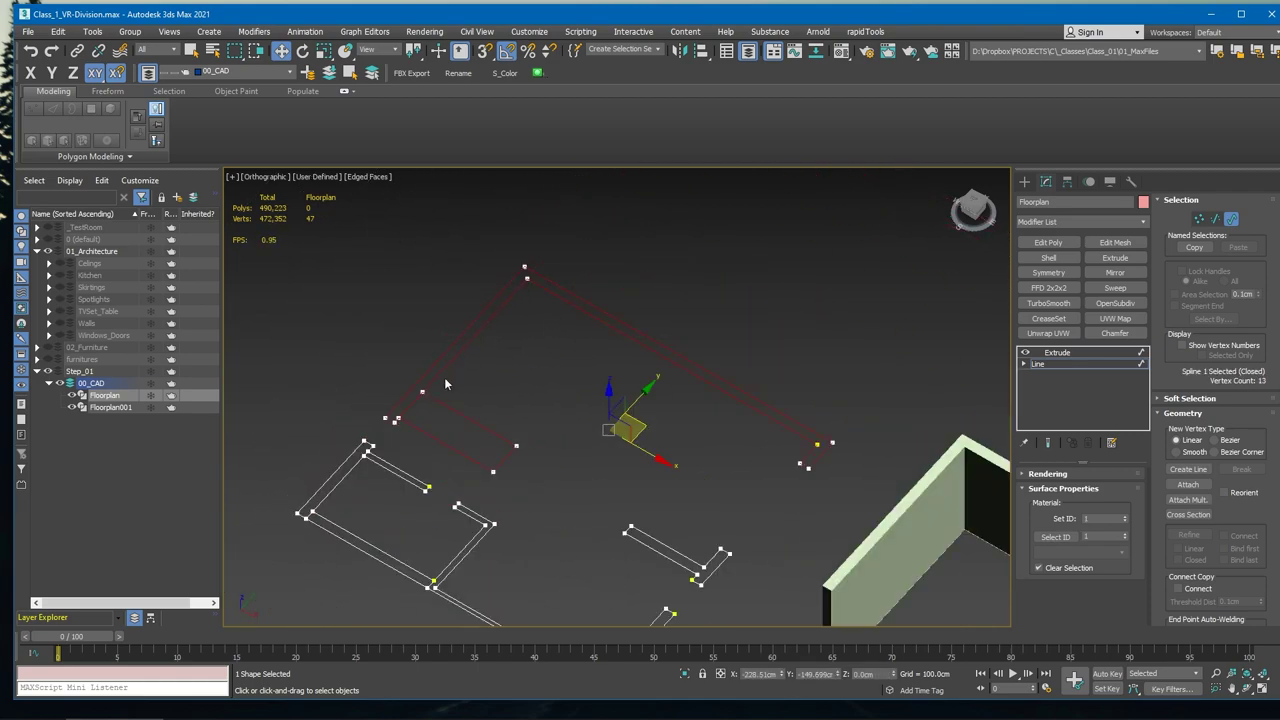
mouse_move(444, 377)
alt+middle_down()
mouse_move(488, 345)
mouse_move(620, 352)
alt+middle_up()
click(1216, 219)
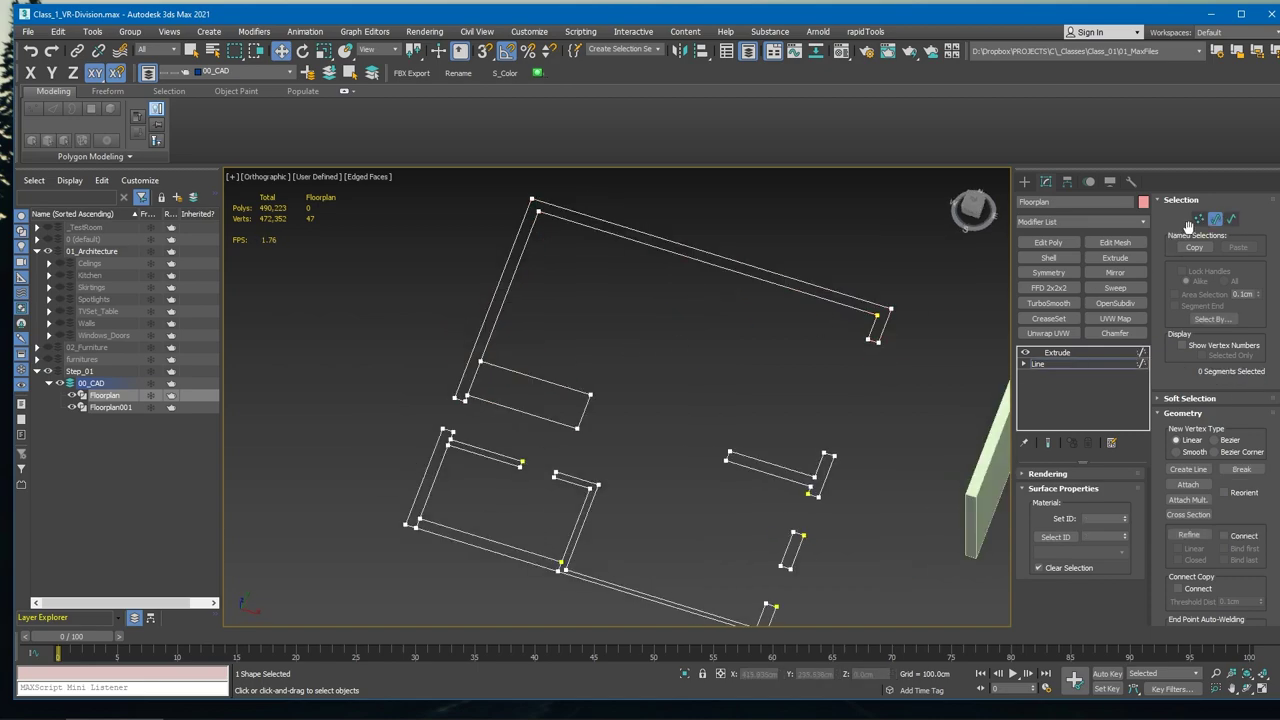
click(1231, 219)
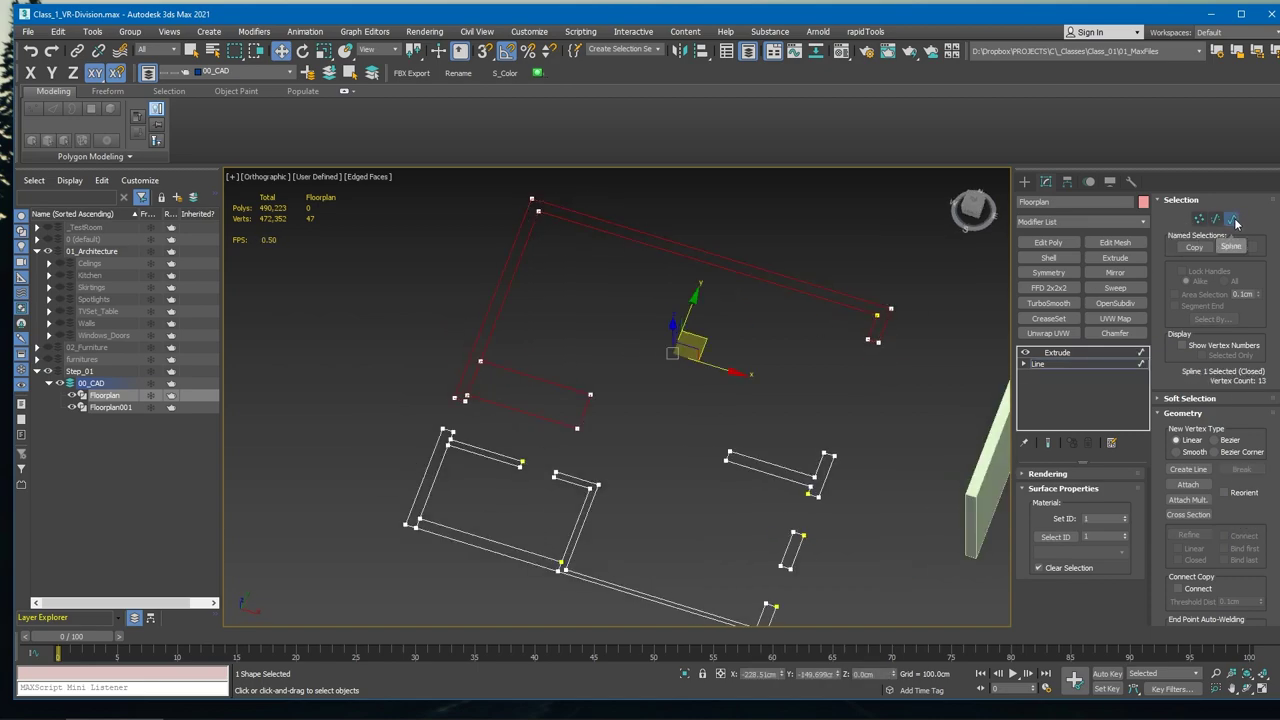
click(1216, 219)
scroll(618, 369, up, 5)
mouse_move(618, 369)
alt+middle_down()
mouse_move(454, 551)
mouse_move(663, 434)
alt+middle_up()
click(455, 549)
key(Delete)
scroll(603, 390, up, 5)
Delete the stray vertex on the wall line at Vertex level
key(1)
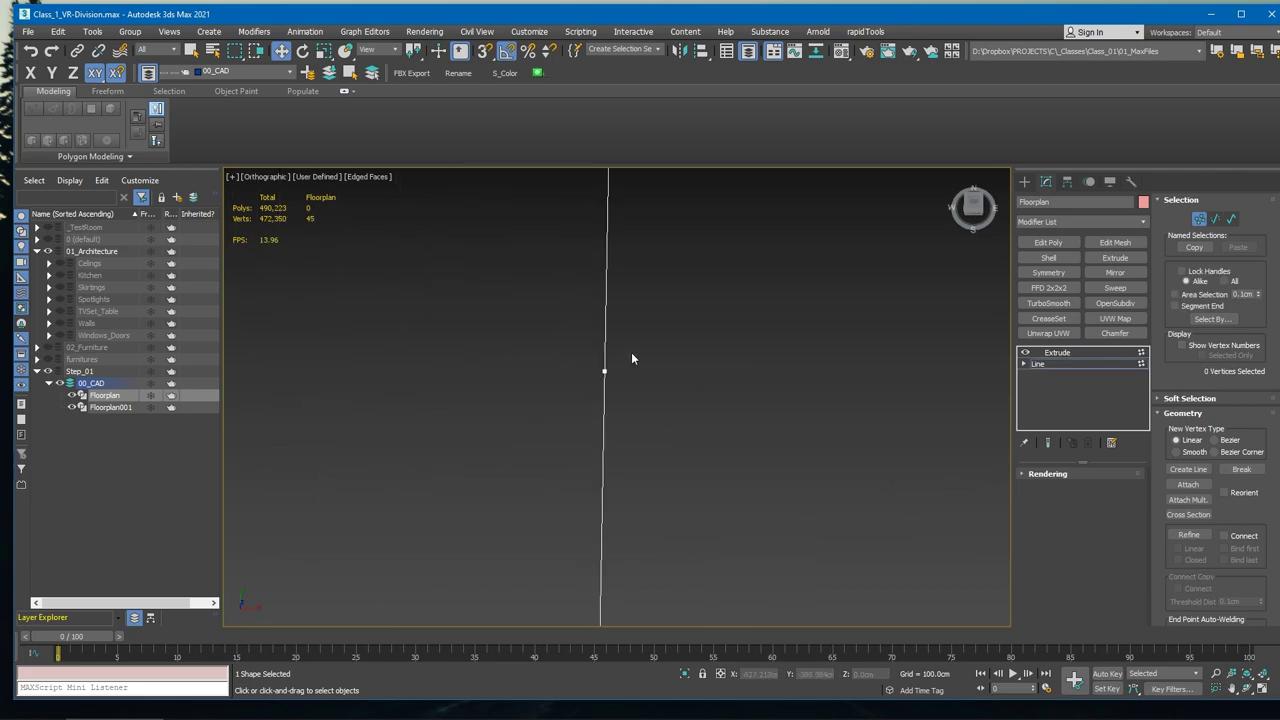
drag(631, 352, 567, 410)
scroll(604, 371, down, 3)
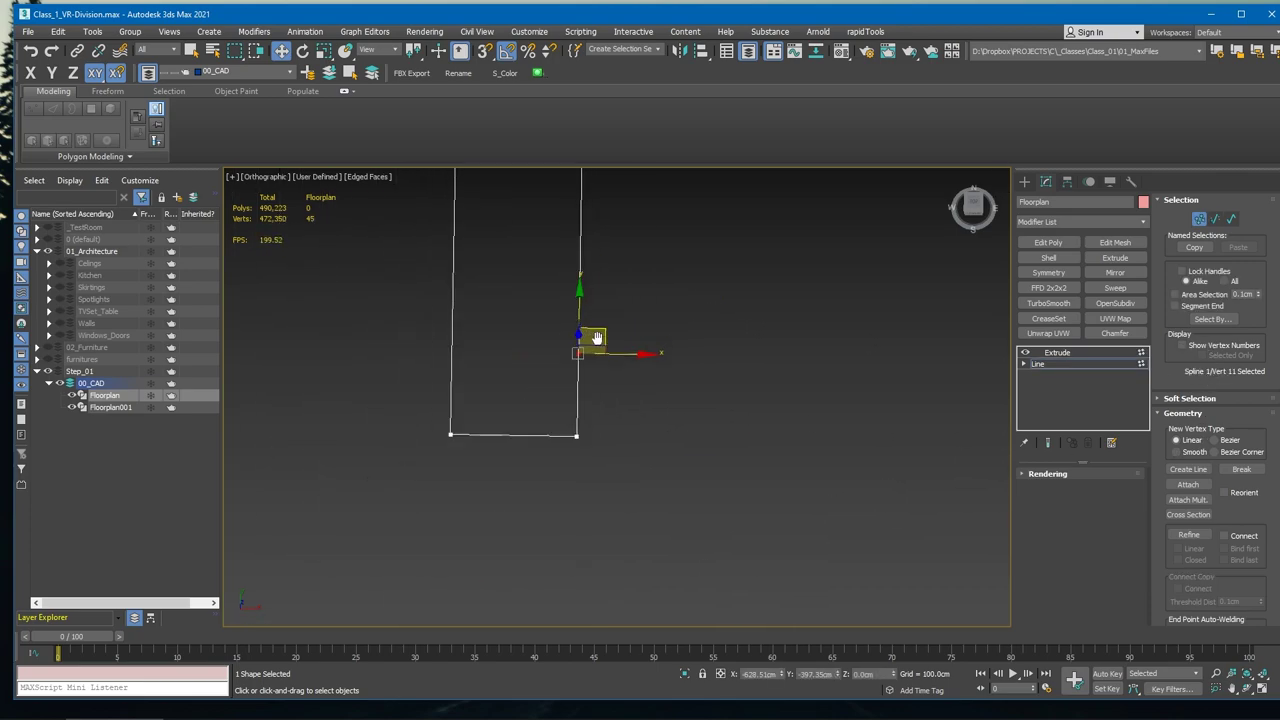
key(Delete)
scroll(617, 294, up, 2)
scroll(606, 400, up, 2)
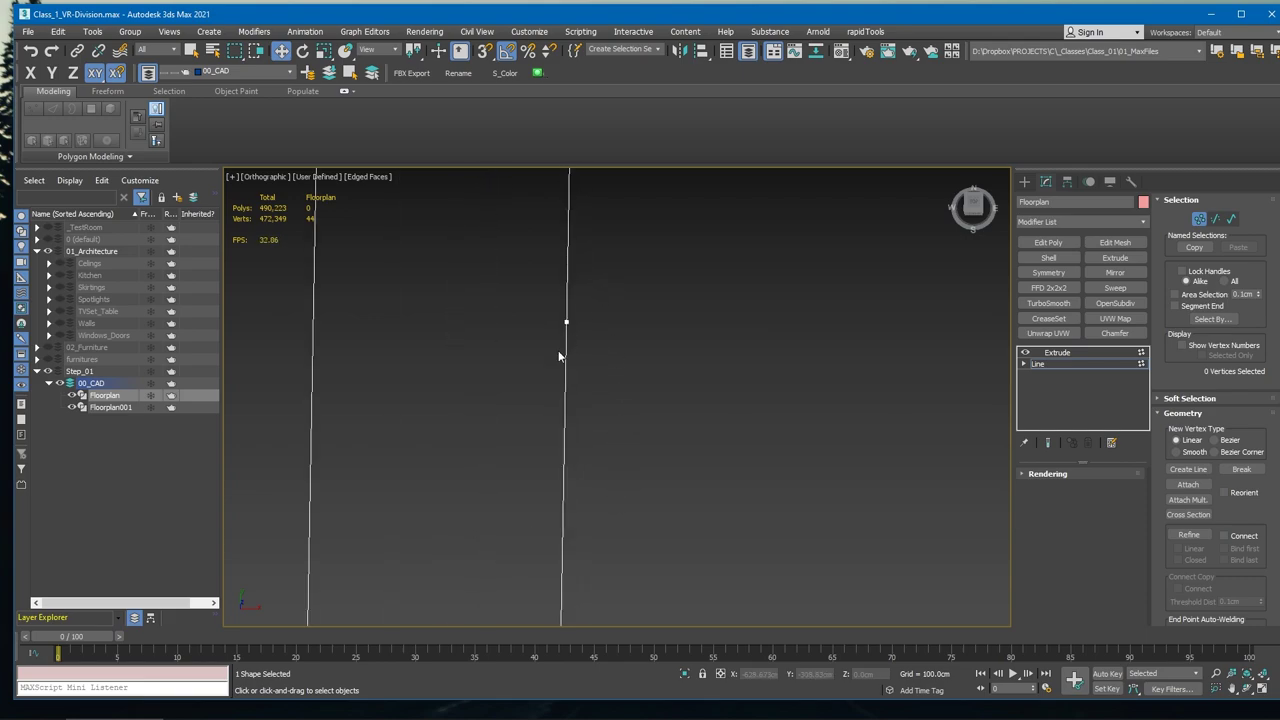
Try moving the left-wall end vertex toward the corner, then undo those vertex edits
drag(603, 283, 531, 396)
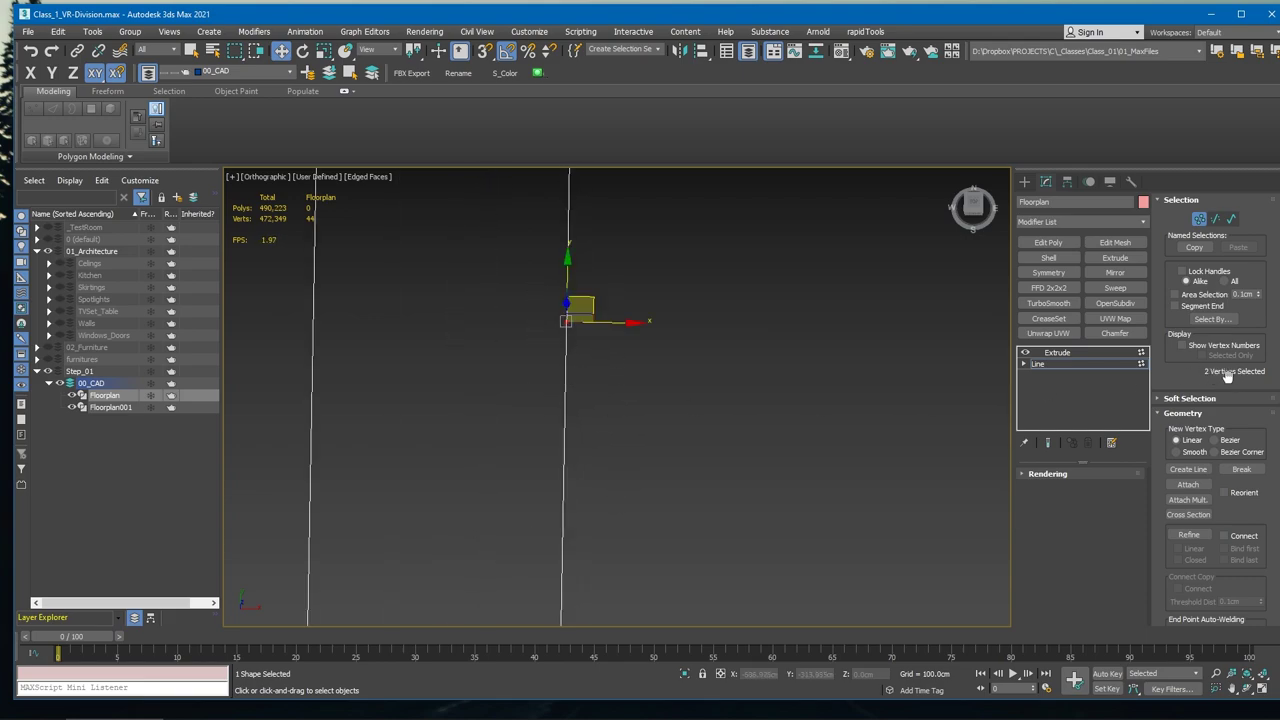
scroll(603, 457, down, 2)
scroll(606, 425, down, 3)
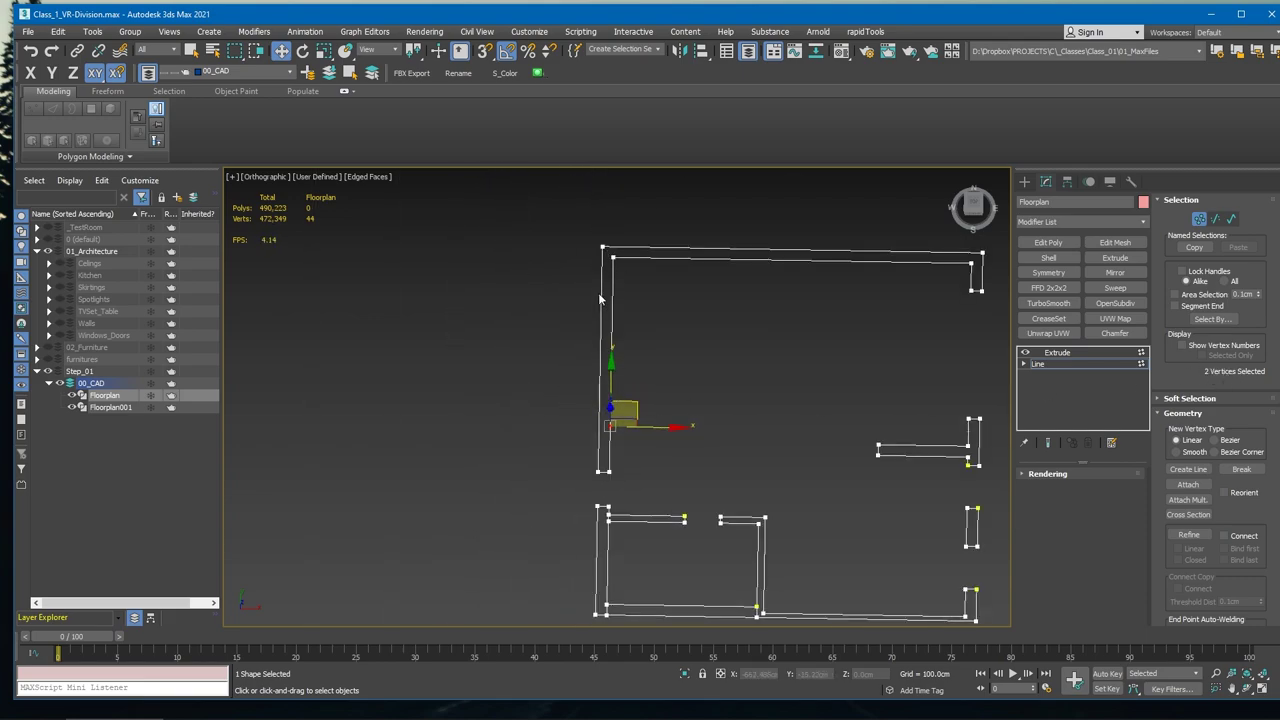
scroll(610, 343, up, 2)
scroll(640, 420, down, 2)
drag(641, 453, 575, 540)
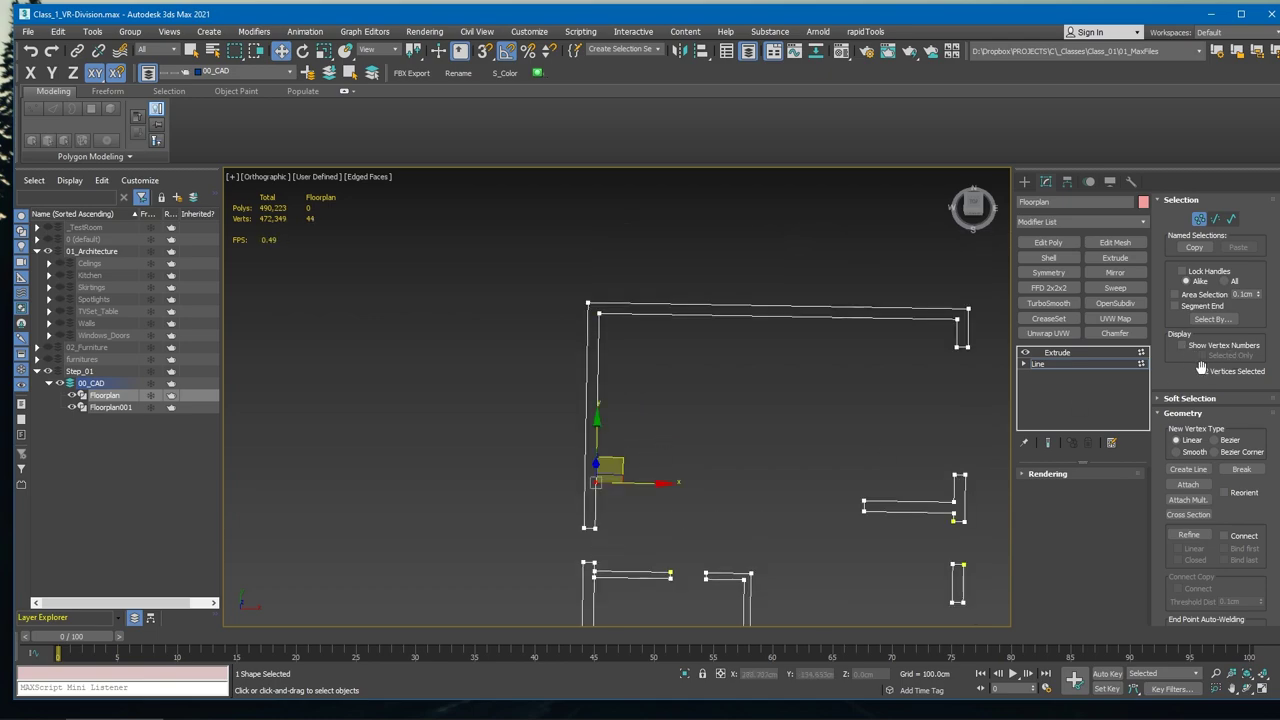
scroll(608, 503, up, 3)
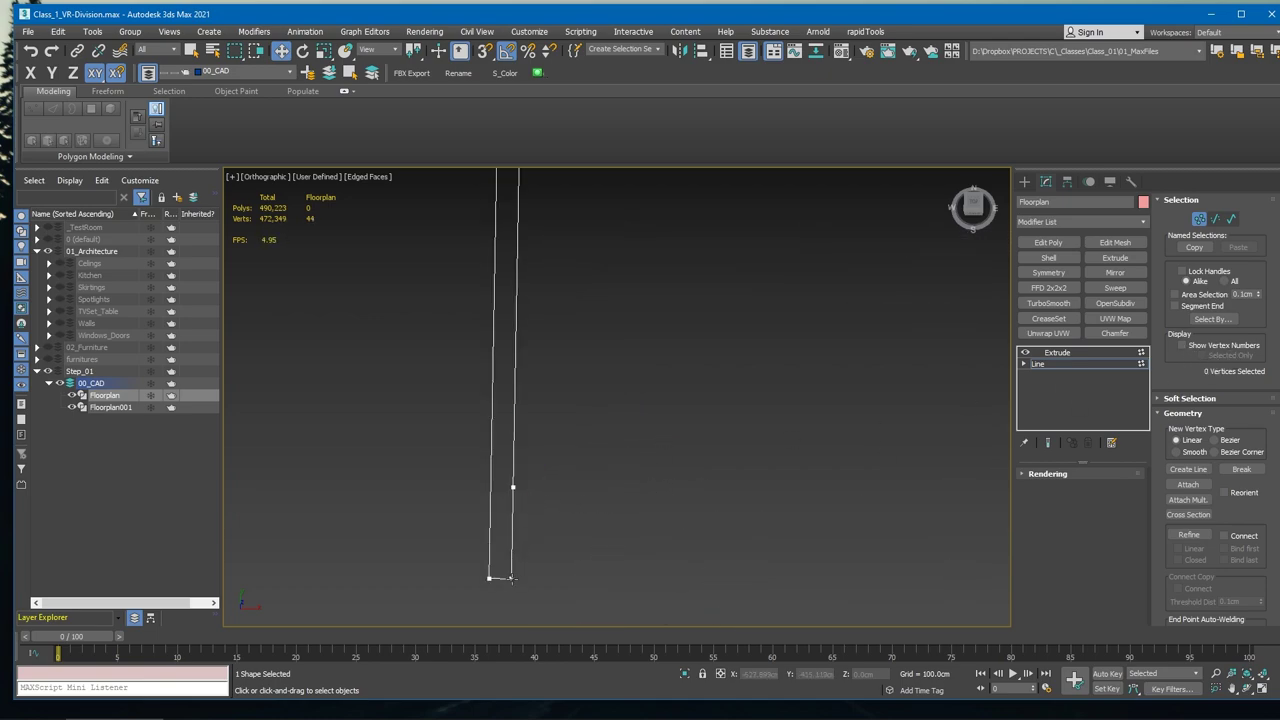
drag(512, 487, 584, 527)
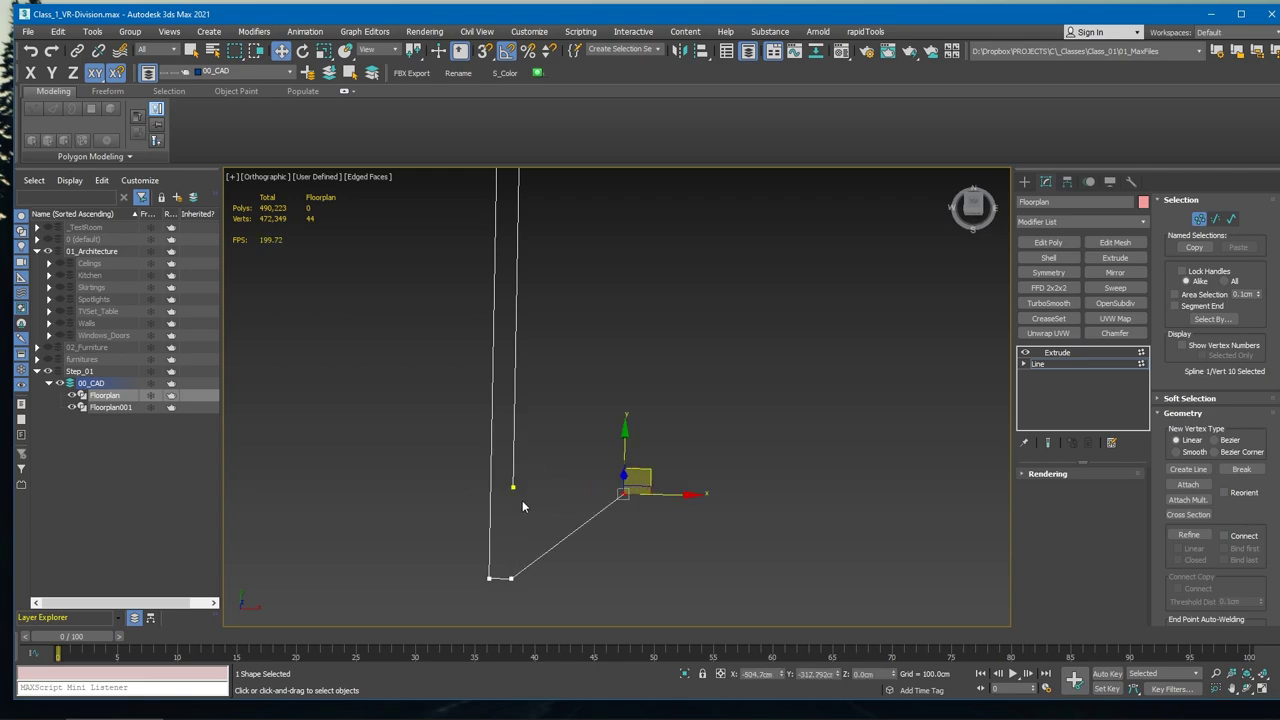
click(584, 527)
scroll(501, 455, up, 3)
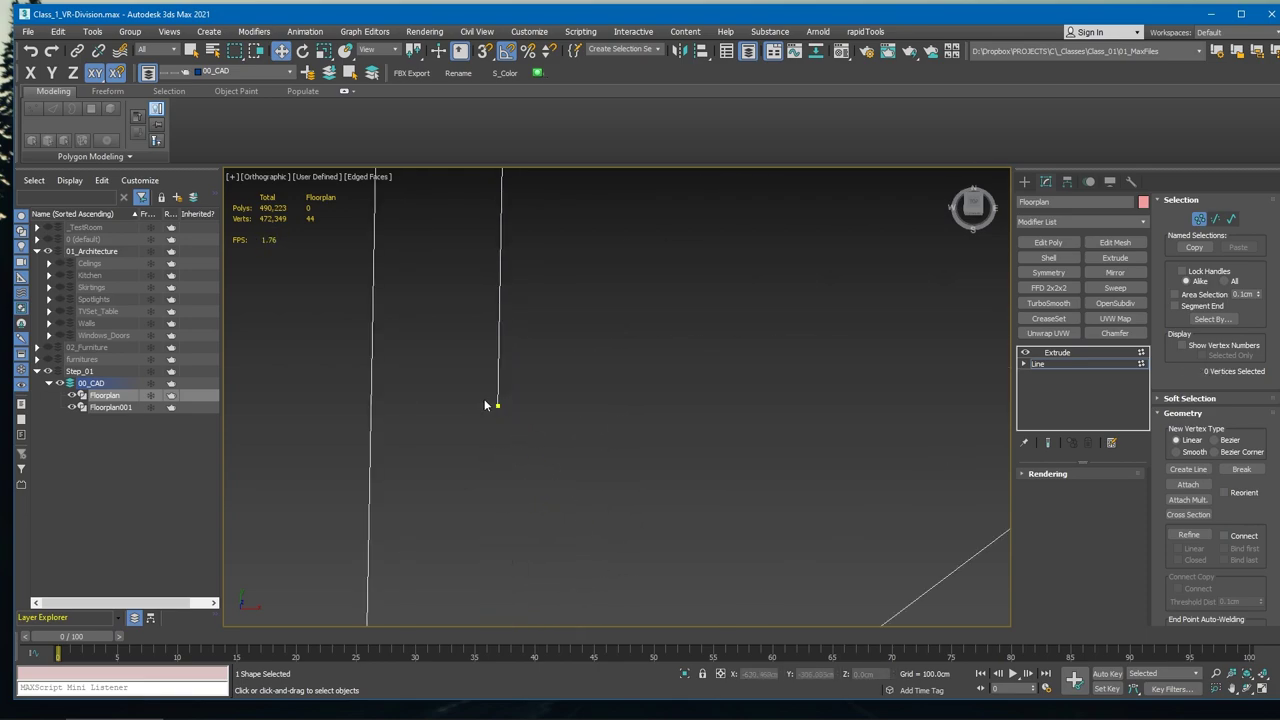
key(ctrl+z)
click(508, 436)
key(ctrl+z)
Weld the two vertices at the wall end and delete the leftover vertex
drag(500, 398, 468, 438)
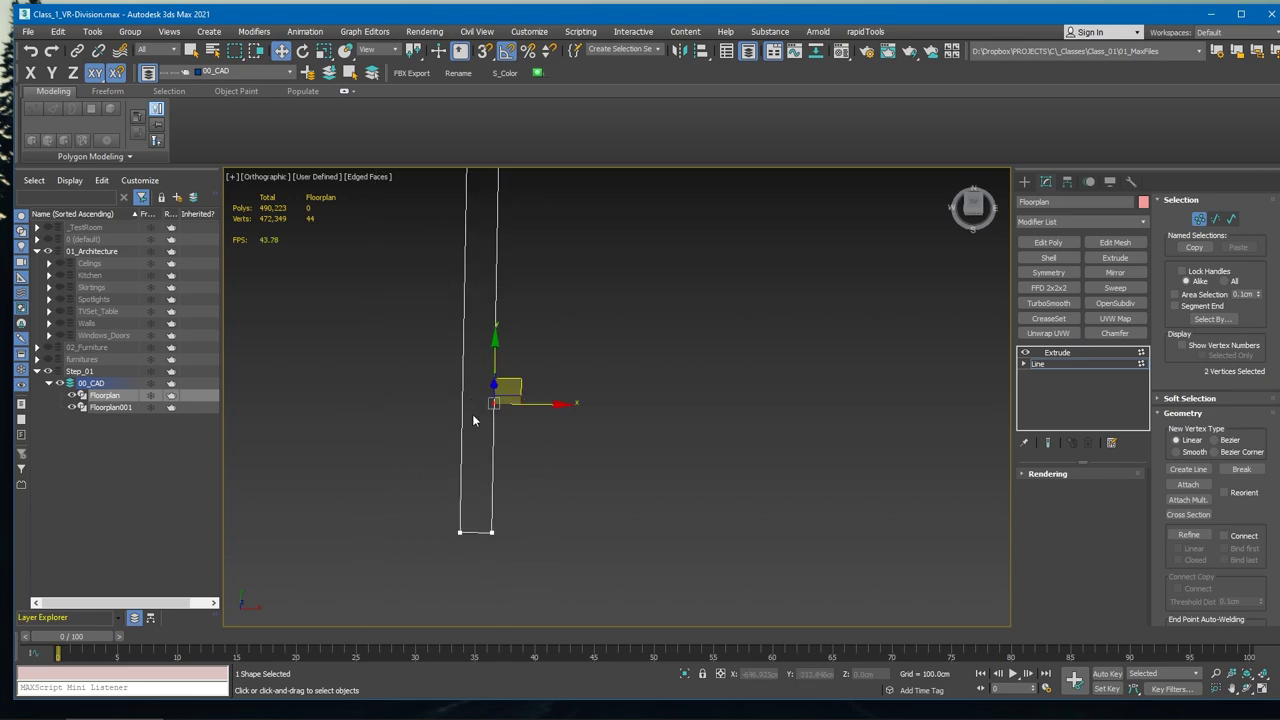
scroll(1210, 450, down, 5)
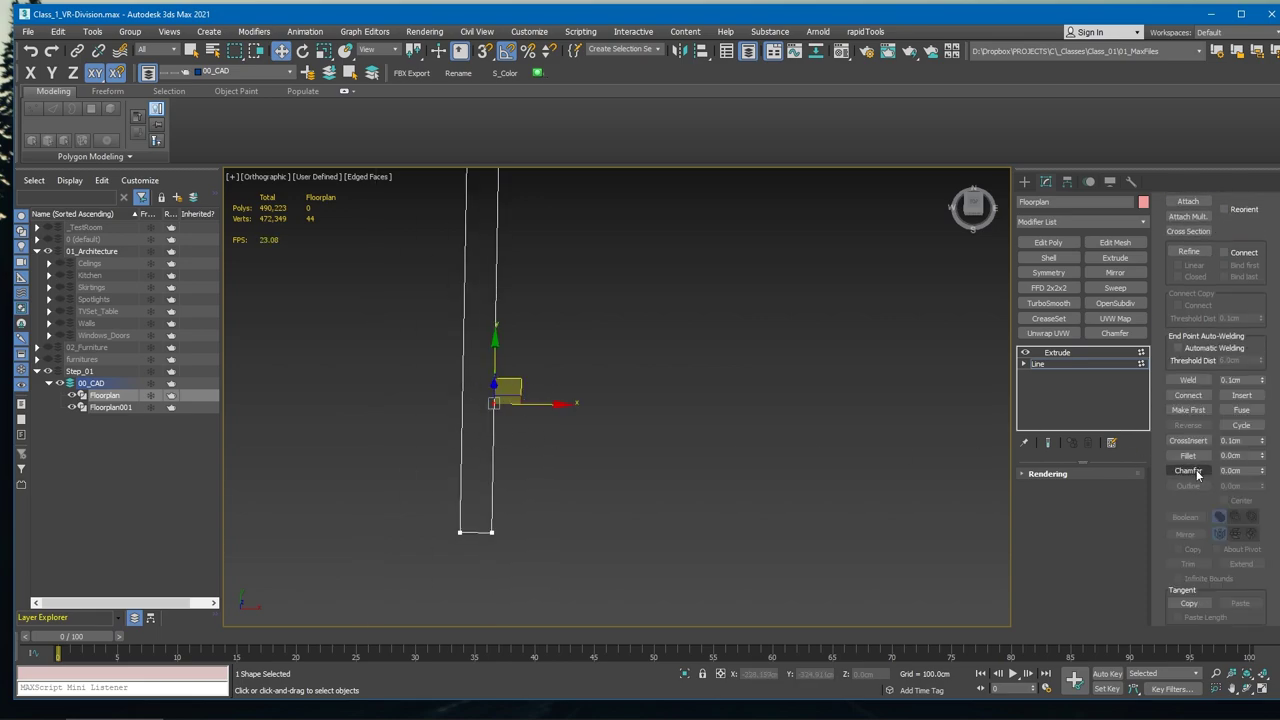
click(1187, 379)
scroll(491, 318, down, 3)
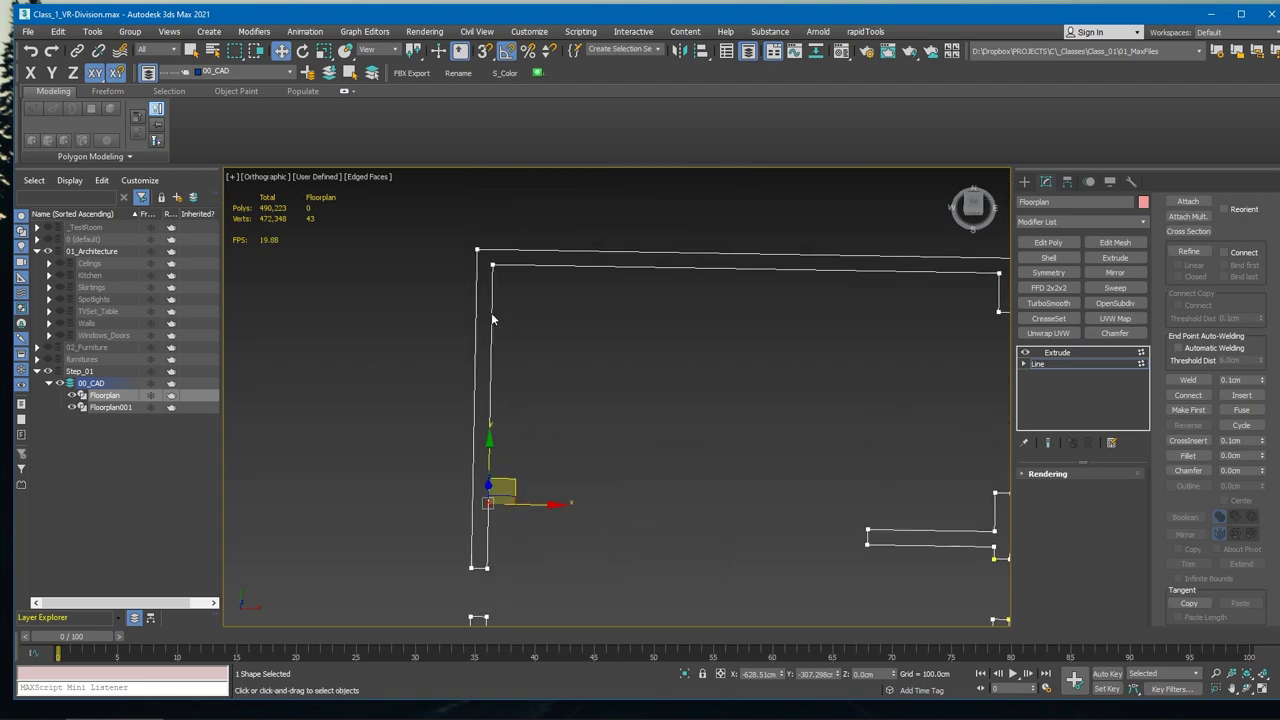
key(Delete)
scroll(501, 262, up, 3)
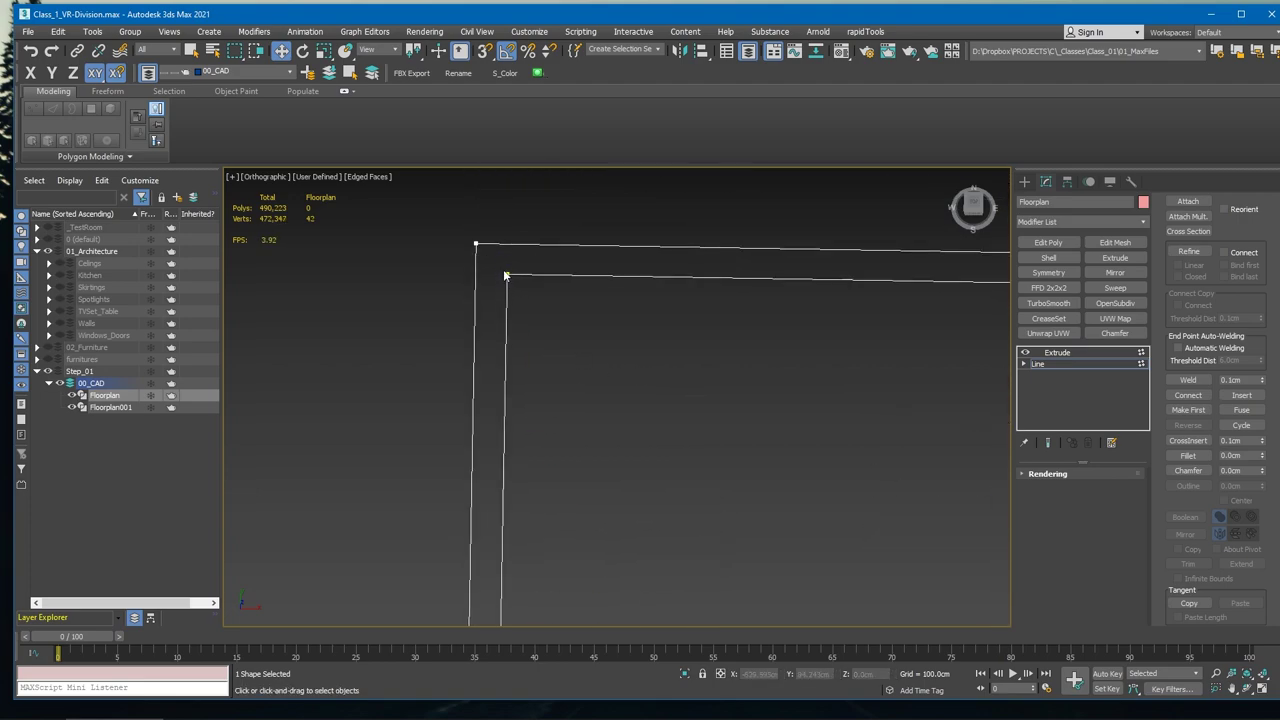
click(507, 271)
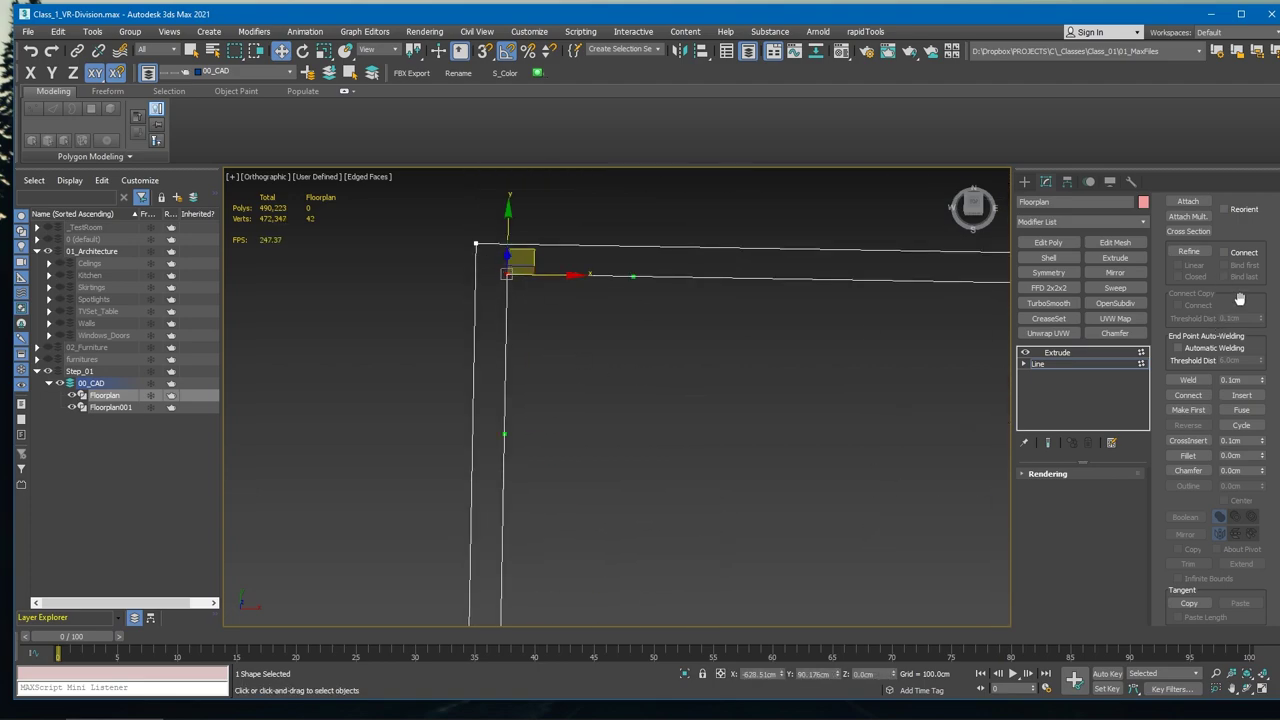
scroll(1249, 469, up, 5)
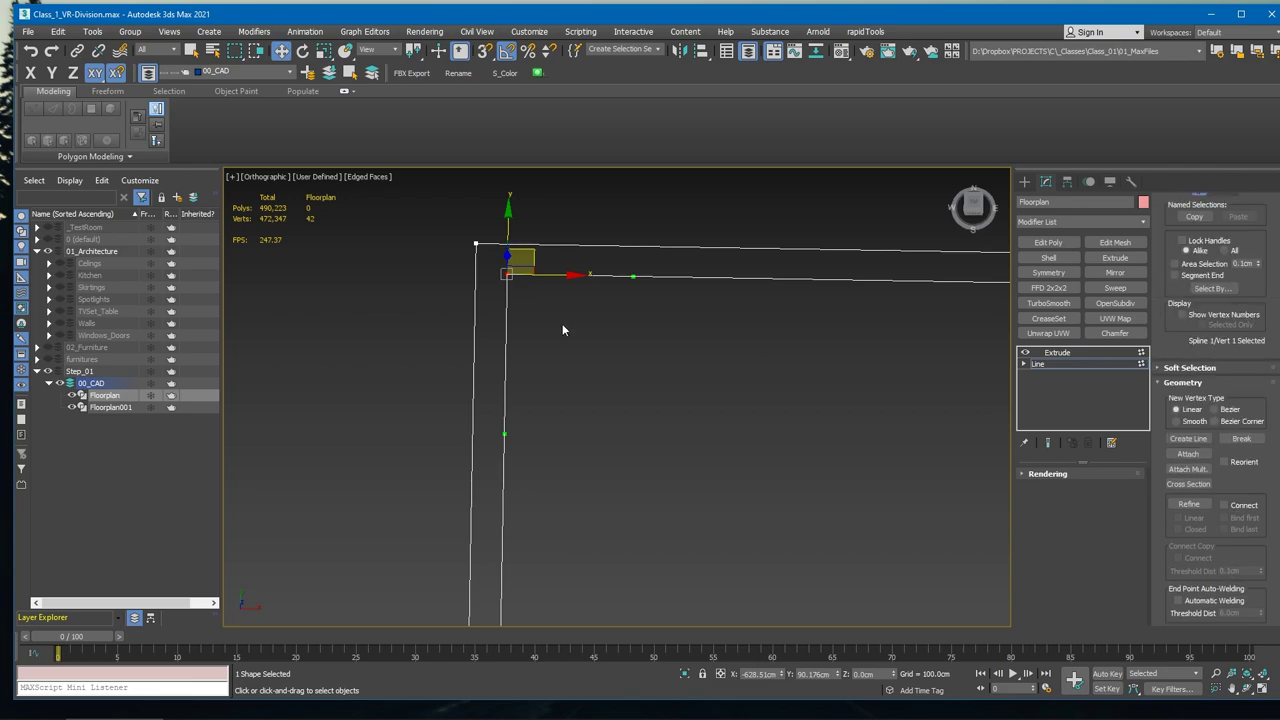
scroll(566, 312, down, 3)
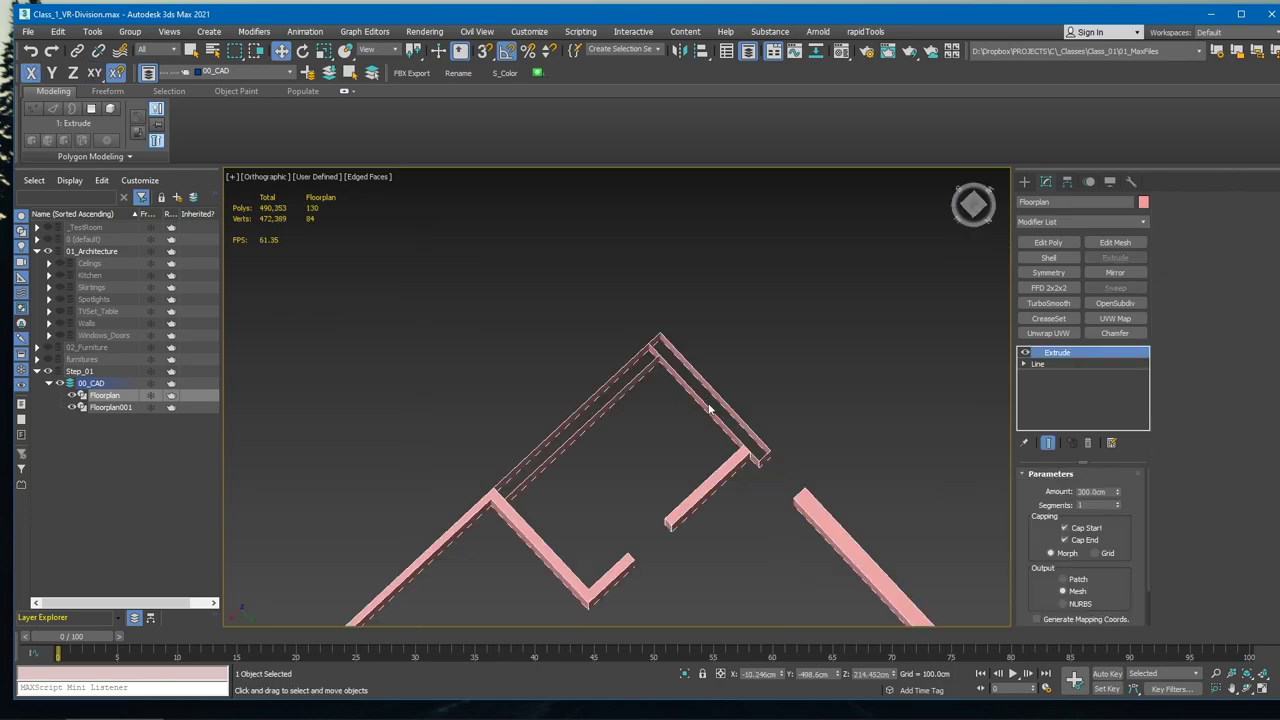
Back on the Floorplan line, shift the upper wall outline and orbit to a near-top view
alt+middle_drag(563, 437, 757, 414)
click(1052, 365)
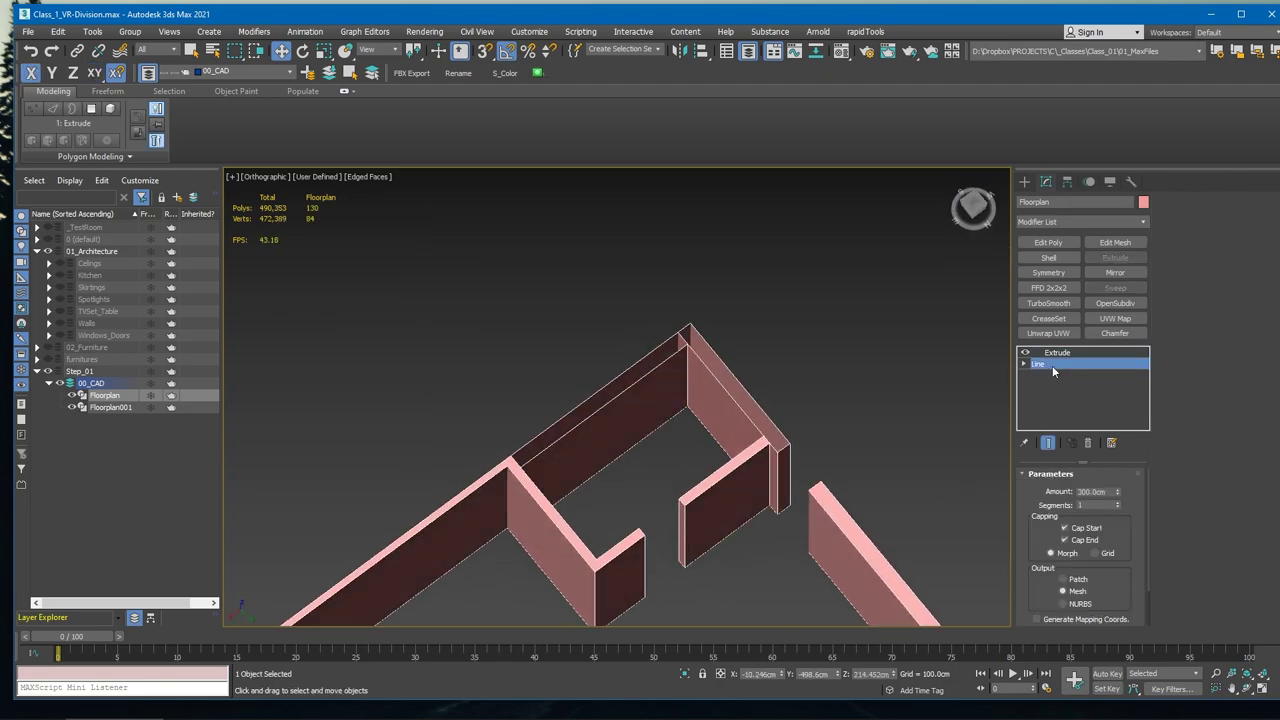
scroll(694, 390, up, 4)
scroll(734, 419, down, 4)
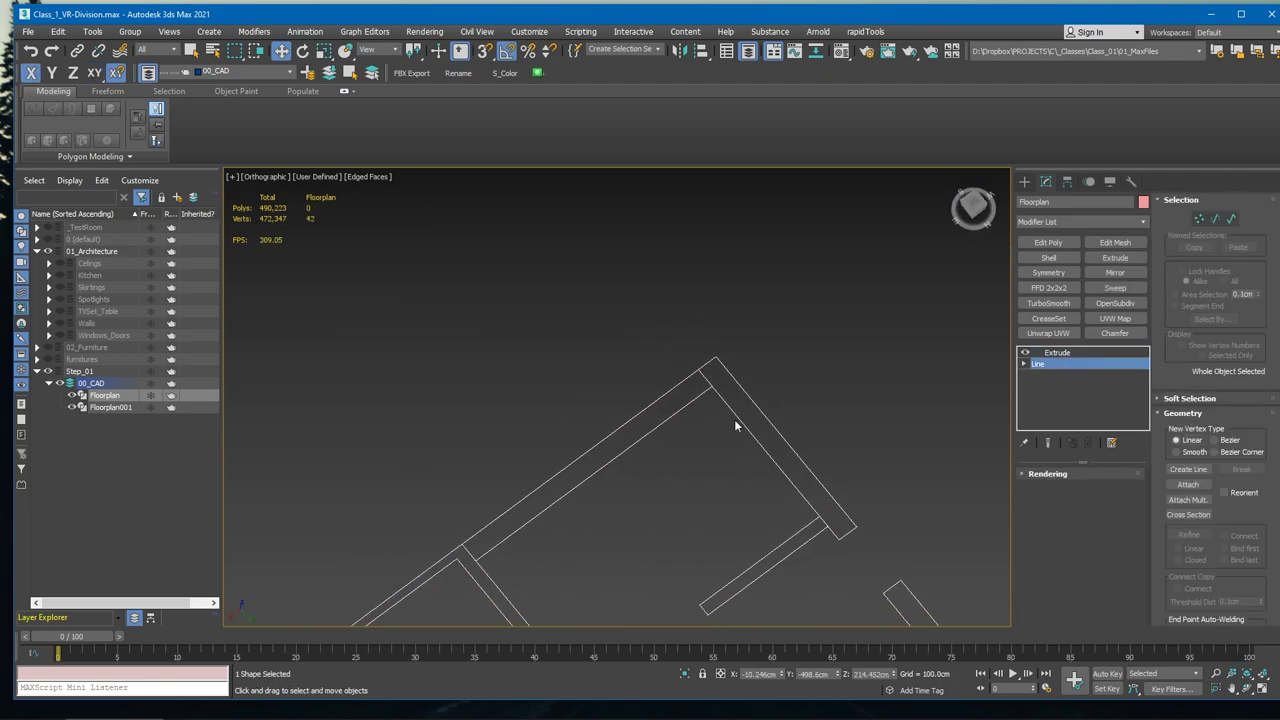
key(1)
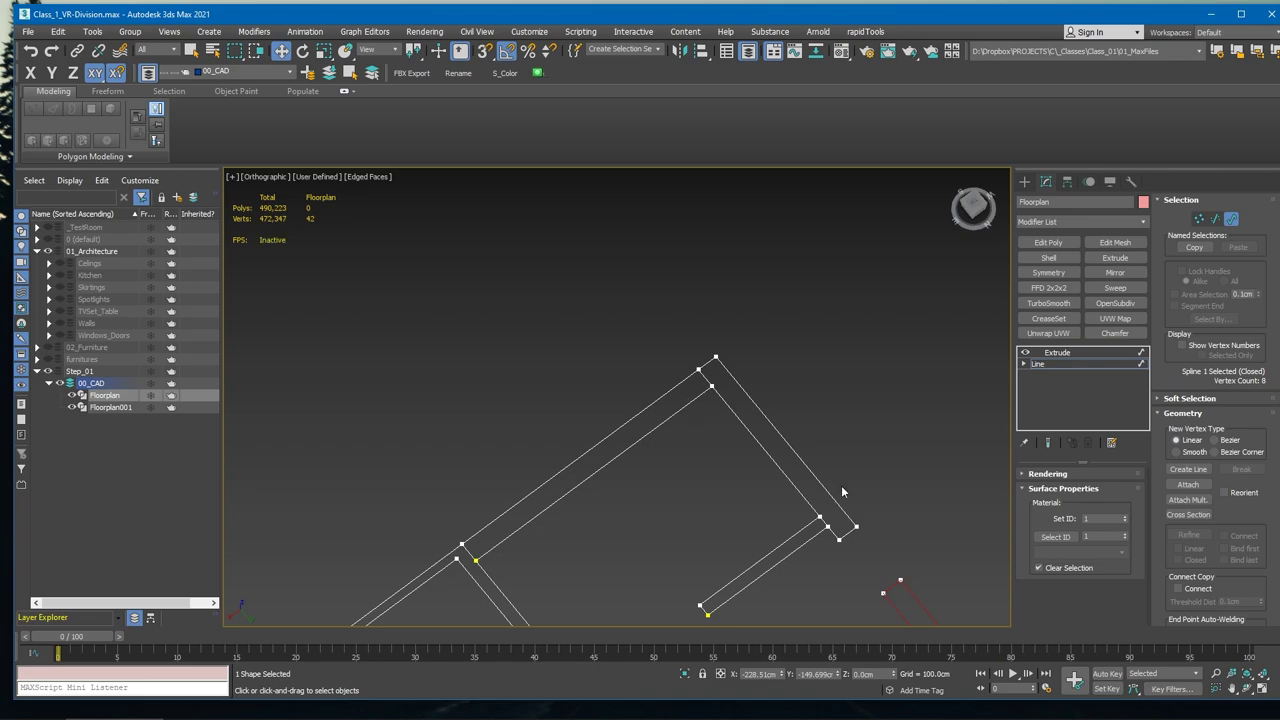
middle_drag(841, 485, 828, 434)
drag(628, 371, 628, 372)
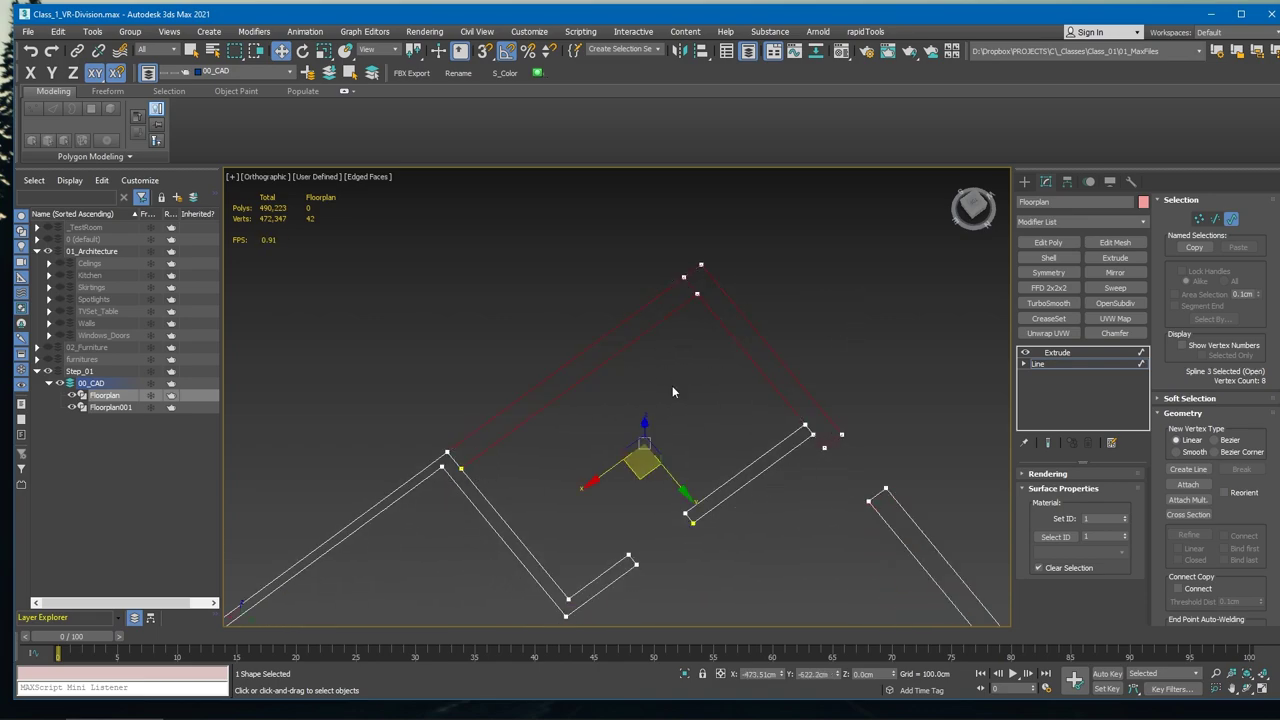
alt+middle_drag(628, 372, 615, 516)
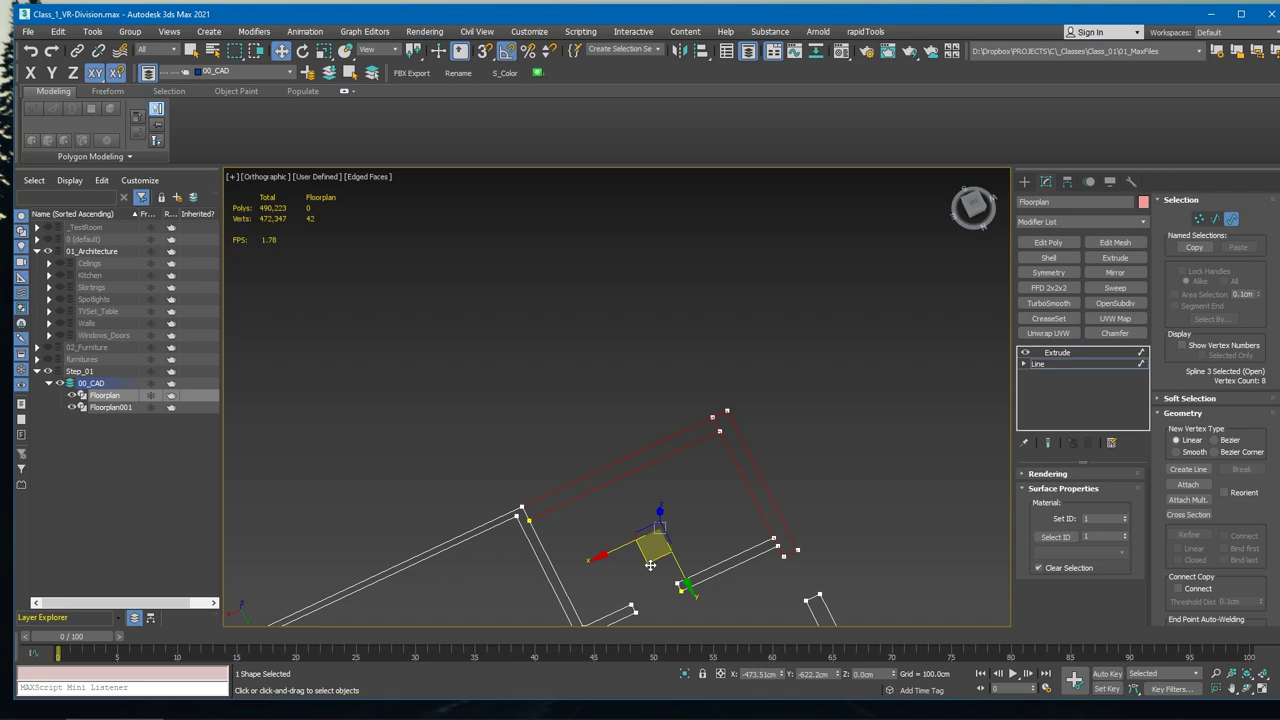
drag(670, 510, 698, 401)
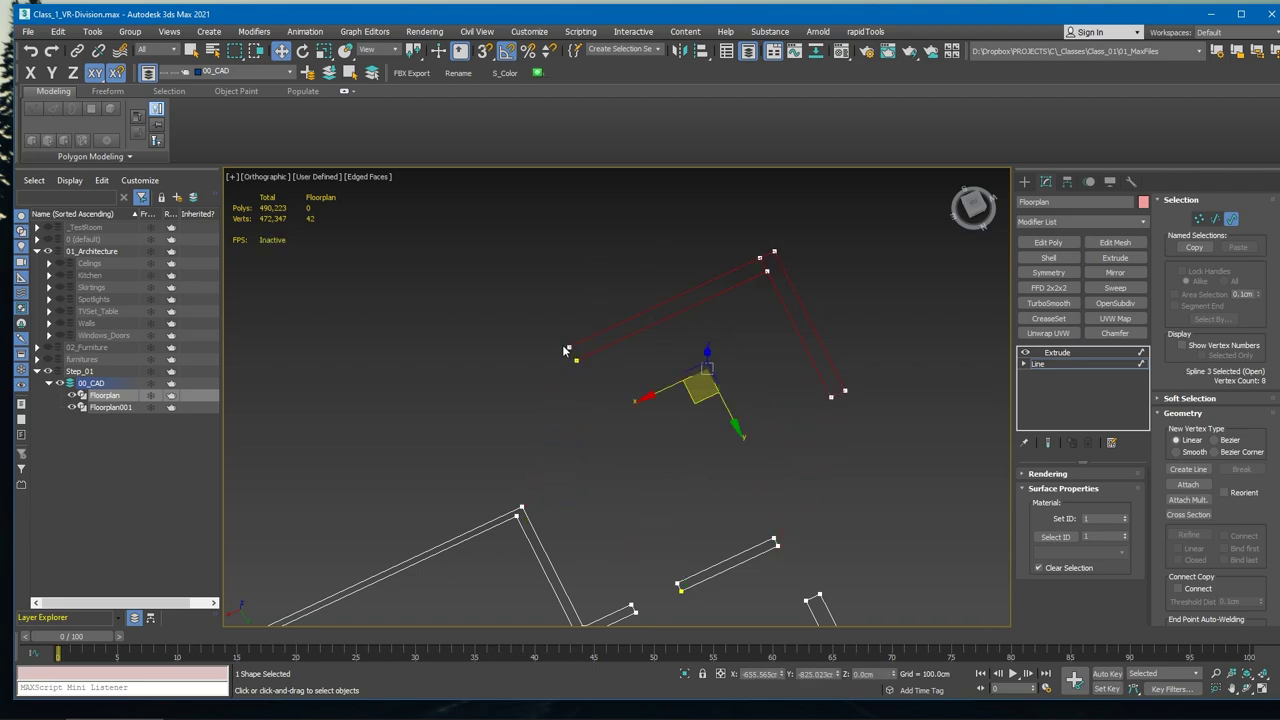
mouse_move(525, 557)
alt+middle_down()
mouse_move(683, 367)
mouse_move(704, 394)
mouse_move(876, 463)
alt+middle_up()
Select the right-wall segments, then the Floorplan's top-right corner vertex
key(2)
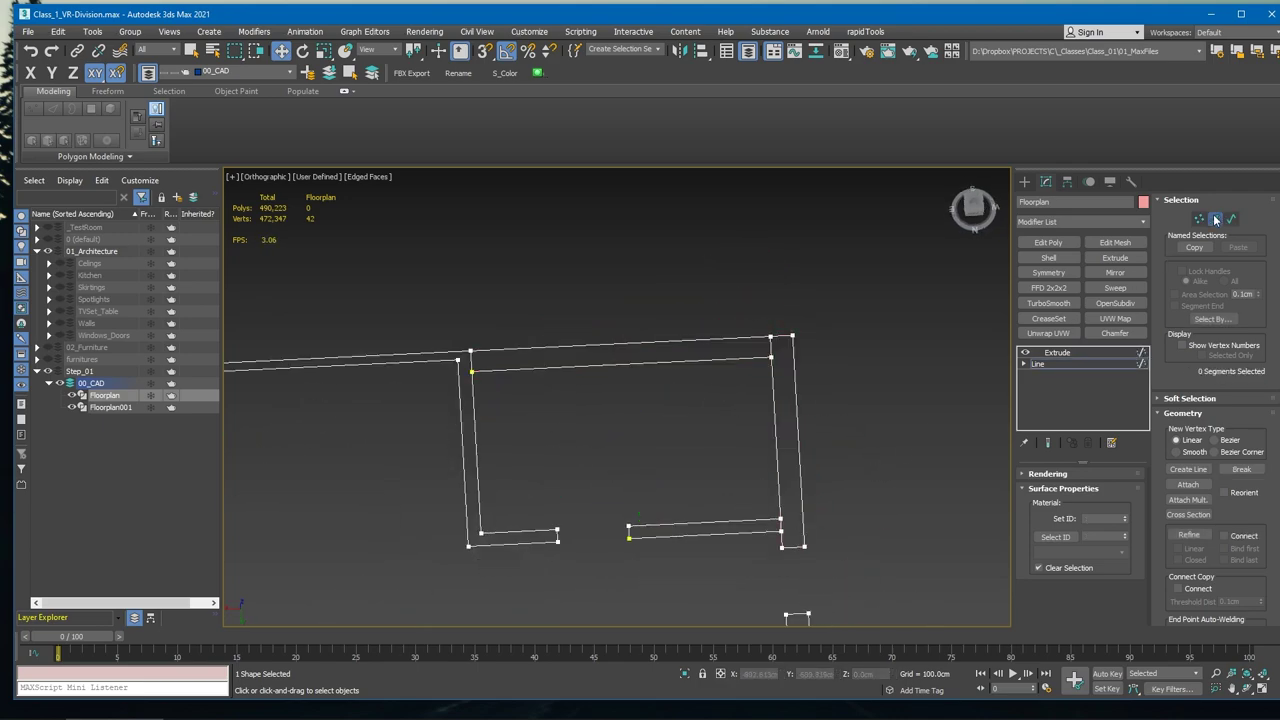
drag(821, 436, 769, 403)
scroll(786, 300, up, 5)
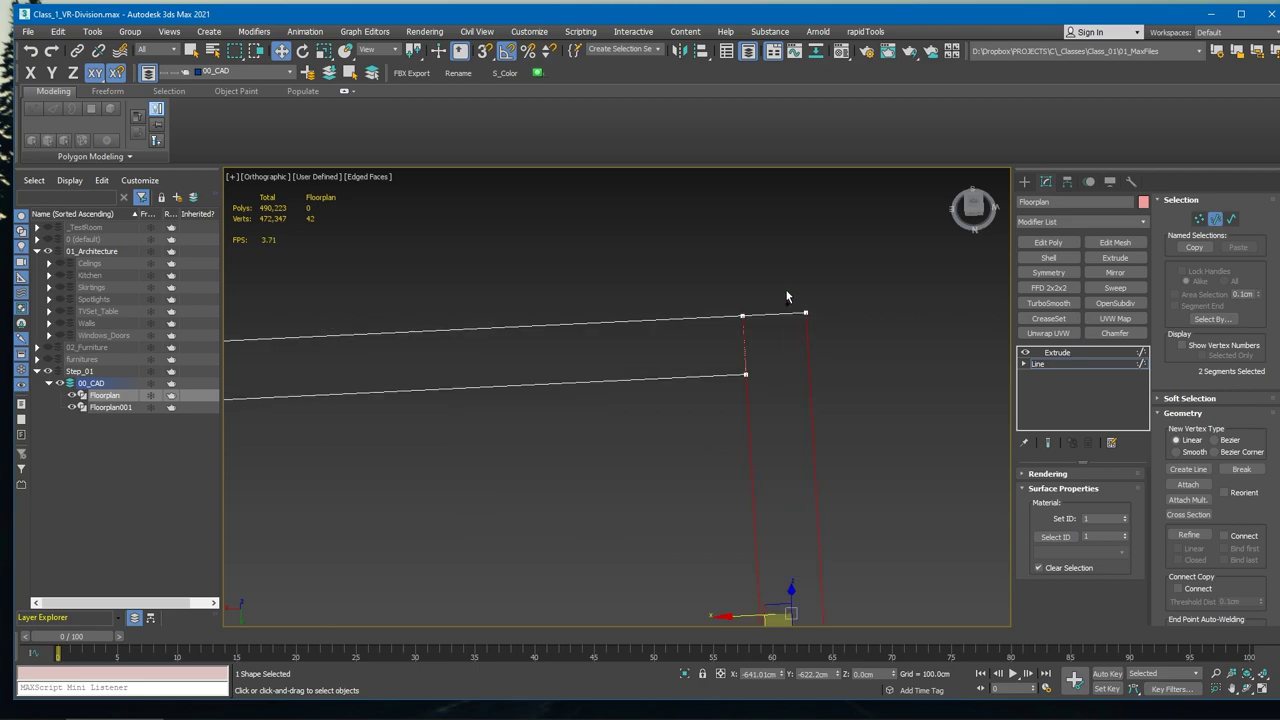
mouse_move(766, 425)
alt+middle_down()
mouse_move(794, 363)
mouse_move(727, 331)
mouse_move(551, 287)
alt+middle_up()
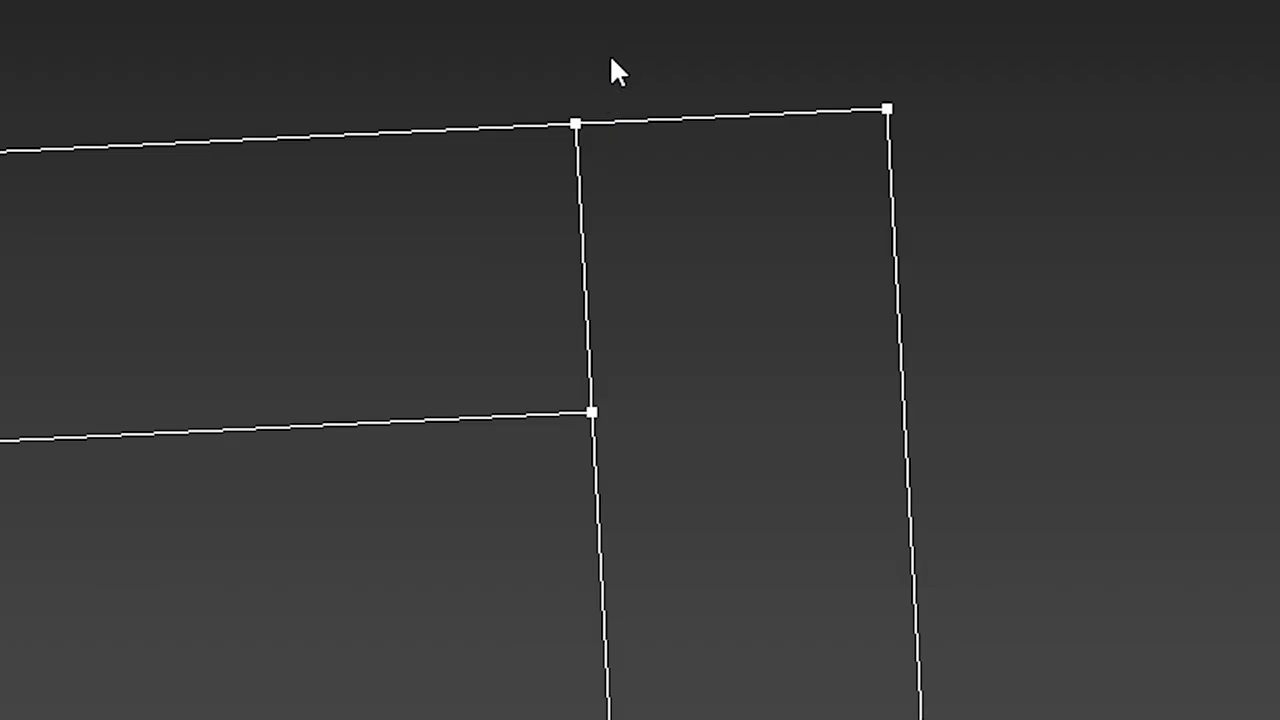
click(575, 123)
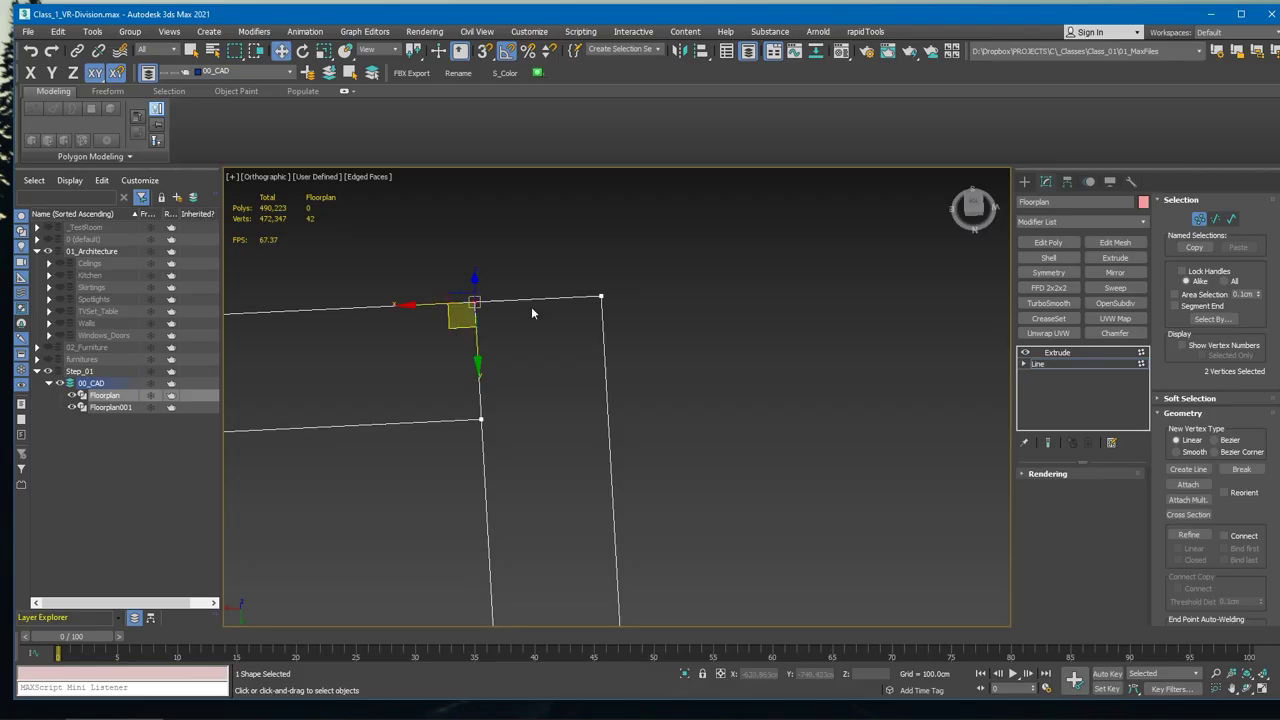
click(928, 383)
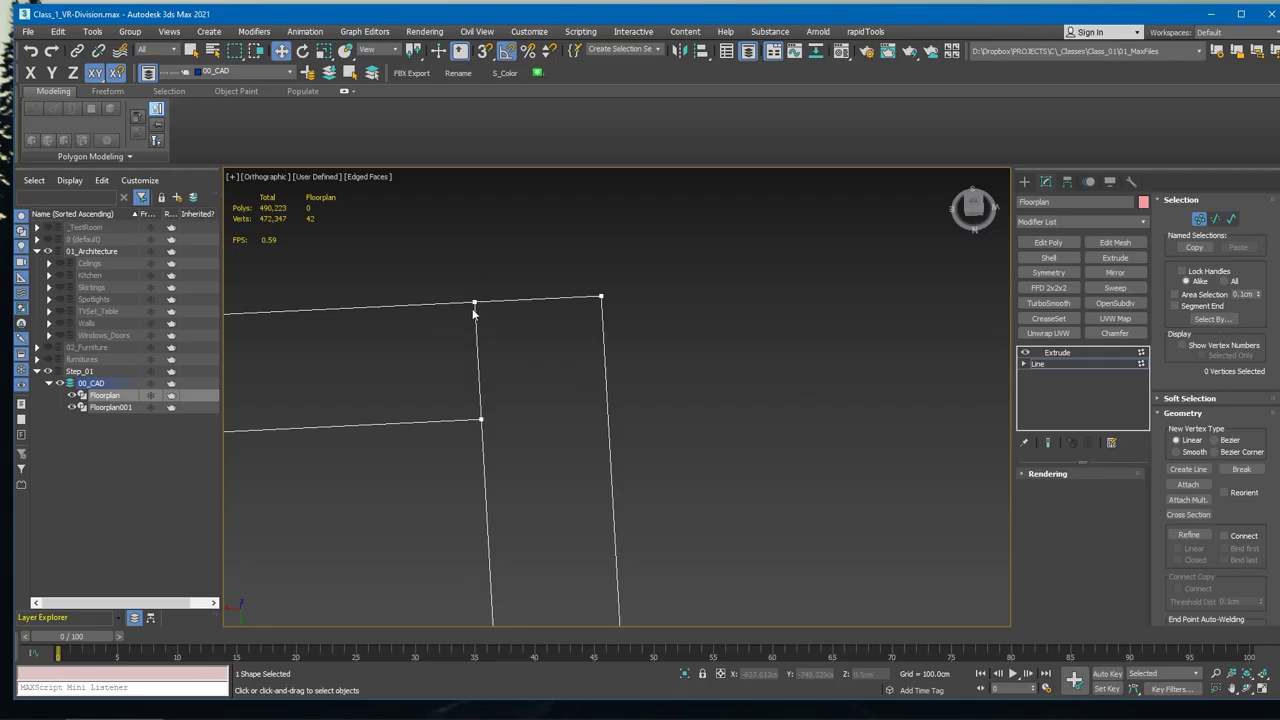
click(474, 302)
scroll(693, 334, down, 3)
scroll(720, 322, up, 3)
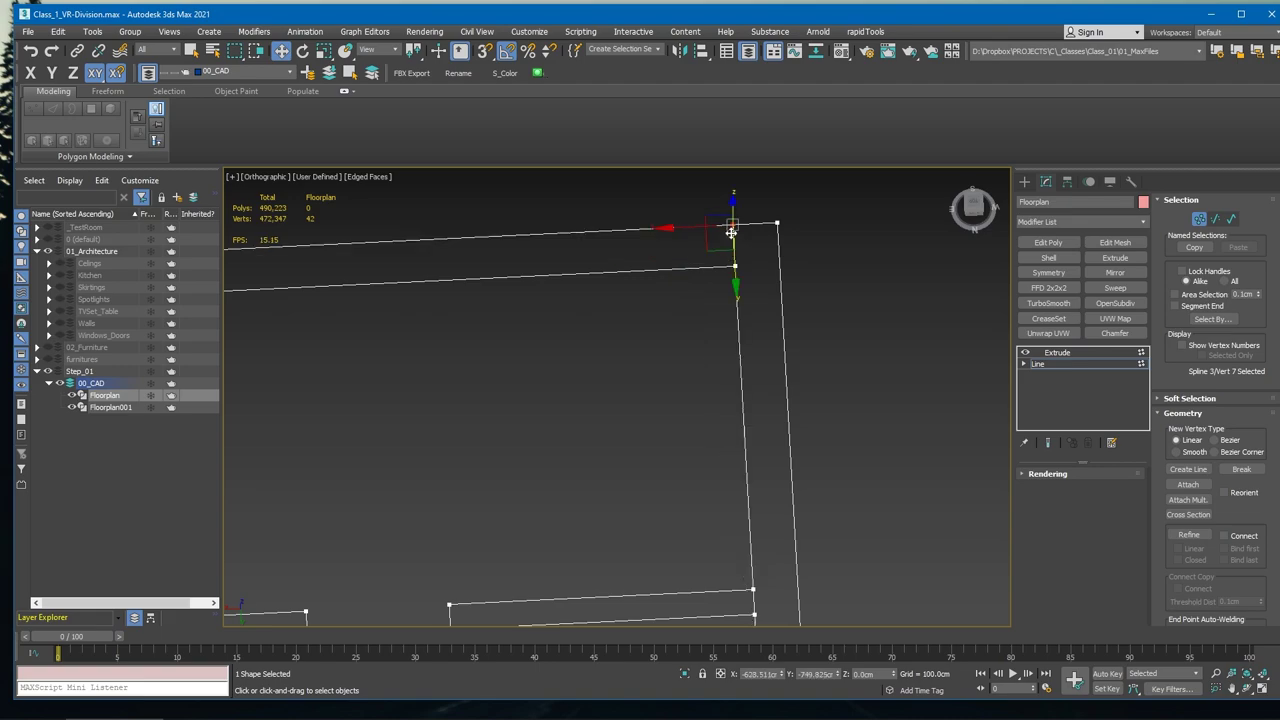
scroll(721, 325, up, 3)
scroll(745, 414, down, 3)
scroll(883, 443, up, 1)
scroll(824, 433, down, 3)
middle_drag(824, 433, 783, 334)
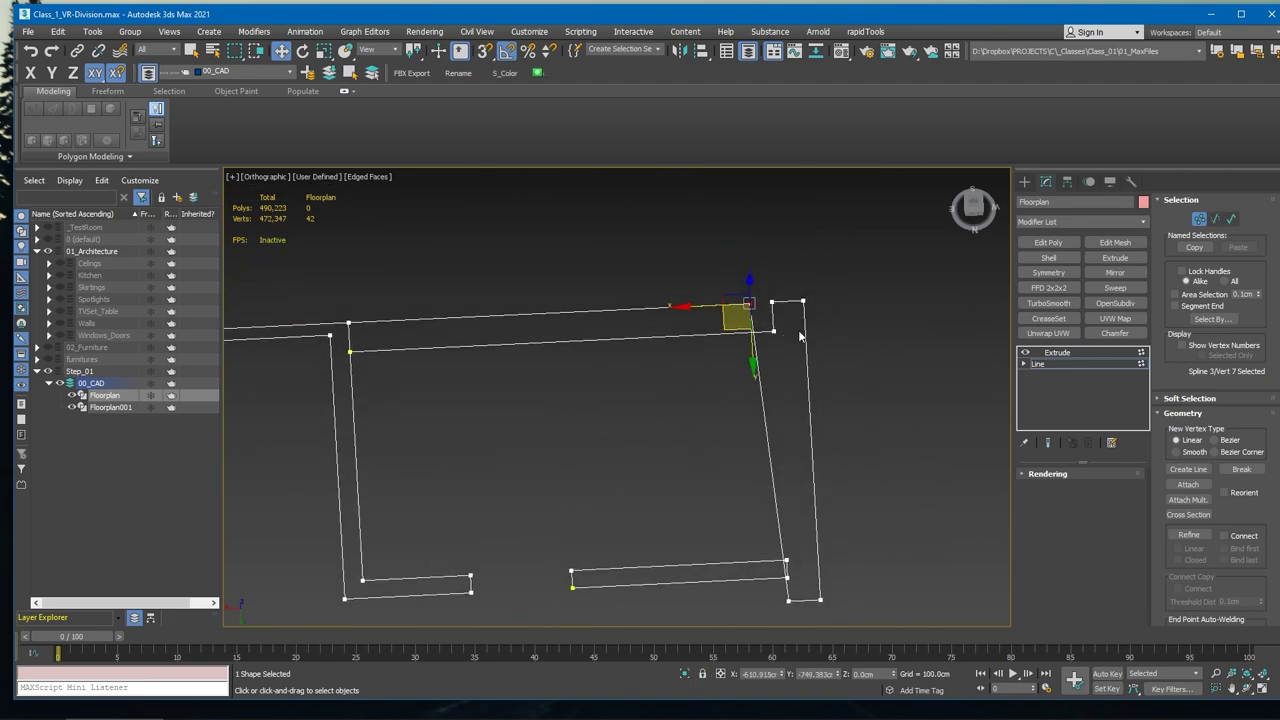
Move the top-right corner vertex onto the inner corner and delete the right-wall segment
drag(749, 303, 772, 333)
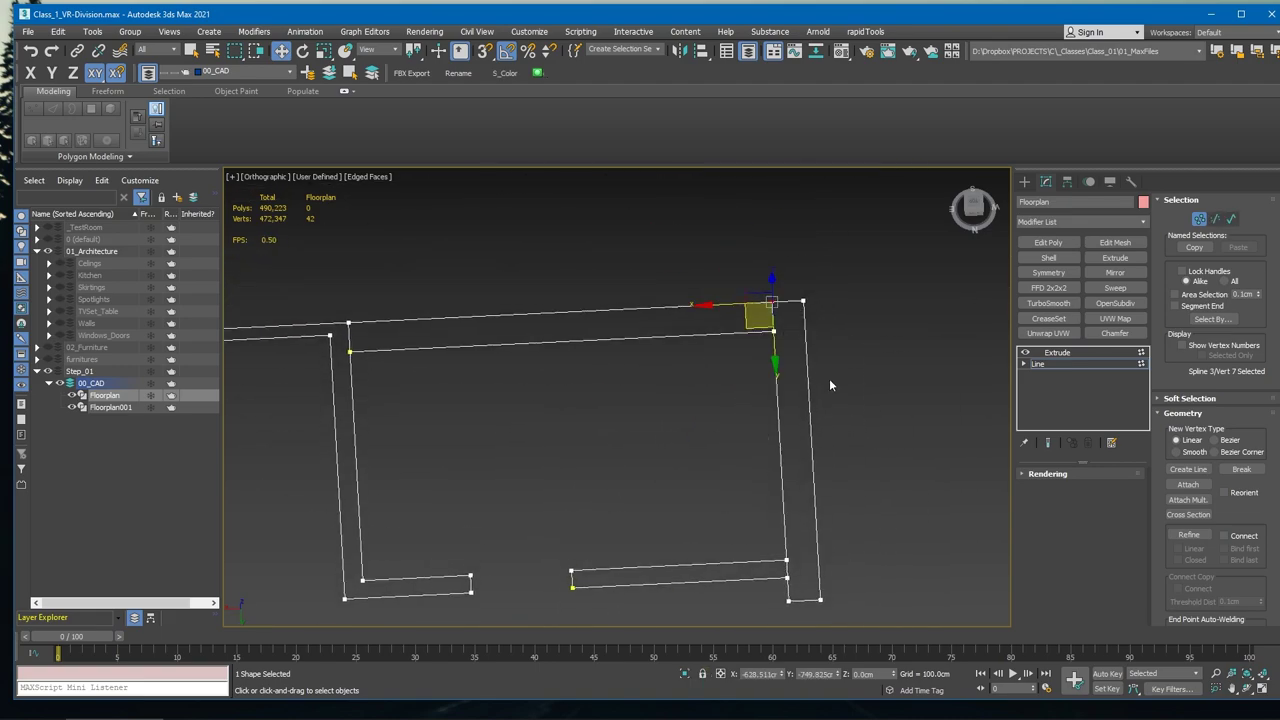
key(2)
click(776, 330)
scroll(803, 315, up, 3)
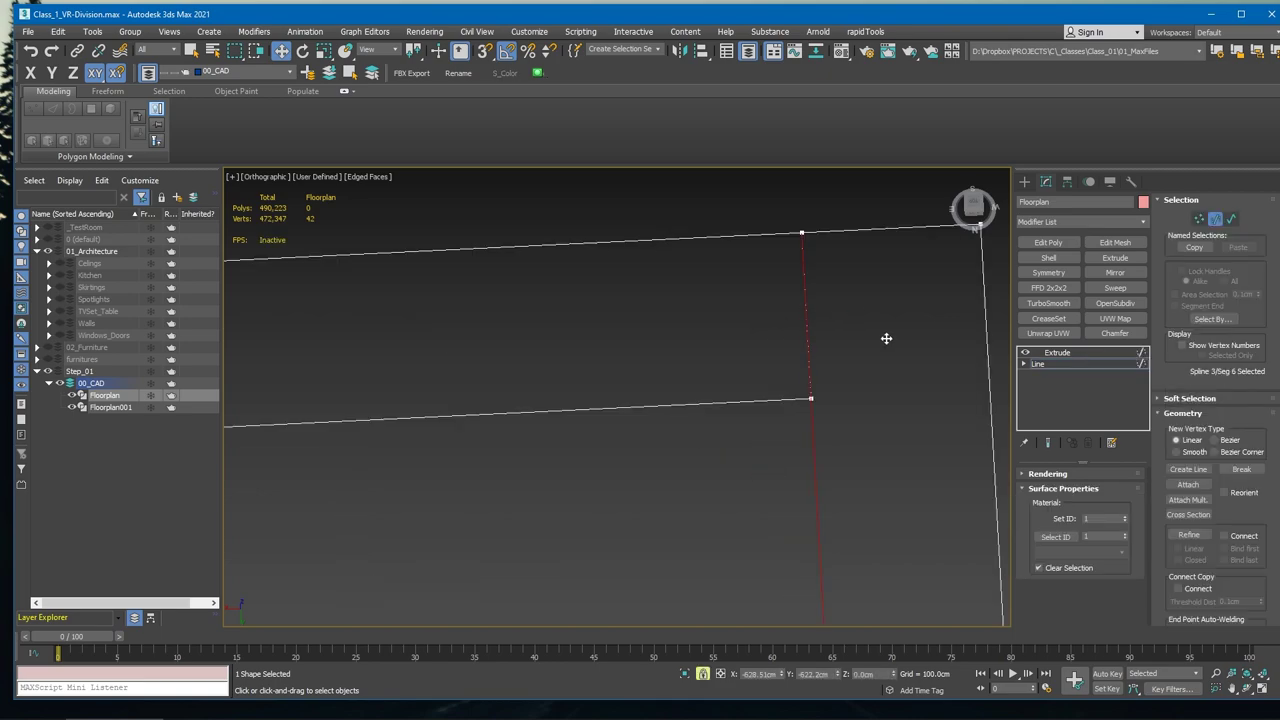
drag(886, 338, 774, 343)
scroll(787, 304, down, 2)
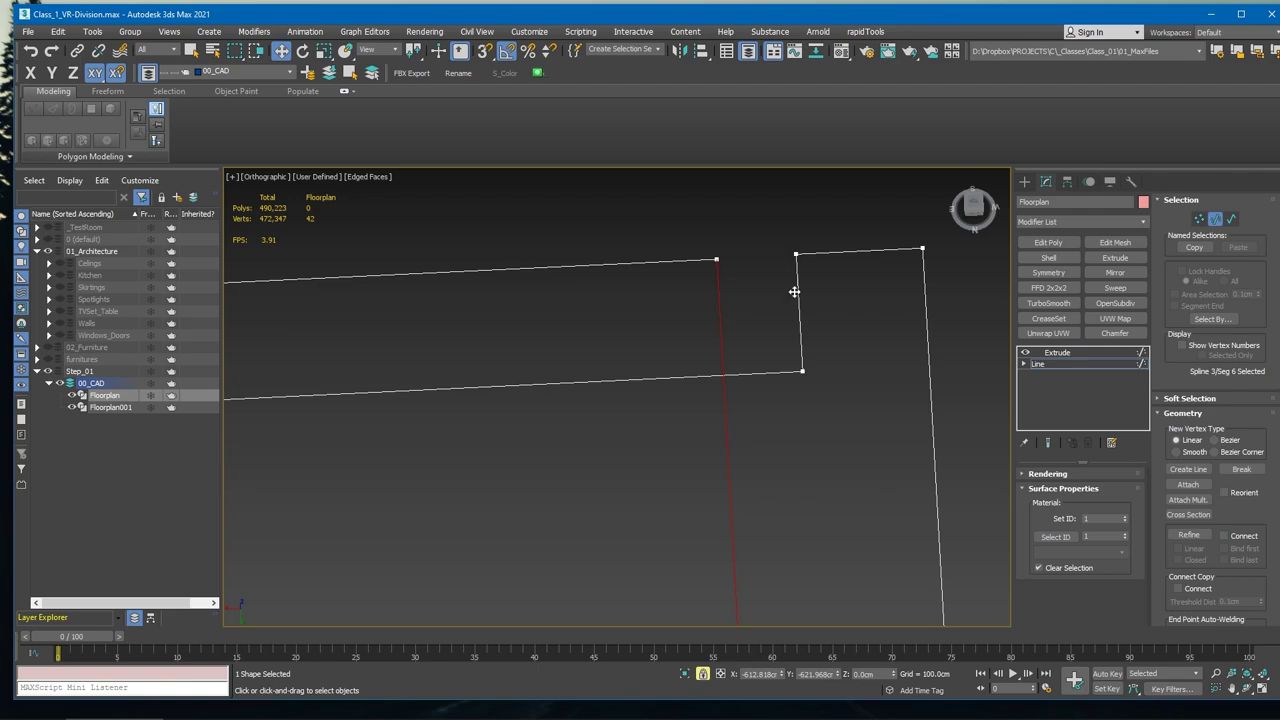
scroll(794, 291, down, 3)
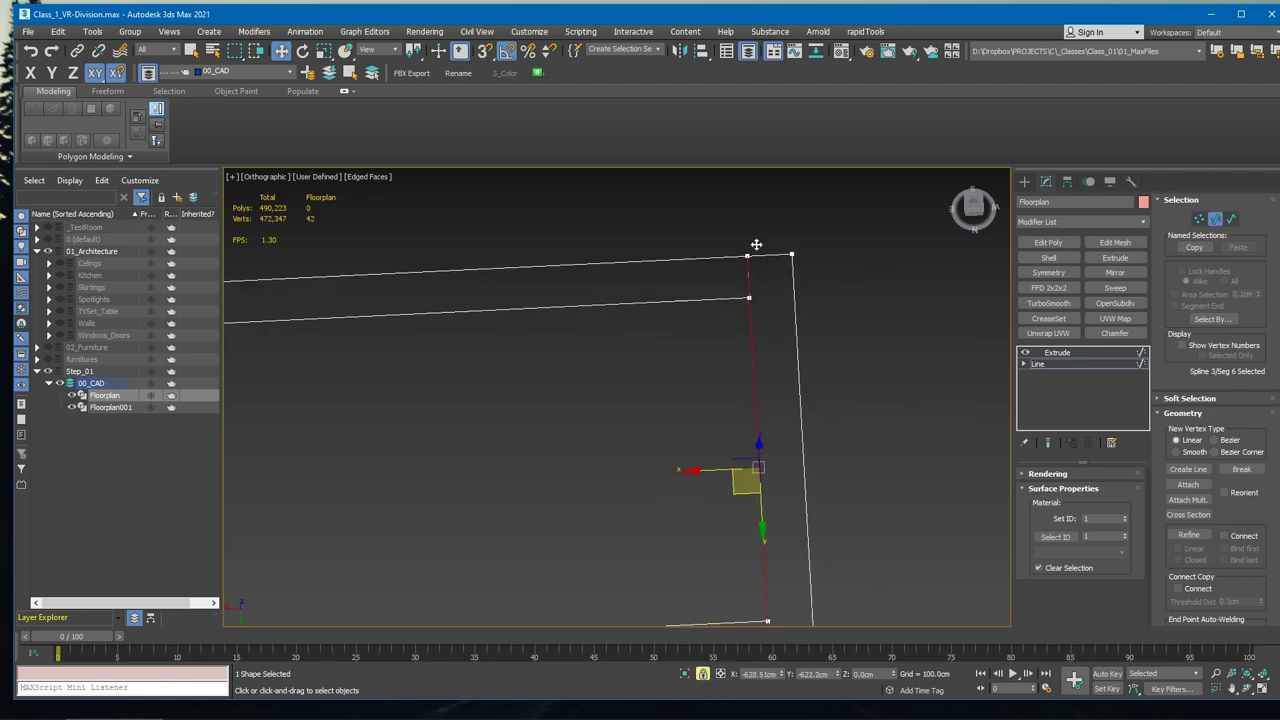
mouse_move(749, 329)
alt+middle_down()
mouse_move(768, 460)
mouse_move(720, 424)
mouse_move(760, 378)
alt+middle_up()
key(Delete)
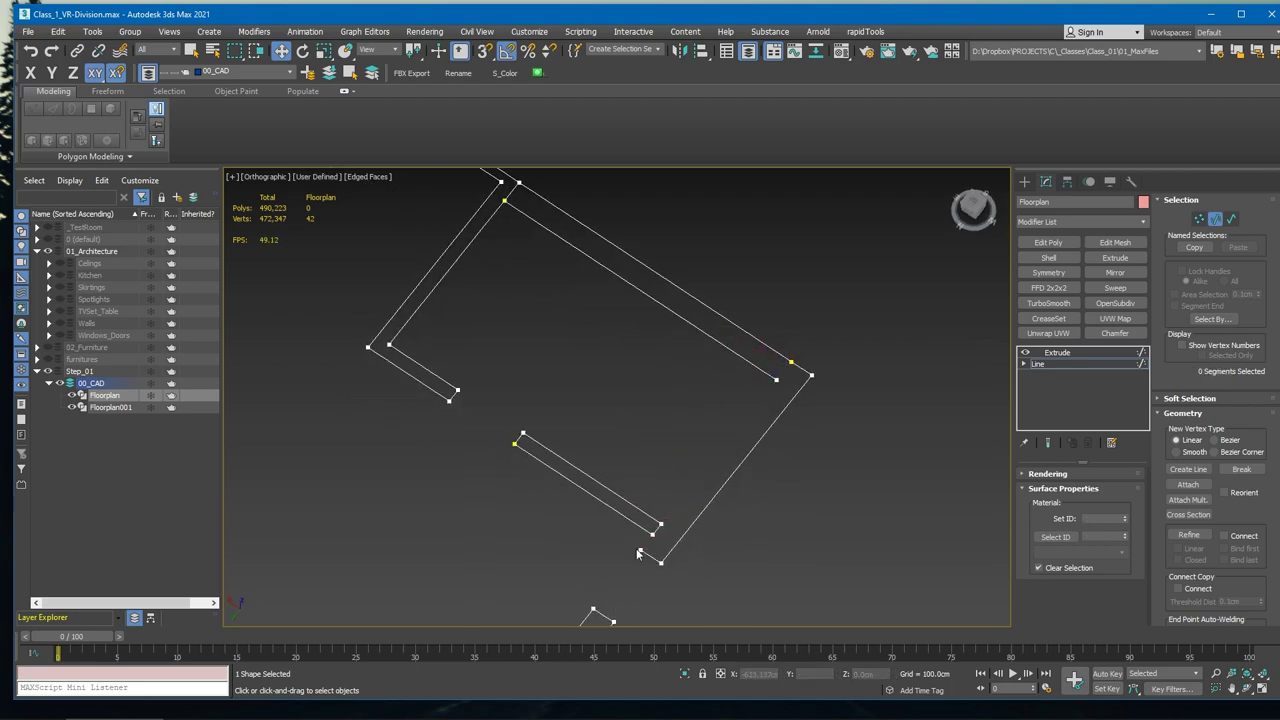
Use Connect to draw a segment from the open wall endpoint to its neighbouring vertex
right_click(728, 440)
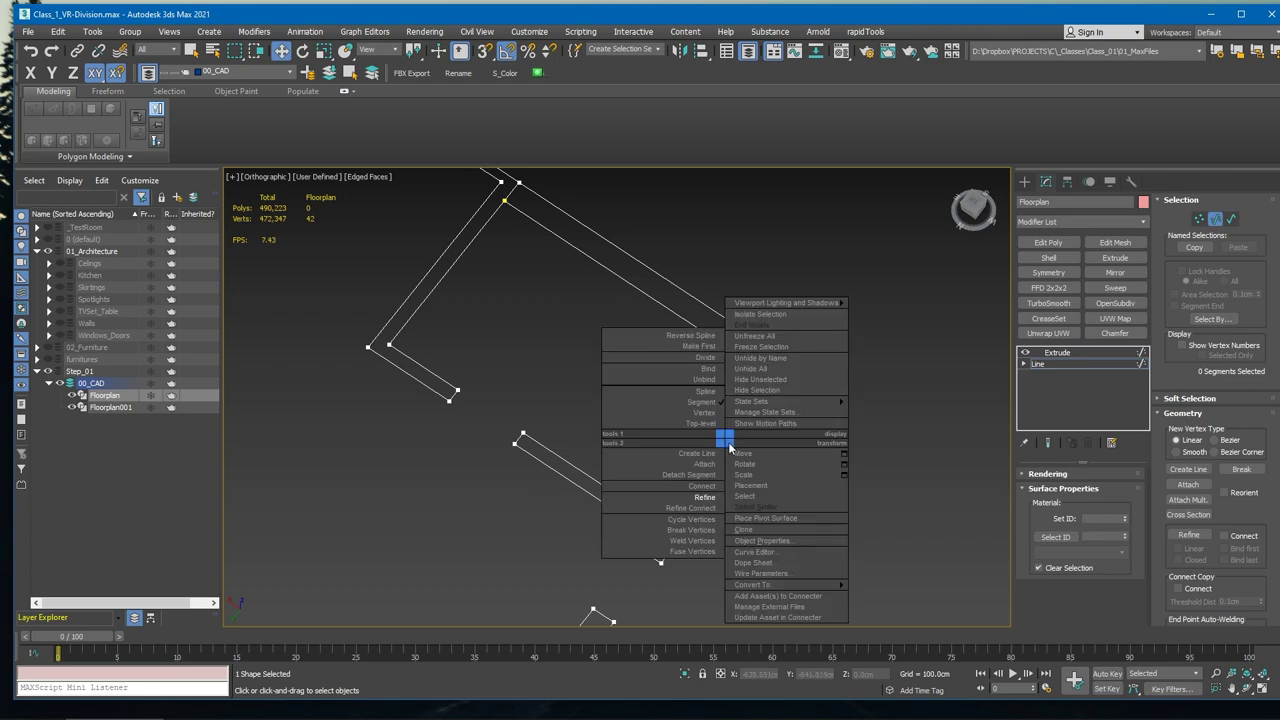
click(696, 505)
drag(776, 388, 654, 533)
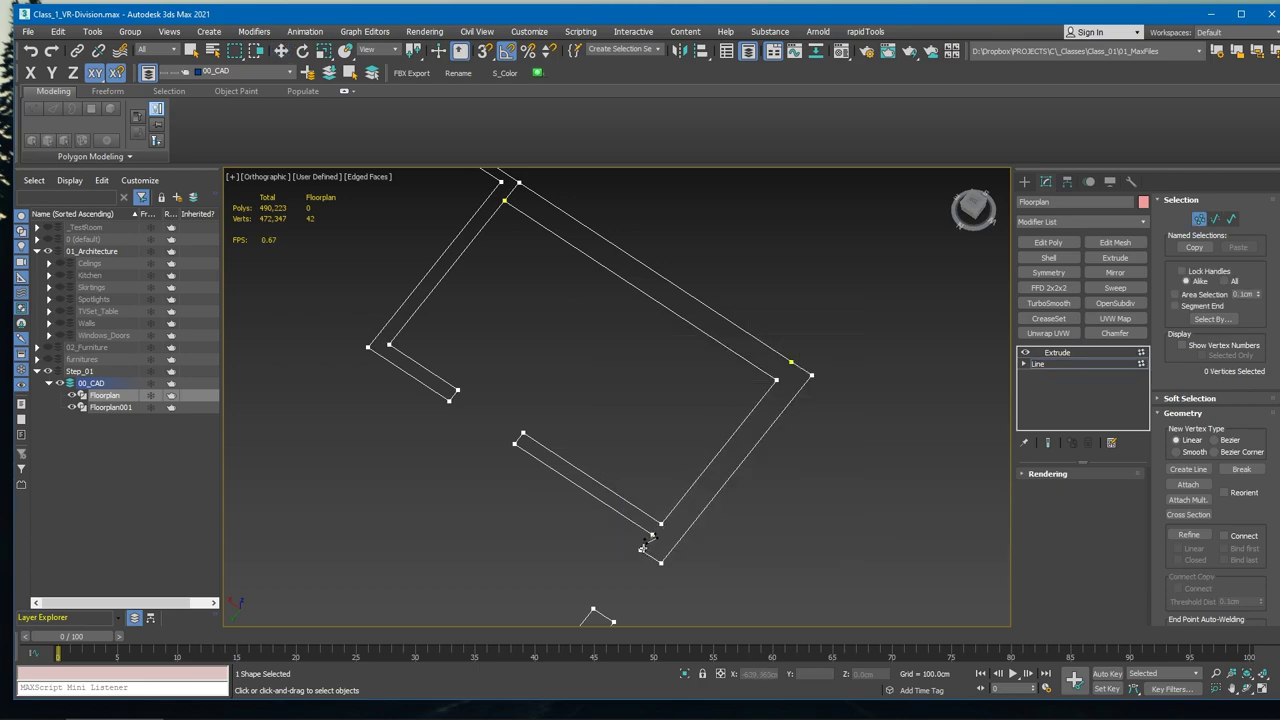
Select both outline splines at Spline level and start Refine to add vertices
key(3)
key(ctrl+a)
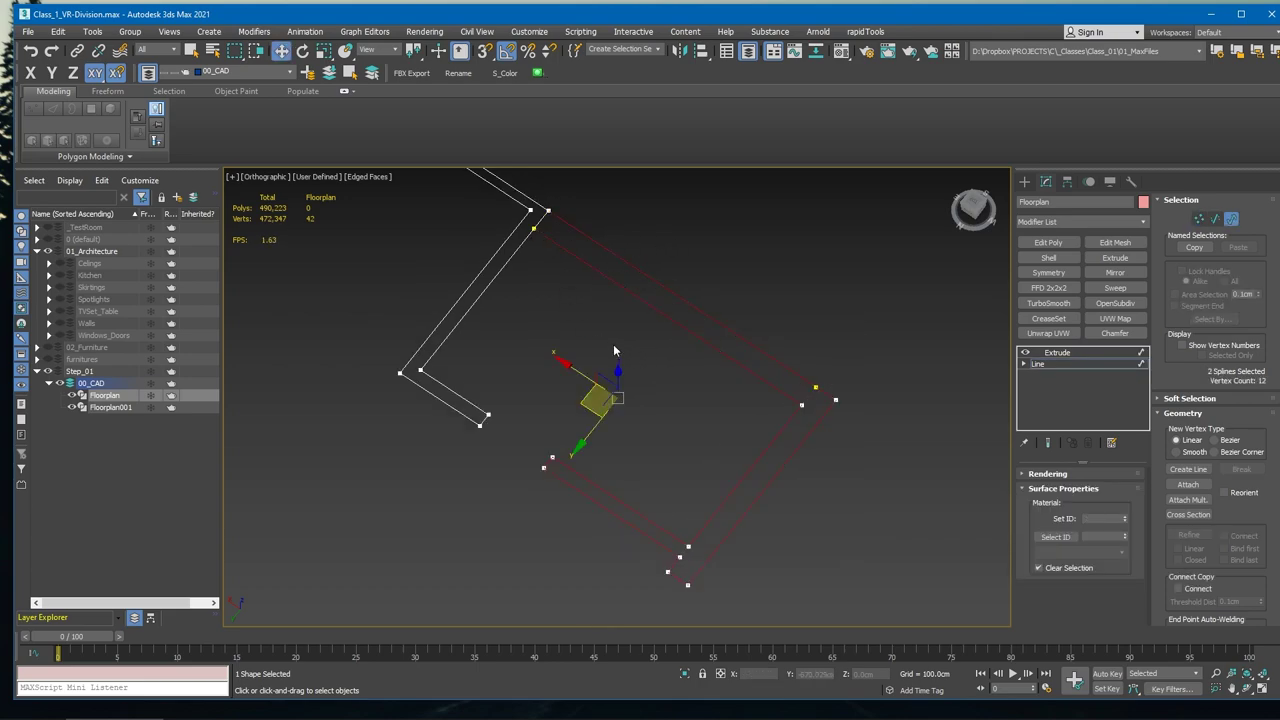
scroll(1243, 522, down, 5)
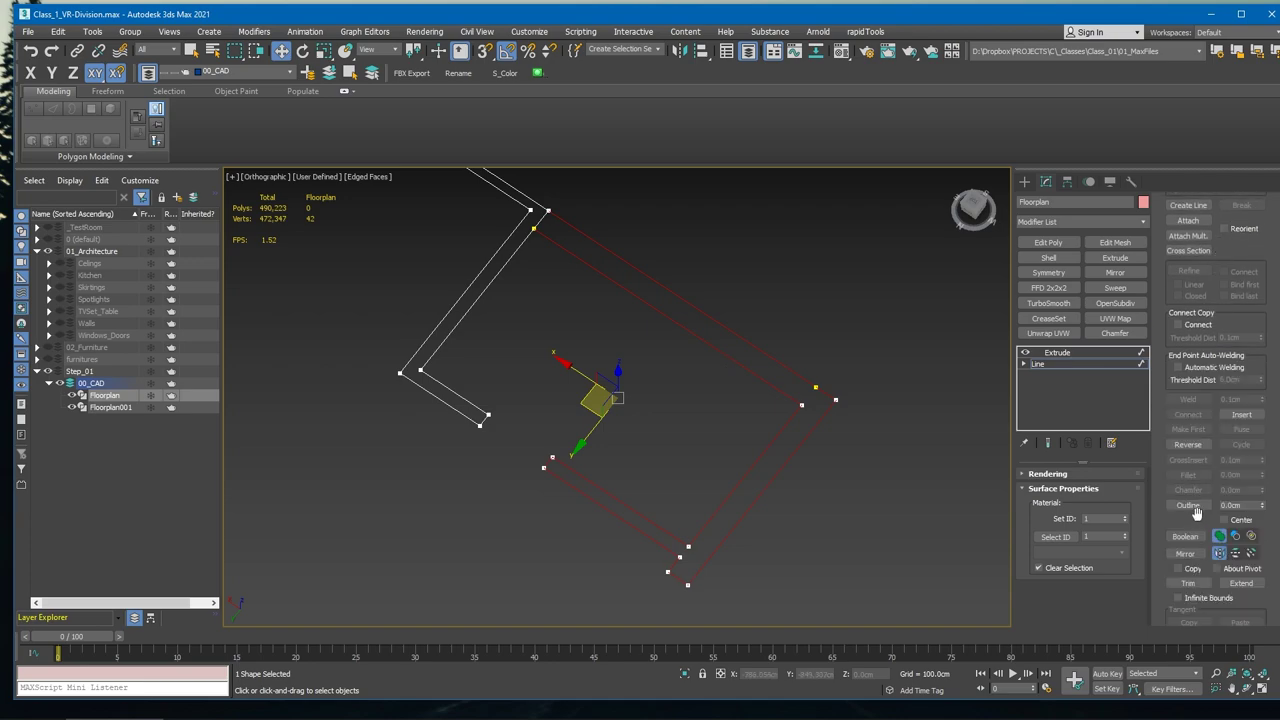
scroll(1196, 512, down, 3)
mouse_move(610, 400)
alt+middle_down()
mouse_move(640, 349)
mouse_move(609, 291)
alt+middle_up()
scroll(472, 367, up, 5)
scroll(547, 533, up, 3)
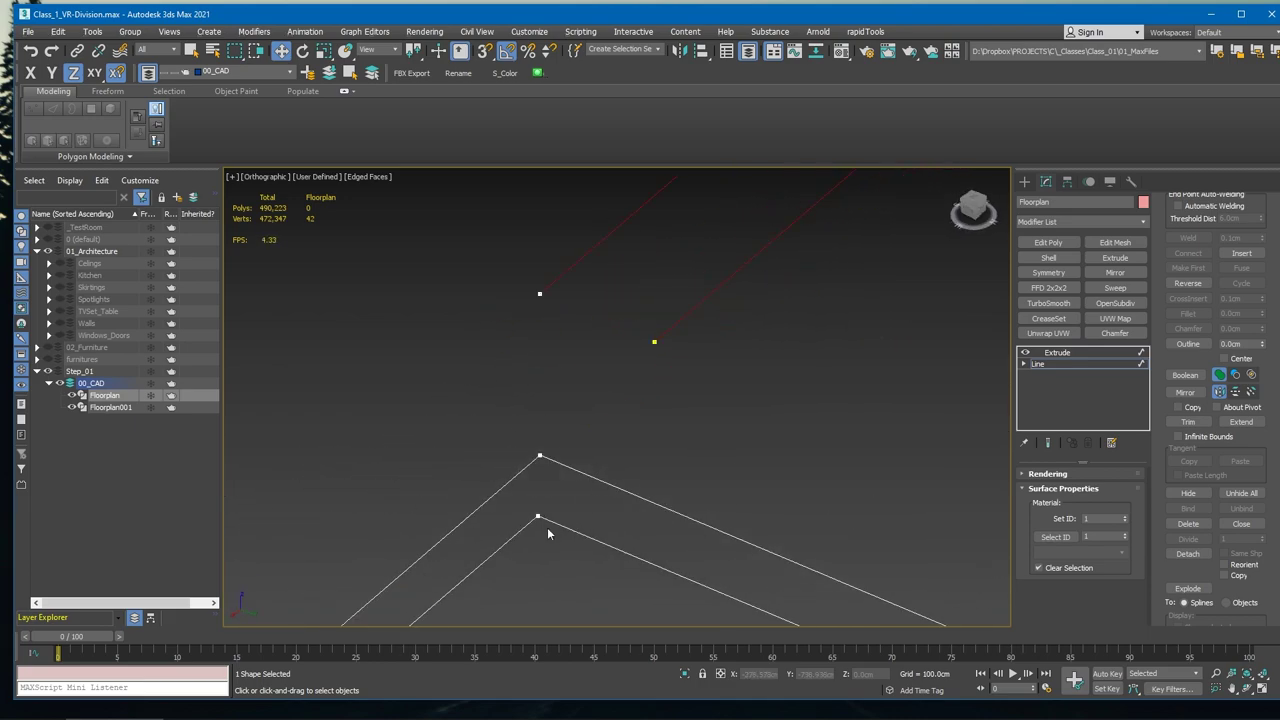
scroll(547, 533, up, 2)
middle_drag(548, 258, 596, 364)
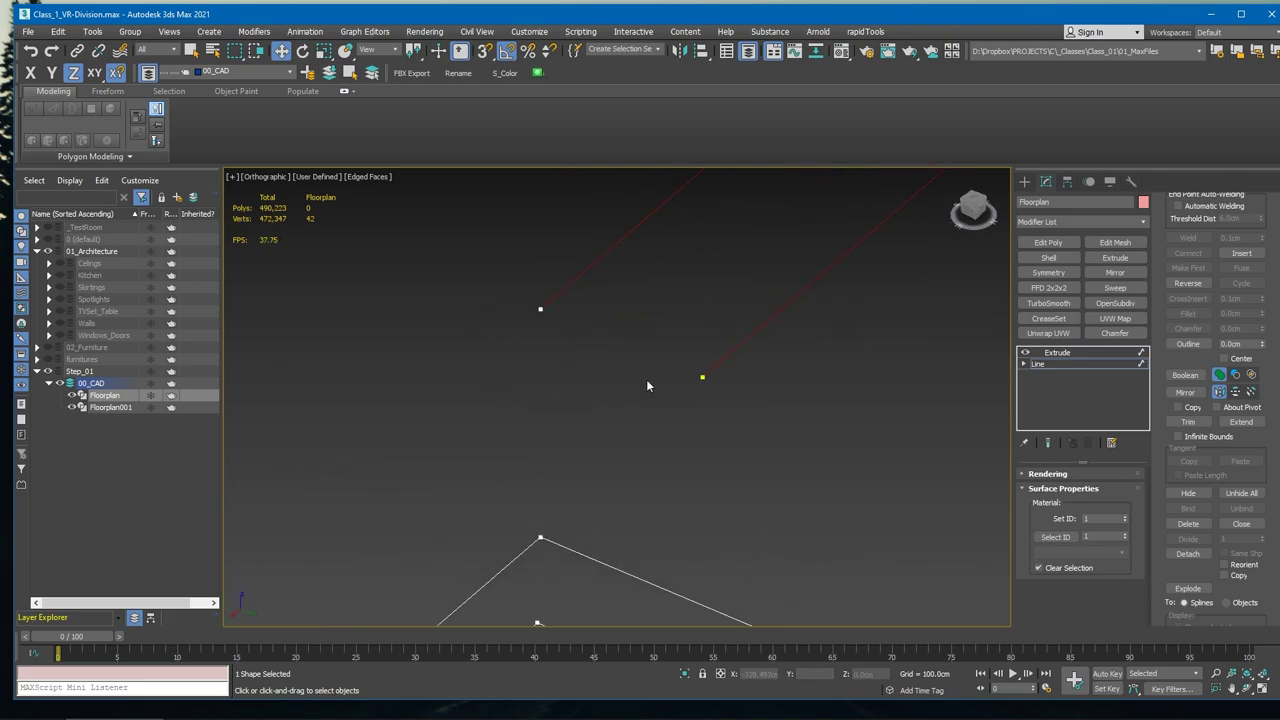
scroll(647, 385, down, 3)
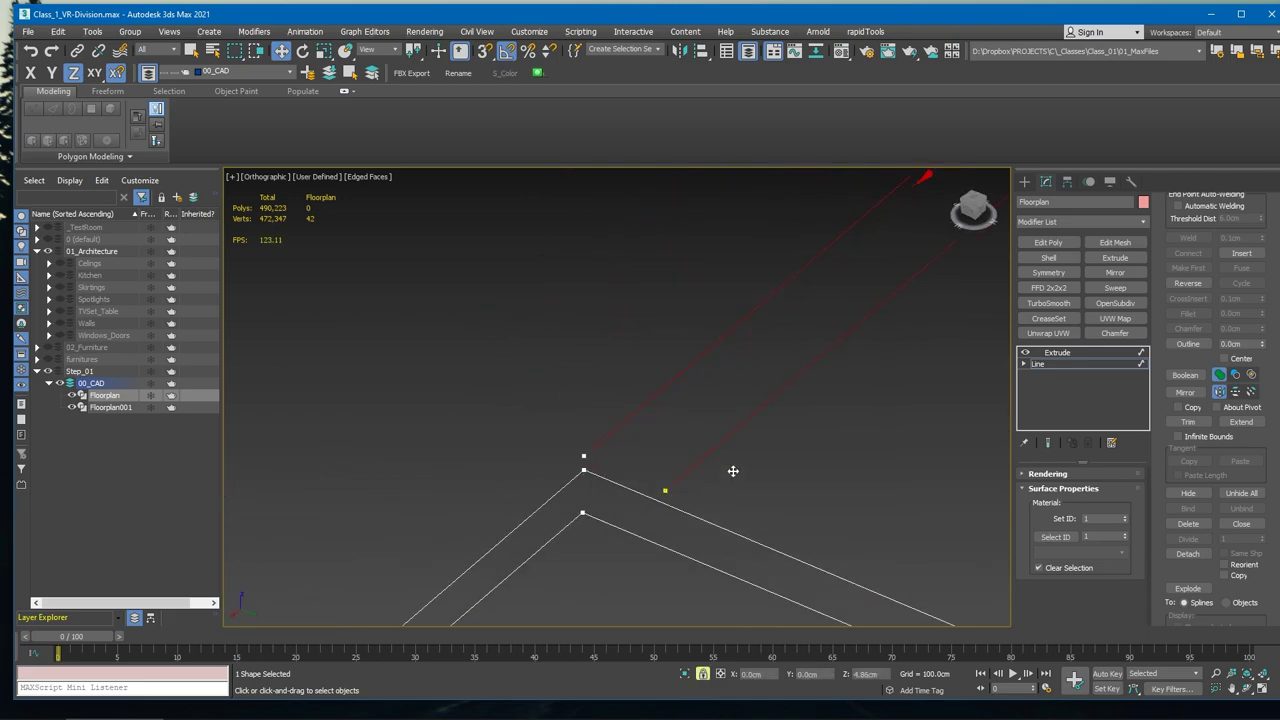
right_click(830, 463)
click(786, 521)
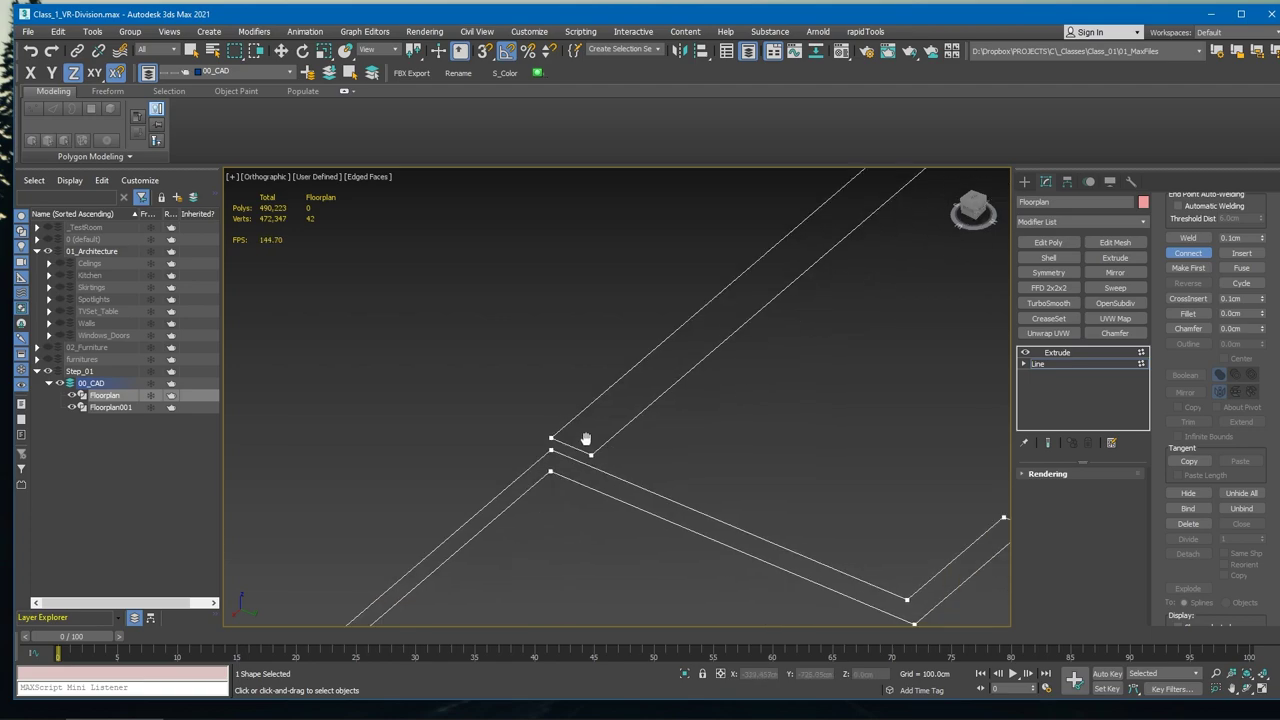
scroll(586, 437, down, 4)
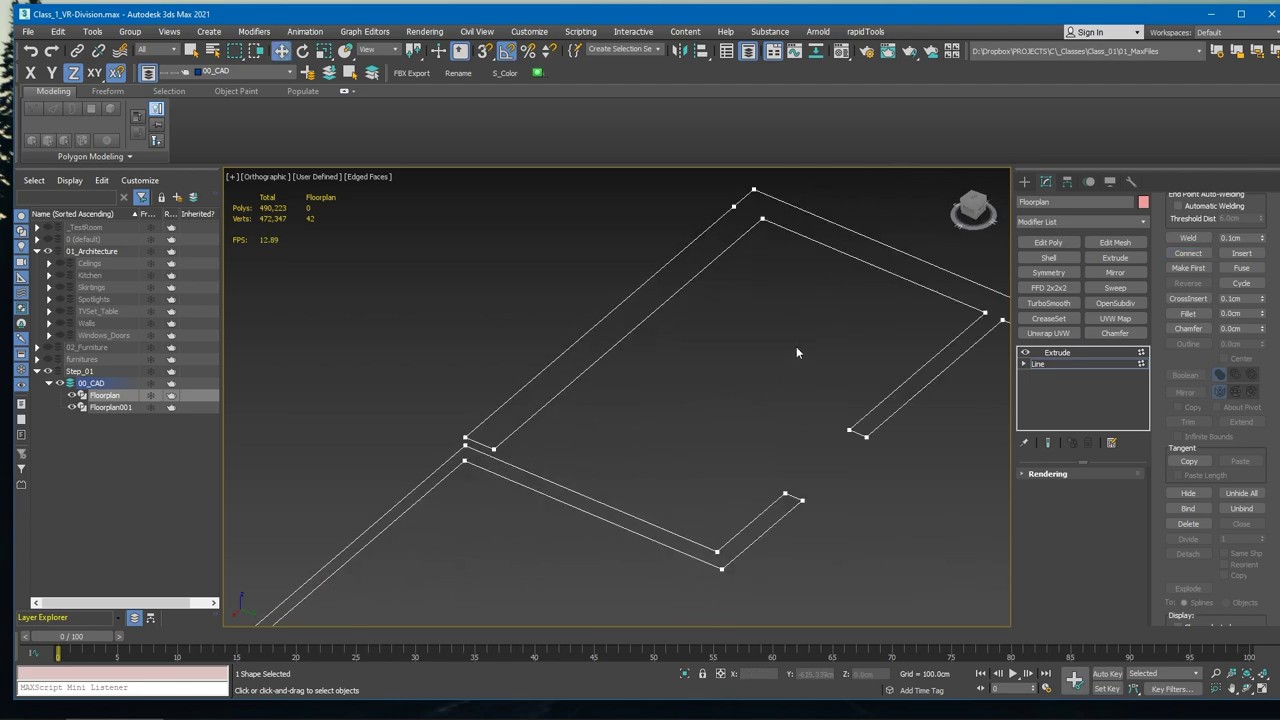
Return to the Floorplan line's Vertex level and adjust the lower-left corner vertices
click(1057, 352)
scroll(835, 341, up, 3)
scroll(835, 341, up, 2)
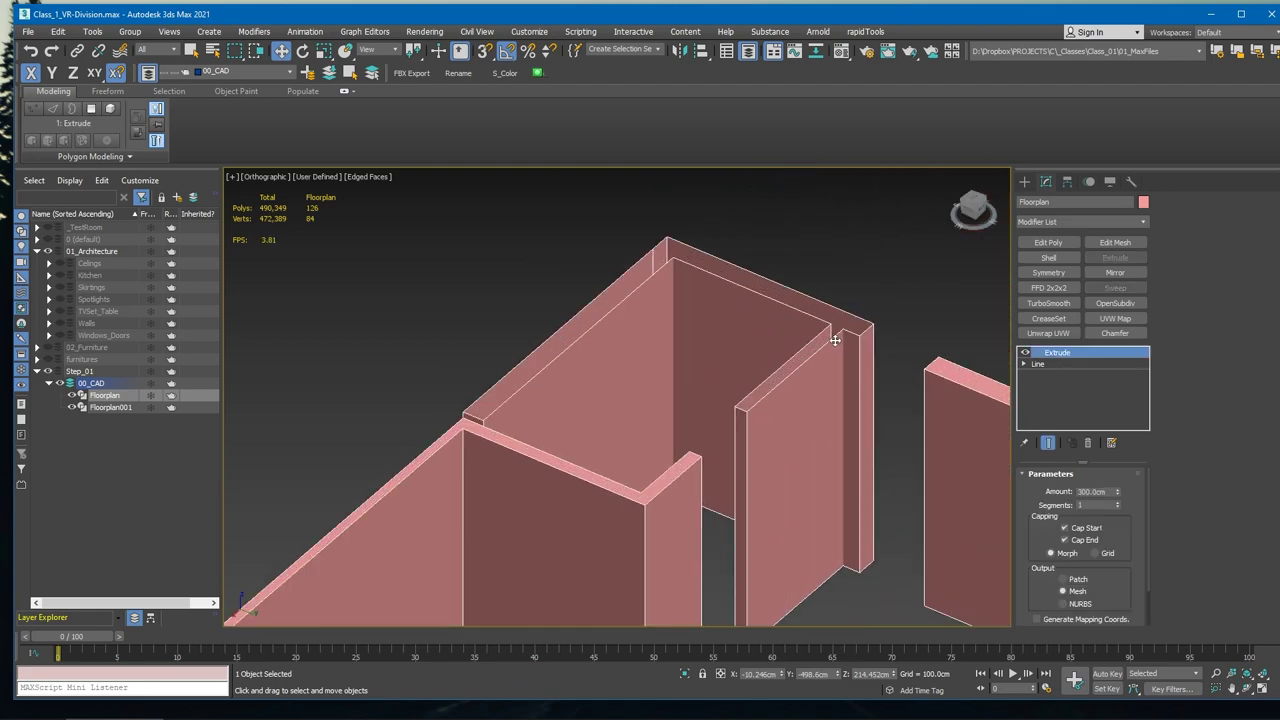
click(1083, 364)
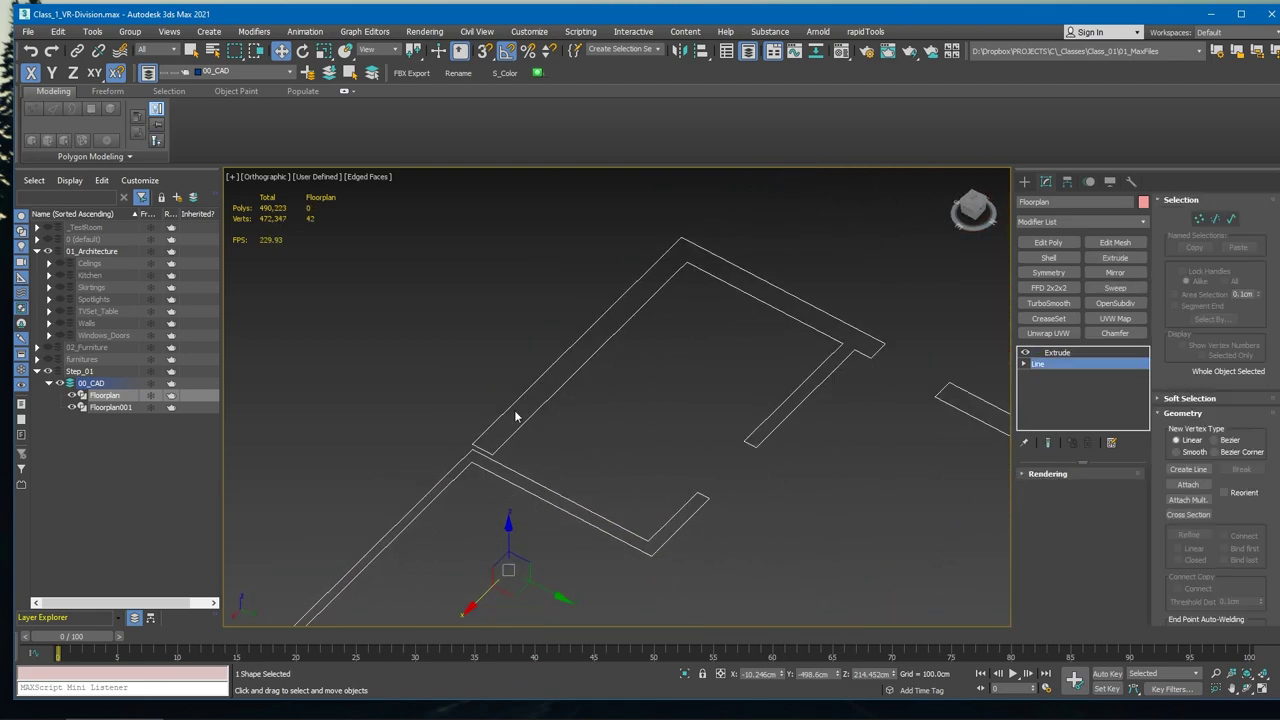
key(1)
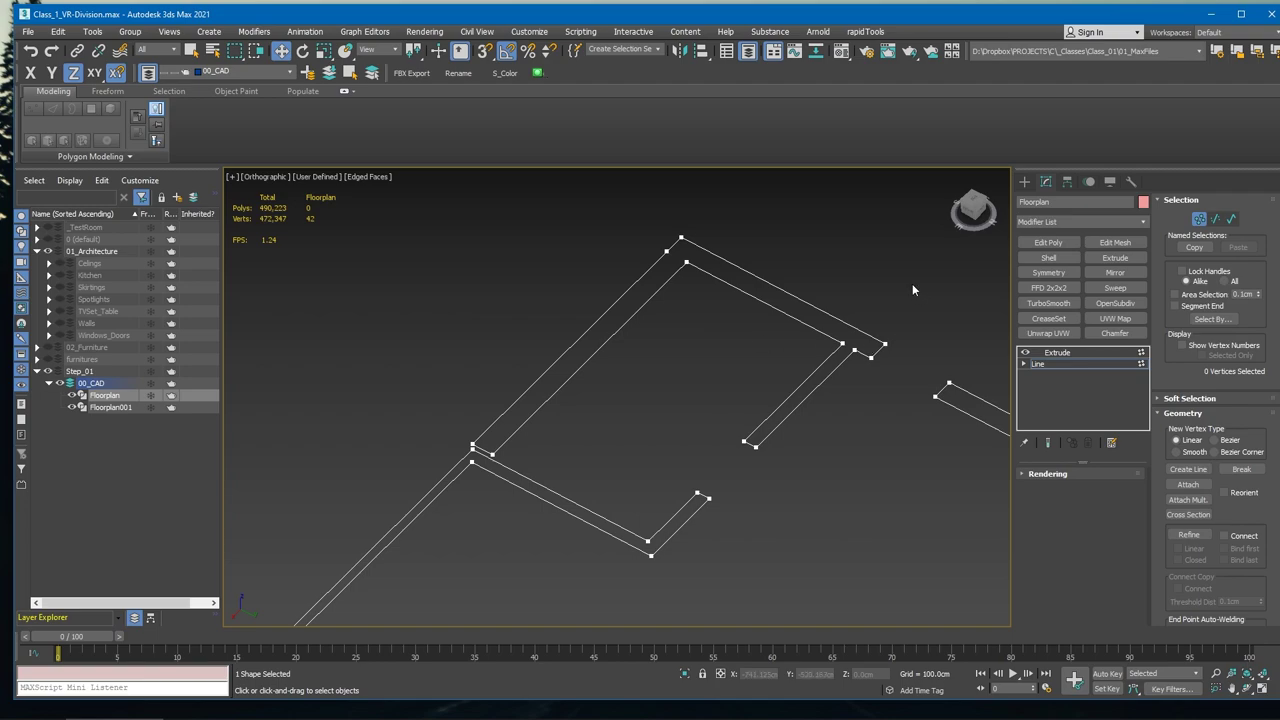
drag(714, 462, 714, 460)
drag(843, 300, 737, 395)
Weld the selected corner vertices, dropping the vertex count from 42 to 41
scroll(470, 447, up, 3)
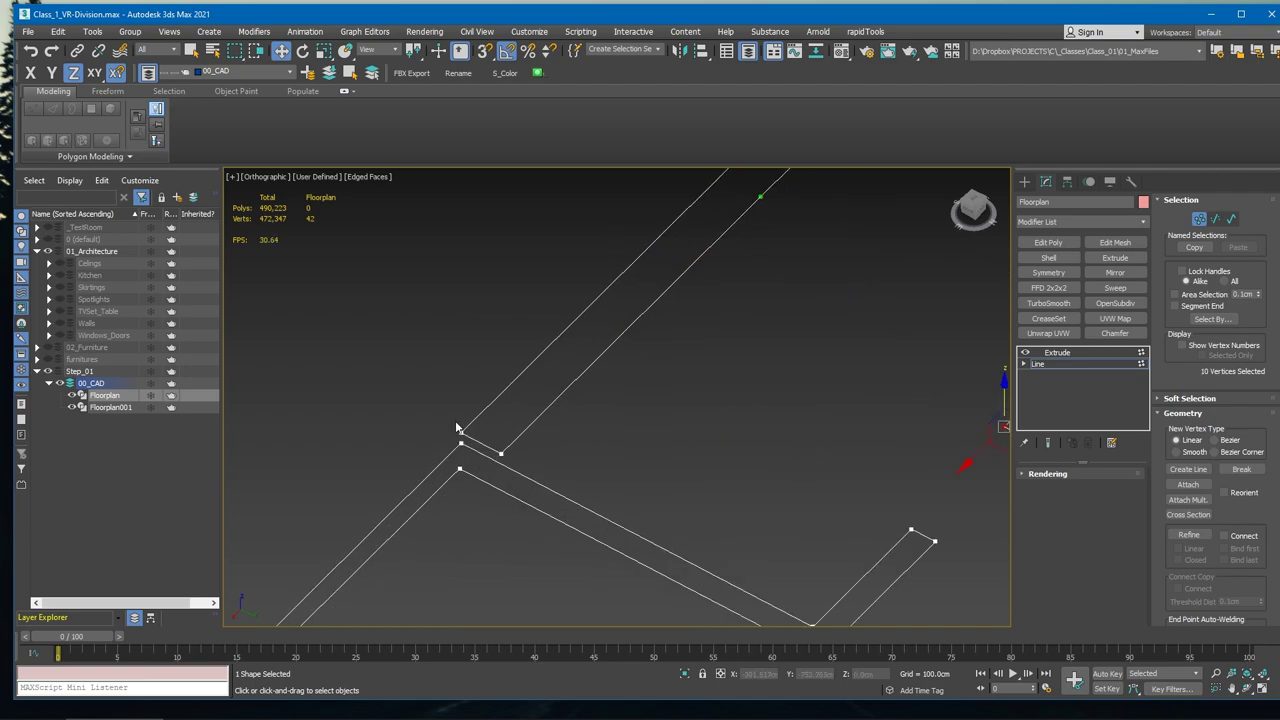
mouse_move(449, 393)
mouse_down()
mouse_move(483, 443)
mouse_move(508, 452)
mouse_up()
scroll(1247, 522, down, 5)
alt+middle_drag(842, 392, 1217, 410)
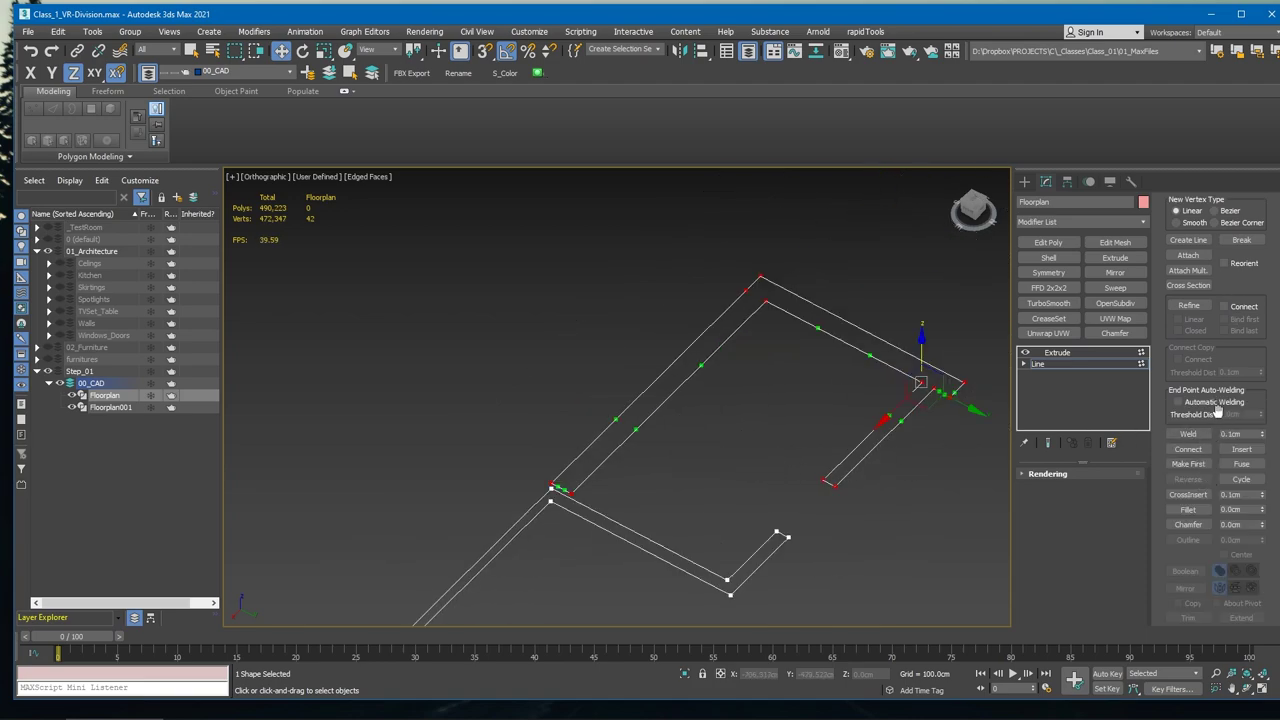
scroll(1245, 330, up, 5)
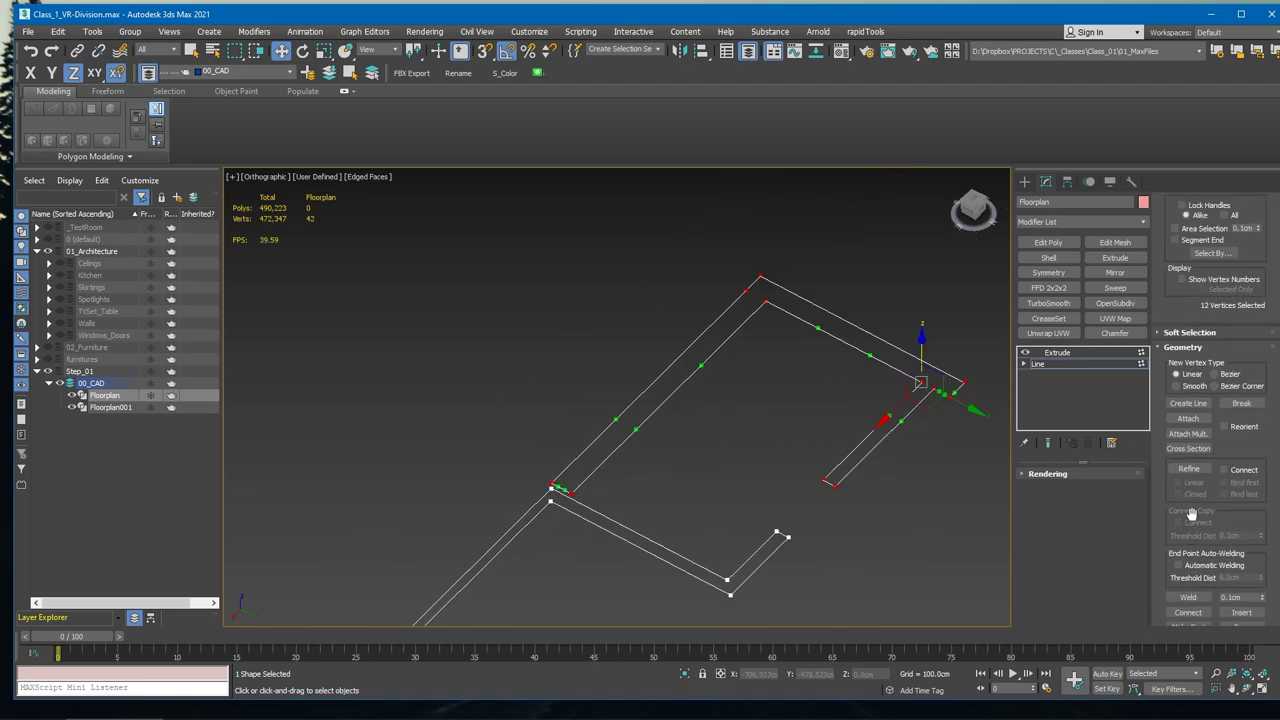
click(1188, 597)
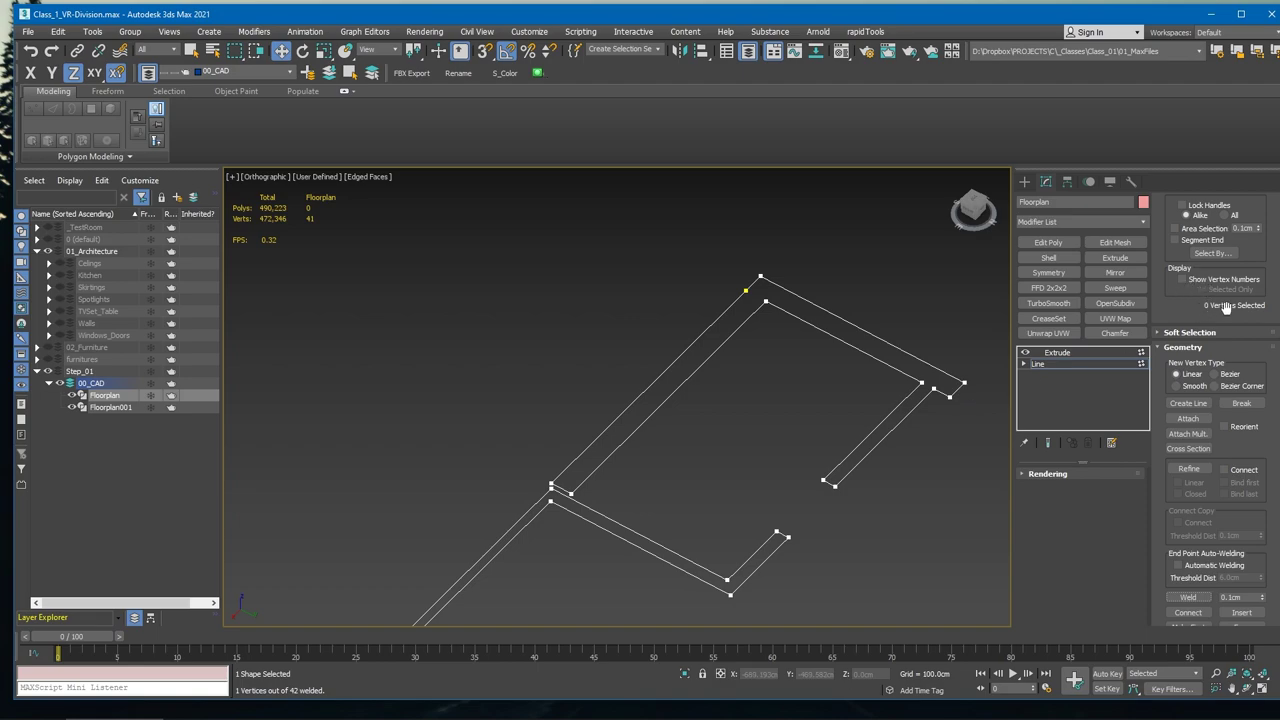
Check the extruded walls, then go back to the Line level and pan toward the upper wall outline
click(1104, 363)
click(1064, 354)
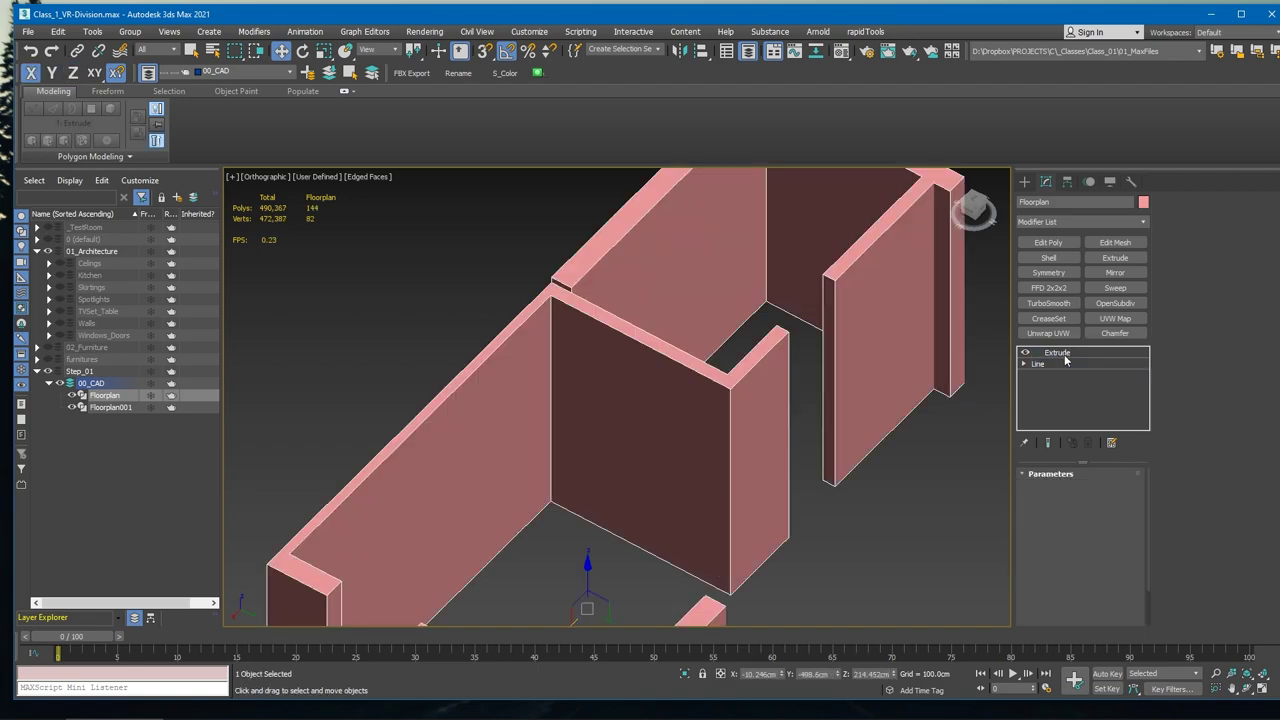
click(1064, 356)
click(1096, 366)
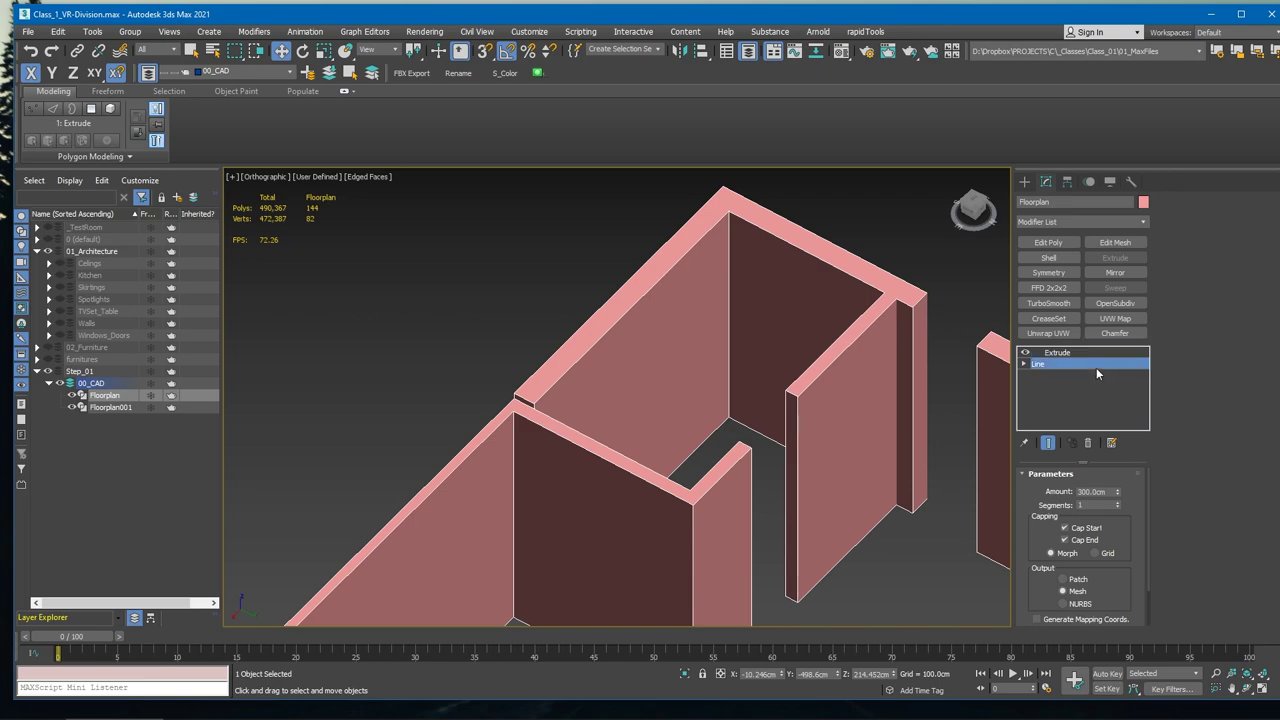
middle_drag(808, 512, 886, 349)
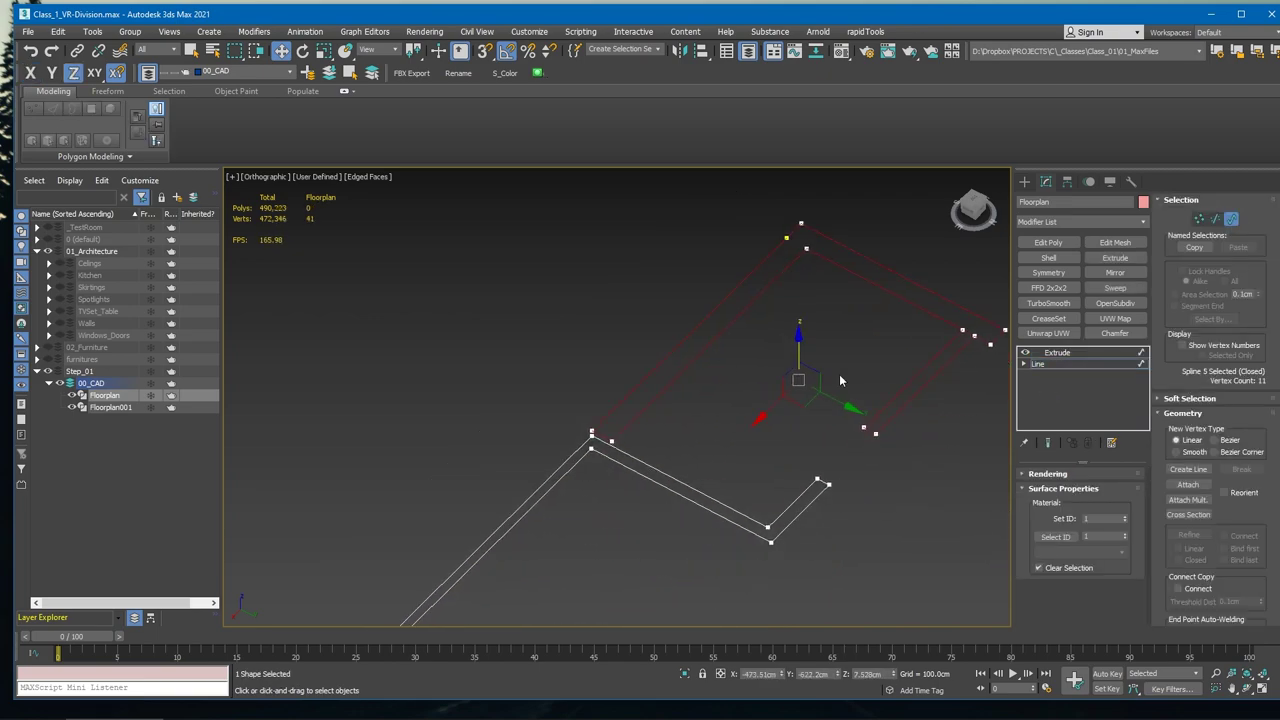
View the Floorplan outline from above and start Refine to add vertices to it
click(1058, 353)
click(1066, 364)
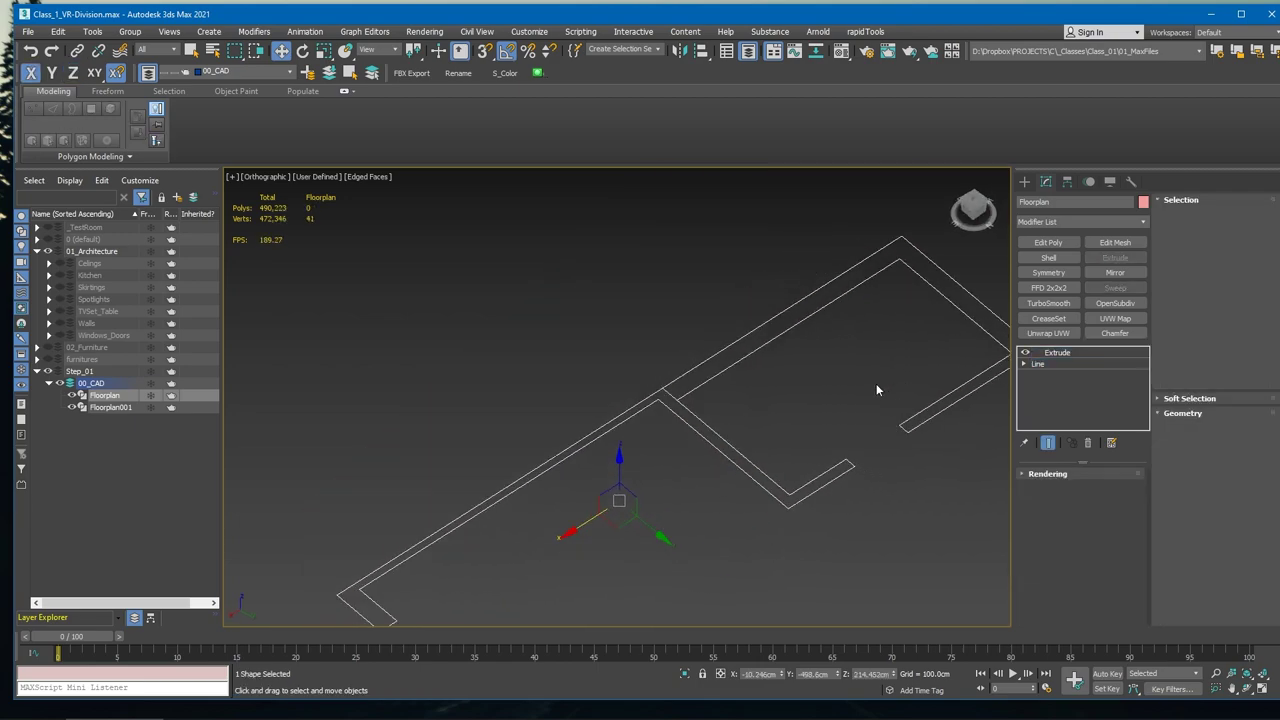
alt+middle_drag(876, 390, 706, 325)
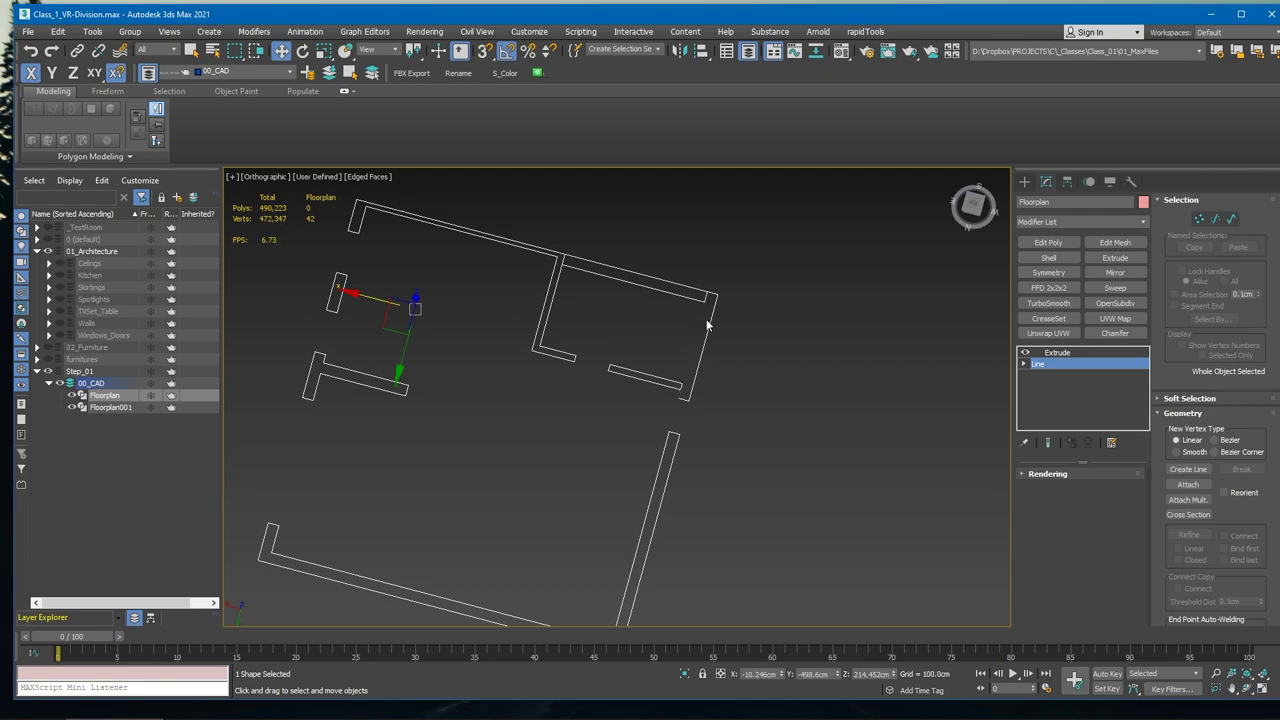
scroll(696, 321, up, 3)
right_click(724, 307)
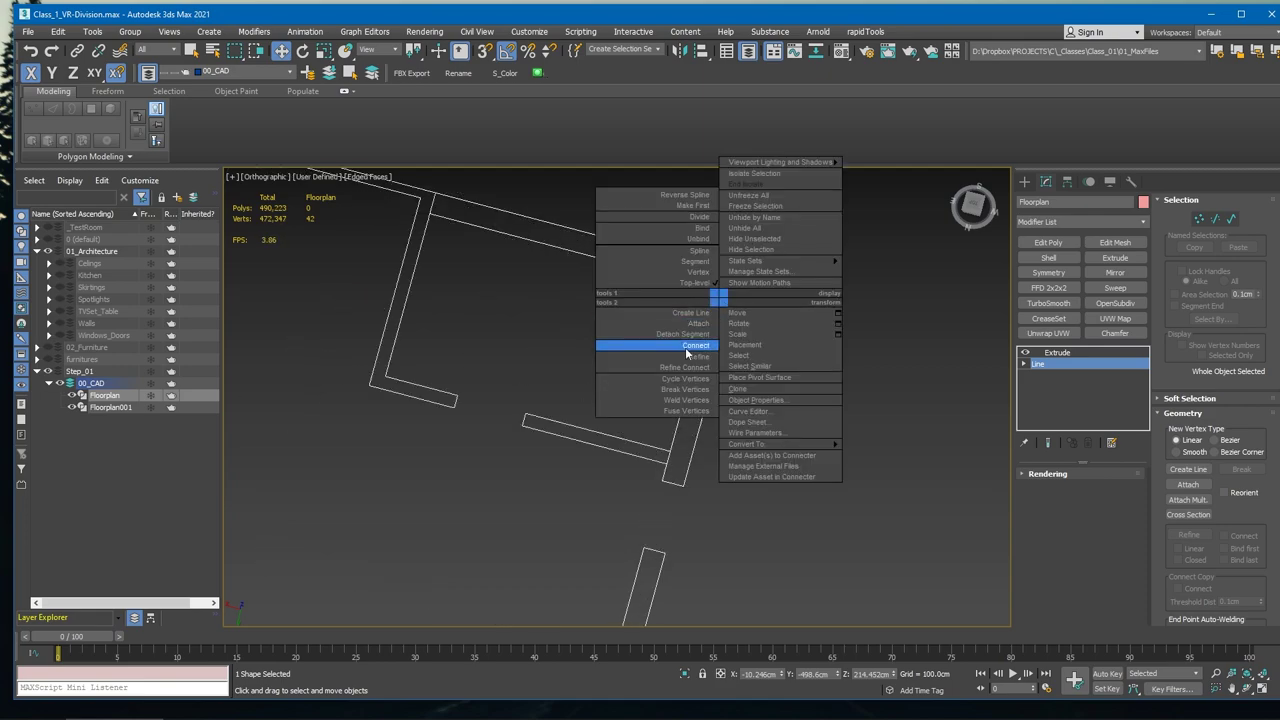
click(688, 356)
scroll(711, 312, up, 5)
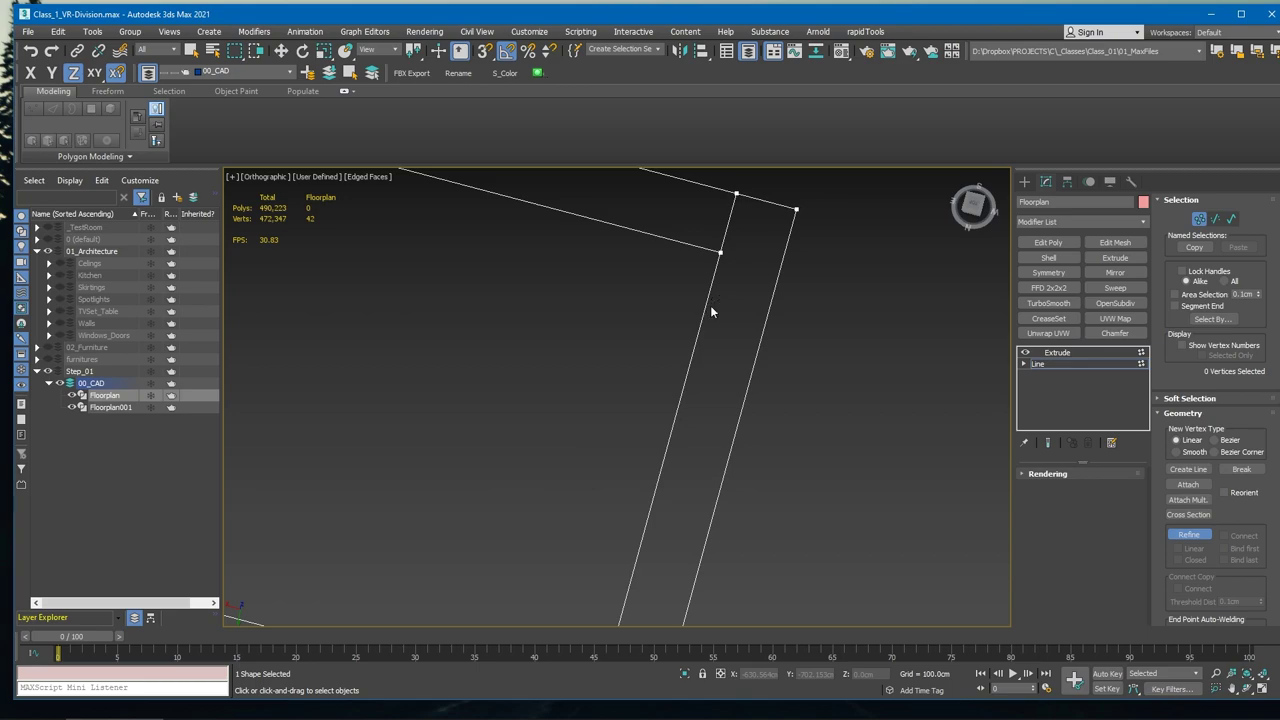
middle_drag(670, 428, 680, 387)
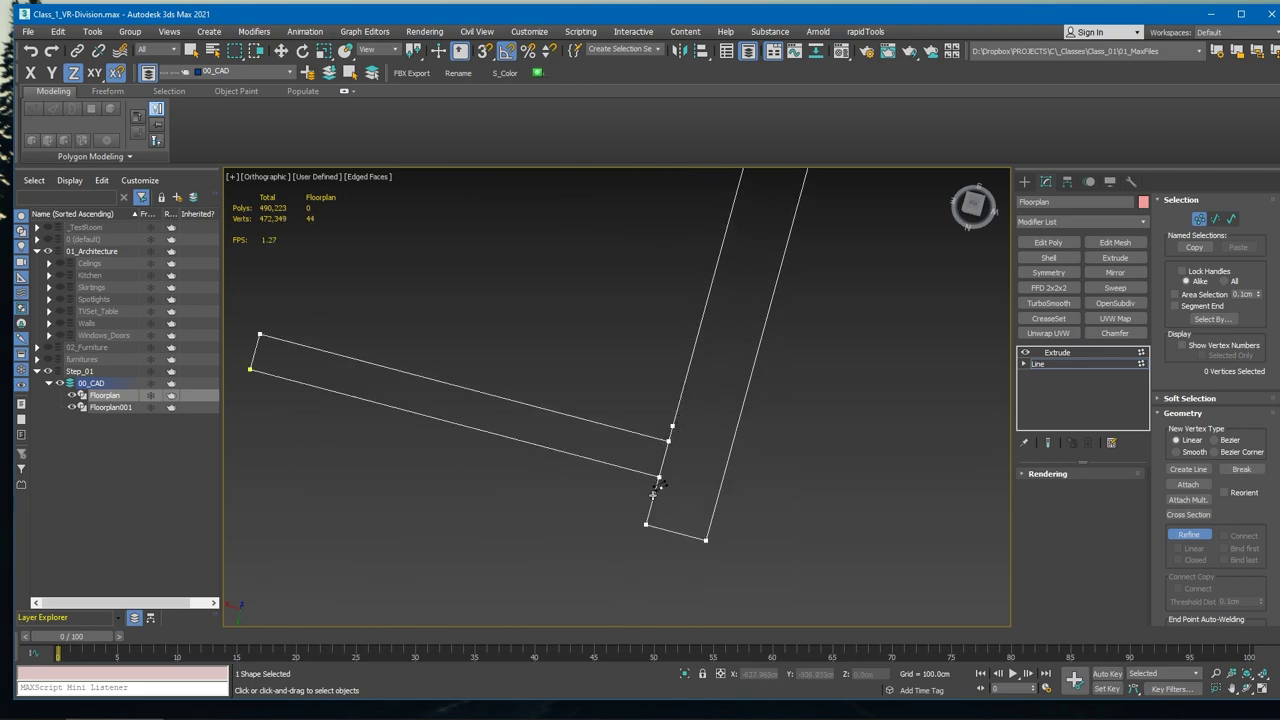
scroll(724, 298, down, 3)
With Move active, select the upper wall segment of the Floorplan outline at Segment level
key(w)
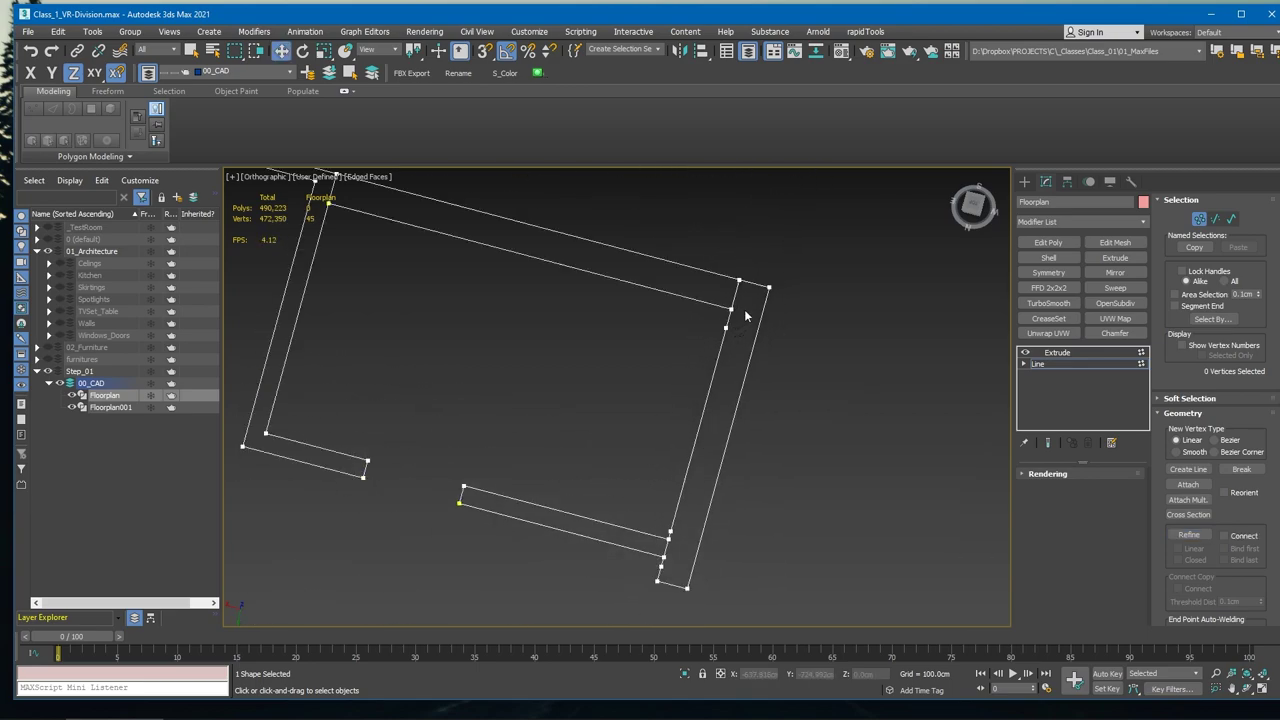
key(2)
click(720, 296)
scroll(740, 295, up, 4)
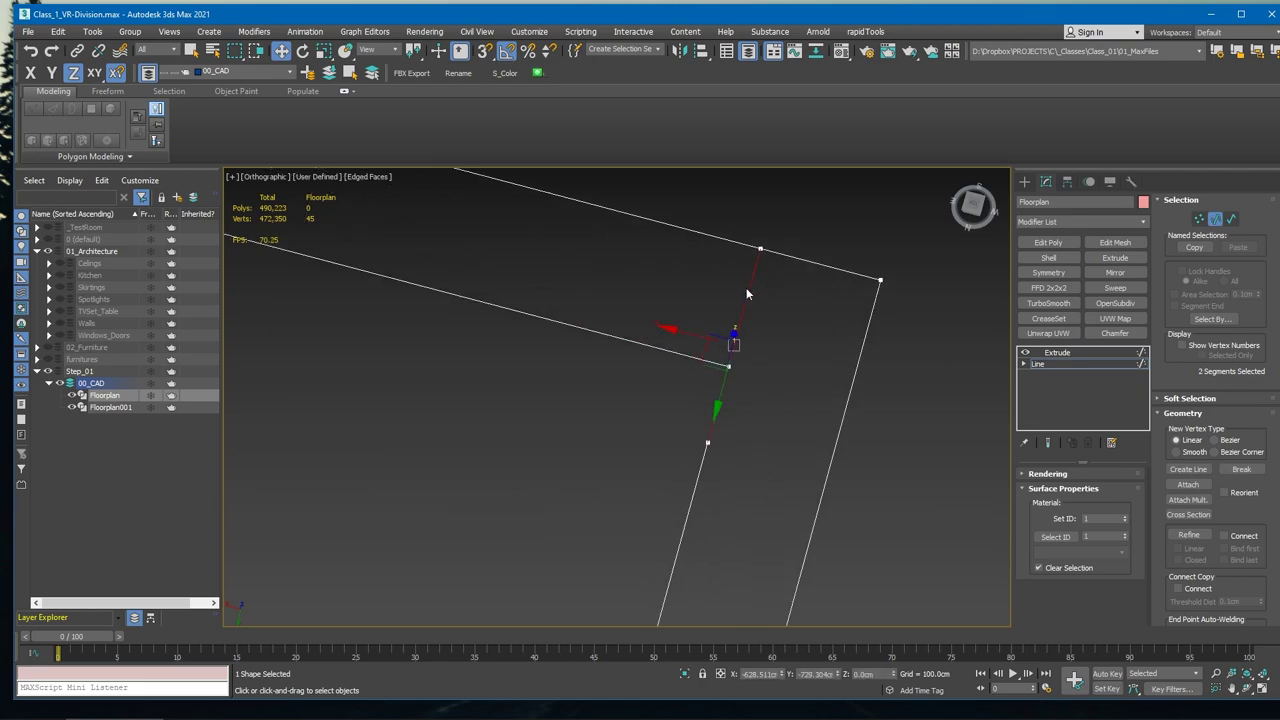
scroll(683, 469, down, 4)
click(688, 474)
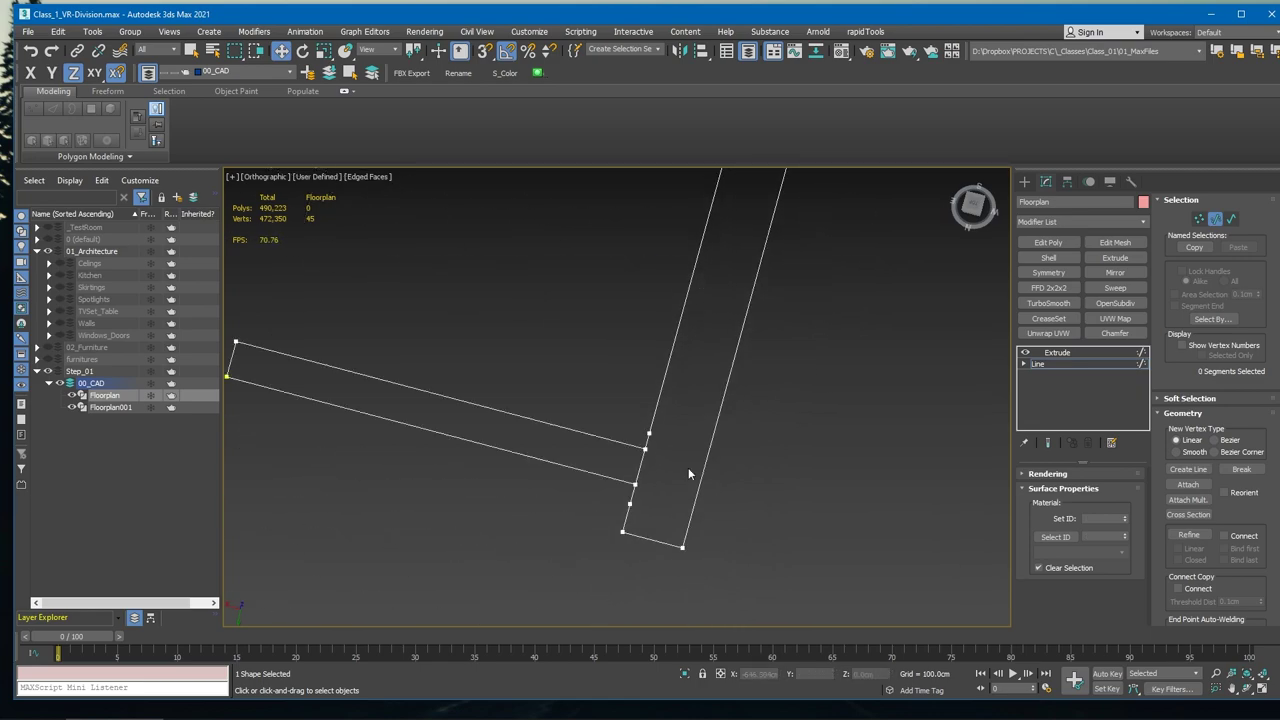
click(648, 435)
Snap the inner wall's loose end vertex onto the upper wall corner at -628.511, -724.825 cm
key(1)
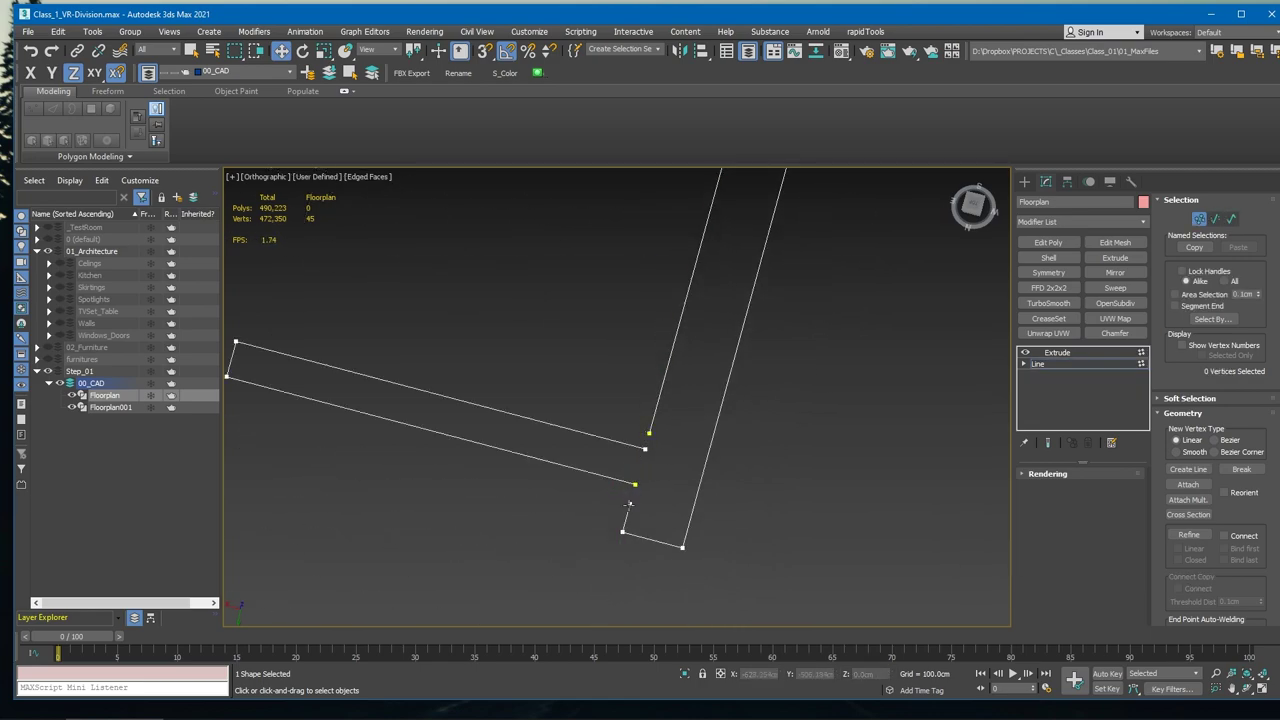
click(629, 505)
drag(616, 516, 647, 435)
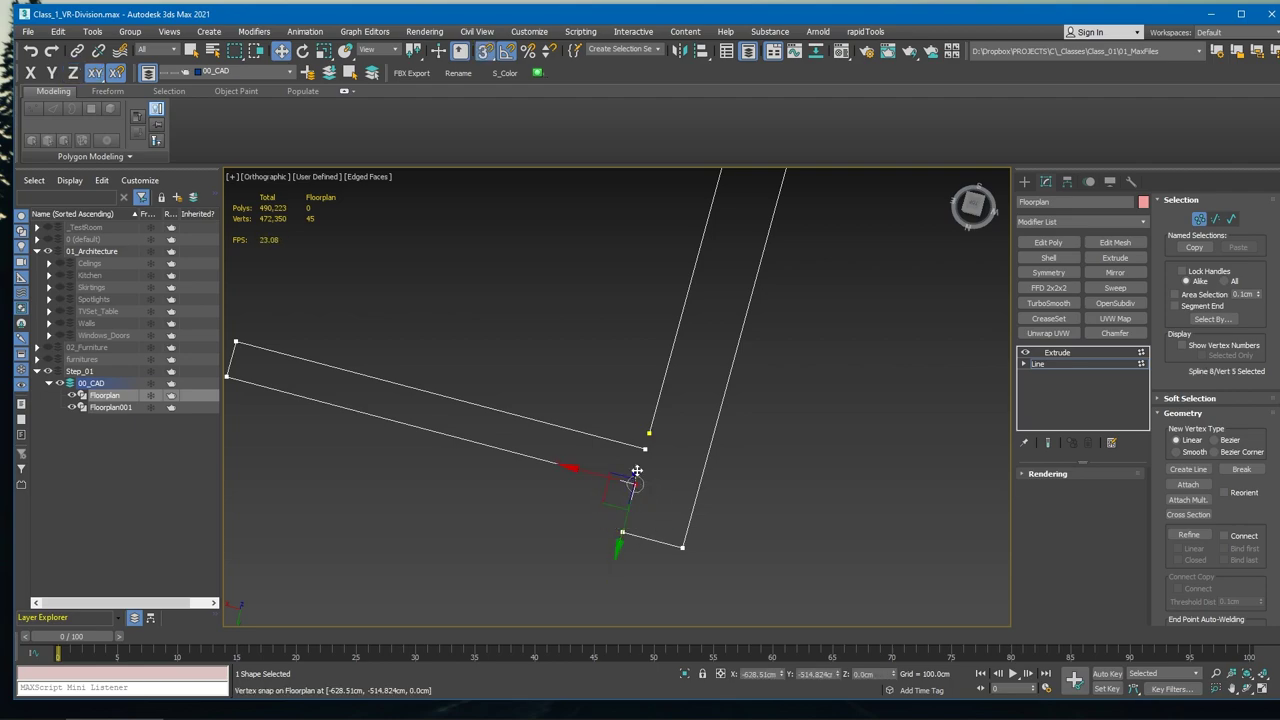
click(647, 435)
scroll(737, 306, down, 2)
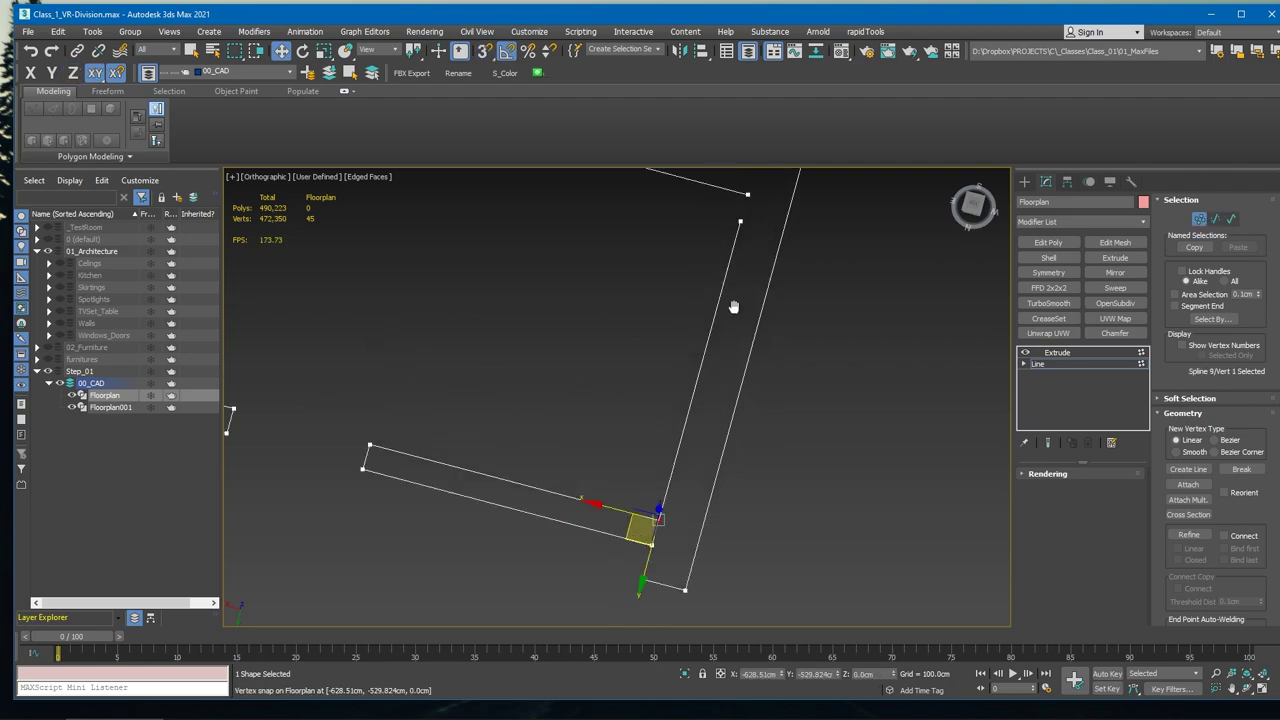
middle_drag(737, 306, 675, 524)
drag(659, 557, 677, 491)
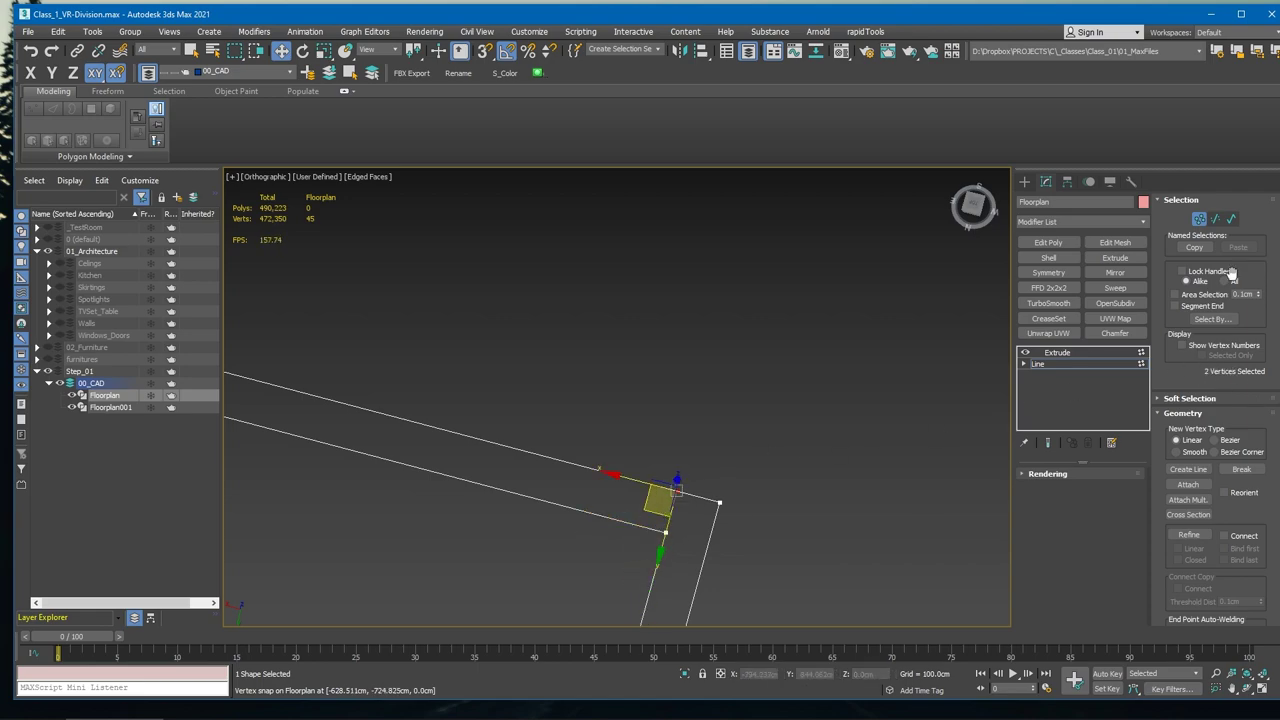
scroll(768, 385, down, 3)
At Spline level, add further vertices to the outline with Refine from a new angle
key(3)
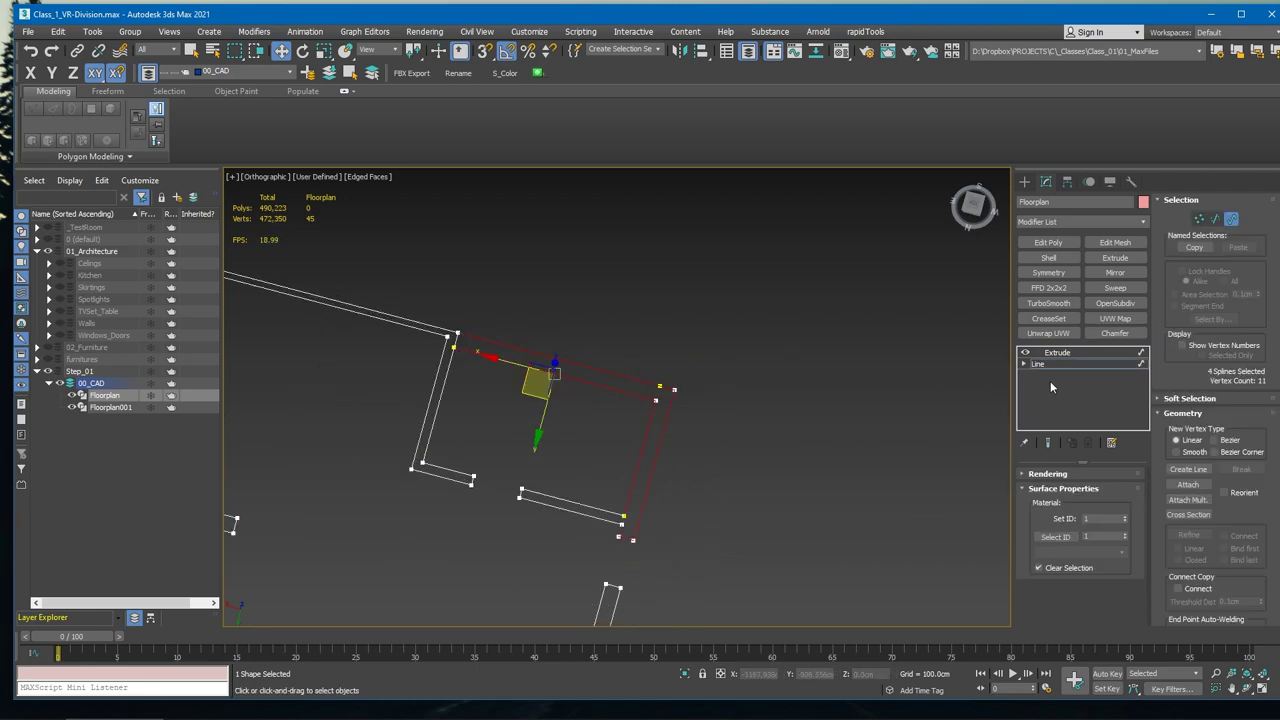
alt+middle_drag(431, 360, 508, 318)
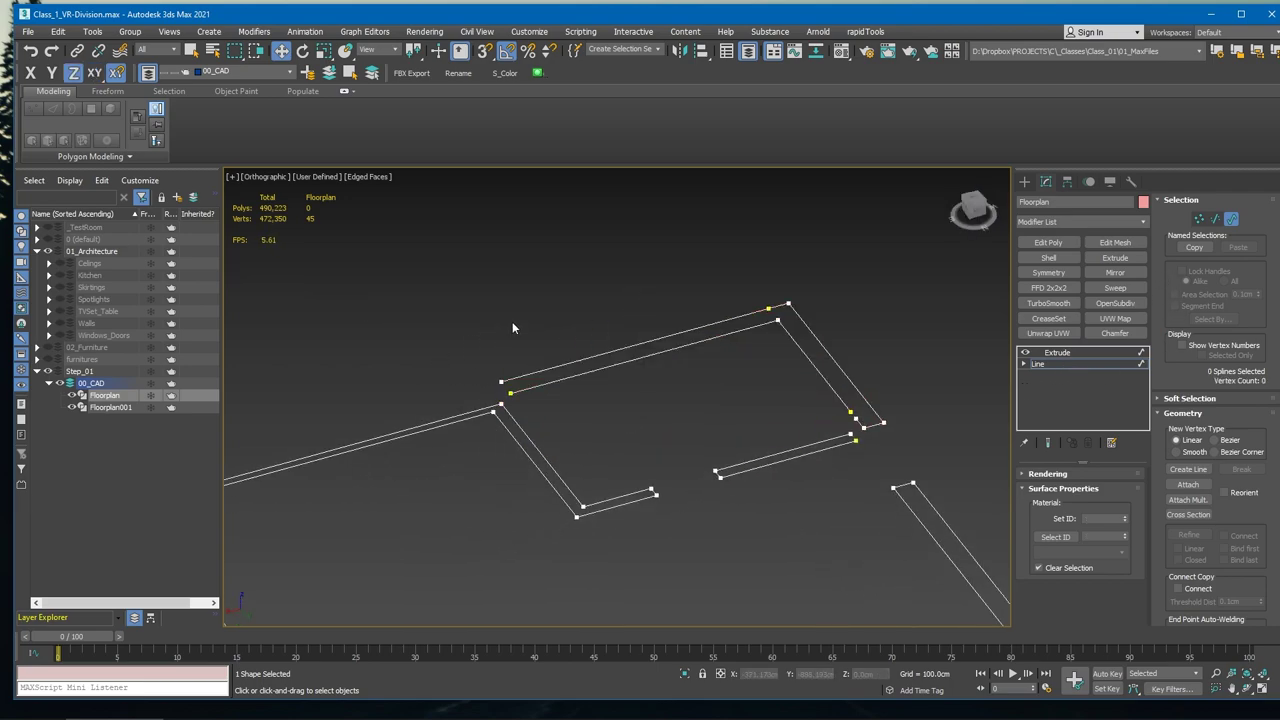
right_click(508, 318)
click(465, 383)
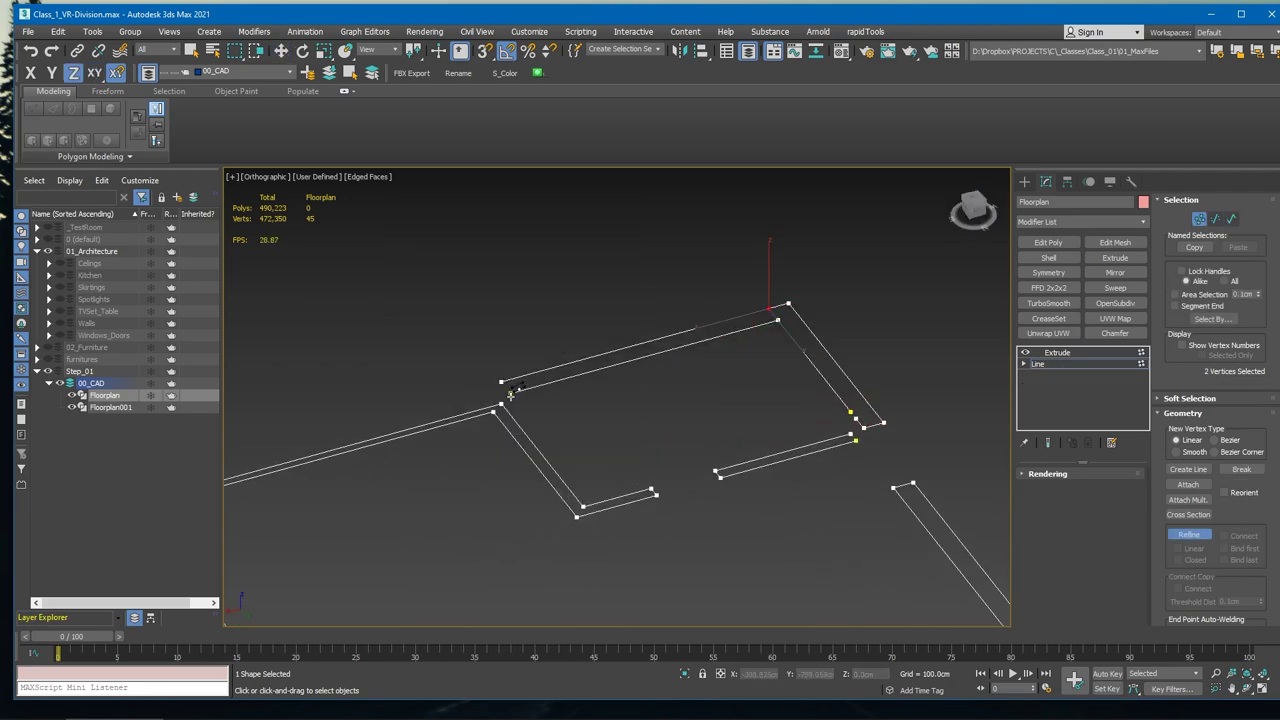
right_click(511, 393)
right_click(510, 392)
key(Escape)
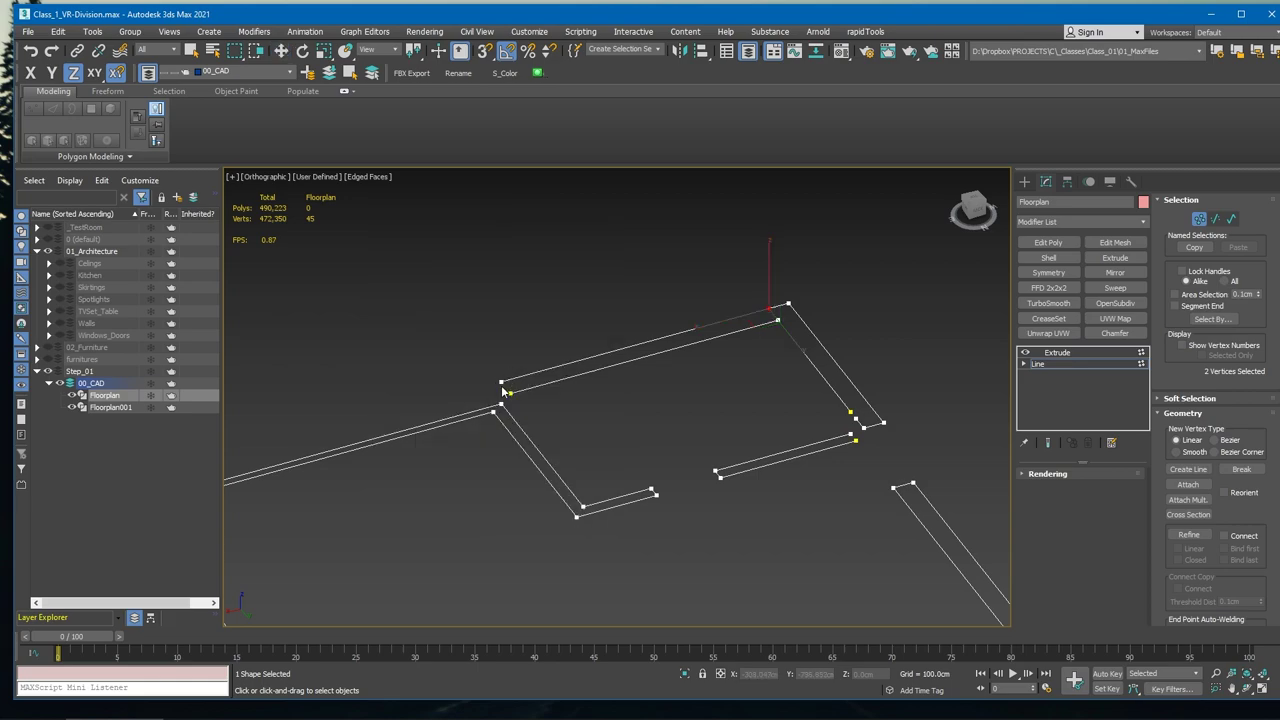
Select the overlapping vertices at the wall ends and weld them together
key(w)
alt+middle_drag(853, 417, 885, 441)
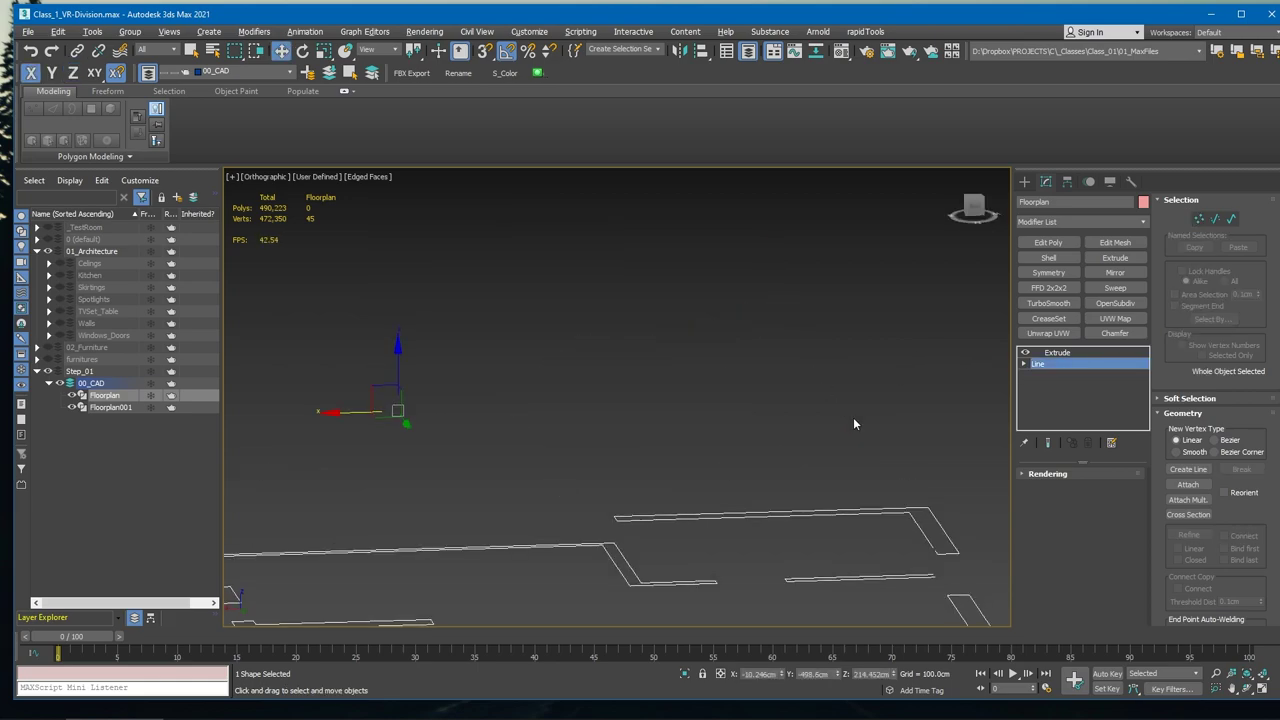
drag(555, 473, 555, 472)
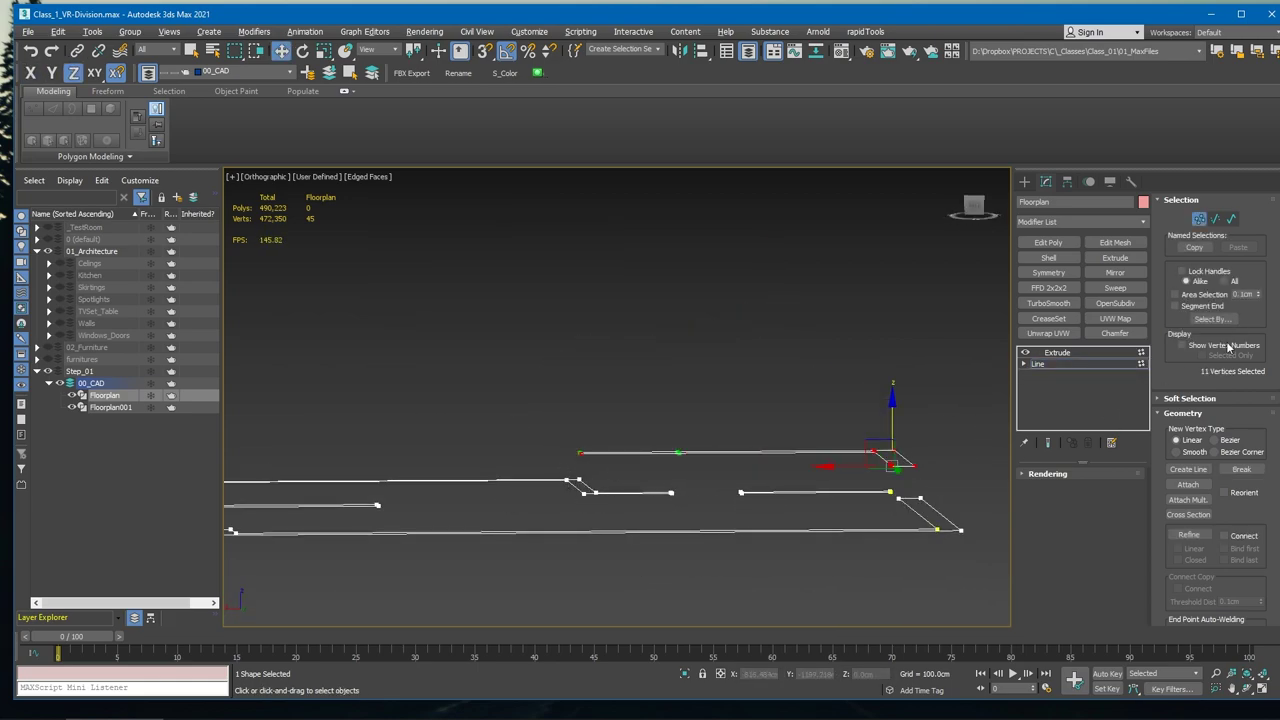
scroll(1248, 520, down, 2)
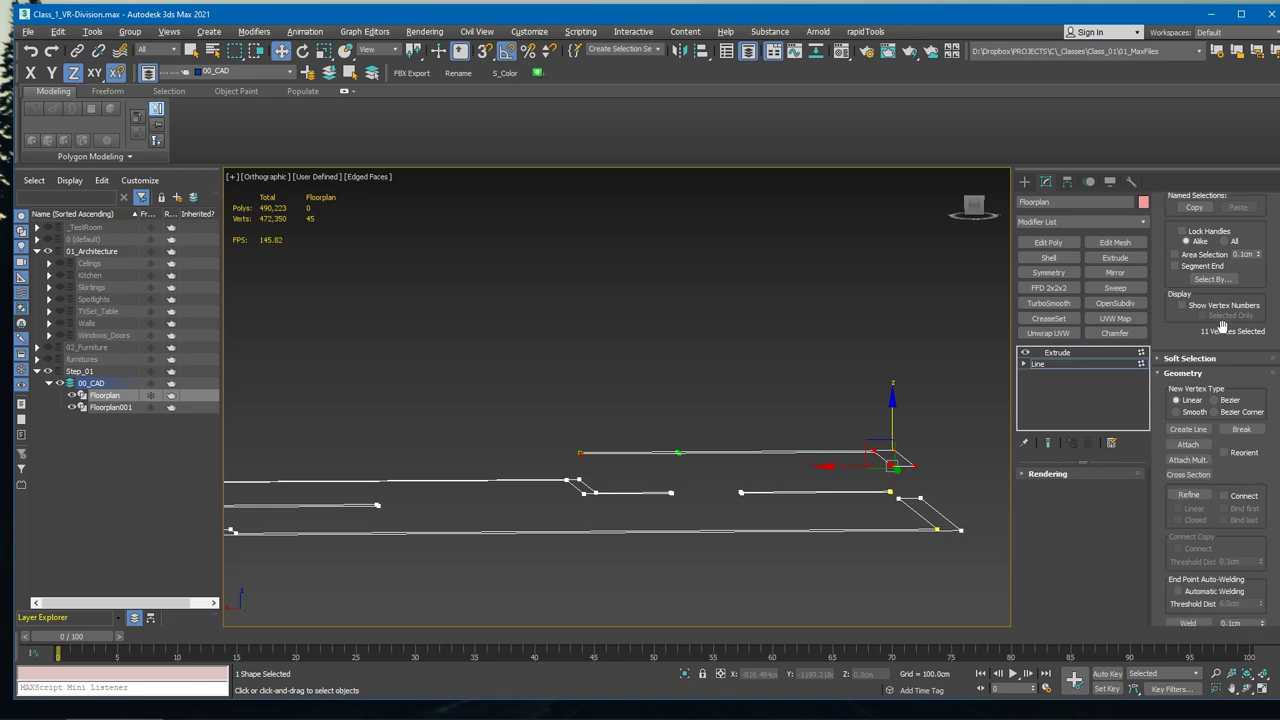
scroll(1248, 520, down, 2)
click(1188, 503)
Move the wall spline down at Spline level so it meets the other walls
alt+middle_drag(847, 411, 867, 458)
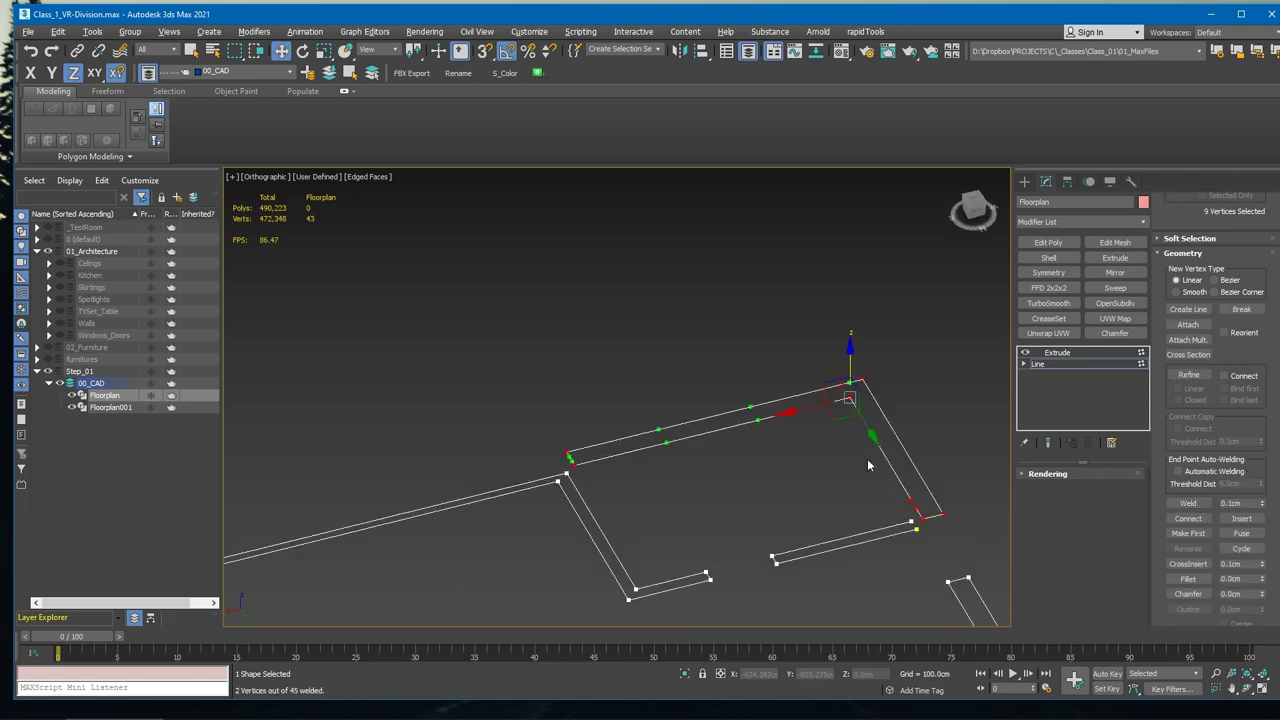
click(975, 479)
alt+middle_drag(975, 479, 753, 441)
scroll(753, 441, up, 3)
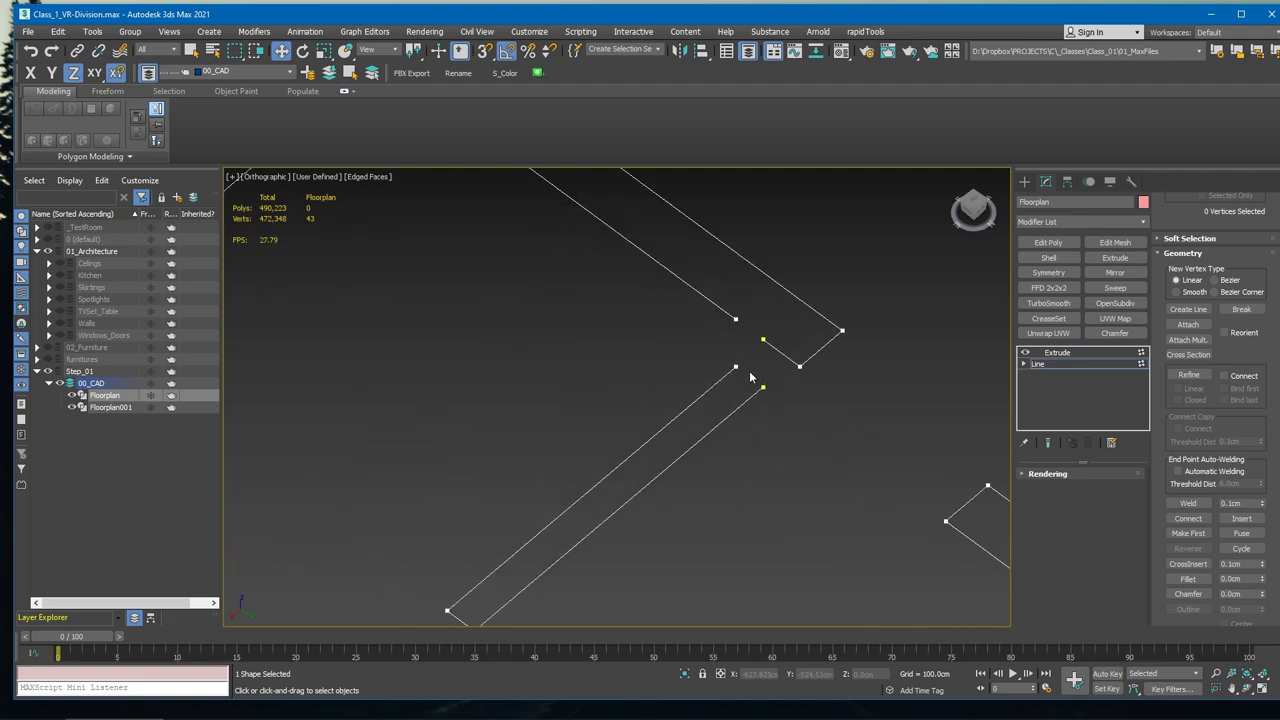
scroll(846, 291, down, 3)
key(3)
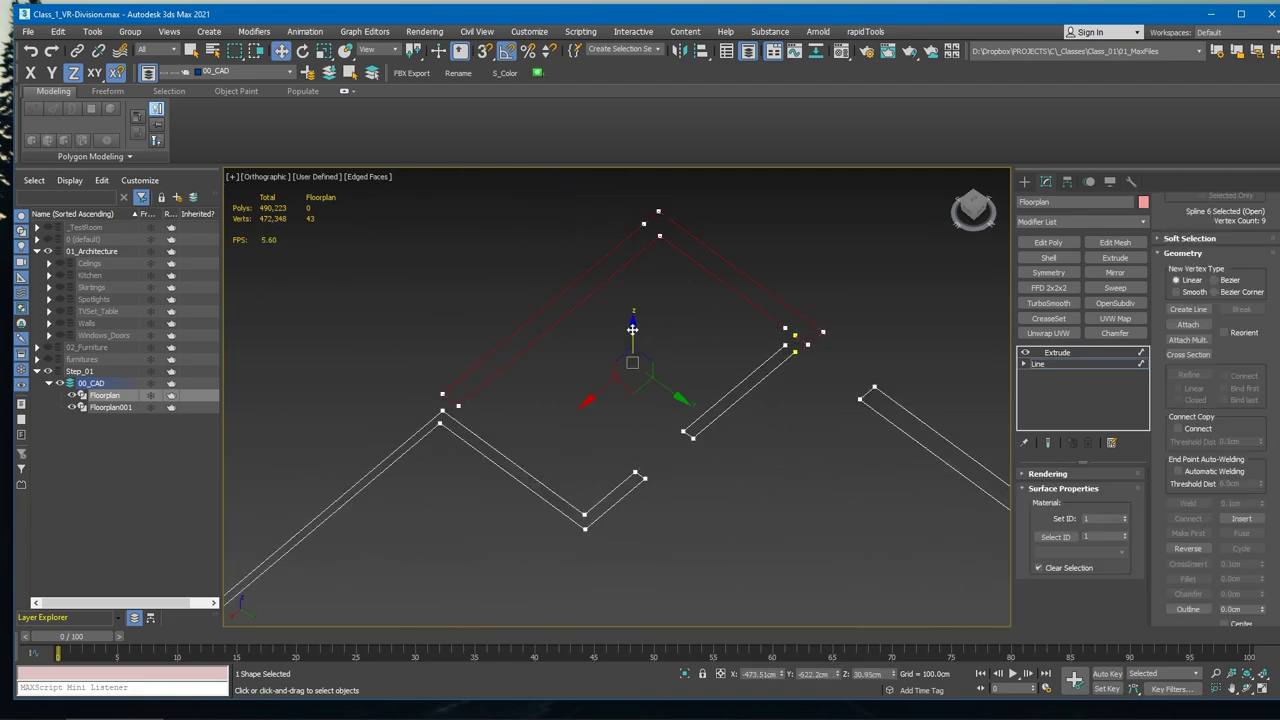
drag(632, 328, 633, 347)
Move the wall's corner vertices up to meet the other wall corner
key(1)
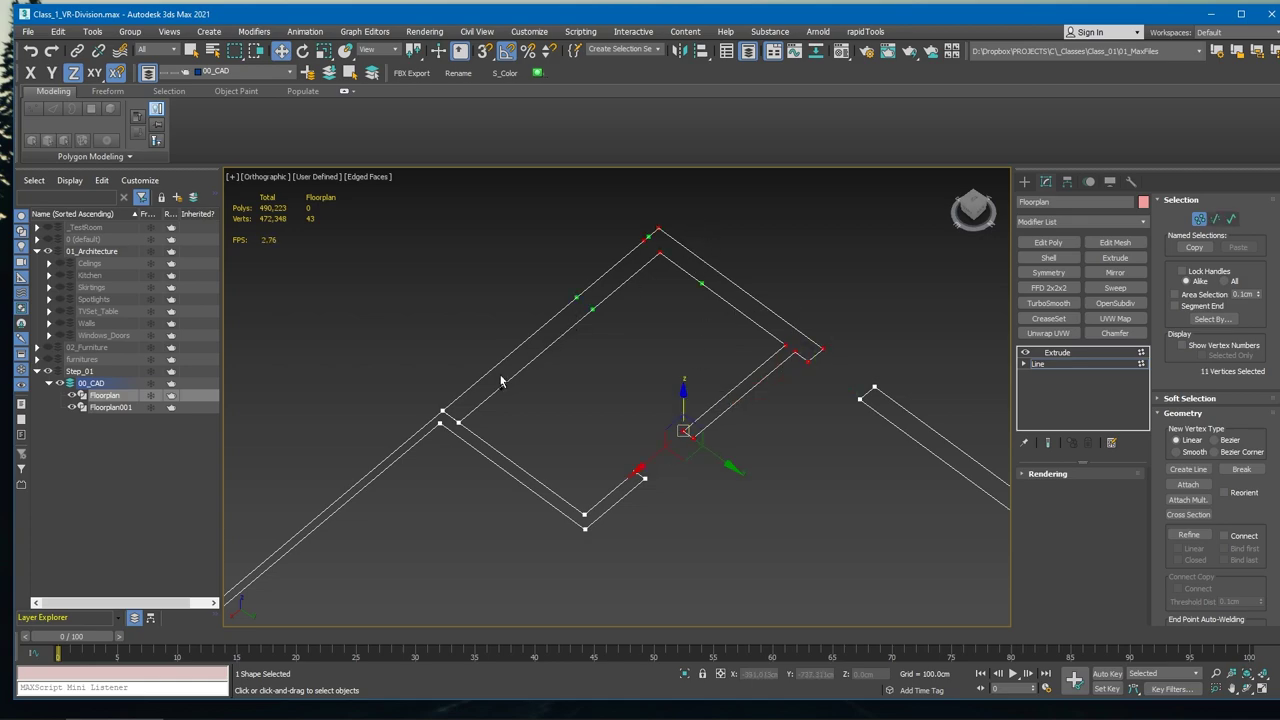
drag(435, 430, 437, 427)
scroll(440, 422, up, 5)
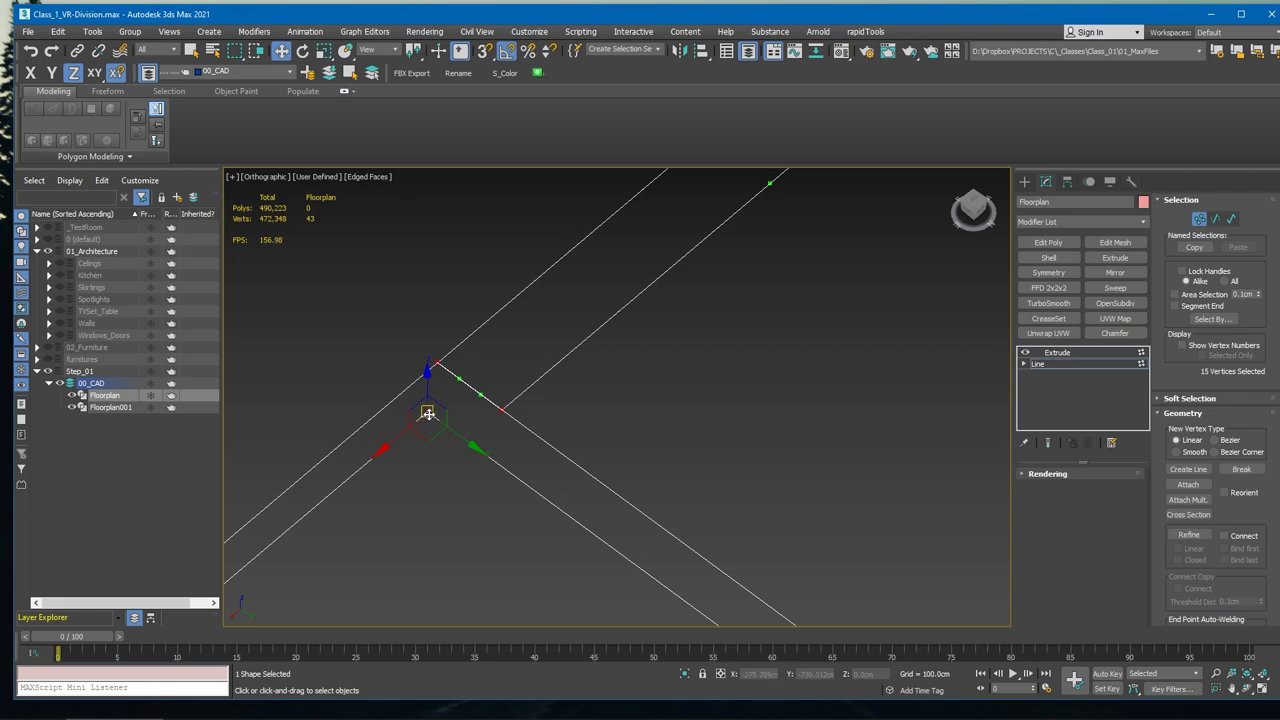
drag(428, 414, 437, 364)
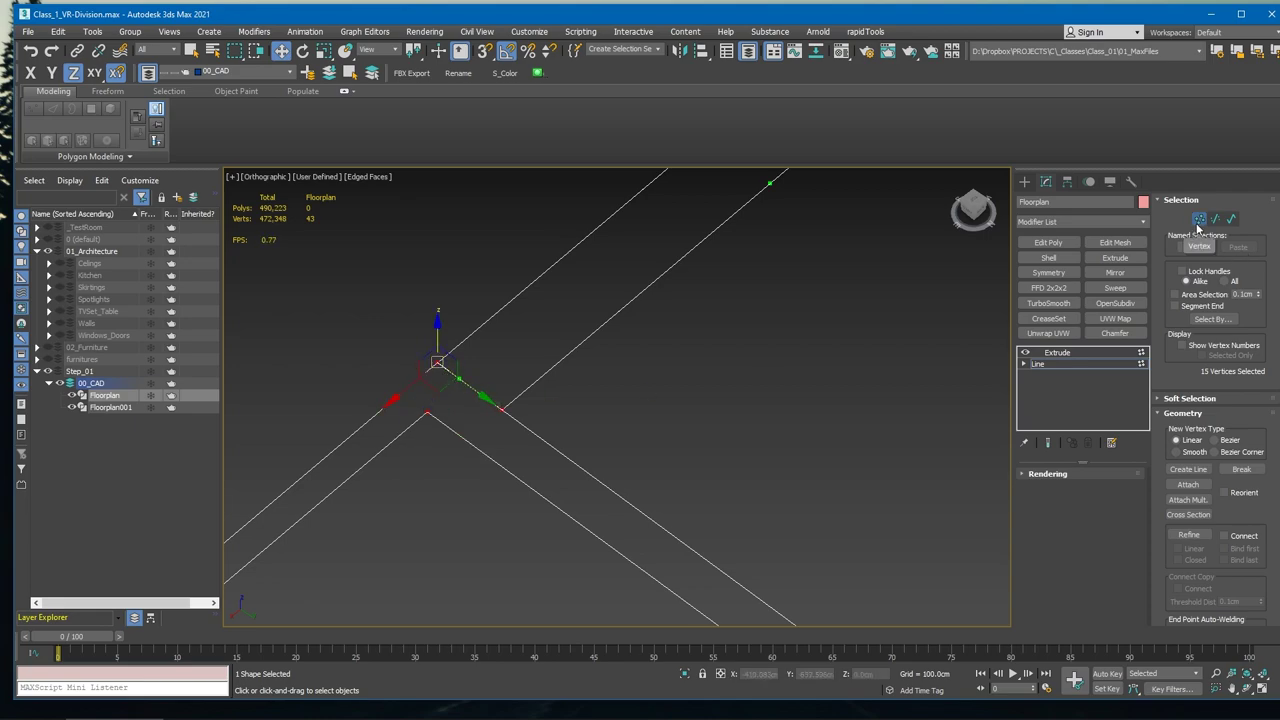
scroll(530, 403, down, 2)
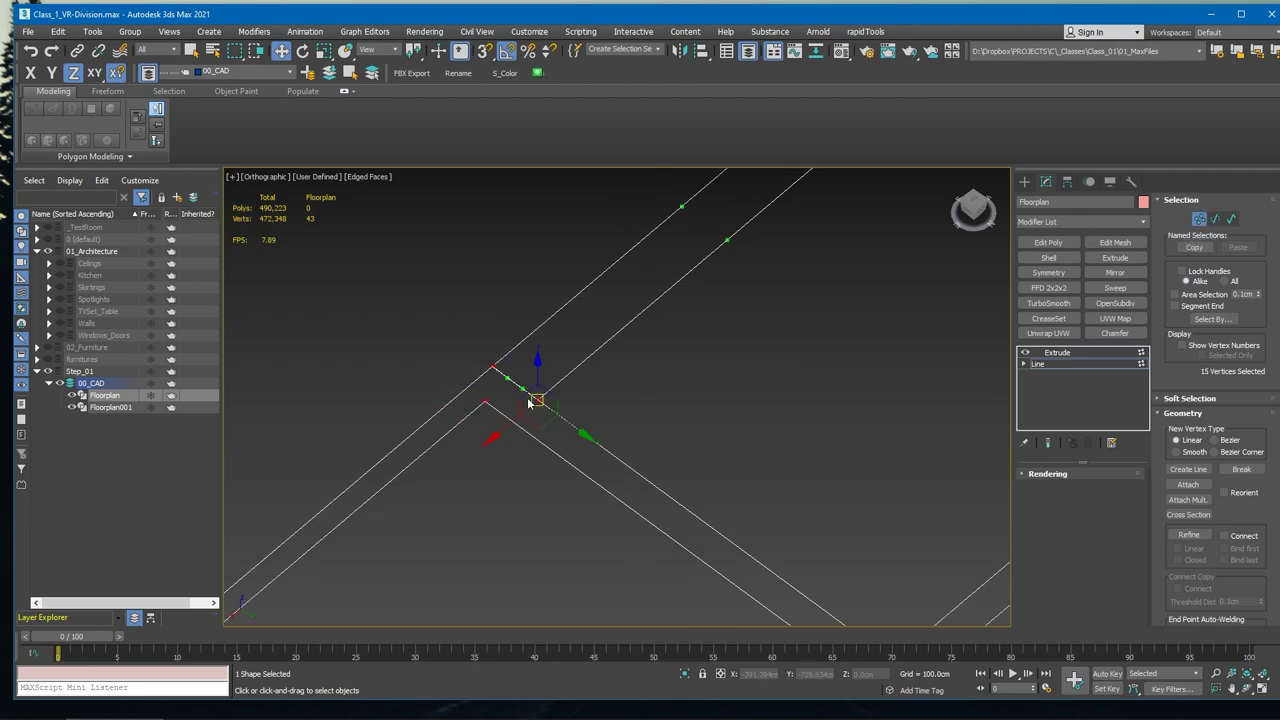
scroll(705, 378, down, 2)
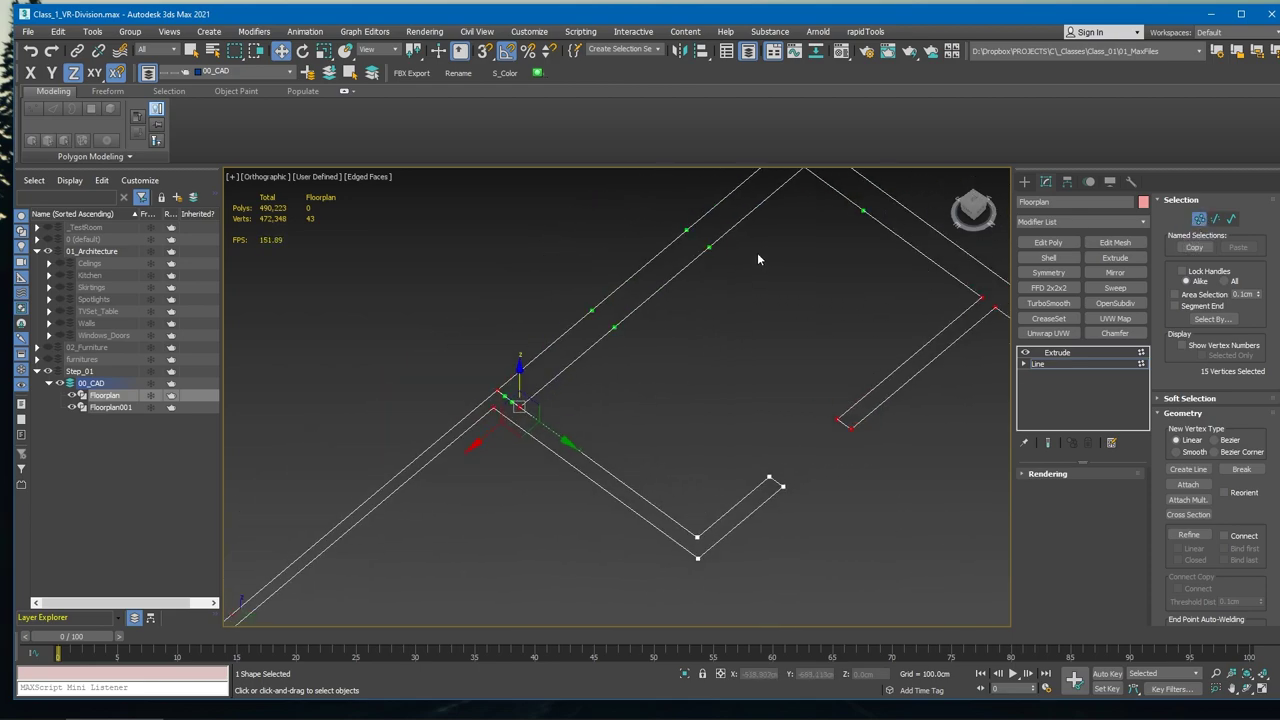
Weld the two chosen Floorplan line vertices into one
middle_drag(757, 257, 680, 348)
scroll(1263, 420, down, 2)
scroll(581, 446, up, 3)
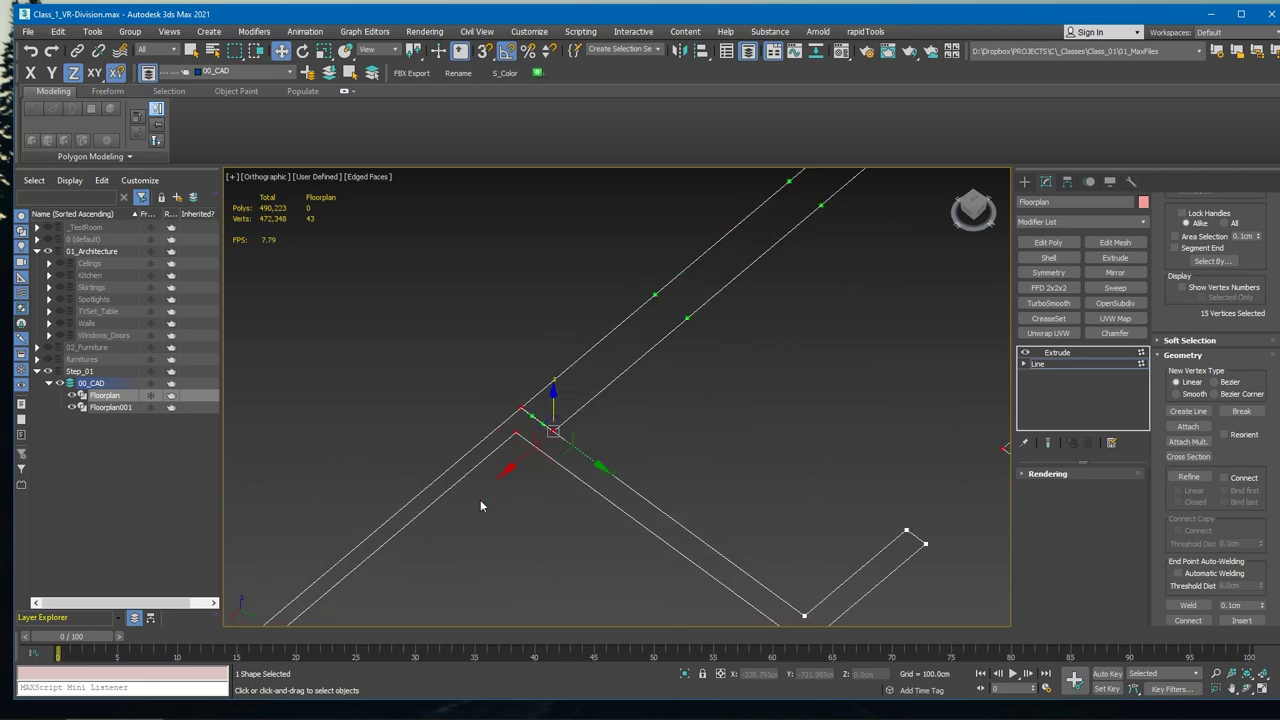
scroll(480, 499, up, 3)
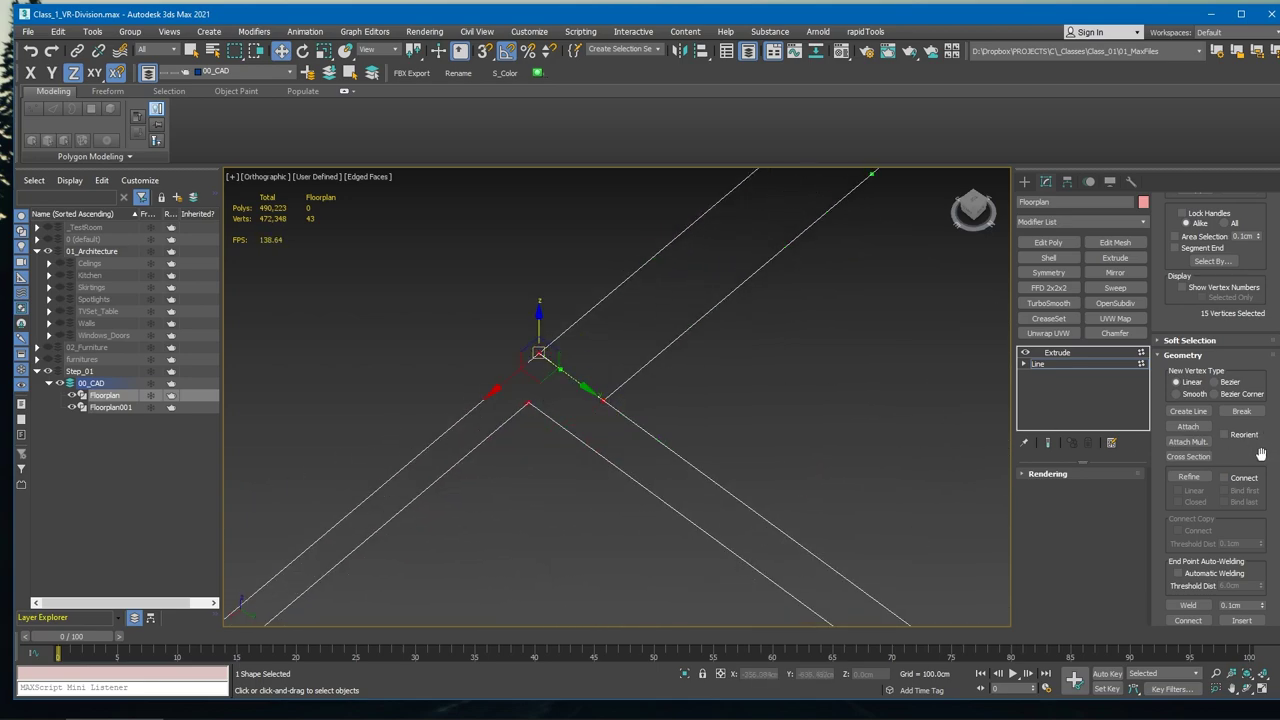
scroll(1262, 454, down, 1)
scroll(1230, 430, down, 2)
click(1204, 423)
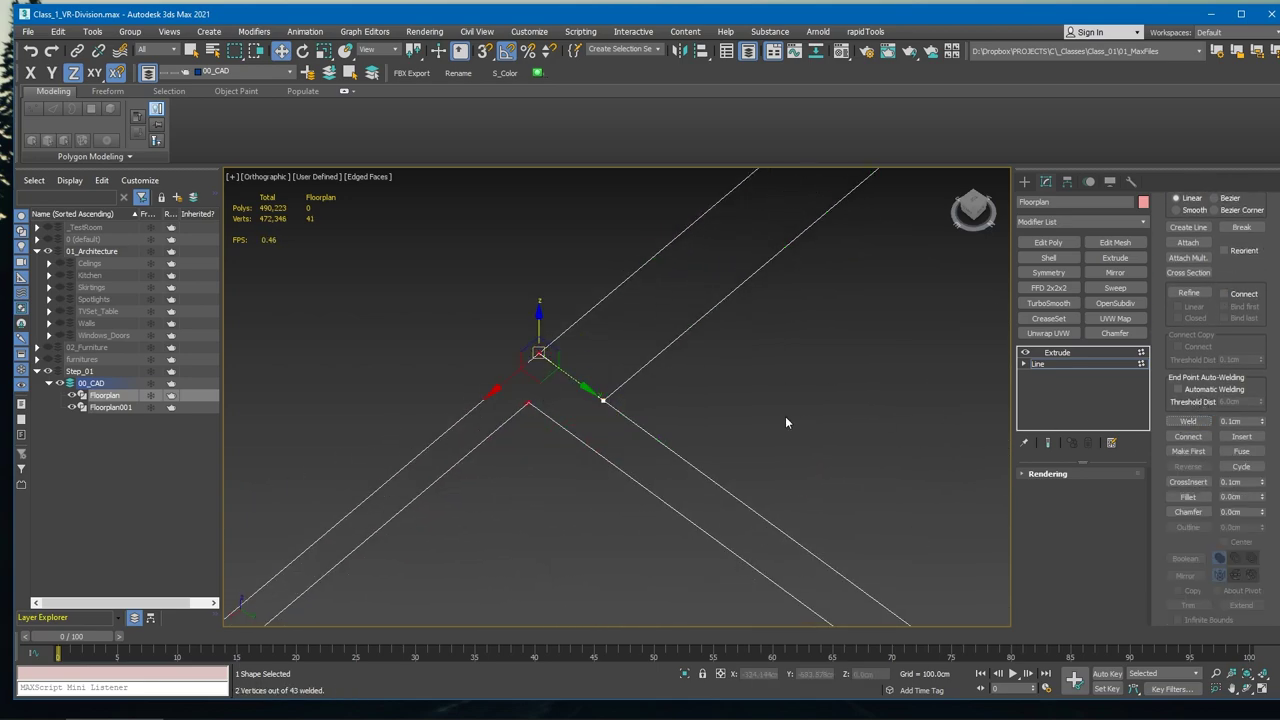
Return to the Extrude modifier and orbit to view the pink extruded walls
scroll(785, 416, down, 3)
scroll(716, 417, up, 2)
click(1086, 352)
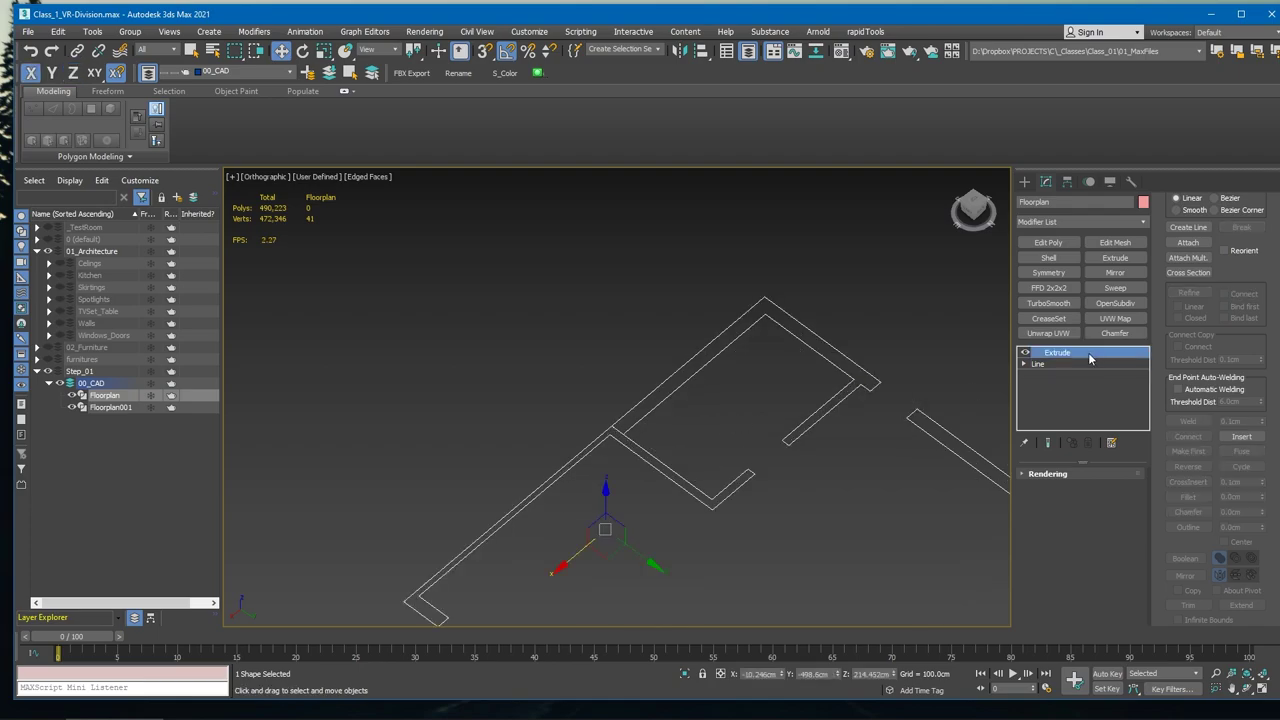
alt+middle_drag(700, 420, 829, 400)
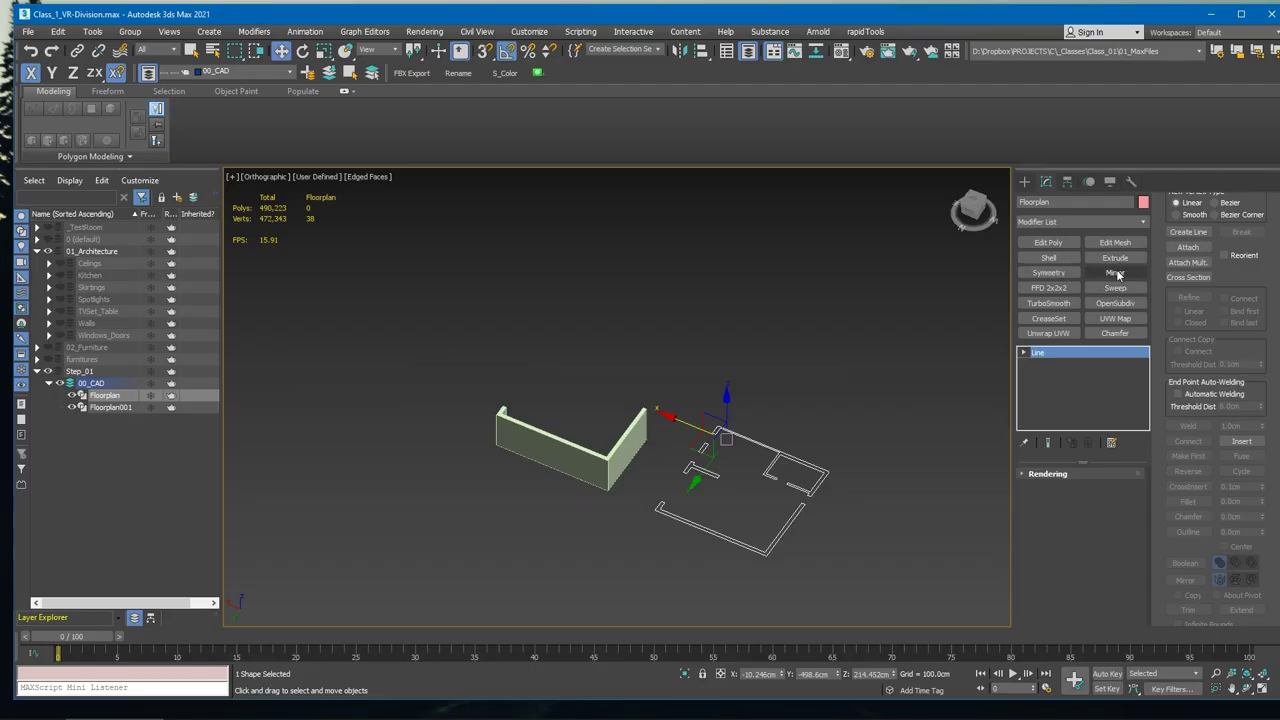
Extrude the floor plan lines into walls and pan across the pink walls
click(1115, 257)
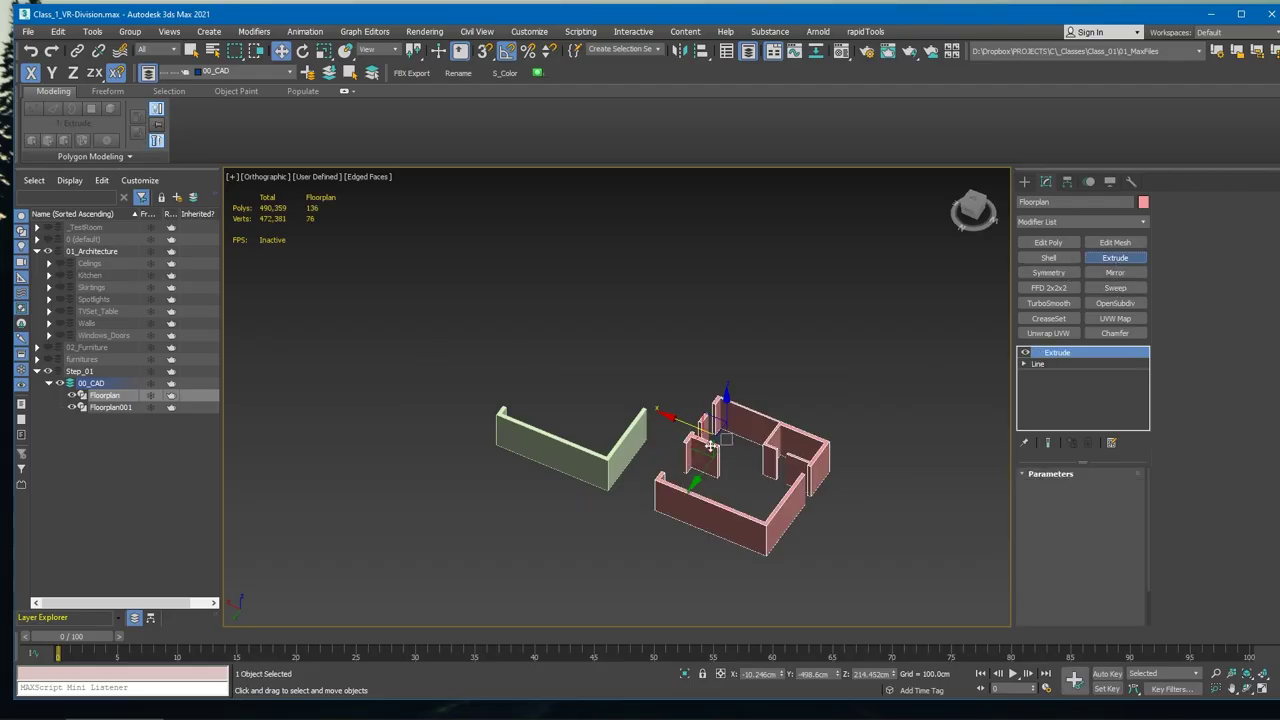
scroll(708, 466, up, 5)
middle_drag(708, 466, 527, 442)
scroll(527, 442, down, 2)
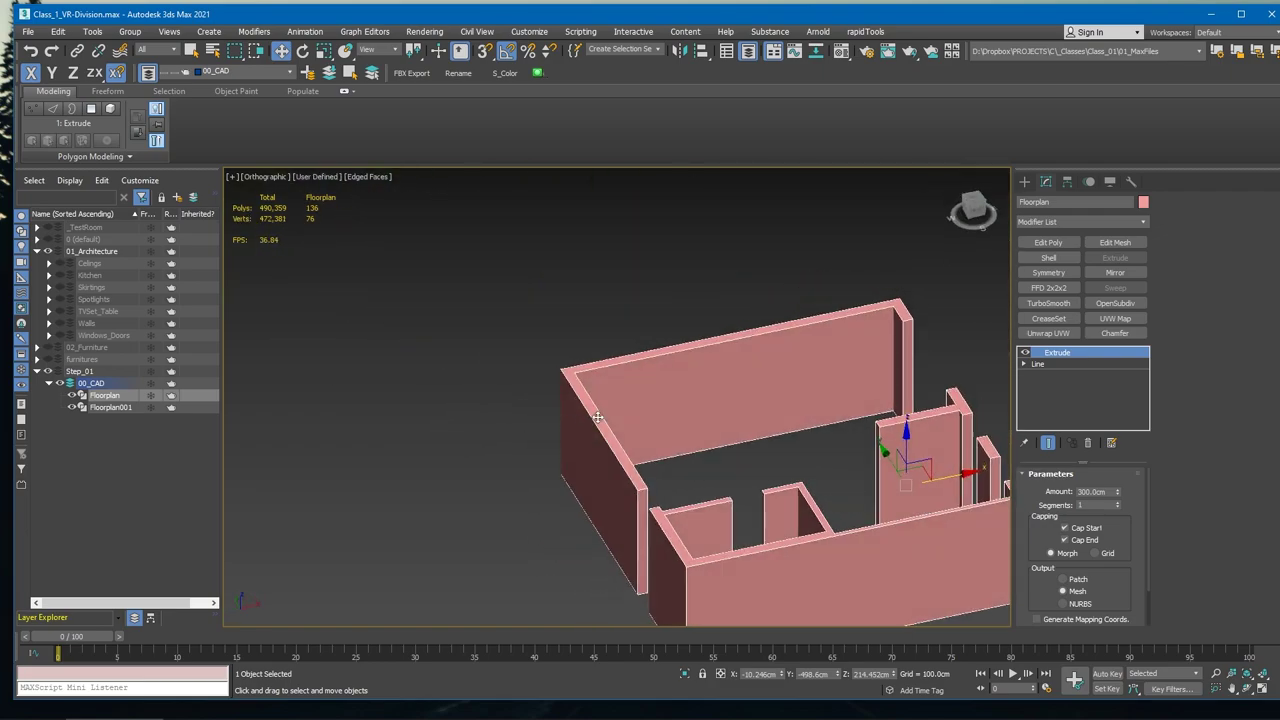
scroll(551, 360, down, 2)
scroll(716, 404, down, 2)
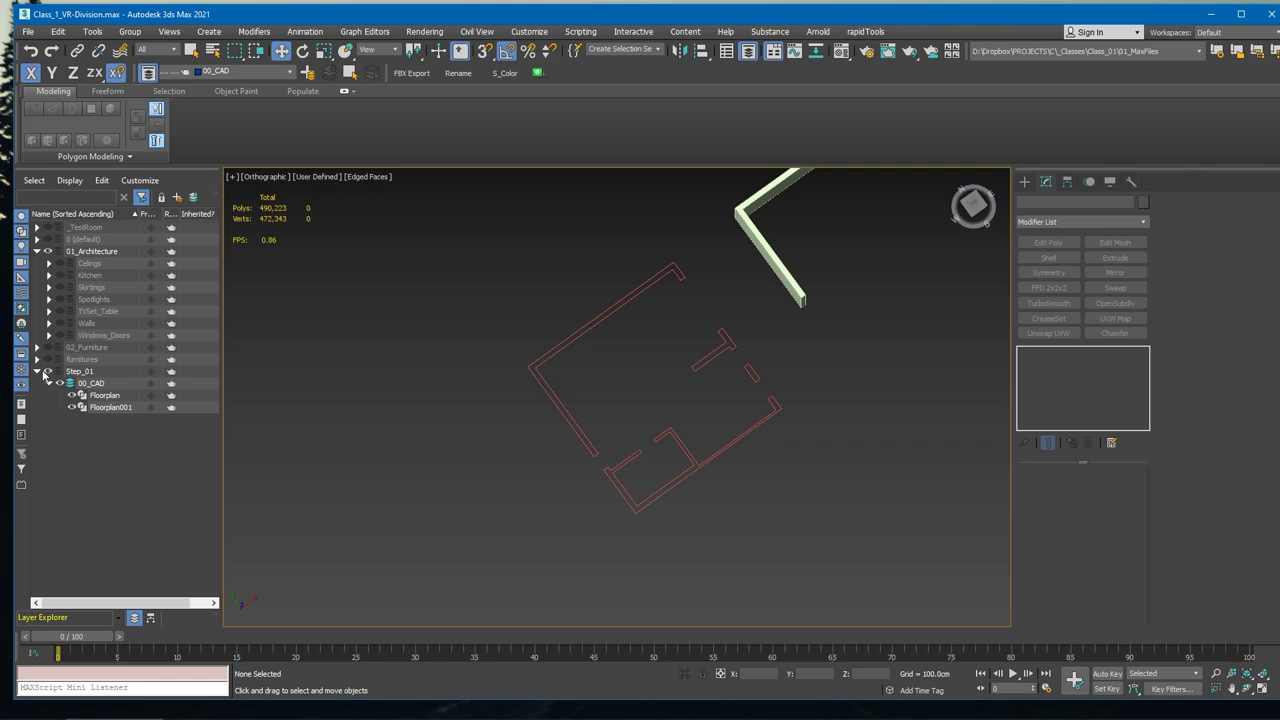
Hide the Step_01 CAD layer, show the Walls layer, and frame one wall object
click(45, 373)
click(59, 323)
mouse_move(660, 290)
alt+middle_down()
mouse_move(601, 438)
mouse_move(560, 430)
mouse_move(681, 431)
alt+middle_up()
click(601, 438)
key(z)
scroll(115, 375, down, 4)
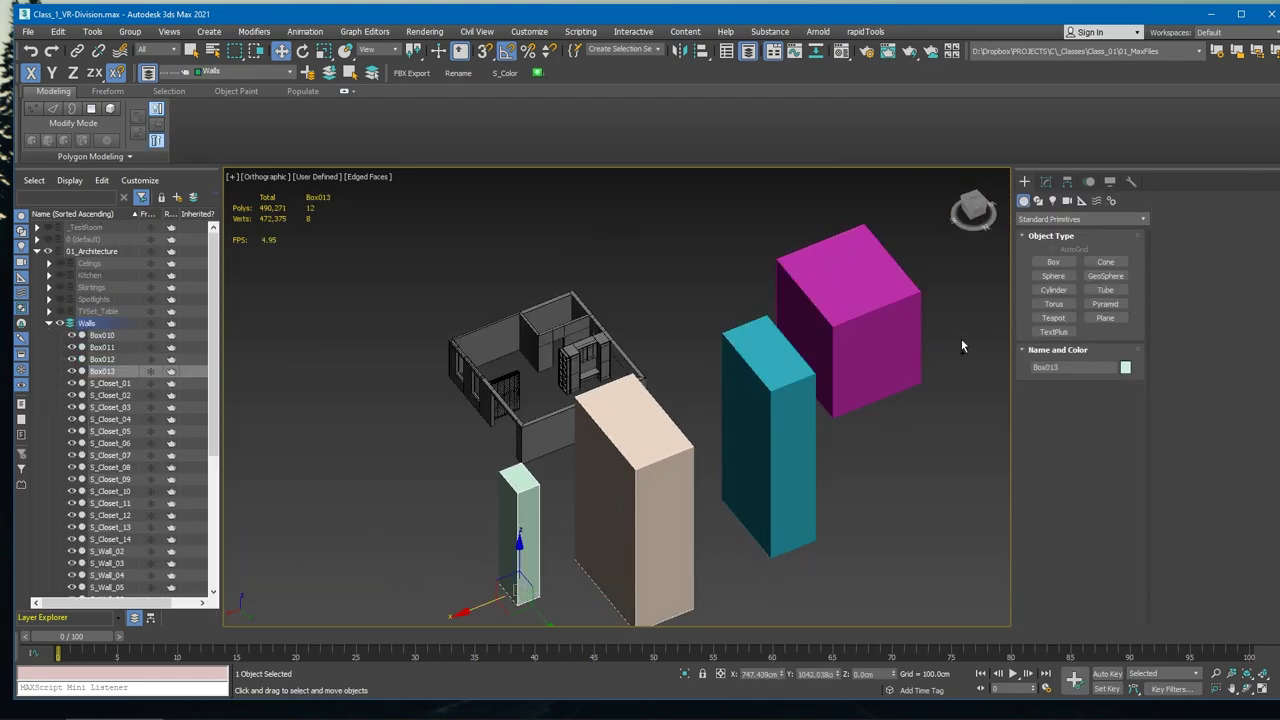
Rename Box010–Box013 to S_Wall_01 through S_Wall_04 with Rename Objects, numbering from 1
click(92, 31)
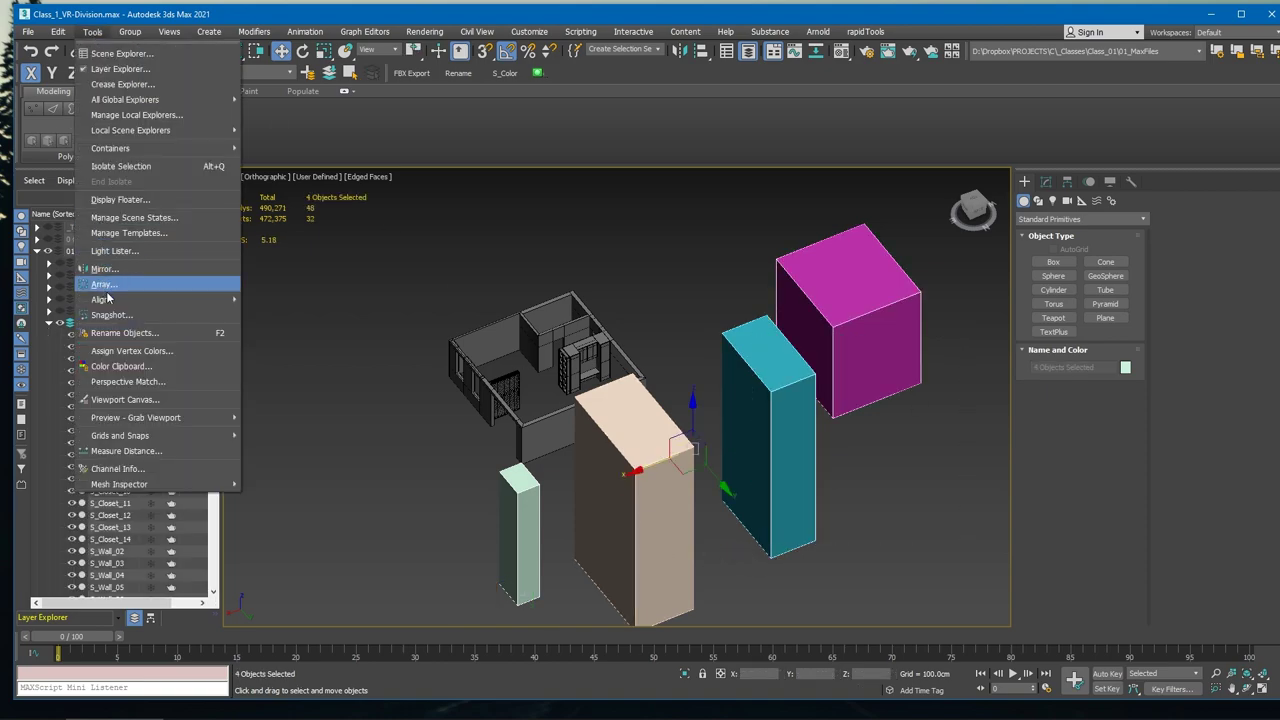
click(155, 334)
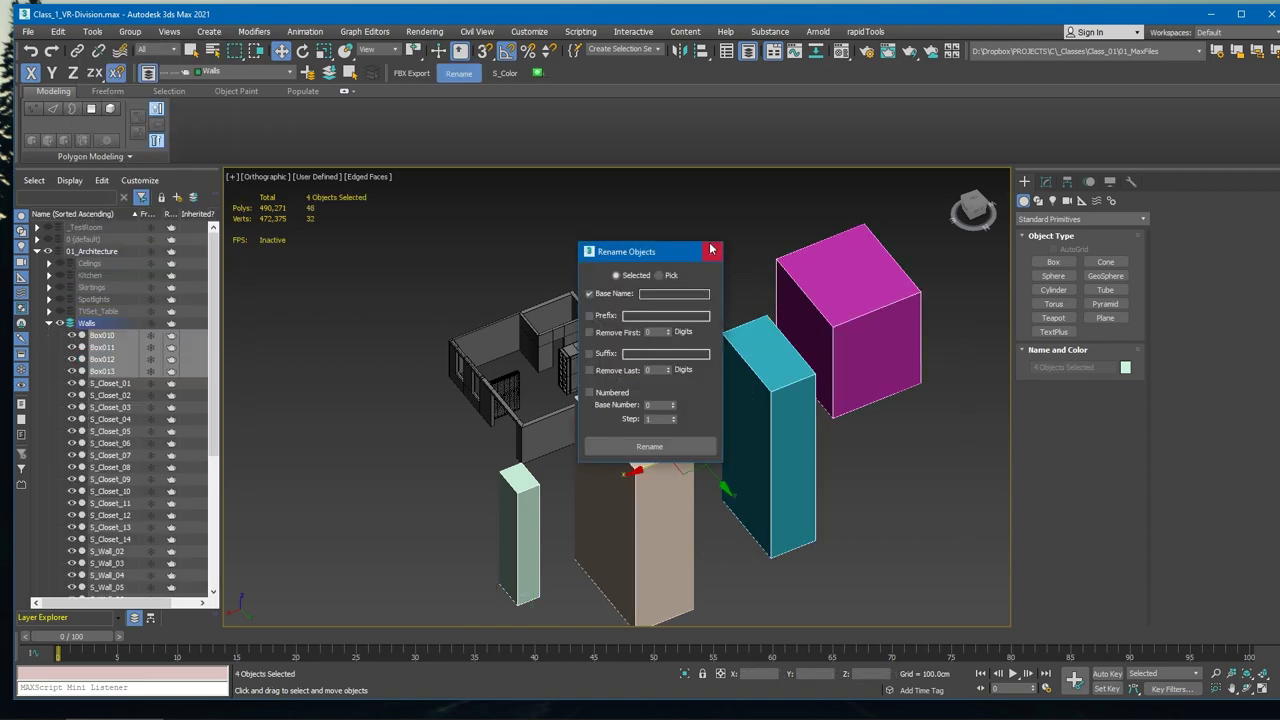
drag(653, 255, 690, 235)
text(S_Wall_)
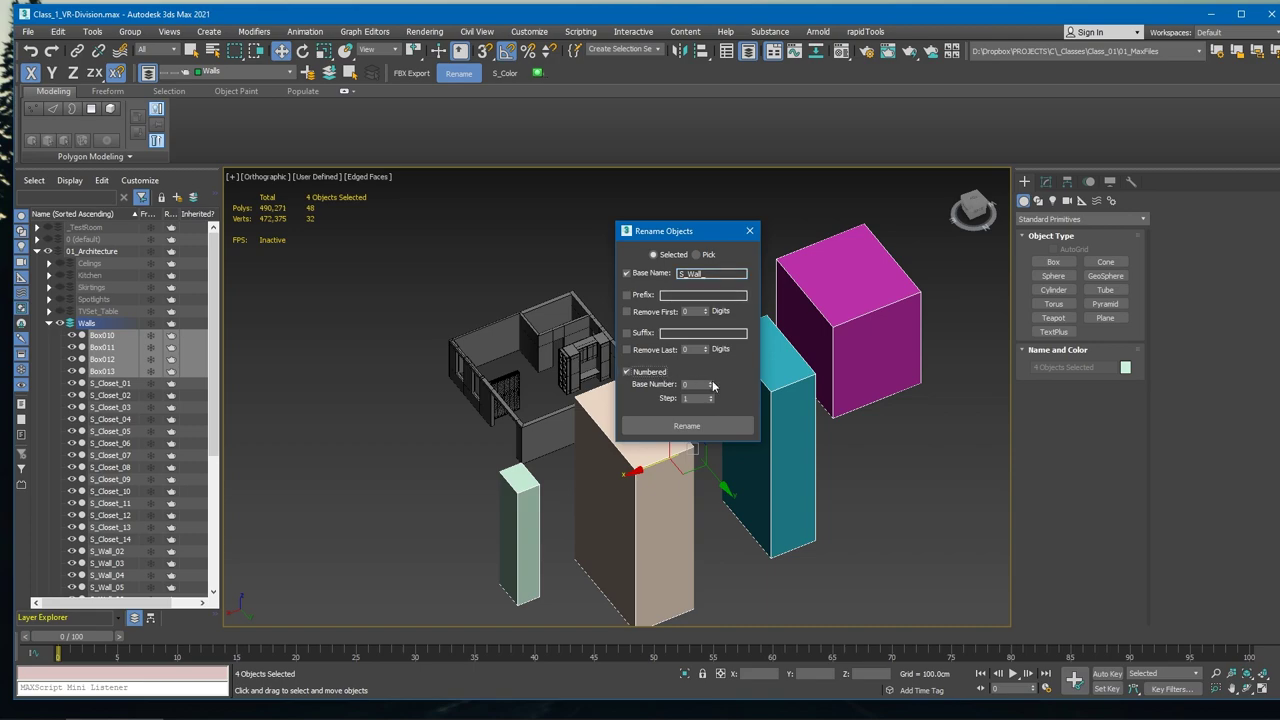
click(711, 382)
click(687, 426)
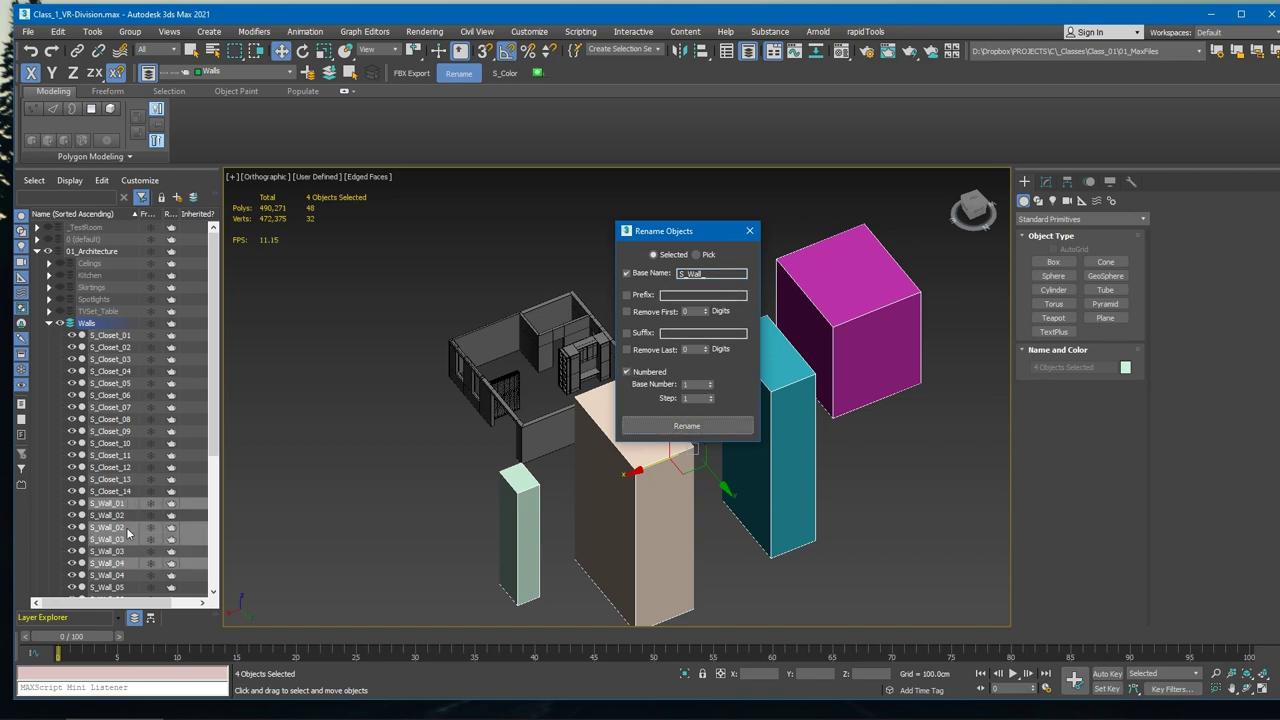
click(910, 339)
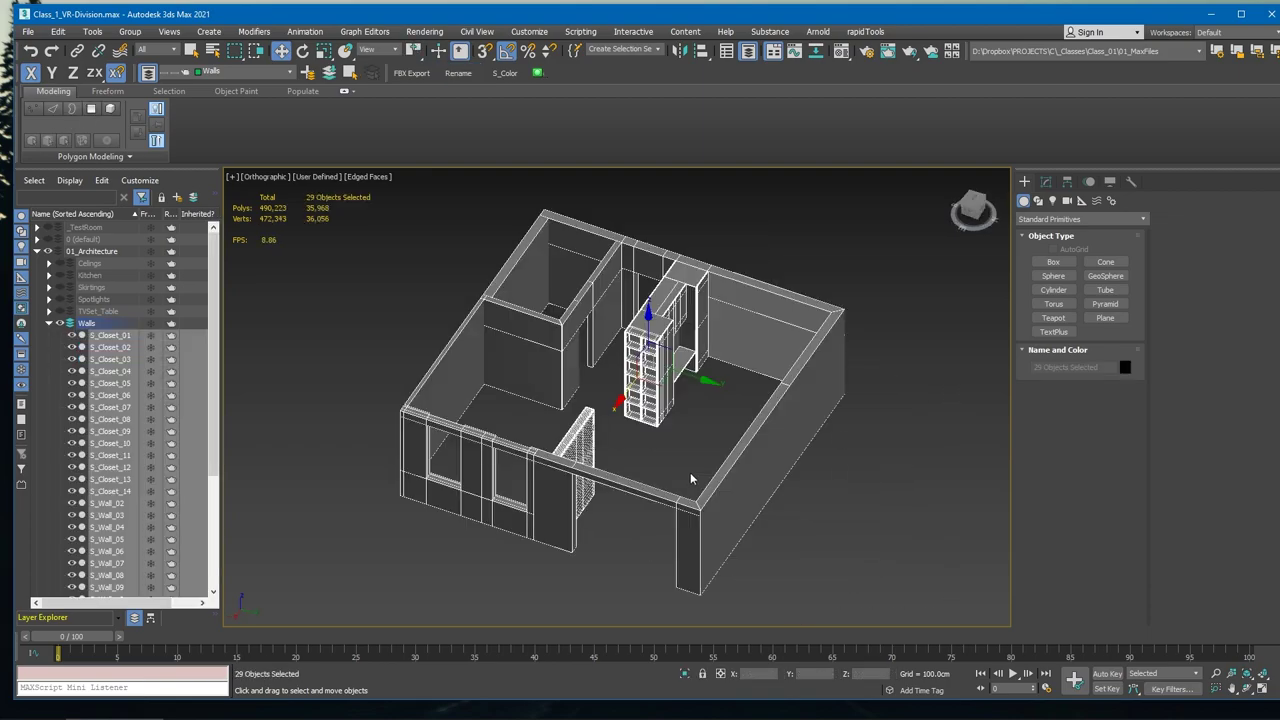
mouse_move(716, 449)
alt+middle_down()
mouse_move(657, 456)
mouse_move(543, 397)
mouse_move(690, 402)
mouse_move(156, 436)
alt+middle_up()
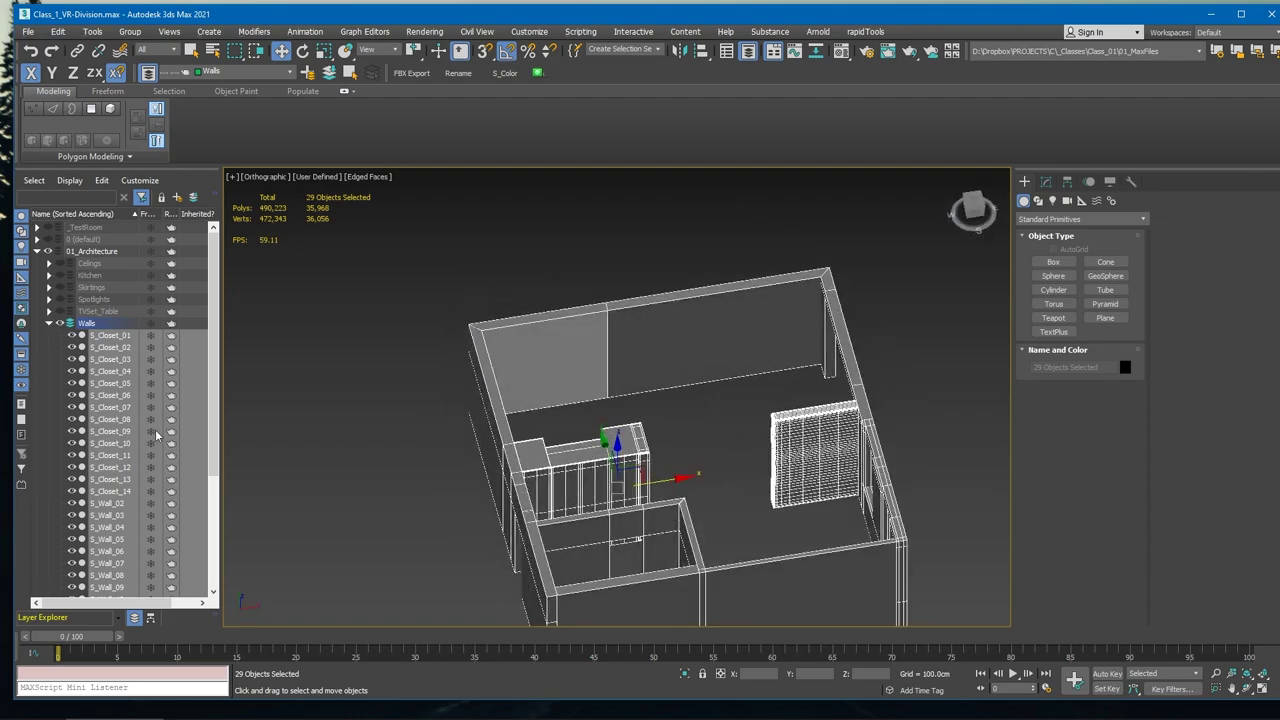
click(62, 418)
mouse_move(600, 400)
alt+middle_down()
mouse_move(676, 400)
mouse_move(700, 420)
alt+middle_up()
scroll(676, 400, up, 3)
click(676, 400)
scroll(700, 420, up, 5)
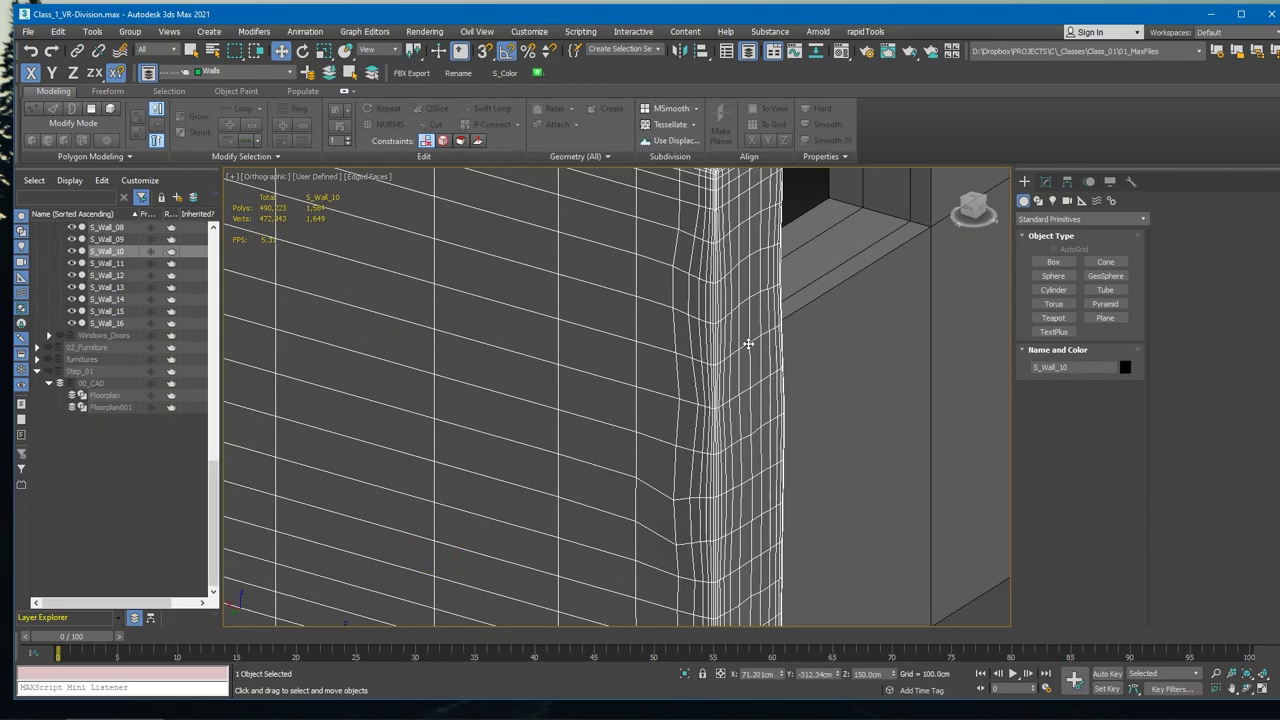
scroll(749, 456, down, 2)
key(F4)
scroll(754, 466, down, 3)
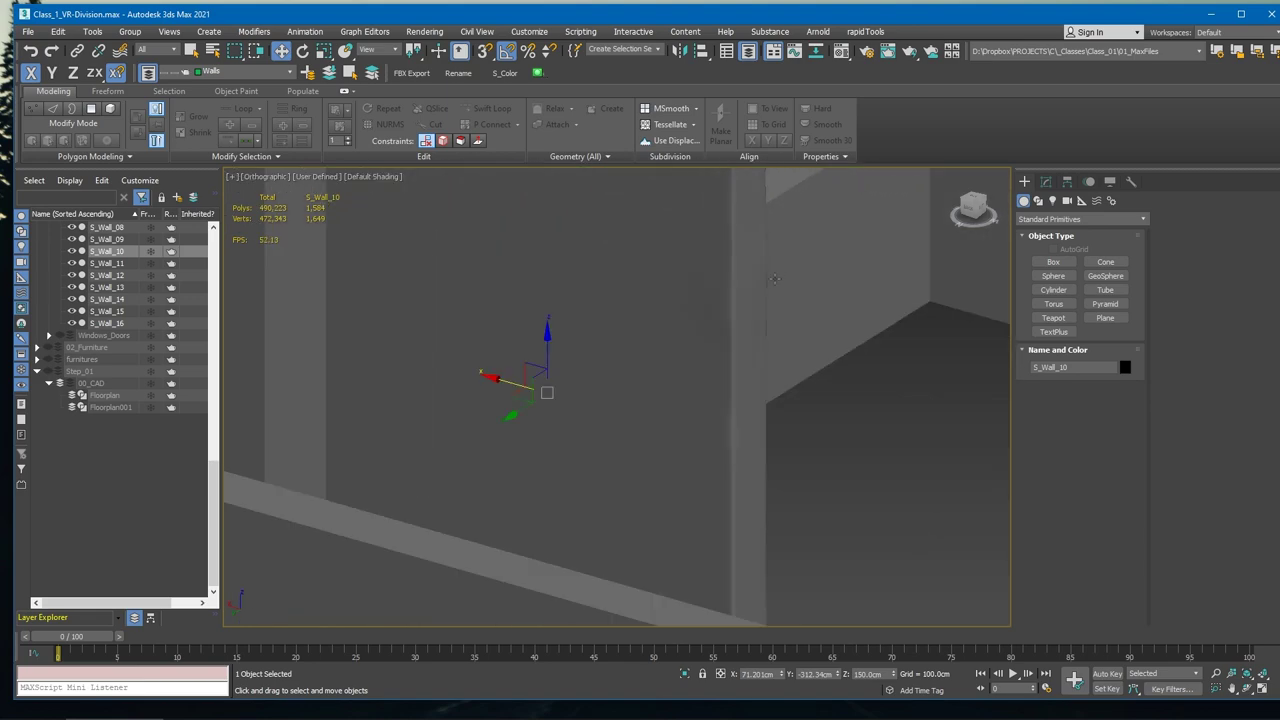
scroll(728, 305, down, 2)
mouse_move(728, 305)
alt+middle_down()
mouse_move(669, 323)
mouse_move(560, 416)
mouse_move(571, 423)
mouse_move(508, 382)
alt+middle_up()
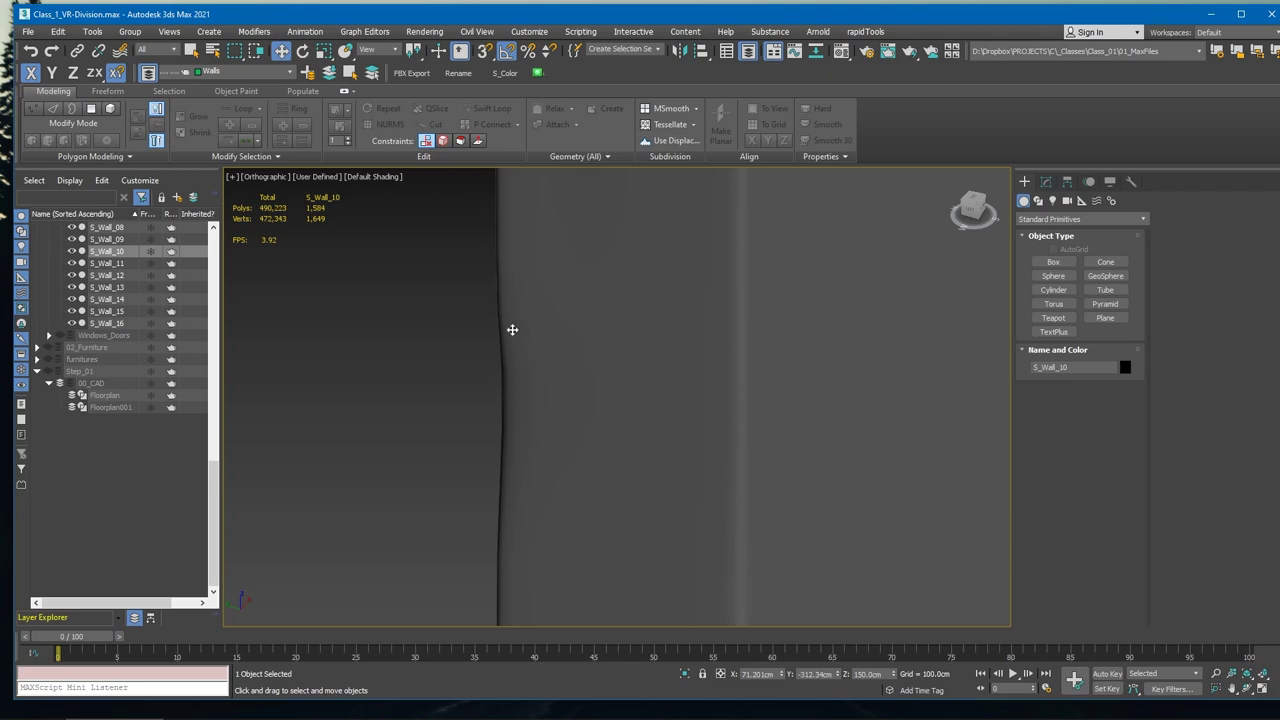
mouse_move(512, 329)
alt+middle_down()
mouse_move(546, 380)
mouse_move(783, 363)
mouse_move(662, 356)
mouse_move(720, 434)
mouse_move(527, 292)
mouse_move(640, 320)
mouse_move(814, 416)
mouse_move(785, 259)
alt+middle_up()
scroll(570, 300, down, 5)
scroll(711, 331, up, 6)
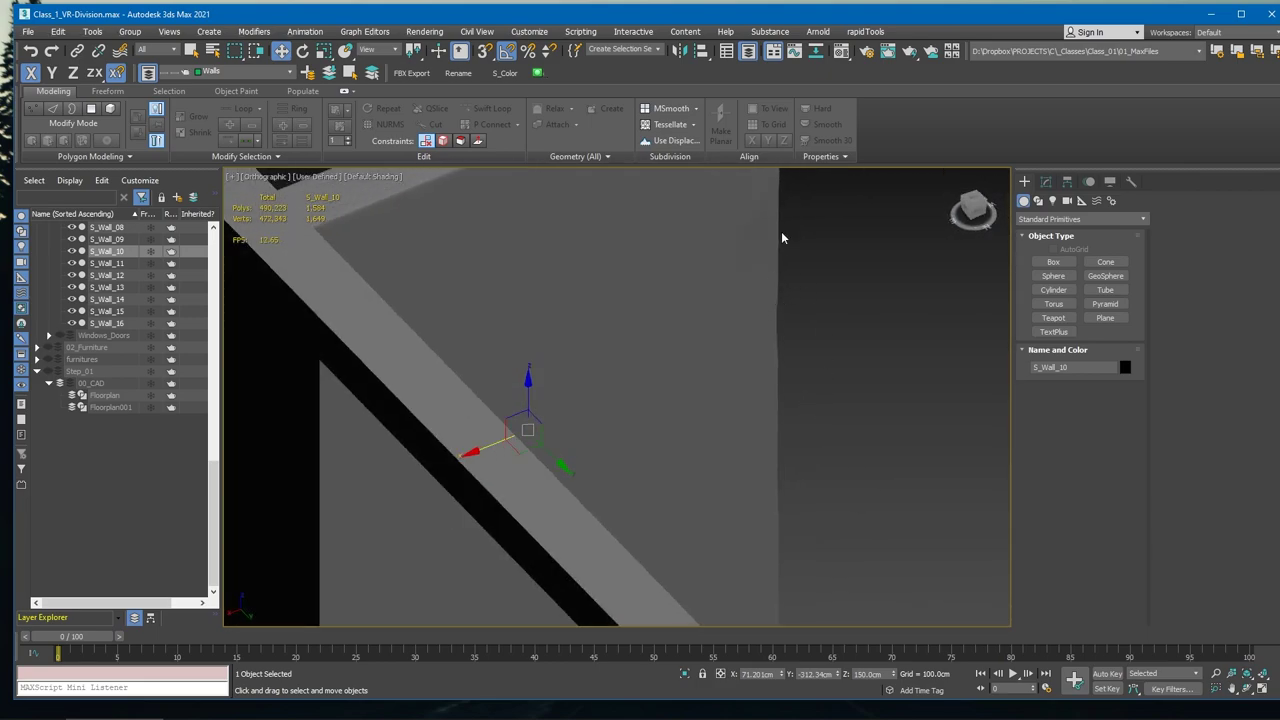
scroll(775, 286, down, 4)
scroll(775, 286, up, 5)
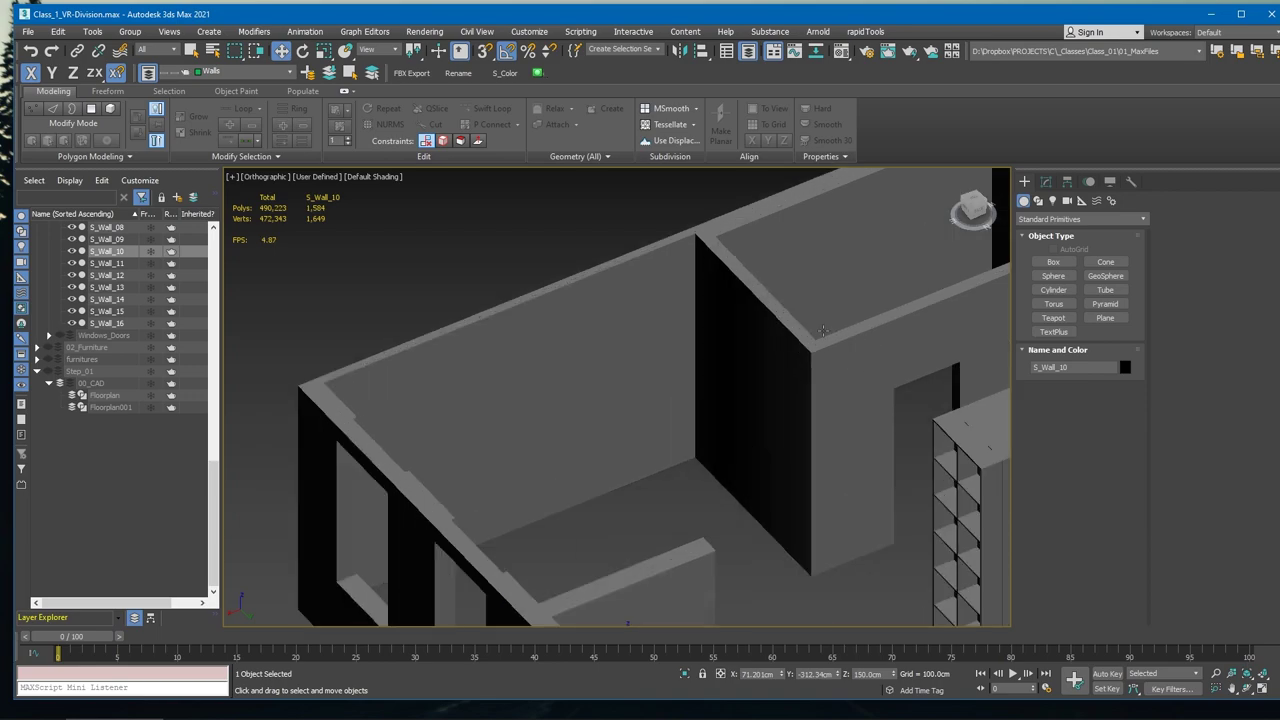
alt+middle_drag(800, 277, 770, 232)
key(F4)
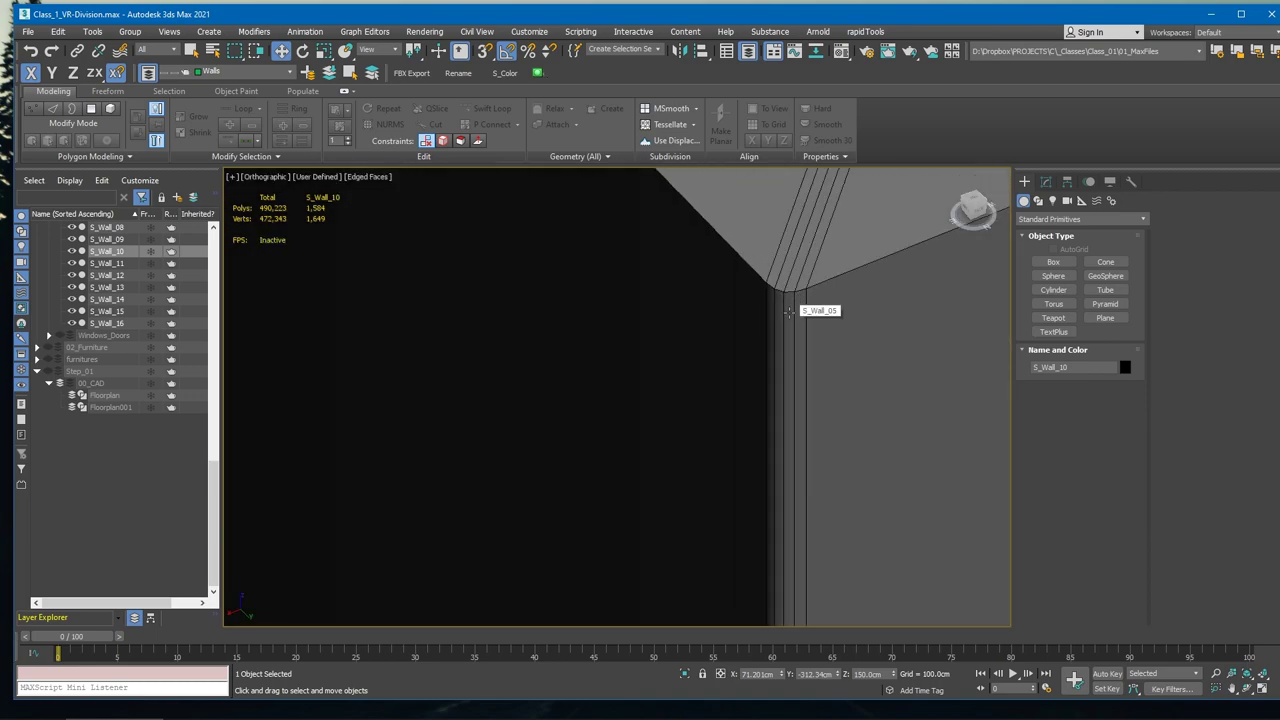
mouse_move(789, 312)
alt+middle_down()
mouse_move(804, 365)
mouse_move(766, 503)
alt+middle_up()
scroll(804, 365, down, 3)
scroll(804, 365, up, 3)
scroll(740, 373, down, 3)
scroll(766, 503, up, 3)
scroll(606, 198, up, 1)
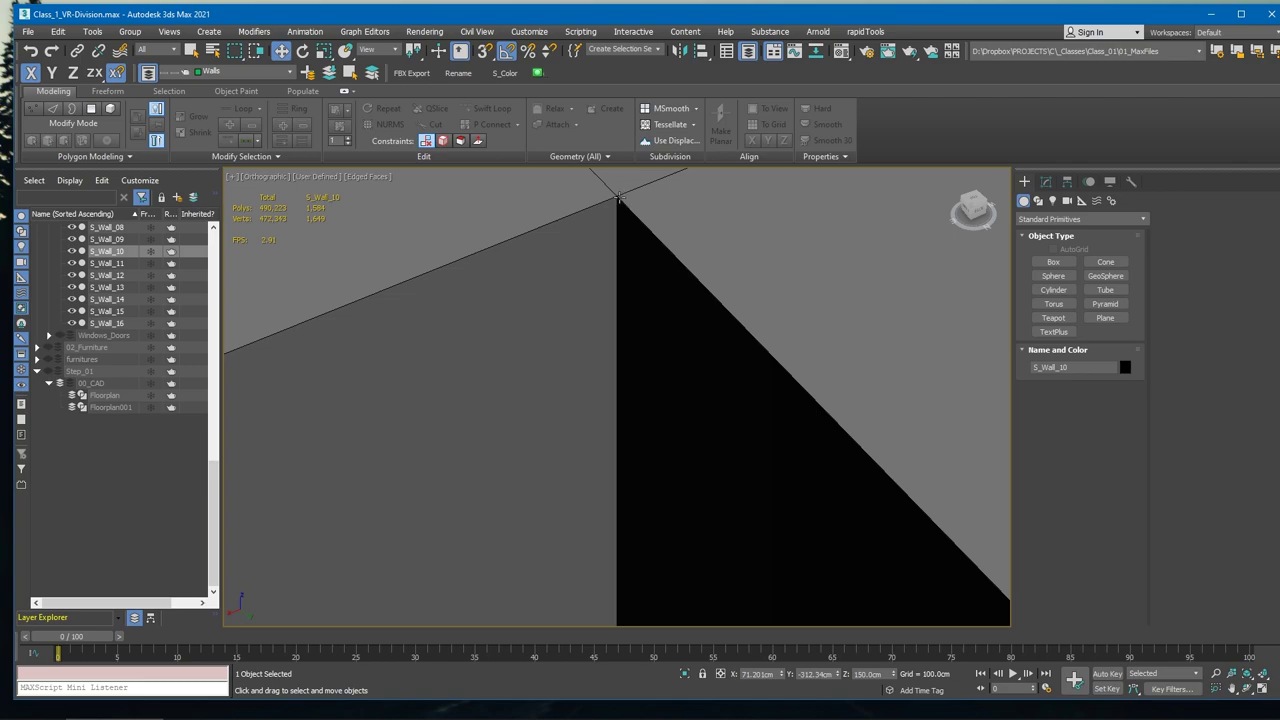
key(F4)
mouse_move(619, 317)
alt+middle_down()
mouse_move(501, 283)
mouse_move(642, 366)
mouse_move(624, 401)
alt+middle_up()
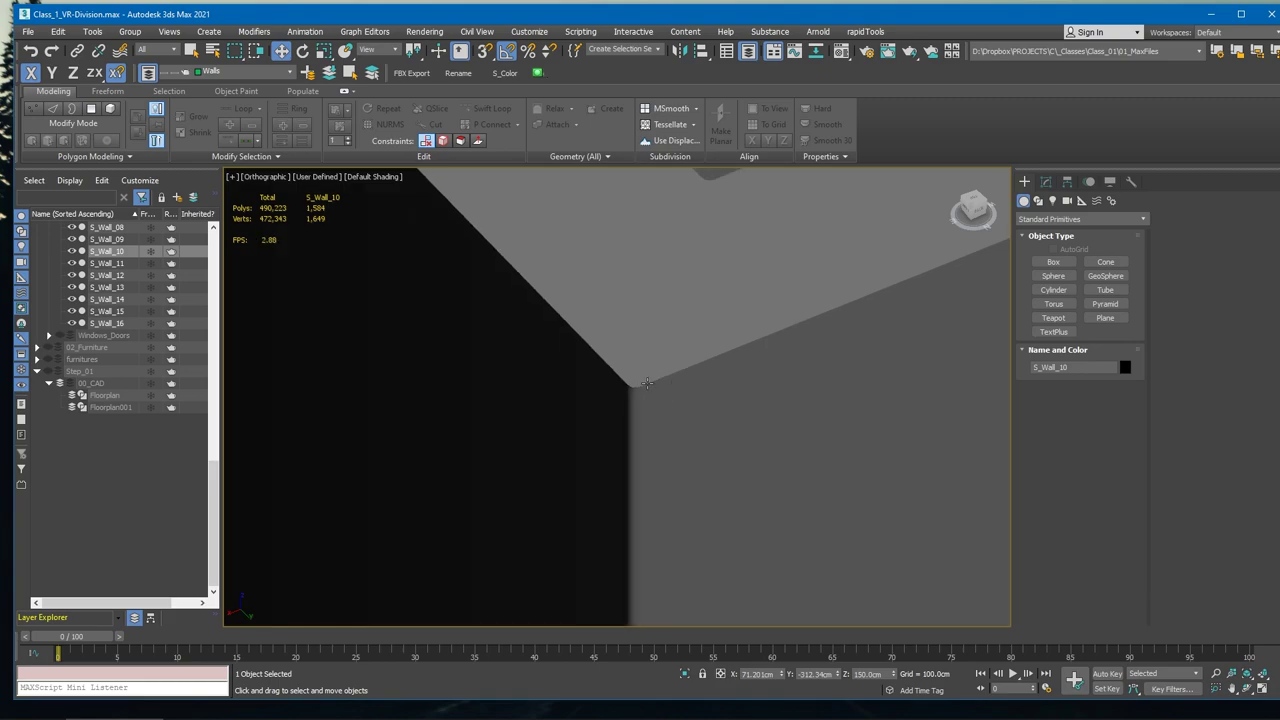
scroll(637, 382, down, 3)
scroll(637, 382, down, 3)
scroll(611, 383, down, 2)
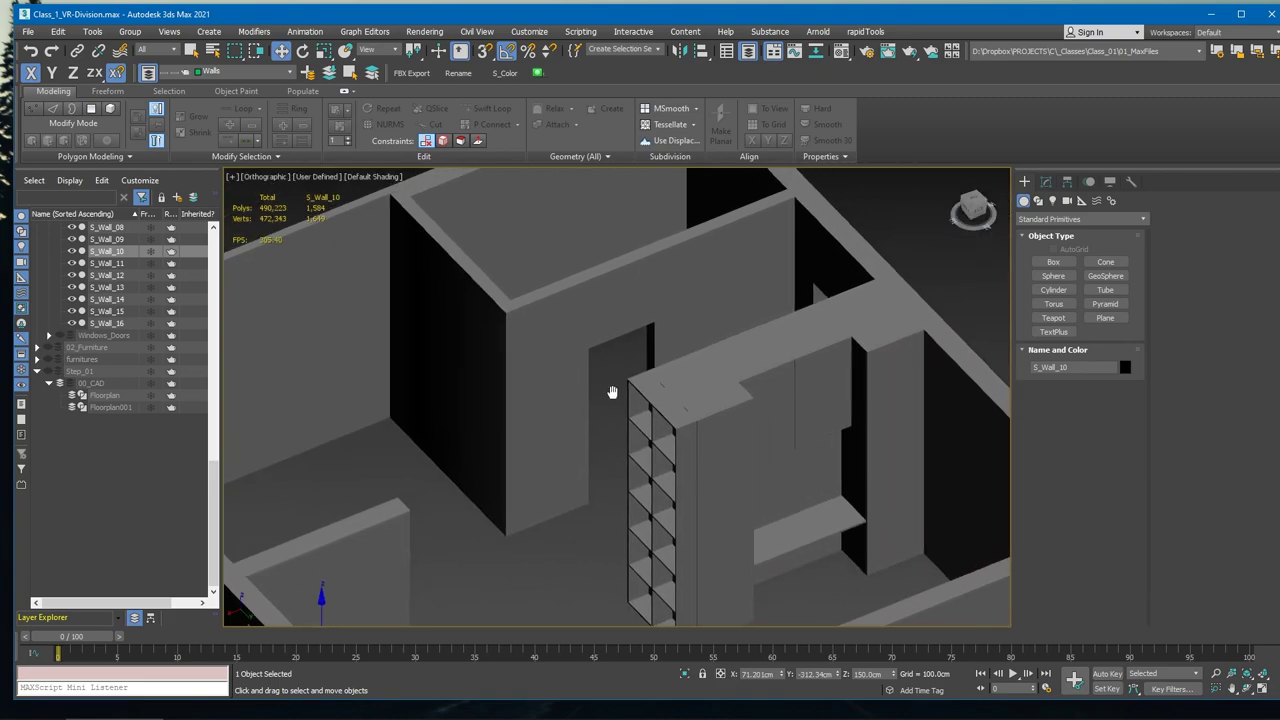
scroll(611, 383, down, 2)
mouse_move(654, 362)
alt+middle_down()
mouse_move(523, 414)
mouse_move(660, 403)
alt+middle_up()
scroll(523, 414, up, 5)
scroll(383, 355, up, 3)
key(F4)
scroll(477, 354, down, 3)
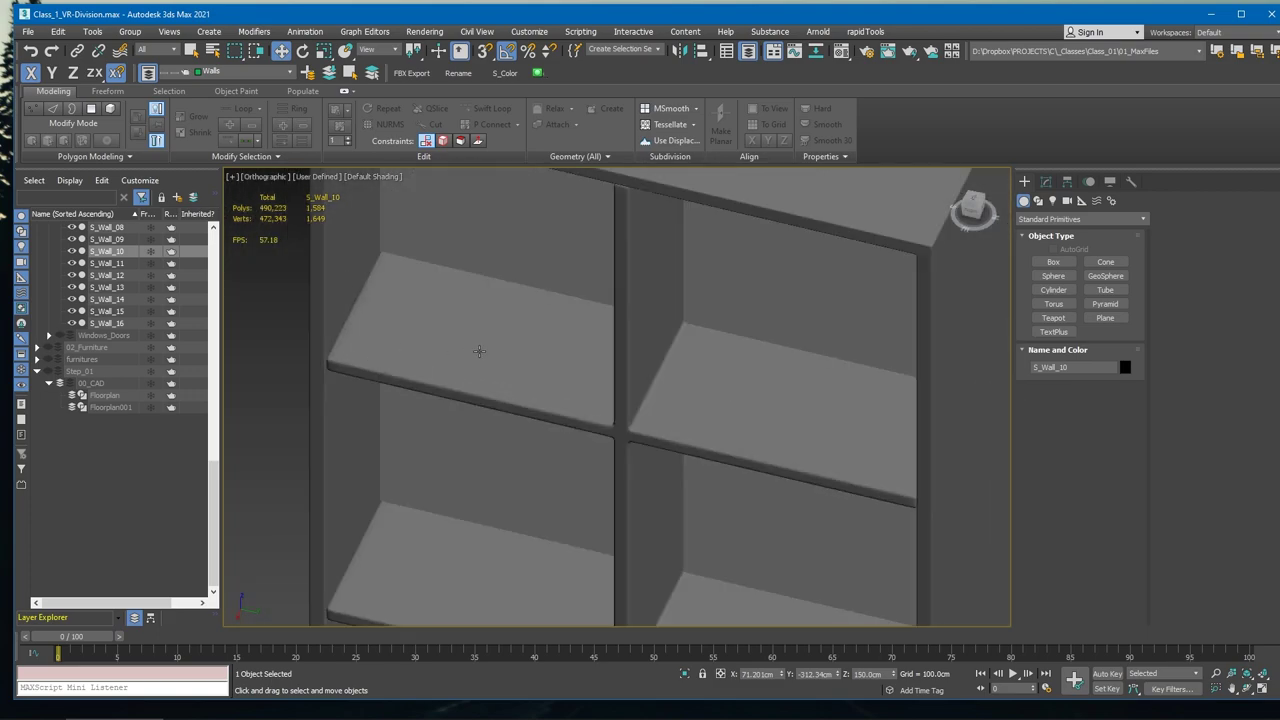
scroll(480, 365, down, 3)
scroll(483, 375, down, 2)
scroll(483, 375, down, 5)
Orbit around the room and expand the Ceilings layer to list S_Ceiling_01, rails and S_Floor_1–4
click(534, 514)
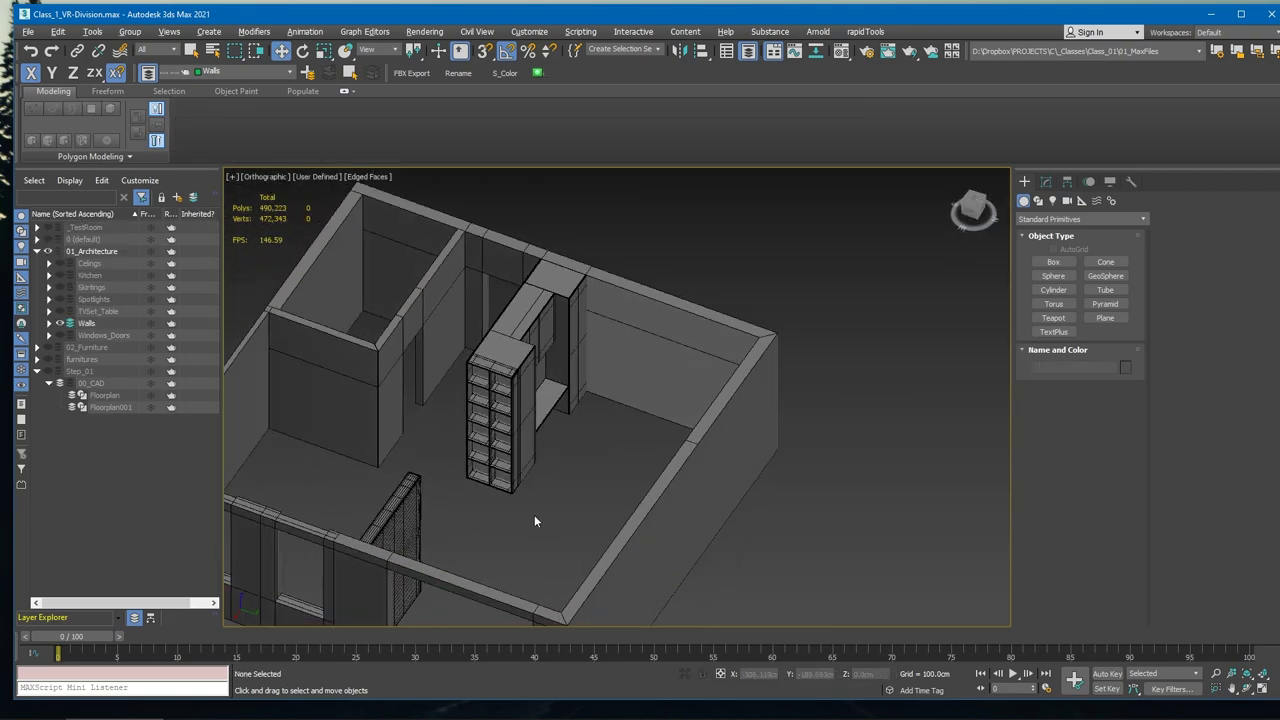
mouse_move(534, 514)
alt+middle_down()
mouse_move(466, 396)
mouse_move(575, 380)
mouse_move(577, 354)
mouse_move(834, 317)
mouse_move(629, 349)
alt+middle_up()
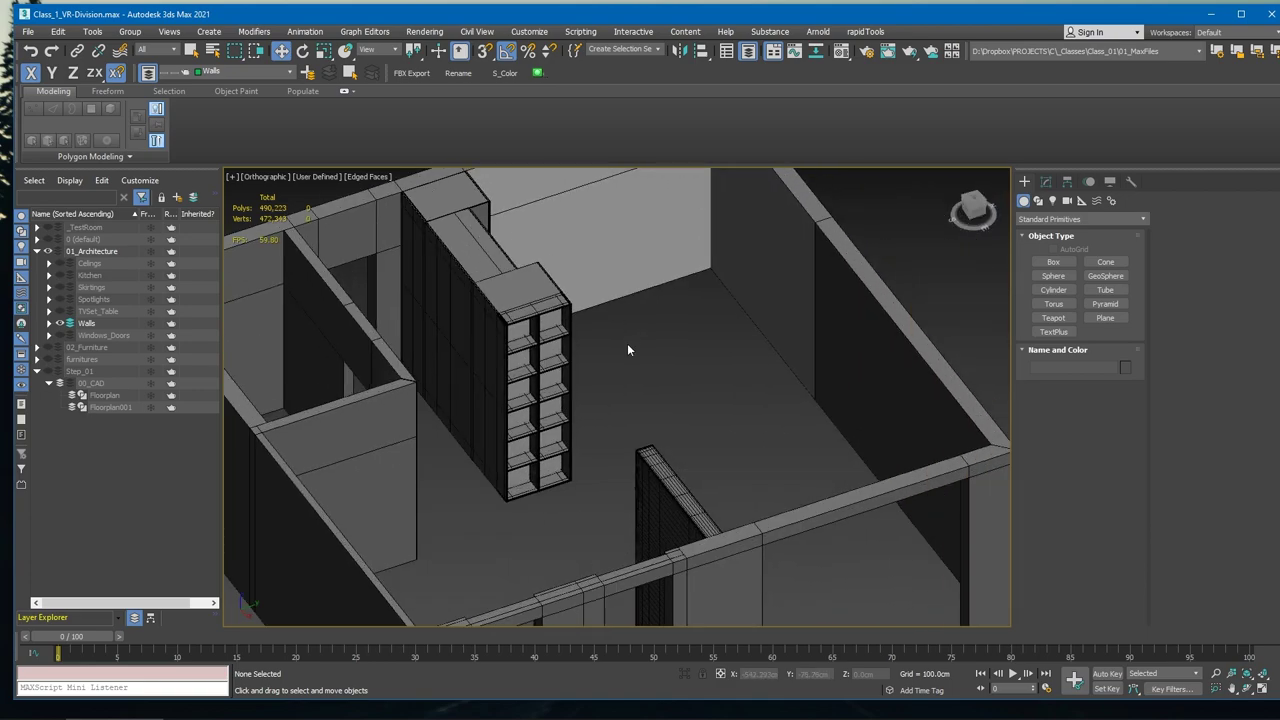
scroll(768, 362, down, 4)
alt+middle_drag(768, 362, 651, 387)
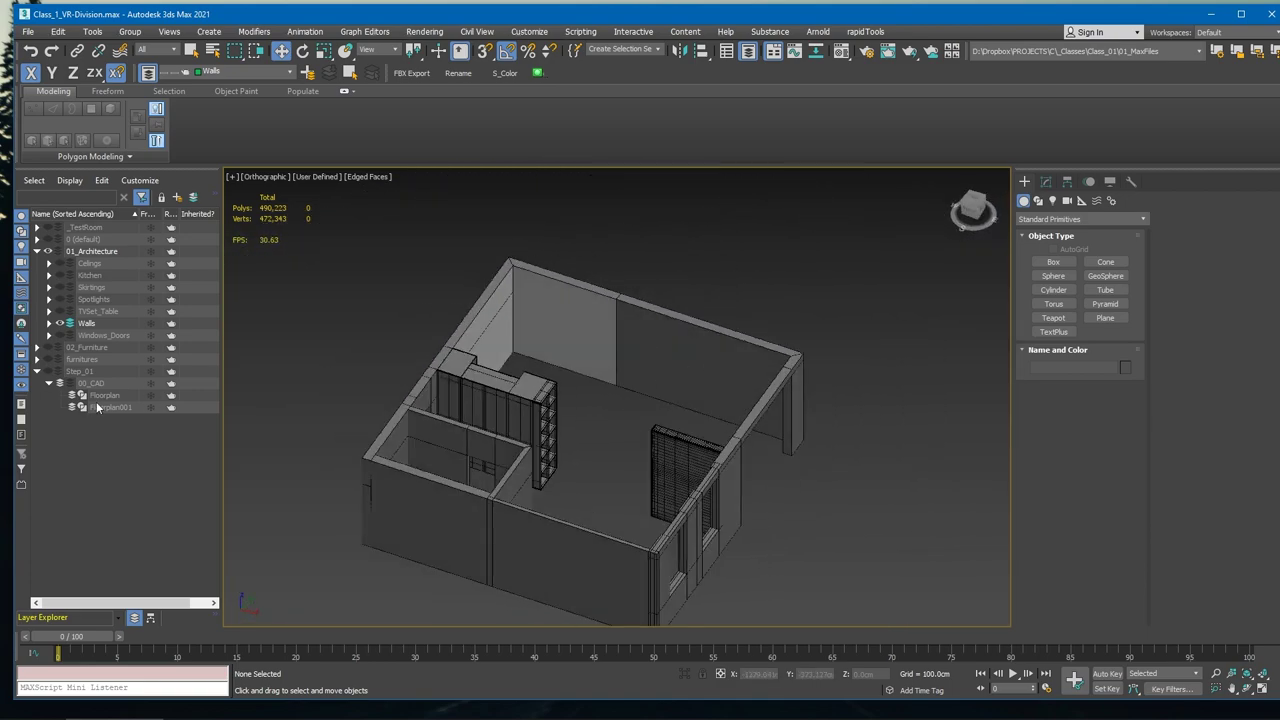
click(49, 264)
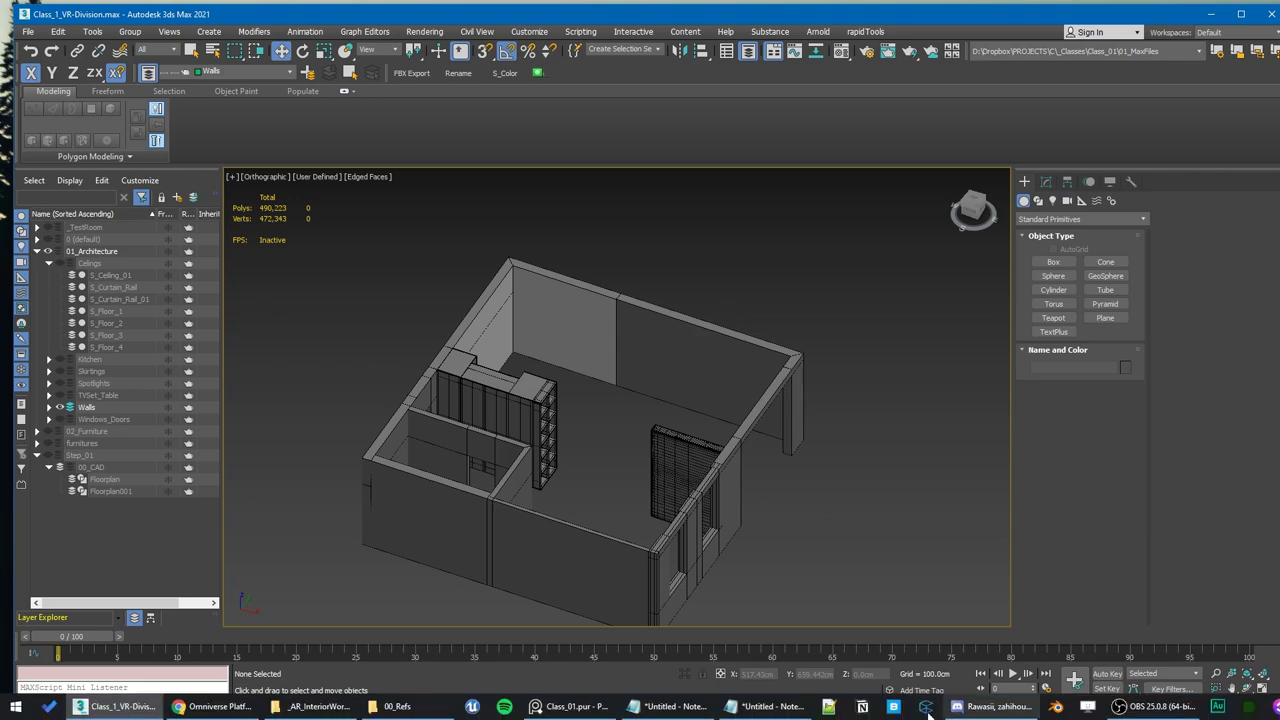
Switch to the Notepad project notes and begin a new line below the walls entry
click(667, 708)
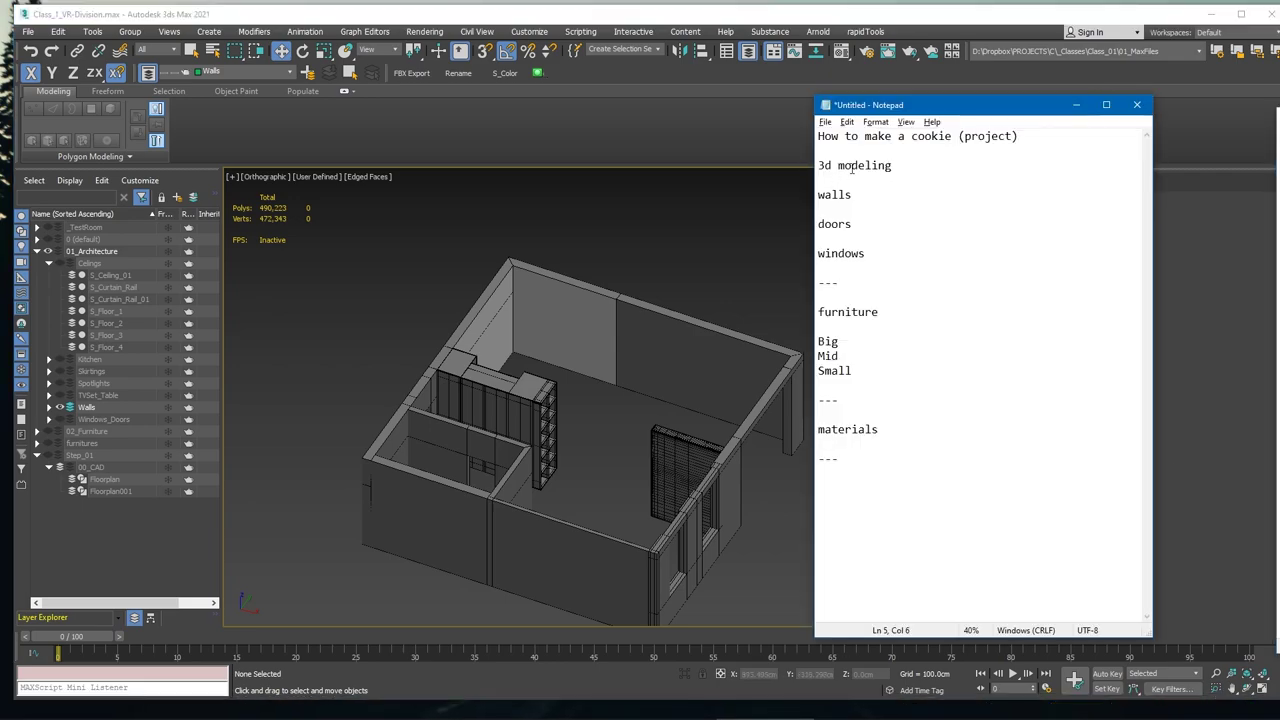
key(Return)
key(Return)
text(f)
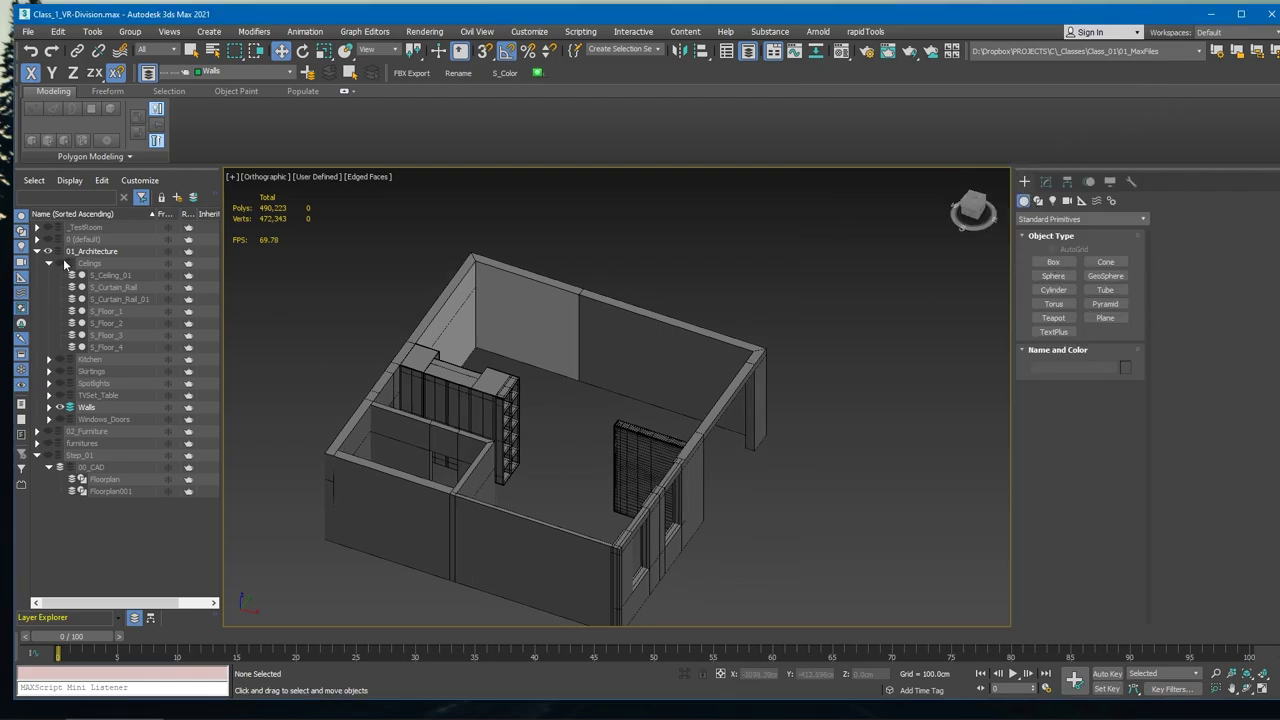
Hide the ceiling and curtain rail objects, inspect the S_Floor_2 underside, and collapse Ceilings
click(59, 263)
click(110, 275)
shift+click(118, 299)
click(71, 299)
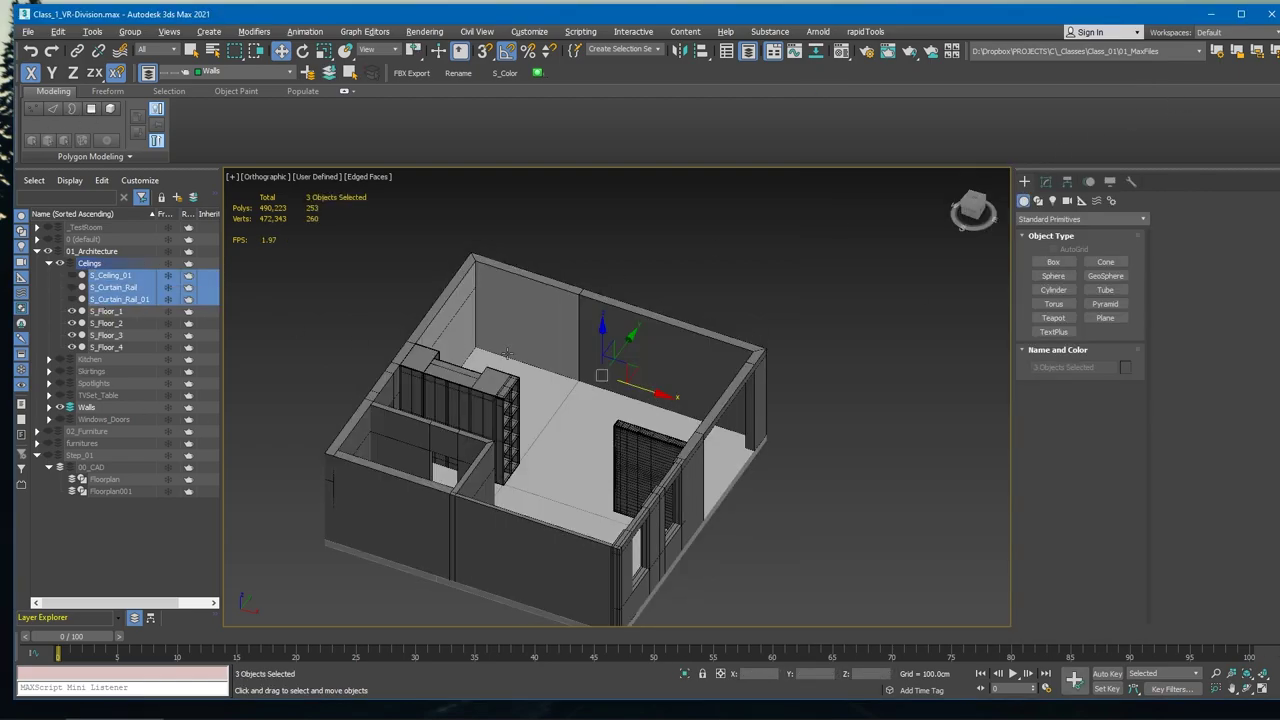
click(508, 354)
alt+middle_drag(508, 354, 427, 293)
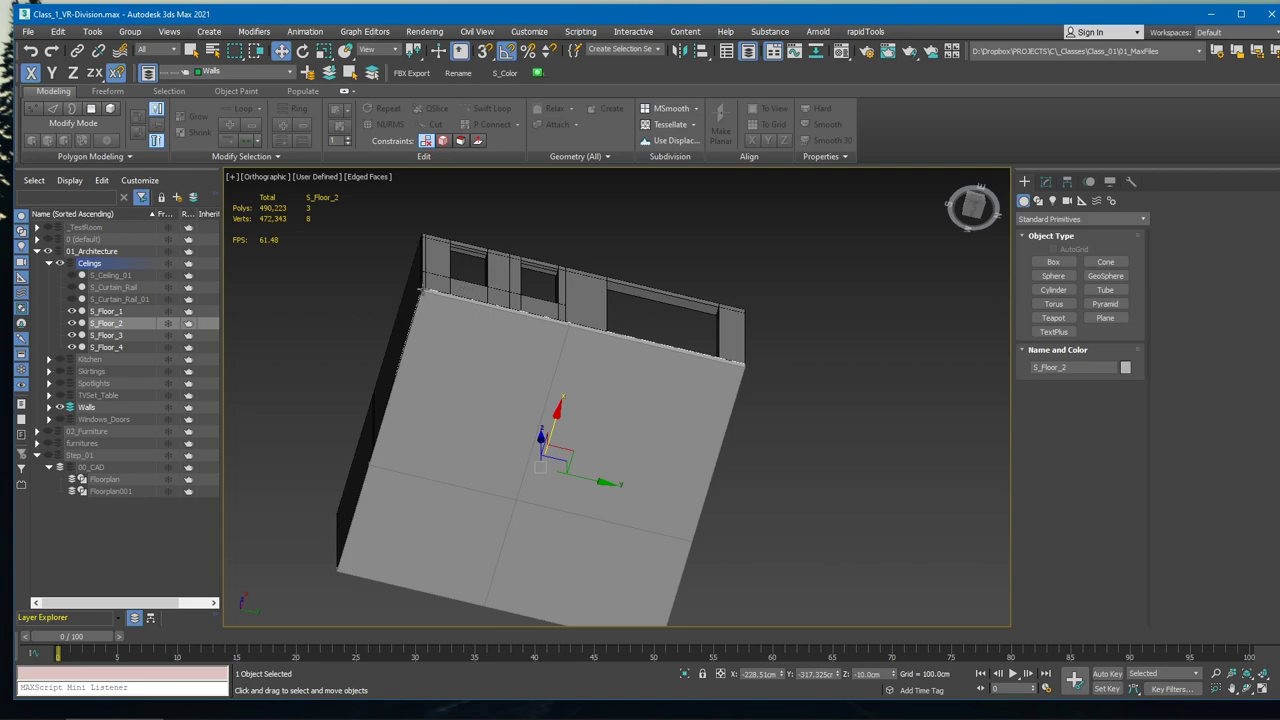
mouse_move(419, 238)
alt+middle_down()
mouse_move(694, 486)
mouse_move(570, 479)
mouse_move(680, 428)
alt+middle_up()
click(737, 461)
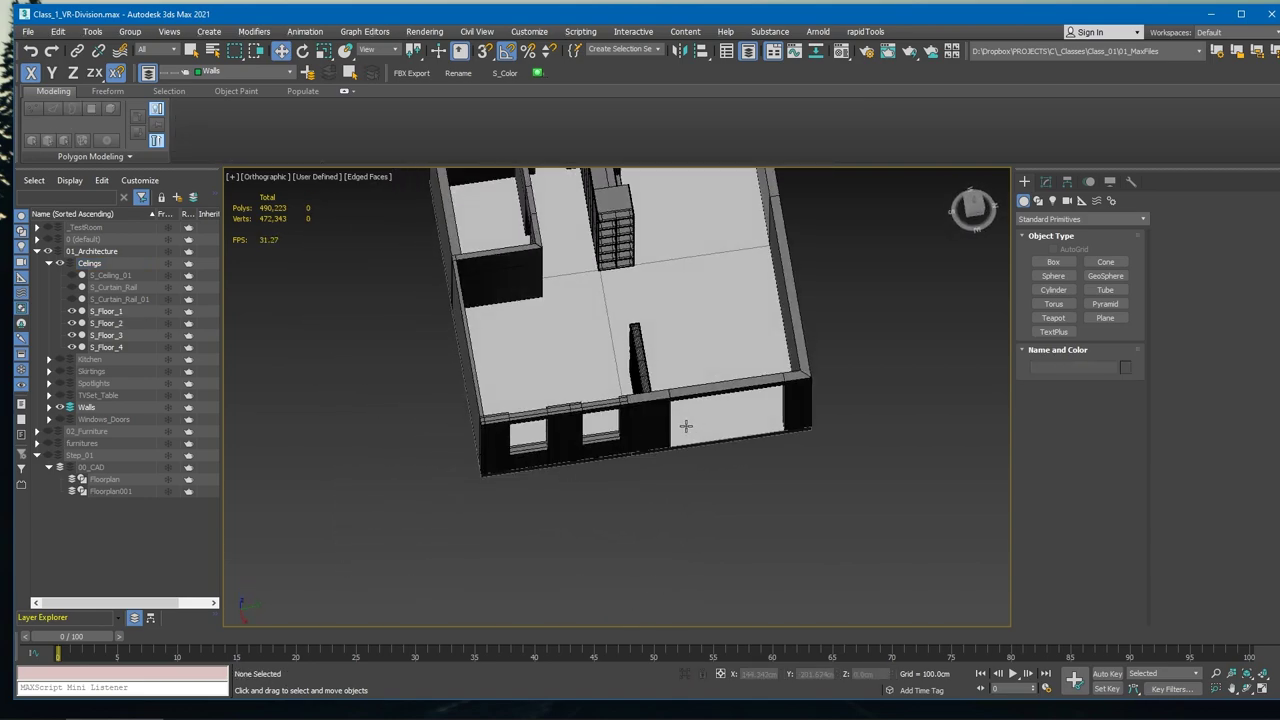
click(49, 263)
Show the Skirtings layer and inspect the skirting around the room with plain shading
mouse_move(517, 299)
alt+middle_down()
mouse_move(566, 431)
mouse_move(197, 336)
alt+middle_up()
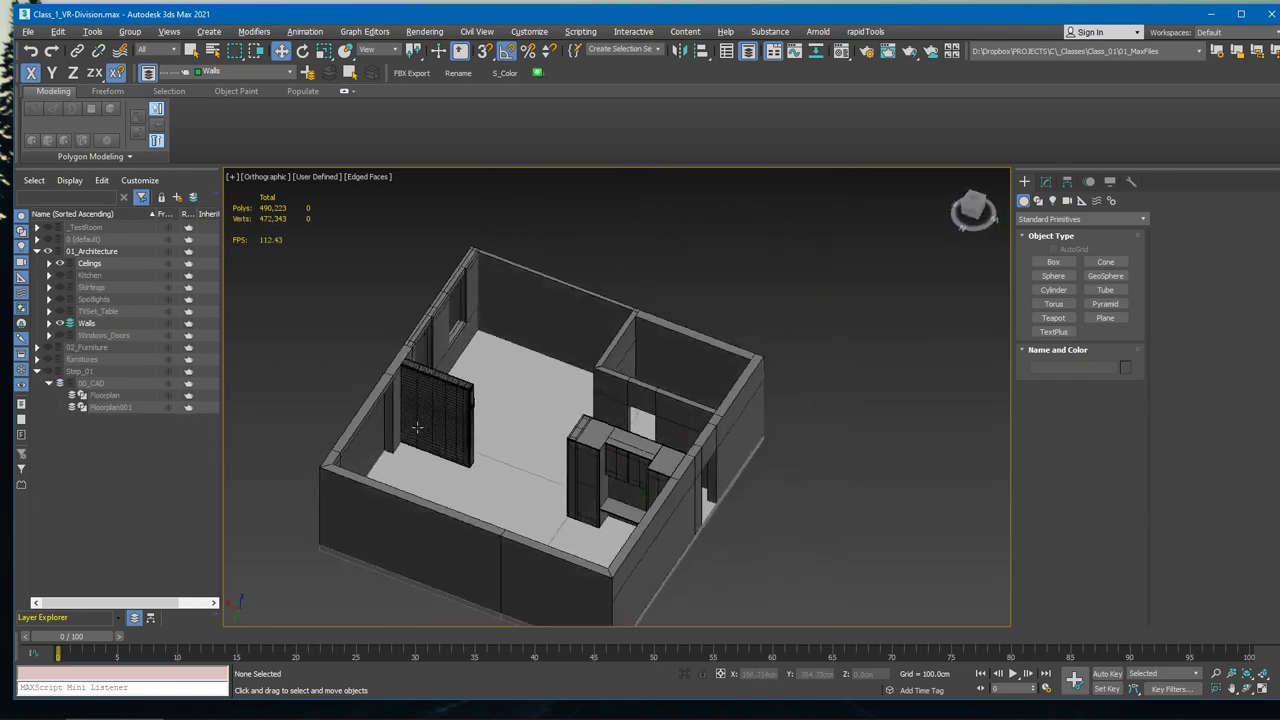
click(60, 287)
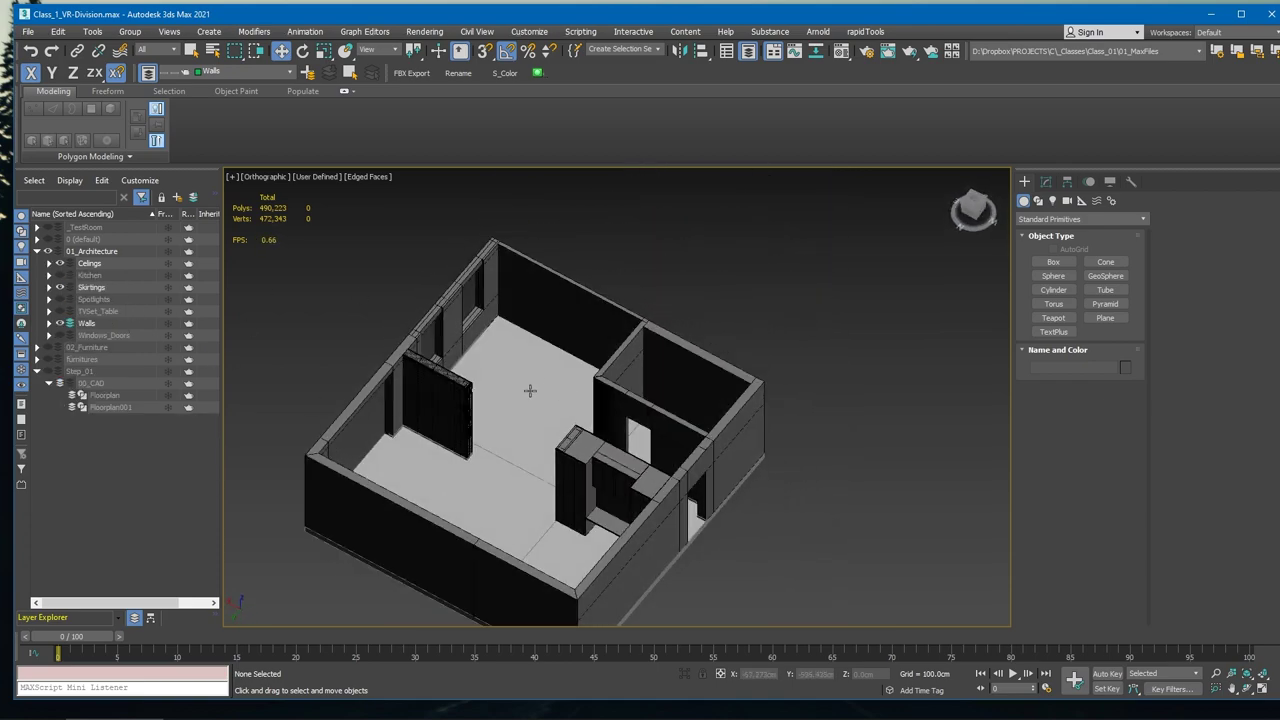
alt+middle_drag(529, 386, 491, 374)
scroll(635, 538, up, 10)
key(F4)
scroll(635, 538, down, 5)
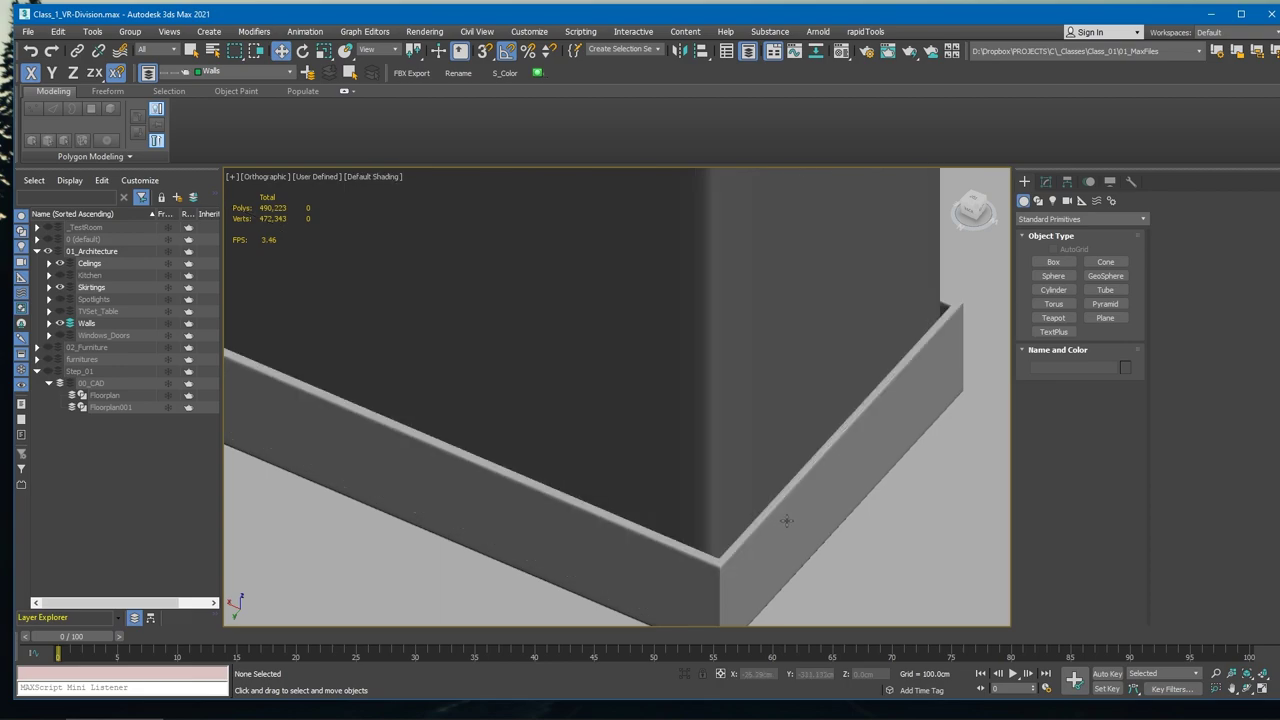
mouse_move(786, 514)
alt+middle_down()
mouse_move(631, 460)
mouse_move(670, 328)
alt+middle_up()
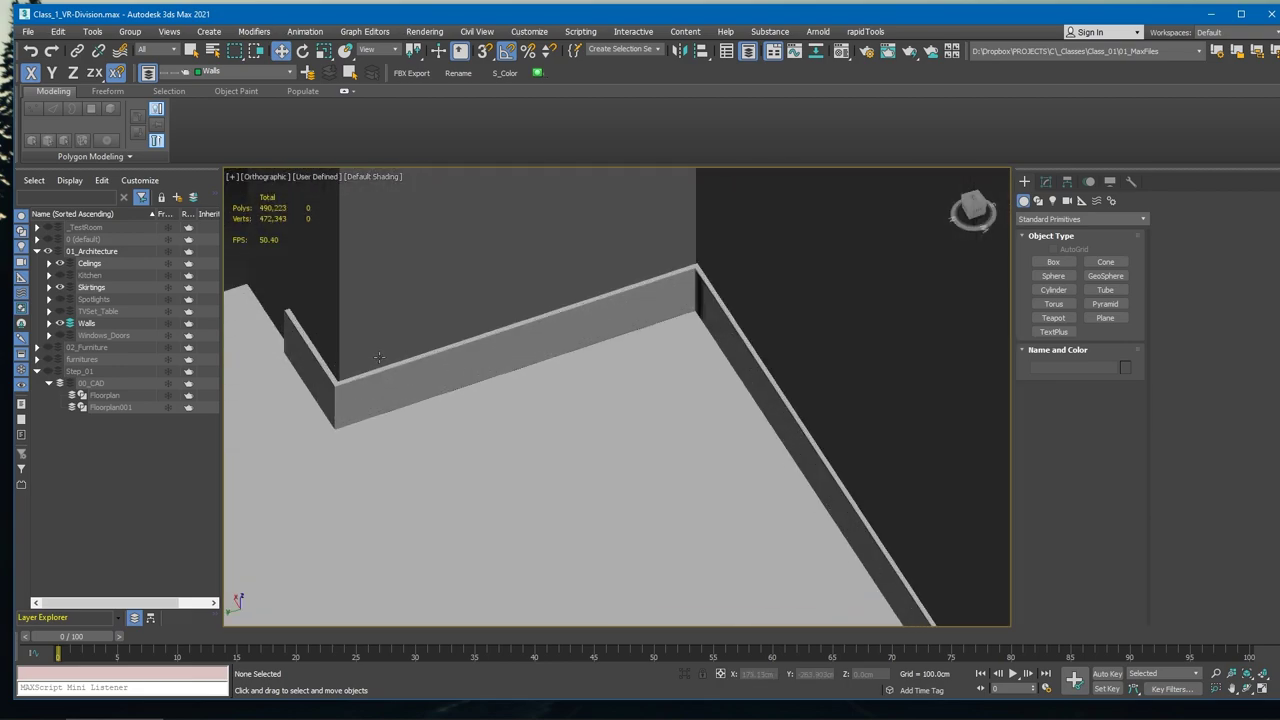
scroll(670, 328, down, 8)
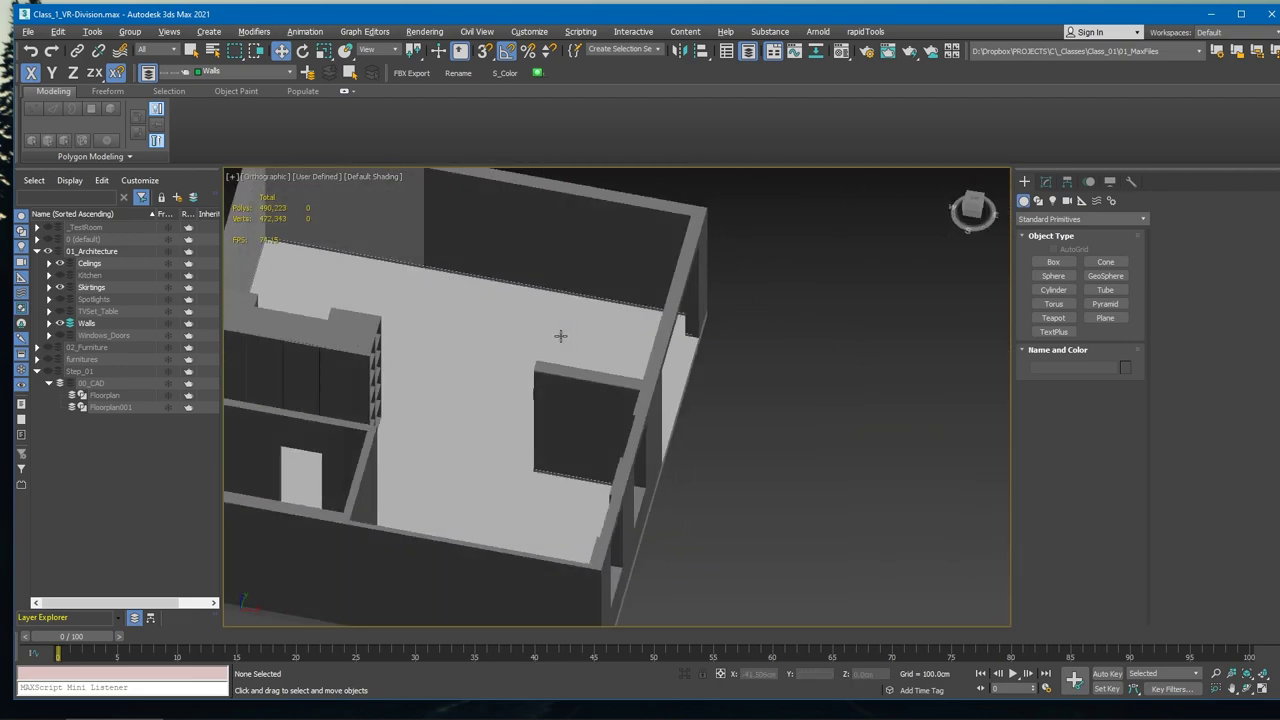
alt+middle_drag(560, 334, 654, 466)
scroll(713, 382, up, 8)
scroll(713, 382, down, 10)
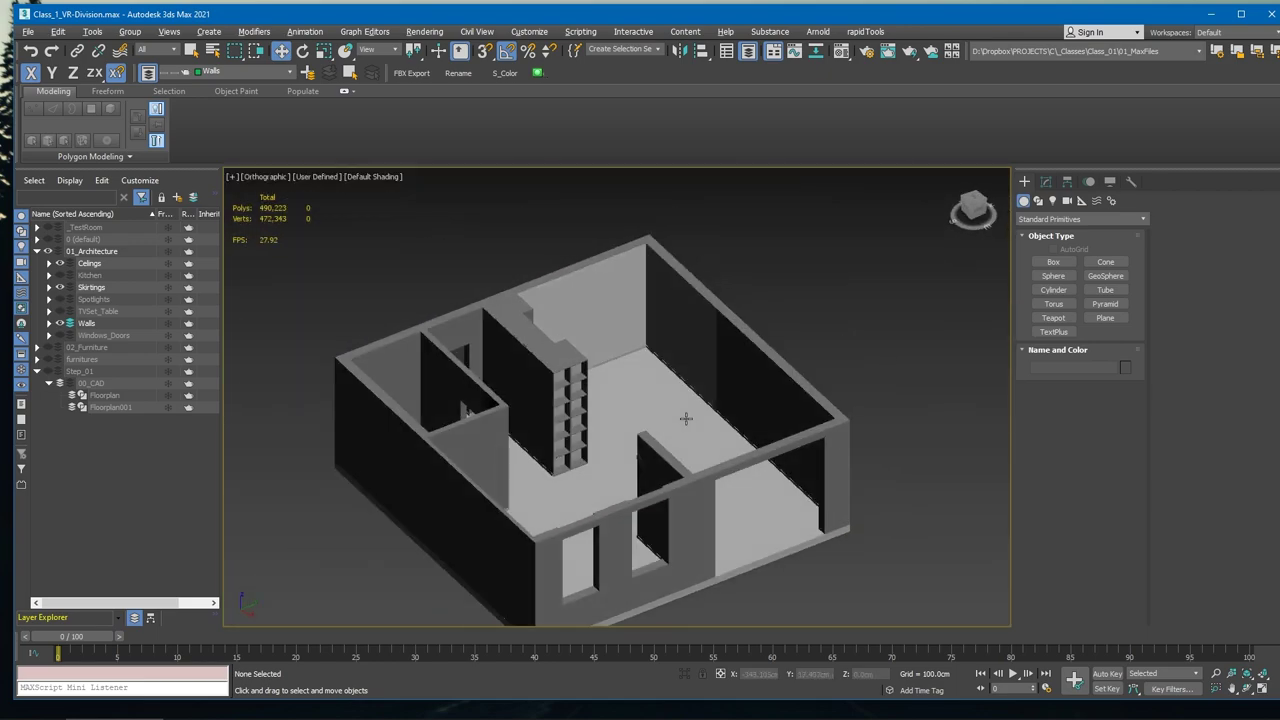
mouse_move(680, 420)
alt+middle_down()
mouse_move(736, 558)
mouse_move(600, 457)
alt+middle_up()
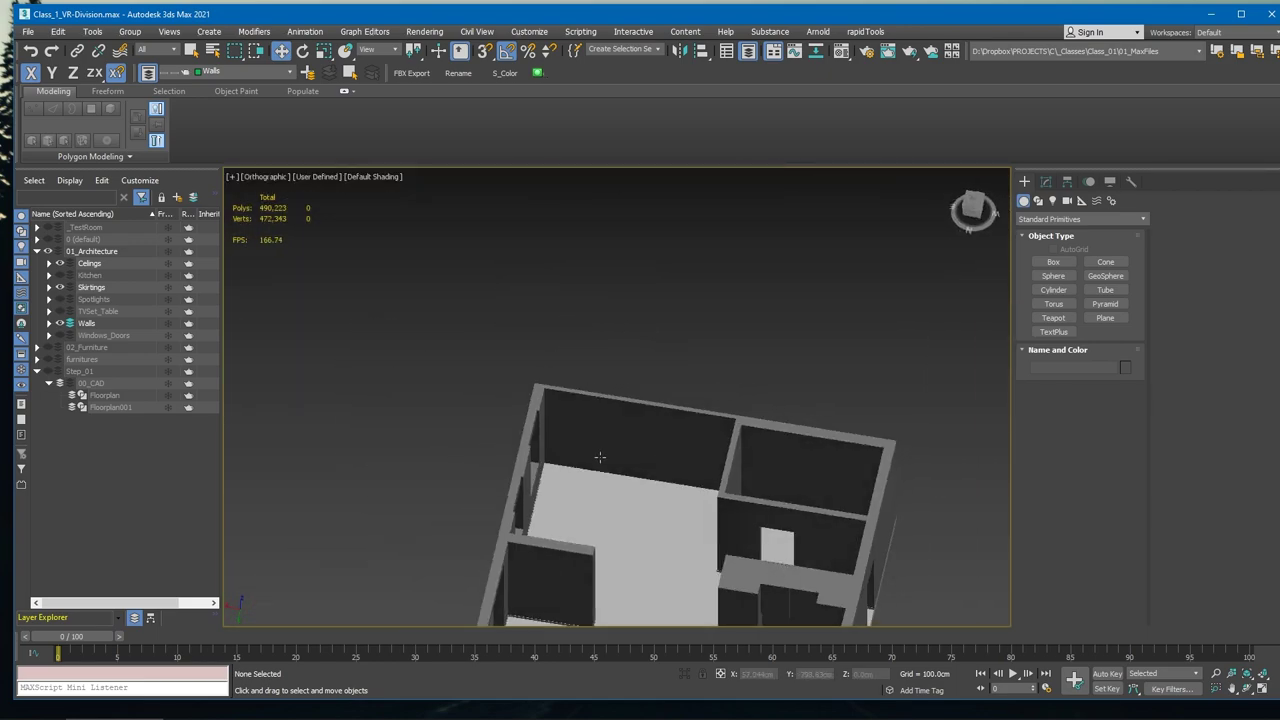
Show the Kitchen layer and turn edged-face outlines back on
click(58, 276)
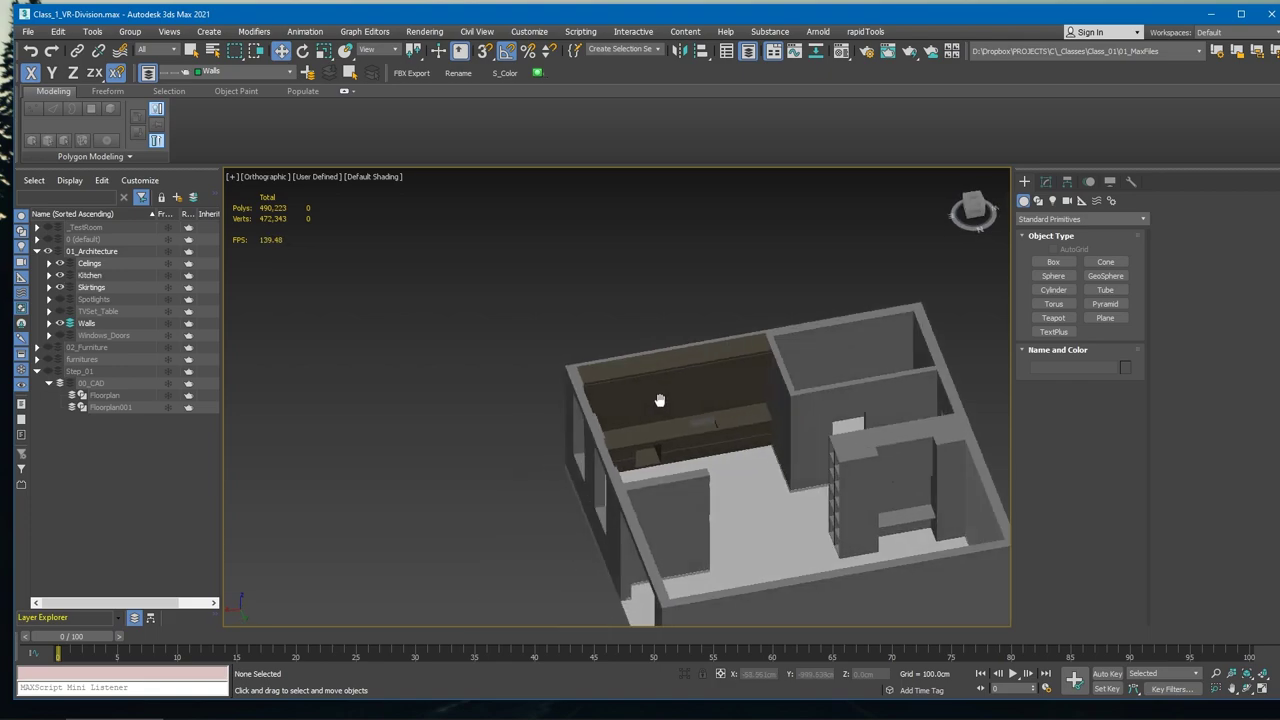
scroll(660, 397, up, 8)
key(F4)
scroll(700, 258, up, 2)
scroll(744, 545, up, 3)
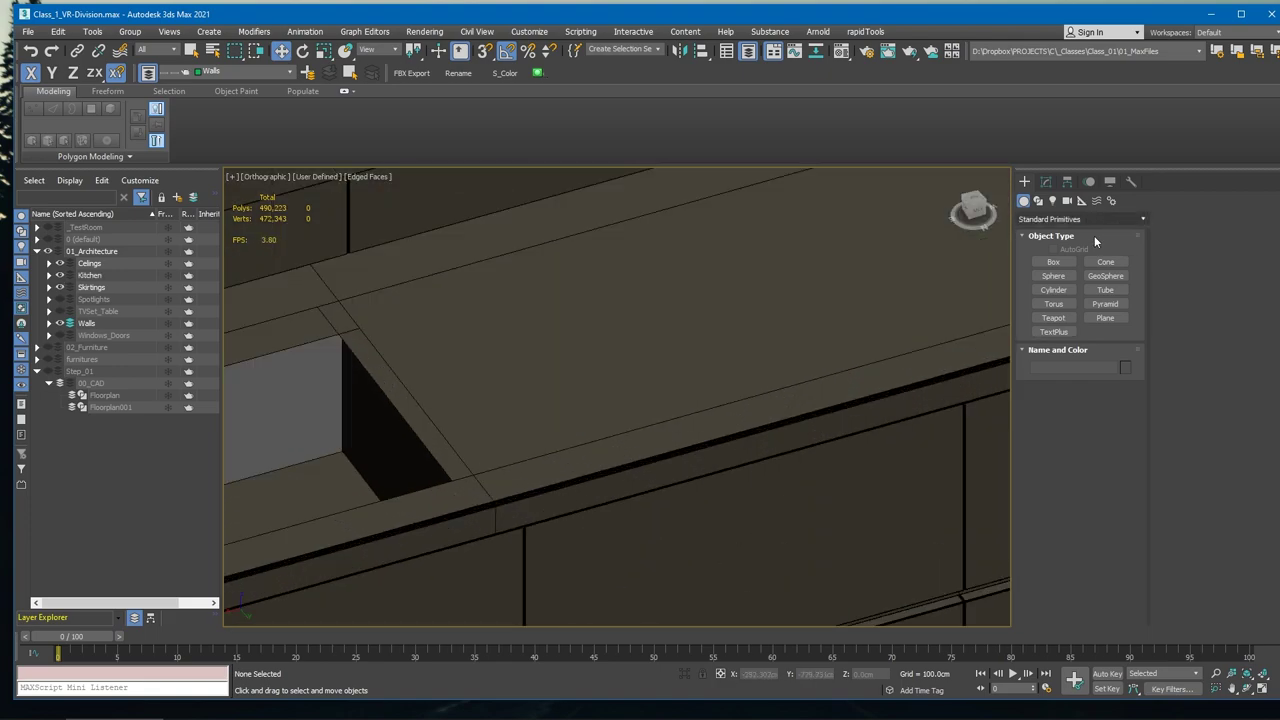
Draw a test box Box010 near the kitchen, then undo it away
click(1053, 261)
drag(770, 318, 790, 340)
click(746, 190)
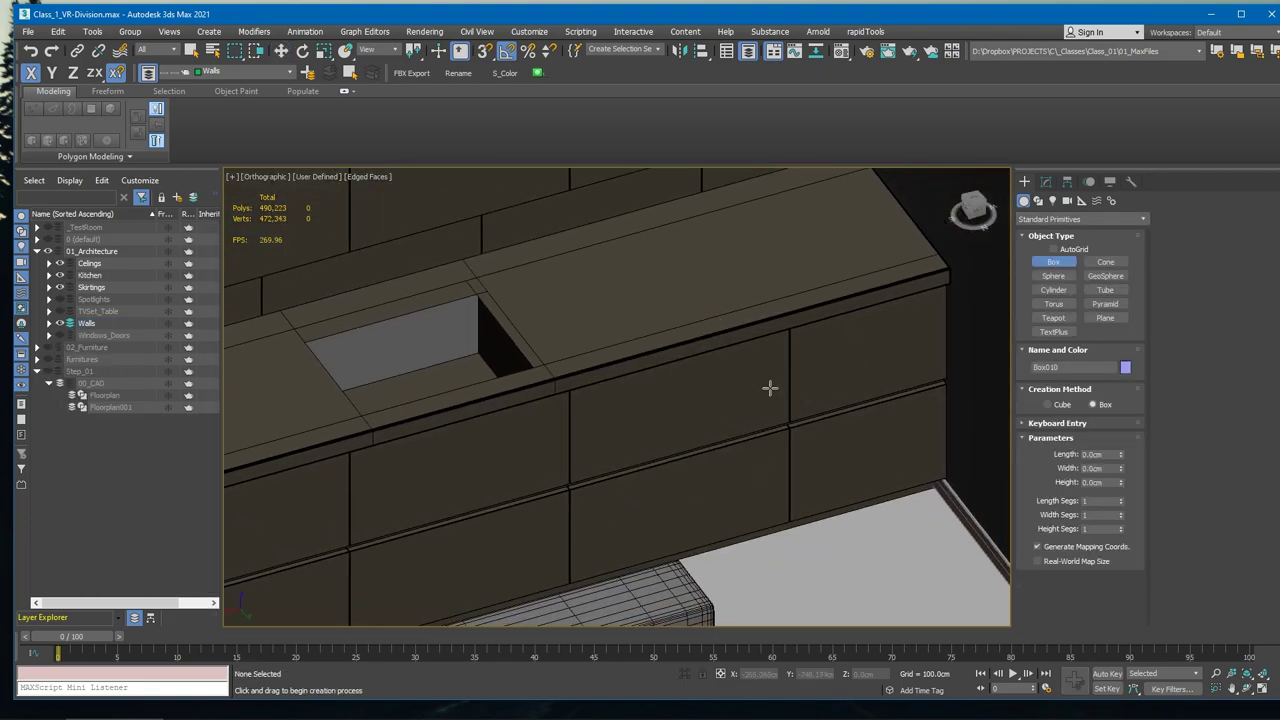
alt+middle_drag(769, 388, 1018, 318)
click(1058, 253)
alt+middle_drag(820, 370, 747, 408)
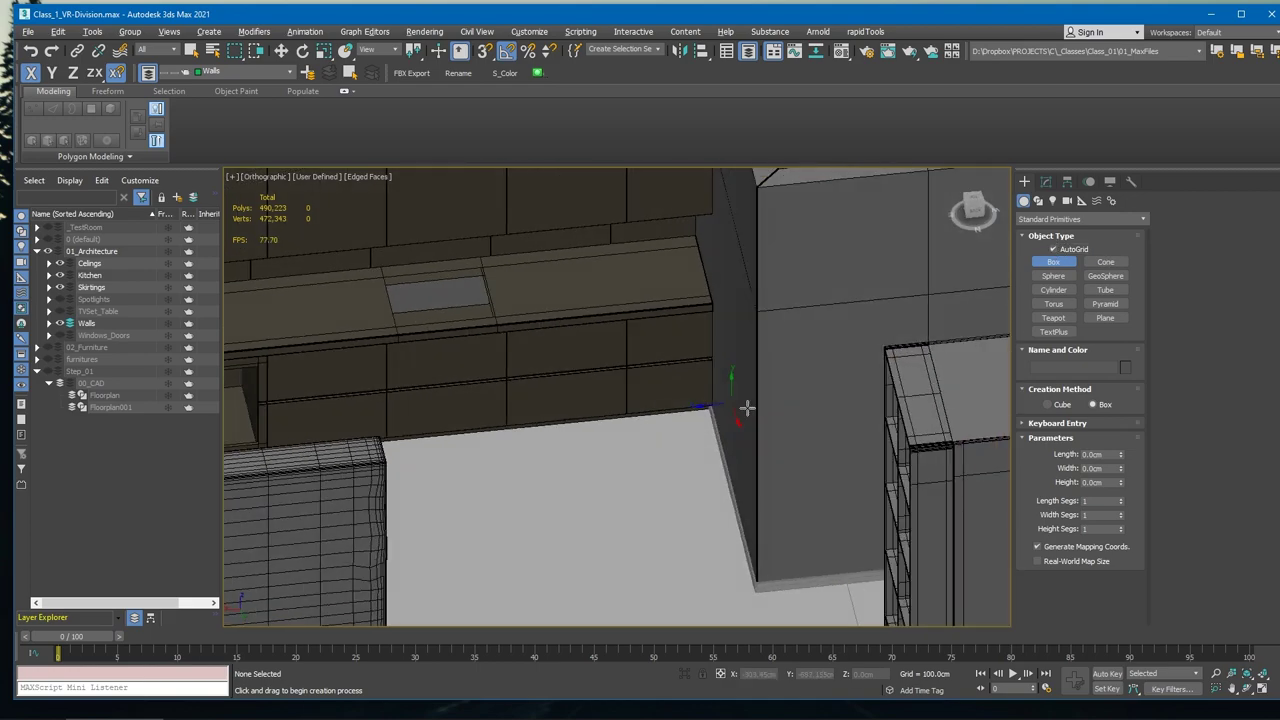
drag(493, 375, 494, 360)
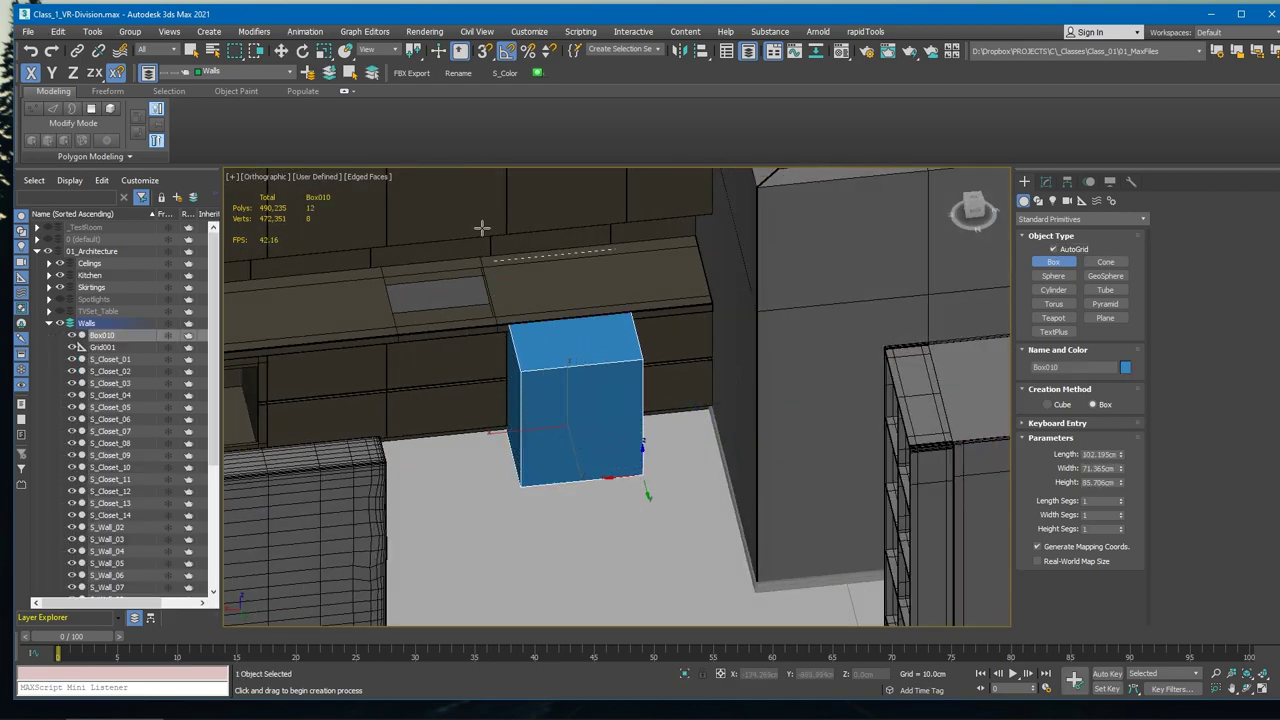
alt+middle_drag(566, 430, 676, 452)
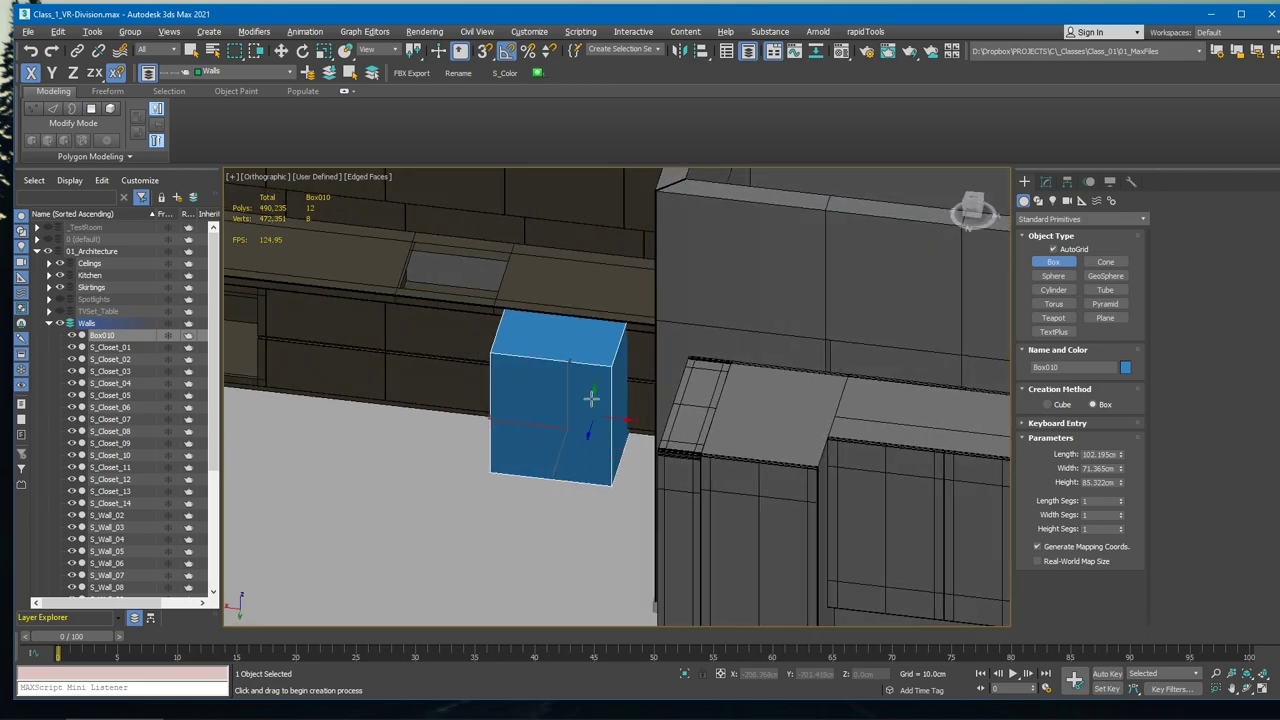
key(ctrl+z)
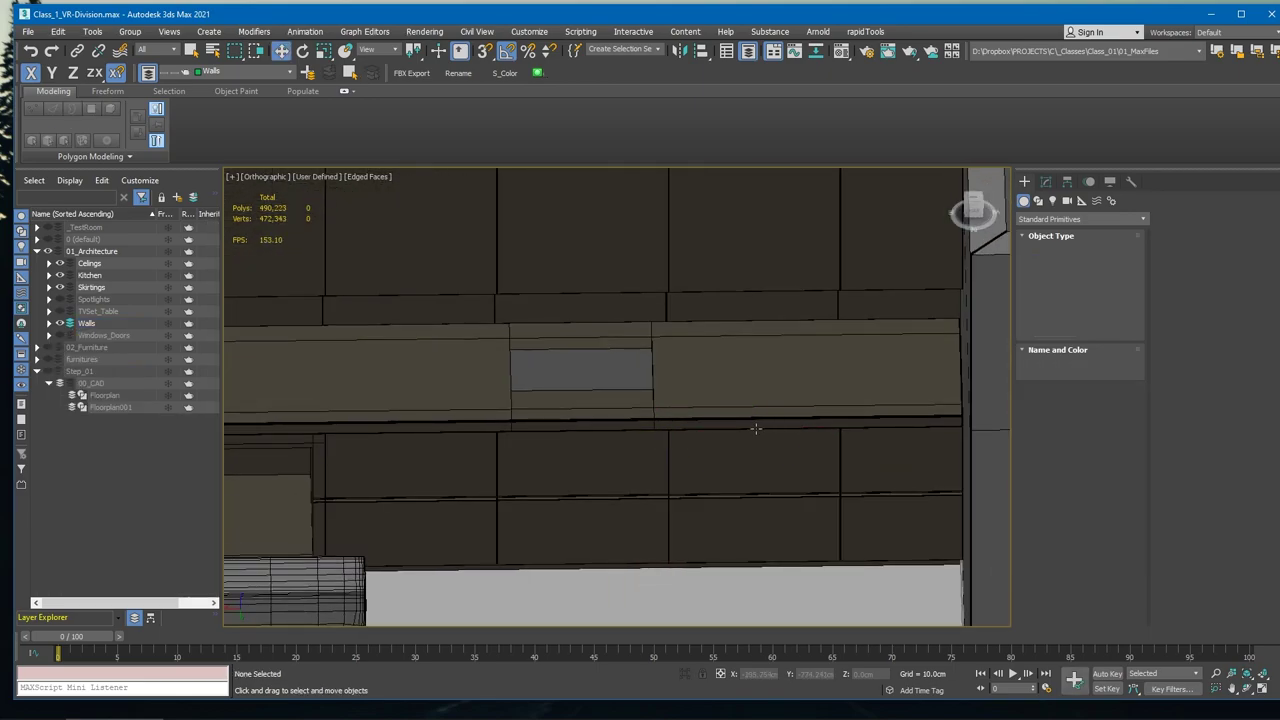
key(shift+z)
key(ctrl+z)
key(ctrl+z)
key(shift+z)
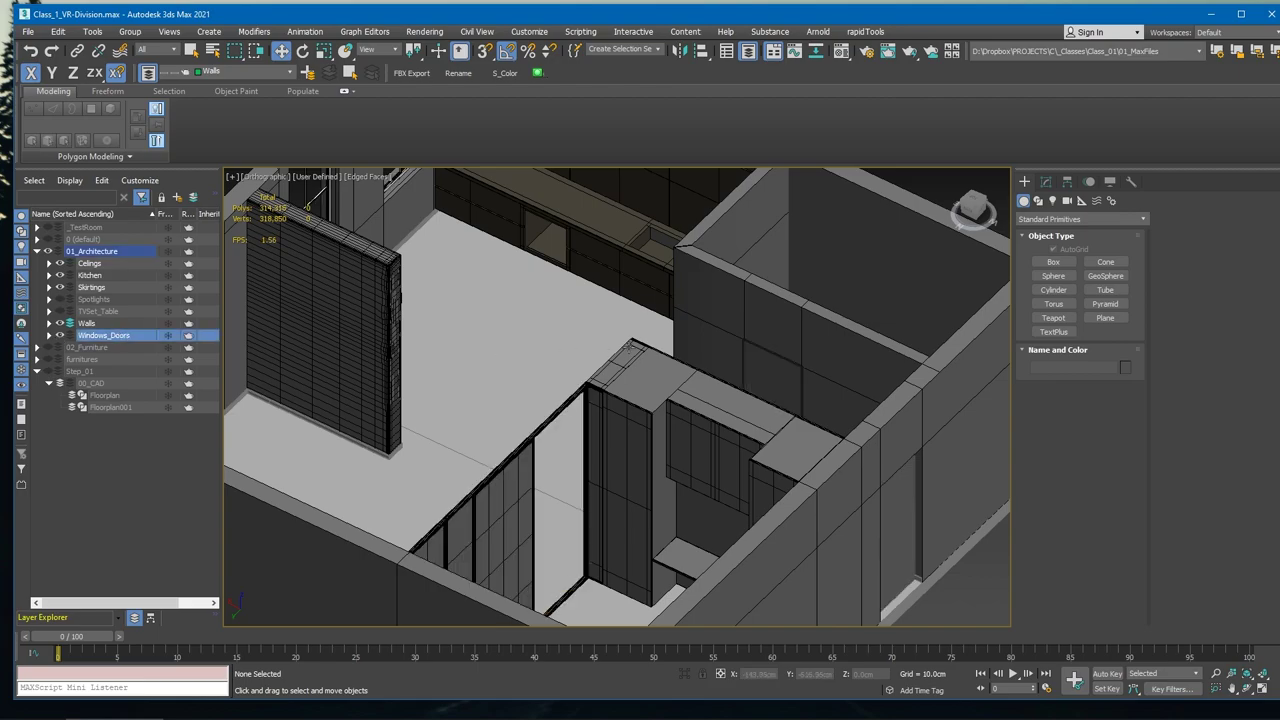
Step back through earlier views to the window wall and select the middle sliding door panel
key(shift+z)
key(shift+z)
key(shift+z)
key(shift+z)
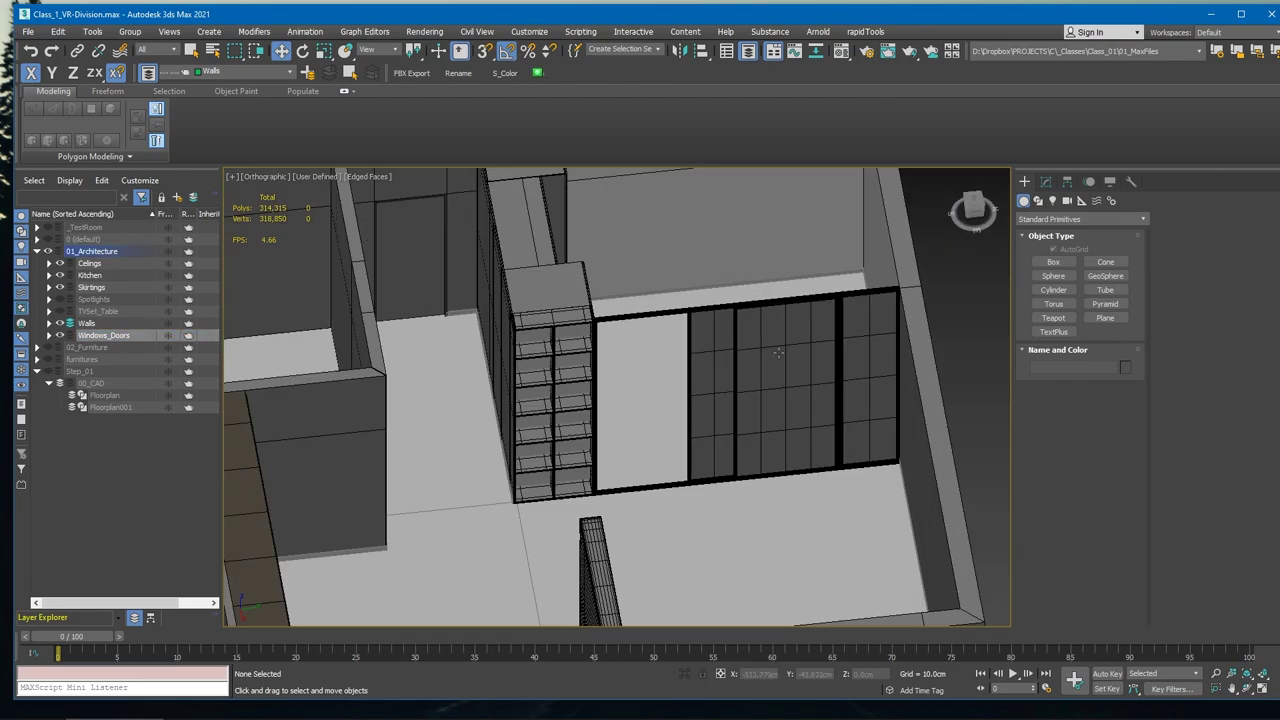
key(shift+z)
key(shift+z)
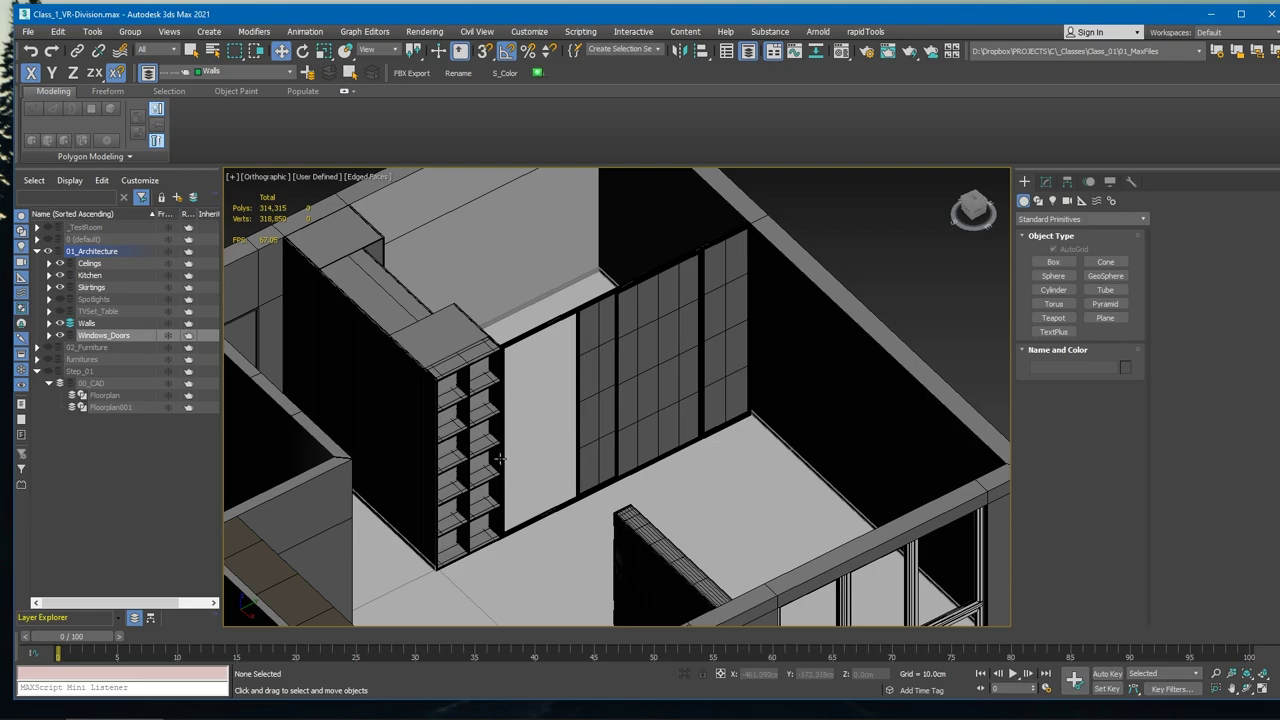
key(shift+z)
click(604, 311)
key(shift+z)
key(shift+z)
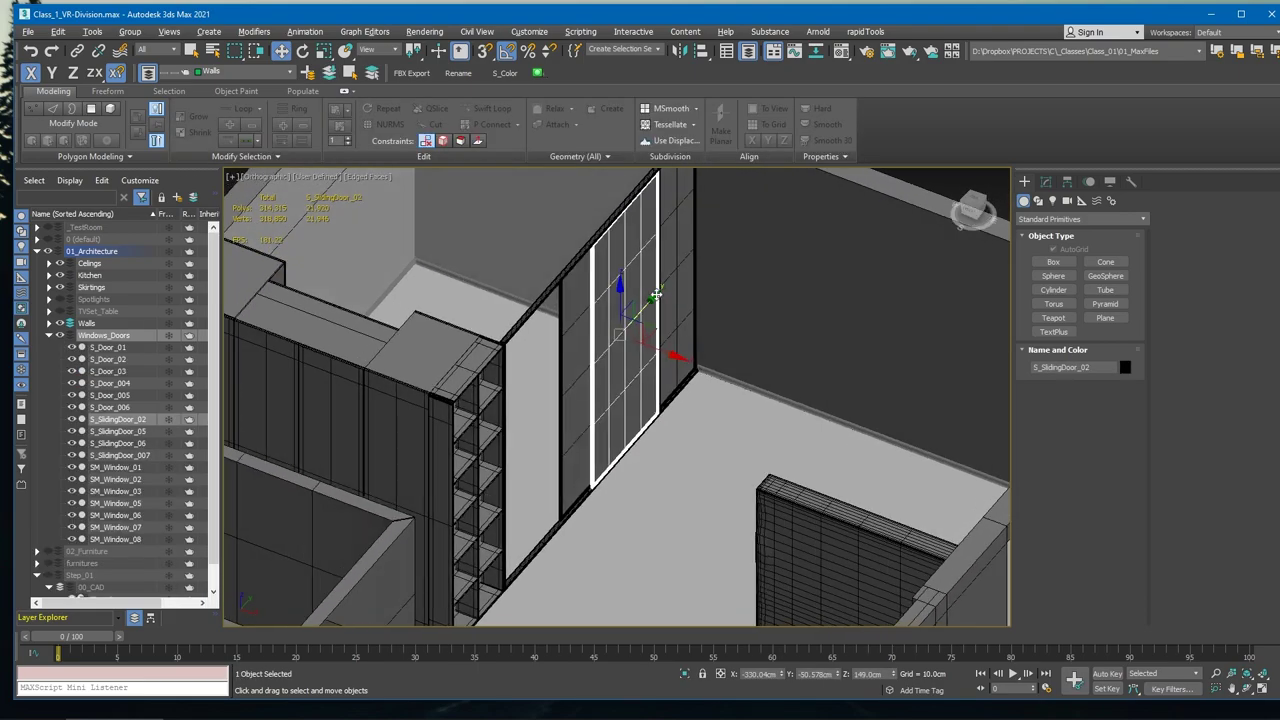
key(shift+z)
key(shift+z)
key(shift+z)
key(shift+z)
key(shift+z)
key(shift+z)
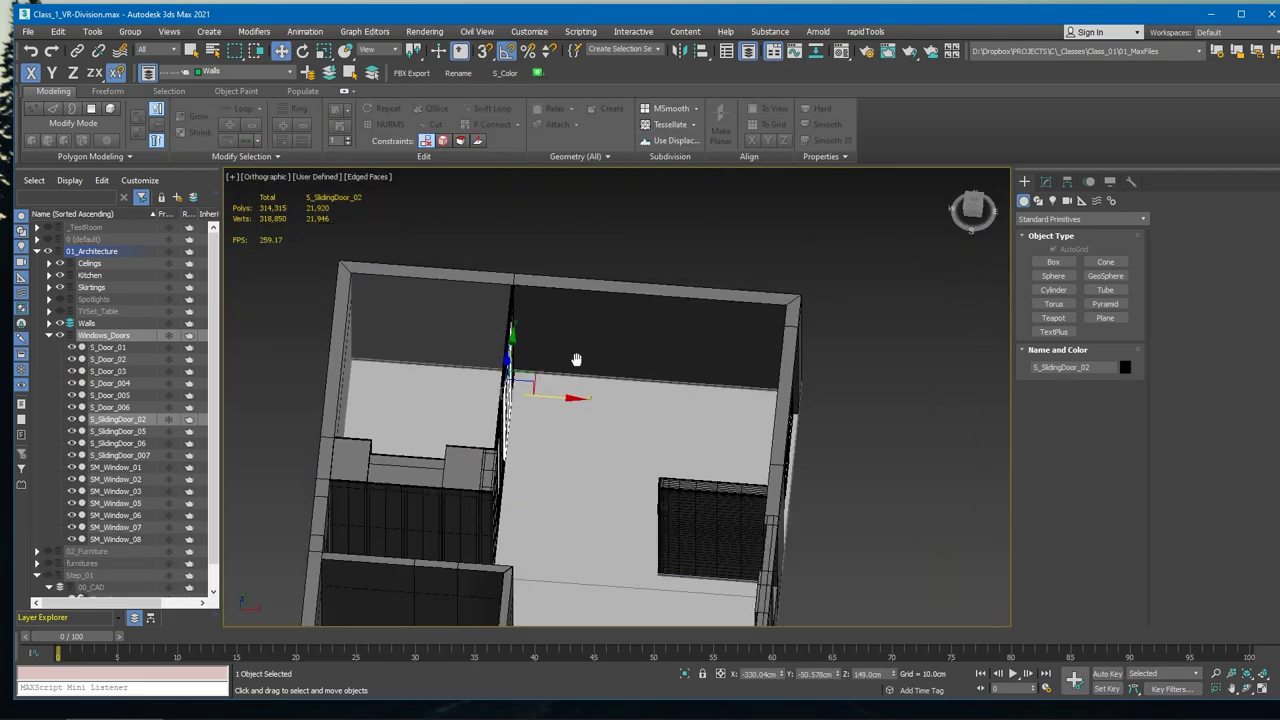
key(shift+z)
key(shift+z)
key(shift+z)
key(shift+z)
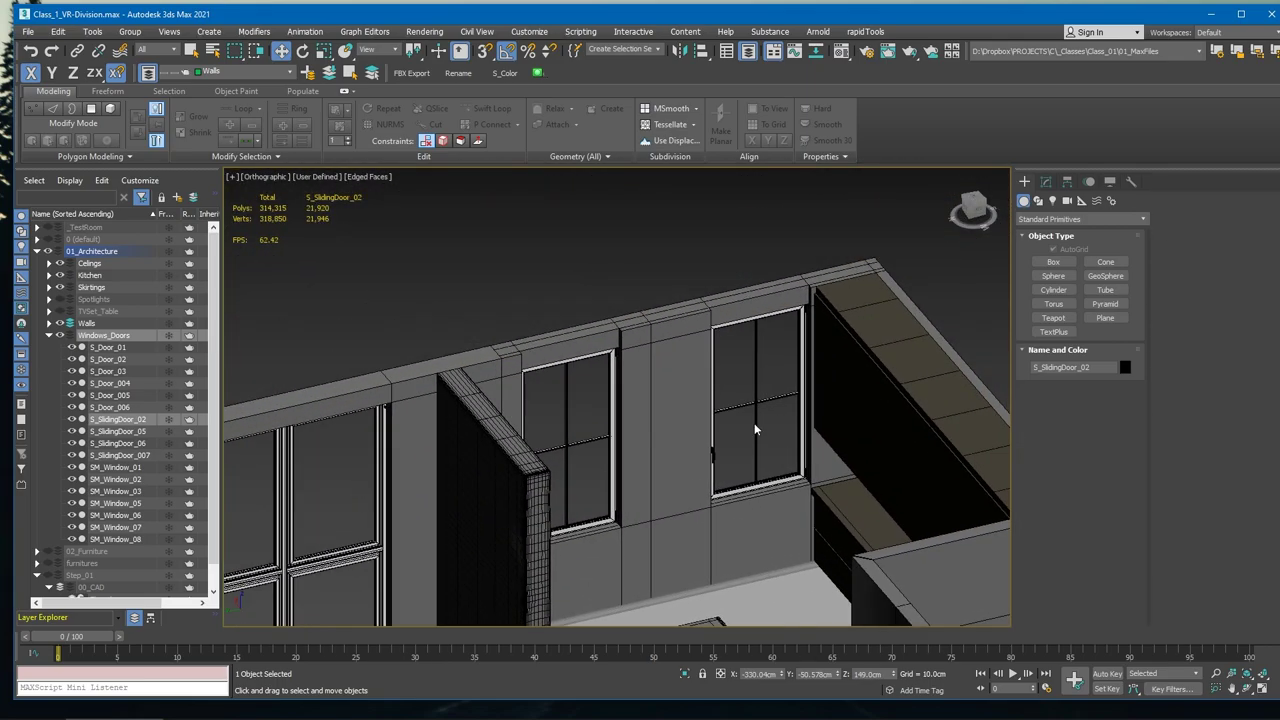
key(shift+z)
key(shift+z)
key(shift+z)
key(shift+z)
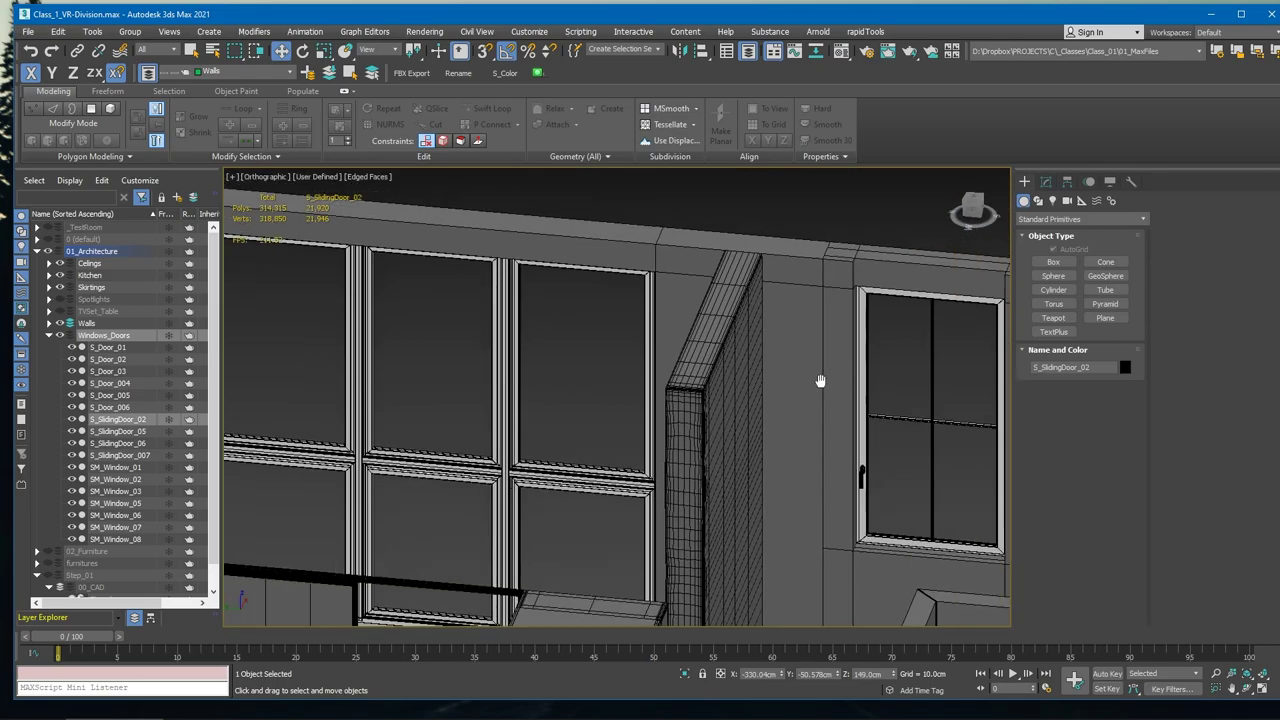
key(shift+z)
key(shift+z)
Isolate the 17 Windows_Doors layer objects and frame SM_Window_05 front on
double_click(95, 338)
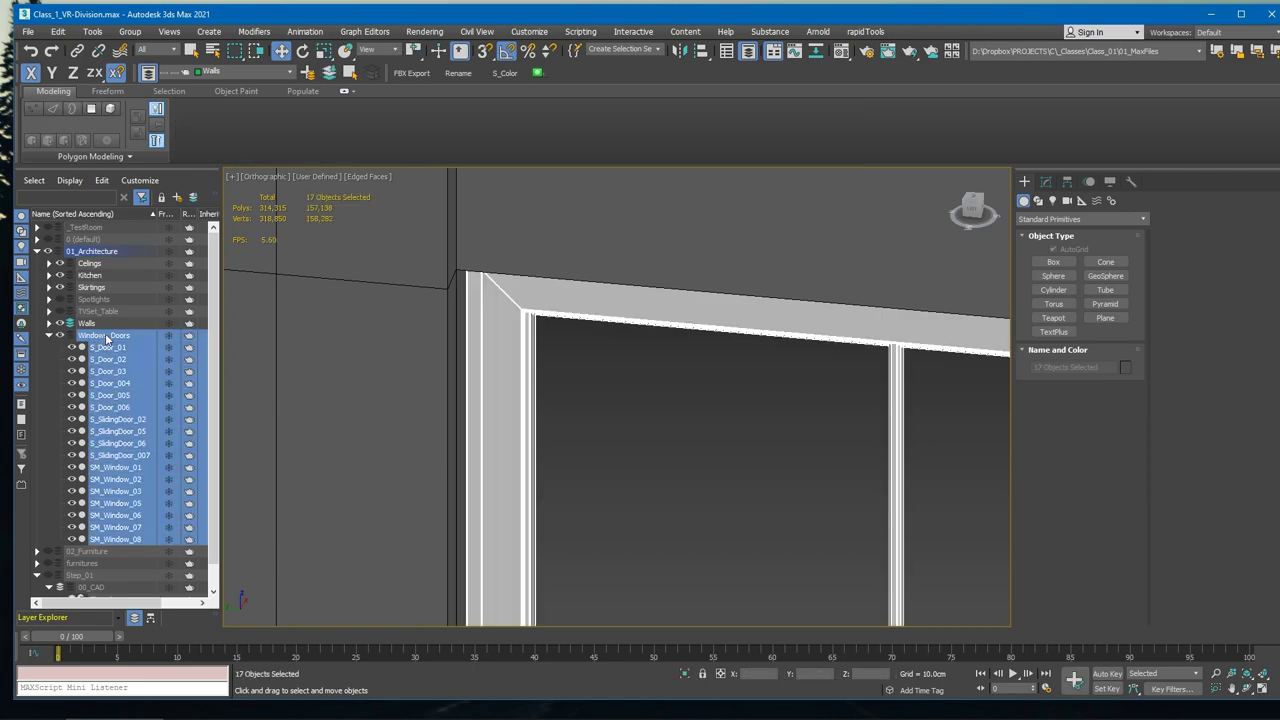
key(shift+z)
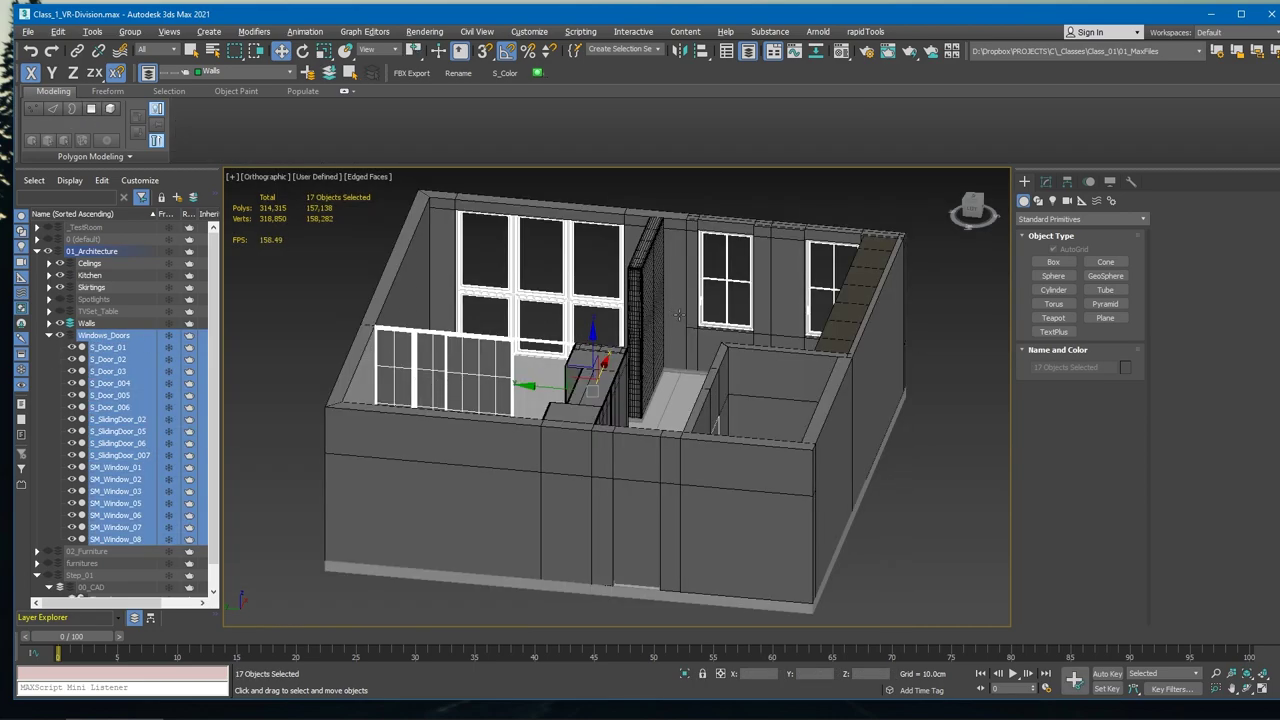
key(alt+q)
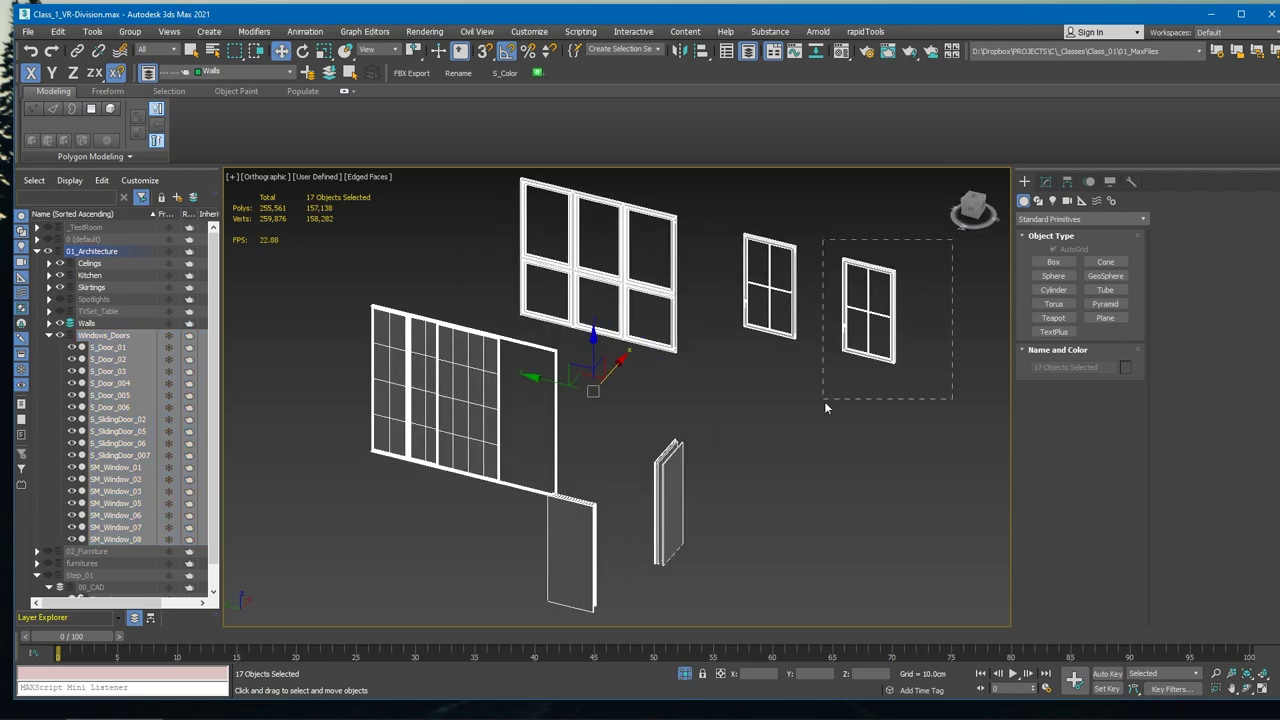
drag(825, 403, 826, 404)
key(z)
alt+middle_drag(709, 341, 784, 324)
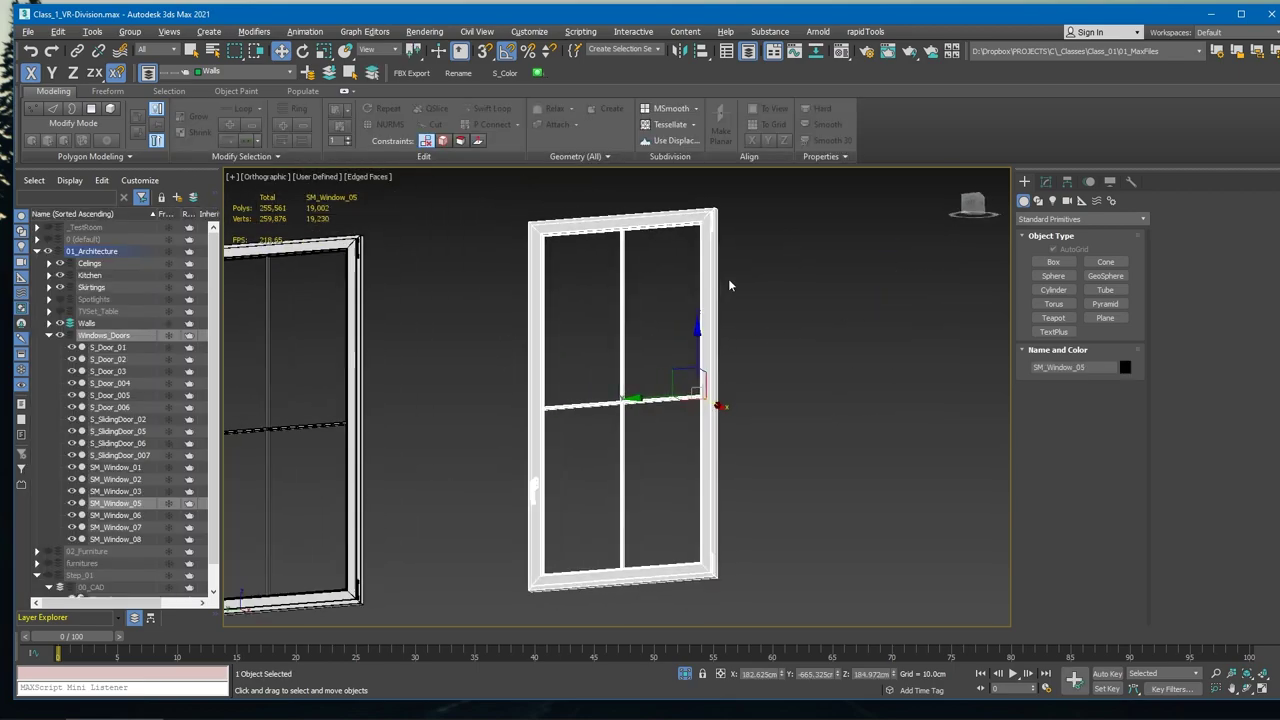
alt+middle_drag(697, 307, 449, 323)
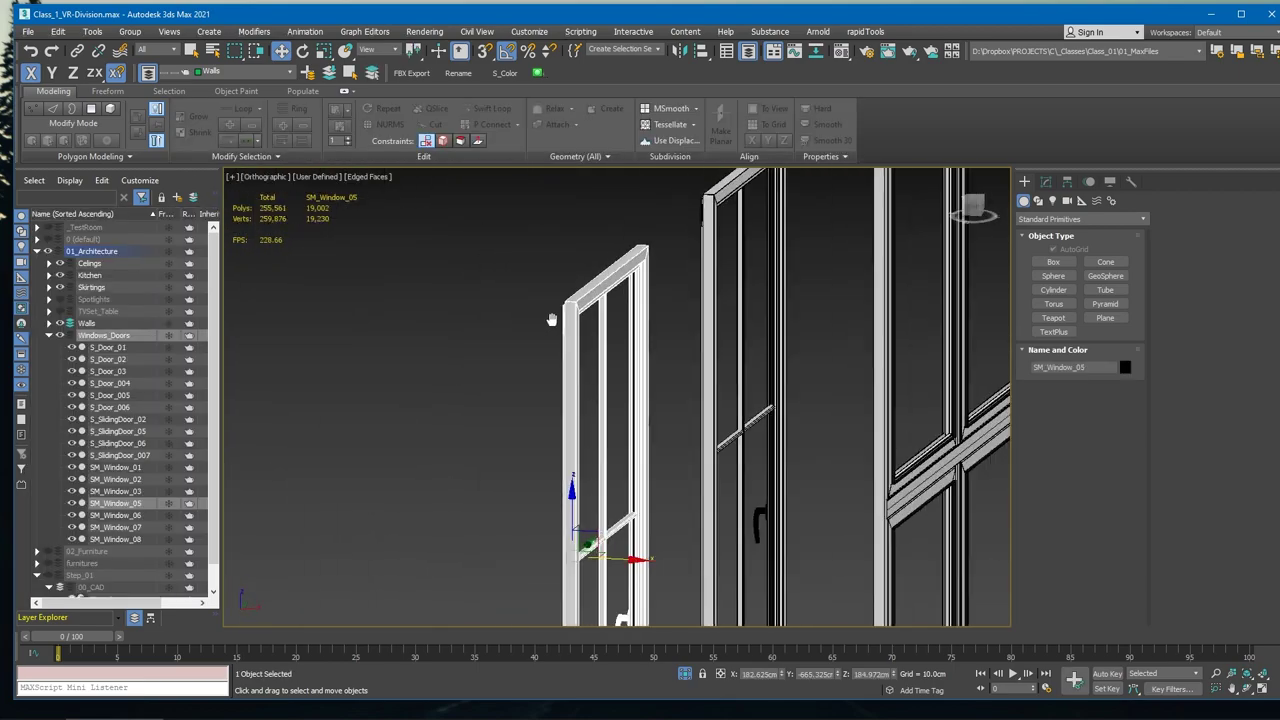
Turn off edged faces to check SM_Window_05's shading, then bring up the ArtStation reference render
scroll(494, 255, up, 4)
scroll(494, 255, up, 3)
scroll(470, 360, down, 4)
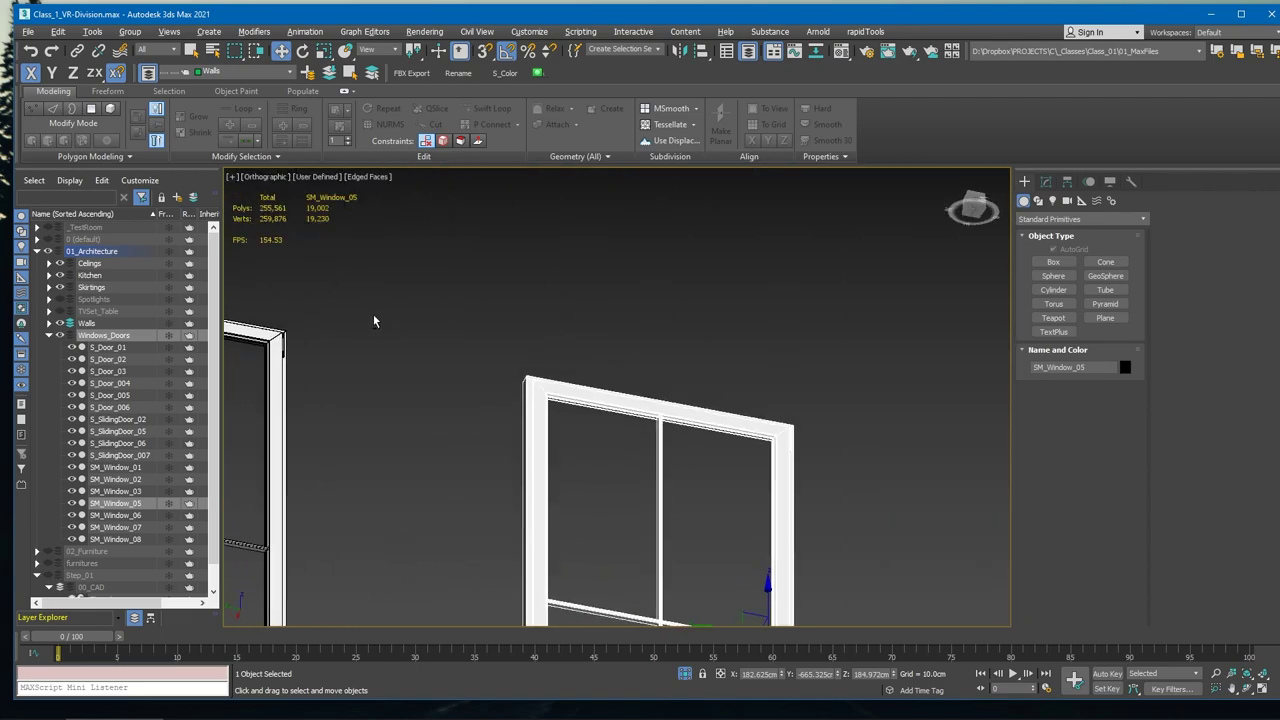
scroll(449, 366, up, 4)
key(F4)
scroll(470, 365, up, 3)
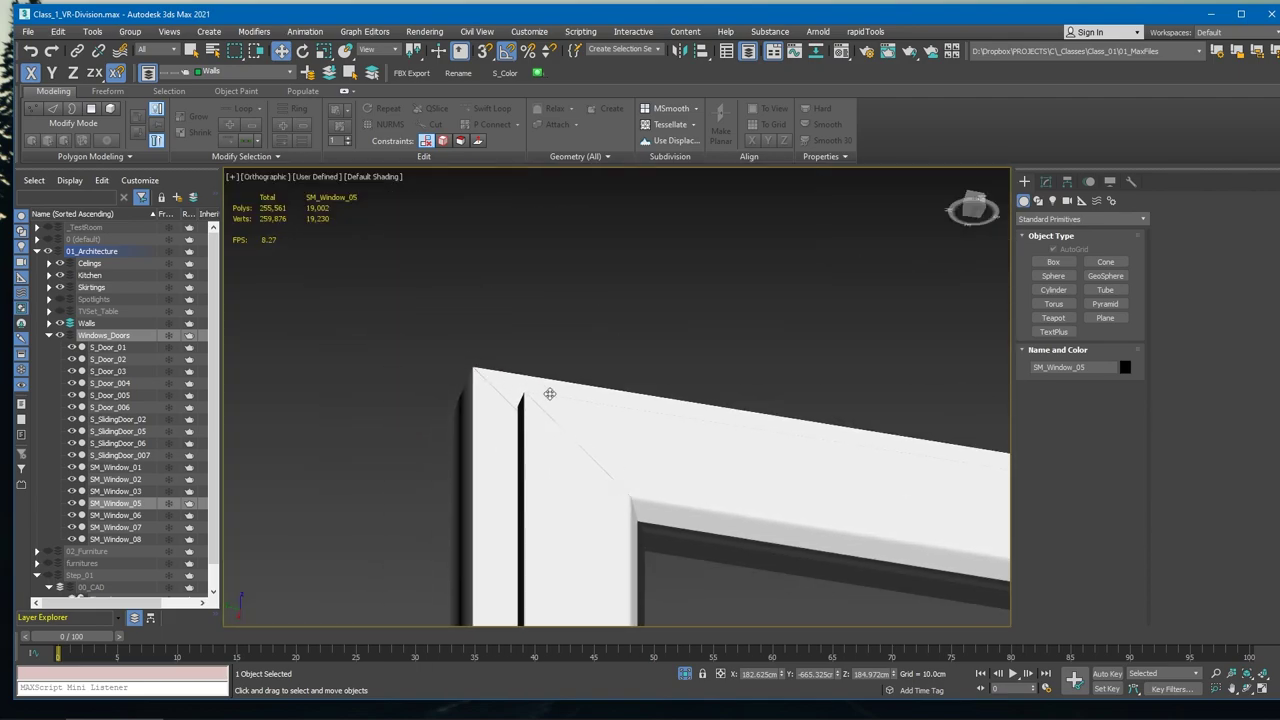
scroll(549, 394, down, 3)
scroll(531, 474, down, 2)
scroll(574, 358, up, 5)
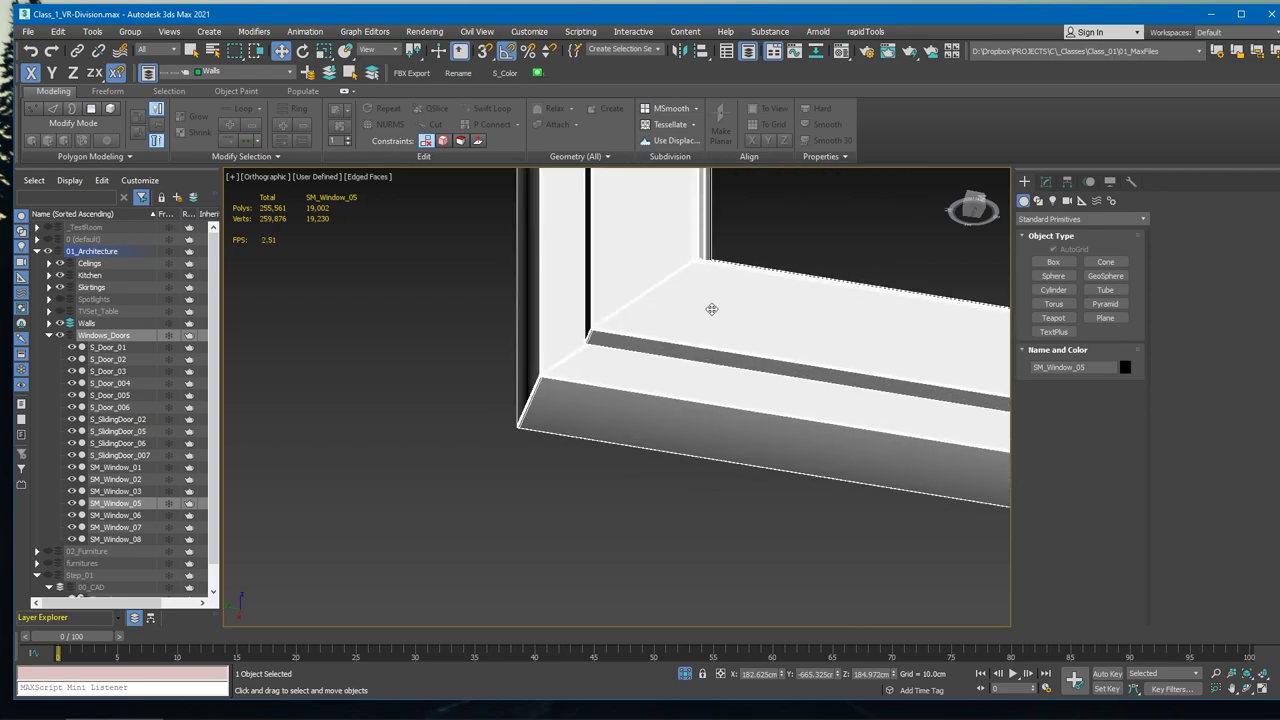
scroll(711, 309, down, 5)
scroll(600, 400, down, 5)
scroll(683, 366, up, 5)
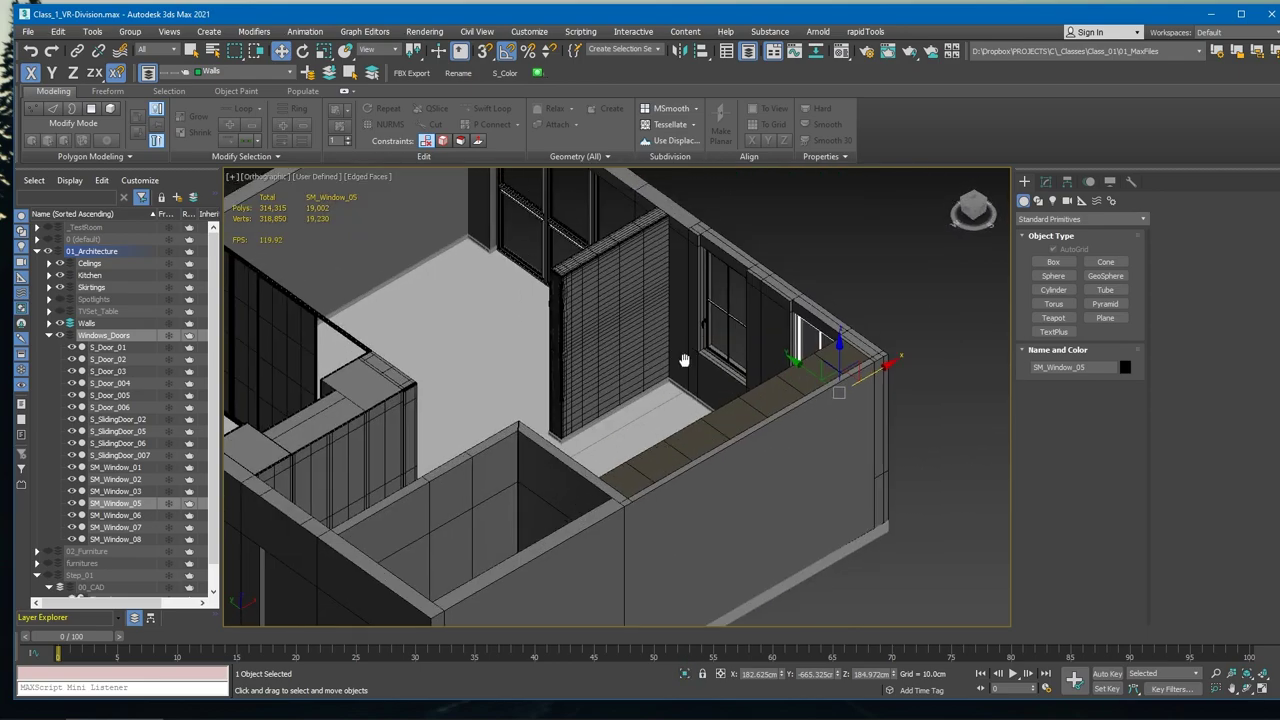
alt+middle_drag(683, 366, 547, 414)
key(alt+Tab)
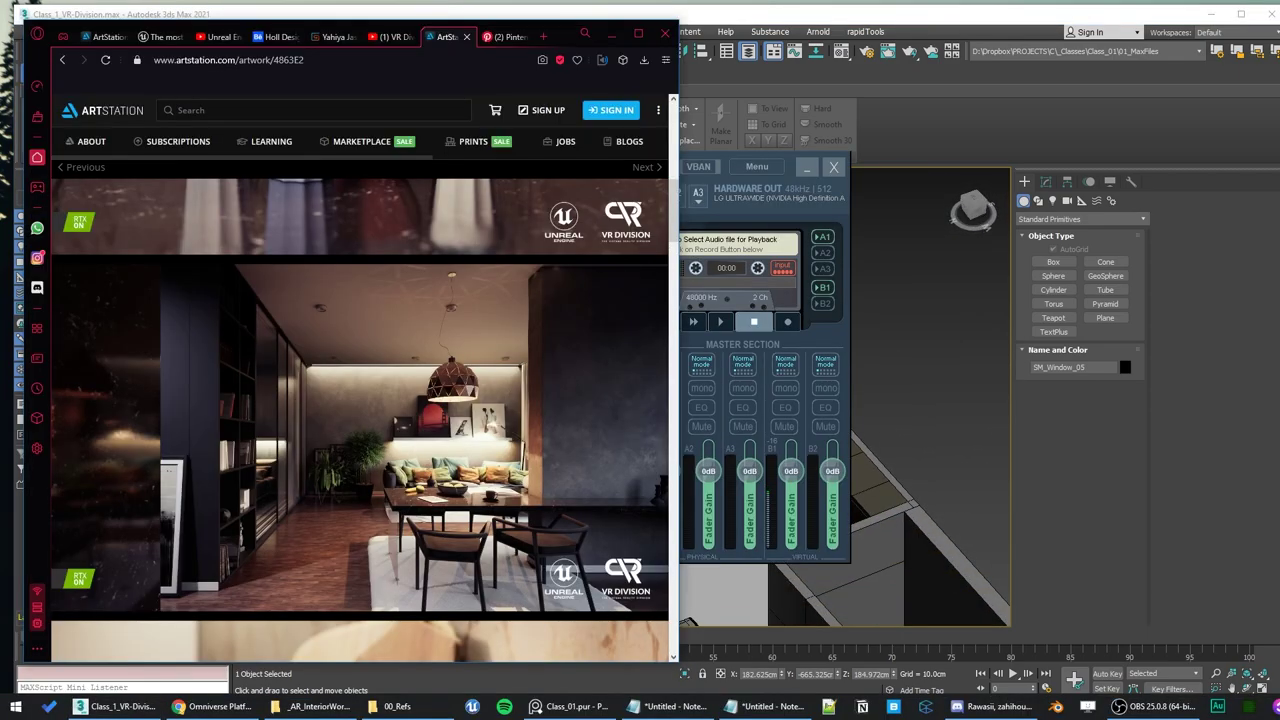
Flip from the Pinterest board to the Gumroad page with the free apartment files, then orbit the 3ds Max model
click(492, 37)
click(333, 37)
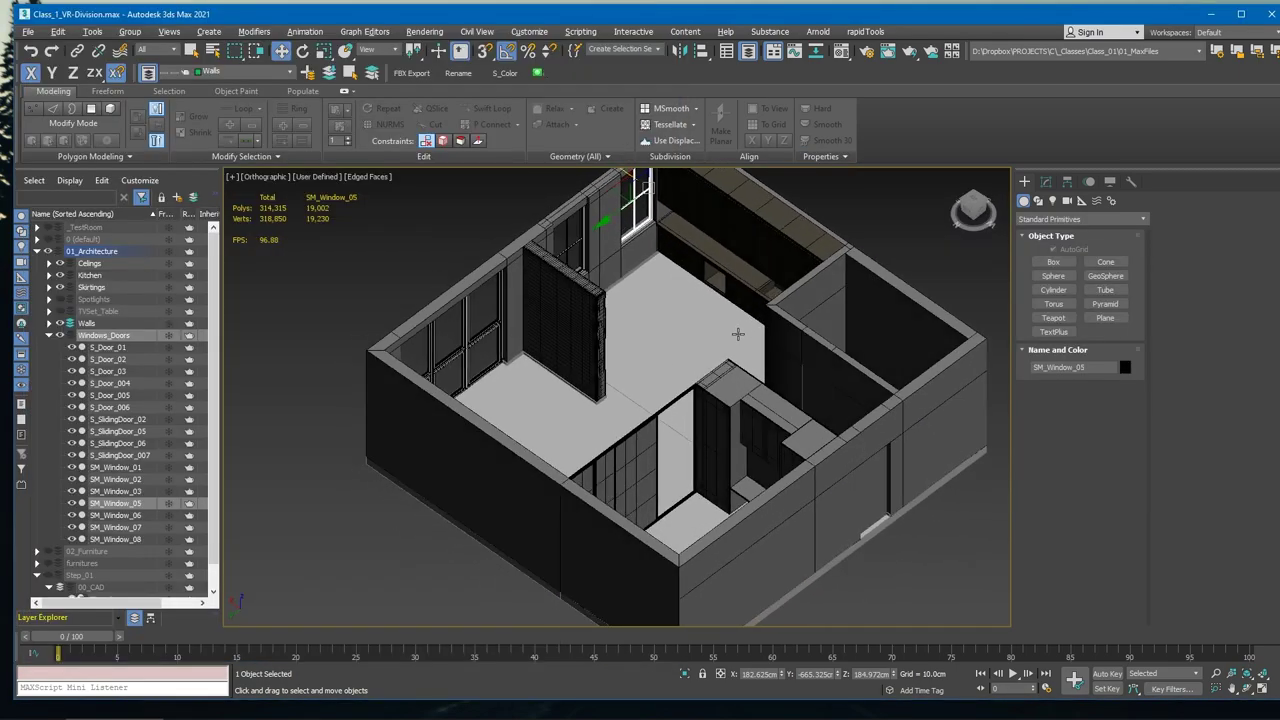
alt+middle_drag(657, 337, 694, 431)
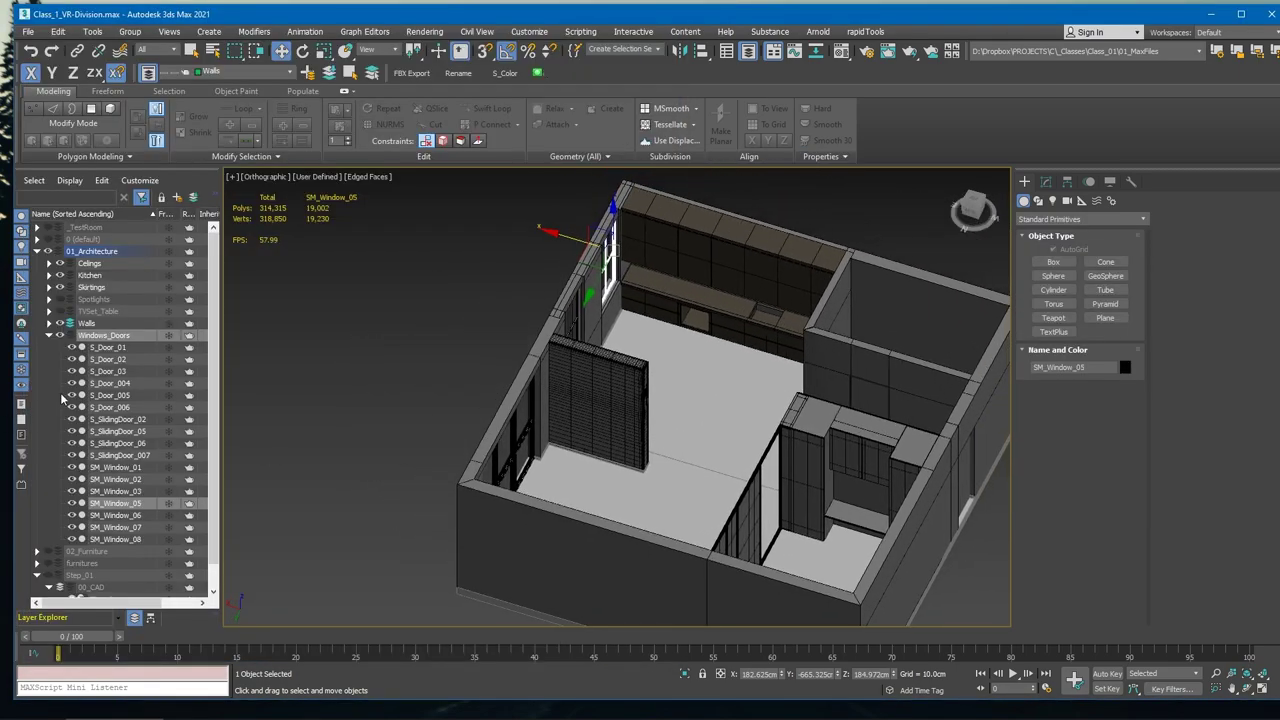
Deselect the window, zoom into the kitchen and dining photo in PureRef, then return to 3ds Max
click(48, 335)
key(alt+Tab)
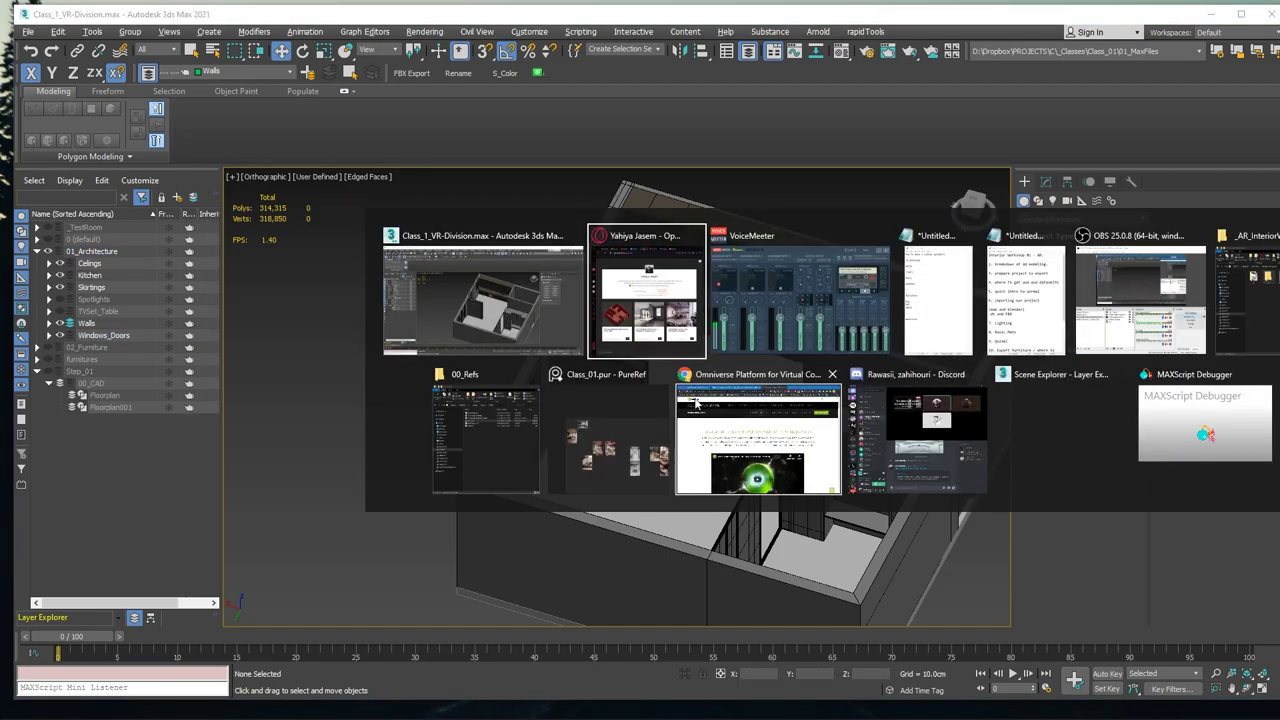
click(608, 428)
scroll(570, 422, up, 2)
scroll(552, 426, up, 2)
scroll(408, 330, up, 2)
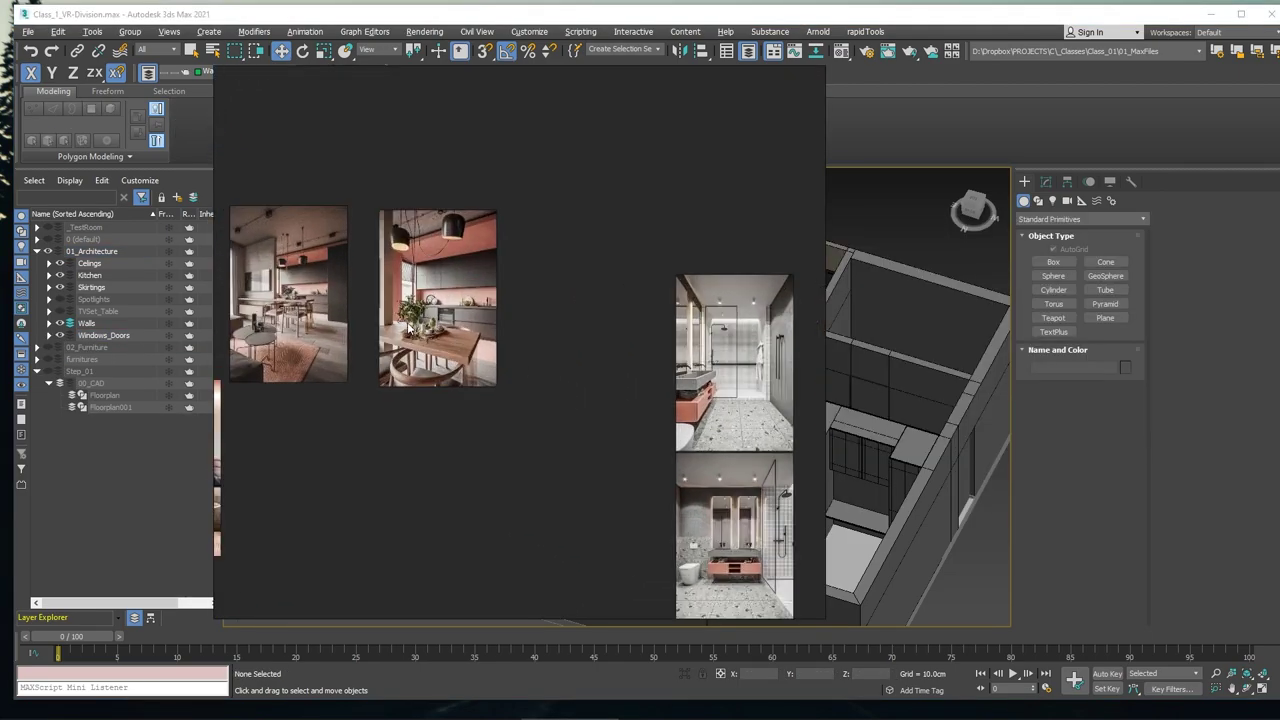
middle_drag(408, 330, 591, 374)
scroll(591, 374, up, 3)
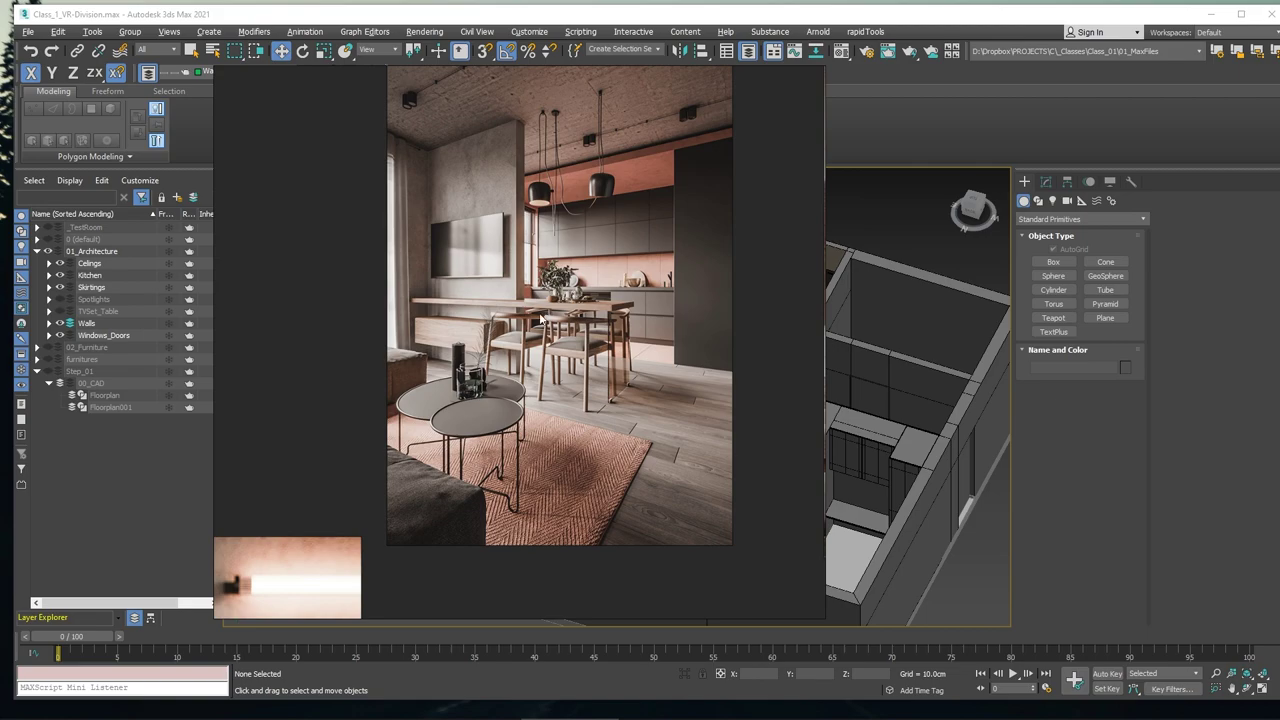
scroll(587, 310, up, 2)
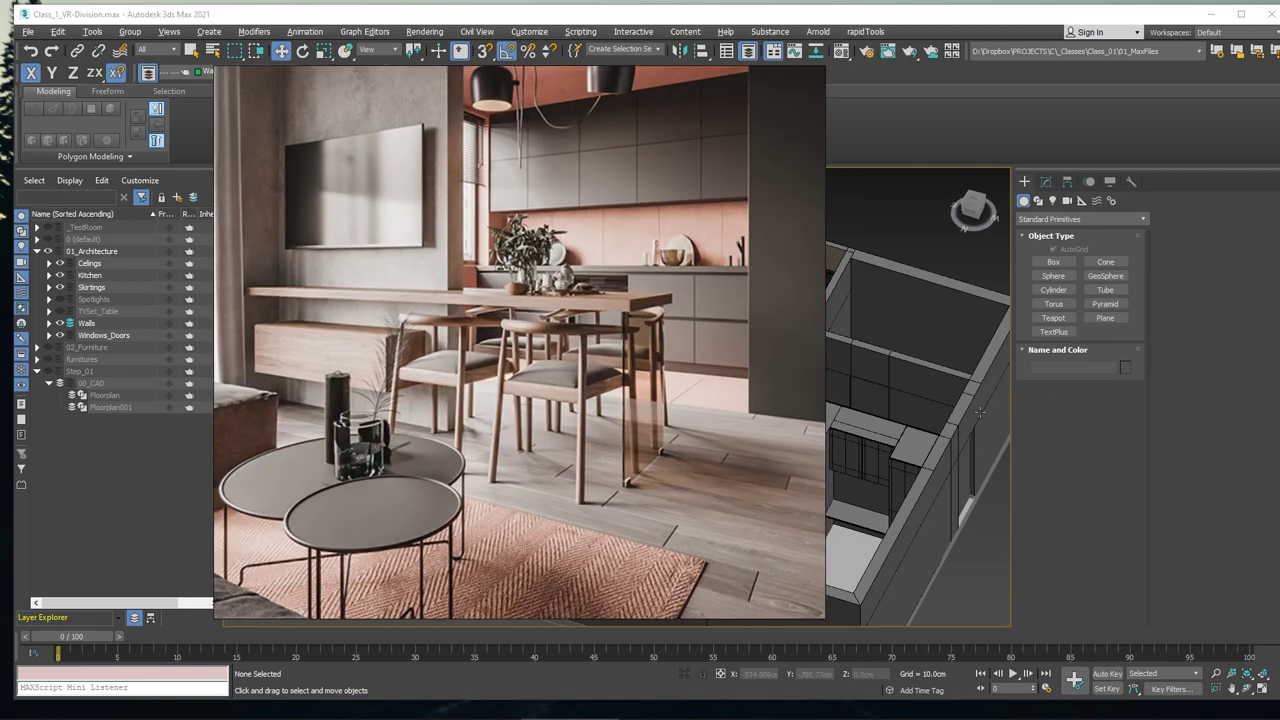
click(978, 548)
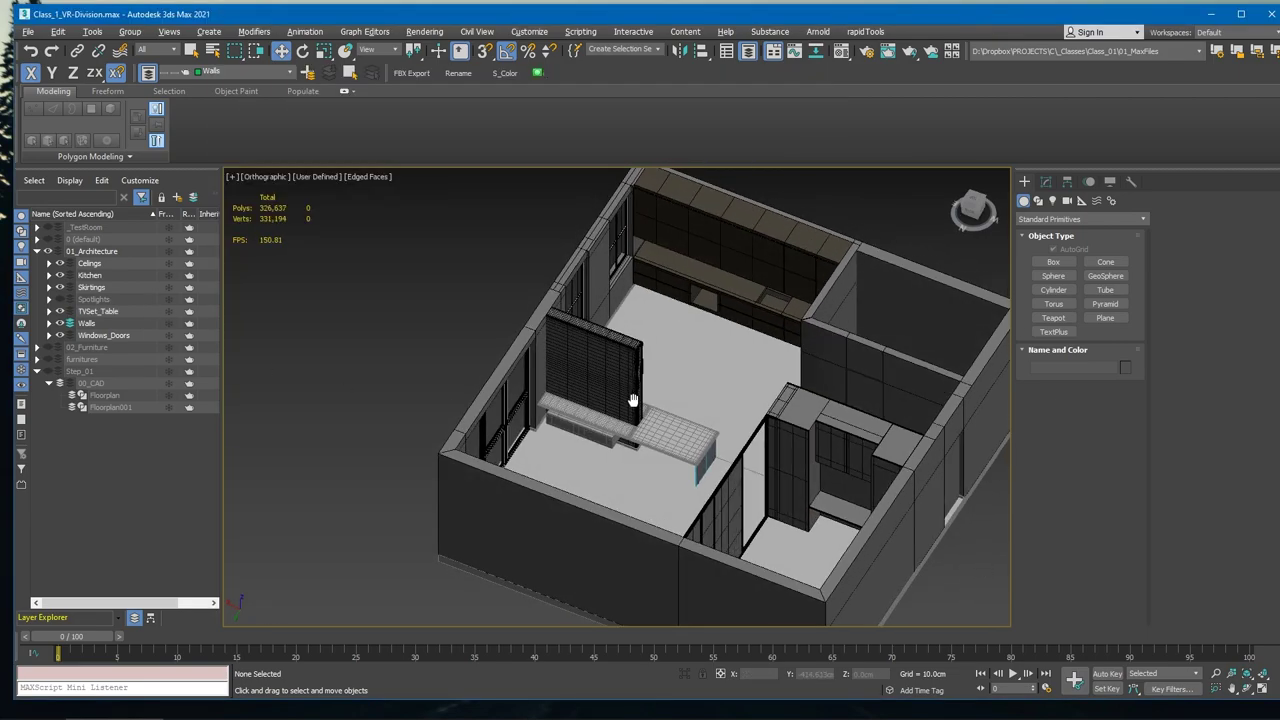
Zoom in and orbit around the TV-set table and the living room
scroll(634, 400, up, 5)
scroll(492, 421, up, 2)
alt+middle_drag(492, 421, 302, 378)
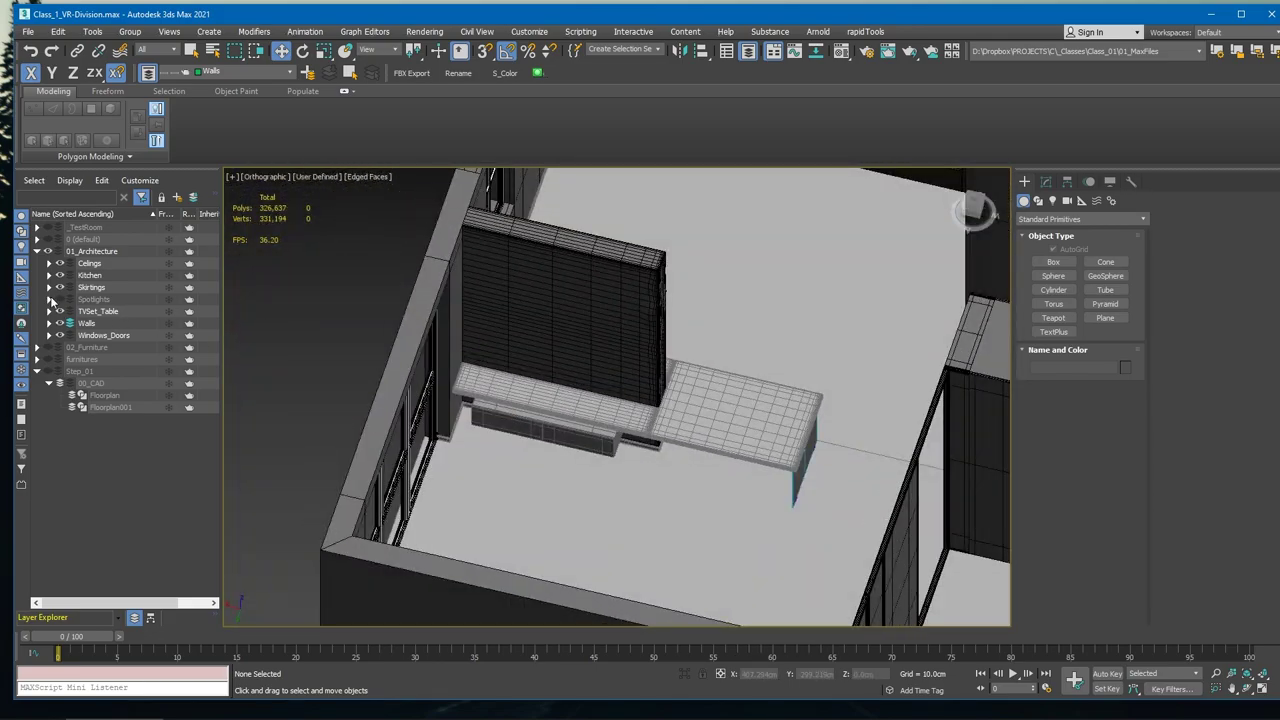
mouse_move(449, 305)
alt+middle_down()
mouse_move(666, 371)
mouse_move(712, 418)
mouse_move(641, 229)
mouse_move(620, 437)
mouse_move(641, 408)
alt+middle_up()
Frame the ceiling pendant lamp, then orbit the room to view the spotlights throughout
click(666, 371)
key(z)
scroll(712, 418, down, 6)
click(633, 380)
scroll(620, 437, down, 3)
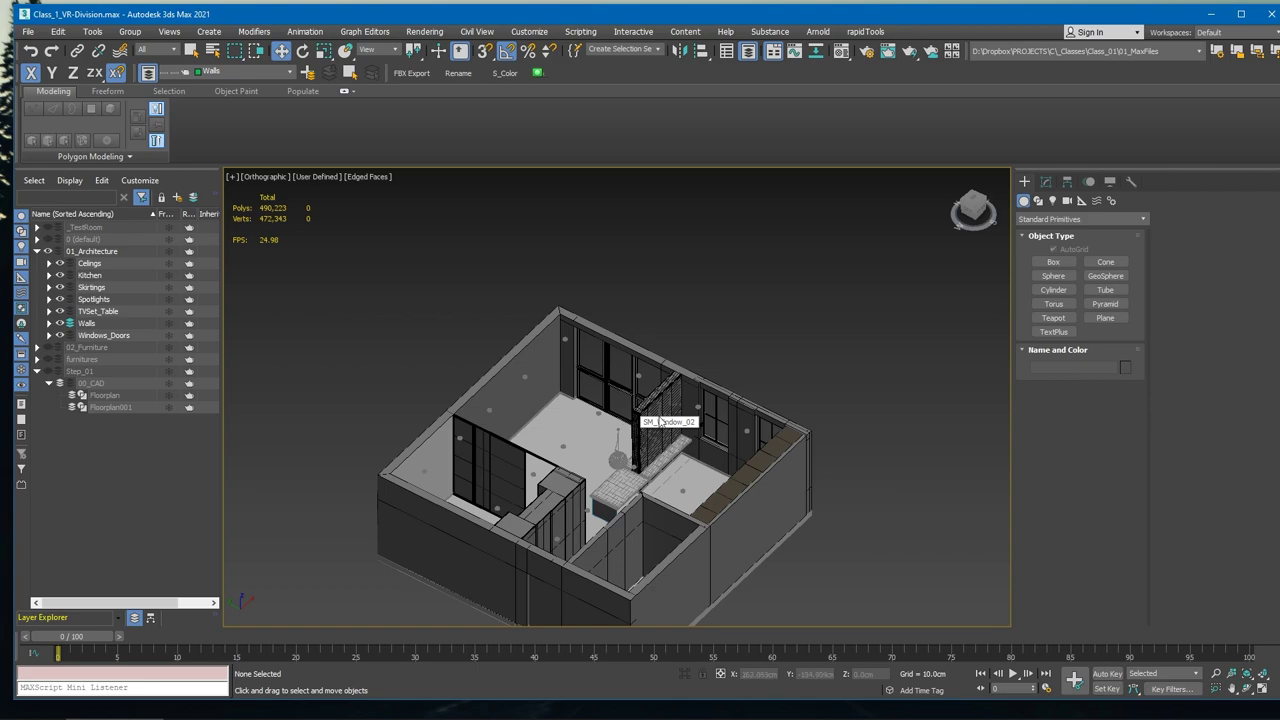
alt+middle_drag(660, 422, 414, 311)
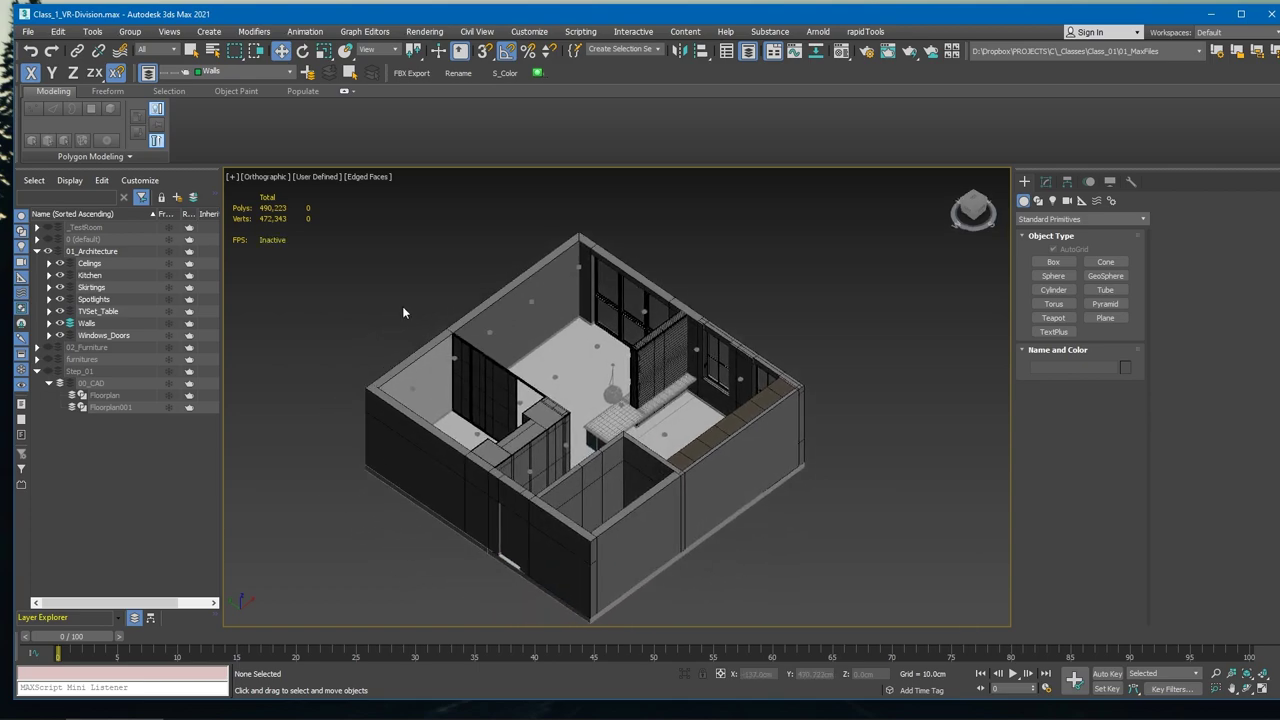
alt+middle_drag(403, 313, 843, 208)
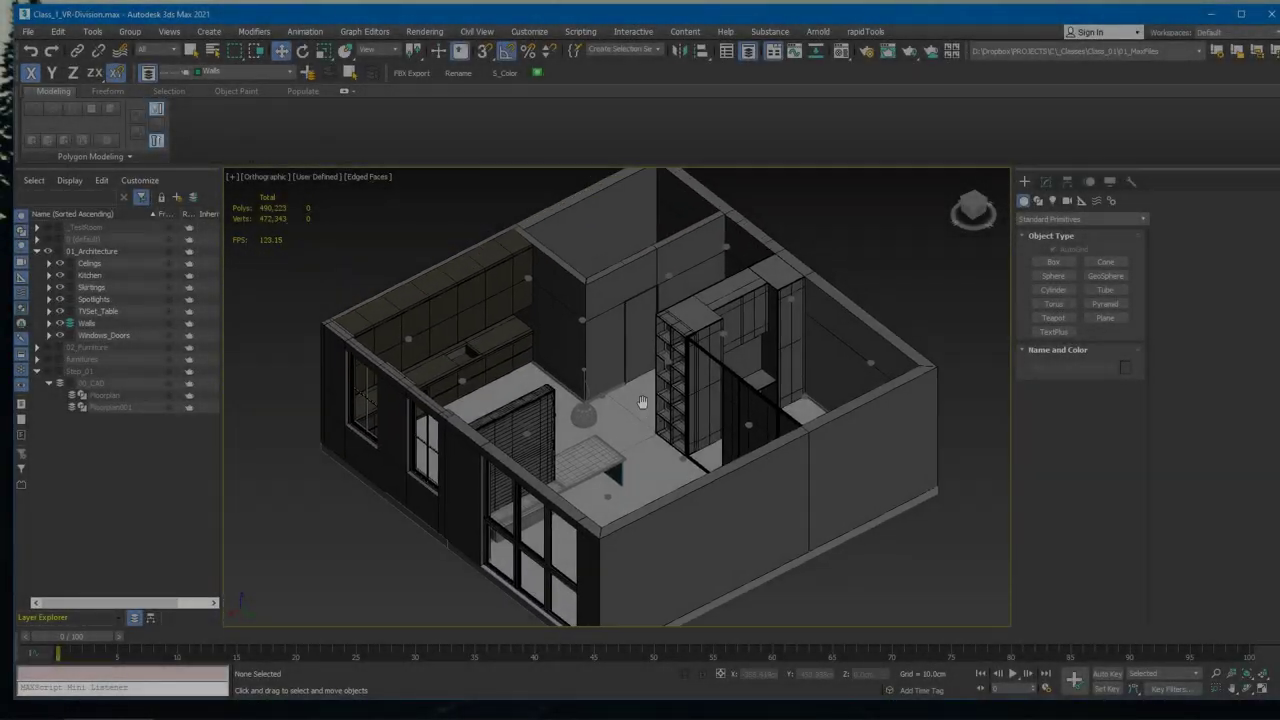
mouse_move(642, 402)
alt+middle_down()
mouse_move(760, 486)
mouse_move(640, 326)
alt+middle_up()
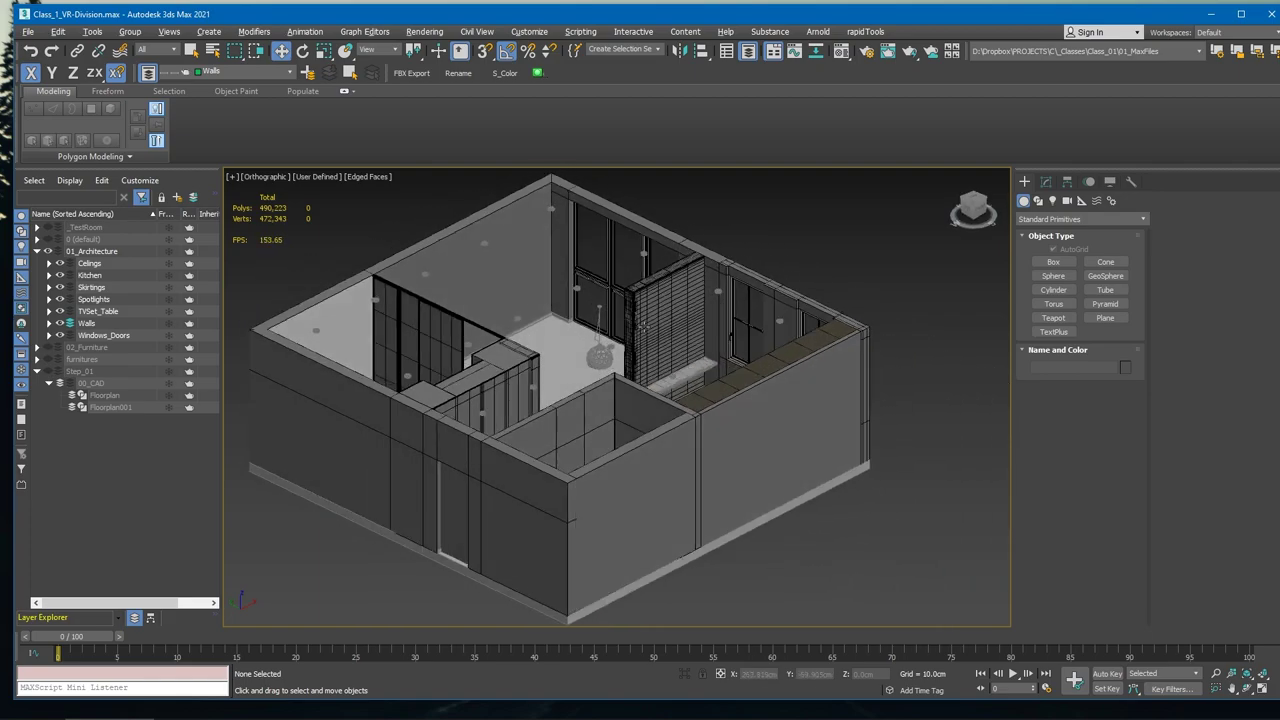
Orbit to a top-down view and unhide S_Ceiling_01 and the curtain rails in the Ceilings layer
click(725, 446)
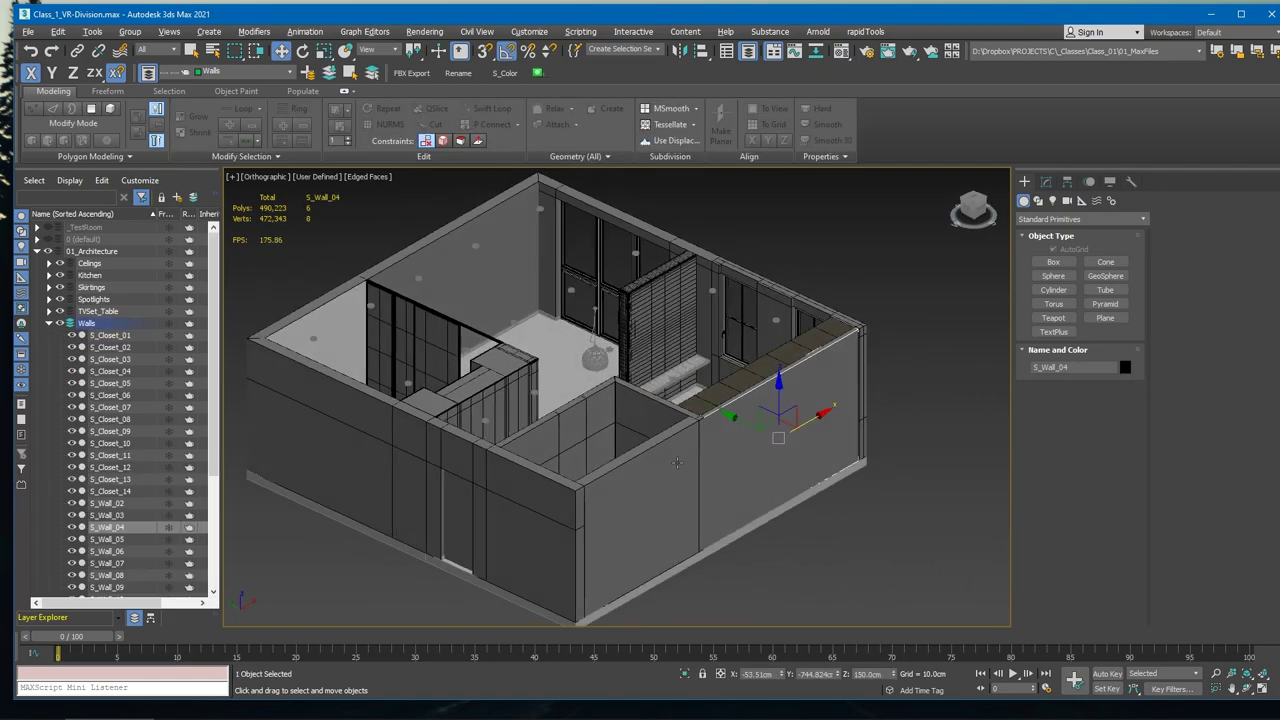
mouse_move(725, 446)
alt+middle_down()
mouse_move(746, 347)
mouse_move(380, 334)
alt+middle_up()
click(380, 334)
click(48, 263)
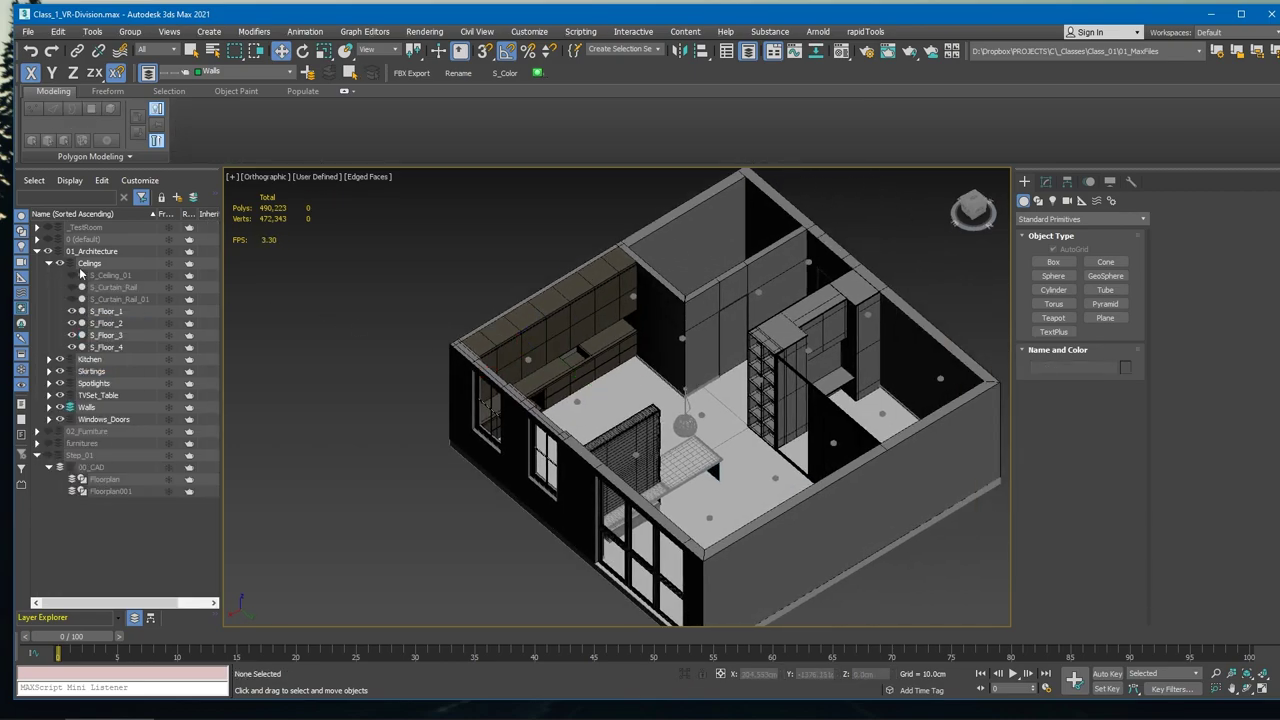
click(72, 300)
Orbit and tilt around the roofed apartment to inspect the ceiling plane and whole building
alt+middle_drag(724, 310, 647, 444)
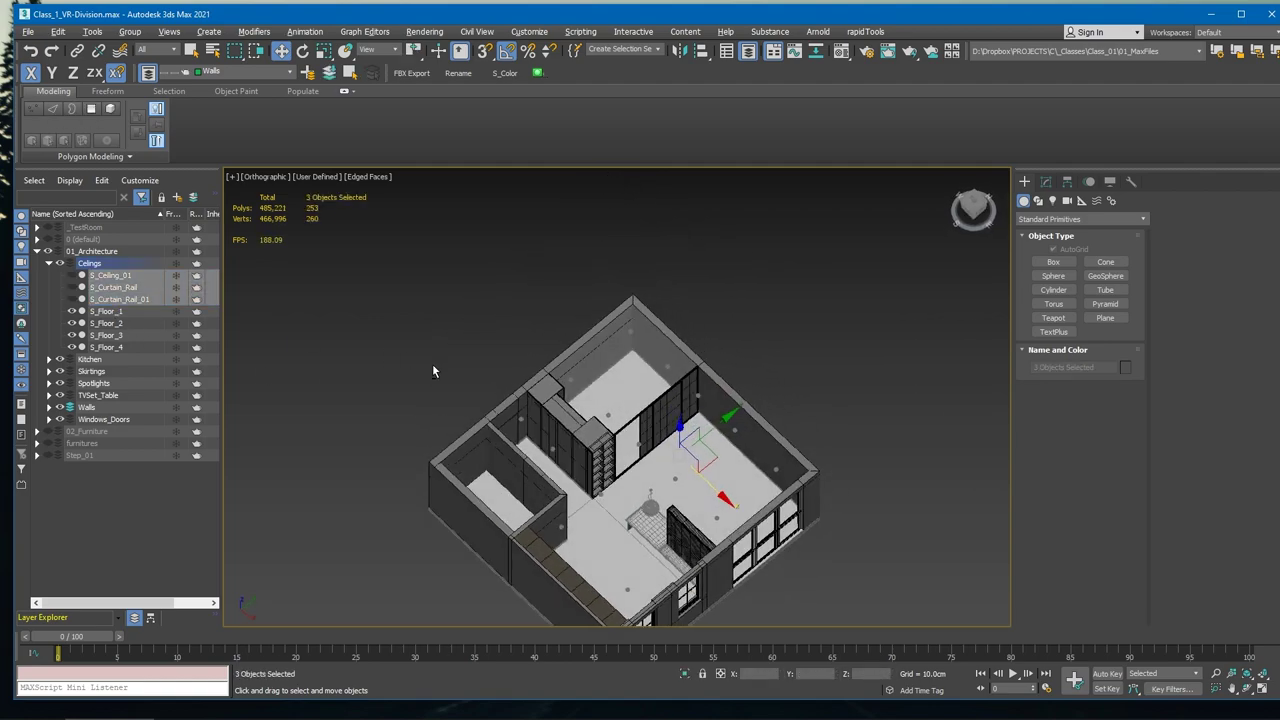
alt+middle_drag(433, 372, 445, 400)
scroll(445, 400, up, 3)
scroll(451, 416, down, 5)
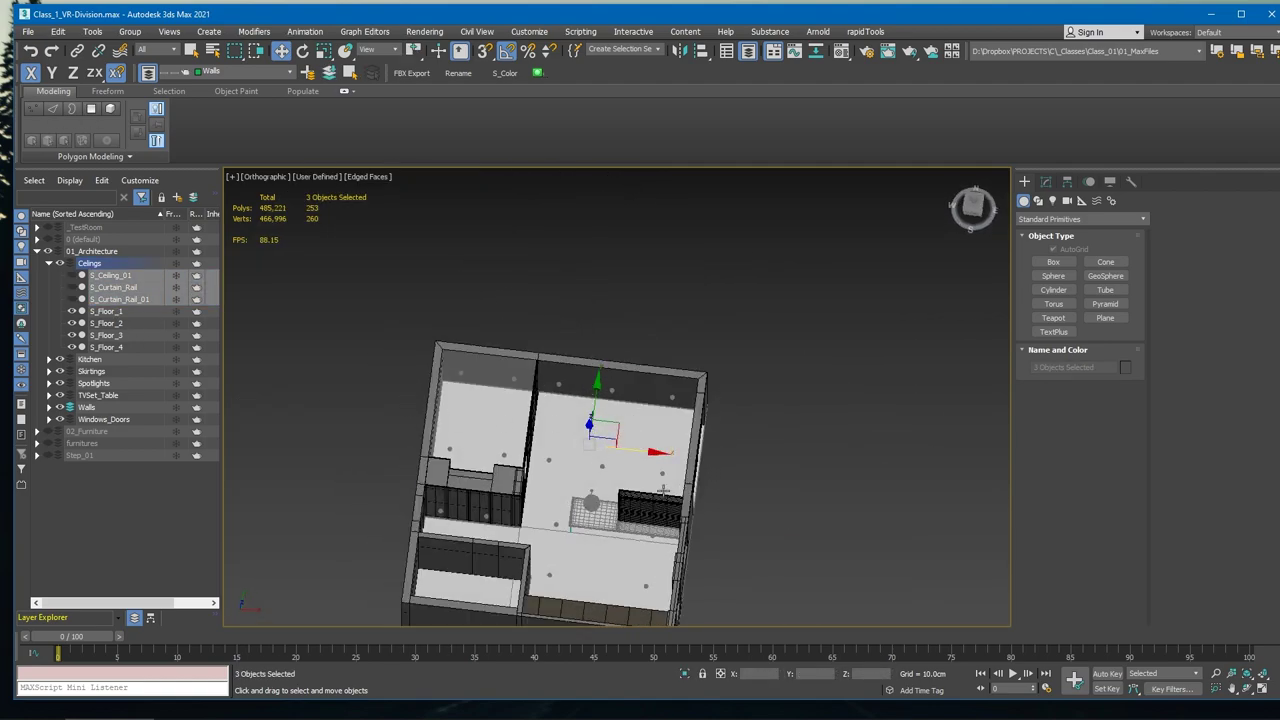
alt+middle_drag(662, 490, 678, 343)
scroll(678, 343, up, 5)
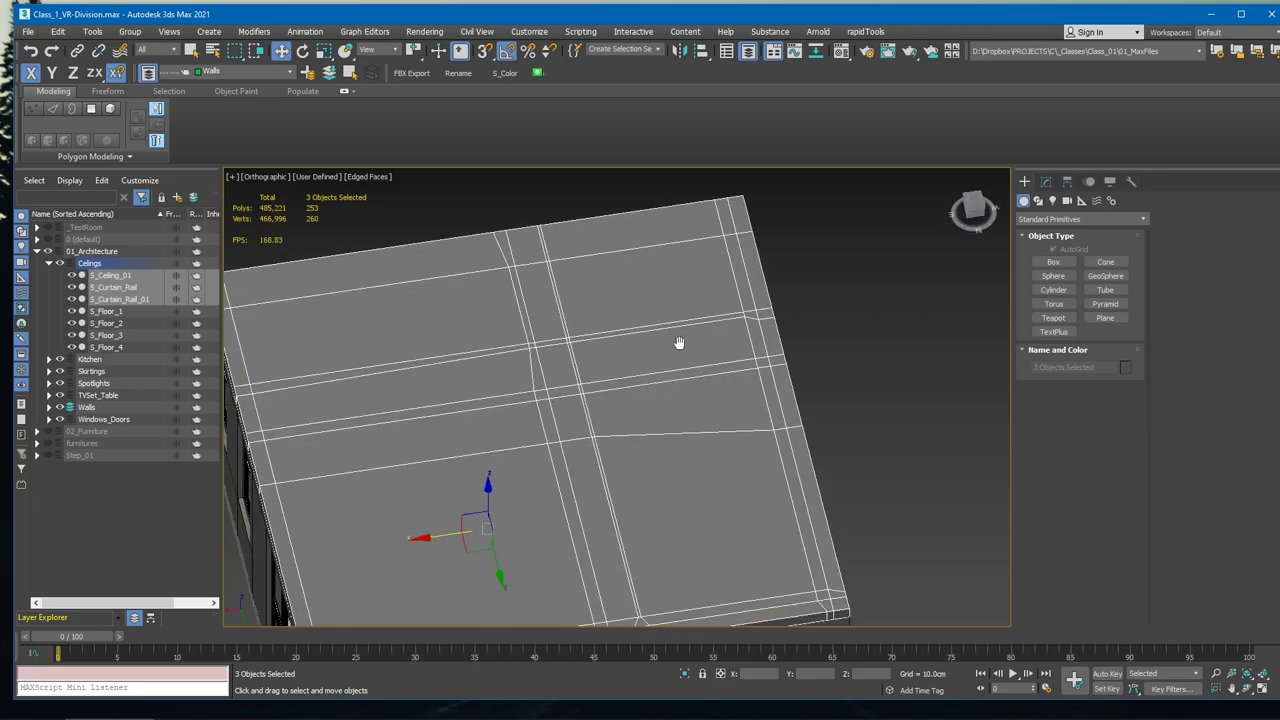
scroll(678, 343, down, 5)
mouse_move(740, 317)
alt+middle_down()
mouse_move(700, 470)
mouse_move(774, 466)
mouse_move(607, 367)
mouse_move(509, 428)
mouse_move(587, 422)
alt+middle_up()
Switch to Perspective view, frame the building, and bring up the Unreal Engine homepage
key(p)
scroll(700, 470, down, 3)
click(703, 470)
scroll(703, 470, up, 5)
scroll(774, 466, up, 2)
scroll(521, 481, down, 5)
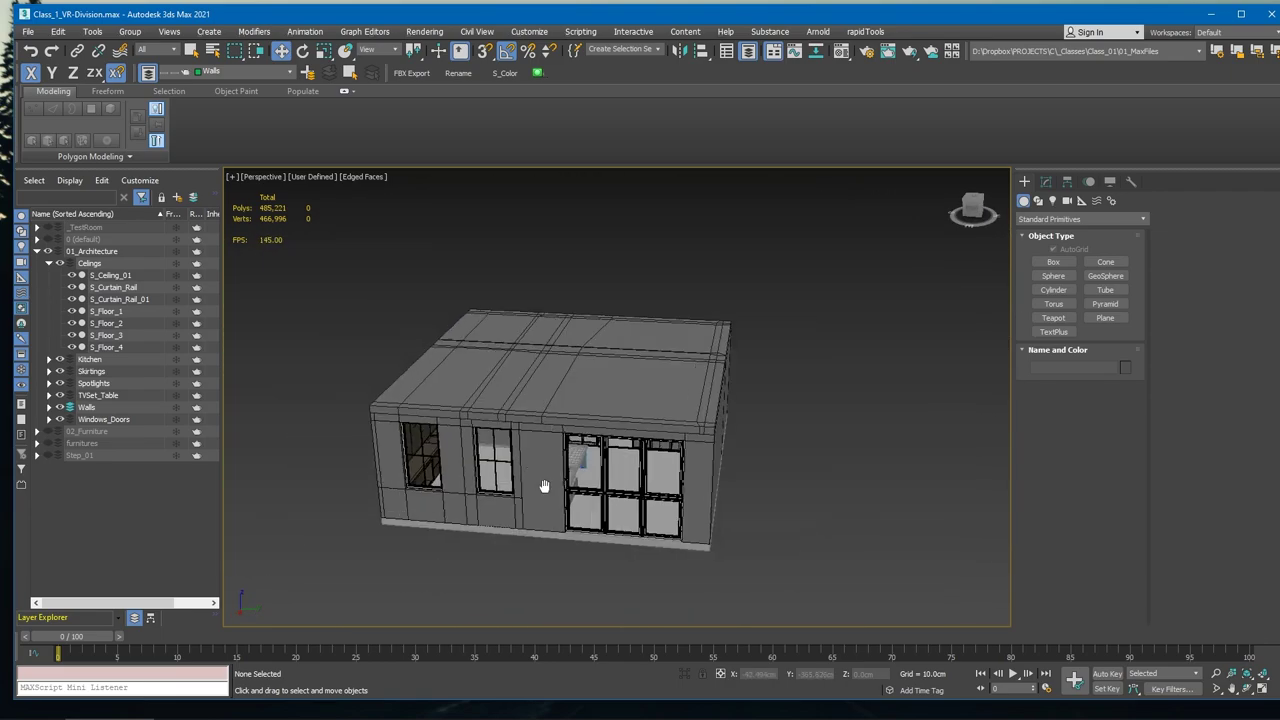
middle_drag(529, 482, 569, 483)
key(alt+Tab)
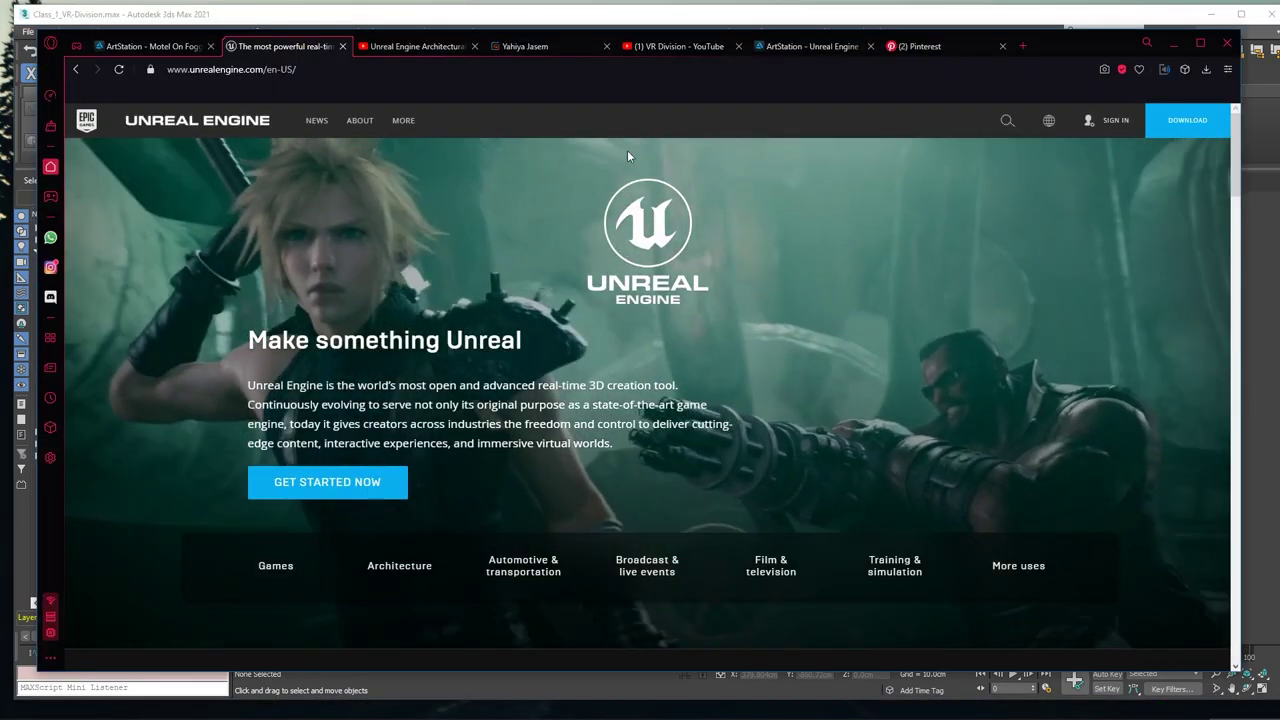
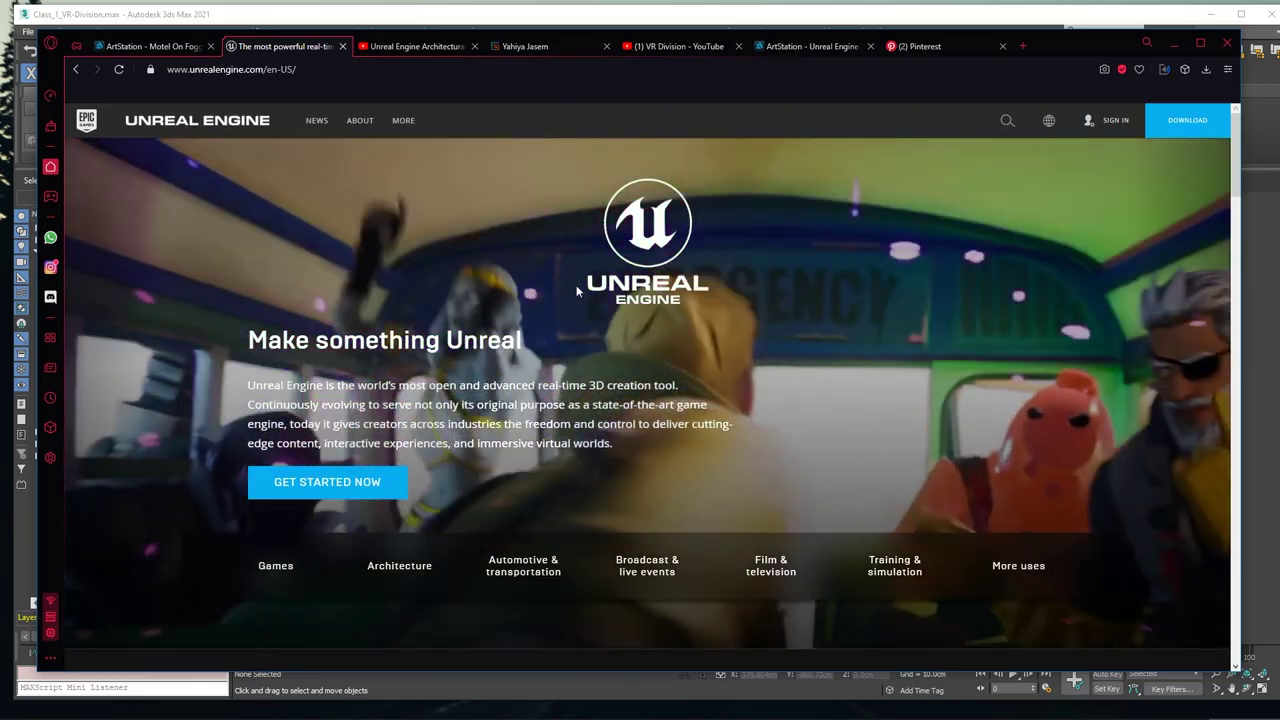
Open the Unreal Engine download page from the website header
scroll(650, 287, down, 2)
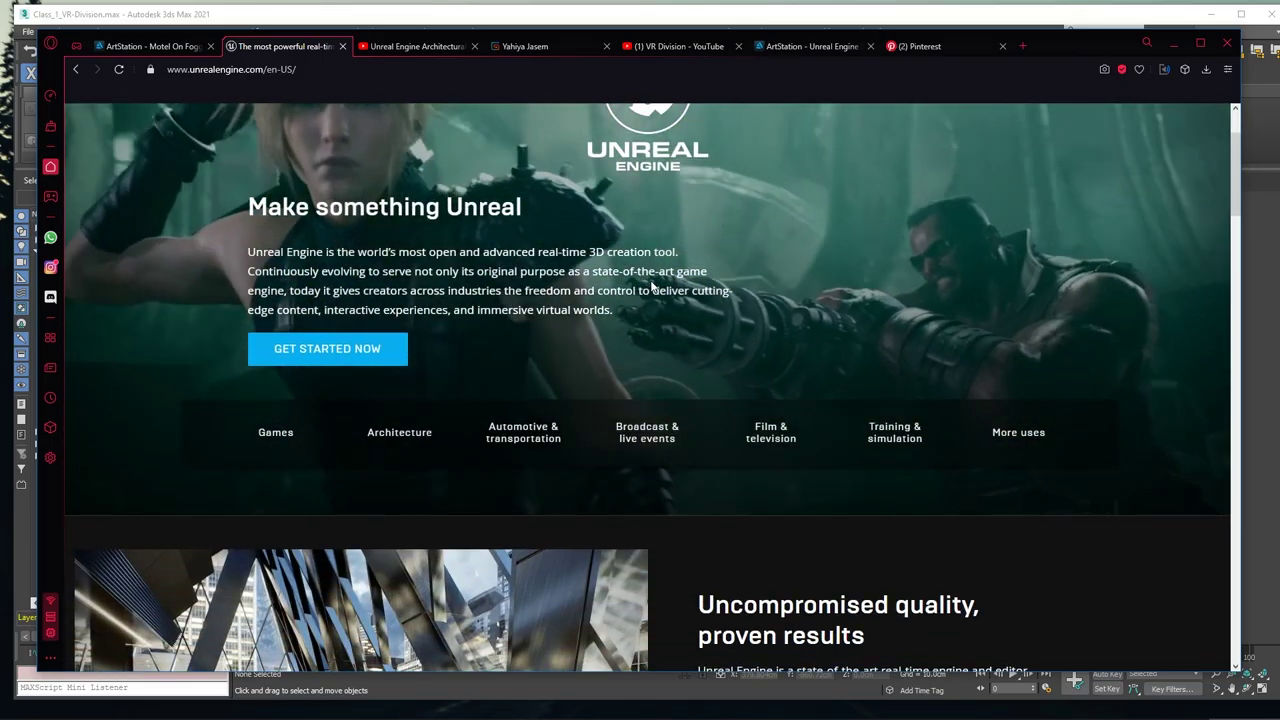
scroll(655, 300, down, 3)
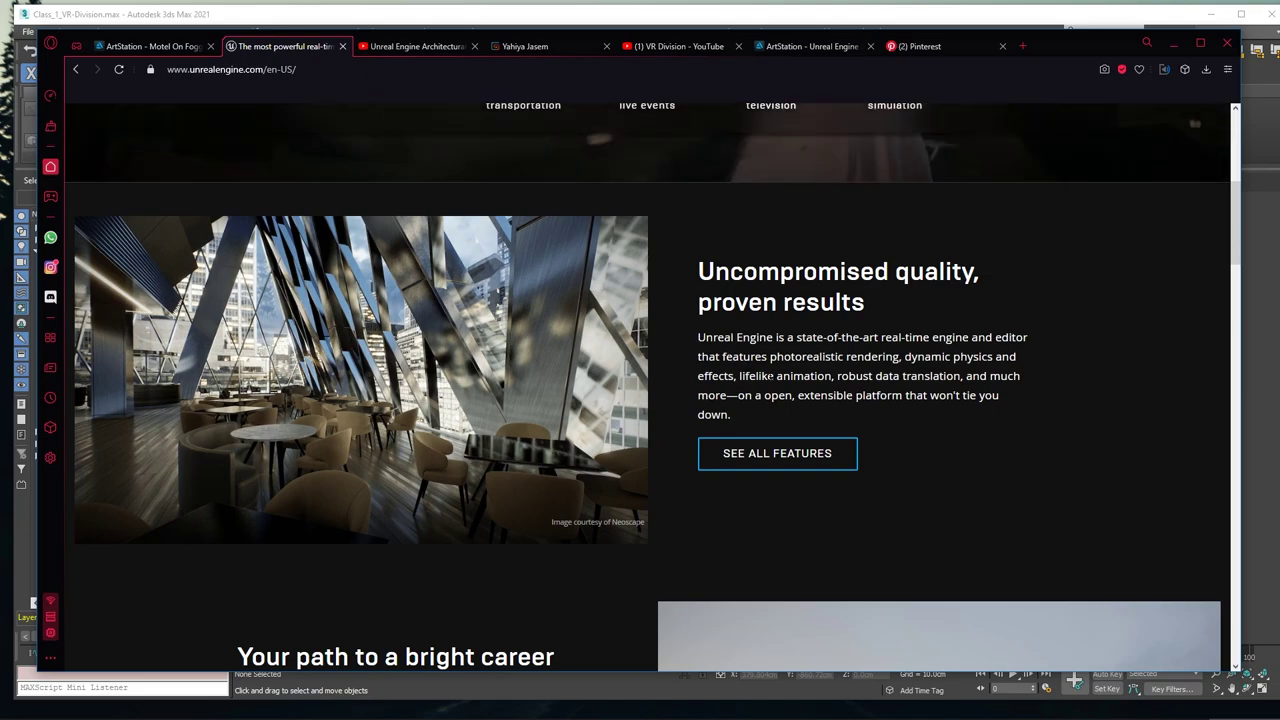
scroll(775, 375, up, 1)
scroll(776, 370, down, 1)
scroll(778, 364, down, 5)
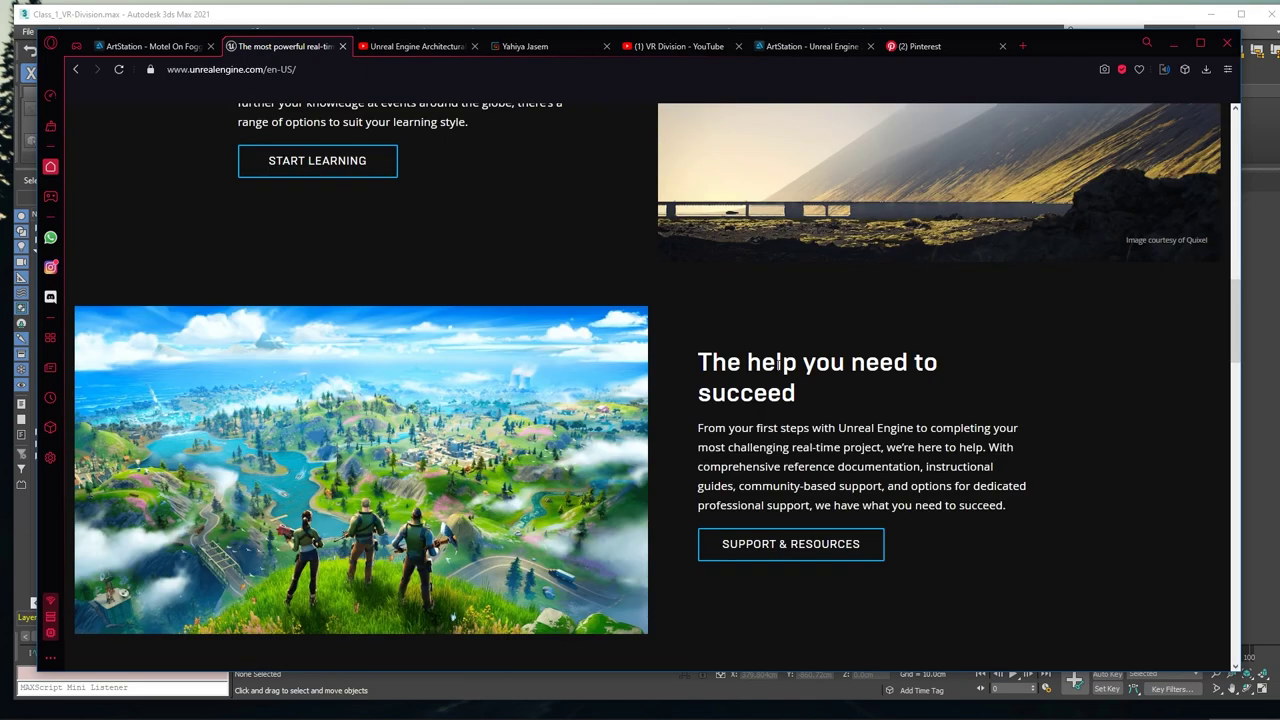
scroll(314, 279, up, 1)
scroll(314, 279, up, 2)
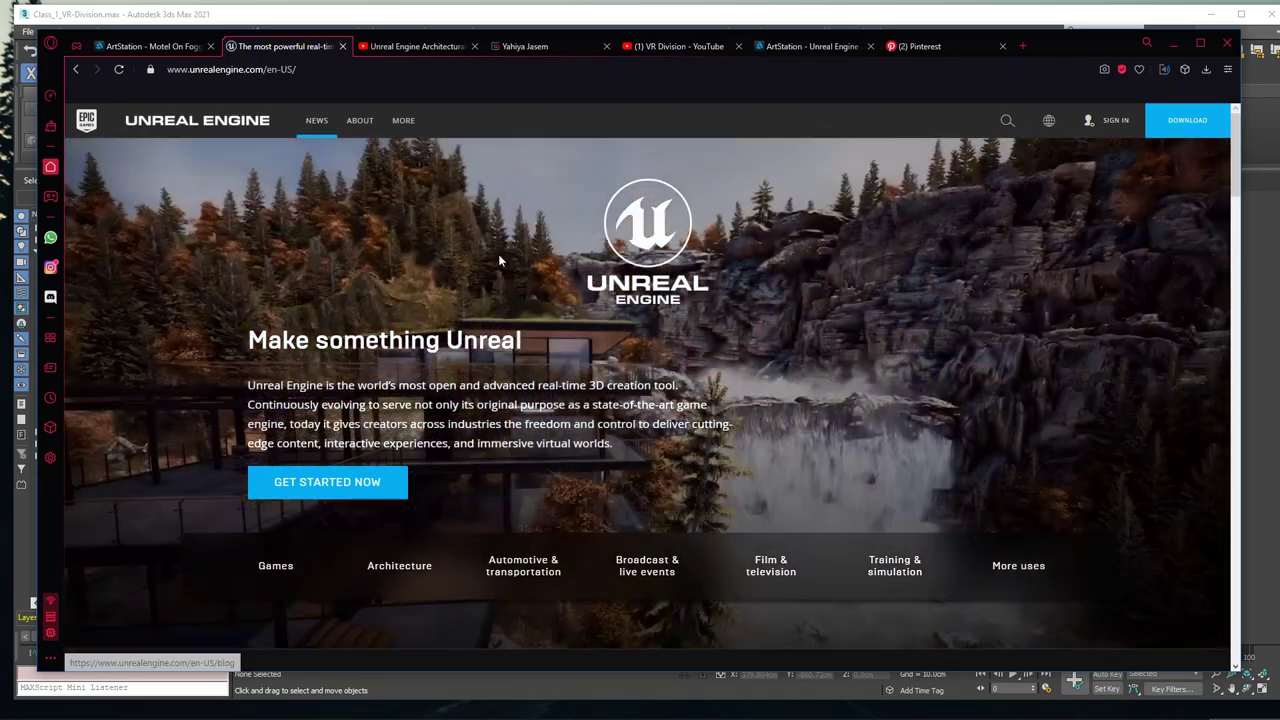
scroll(420, 330, down, 1)
click(341, 410)
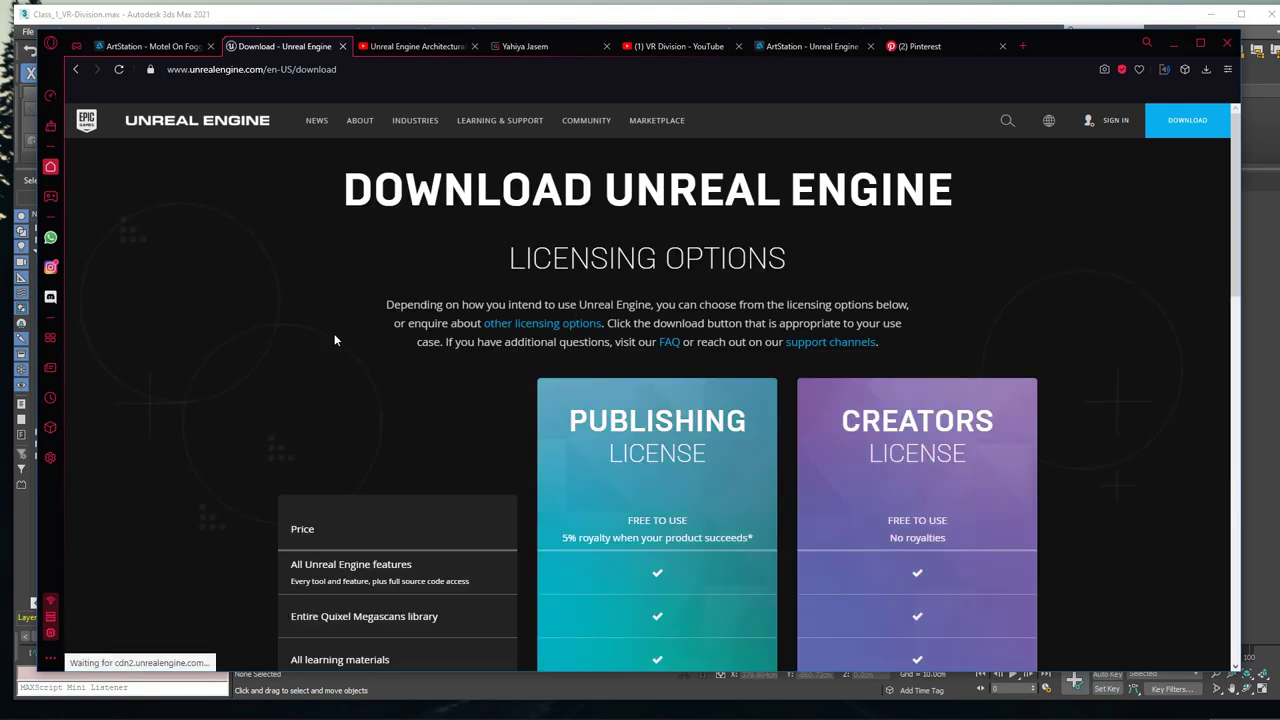
Compare the license cards and choose Download Now under the Creators License
scroll(380, 320, down, 2)
scroll(917, 282, down, 2)
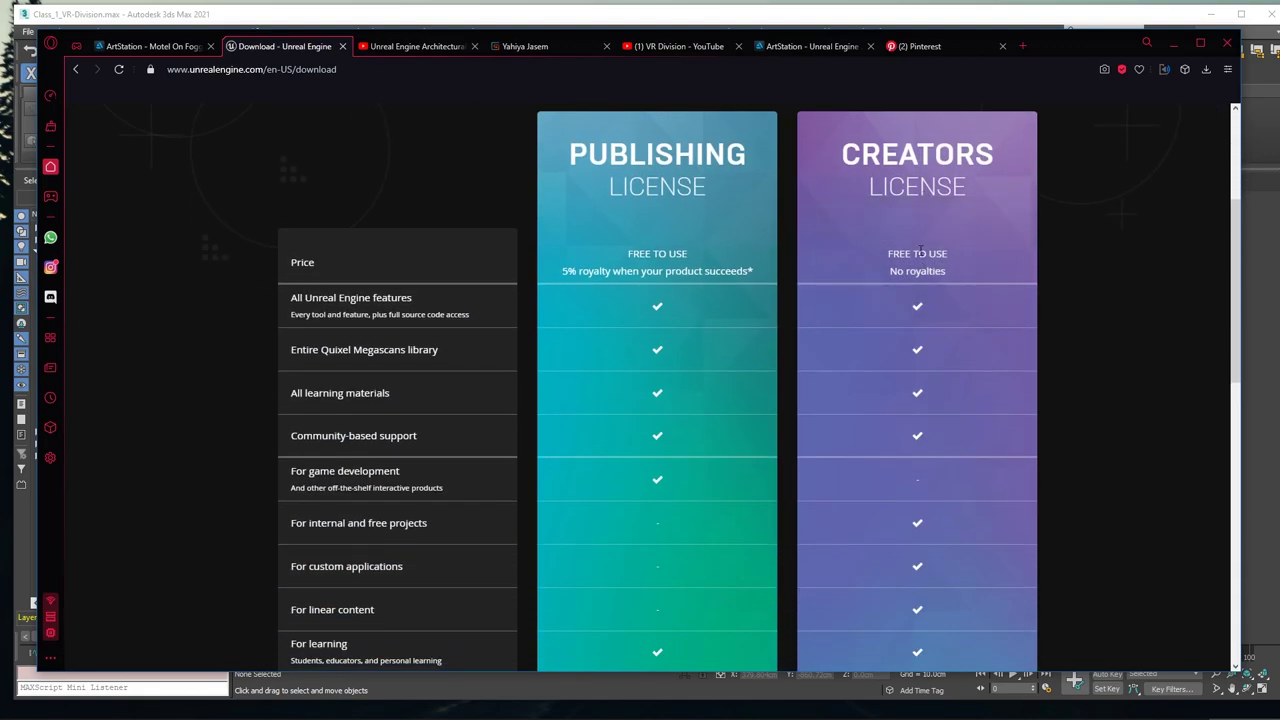
scroll(965, 162, down, 1)
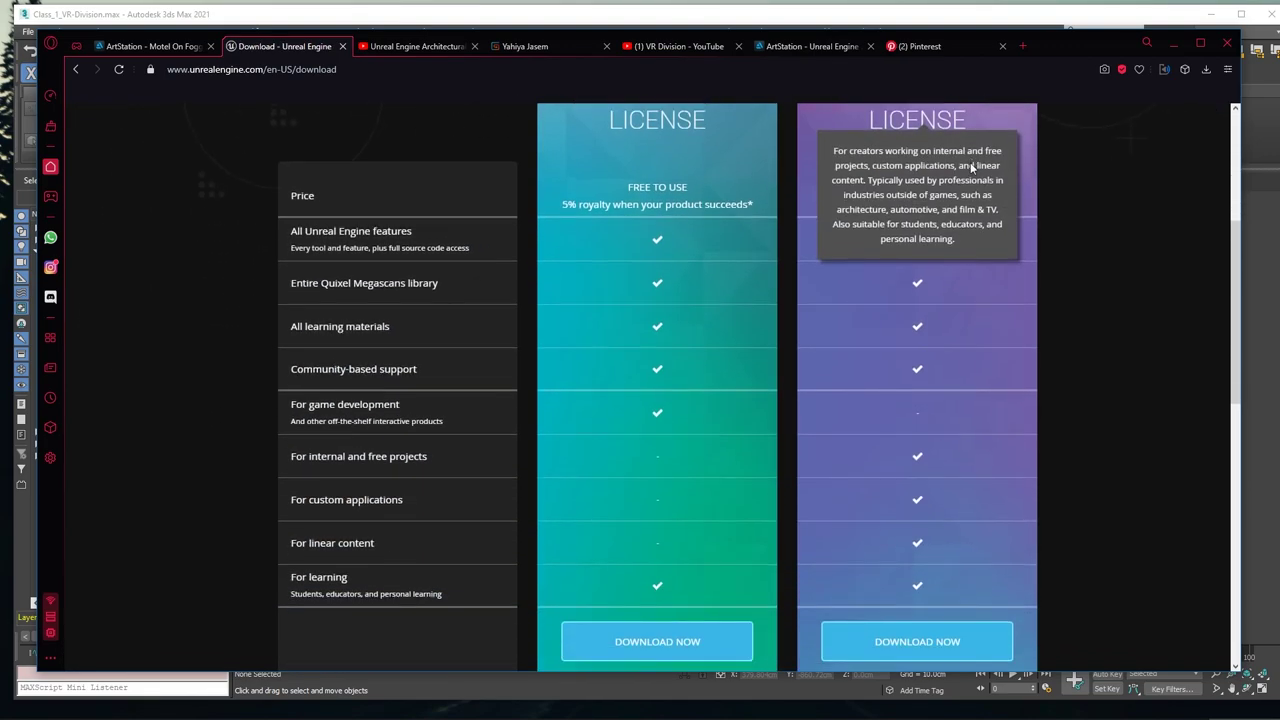
scroll(956, 410, up, 2)
scroll(982, 374, up, 1)
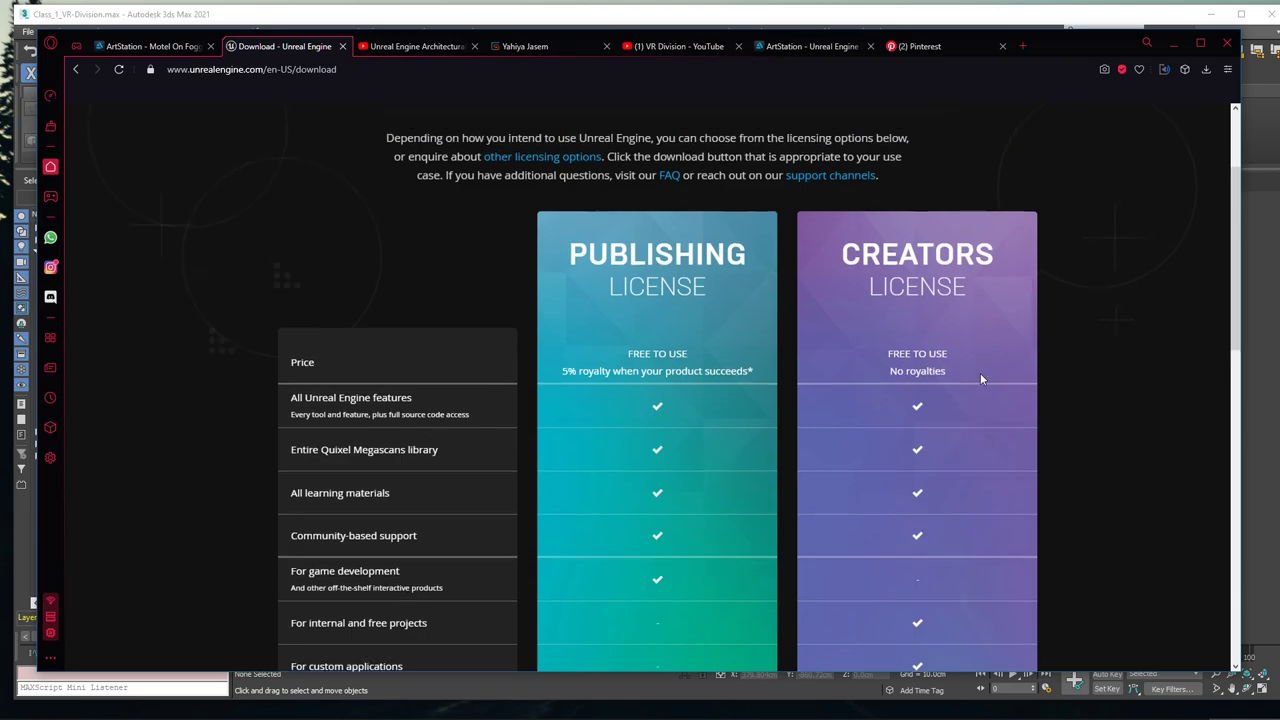
scroll(920, 405, down, 2)
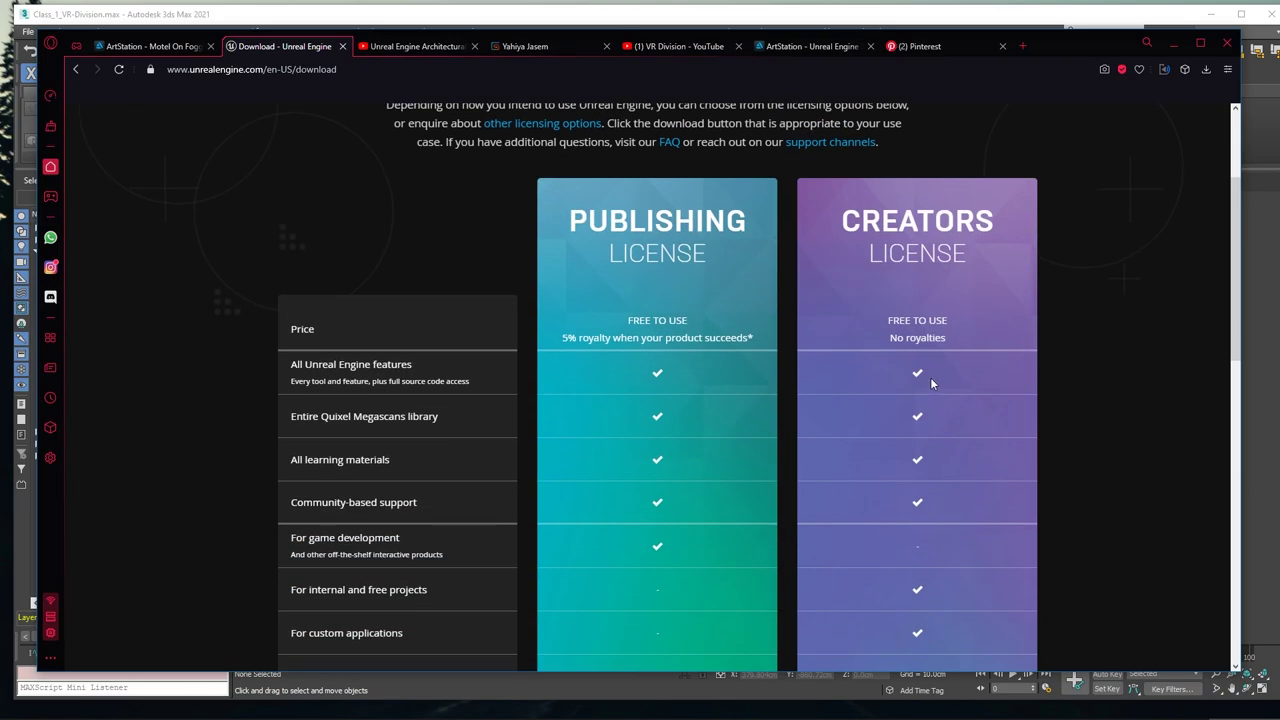
scroll(930, 383, down, 1)
mouse_move(637, 290)
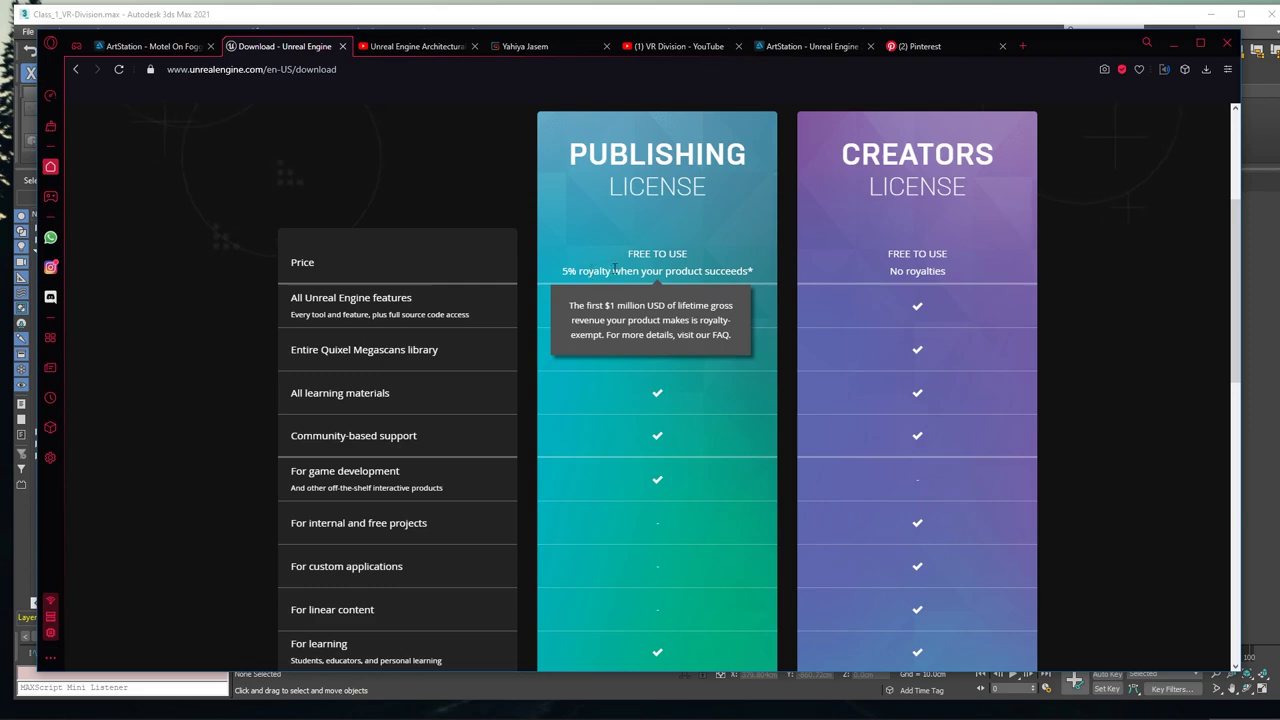
mouse_move(637, 172)
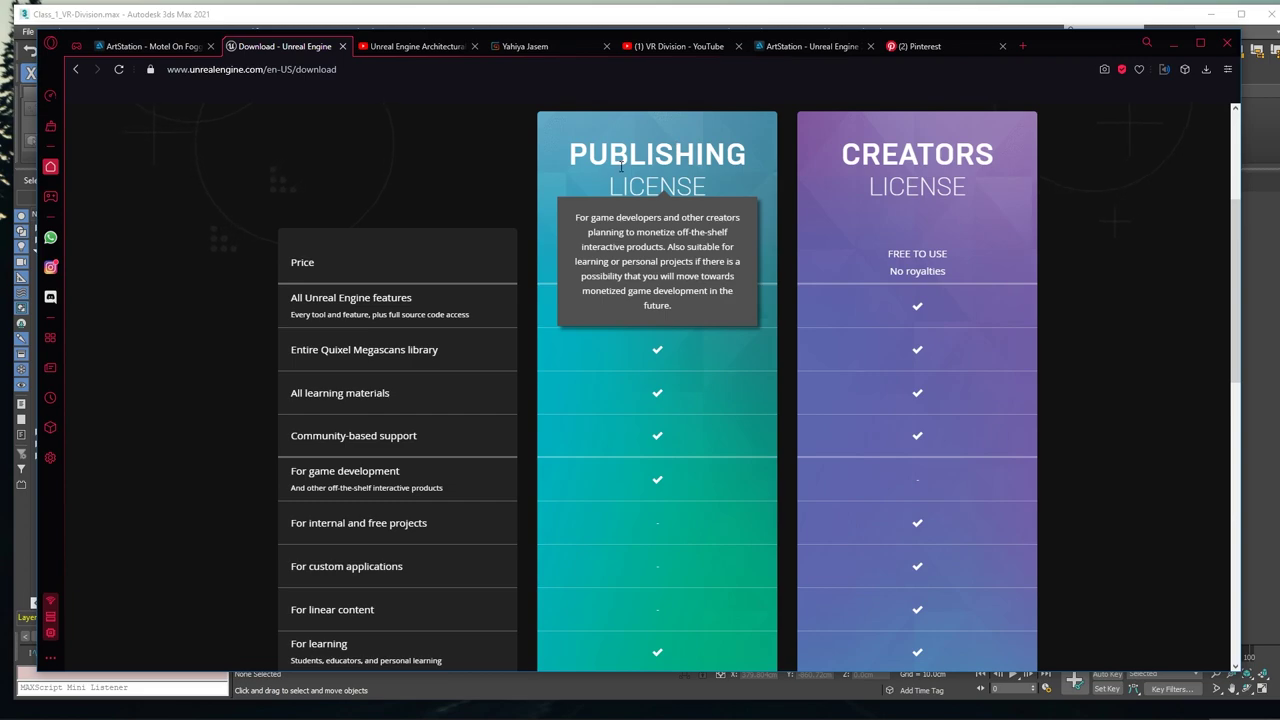
scroll(613, 179, down, 2)
scroll(931, 191, up, 3)
mouse_move(931, 191)
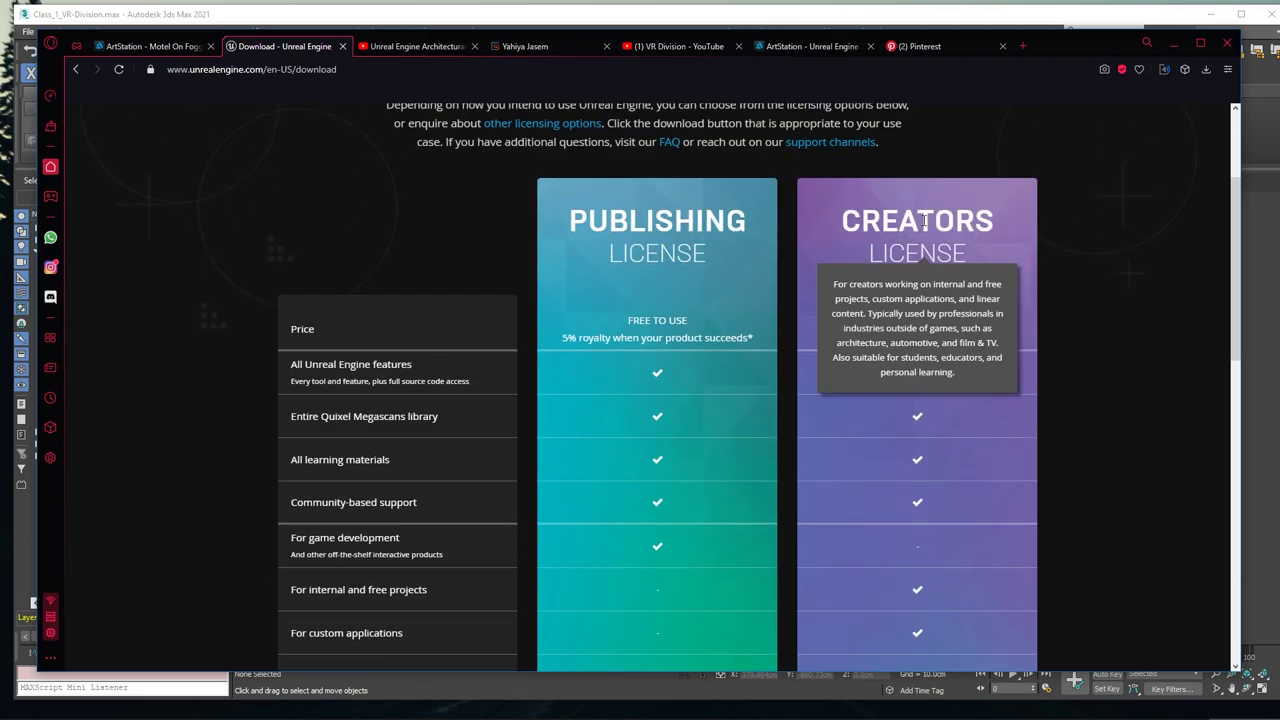
mouse_move(658, 218)
scroll(1051, 326, down, 3)
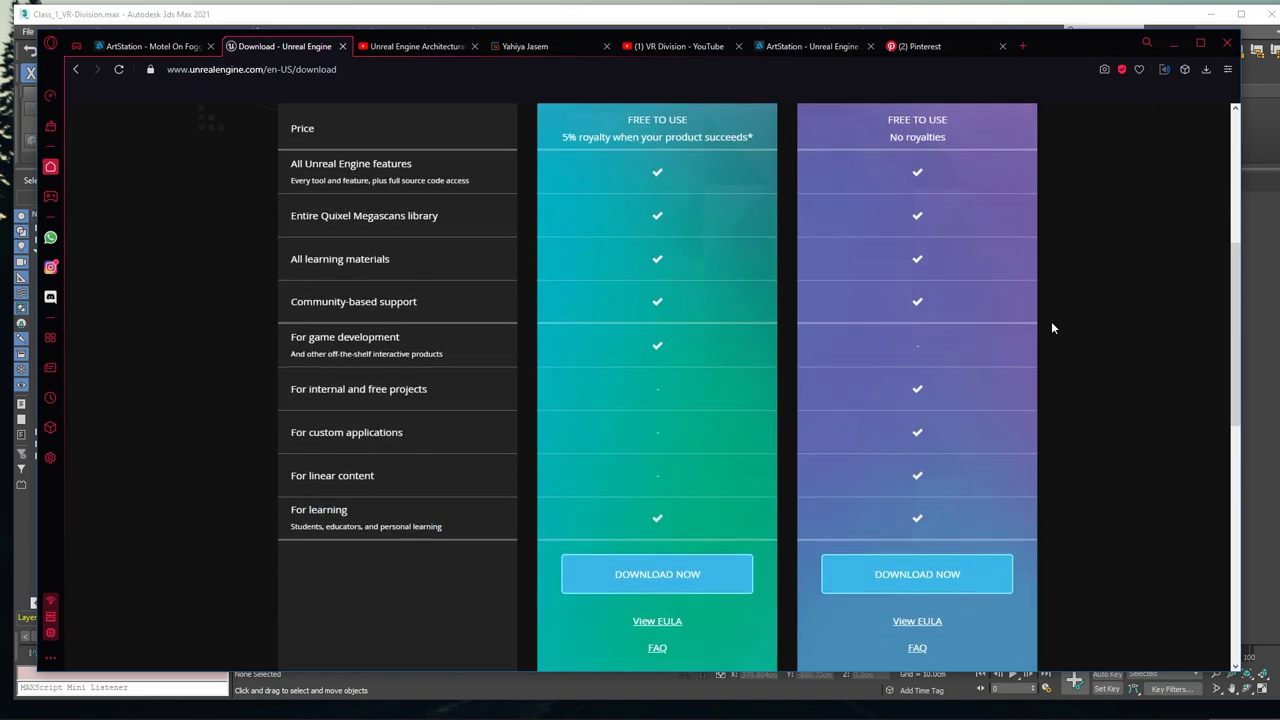
click(931, 437)
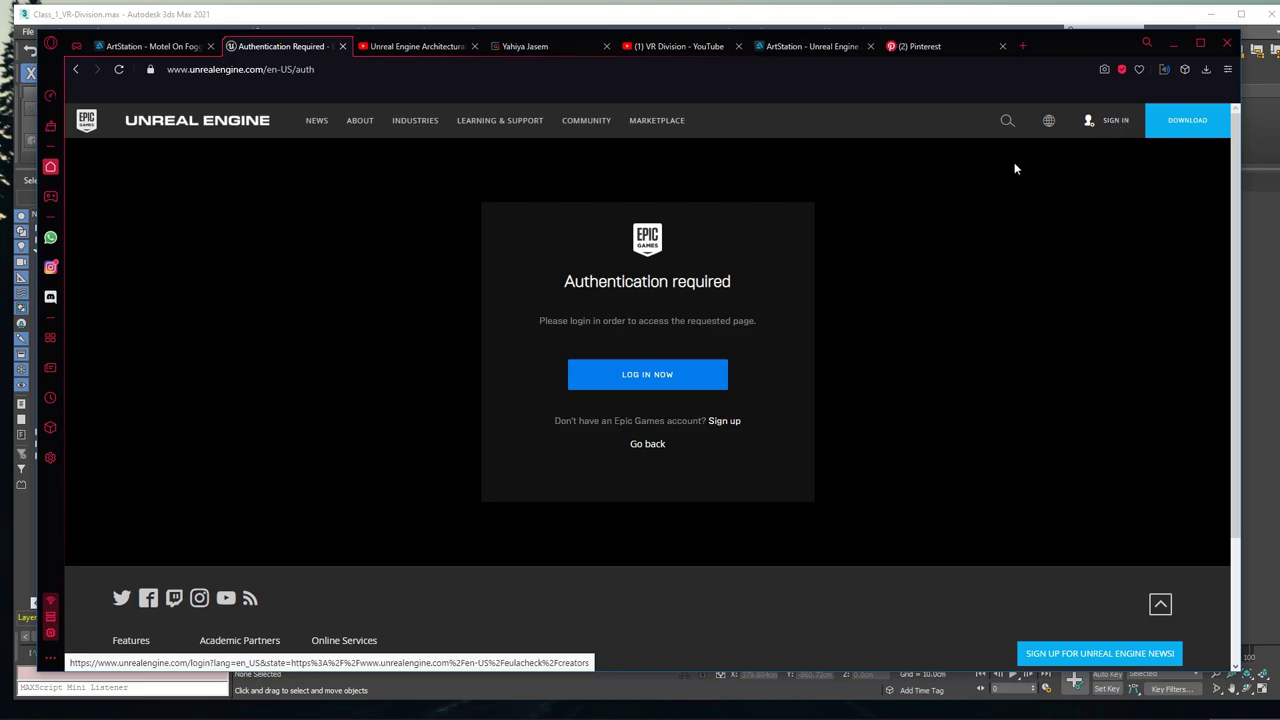
Launch the Epic Games Launcher by searching 'epic' in the Windows start search
key(super)
text(epic)
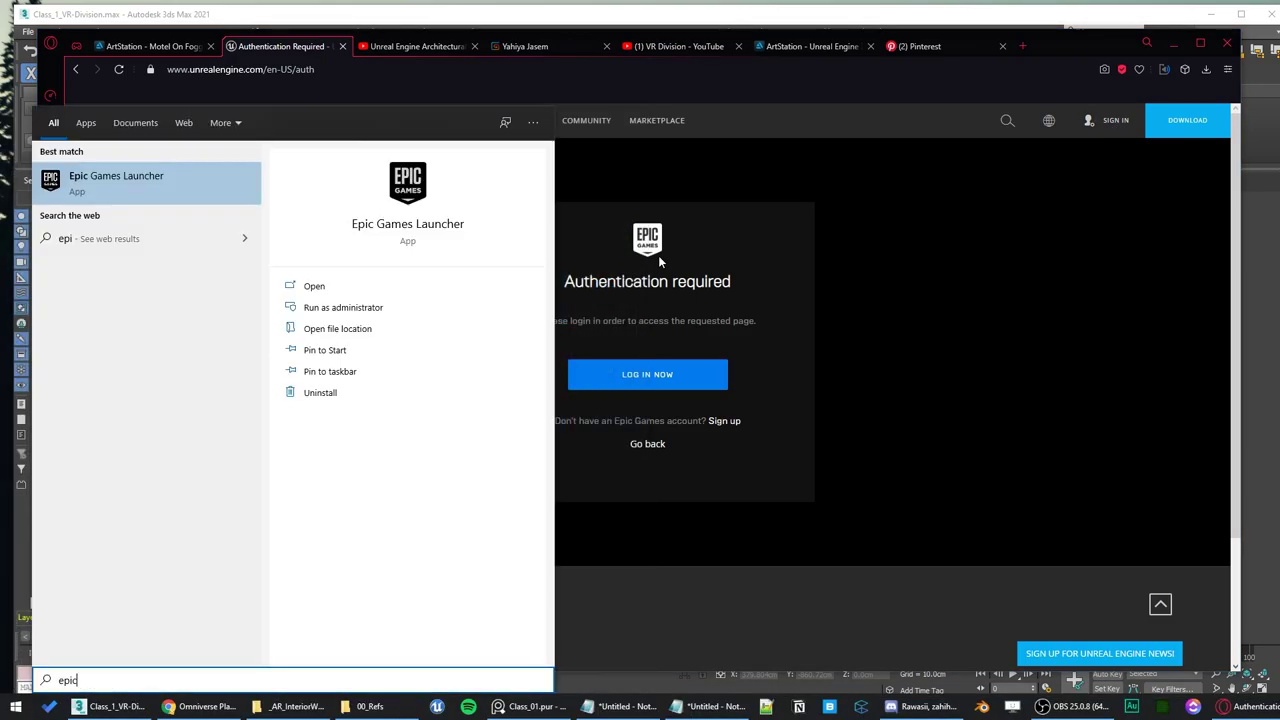
key(Return)
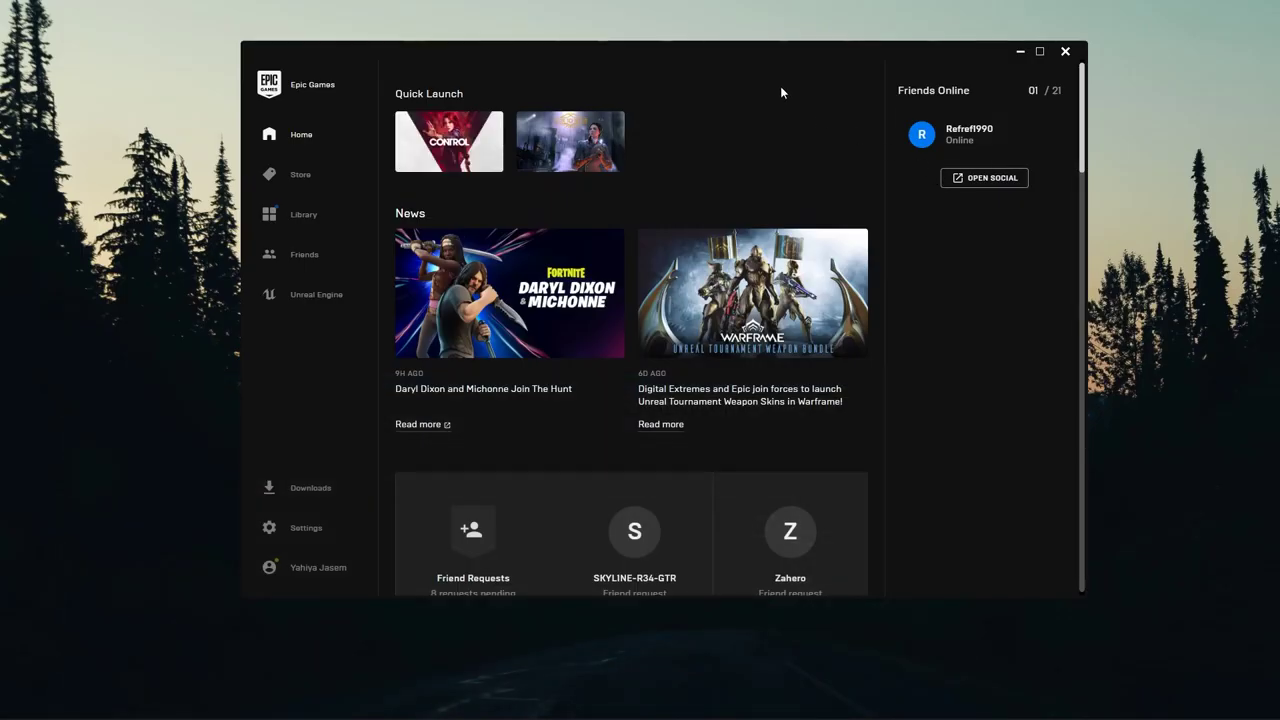
Browse the launcher's Store page, including new releases and free games
click(310, 176)
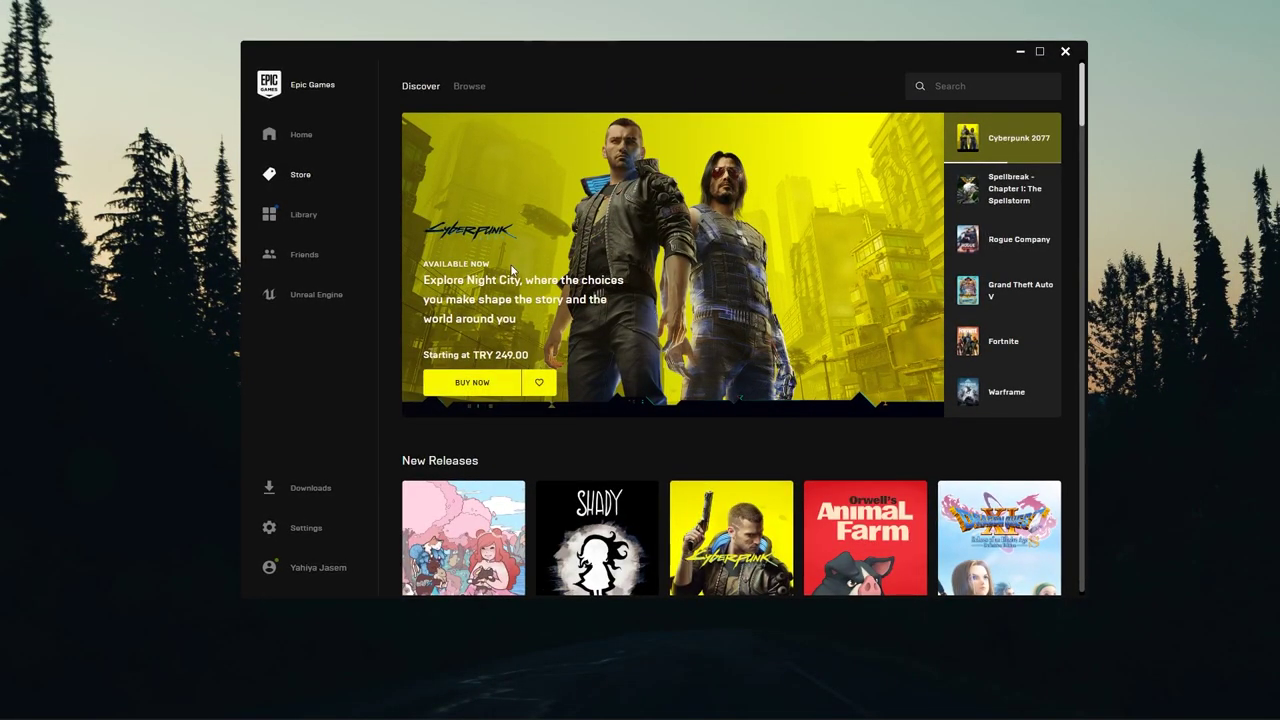
scroll(640, 256, down, 5)
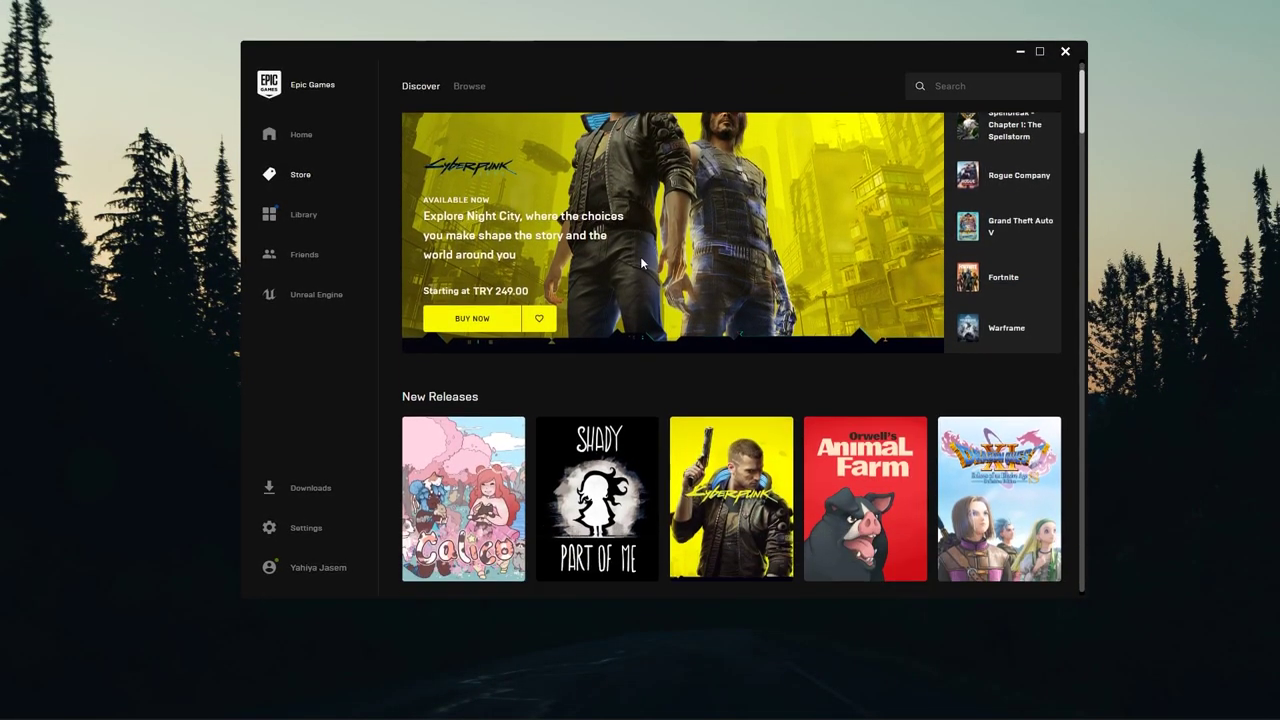
scroll(648, 280, down, 3)
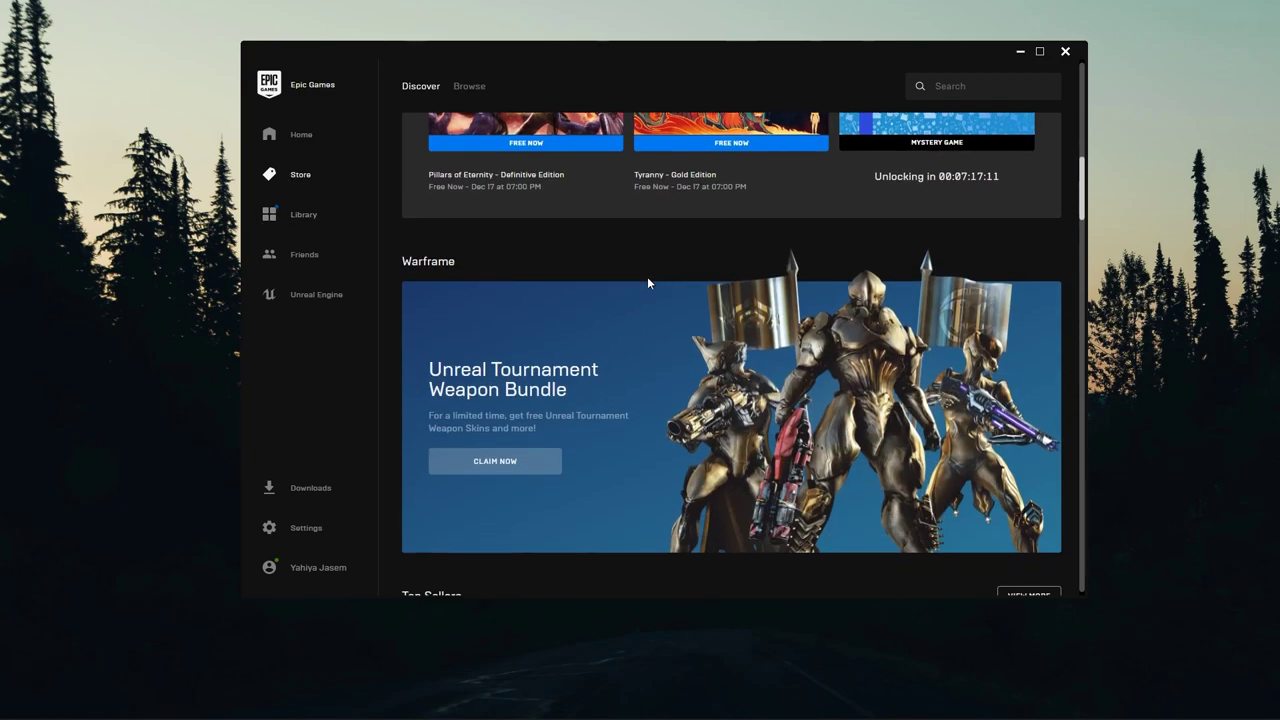
scroll(648, 280, up, 3)
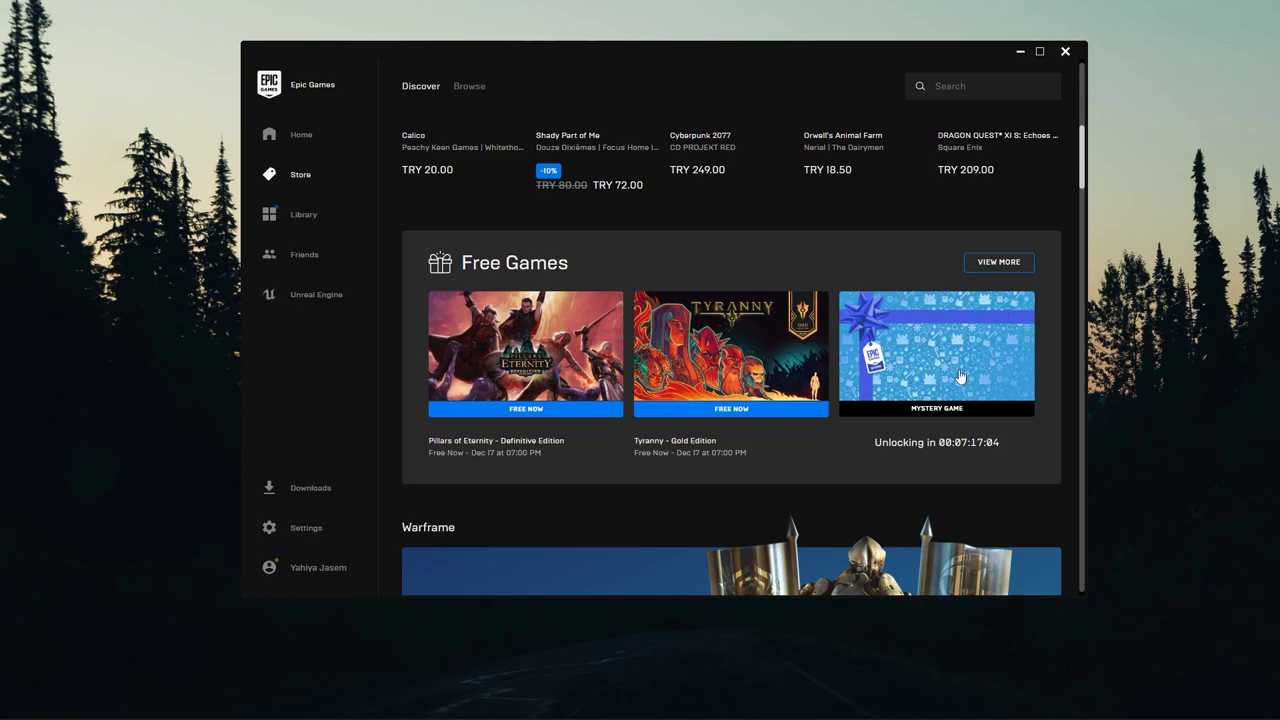
Browse the game library, then open and close the friends list
click(289, 216)
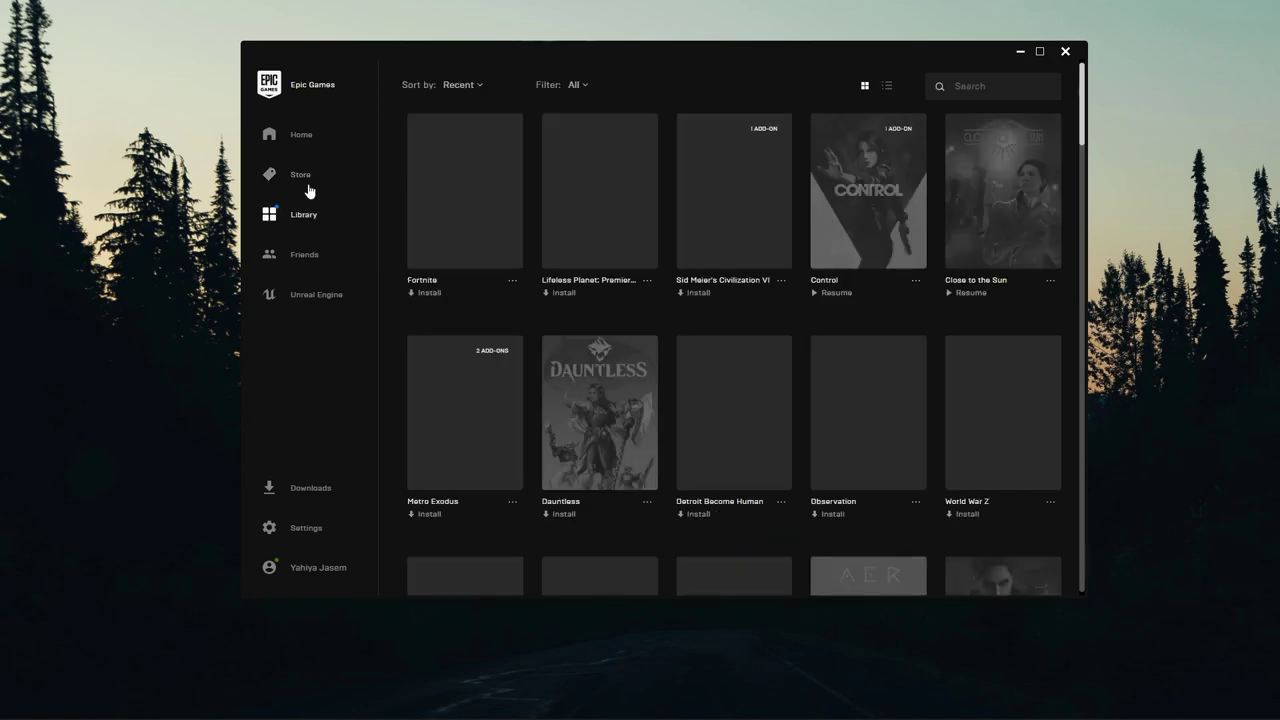
scroll(731, 206, down, 2)
scroll(774, 177, down, 5)
scroll(775, 178, down, 5)
scroll(775, 178, down, 5)
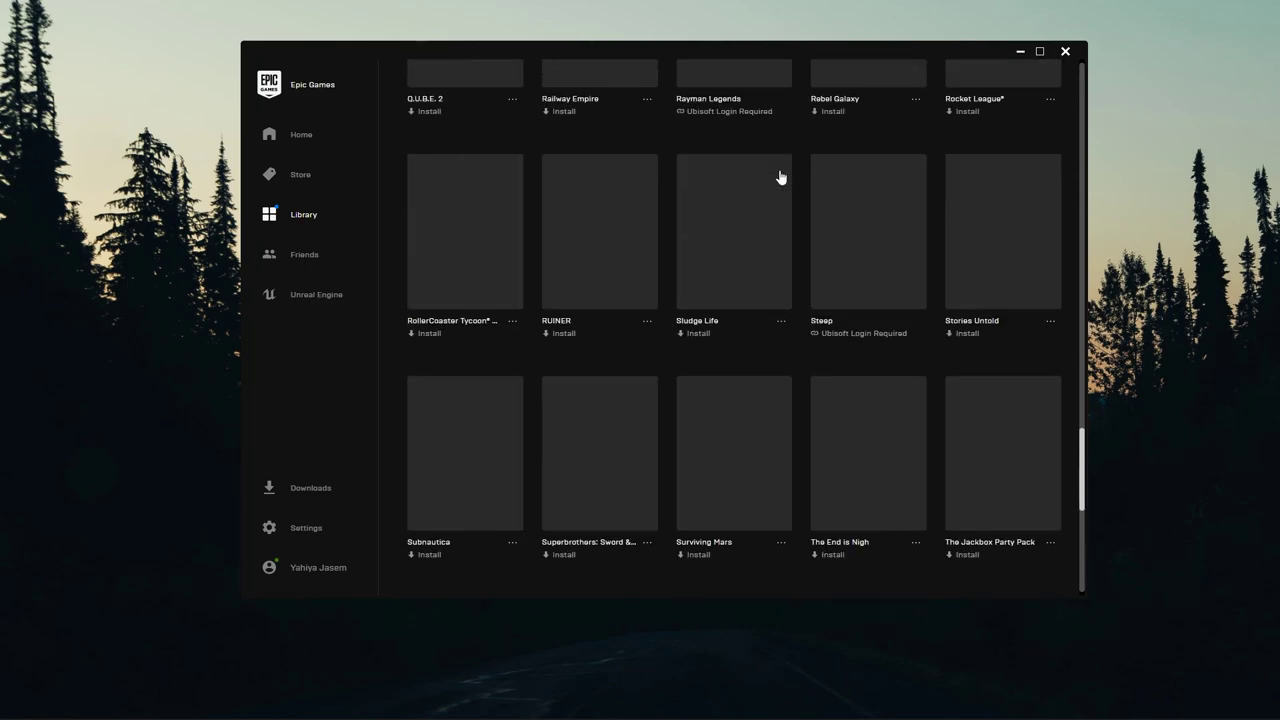
scroll(780, 177, down, 3)
click(326, 254)
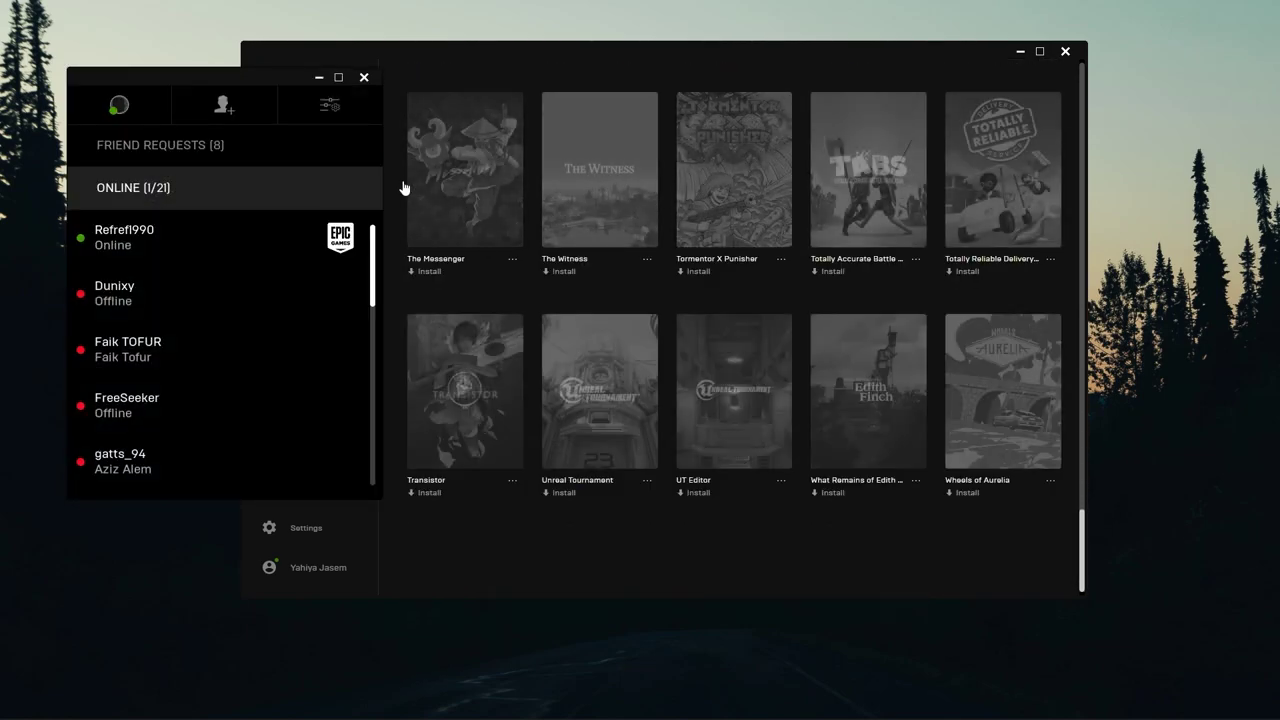
click(363, 77)
Go to the Unreal Engine section and look through the launcher settings
click(327, 296)
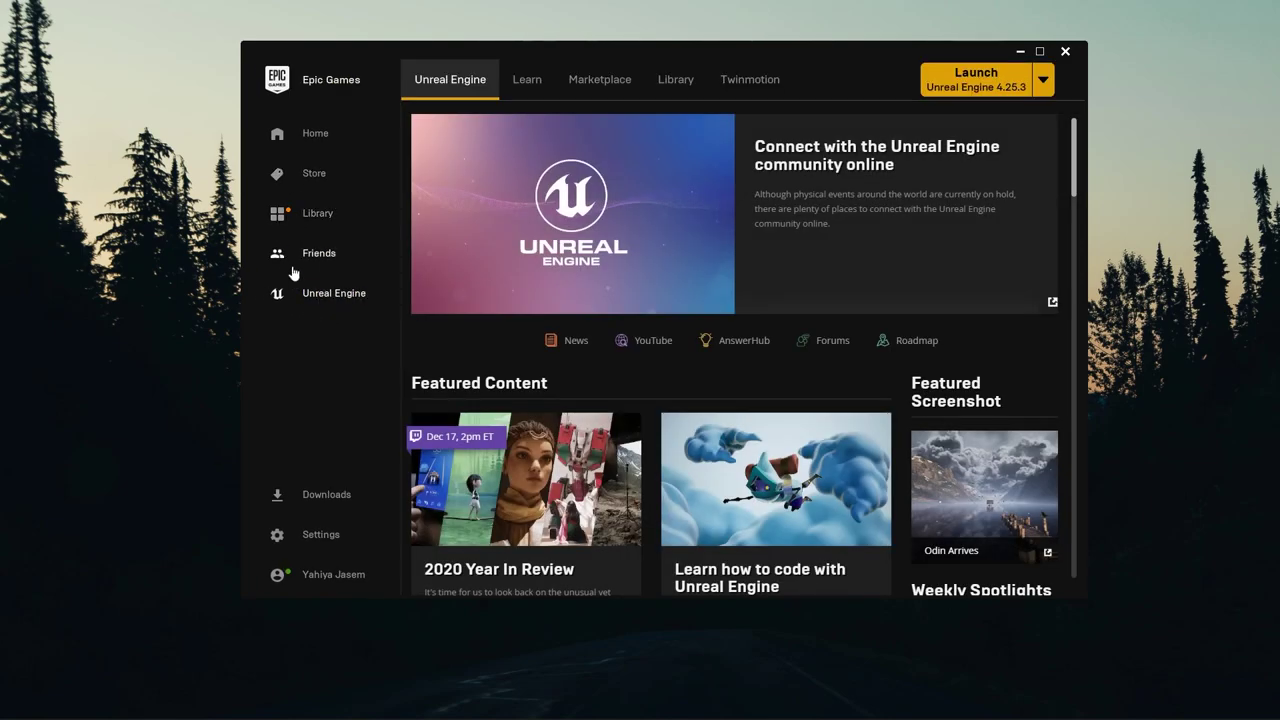
click(316, 532)
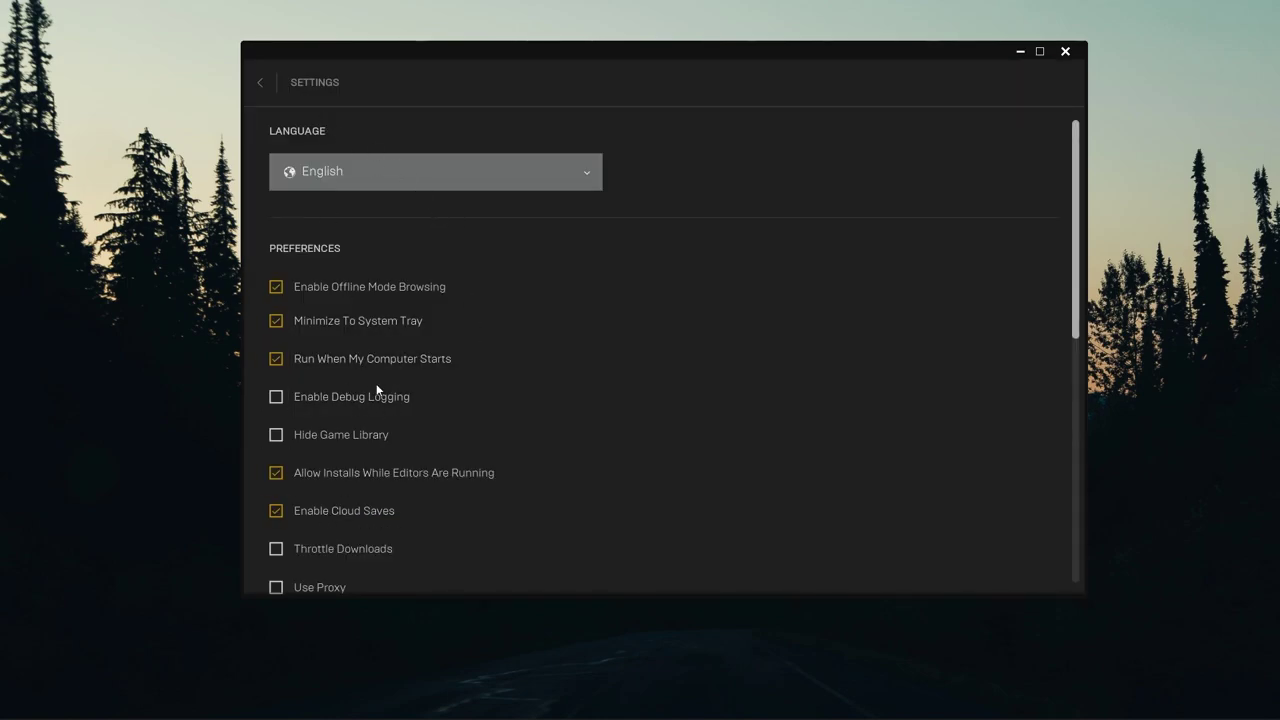
scroll(370, 410, down, 1)
scroll(349, 437, down, 2)
Return to the Unreal Engine page and browse its featured content
click(261, 82)
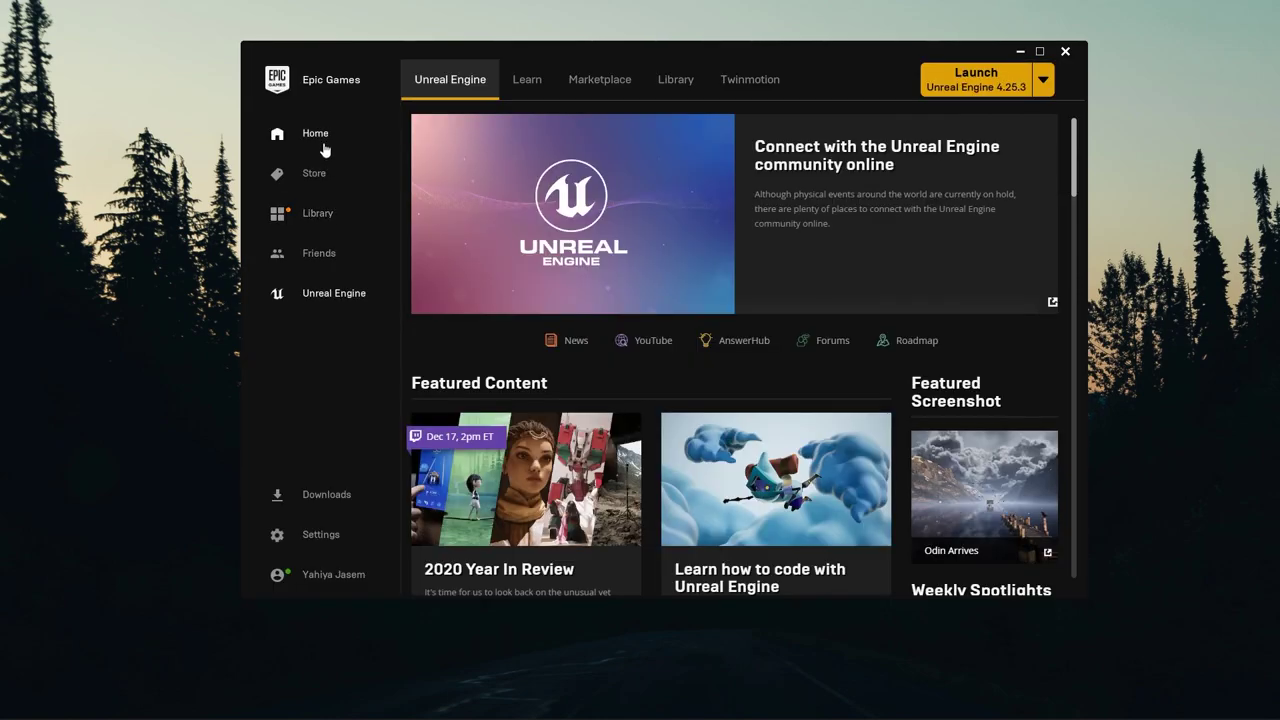
scroll(866, 343, down, 2)
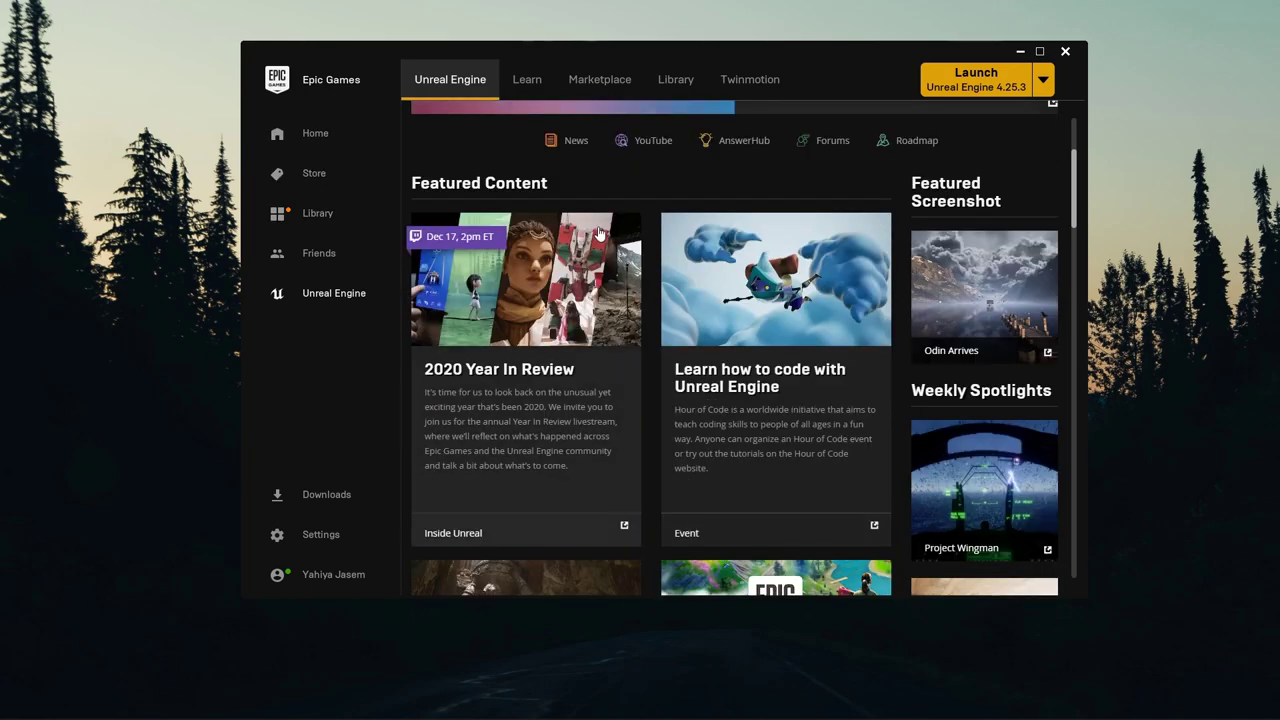
scroll(700, 280, up, 2)
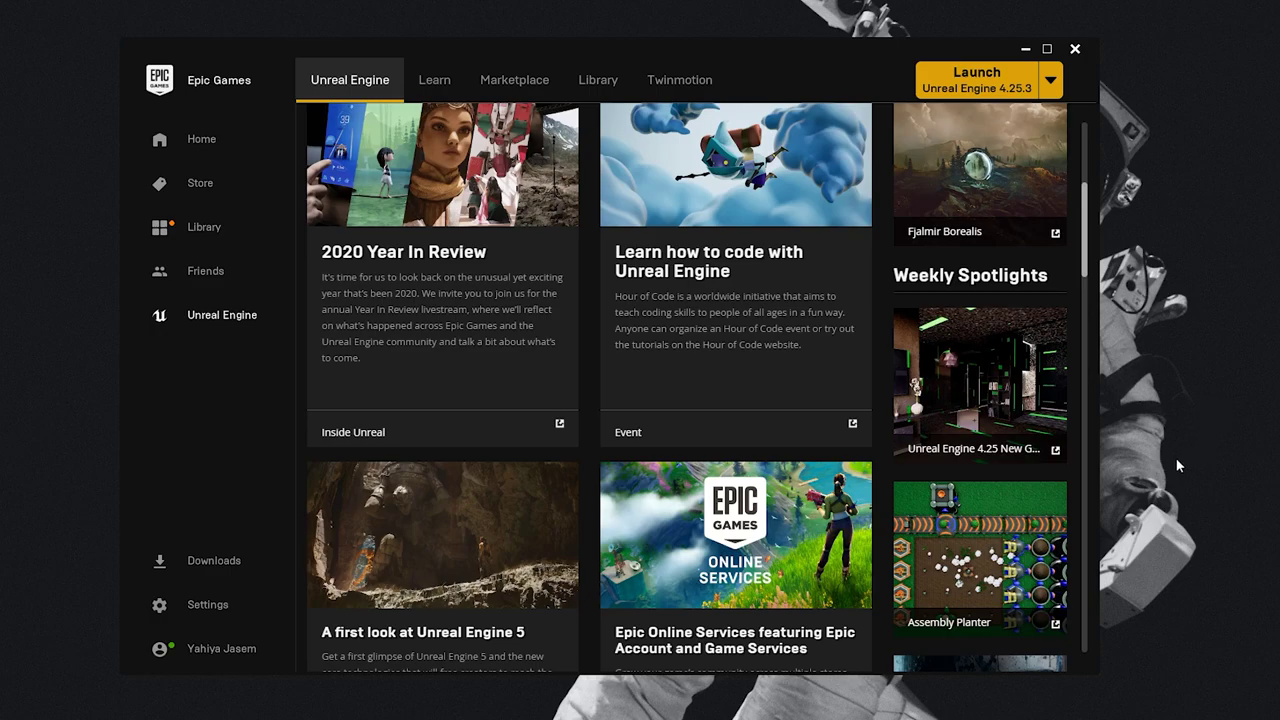
scroll(400, 118, up, 2)
scroll(700, 300, down, 3)
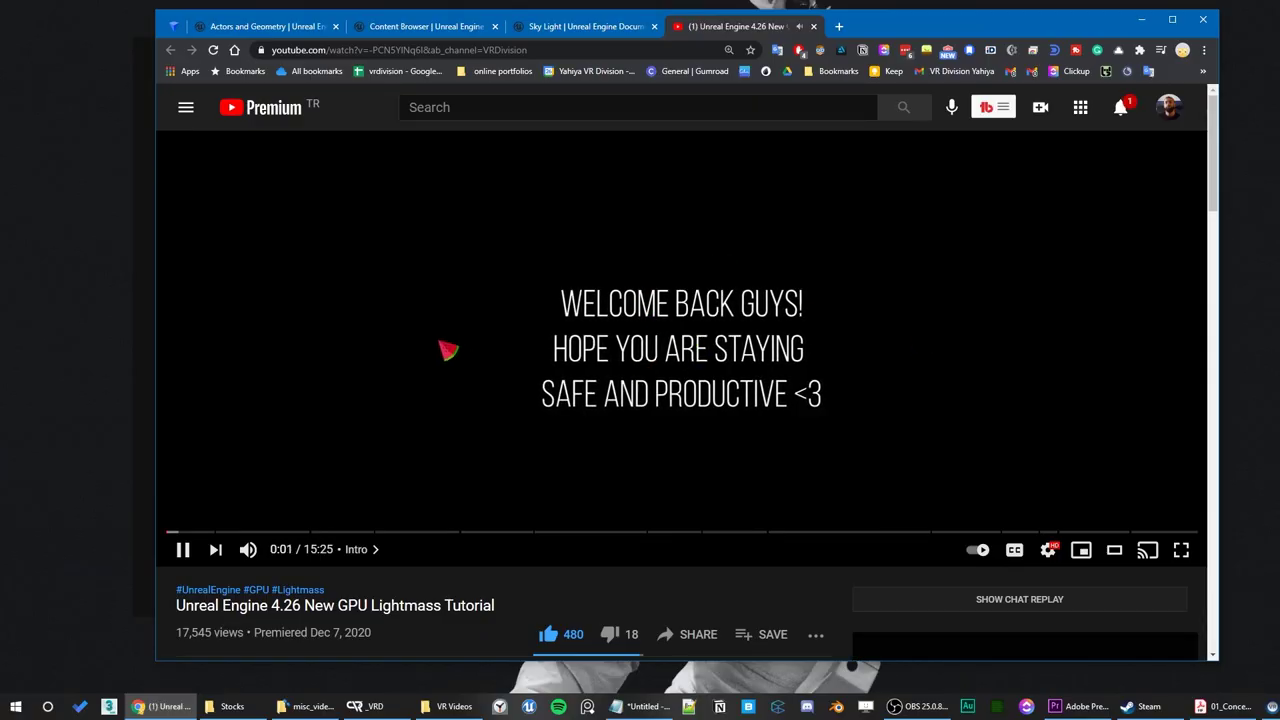
scroll(443, 343, down, 3)
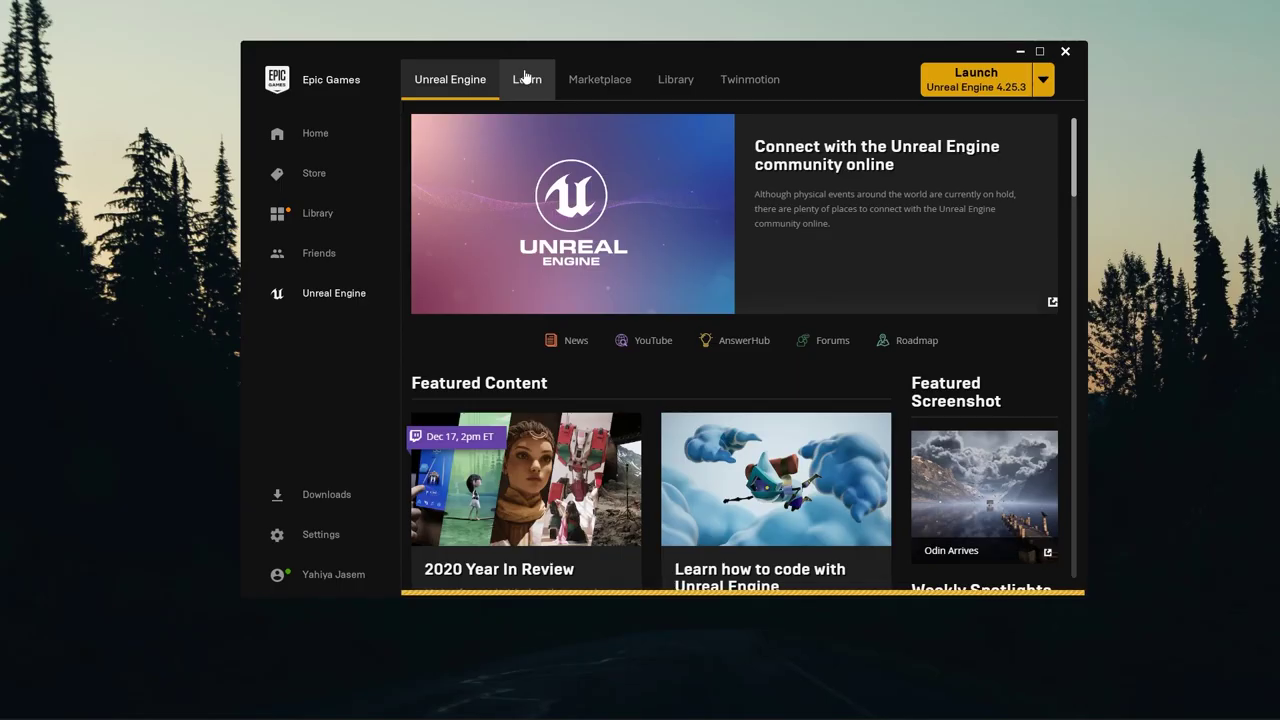
Browse the learning samples on the Learn tab
click(523, 75)
scroll(697, 228, down, 5)
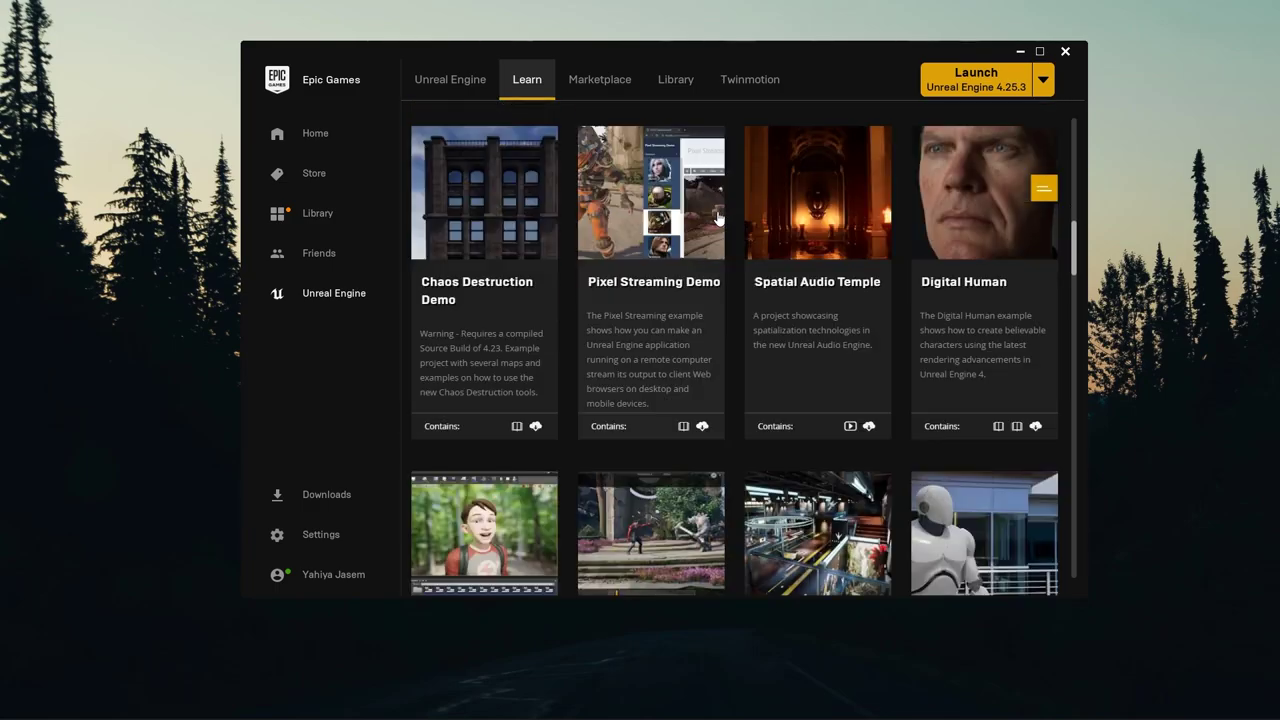
scroll(697, 228, down, 5)
scroll(665, 244, down, 5)
scroll(657, 257, up, 5)
scroll(657, 257, up, 5)
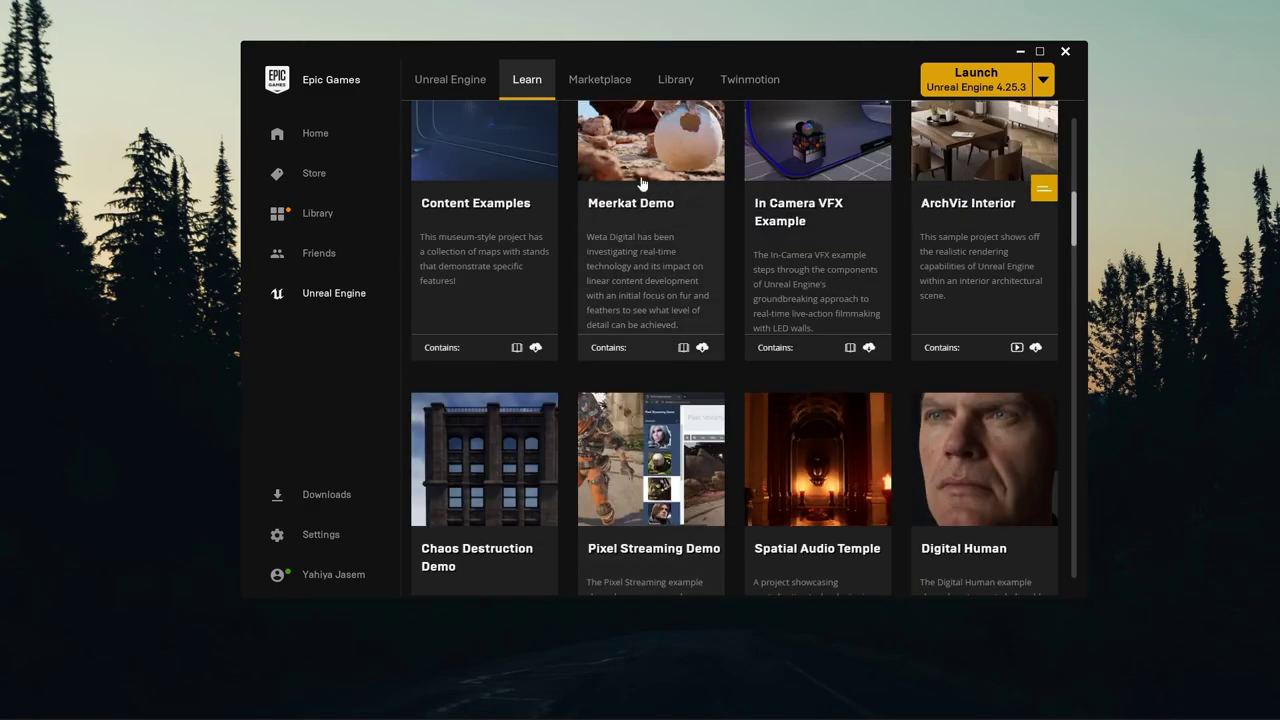
Look through the Marketplace and Twinmotion pages, then show the Library
click(588, 89)
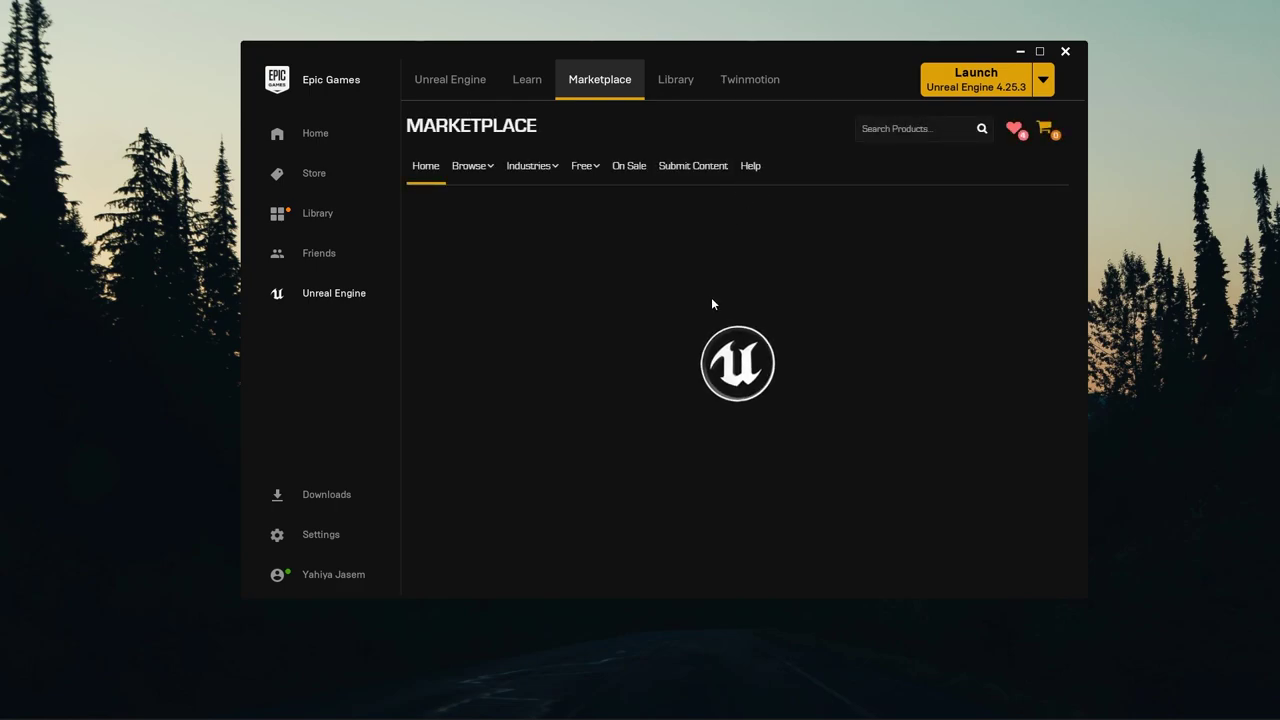
scroll(695, 370, down, 5)
scroll(695, 370, down, 5)
click(750, 79)
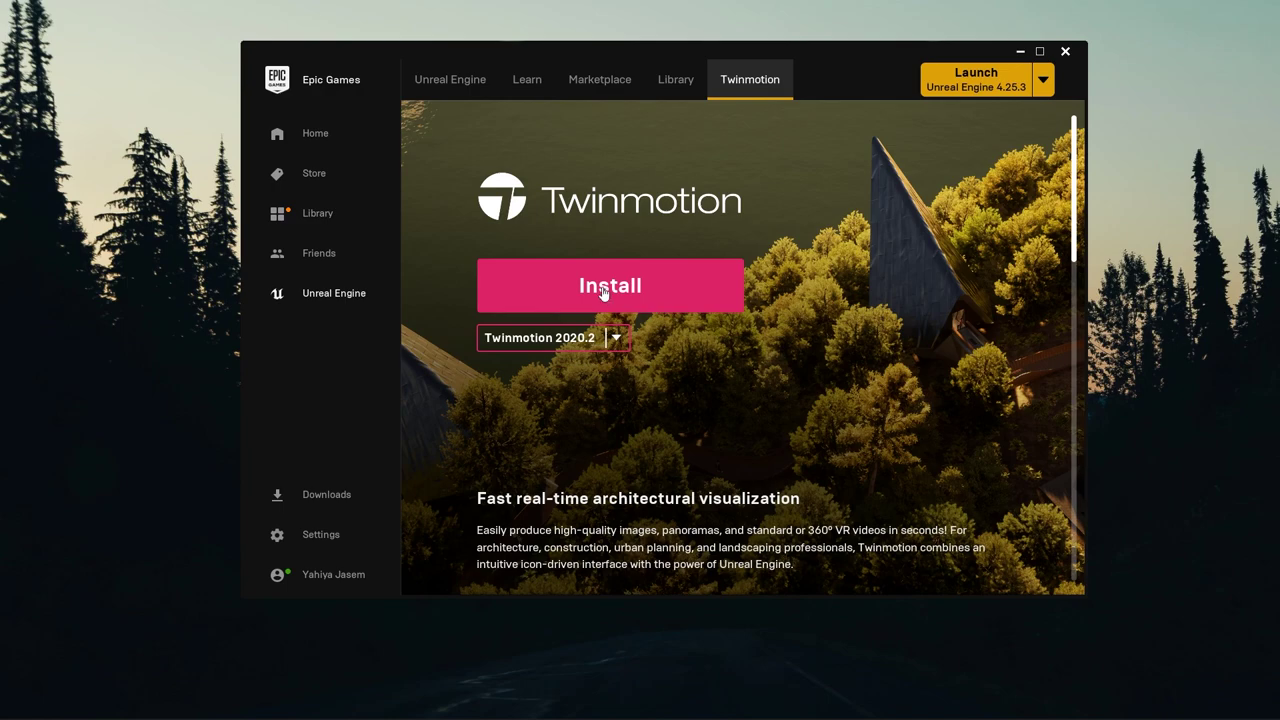
scroll(638, 208, down, 1)
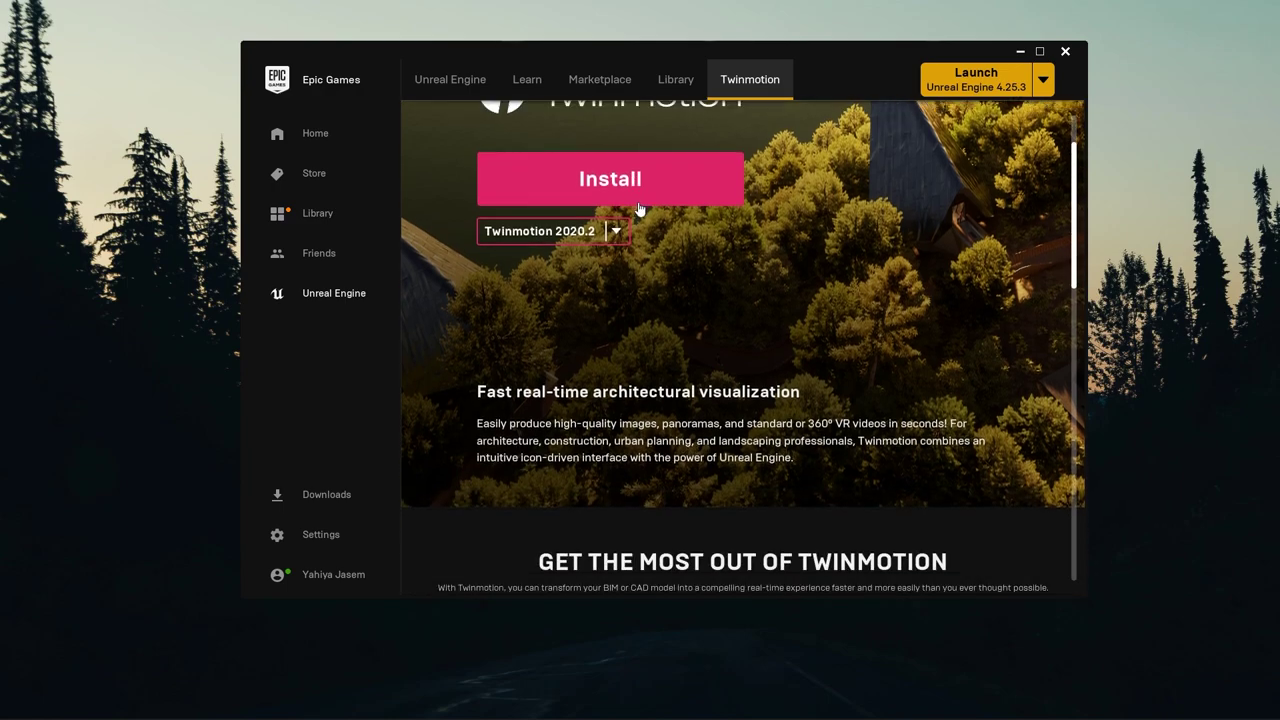
scroll(634, 201, up, 1)
click(674, 84)
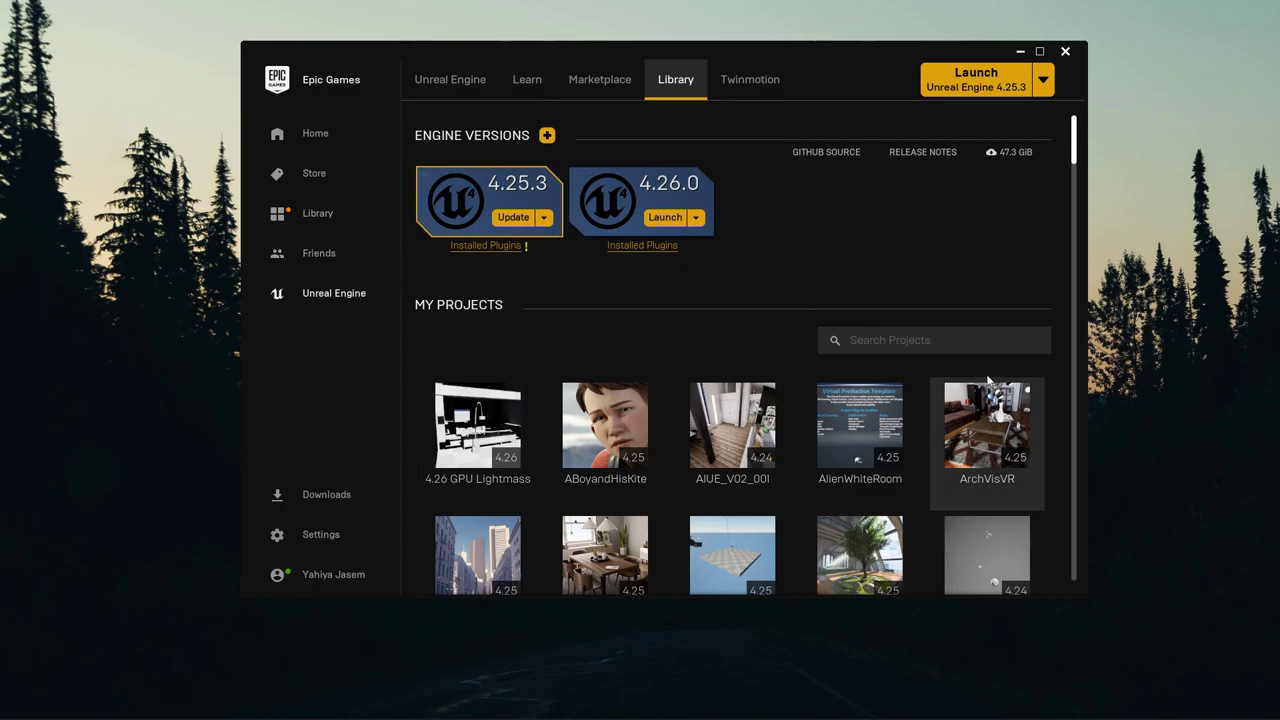
Add and then remove a temporary 4.24.3 engine slot, and launch Unreal Engine 4.26.0
scroll(1064, 276, down, 1)
drag(1073, 145, 1080, 576)
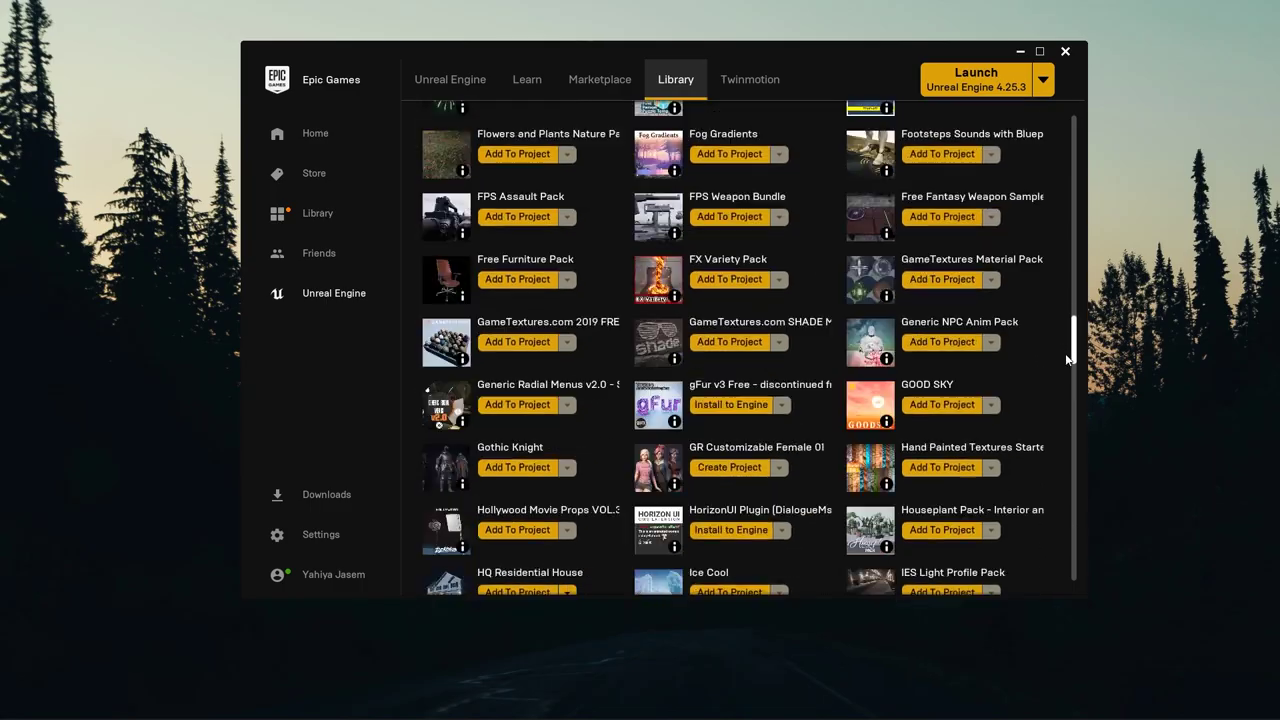
scroll(577, 298, up, 20)
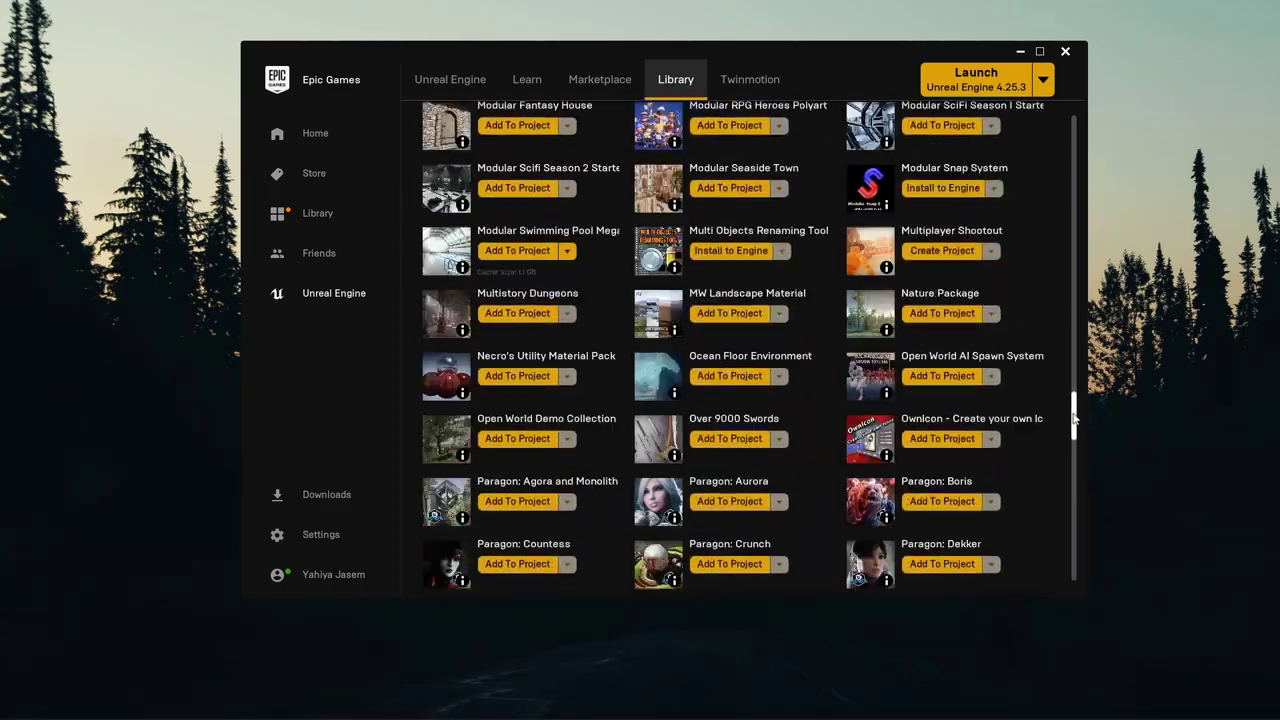
scroll(577, 298, down, 15)
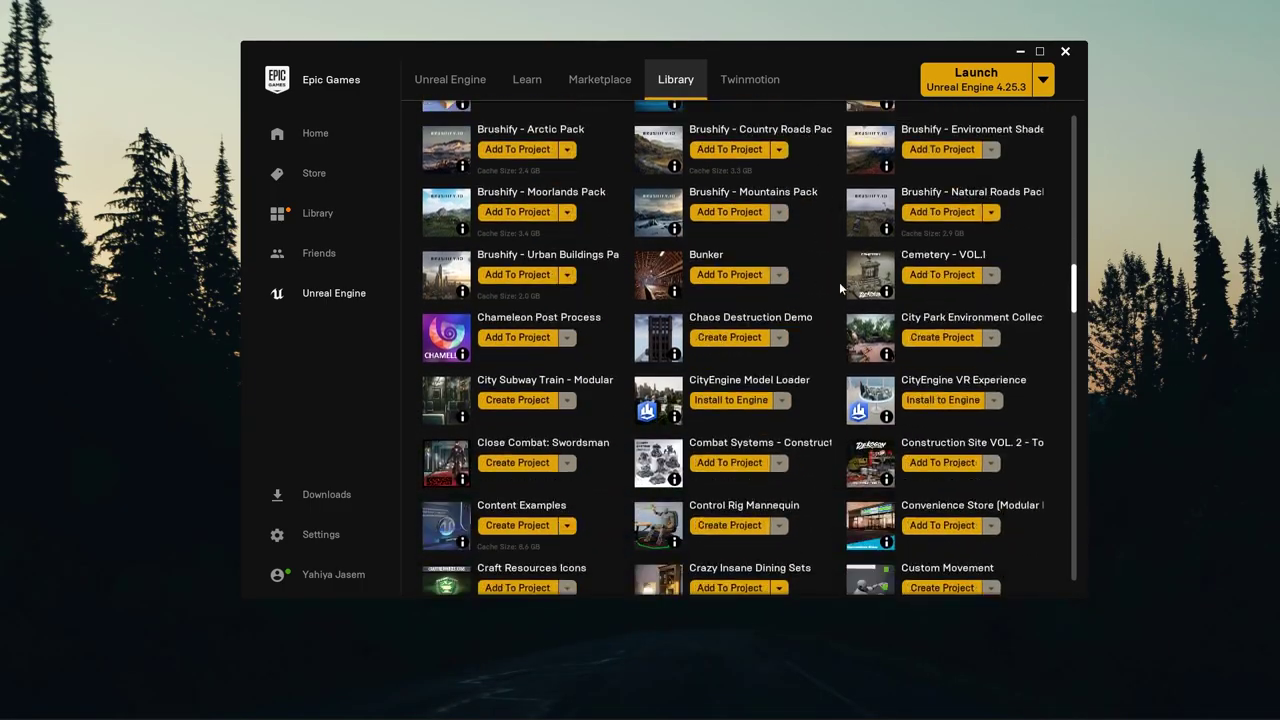
drag(1066, 462, 1052, 113)
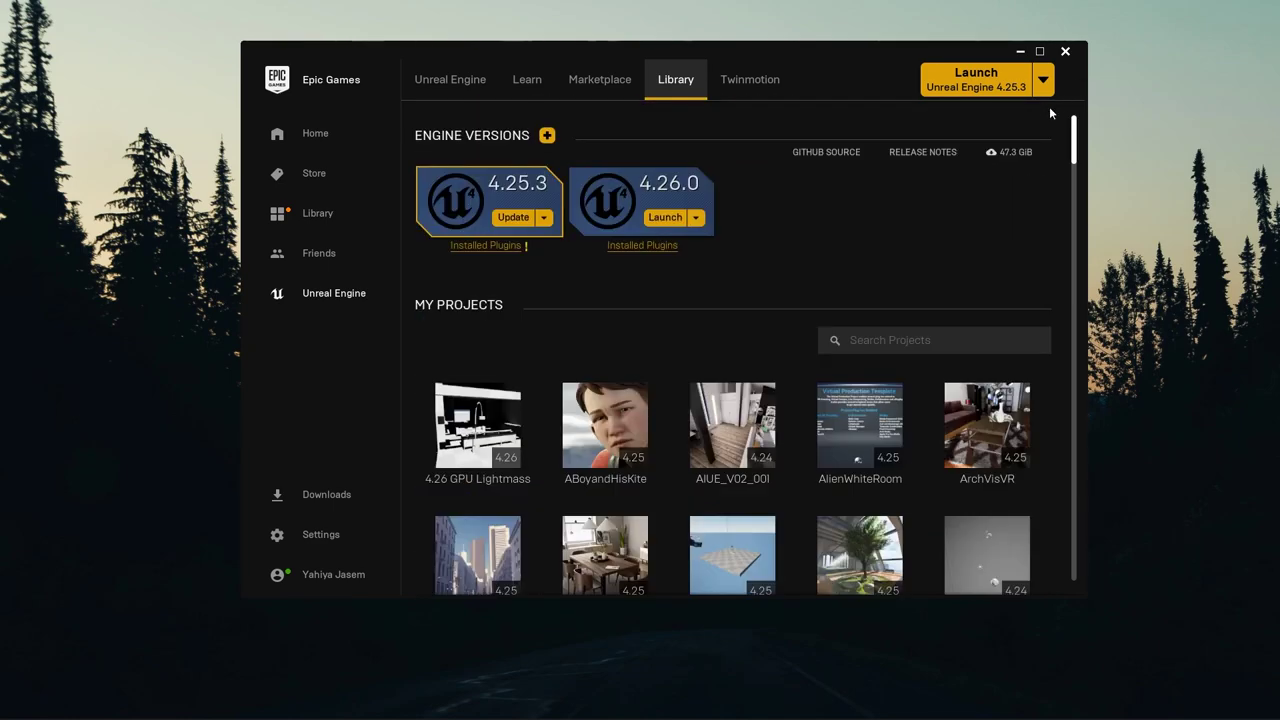
click(547, 135)
click(826, 183)
scroll(832, 393, down, 3)
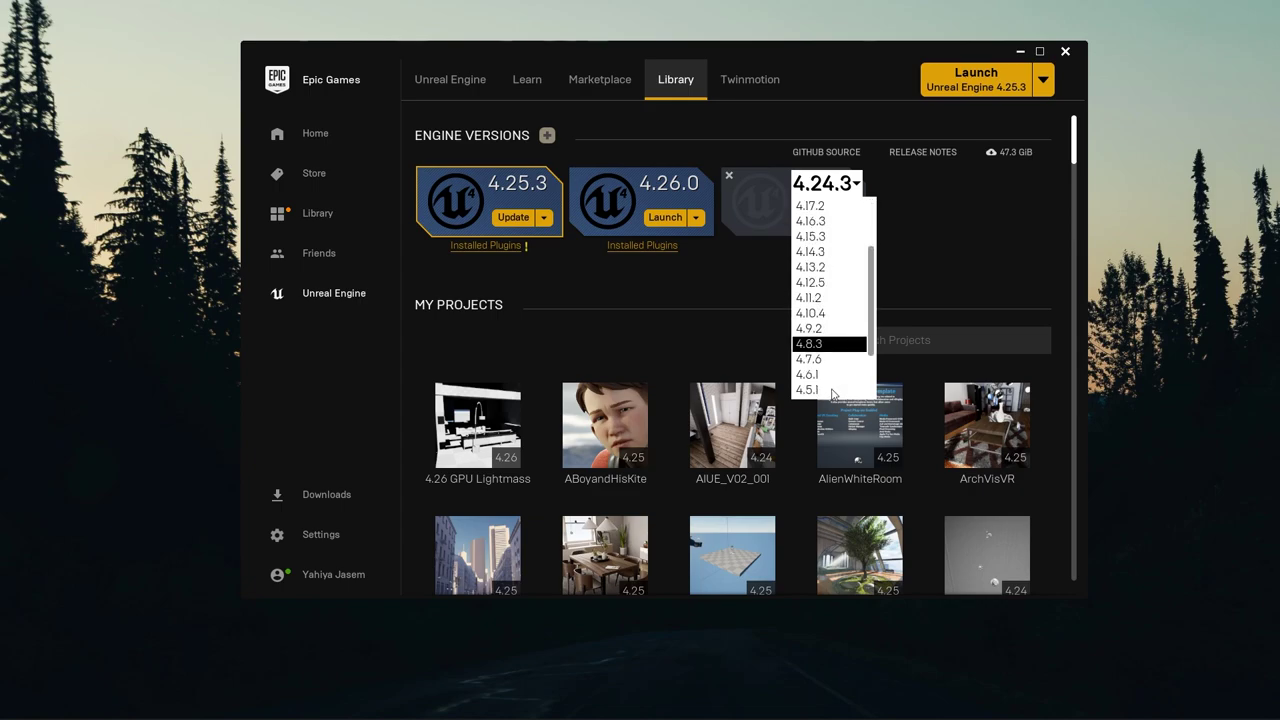
scroll(832, 390, up, 3)
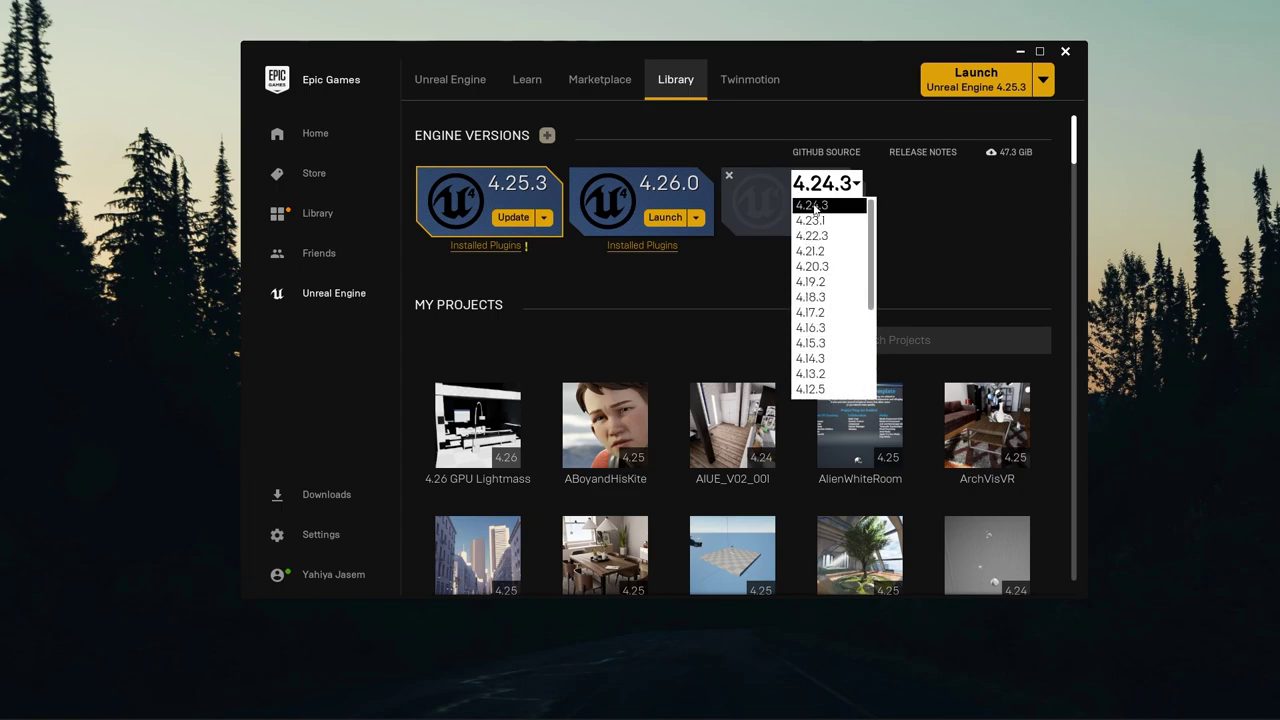
click(926, 190)
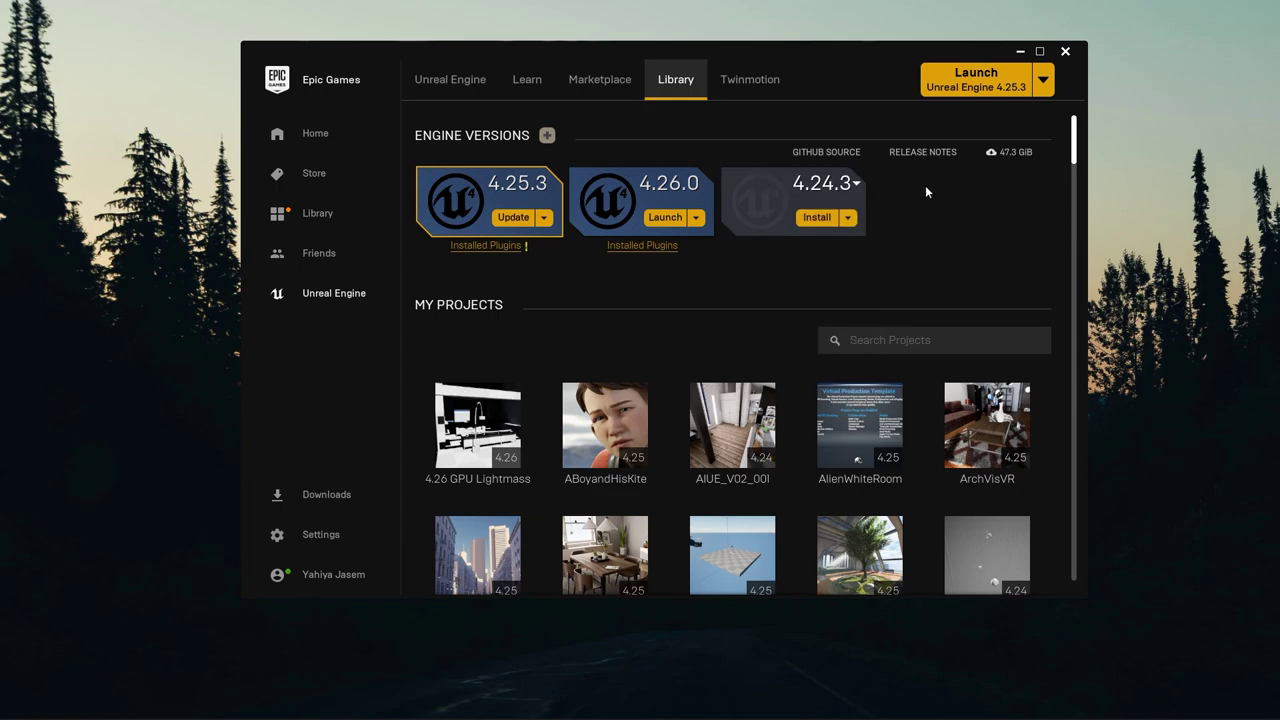
click(728, 178)
click(664, 220)
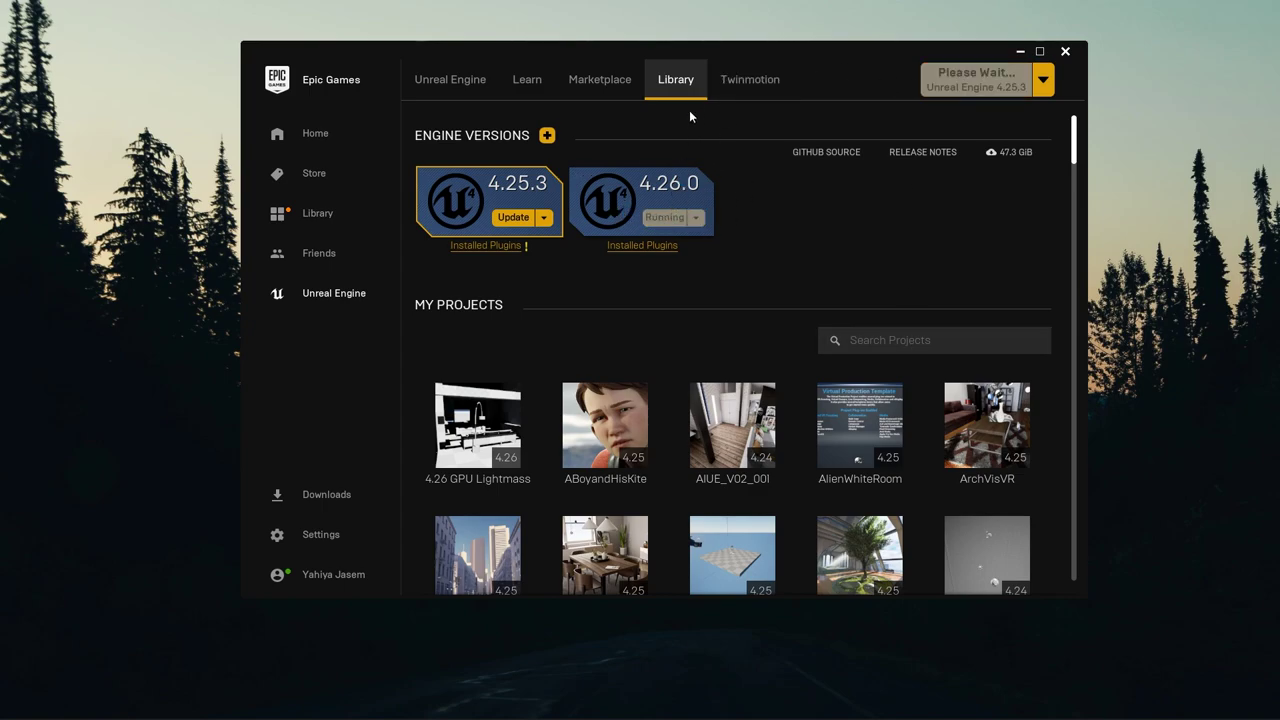
In Opera, go to google.com and search for 'datasmith'
click(197, 706)
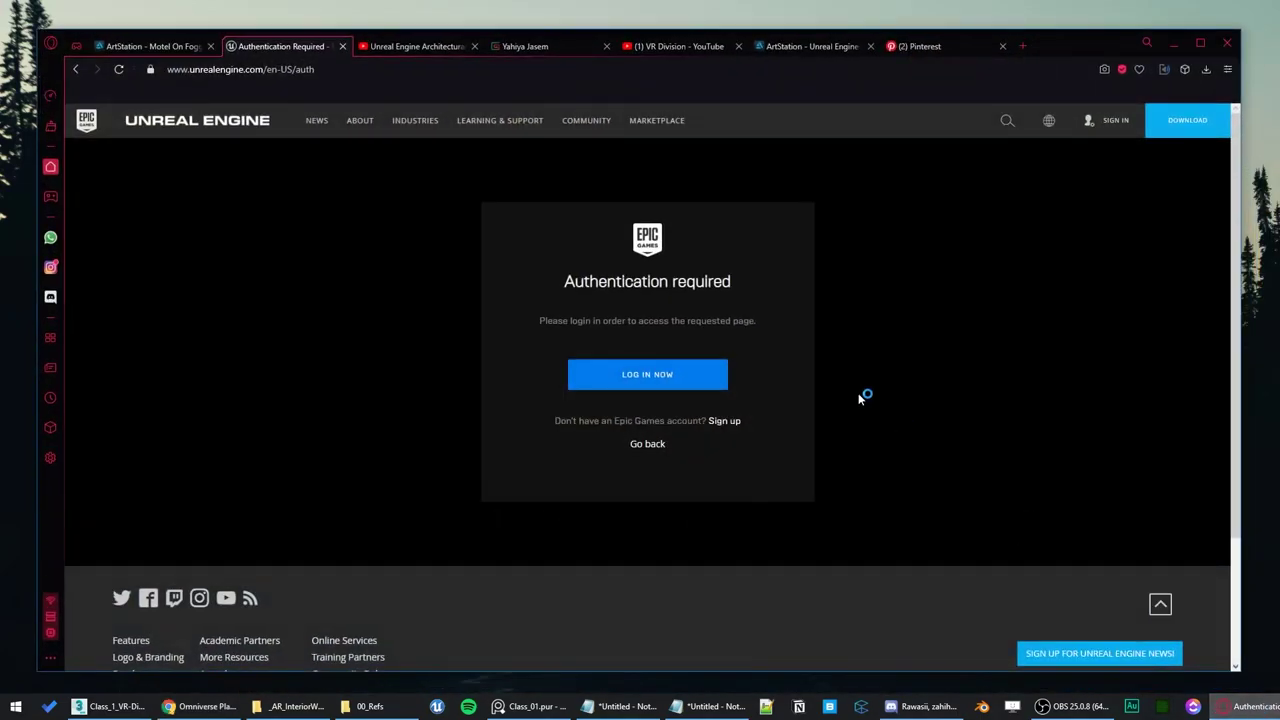
click(532, 72)
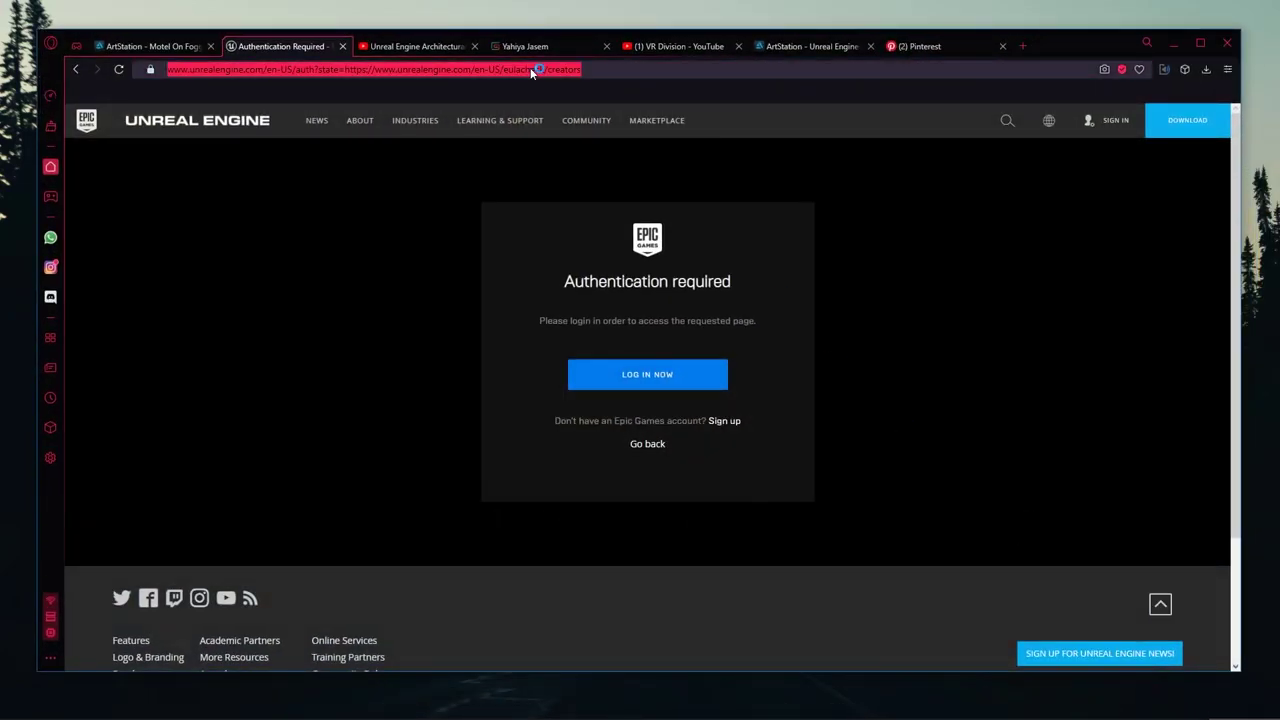
text(google.com)
key(Return)
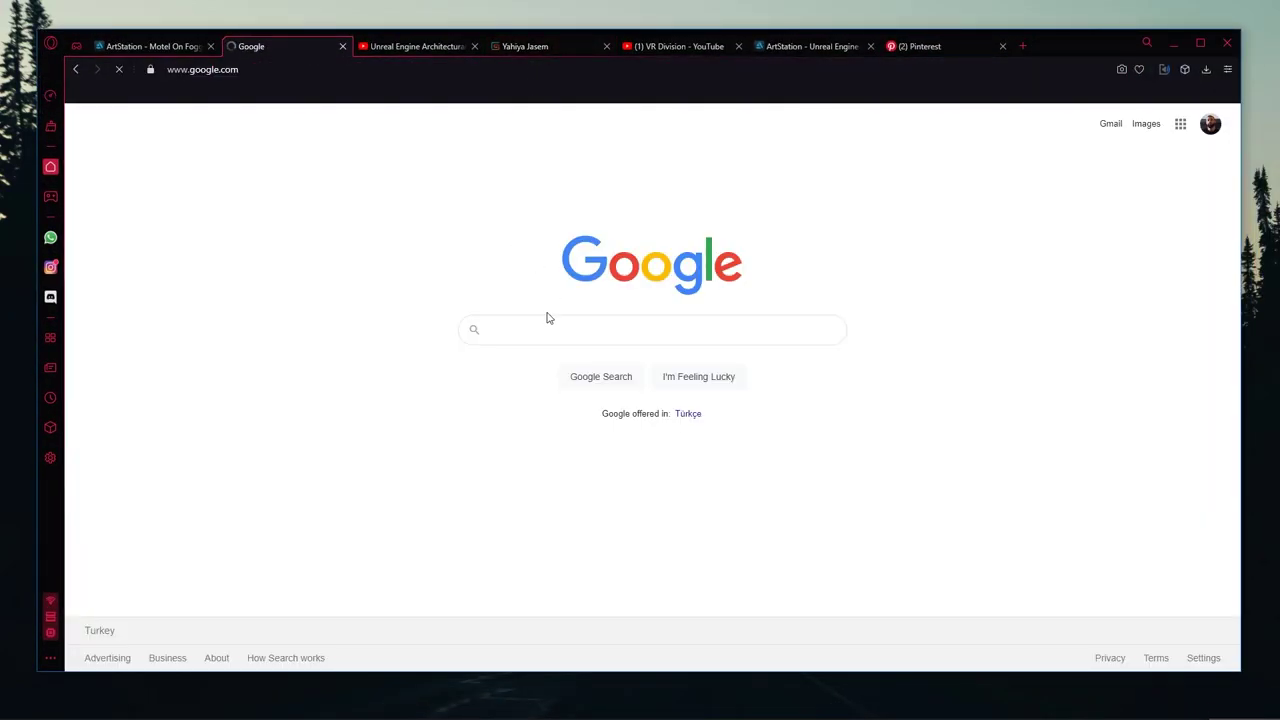
text(datasmith)
key(Return)
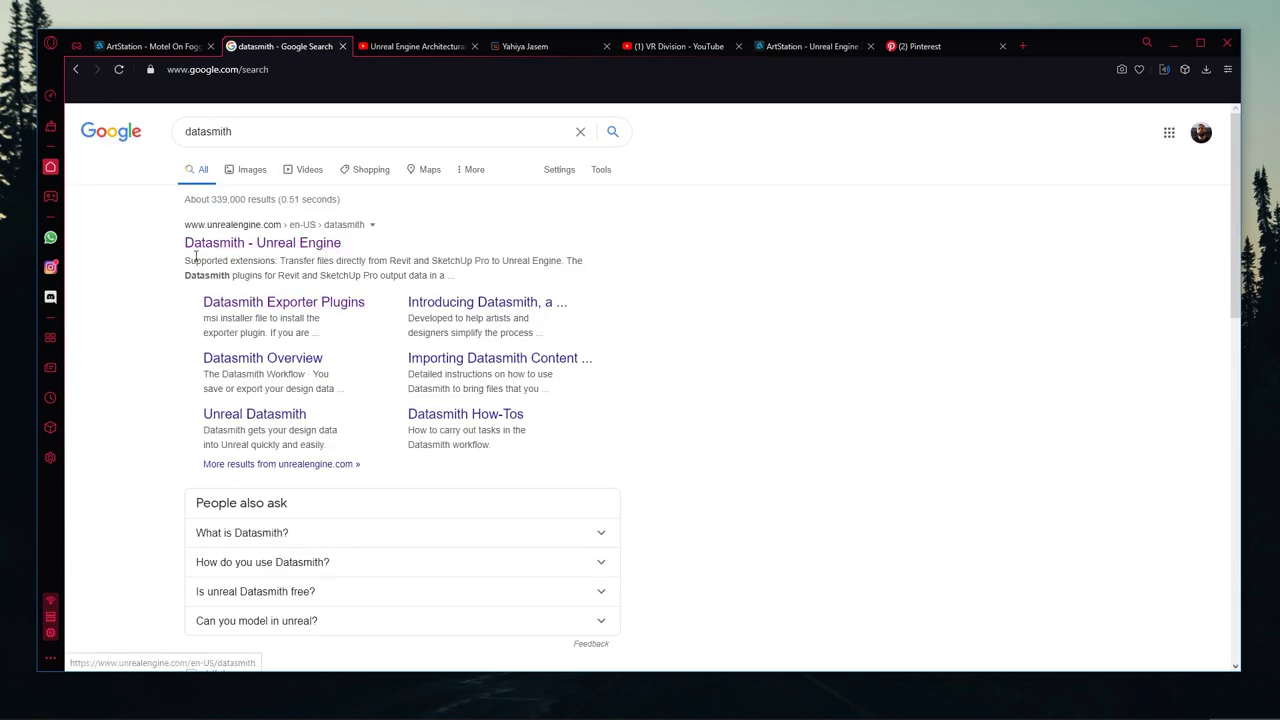
Open the Datasmith - Unreal Engine result and highlight parts of its heading and subheading
click(291, 250)
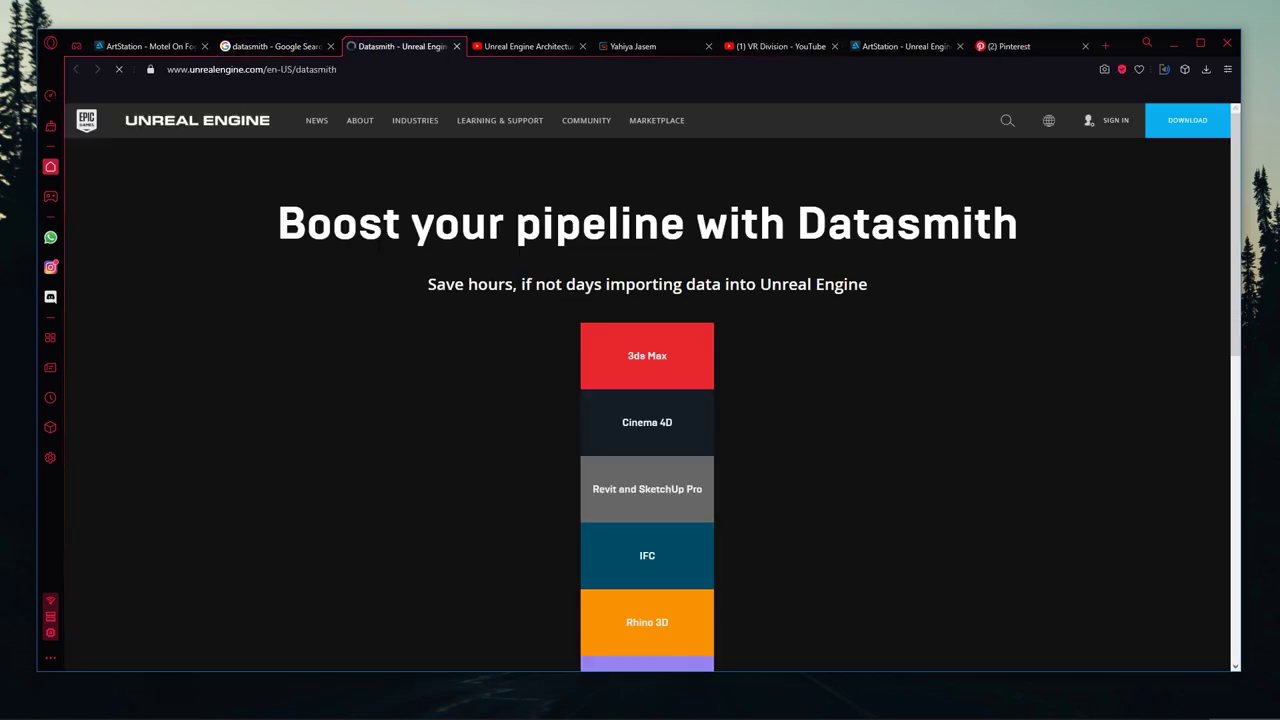
drag(402, 224, 852, 224)
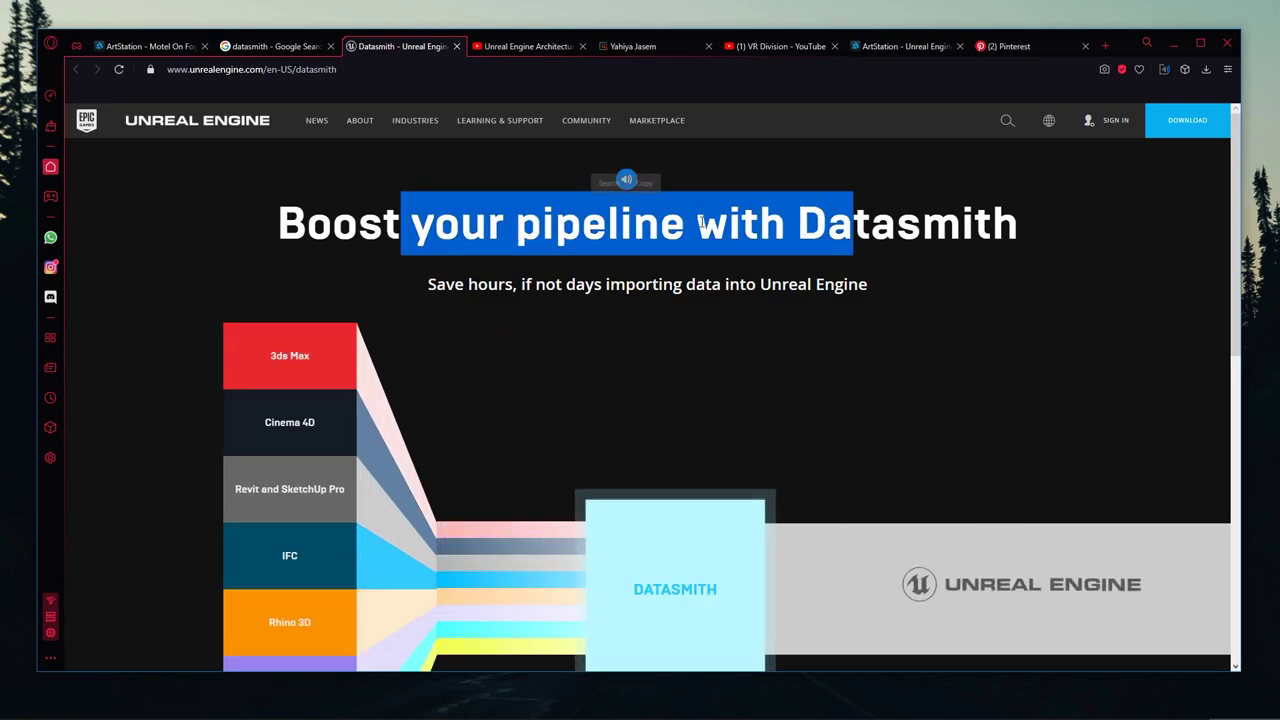
click(700, 224)
drag(464, 284, 836, 284)
click(416, 289)
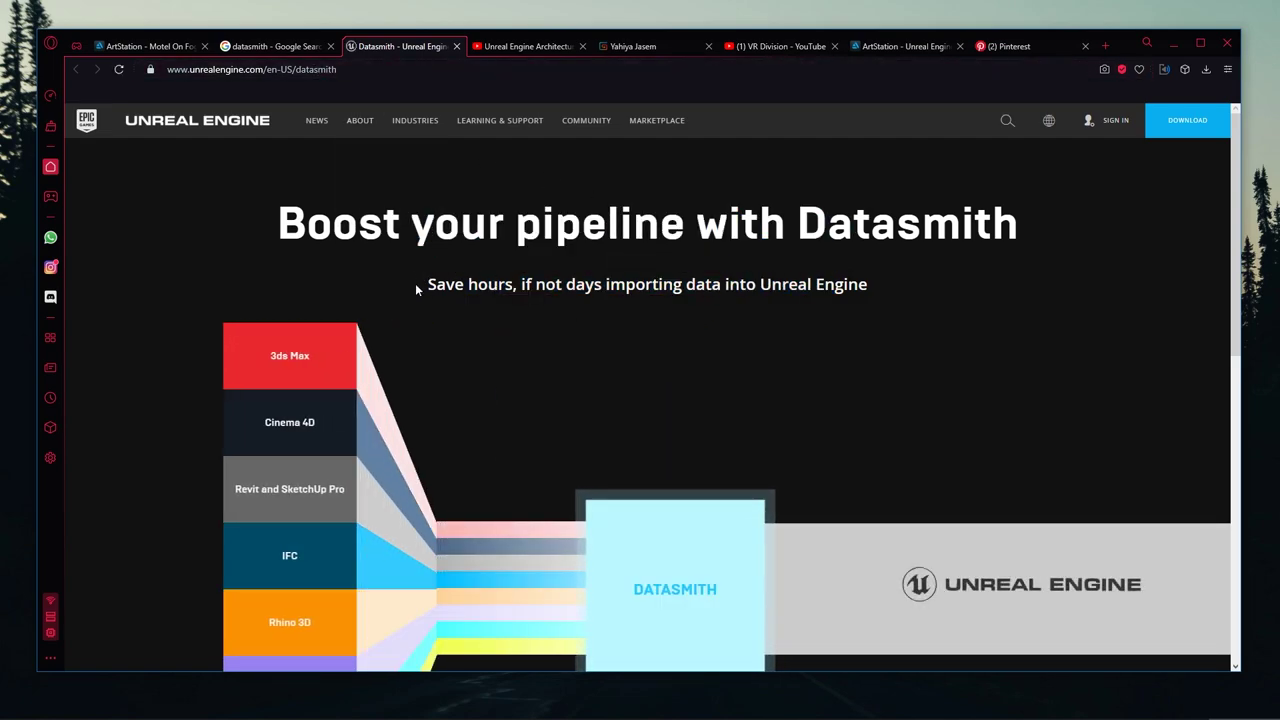
mouse_move(416, 289)
mouse_down()
mouse_move(592, 284)
mouse_move(352, 287)
mouse_up()
click(508, 284)
click(352, 287)
drag(605, 284, 756, 284)
click(756, 284)
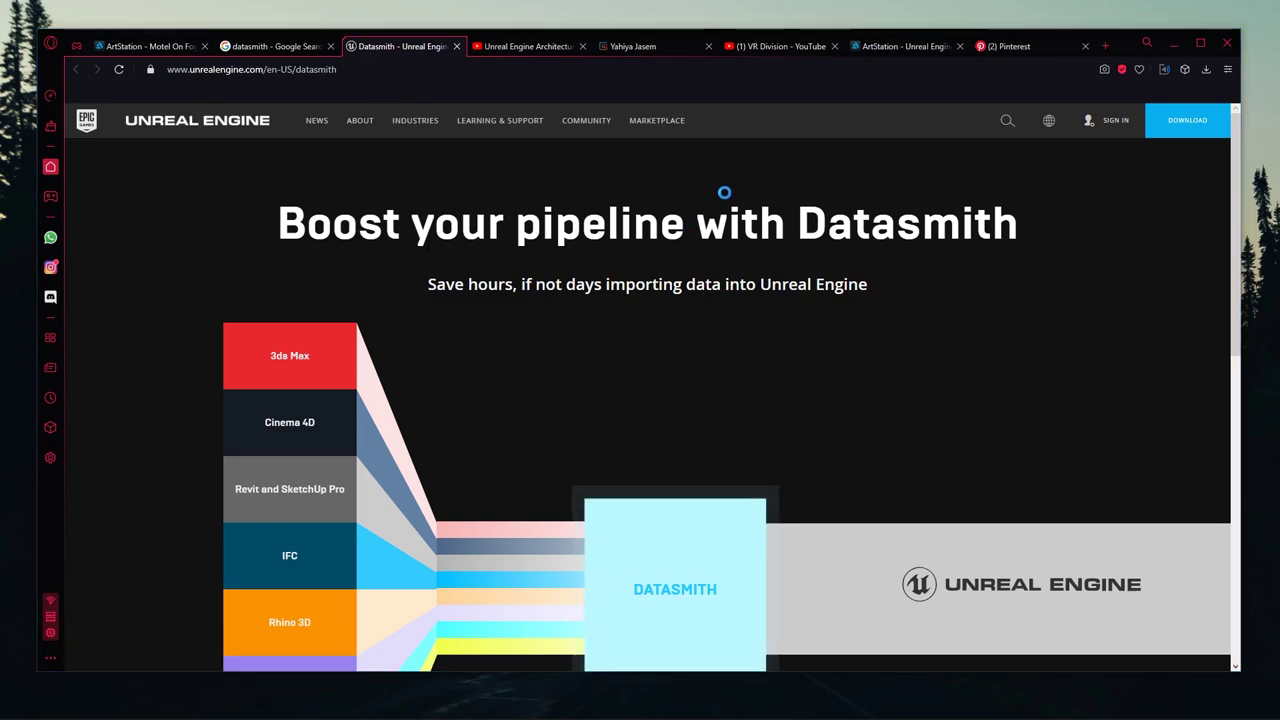
Scroll the Datasmith overview and go to the GET THE PLUGINS page
scroll(991, 411, down, 5)
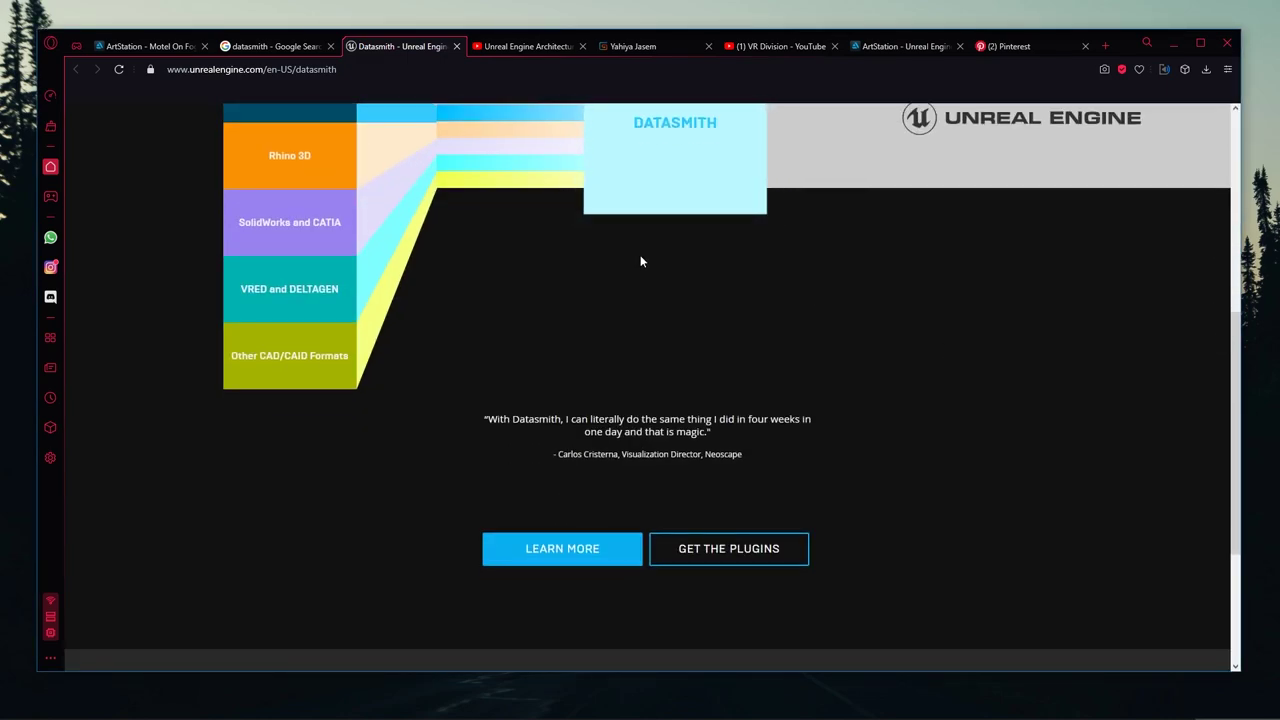
scroll(641, 261, up, 4)
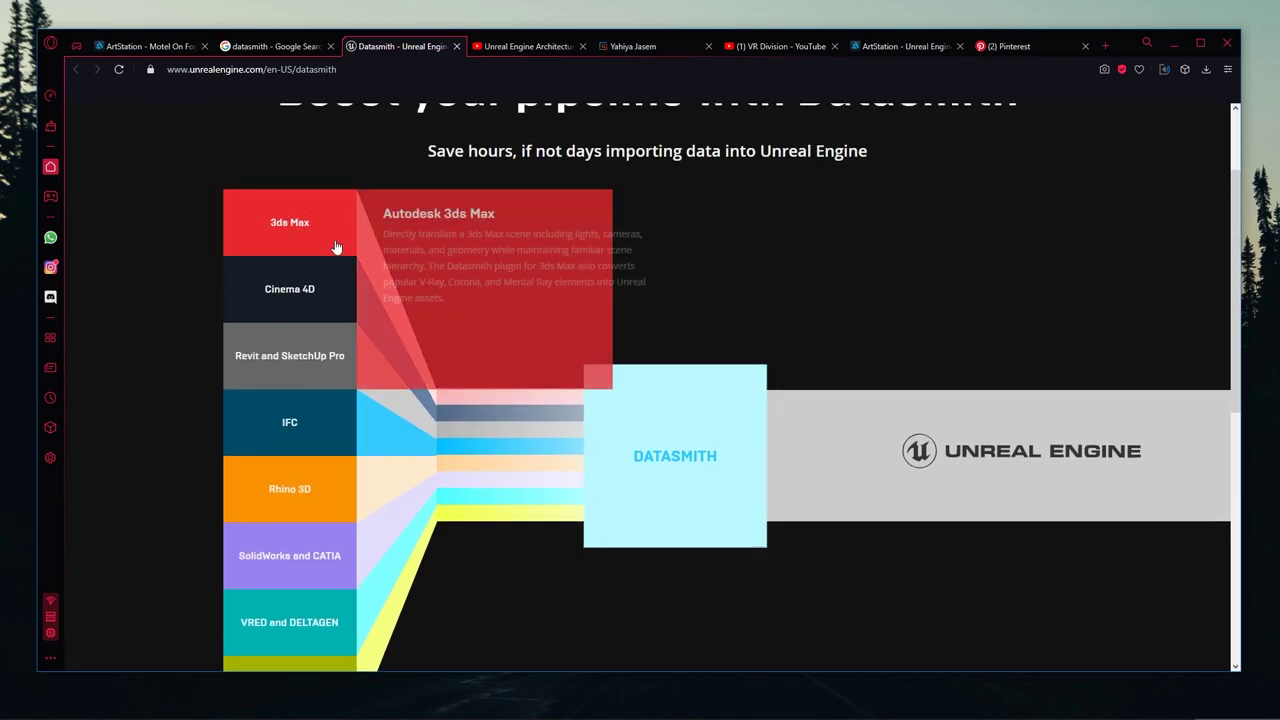
scroll(337, 247, up, 2)
scroll(222, 136, down, 2)
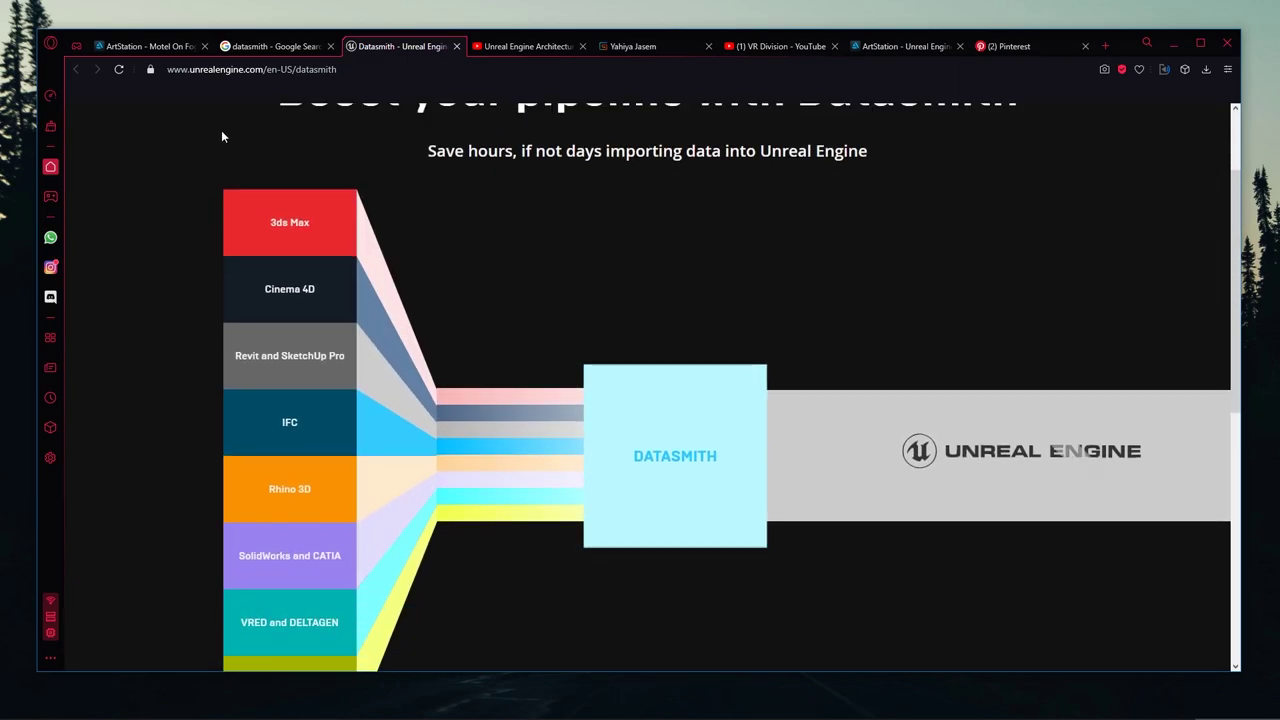
scroll(220, 132, down, 1)
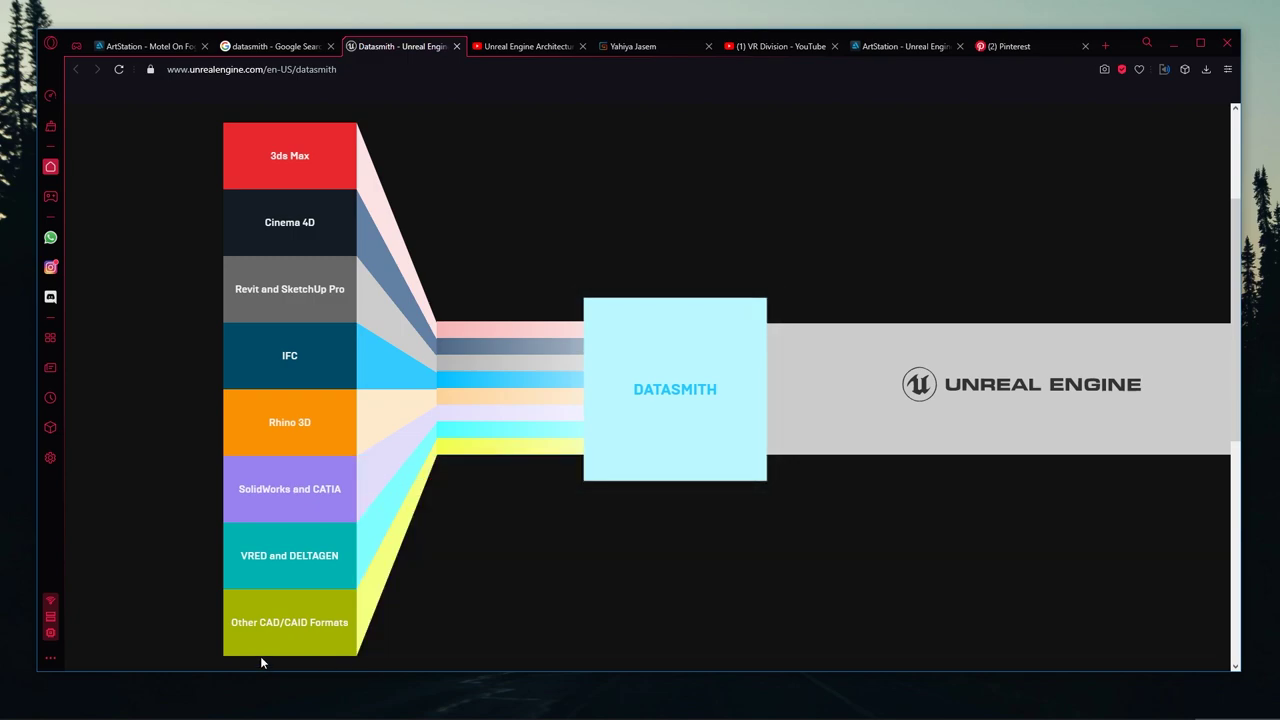
mouse_move(232, 637)
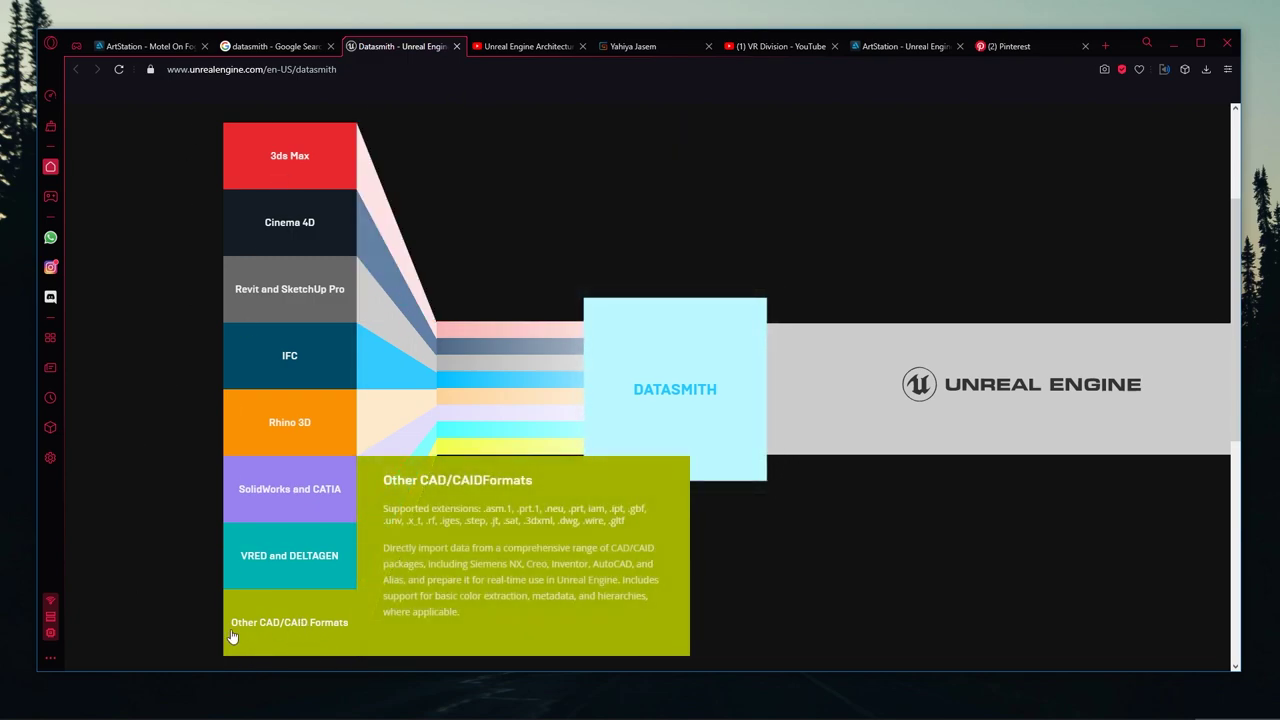
scroll(895, 483, down, 1)
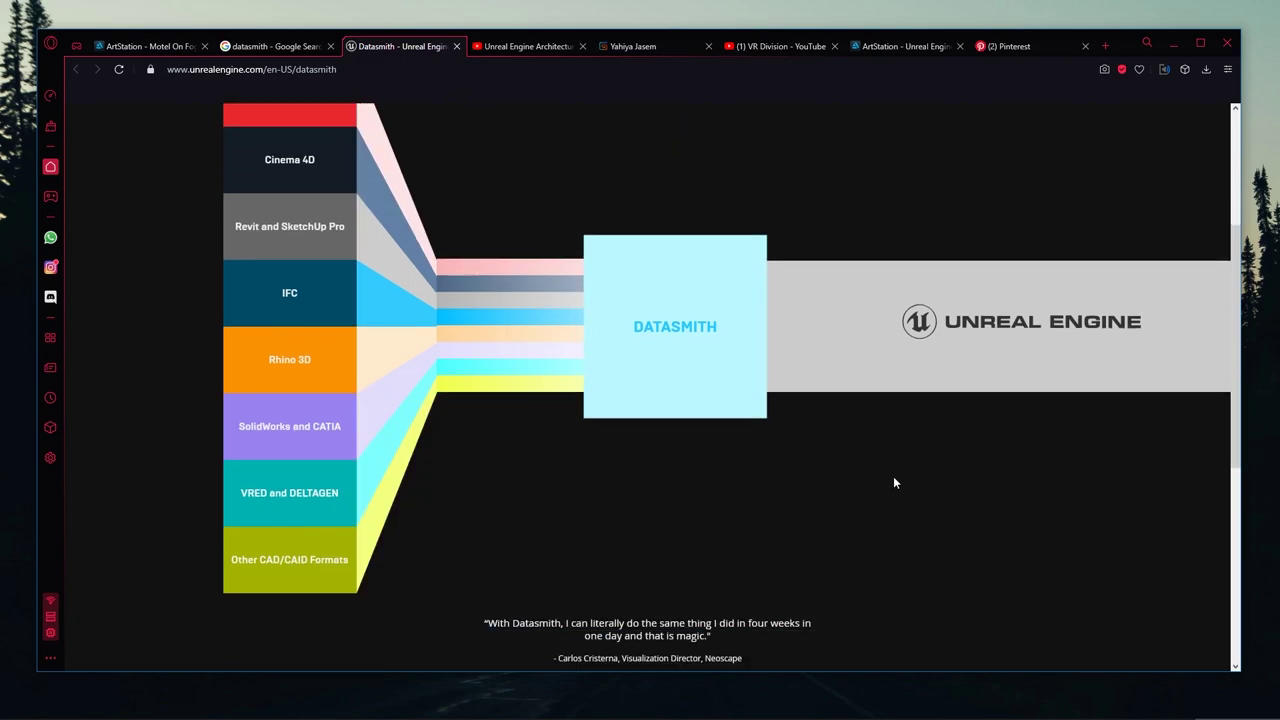
scroll(895, 483, down, 4)
click(737, 486)
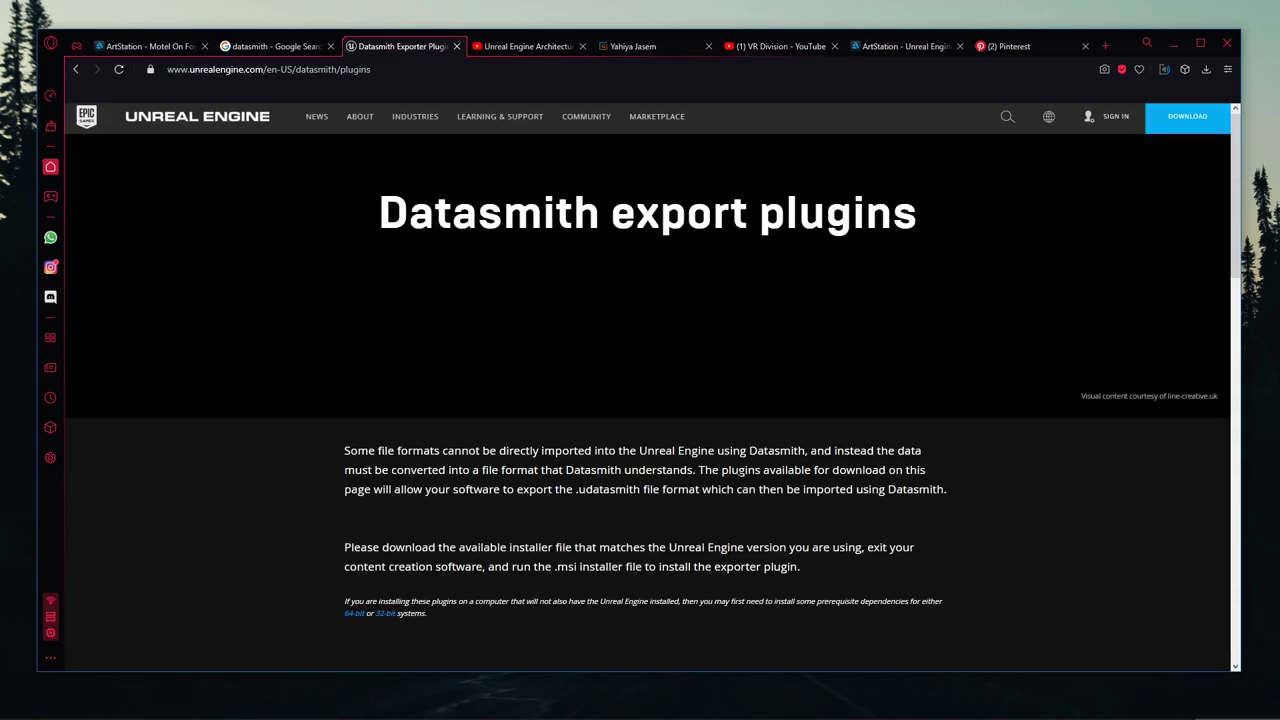
Download and run the 3ds Max Datasmith exporter installer for 4.26
scroll(682, 411, down, 5)
scroll(735, 407, down, 3)
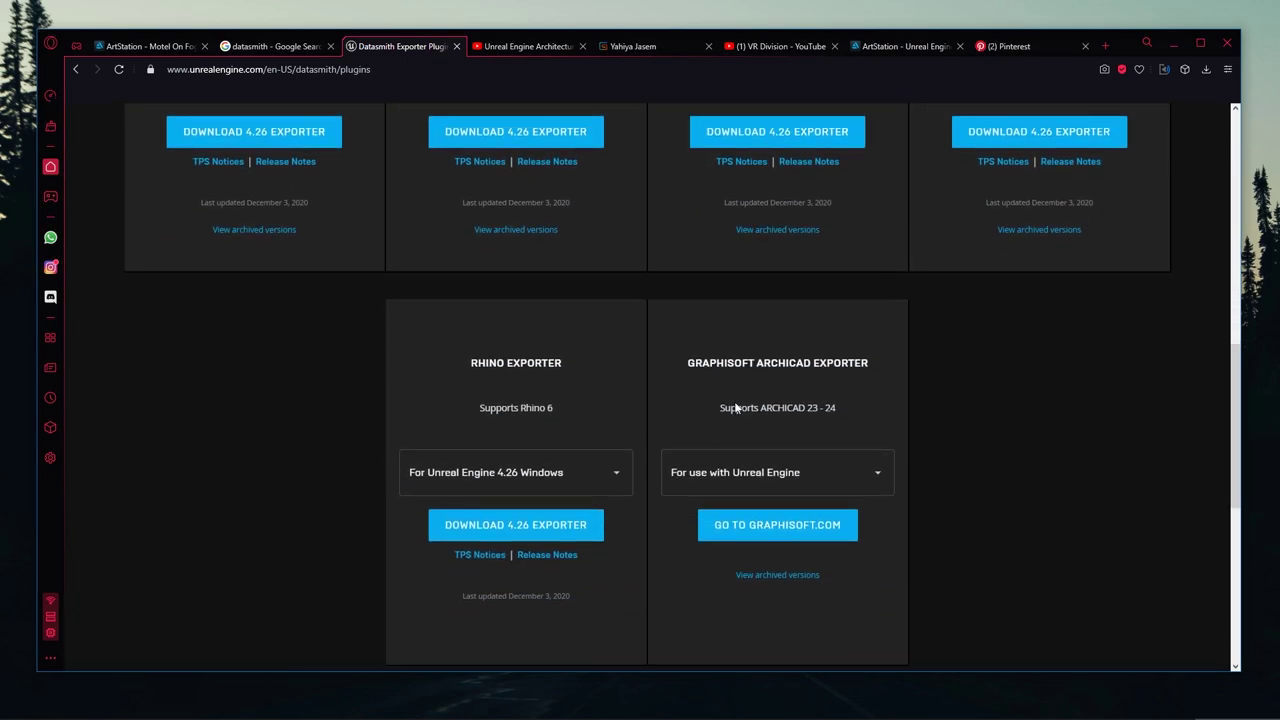
scroll(362, 344, up, 3)
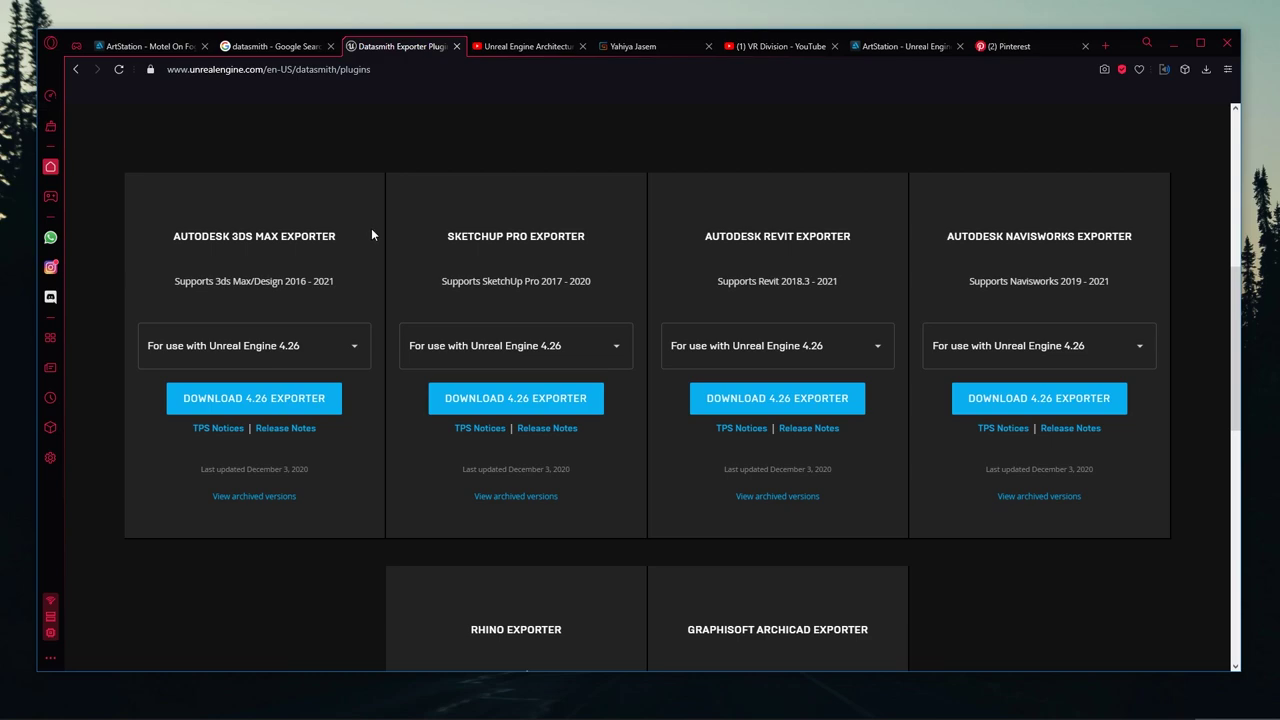
click(330, 398)
click(1165, 110)
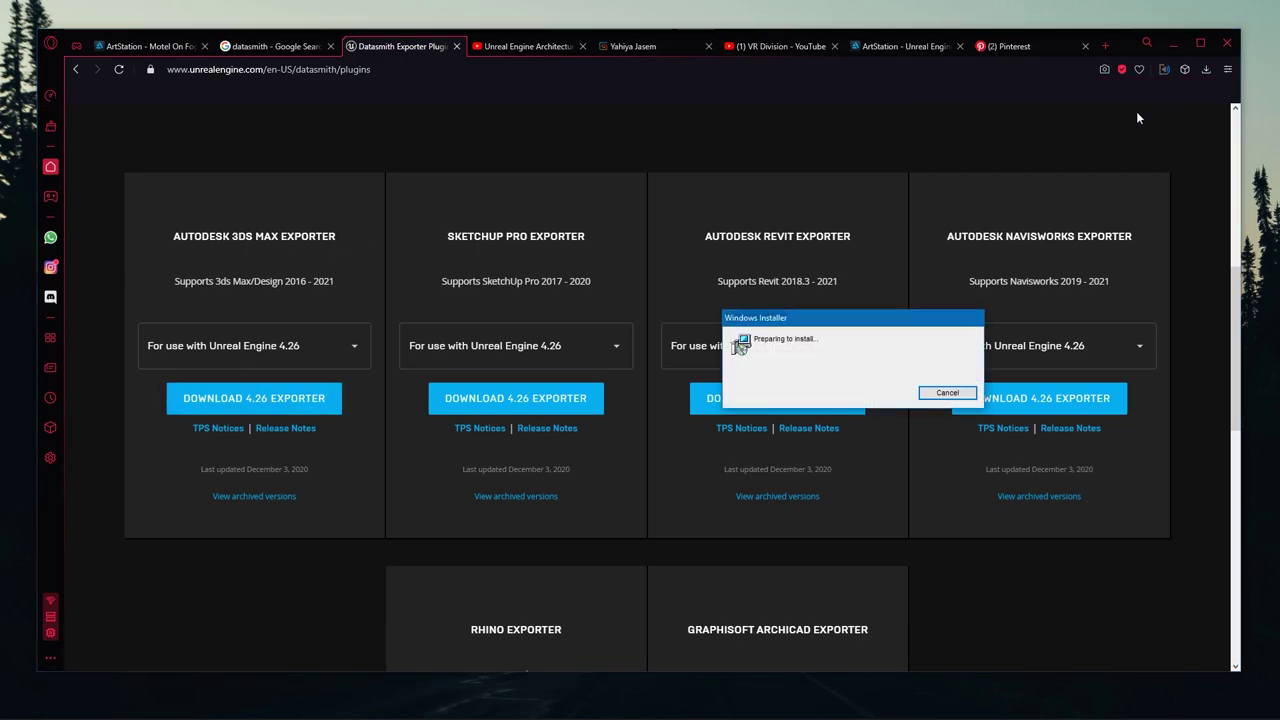
Cancel the exporter setup without installing, then return to the Epic Games Launcher
click(1157, 551)
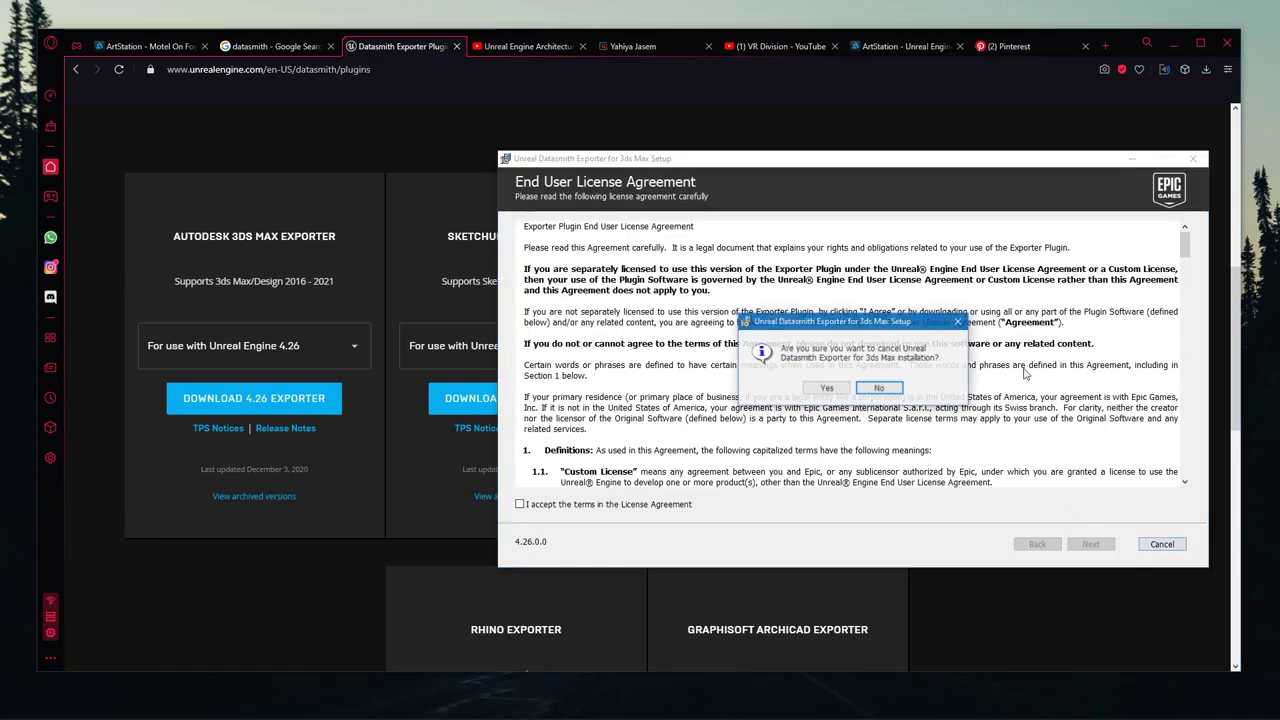
click(835, 396)
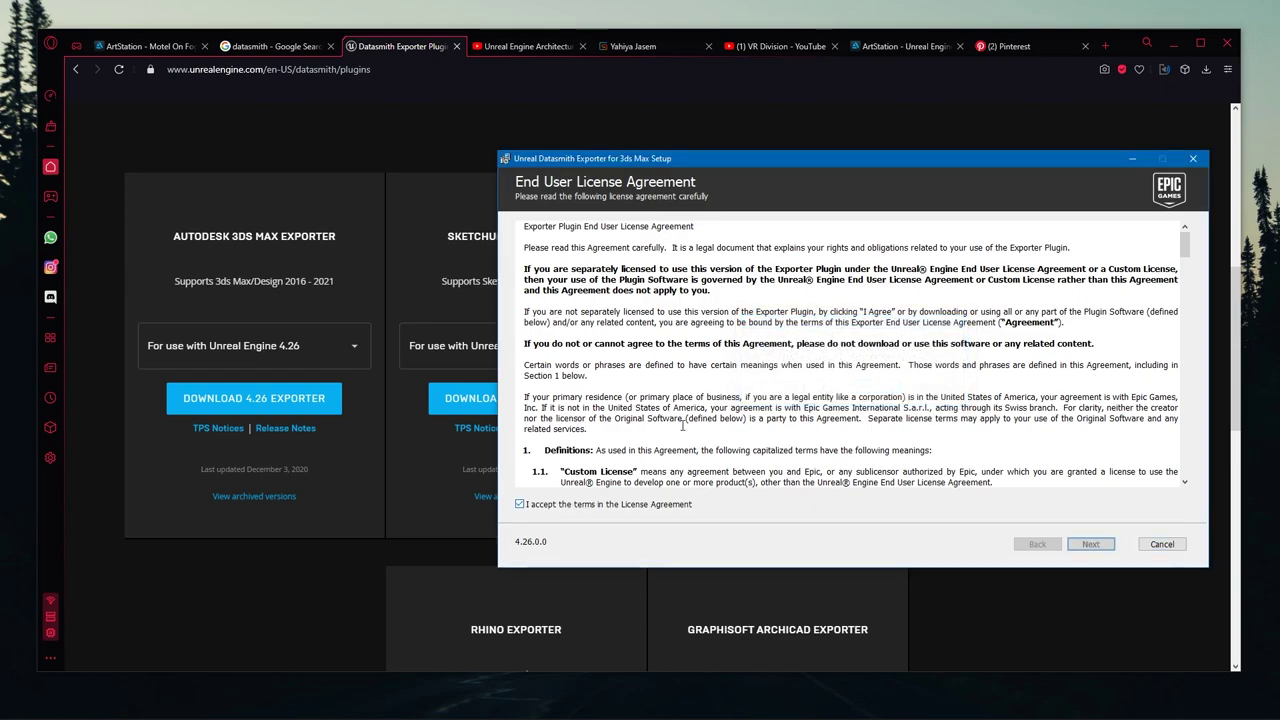
click(1091, 544)
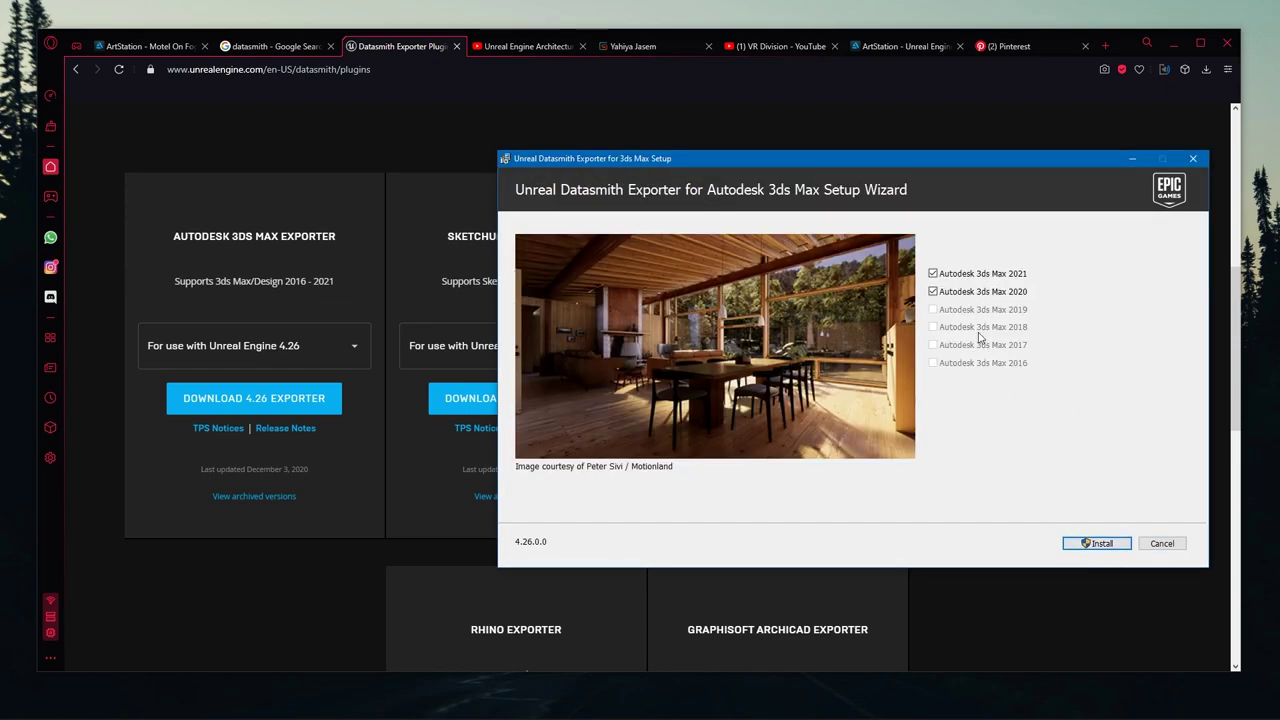
click(1168, 548)
click(838, 388)
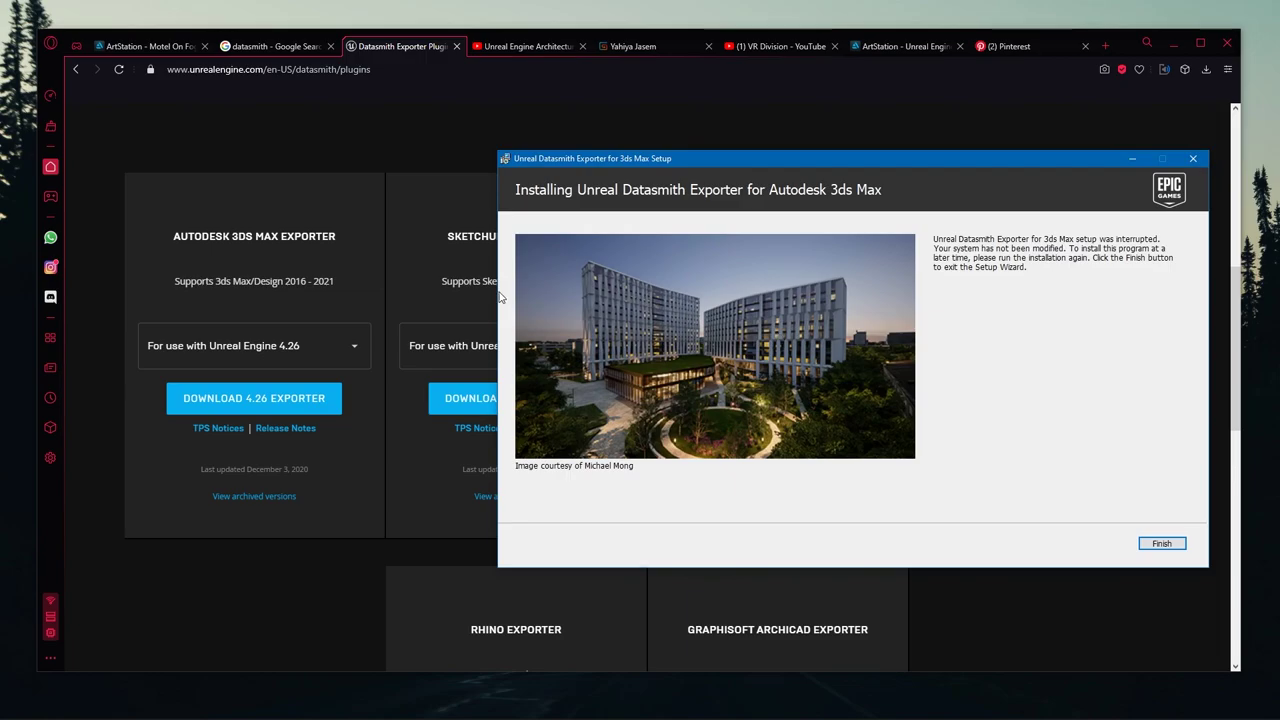
click(1193, 158)
scroll(689, 316, down, 4)
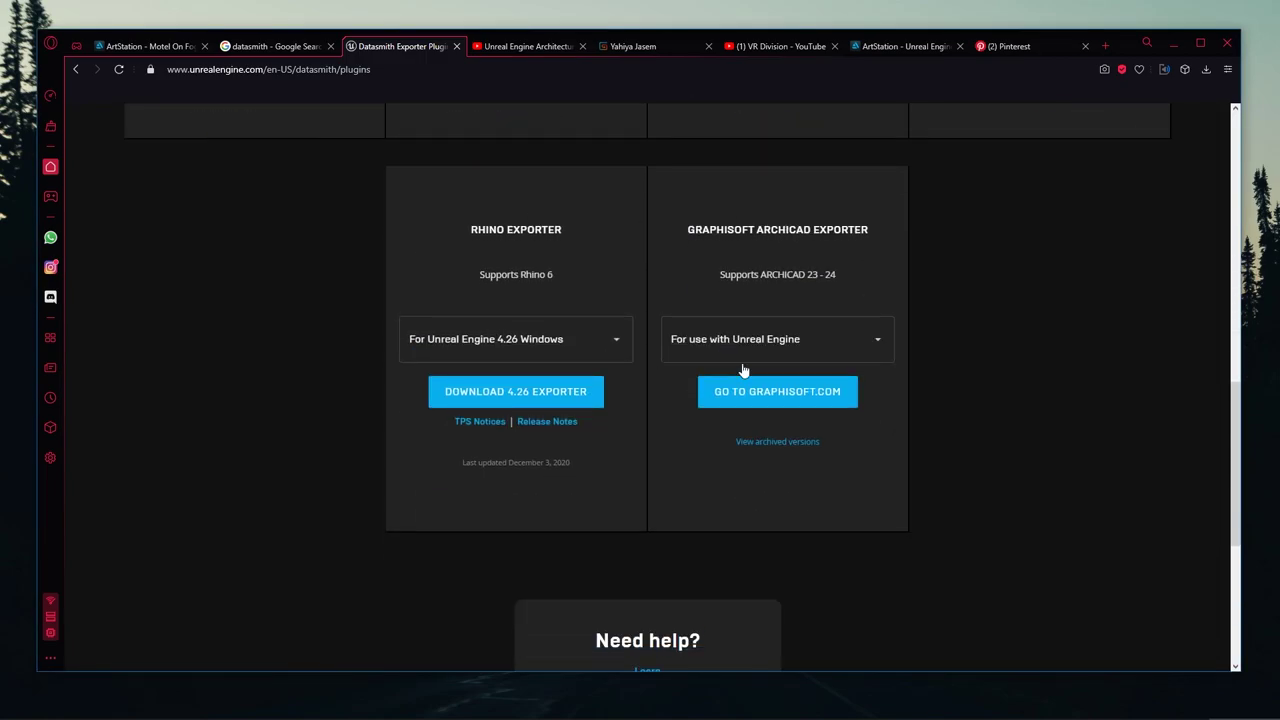
scroll(509, 269, up, 5)
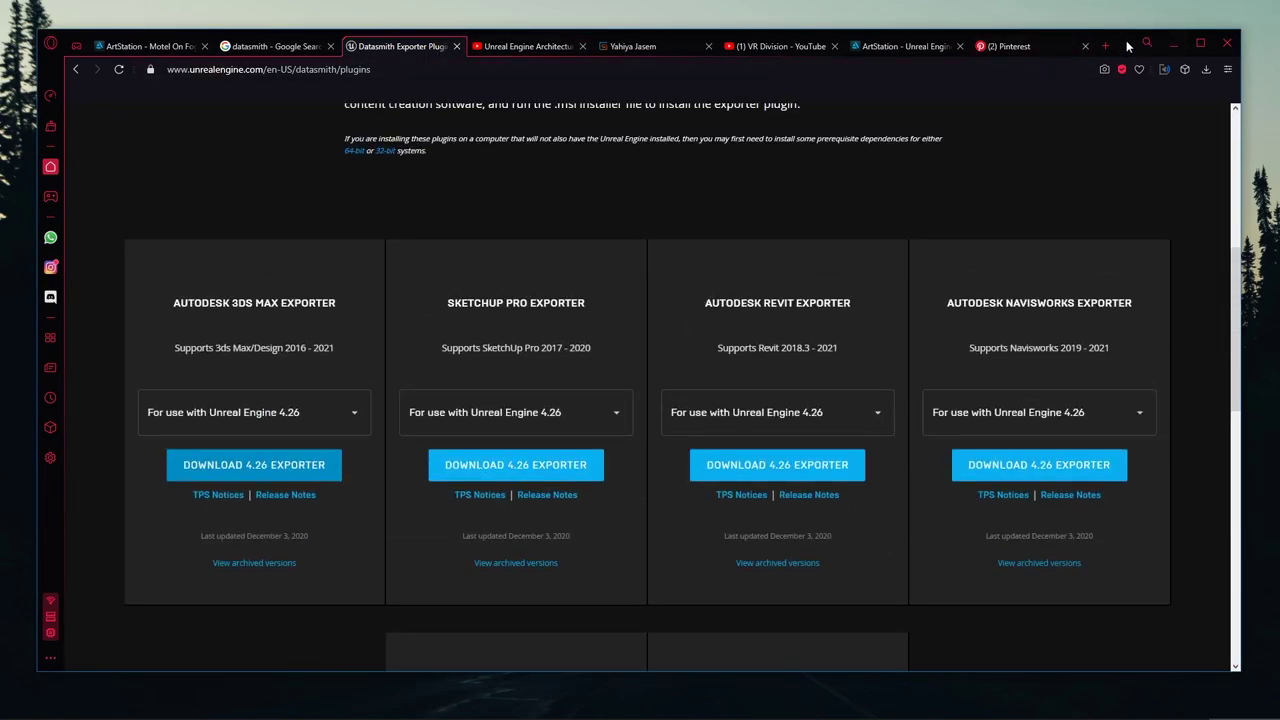
click(1173, 43)
Add a 4.24.3 engine slot, cancel its installation, and remove the slot with confirmation
scroll(537, 311, down, 2)
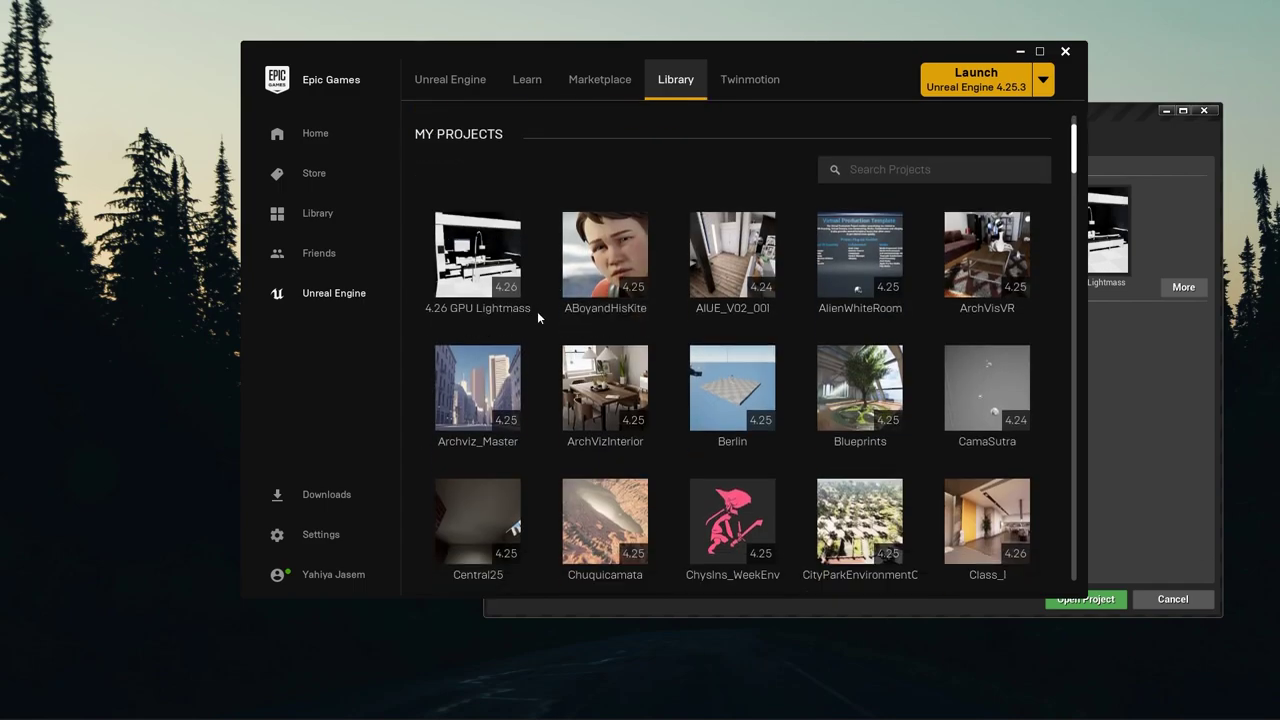
scroll(538, 317, down, 2)
scroll(914, 276, down, 2)
scroll(912, 274, up, 3)
scroll(880, 297, up, 2)
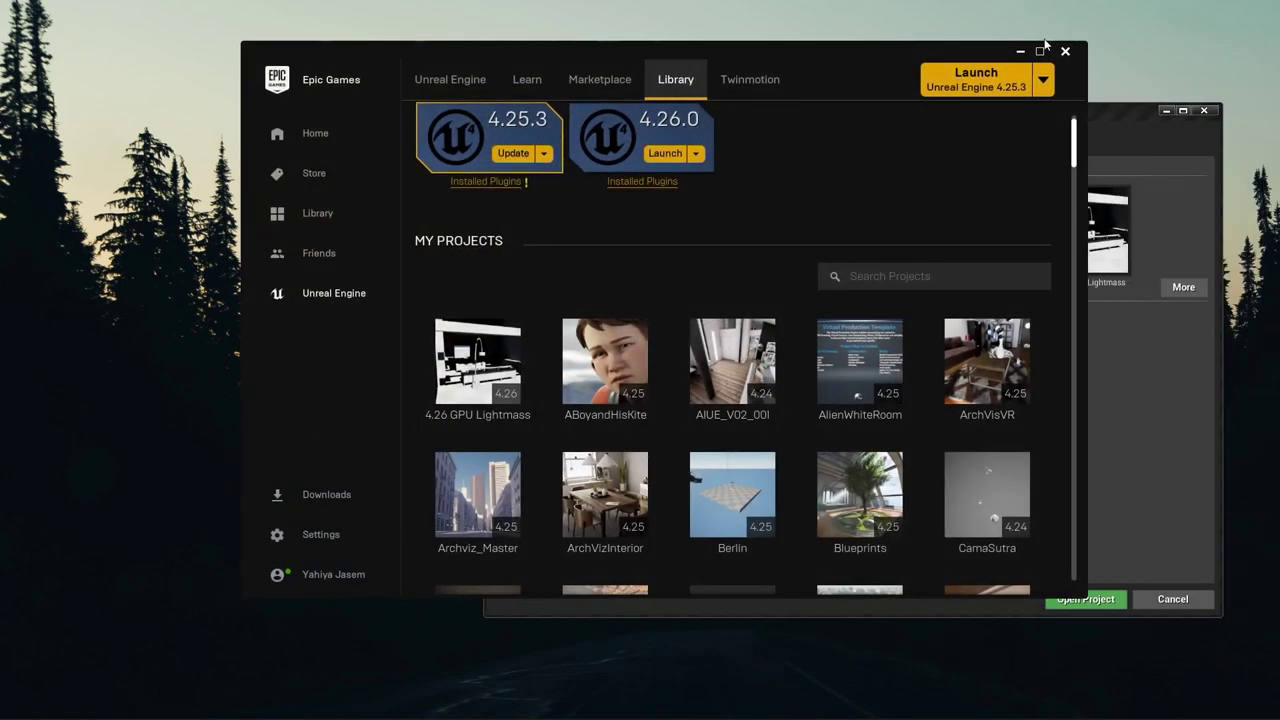
scroll(567, 186, up, 1)
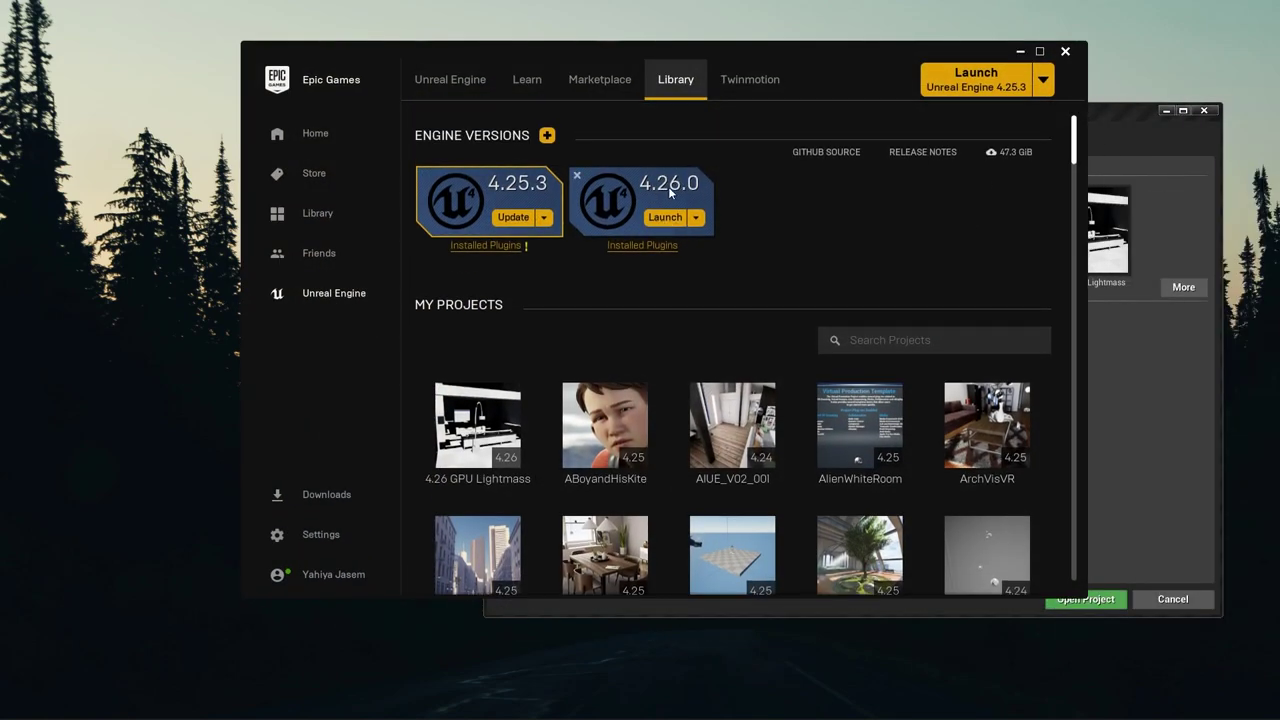
click(547, 135)
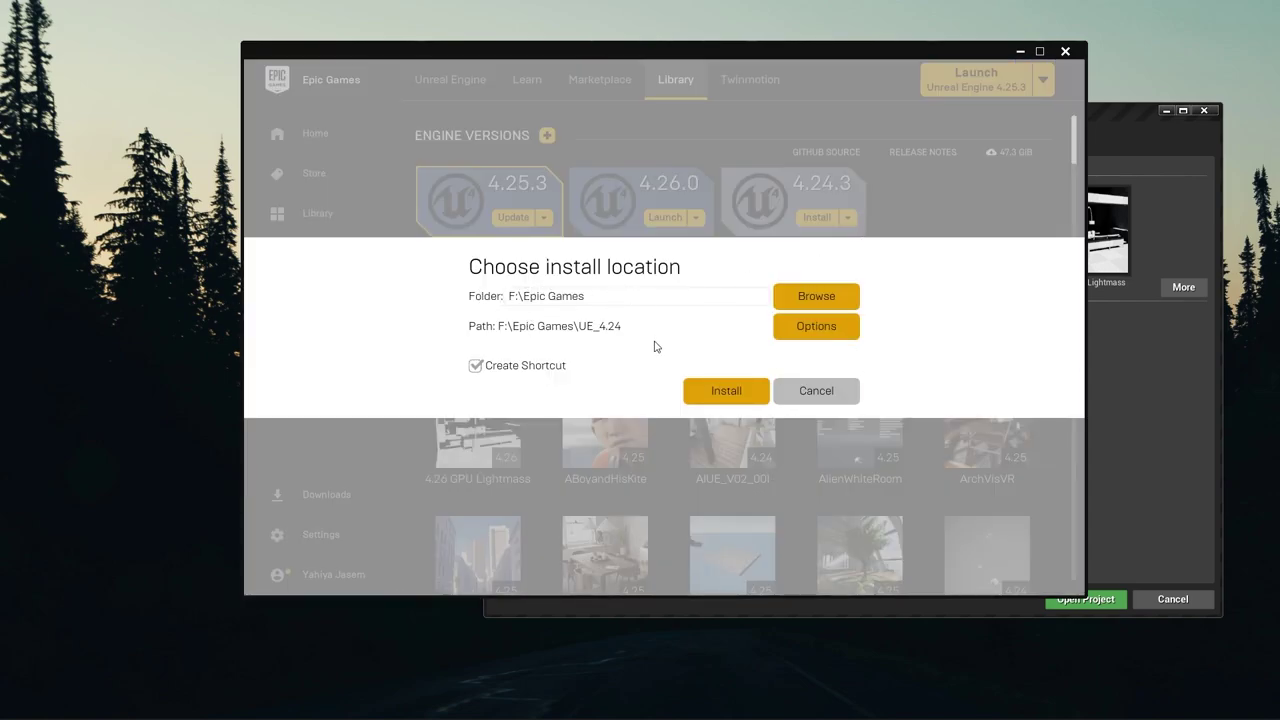
click(830, 391)
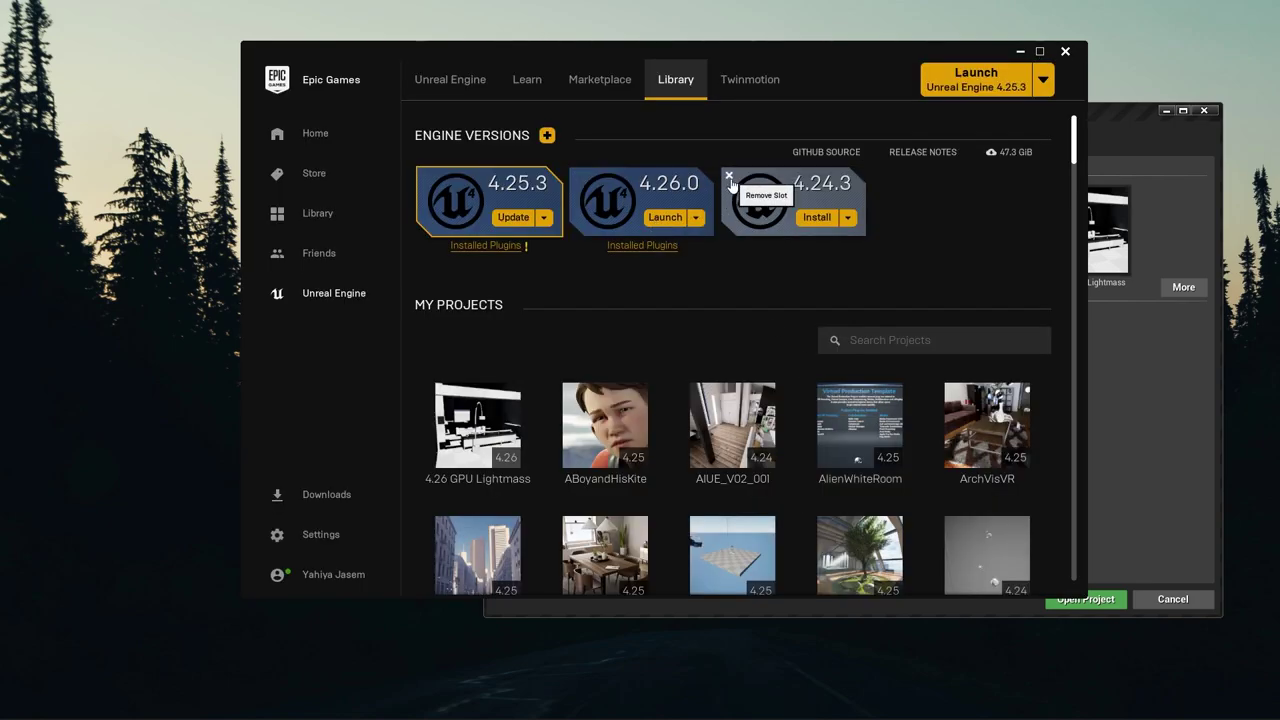
click(729, 177)
click(684, 366)
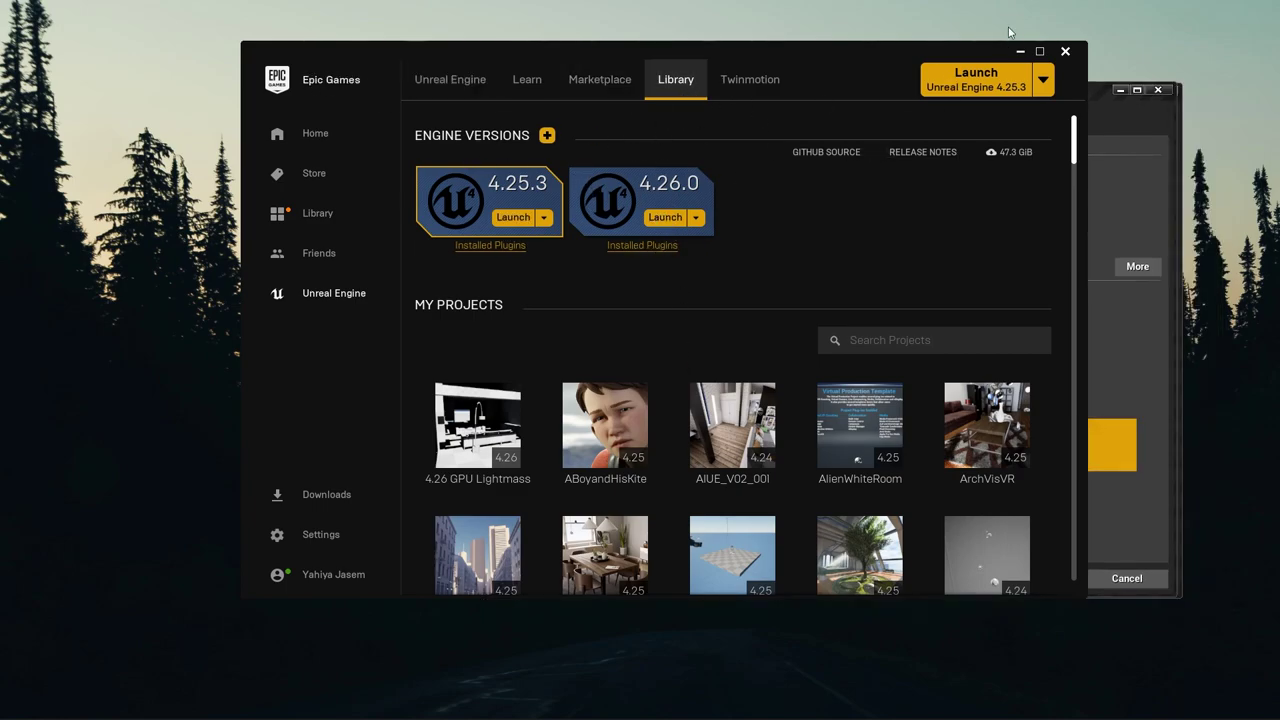
Preview the Games templates (VR, First Person, Third Person) and the Film templates (Virtual Production, nDisplay)
click(1019, 50)
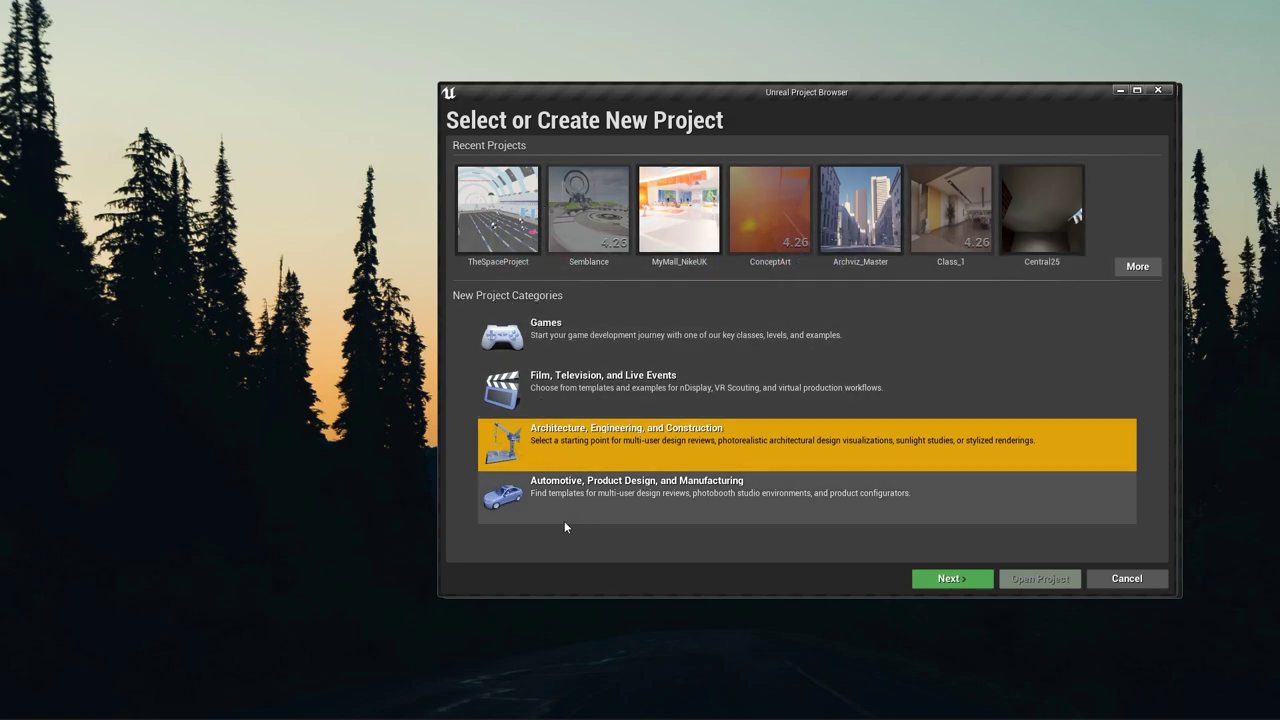
click(617, 344)
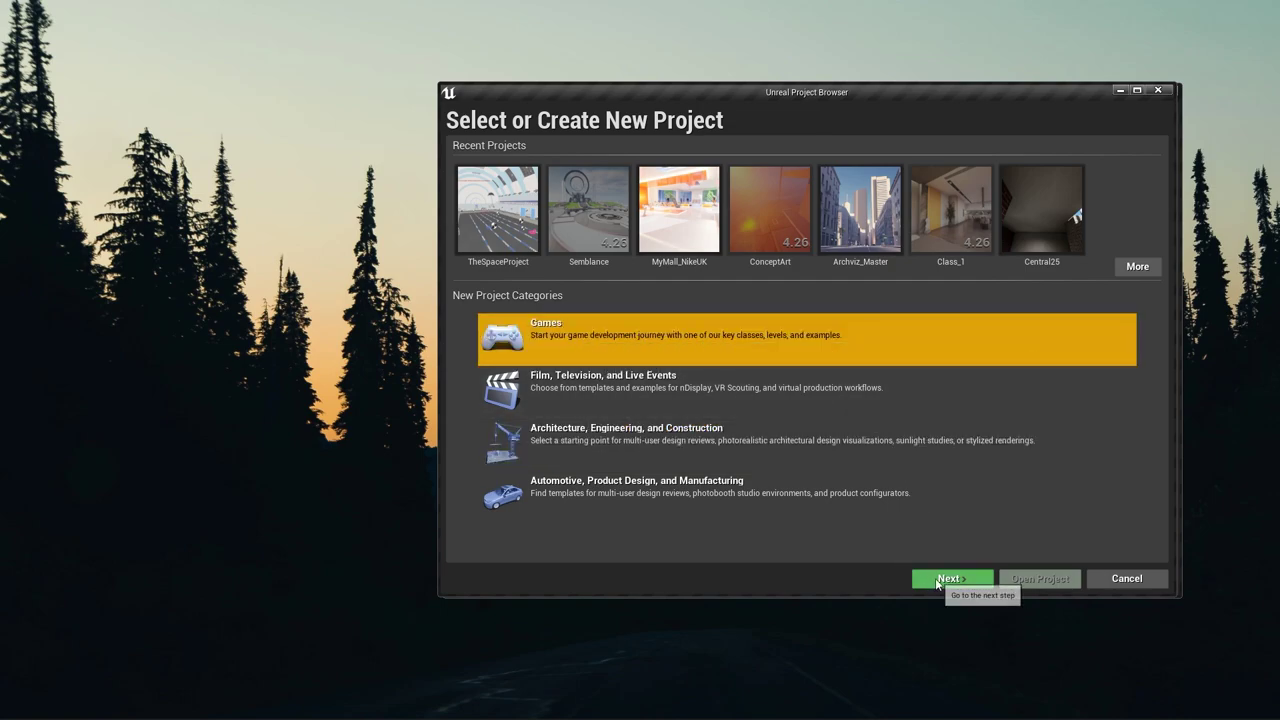
click(950, 578)
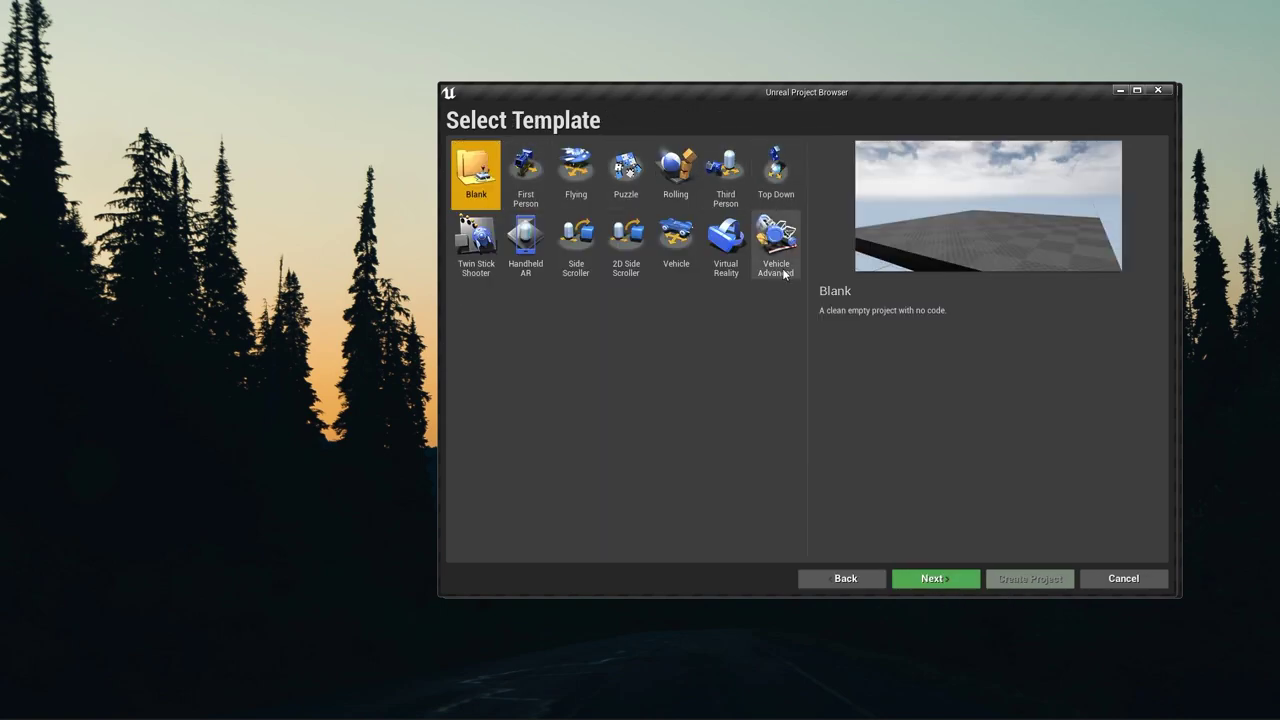
click(740, 257)
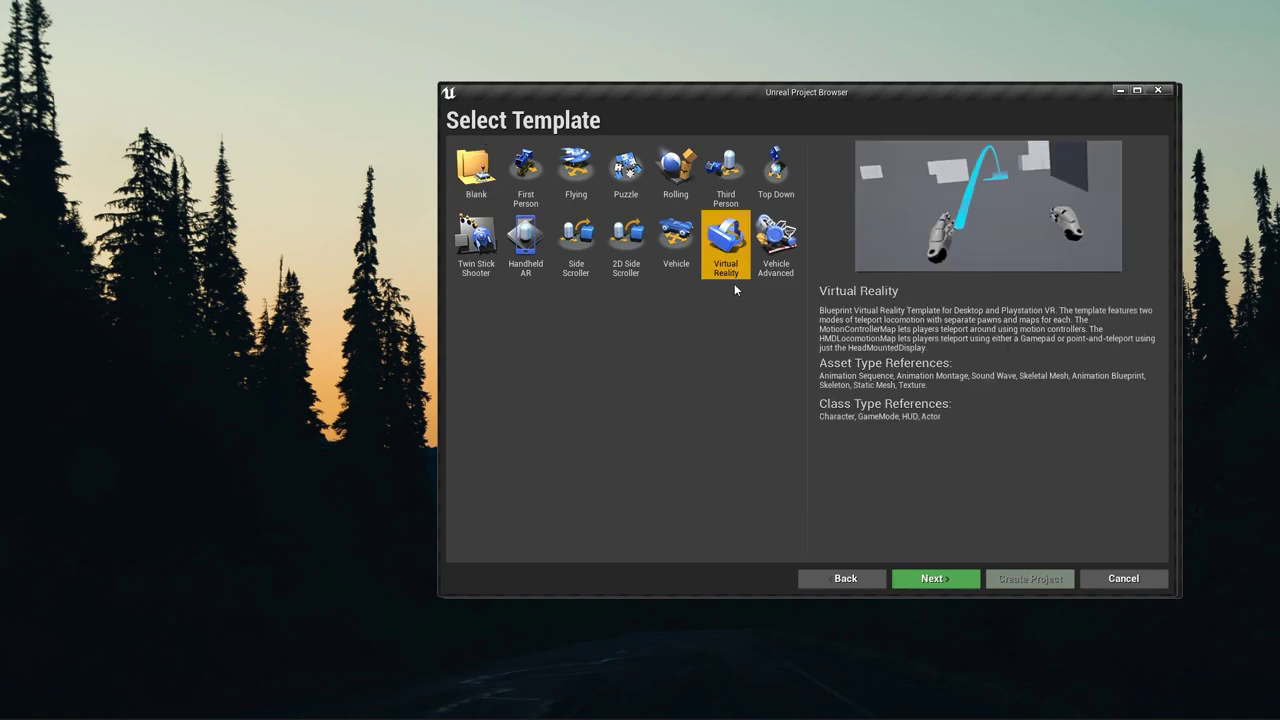
click(525, 172)
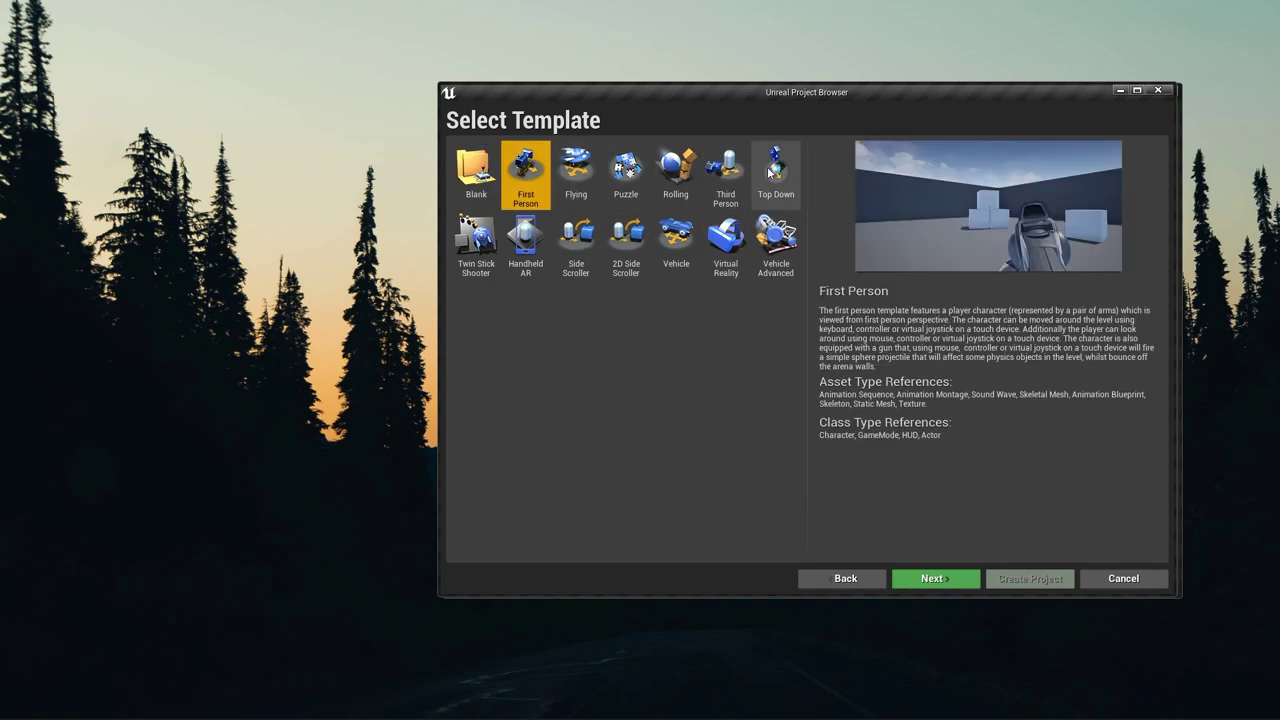
click(725, 172)
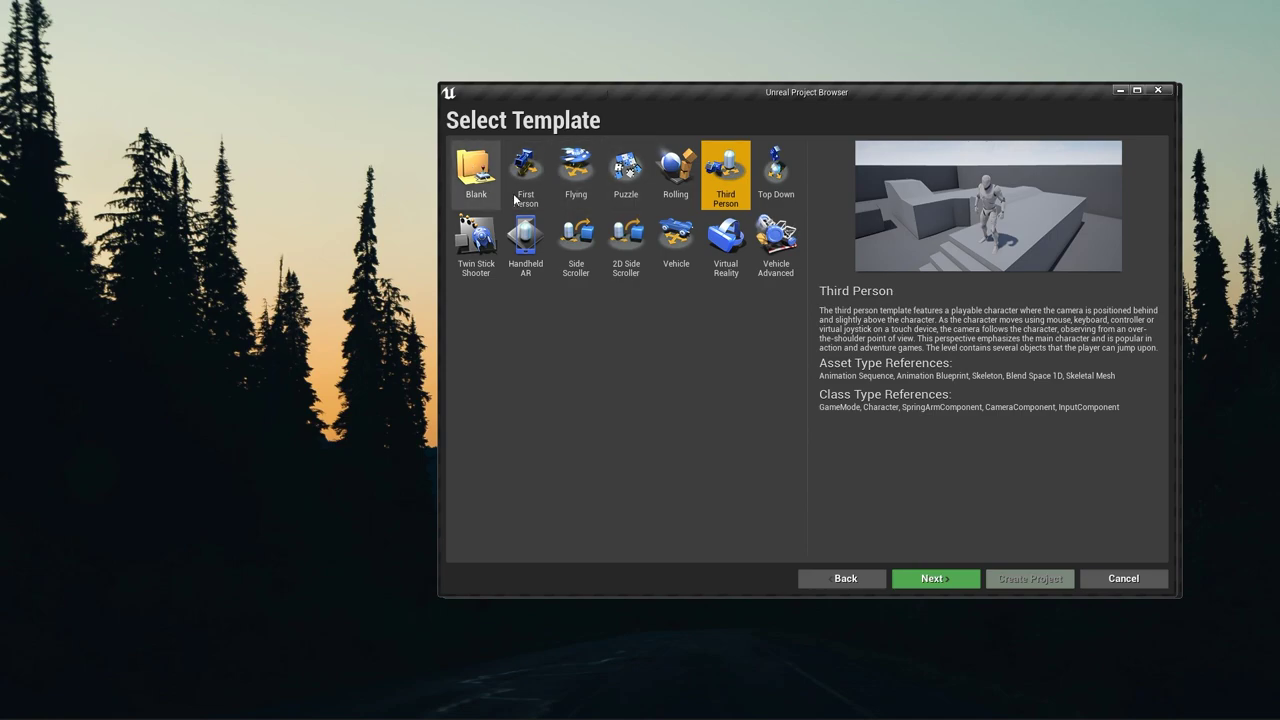
click(845, 578)
click(569, 376)
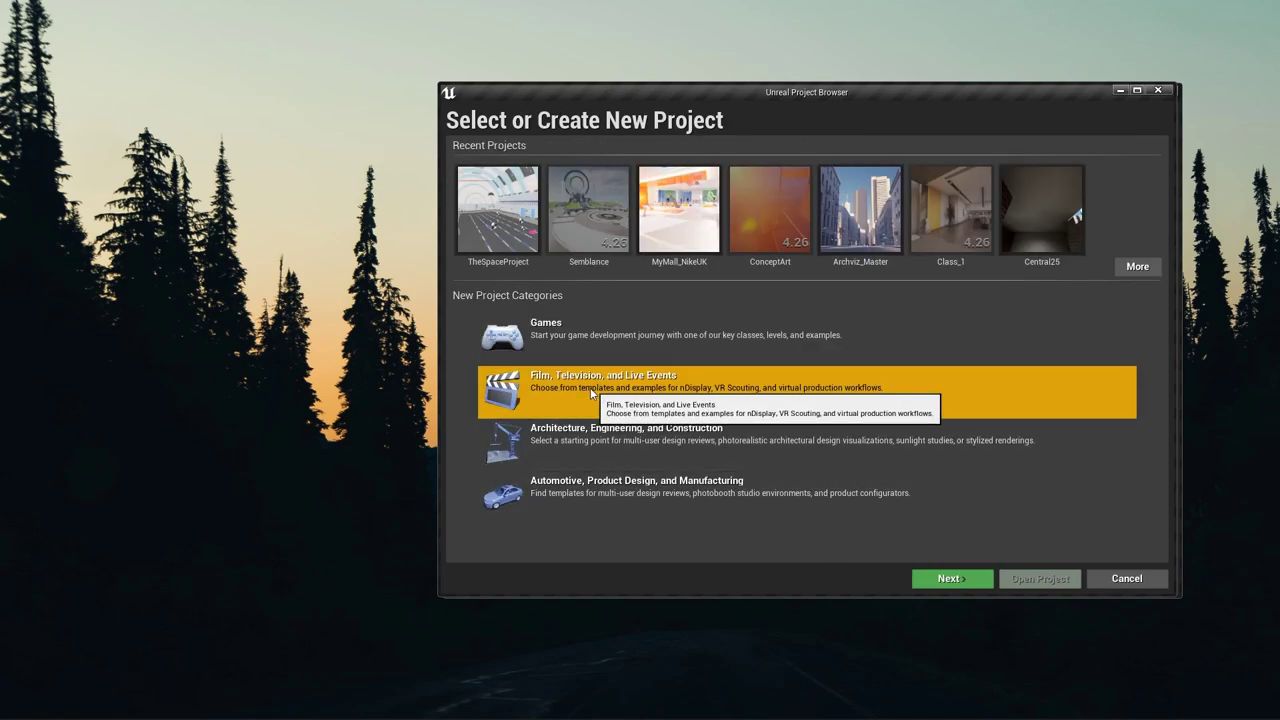
click(946, 578)
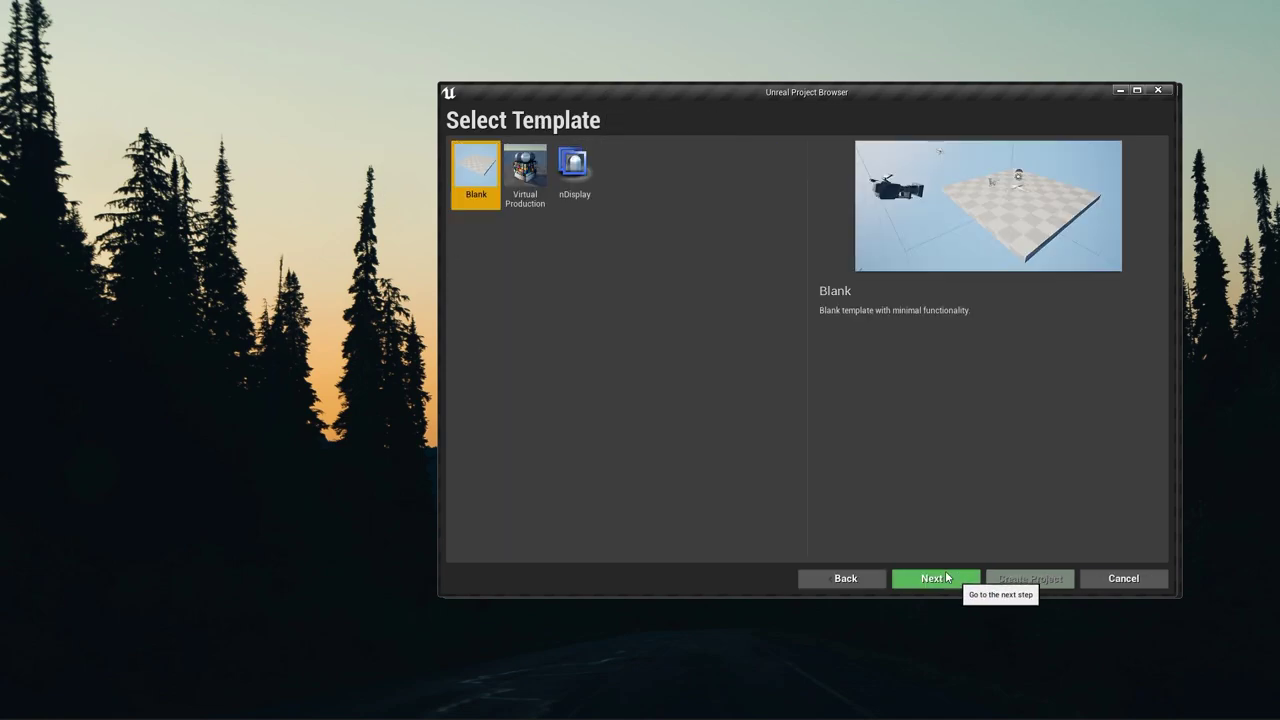
click(528, 172)
click(574, 168)
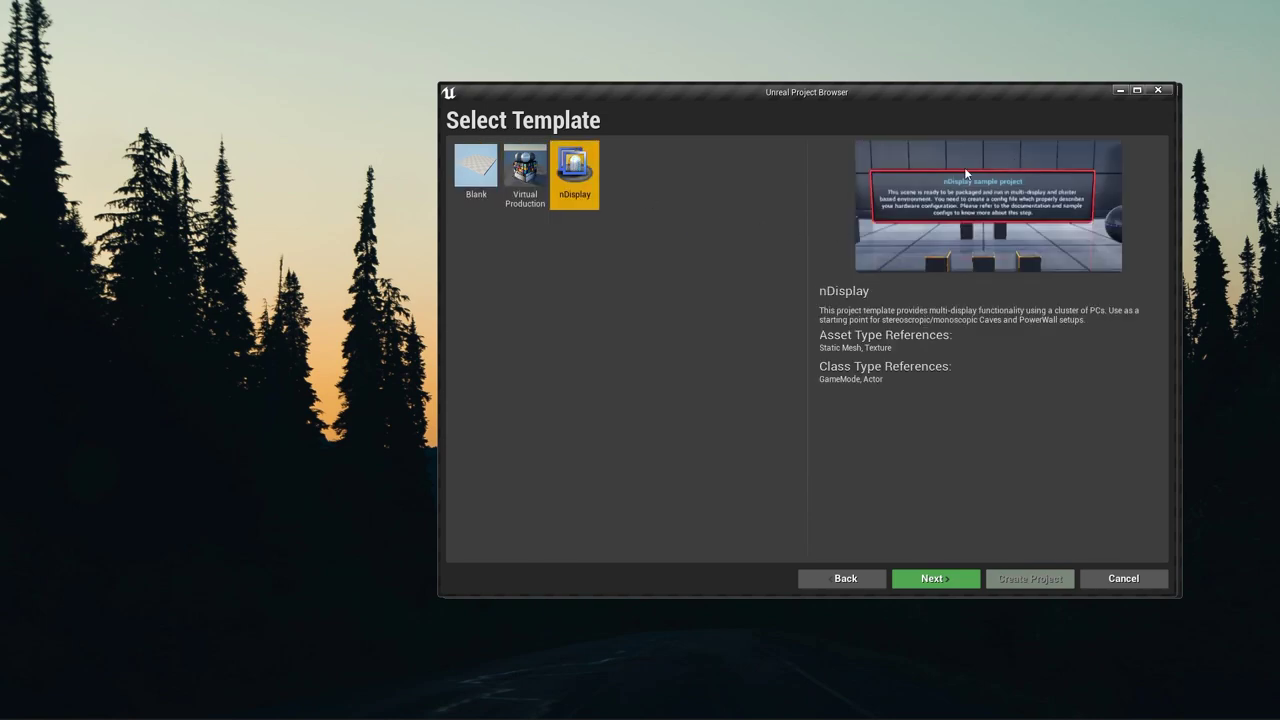
click(838, 574)
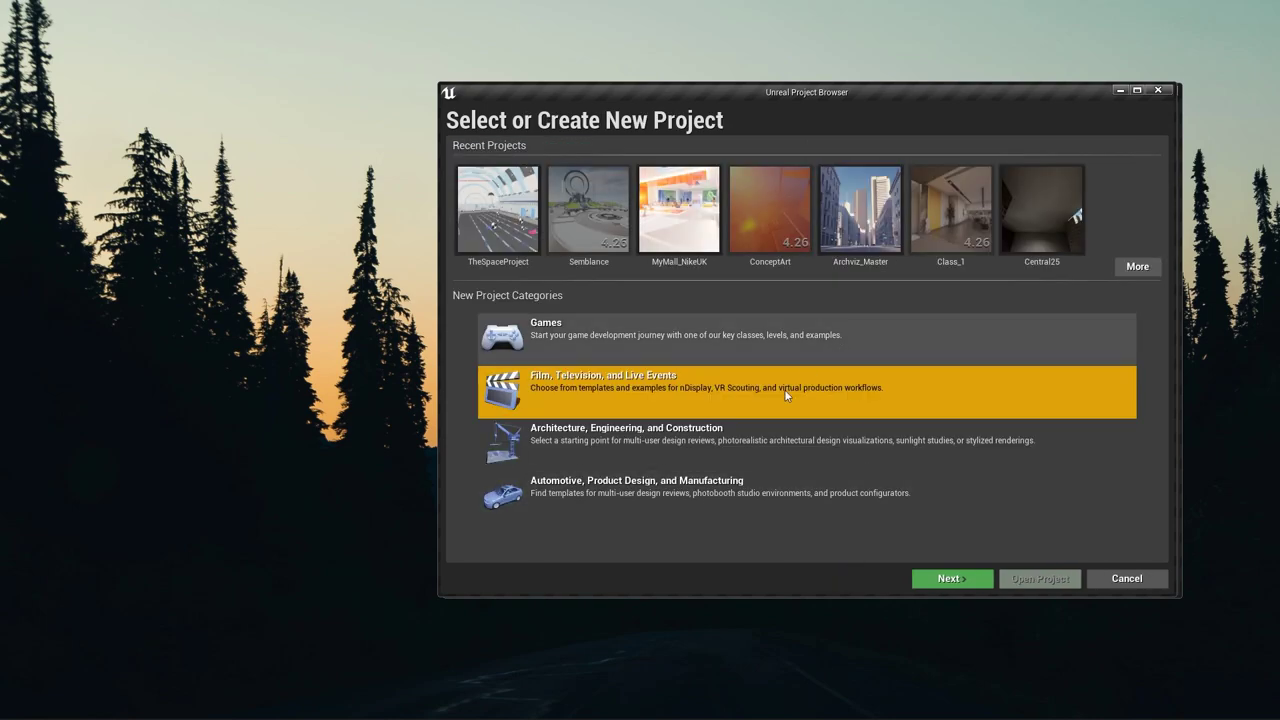
click(972, 586)
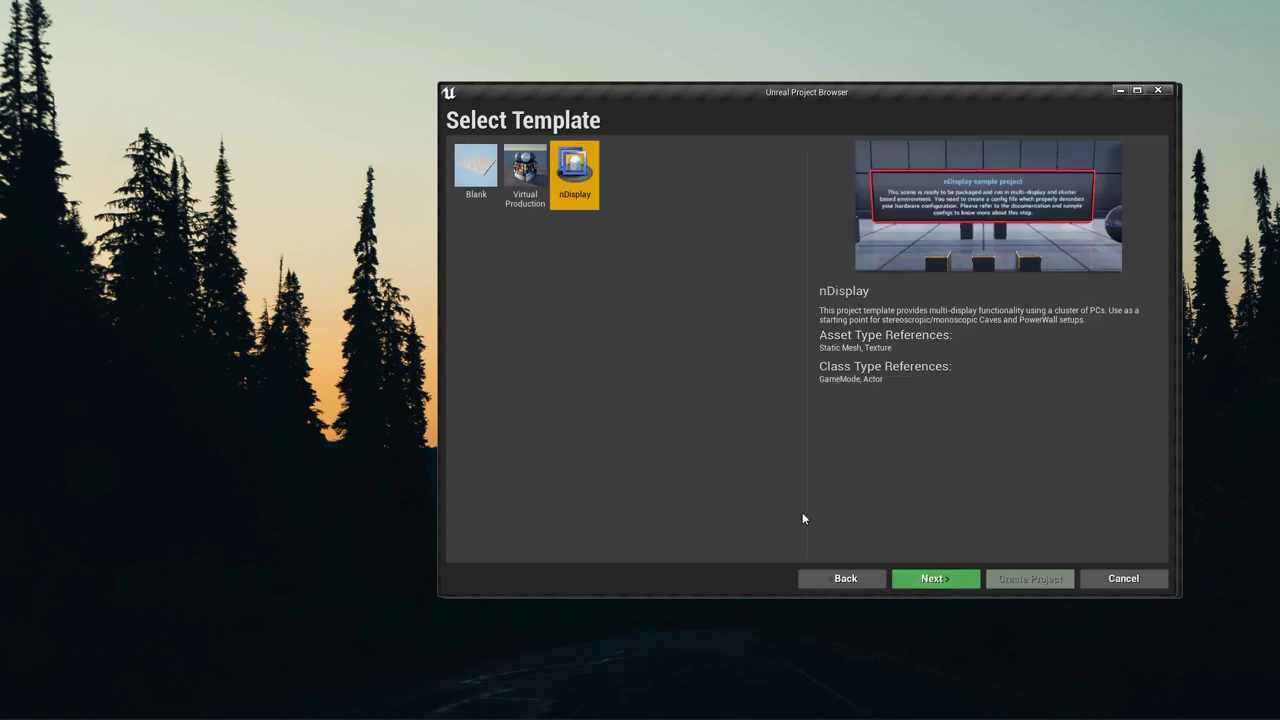
click(838, 578)
Preview the Automotive templates (Product Configurator, Photo Studio) and the Games 2D Side Scroller and Handheld AR
click(640, 445)
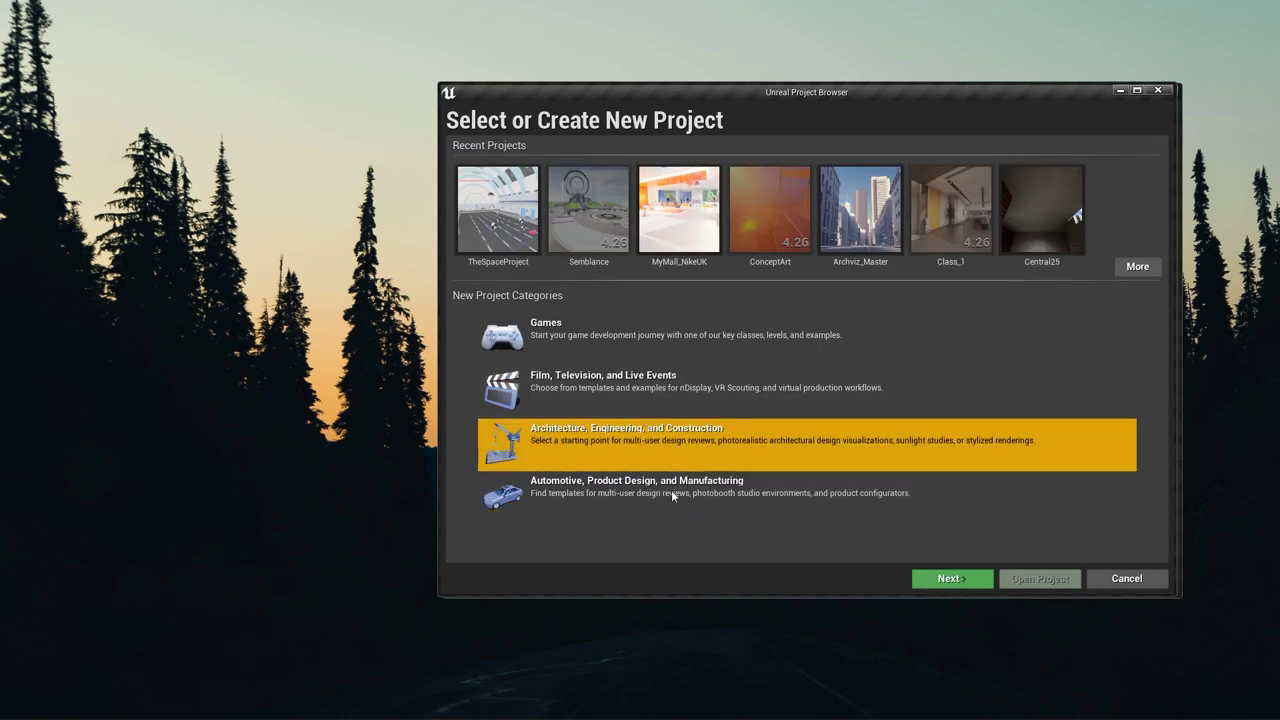
click(673, 495)
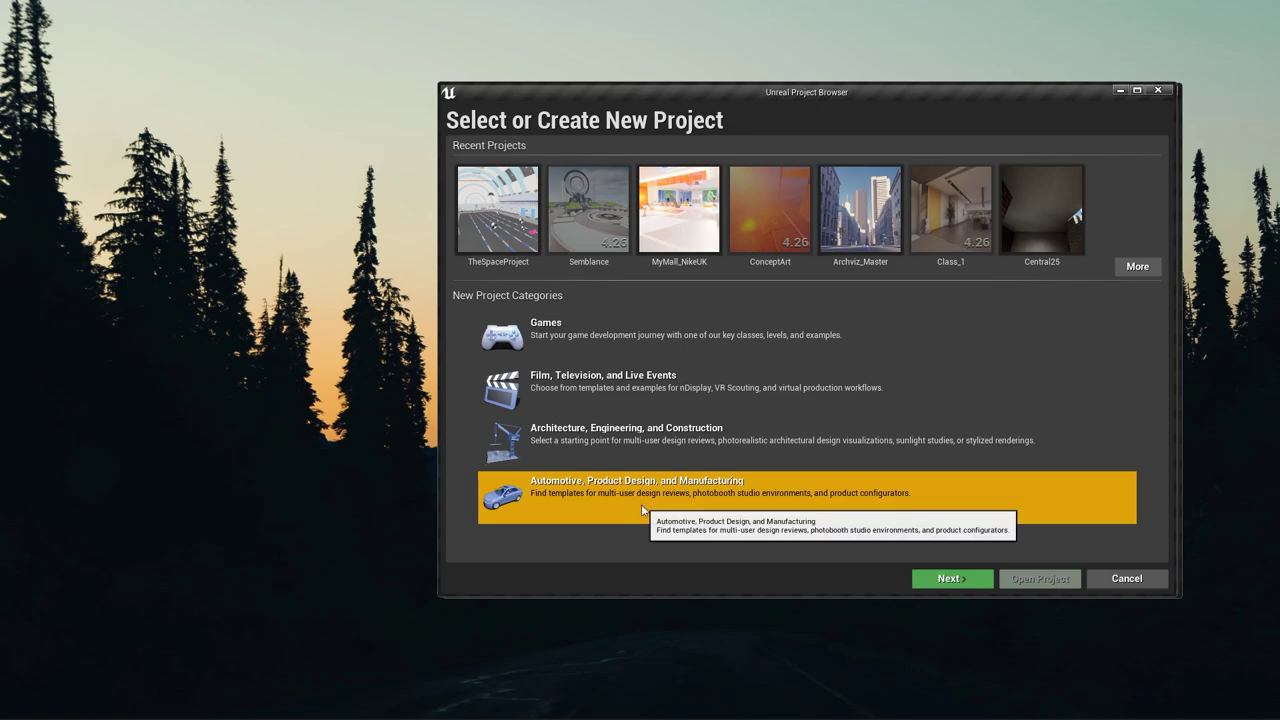
click(950, 580)
click(623, 168)
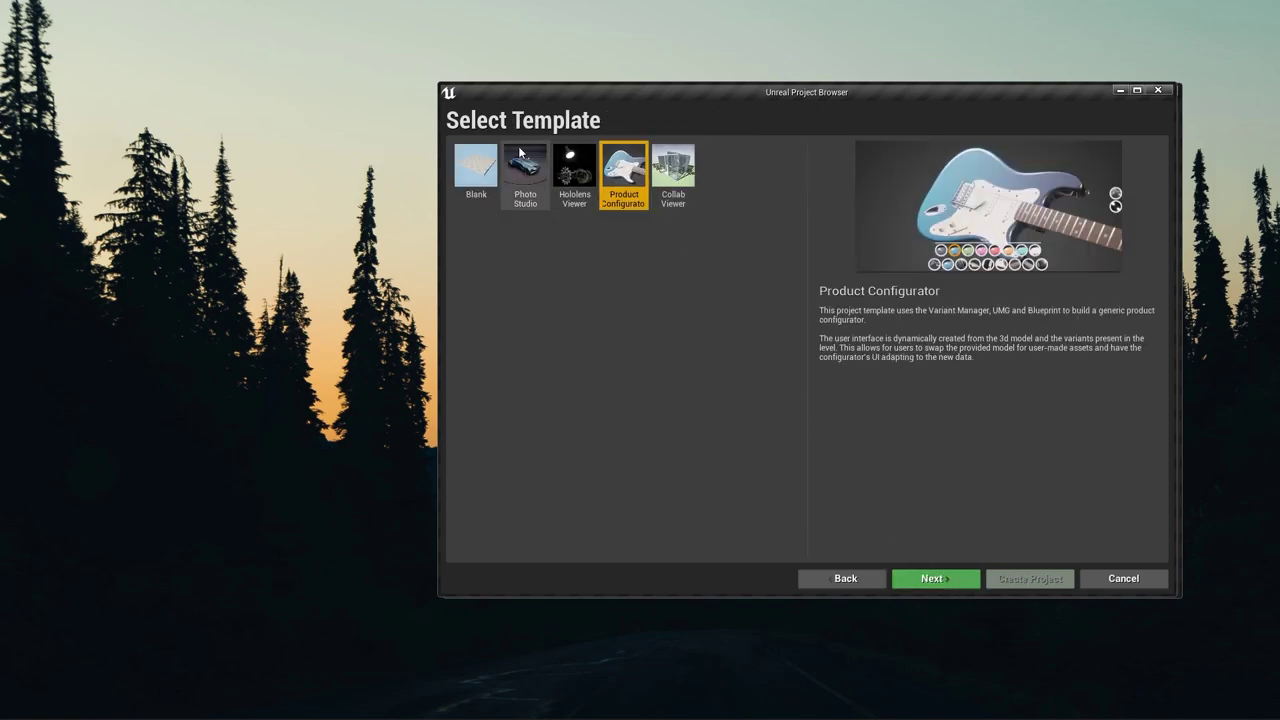
click(514, 184)
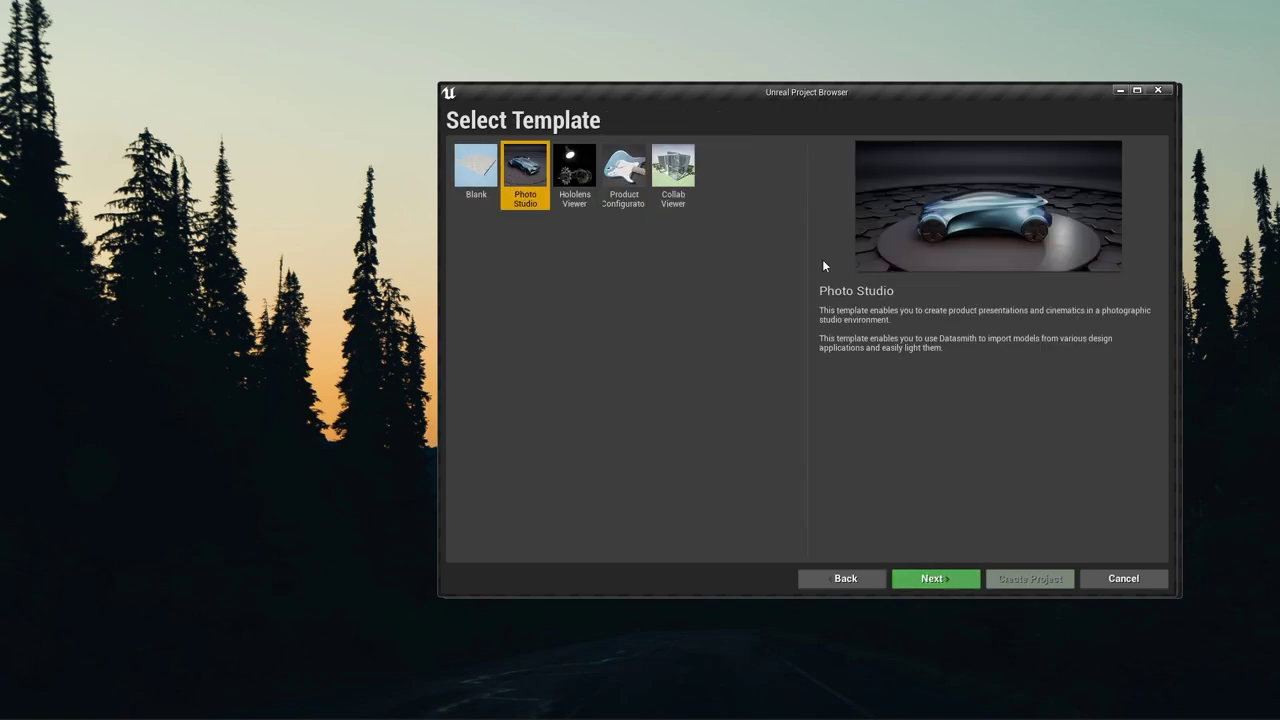
click(623, 170)
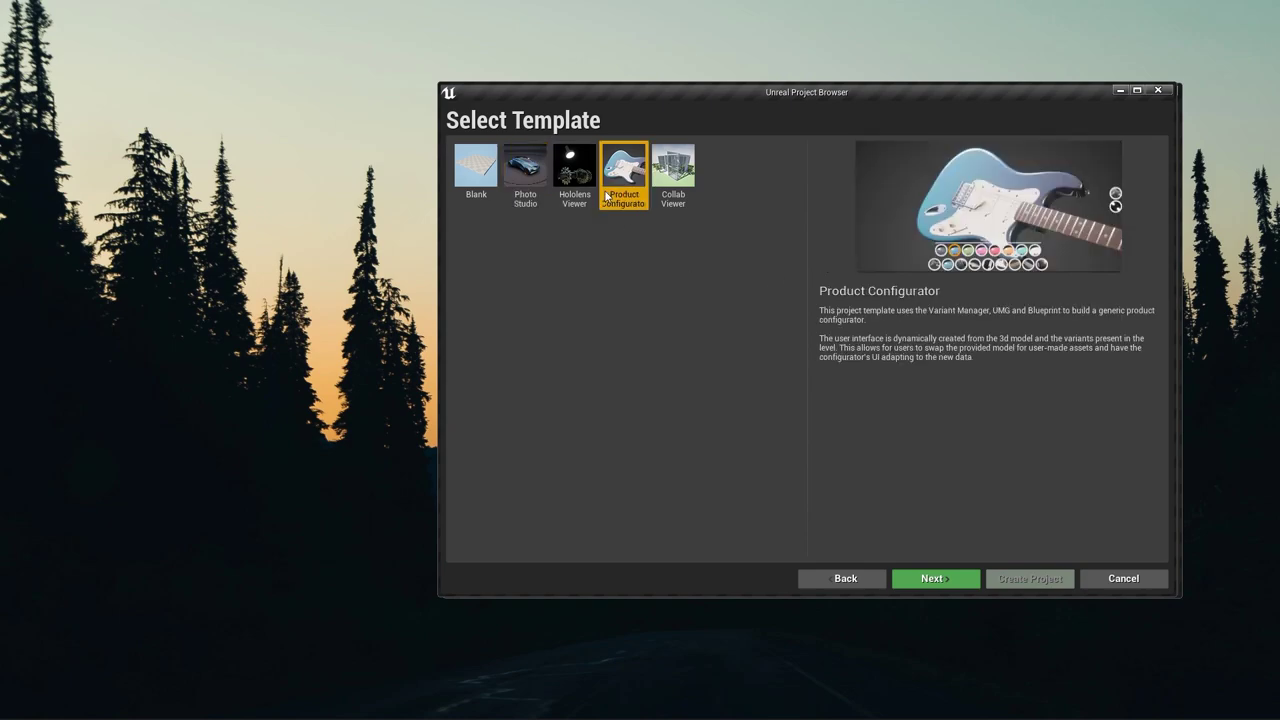
click(805, 578)
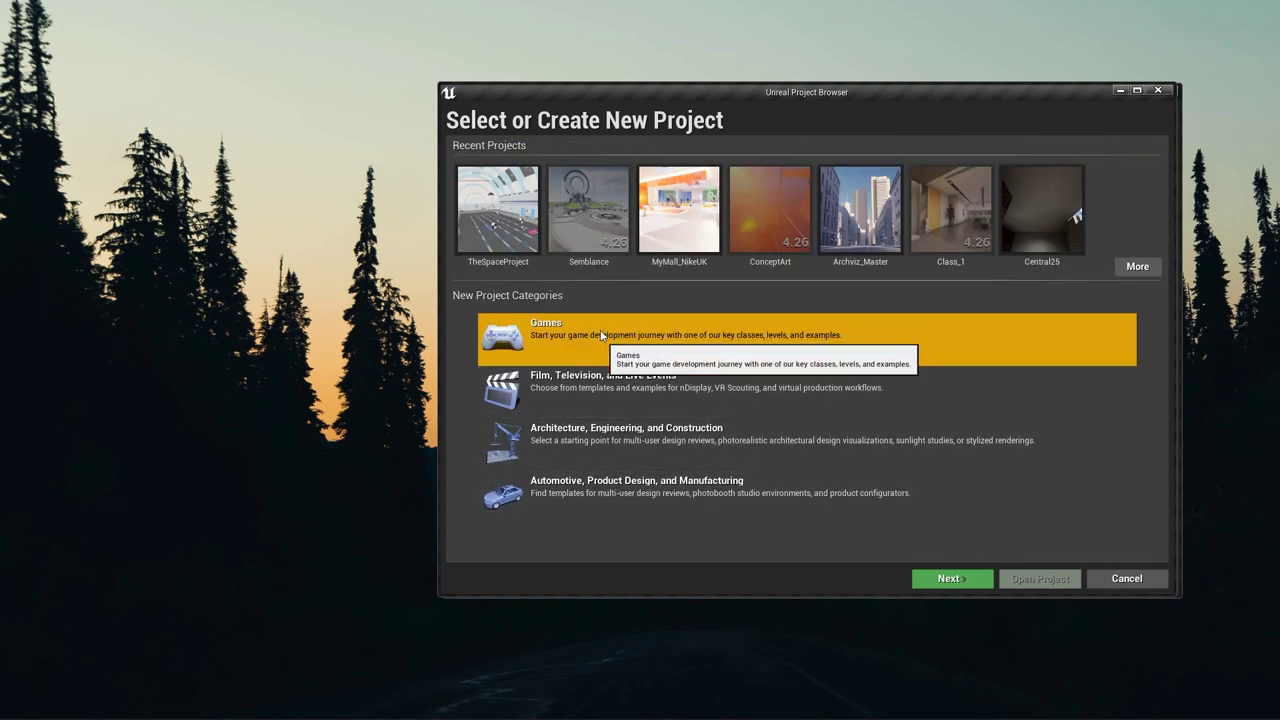
click(943, 570)
click(626, 242)
click(525, 242)
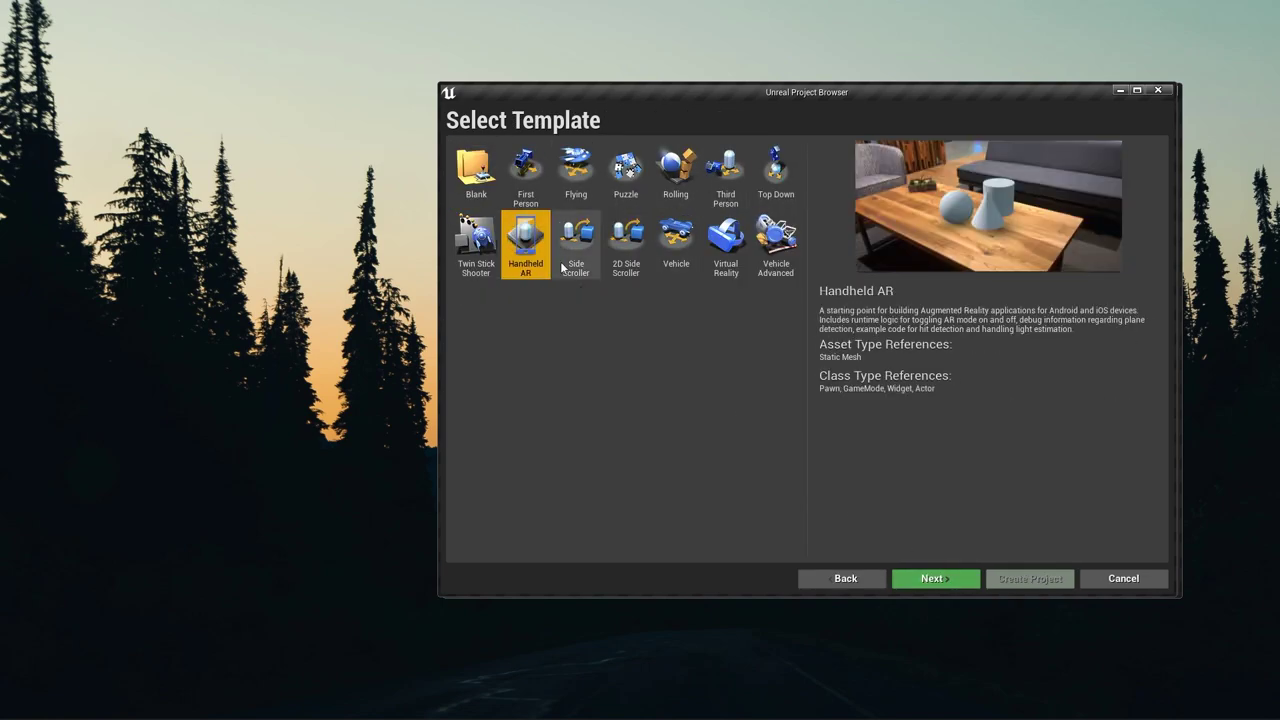
click(845, 578)
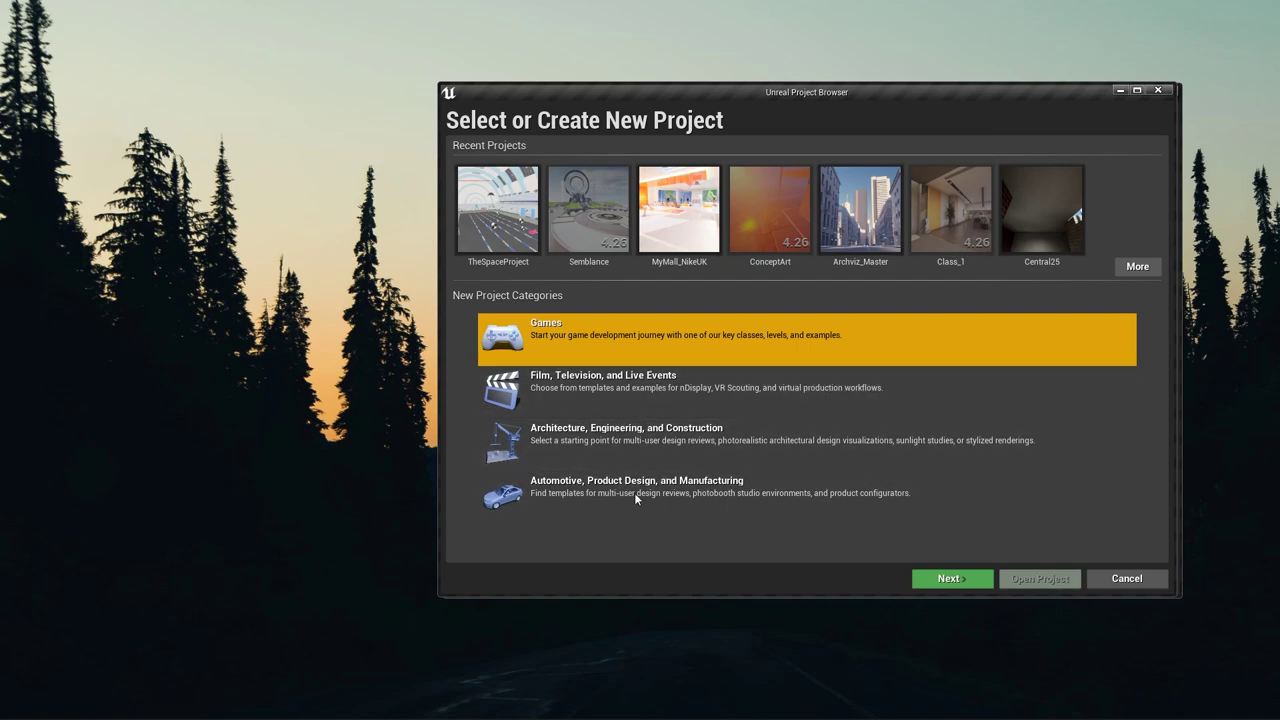
Check the Film and Architecture templates, then choose Blank and continue to Project Settings
click(660, 390)
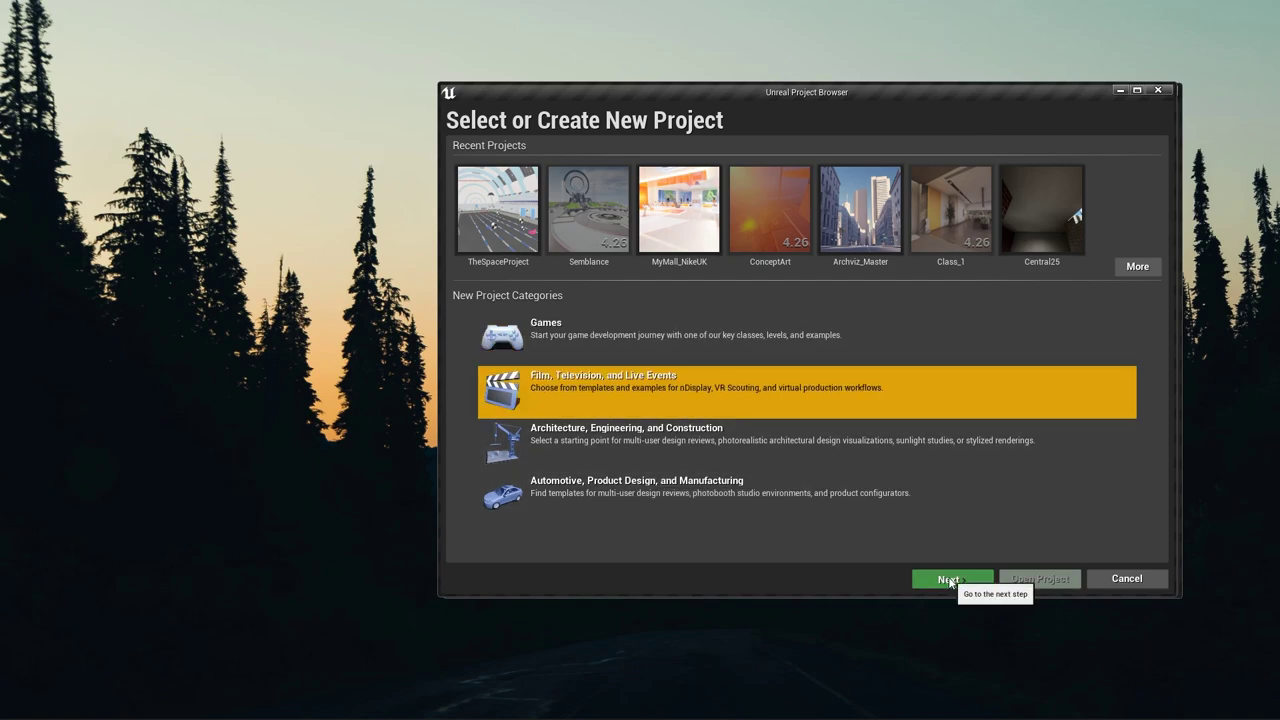
click(950, 578)
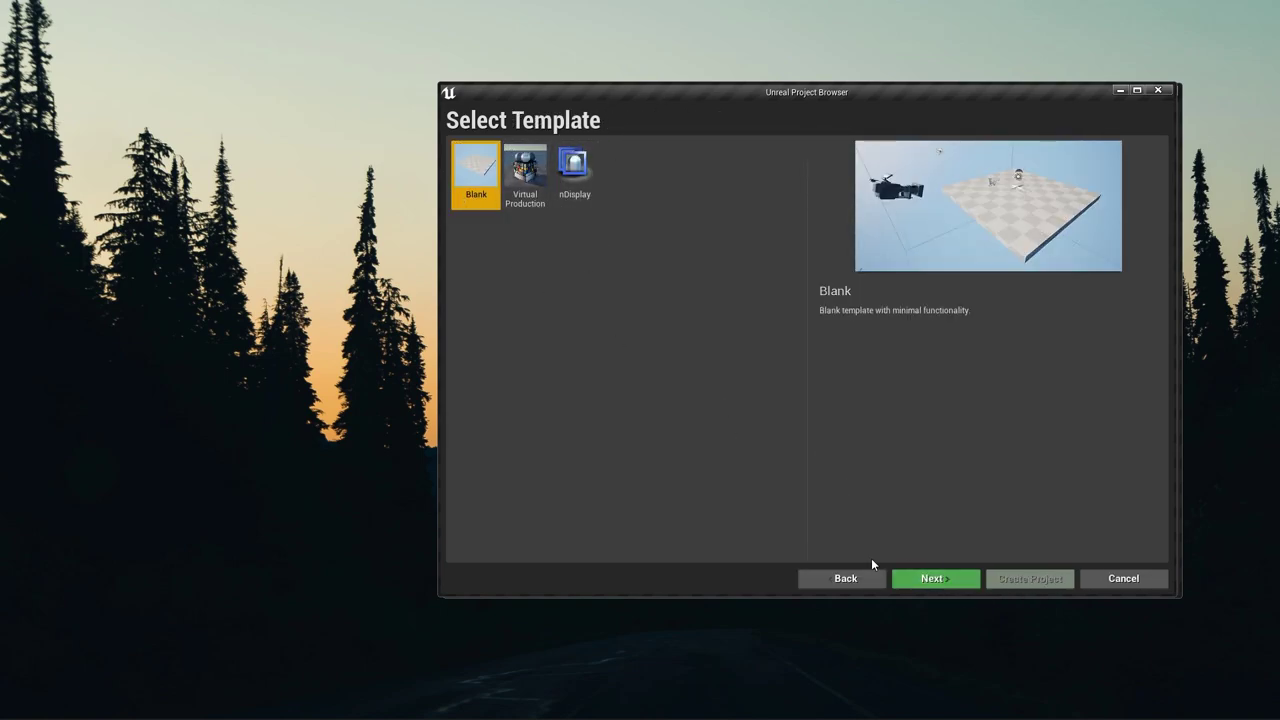
click(843, 578)
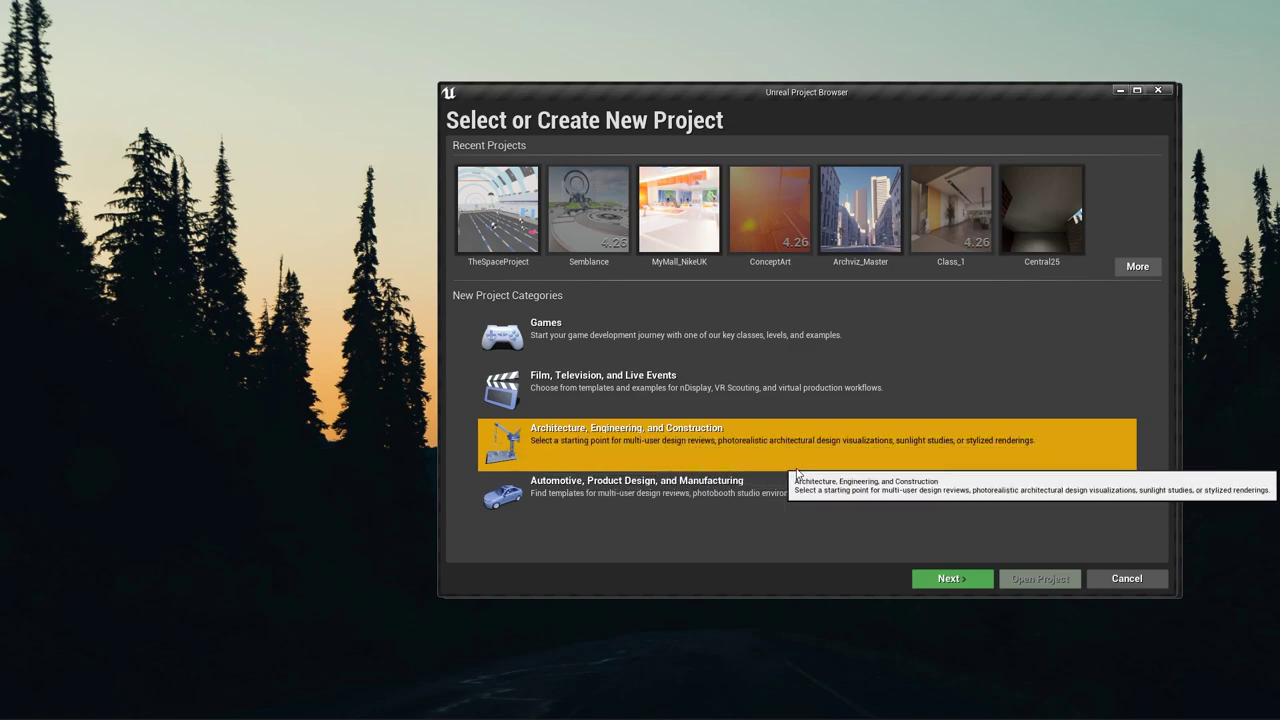
click(931, 570)
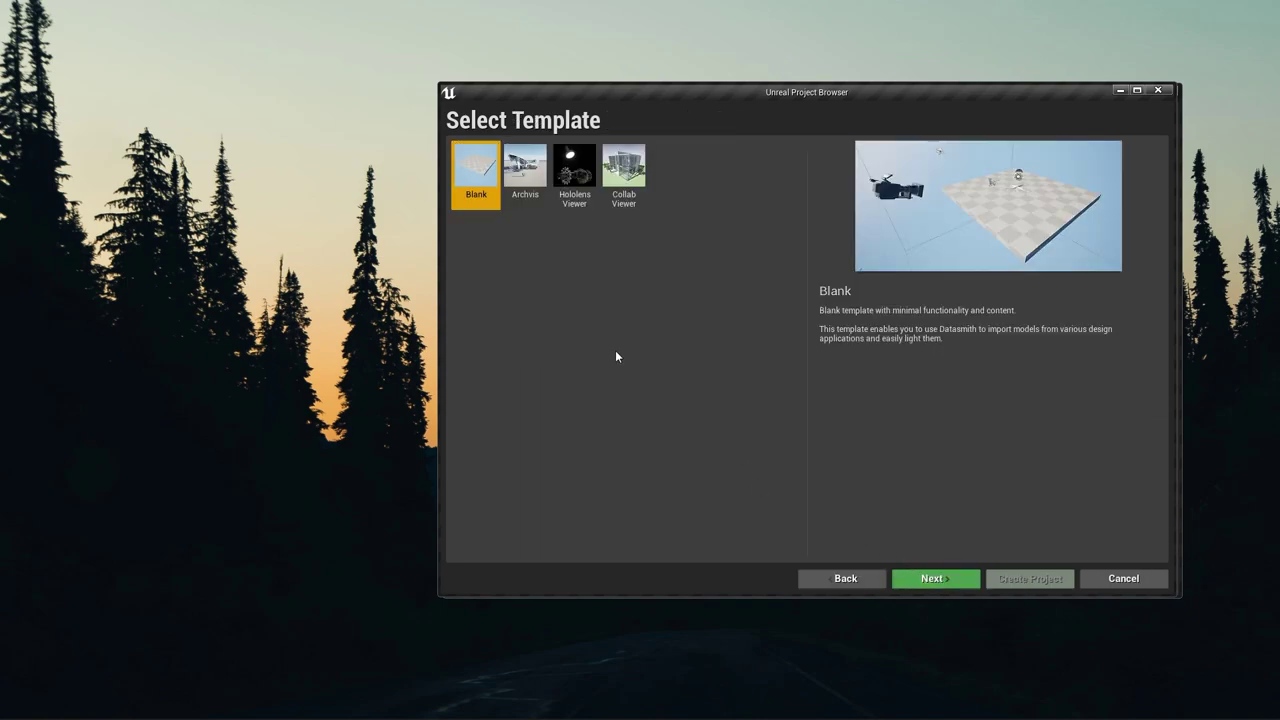
click(845, 578)
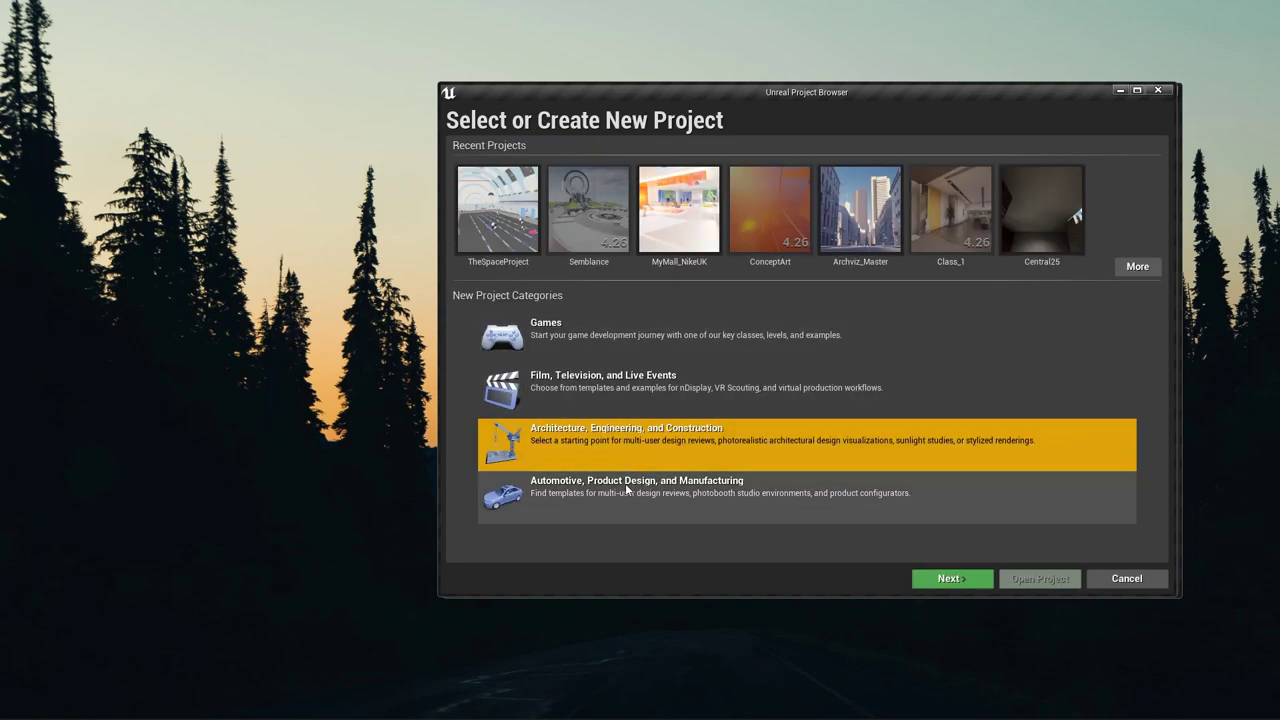
click(940, 580)
click(512, 183)
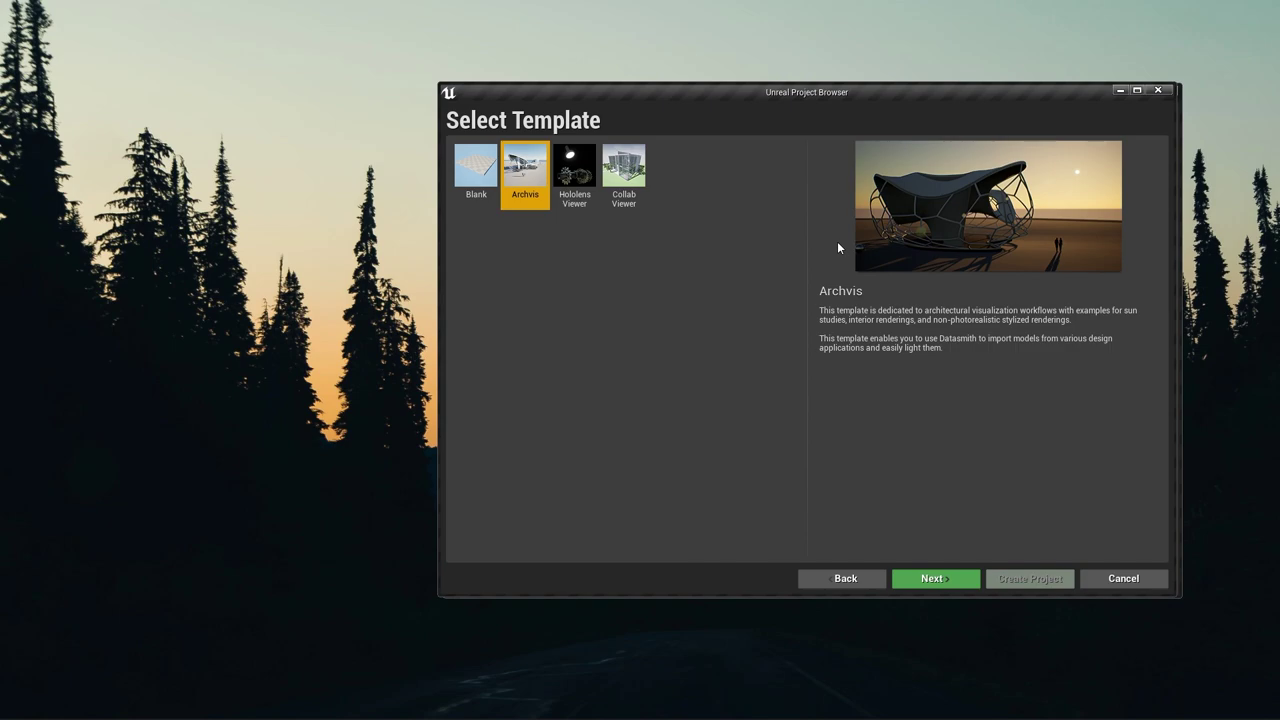
click(476, 172)
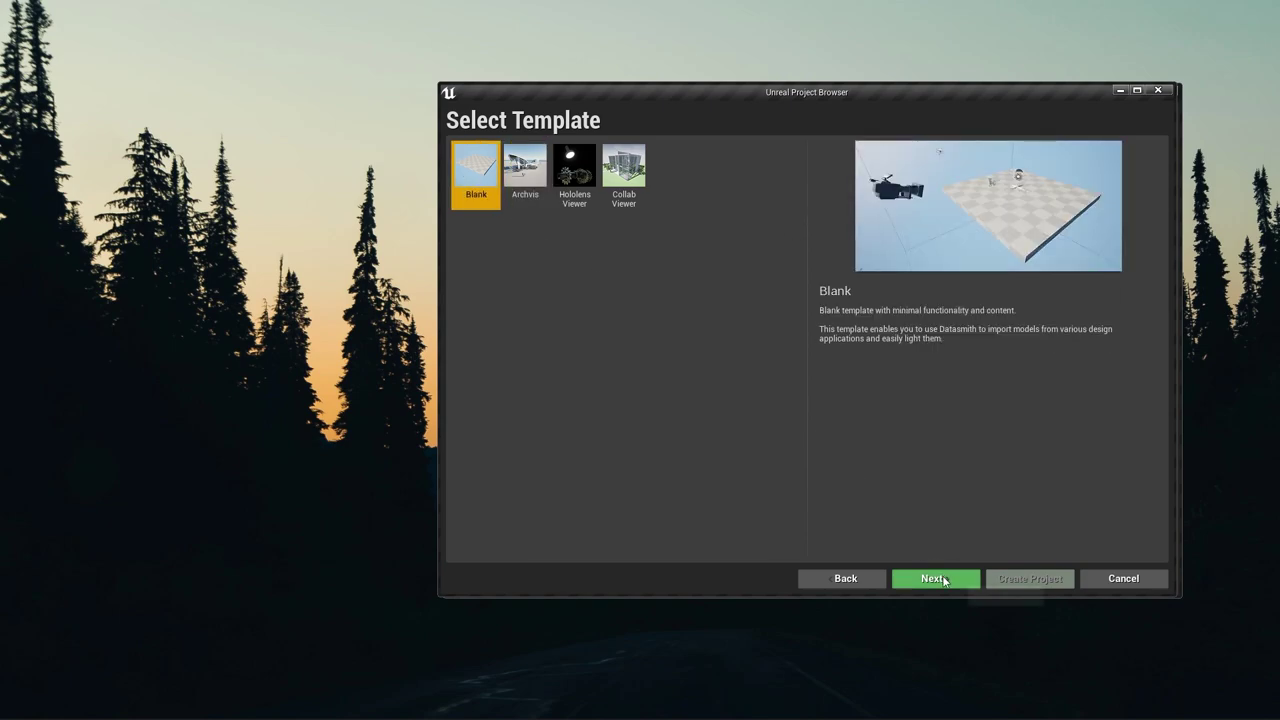
click(940, 579)
Keep No Starter Content and Raytracing disabled, then bring the Epic Games Launcher forward
click(545, 186)
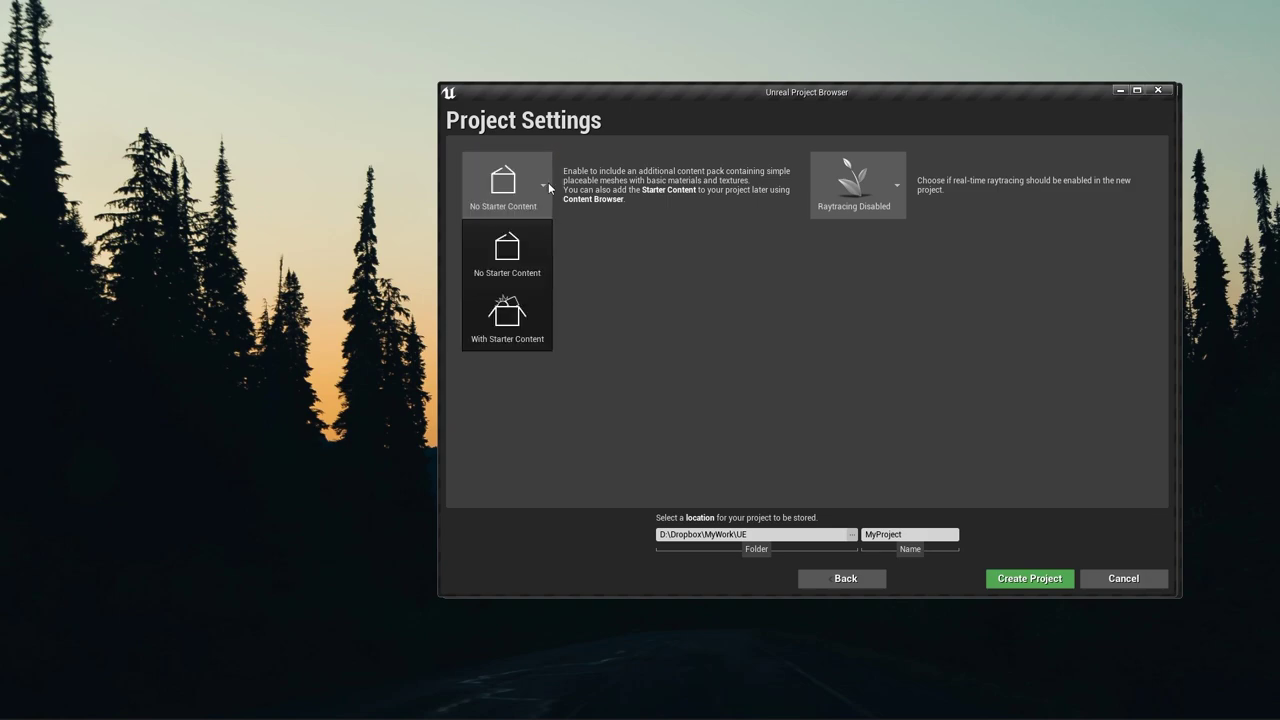
click(505, 185)
click(870, 190)
click(1078, 292)
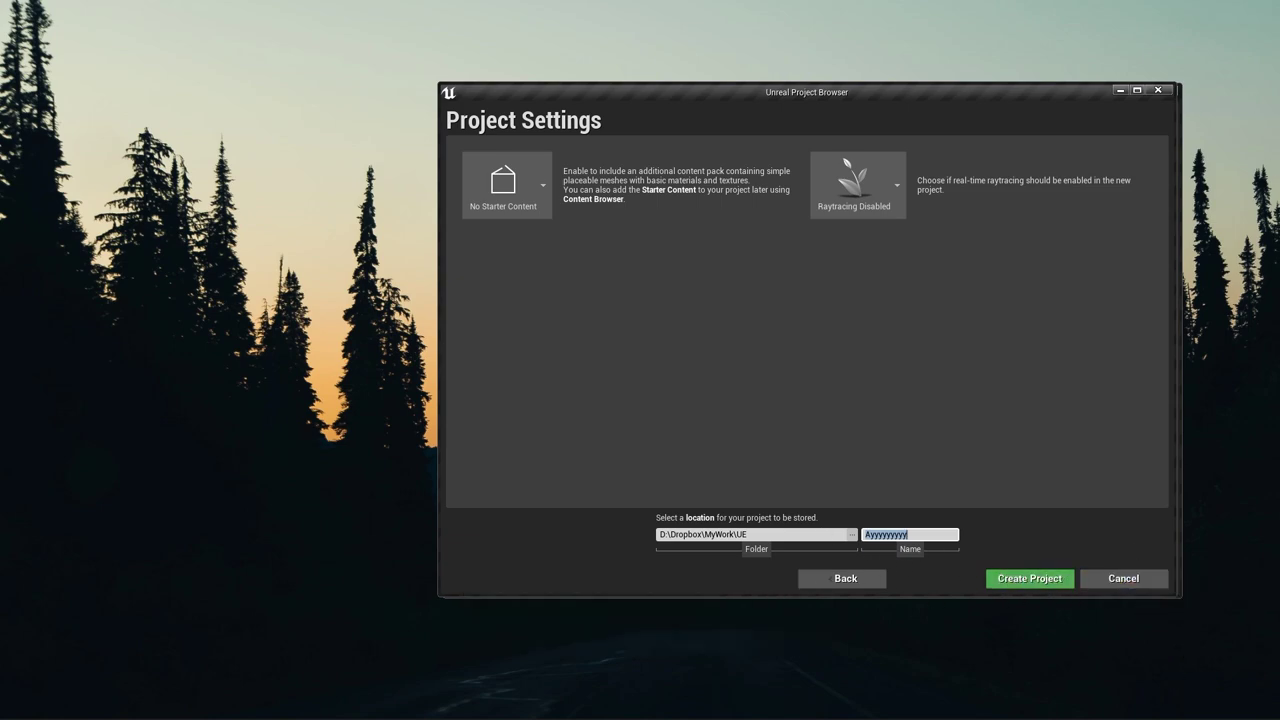
click(1250, 714)
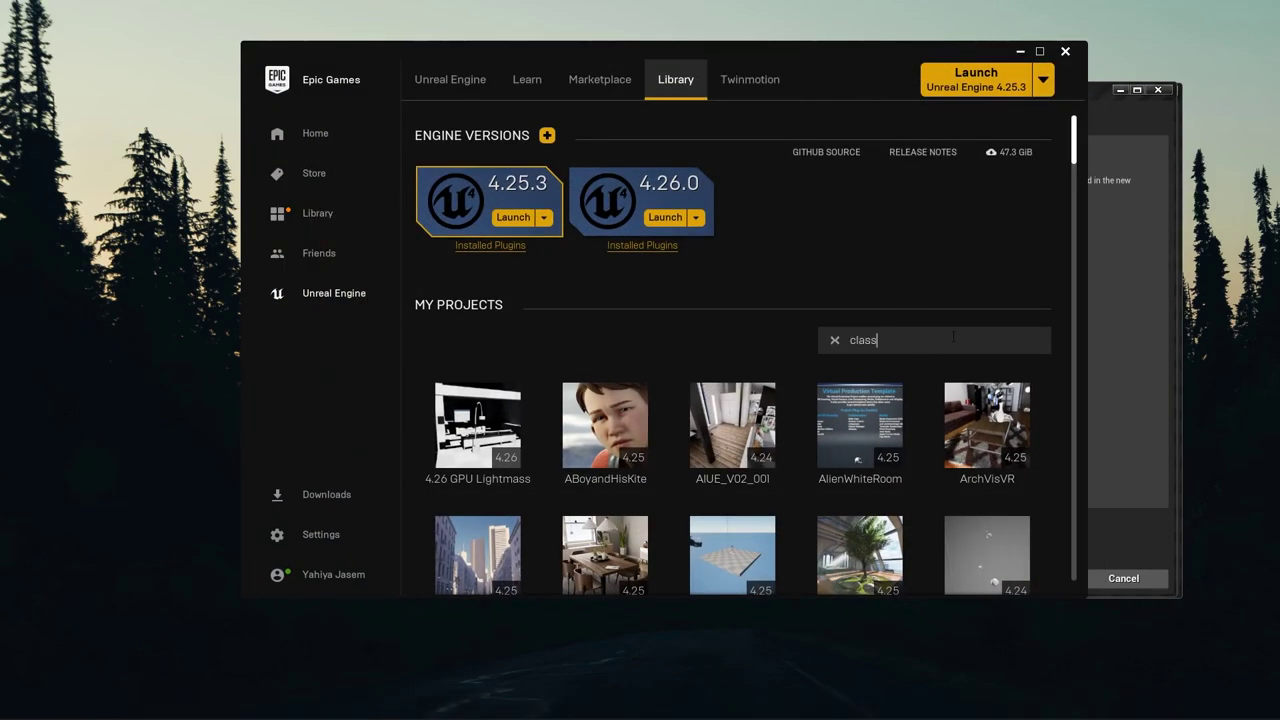
Search 'class_I' in My Projects, open Class_1, and relaunch the Epic Games Launcher from Start
text(_I)
double_click(483, 430)
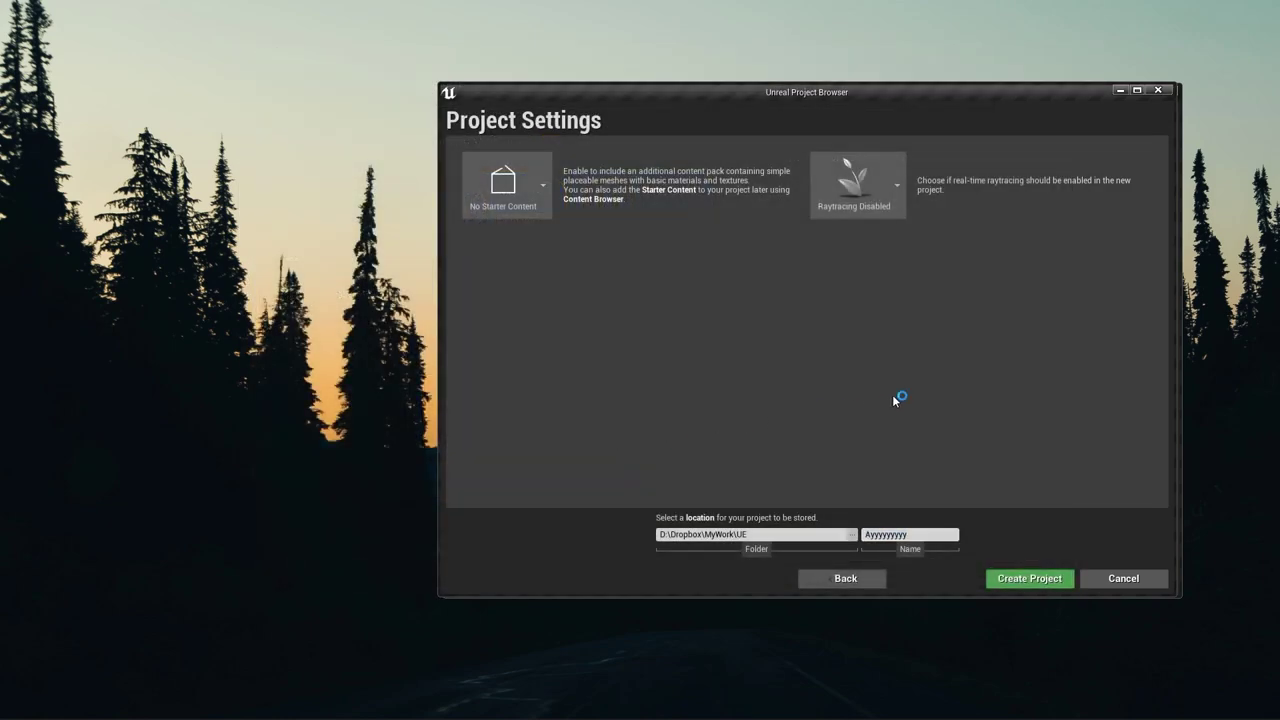
key(super)
text(epic)
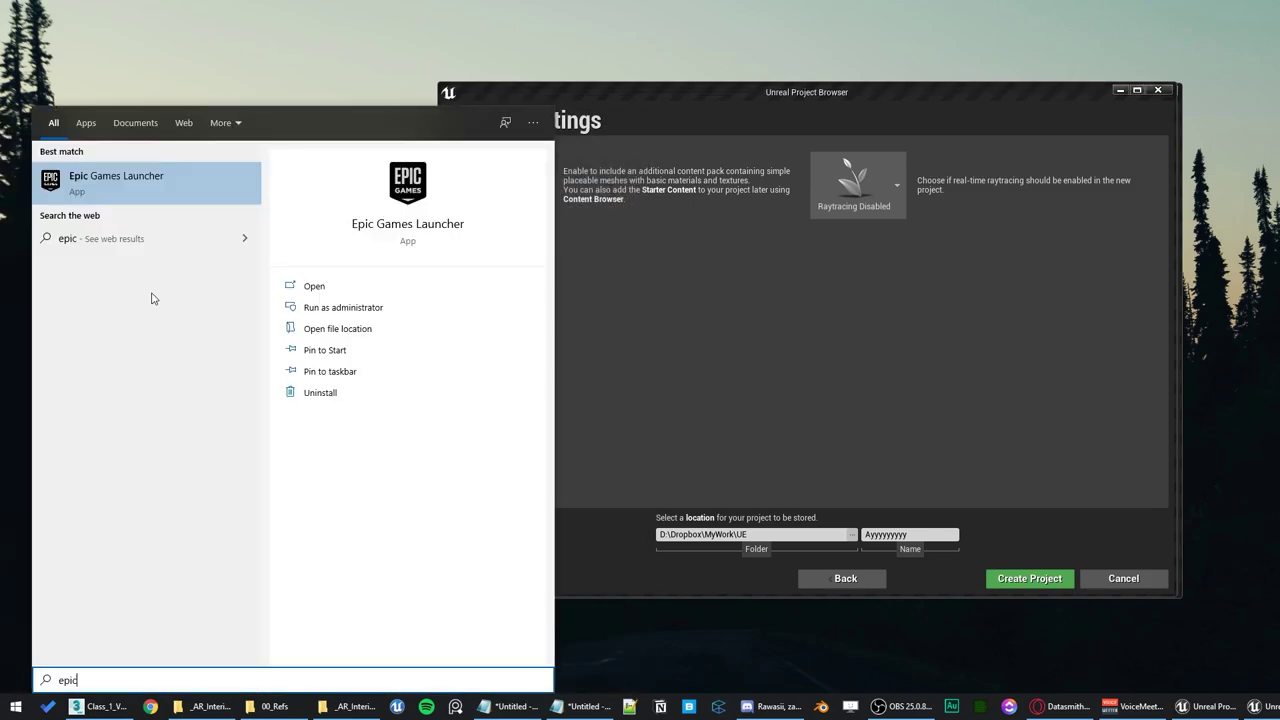
key(Return)
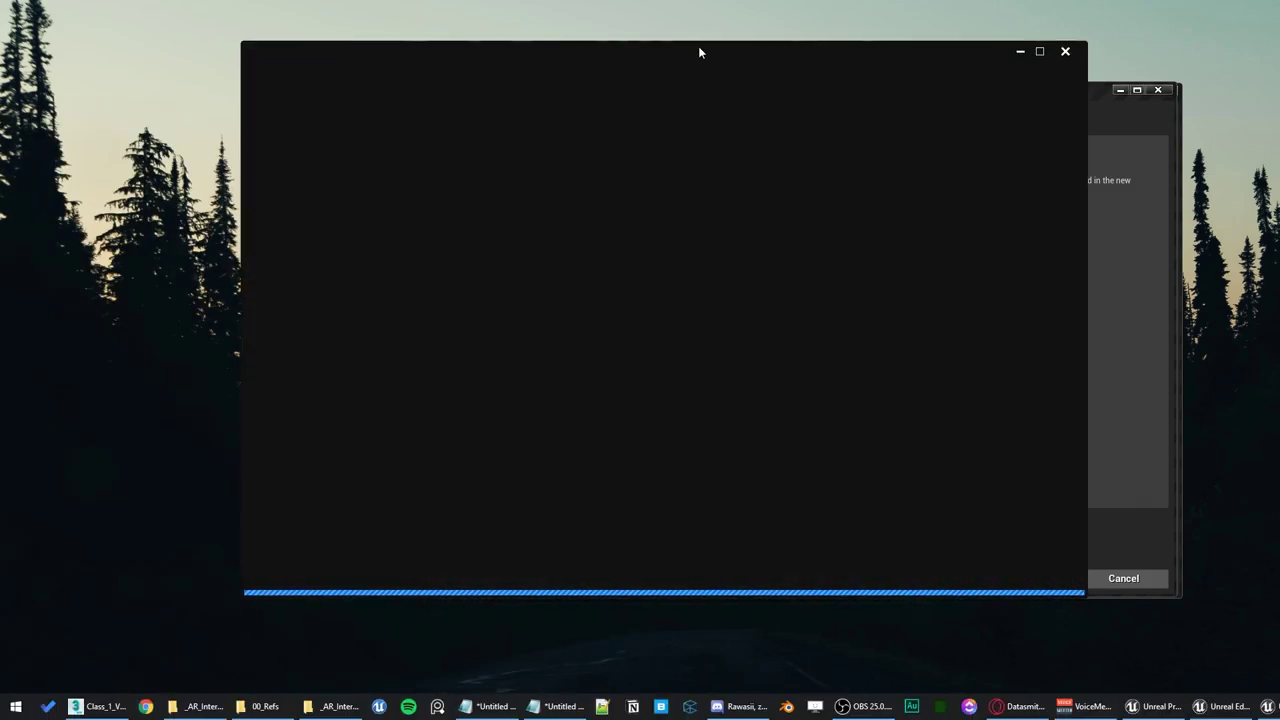
Reposition the launcher, browse its Library of engine versions and projects, then minimize it
mouse_move(698, 47)
mouse_down()
mouse_move(881, 90)
mouse_move(795, 77)
mouse_up()
click(820, 94)
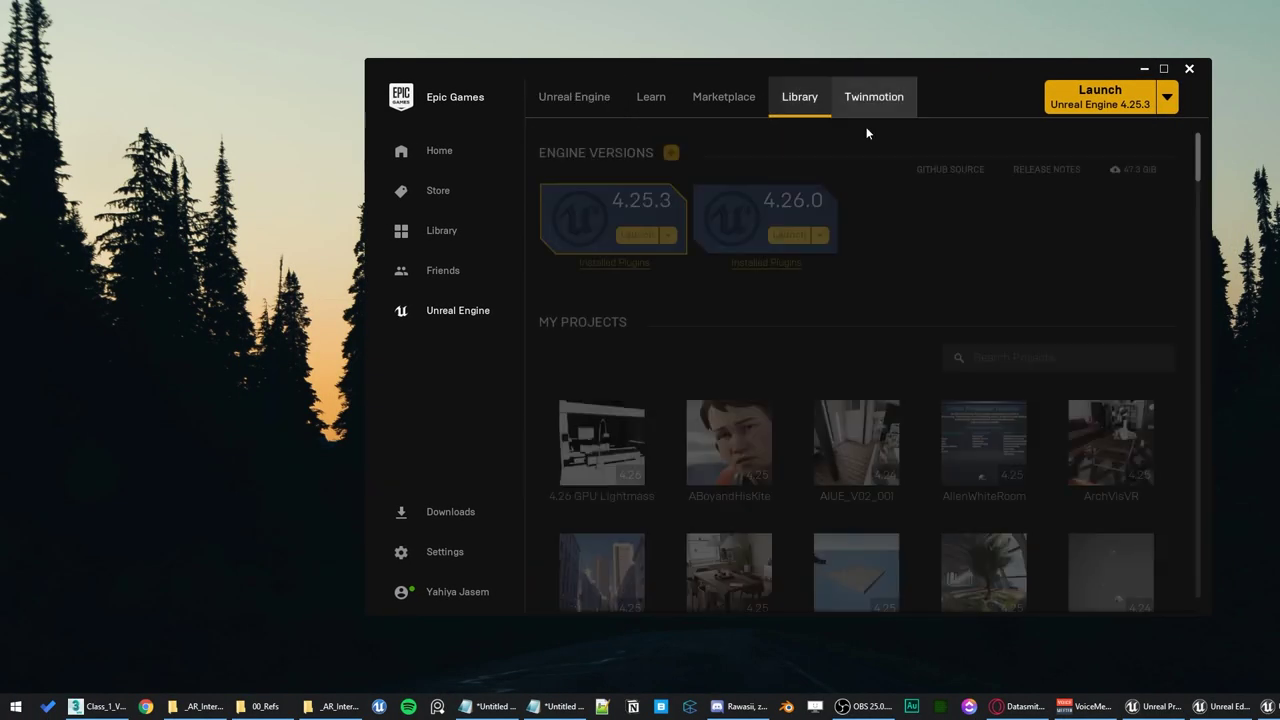
scroll(996, 400, down, 3)
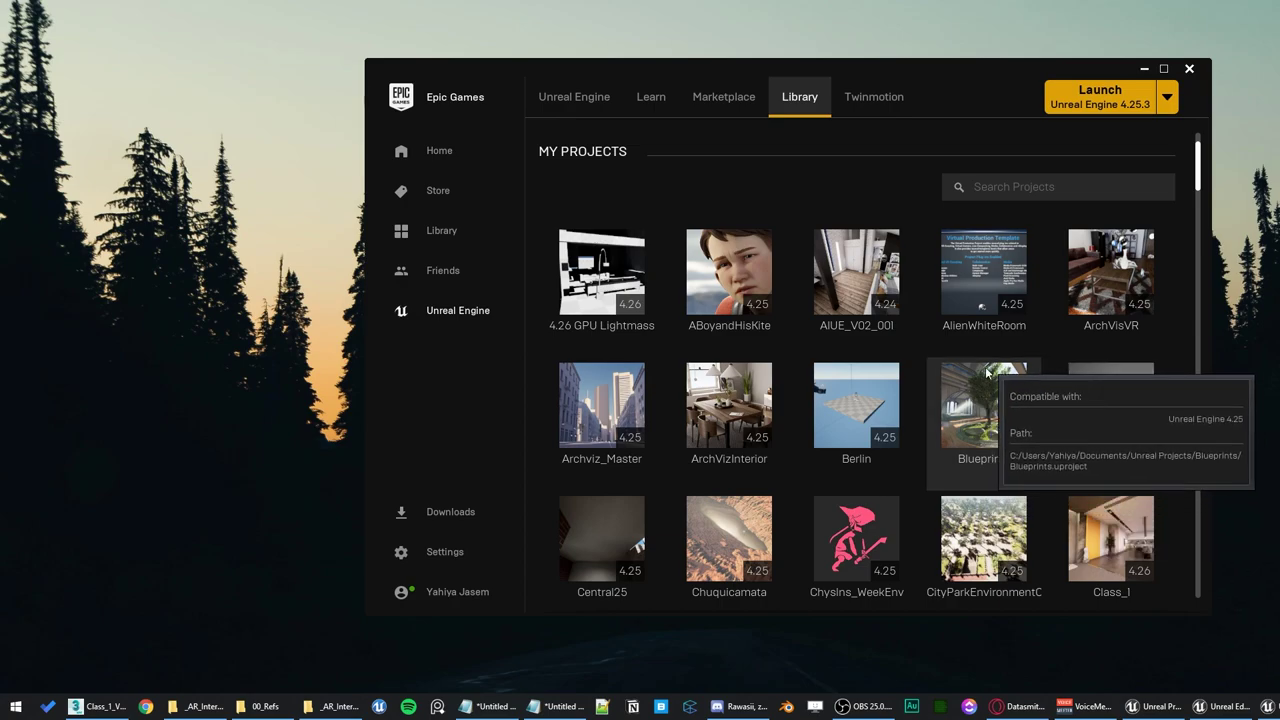
scroll(922, 410, down, 3)
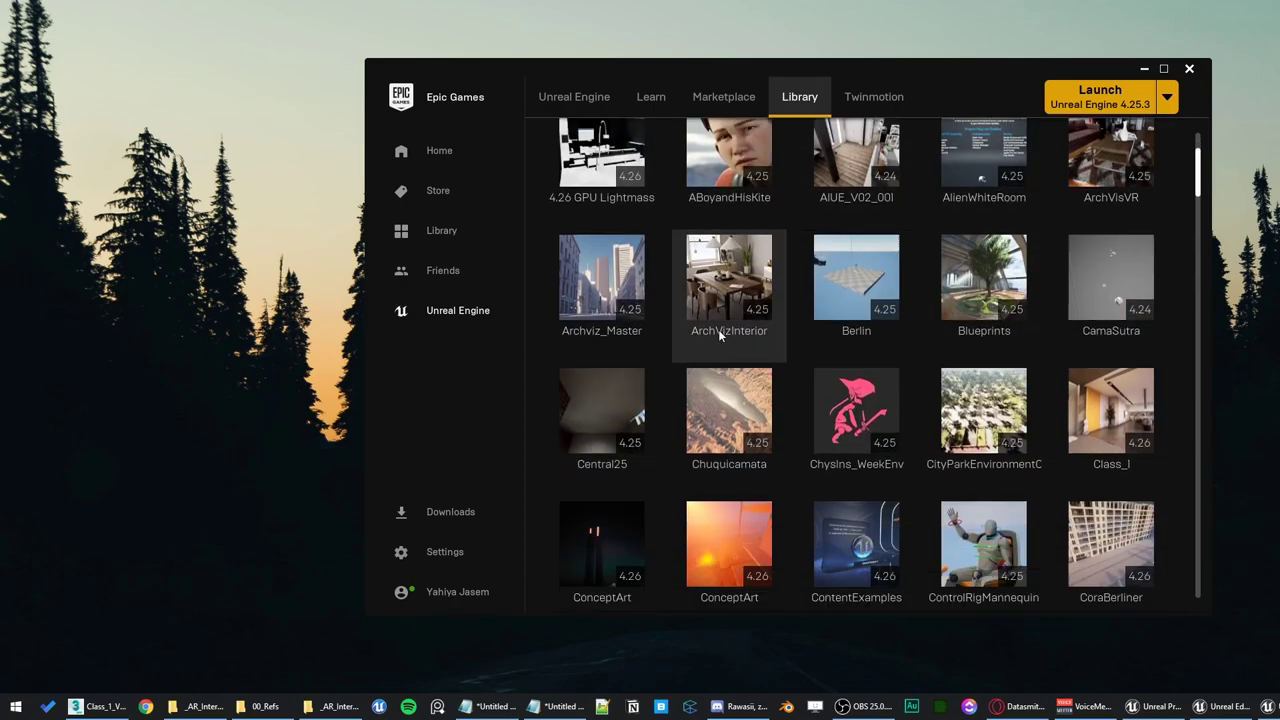
scroll(871, 414, up, 5)
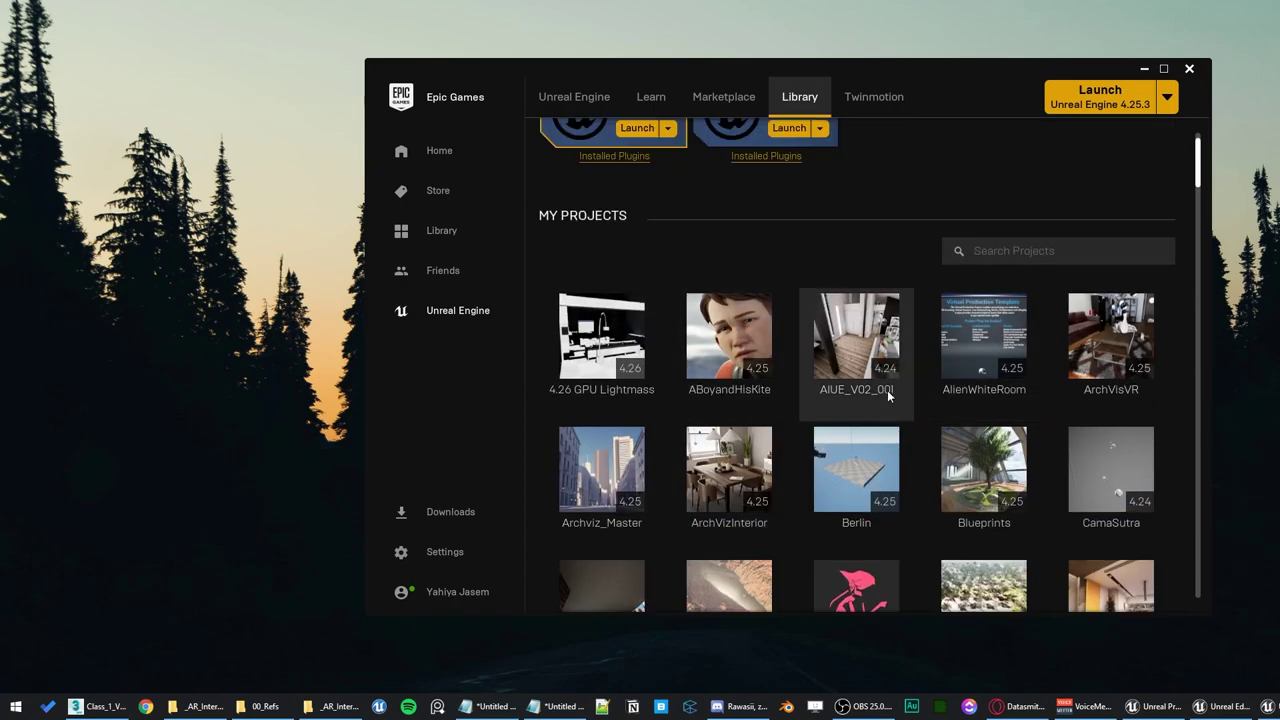
click(1144, 68)
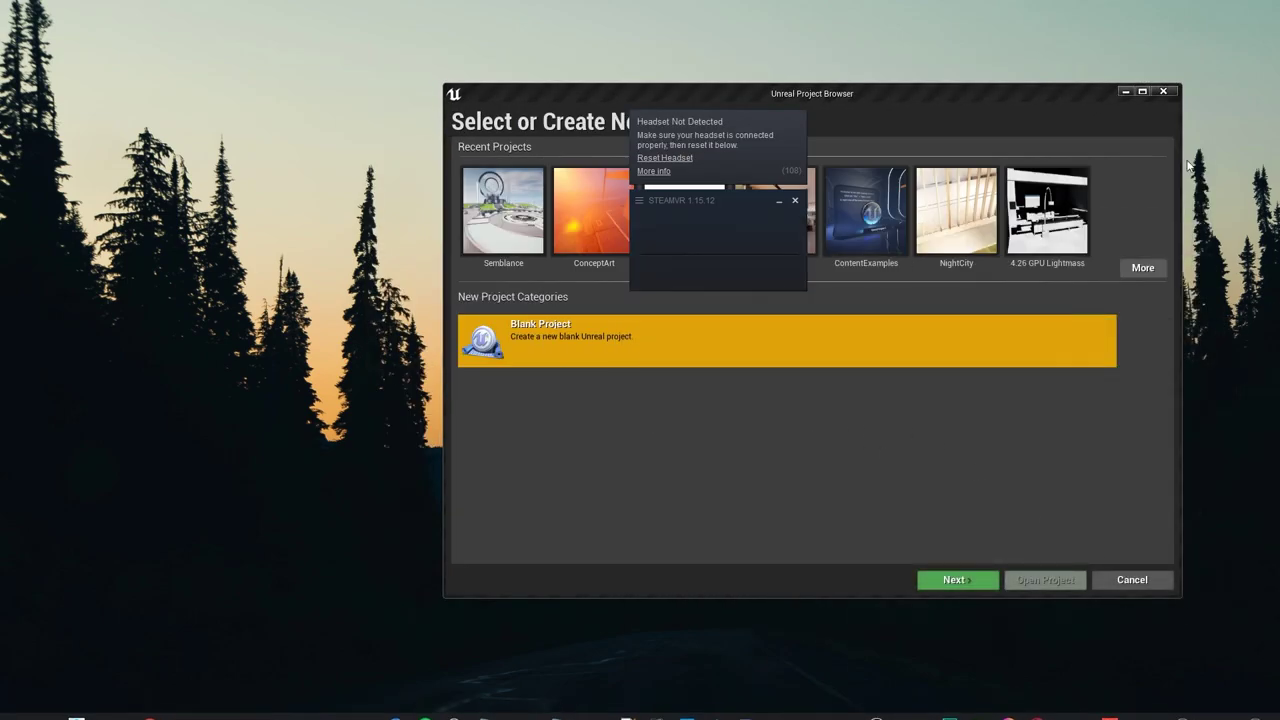
Dismiss the Project Browser and inspect the Main and Main_BuiltData assets beside the checkered floor
click(1162, 90)
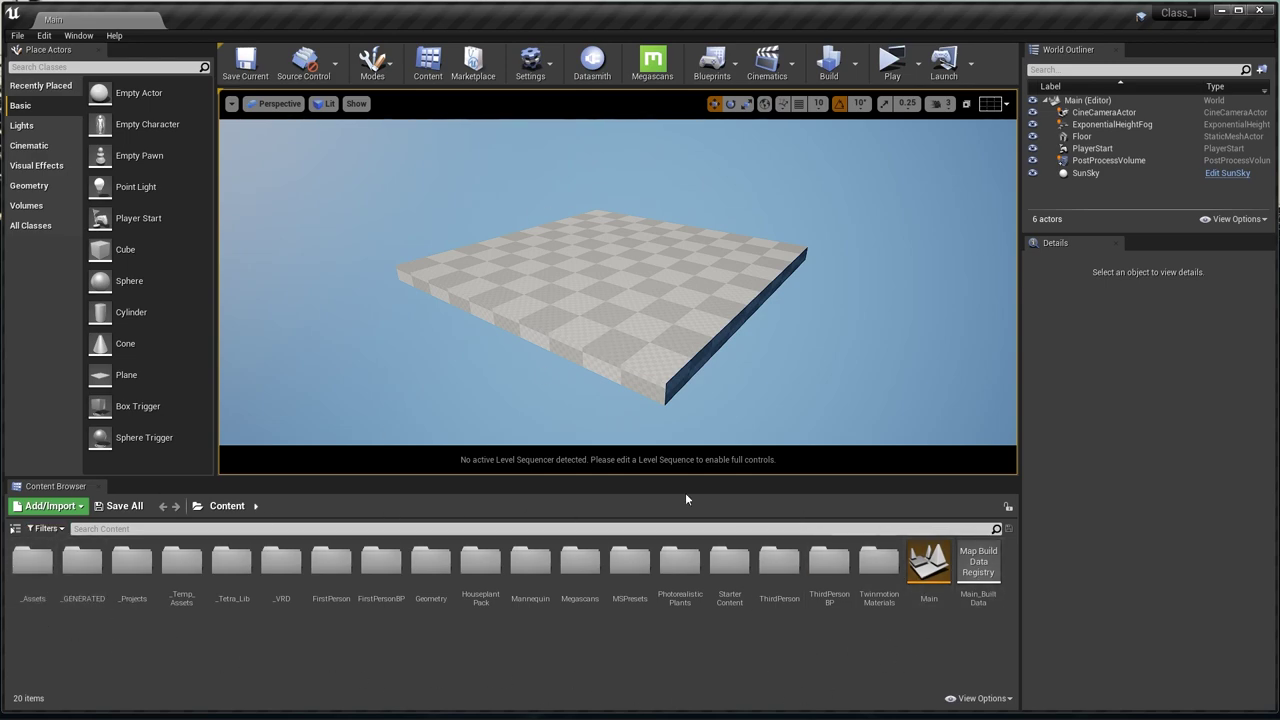
click(918, 570)
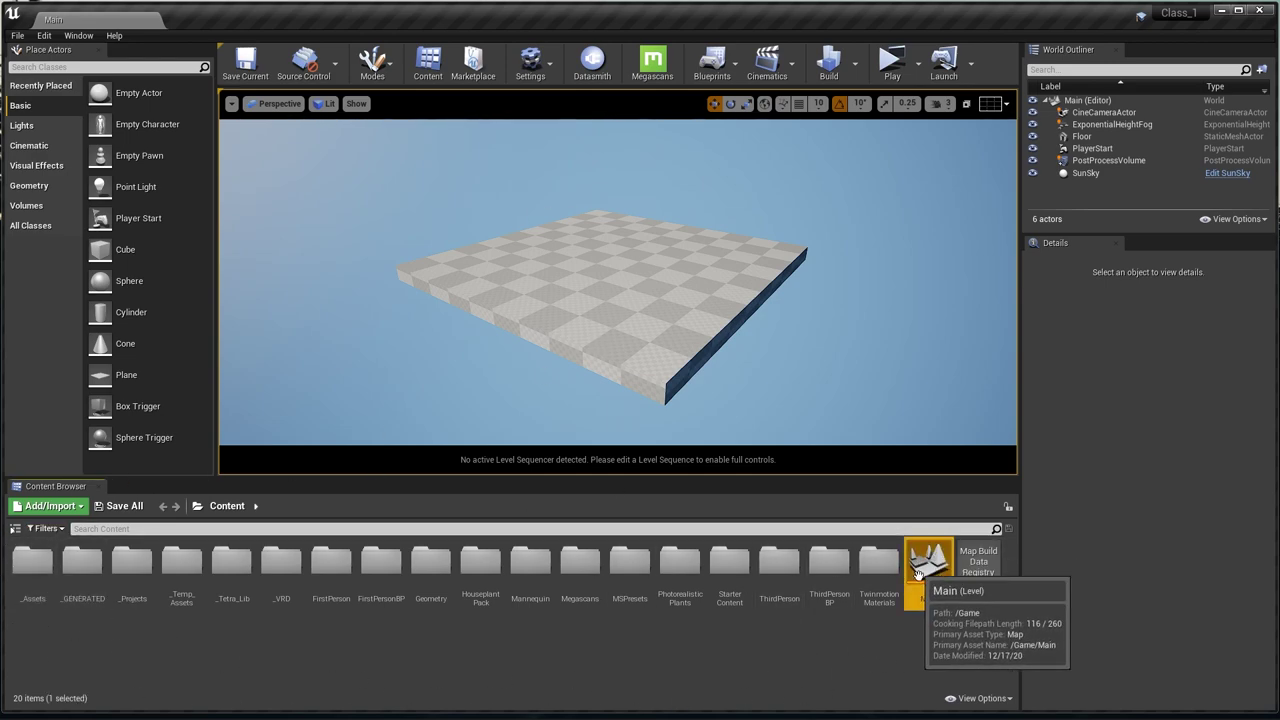
right_drag(687, 220, 672, 220)
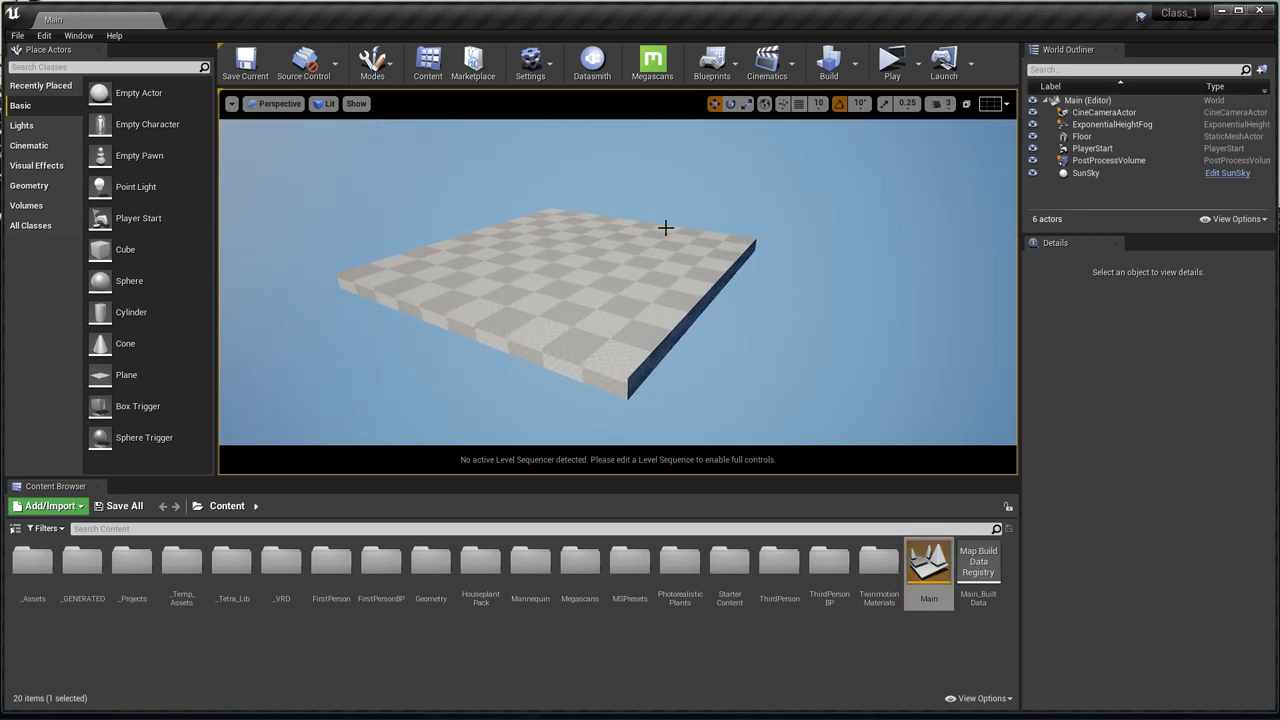
drag(666, 226, 680, 240)
click(991, 600)
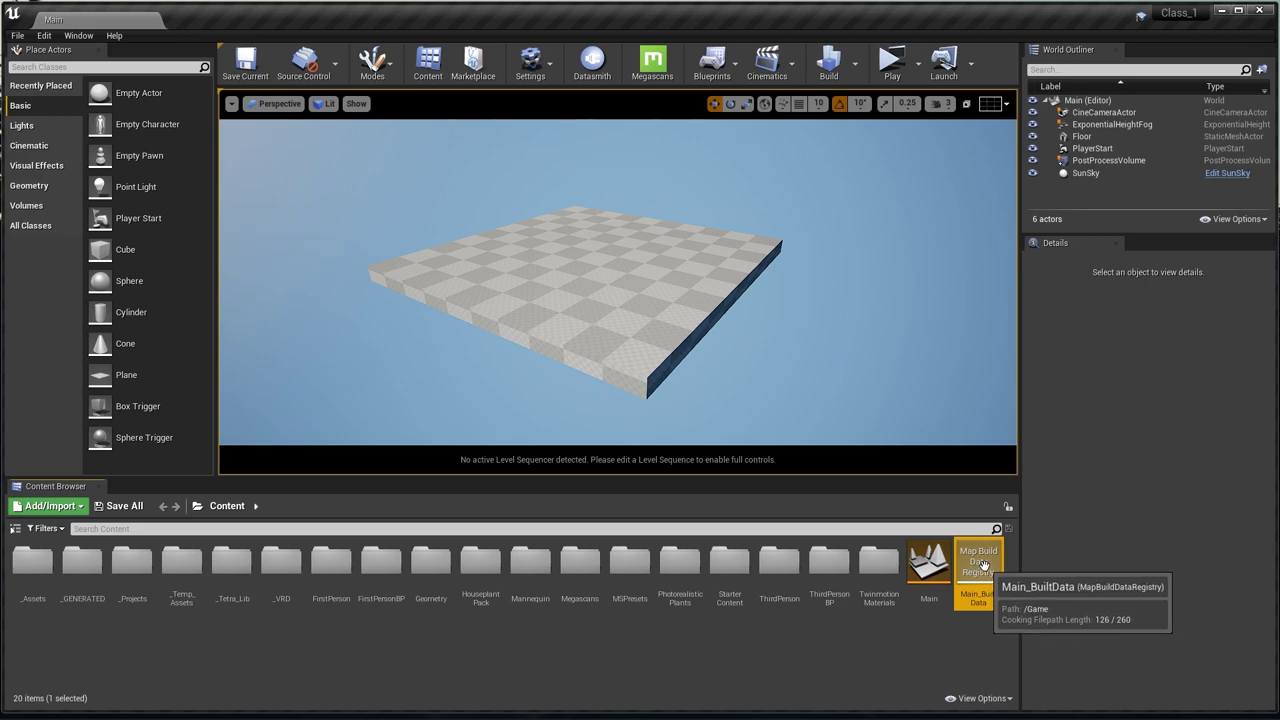
click(874, 632)
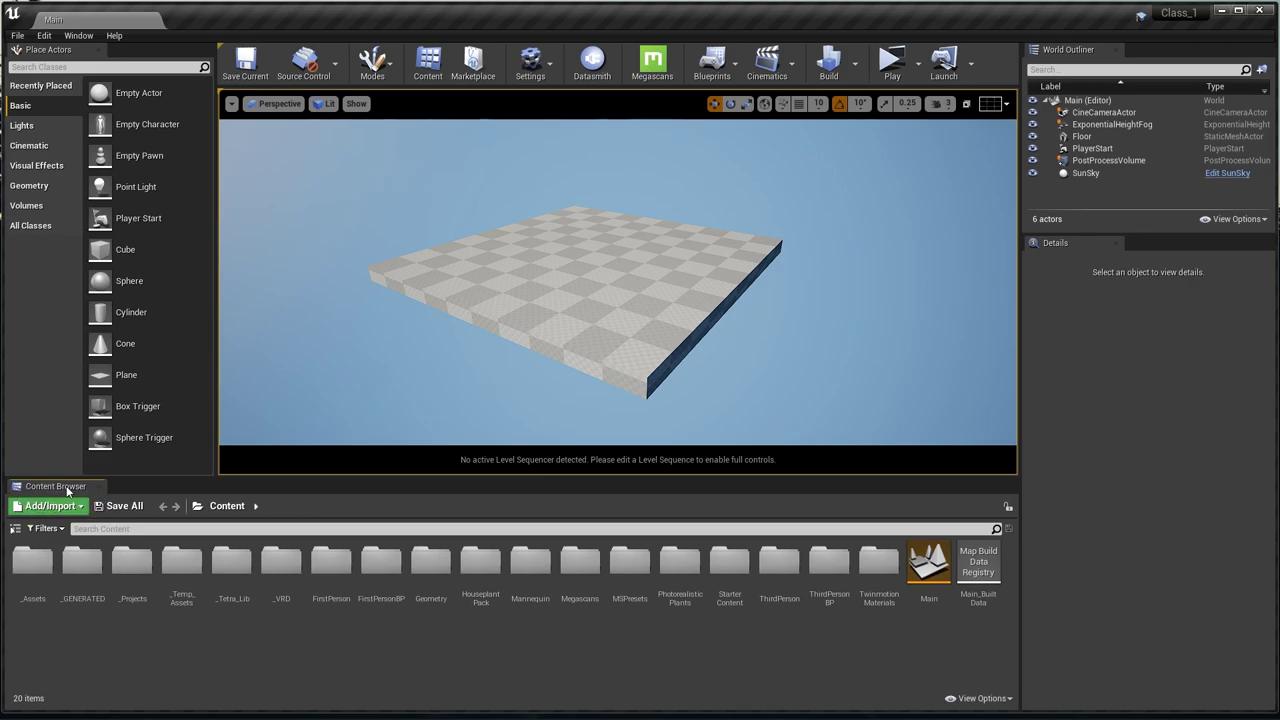
mouse_move(66, 491)
mouse_down()
mouse_move(675, 277)
mouse_move(558, 231)
mouse_up()
click(846, 365)
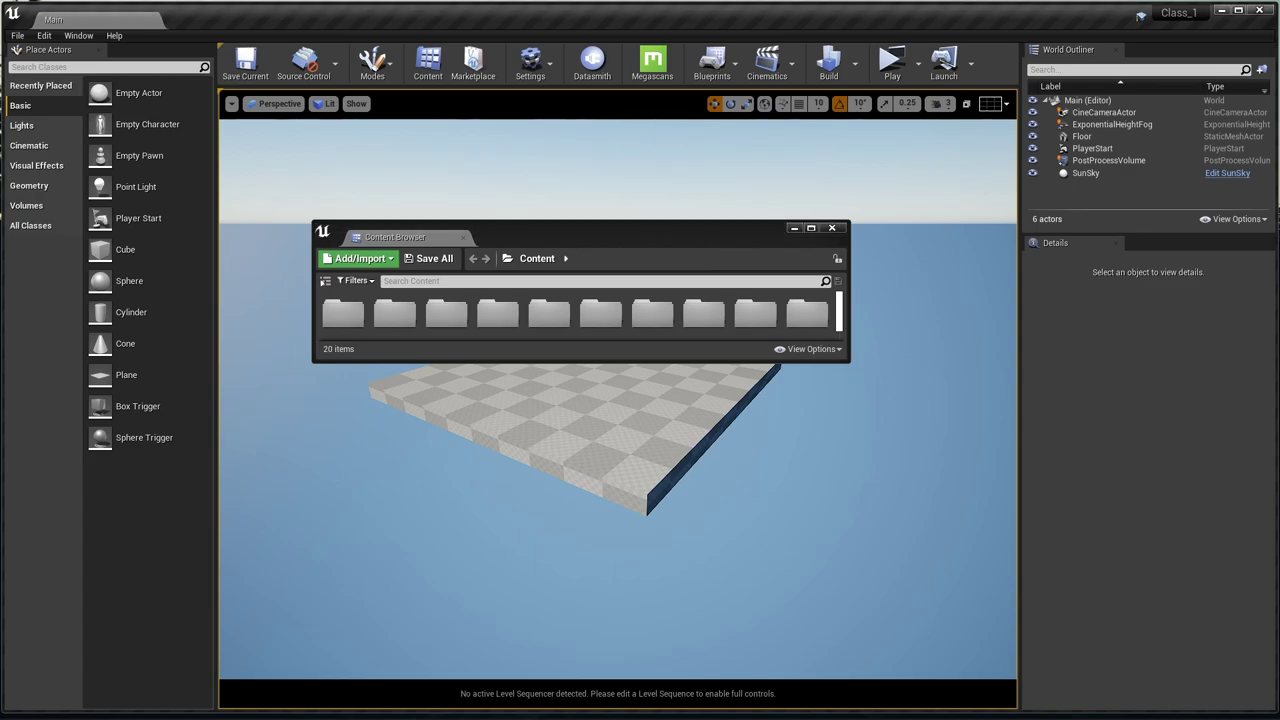
drag(848, 362, 912, 588)
click(891, 226)
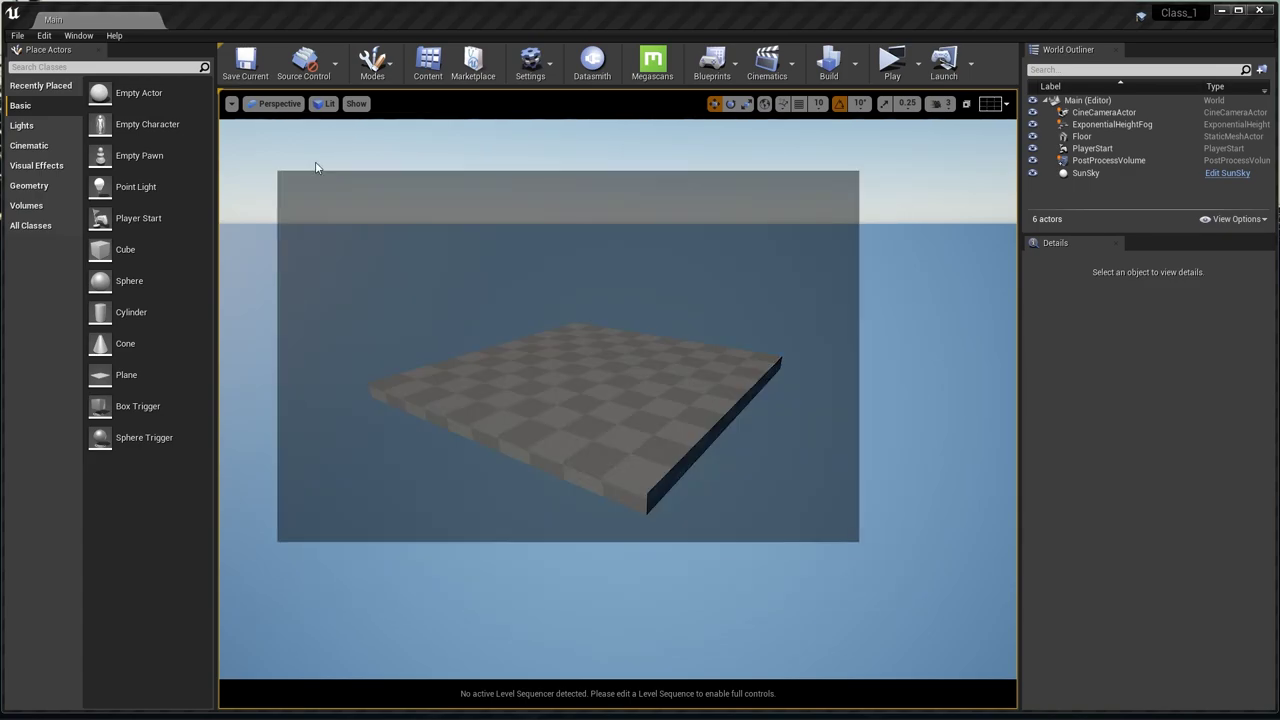
drag(154, 43, 152, 48)
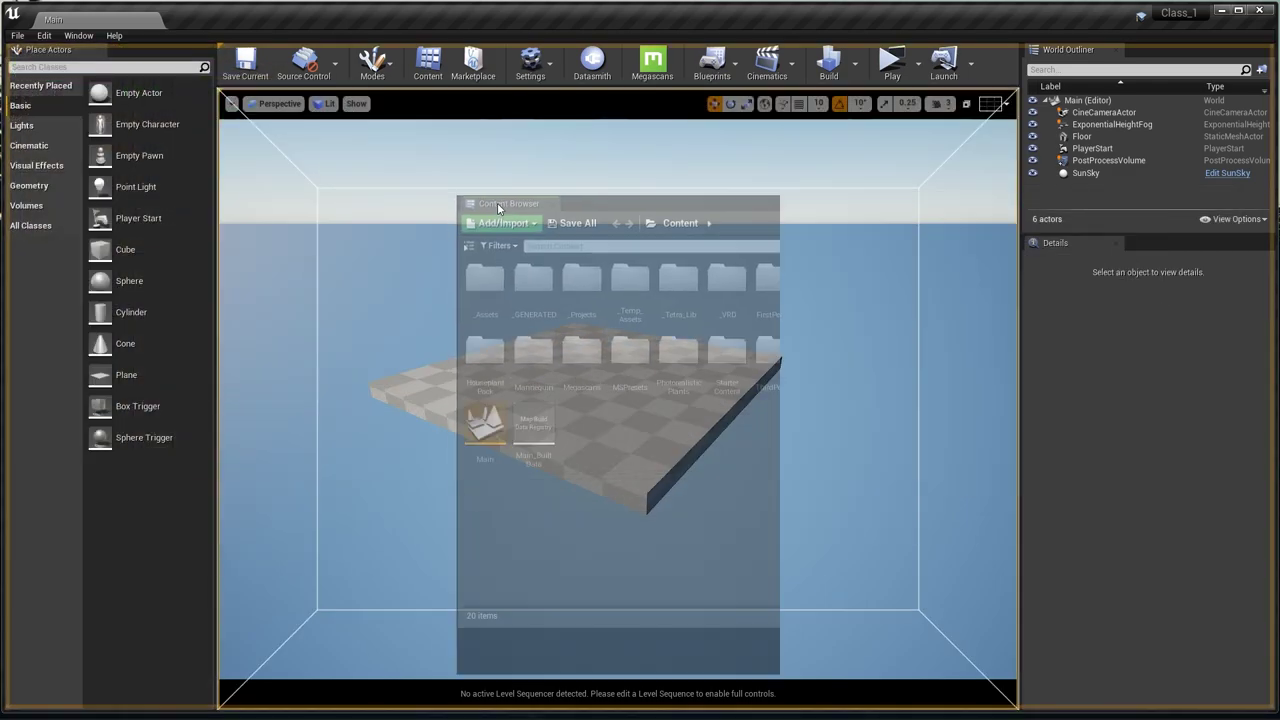
drag(150, 50, 478, 278)
middle_click(535, 293)
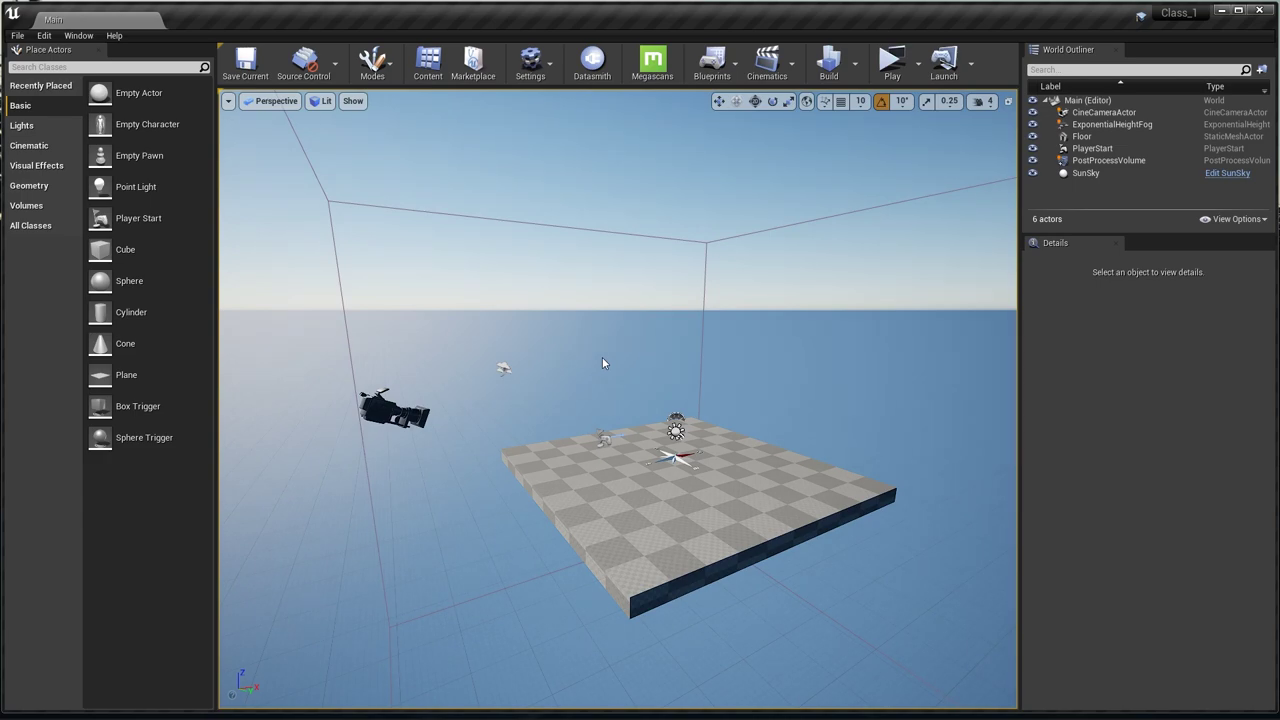
click(676, 430)
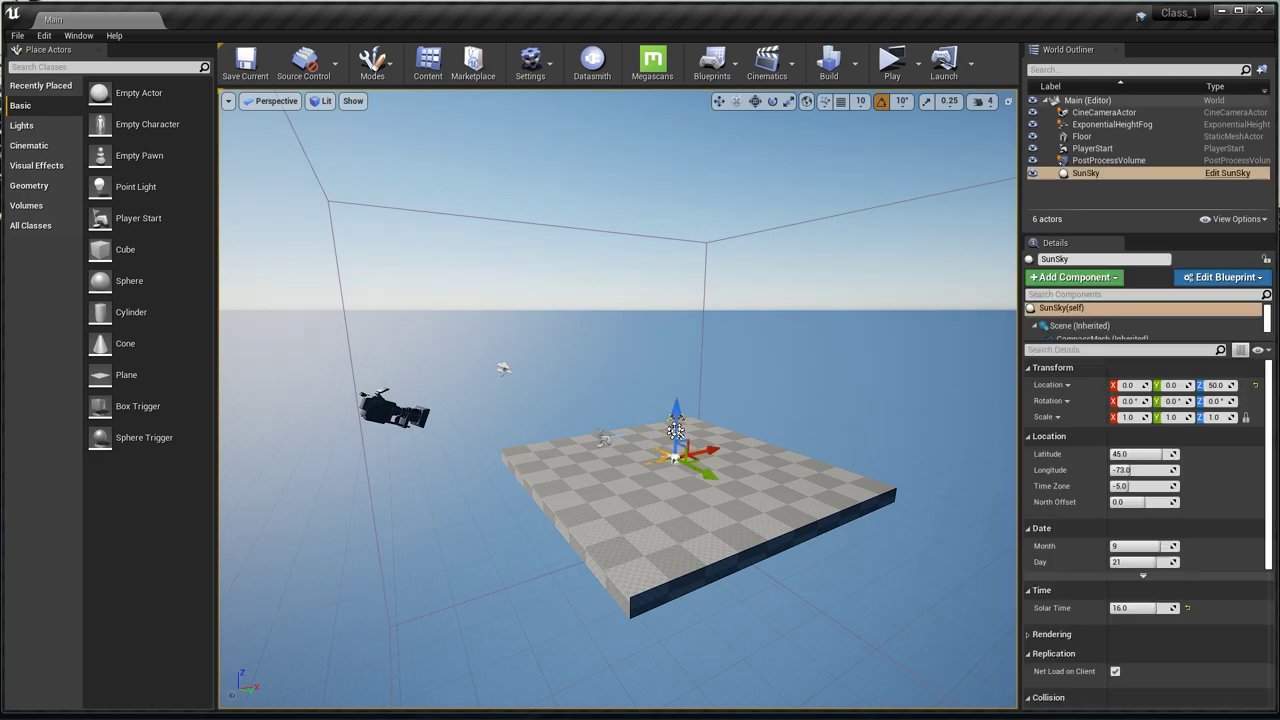
key(f)
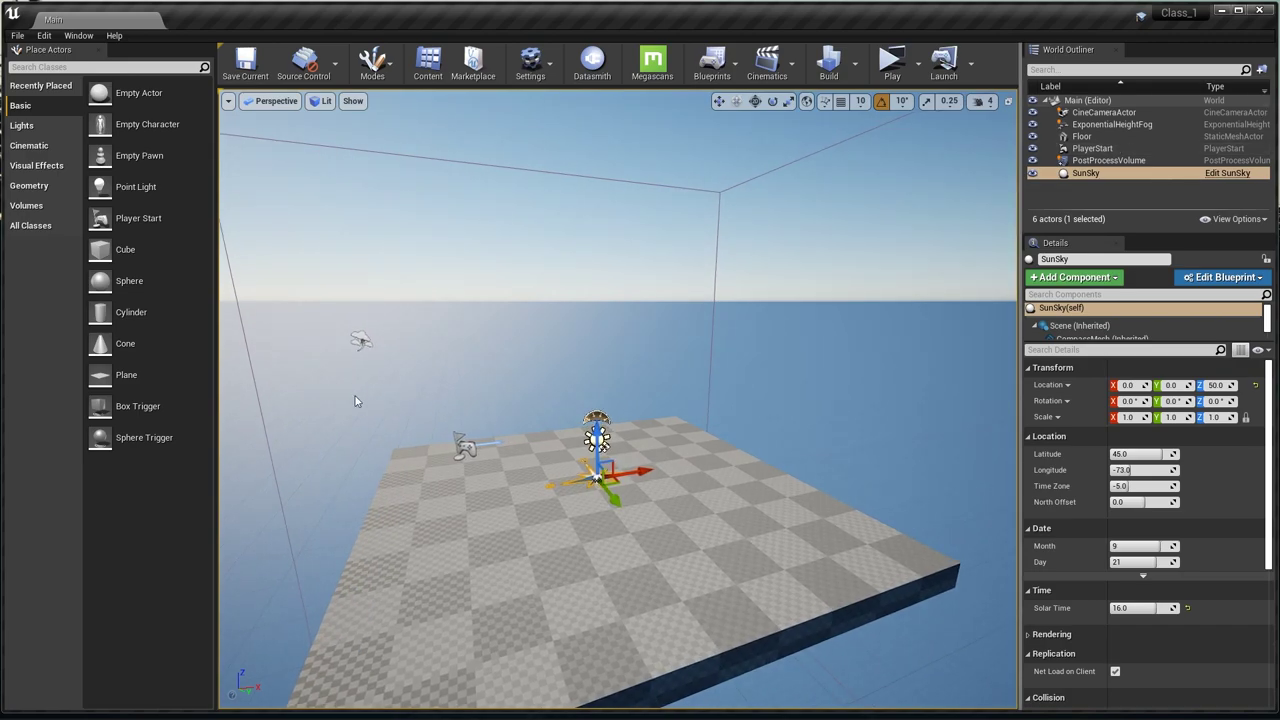
click(46, 125)
alt+drag(427, 266, 560, 250)
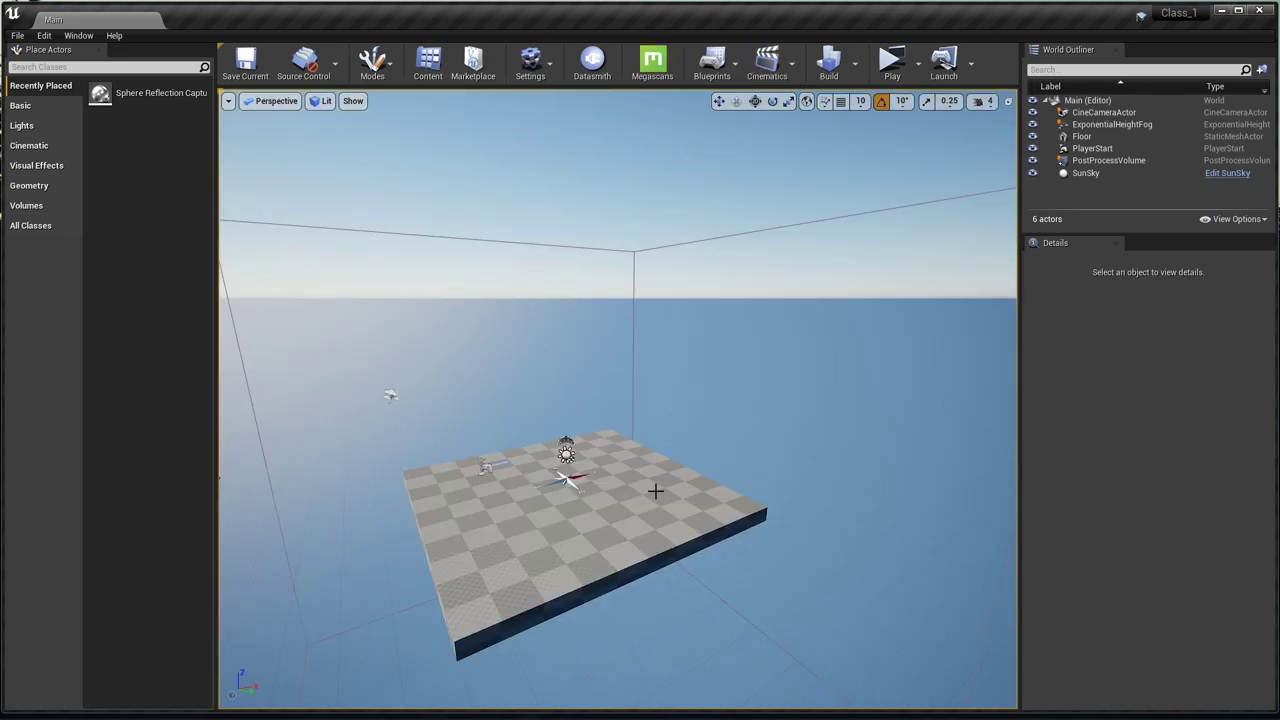
mouse_move(755, 272)
right_down()
mouse_move(752, 296)
mouse_move(757, 246)
mouse_move(541, 339)
mouse_move(1120, 446)
right_up()
right_click(752, 296)
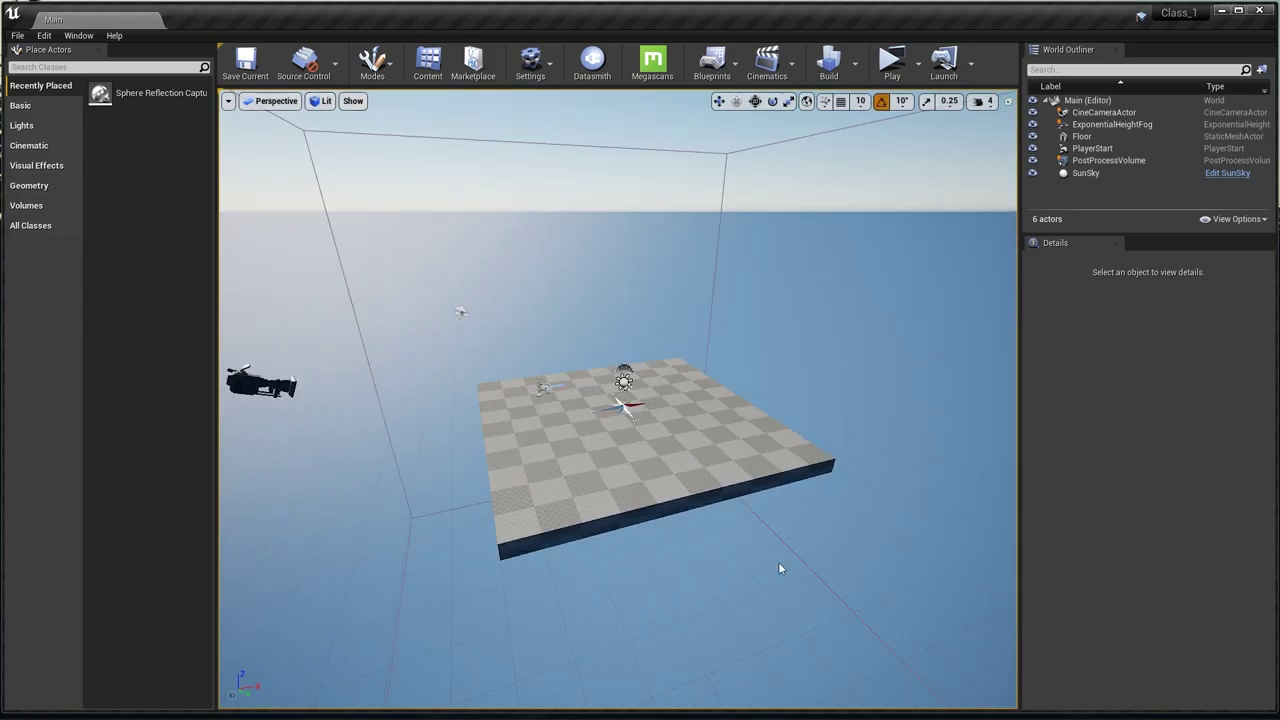
right_drag(563, 312, 480, 320)
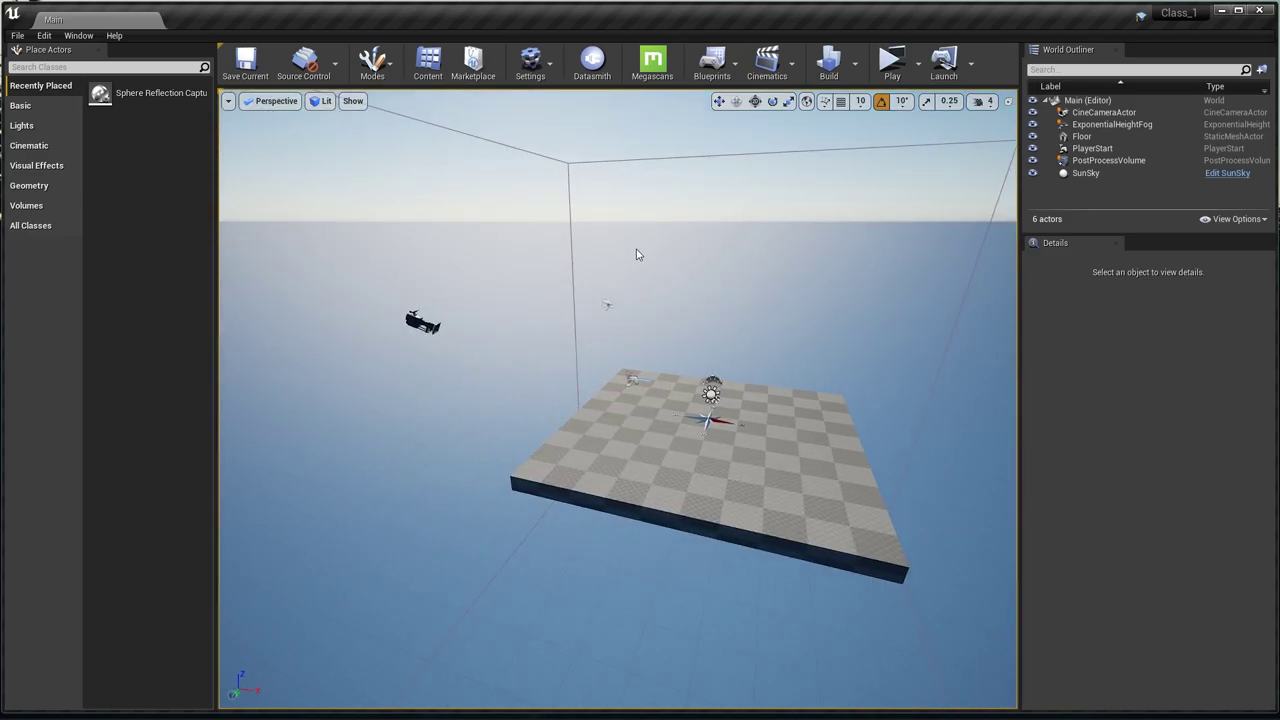
mouse_move(605, 304)
right_down()
mouse_move(700, 420)
mouse_move(700, 300)
mouse_move(700, 420)
mouse_move(640, 400)
mouse_move(730, 400)
mouse_move(728, 299)
mouse_move(677, 270)
mouse_move(677, 320)
mouse_move(677, 290)
right_up()
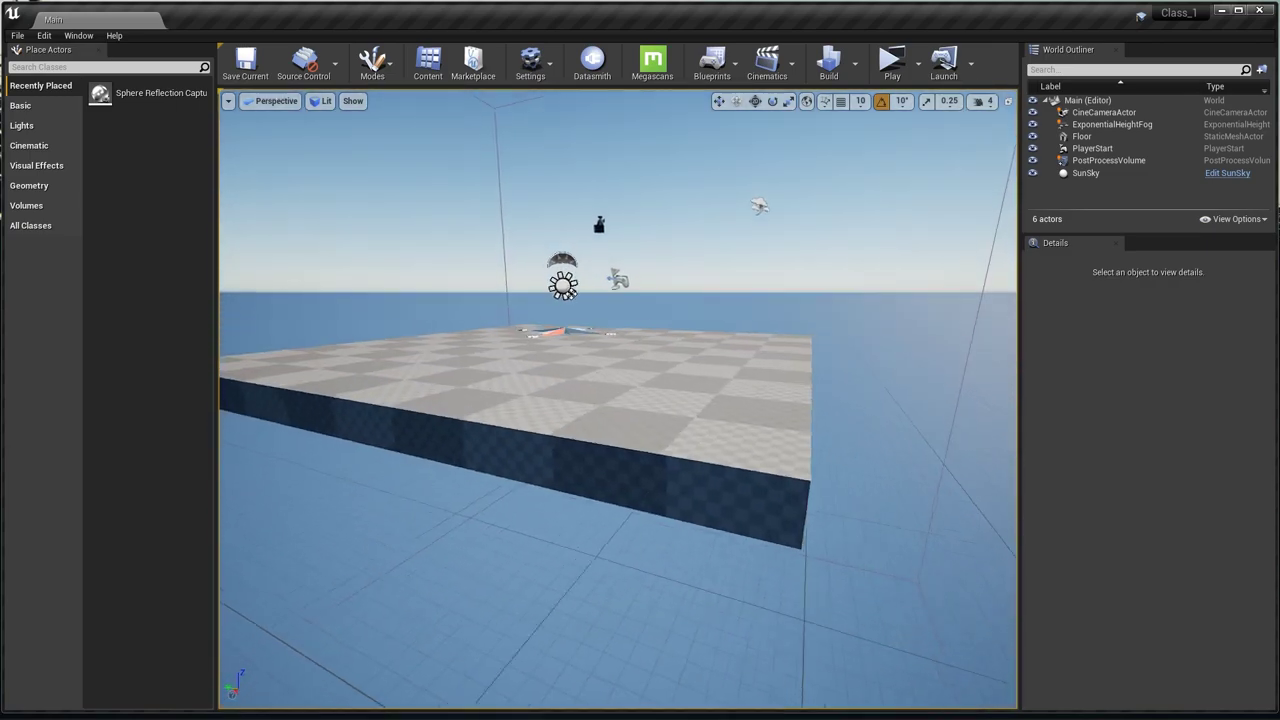
right_drag(793, 479, 793, 479)
right_drag(843, 522, 843, 522)
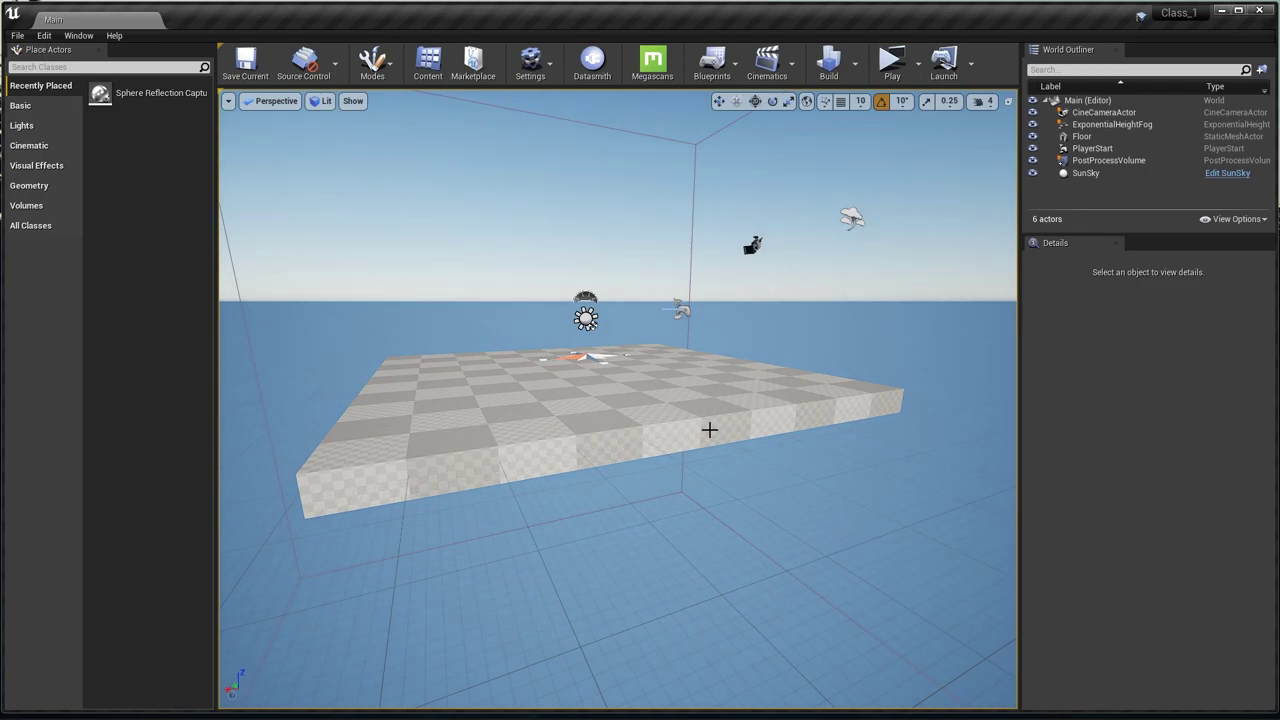
right_drag(622, 537, 622, 537)
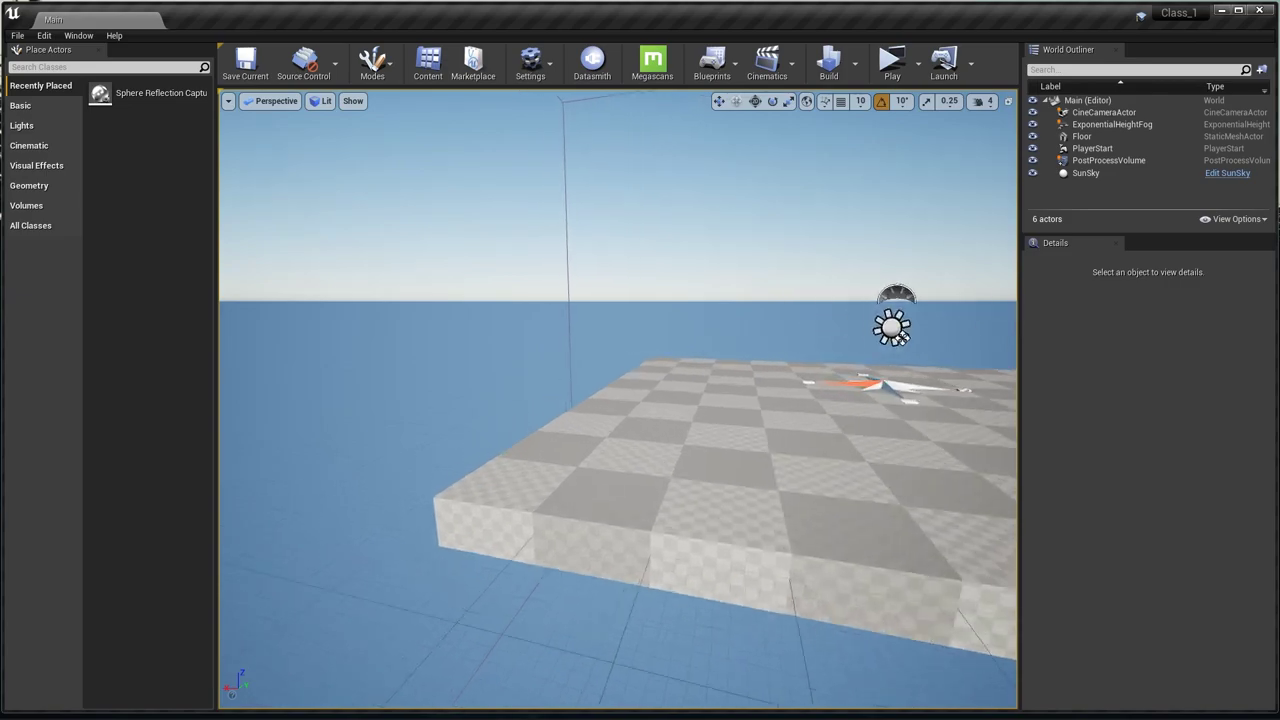
right_drag(596, 471, 596, 471)
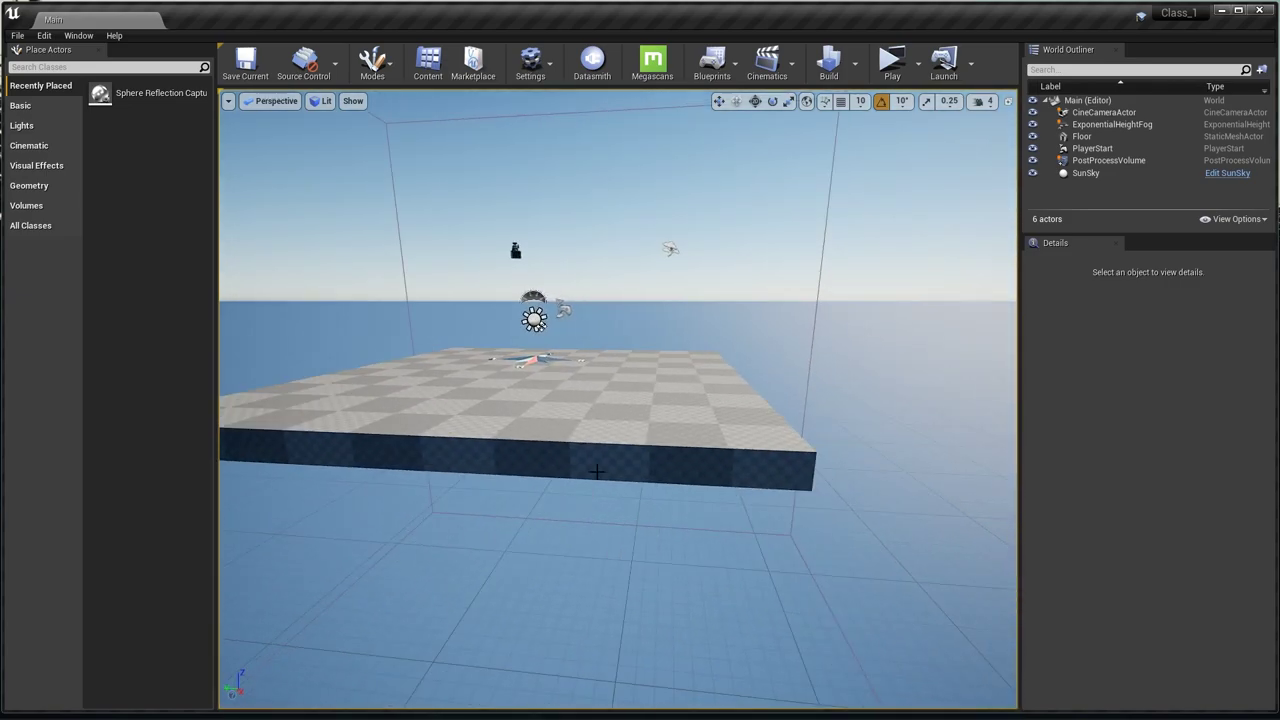
right_drag(706, 479, 735, 511)
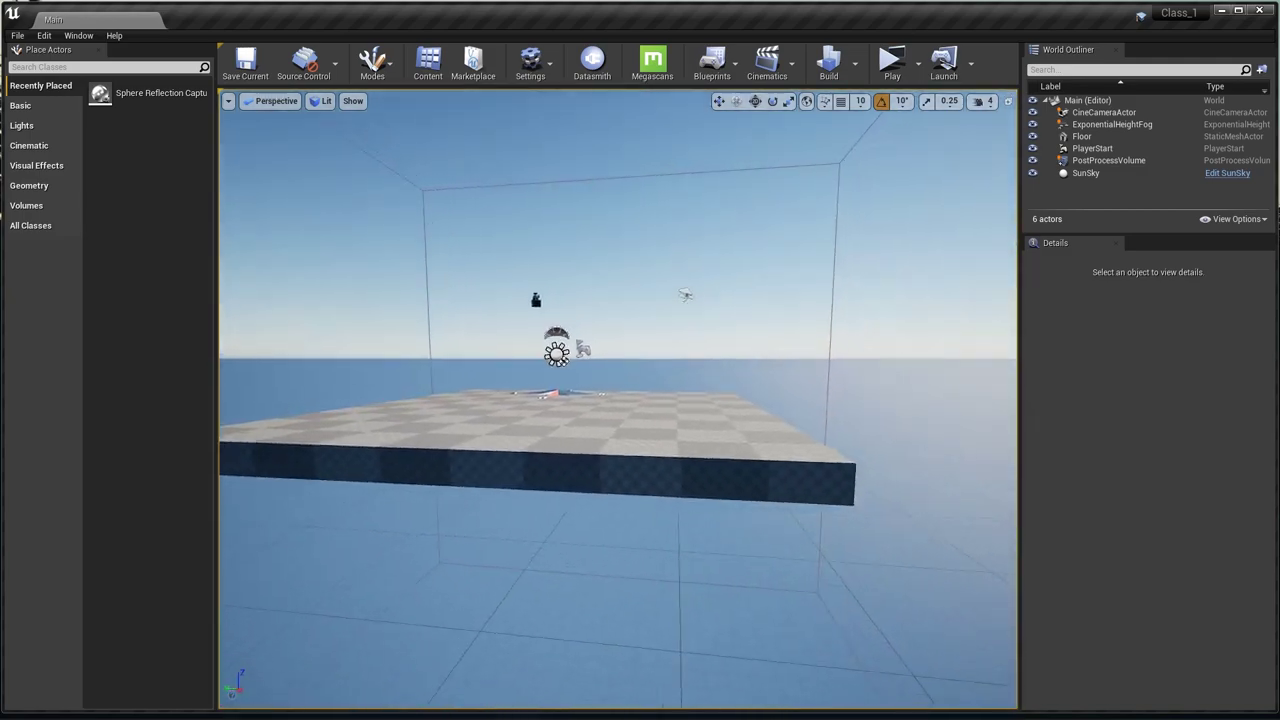
right_drag(728, 497, 728, 497)
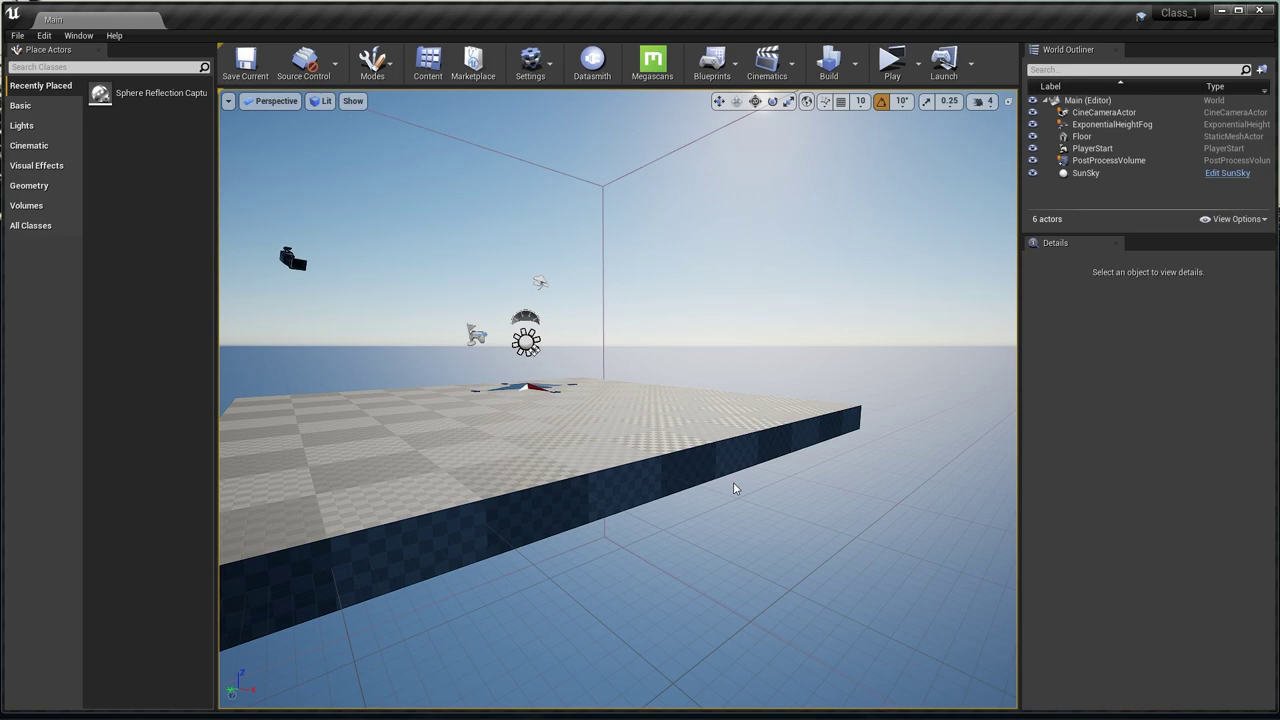
right_drag(734, 488, 734, 488)
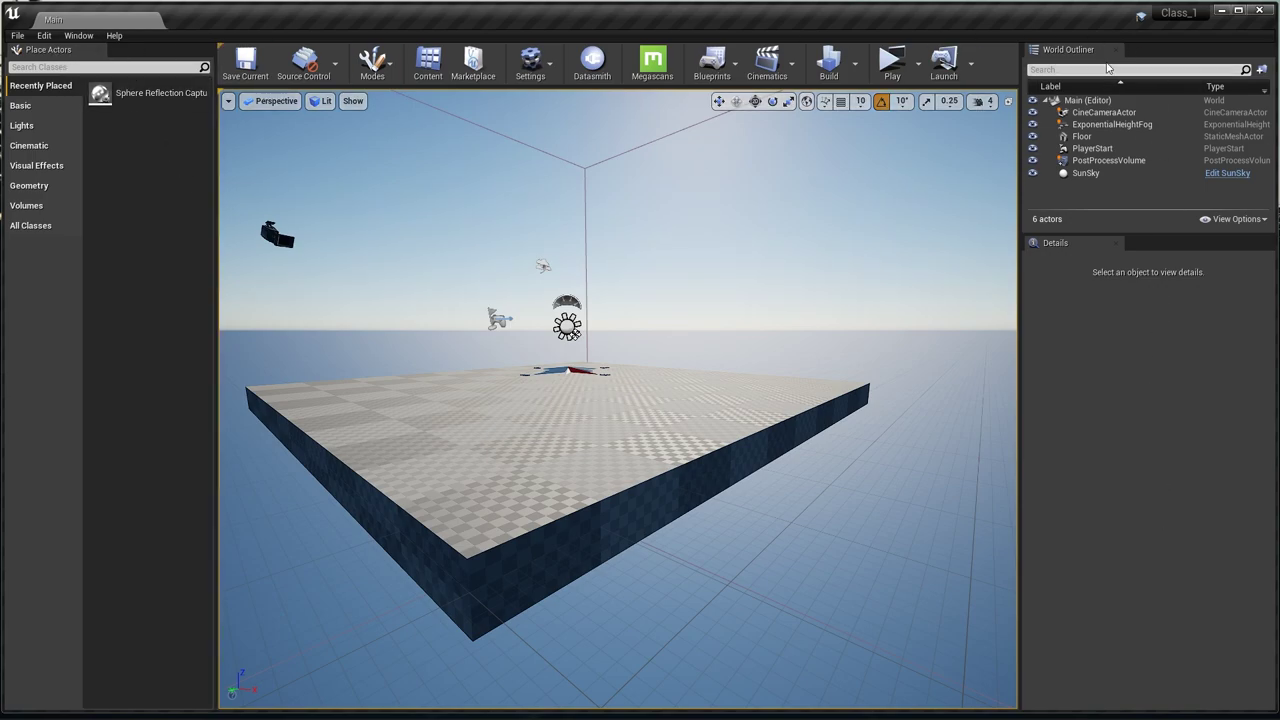
click(62, 38)
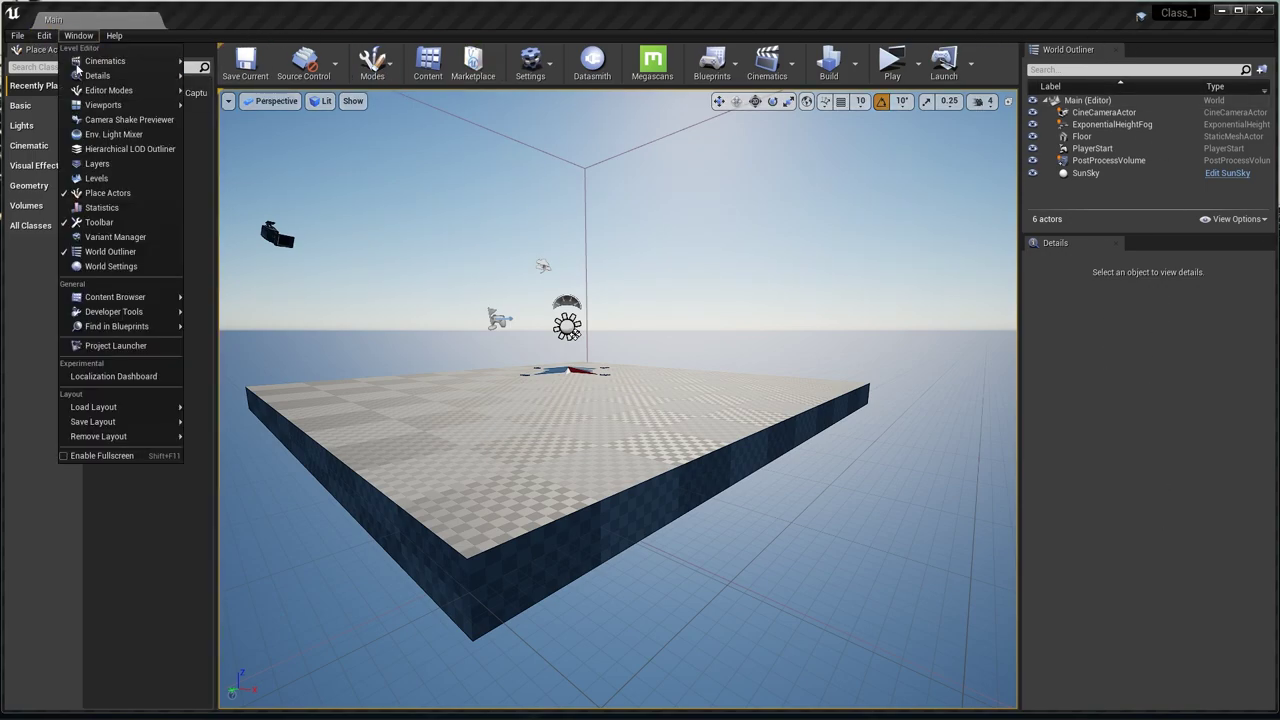
click(235, 297)
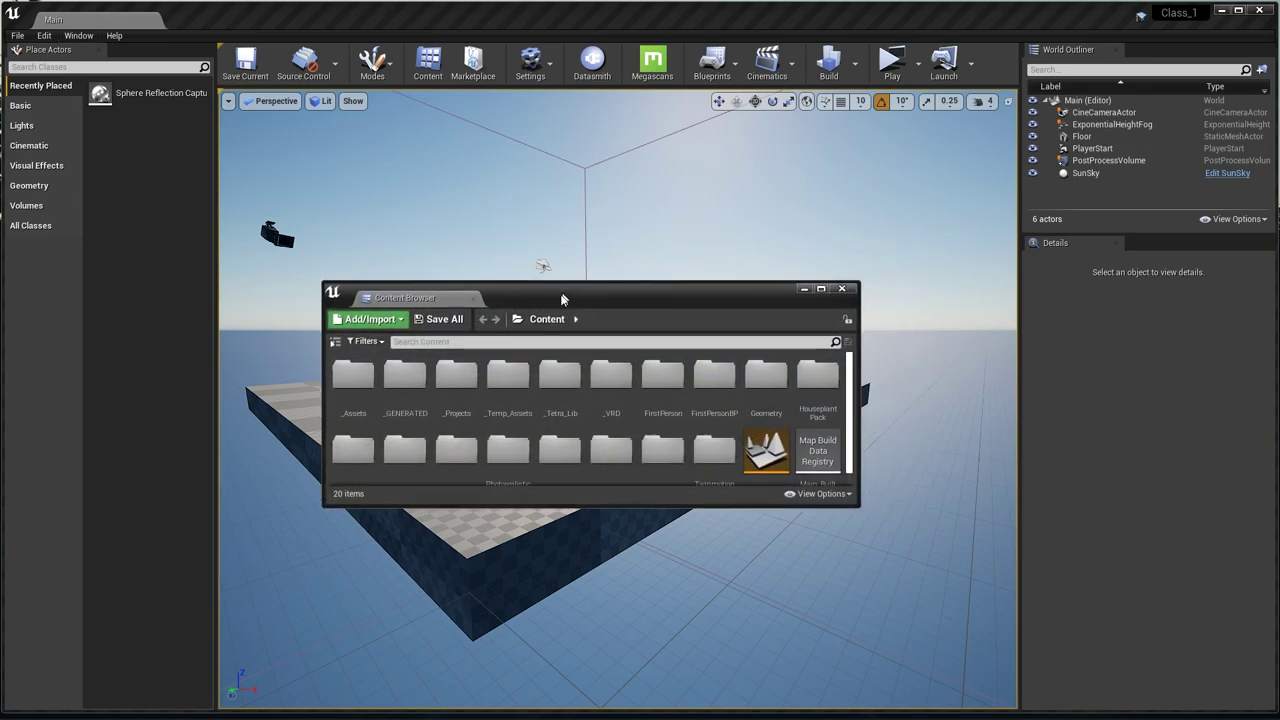
drag(547, 288, 460, 309)
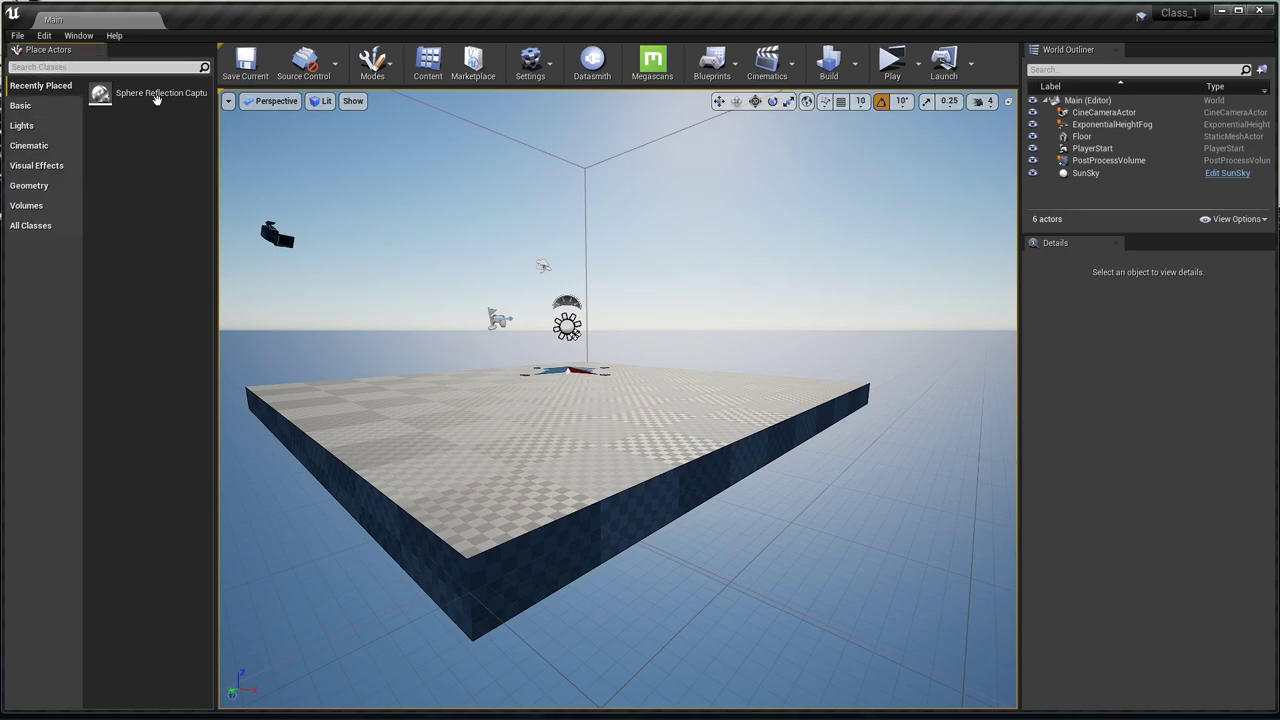
Drop a test Cube onto the floor, frame it, then delete it
click(57, 105)
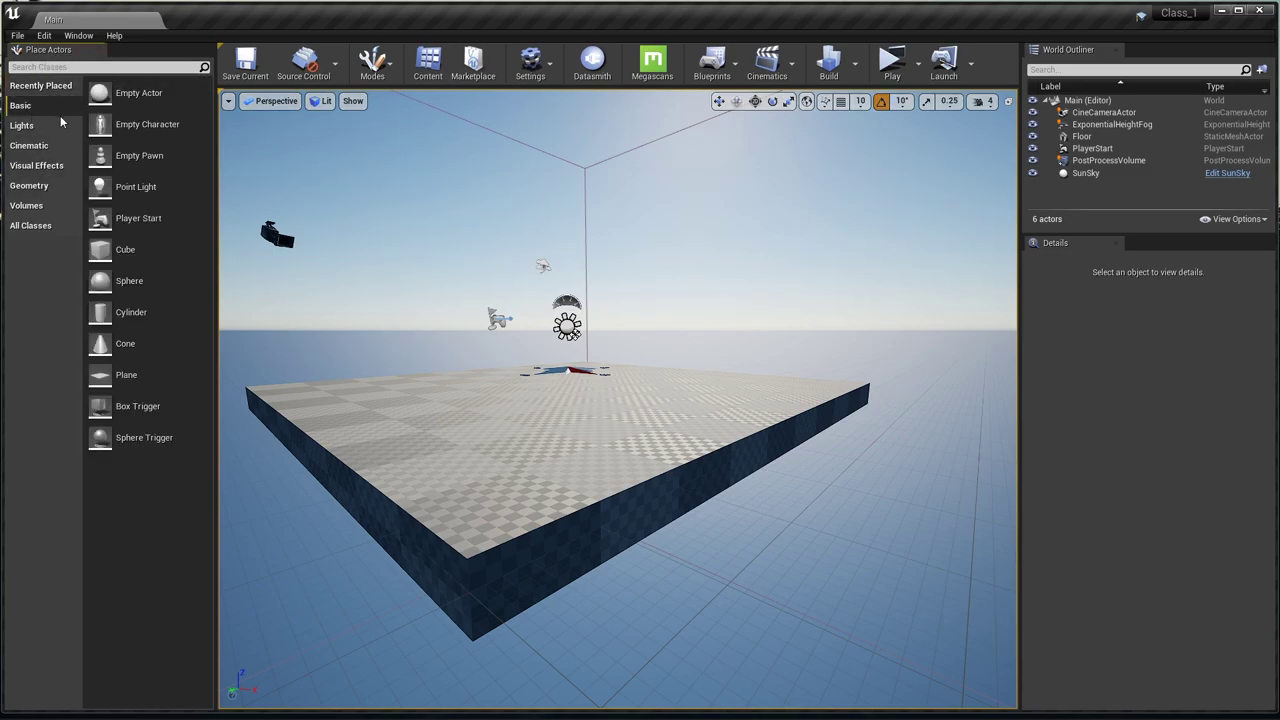
right_drag(337, 222, 400, 240)
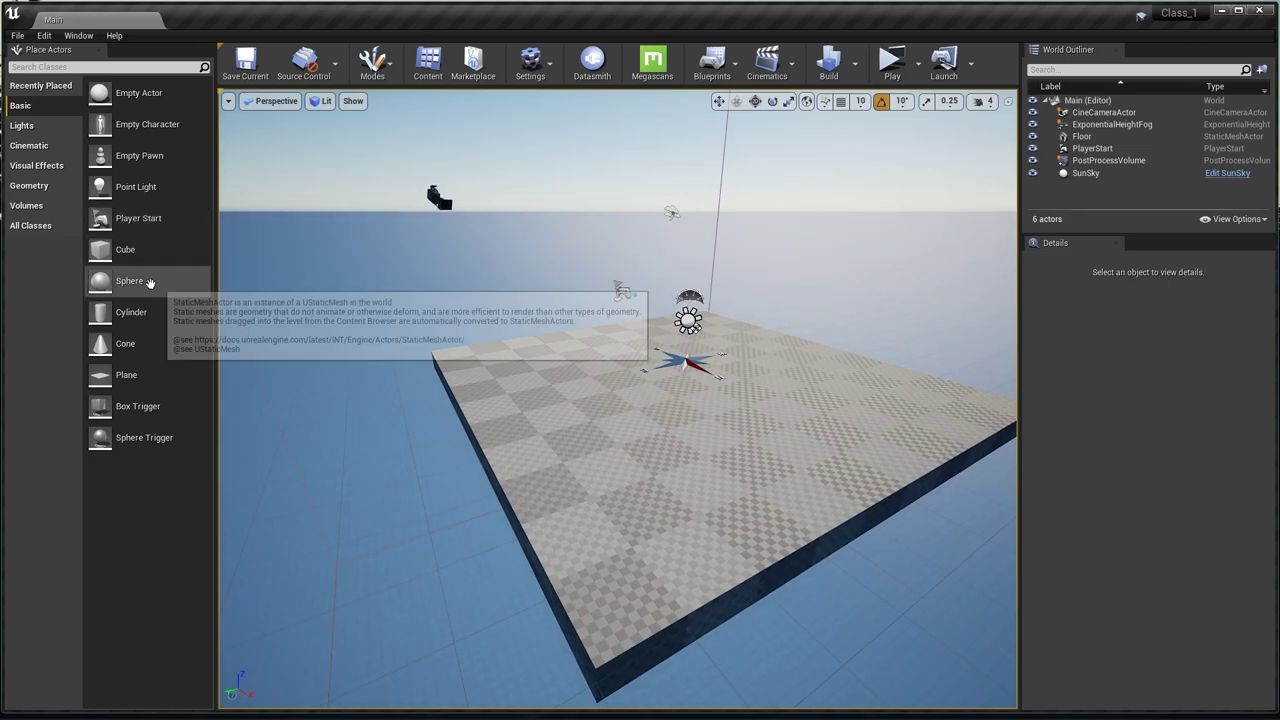
drag(125, 249, 567, 410)
key(f)
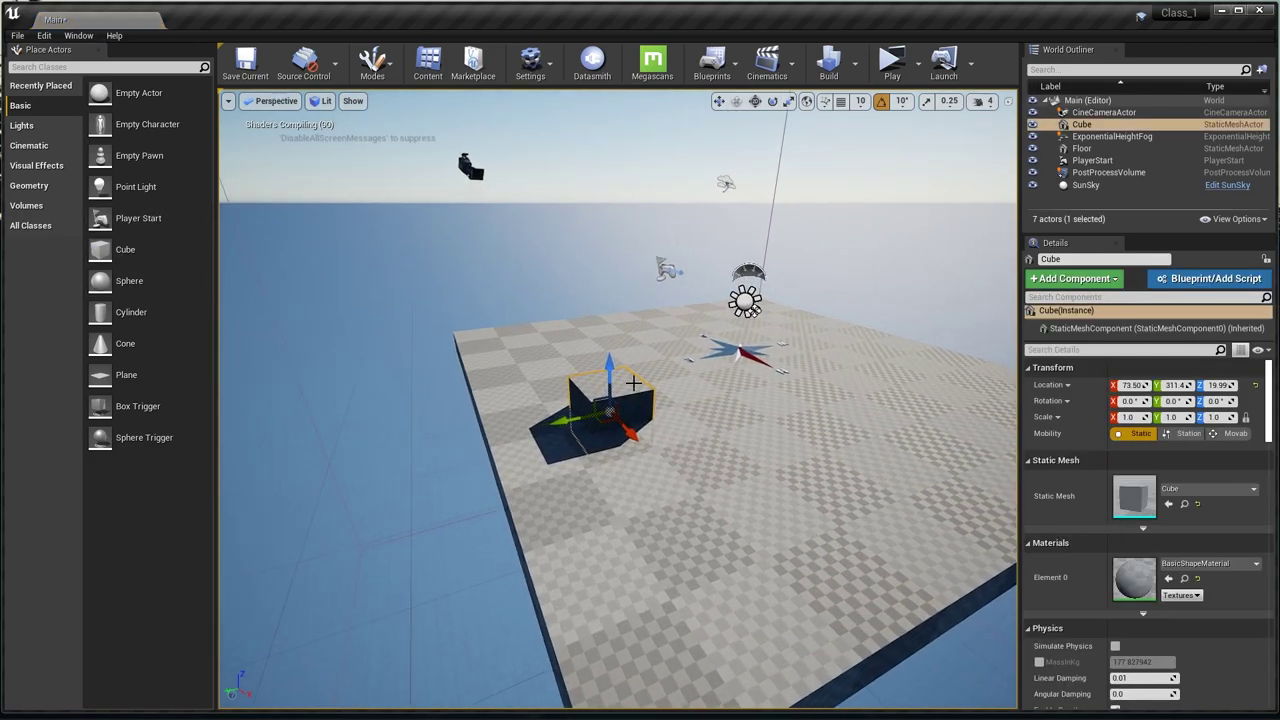
key(Delete)
Place a Point Light, Spot Light and Sky Light, undoing each with Ctrl+Z
click(21, 125)
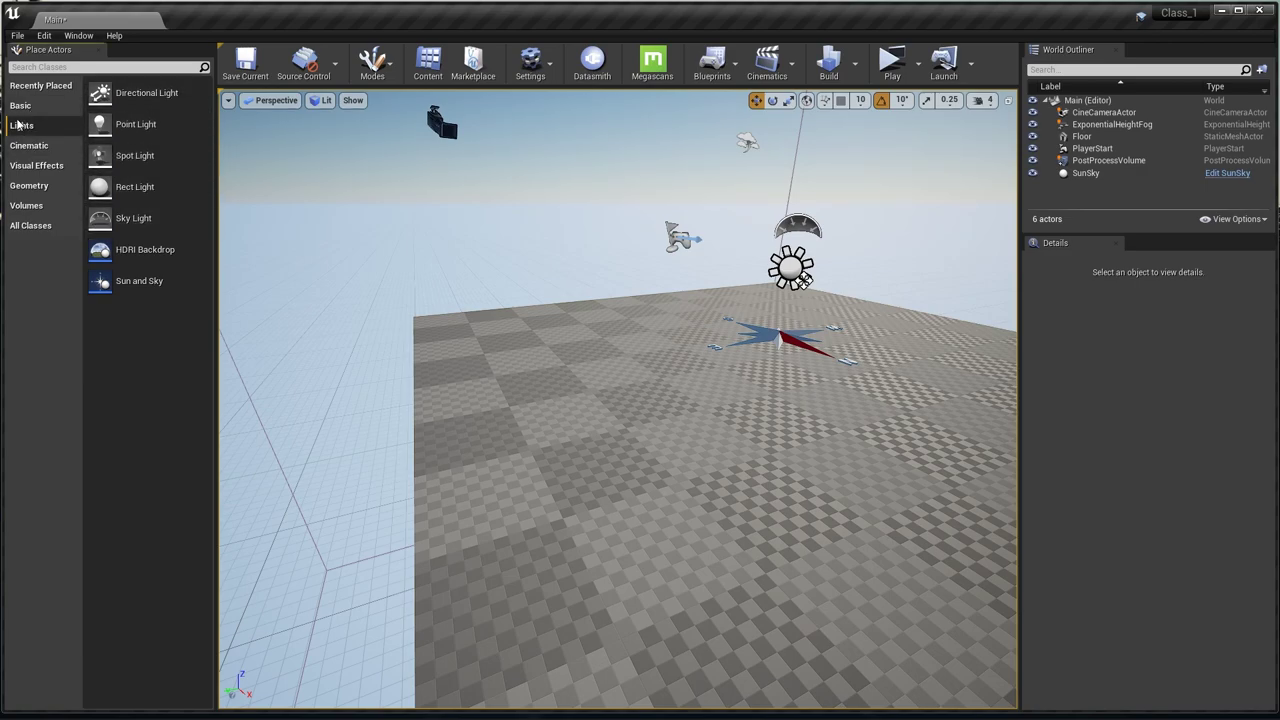
drag(135, 124, 555, 370)
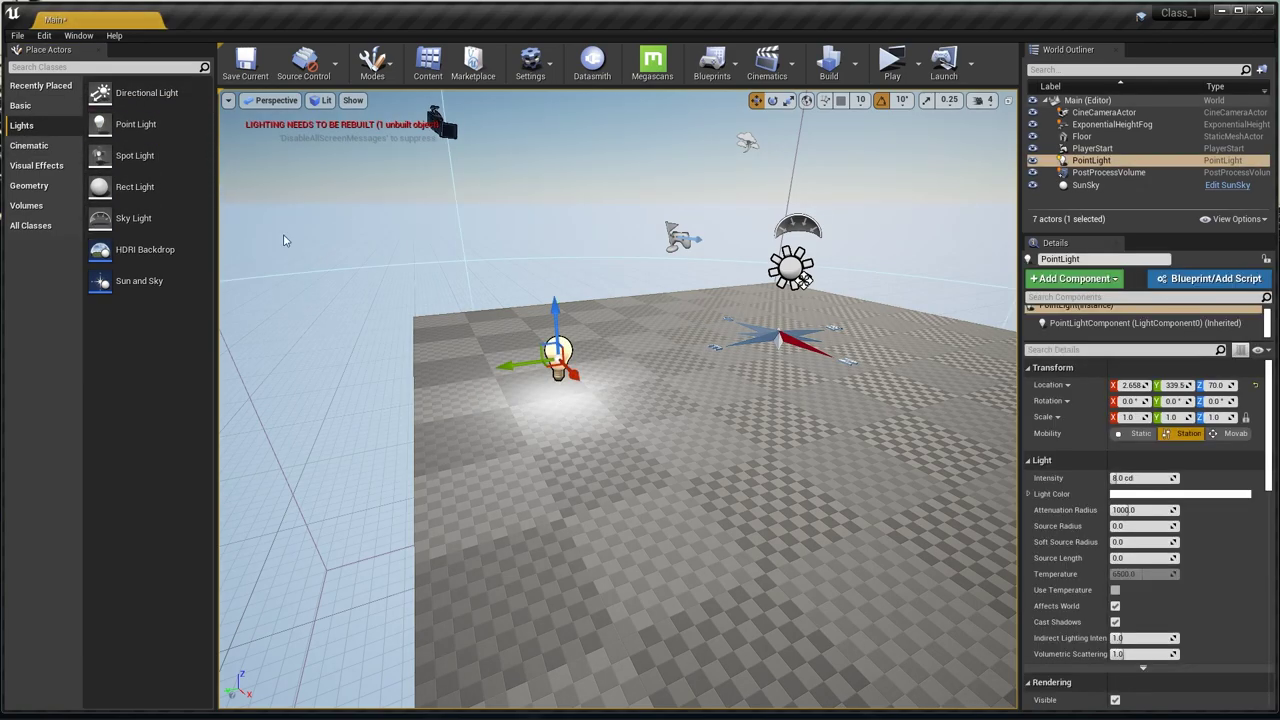
drag(135, 155, 706, 425)
key(ctrl+z)
key(ctrl+z)
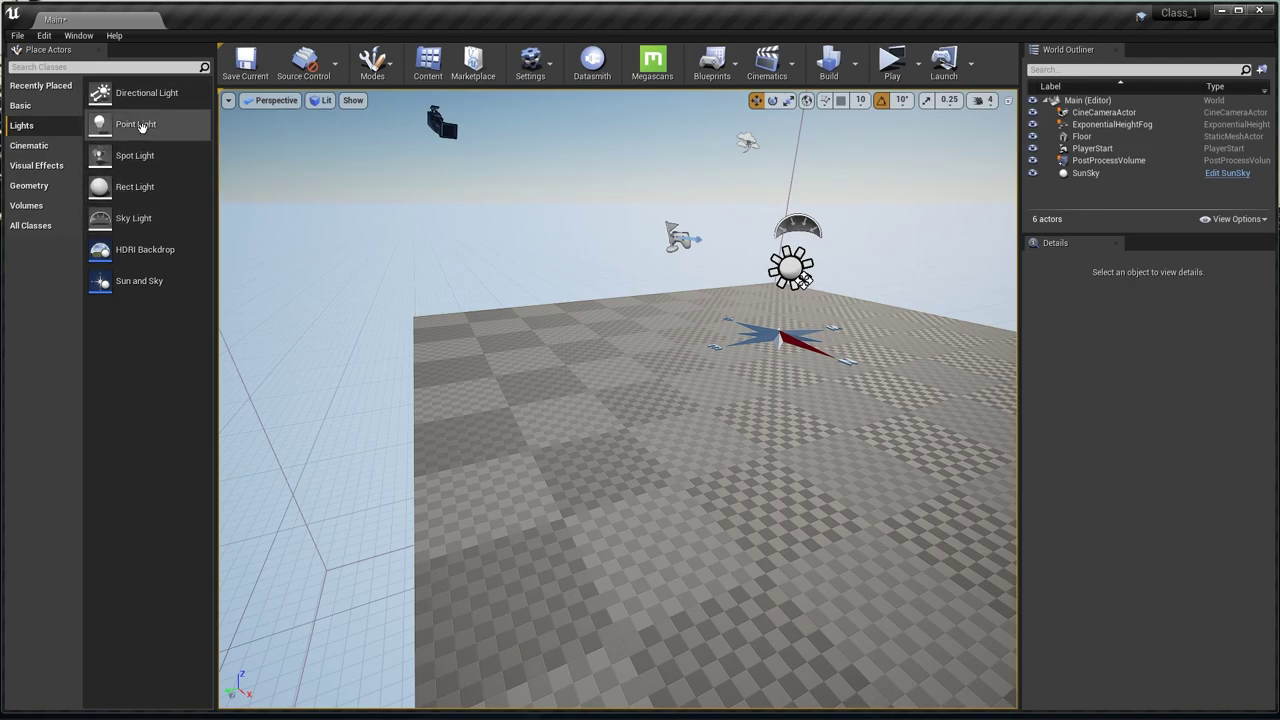
drag(147, 213, 595, 425)
key(ctrl+z)
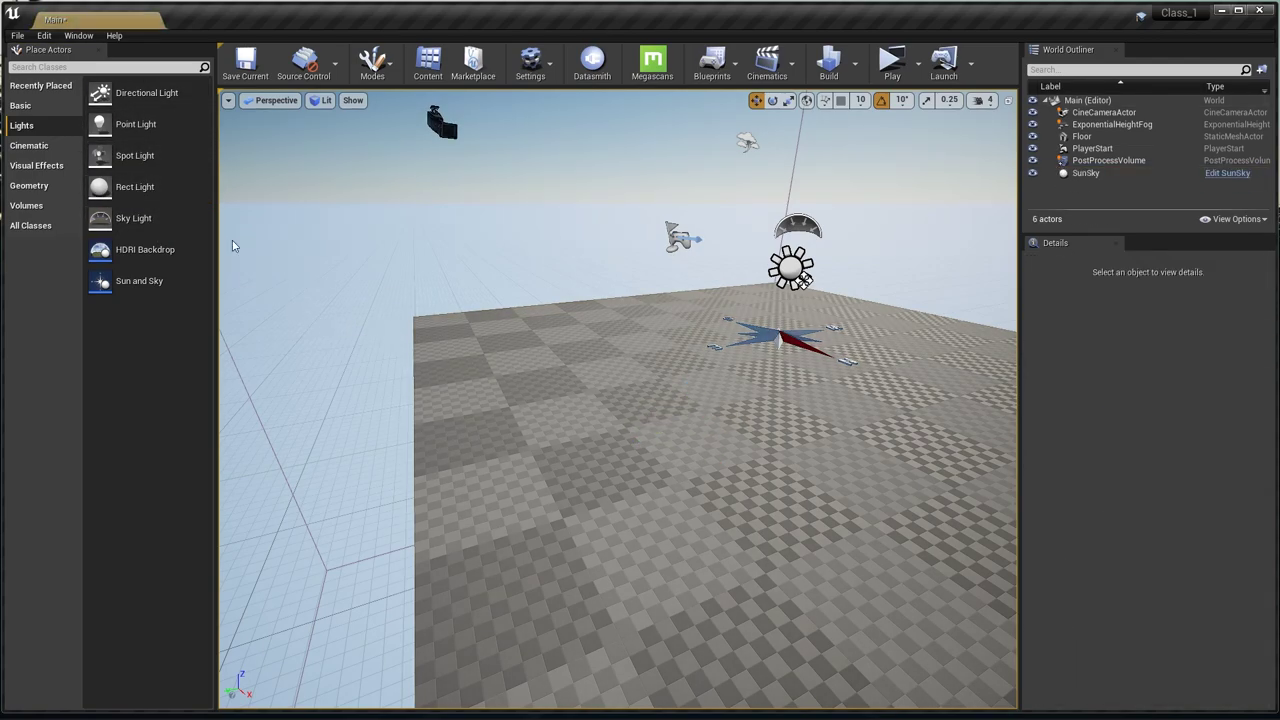
Drop a Spot Light onto the floor and slide it along the X axis
right_drag(655, 262, 655, 292)
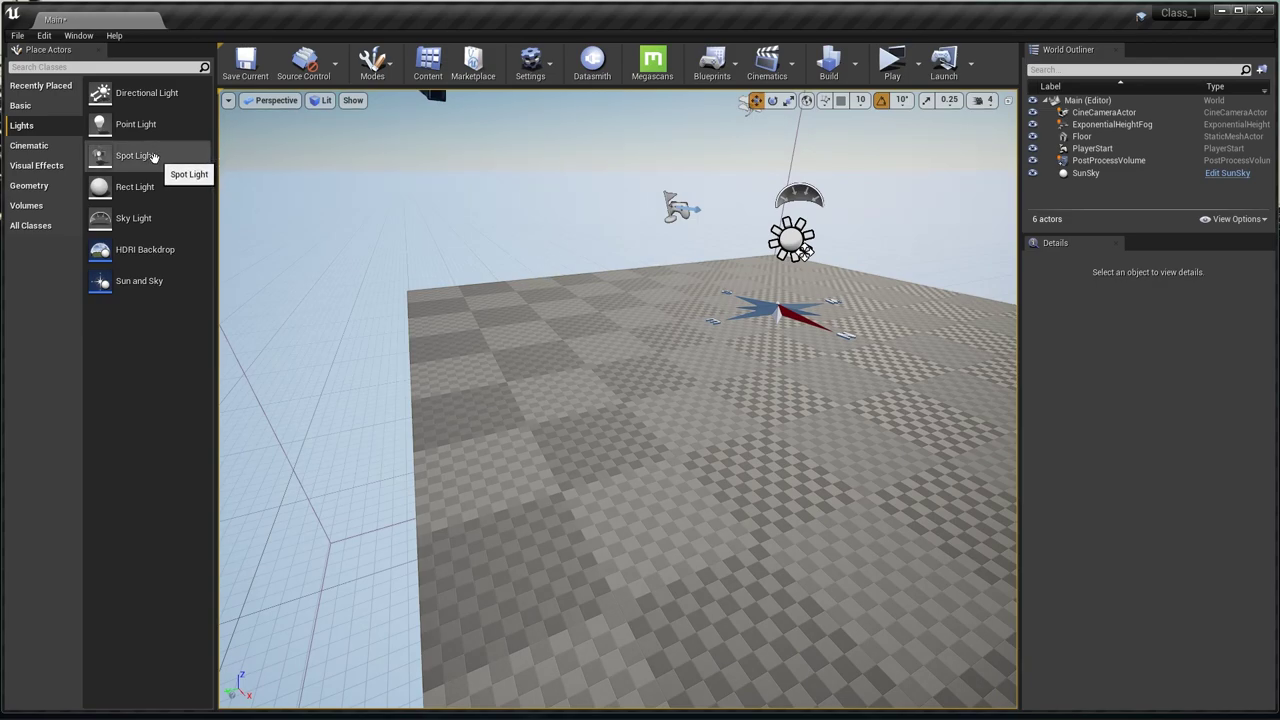
drag(147, 157, 606, 314)
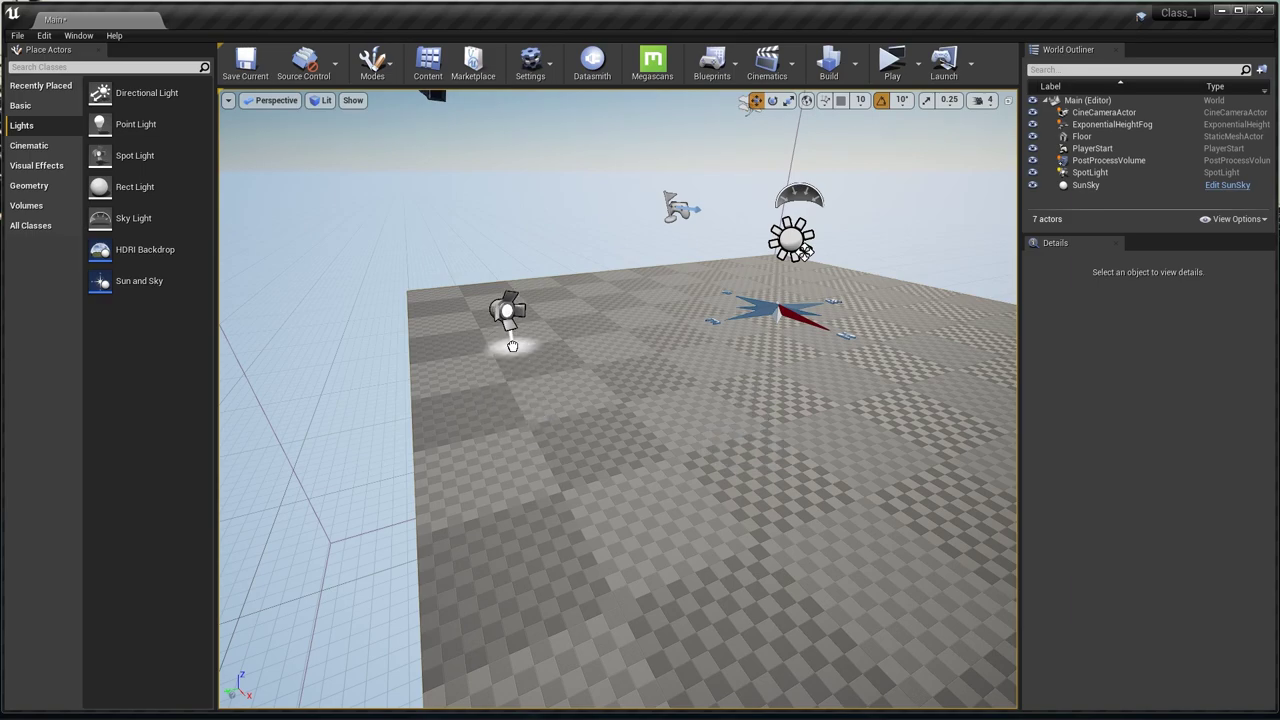
drag(823, 367, 512, 345)
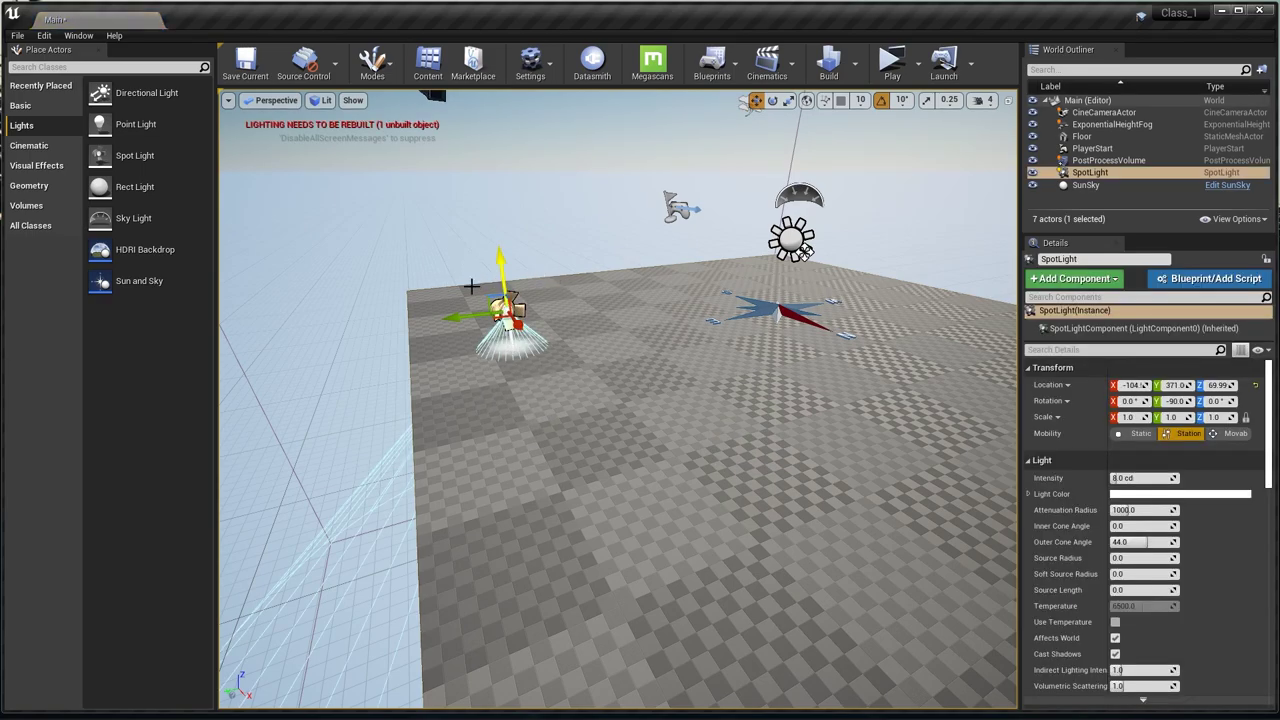
right_drag(471, 287, 617, 289)
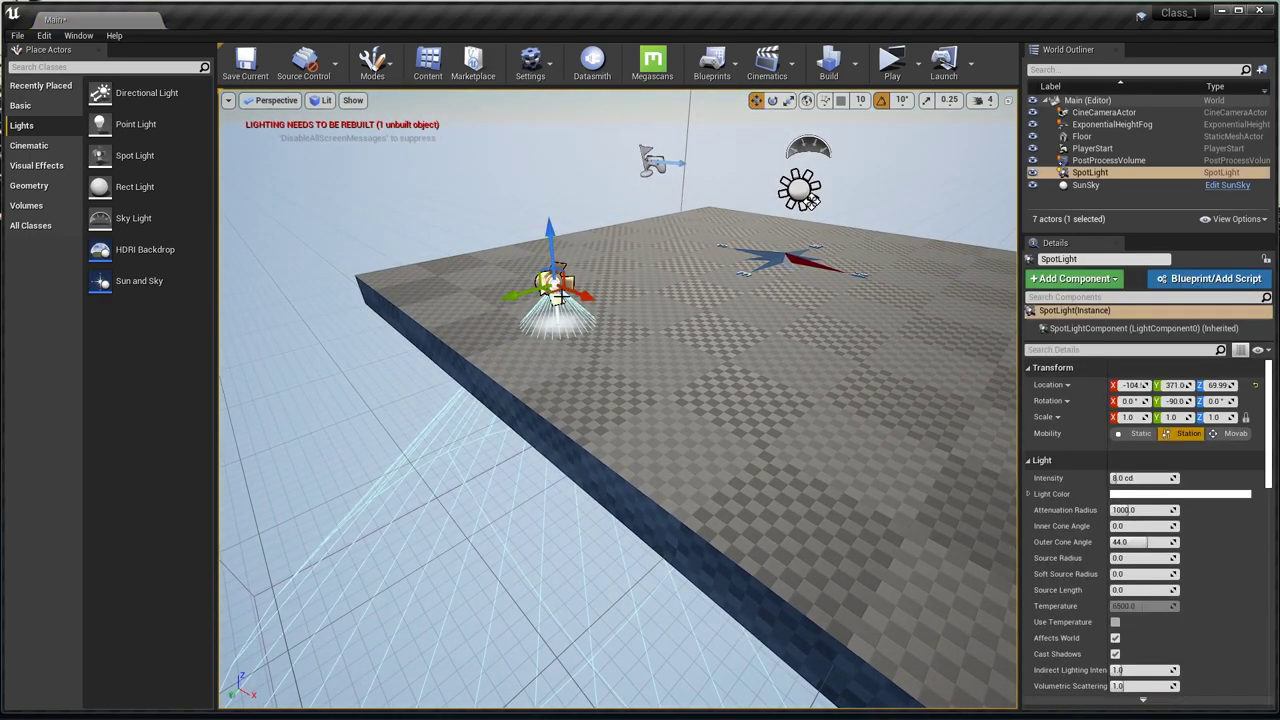
mouse_move(585, 296)
mouse_down()
mouse_move(650, 322)
mouse_move(727, 208)
mouse_up()
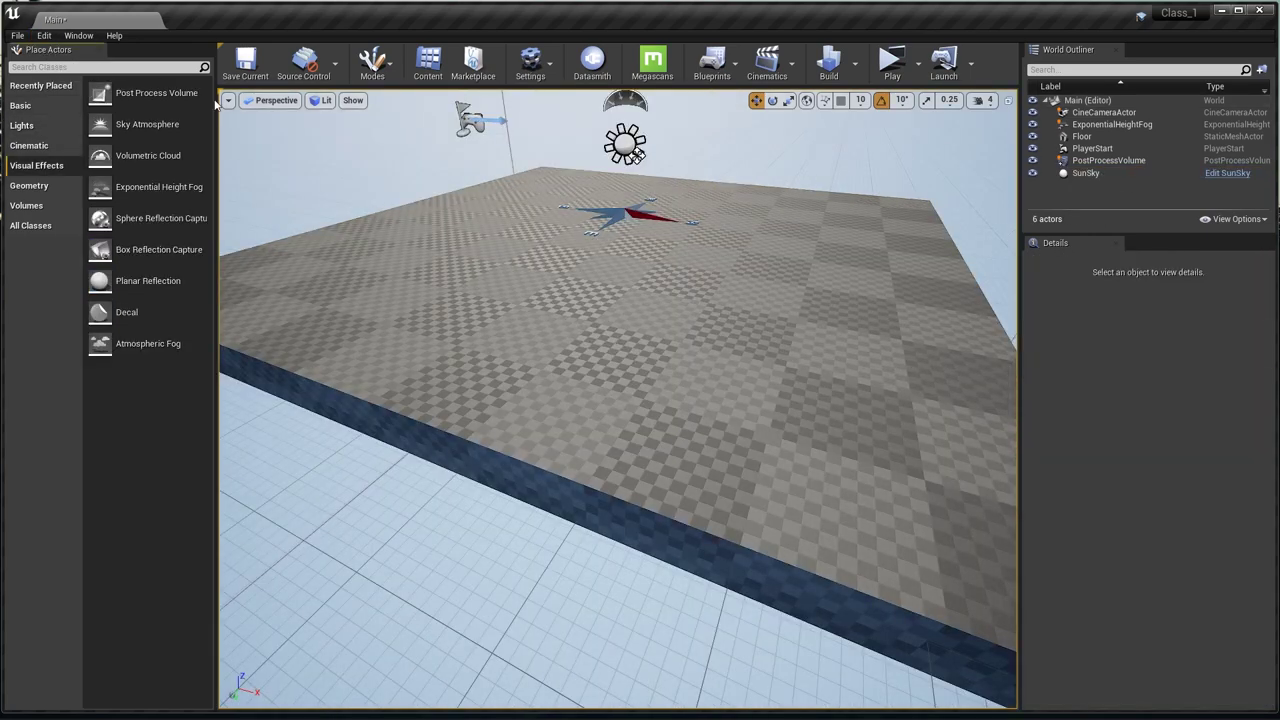
right_drag(225, 110, 180, 90)
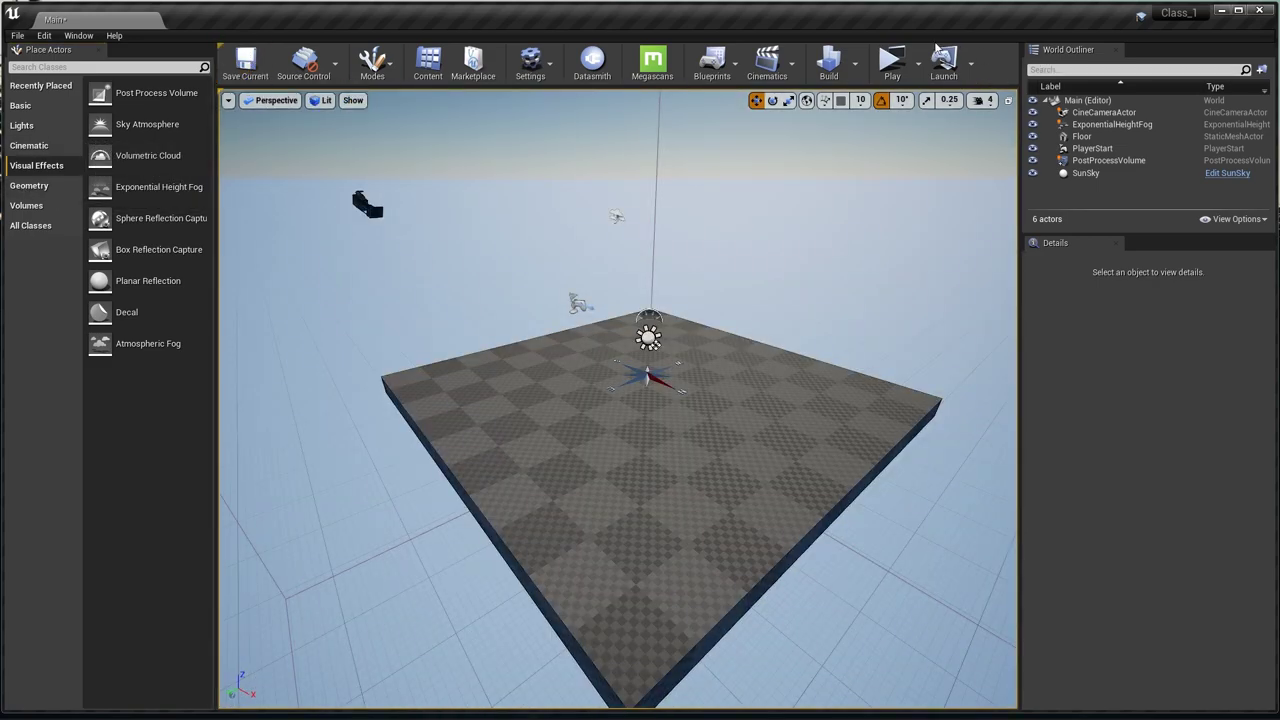
Restore the hidden Toolbar tab and switch the Modes dropdown to Landscape
click(219, 47)
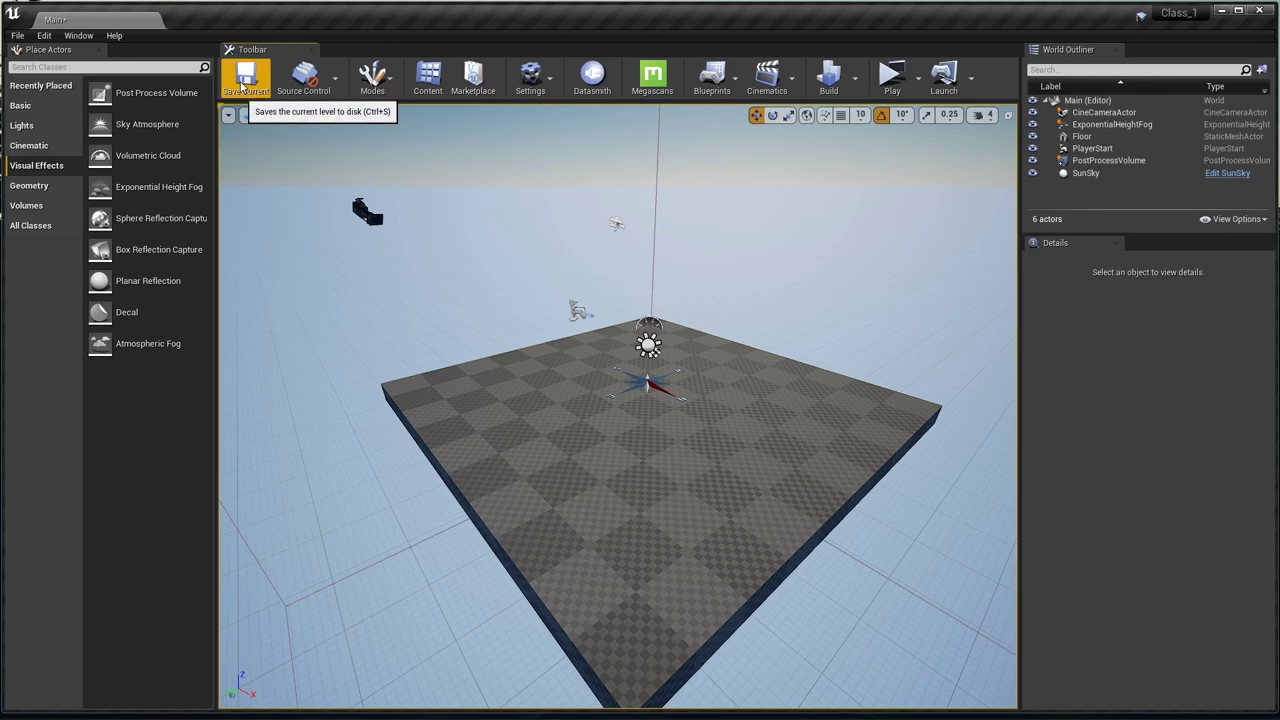
click(372, 76)
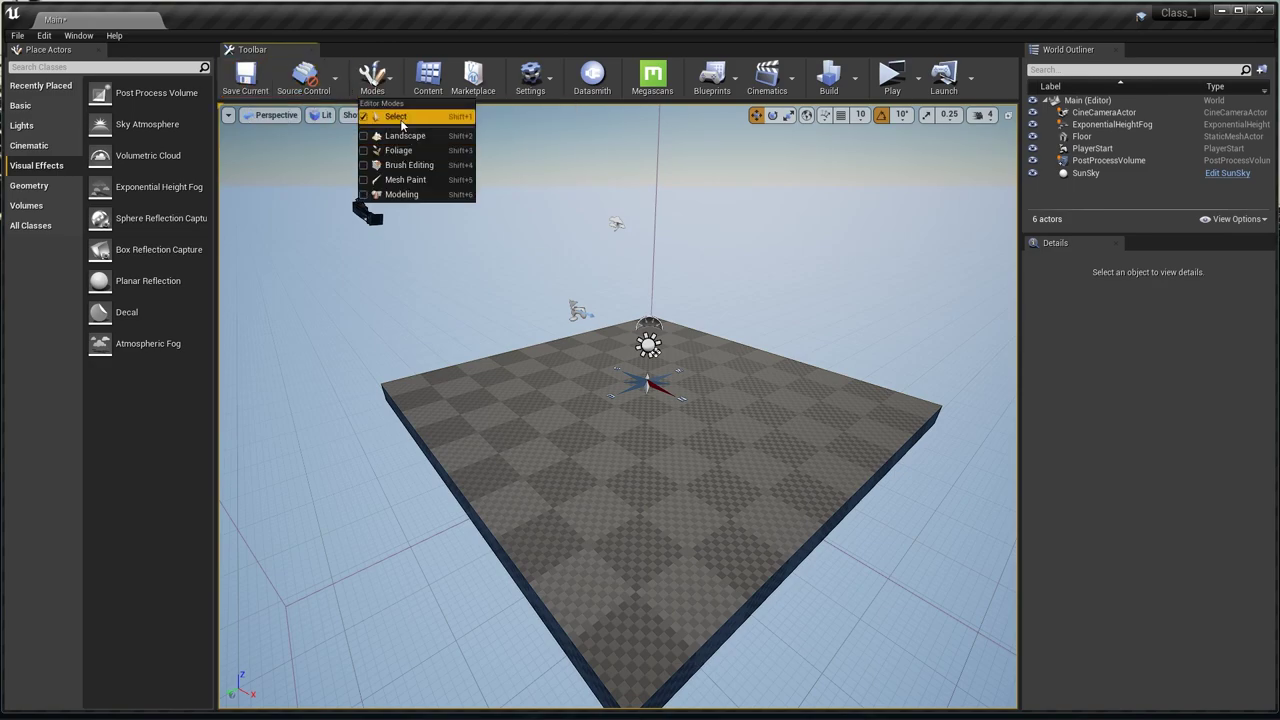
click(403, 122)
click(649, 345)
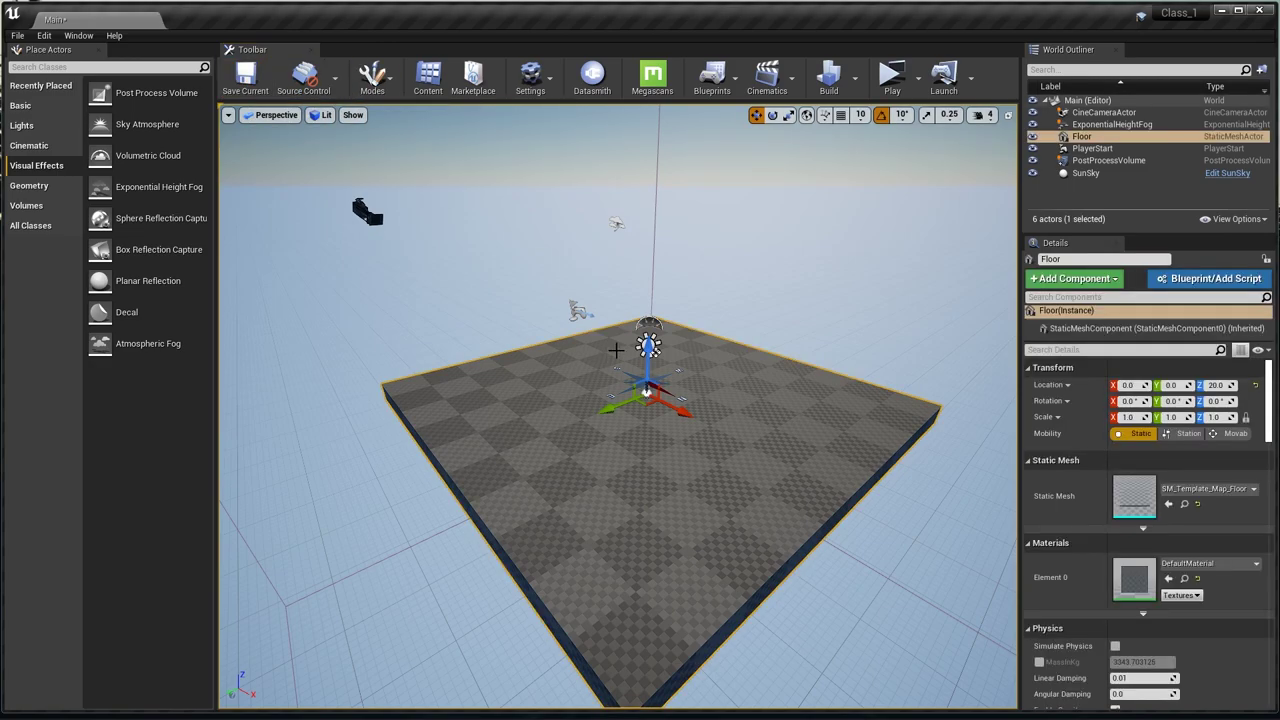
click(578, 312)
click(367, 211)
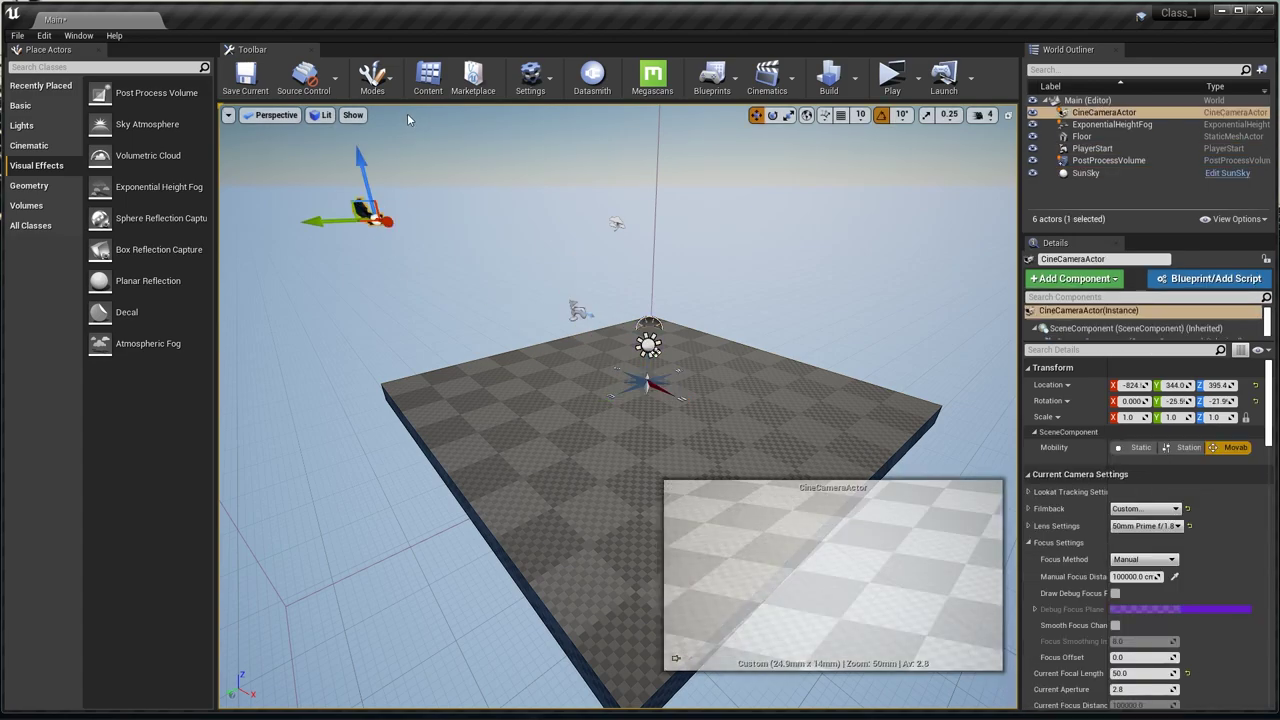
click(407, 113)
click(372, 76)
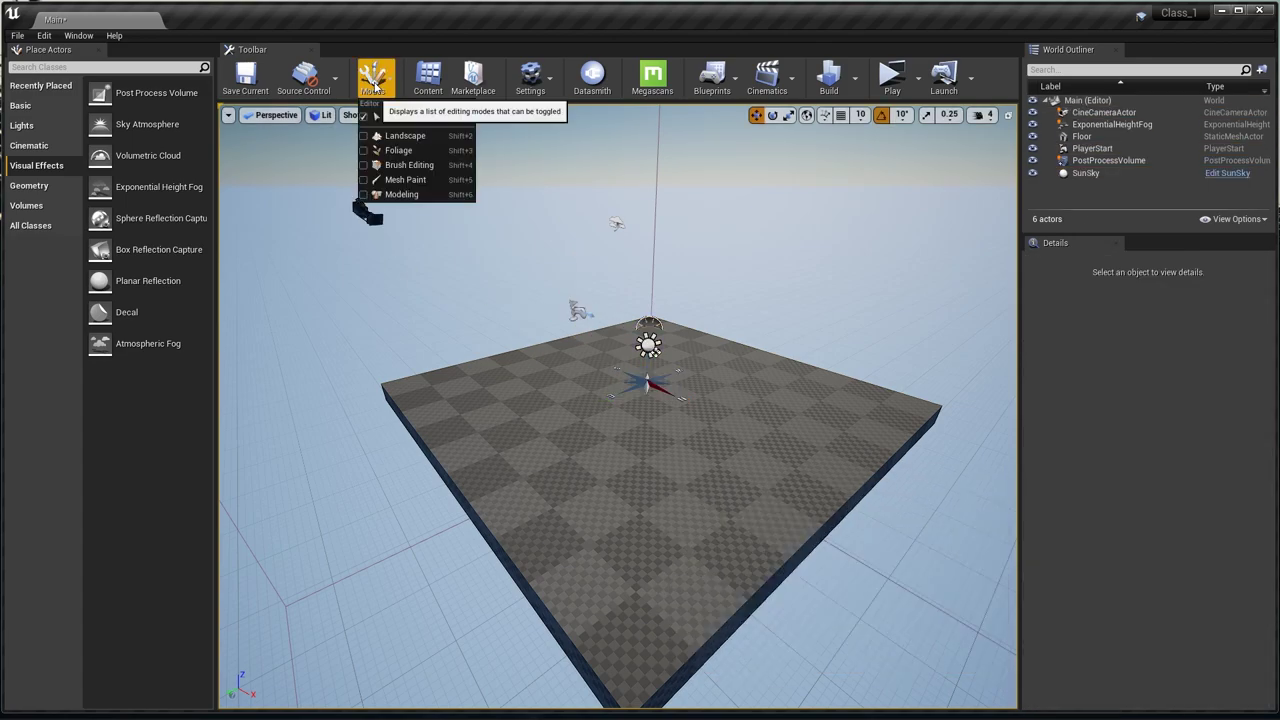
click(434, 141)
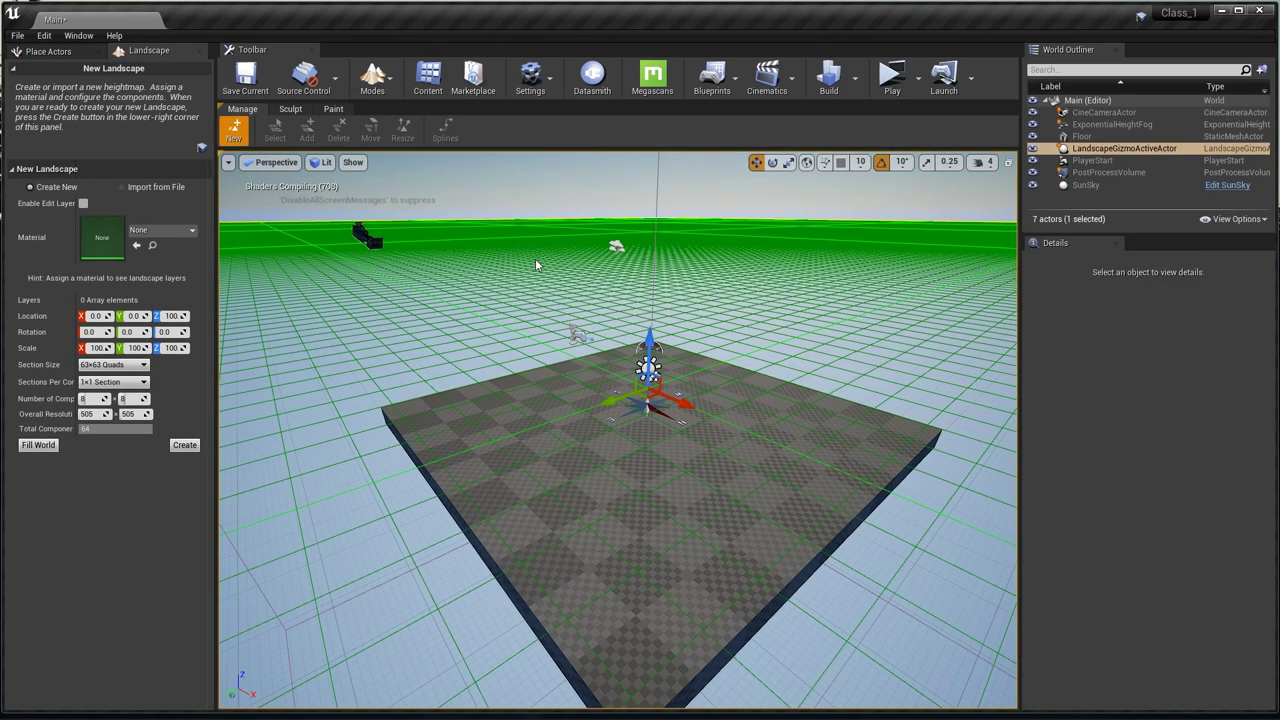
Fly down over the new landscape preview and sculpt a large test hill
drag(535, 263, 551, 275)
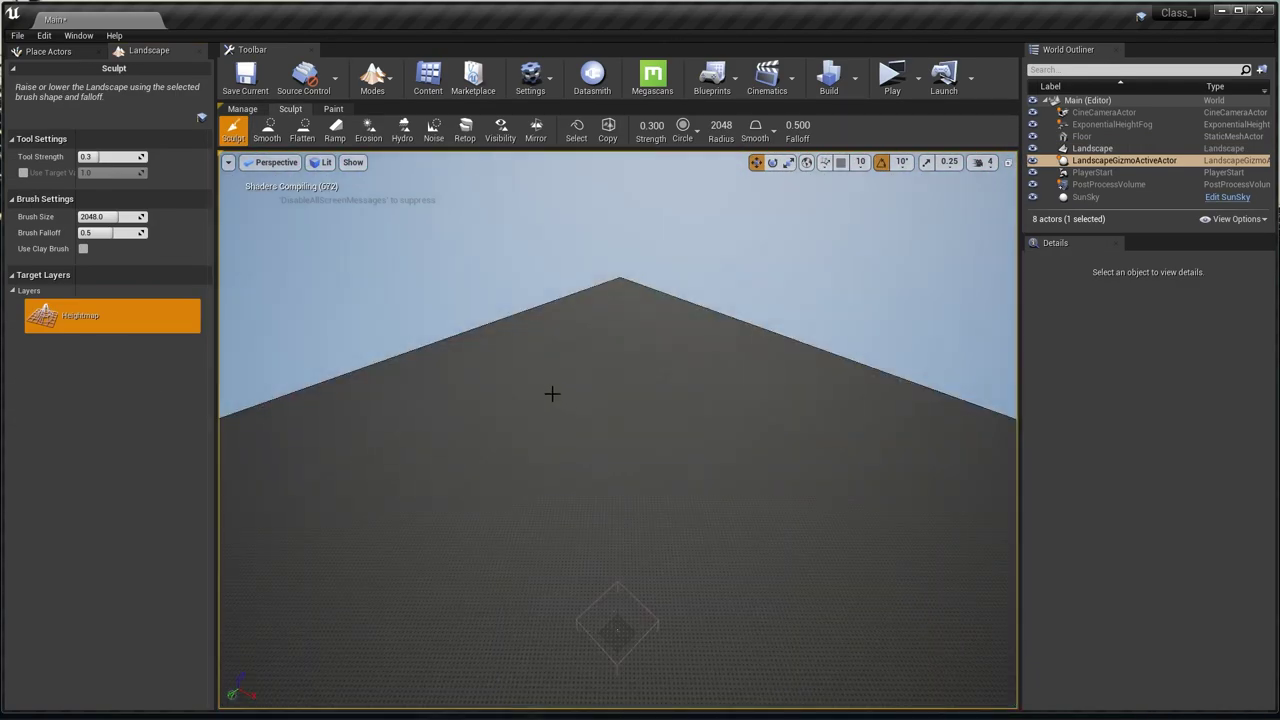
right_drag(551, 391, 551, 460)
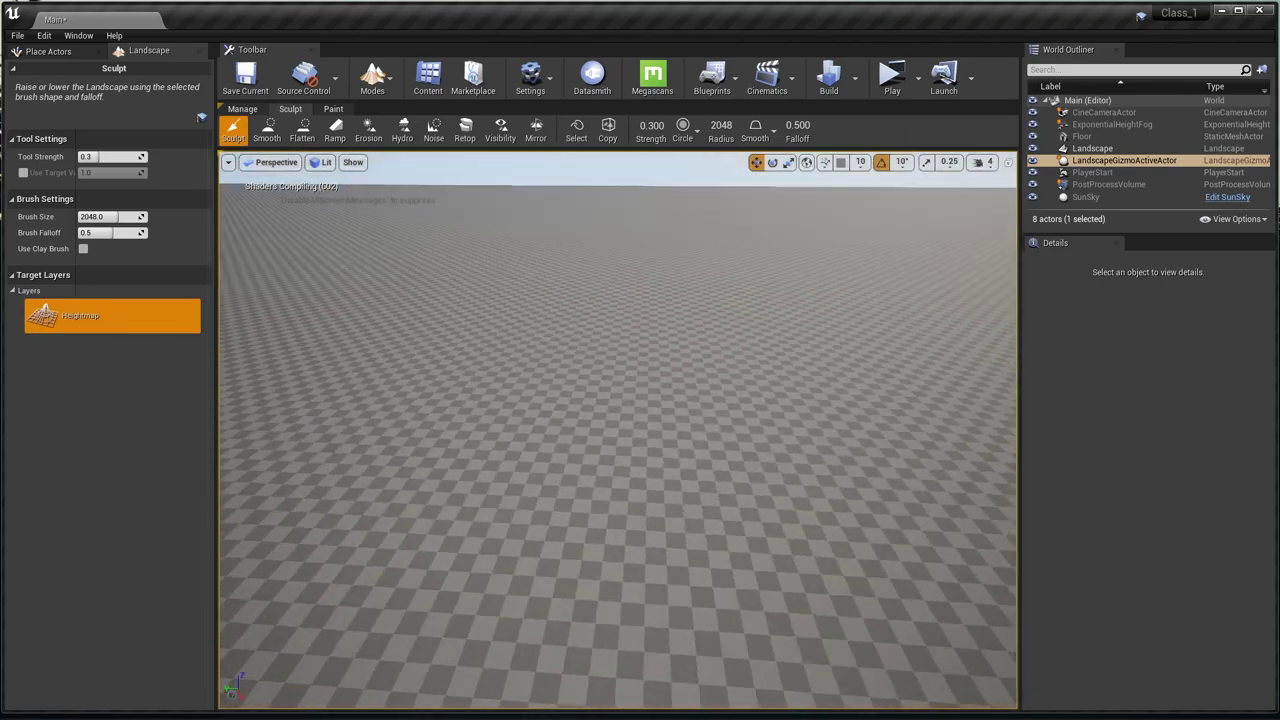
click(372, 78)
click(158, 290)
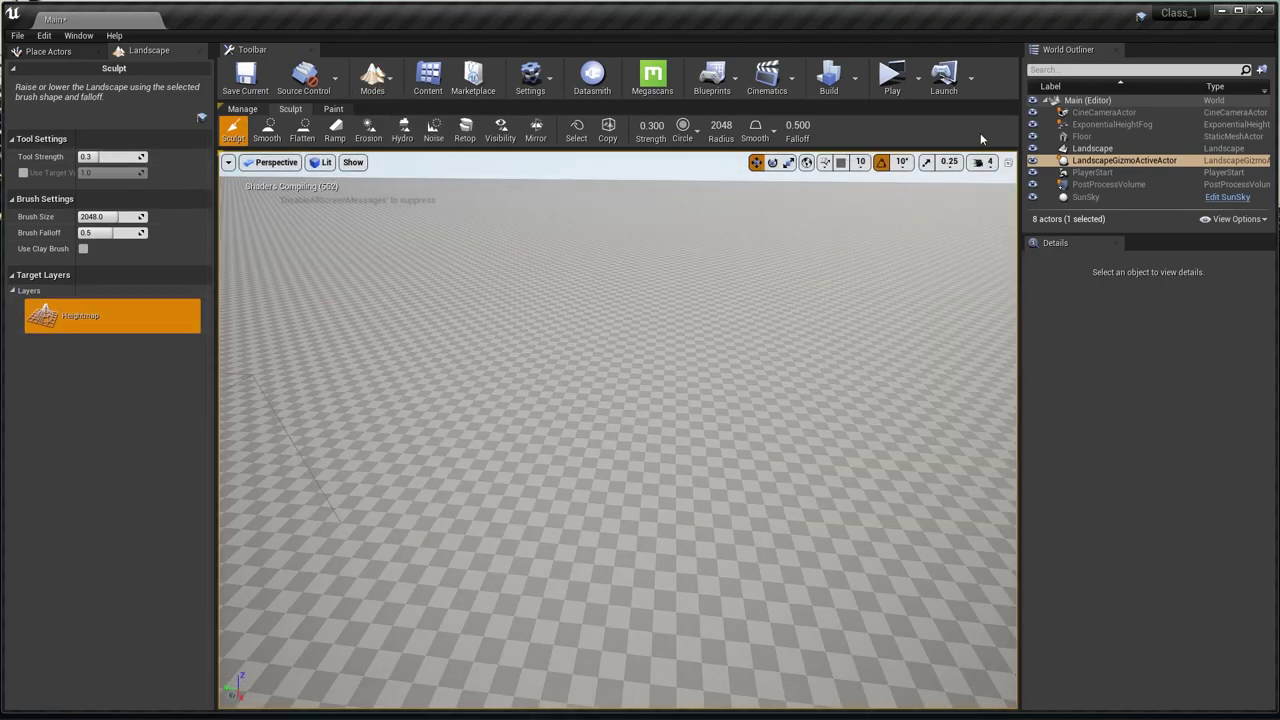
click(372, 78)
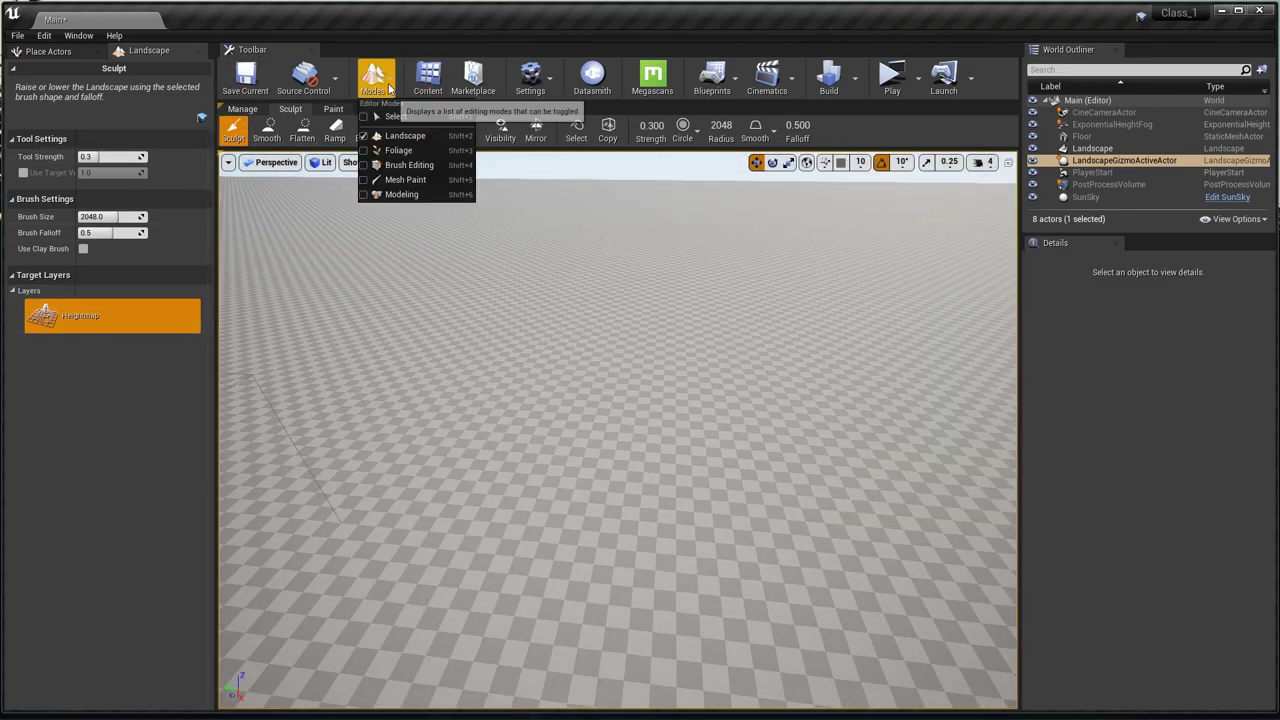
drag(540, 391, 540, 371)
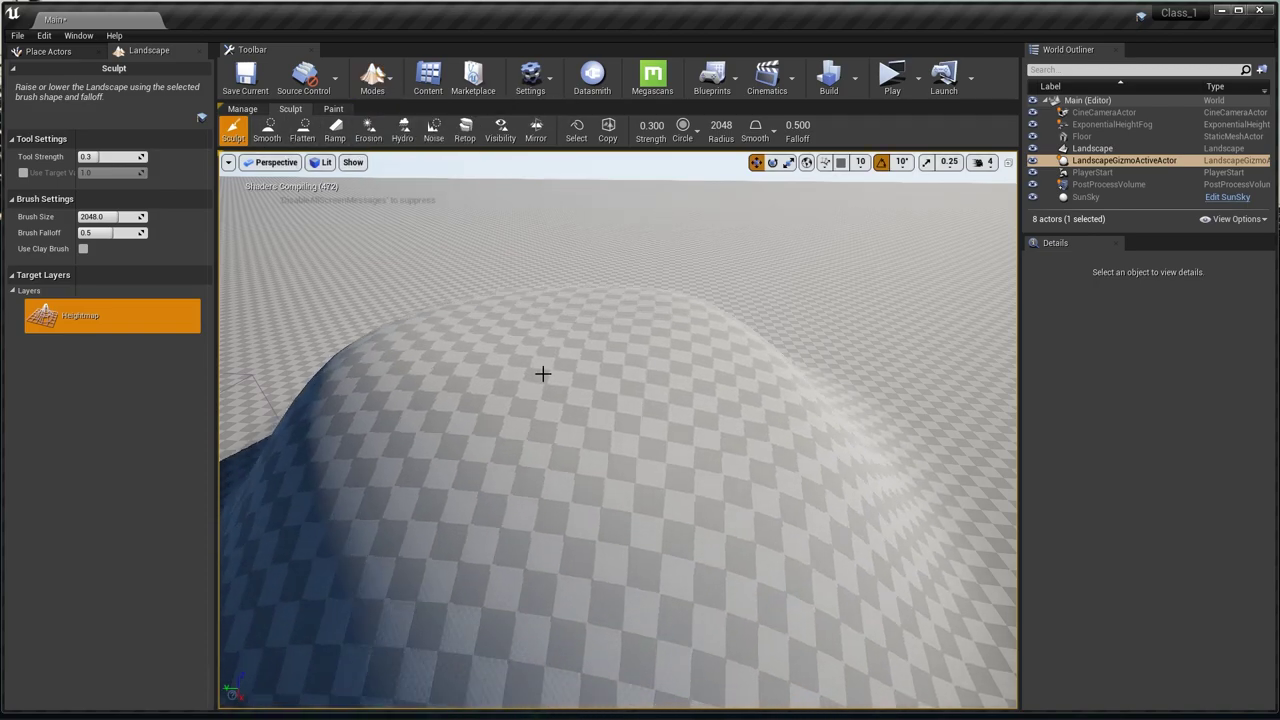
scroll(731, 431, down, 5)
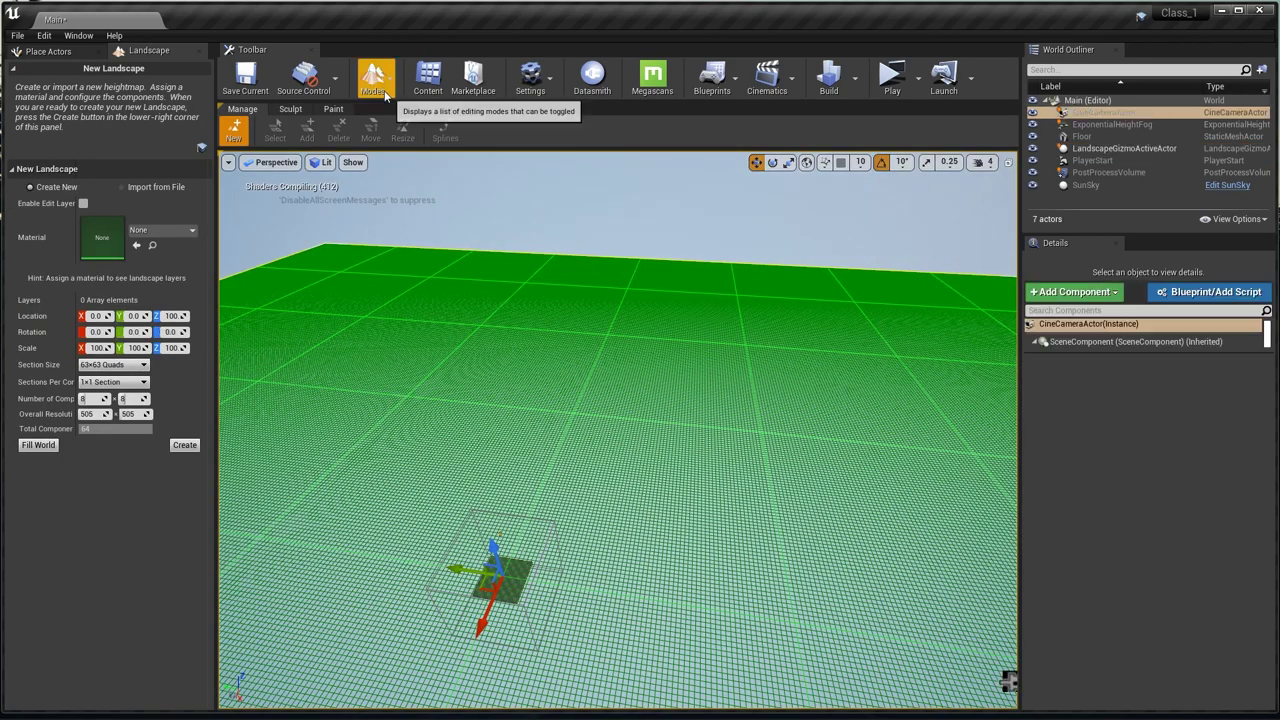
Return to Select mode, frame the Floor, and orbit out to see the whole level
click(384, 88)
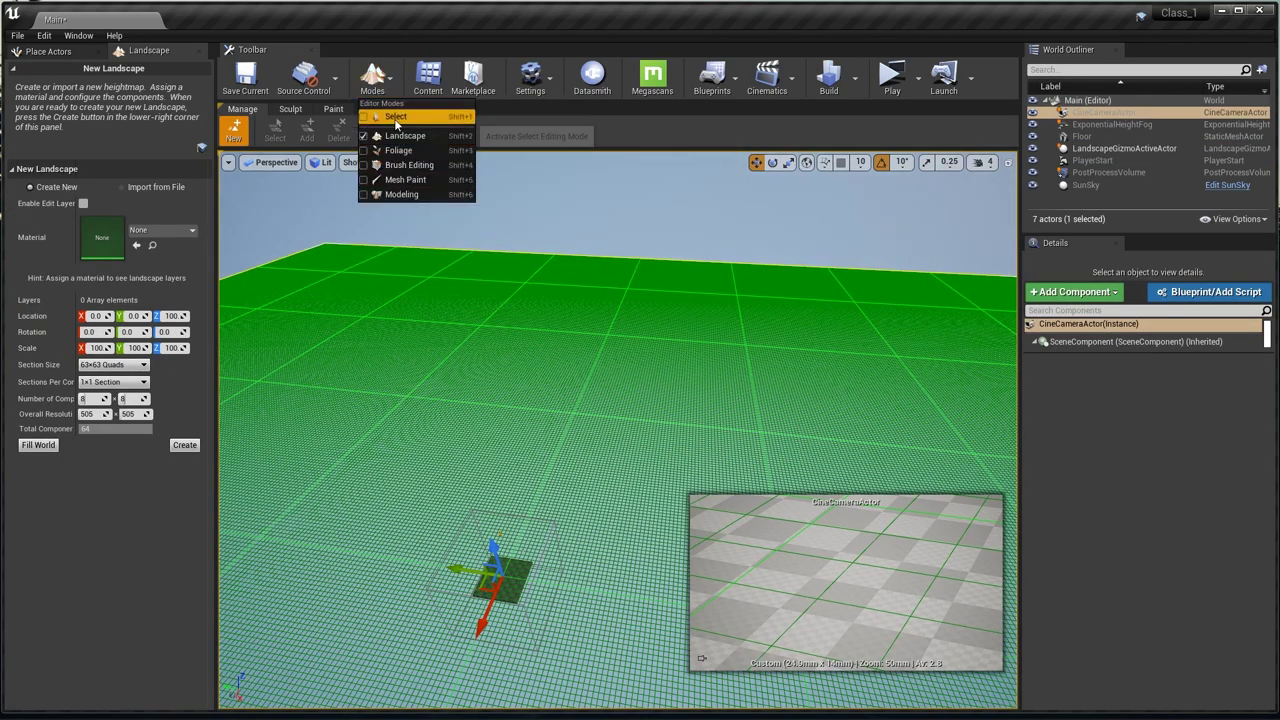
click(386, 113)
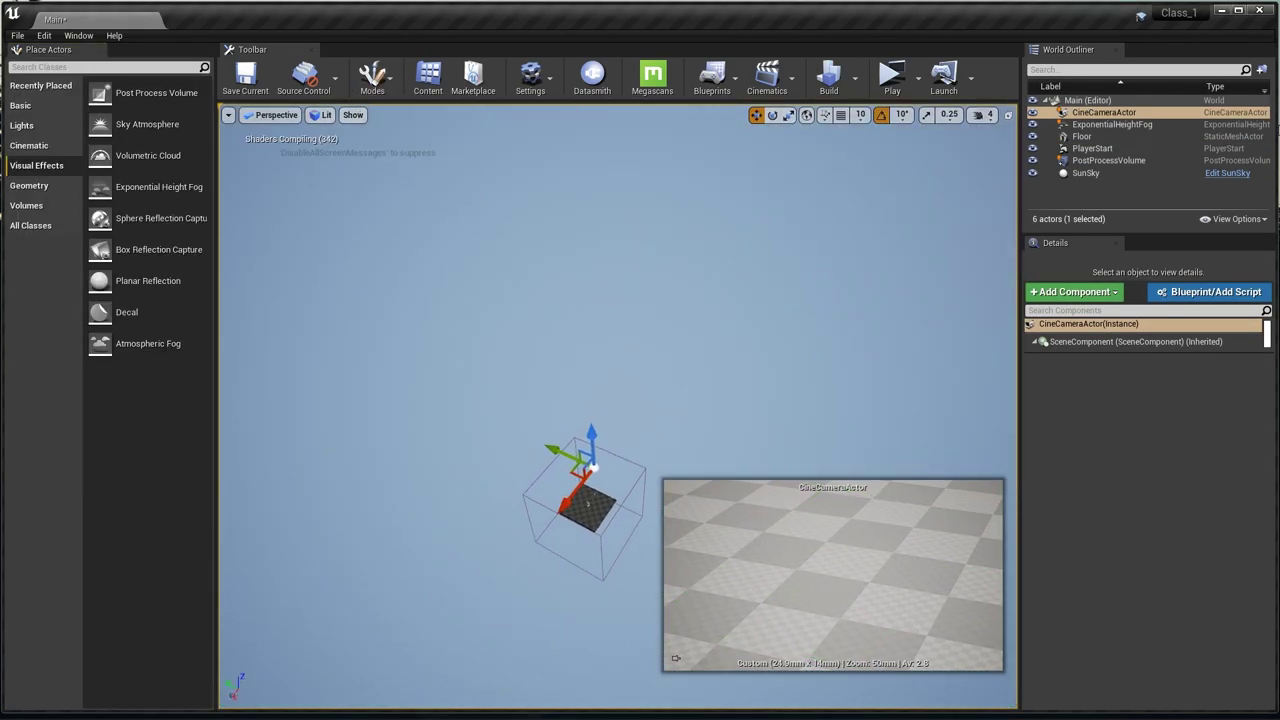
double_click(1082, 136)
key(Escape)
scroll(661, 392, down, 5)
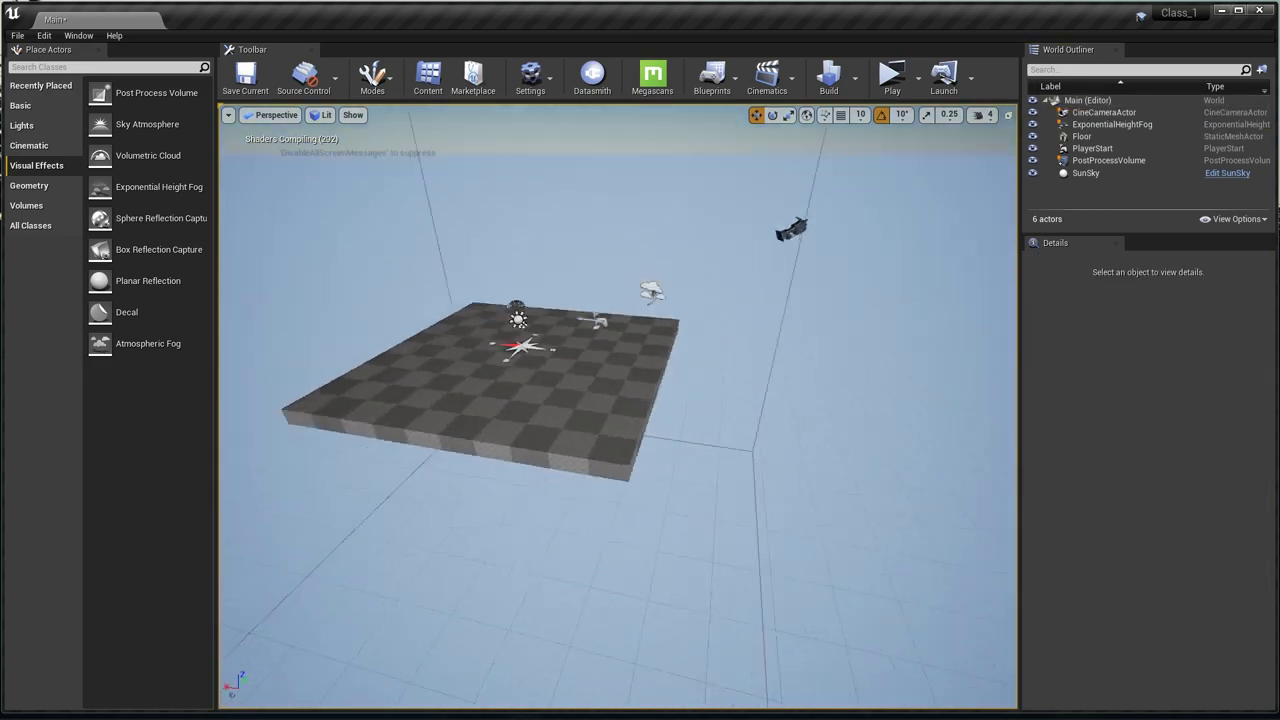
right_drag(661, 392, 700, 400)
click(372, 78)
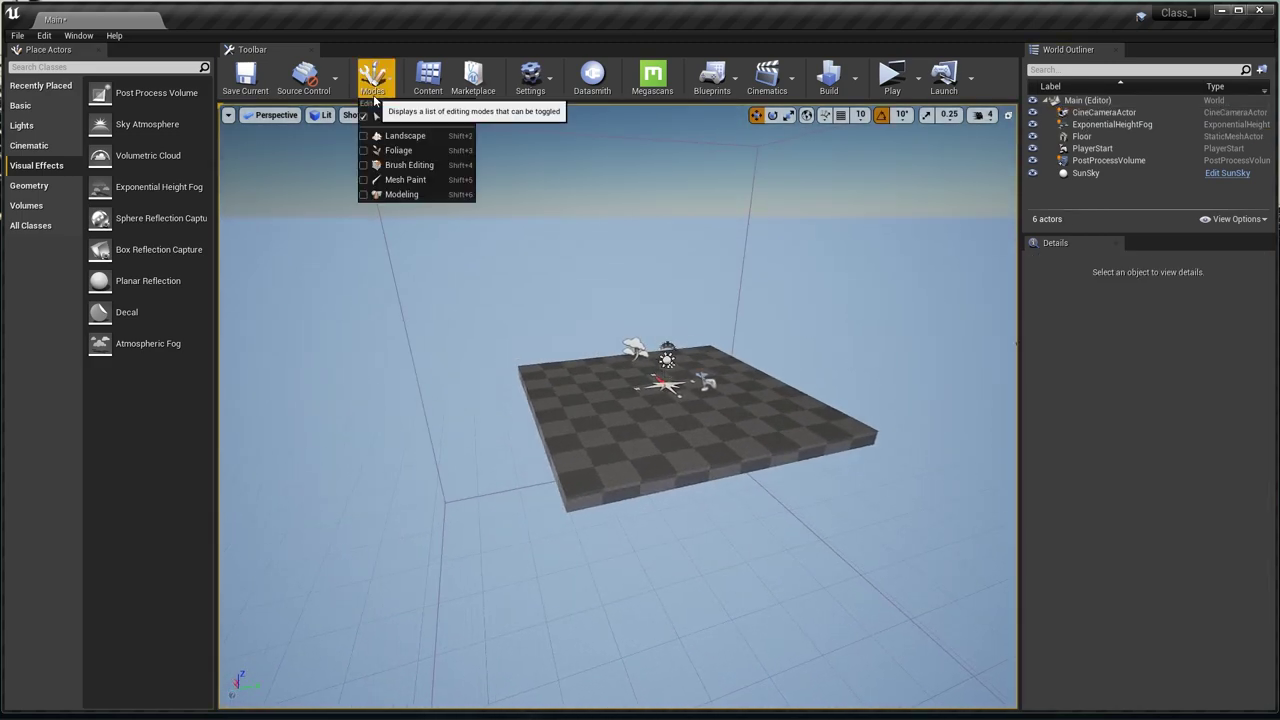
click(371, 88)
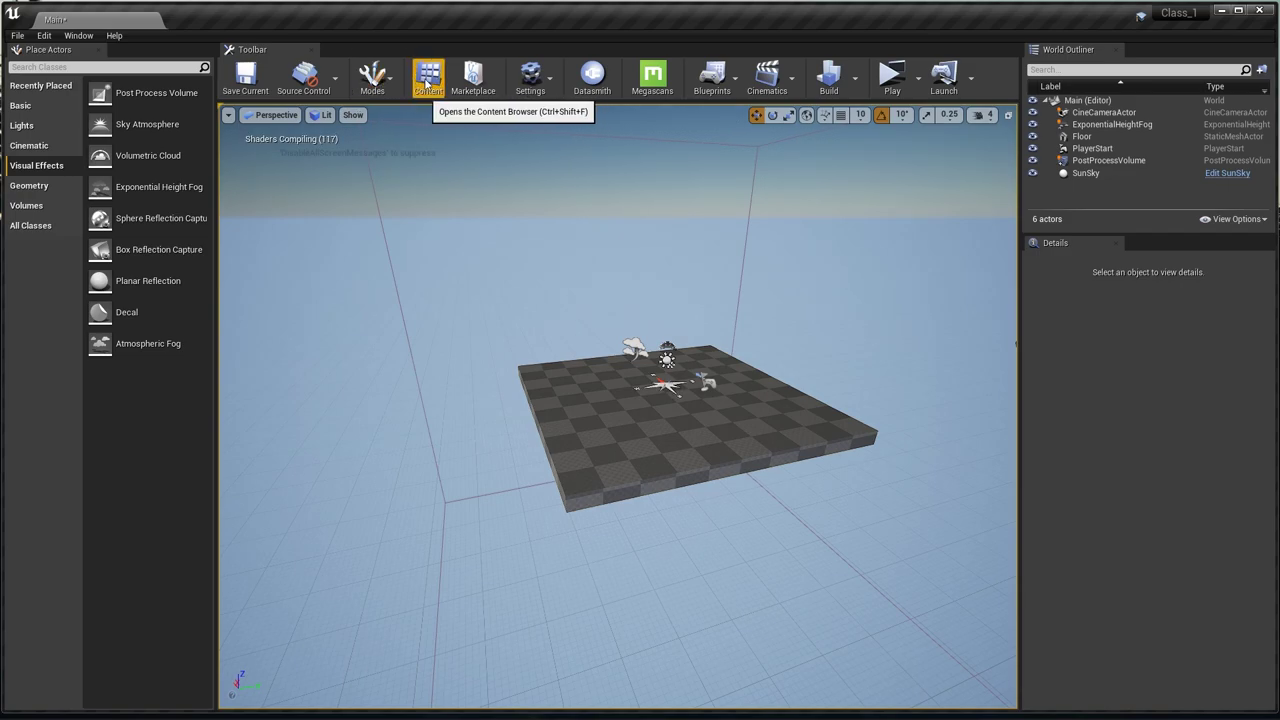
click(428, 82)
click(404, 75)
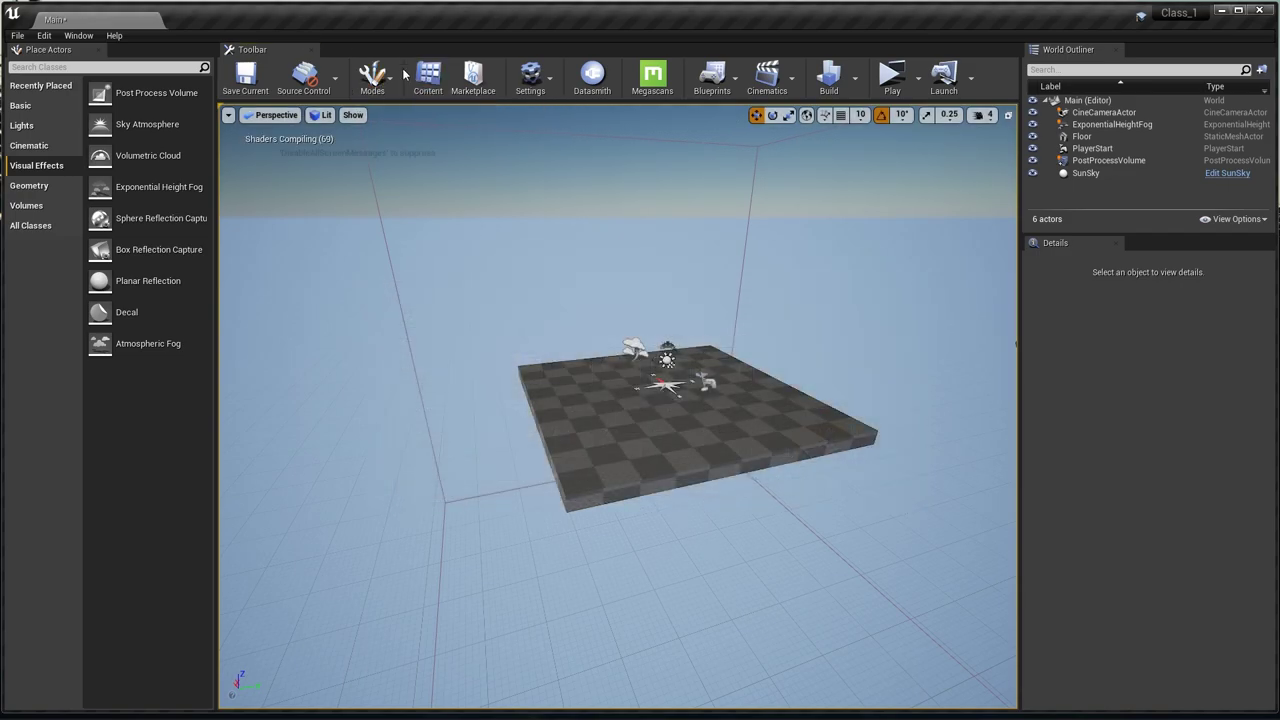
click(526, 98)
click(591, 80)
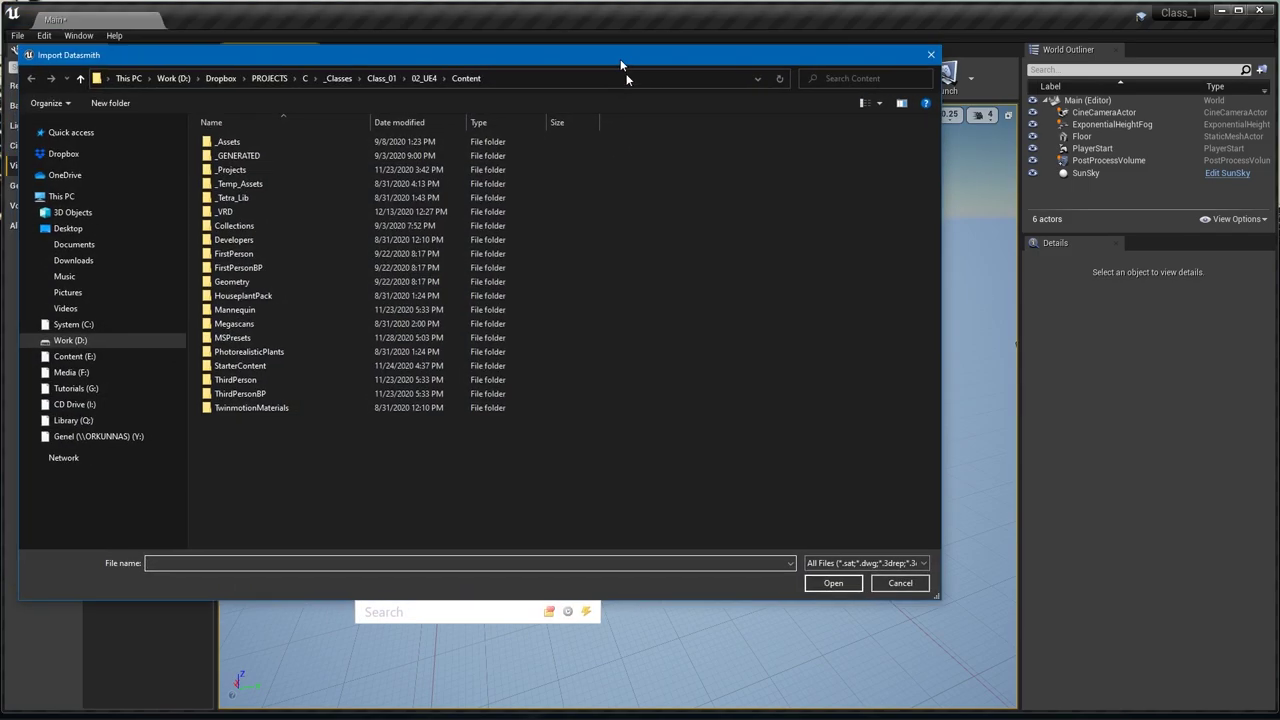
click(958, 106)
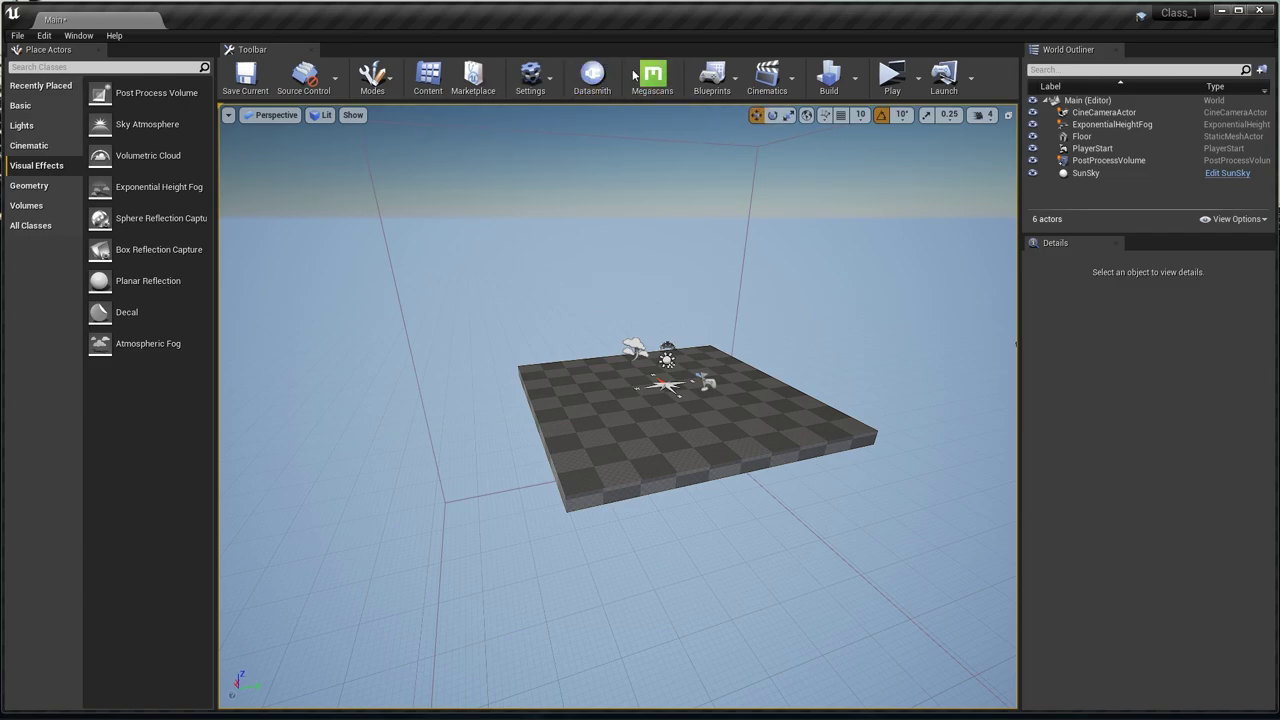
click(634, 90)
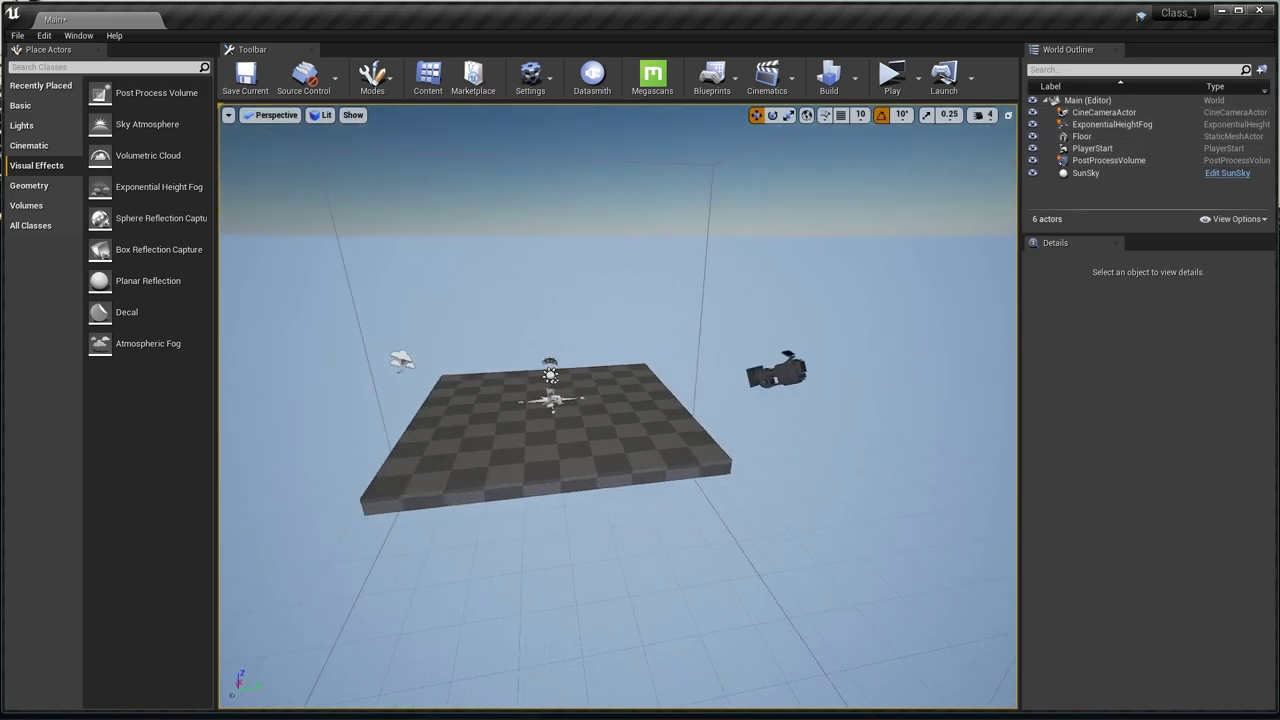
Select the Floor, PostProcessVolume, SunSky and PlayerStart in turn, framing the SunSky with F
mouse_move(447, 228)
right_down()
mouse_move(673, 307)
mouse_move(637, 425)
right_up()
click(637, 425)
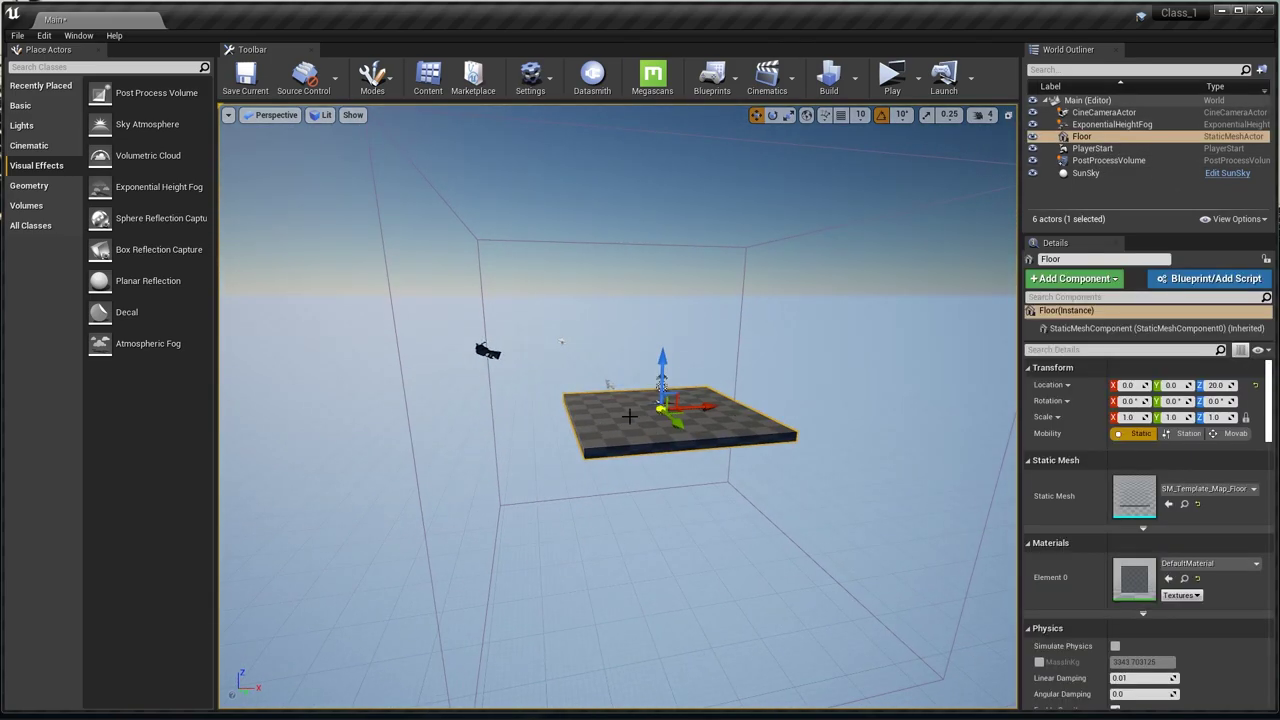
click(629, 240)
click(665, 432)
click(755, 378)
click(659, 404)
scroll(659, 404, up, 5)
alt+drag(700, 505, 641, 434)
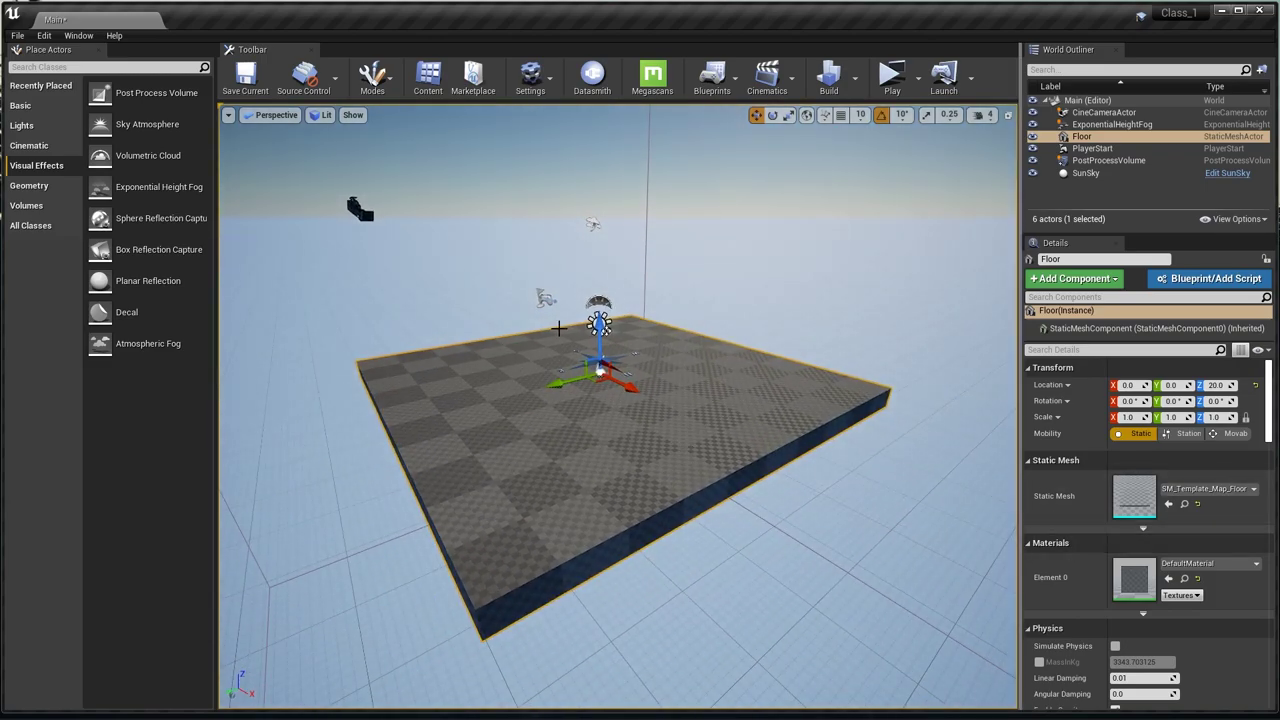
click(598, 323)
key(f)
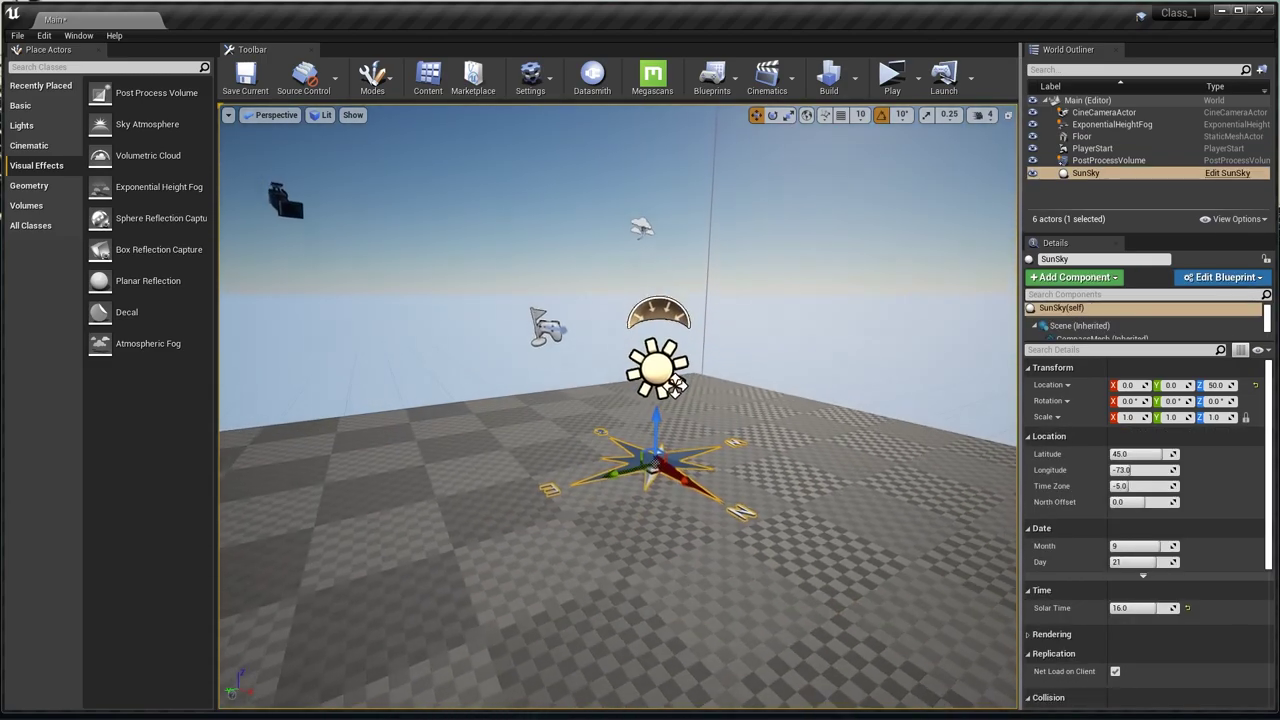
click(548, 326)
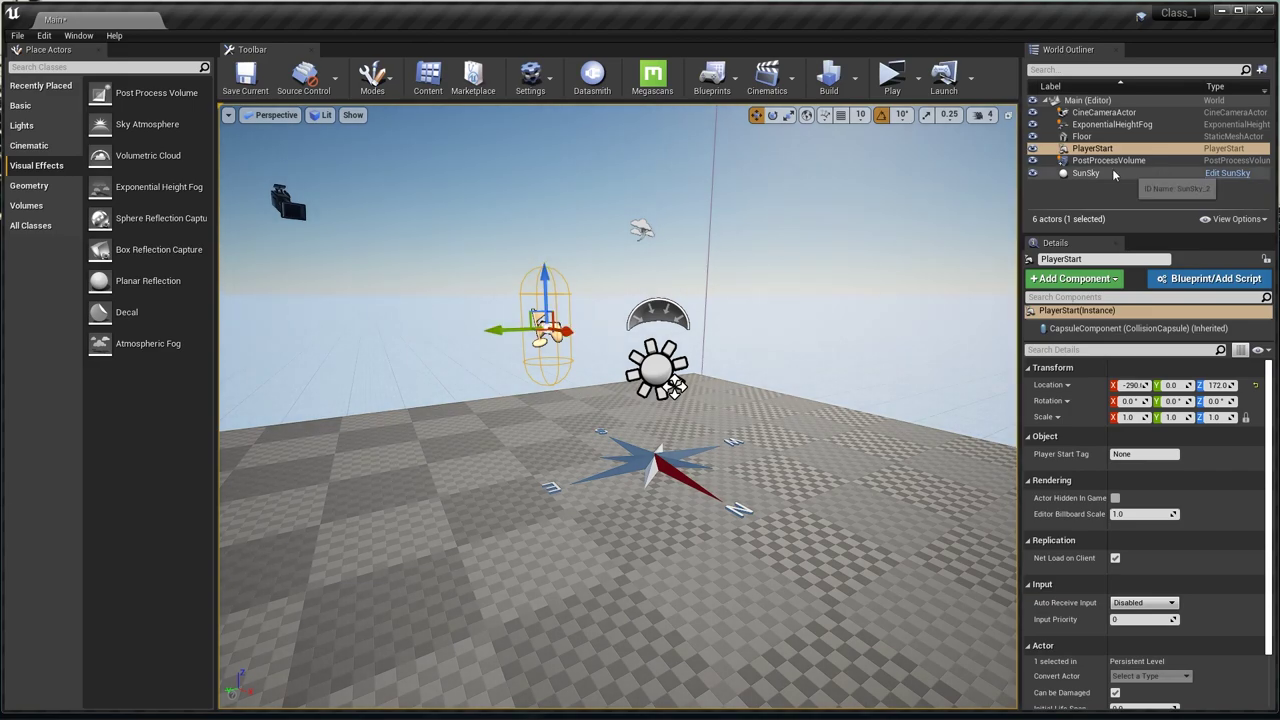
right_drag(709, 272, 780, 272)
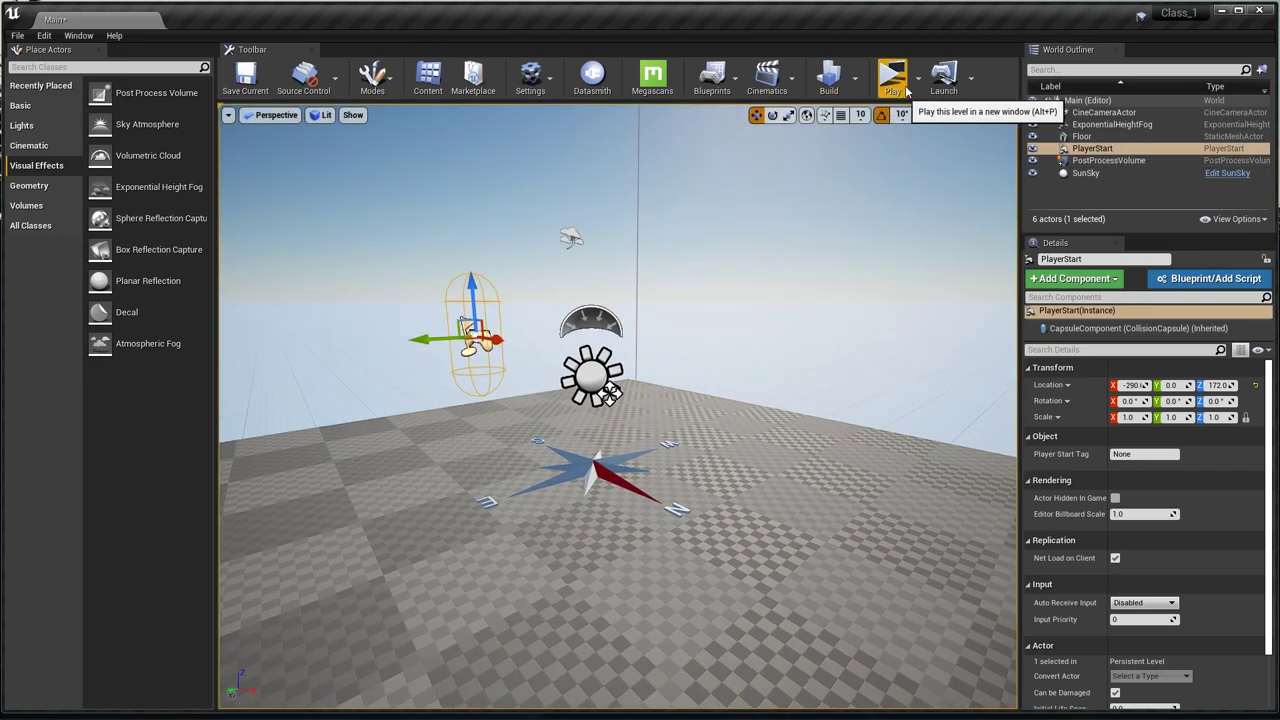
Play the level in the selected viewport, stop, then reselect Floor, SunSky compass and PlayerStart
click(917, 78)
click(960, 106)
key(Escape)
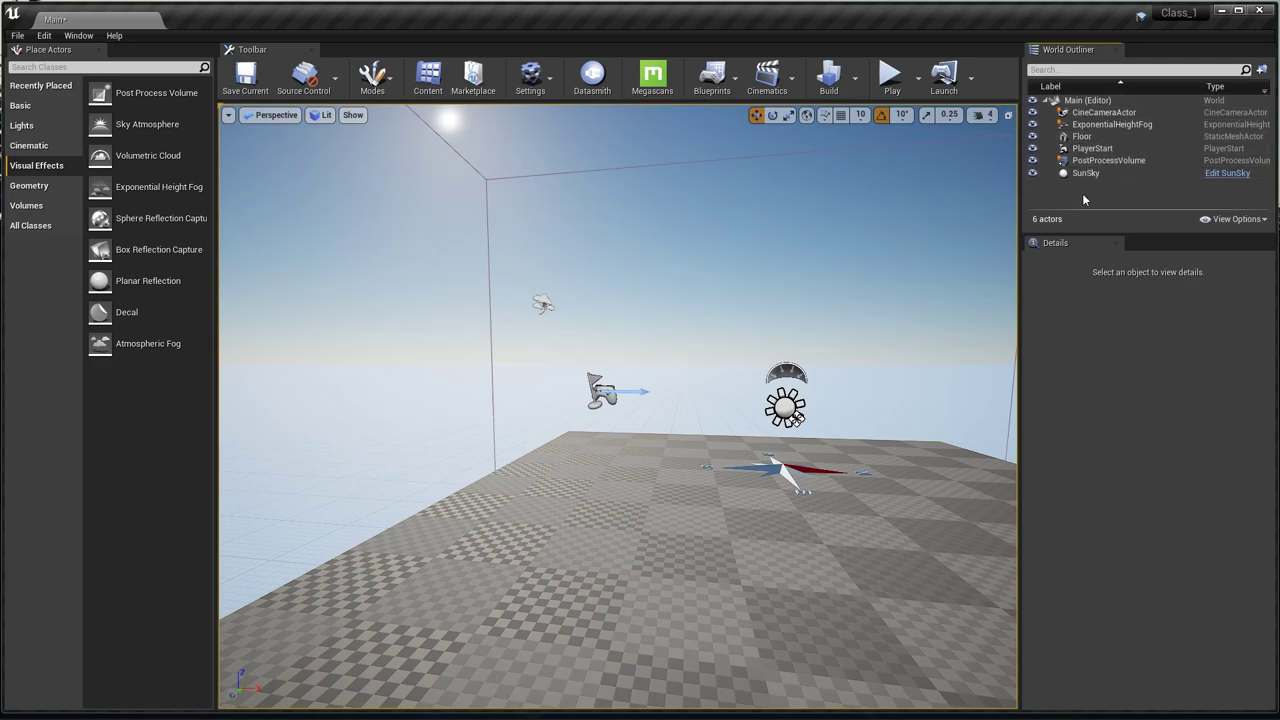
right_drag(877, 277, 1108, 303)
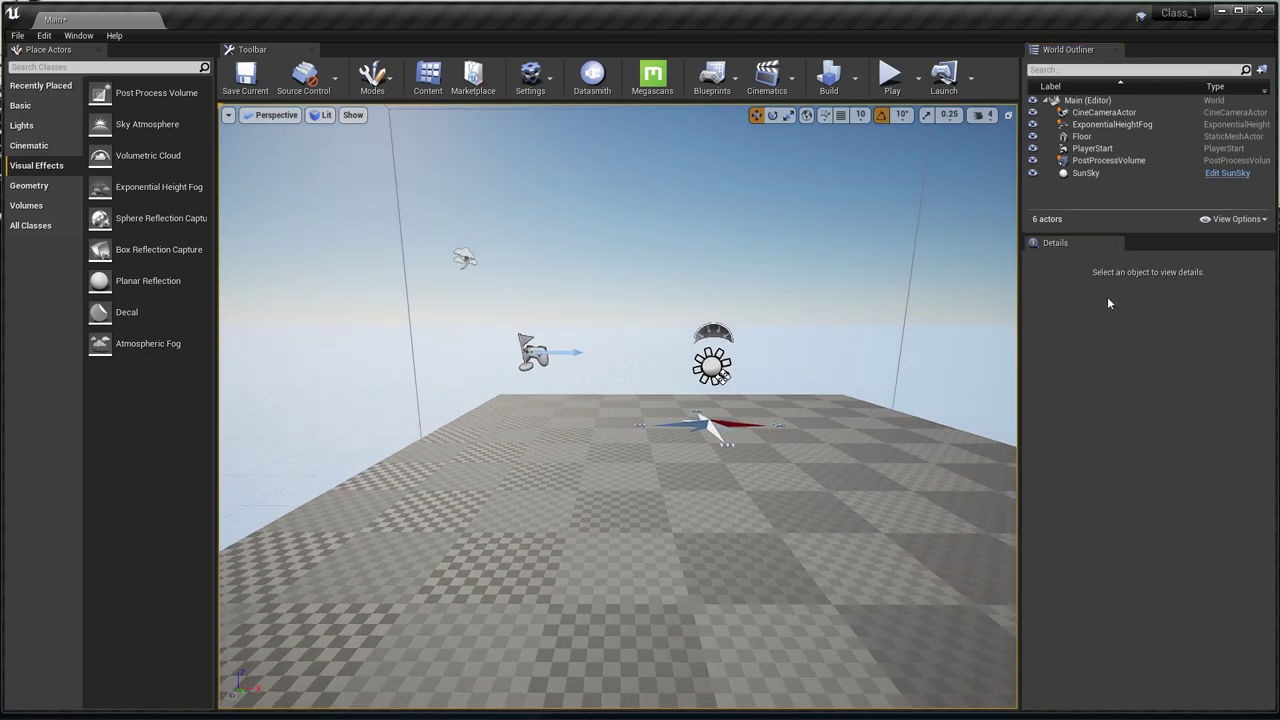
right_drag(711, 364, 712, 364)
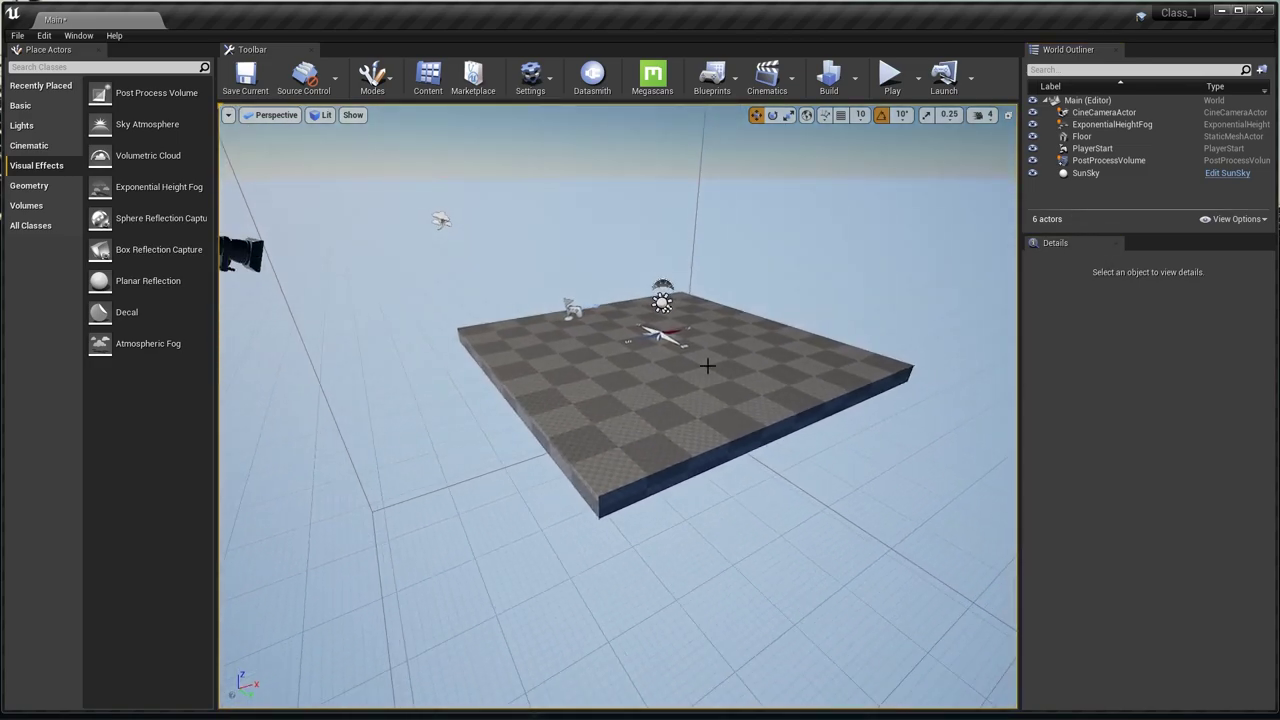
click(683, 364)
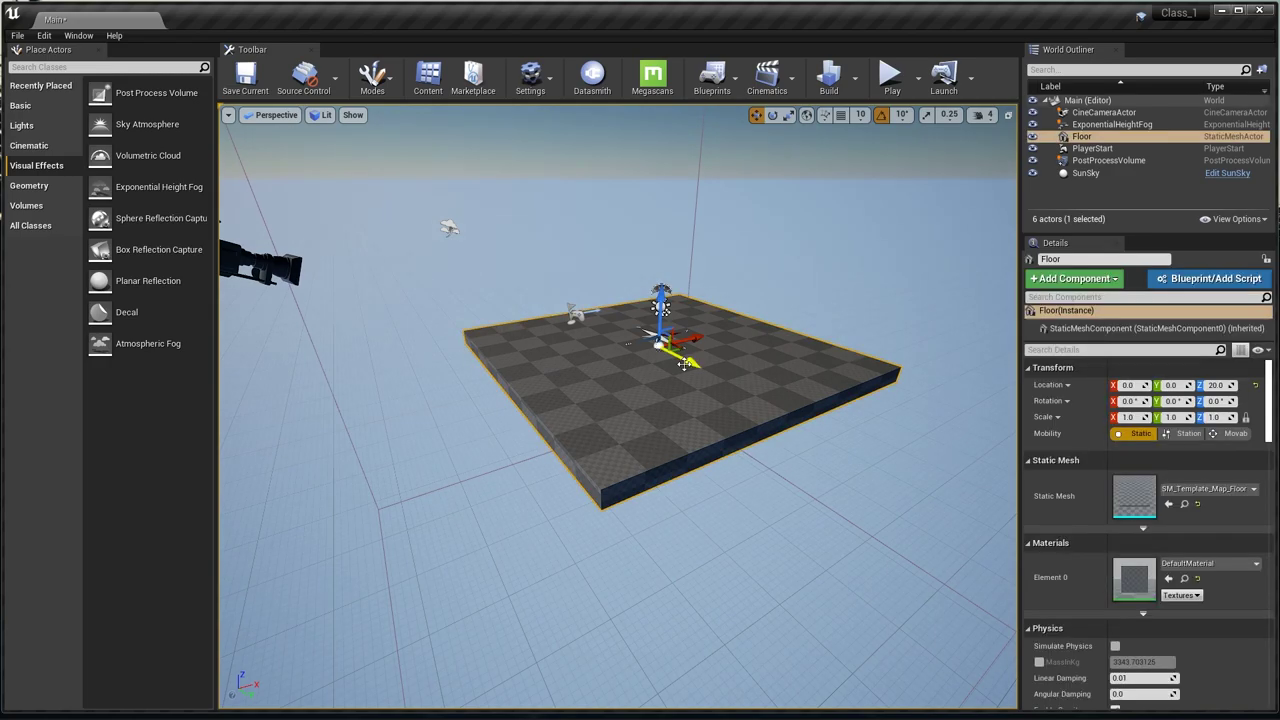
click(660, 302)
click(660, 305)
click(573, 315)
right_drag(573, 315, 480, 318)
Frame the Floor with F and slide it along the X axis
click(814, 420)
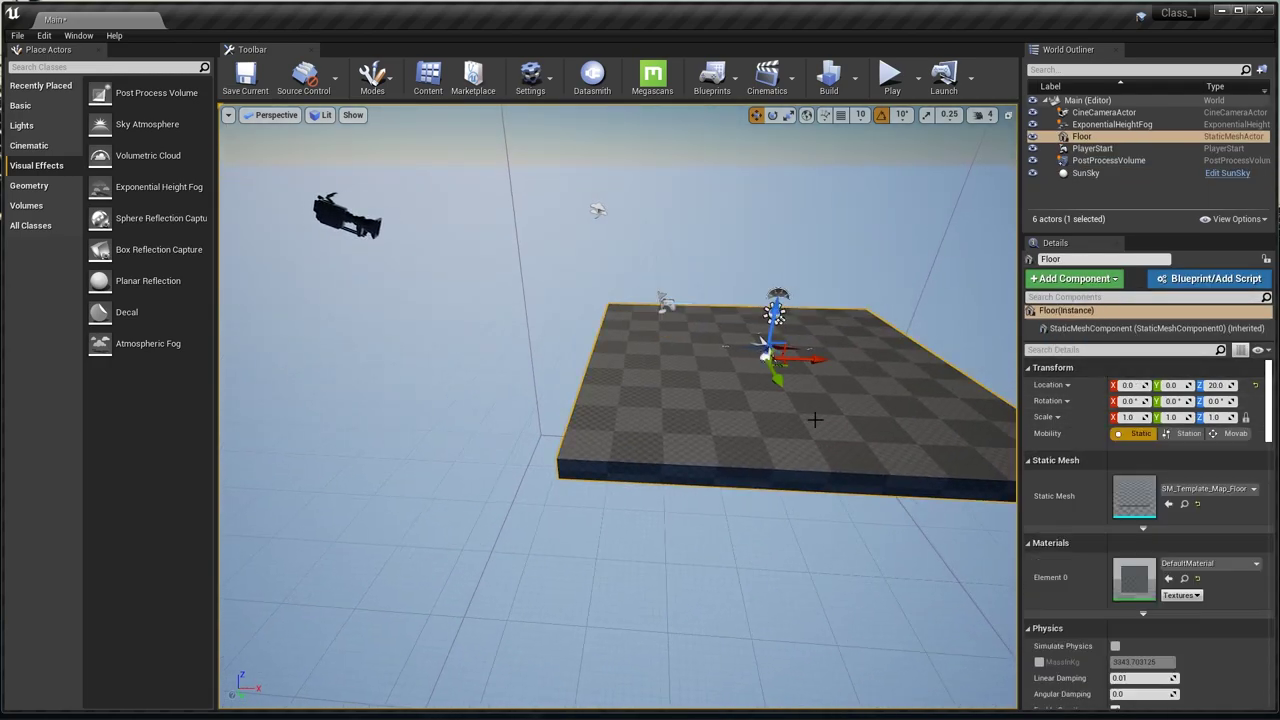
key(f)
scroll(1100, 450, down, 3)
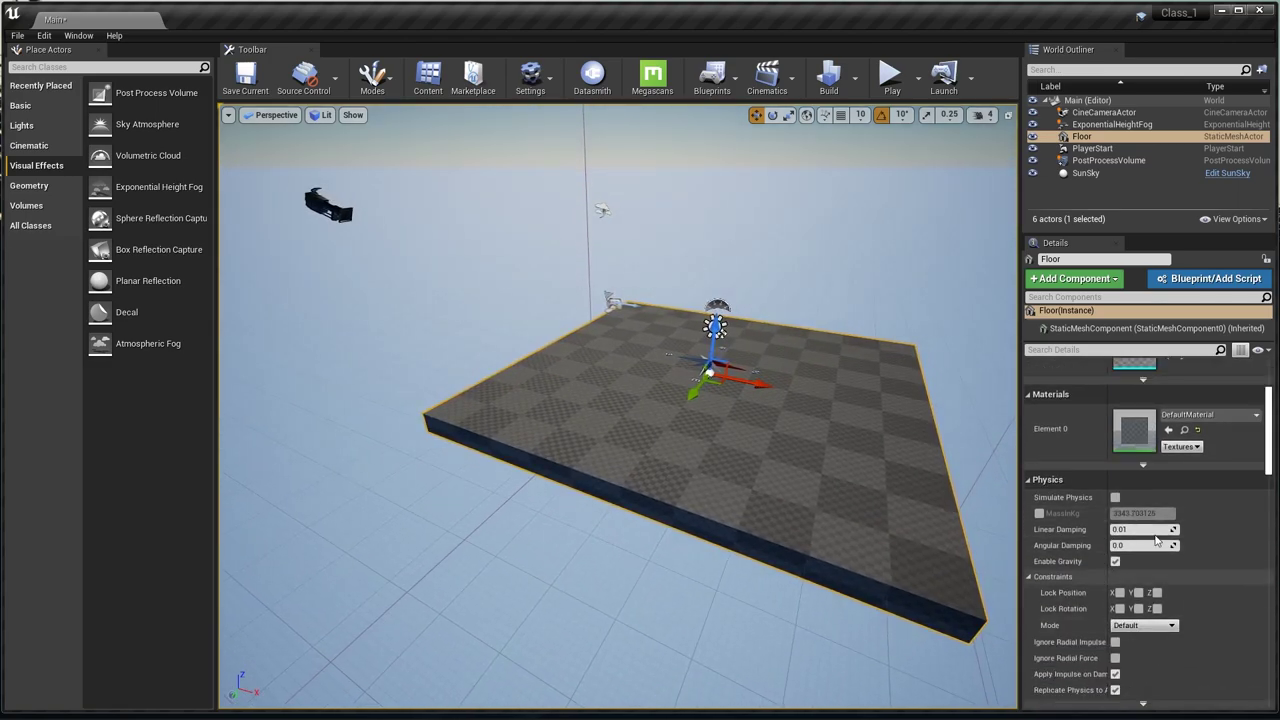
scroll(1100, 450, up, 2)
mouse_move(753, 395)
alt+mouse_down()
mouse_move(760, 277)
mouse_move(700, 436)
alt+mouse_up()
scroll(758, 273, up, 3)
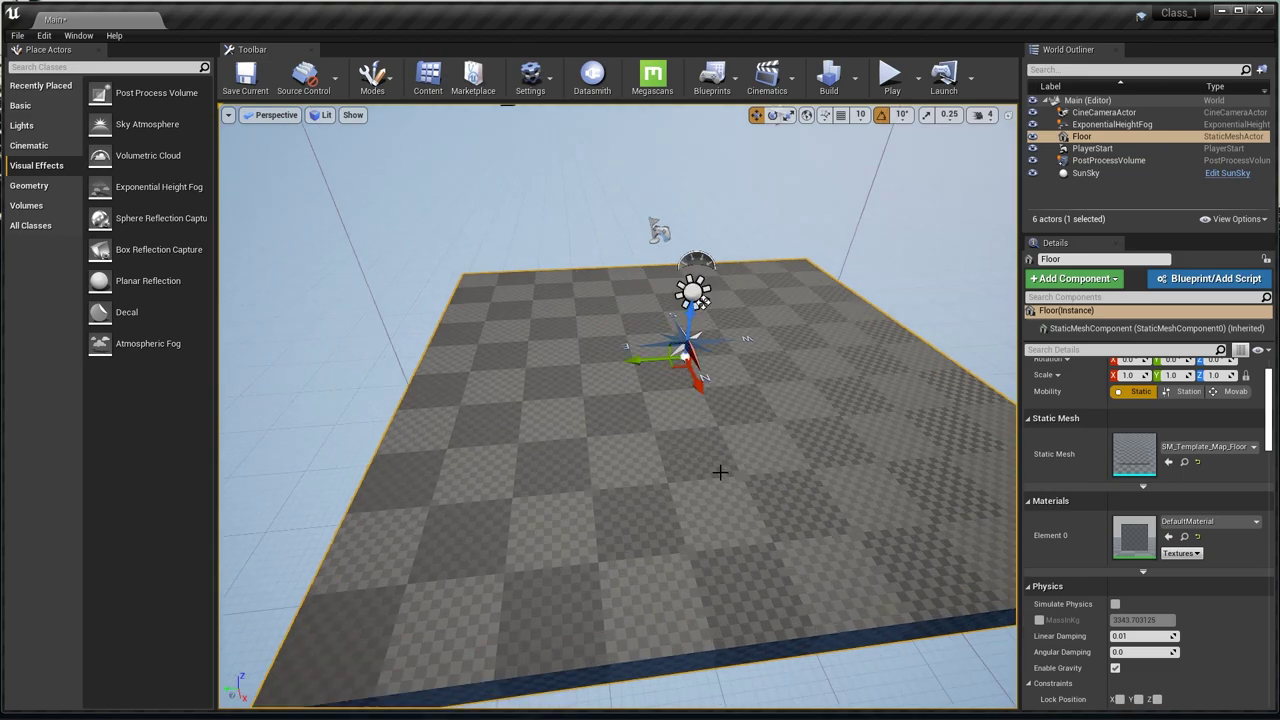
scroll(1045, 400, up, 1)
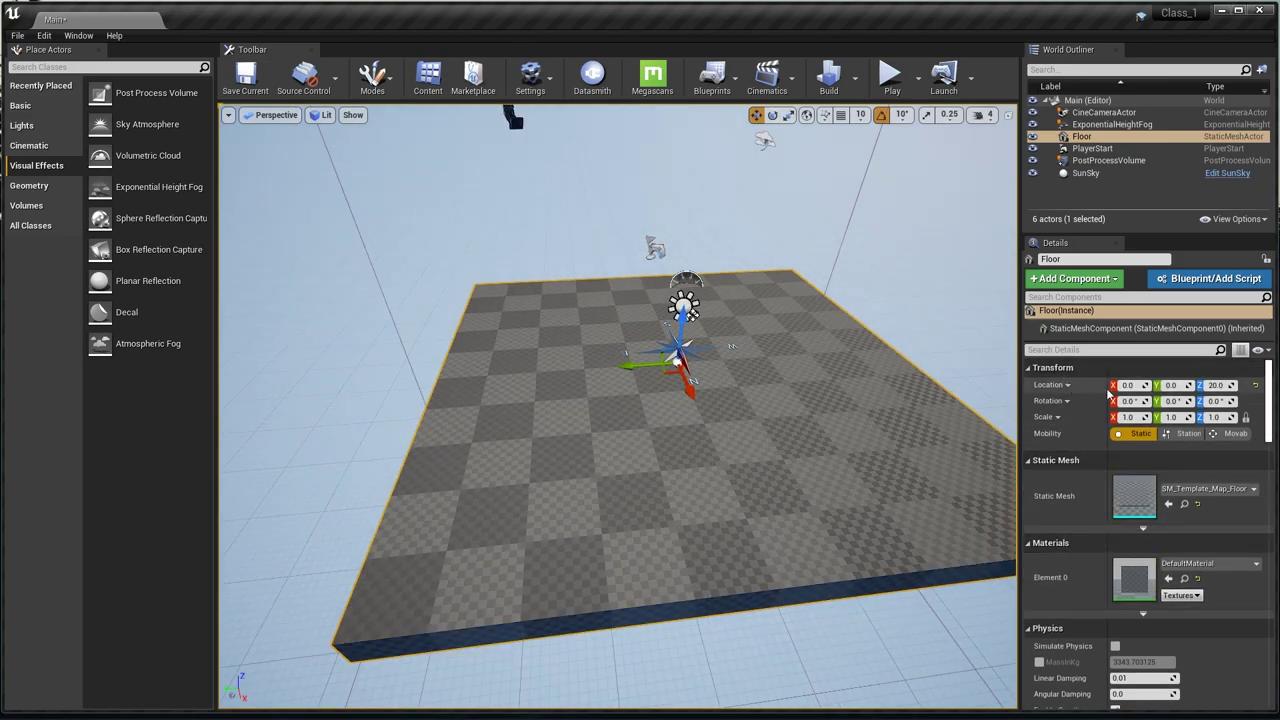
mouse_move(1128, 385)
mouse_down()
mouse_move(1145, 378)
mouse_move(1080, 398)
mouse_move(736, 342)
mouse_up()
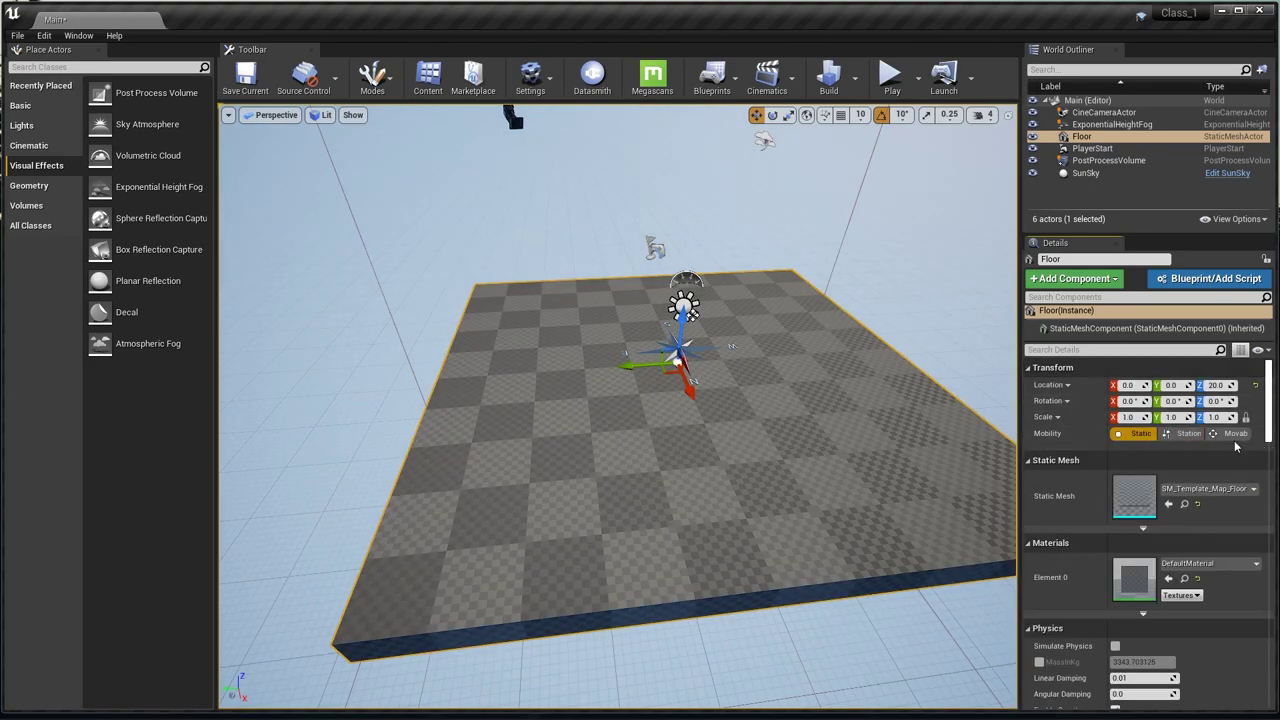
Collapse the Floor's Transform section and check its Static Mesh choices without changing them
click(1160, 368)
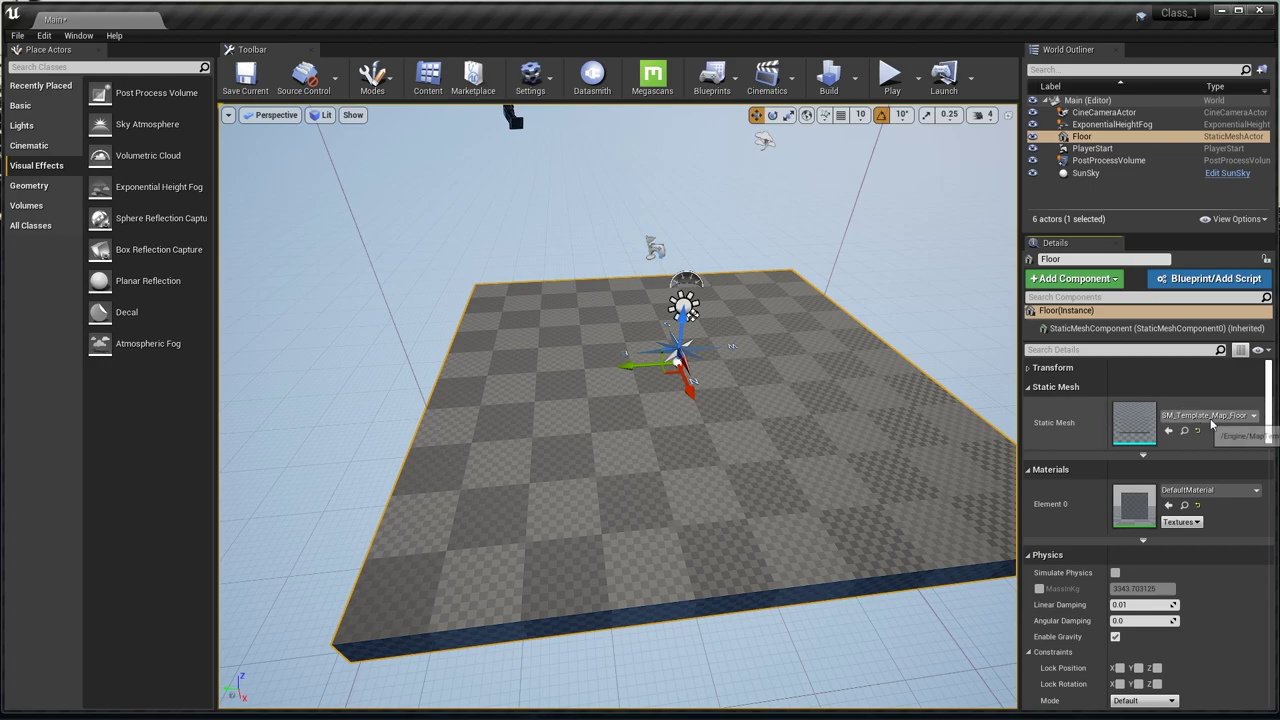
click(1253, 416)
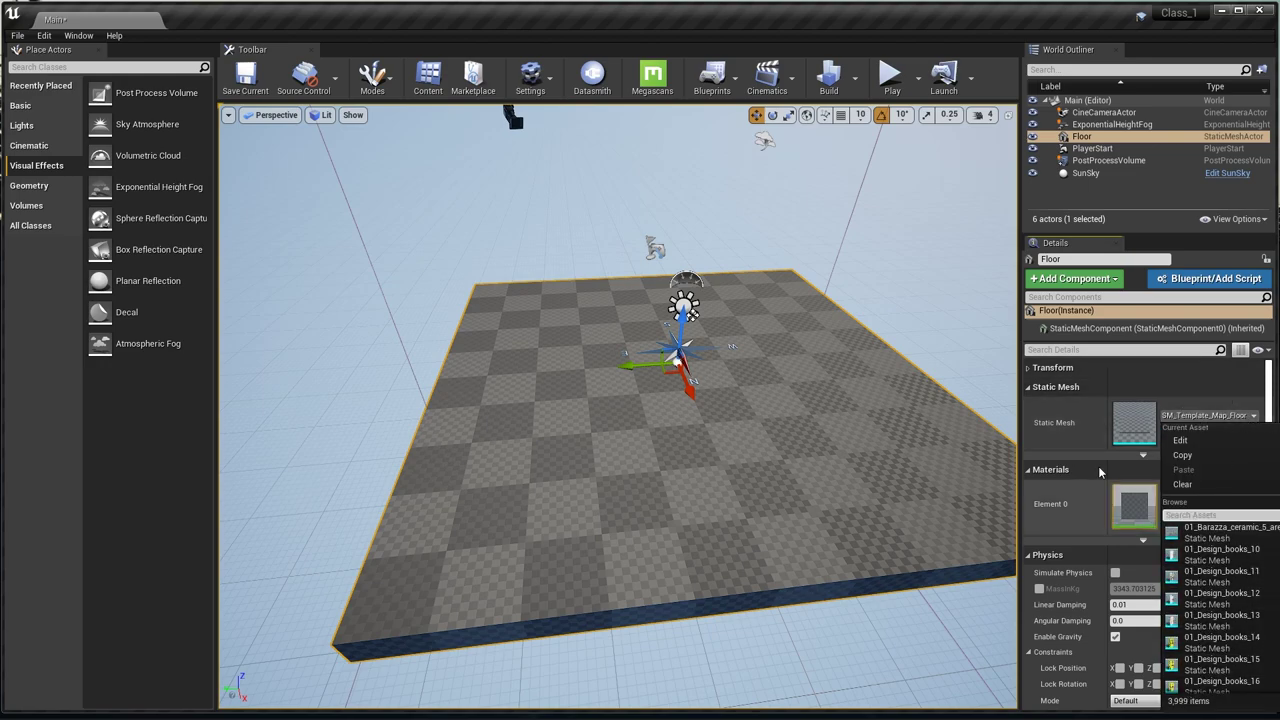
key(Escape)
scroll(1150, 530, down, 3)
scroll(1150, 530, up, 3)
mouse_move(620, 450)
right_down()
mouse_move(590, 430)
mouse_move(664, 320)
mouse_move(731, 346)
mouse_move(700, 360)
right_up()
click(666, 318)
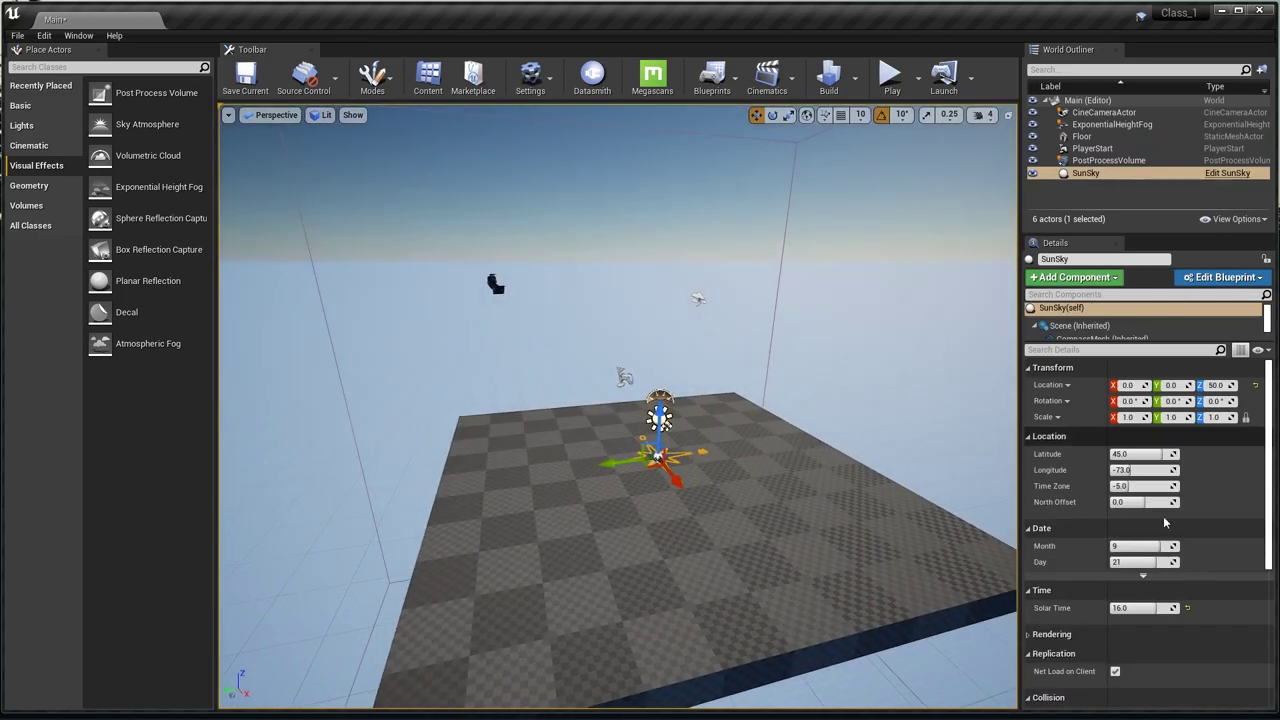
Experiment with the SunSky's latitude and solar time, trying an early-morning sun and undoing it
mouse_move(1140, 454)
mouse_down()
mouse_move(1170, 454)
mouse_move(1153, 469)
mouse_up()
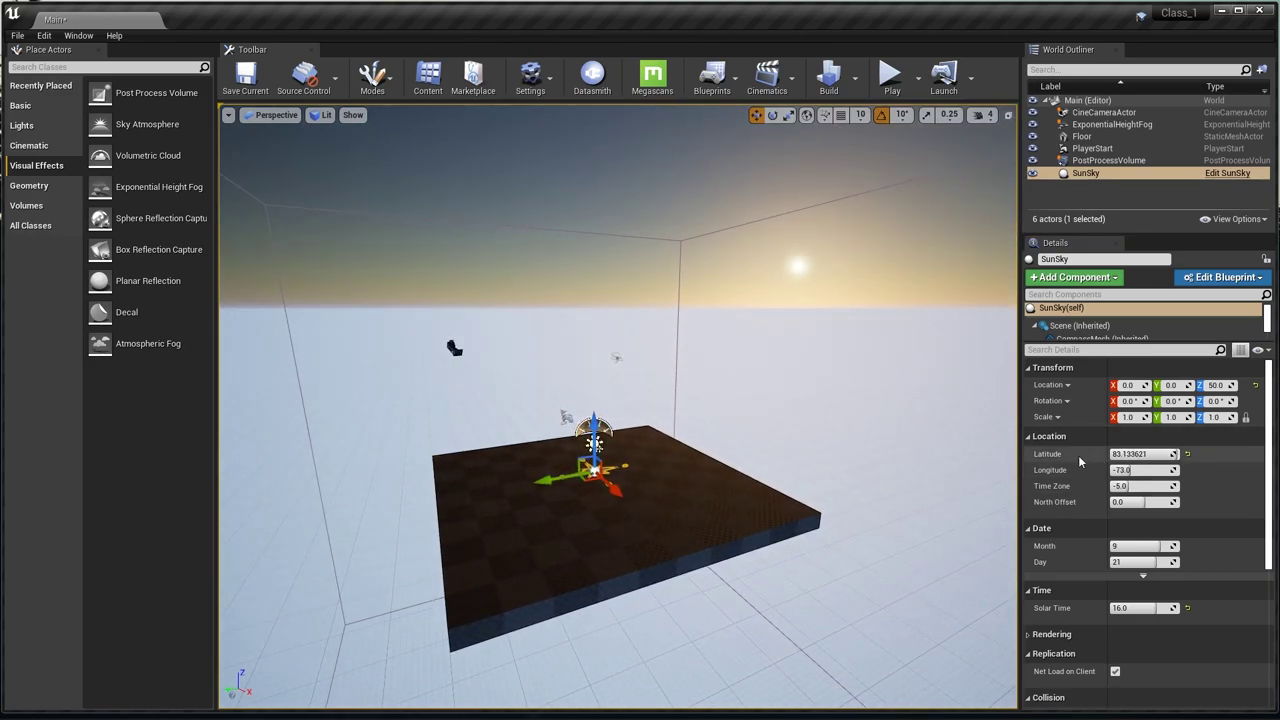
mouse_move(1140, 608)
mouse_down()
mouse_move(1128, 608)
mouse_move(1147, 622)
mouse_up()
text(6)
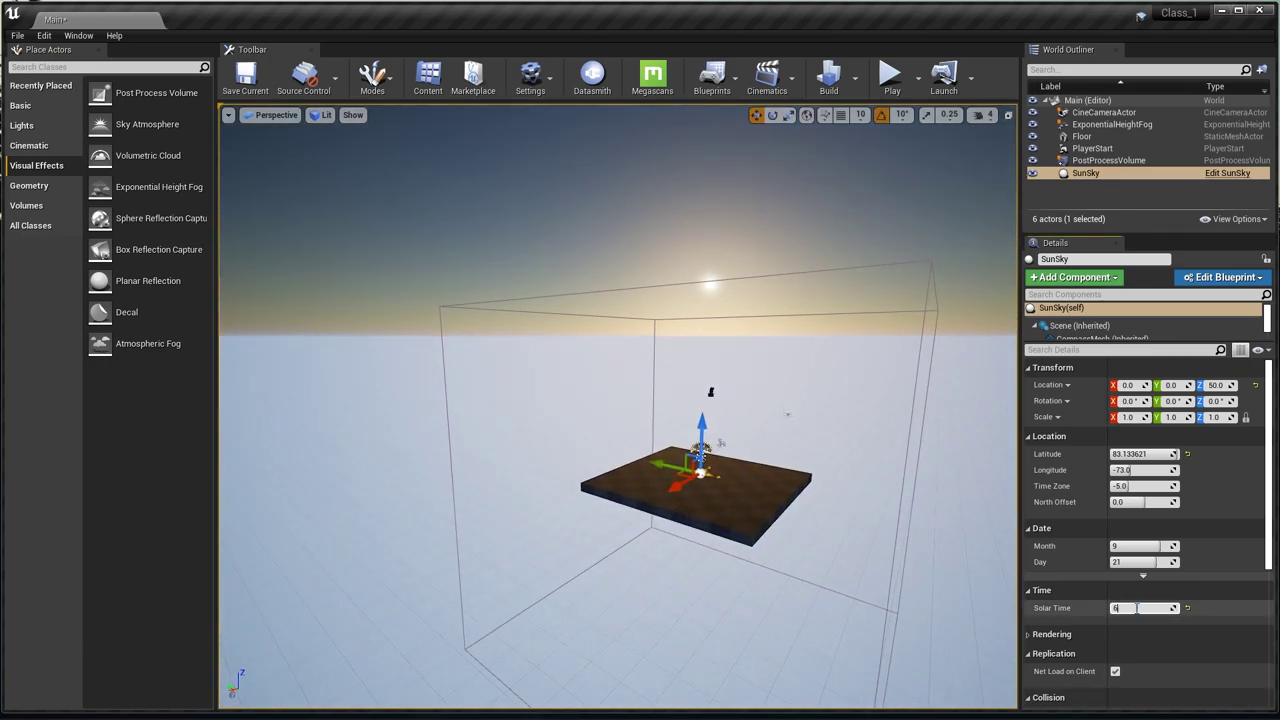
key(Return)
mouse_move(712, 505)
right_down()
mouse_move(772, 453)
mouse_move(760, 440)
right_up()
key(ctrl+z)
key(ctrl+y)
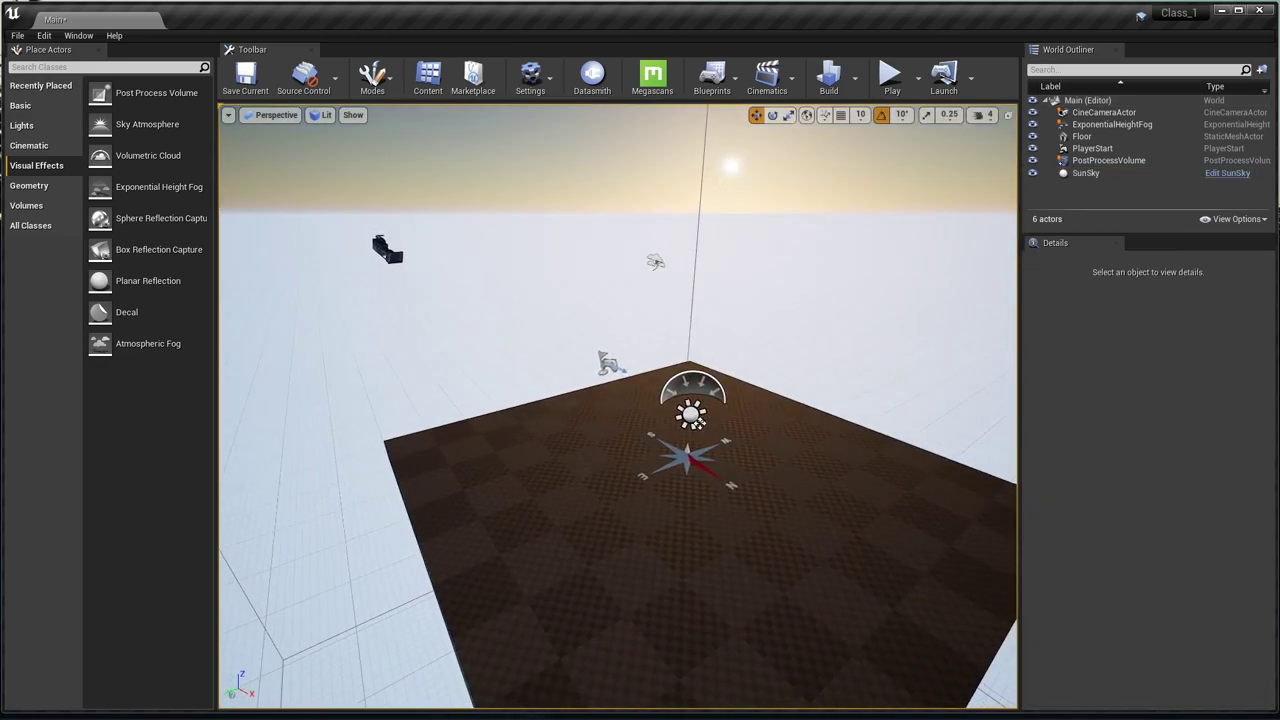
right_drag(720, 480, 640, 450)
scroll(1108, 527, down, 2)
Enter solar time 13 and latitude 45, then reset both to their defaults 13.0 and 45.0
click(1130, 522)
text(13)
key(Return)
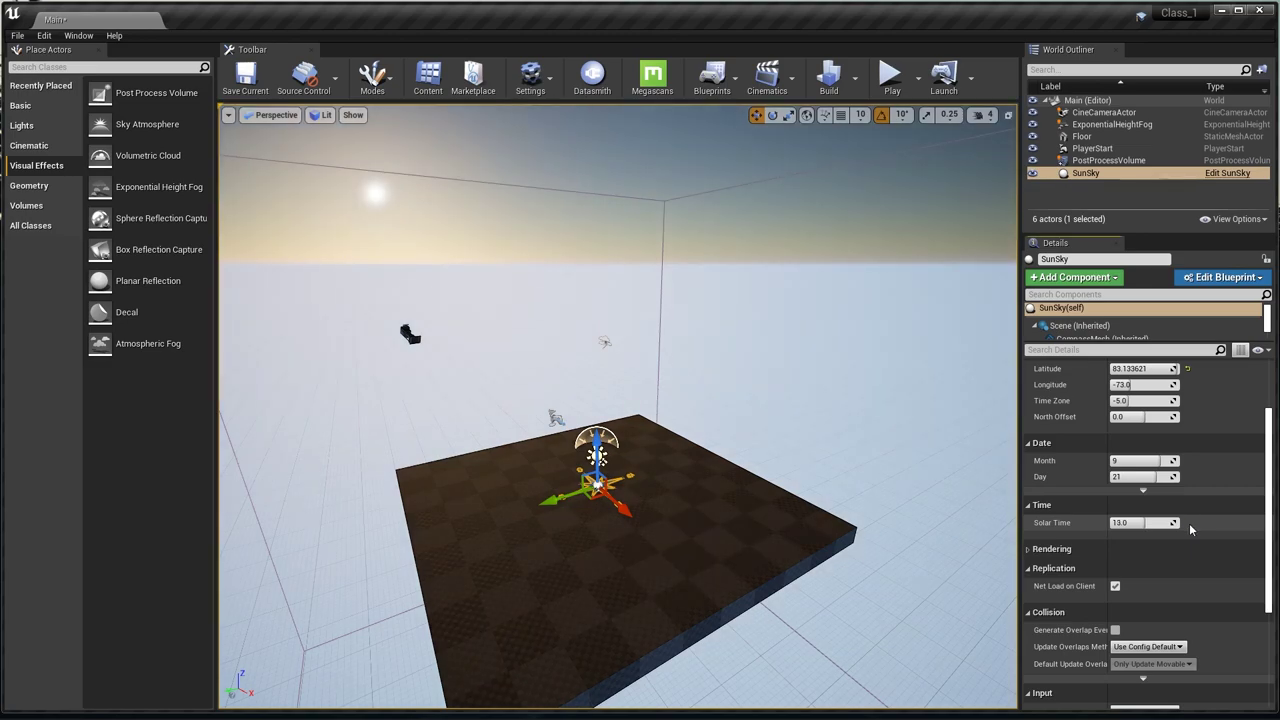
click(1135, 368)
text(45)
key(Return)
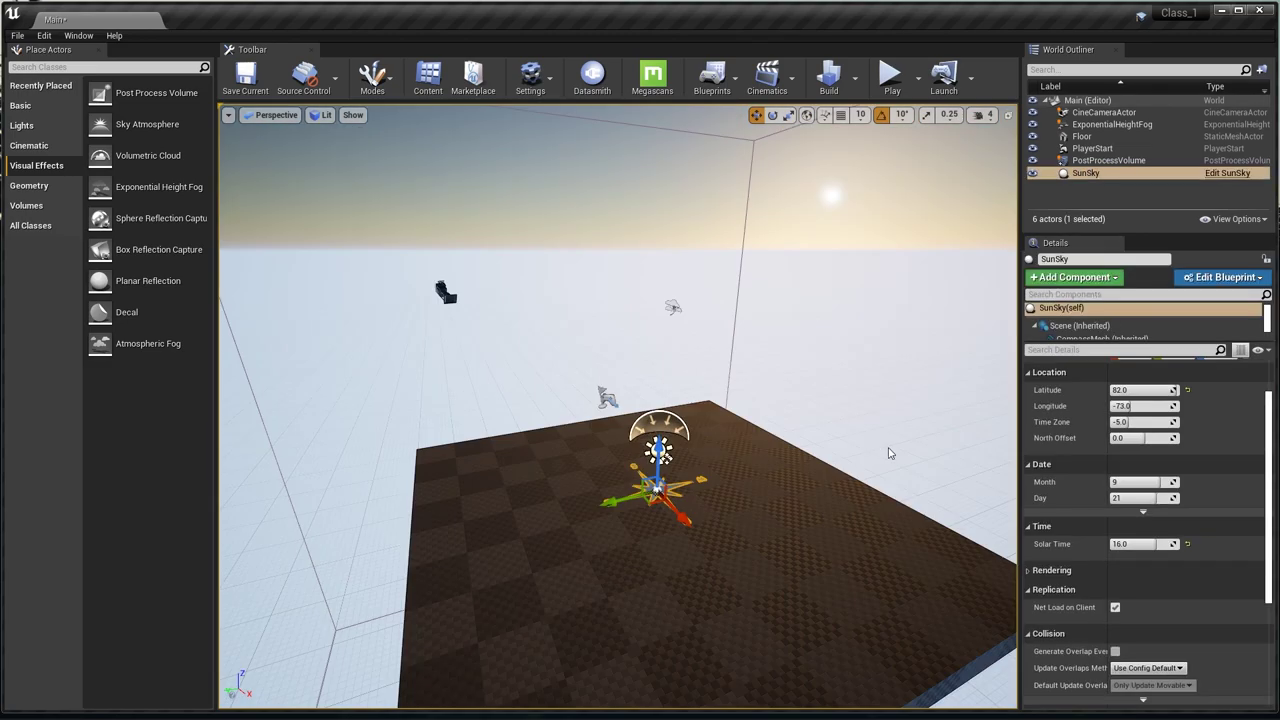
click(1188, 546)
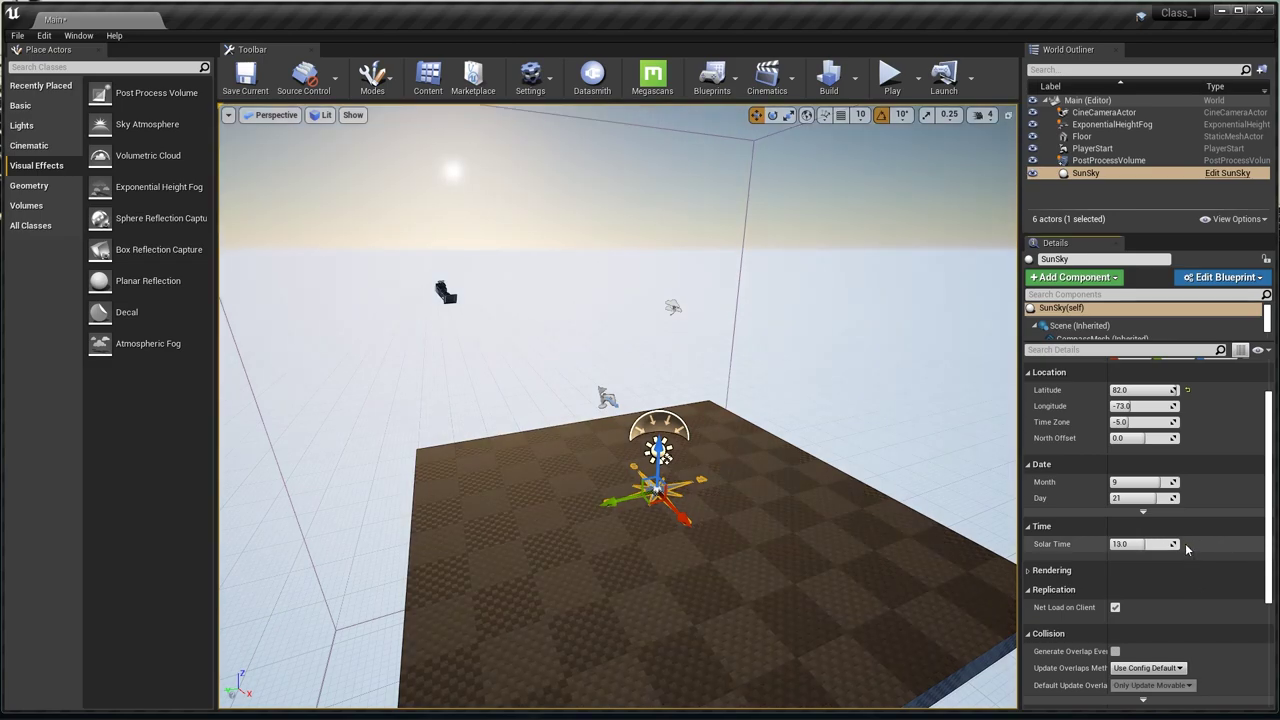
scroll(1212, 555, up, 2)
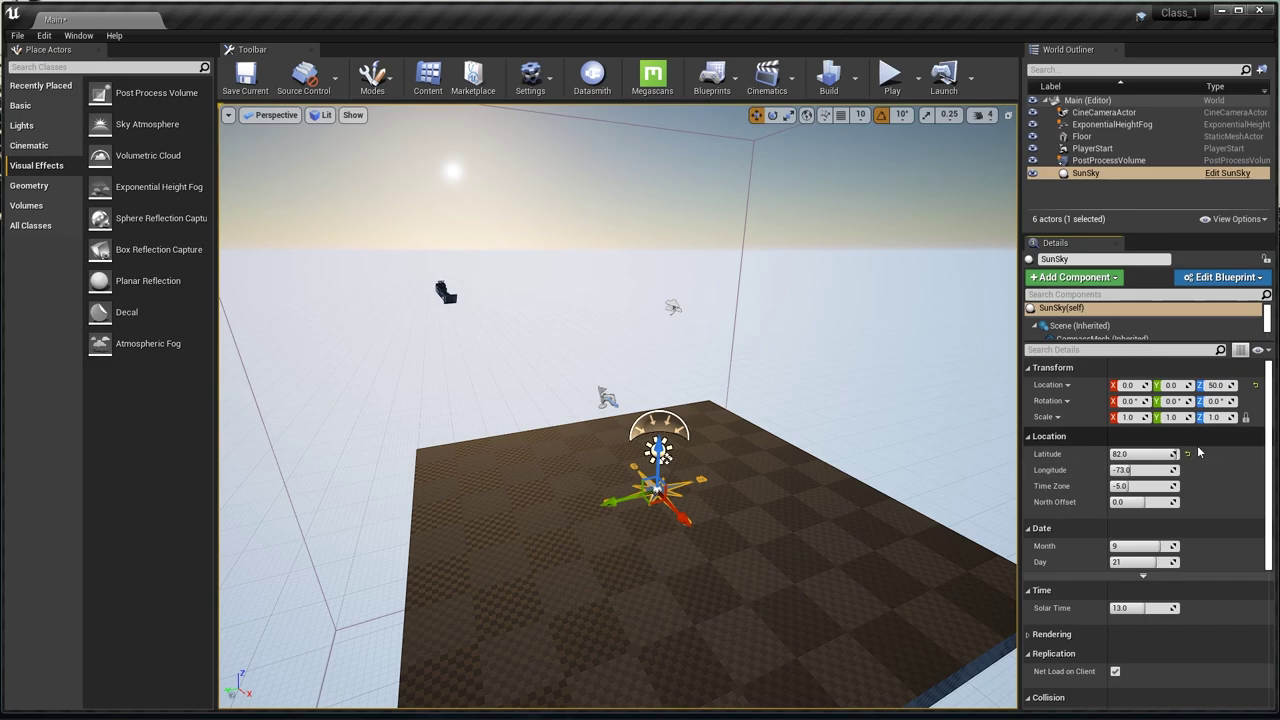
click(1187, 454)
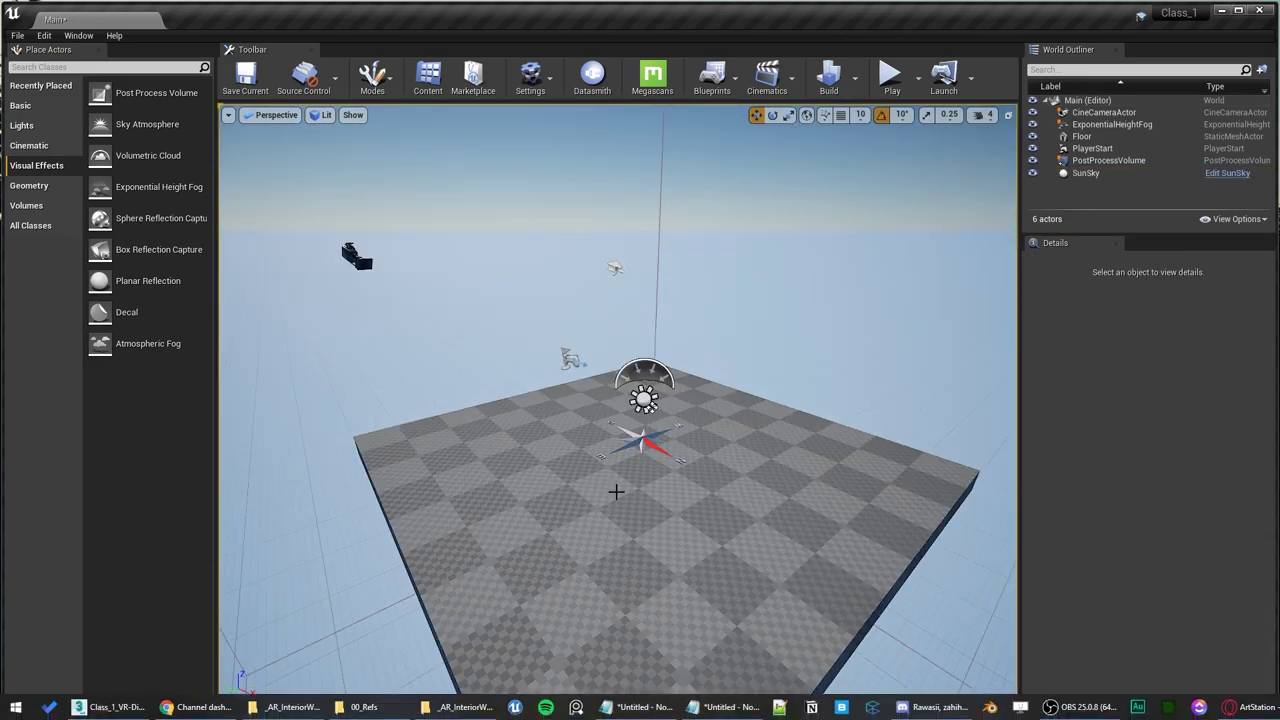
drag(554, 300, 554, 242)
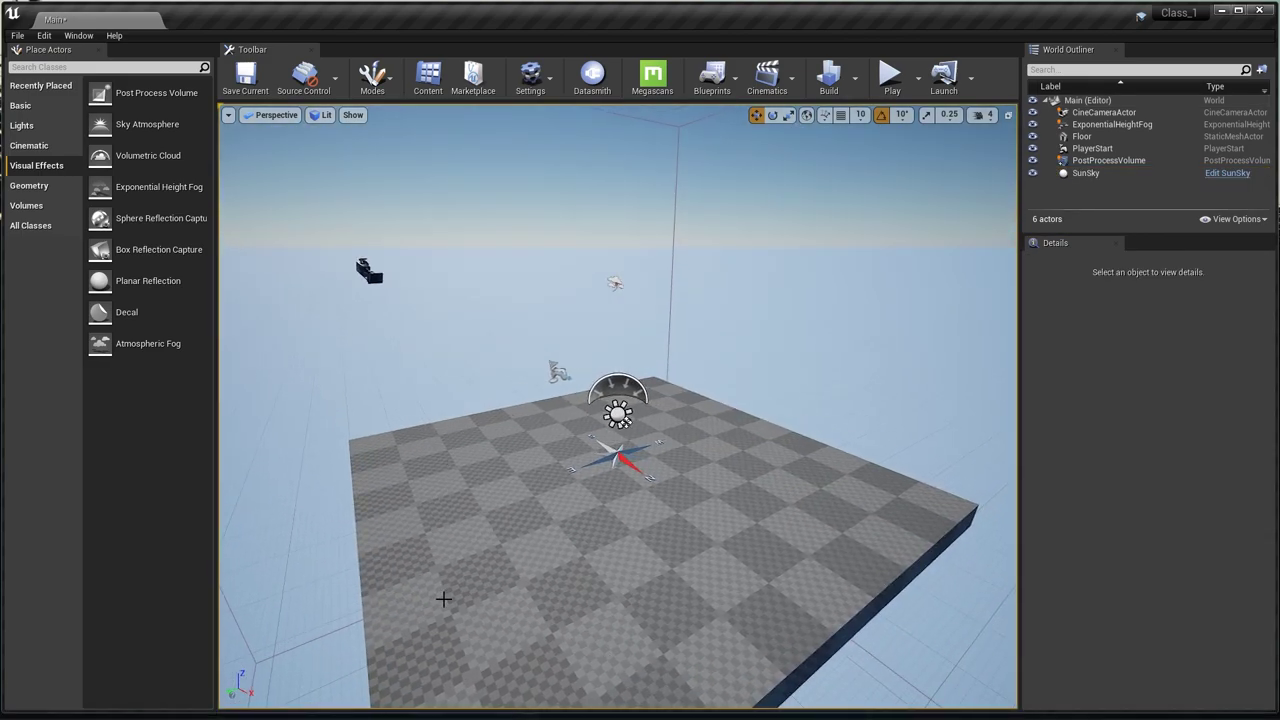
Dock the Content Browser beneath the viewport and adjust the viewport's size and angle
click(427, 80)
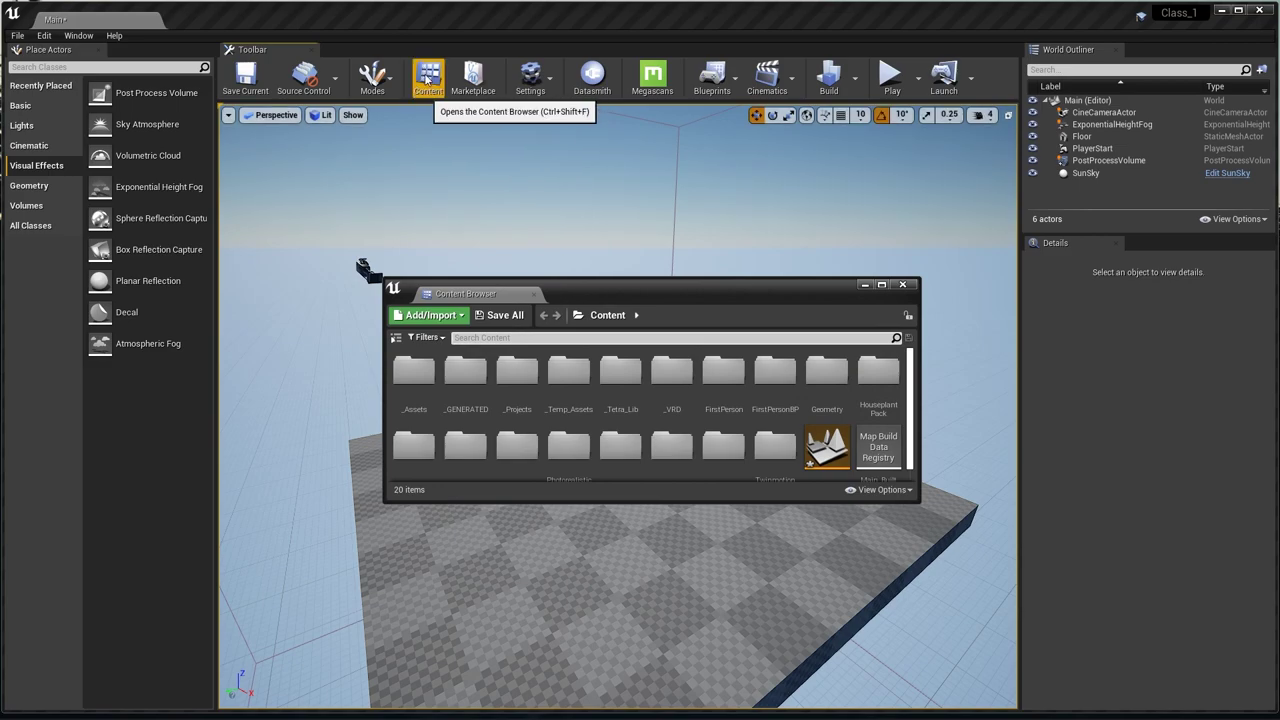
drag(620, 297, 603, 262)
mouse_move(464, 264)
mouse_down()
mouse_move(419, 640)
mouse_move(473, 519)
mouse_up()
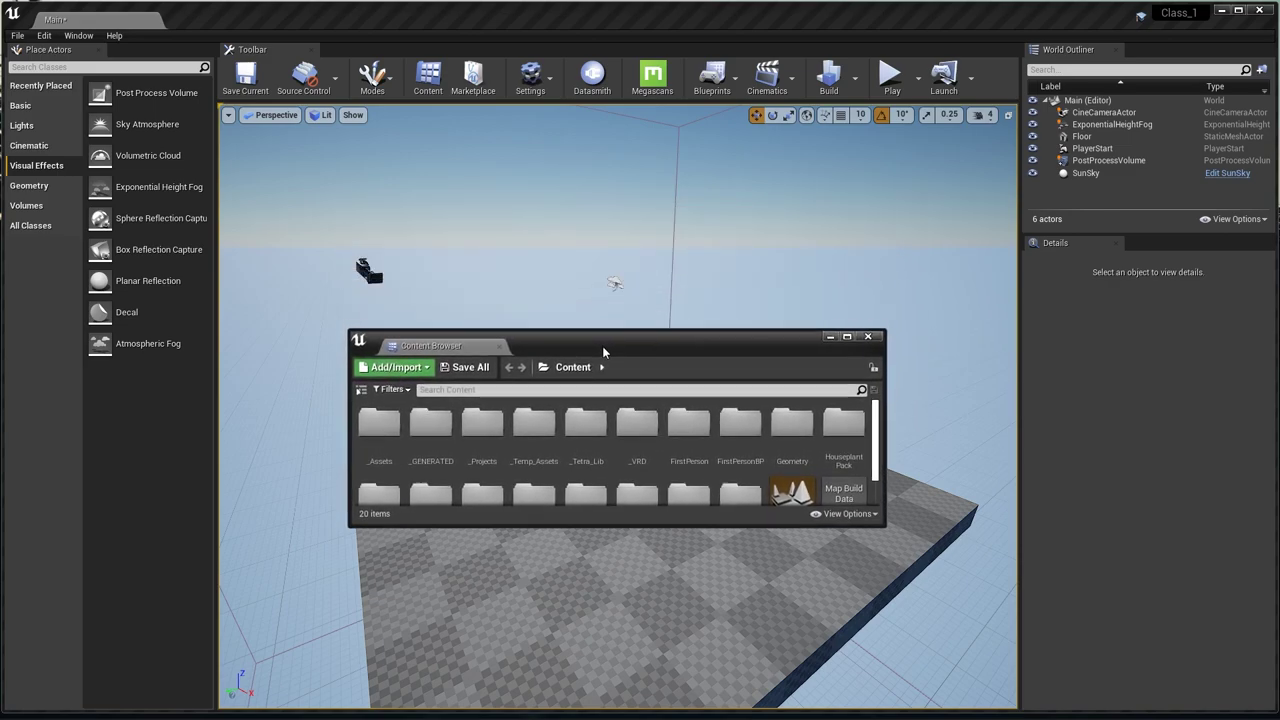
mouse_move(640, 293)
mouse_down()
mouse_move(584, 538)
mouse_move(637, 627)
mouse_move(493, 222)
mouse_up()
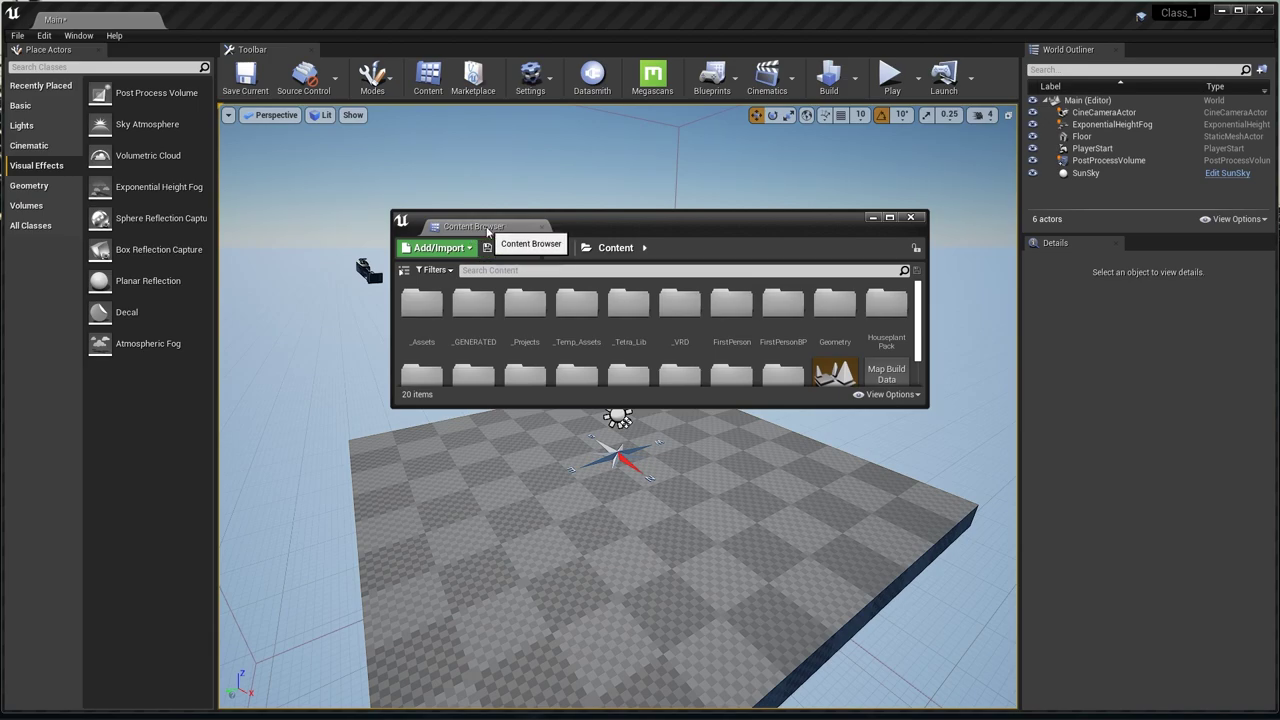
mouse_move(487, 230)
mouse_down()
mouse_move(451, 287)
mouse_move(465, 229)
mouse_move(713, 234)
mouse_move(849, 344)
mouse_move(882, 355)
mouse_move(742, 347)
mouse_move(662, 300)
mouse_move(624, 321)
mouse_move(607, 120)
mouse_move(228, 410)
mouse_move(659, 635)
mouse_move(840, 480)
mouse_move(962, 407)
mouse_move(920, 414)
mouse_move(239, 273)
mouse_move(248, 262)
mouse_up()
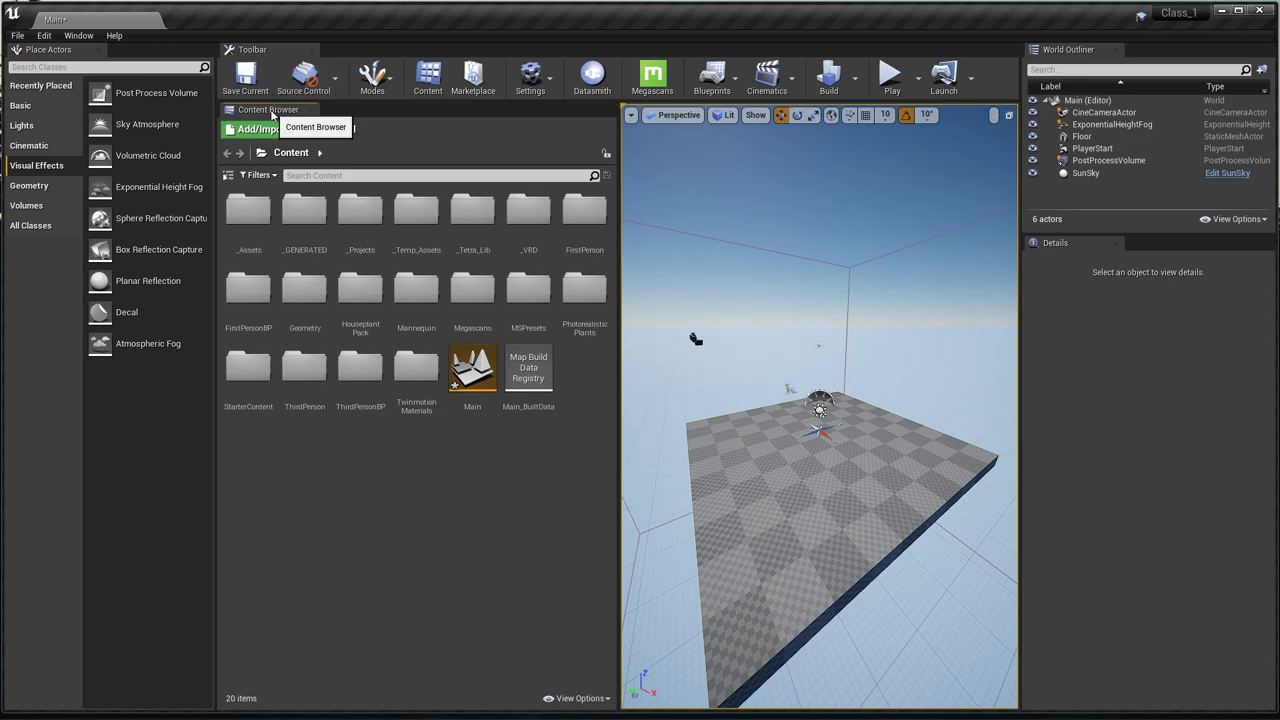
mouse_move(272, 116)
mouse_down()
mouse_move(452, 627)
mouse_move(443, 651)
mouse_up()
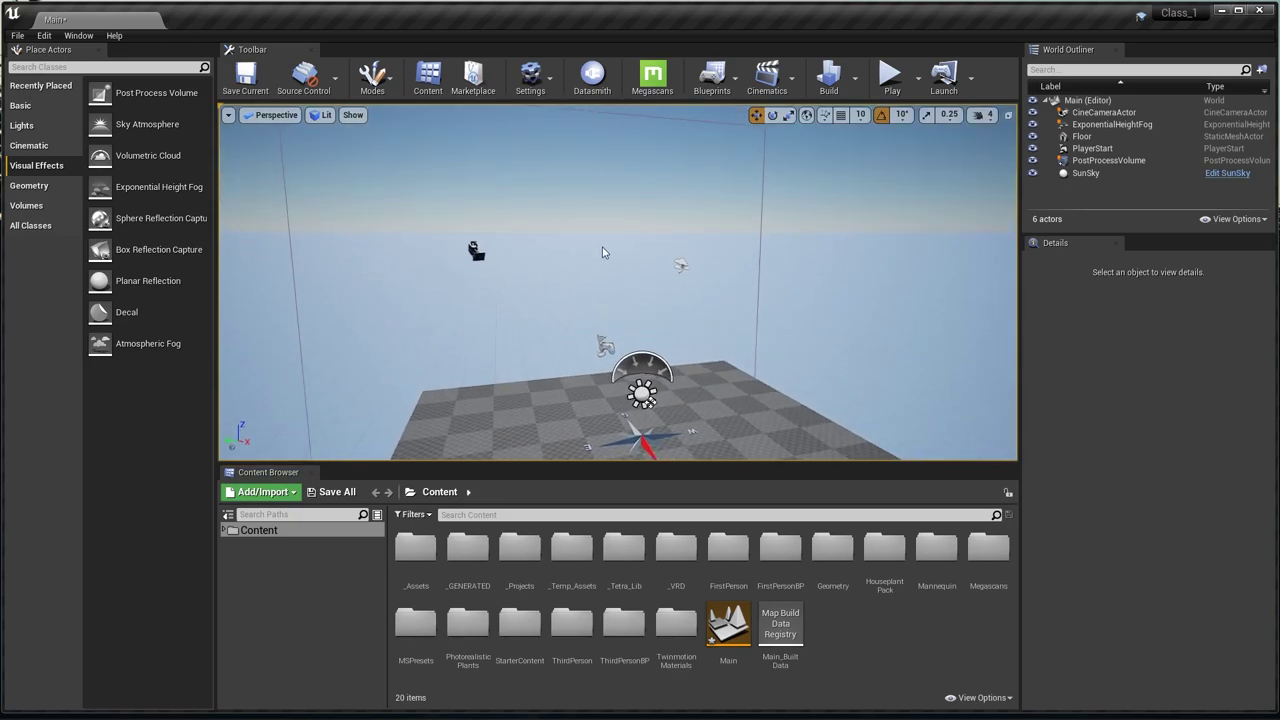
right_drag(768, 201, 768, 201)
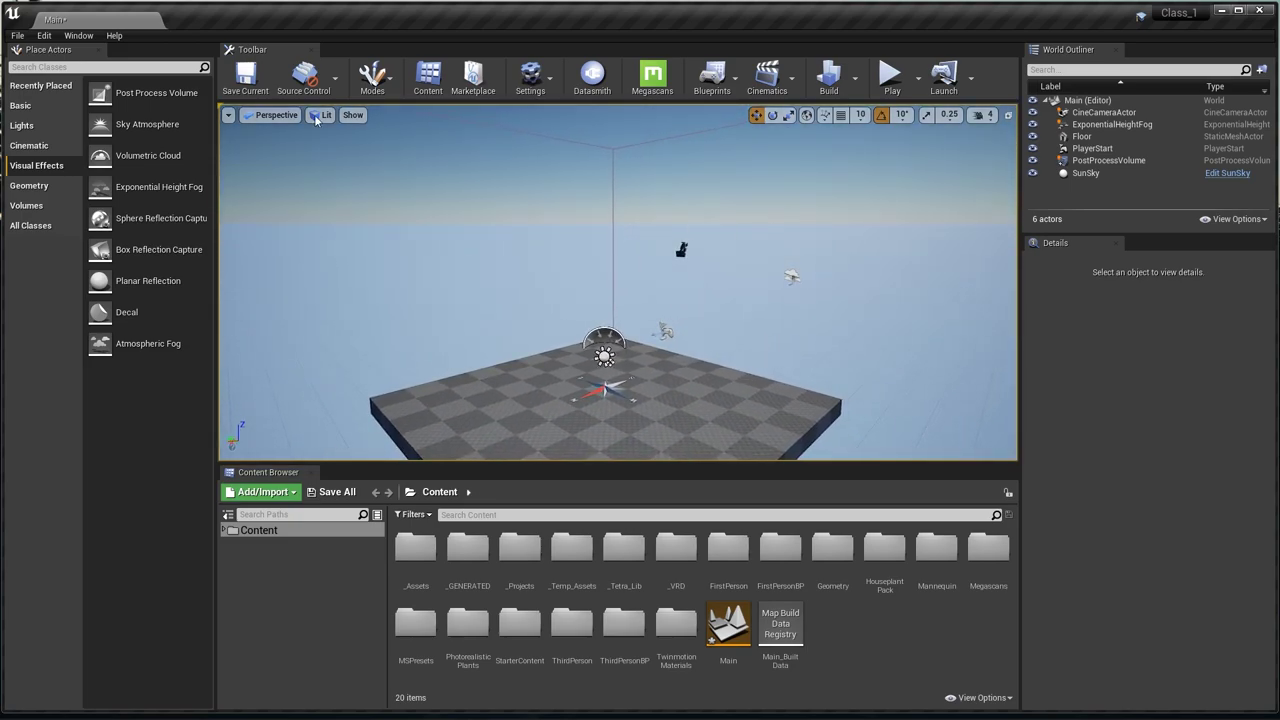
drag(518, 467, 519, 484)
right_drag(518, 470, 518, 470)
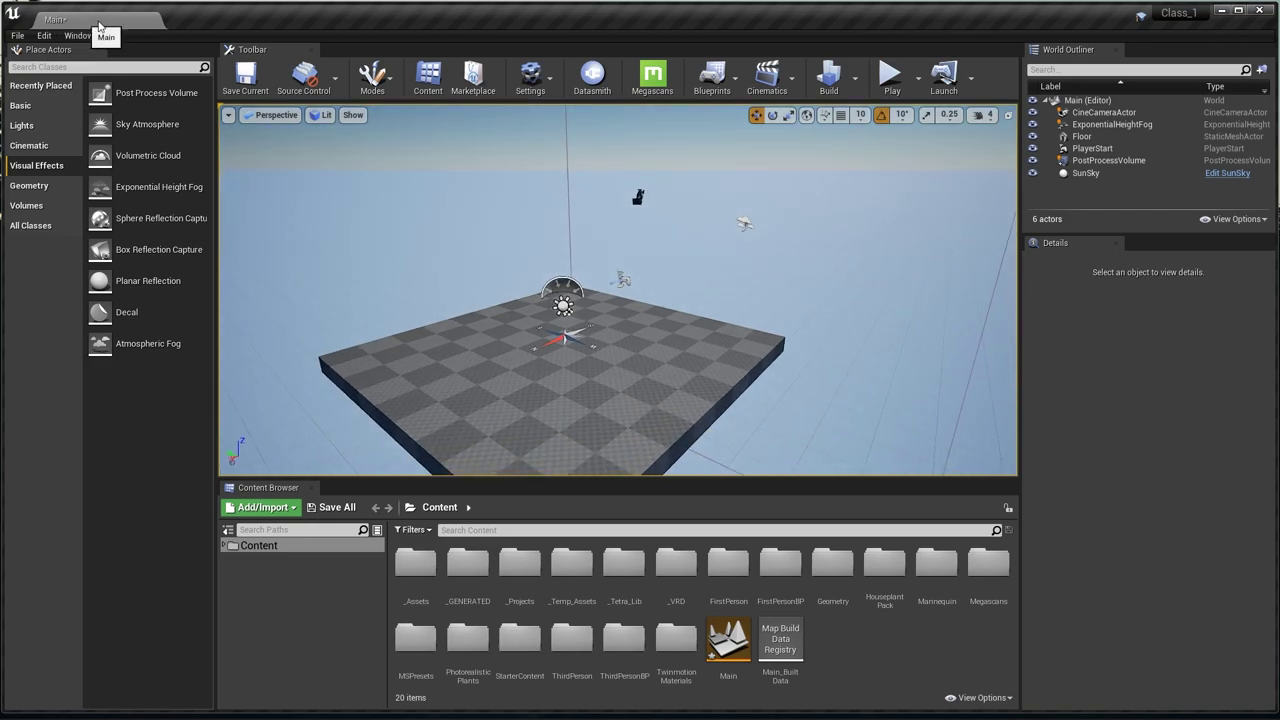
Open the Main level asset, saving it to /Game/Main, and select the Floor actor
double_click(725, 650)
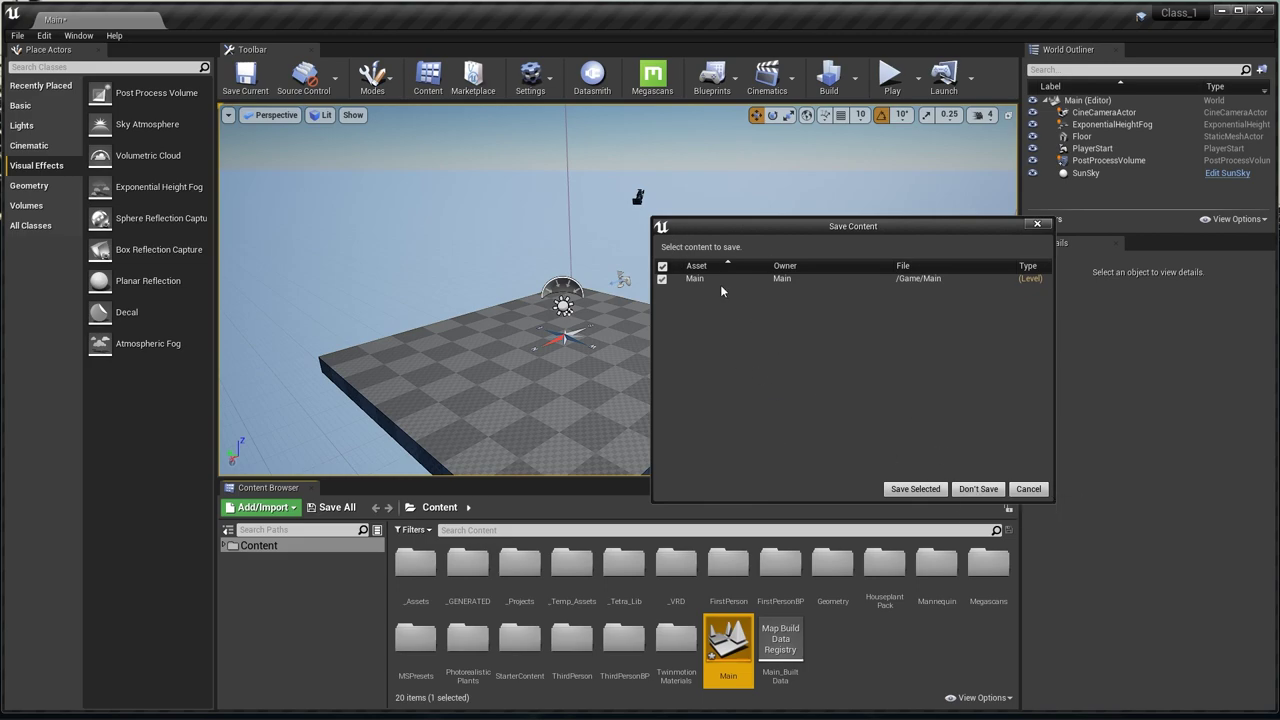
click(965, 488)
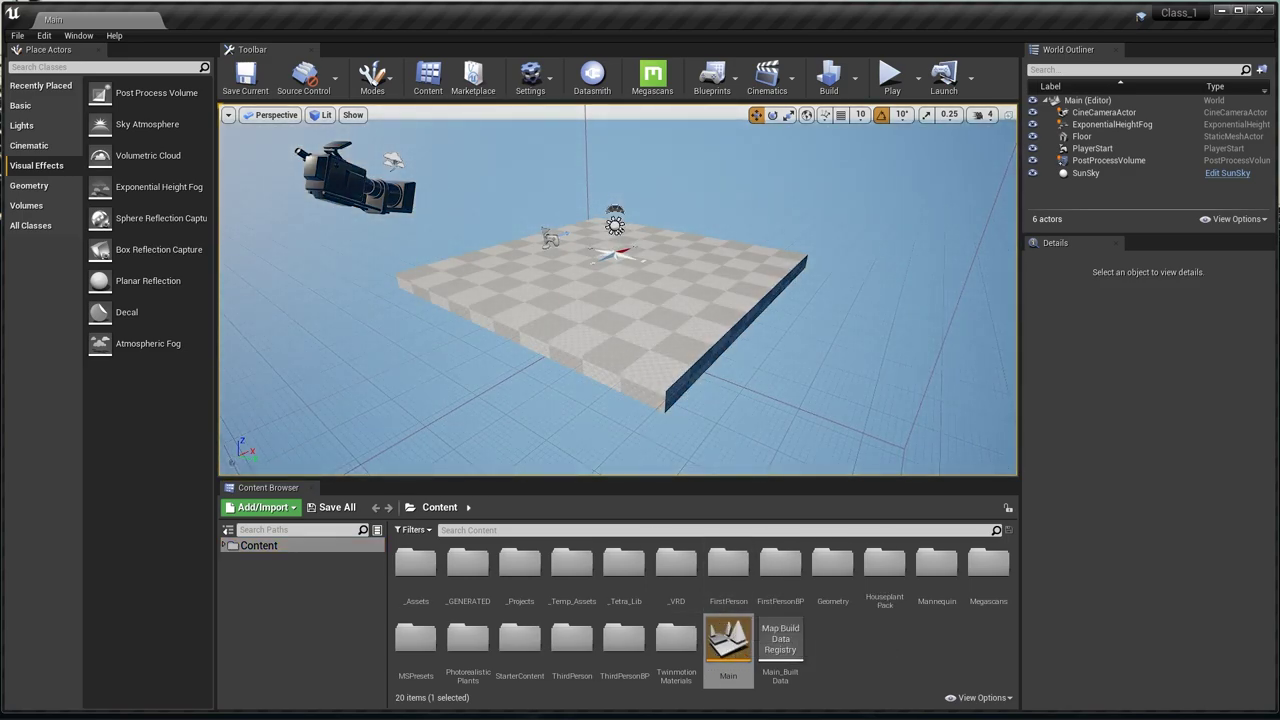
click(726, 297)
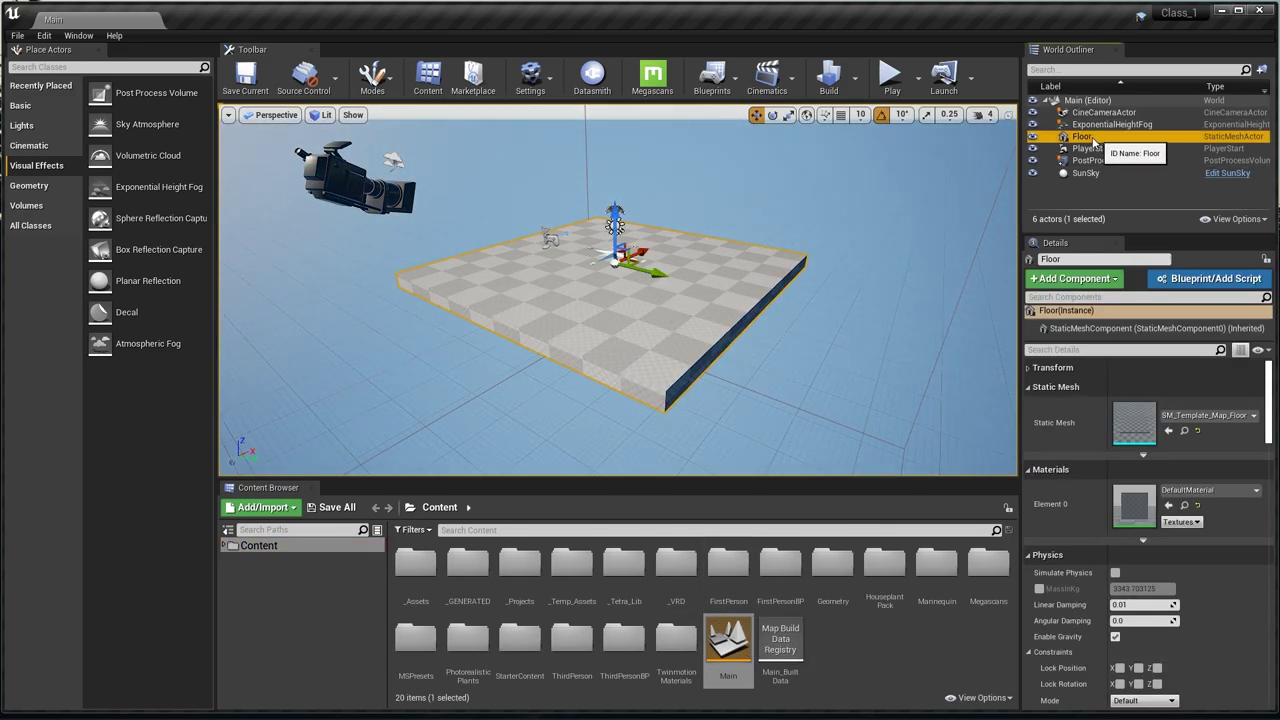
Locate the floor's mesh asset with Ctrl+B and browse the Engine Content and C++ Classes folders
middle_drag(479, 260, 513, 267)
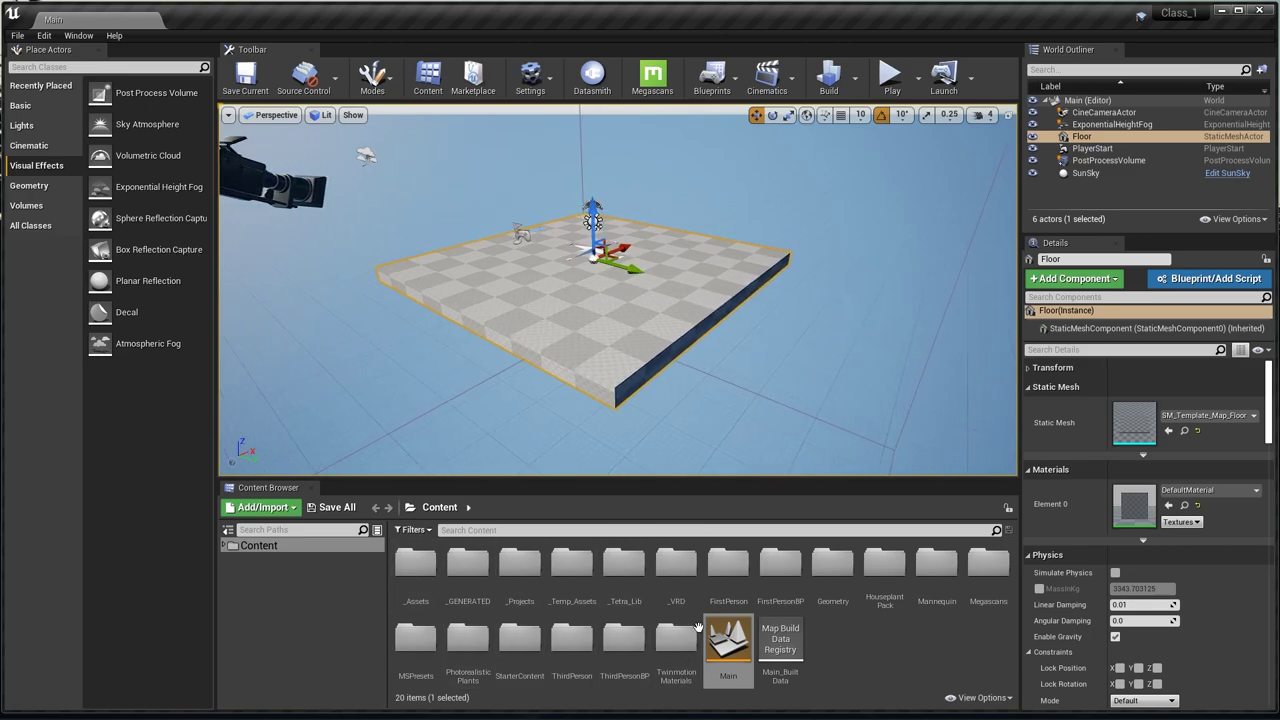
middle_drag(680, 400, 607, 371)
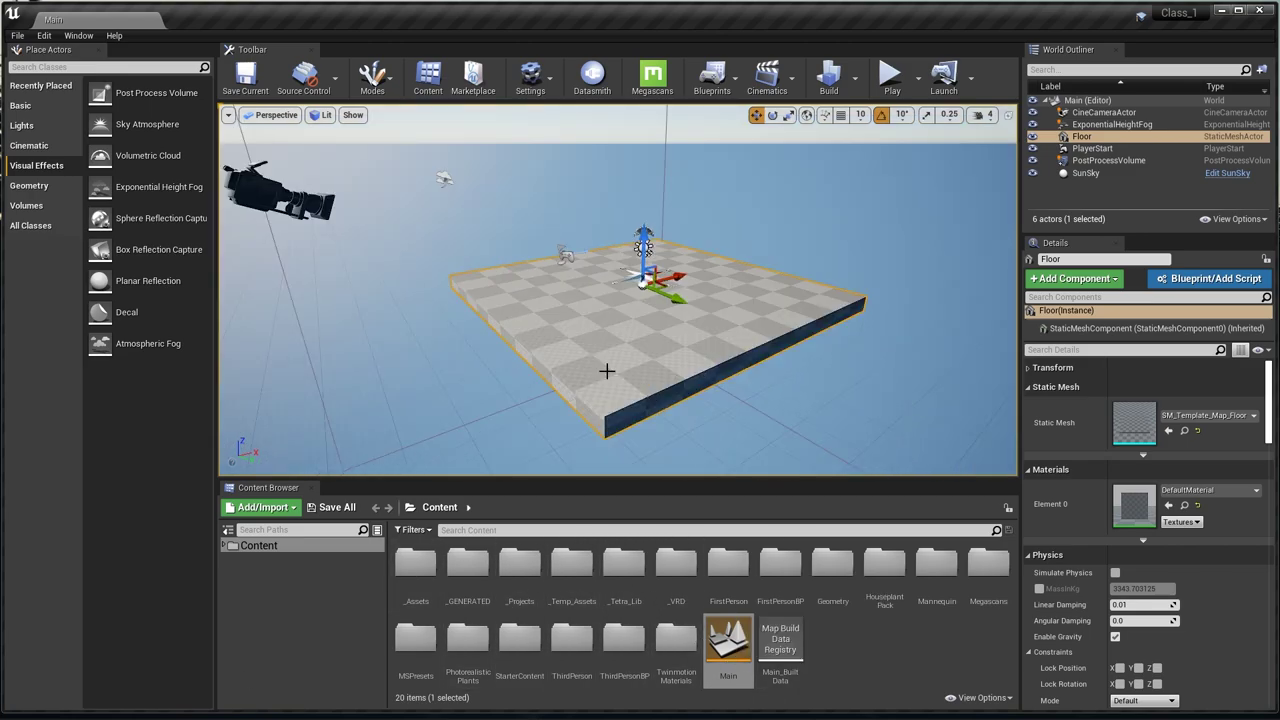
key(ctrl+b)
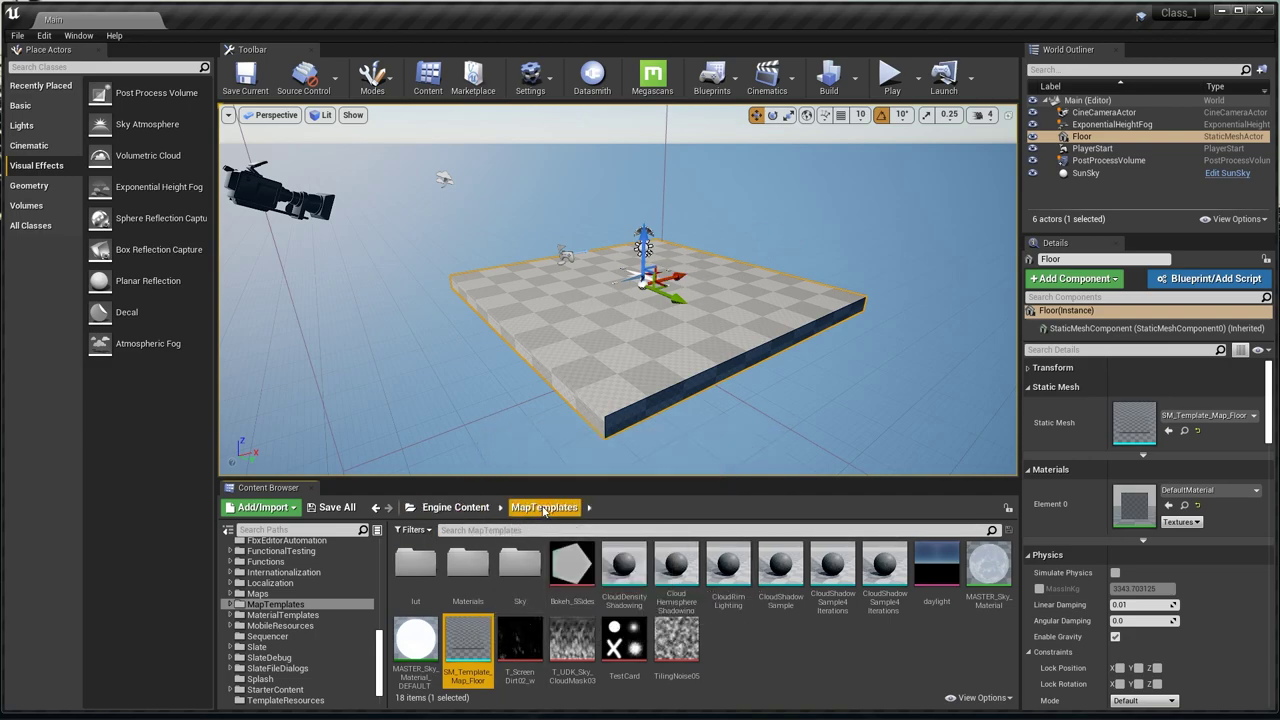
drag(670, 330, 665, 345)
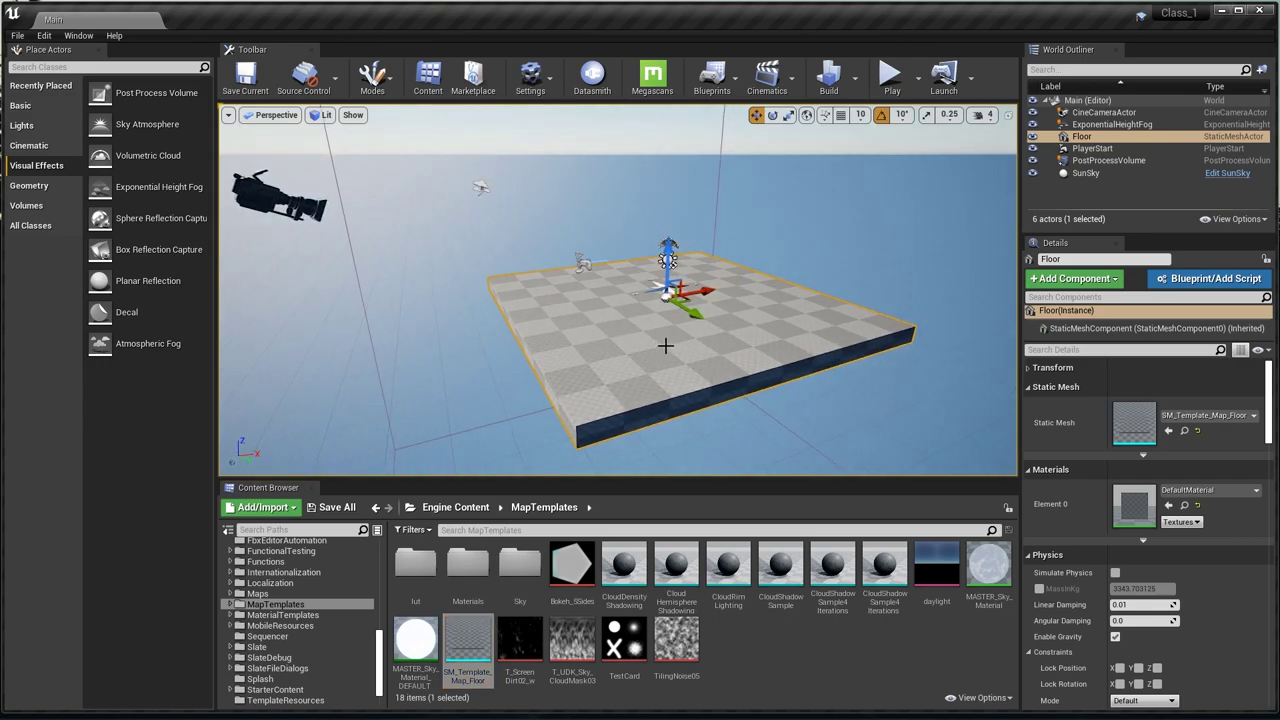
drag(380, 658, 380, 566)
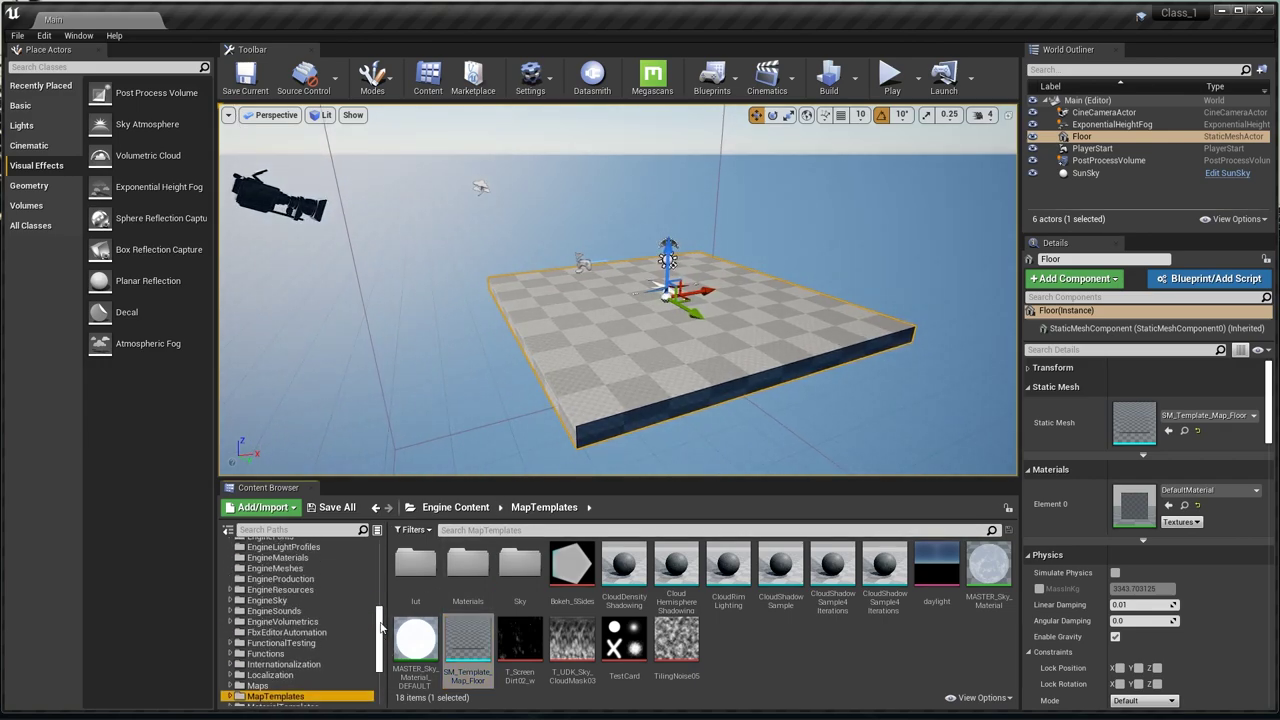
double_click(227, 564)
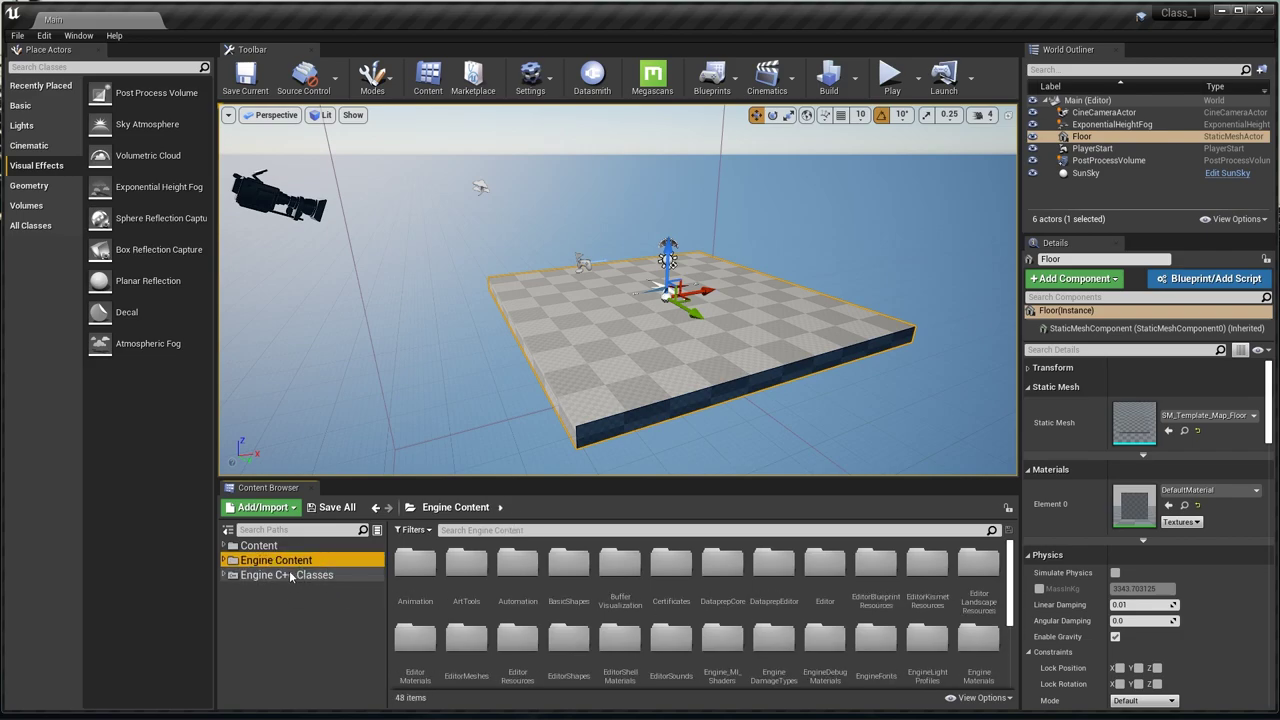
click(278, 575)
key(Up)
key(Down)
key(Up)
key(Down)
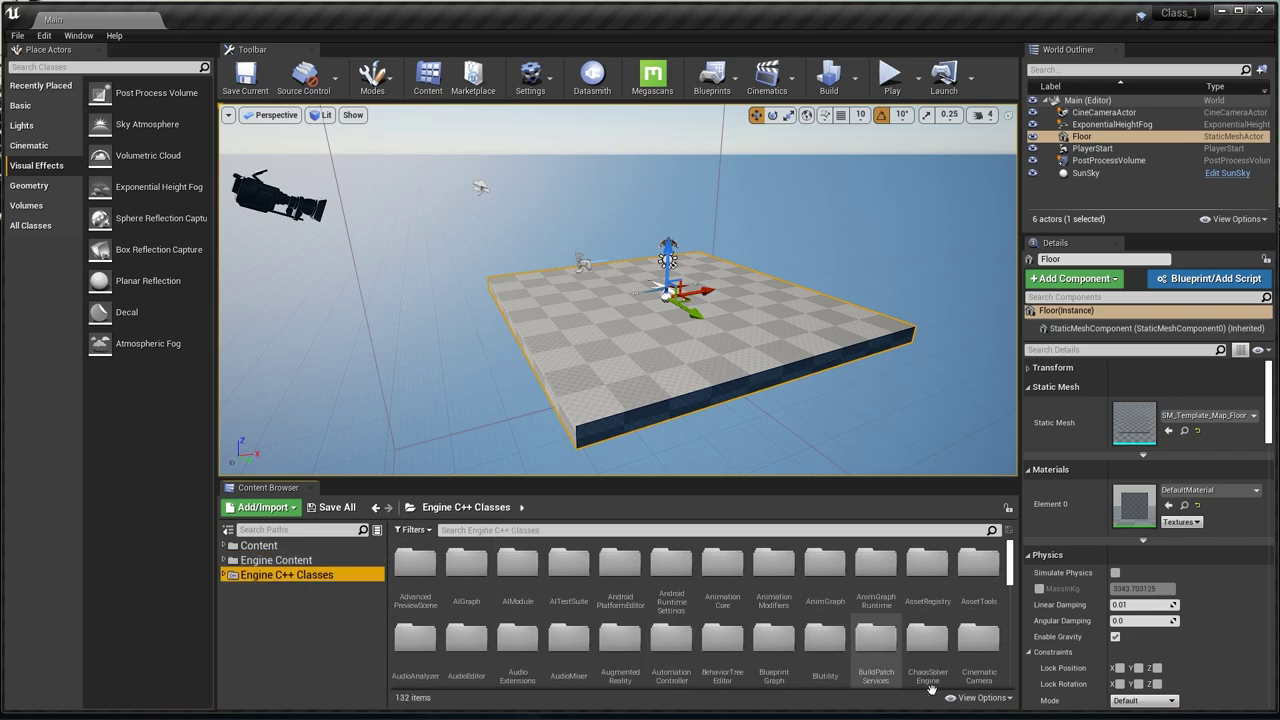
Hide C++ classes and Engine Content, return to the Content folder, and deselect all assets
click(967, 697)
click(968, 697)
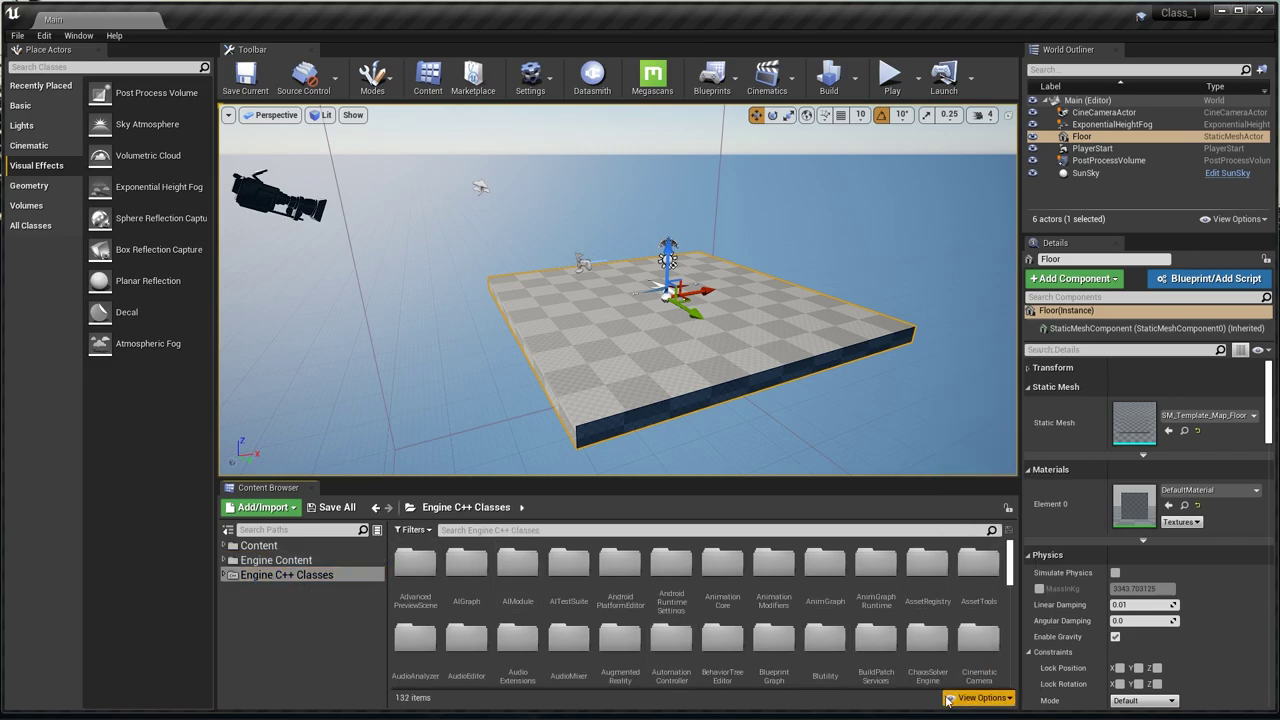
click(981, 699)
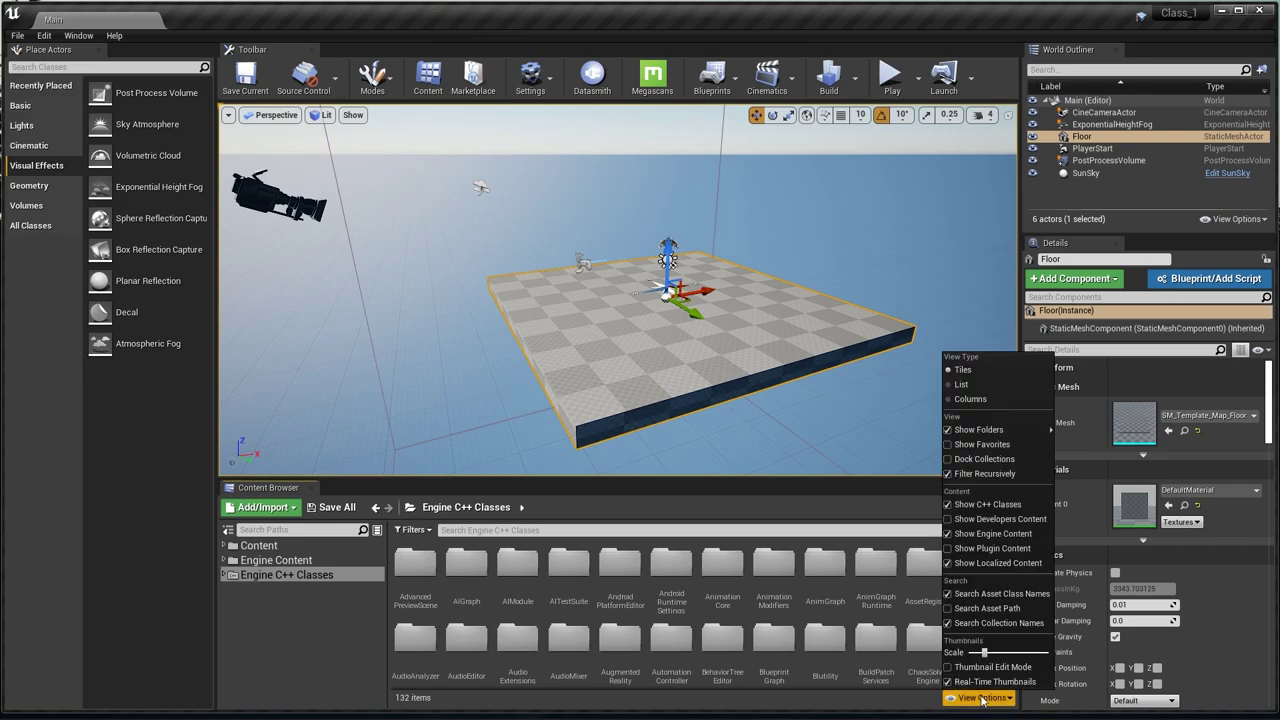
click(988, 504)
click(968, 698)
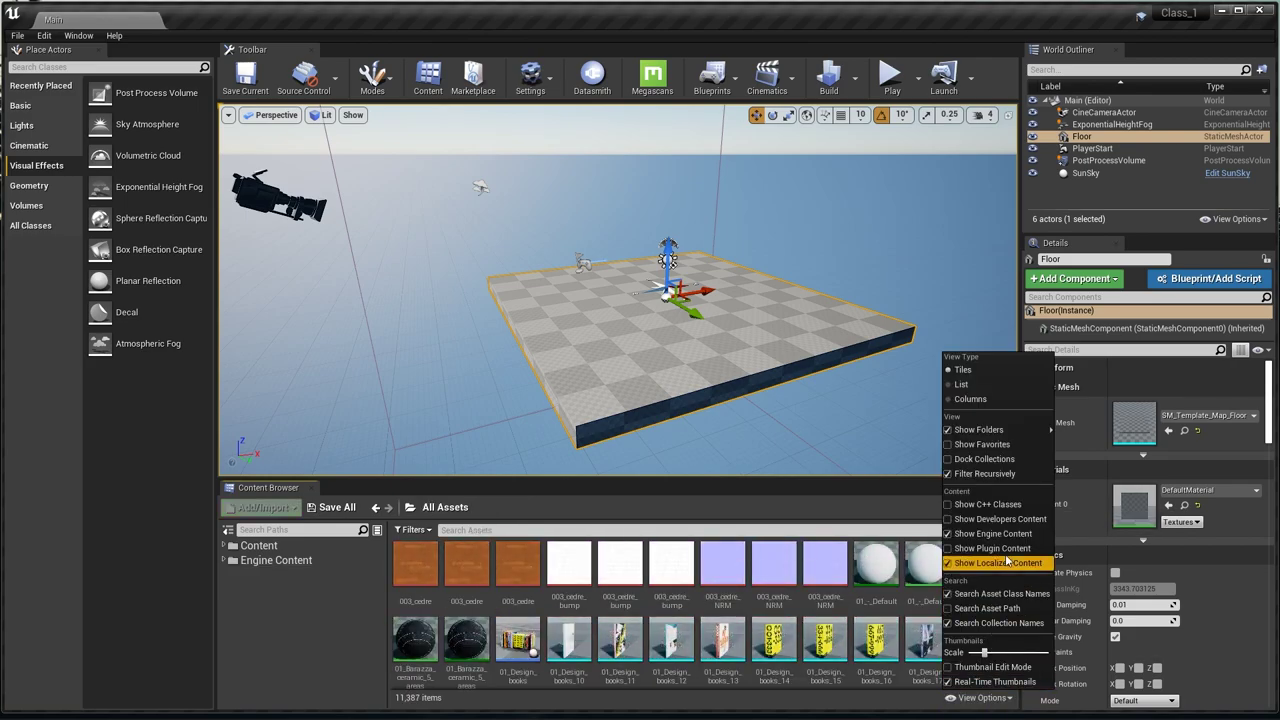
click(986, 532)
click(252, 546)
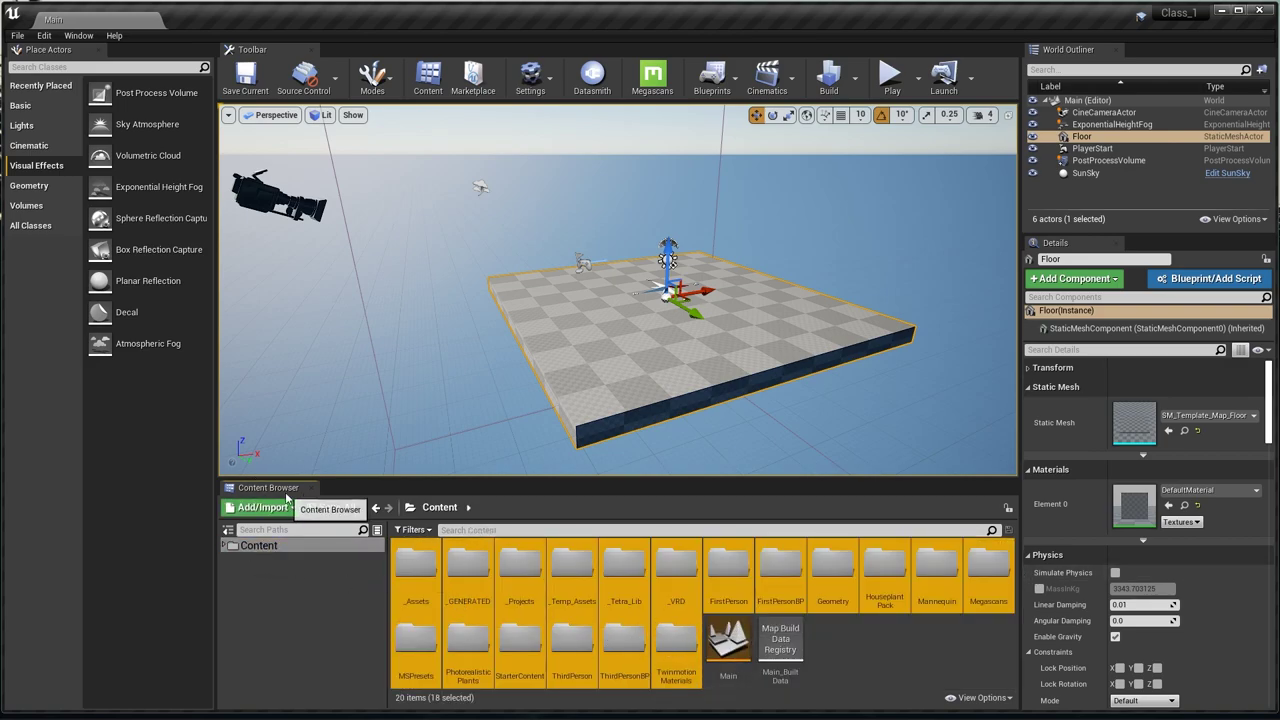
click(305, 623)
click(860, 655)
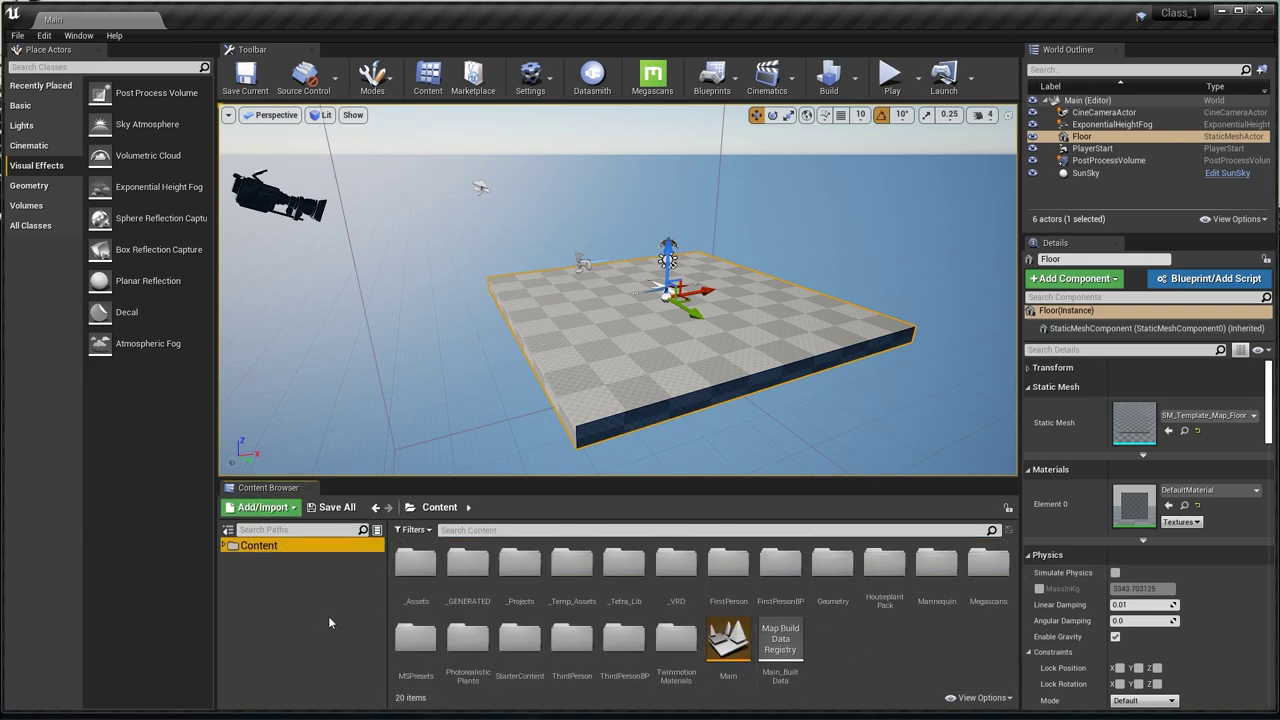
Detach the Content Browser into a larger floating window after trying the asset creation menu
right_click(856, 650)
click(862, 627)
right_click(865, 634)
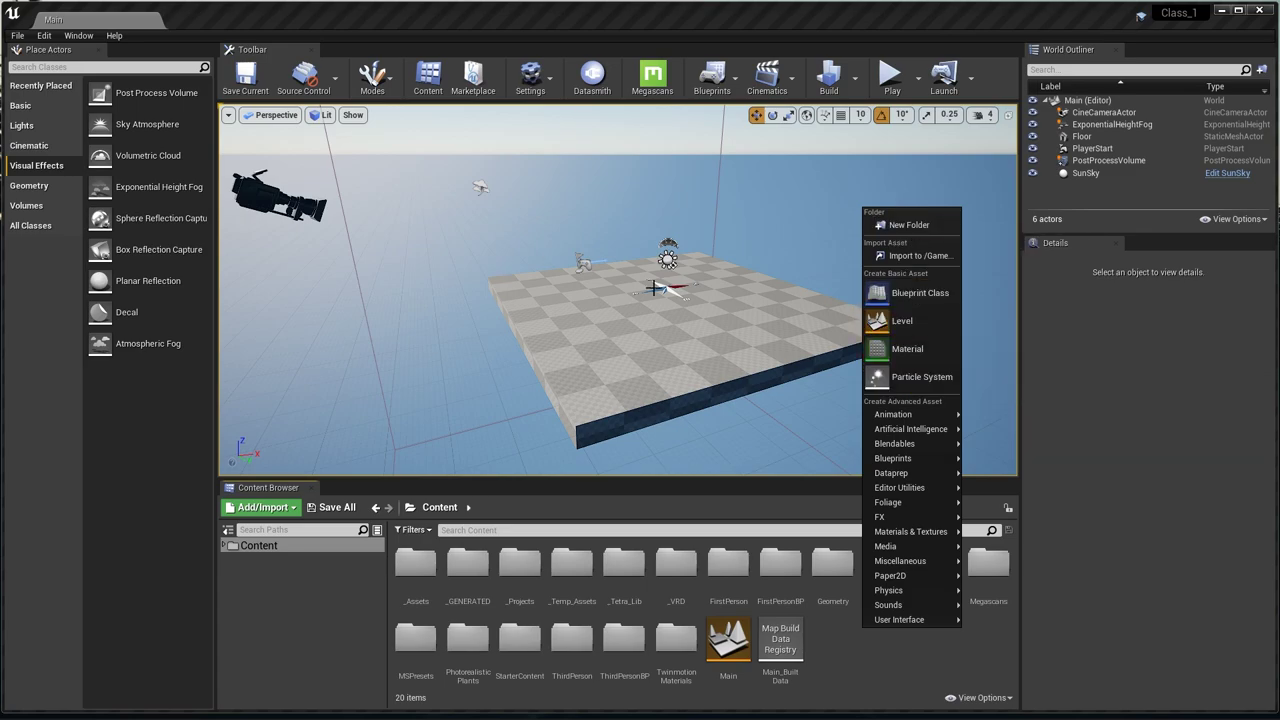
right_click(880, 632)
right_click(880, 632)
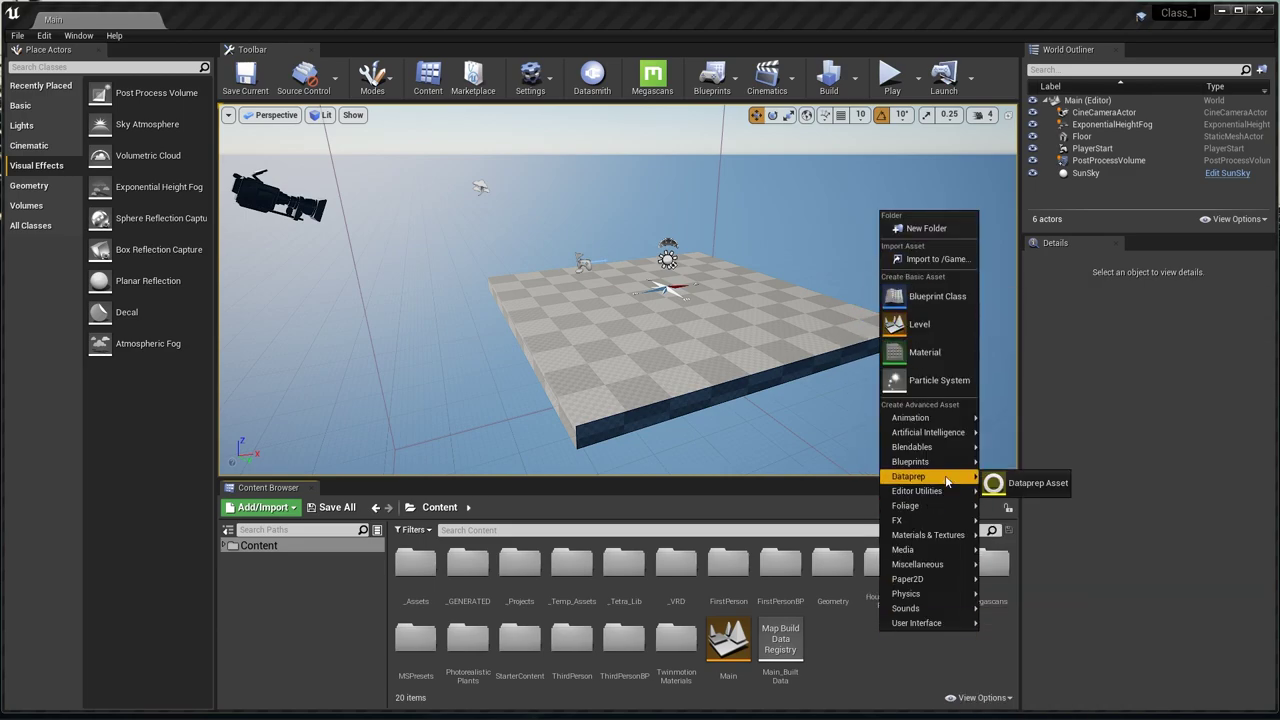
mouse_move(904, 410)
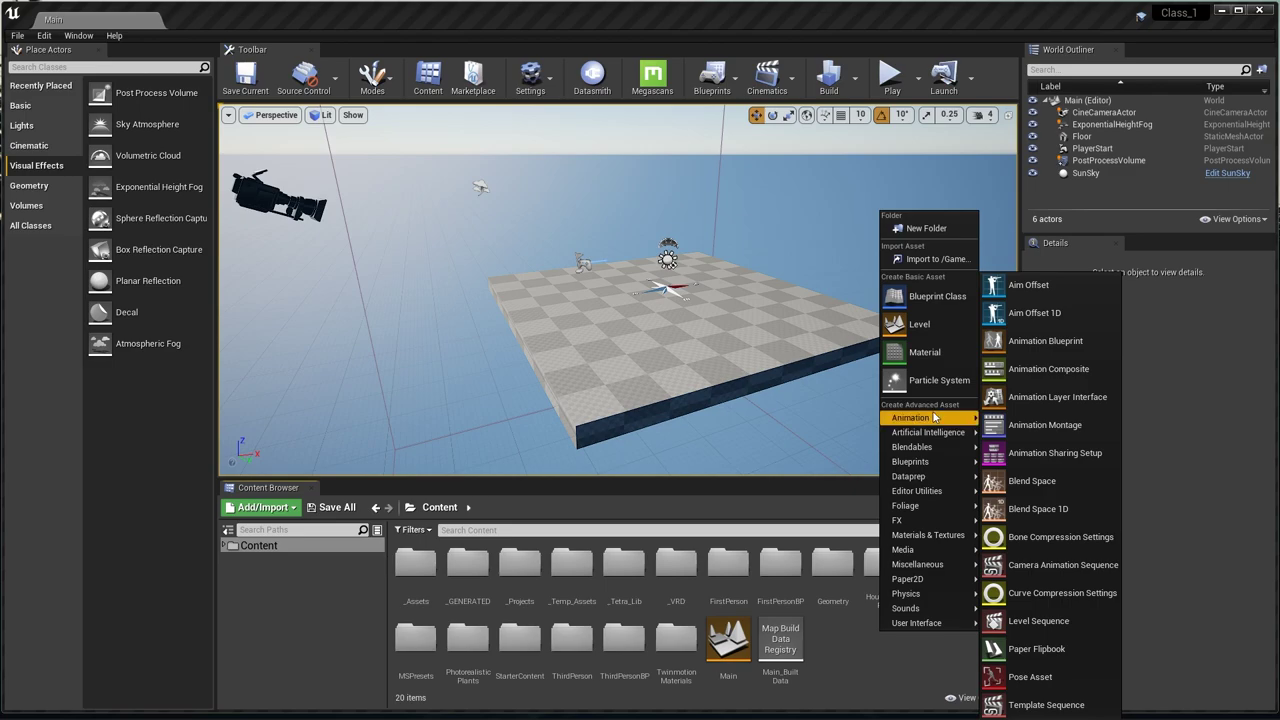
click(844, 637)
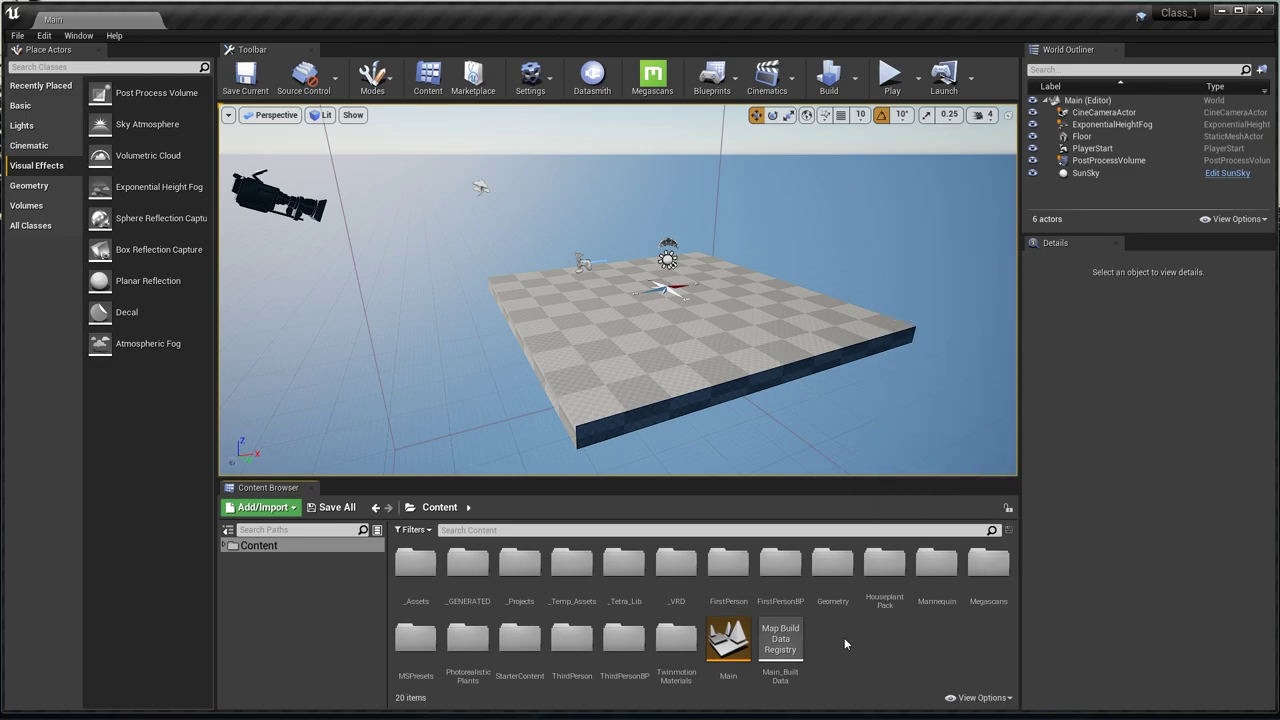
drag(268, 487, 180, 18)
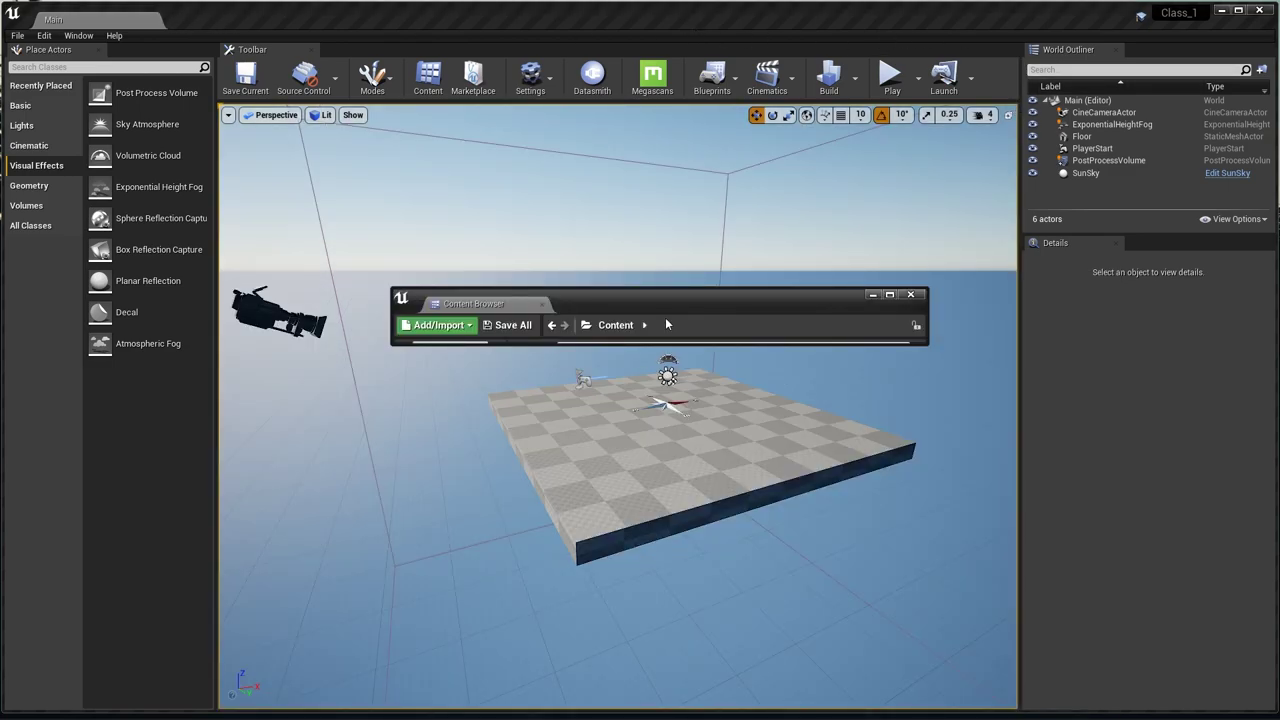
drag(646, 345, 646, 597)
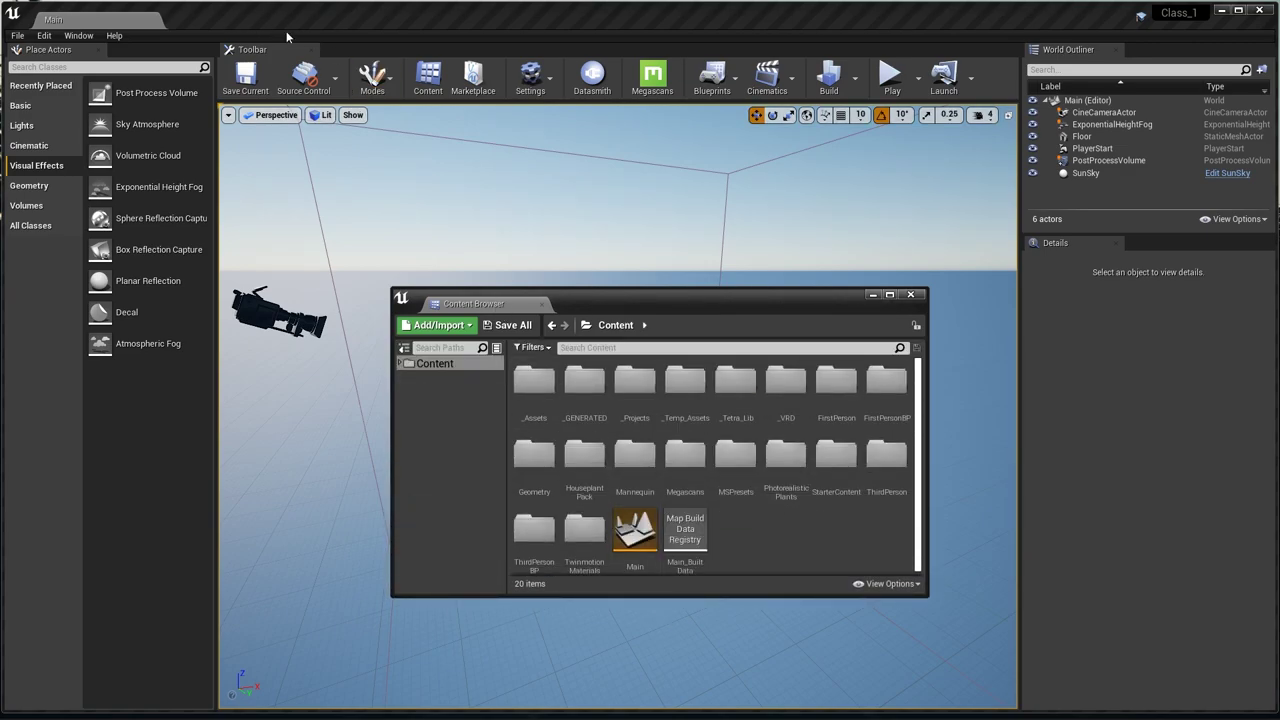
Create NewMaterial, open it in the material editor, dock its tab, then close the editor
right_click(760, 545)
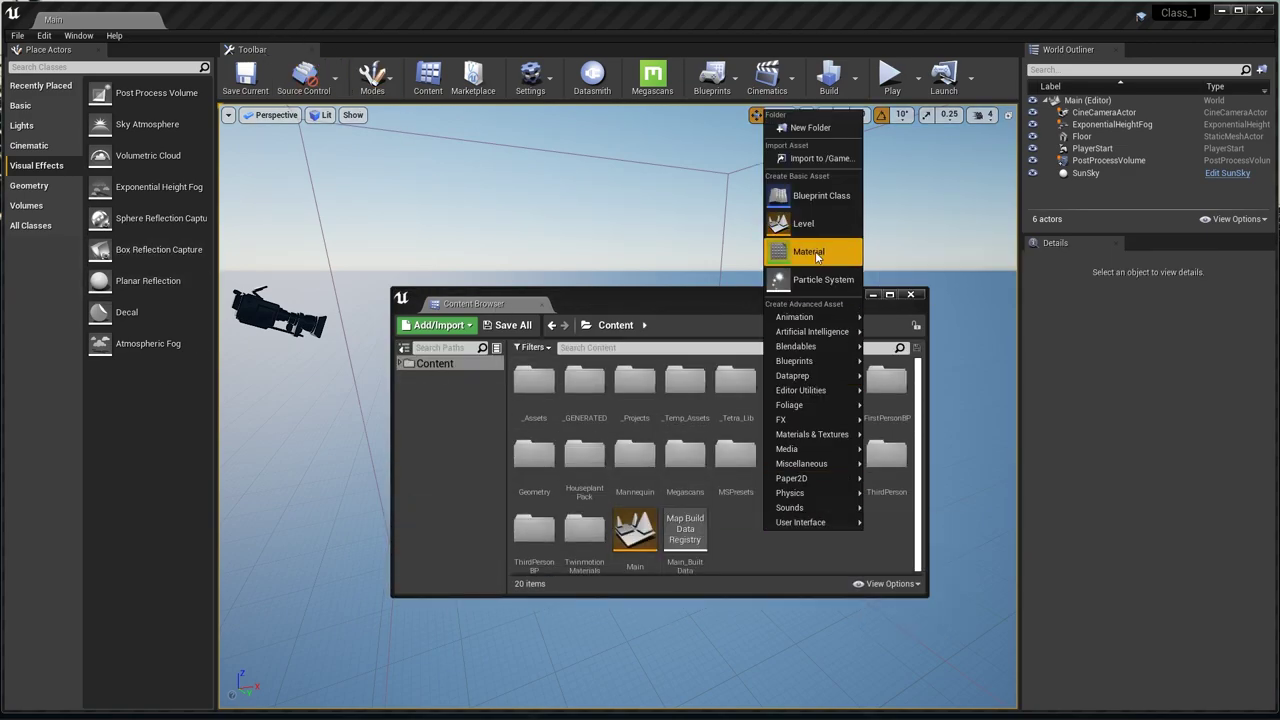
click(815, 251)
double_click(740, 530)
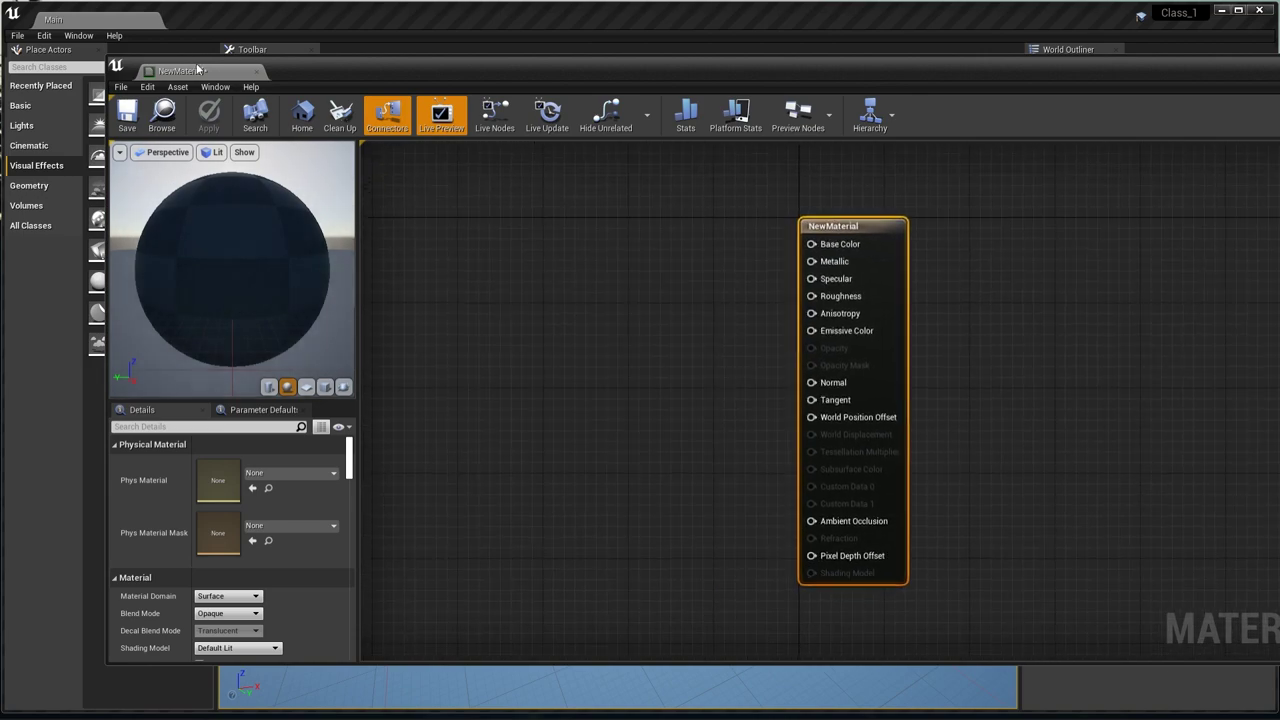
drag(202, 70, 213, 19)
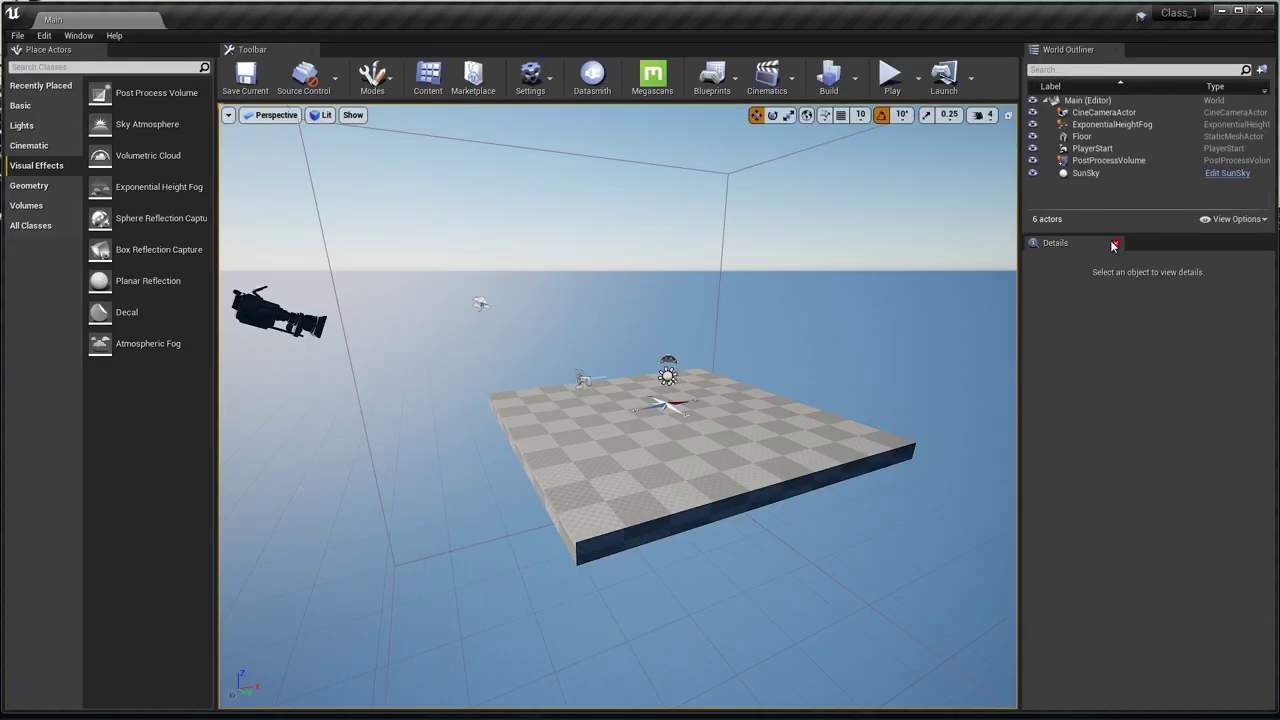
click(1114, 245)
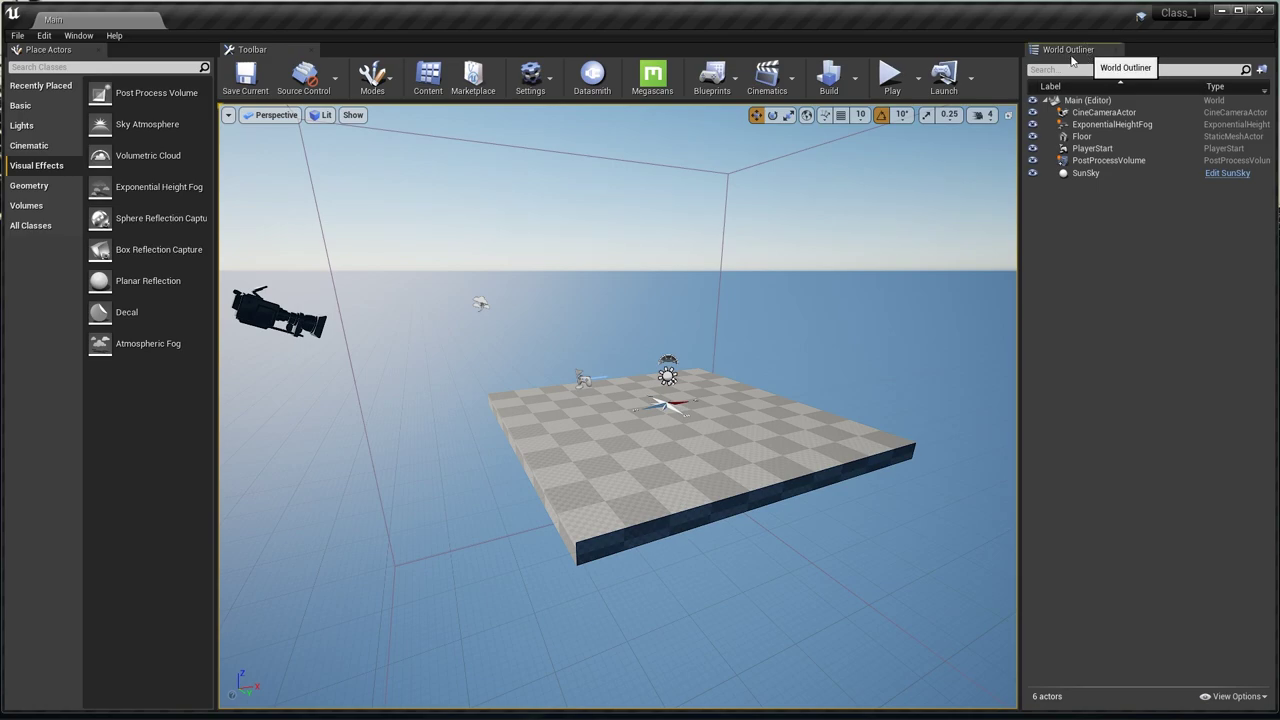
Close the World Outliner and Toolbar panels, then load the Default Editor Layout
drag(1075, 49, 930, 100)
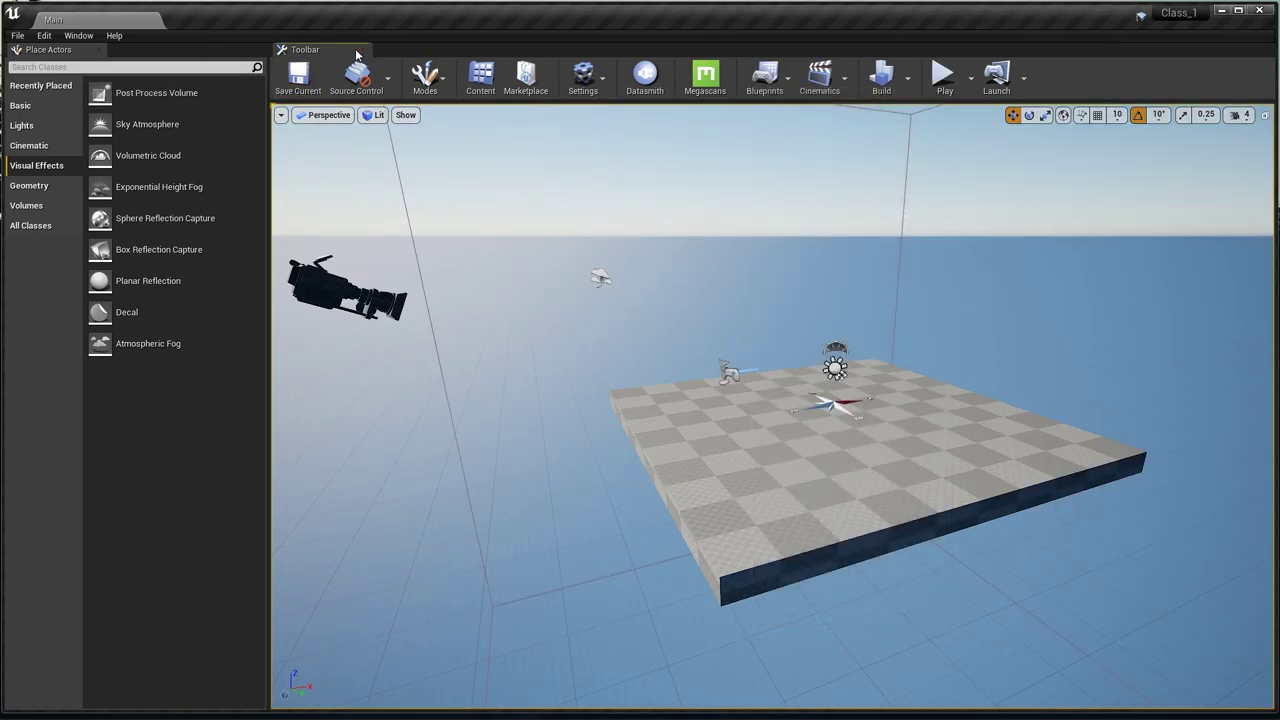
click(330, 49)
click(375, 55)
click(375, 55)
right_drag(559, 211, 559, 260)
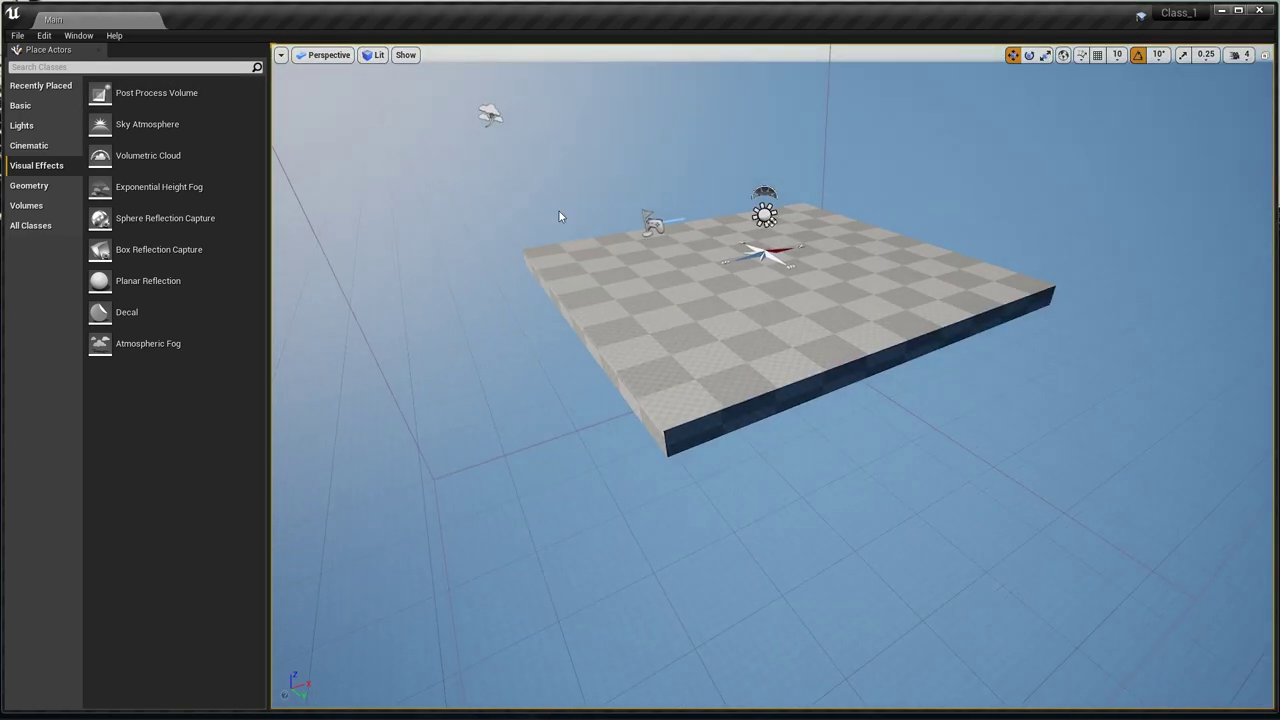
click(72, 40)
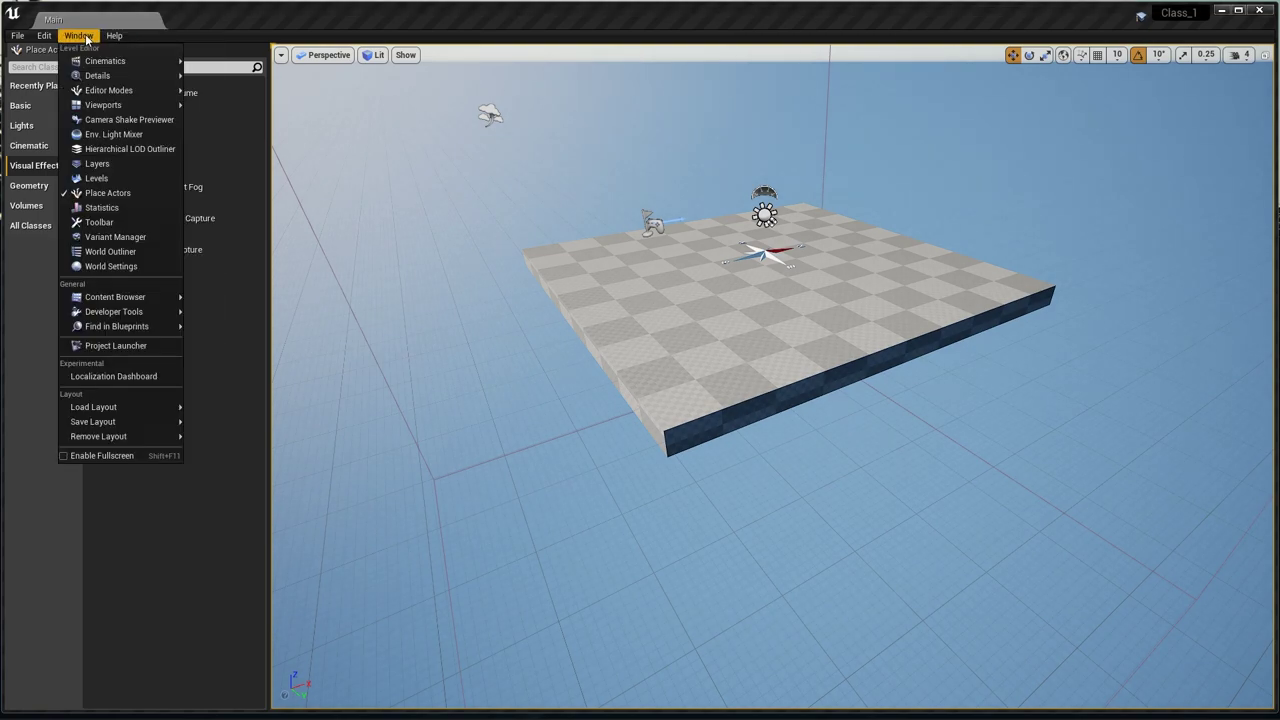
mouse_move(120, 408)
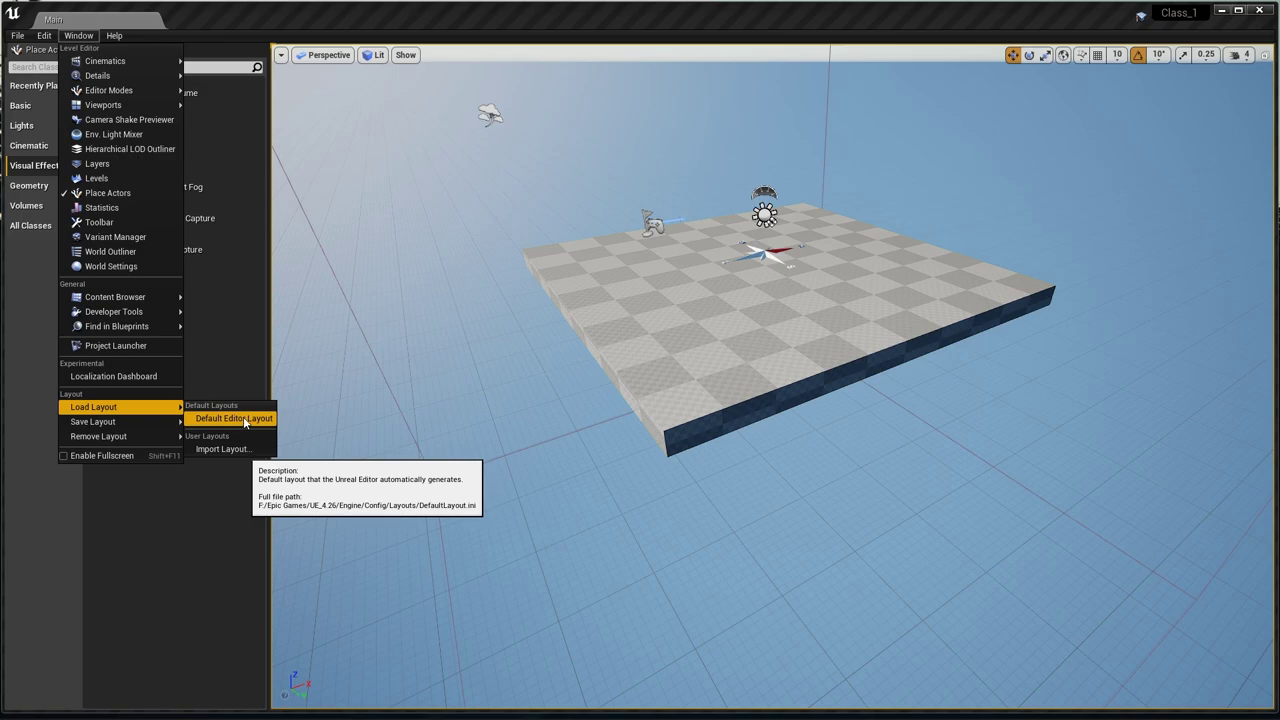
mouse_move(170, 421)
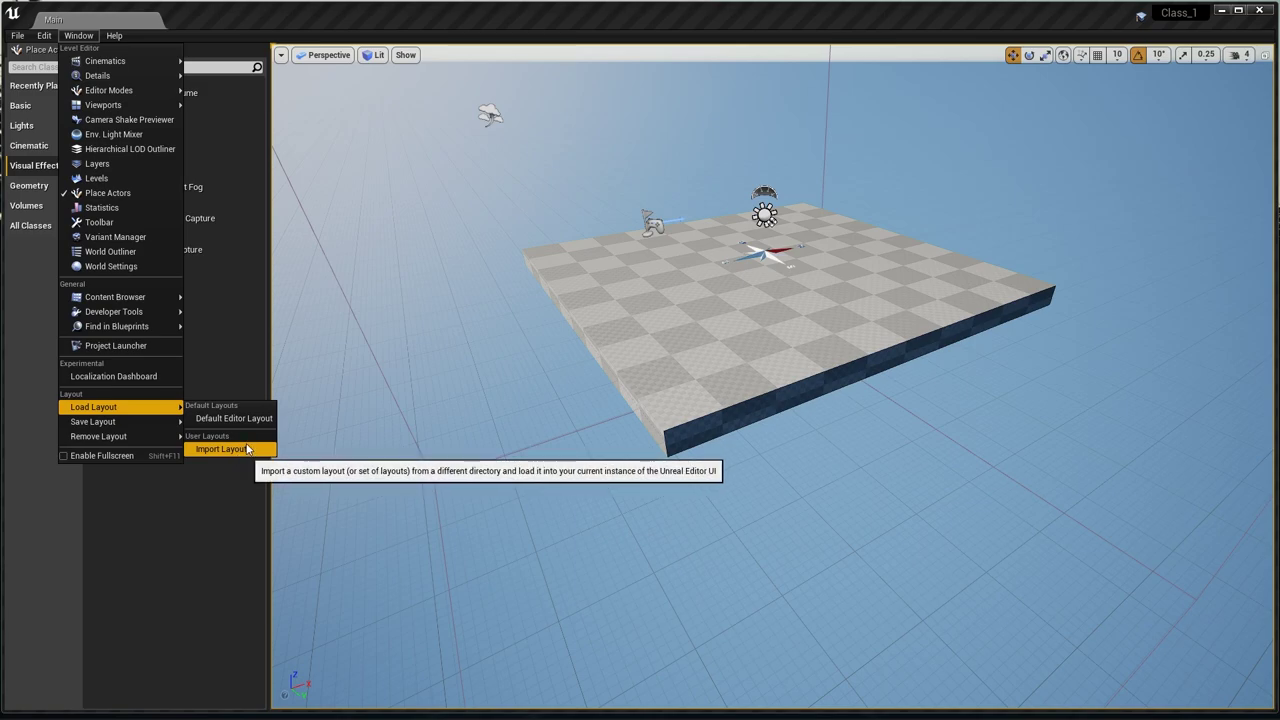
click(233, 418)
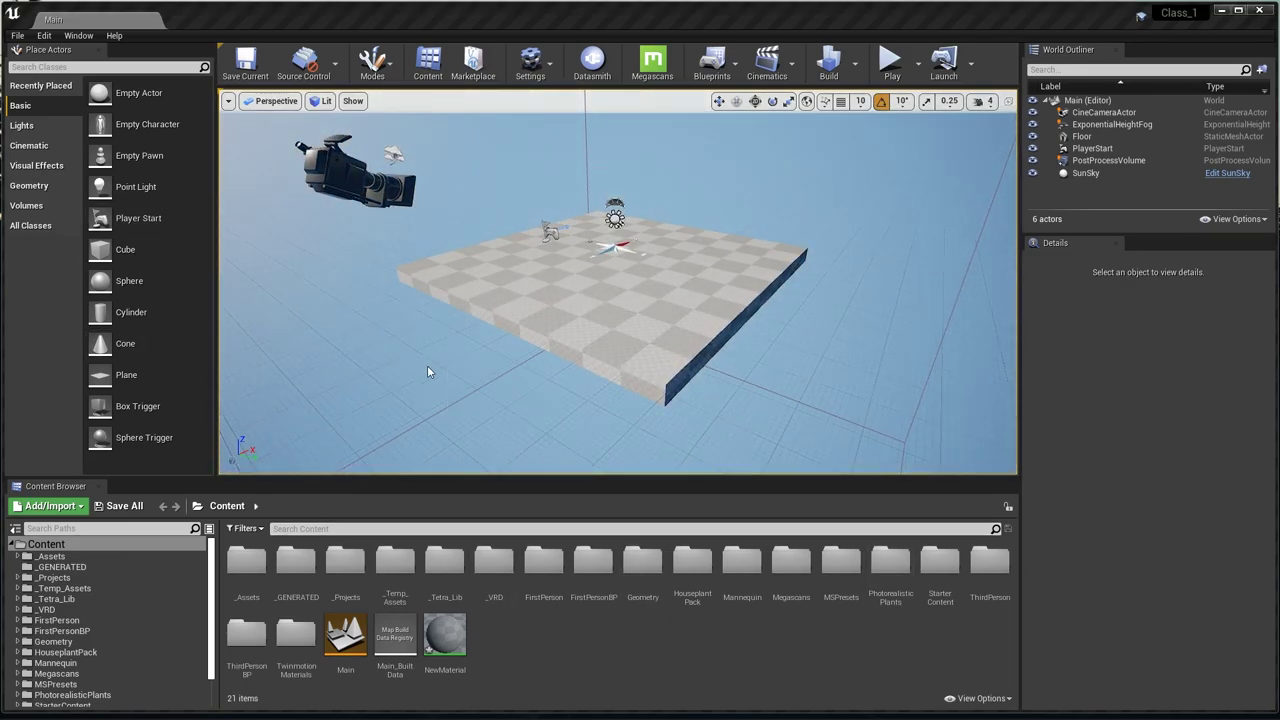
Create a new level named MyFirstLevel and open it without saving changes
right_click(654, 646)
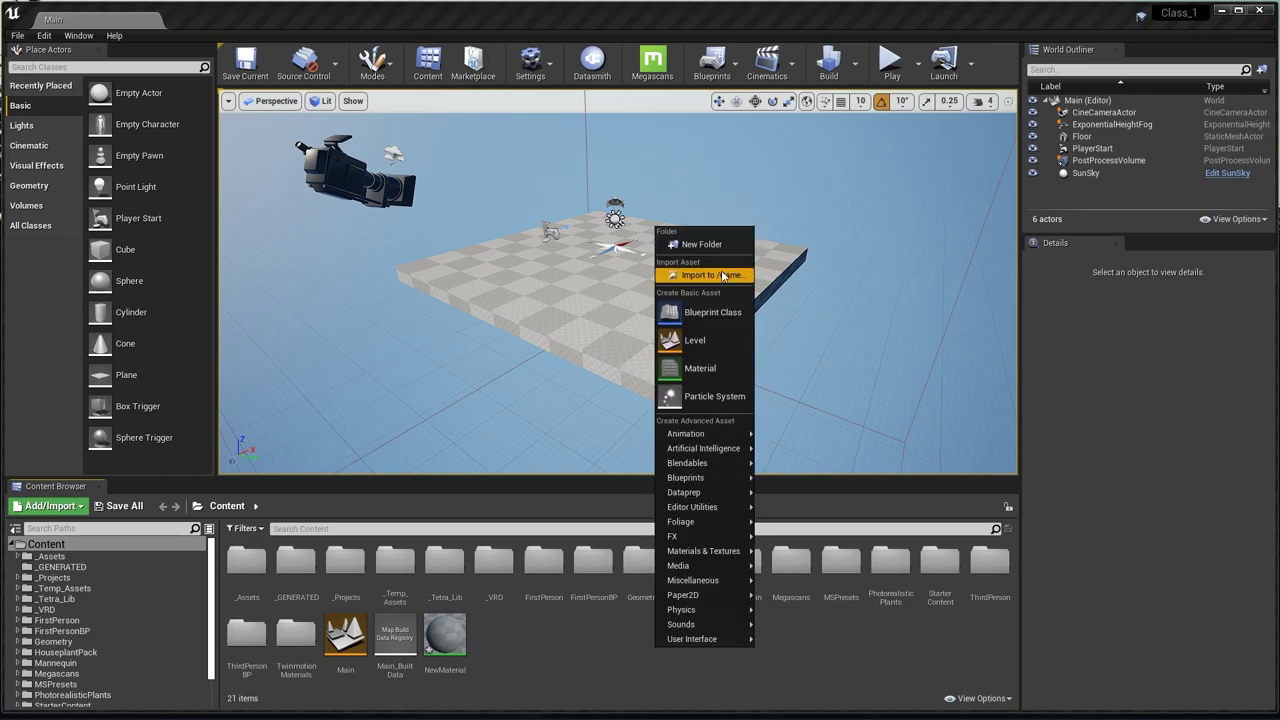
right_click(634, 634)
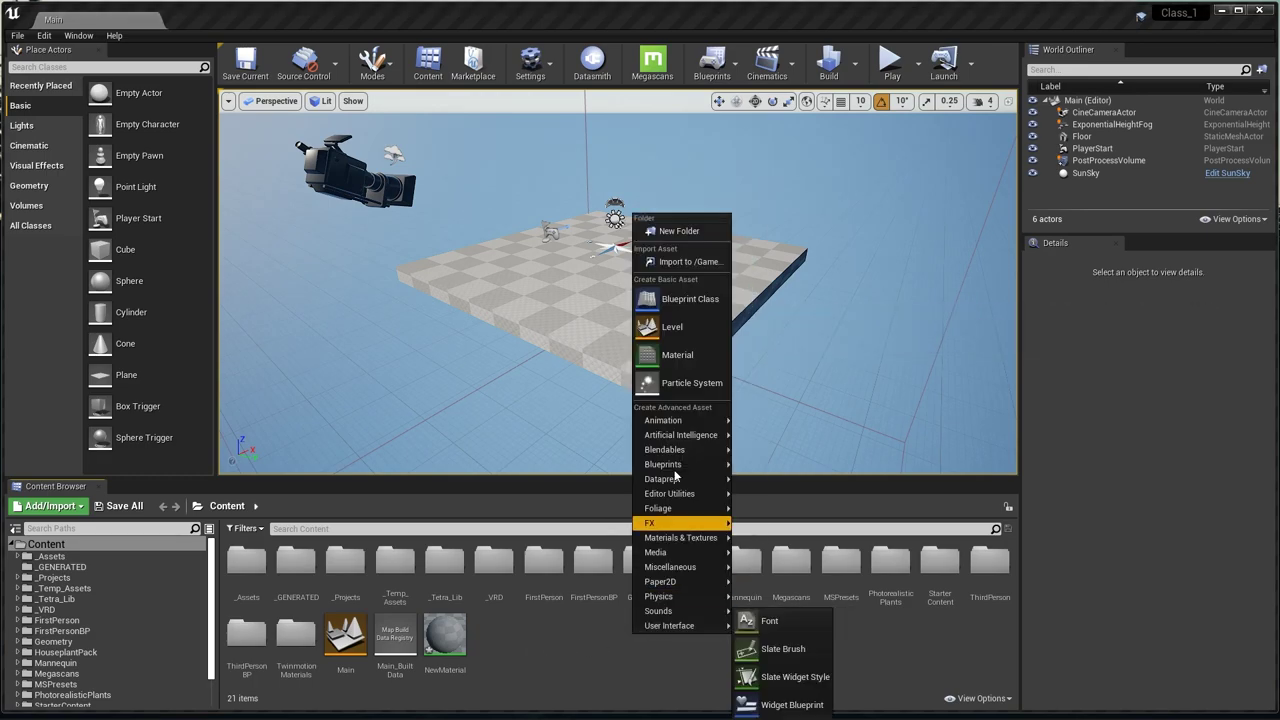
click(676, 327)
text(MyFirstLe)
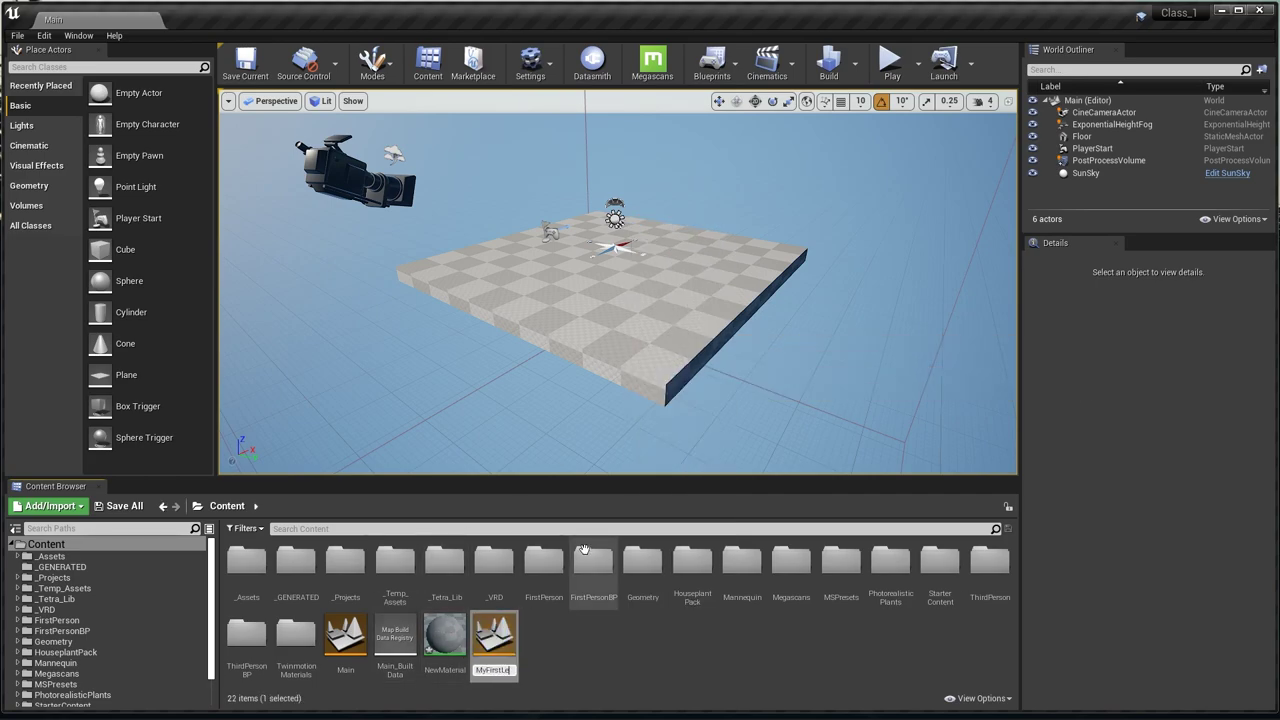
text(vel)
key(Return)
double_click(445, 640)
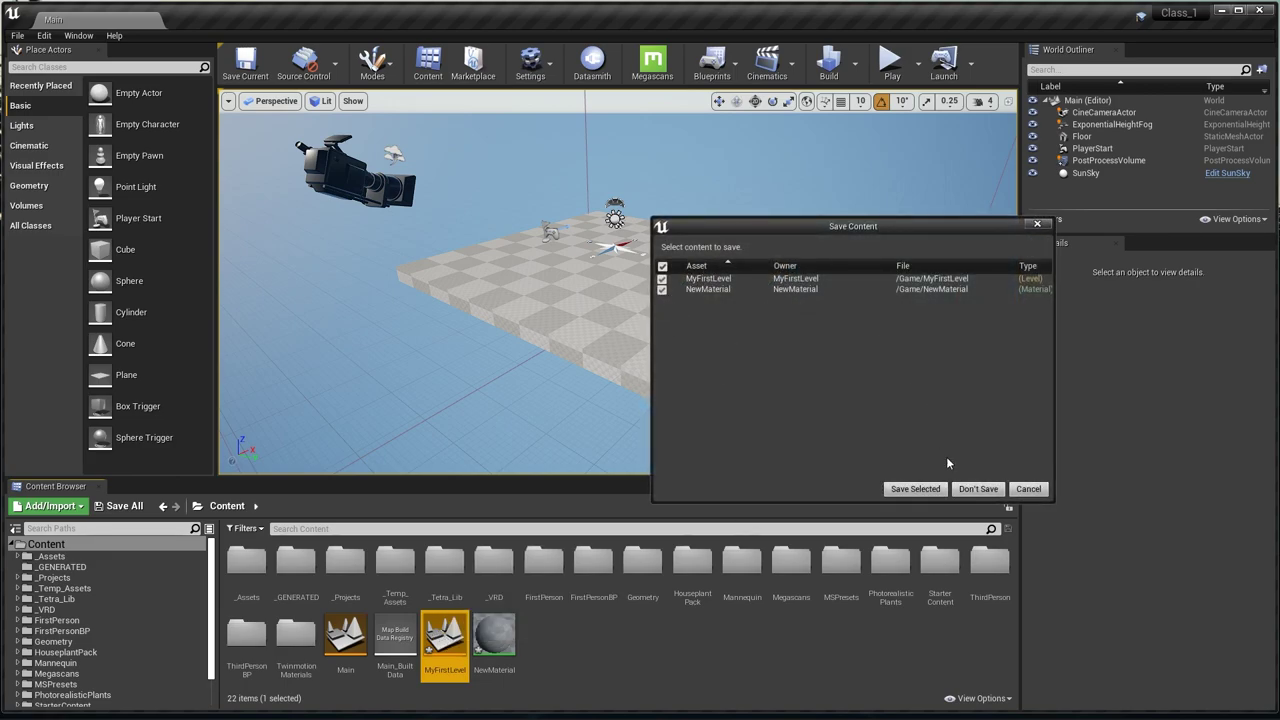
click(962, 489)
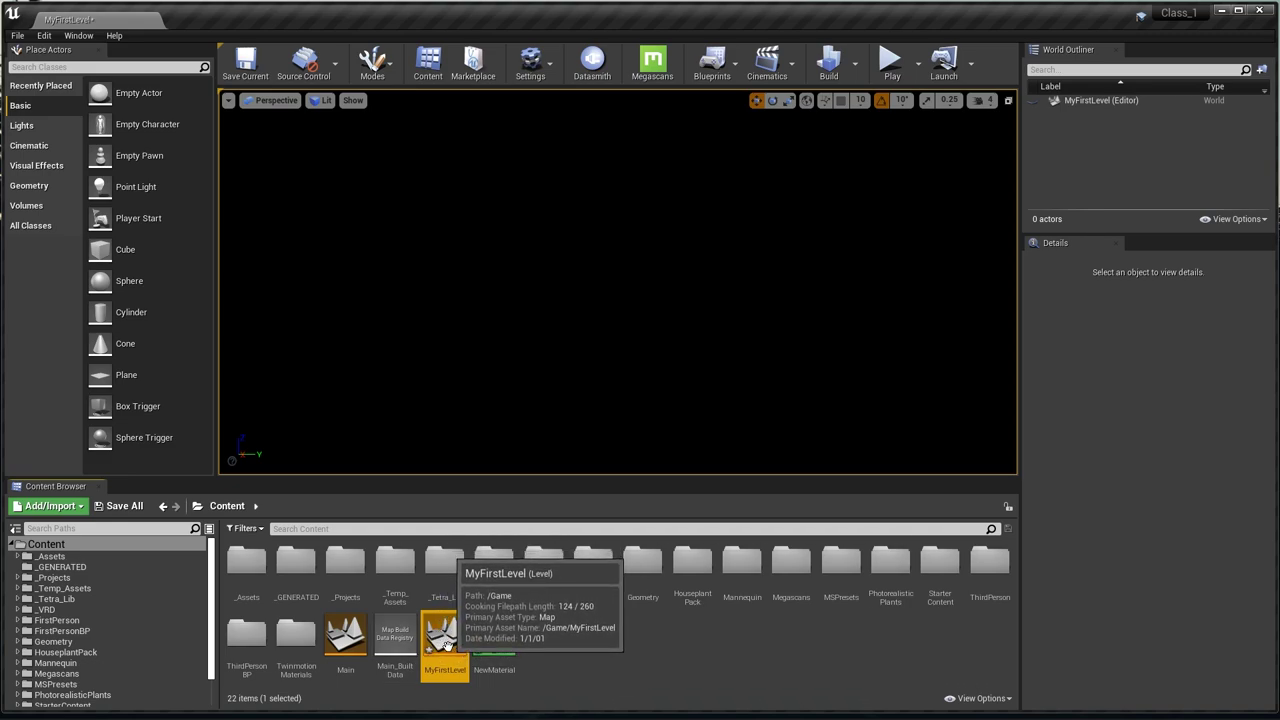
Delete the NewMaterial asset from the Content folder and confirm the deletion
click(17, 35)
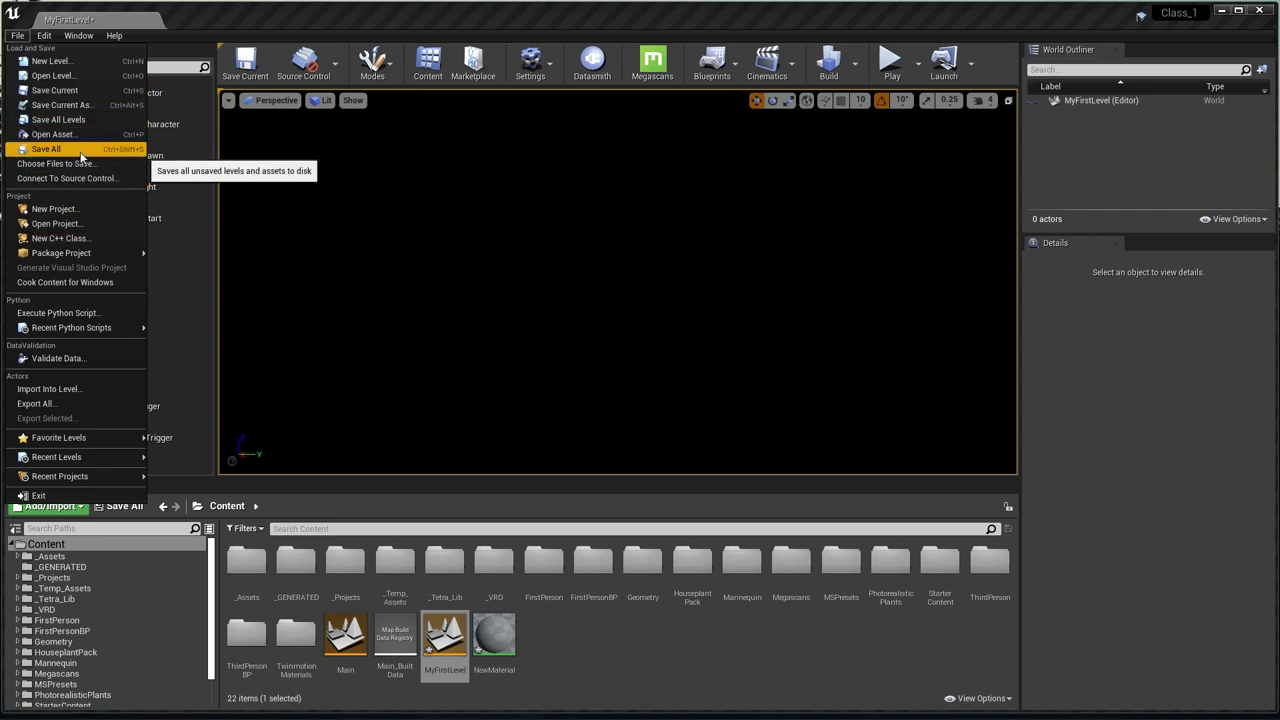
click(516, 642)
click(510, 641)
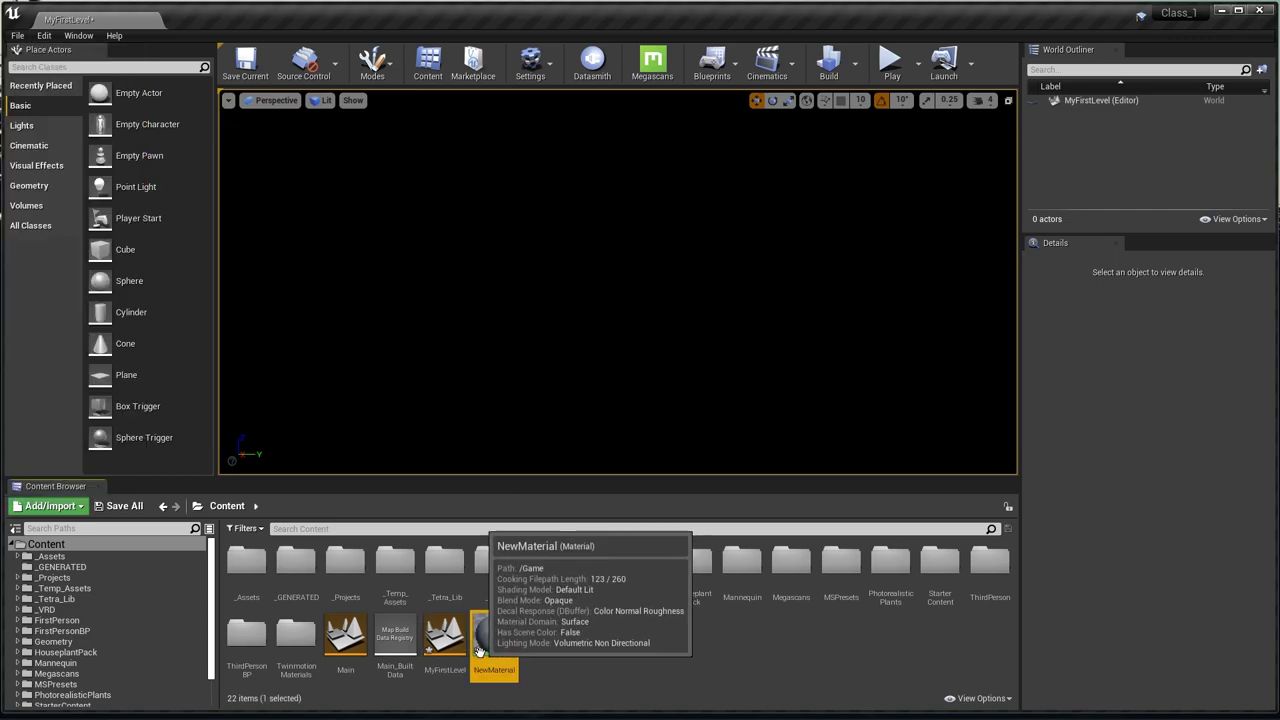
key(Delete)
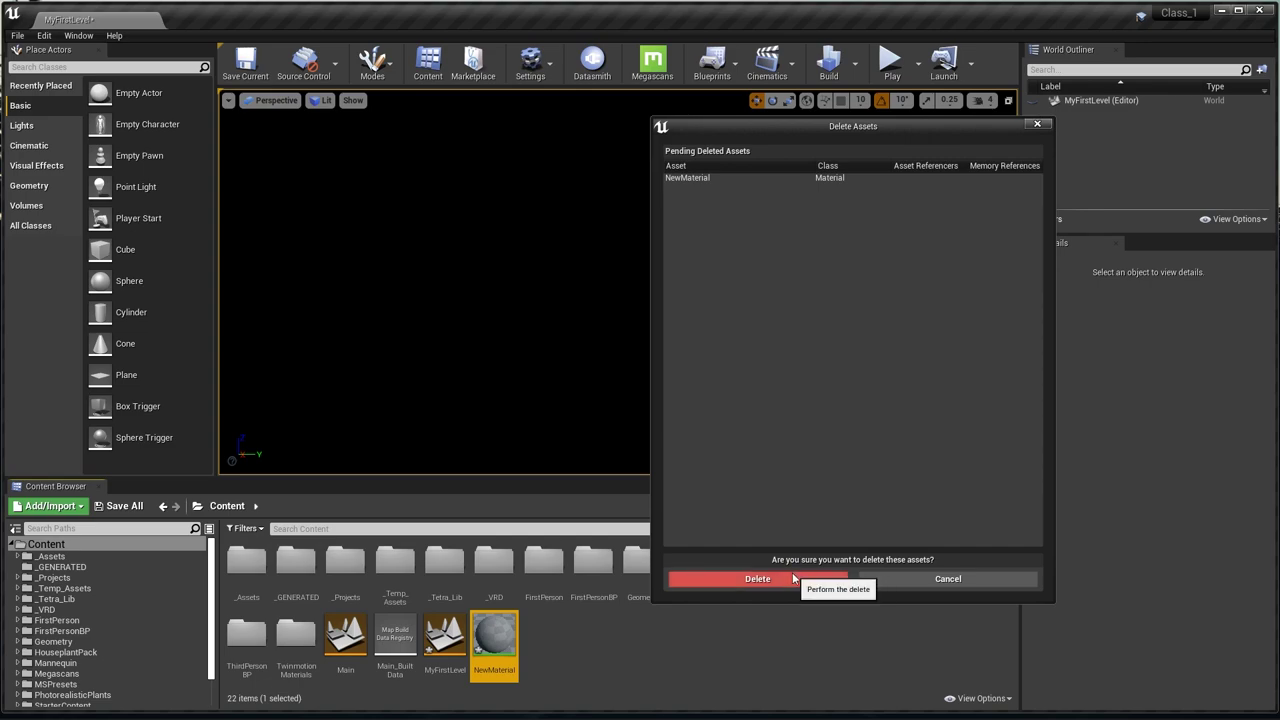
click(788, 580)
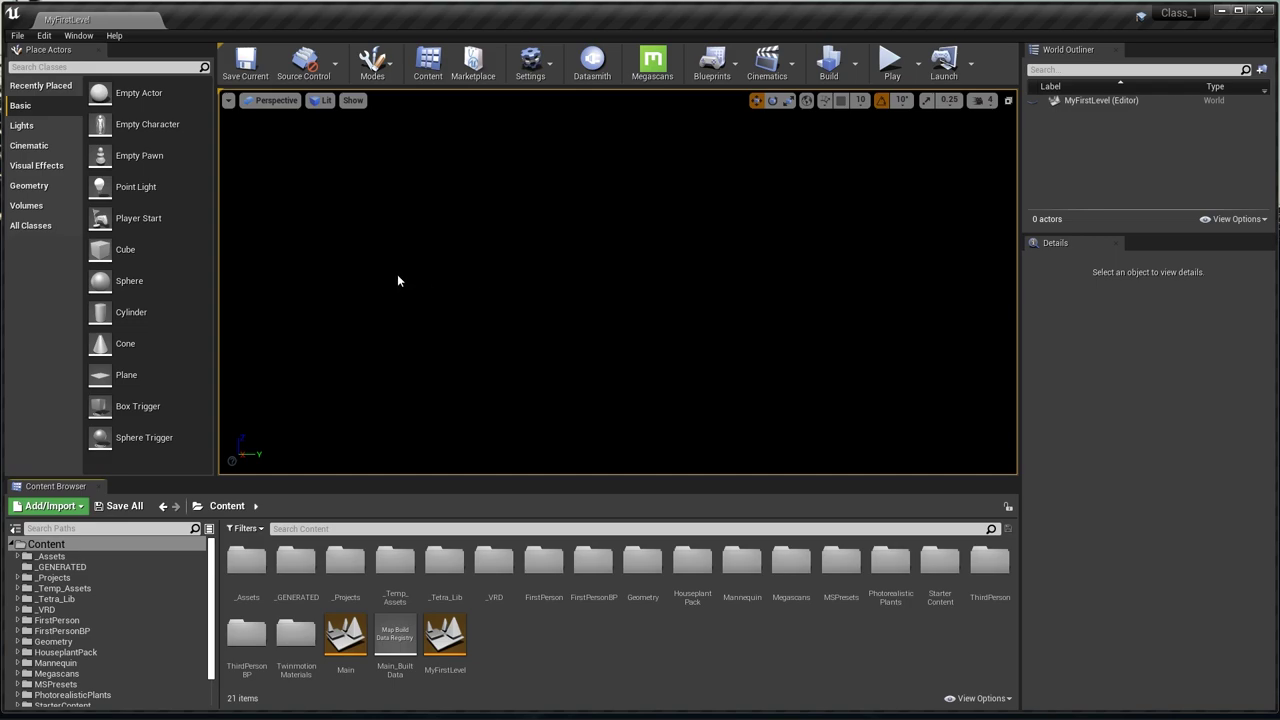
Place a Directional Light from the Lights category into MyFirstLevel and orbit around it
click(40, 128)
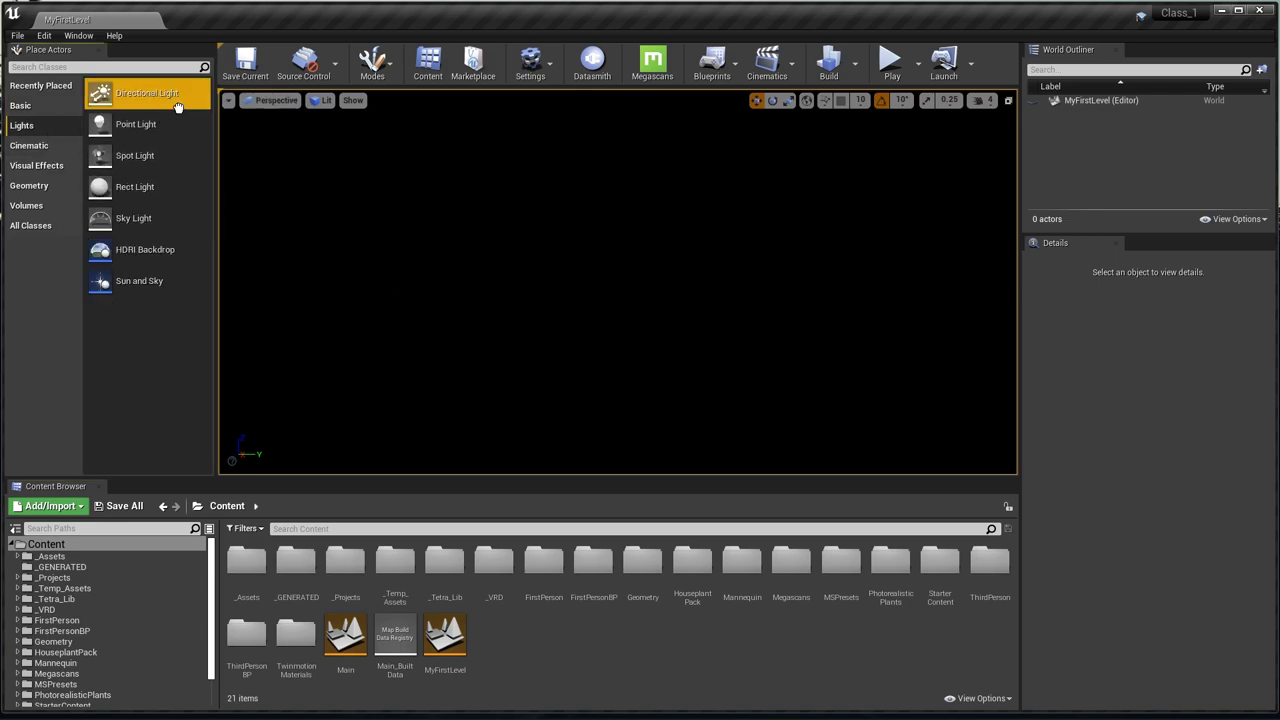
drag(175, 102, 607, 331)
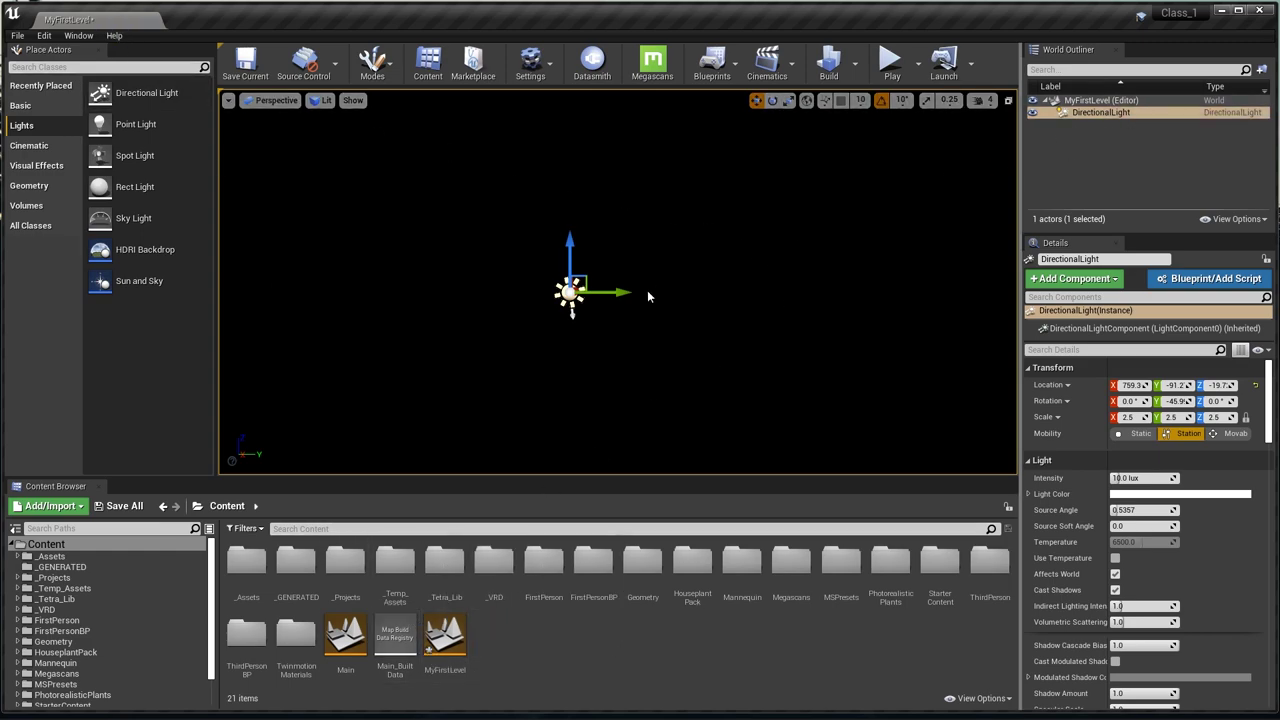
mouse_move(647, 296)
right_down()
mouse_move(600, 290)
mouse_move(648, 302)
right_up()
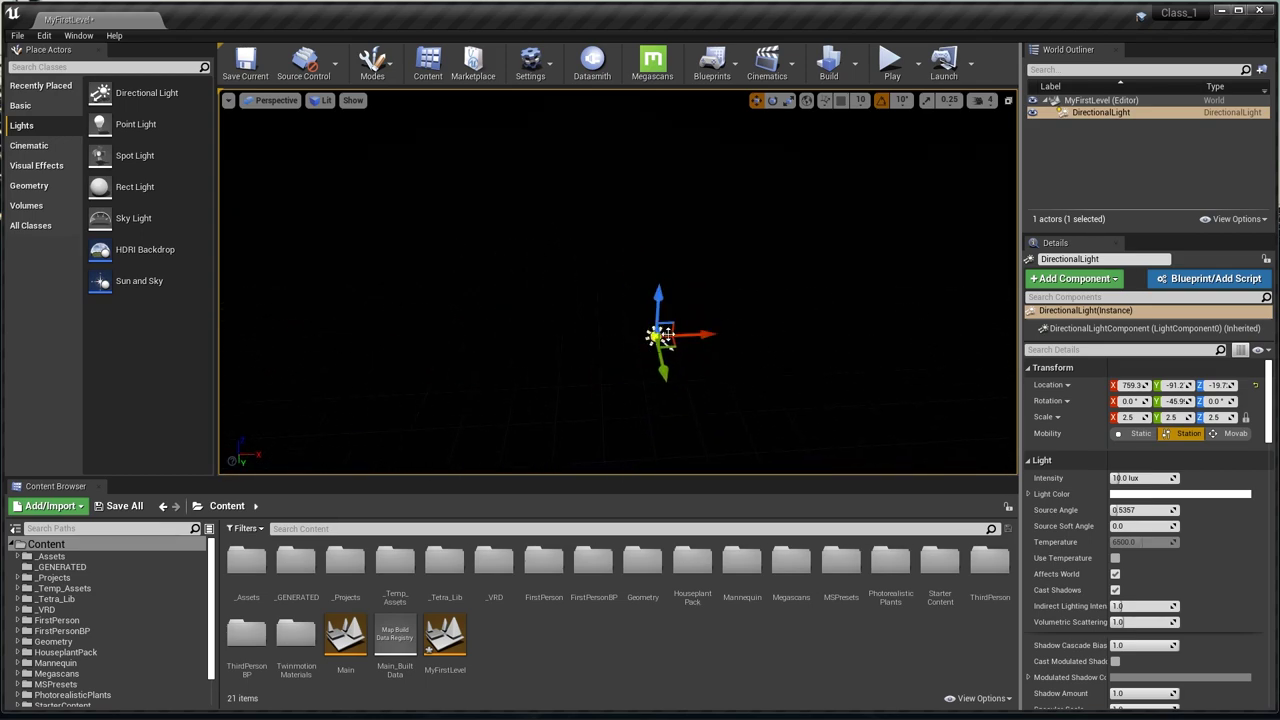
right_drag(556, 350, 558, 346)
click(559, 348)
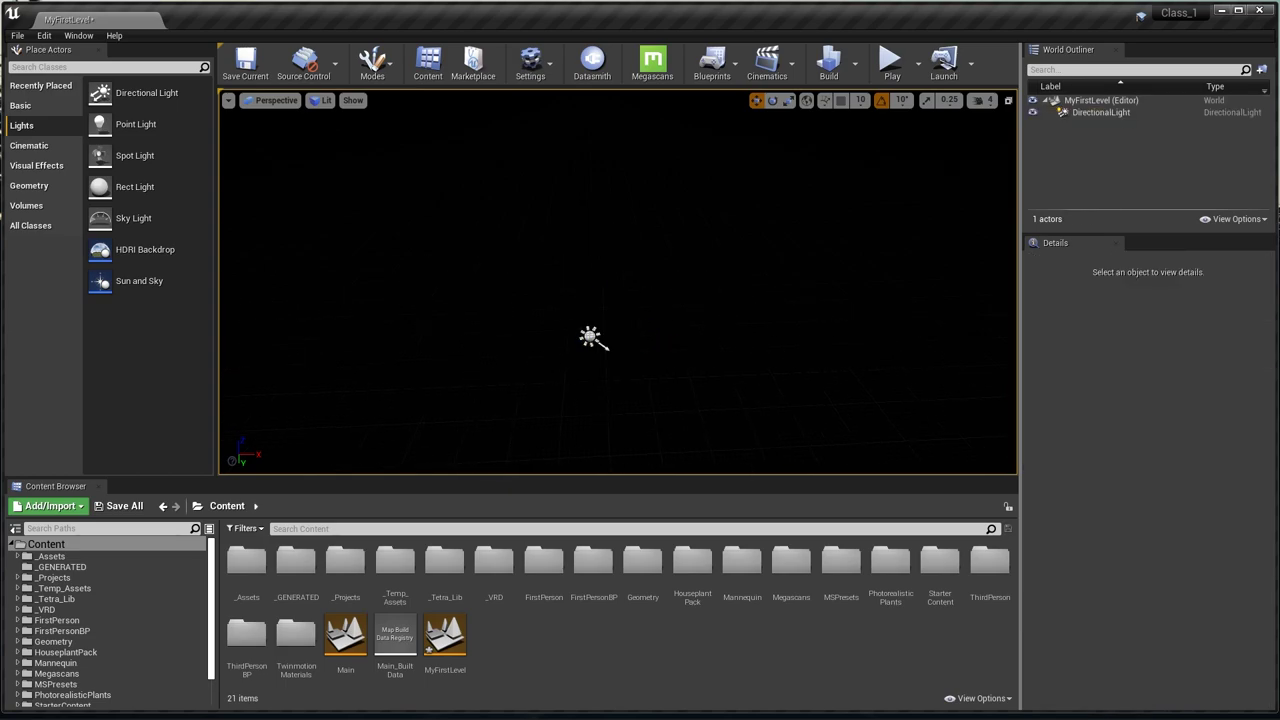
click(601, 321)
right_drag(689, 347, 710, 328)
Save the level with Ctrl+S and reselect the directional light
key(ctrl+s)
right_drag(634, 340, 634, 340)
click(634, 340)
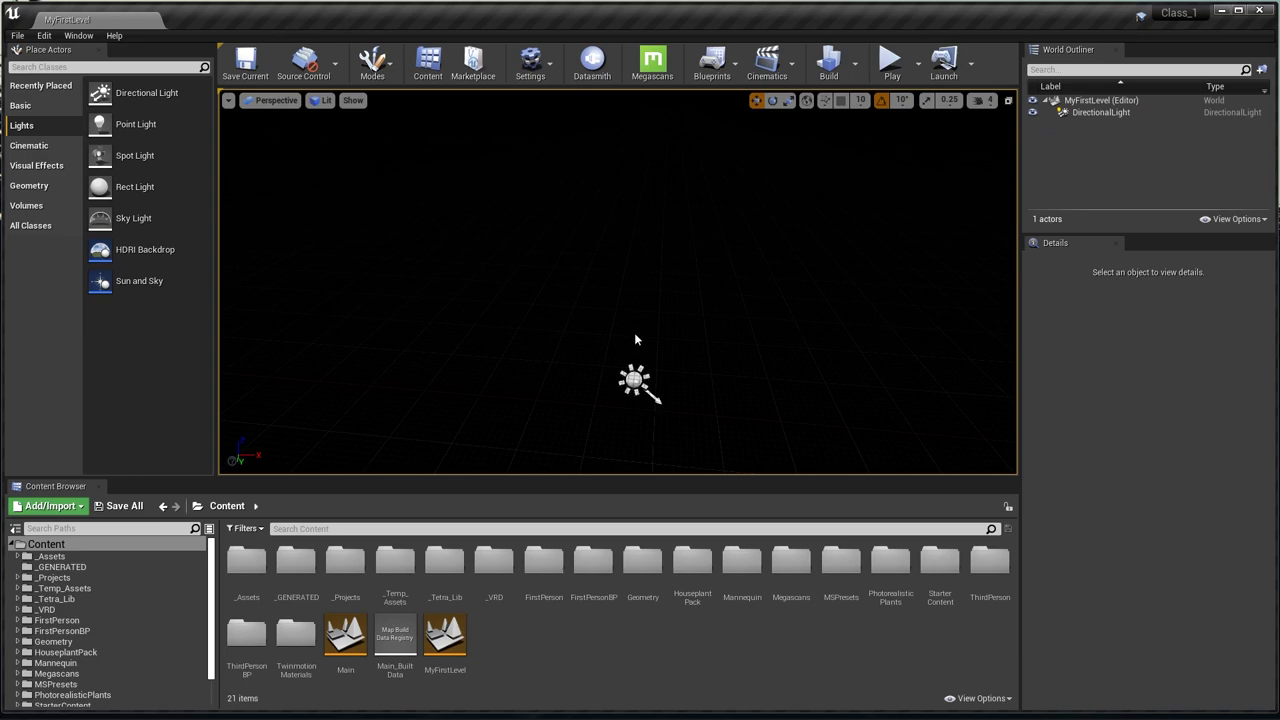
click(634, 380)
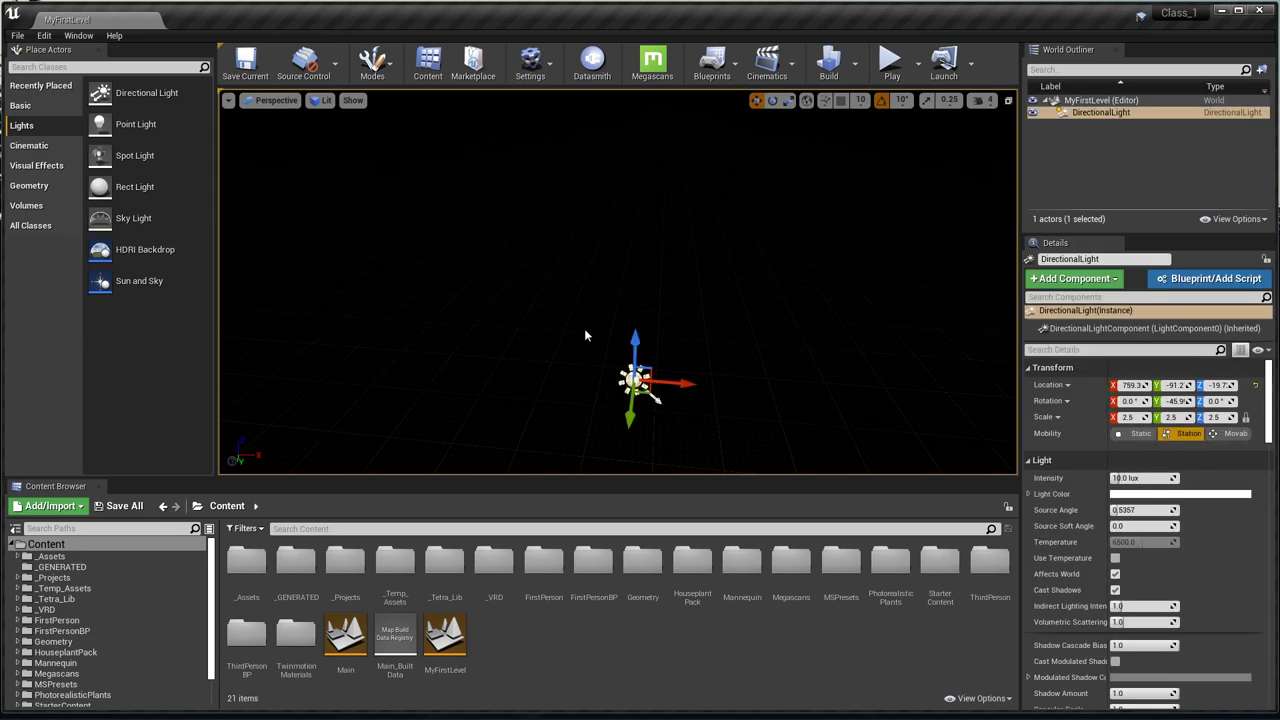
right_drag(506, 298, 506, 298)
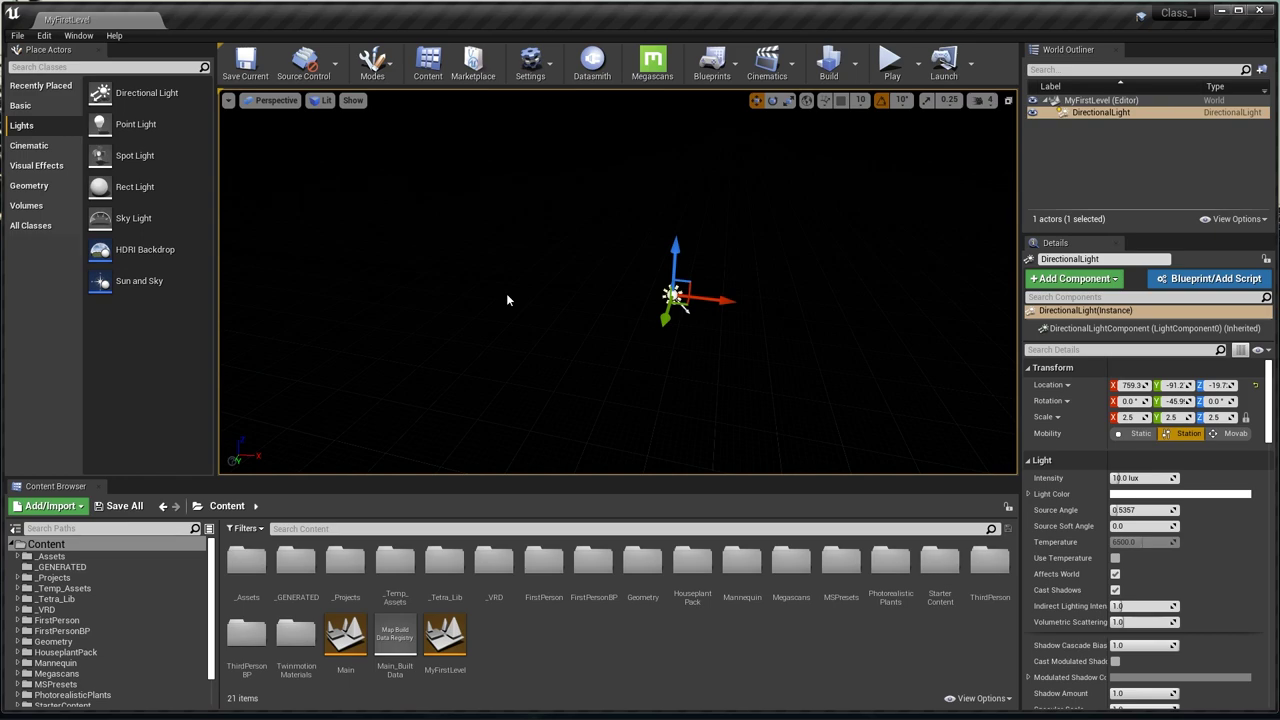
Switch to 3ds Max, show the house in wireframe and select wall S_Wall_13
click(1218, 13)
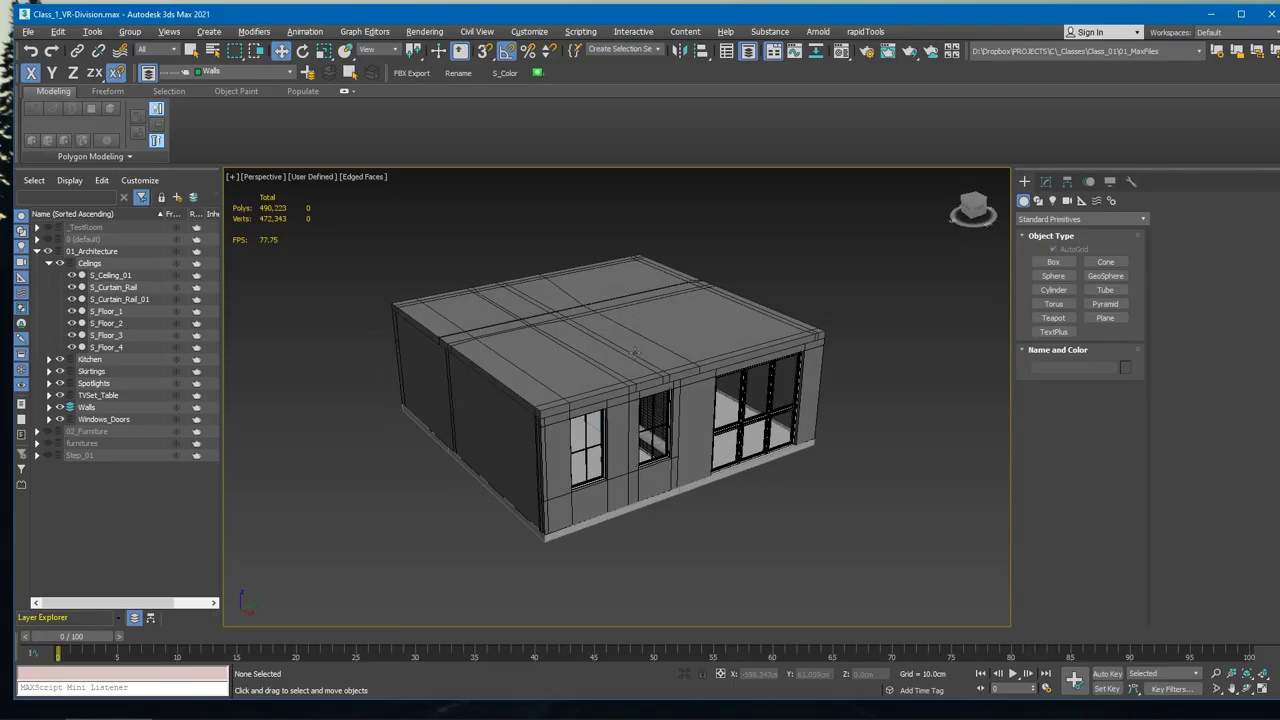
key(F3)
click(762, 256)
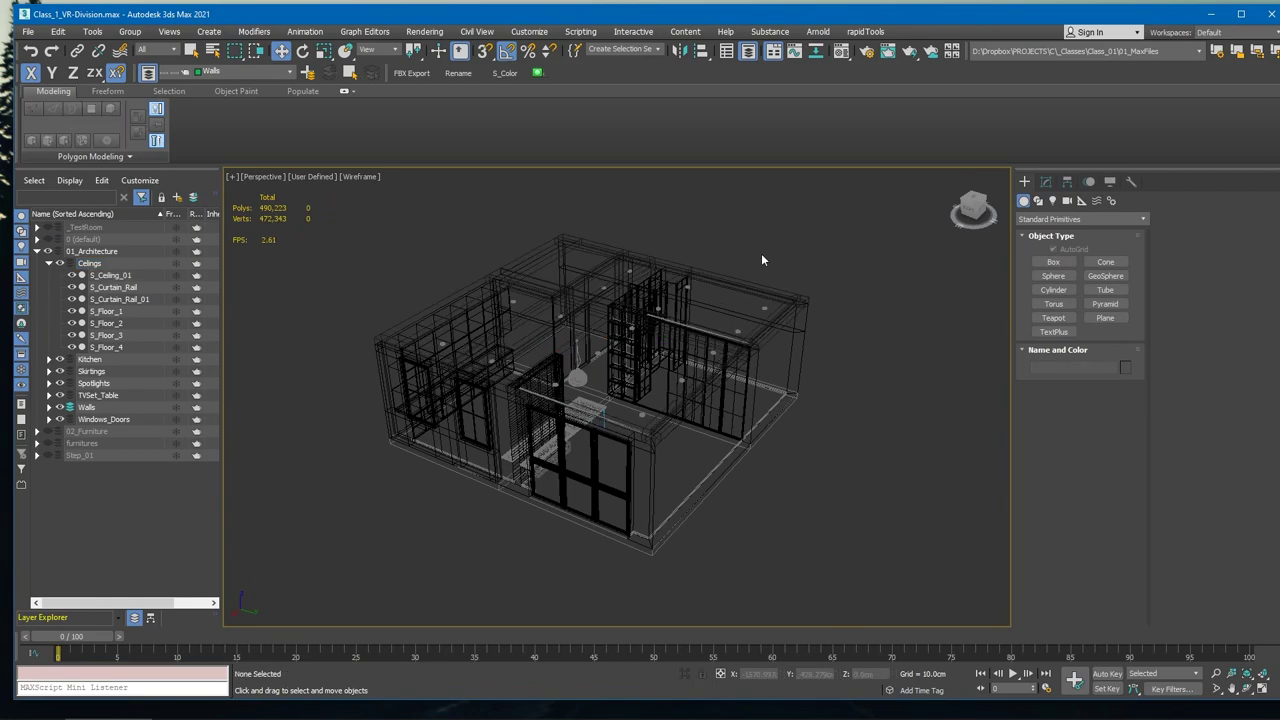
click(48, 263)
click(36, 252)
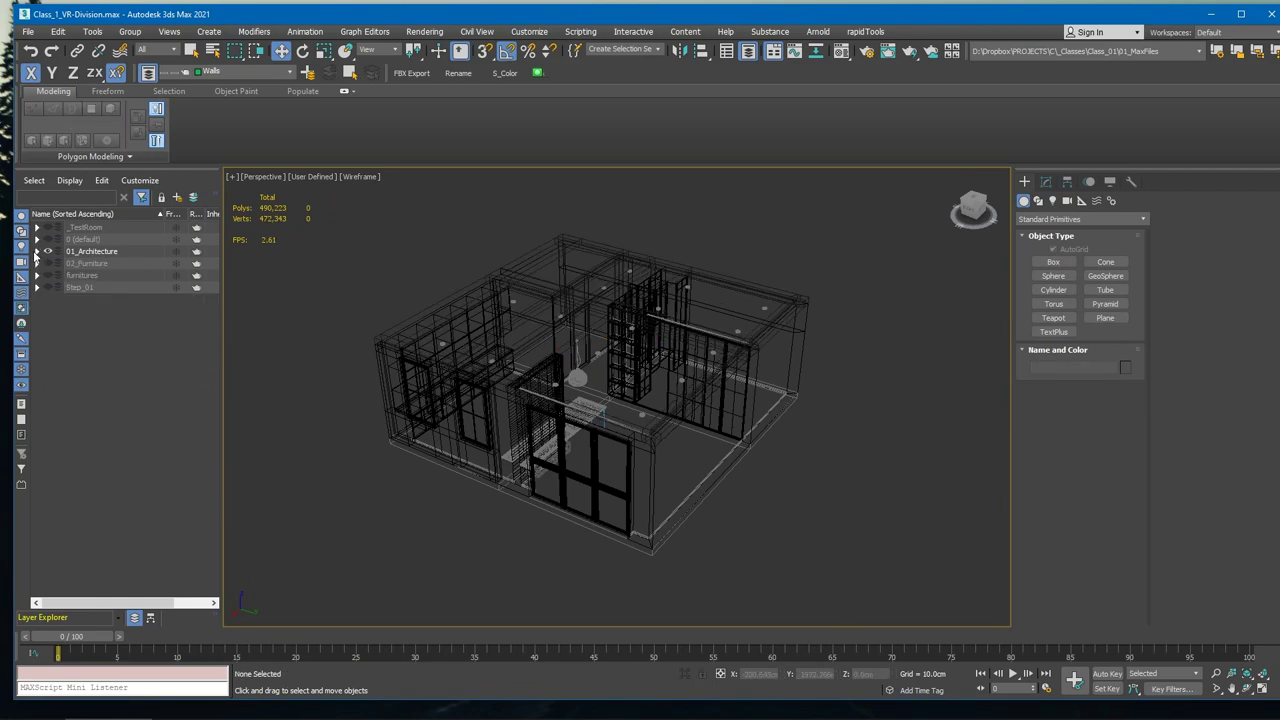
click(578, 266)
Re-expand the architecture layer, orbit to a near top-down view and restore shaded display
scroll(100, 330, up, 10)
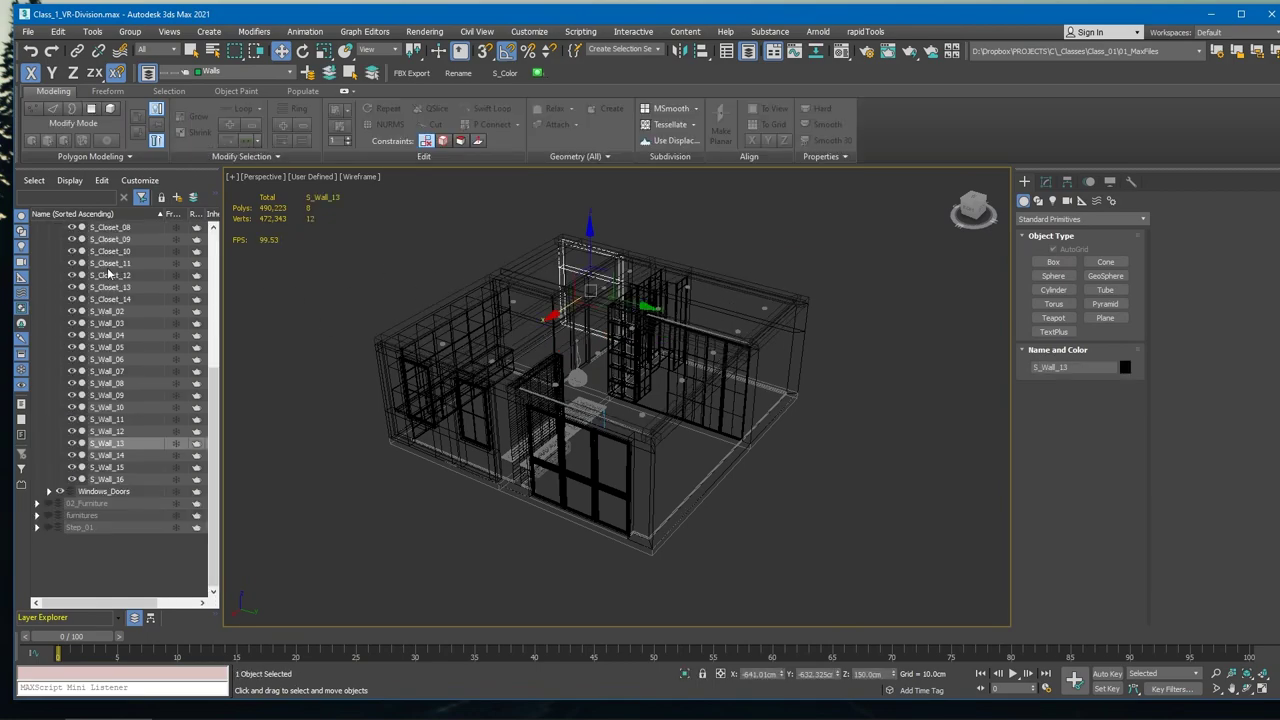
click(52, 322)
scroll(497, 365, down, 3)
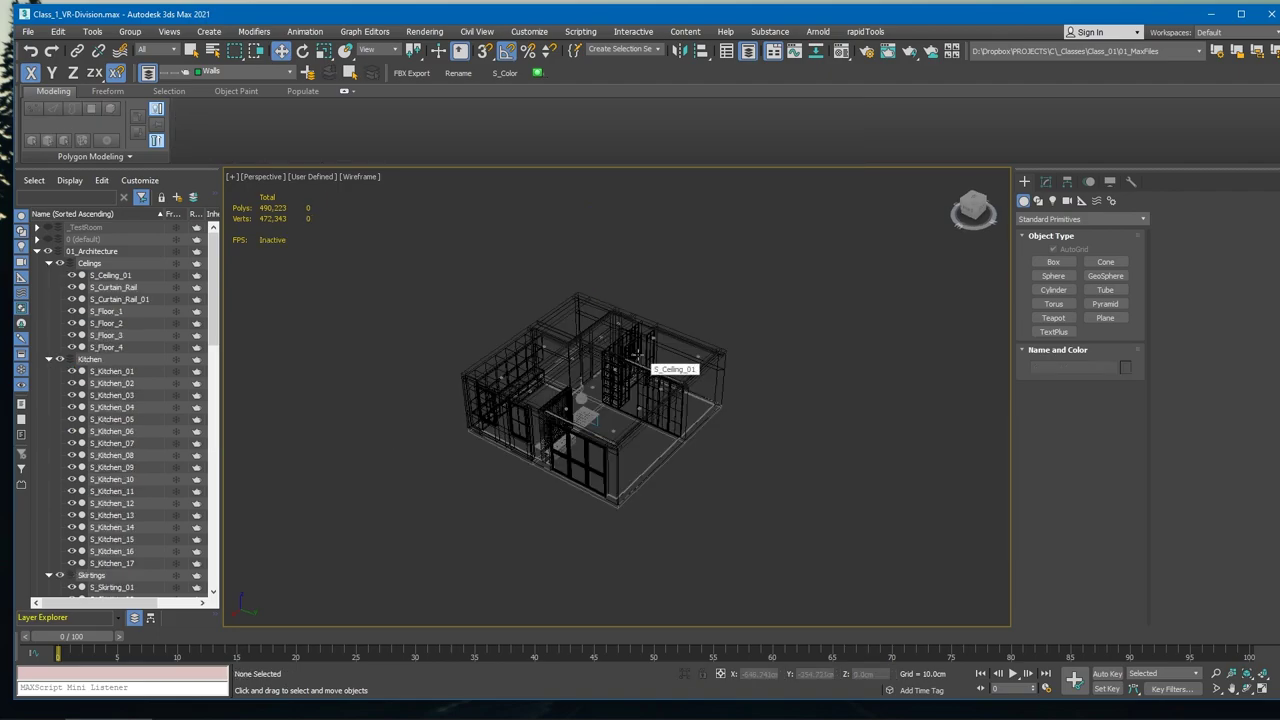
scroll(573, 271, up, 5)
mouse_move(550, 292)
alt+middle_down()
mouse_move(563, 353)
mouse_move(758, 324)
mouse_move(713, 392)
mouse_move(733, 393)
mouse_move(705, 395)
mouse_move(670, 433)
alt+middle_up()
key(F3)
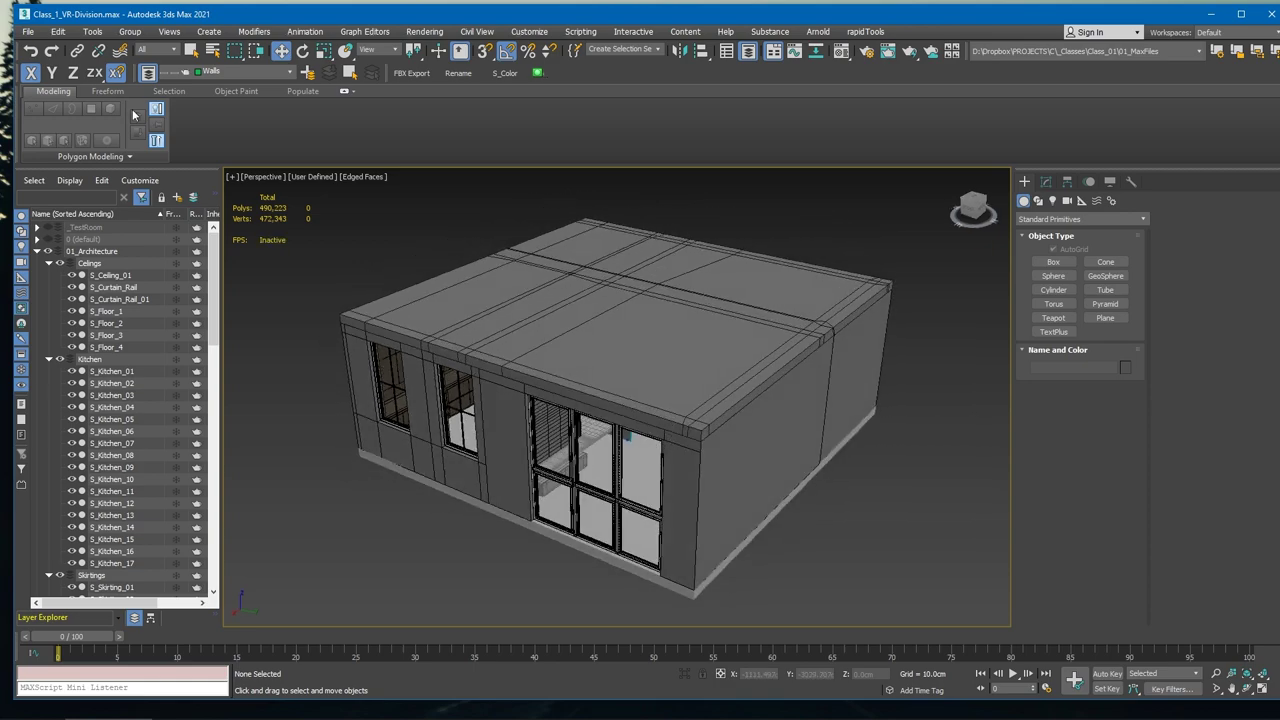
Open File > Export > Export and check Save as type, keeping Autodesk (*.fbx)
click(32, 36)
mouse_move(62, 230)
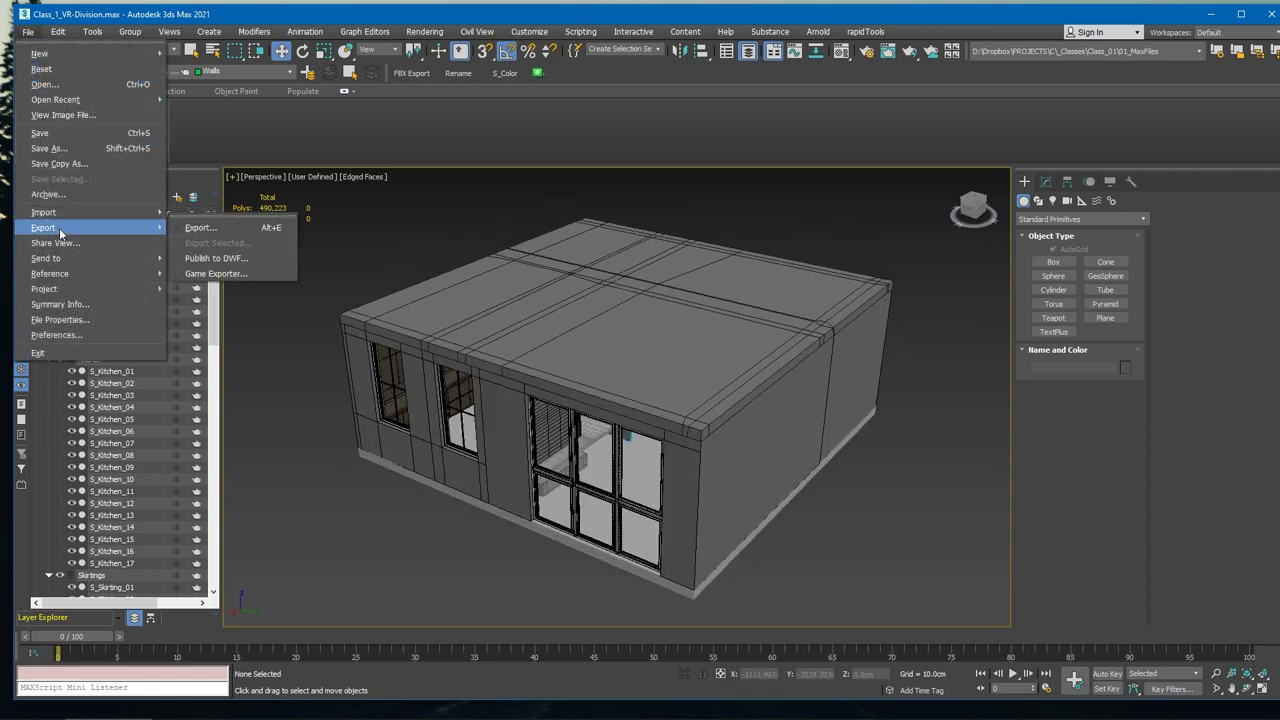
click(236, 233)
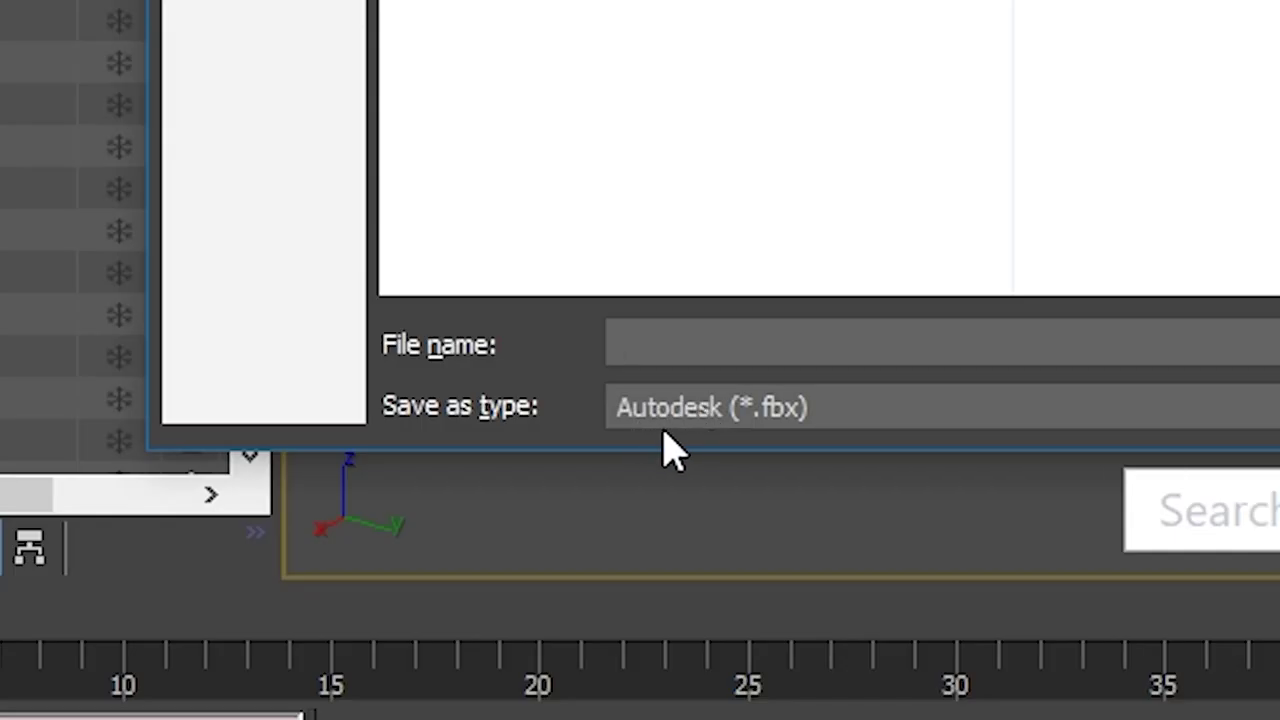
text(dfkndmfndfg)
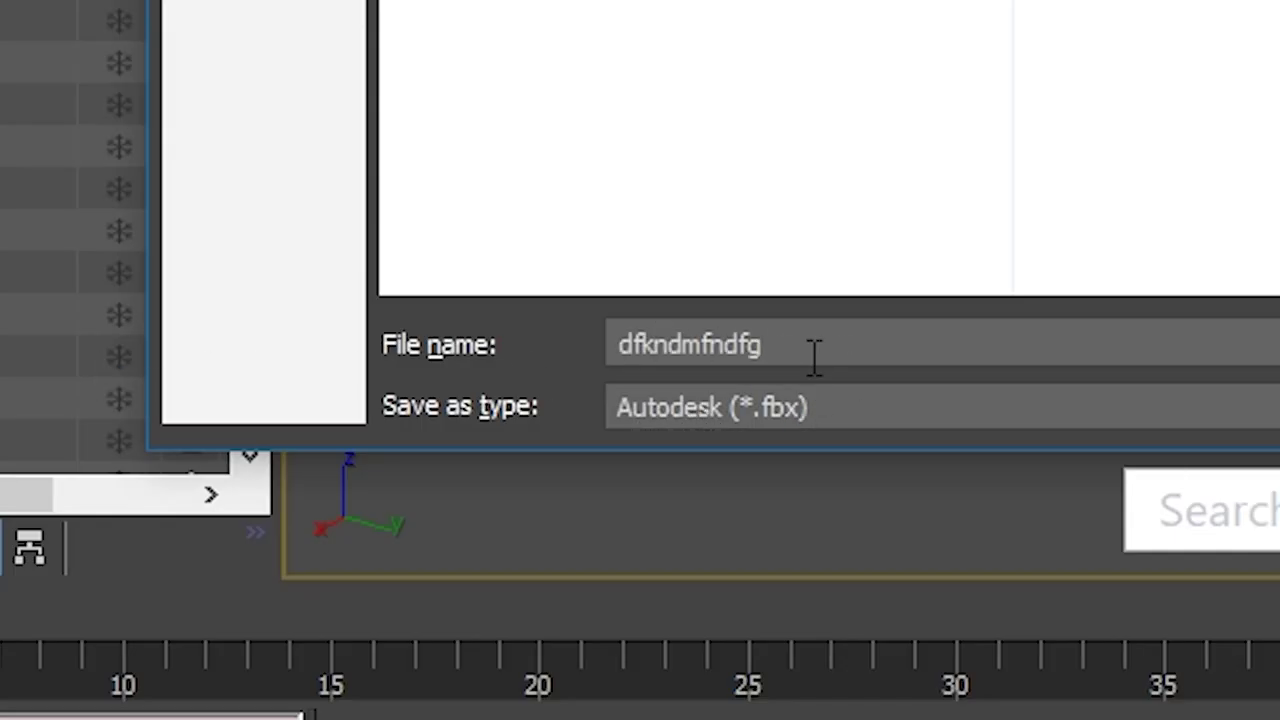
click(708, 412)
click(708, 415)
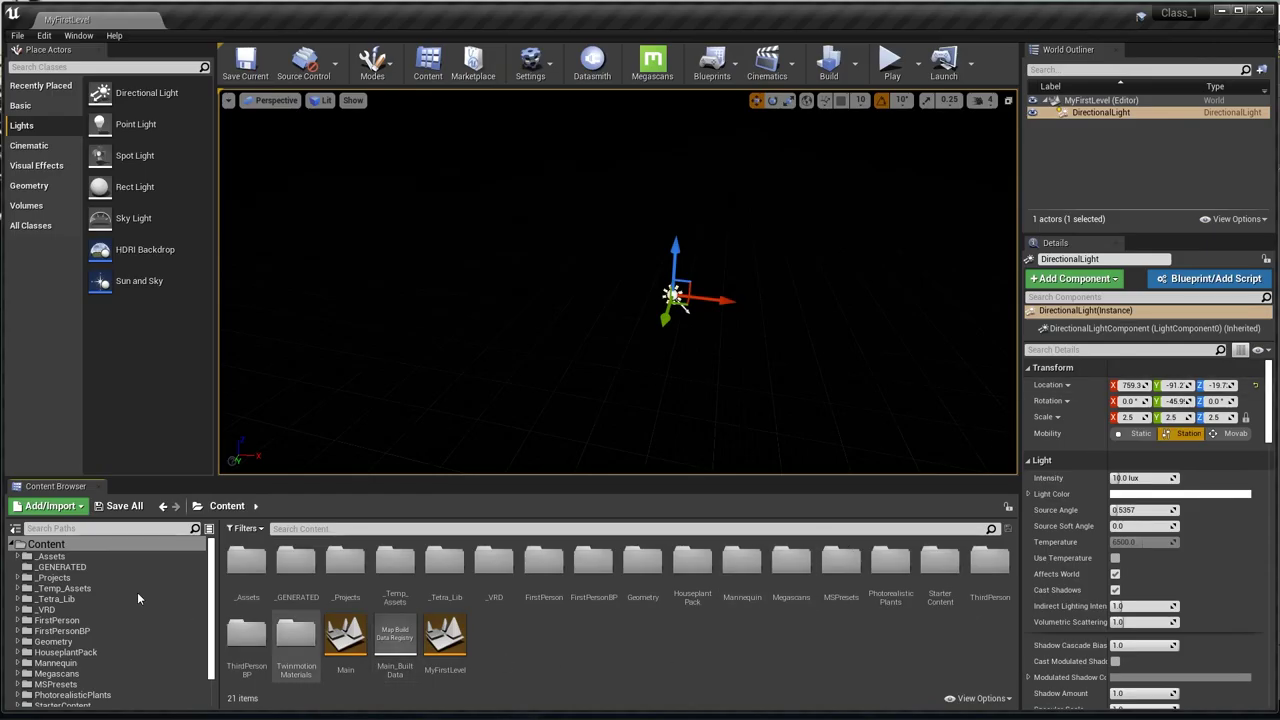
click(48, 506)
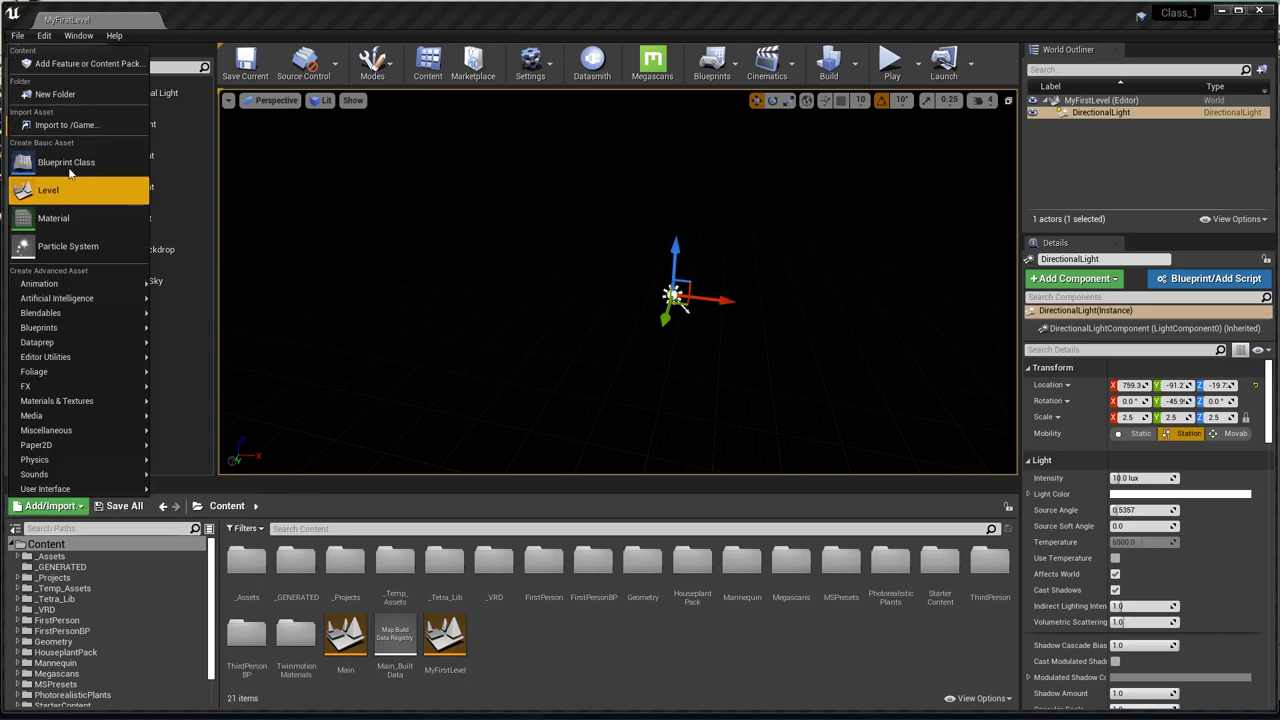
click(84, 129)
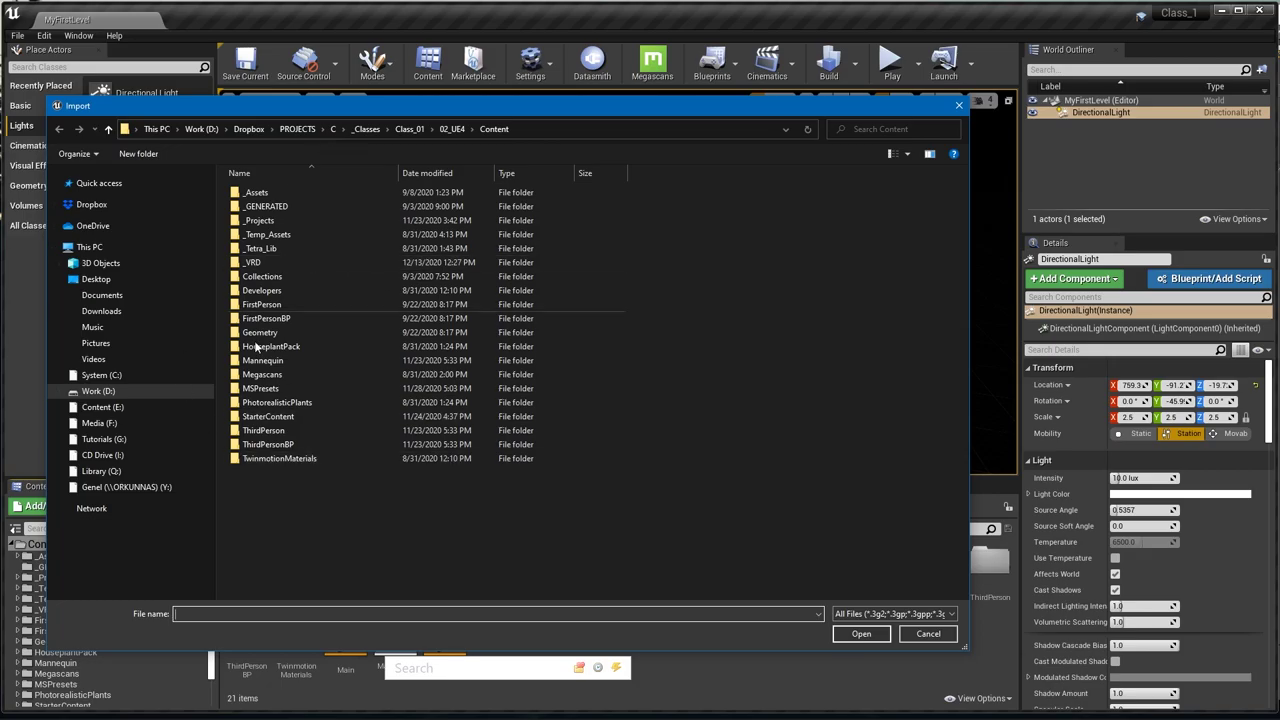
mouse_move(632, 560)
mouse_down()
mouse_move(367, 258)
mouse_move(792, 421)
mouse_up()
click(900, 614)
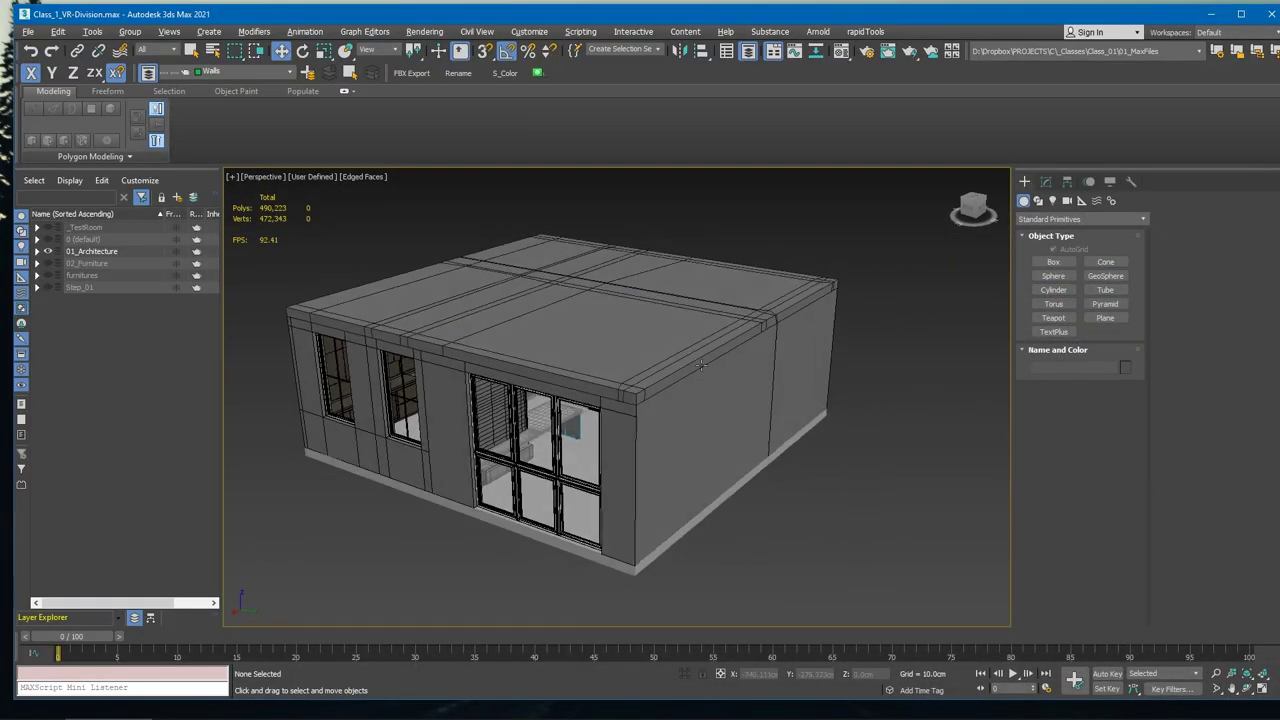
mouse_move(701, 366)
alt+middle_down()
mouse_move(808, 373)
mouse_move(688, 355)
alt+middle_up()
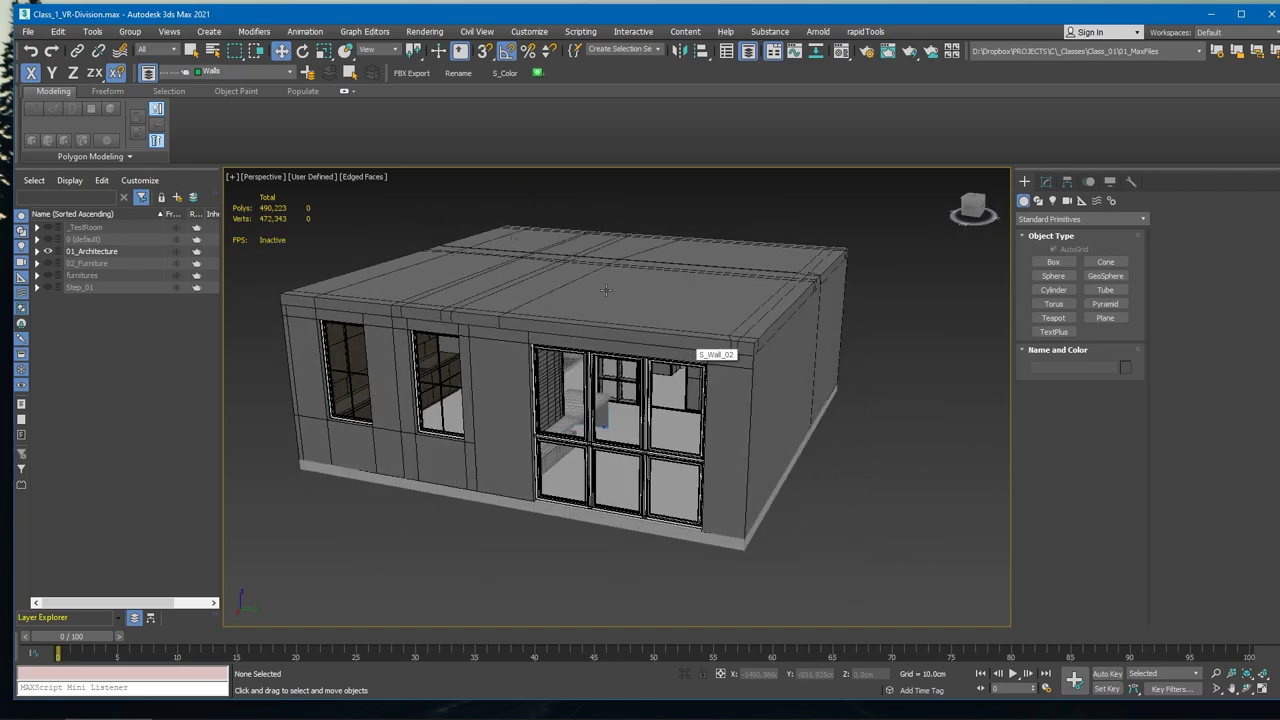
Orbit around the house's right side and reopen the Export dialog, reviewing the file type list
mouse_move(605, 290)
alt+middle_down()
mouse_move(647, 289)
mouse_move(509, 337)
alt+middle_up()
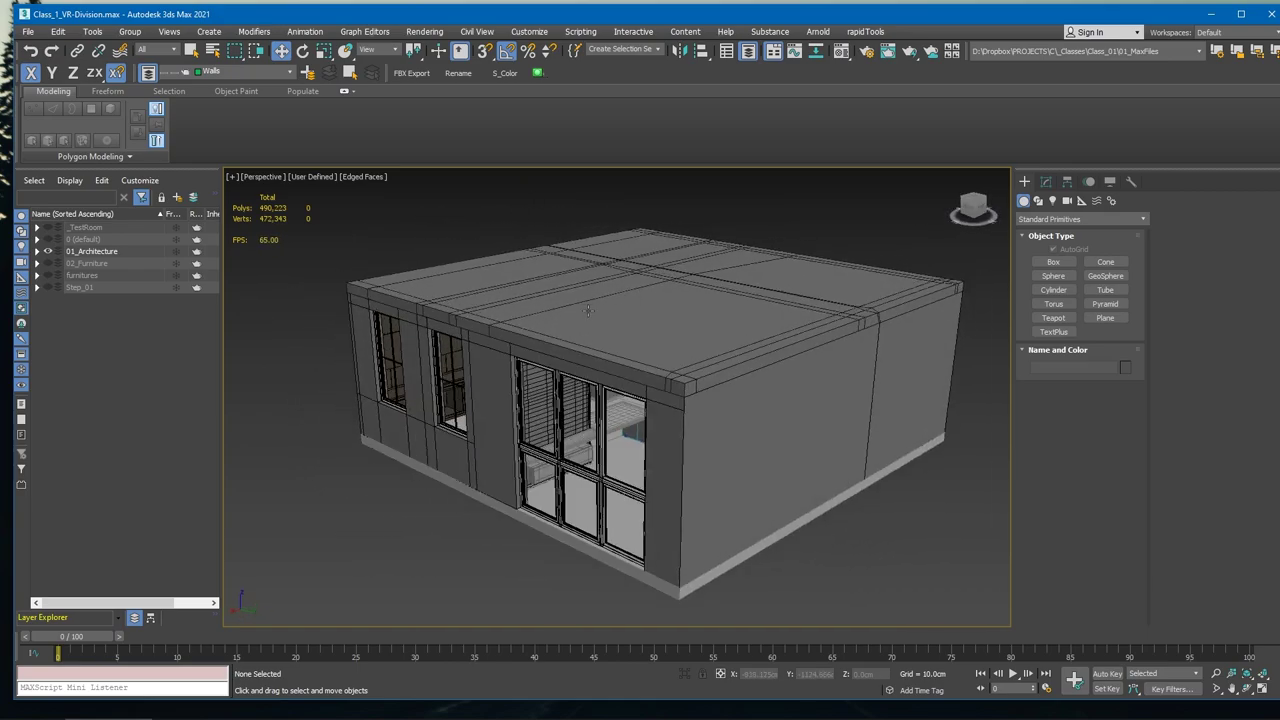
click(28, 31)
mouse_move(60, 229)
click(210, 229)
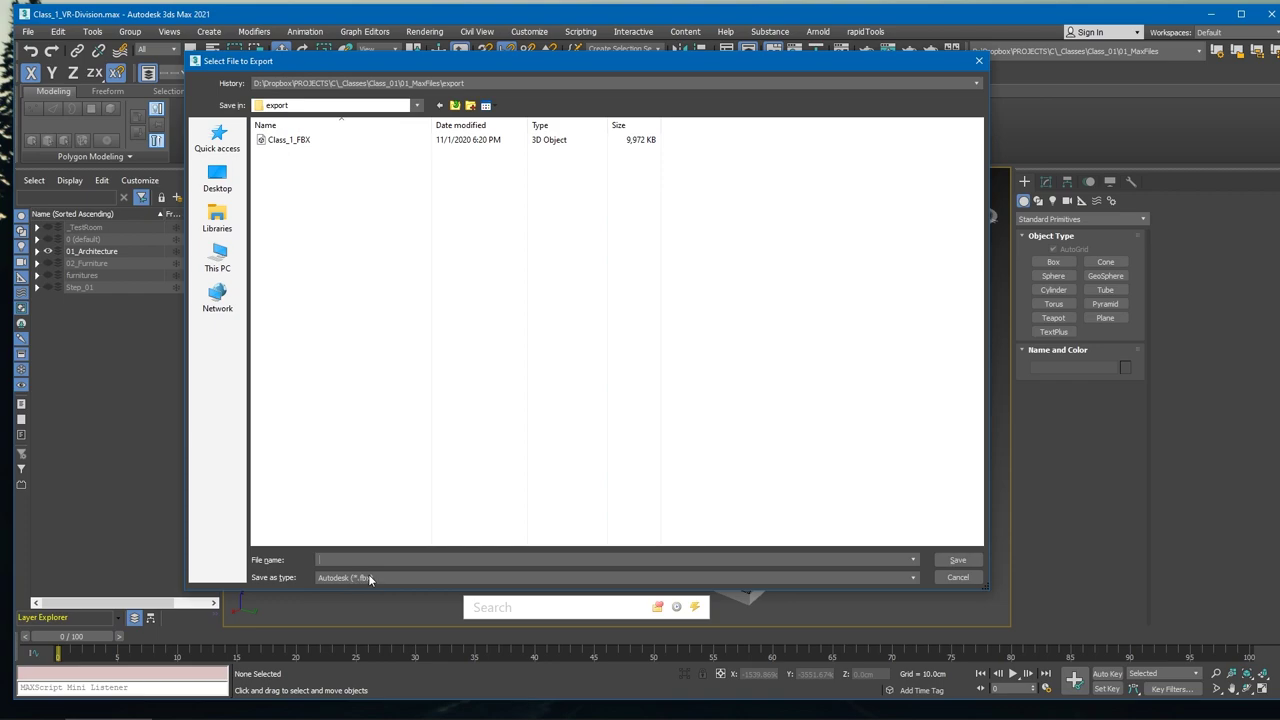
click(380, 577)
click(335, 580)
click(362, 578)
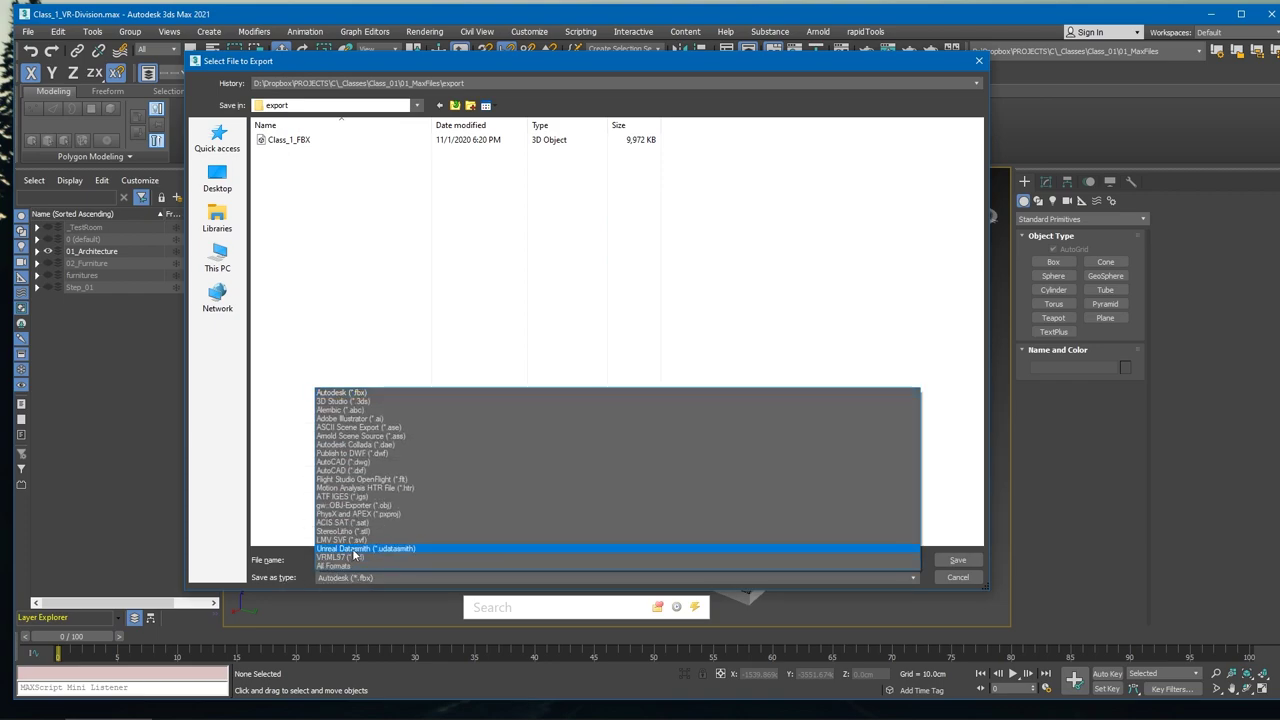
click(410, 300)
In D:\DT_TEMP create and open a Class_1 folder, and set the type to Unreal Datasmith (*.udatasmith)
click(217, 258)
double_click(455, 235)
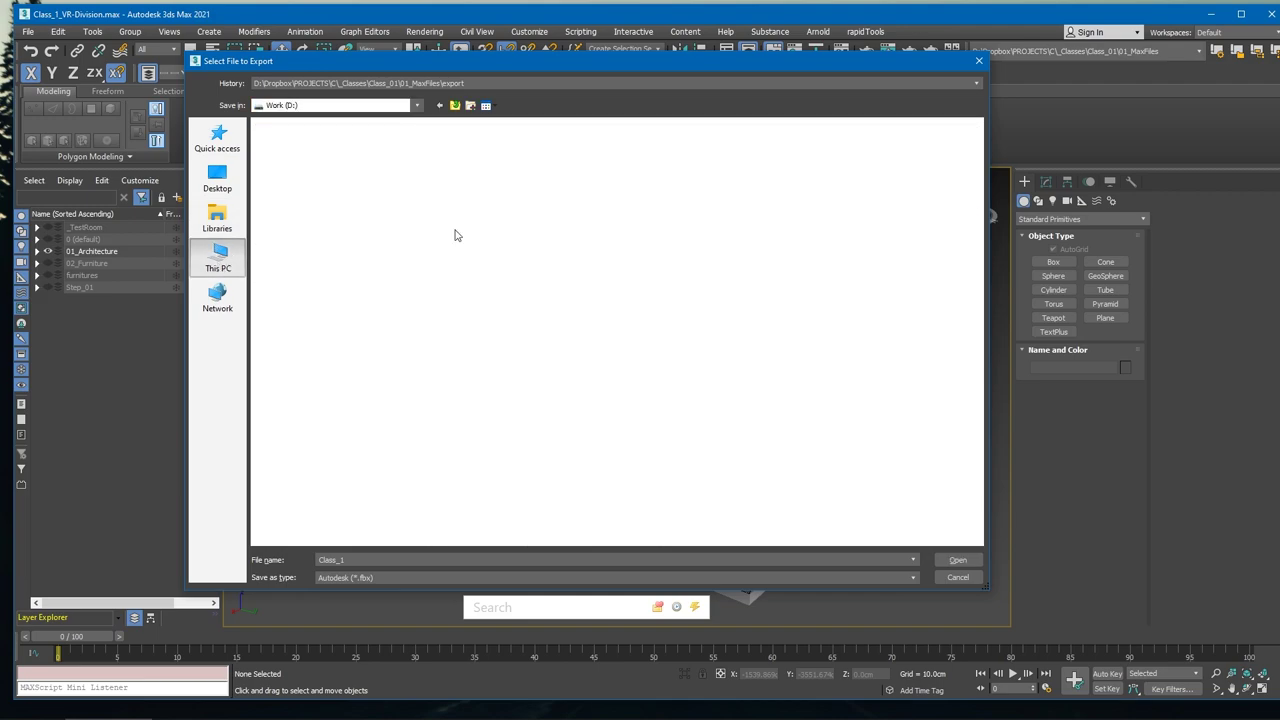
click(300, 190)
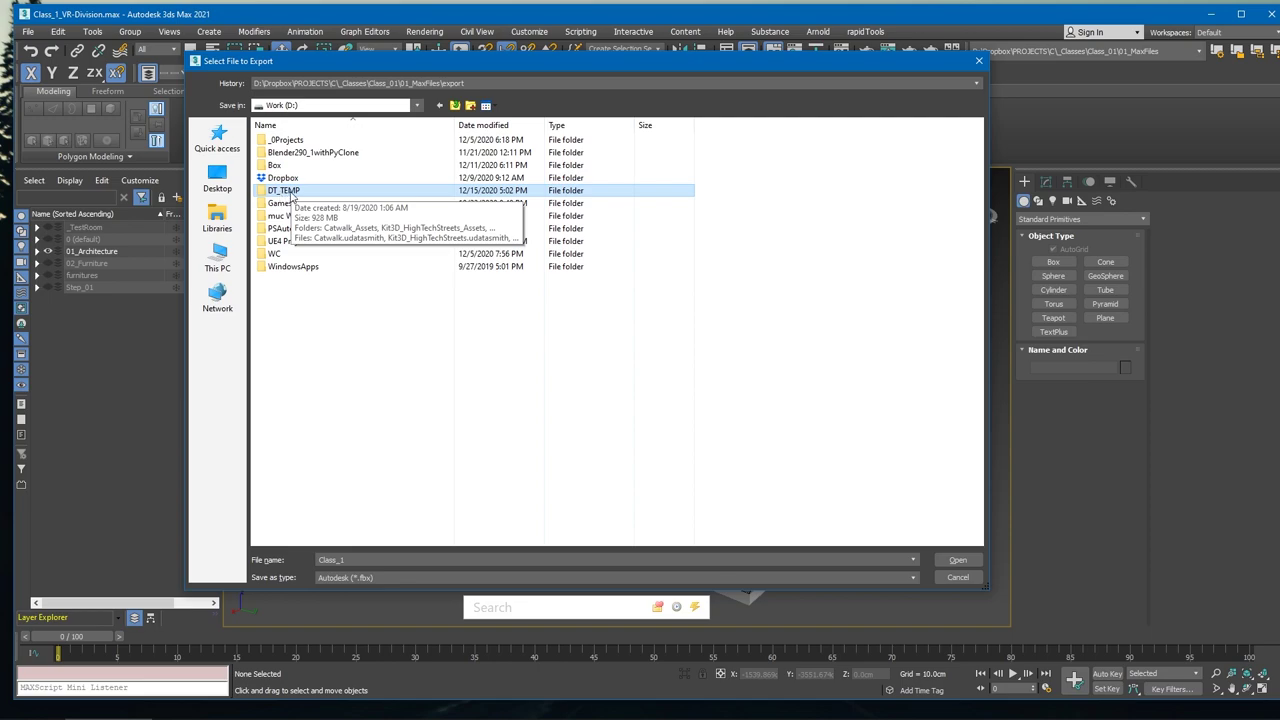
double_click(291, 192)
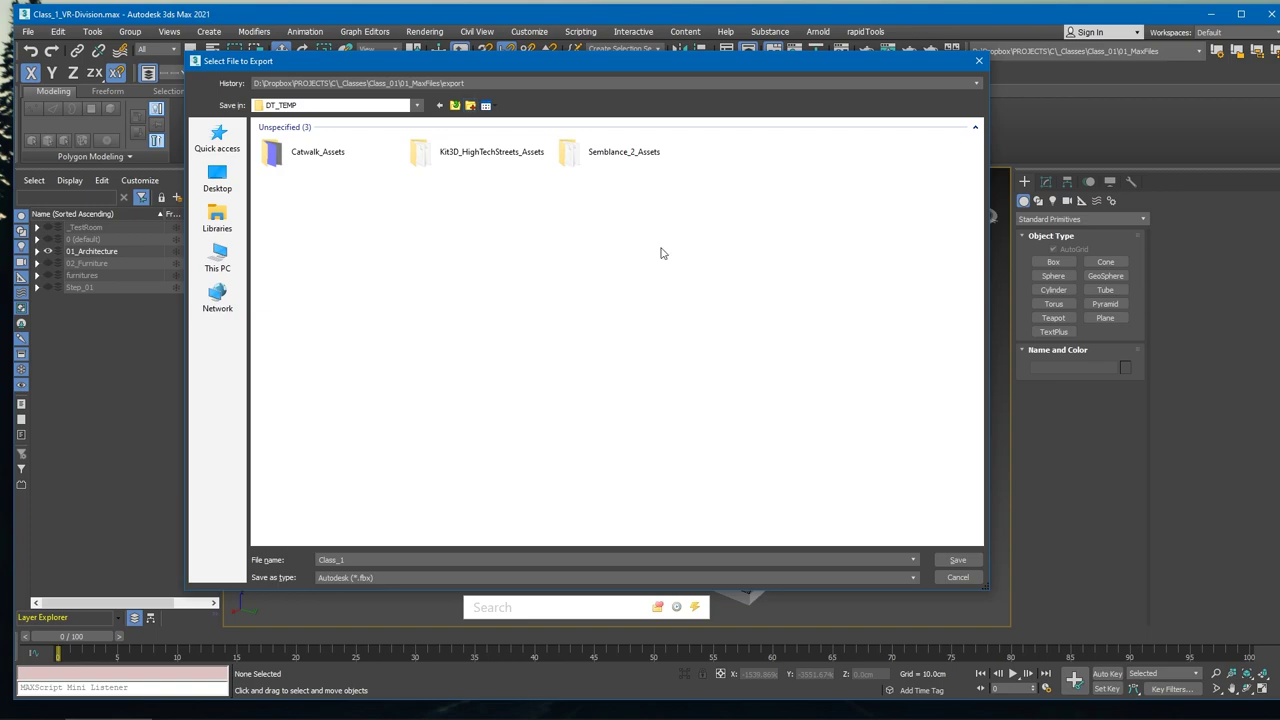
key(ctrl+shift+n)
text(Class_1)
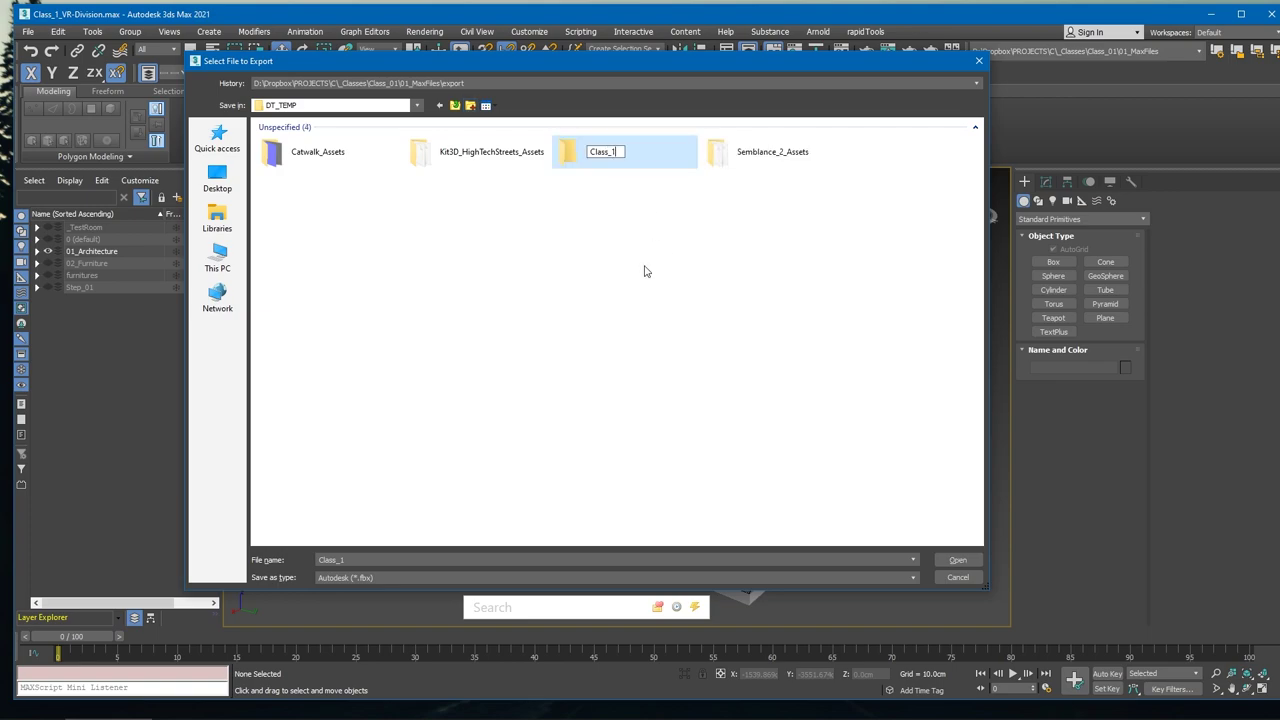
key(Return)
double_click(500, 157)
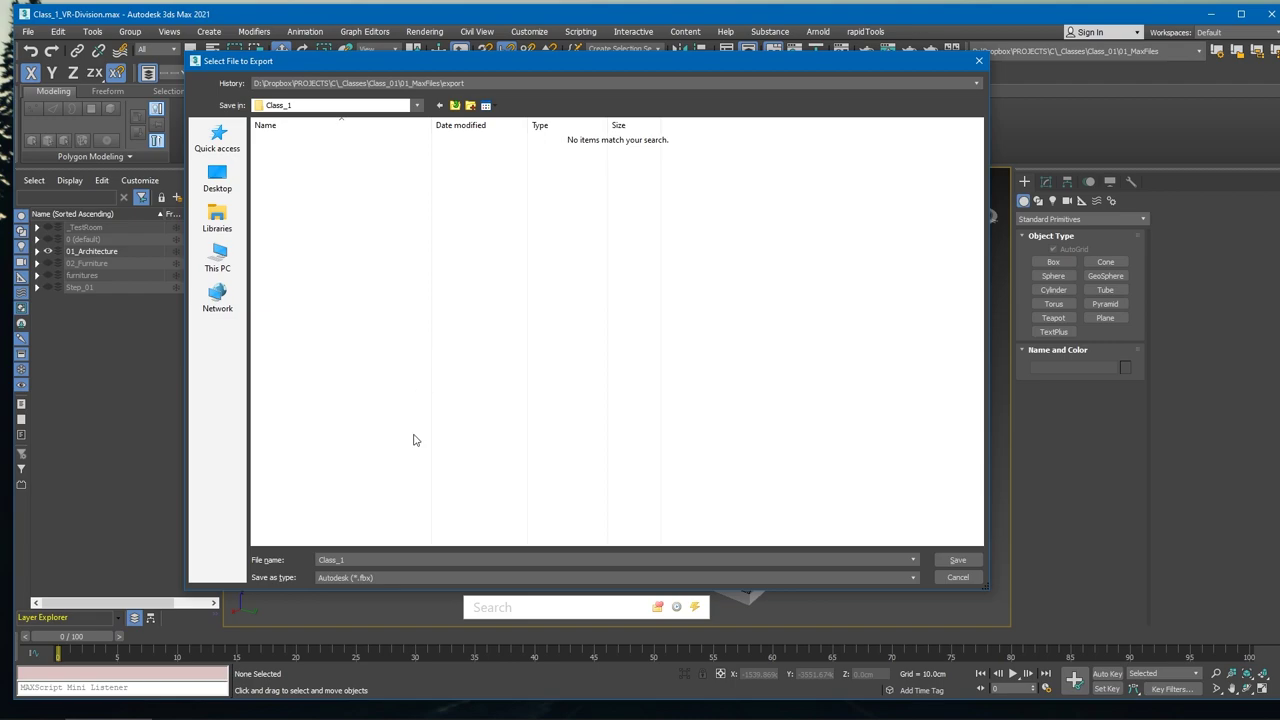
click(375, 578)
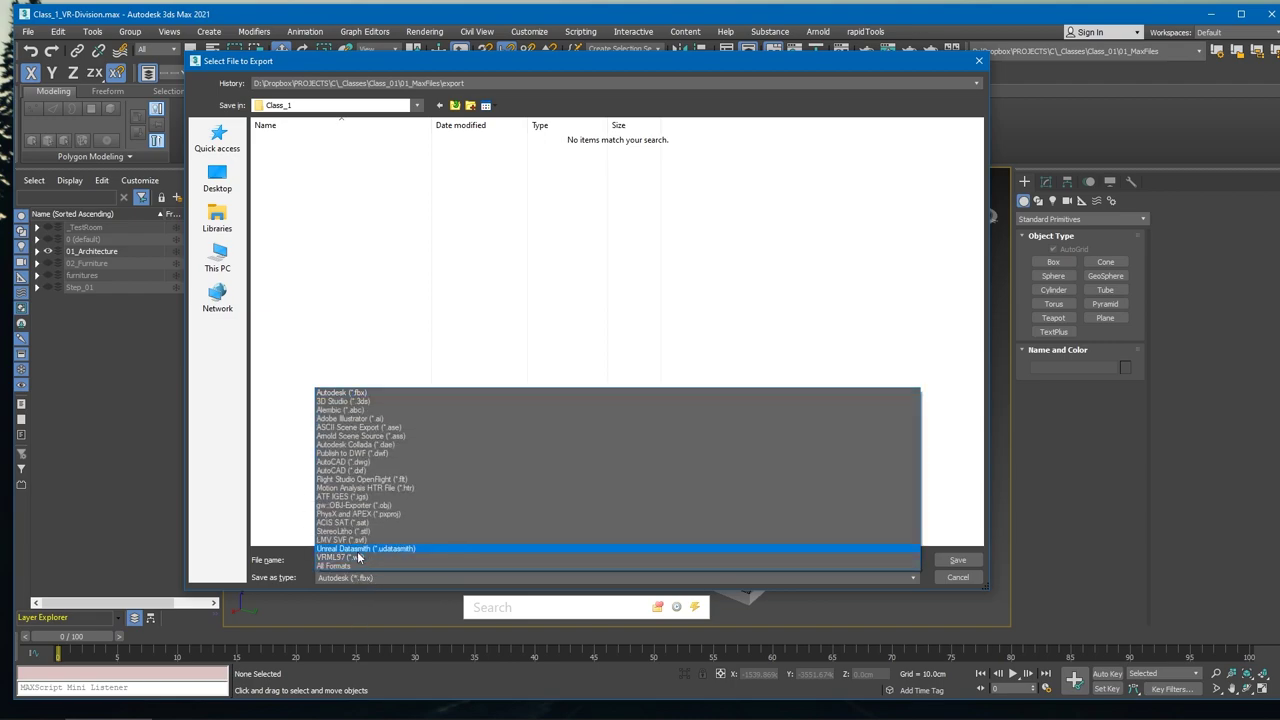
click(357, 551)
Save to reach Datasmith Export Options and keep Include set to Visible Objects
click(955, 559)
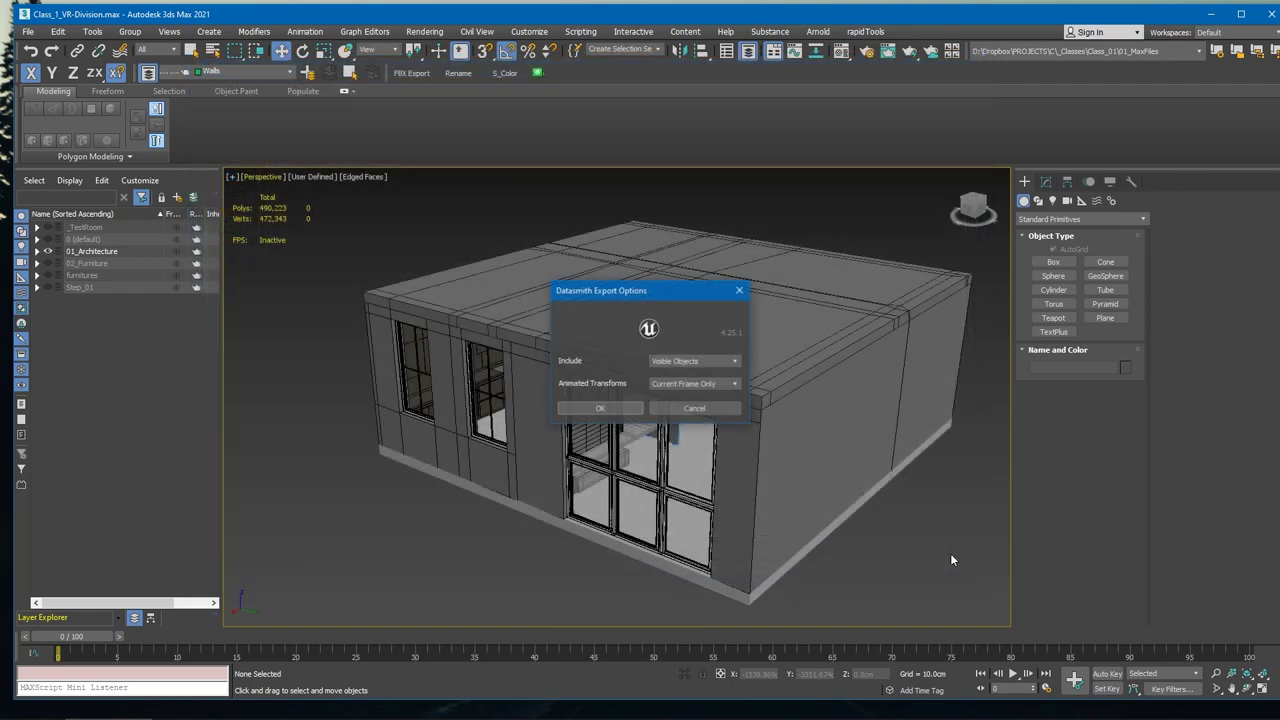
drag(622, 299, 606, 253)
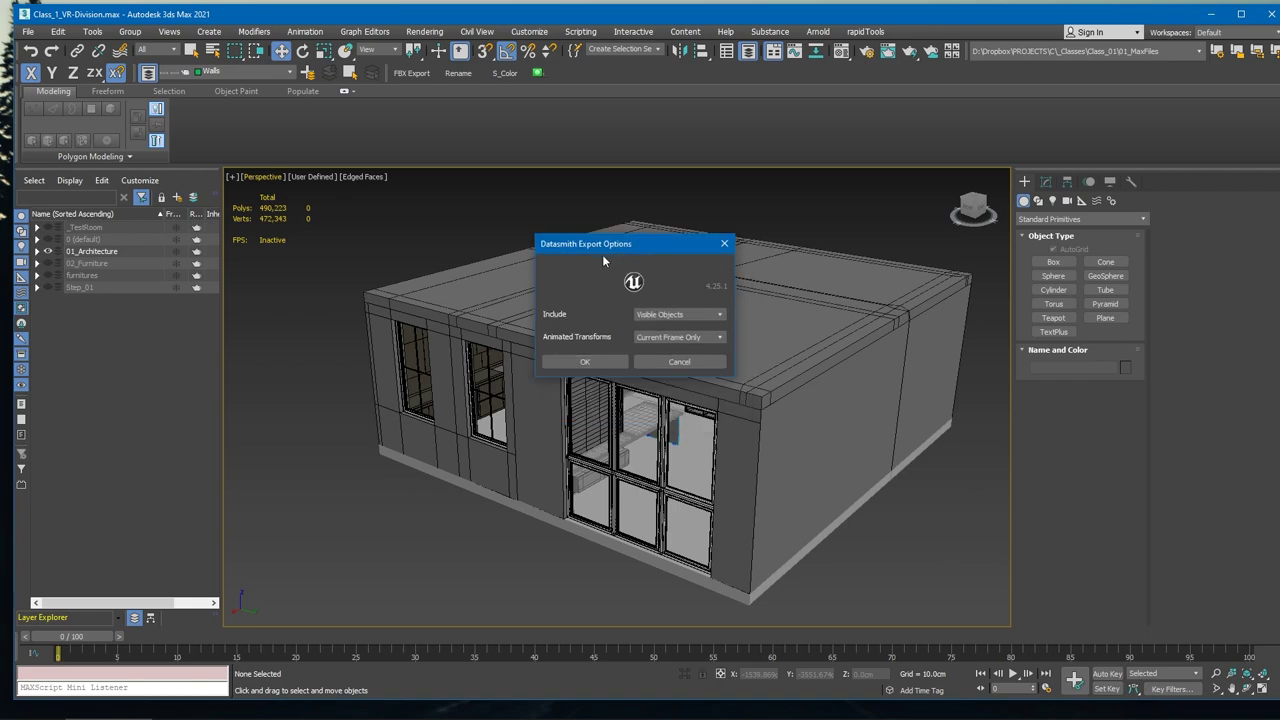
click(679, 314)
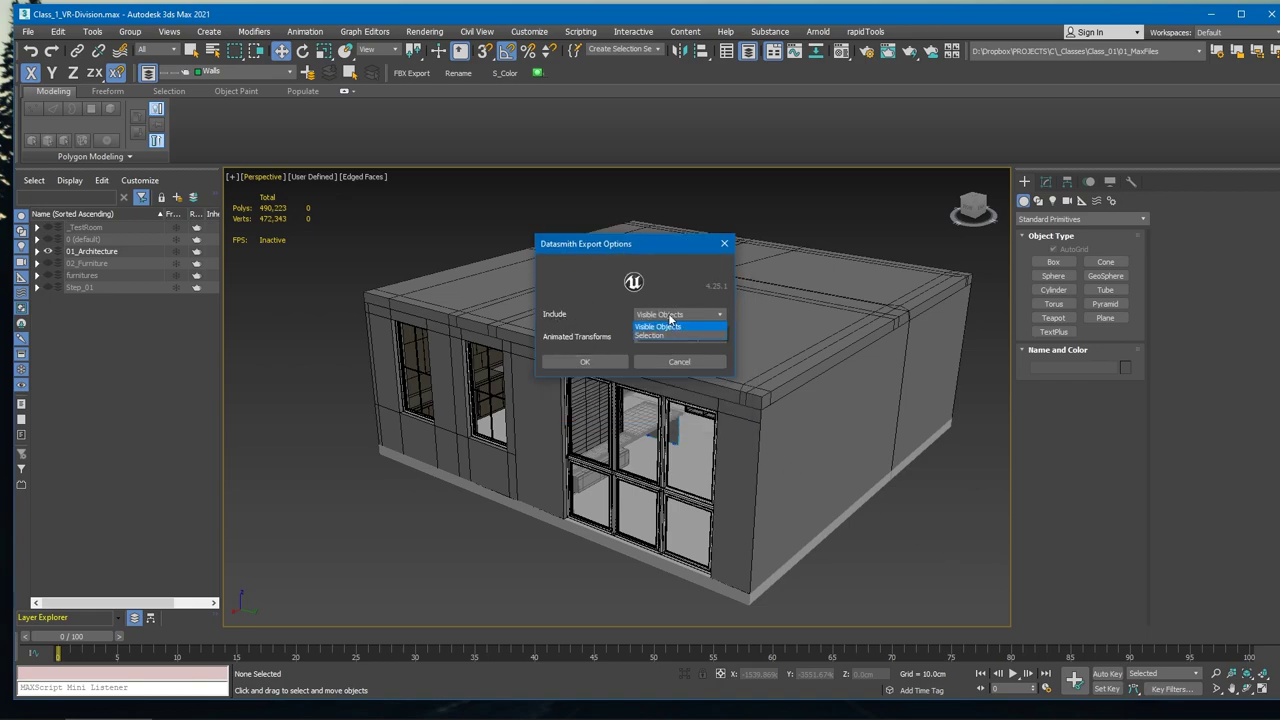
click(660, 314)
click(679, 314)
click(662, 310)
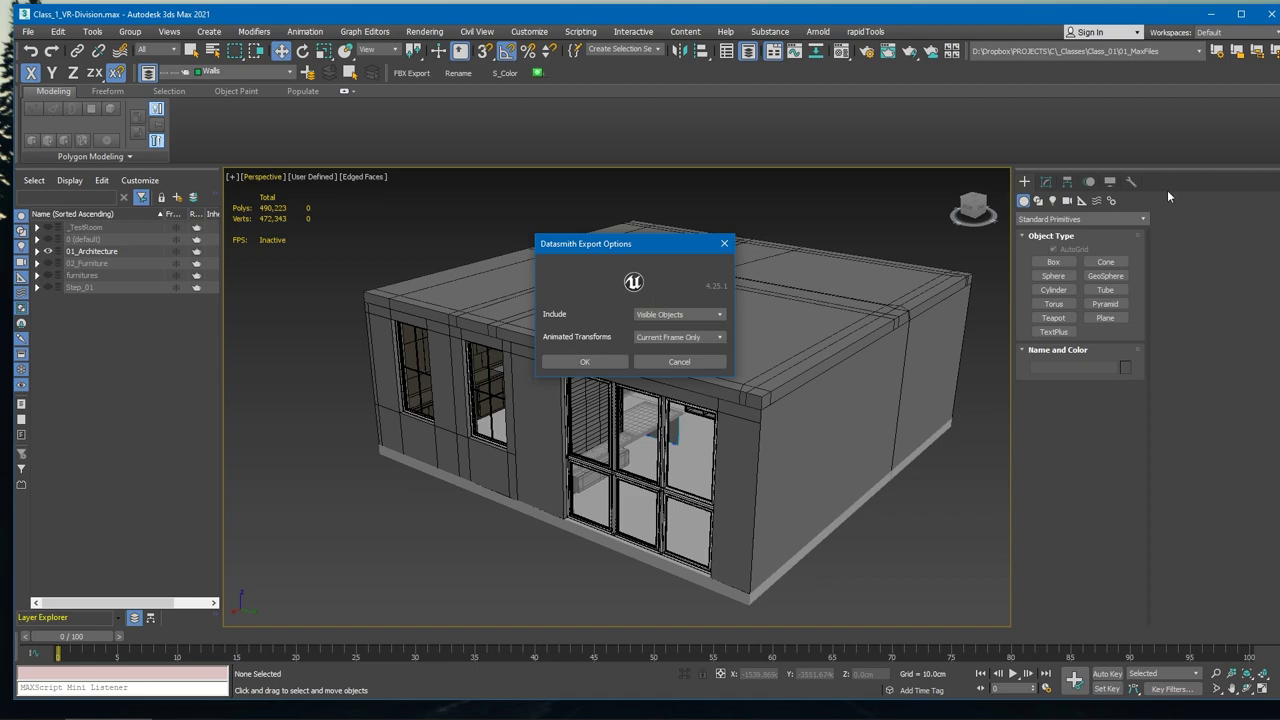
click(665, 314)
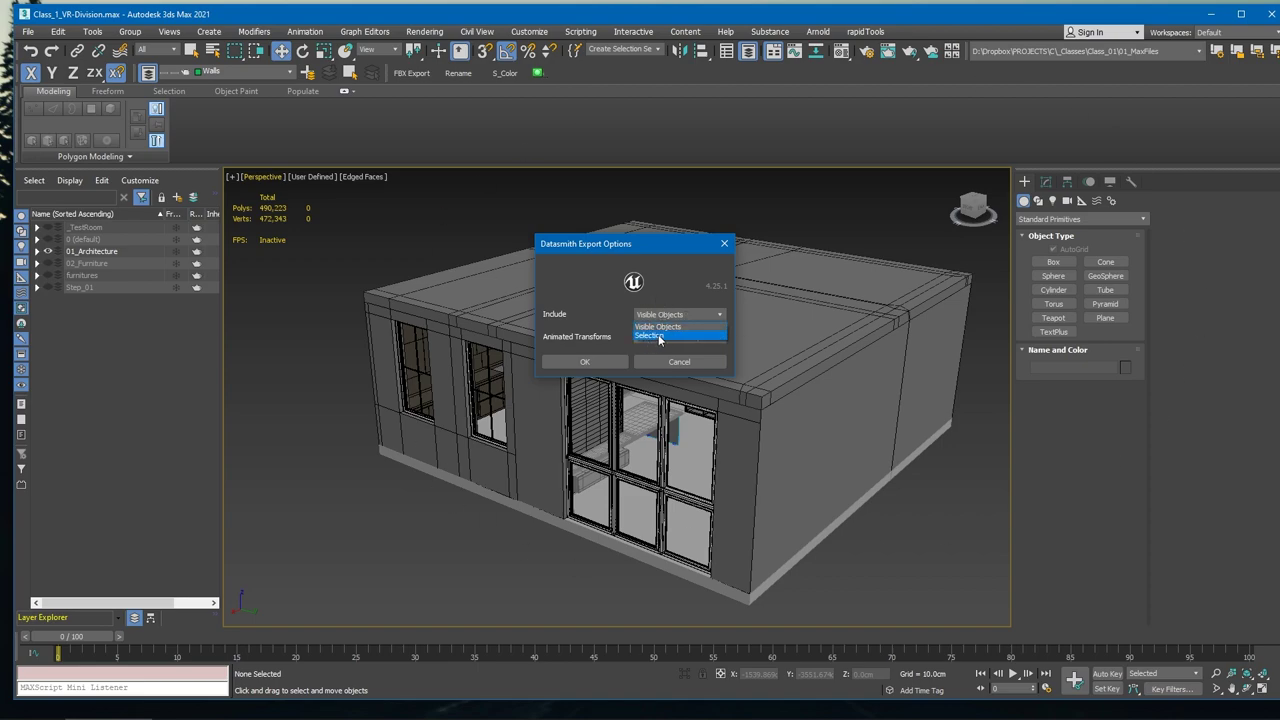
click(672, 325)
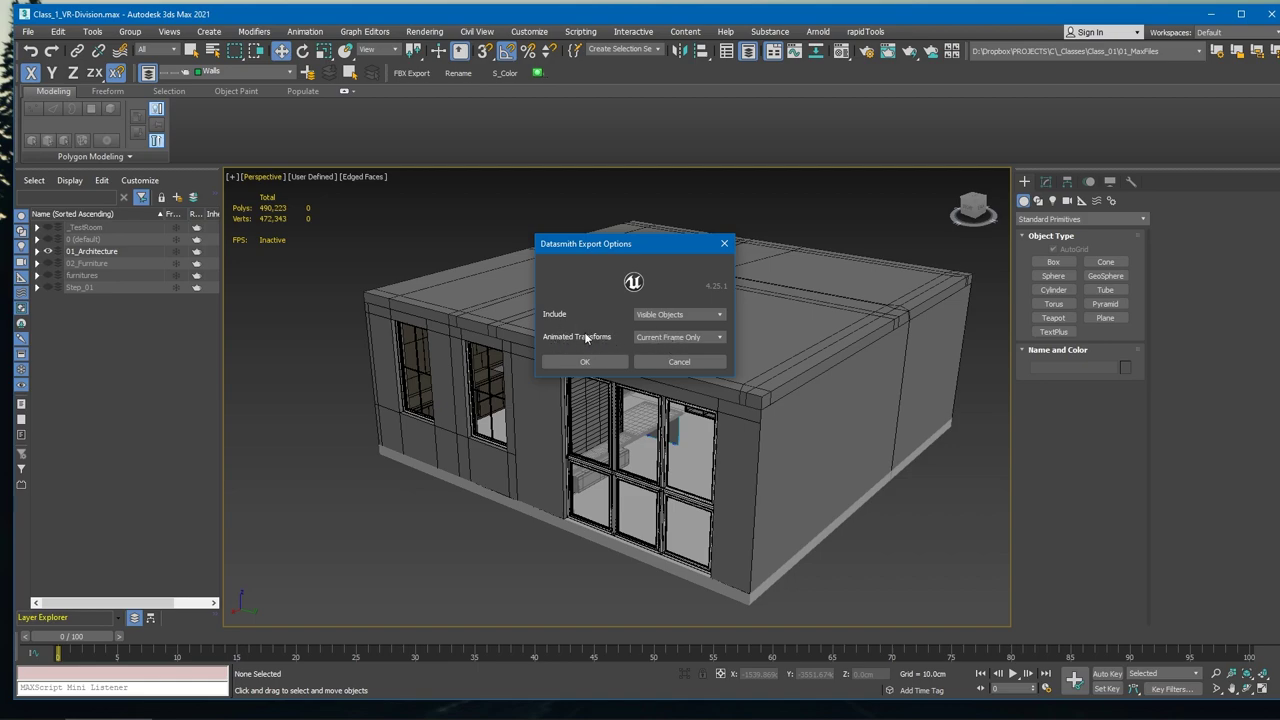
Keep Animated Transforms at Current Frame Only and confirm with OK to run the export
click(652, 339)
click(655, 350)
click(656, 338)
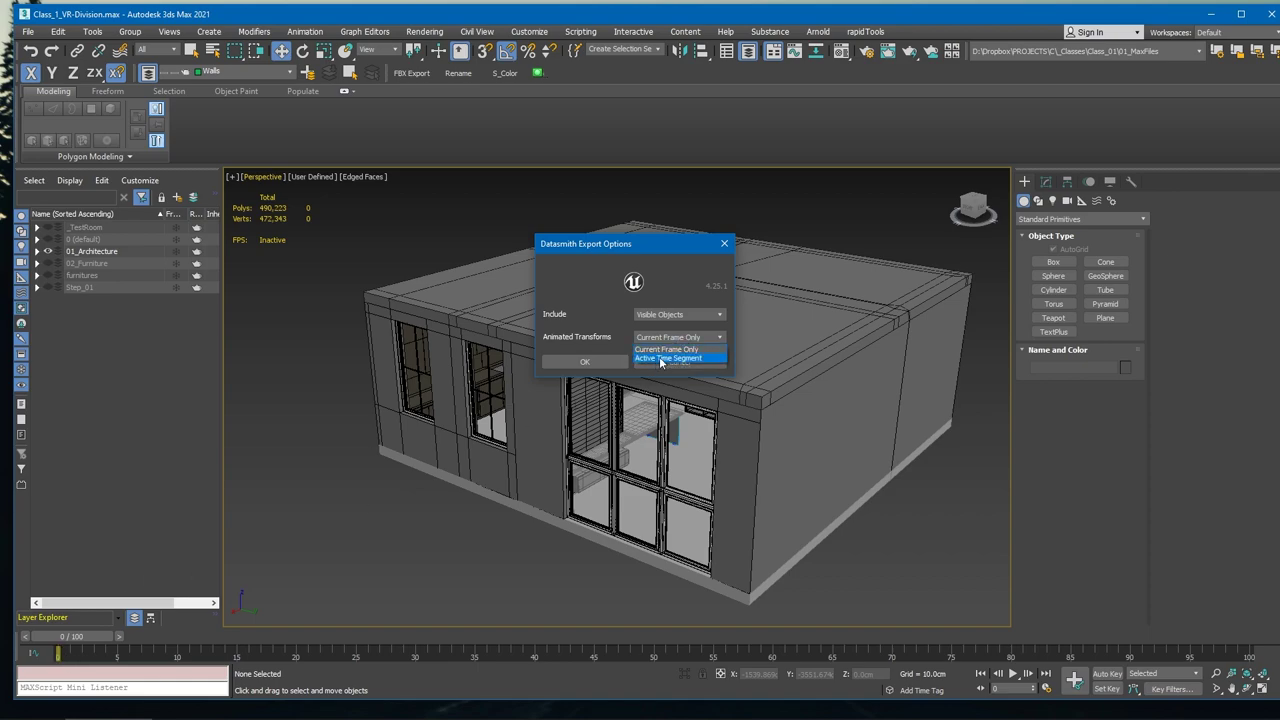
click(660, 339)
click(660, 339)
click(658, 350)
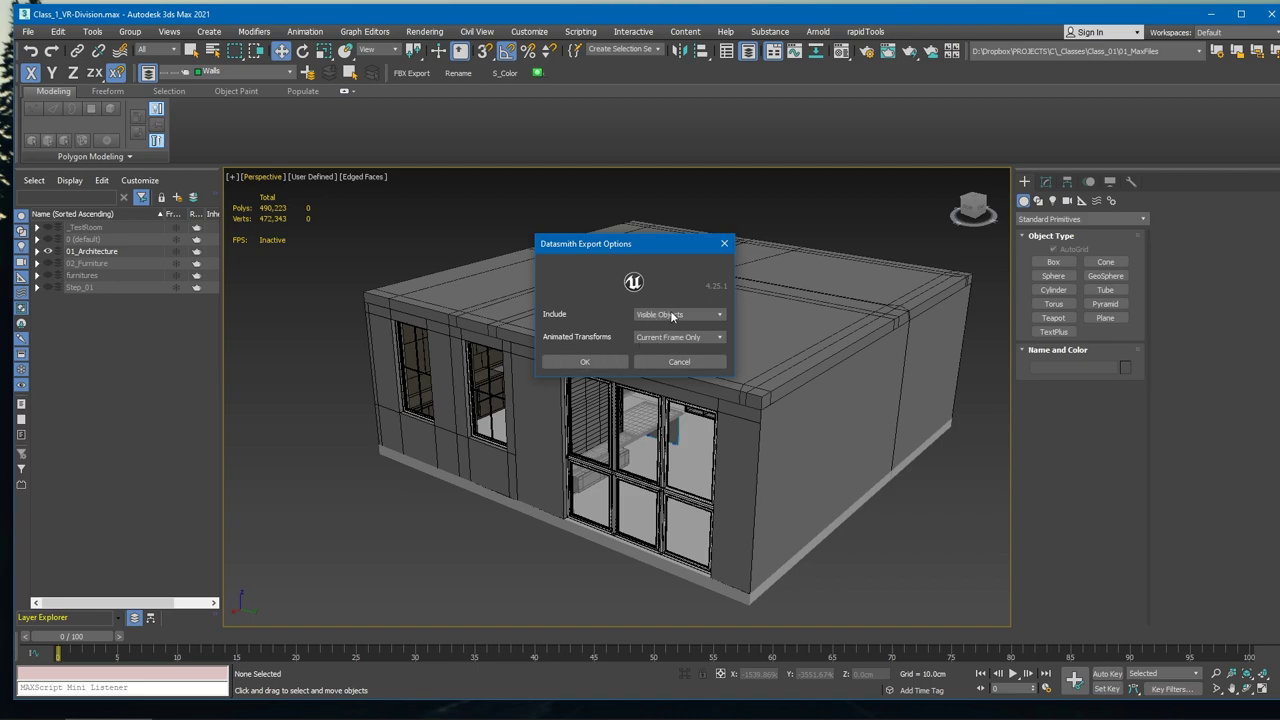
click(588, 361)
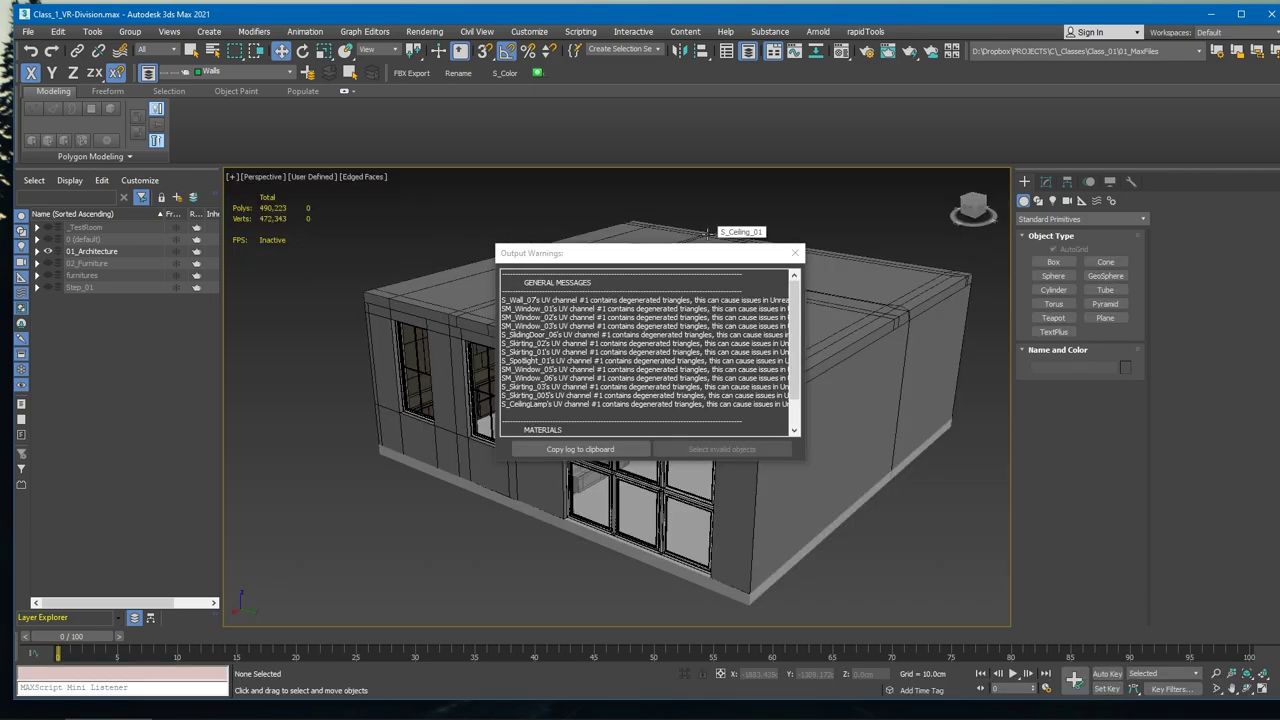
Read the degenerated-triangle UV warnings, widening the window to see full lines, then close it
click(674, 257)
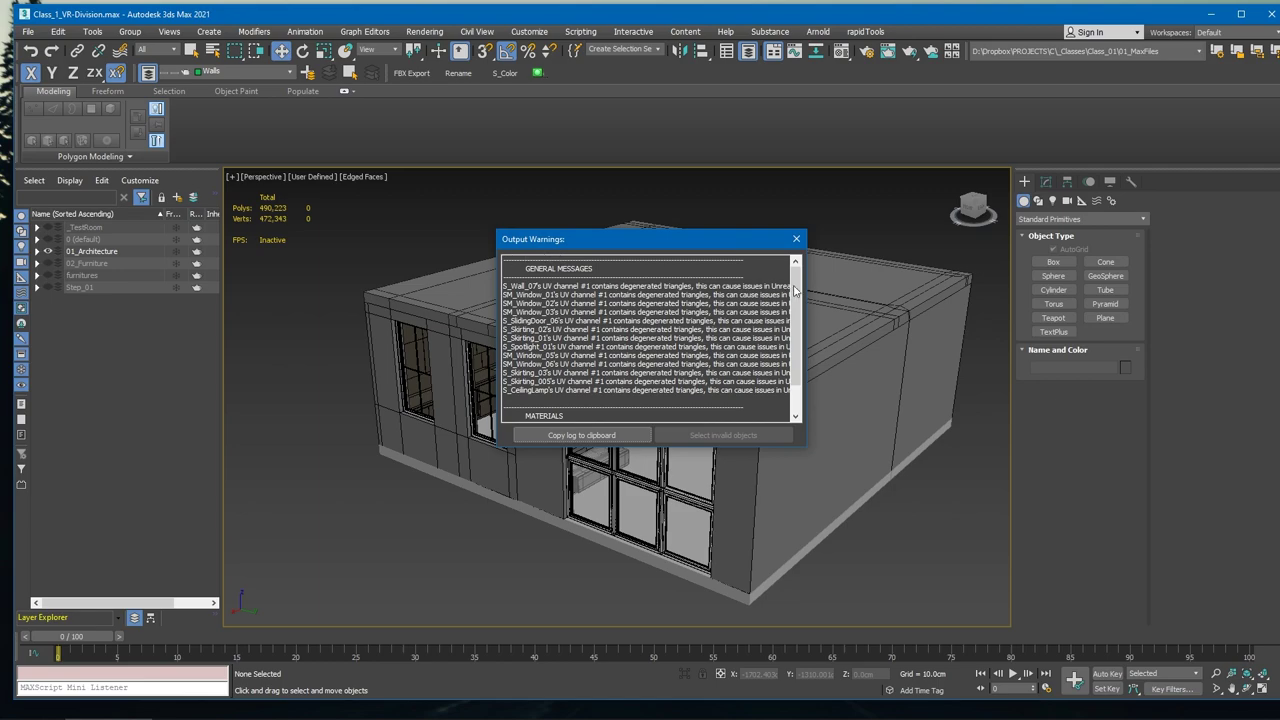
drag(795, 290, 795, 290)
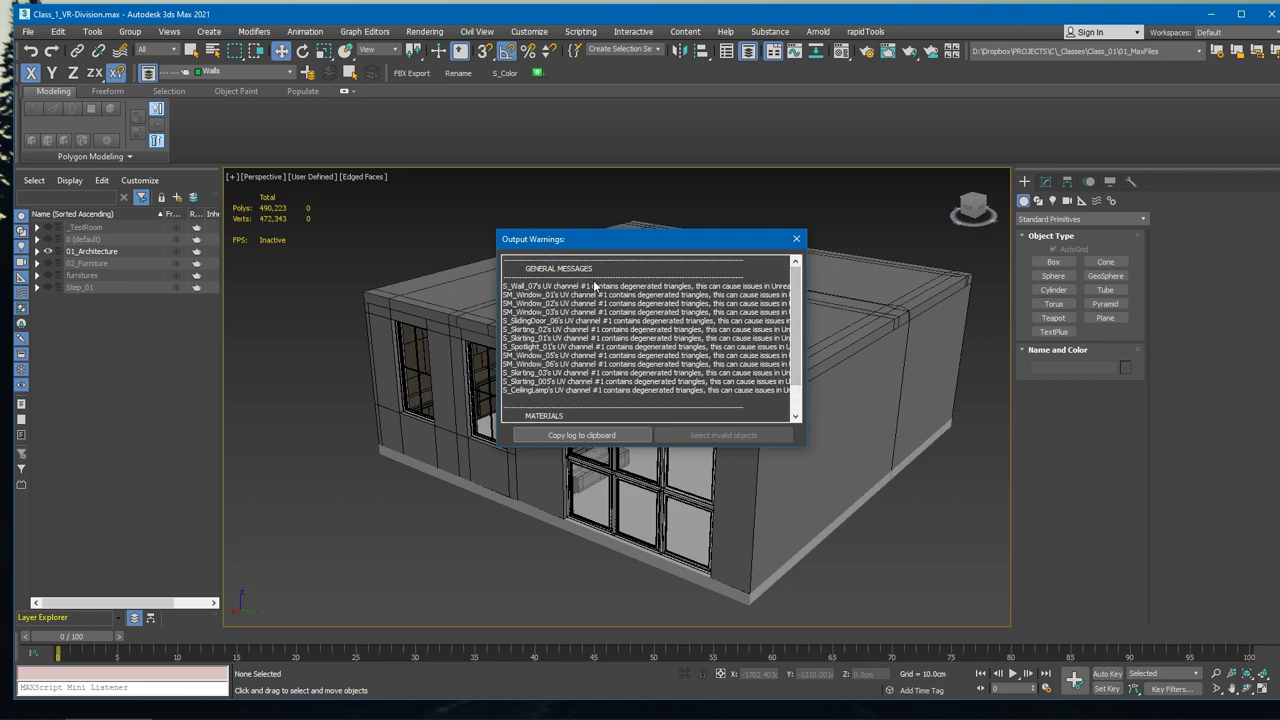
scroll(600, 290, down, 3)
scroll(680, 340, up, 3)
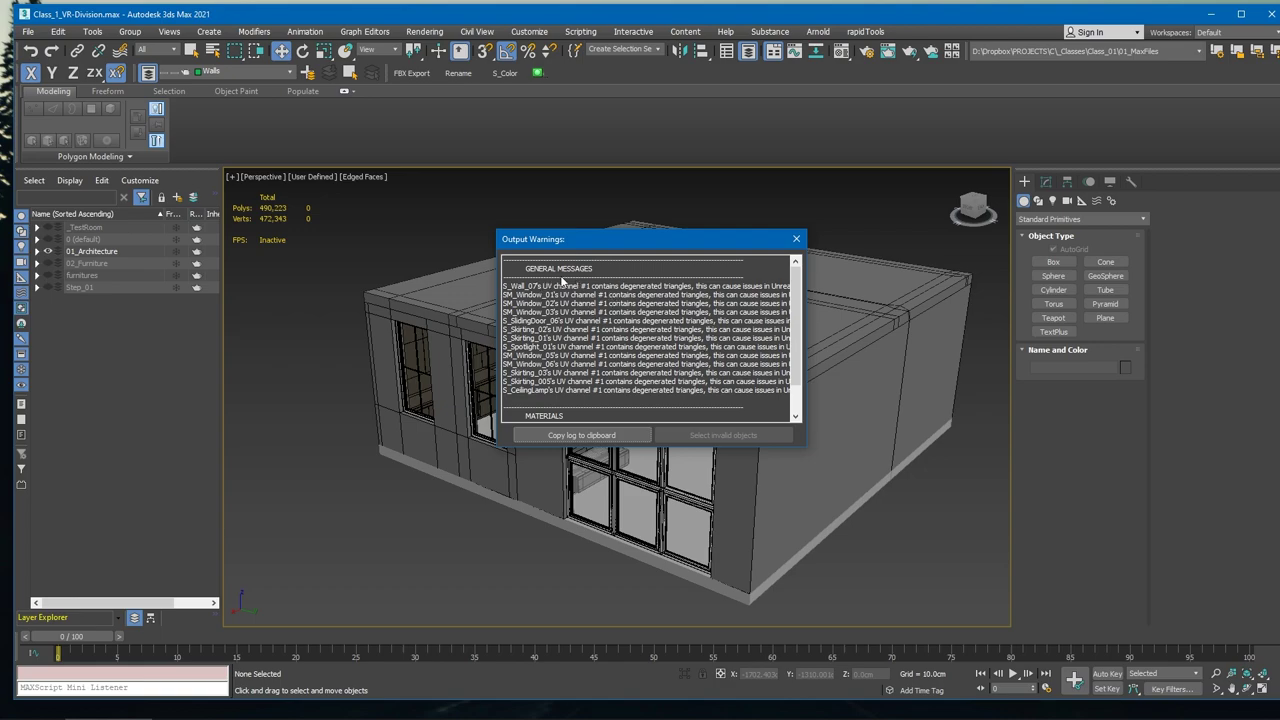
click(563, 329)
drag(802, 333, 873, 333)
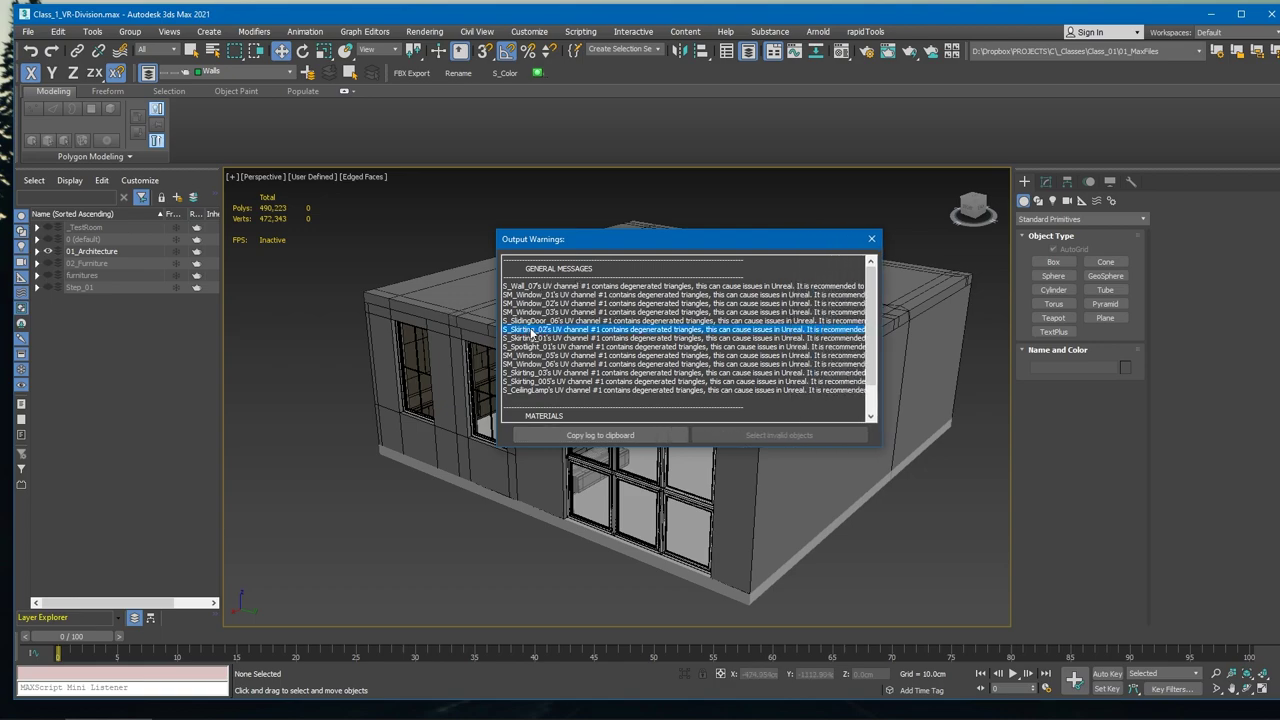
scroll(691, 338, down, 2)
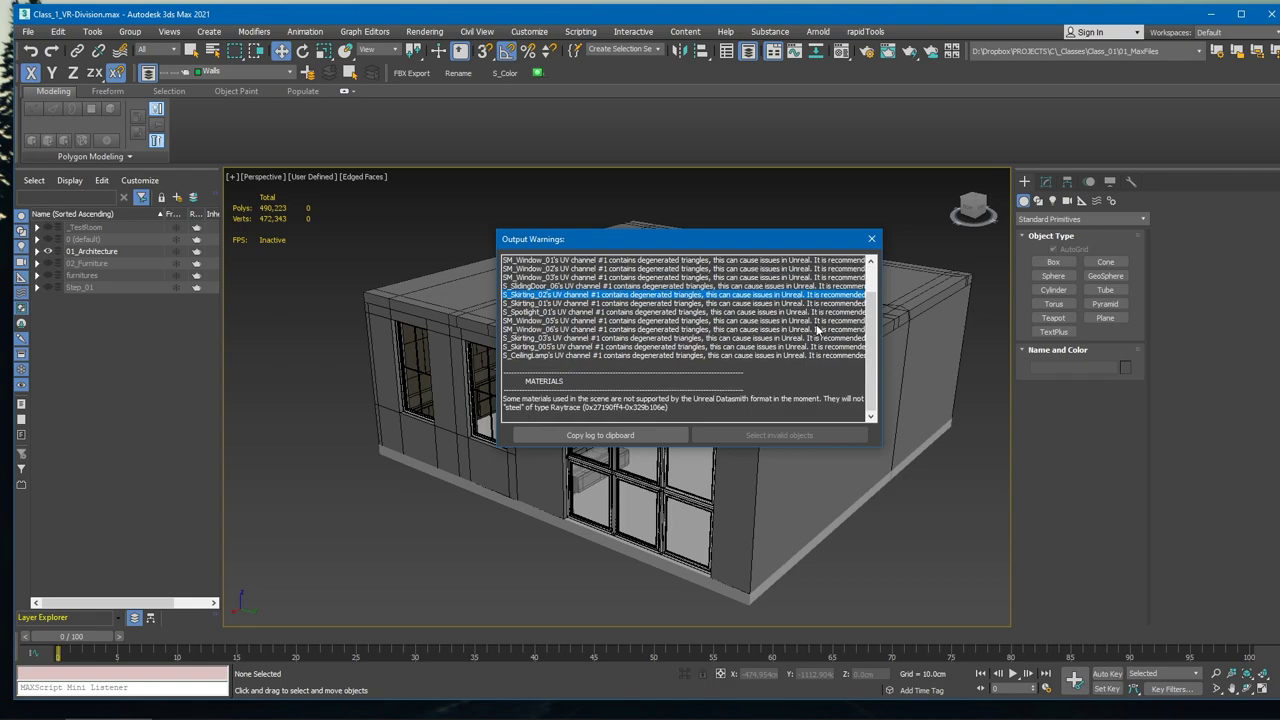
scroll(672, 343, up, 2)
scroll(636, 276, down, 2)
click(870, 236)
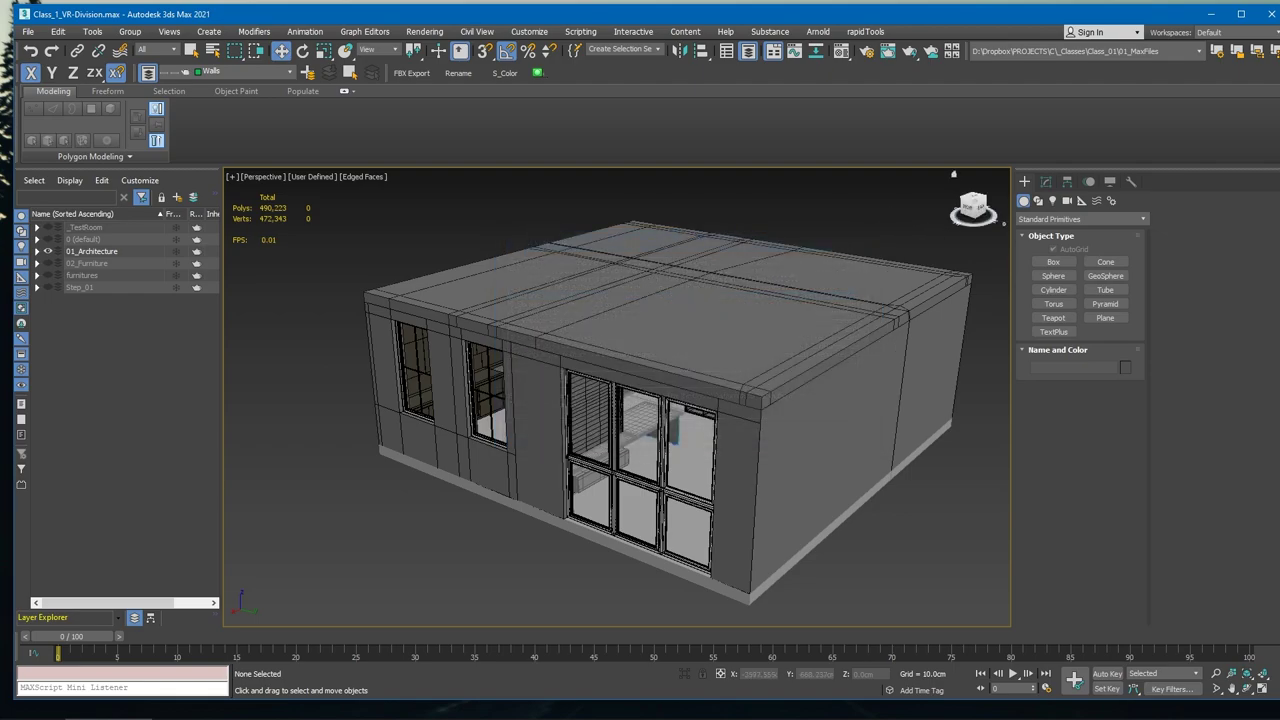
Minimize 3ds Max and open D:\DT_TEMP\Class_1\Class_1.udatasmith through Unreal's Datasmith import button
click(1222, 15)
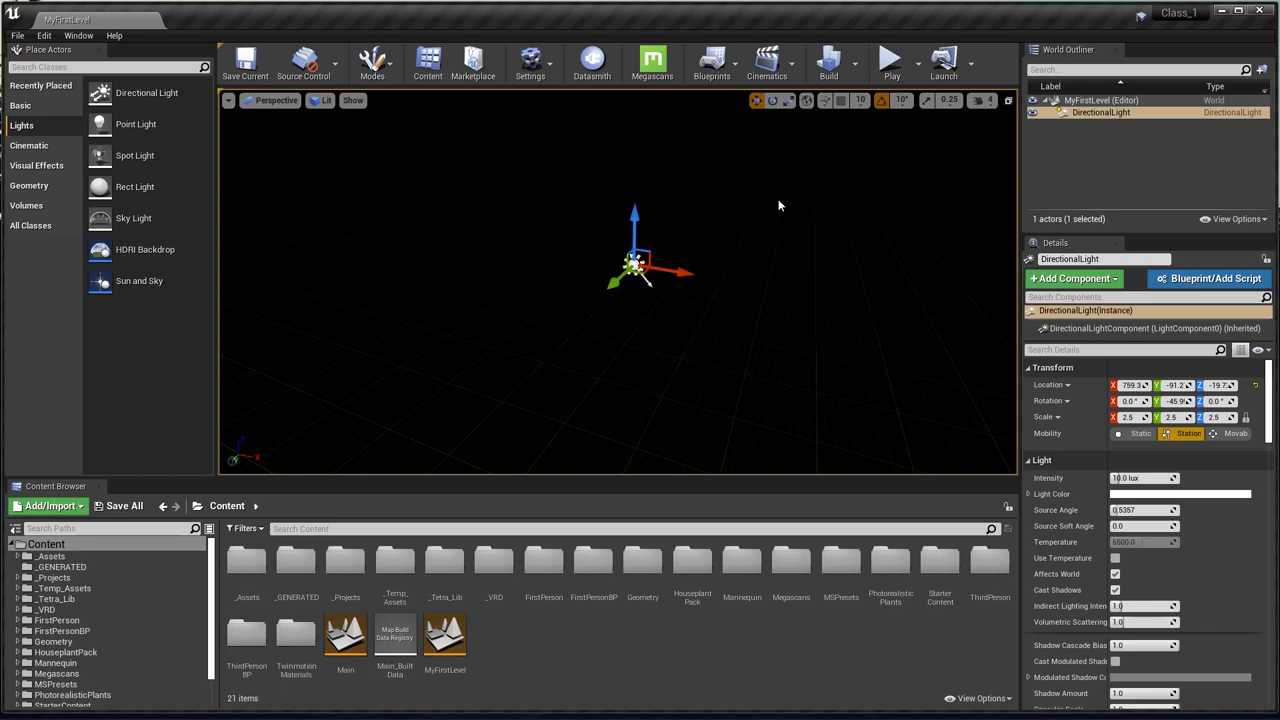
click(652, 248)
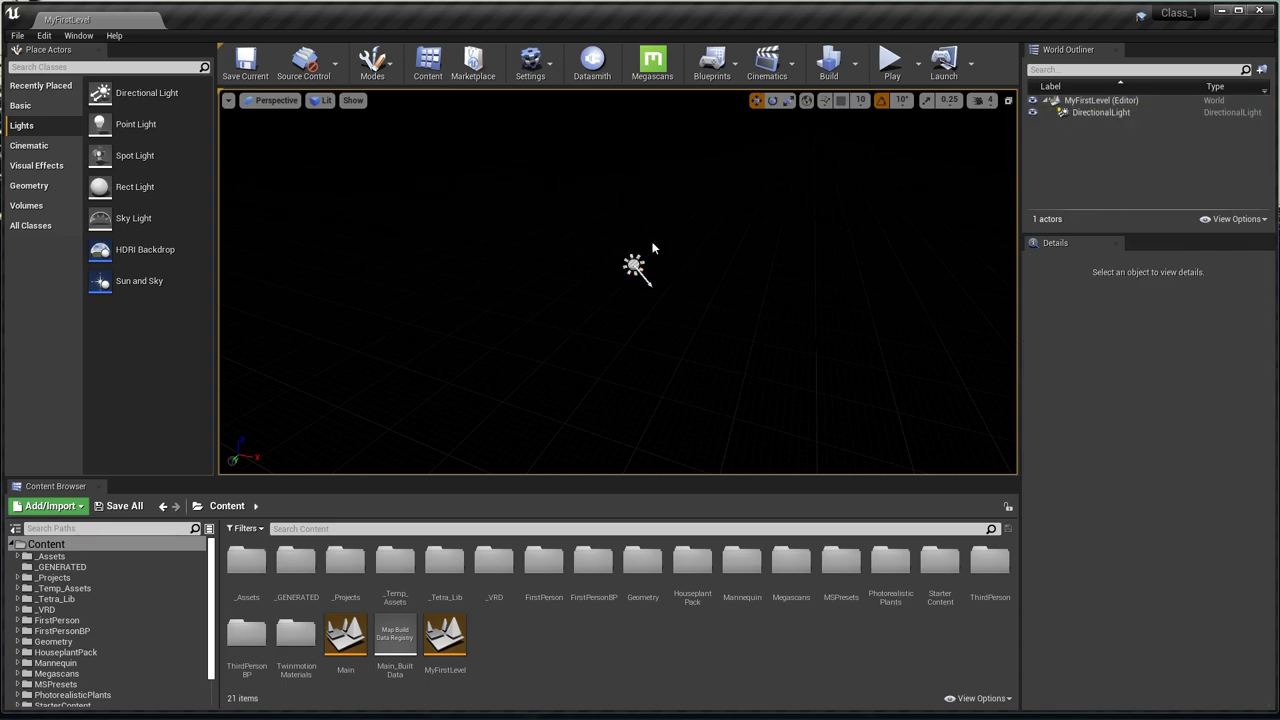
click(590, 66)
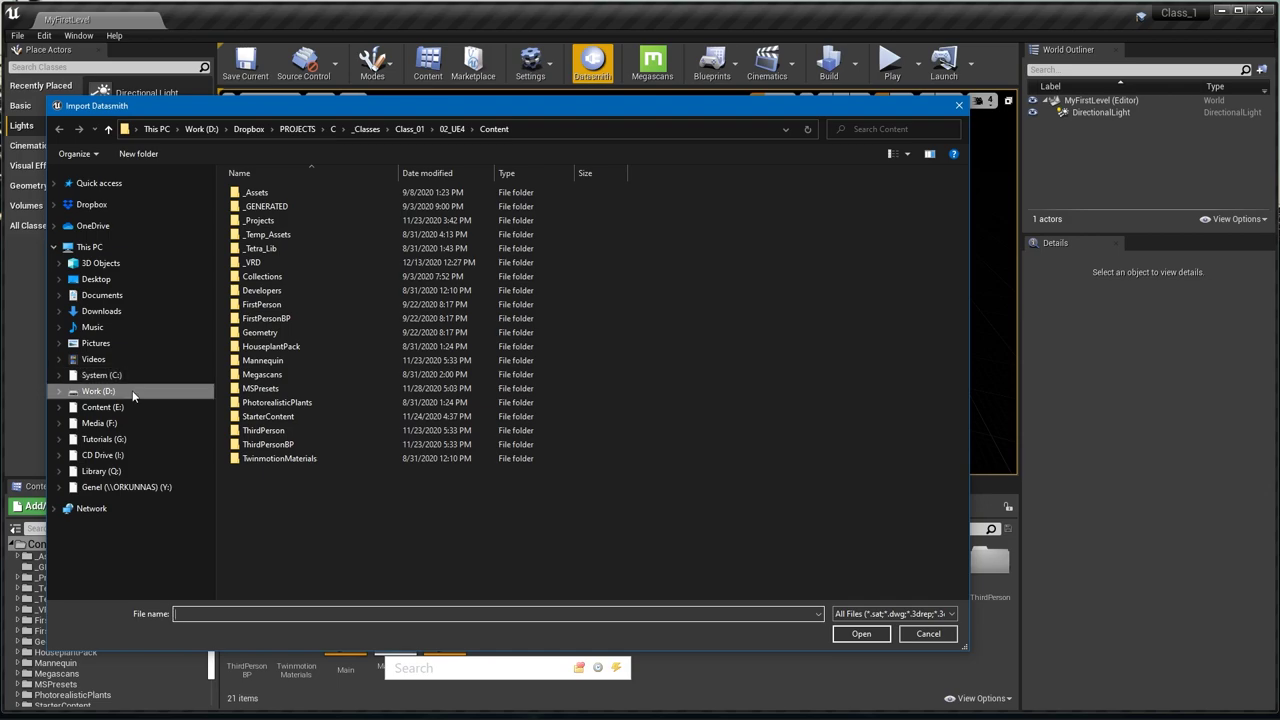
click(132, 390)
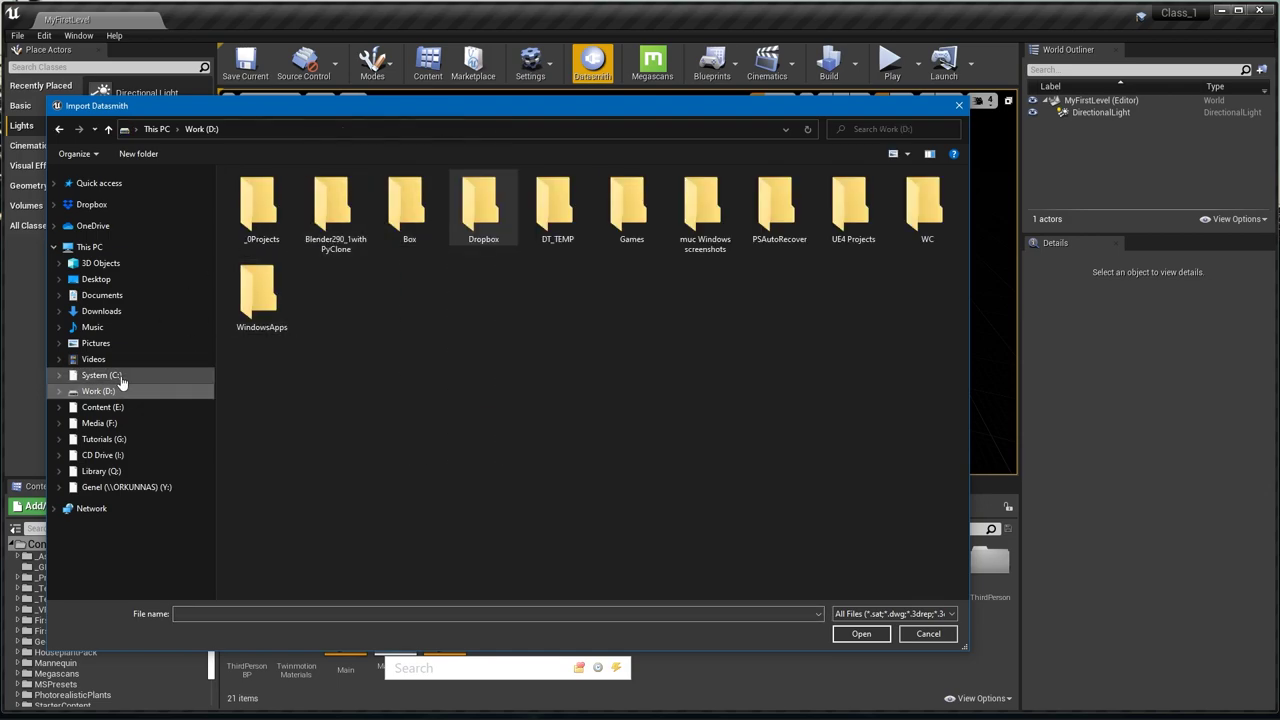
double_click(553, 206)
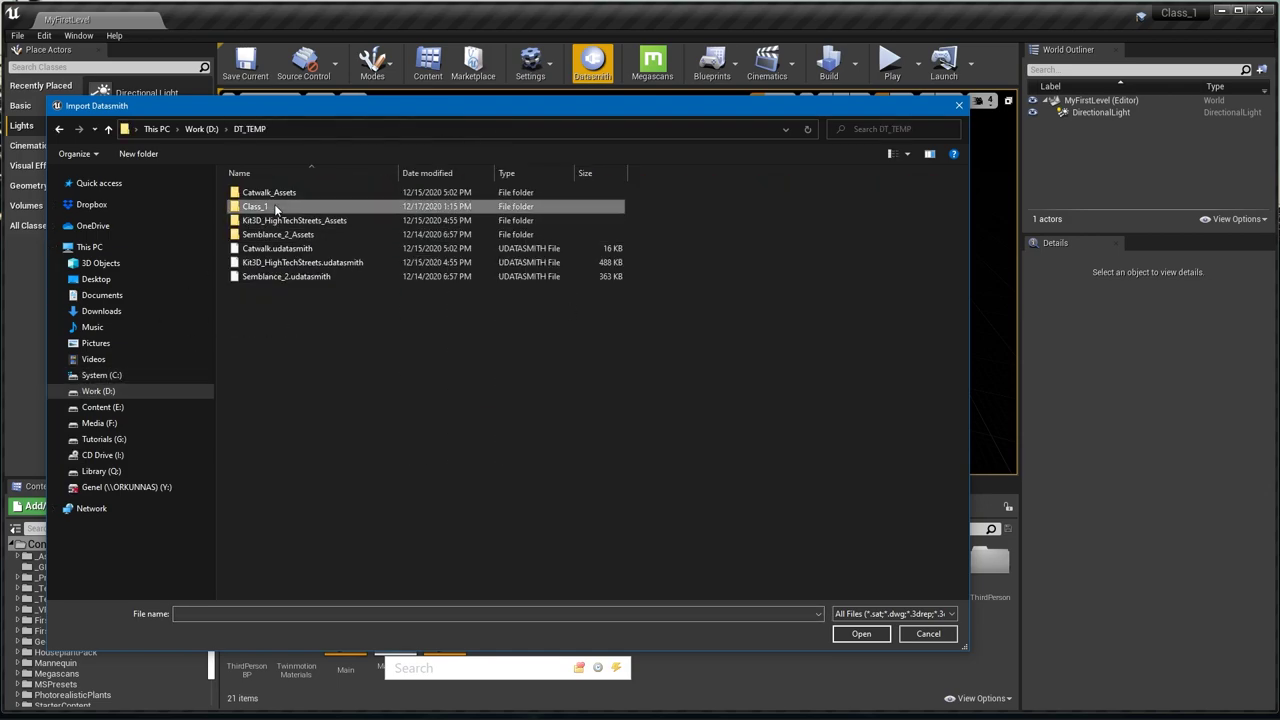
double_click(265, 206)
click(268, 208)
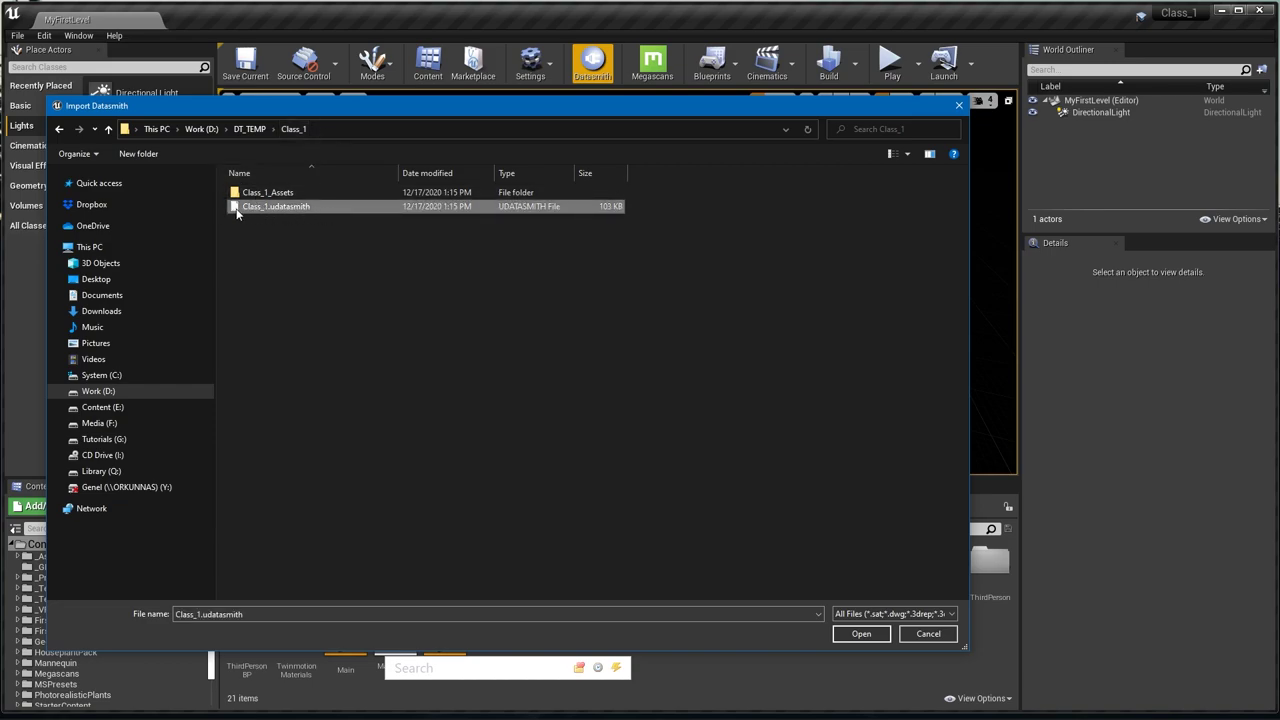
click(858, 634)
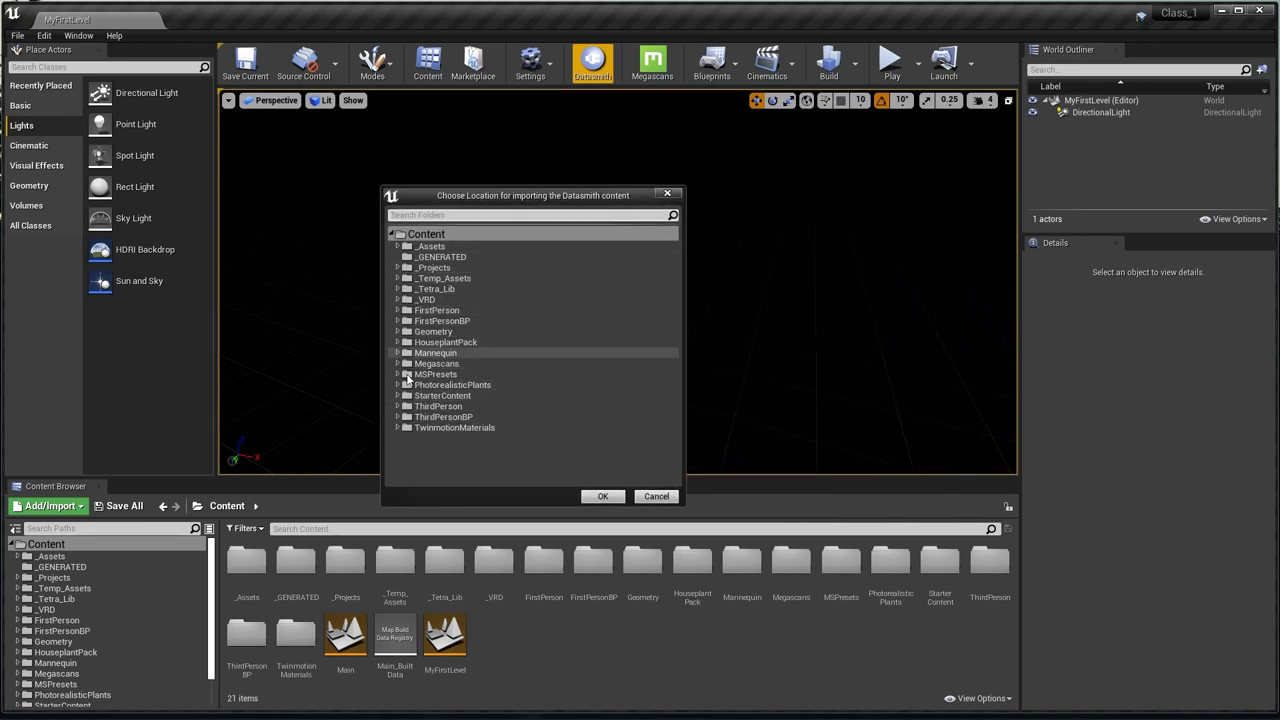
Browse the existing _Projects, Class_1 and DT folders, then collapse them again
click(428, 268)
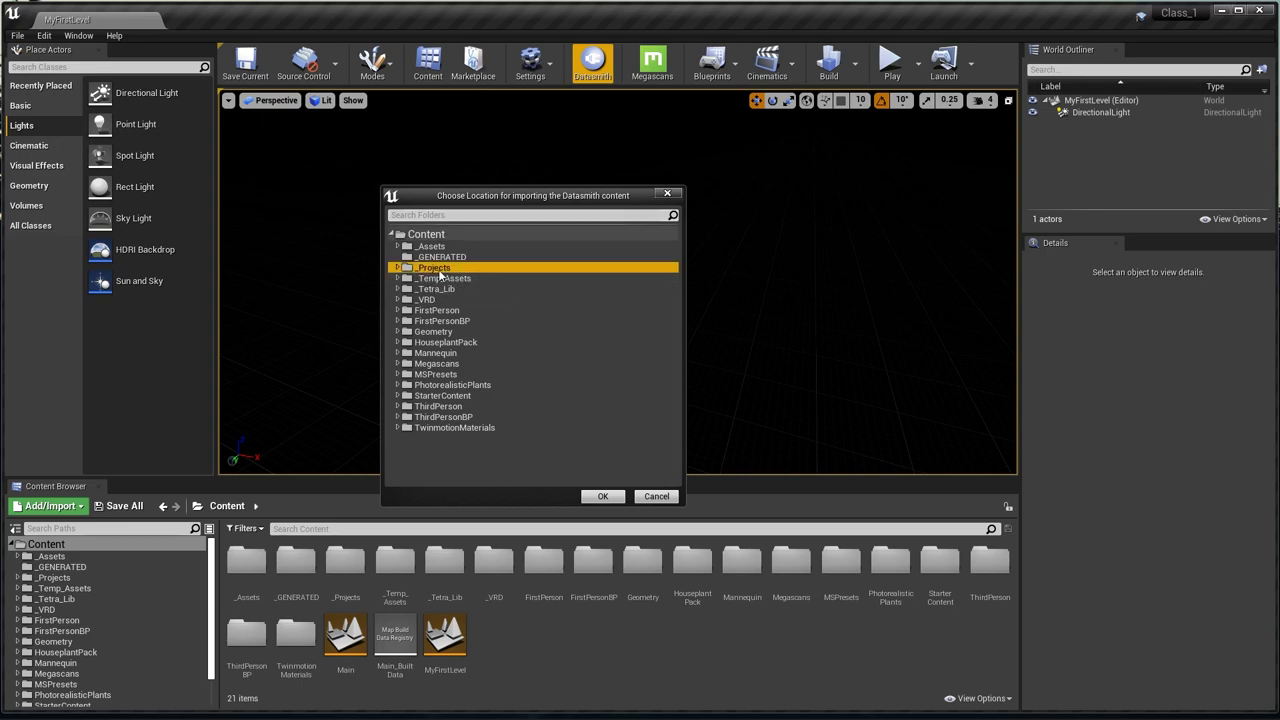
click(398, 268)
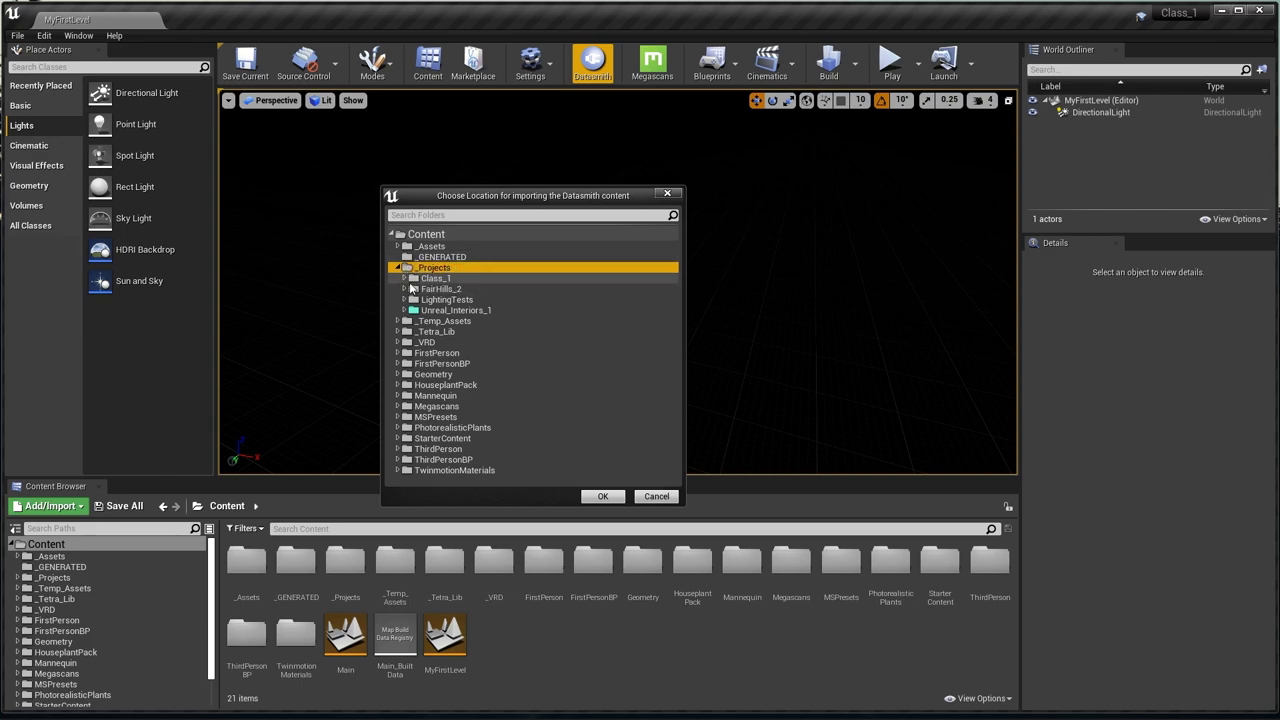
click(405, 279)
click(424, 279)
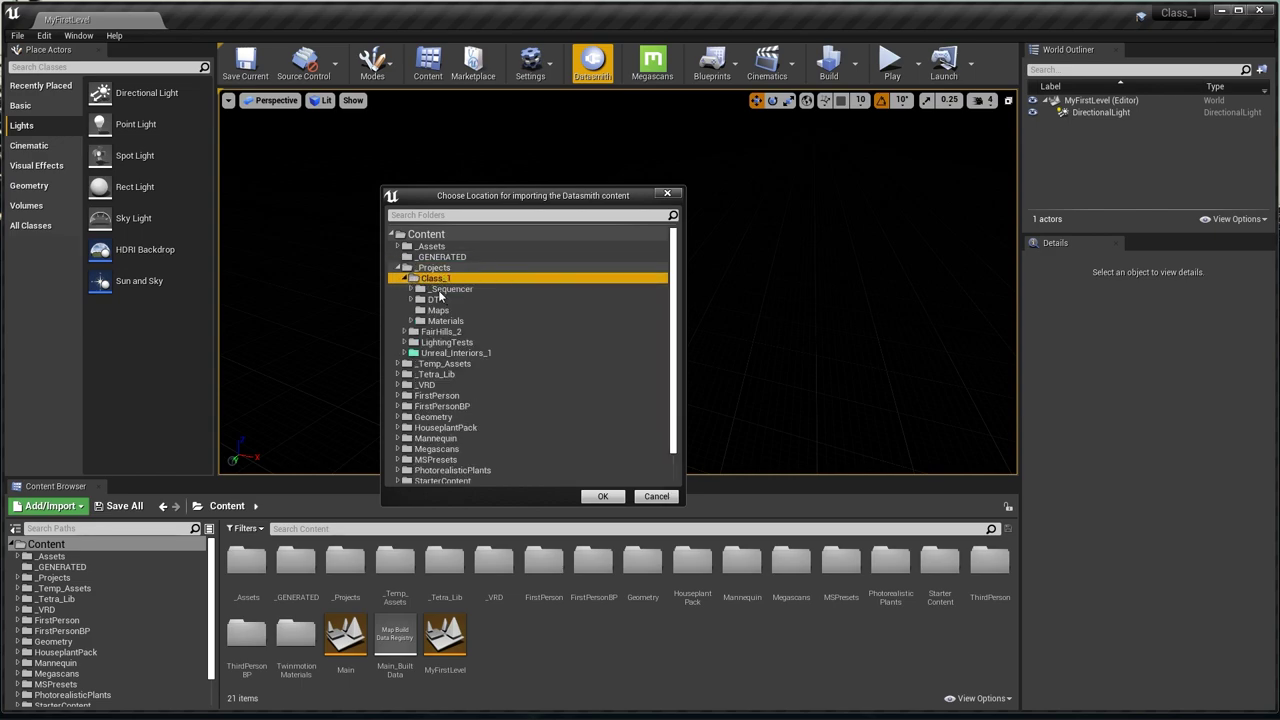
click(450, 300)
click(411, 300)
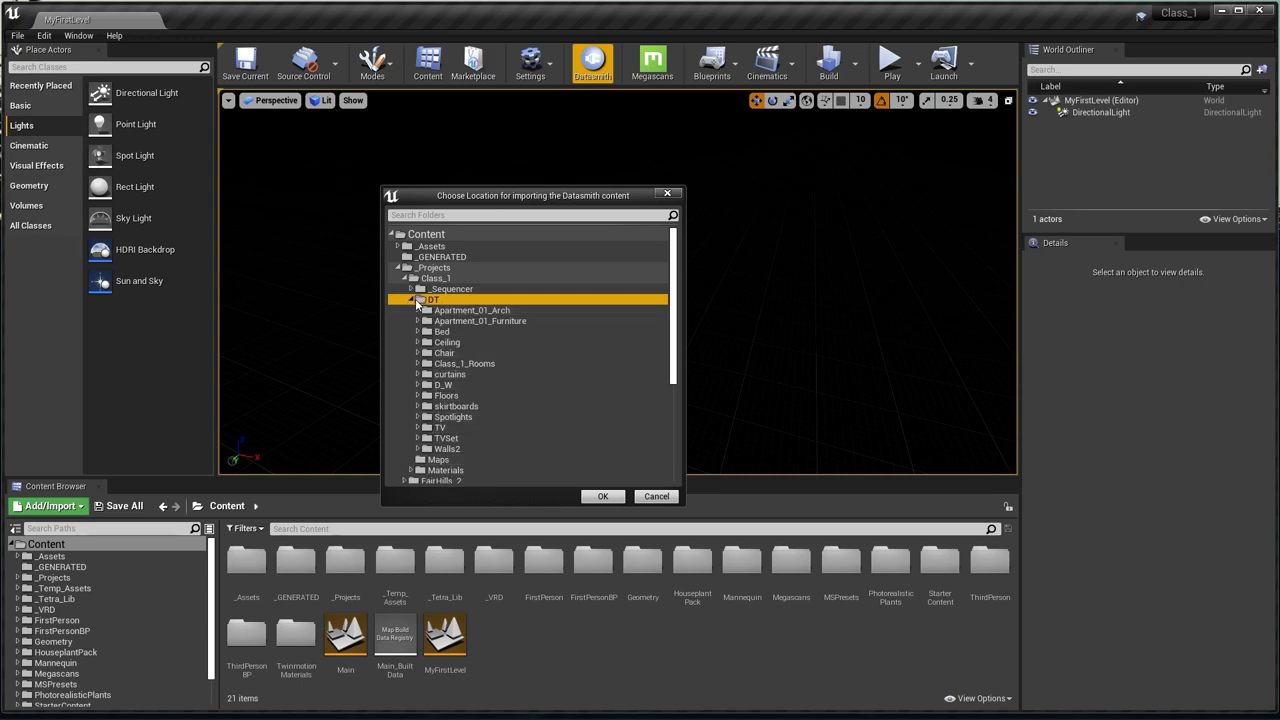
click(411, 300)
click(420, 279)
click(404, 278)
click(397, 267)
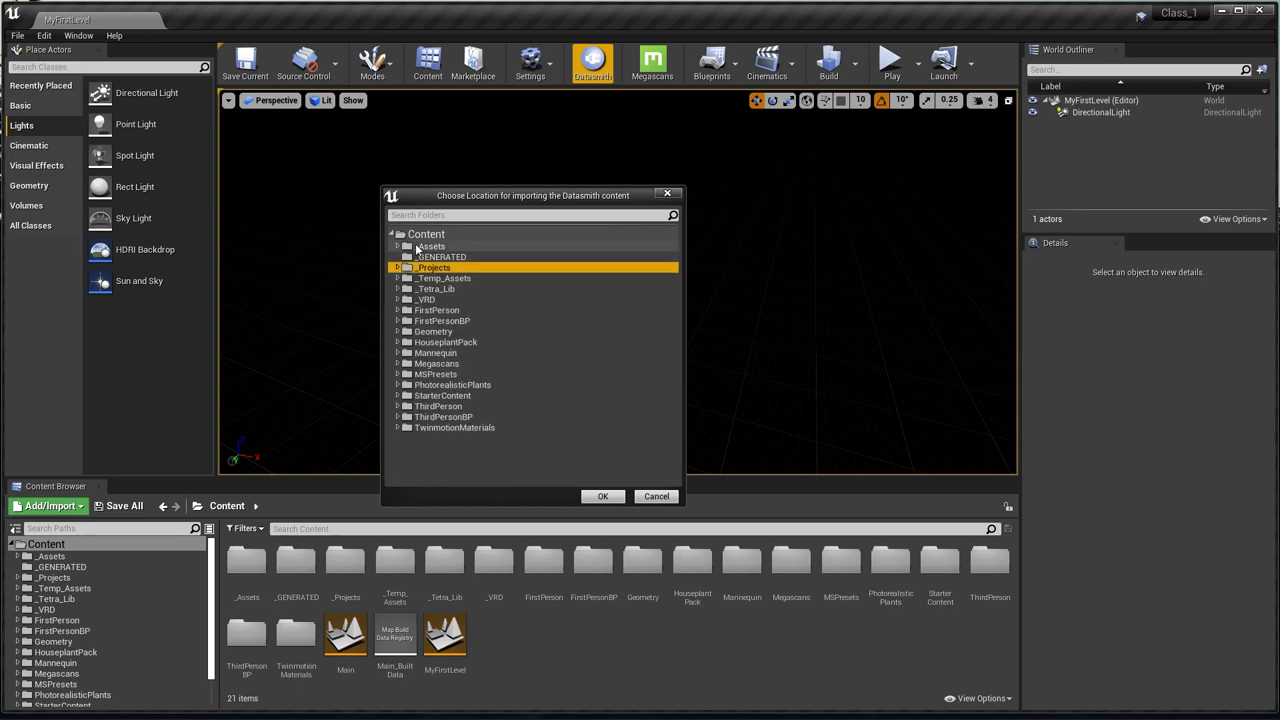
Create folder _0_Project under Content with a DT subfolder, and accept DT as destination
right_click(418, 234)
click(445, 240)
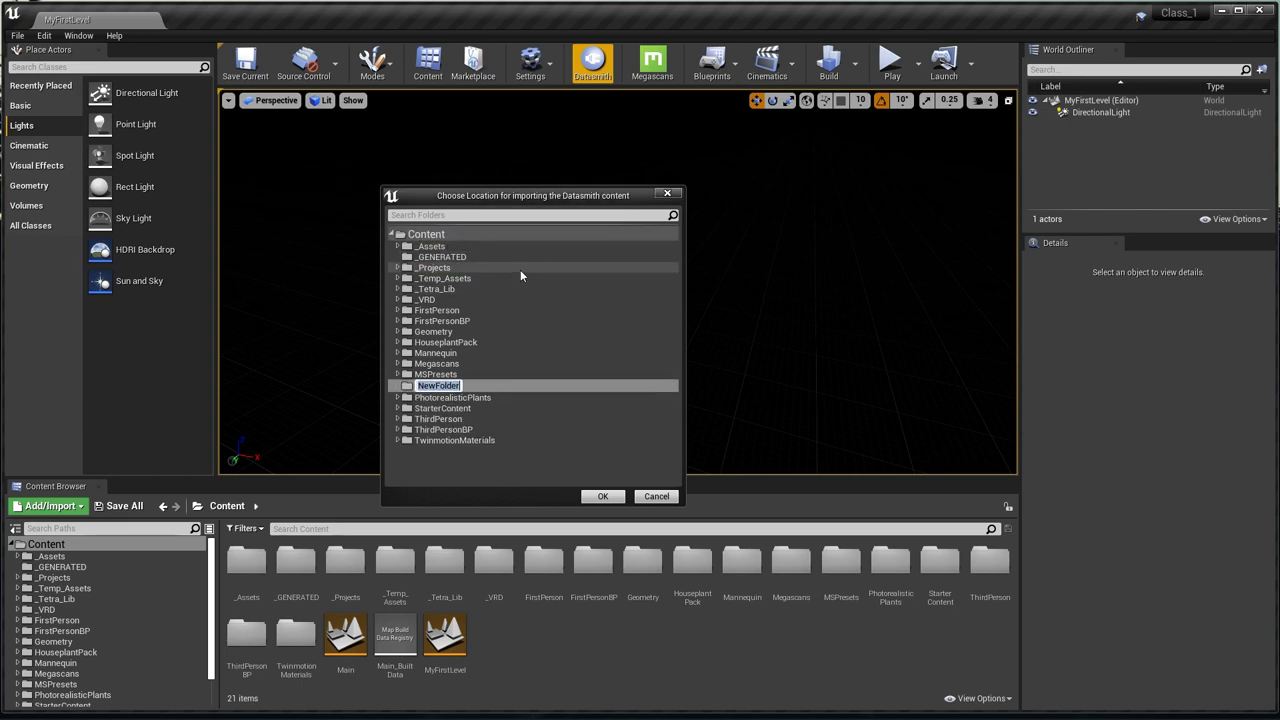
text(_0)
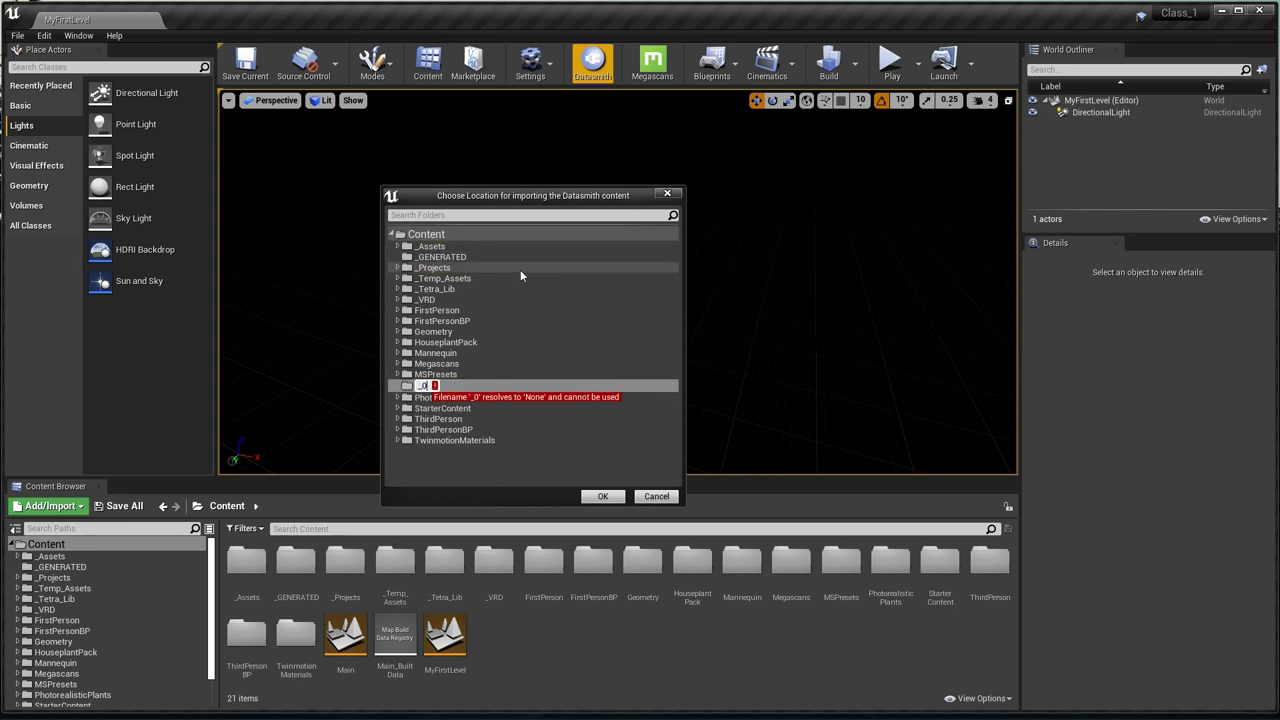
text(_)
text(Project)
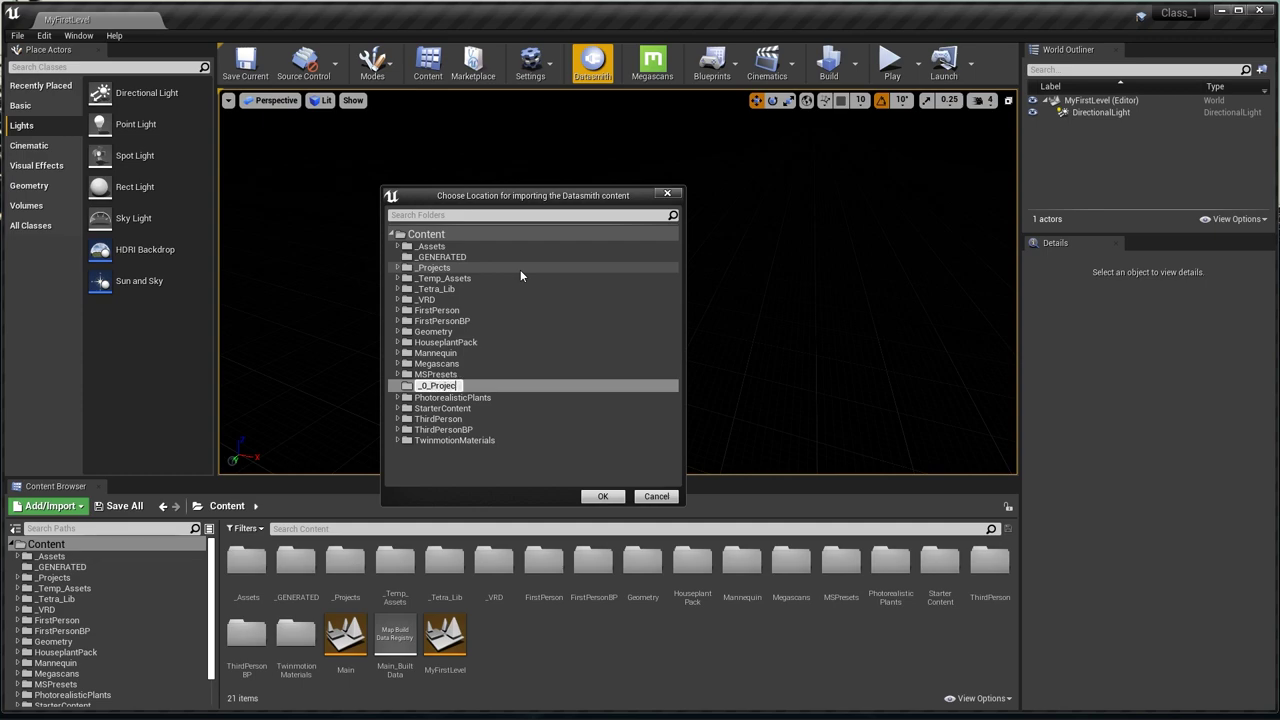
key(Return)
right_click(440, 246)
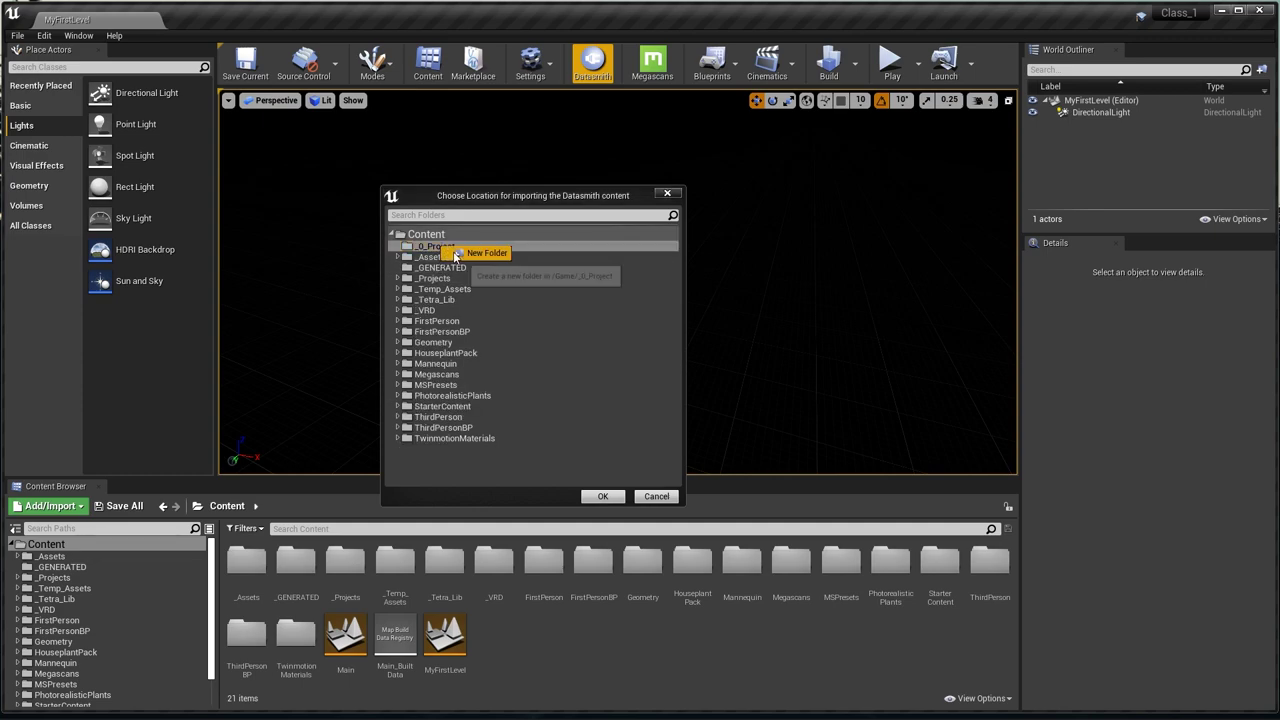
click(465, 251)
text(DT)
key(Return)
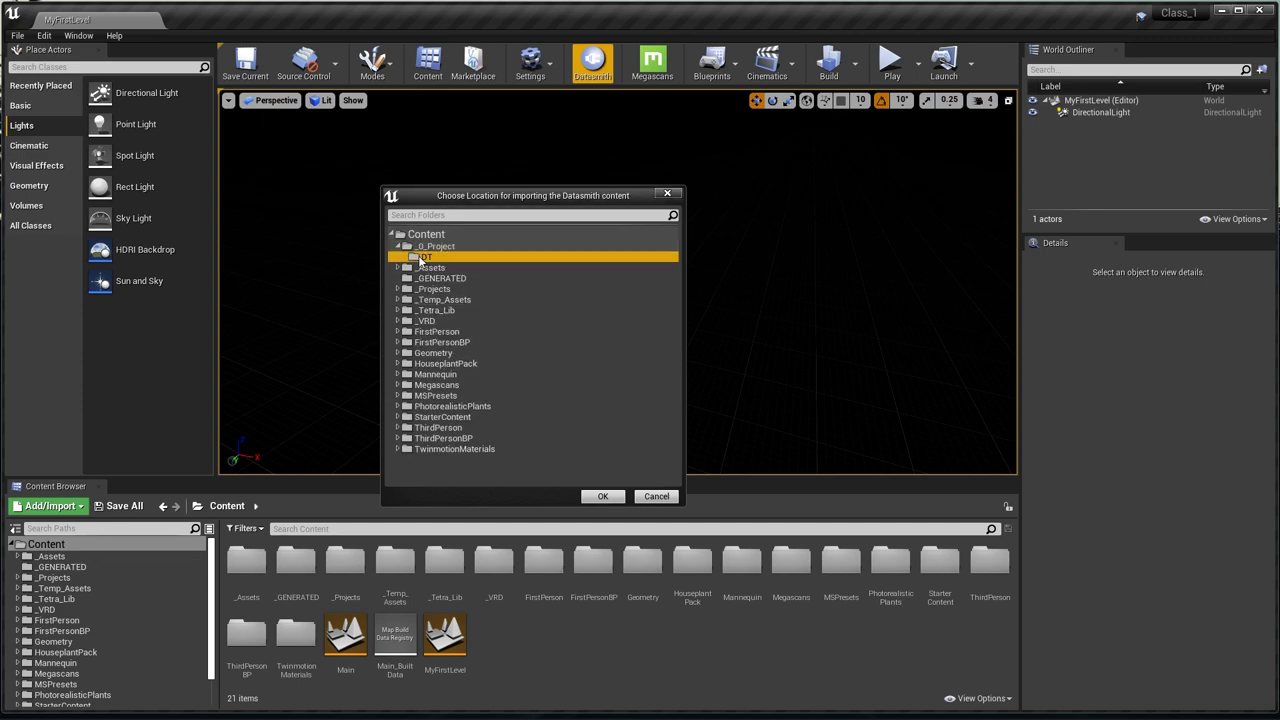
click(596, 495)
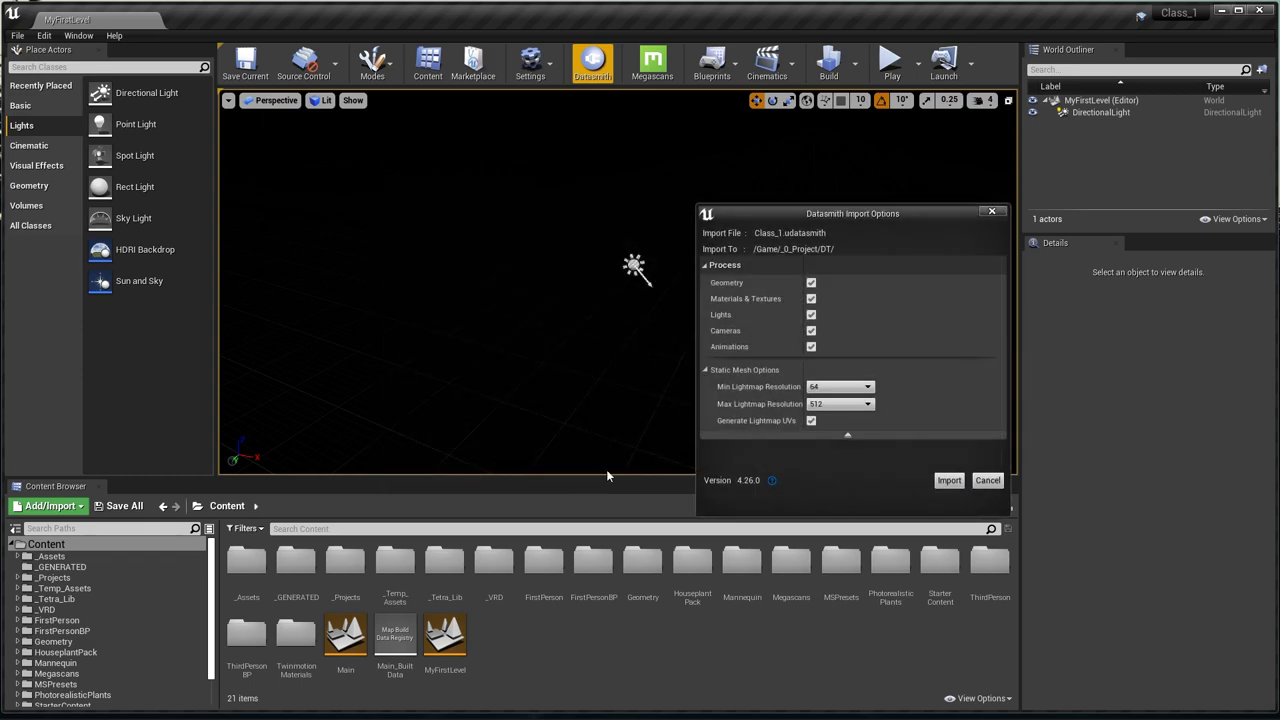
Untick Materials & Textures, Lights, Cameras and Animations, set Max Lightmap Resolution to 64, and import
mouse_move(812, 209)
mouse_down()
mouse_move(672, 188)
mouse_move(503, 110)
mouse_up()
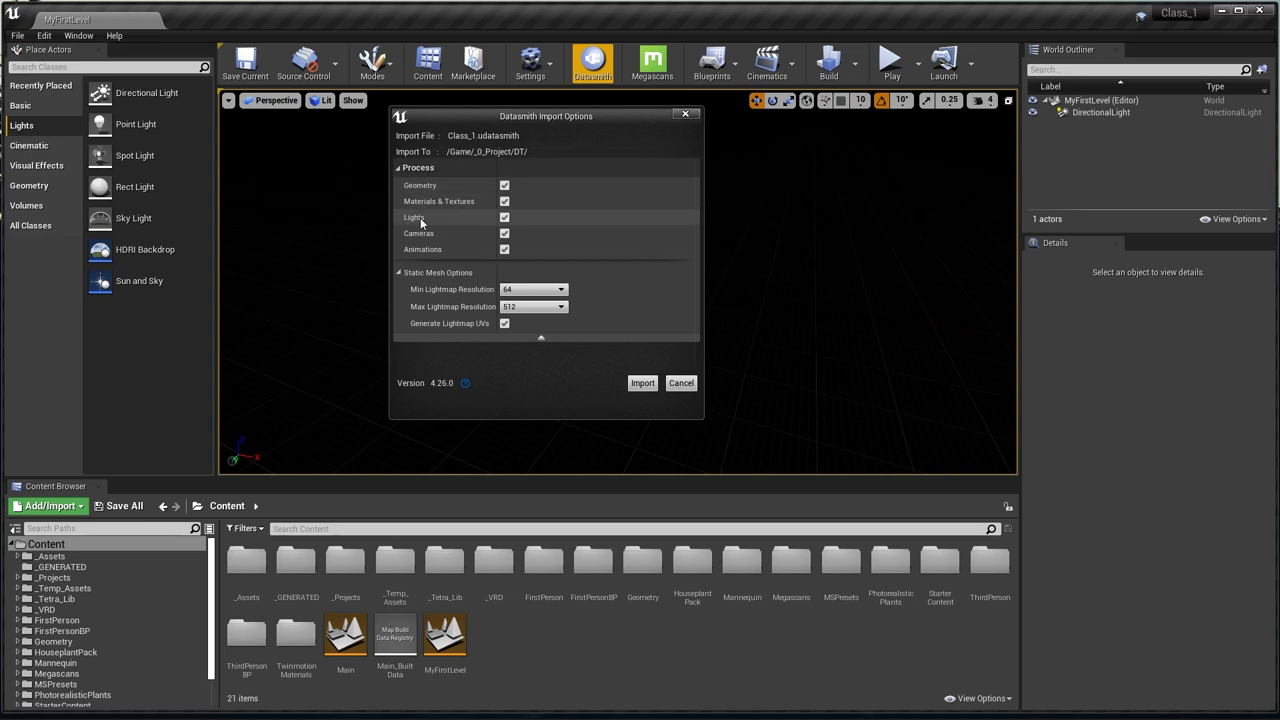
click(504, 201)
click(504, 217)
click(504, 233)
click(504, 249)
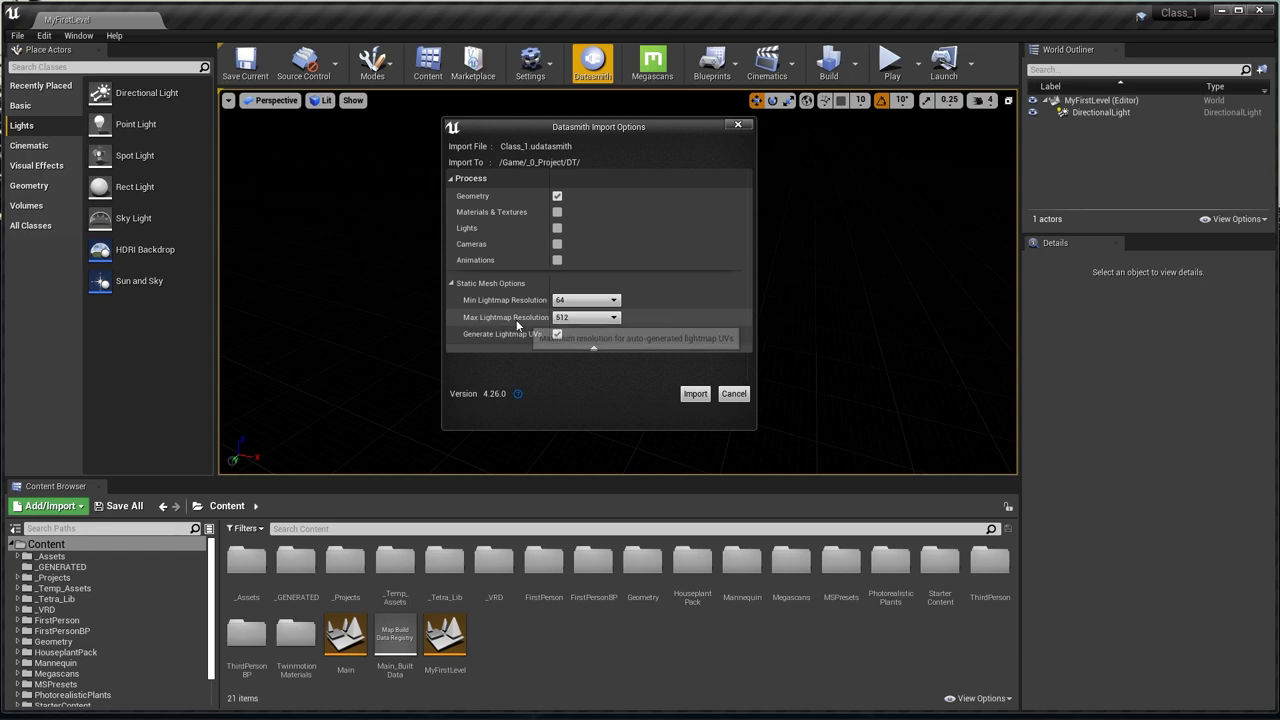
click(565, 317)
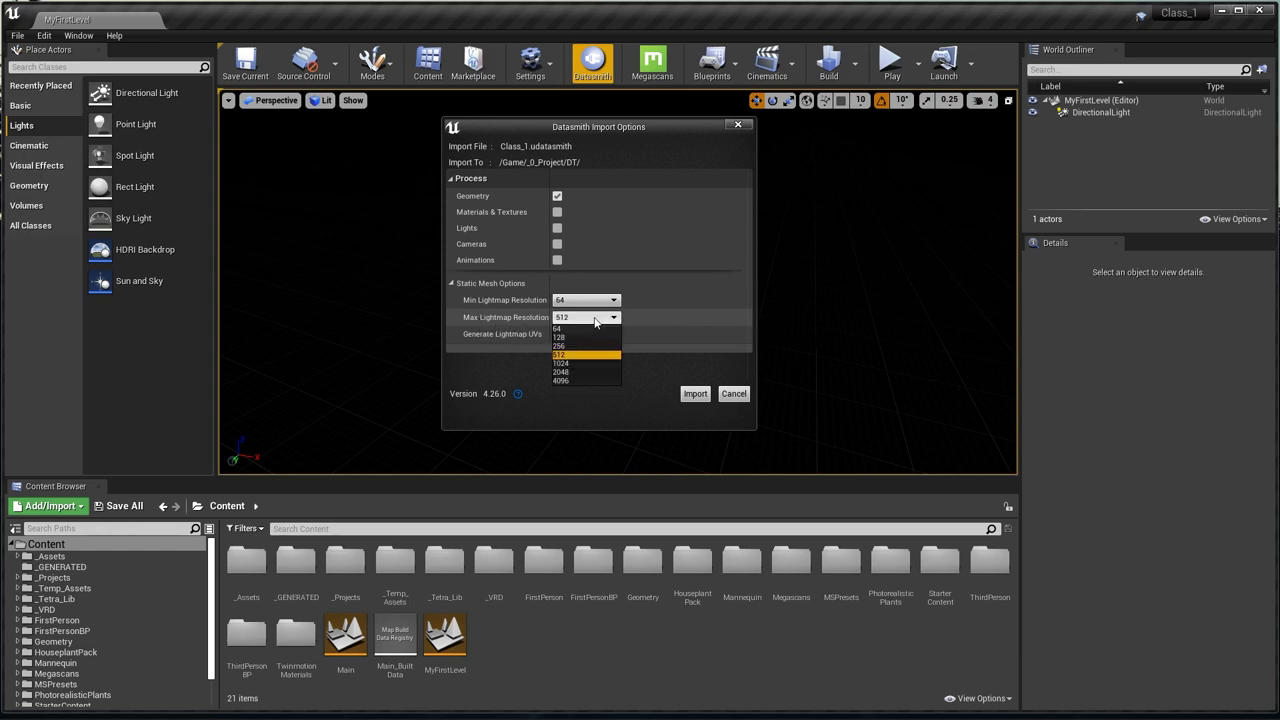
click(562, 329)
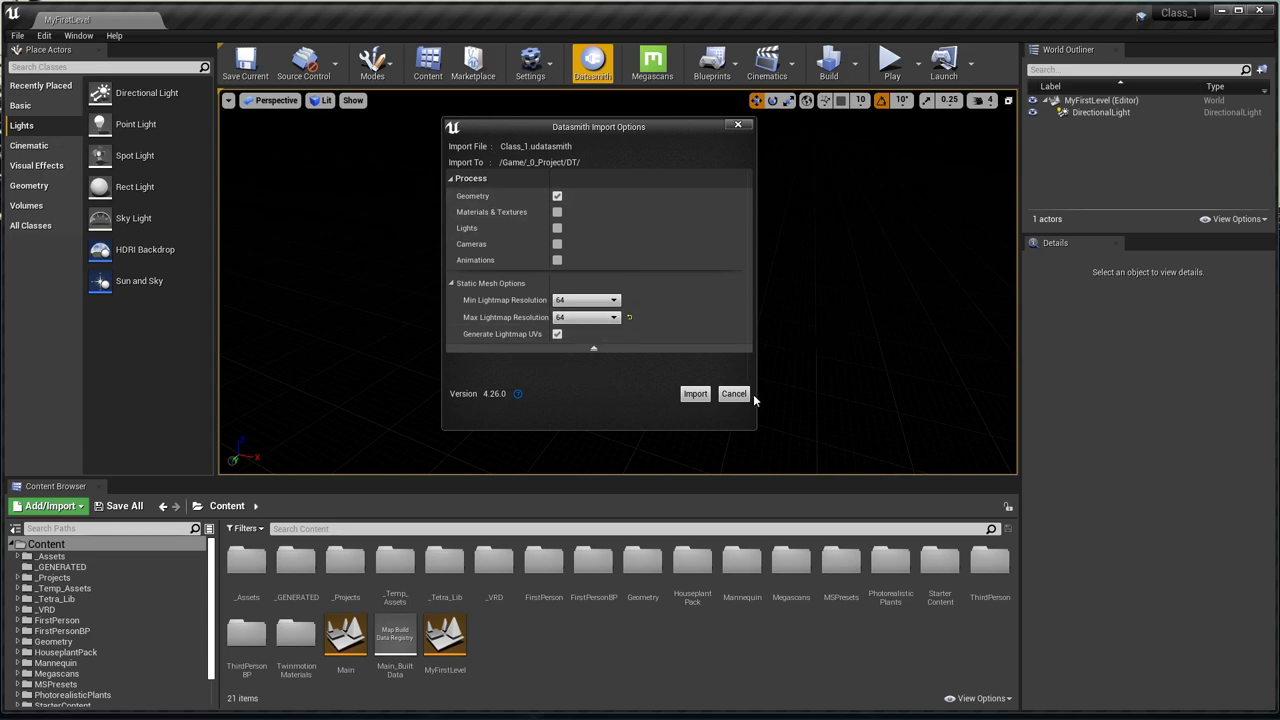
click(694, 393)
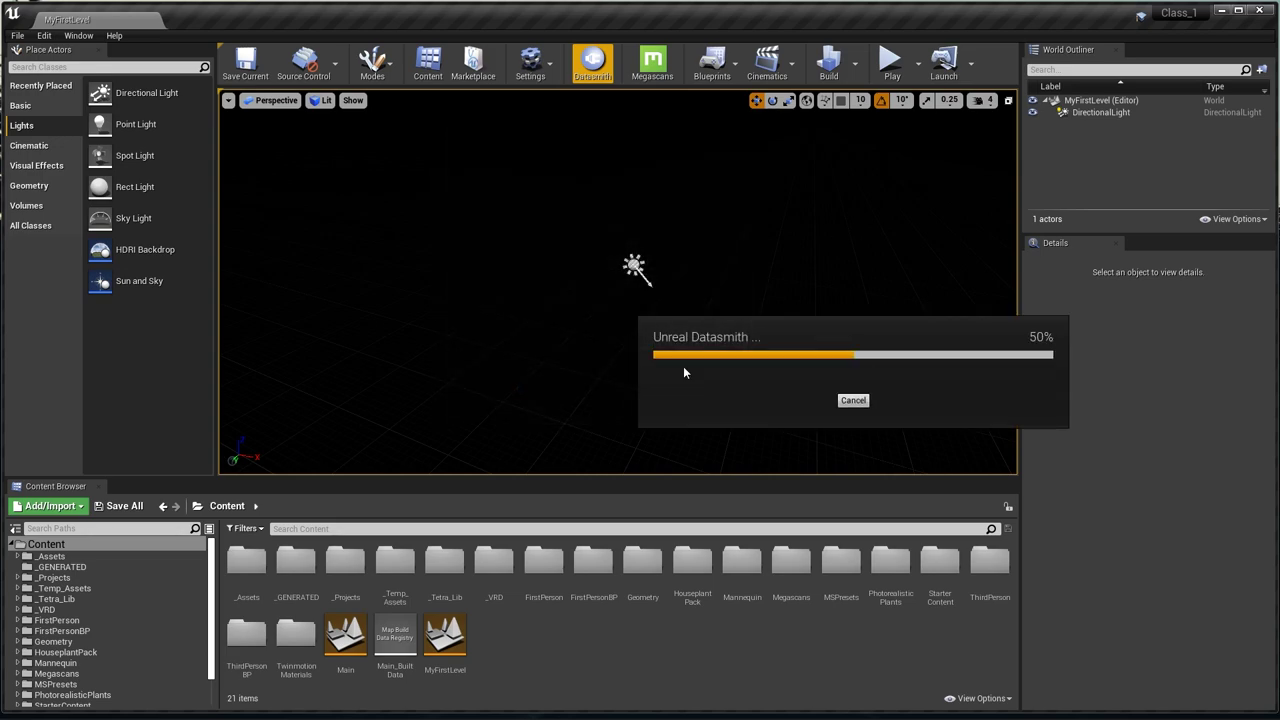
Enlarge the World Outliner, select Class_1 and frame the imported house in the view
right_drag(686, 359, 686, 359)
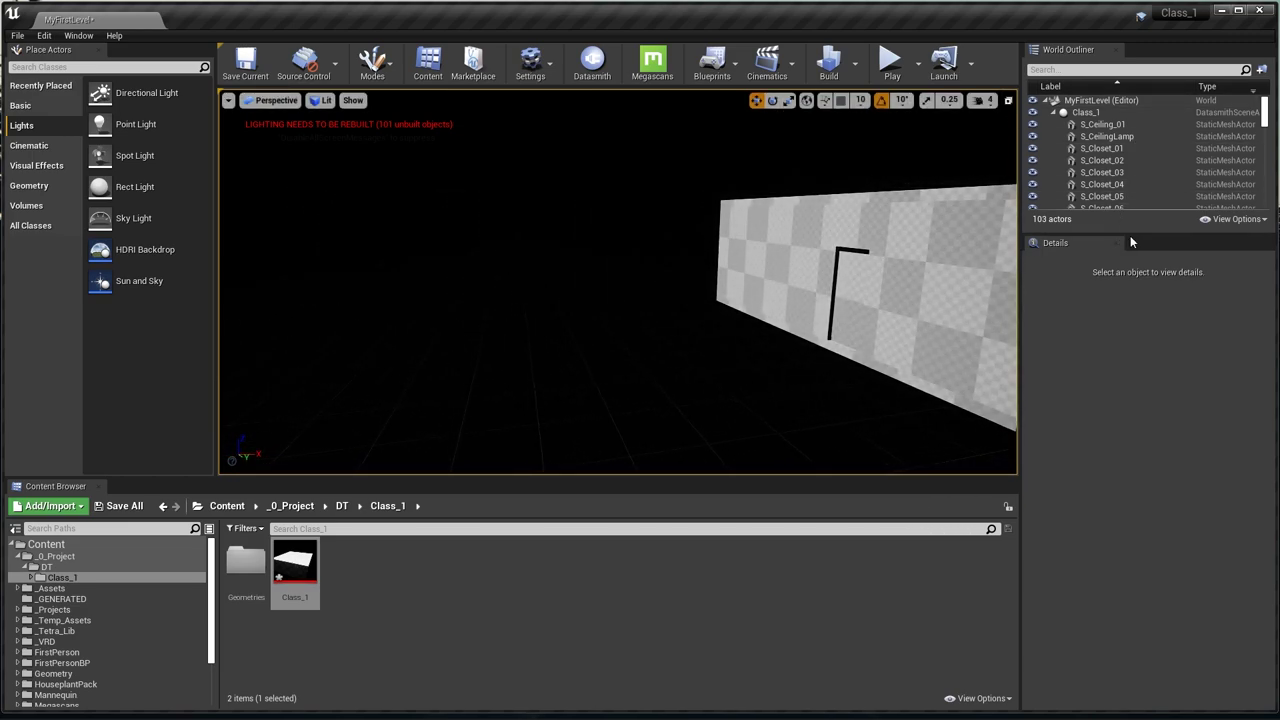
drag(1130, 236, 1131, 503)
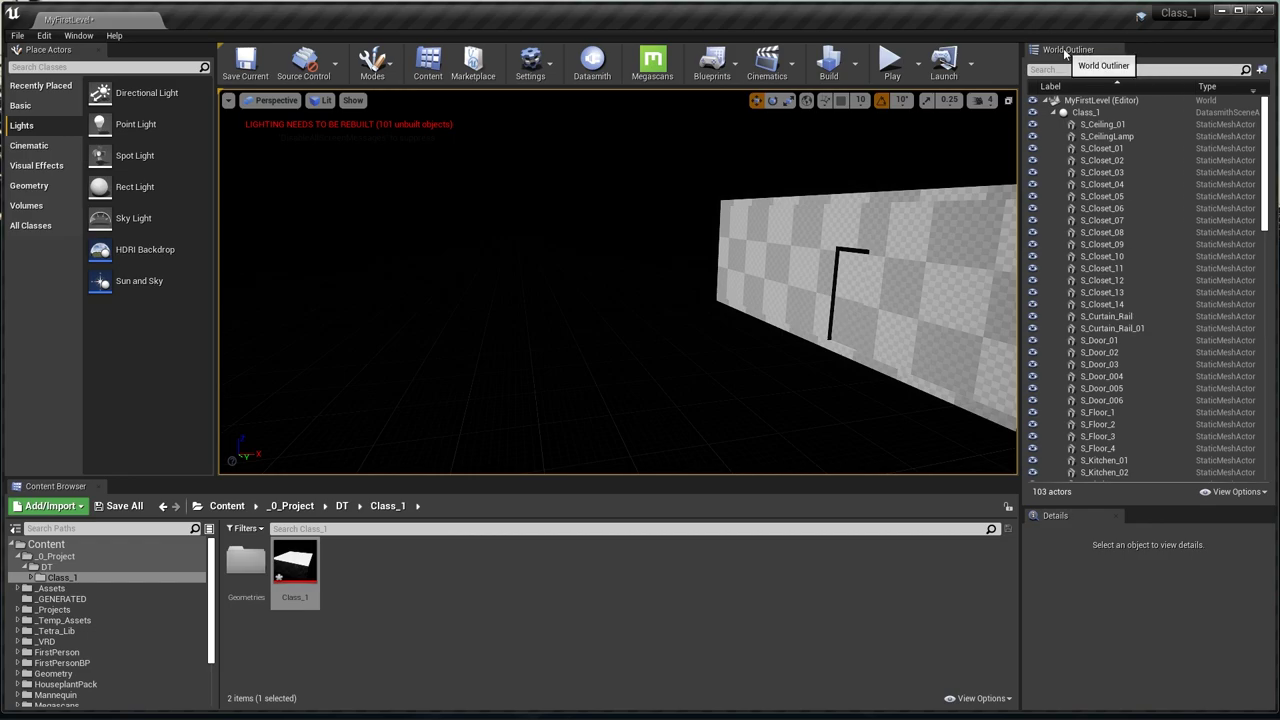
click(1086, 113)
click(1057, 113)
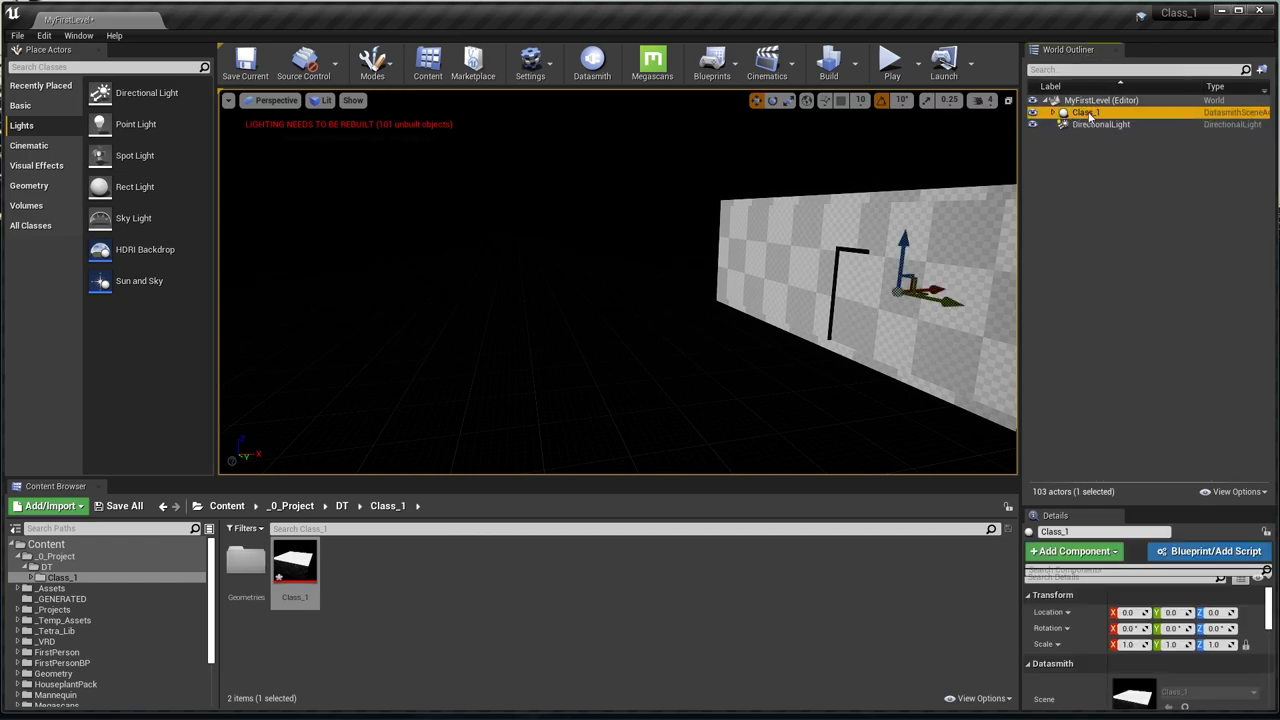
double_click(1064, 113)
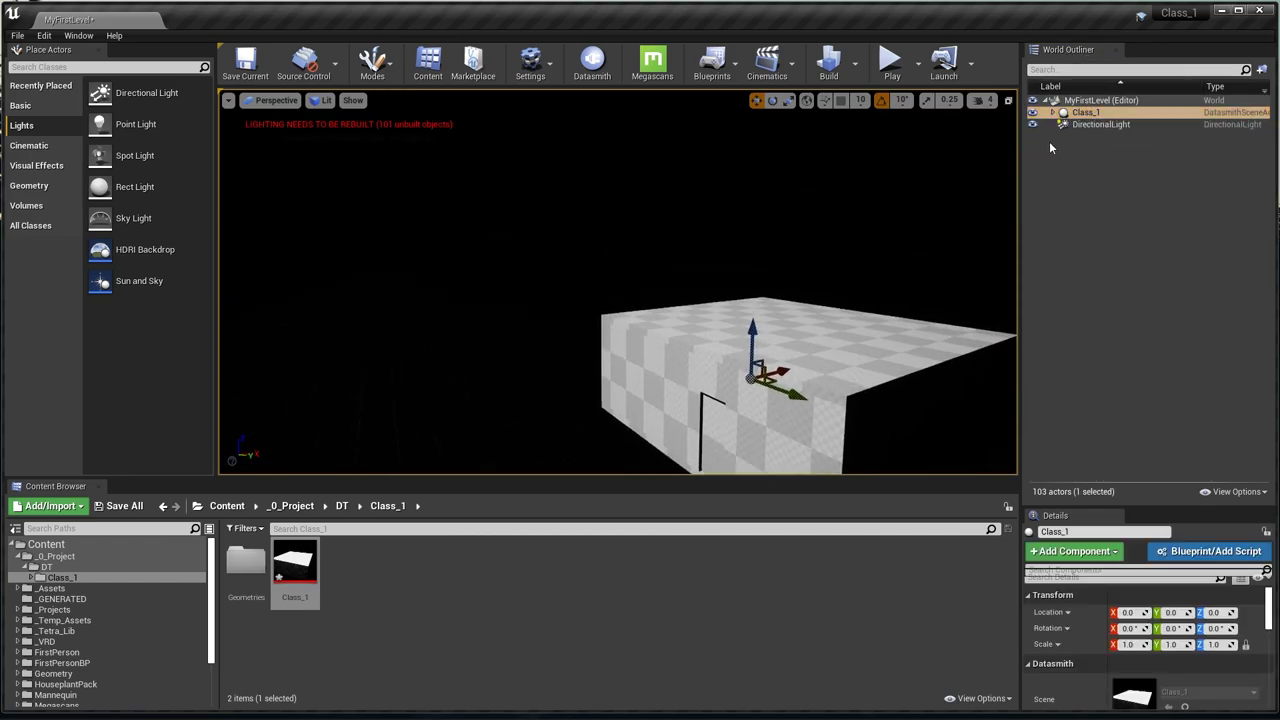
click(1055, 113)
Select the DirectionalLight in the outliner and focus the view on it
mouse_move(1268, 127)
mouse_down()
mouse_move(1264, 337)
mouse_move(1276, 213)
mouse_move(1258, 95)
mouse_up()
click(1054, 112)
double_click(1100, 124)
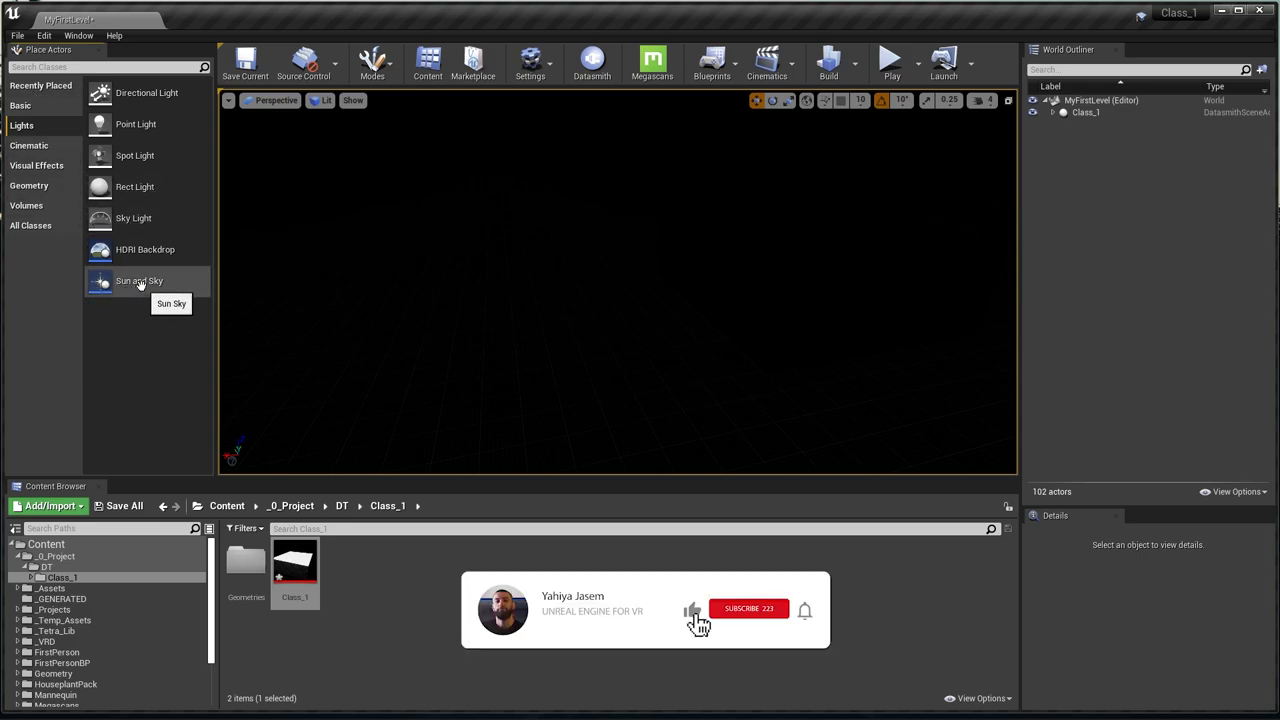
Search Plugins for the Sun Position Calculator, then place a Sun and Sky actor in the level
click(528, 66)
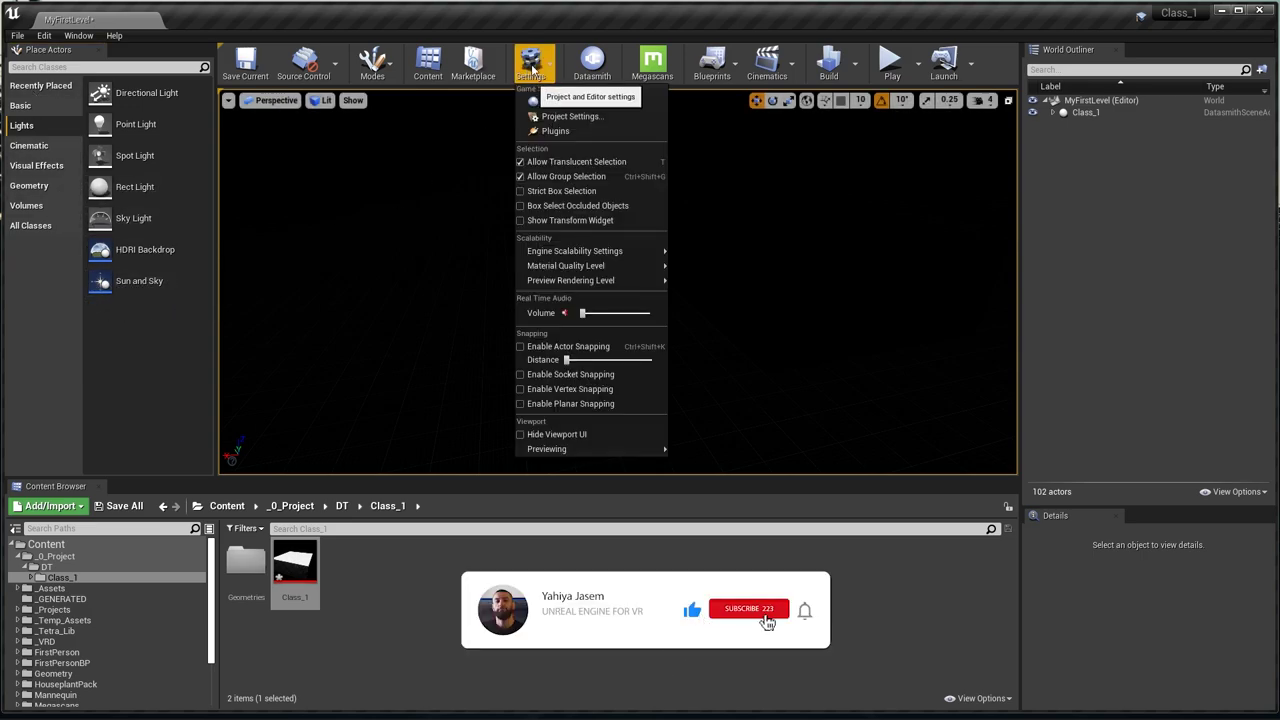
click(547, 132)
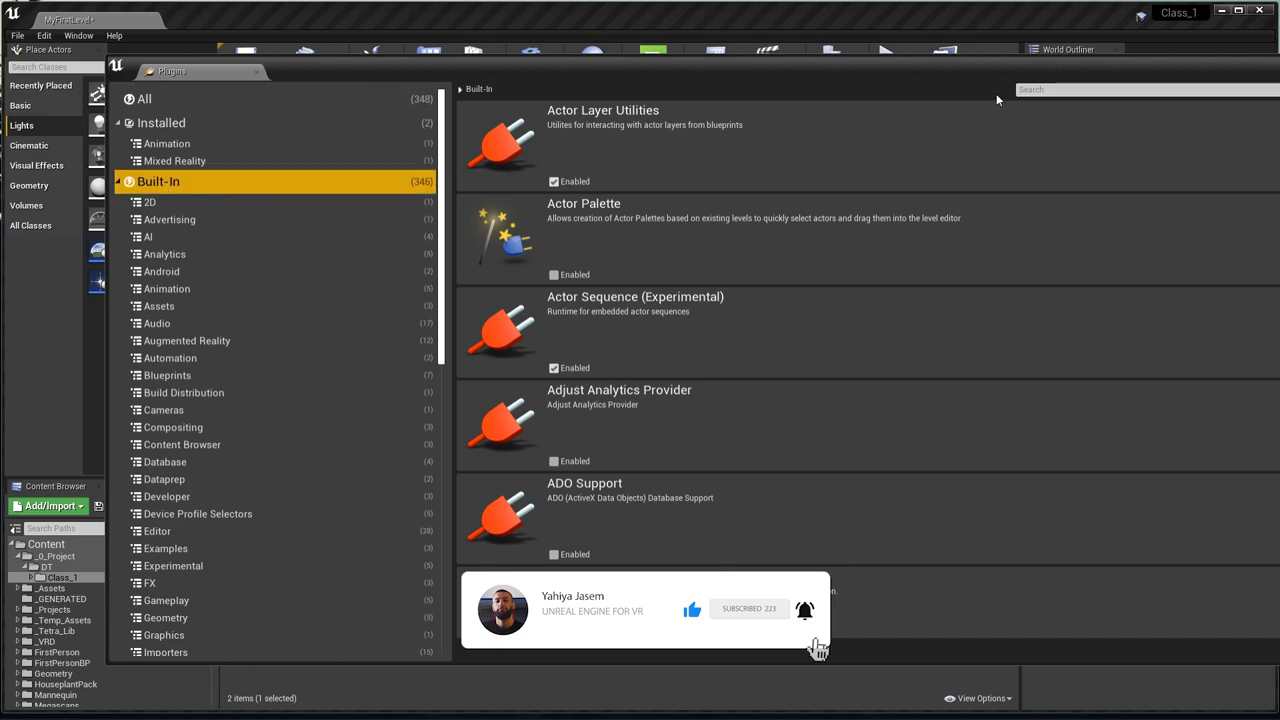
click(1028, 90)
text(un p)
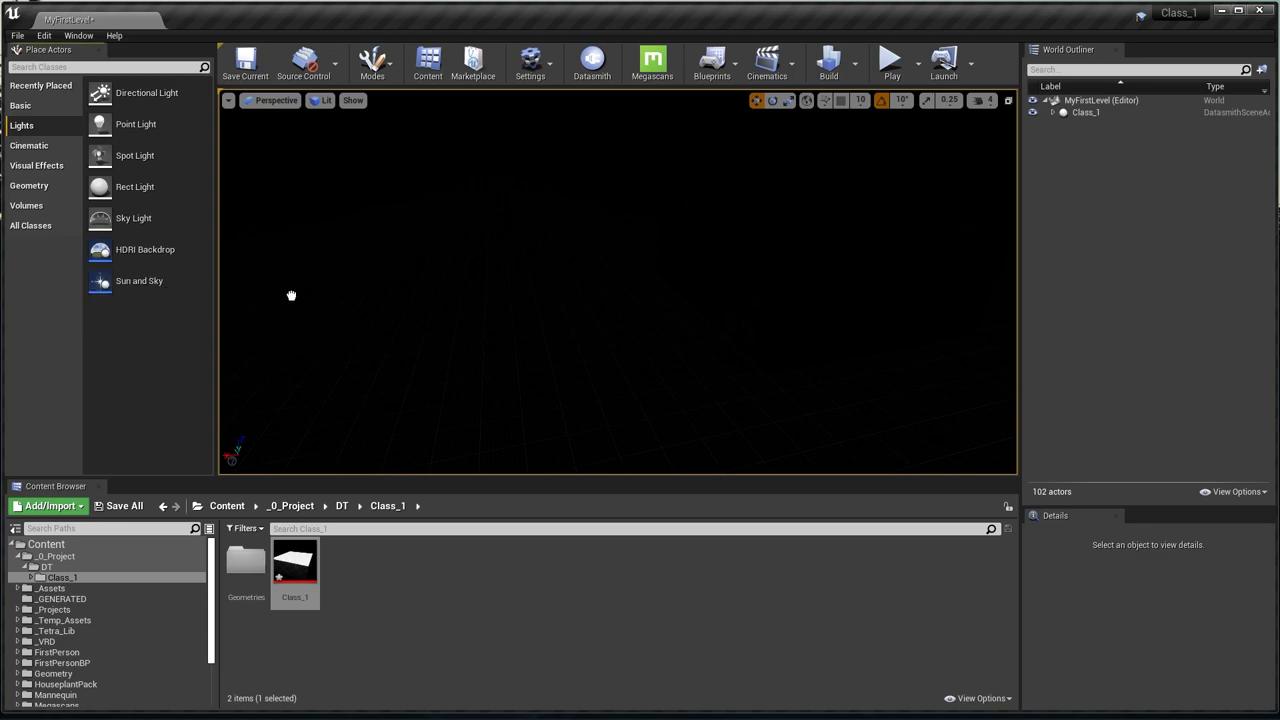
drag(141, 291, 614, 338)
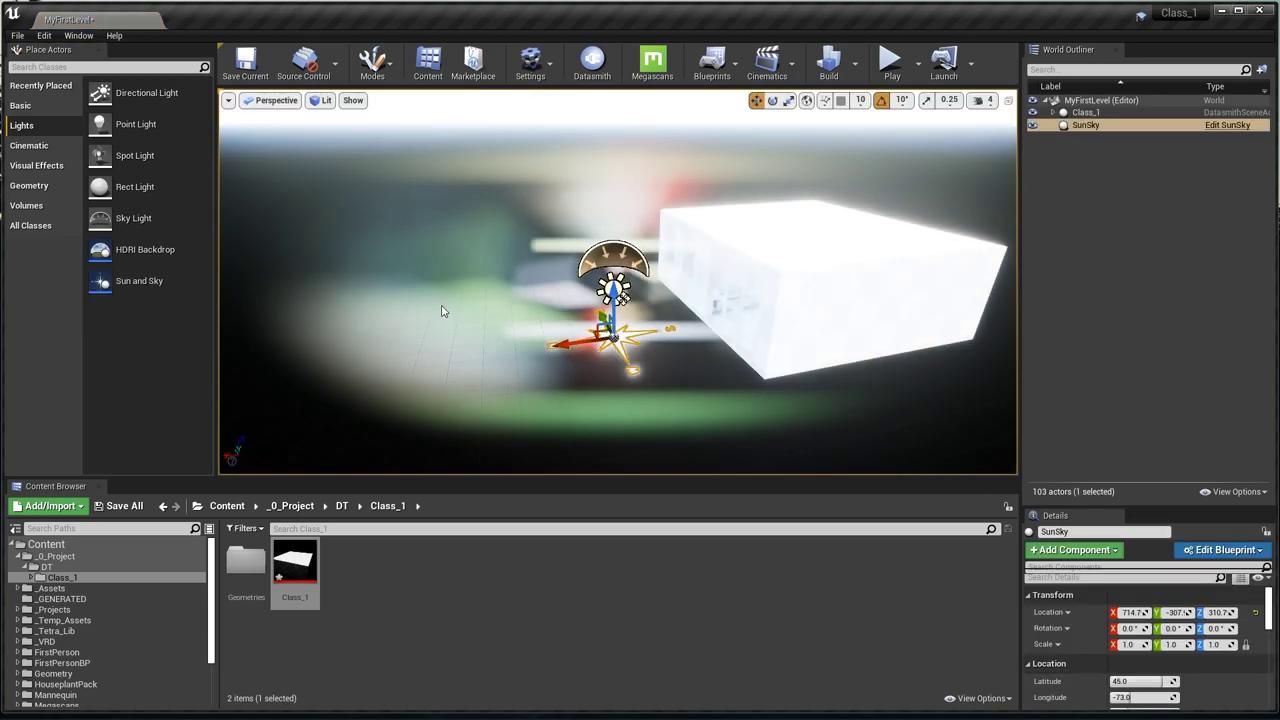
right_drag(467, 310, 430, 290)
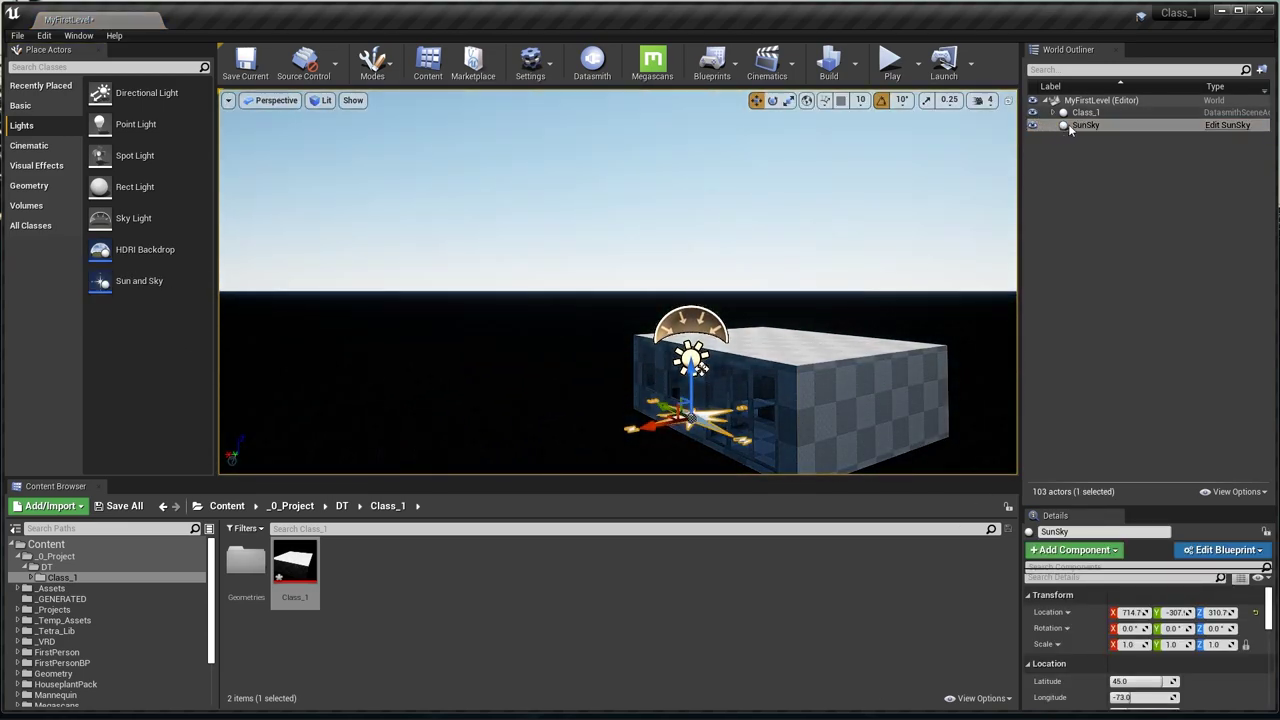
Select the SunSky actor and inspect its SkyLight, DirectionalLight, SkyAtmosphere and CompassMesh components
click(1068, 124)
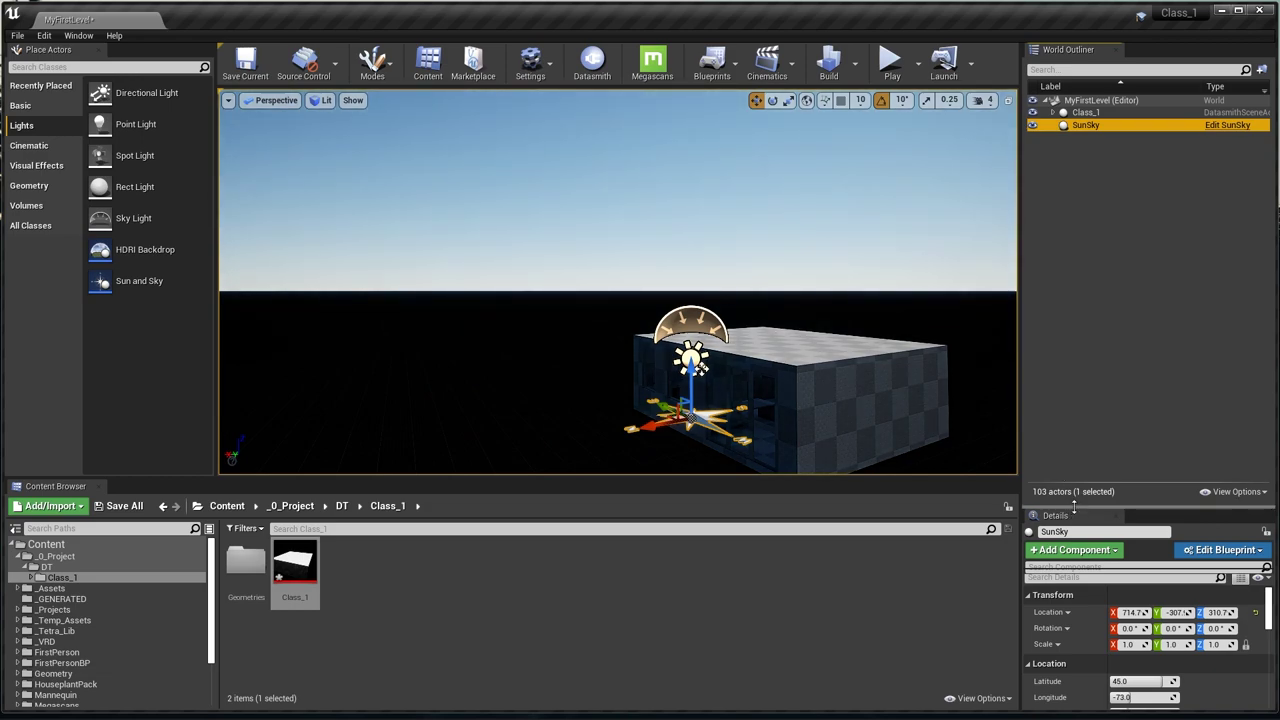
drag(1078, 506, 1078, 232)
drag(1078, 343, 1080, 445)
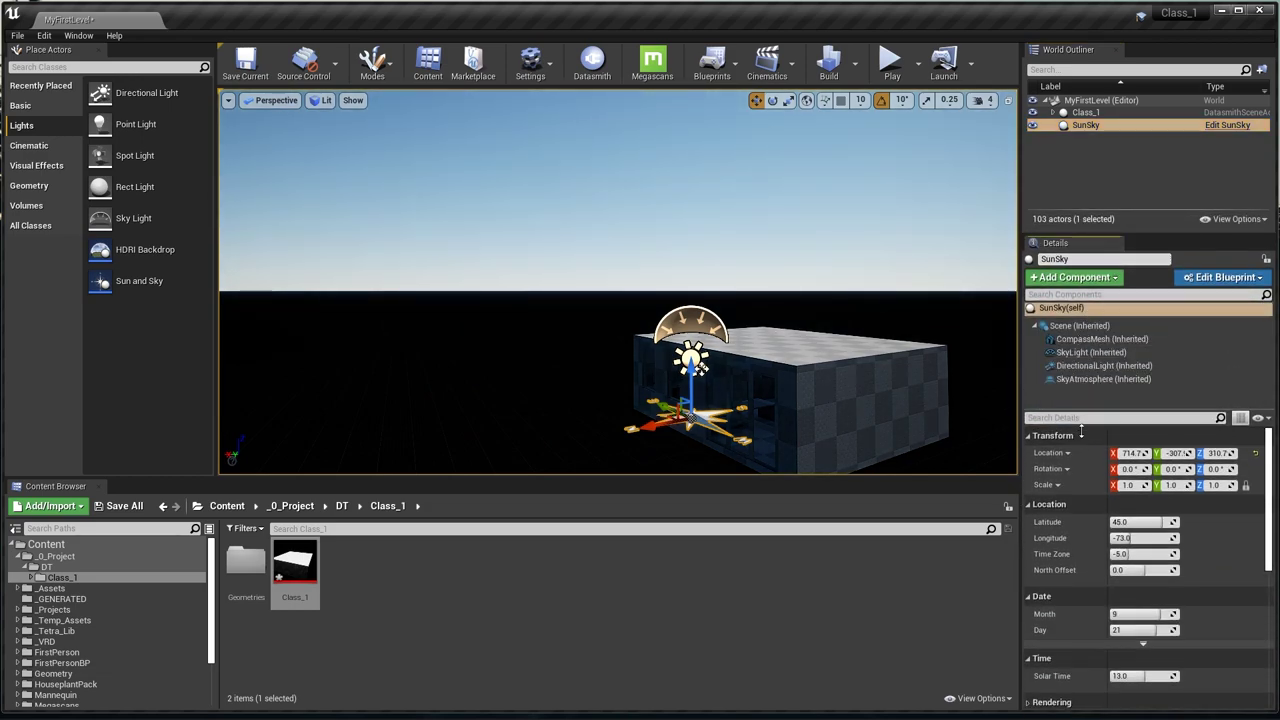
click(1090, 352)
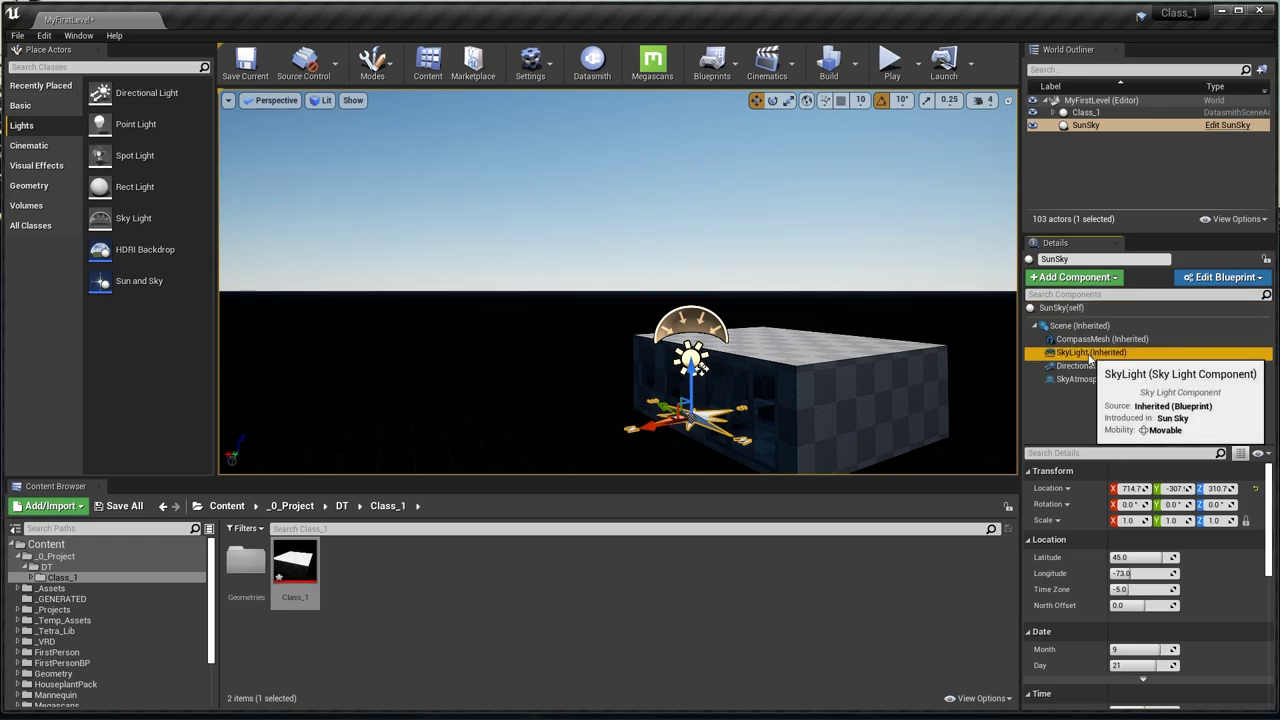
click(1071, 366)
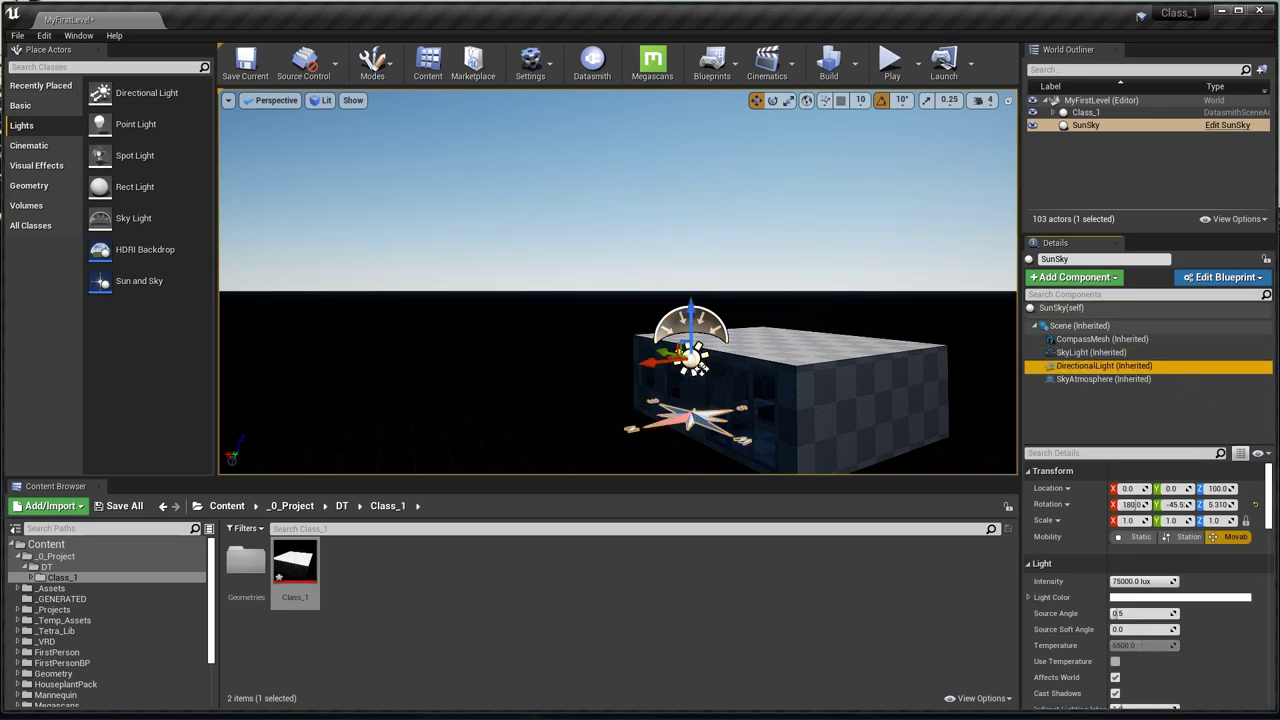
click(1125, 381)
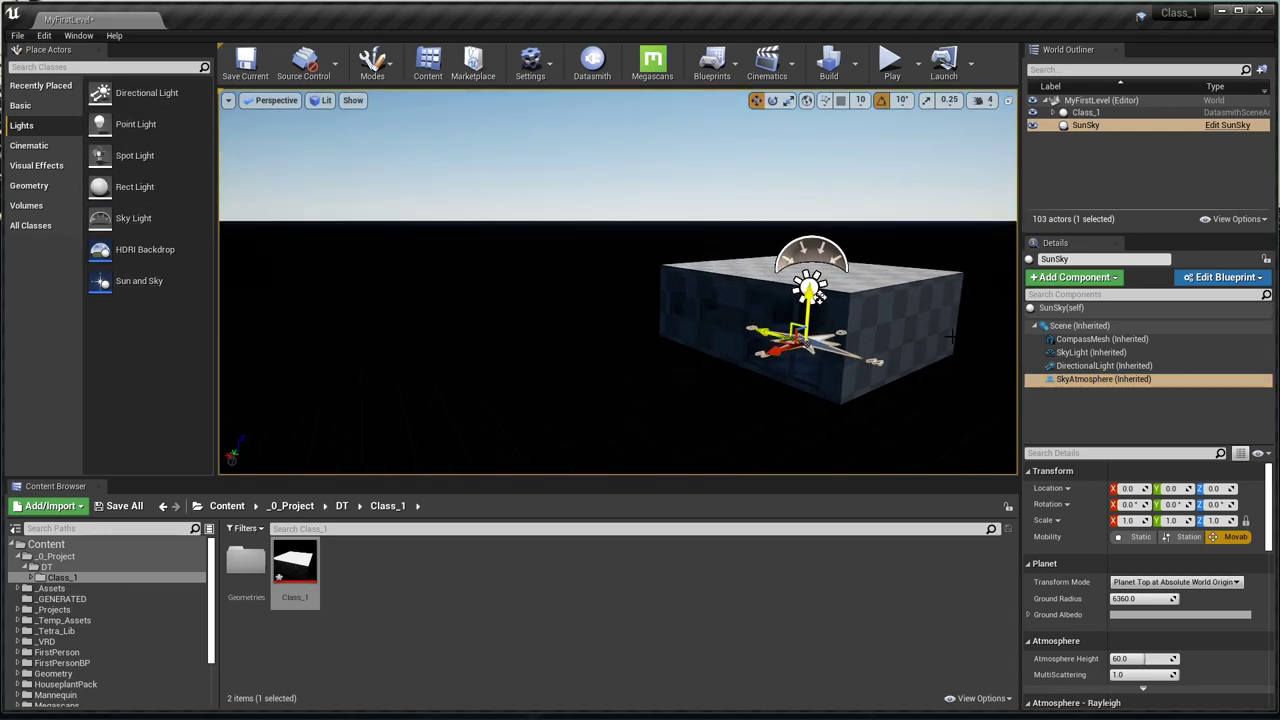
click(1100, 339)
Rotate the sun over the box and show SunSky's Latitude 45, Longitude -73, Time Zone -5 settings
key(ctrl+l)
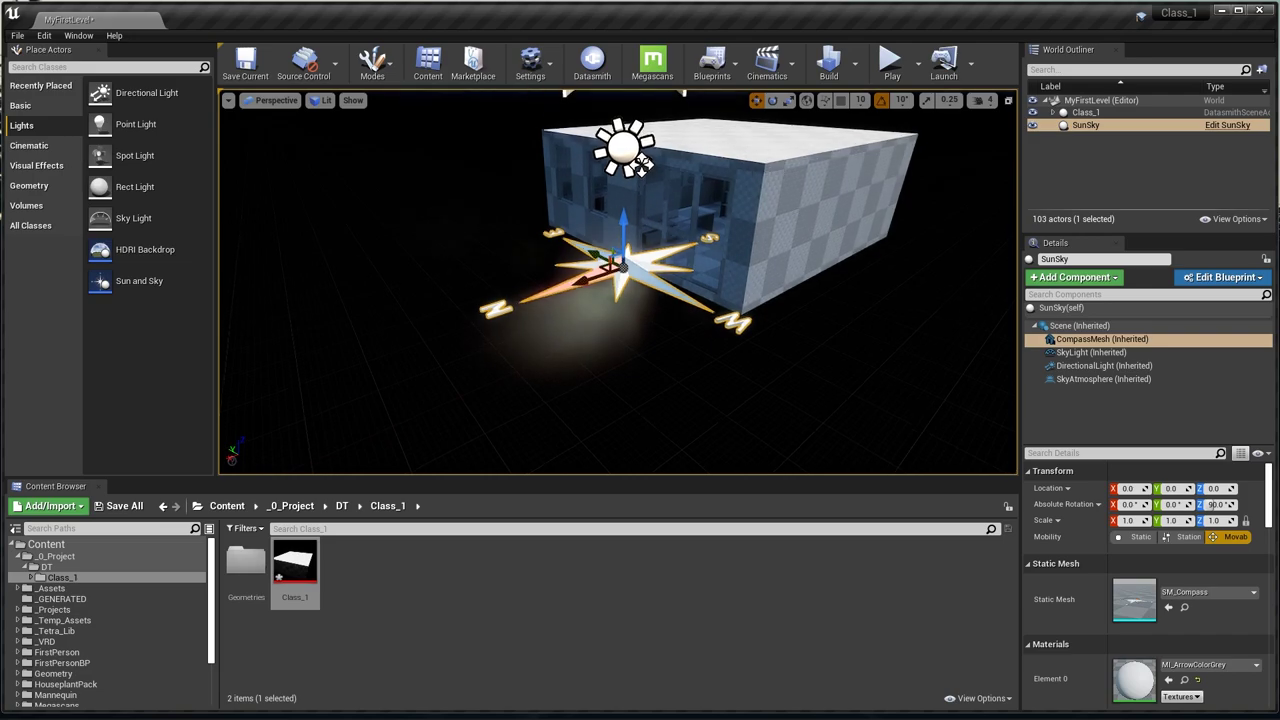
click(1062, 308)
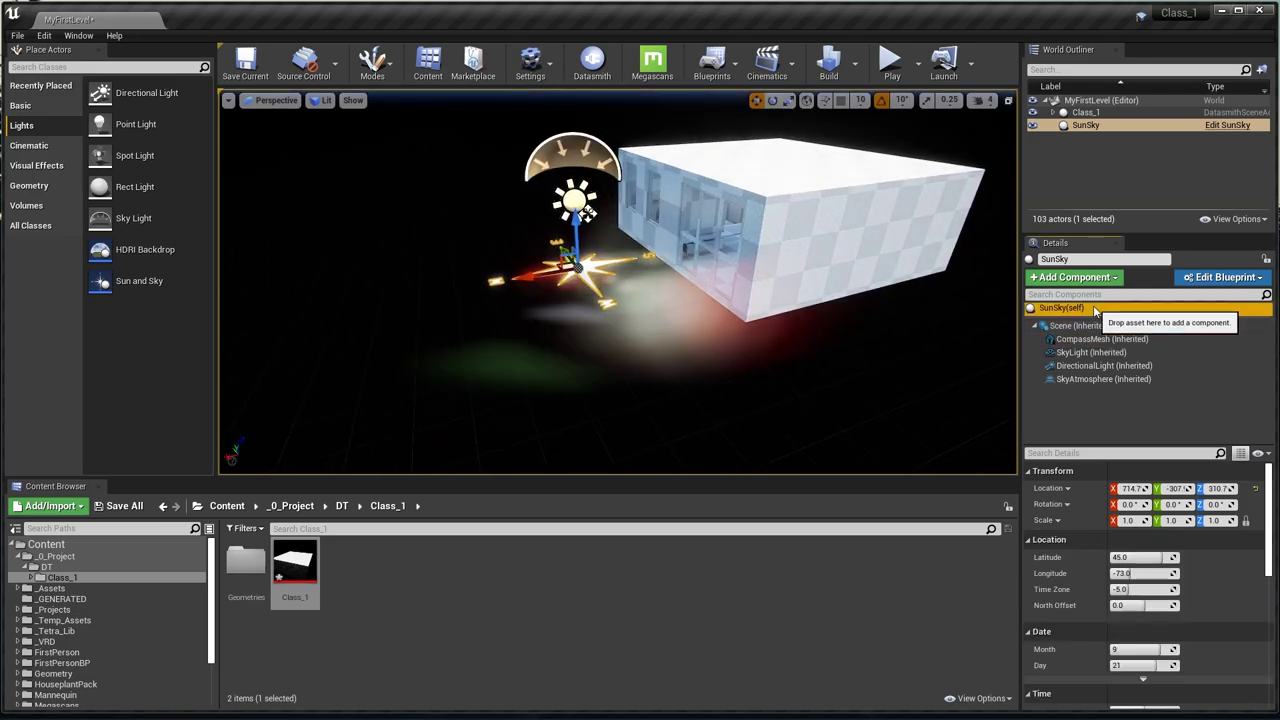
scroll(1180, 591, down, 2)
scroll(1130, 568, up, 2)
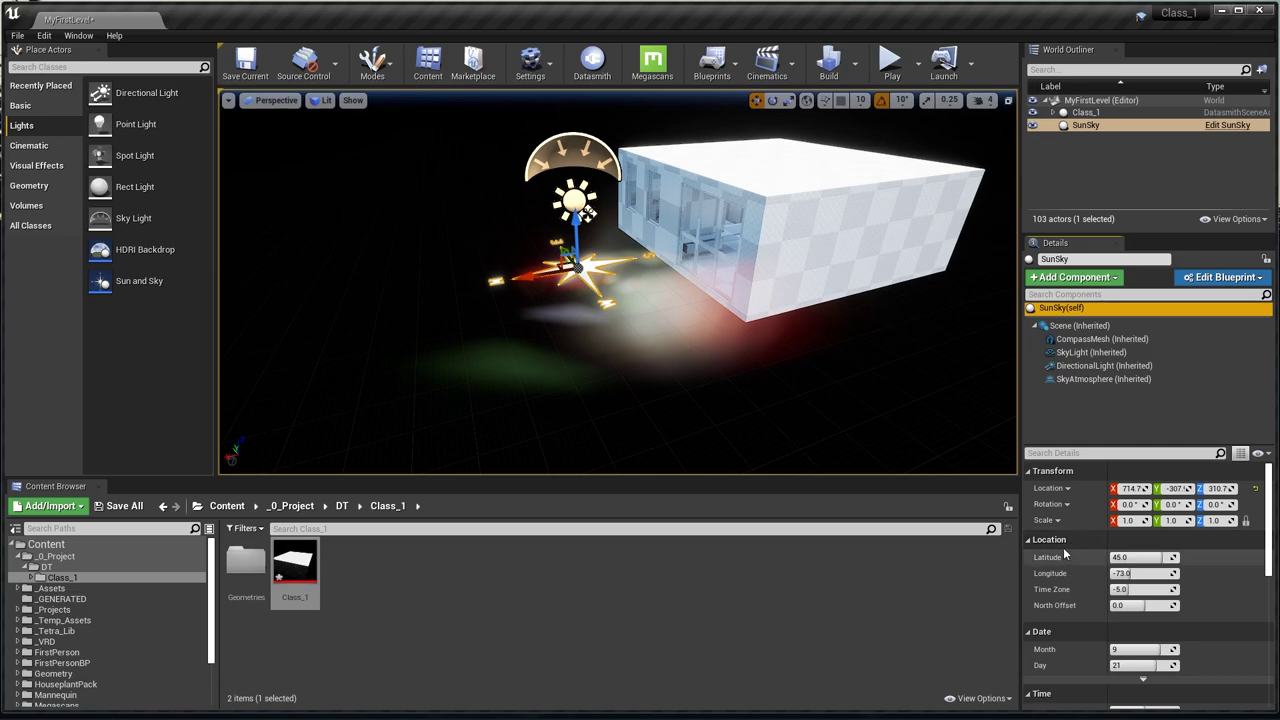
Search Google in Chrome for Berlin's latitude and longitude coordinates
mouse_move(166, 712)
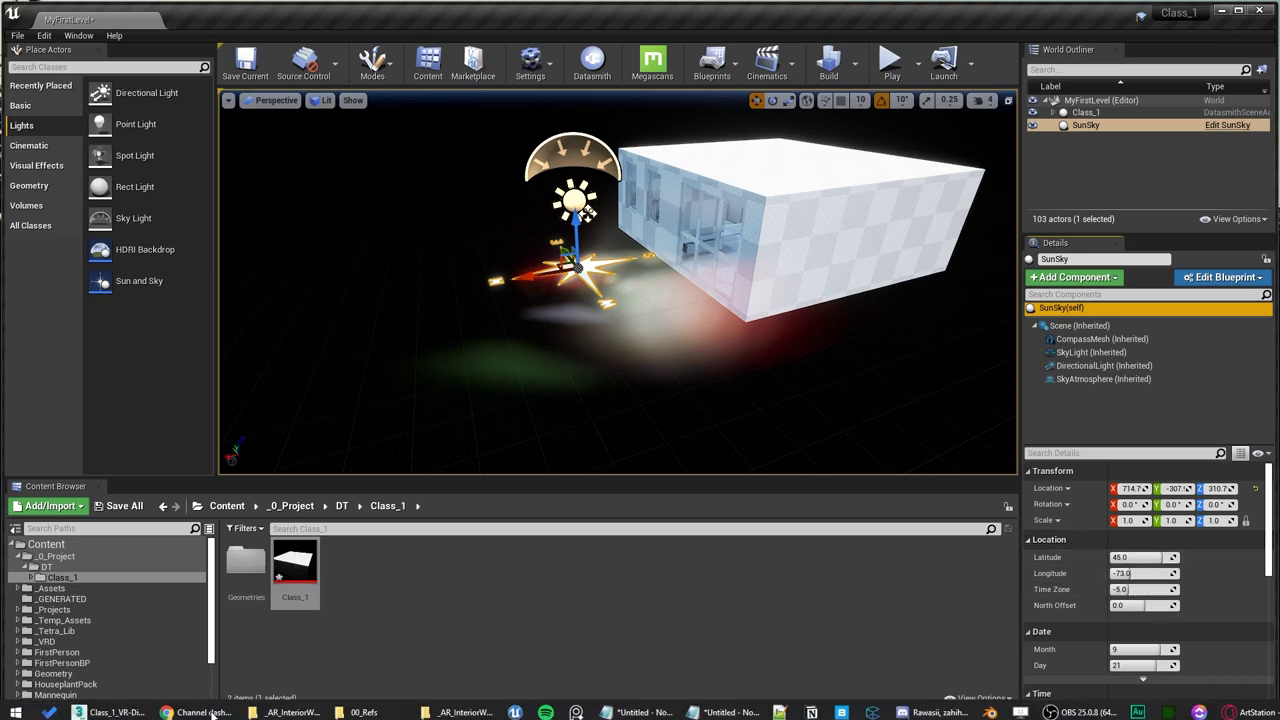
click(1273, 700)
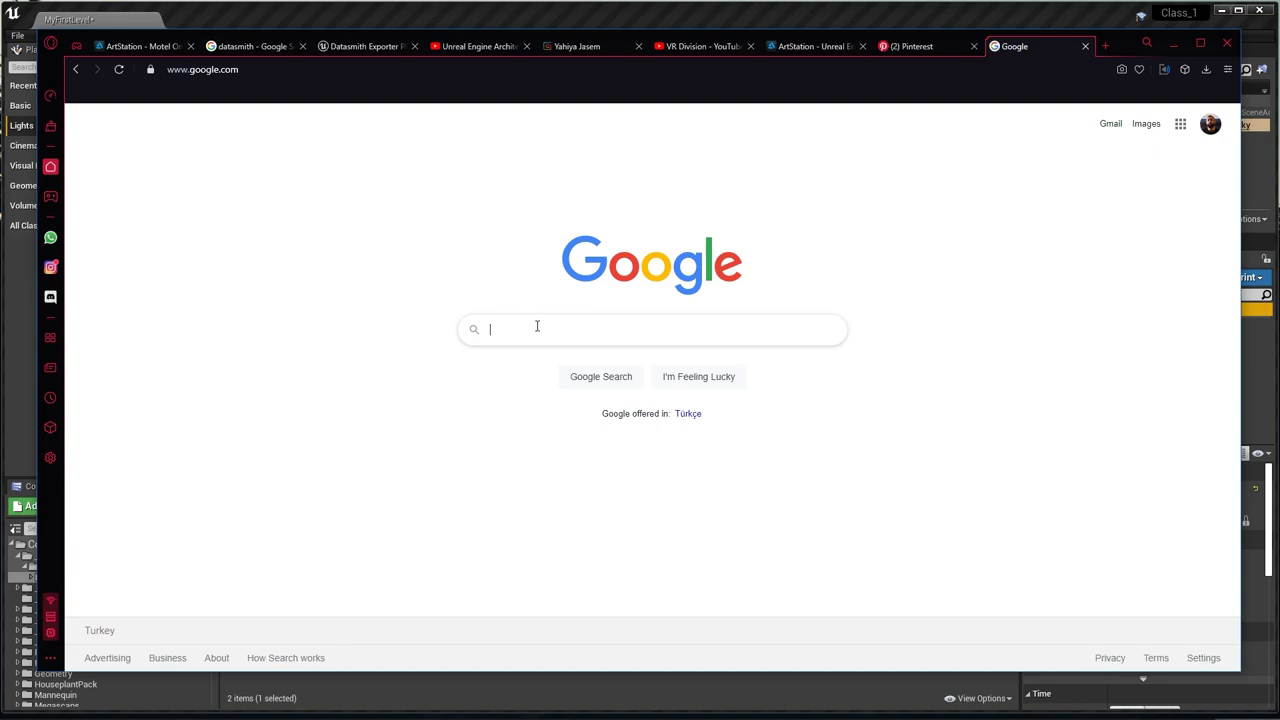
text(berlin)
key(Down)
key(Return)
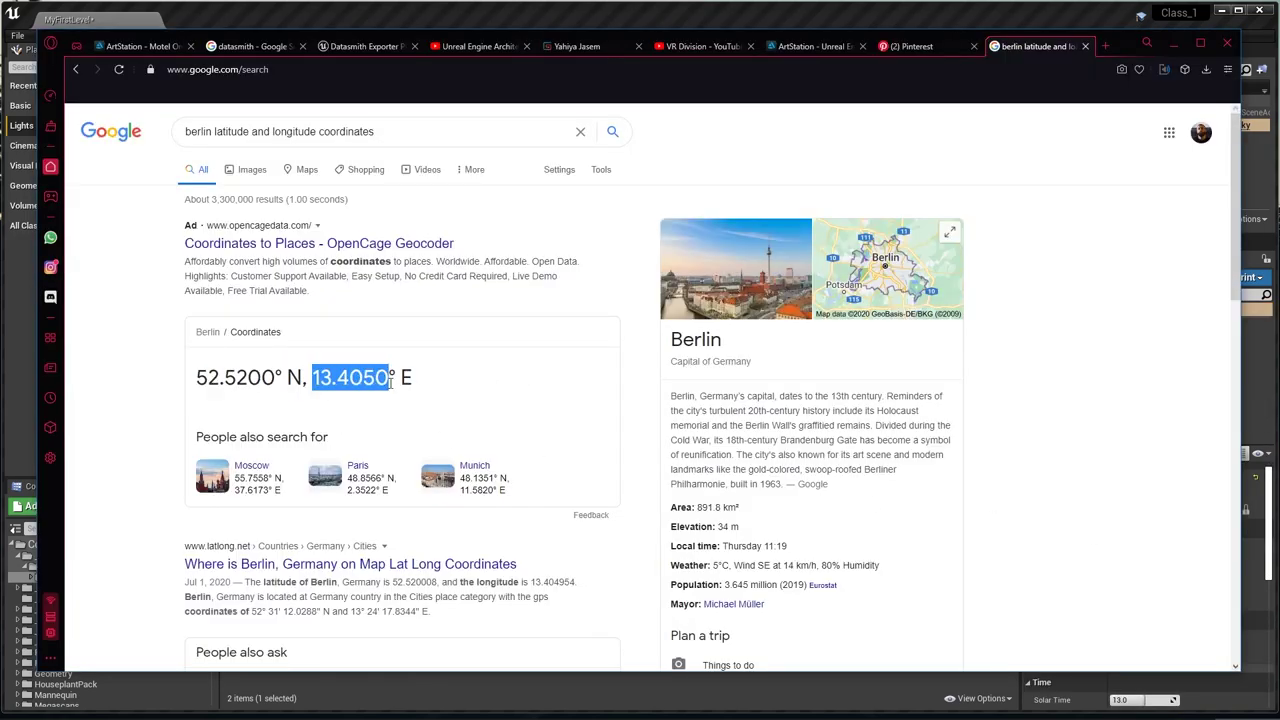
Copy Berlin's longitude 13.4050 and start editing the SunSky Longitude field in Unreal
key(ctrl+c)
key(alt+Tab)
click(1148, 563)
Paste Longitude 13.405 into the SunSky and set its Time Zone to 2.0
key(ctrl+v)
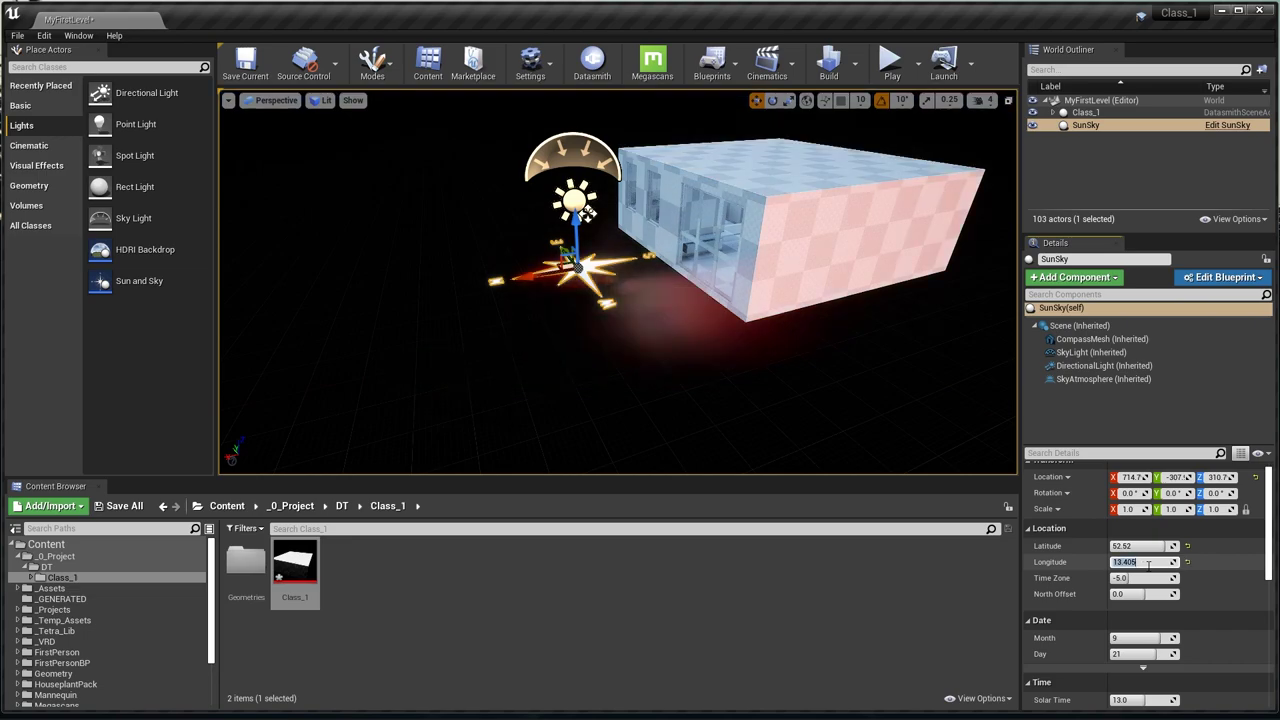
click(1138, 578)
text(2)
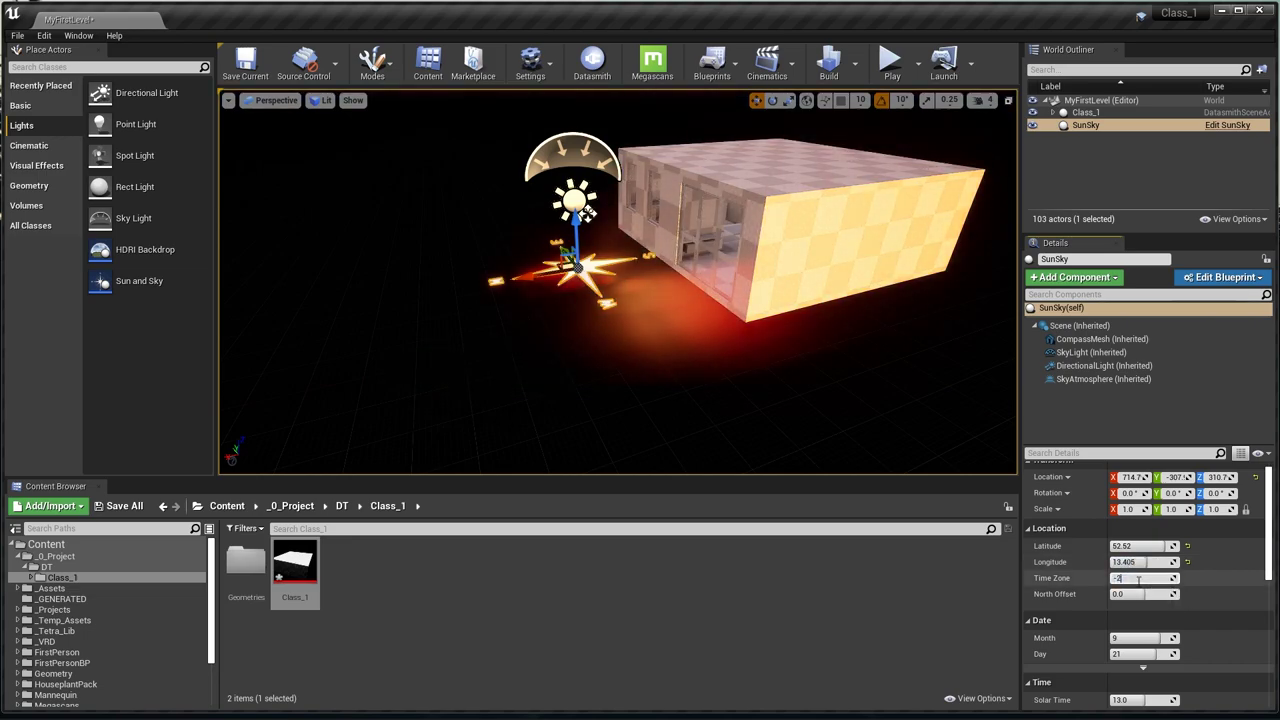
key(Return)
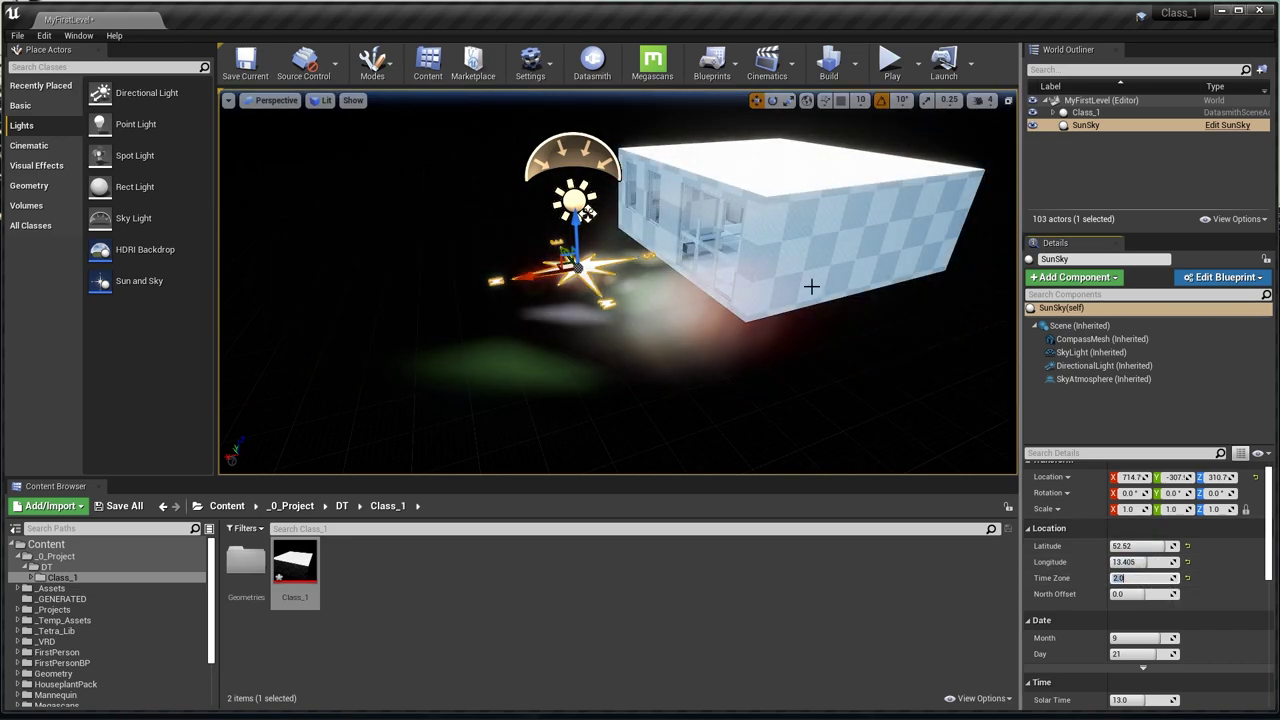
Look around the sky at the sun's new position, then fly into the building's room
right_drag(811, 287, 811, 287)
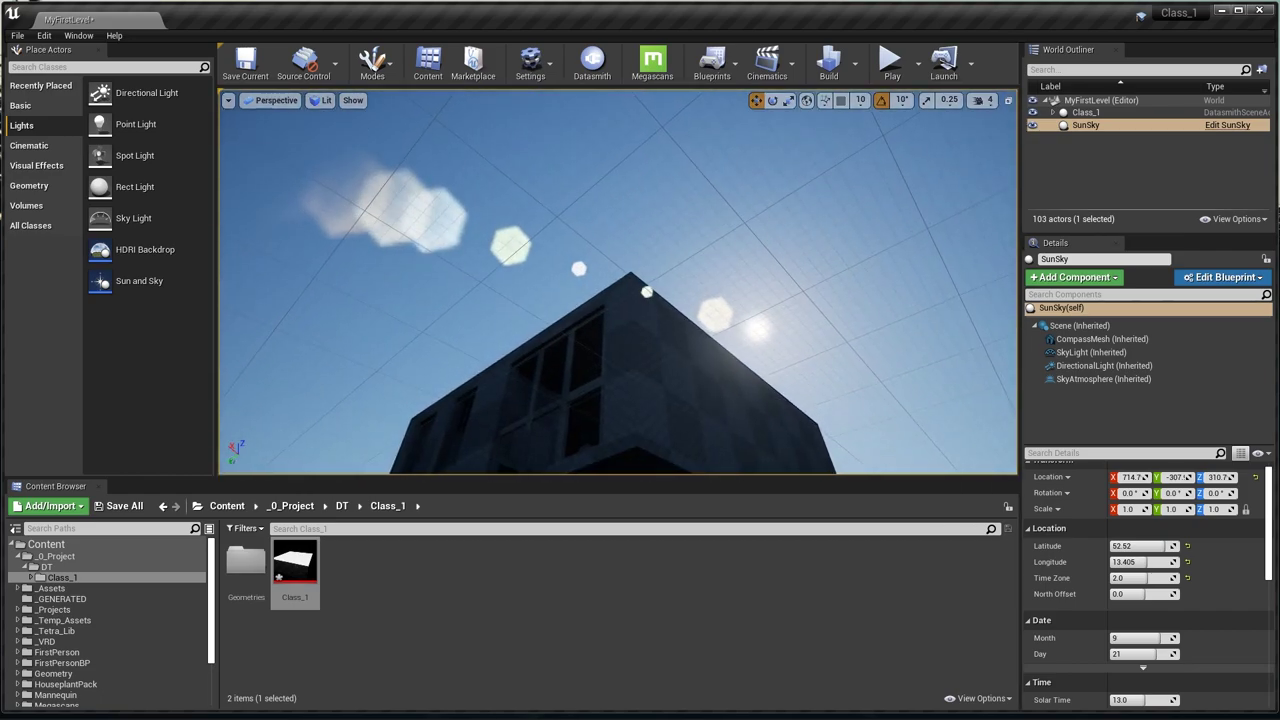
right_drag(784, 432, 784, 432)
scroll(1138, 607, down, 1)
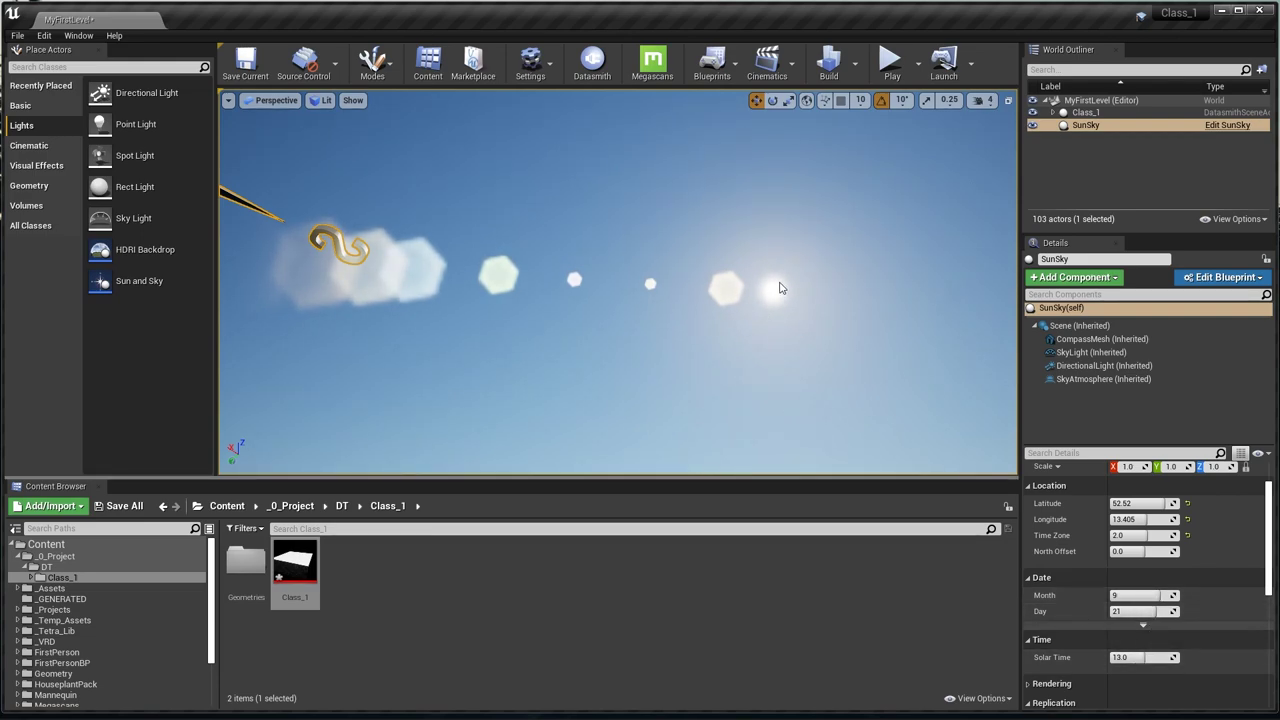
right_drag(782, 290, 782, 290)
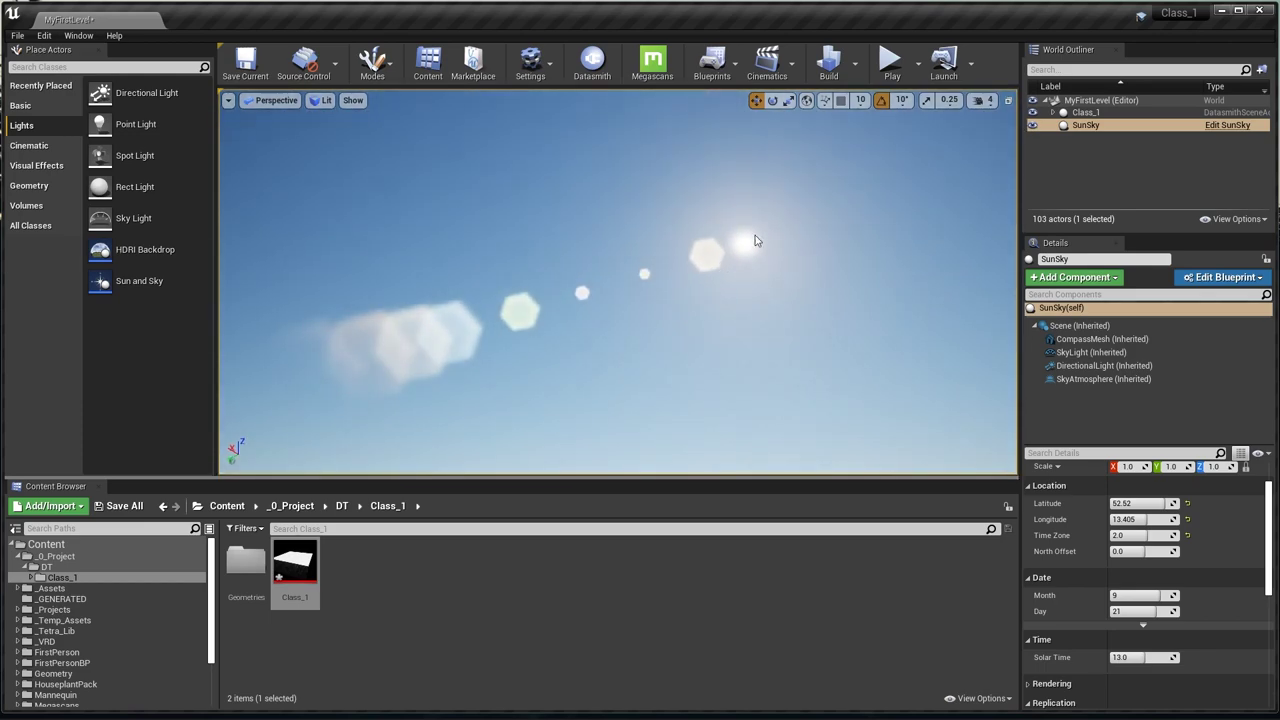
right_drag(755, 235, 765, 225)
key(f)
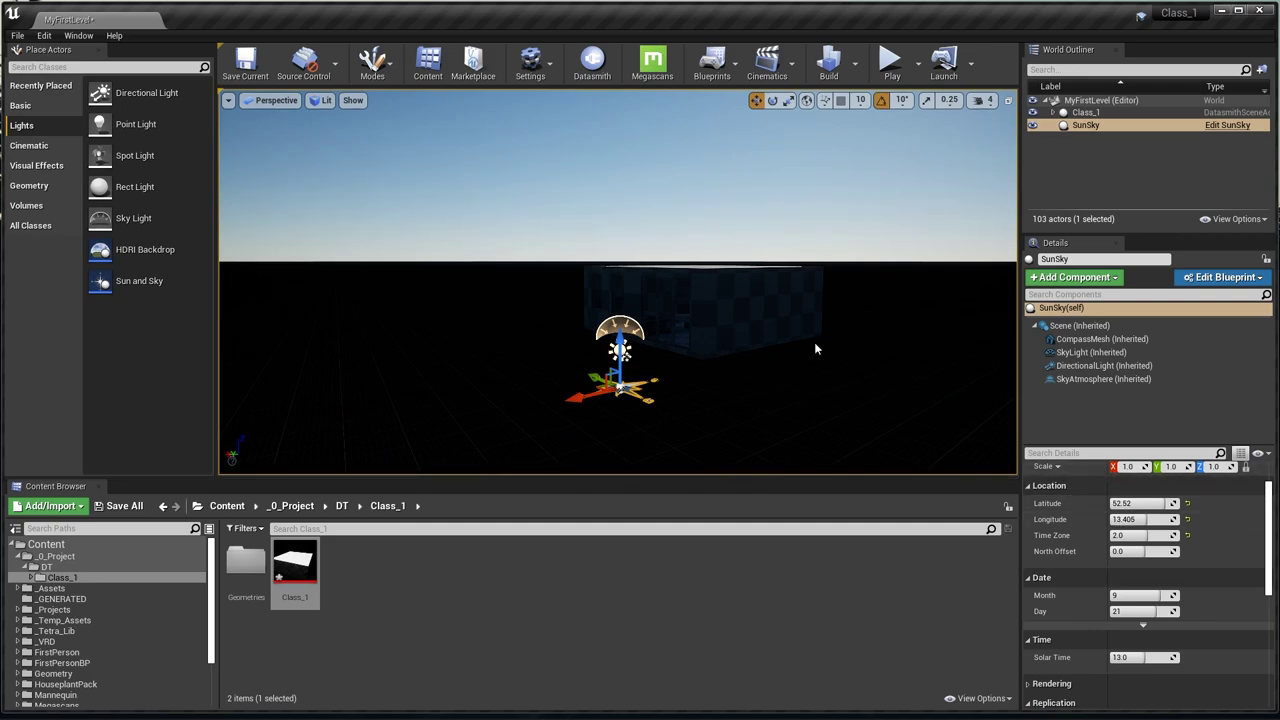
mouse_move(679, 276)
right_down()
mouse_move(684, 287)
mouse_move(638, 301)
right_up()
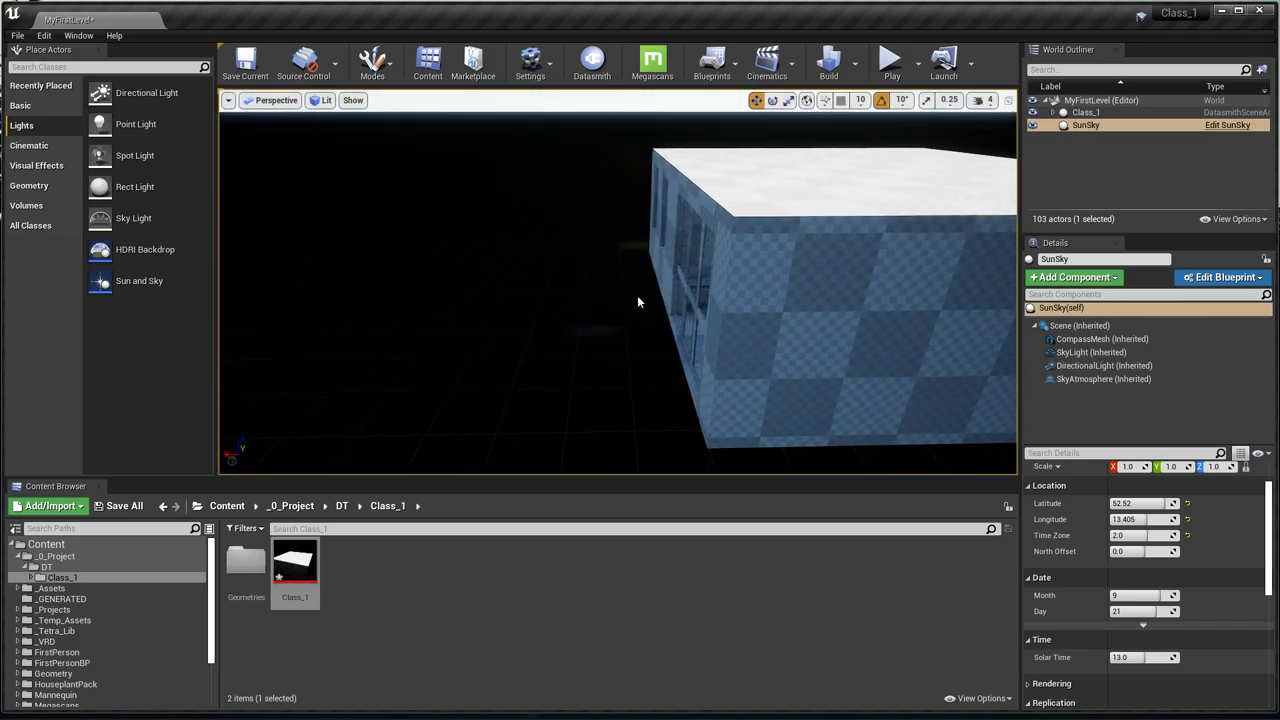
right_drag(771, 427, 771, 427)
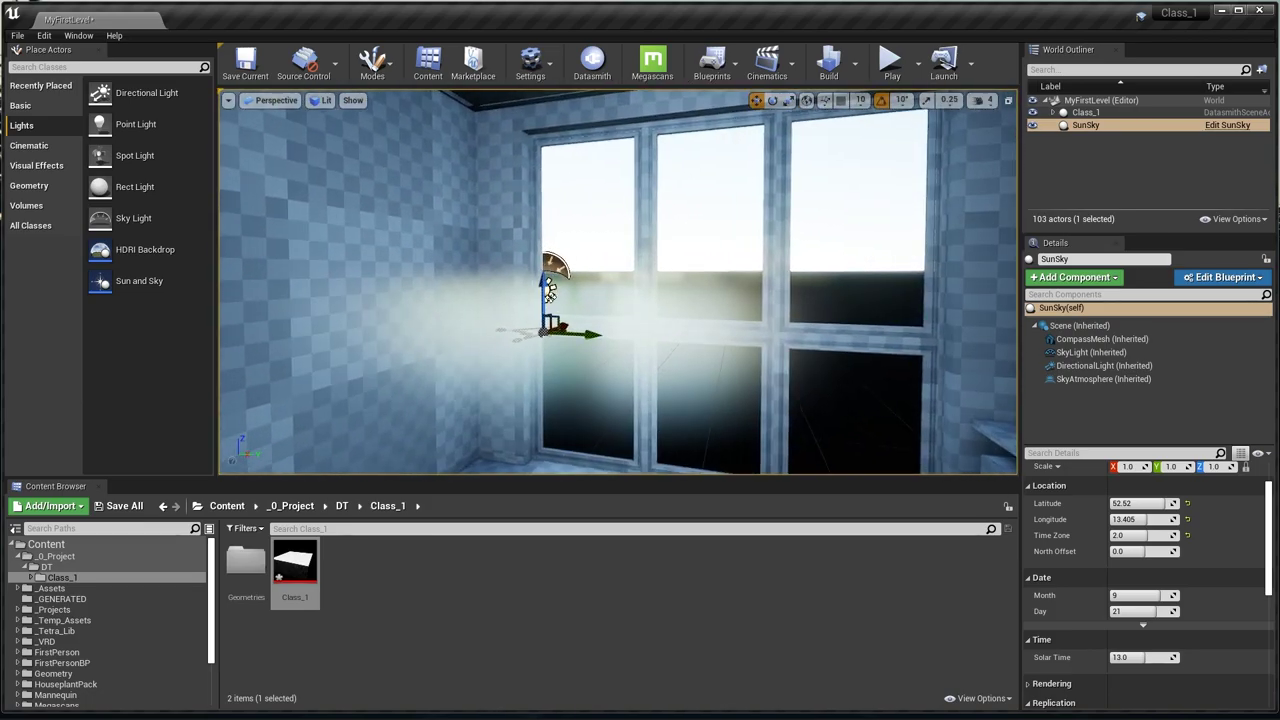
Fly back out, reselect the SunSky and view its directional light component
click(982, 458)
right_drag(982, 458, 982, 458)
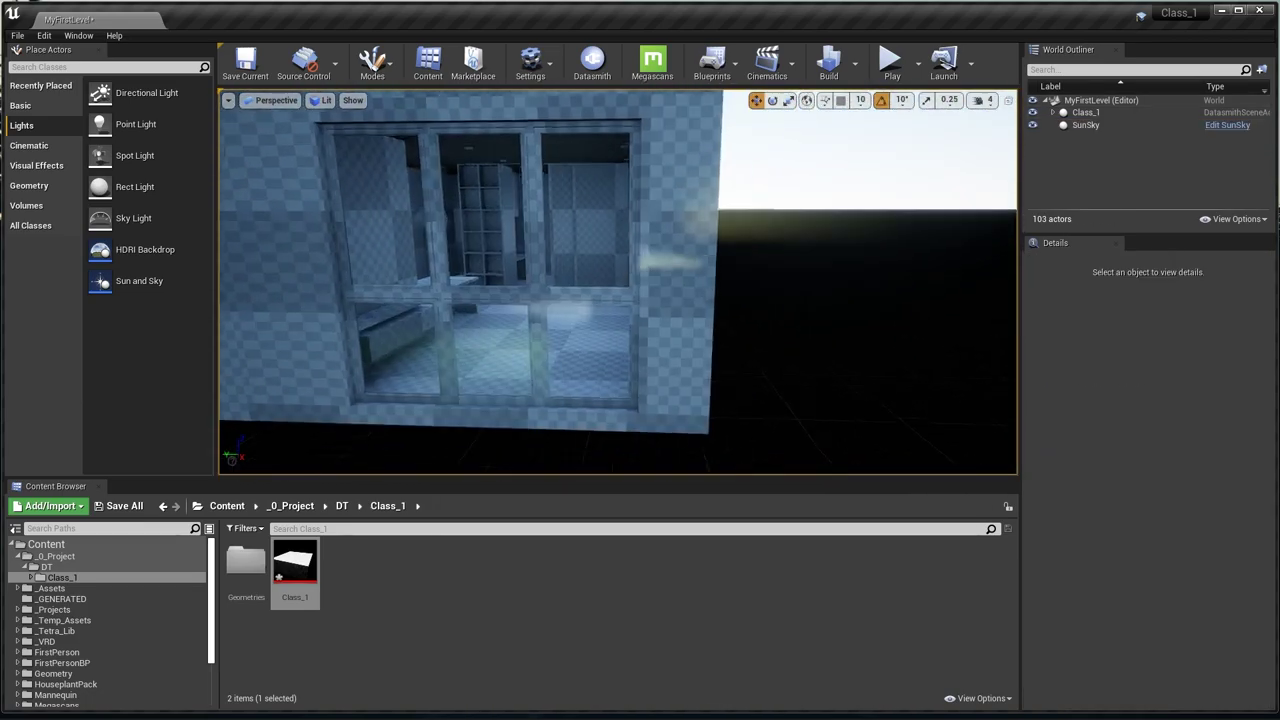
click(728, 300)
key(f)
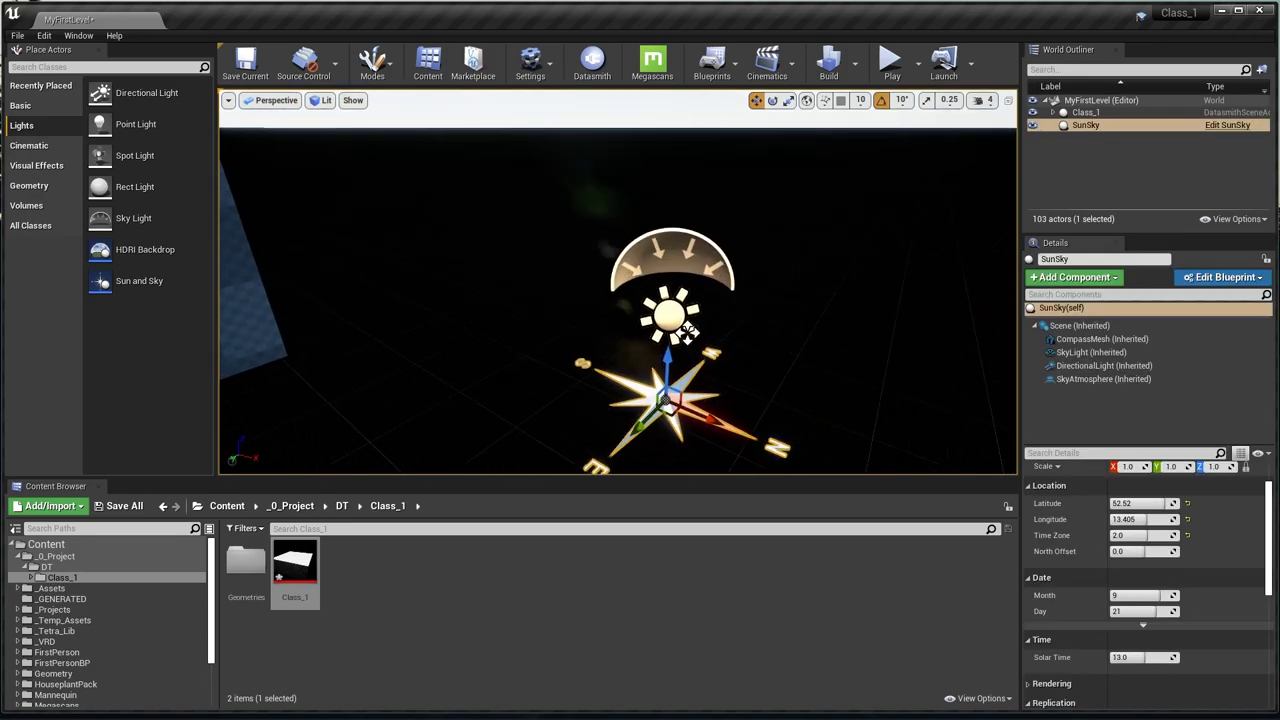
click(1150, 366)
scroll(1055, 503, up, 1)
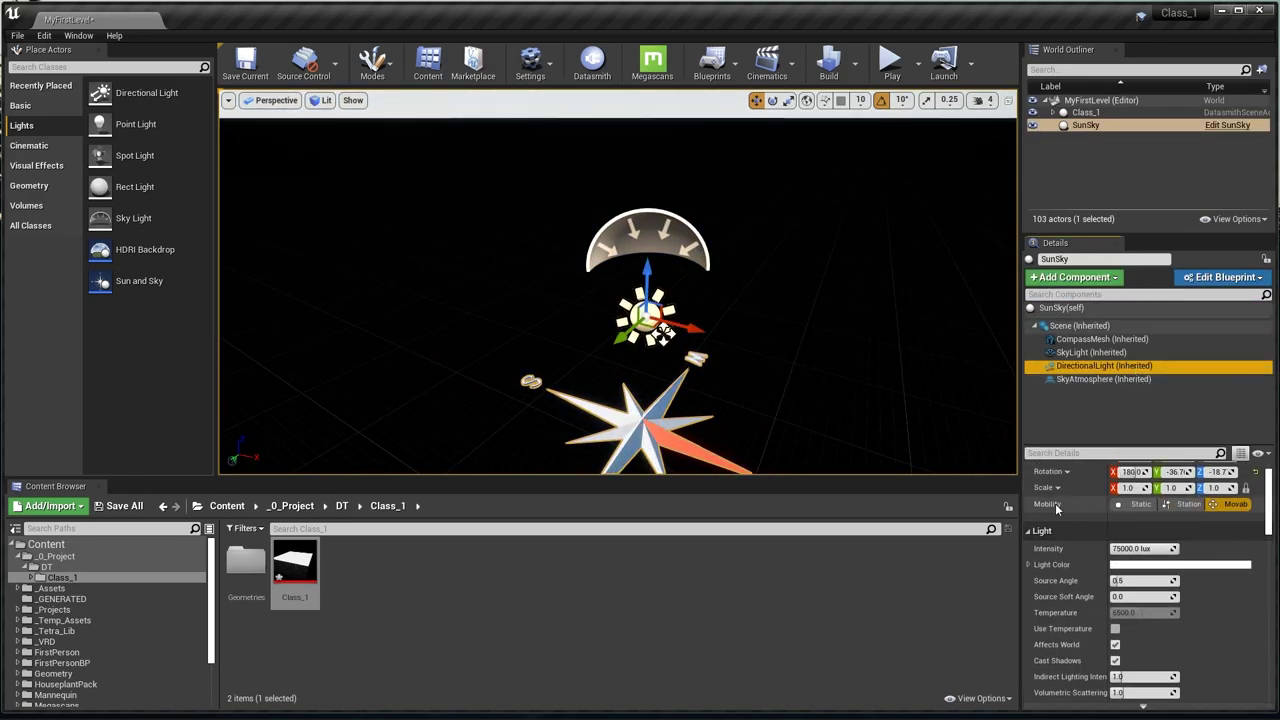
scroll(790, 413, up, 1)
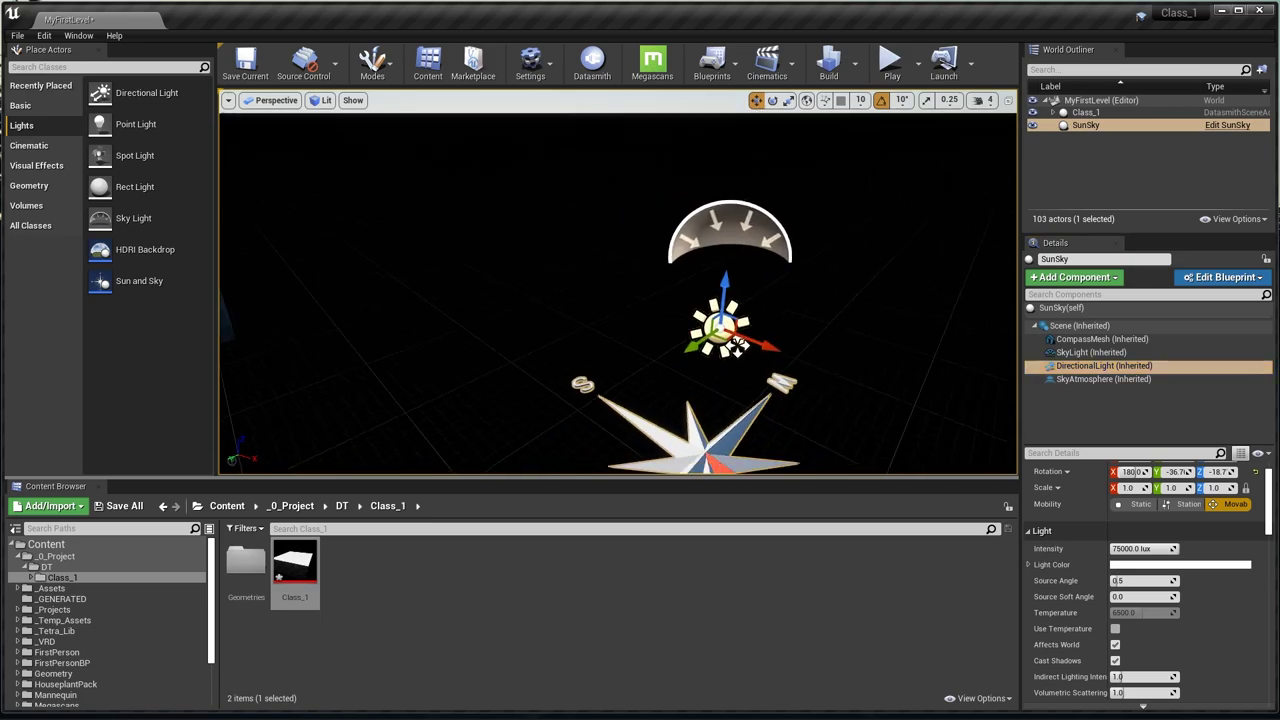
scroll(790, 413, down, 3)
scroll(1136, 567, up, 1)
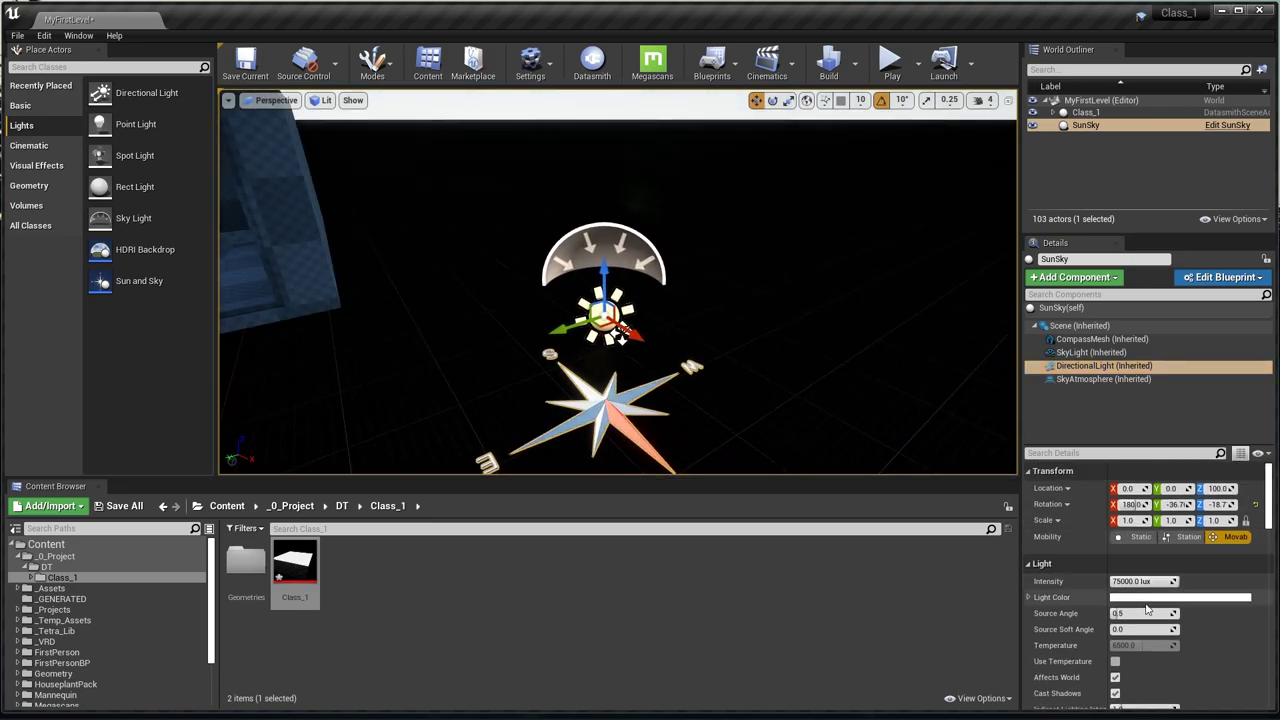
mouse_move(843, 414)
right_down()
mouse_move(787, 330)
mouse_move(897, 332)
right_up()
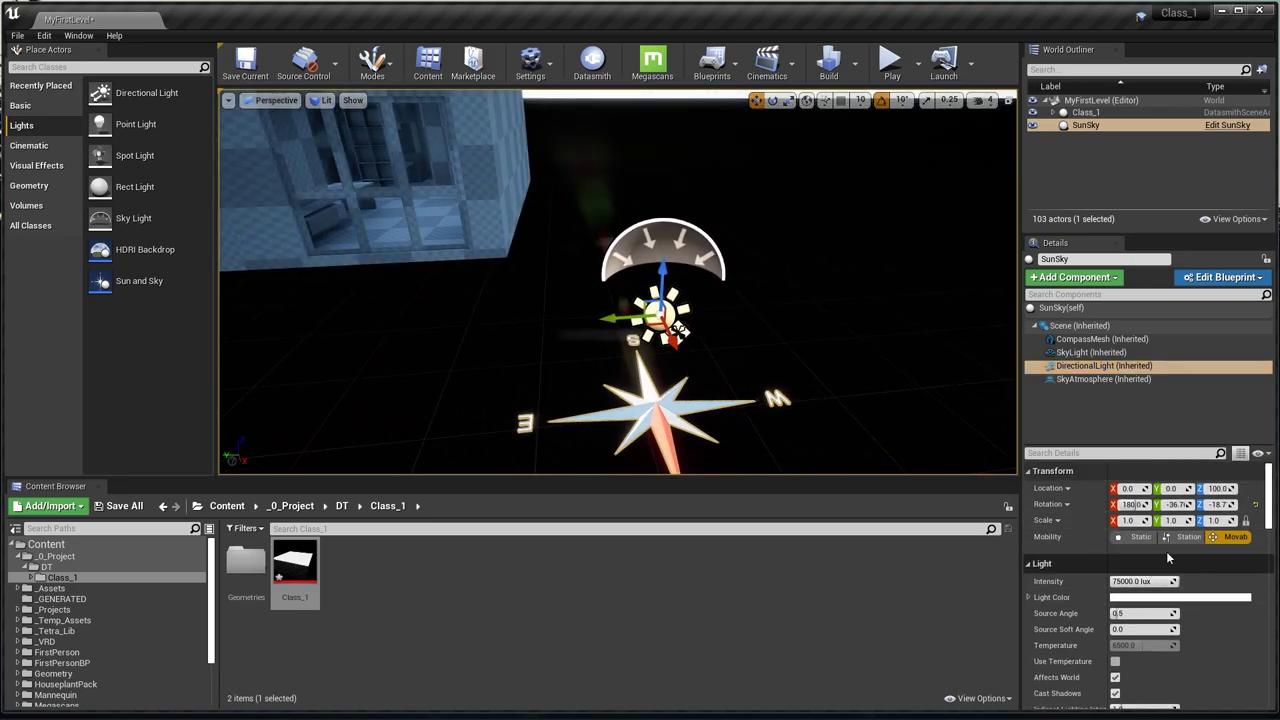
Pick a lighting build option, then frame the SunSky DirectionalLight showing Movable and 75000 lux
click(856, 78)
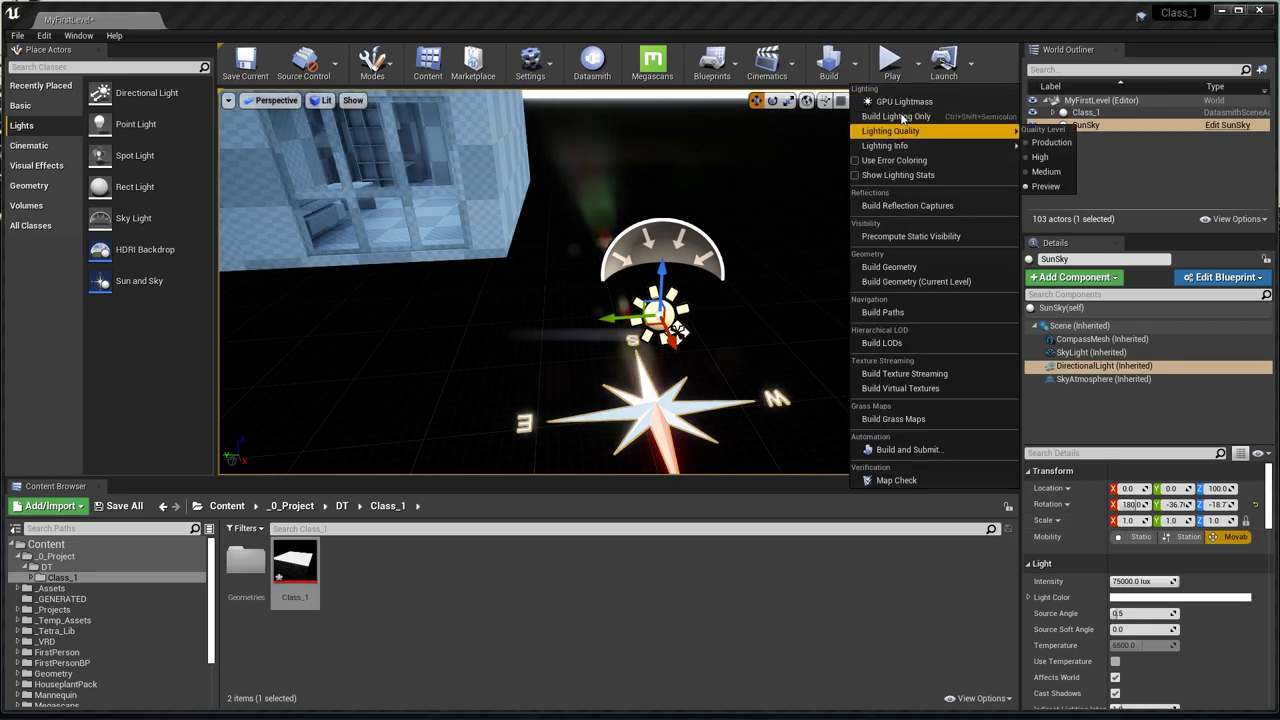
click(900, 101)
mouse_move(700, 240)
right_down()
mouse_move(673, 253)
mouse_move(600, 230)
right_up()
click(1062, 308)
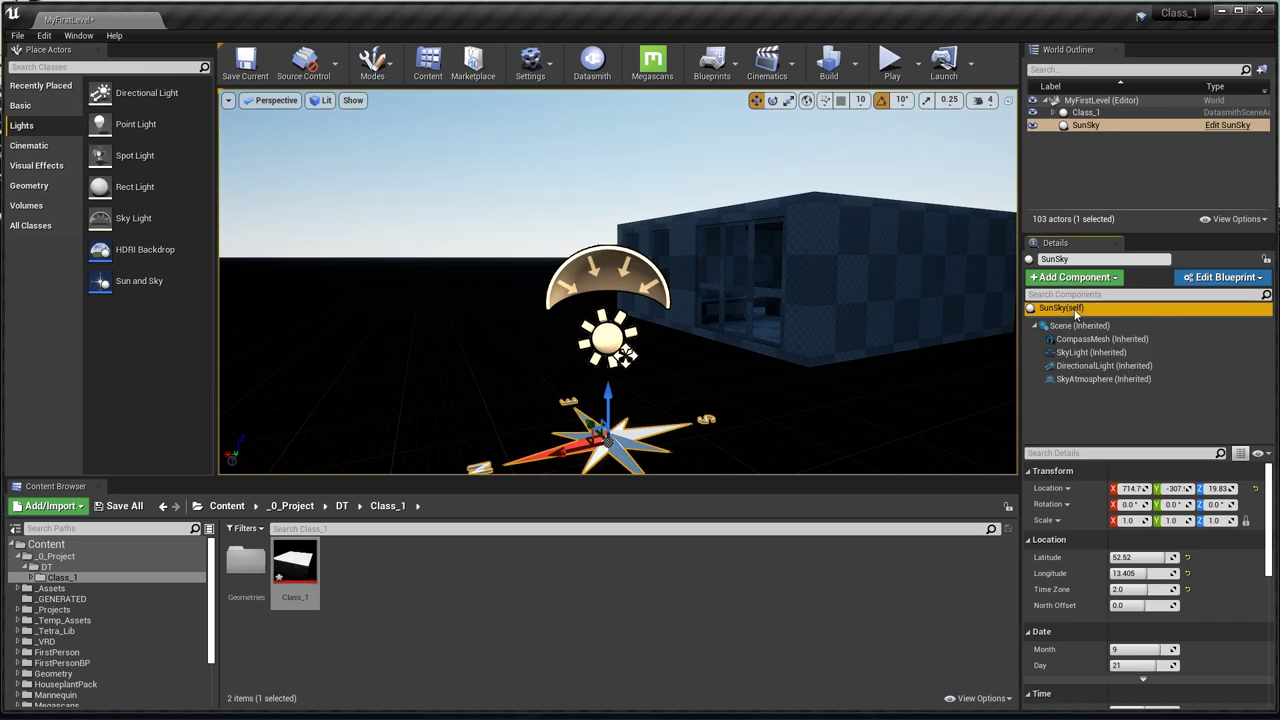
click(1100, 365)
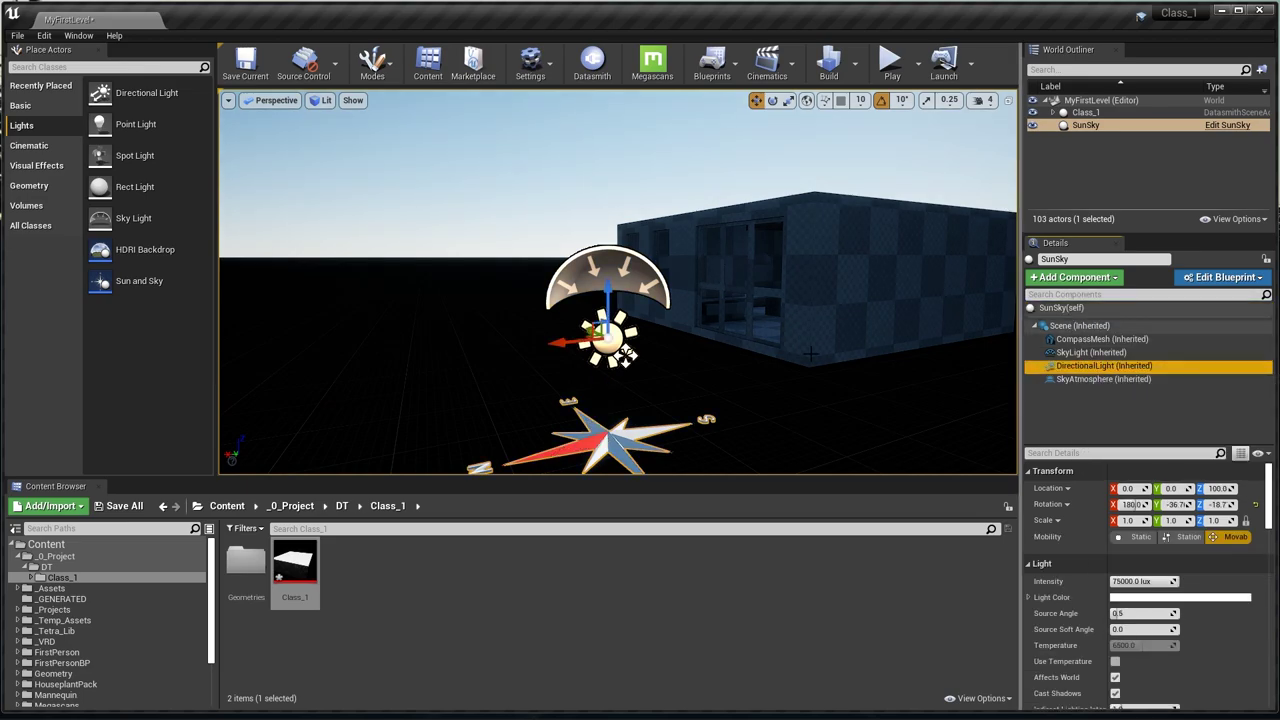
key(f)
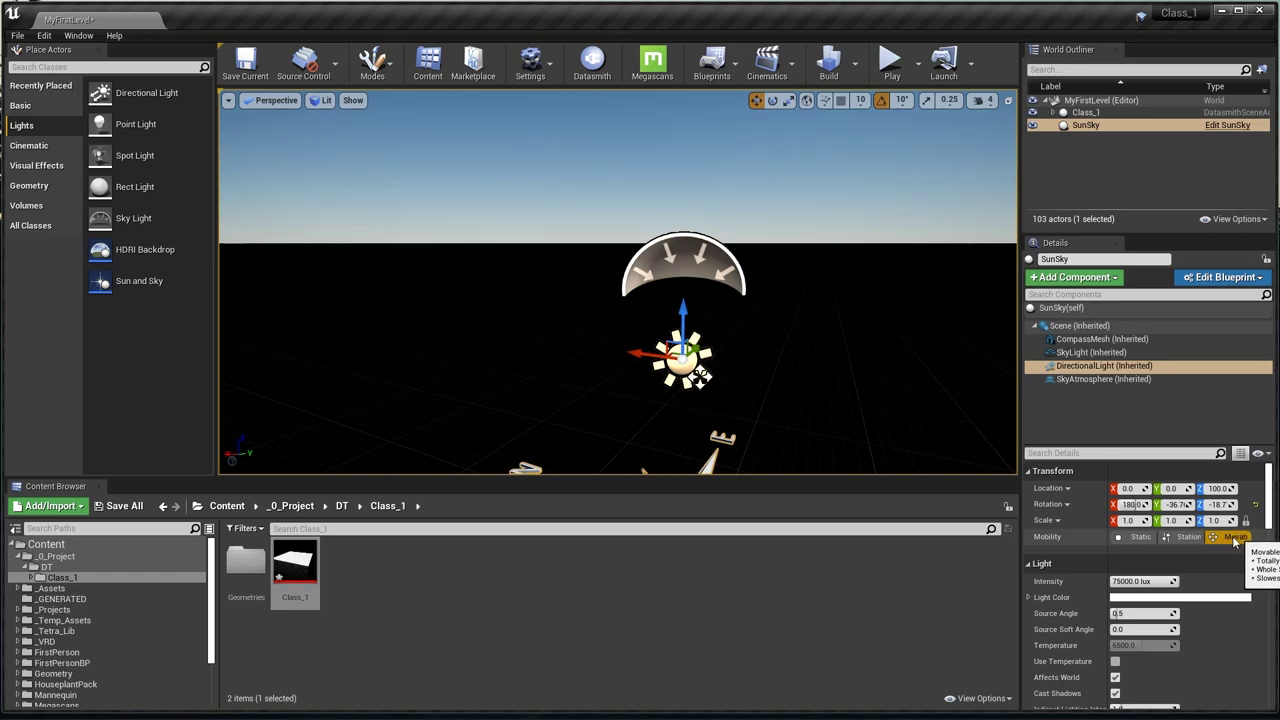
Make the SunSky DirectionalLight Static, leaving 101 unbuilt objects, and orbit to view the building
click(1141, 537)
right_drag(829, 447, 790, 500)
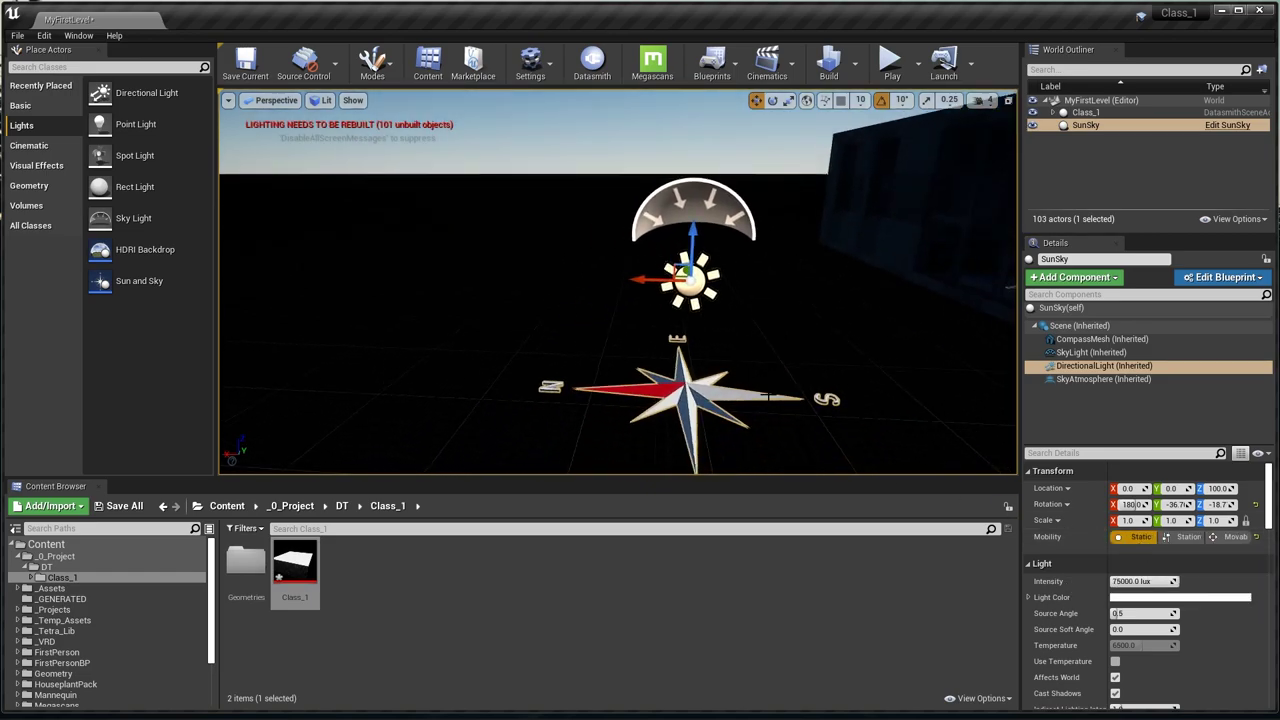
alt+drag(800, 400, 760, 400)
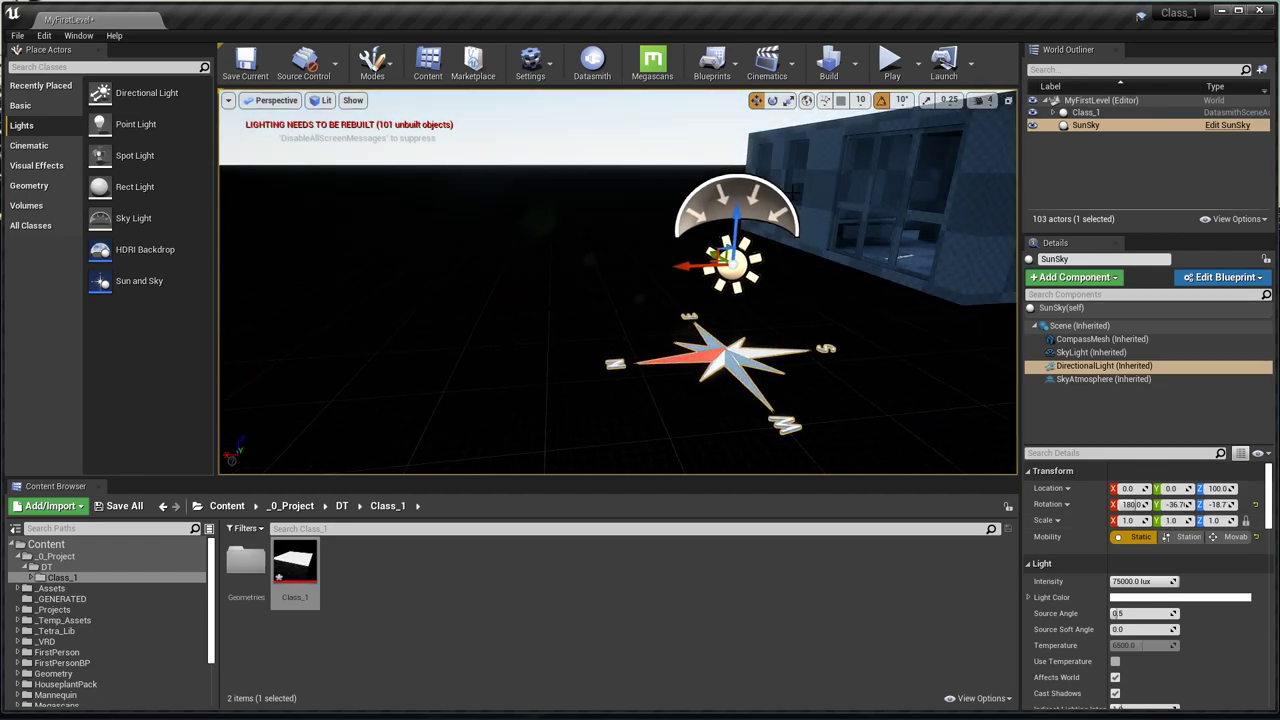
alt+drag(794, 190, 841, 215)
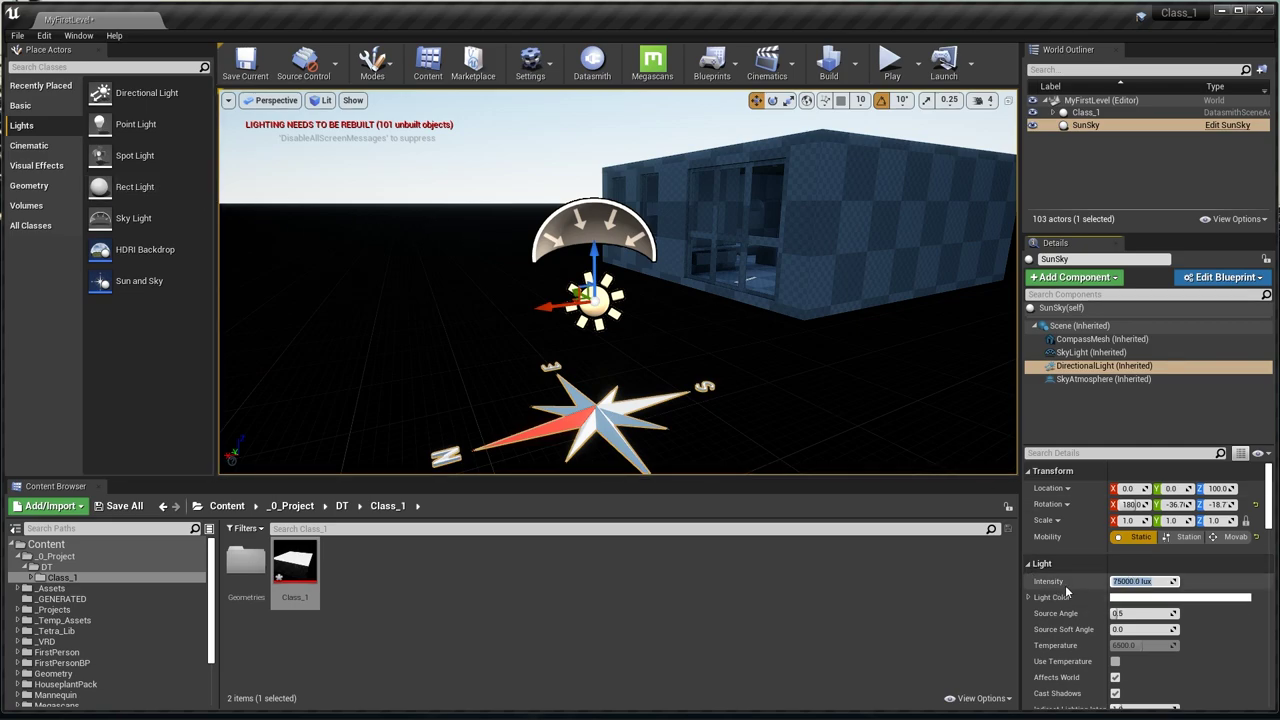
Set the sun intensity to 10 lux, then place a Directional Light and undo it
text(10)
key(Return)
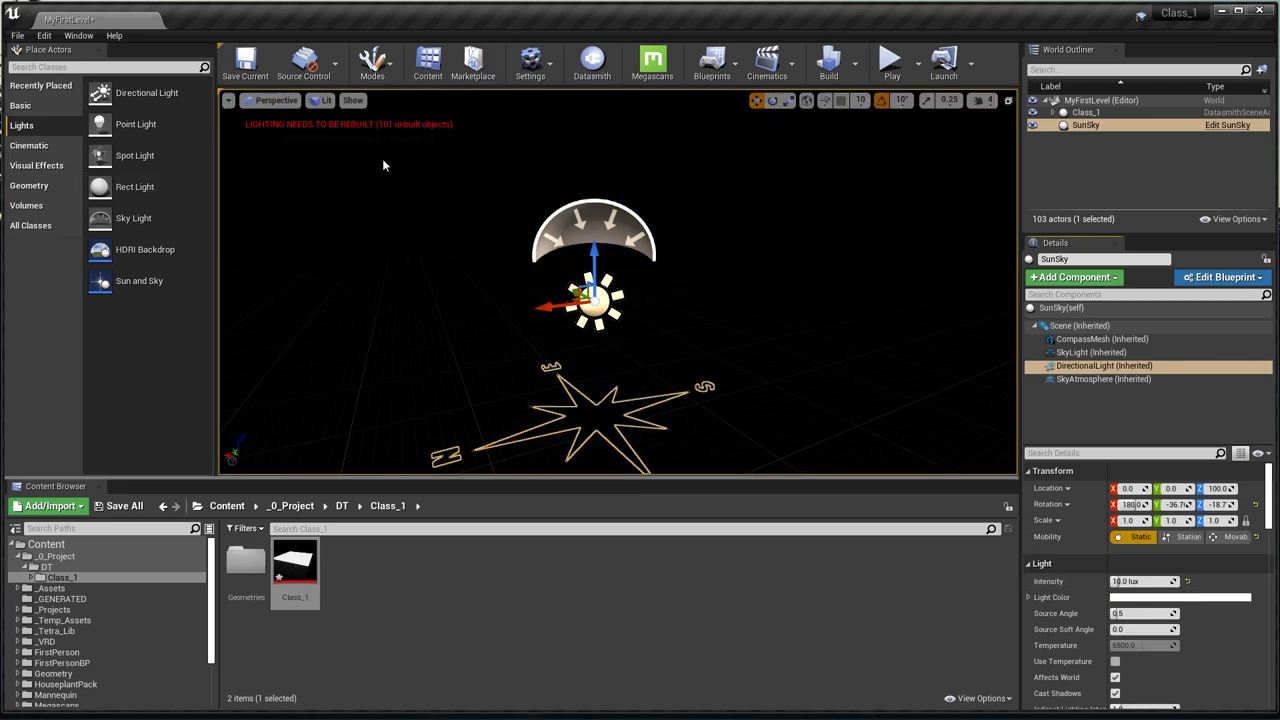
click(314, 194)
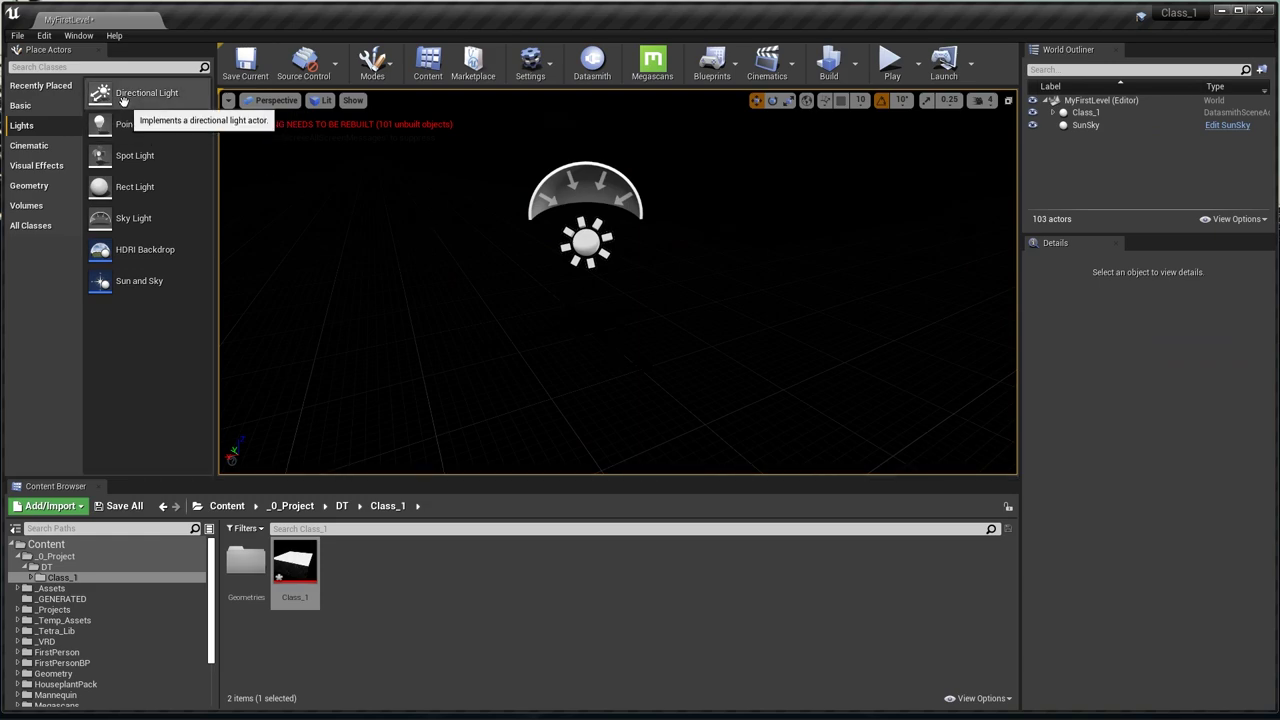
drag(124, 93, 708, 326)
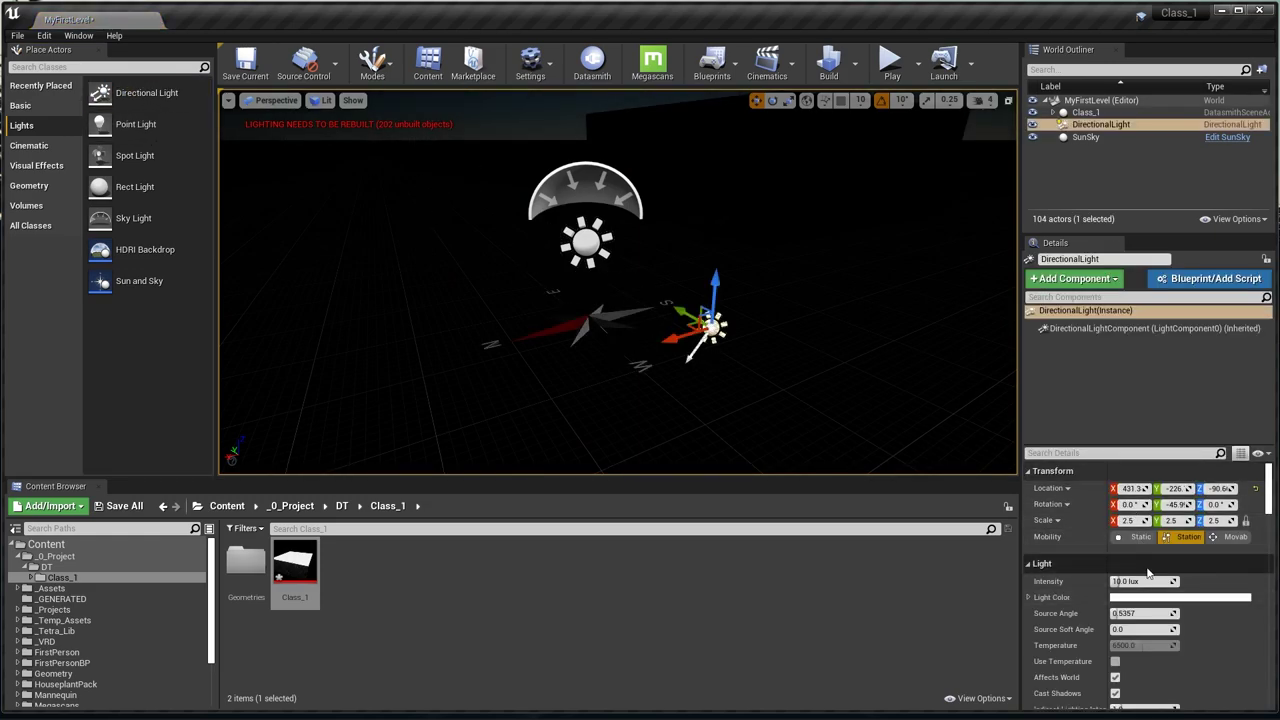
key(ctrl+z)
key(ctrl+z)
Reselect the SunSky's directional light and compass components, then orbit around the building
click(1104, 366)
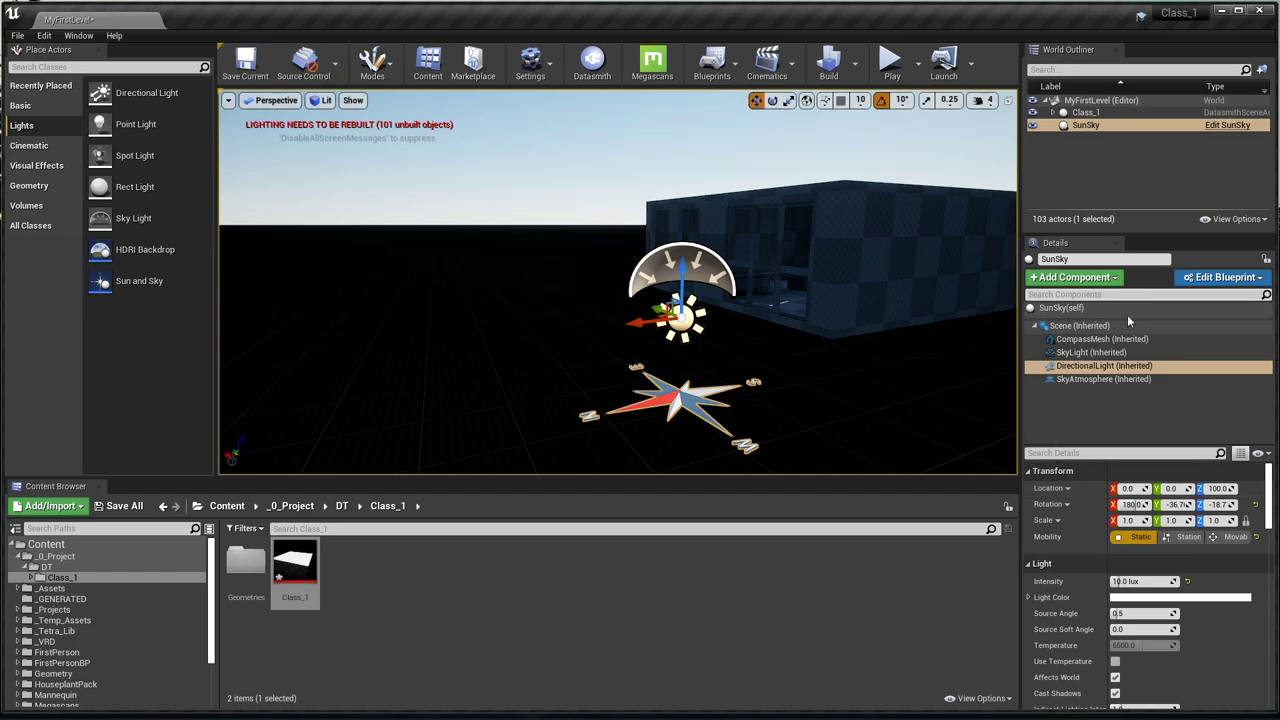
click(1100, 339)
click(1090, 352)
click(1083, 340)
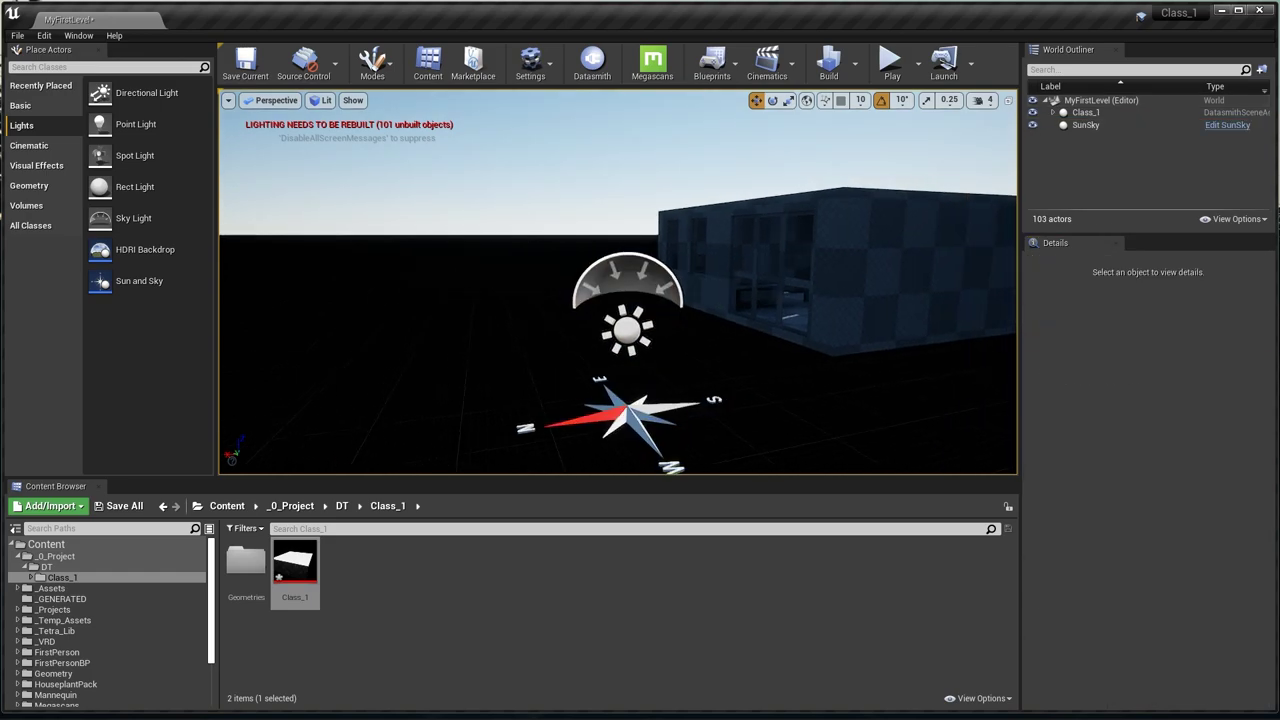
drag(600, 250, 590, 332)
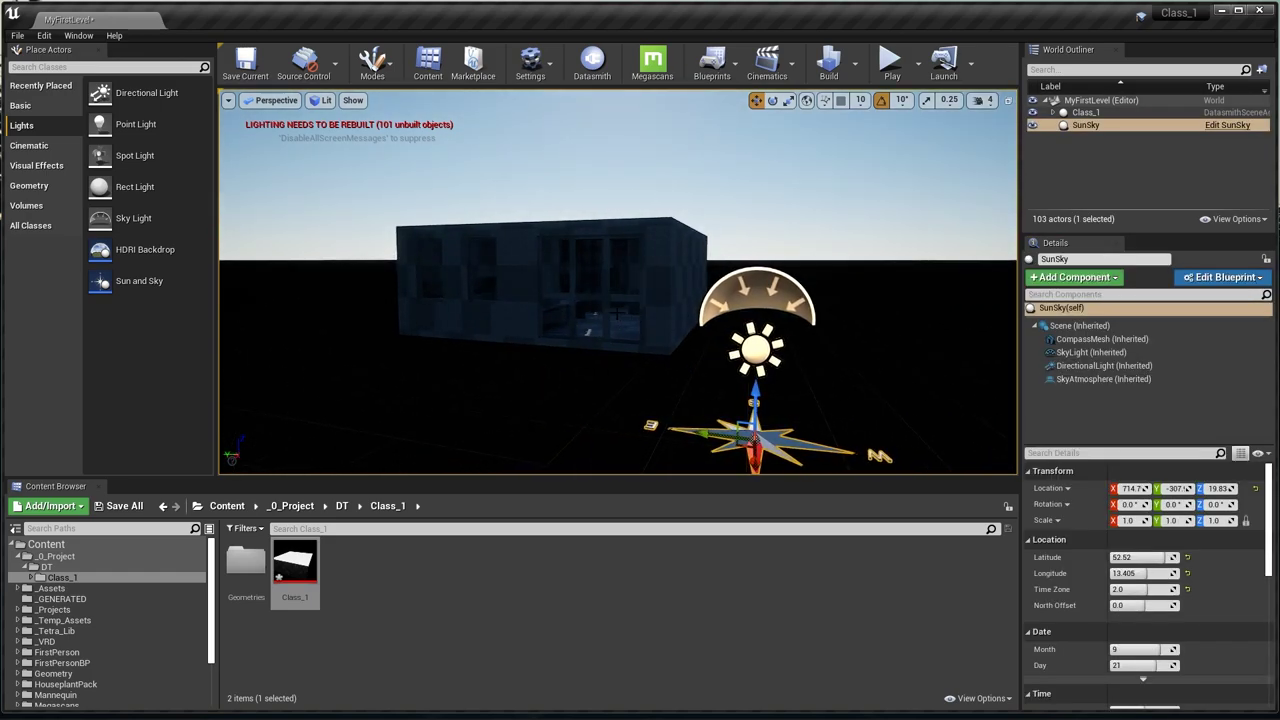
Set the SunSky North Offset to about 185.14 and fly through the window into the room
right_drag(590, 332, 590, 250)
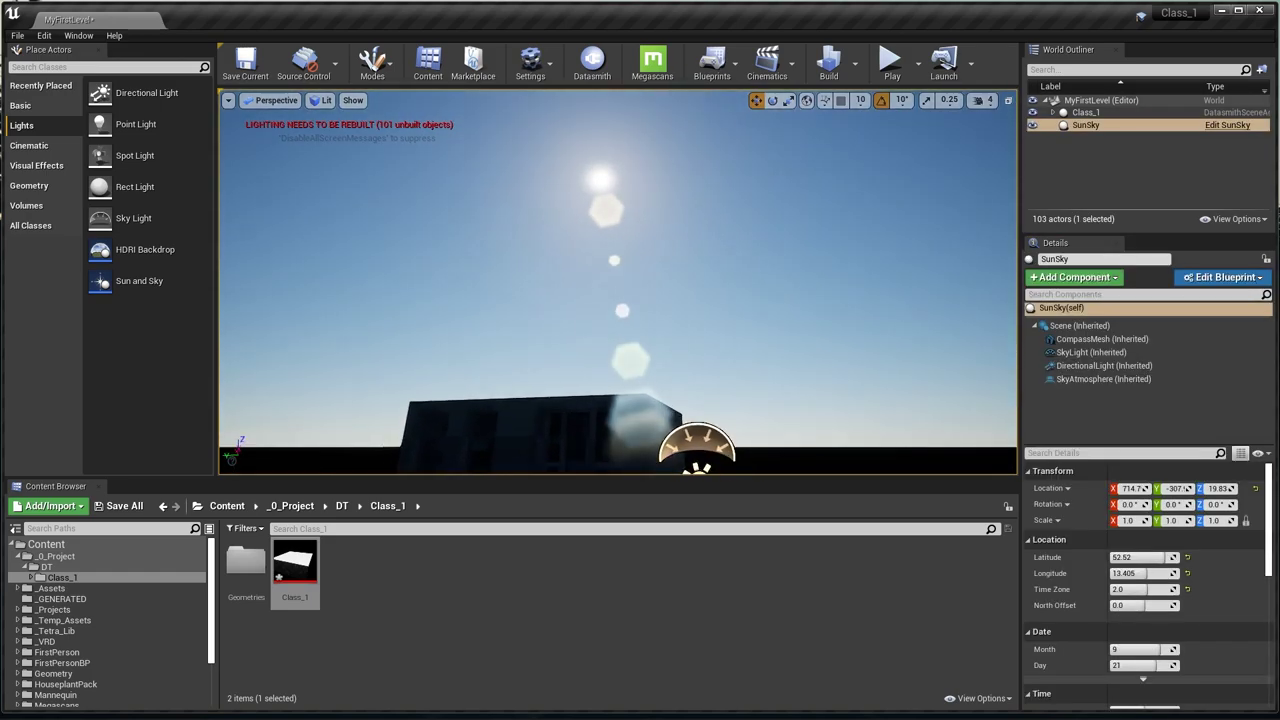
mouse_move(780, 428)
right_down()
mouse_move(780, 480)
mouse_move(803, 416)
right_up()
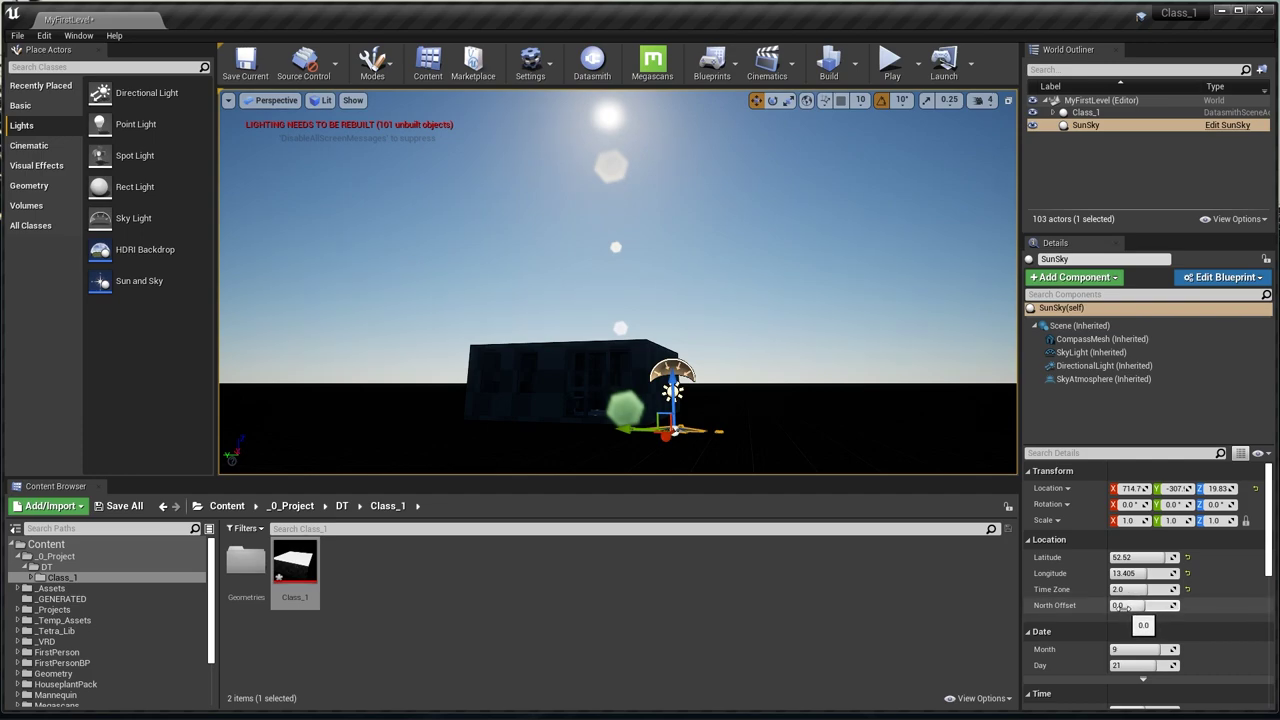
drag(1125, 607, 1185, 607)
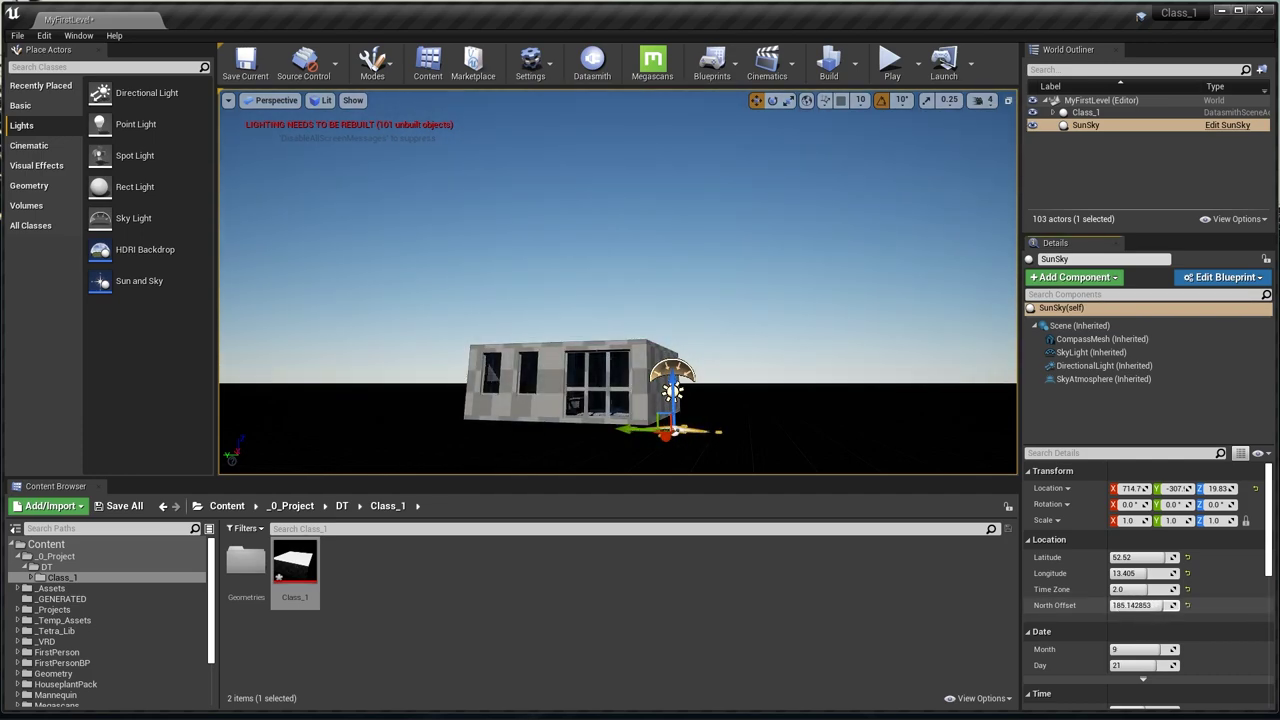
key(f)
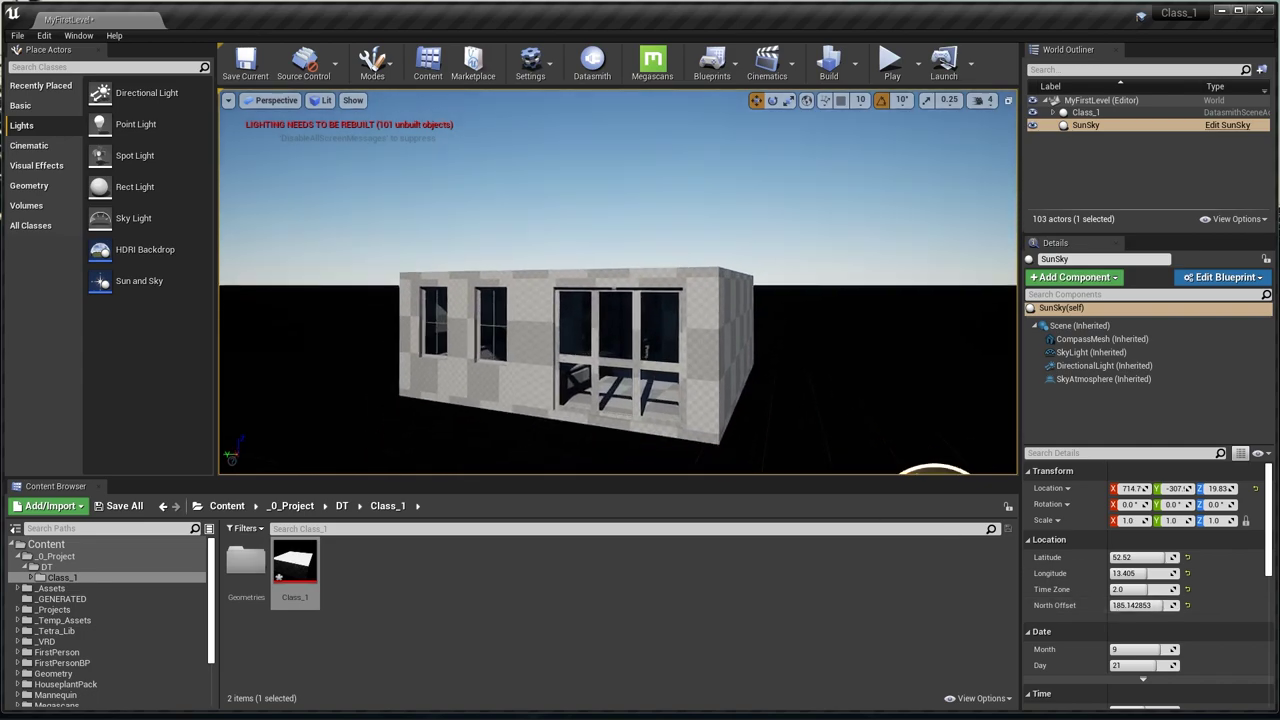
mouse_move(620, 300)
right_down()
mouse_move(580, 290)
mouse_move(700, 300)
right_up()
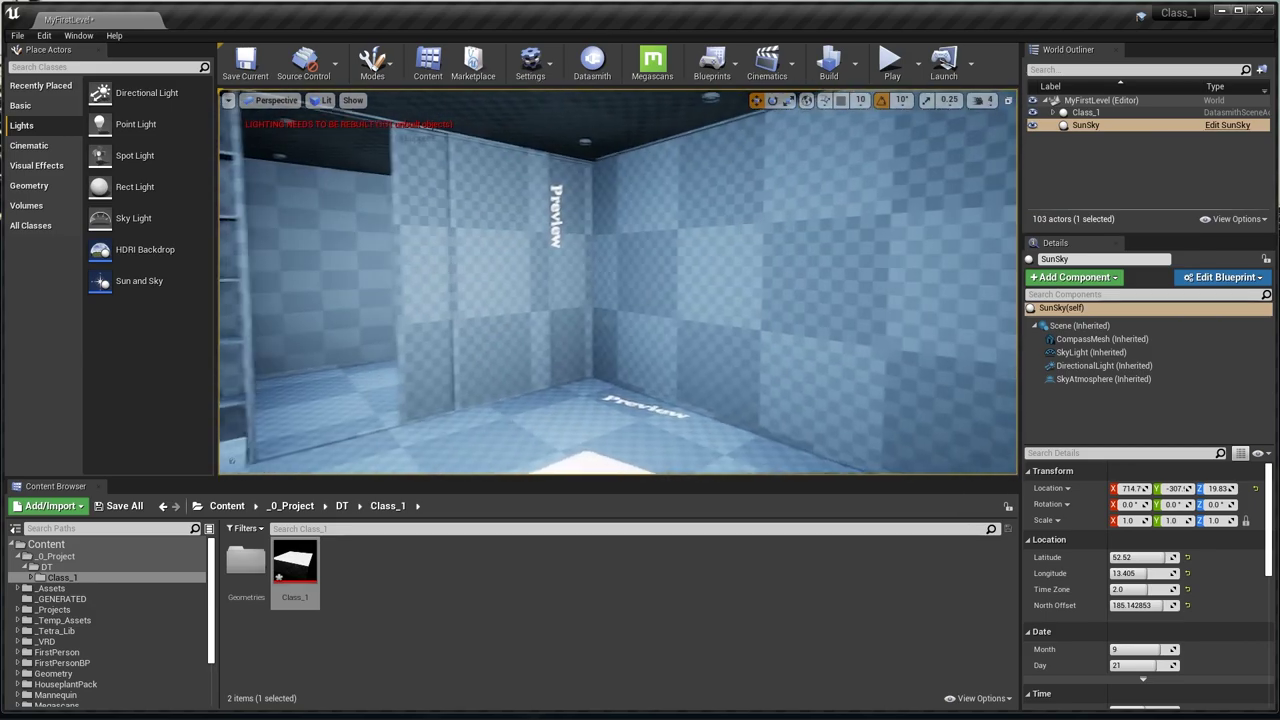
right_drag(620, 300, 640, 300)
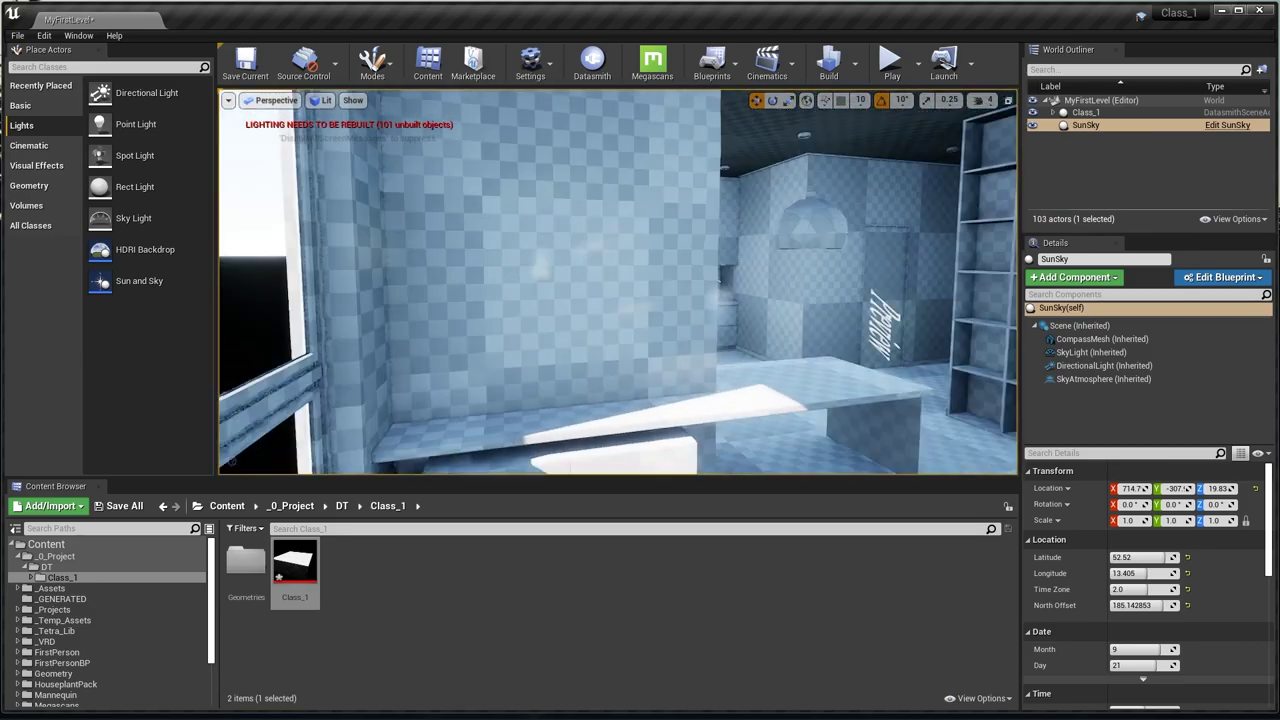
Switch the SunSky's SkyLight mobility to Movable and back to Static
click(1098, 366)
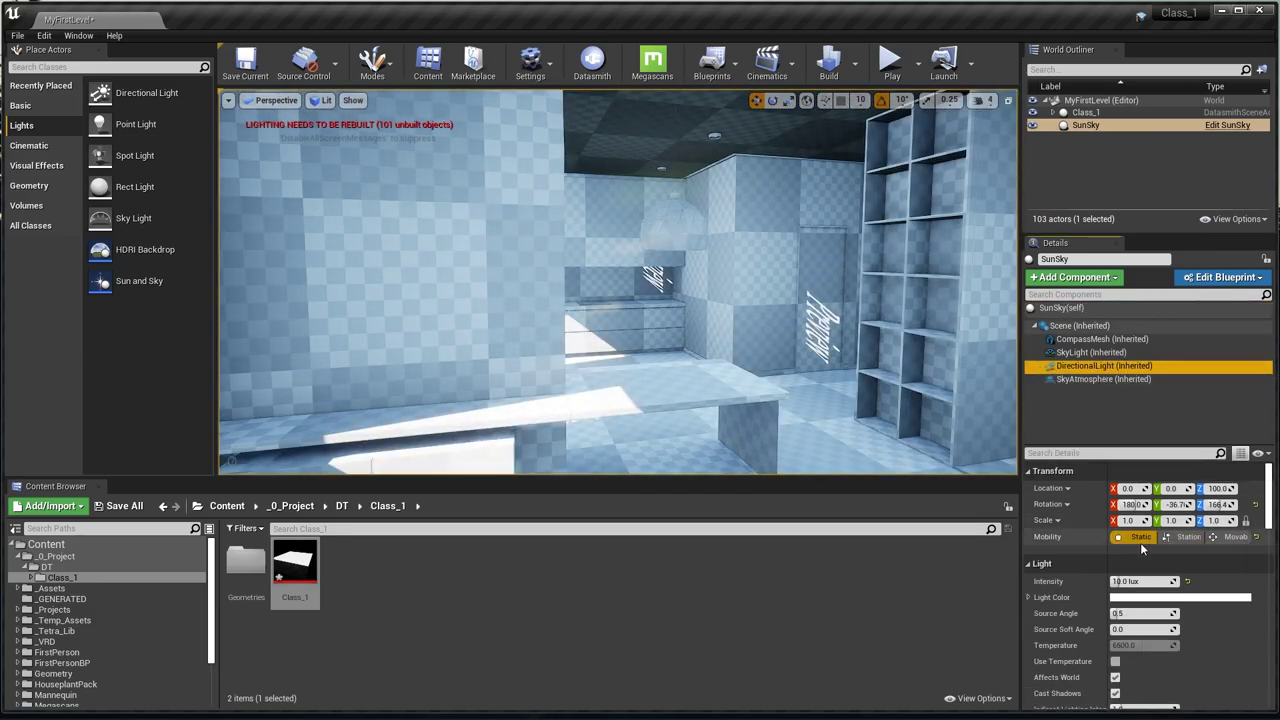
click(1080, 354)
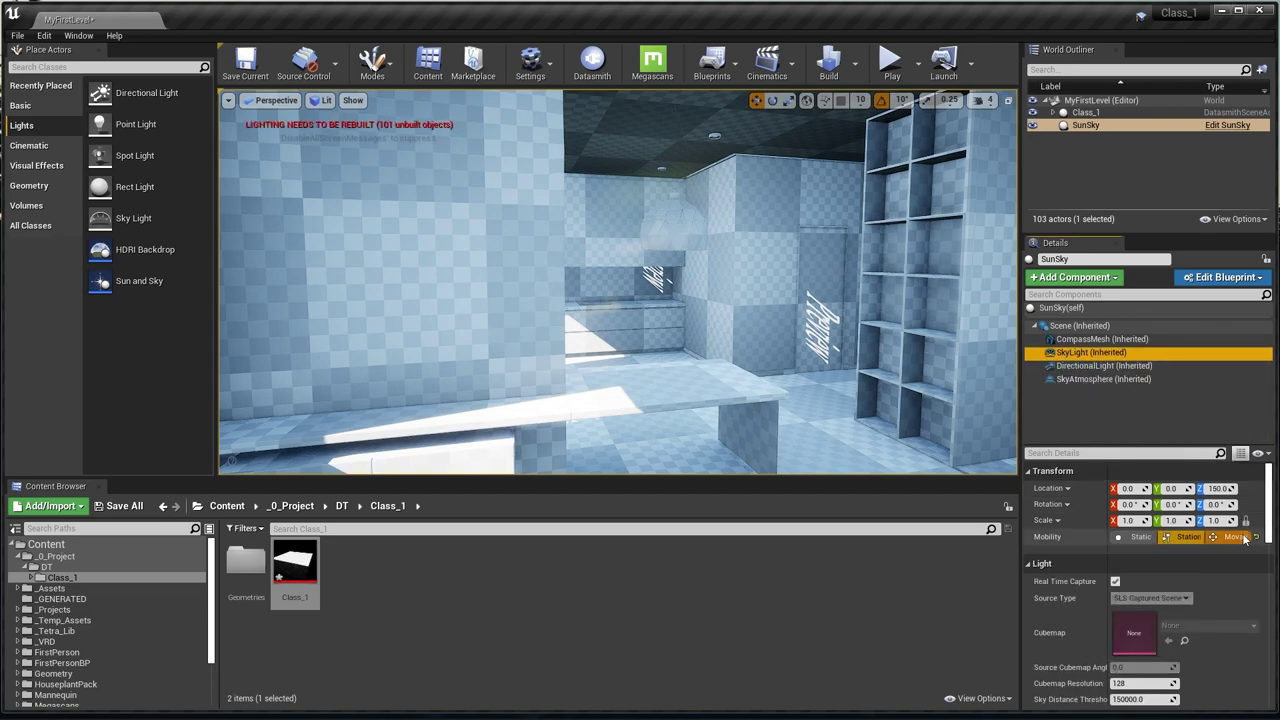
click(1213, 540)
click(1133, 538)
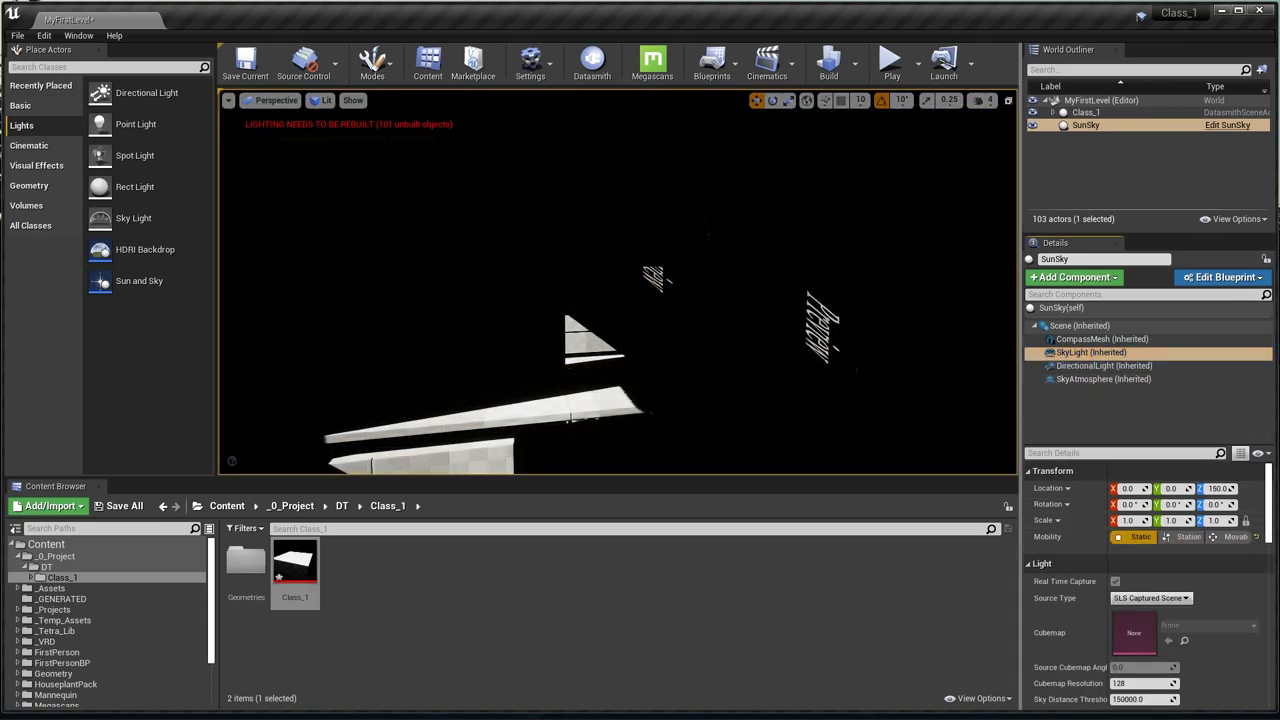
right_drag(618, 282, 618, 282)
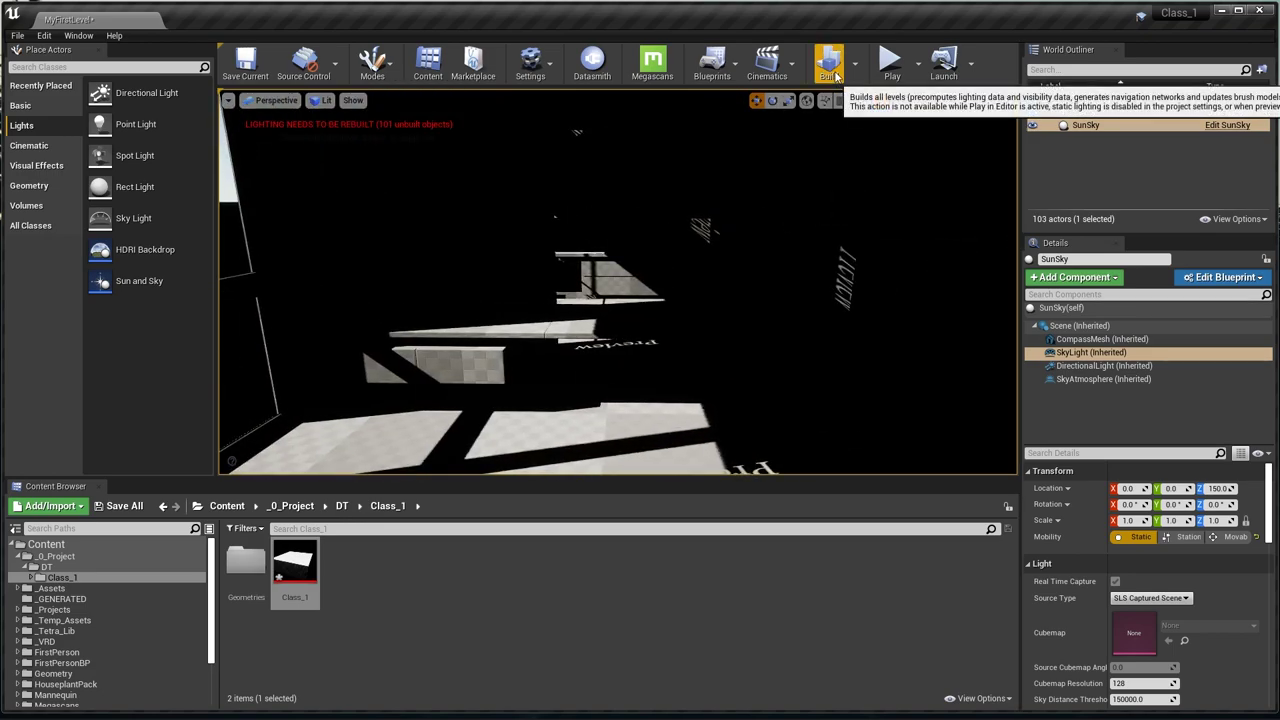
Run Build Lighting Only, then close the lighting results log with its SM_Window_06 warnings
click(856, 70)
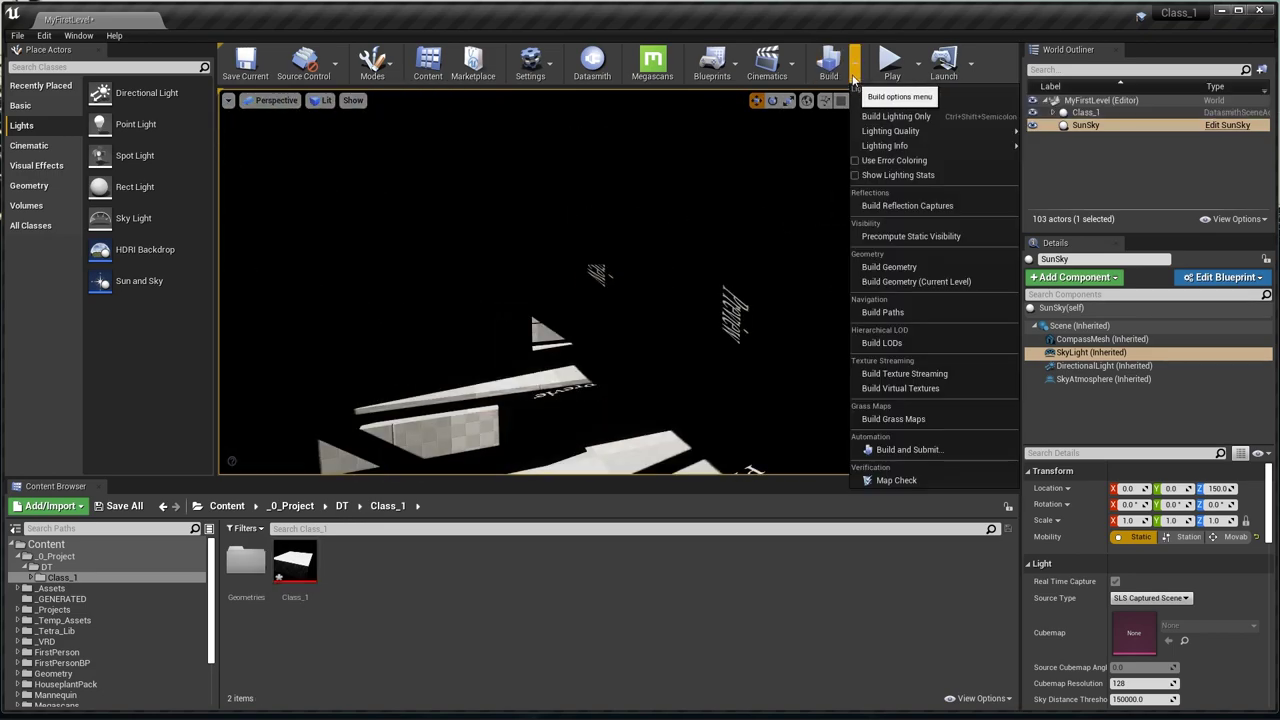
click(931, 117)
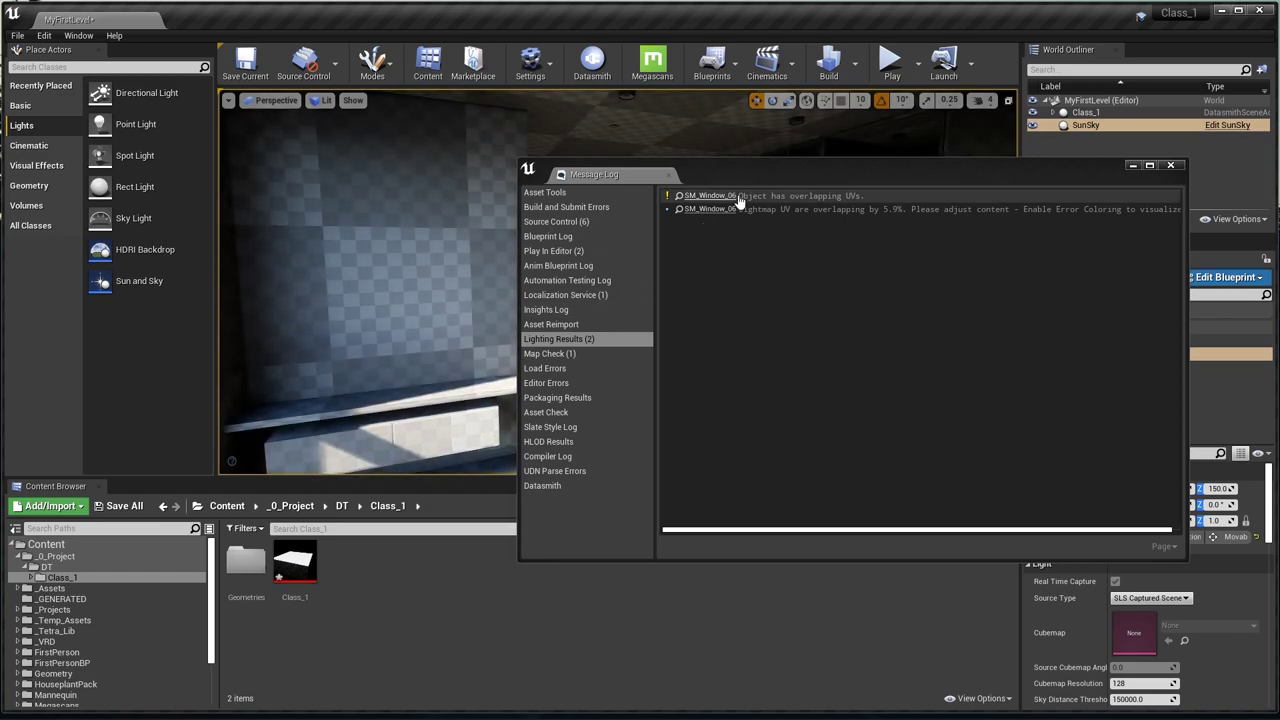
mouse_move(757, 186)
mouse_down()
mouse_move(662, 183)
mouse_move(524, 134)
mouse_up()
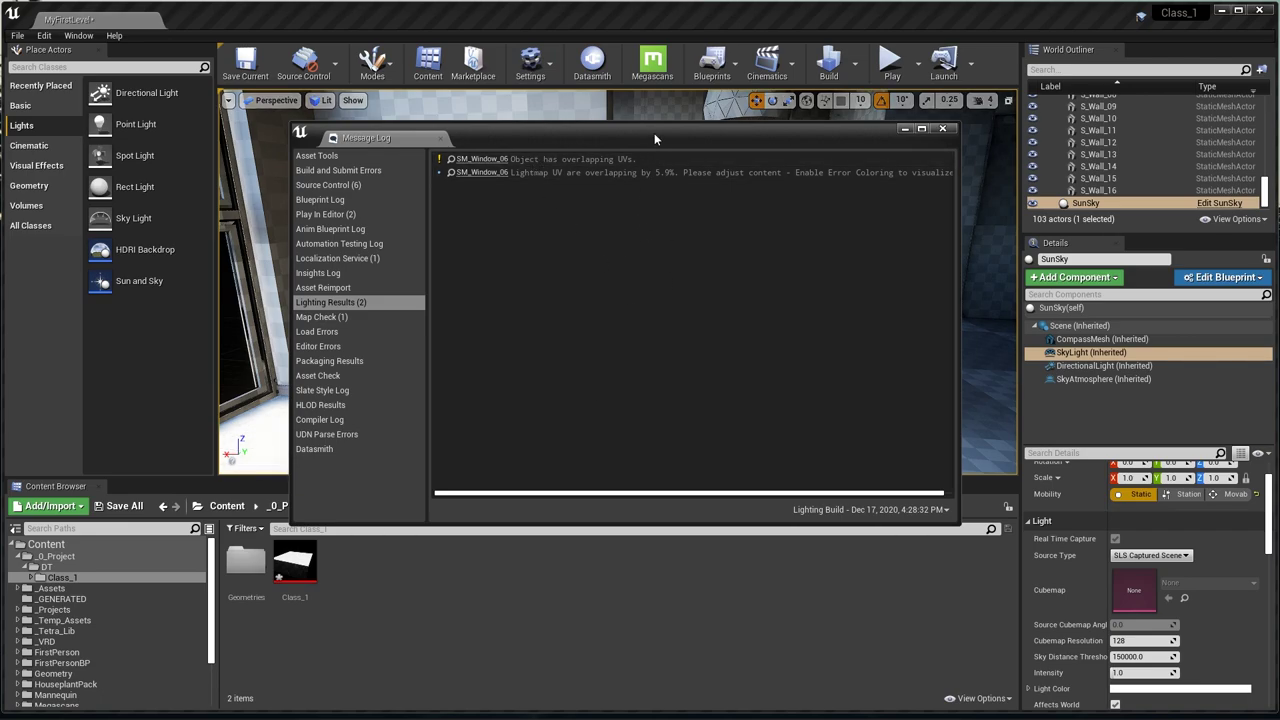
drag(654, 133, 652, 103)
click(942, 98)
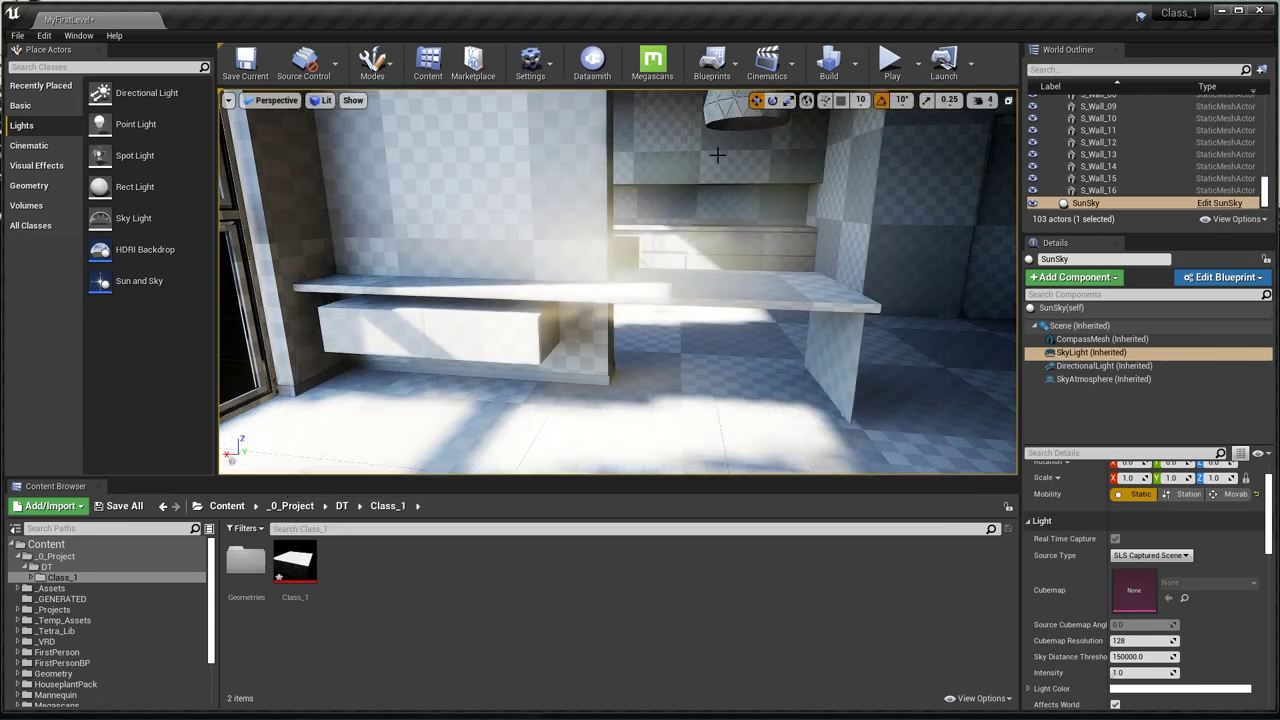
drag(717, 155, 682, 241)
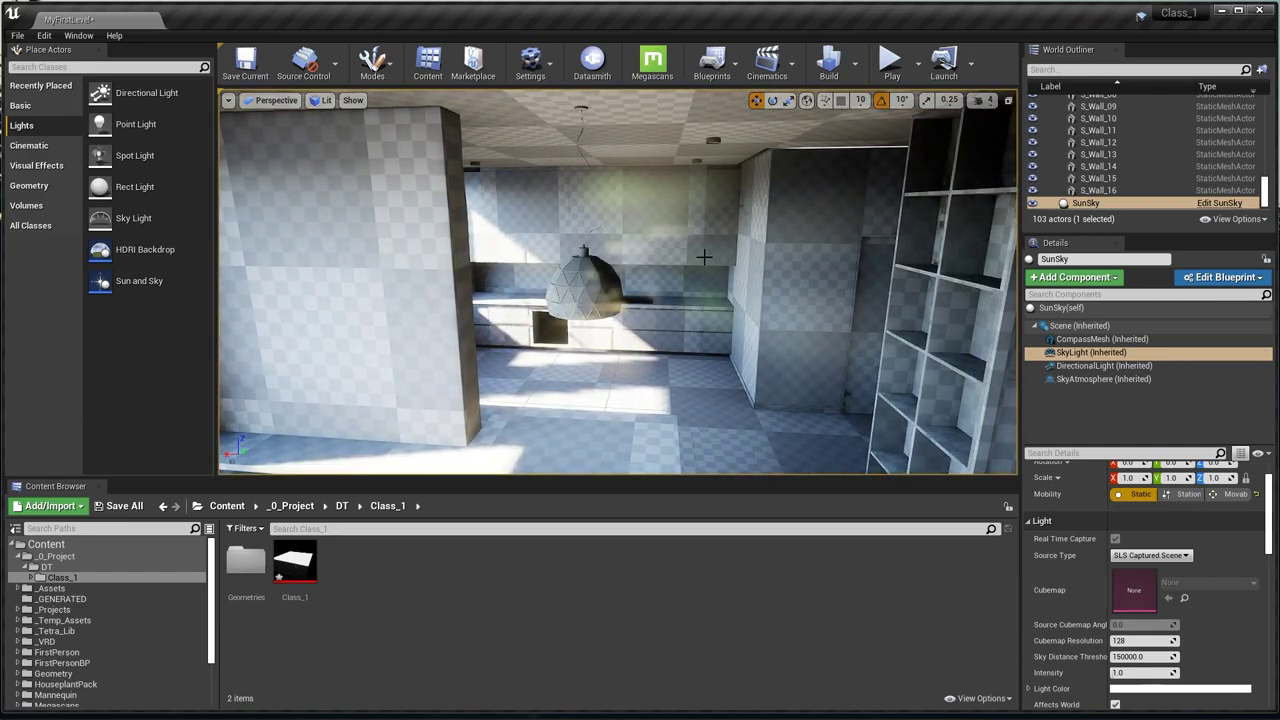
mouse_move(651, 223)
right_down()
mouse_move(651, 260)
mouse_move(700, 240)
right_up()
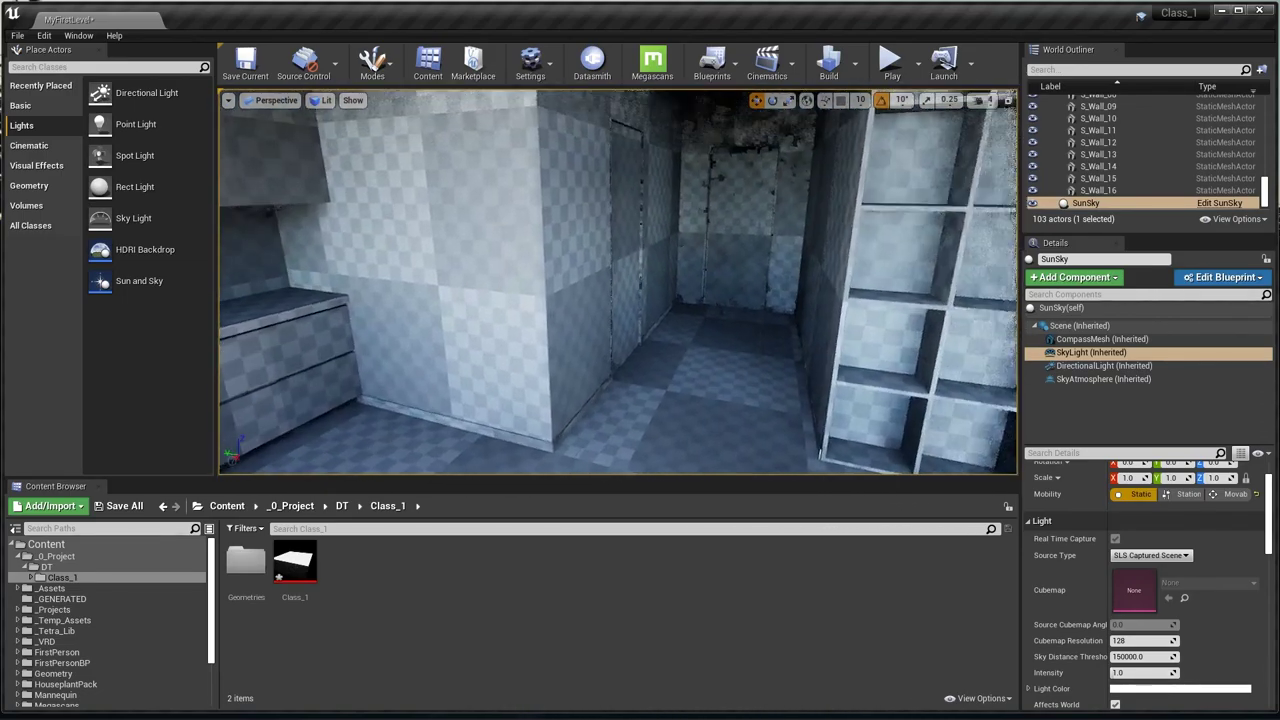
right_drag(700, 240, 746, 260)
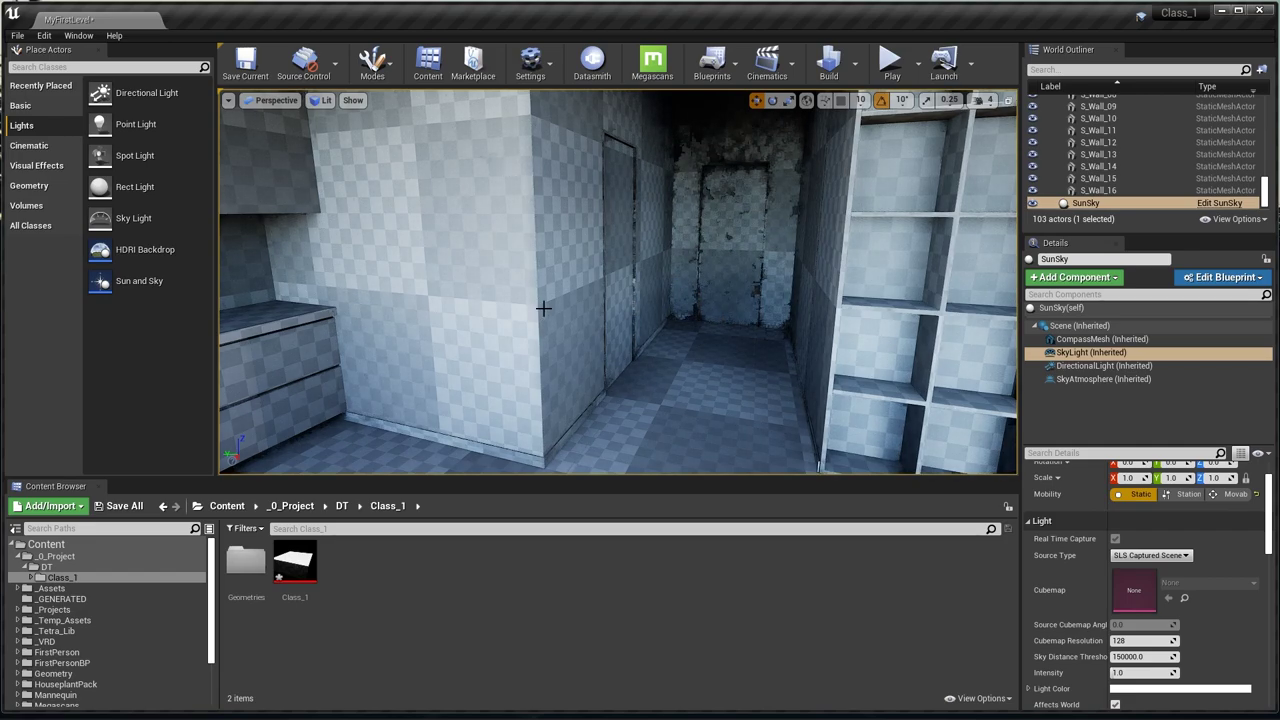
click(690, 340)
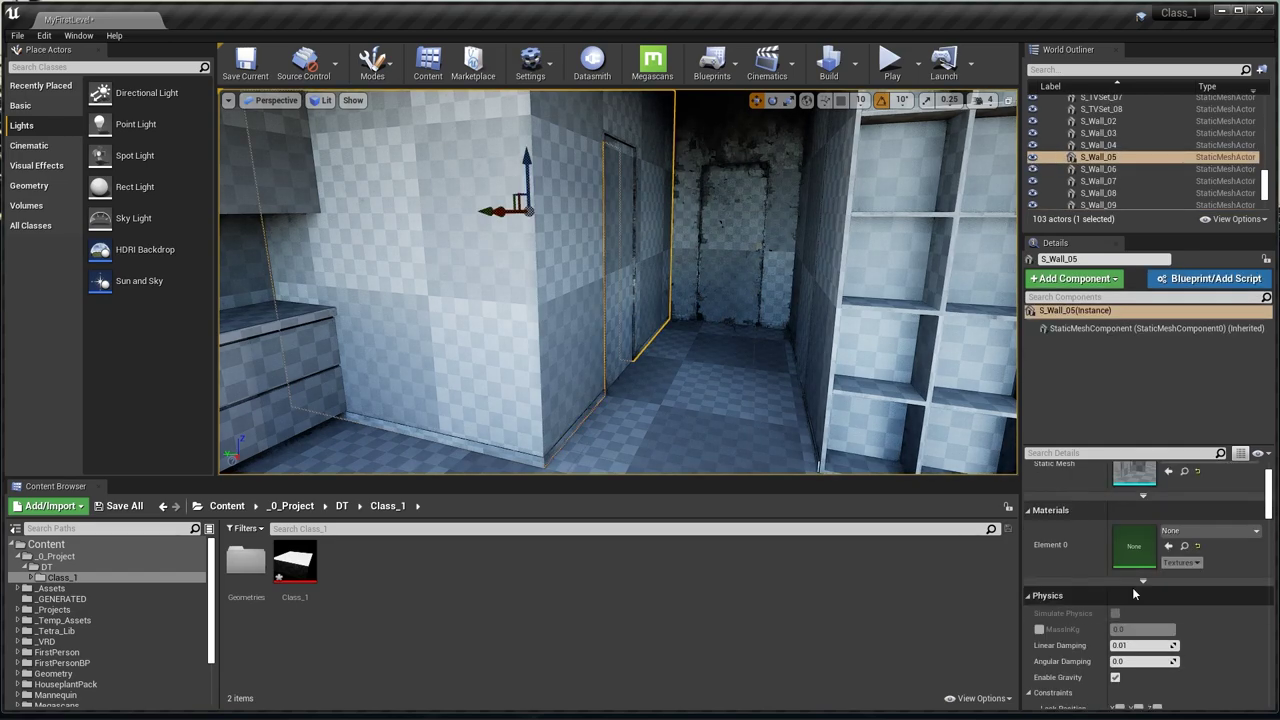
key(f)
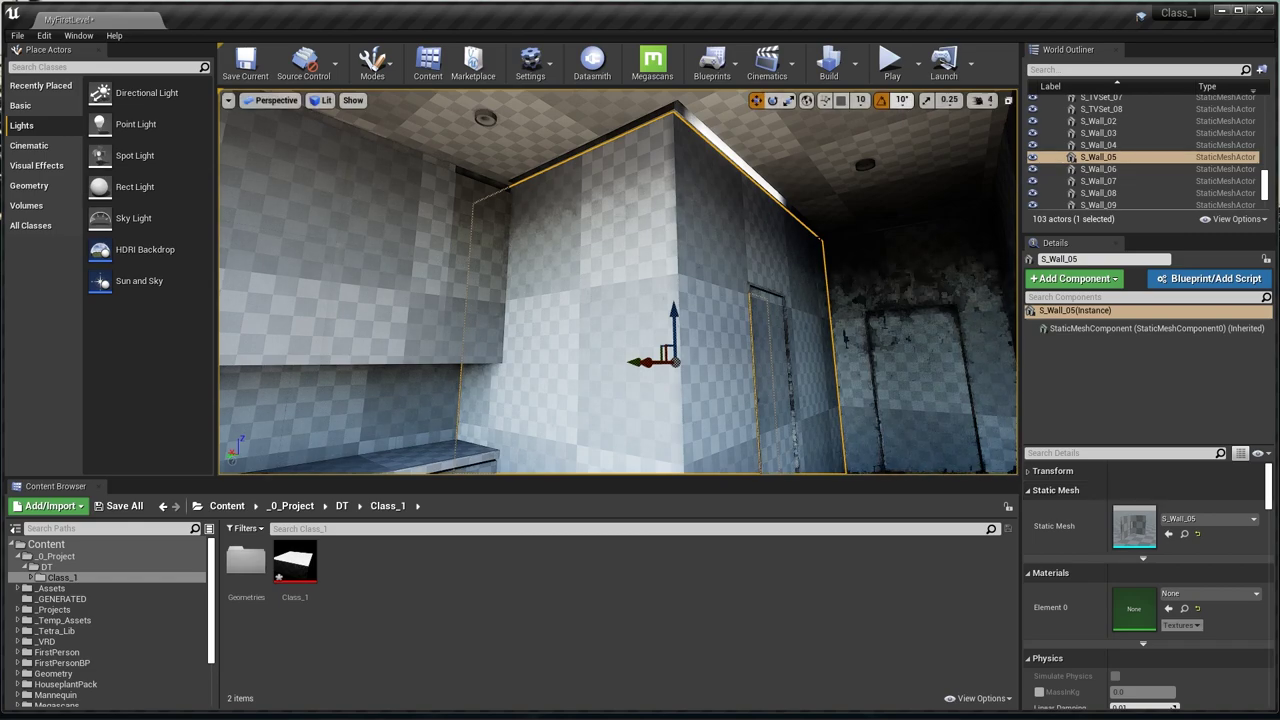
key(f)
key(shift+h)
mouse_move(747, 229)
right_down()
mouse_move(760, 206)
mouse_move(700, 230)
mouse_move(769, 215)
mouse_move(720, 220)
right_up()
key(ctrl+h)
key(Escape)
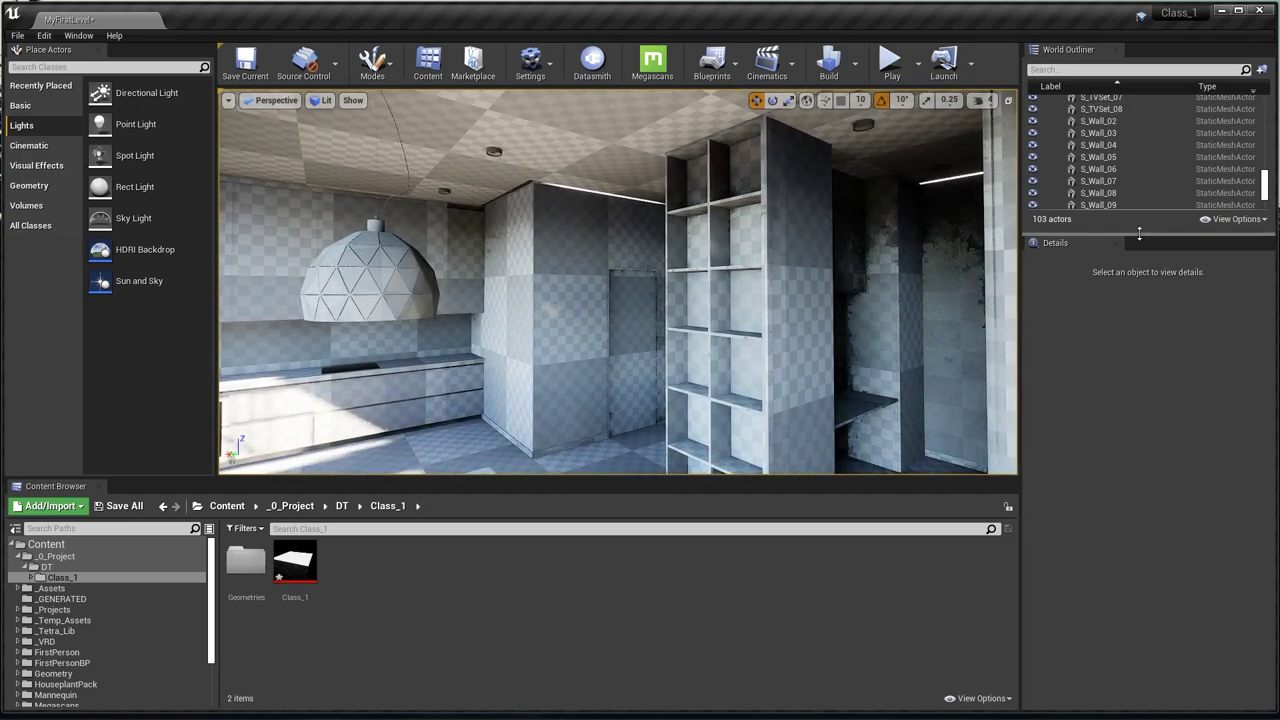
drag(1139, 233, 1140, 388)
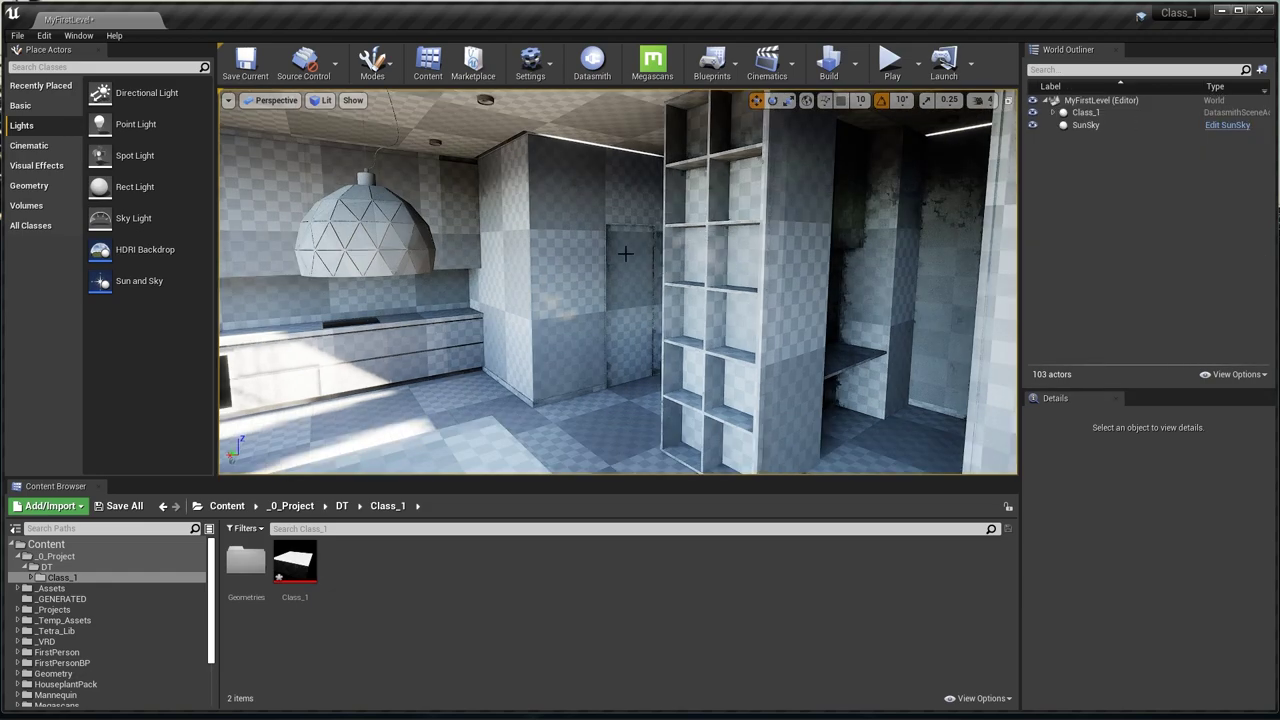
scroll(625, 253, down, 4)
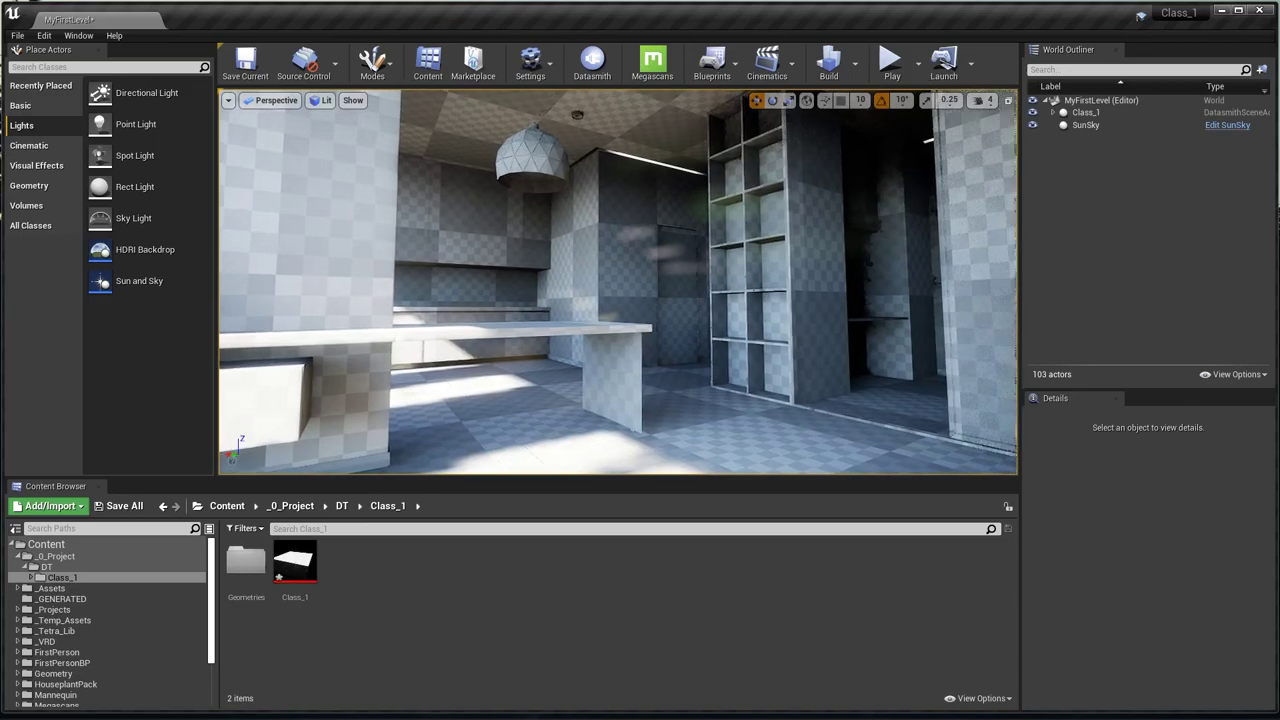
right_drag(618, 281, 618, 281)
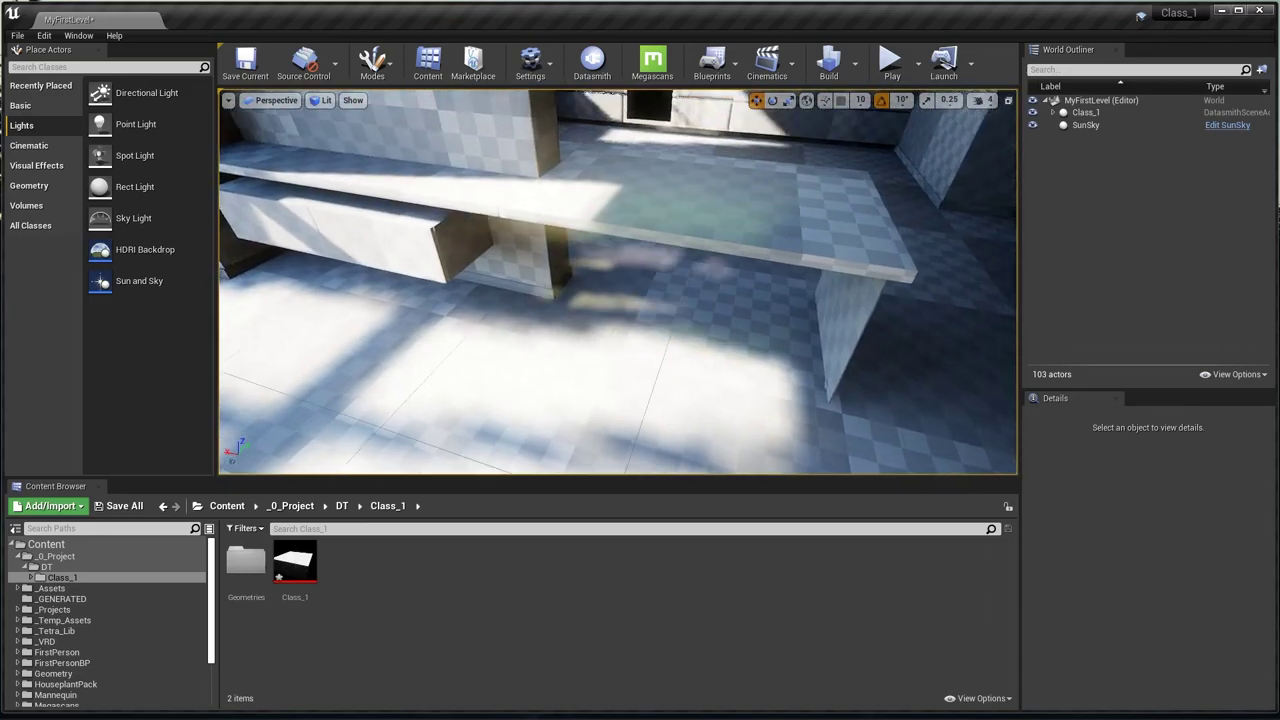
right_drag(618, 281, 686, 266)
right_drag(567, 244, 567, 244)
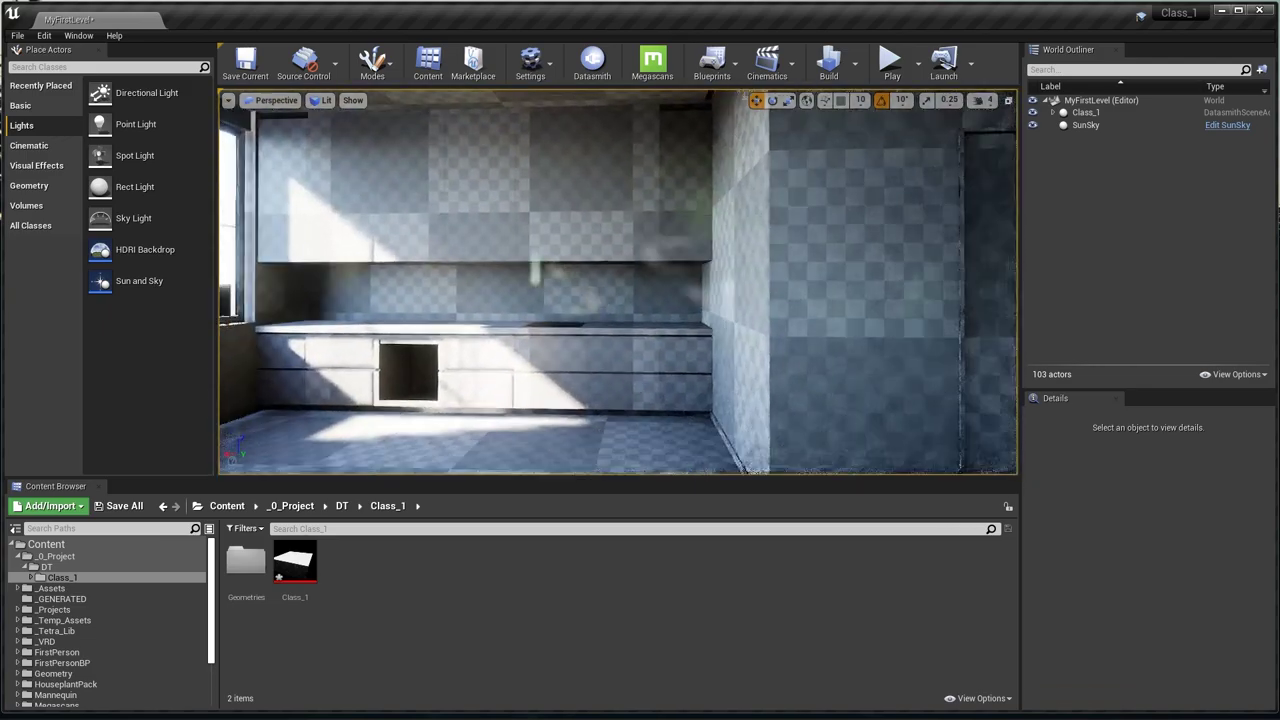
right_drag(567, 244, 567, 244)
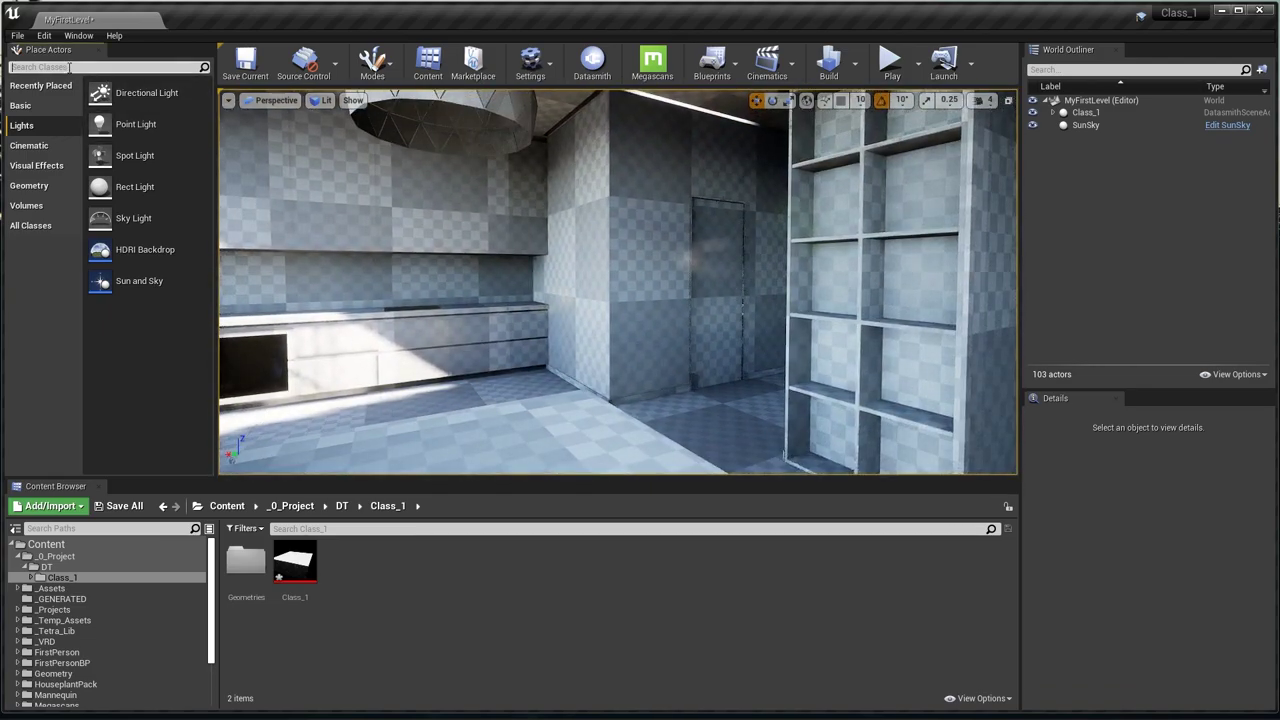
Find 'post' in Place Actors and drop a Post Process Volume into the kitchen
text(post)
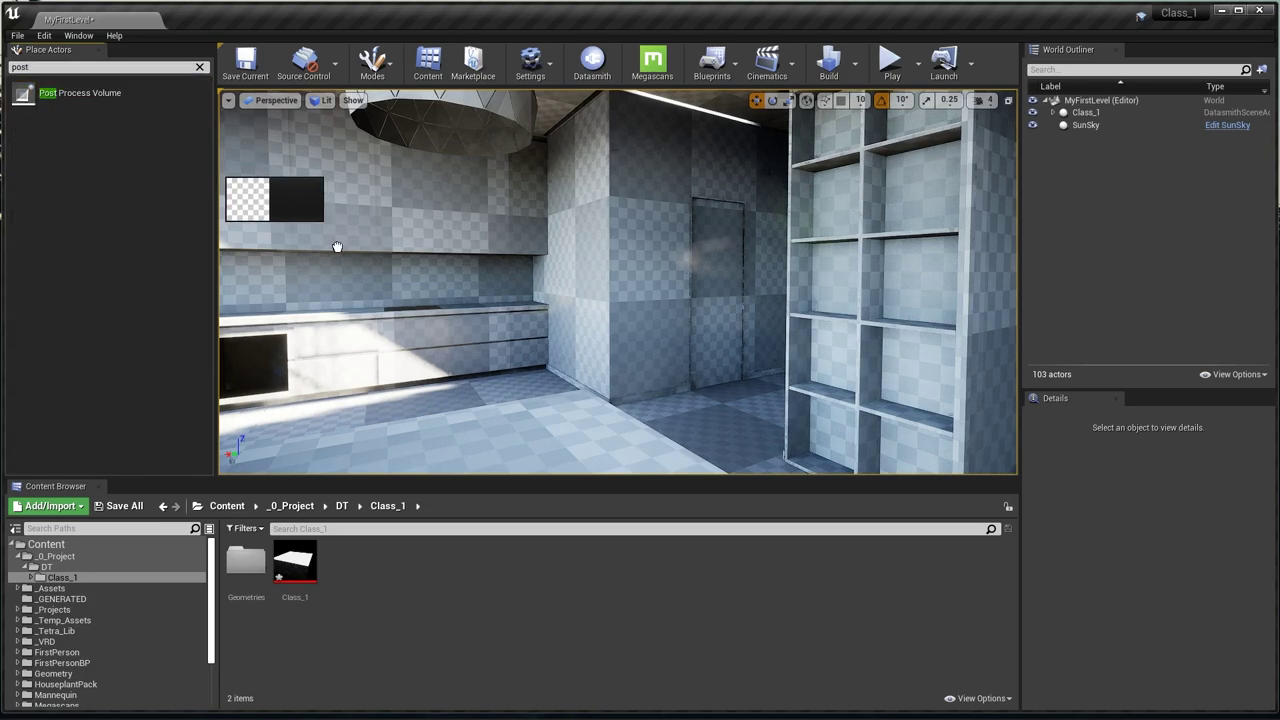
drag(80, 90, 520, 397)
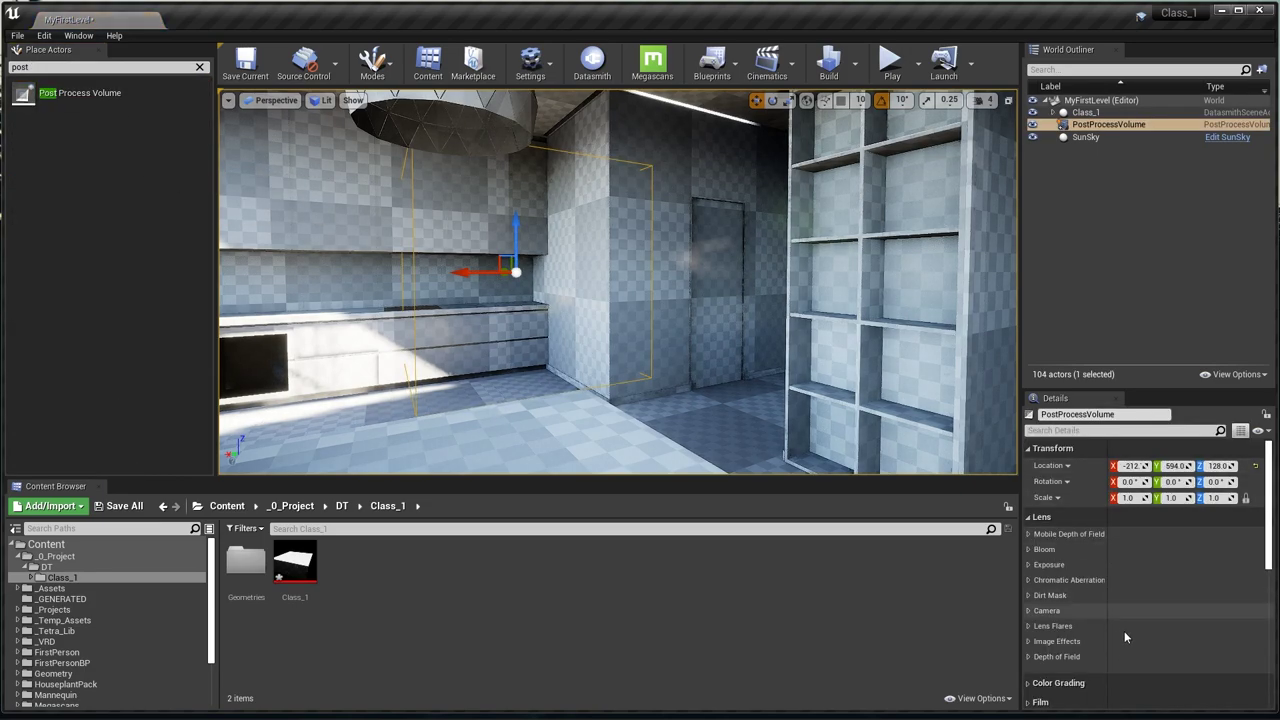
scroll(1124, 600, down, 5)
scroll(1124, 579, up, 3)
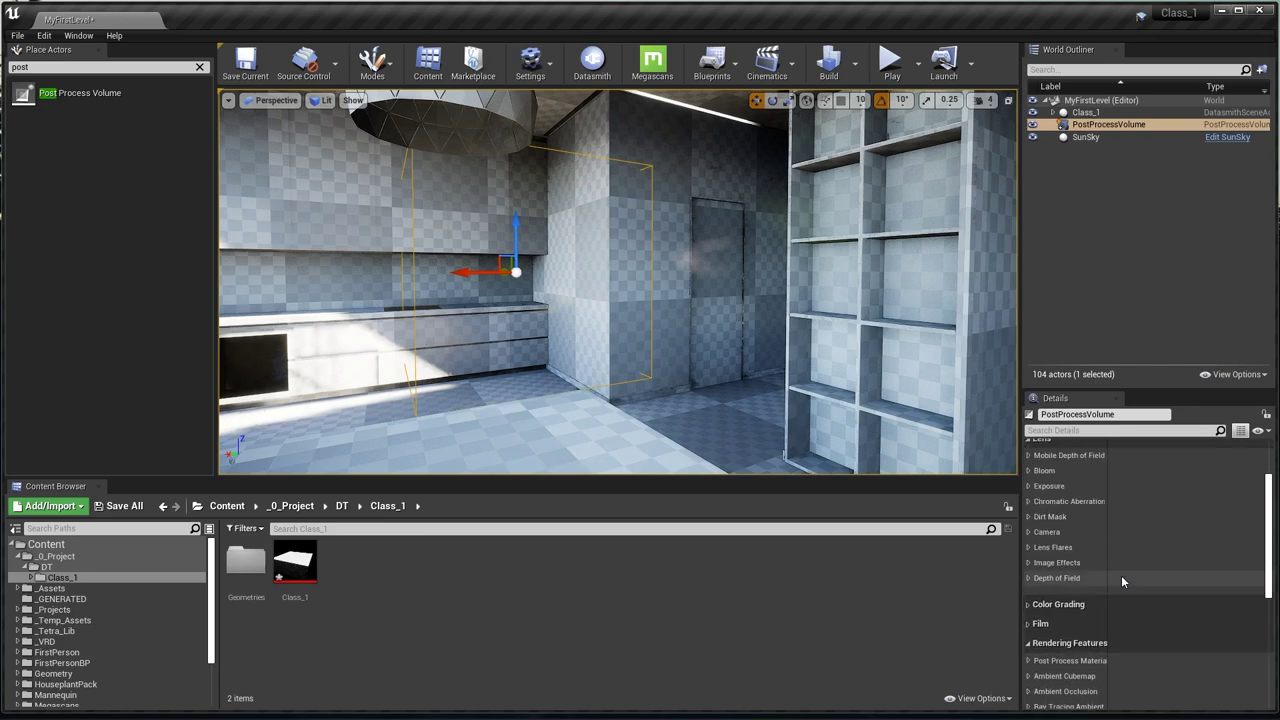
scroll(1121, 575, up, 3)
scroll(1120, 575, down, 5)
scroll(1118, 575, down, 3)
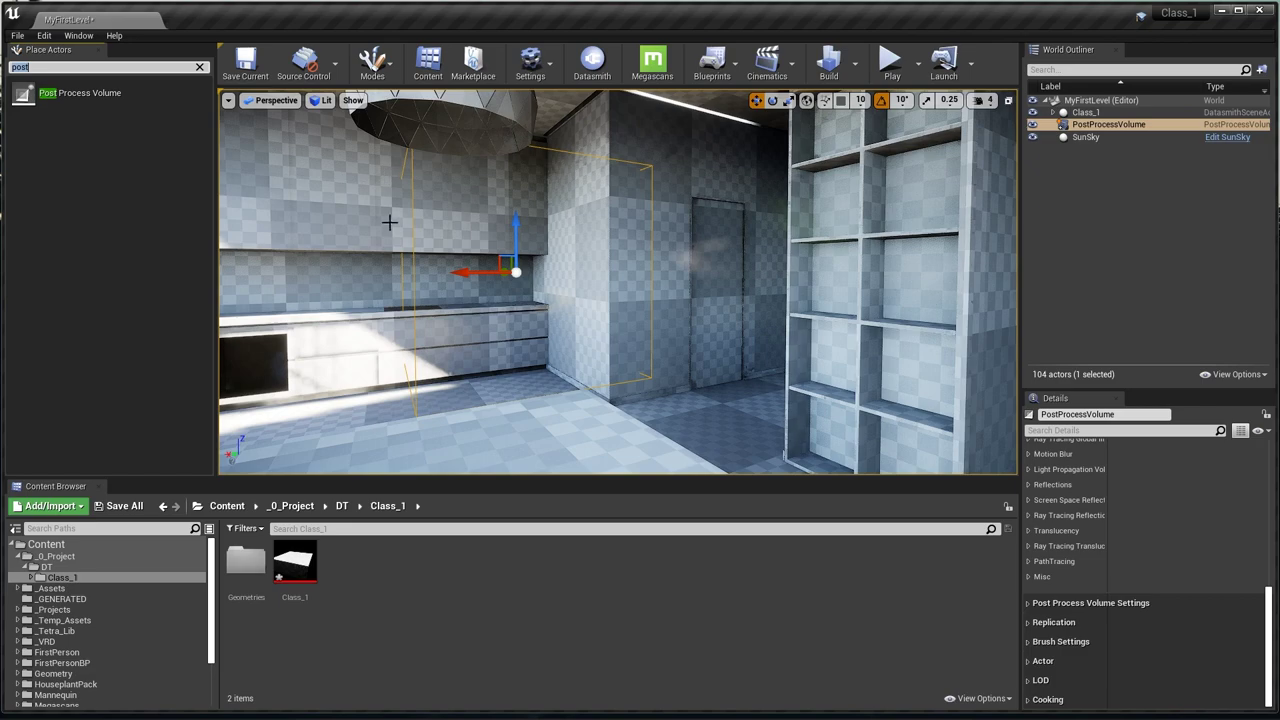
Select the new PostProcessVolume and scroll to its Priority, Blend Radius and Infinite Extent settings
click(1104, 124)
scroll(1162, 557, up, 10)
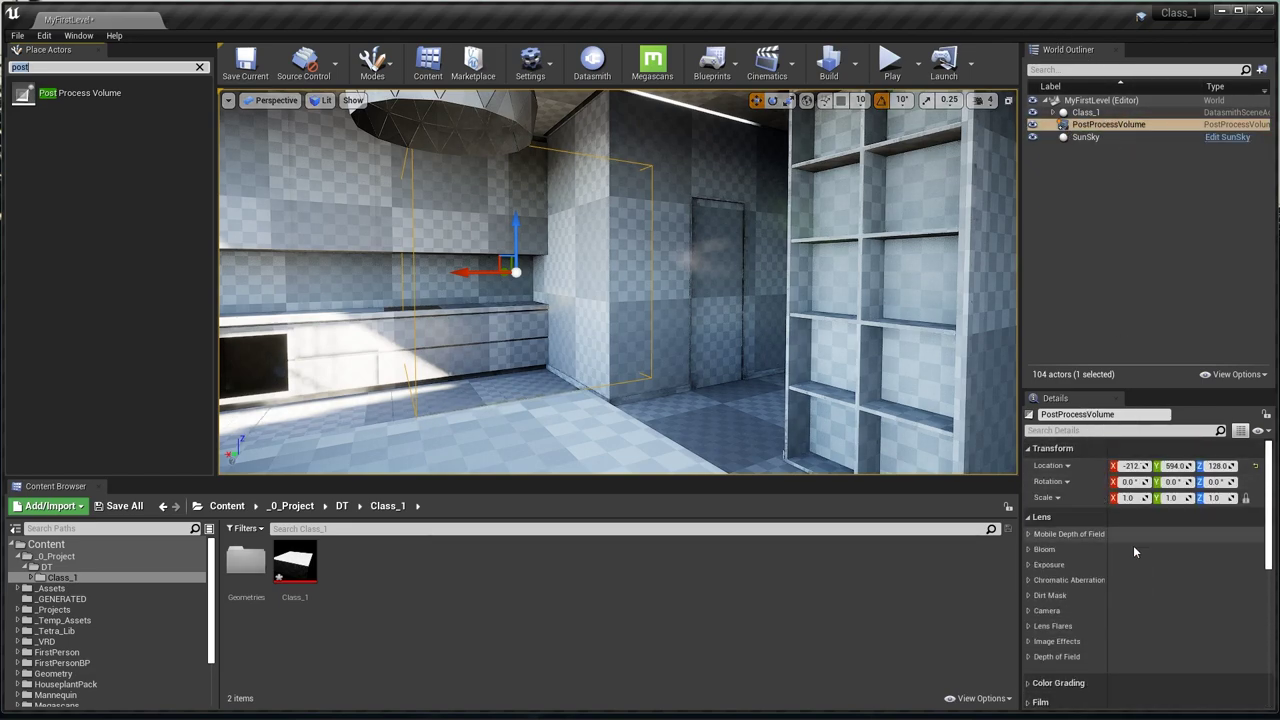
scroll(1127, 543, down, 10)
scroll(1140, 549, down, 2)
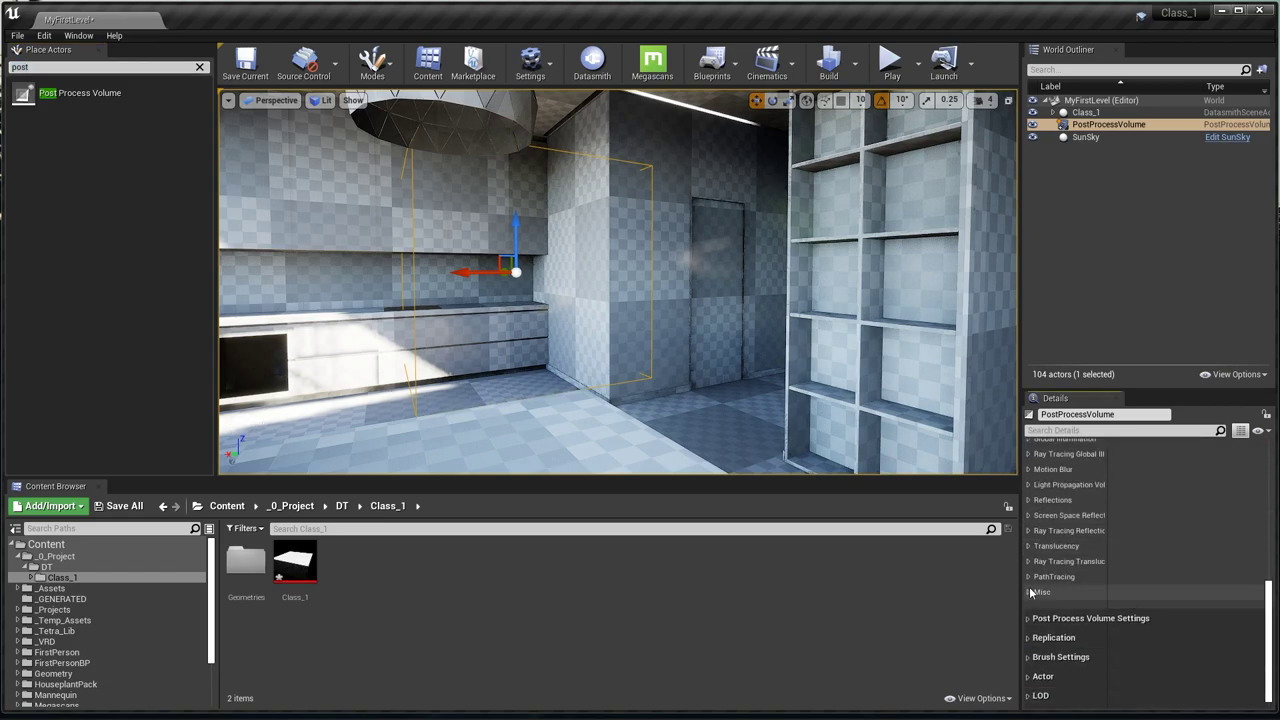
scroll(1045, 608, down, 1)
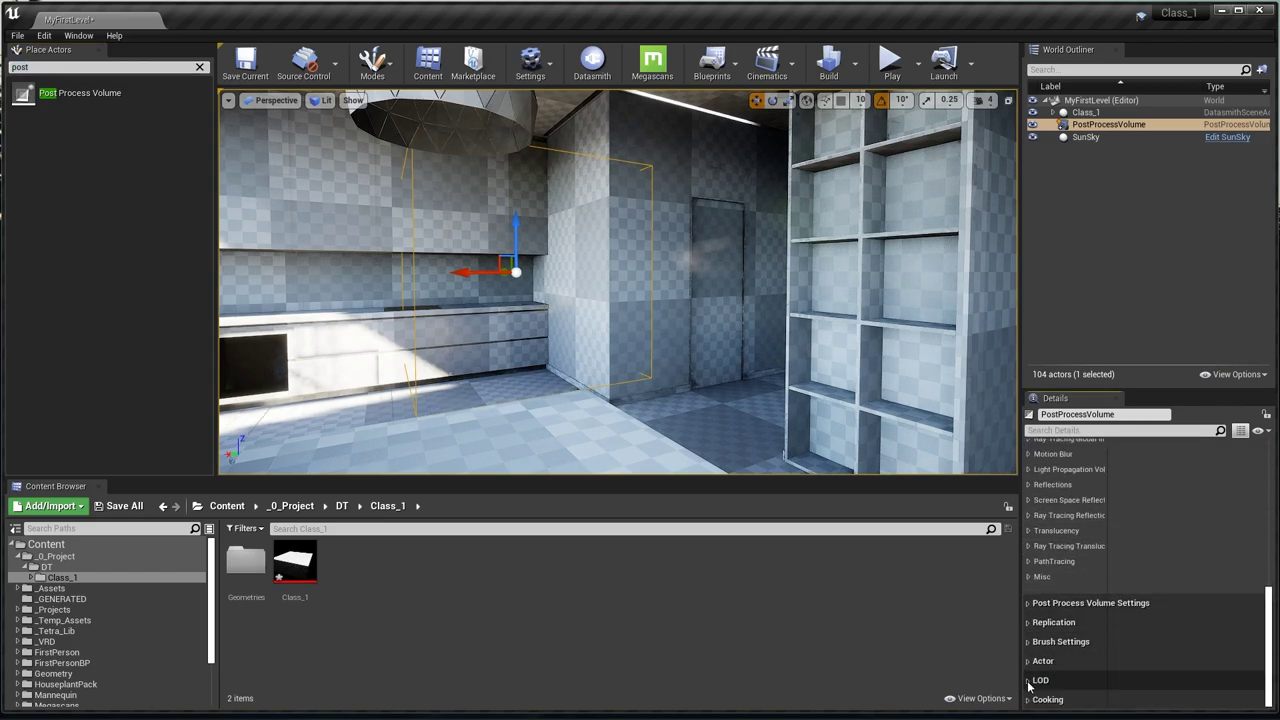
Expand the volume's Lens Flares settings and set the intensity to 0
click(1109, 609)
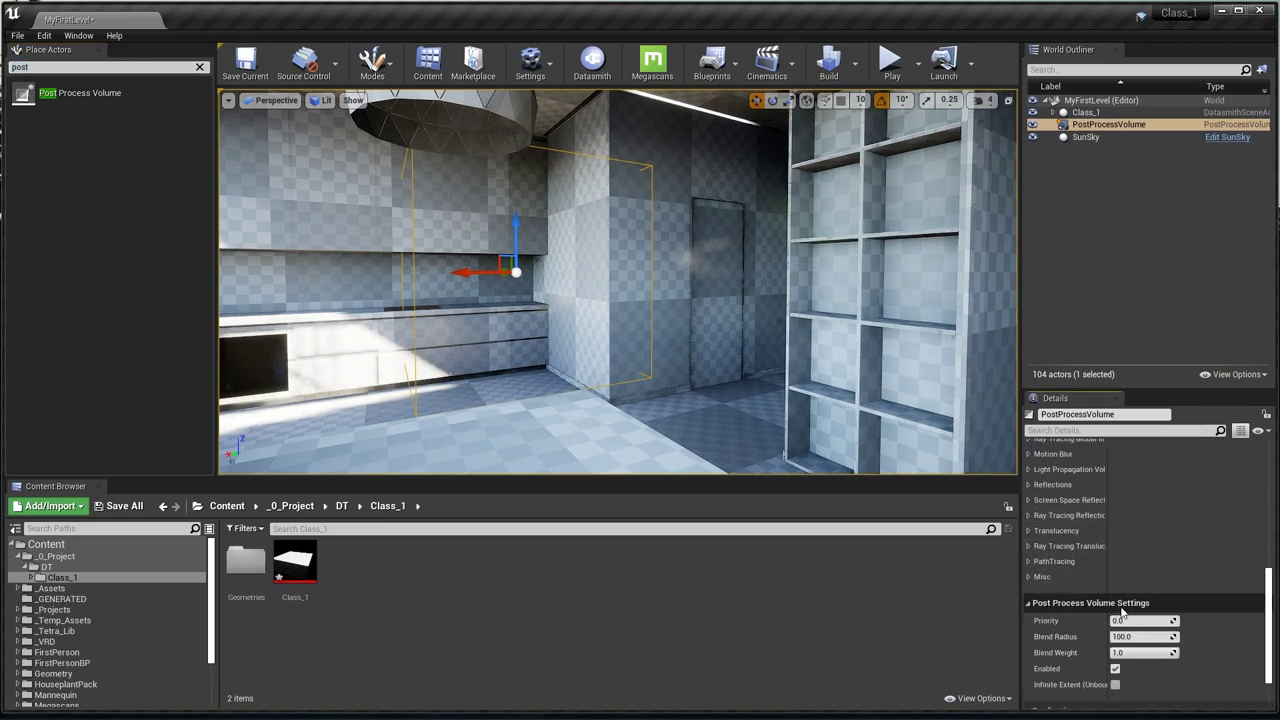
scroll(1100, 600, down, 3)
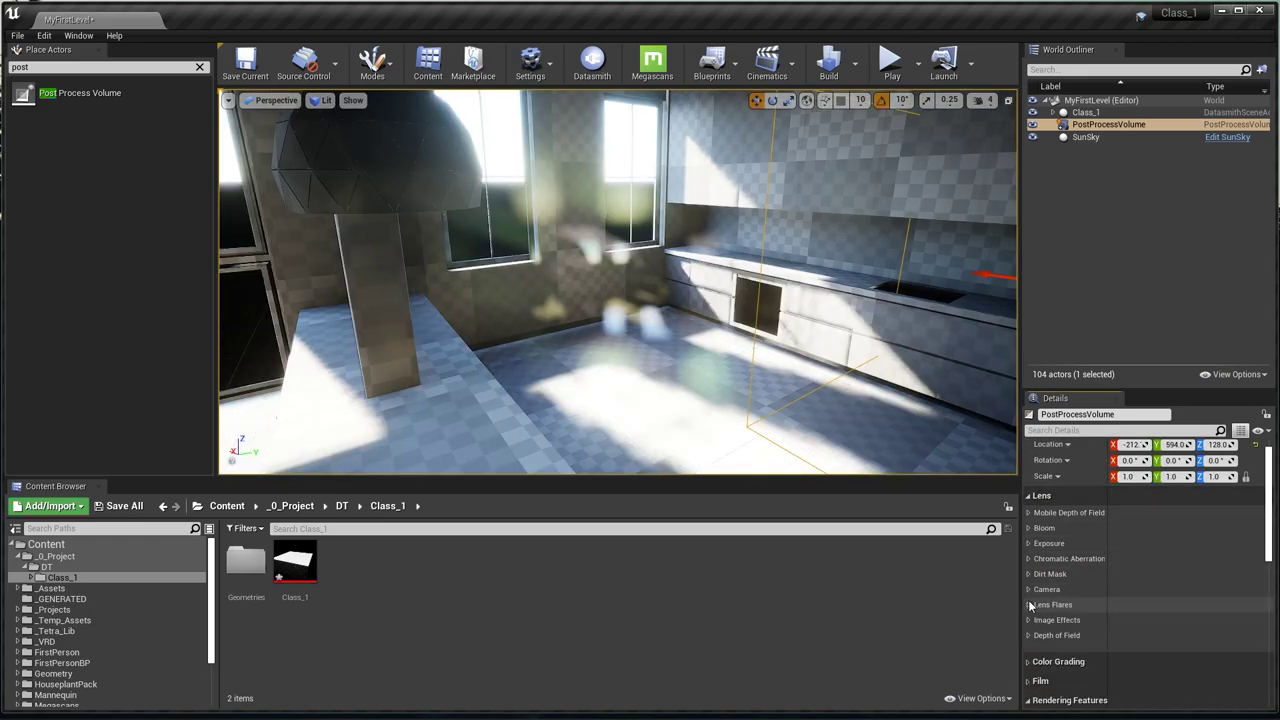
click(1030, 605)
scroll(1040, 560, down, 3)
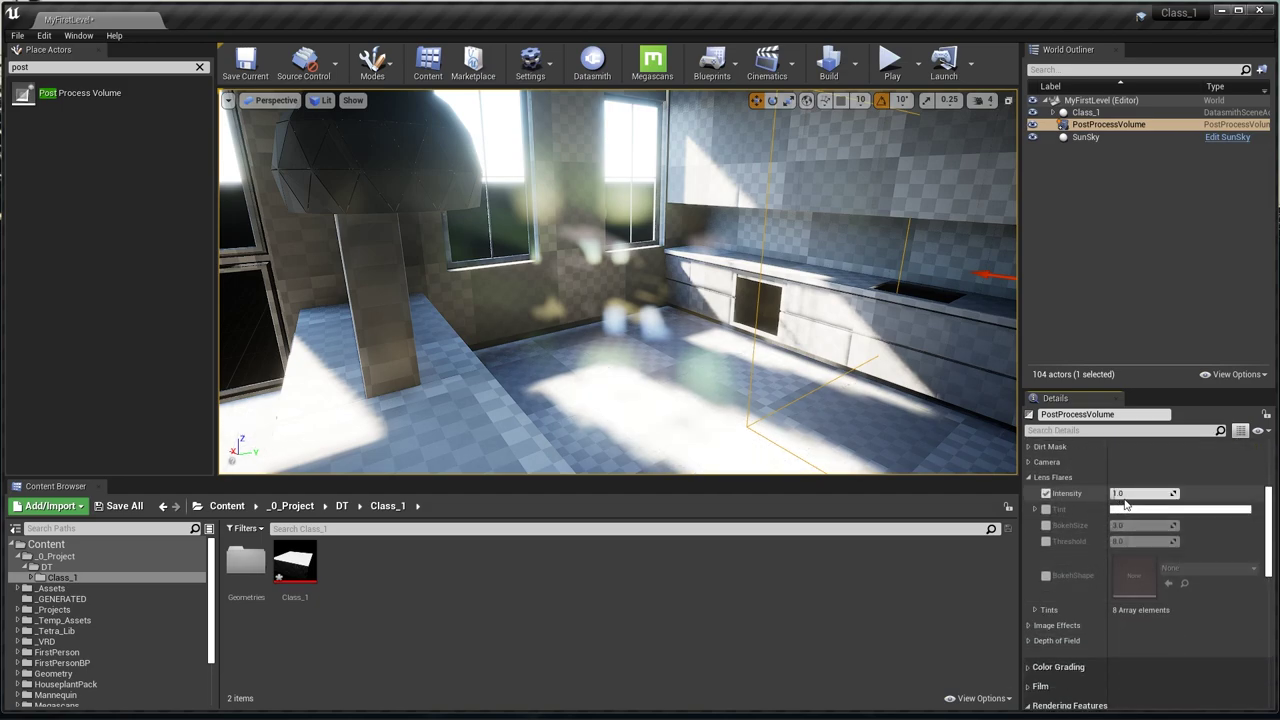
text(0)
key(Return)
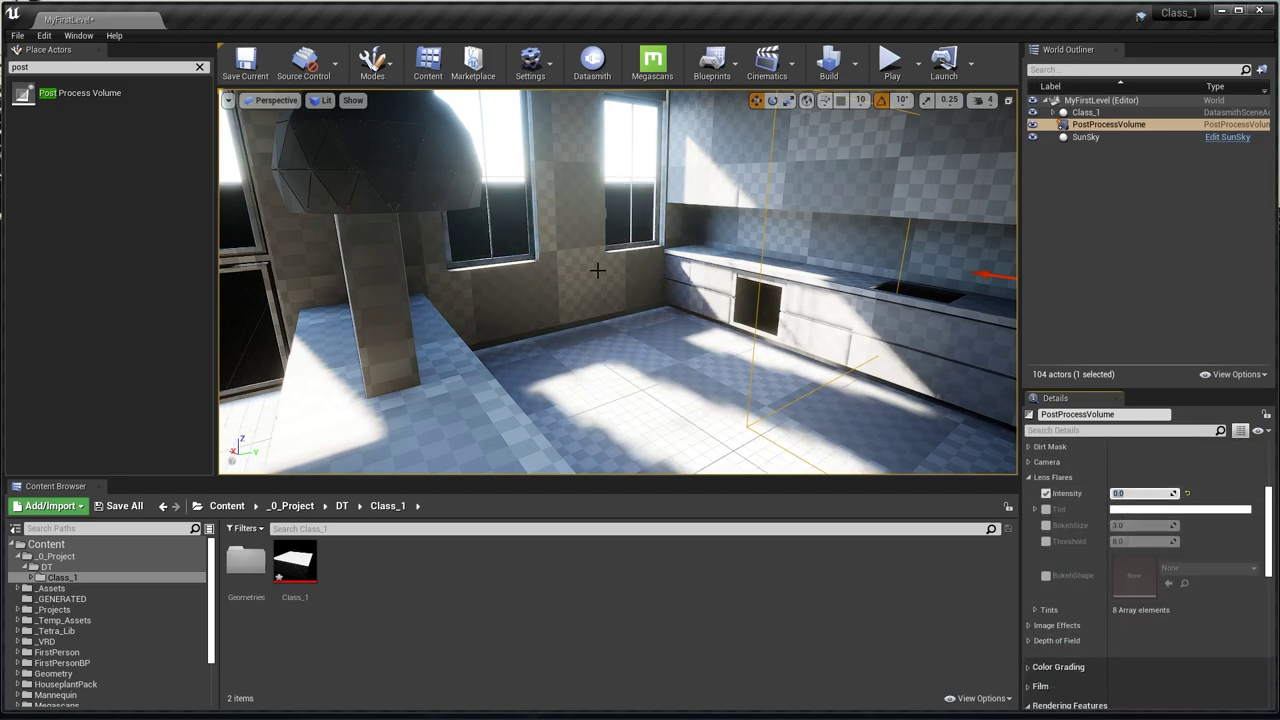
Frame the volume and toggle Infinite Extent (Unbound) on and back off
key(f)
scroll(1112, 557, down, 3)
scroll(1124, 556, down, 2)
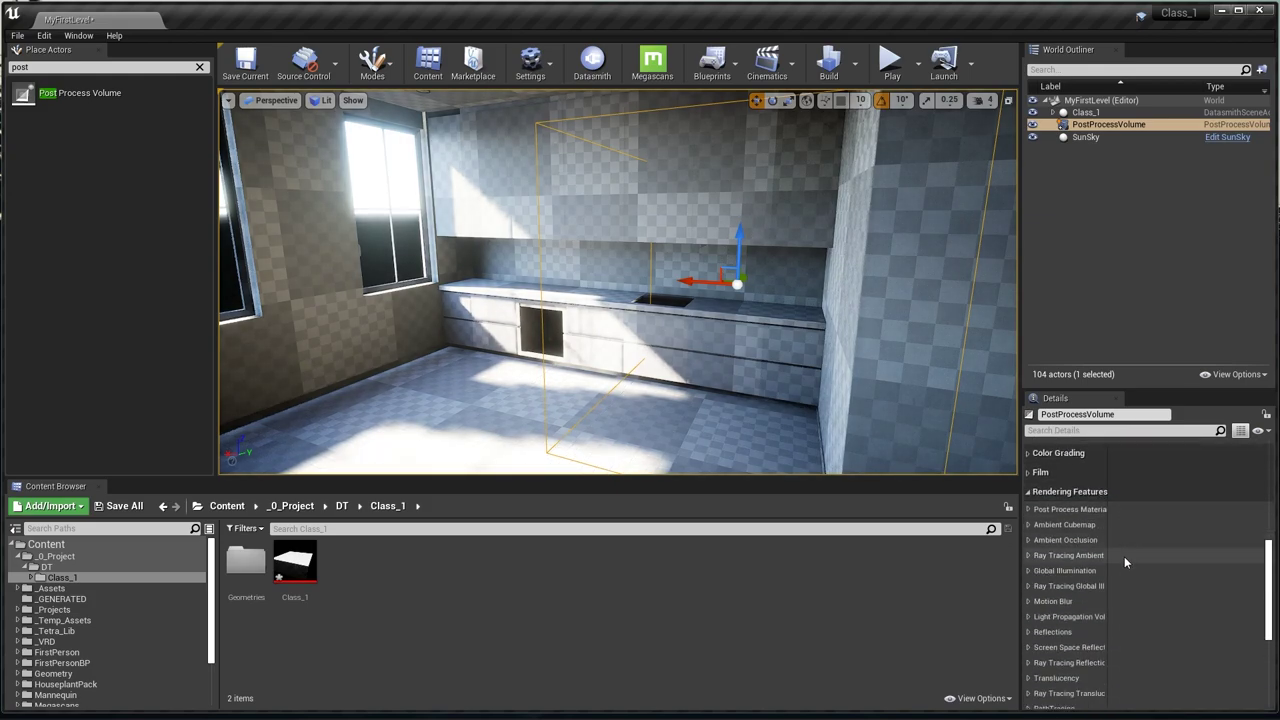
scroll(1124, 556, down, 5)
click(1115, 596)
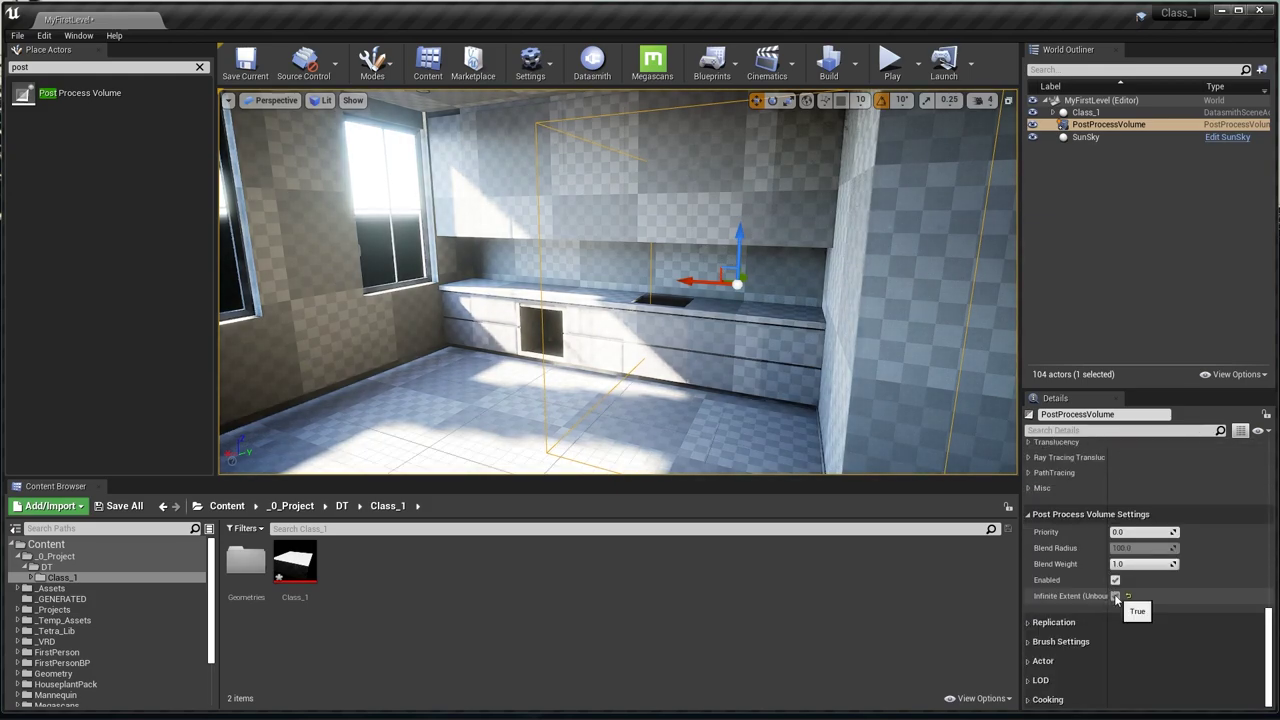
click(1115, 596)
scroll(1120, 560, up, 10)
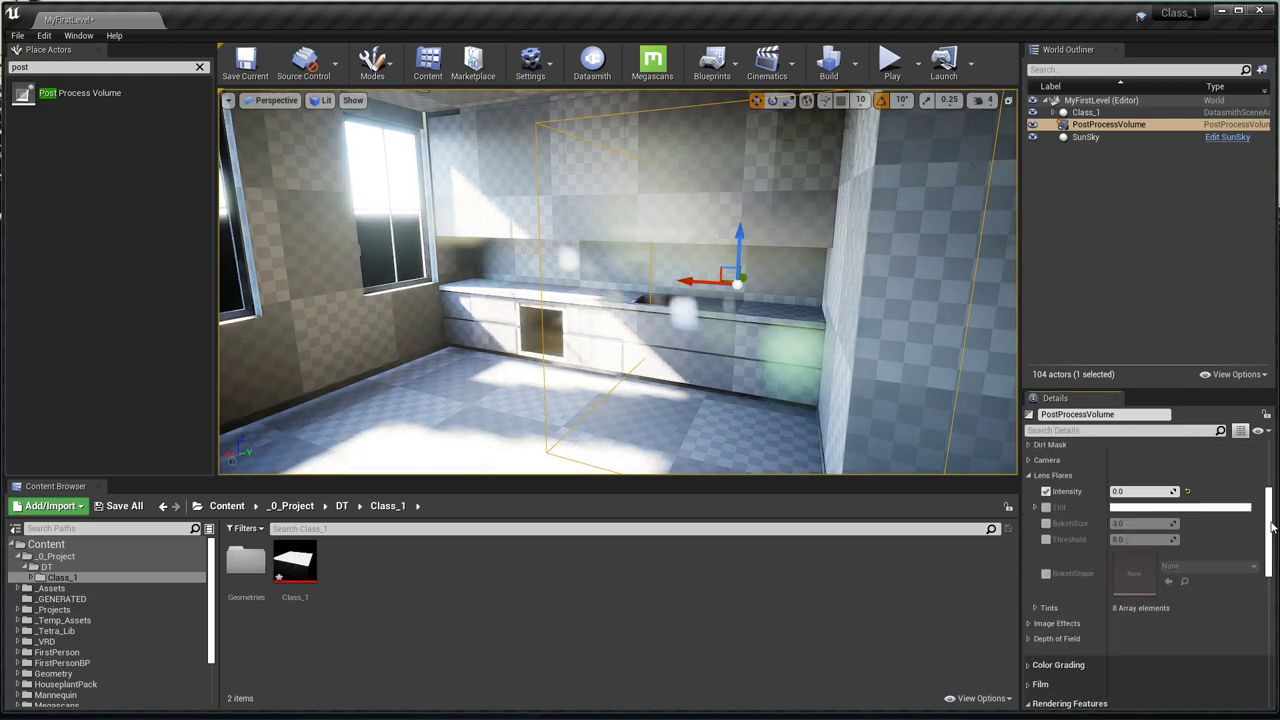
Enable the Lens Flares Intensity override at 0.0 and preview the kitchen toward the windows
click(1046, 507)
click(1138, 508)
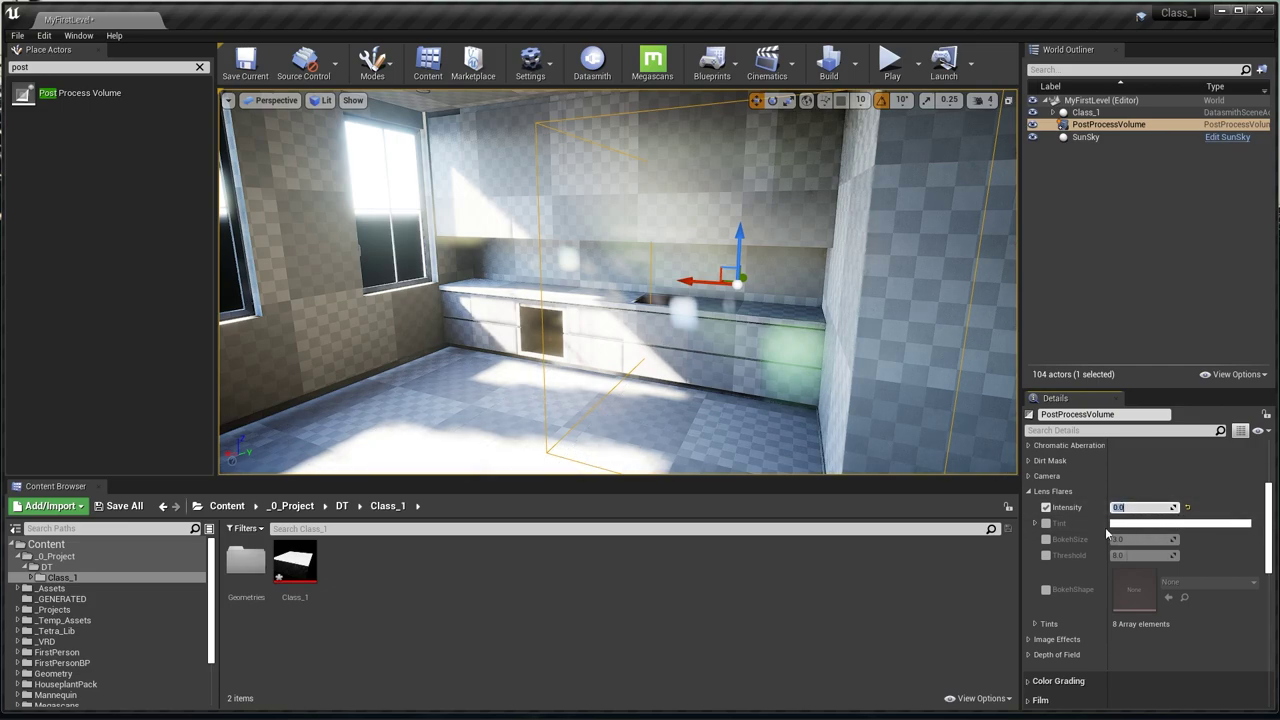
scroll(1247, 617, down, 10)
drag(1271, 622, 1271, 490)
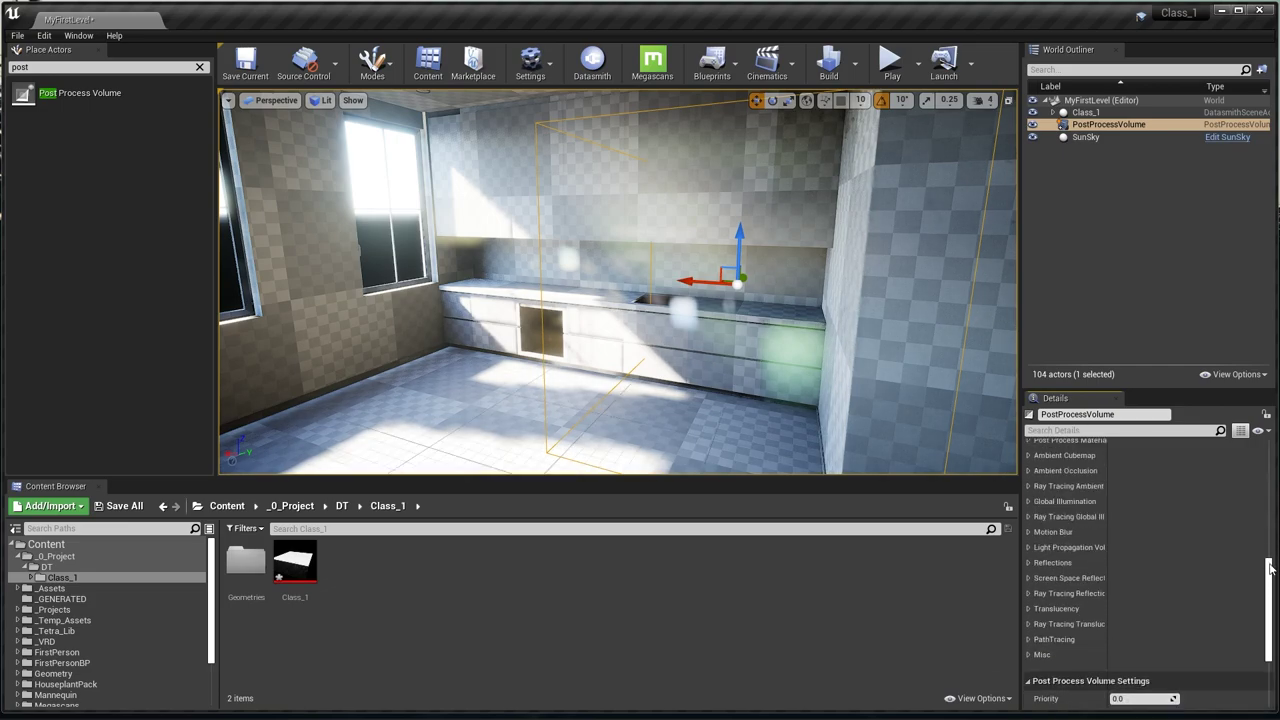
right_drag(713, 354, 700, 250)
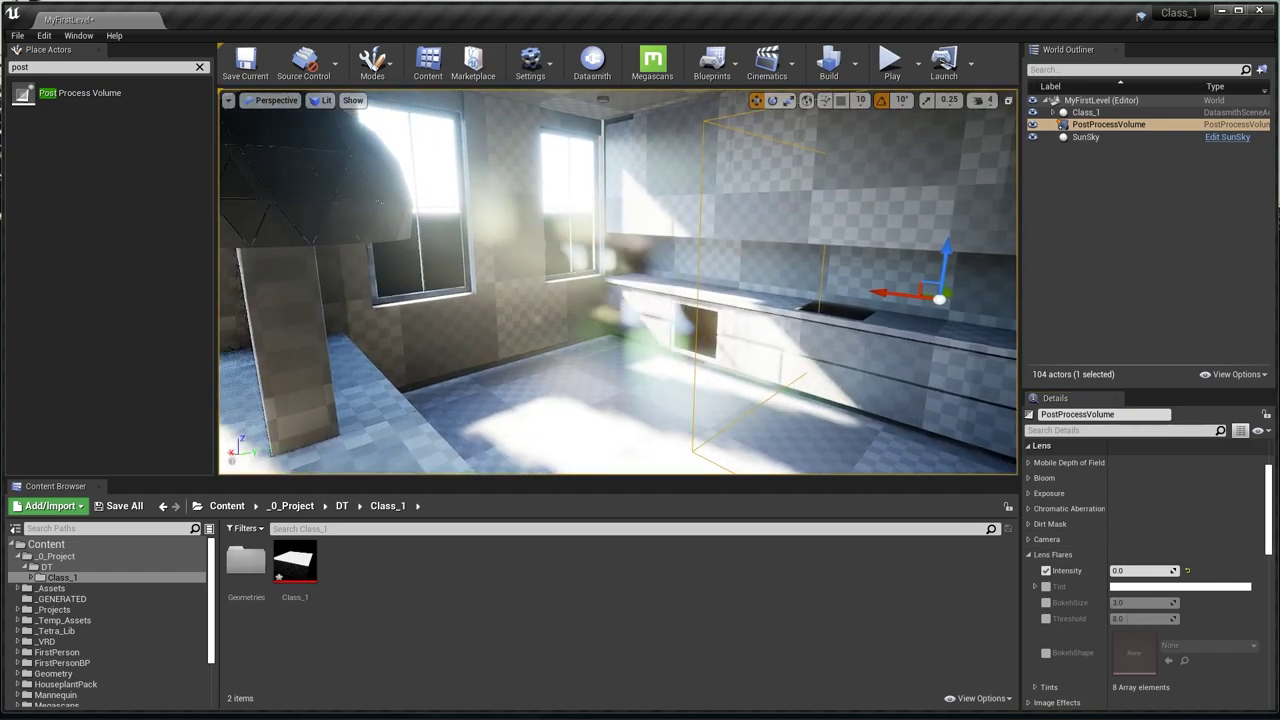
click(700, 250)
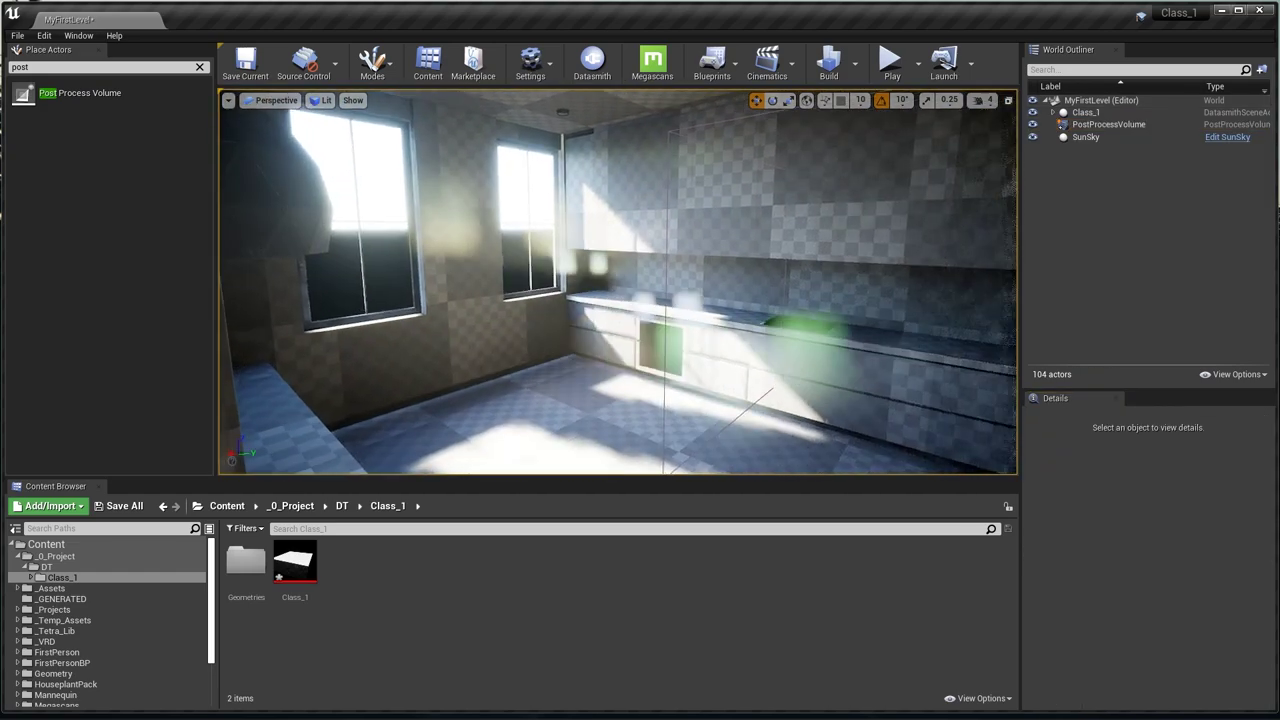
right_drag(669, 115, 669, 115)
click(1108, 124)
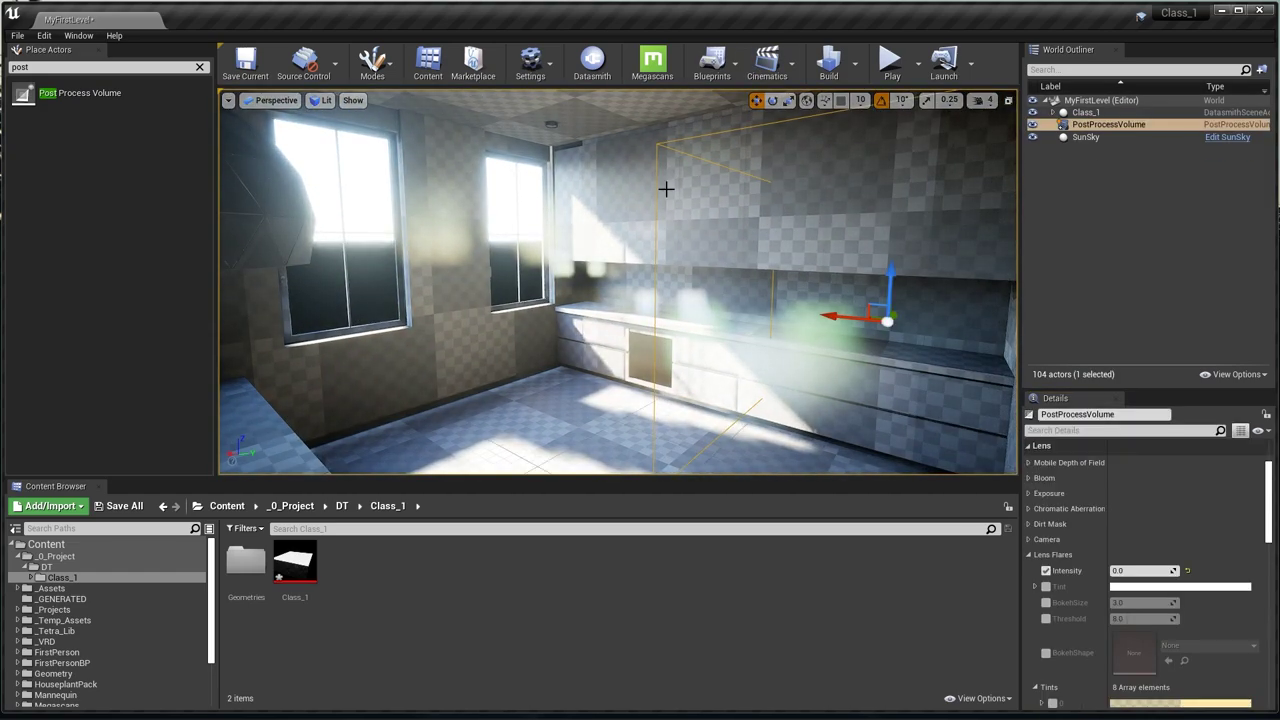
right_drag(666, 189, 706, 156)
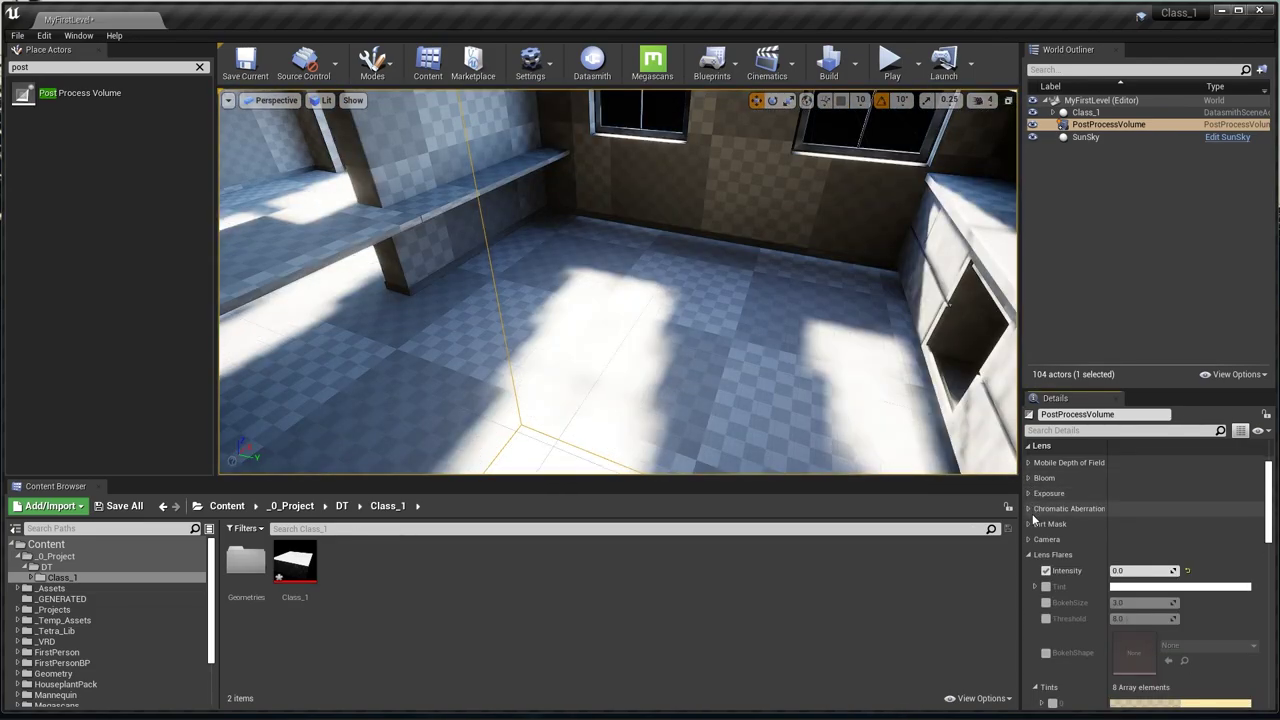
Preview Chromatic Aberration Intensity at 50 and then 15, checking the lamp and windows
click(1029, 509)
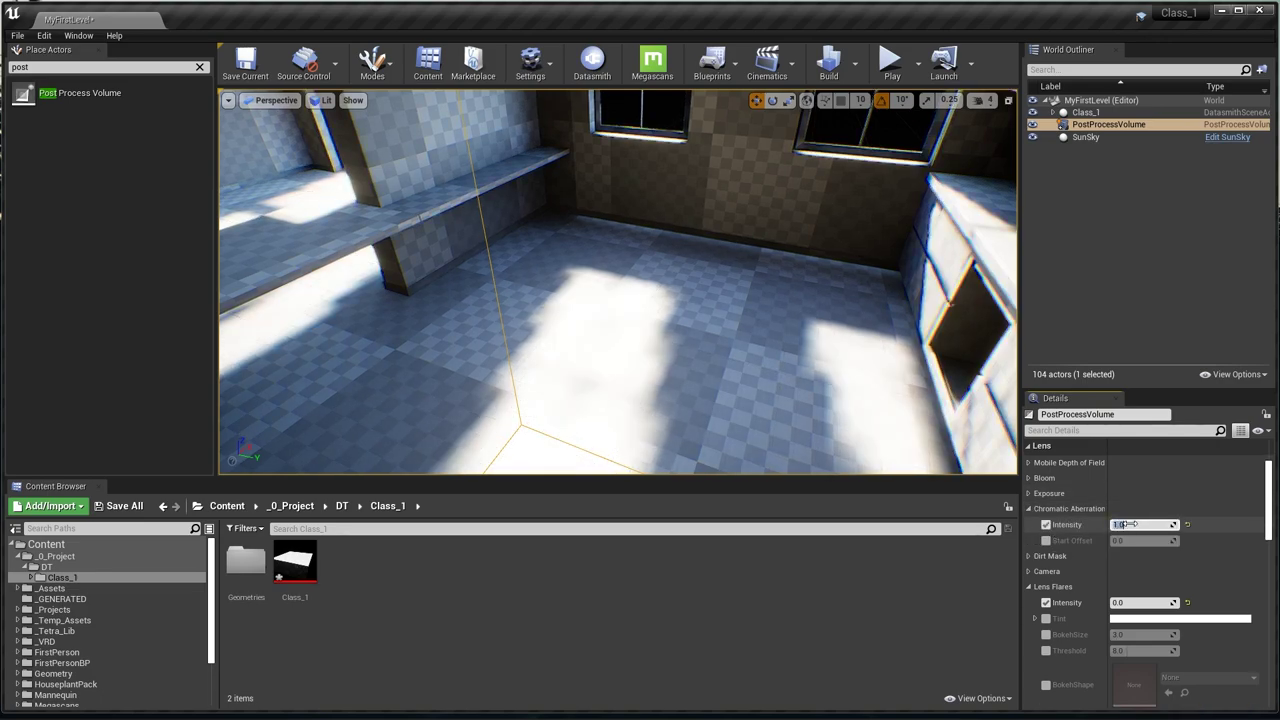
key(Return)
key(Return)
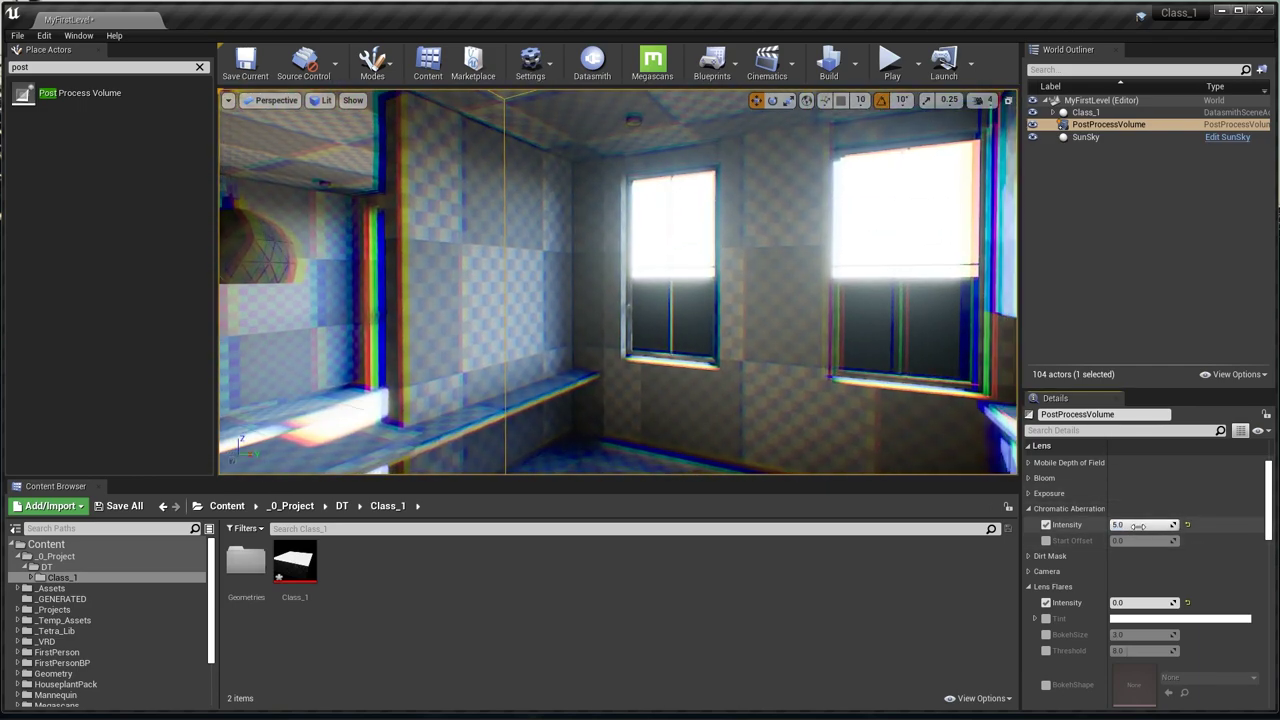
text(15)
key(Return)
right_drag(741, 257, 744, 266)
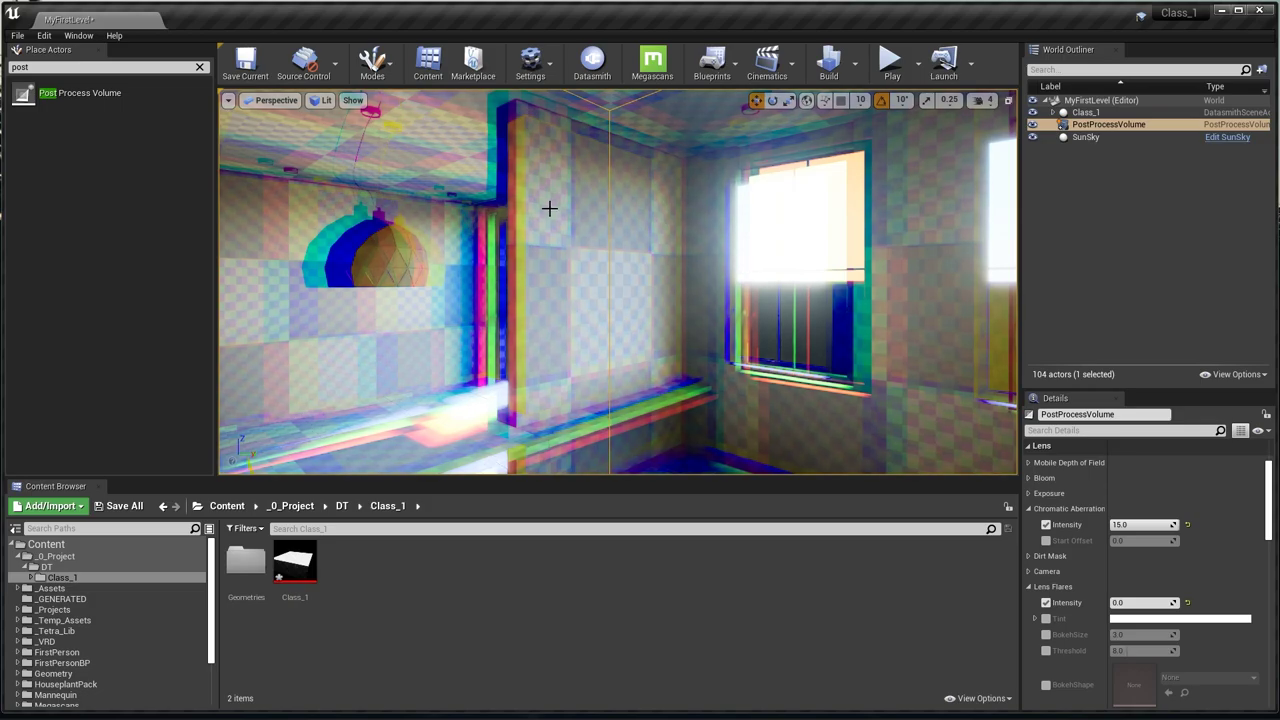
mouse_move(583, 205)
right_down()
mouse_move(781, 291)
mouse_move(700, 290)
mouse_move(871, 234)
mouse_move(780, 250)
mouse_move(909, 272)
right_up()
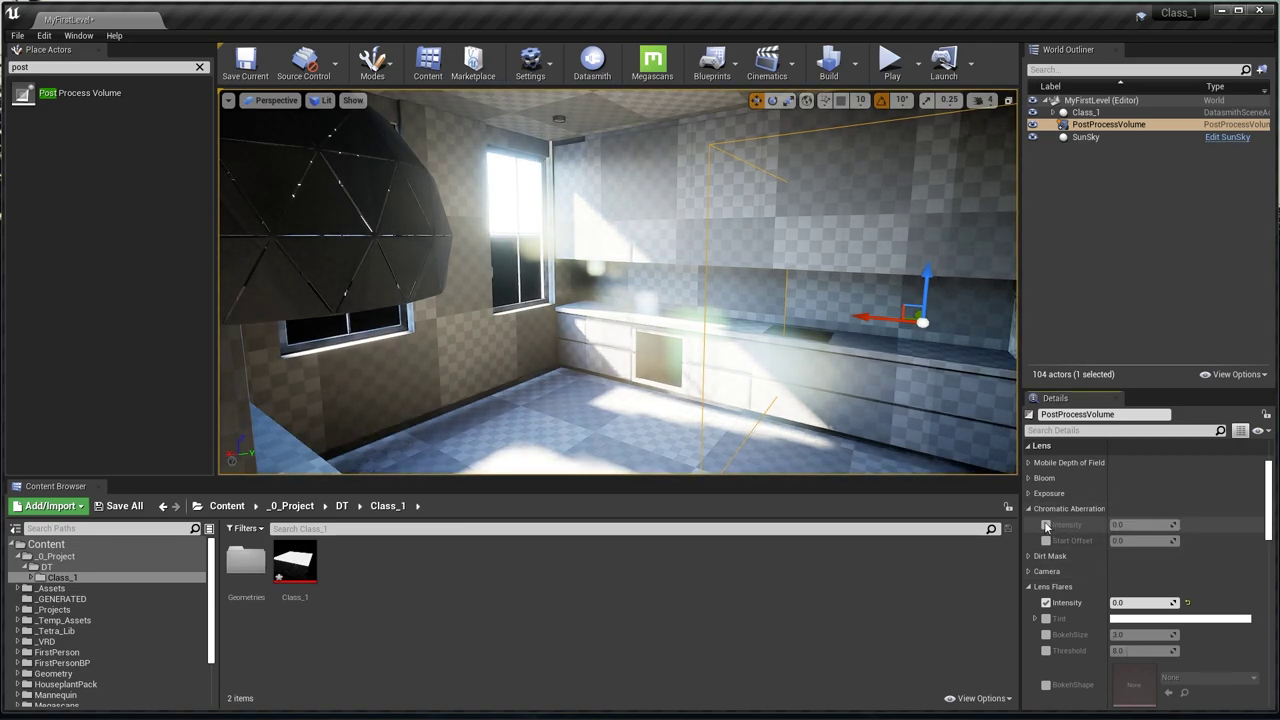
Collapse the Chromatic Aberration and Lens Flares sections and tick Infinite Extent (Unbound)
click(1068, 508)
scroll(1170, 535, down, 2)
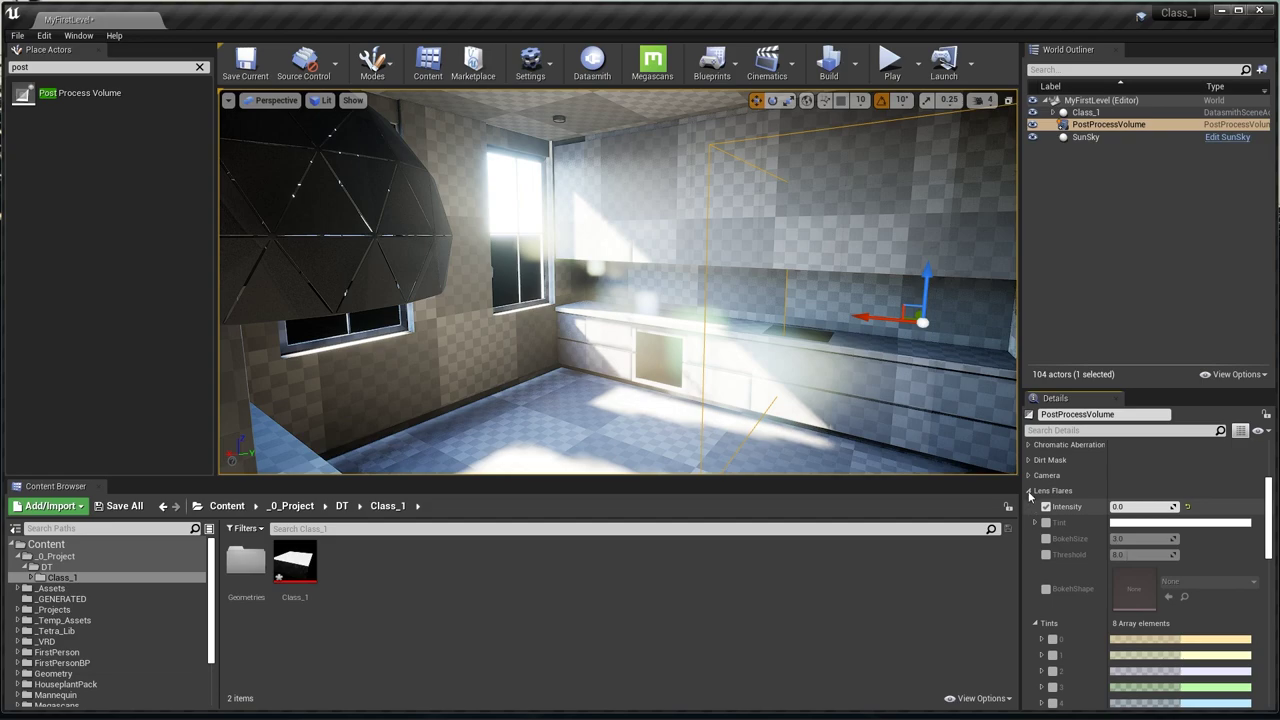
click(1034, 491)
scroll(1060, 570, down, 2)
scroll(1068, 565, down, 3)
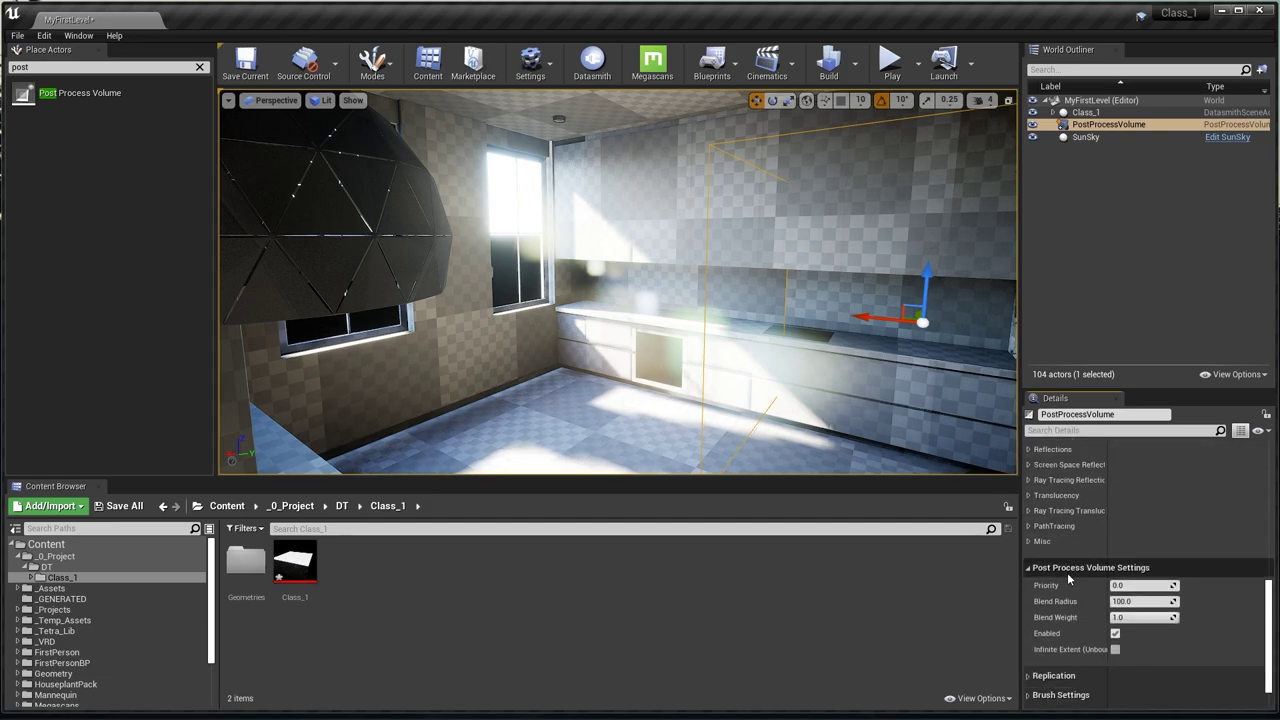
click(1116, 651)
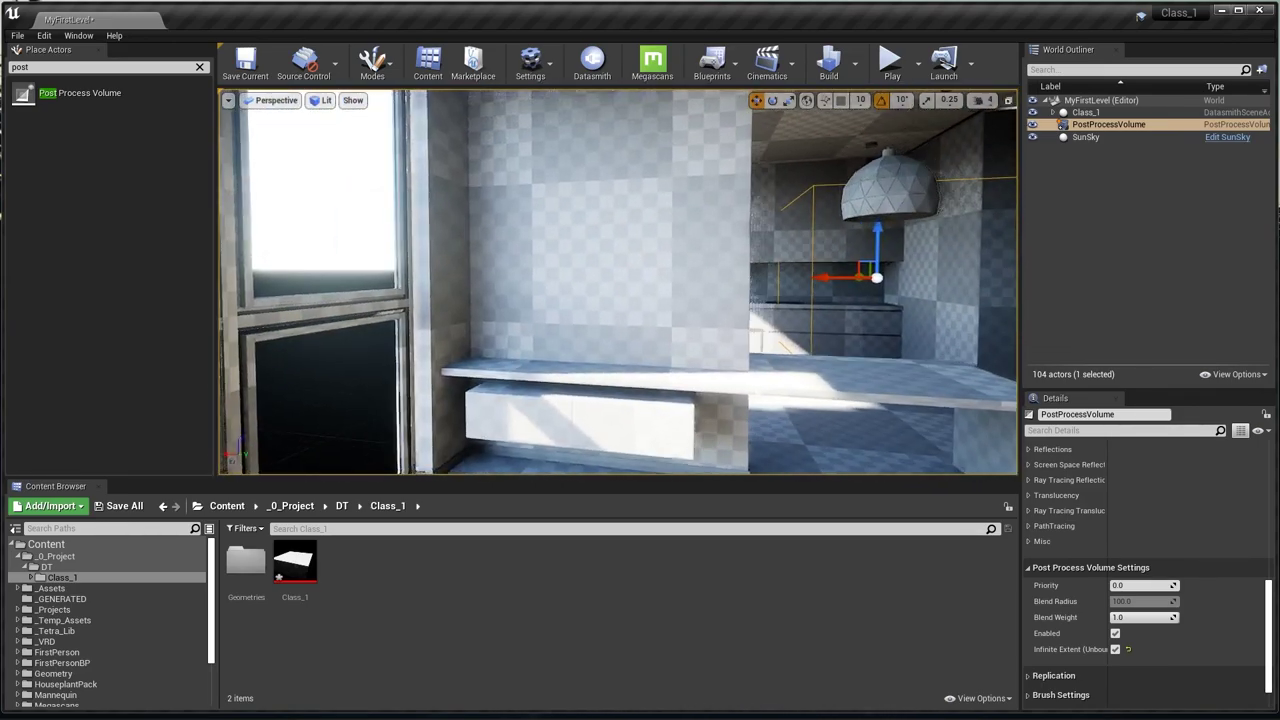
scroll(1110, 530, up, 1)
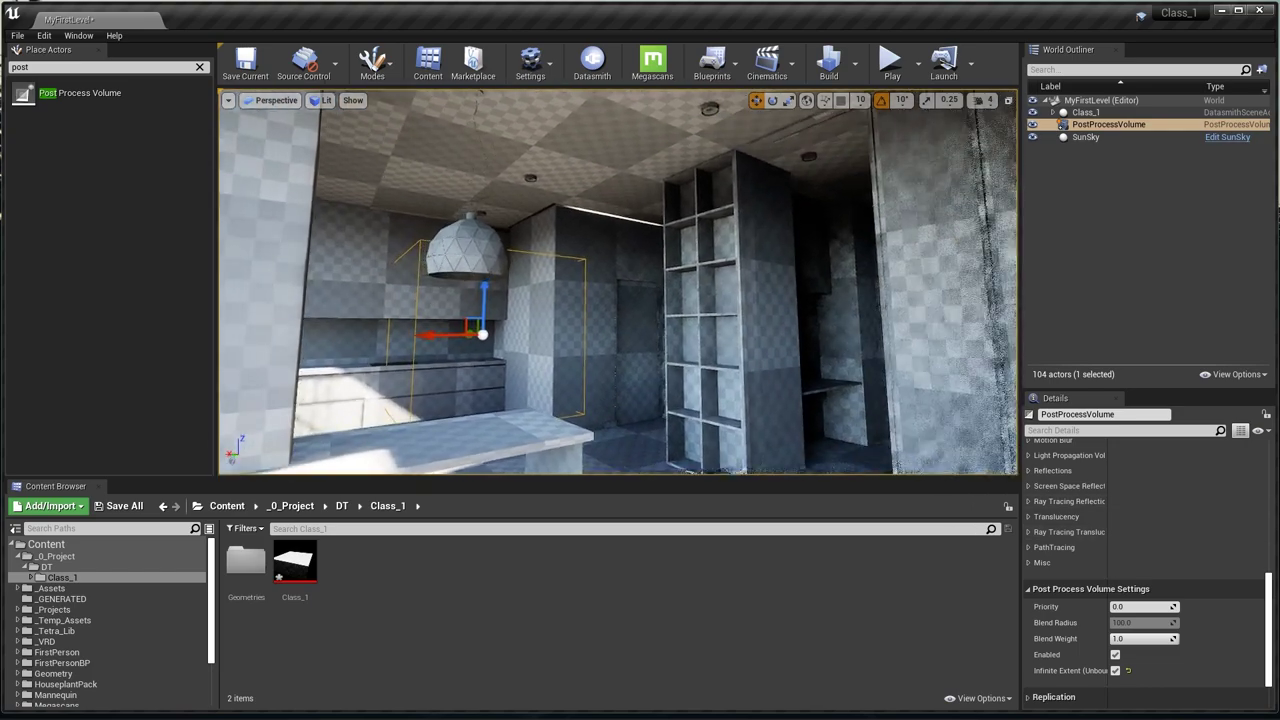
right_drag(801, 332, 801, 332)
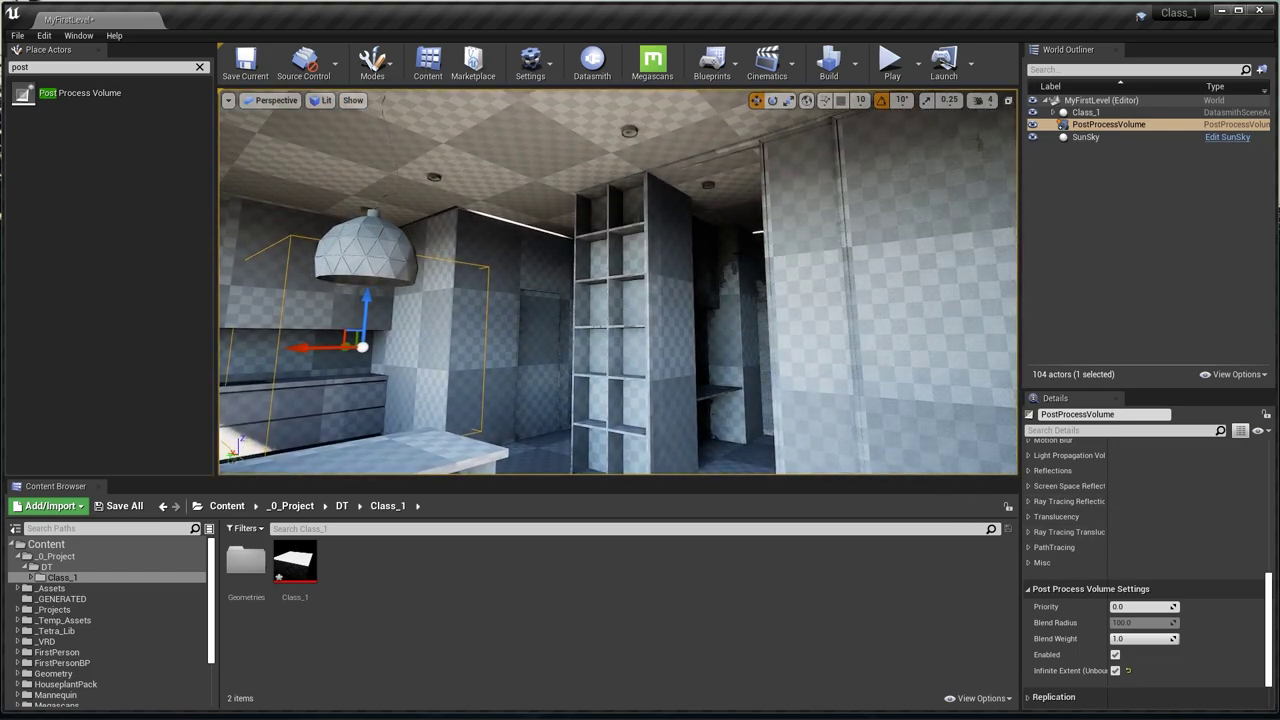
scroll(1041, 561, up, 5)
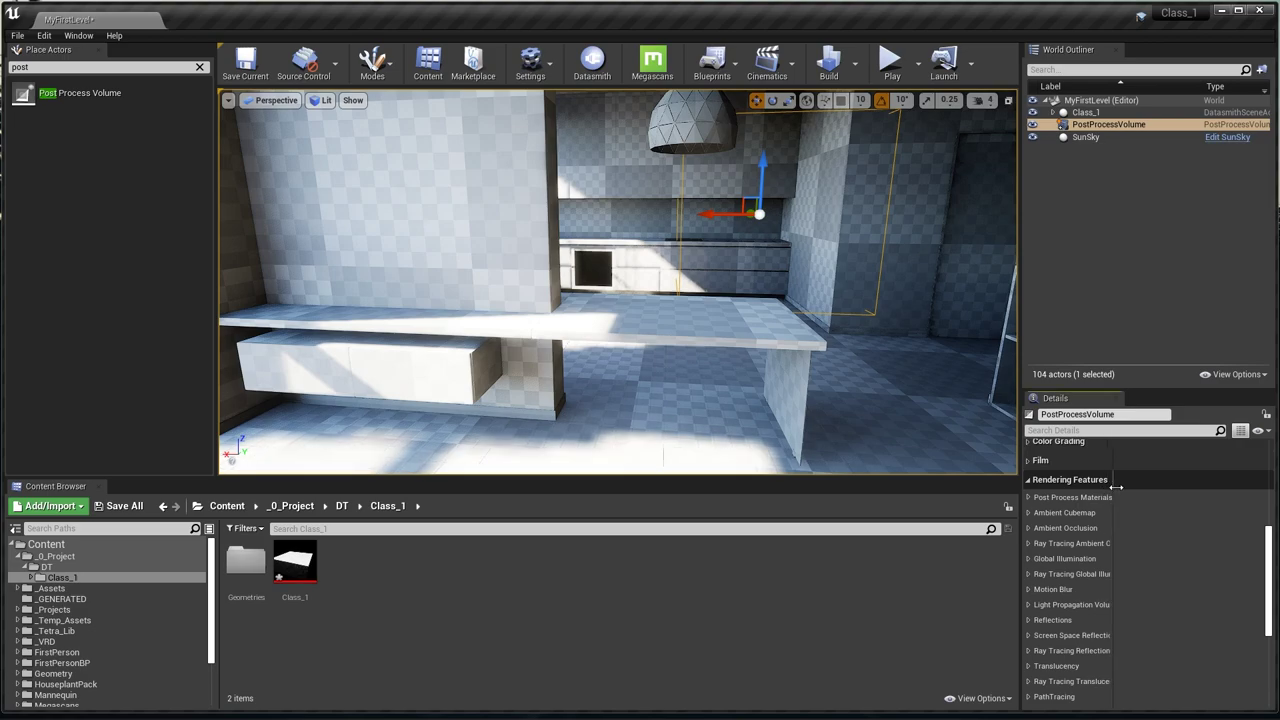
Override the PostProcessVolume's Reflections Type to Screen Space
drag(1116, 487, 1127, 488)
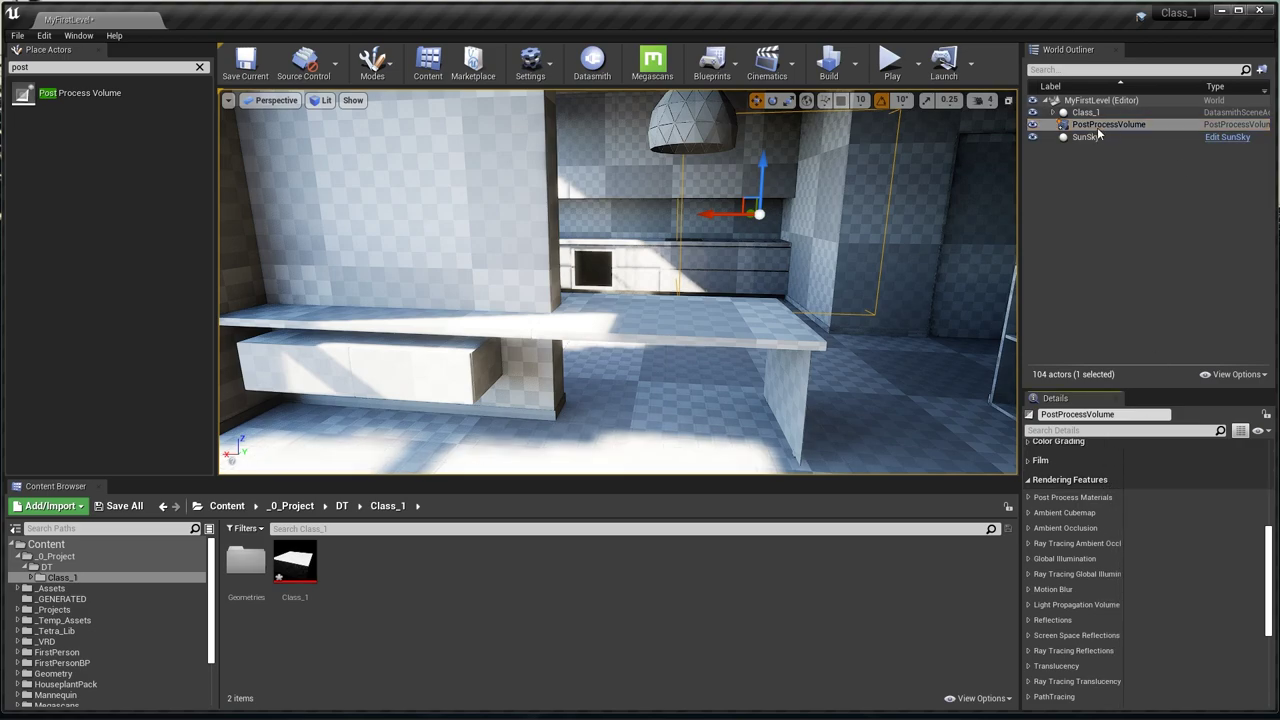
click(1027, 574)
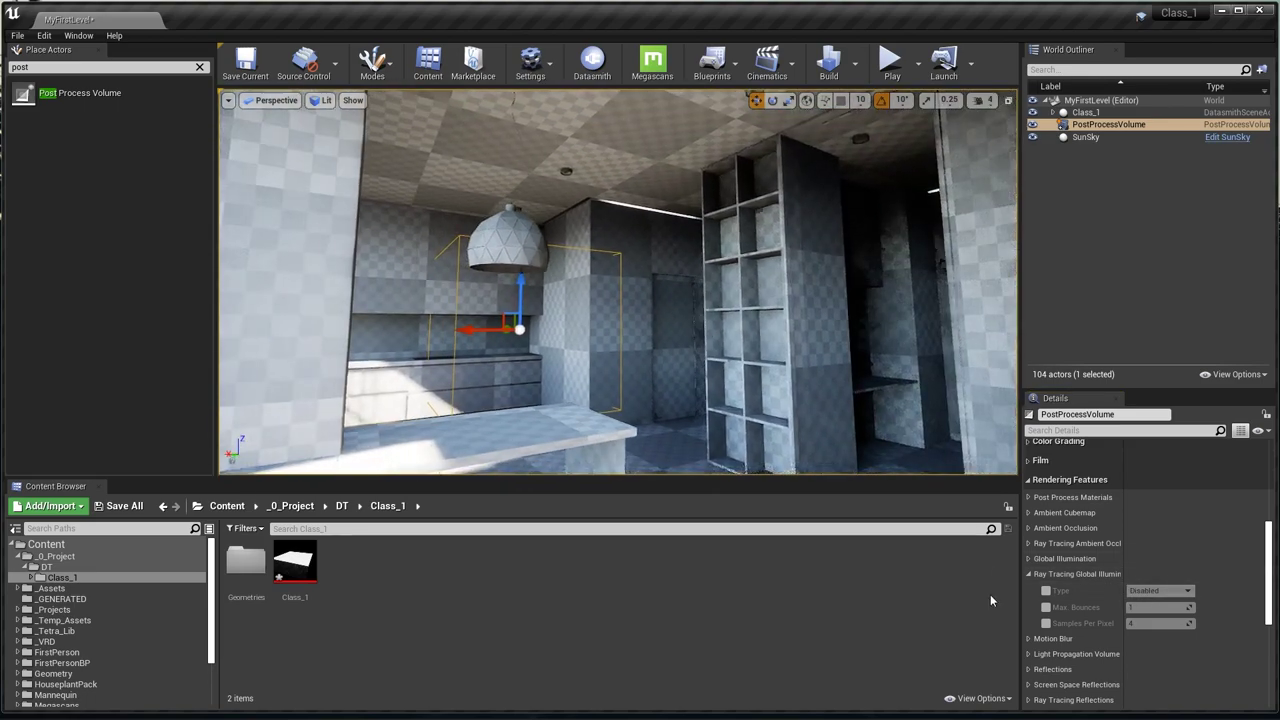
click(1028, 574)
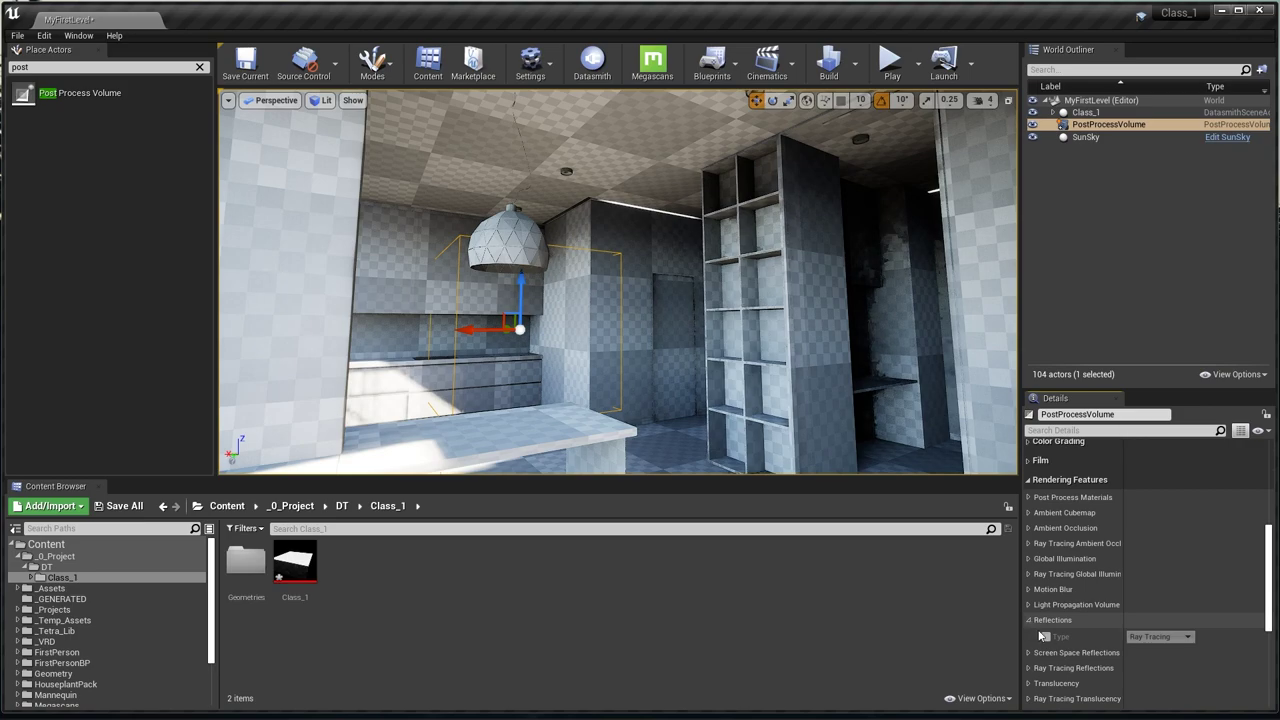
click(1045, 637)
click(1158, 637)
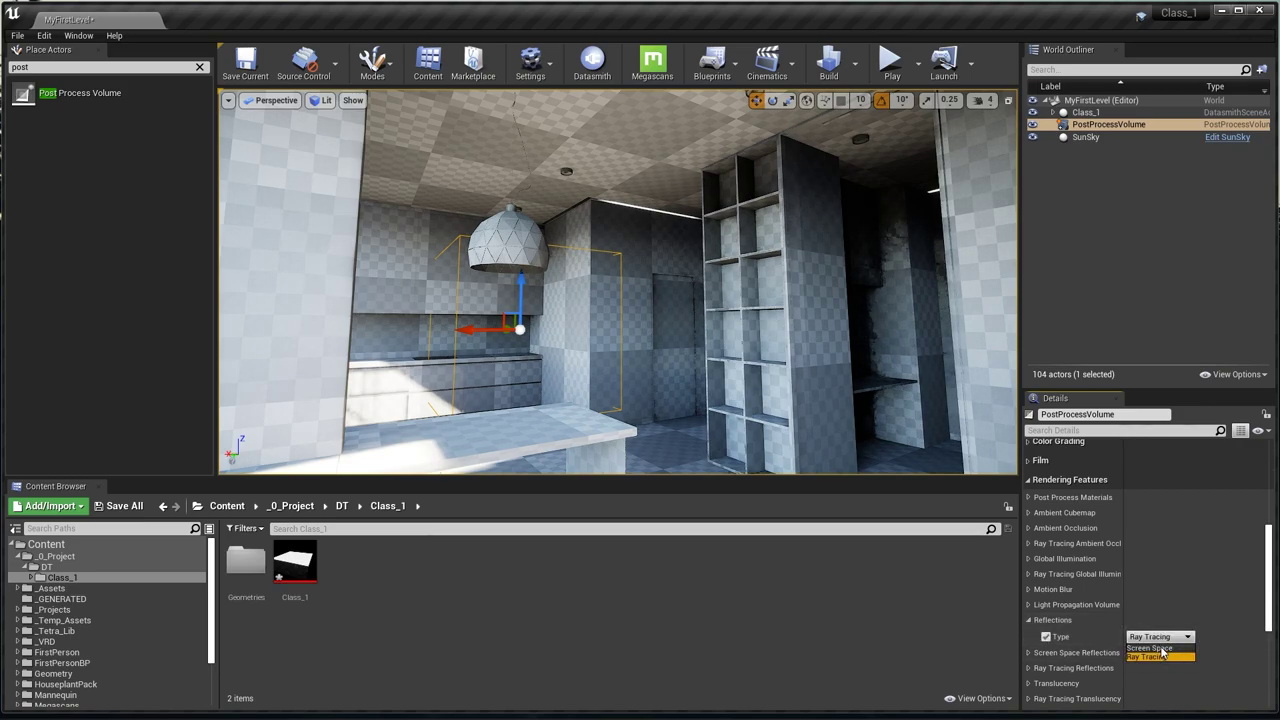
click(1152, 648)
click(1050, 620)
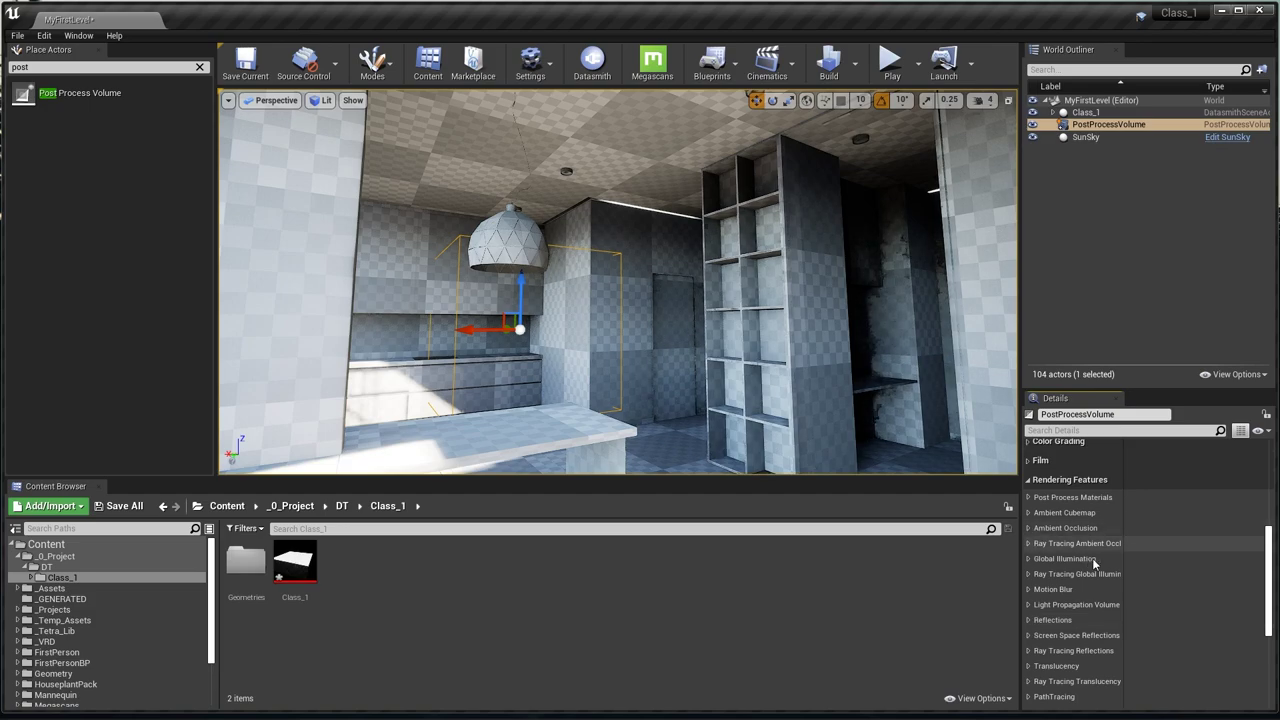
Override Ray Tracing Ambient Occlusion and set it to disabled
click(1029, 544)
click(1046, 559)
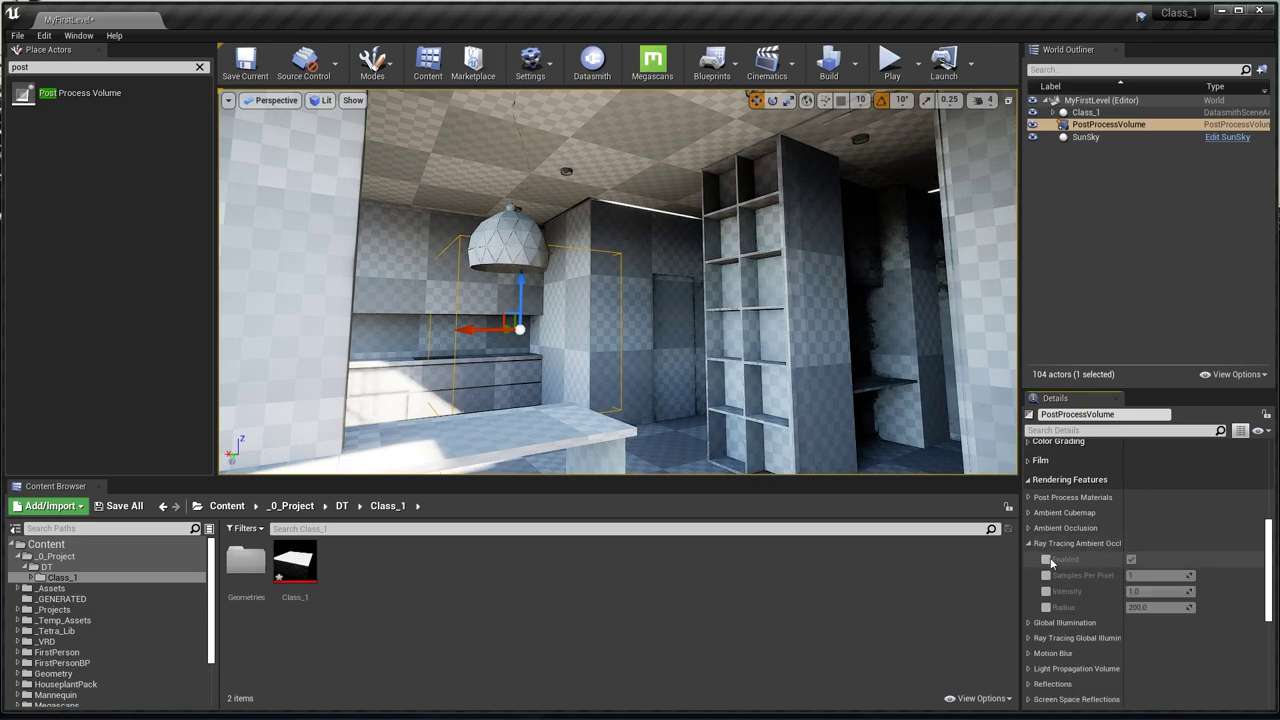
click(1131, 559)
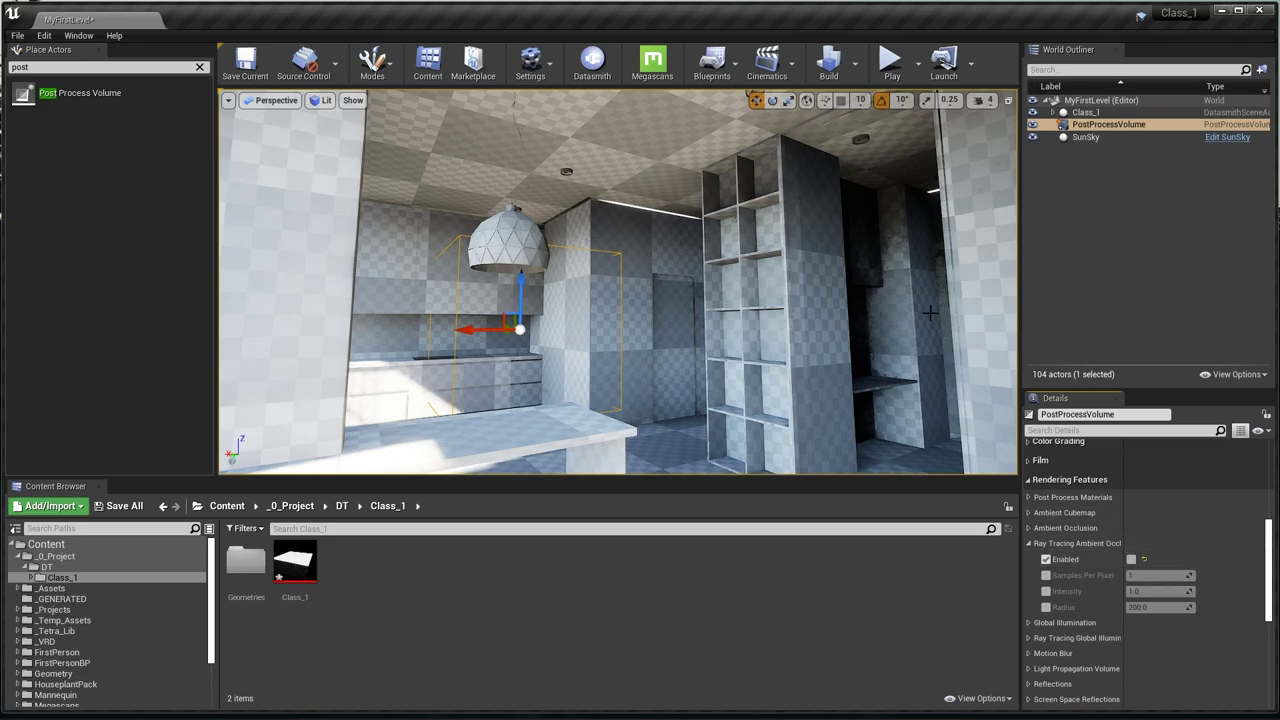
click(1029, 543)
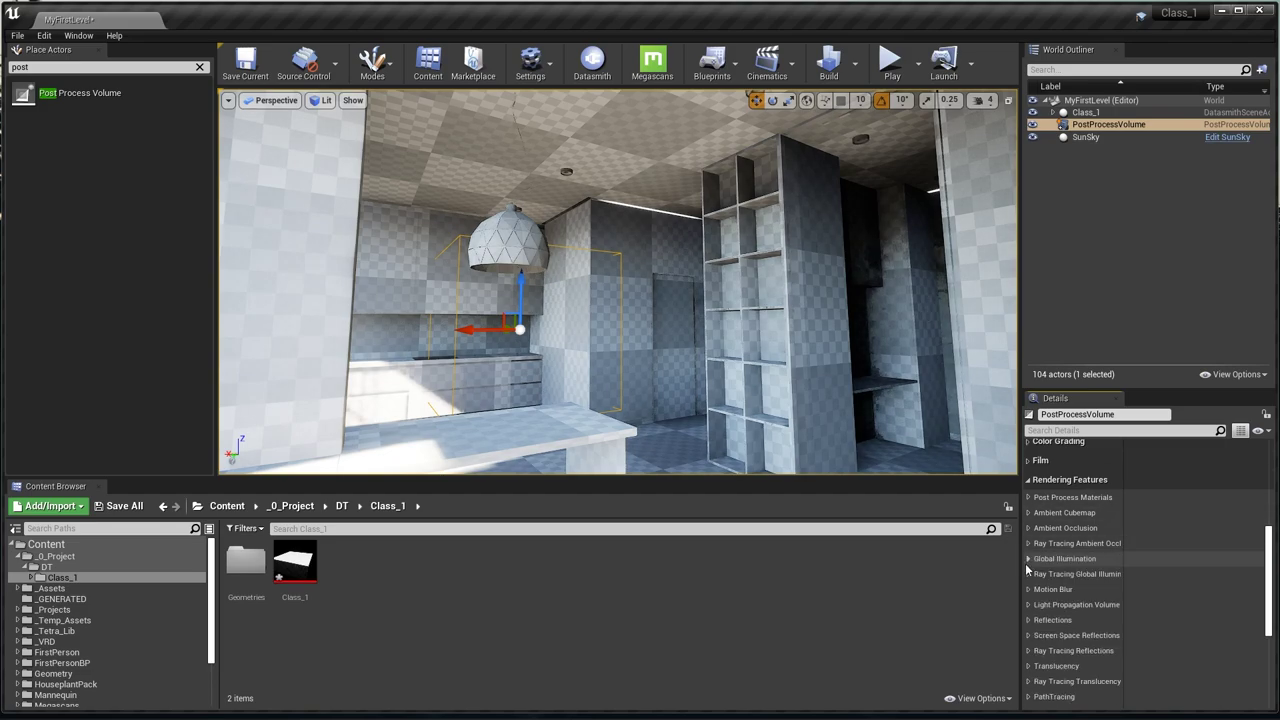
Enable the Ray Tracing Global Illumination Type override, then undo it
click(1029, 574)
click(1046, 590)
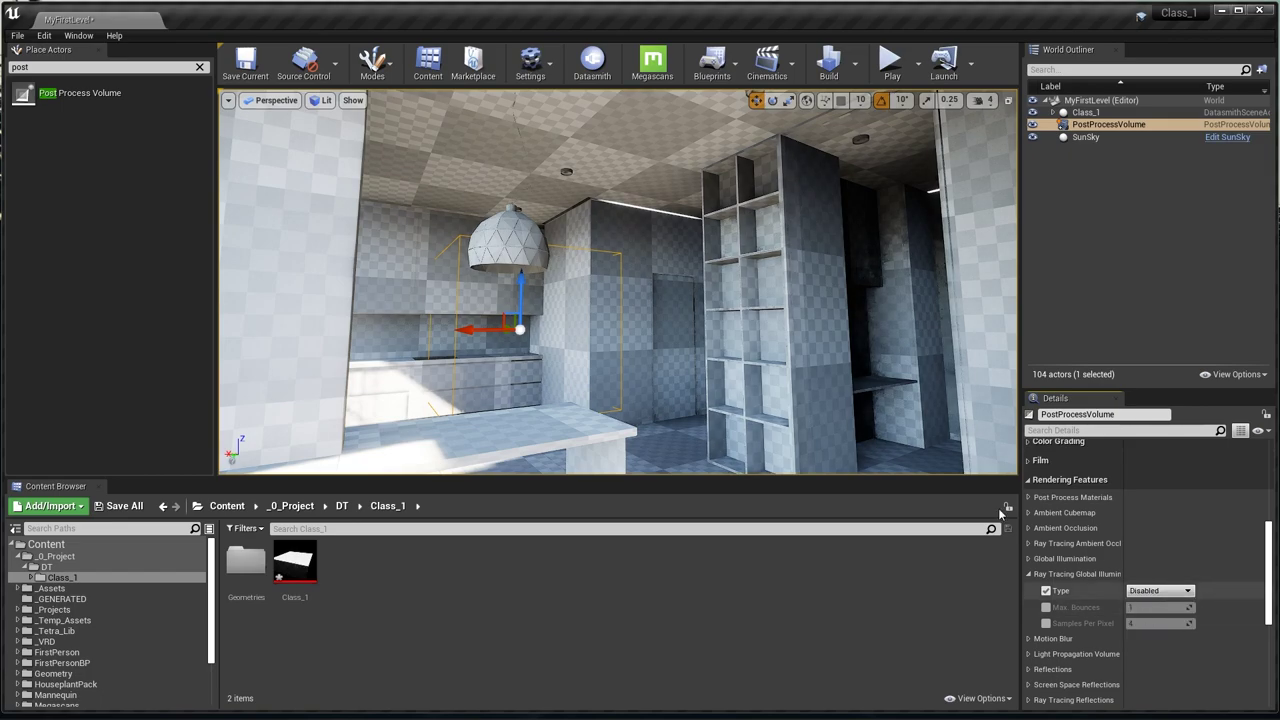
right_drag(600, 300, 727, 317)
key(ctrl+z)
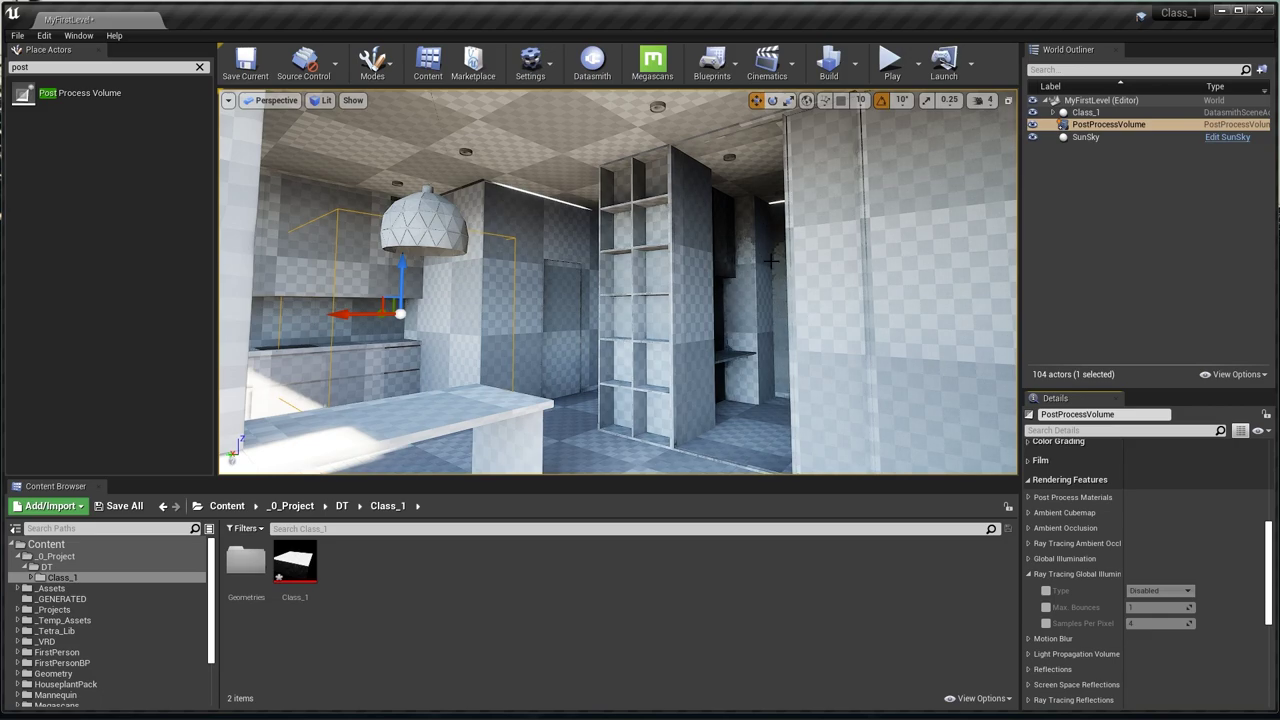
right_drag(771, 261, 771, 261)
Set Ray Tracing Global Illumination Type to Disabled and leave its override unchecked
click(1046, 590)
click(1160, 590)
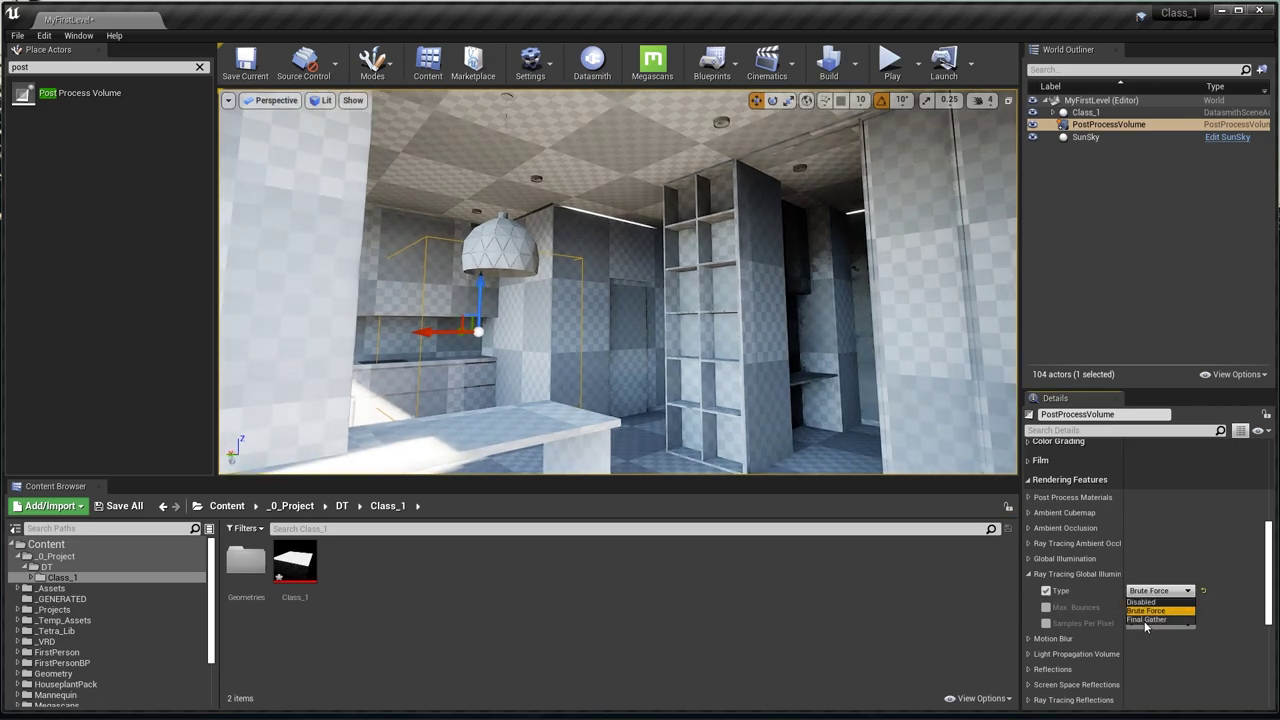
click(1146, 620)
click(1160, 590)
click(1145, 601)
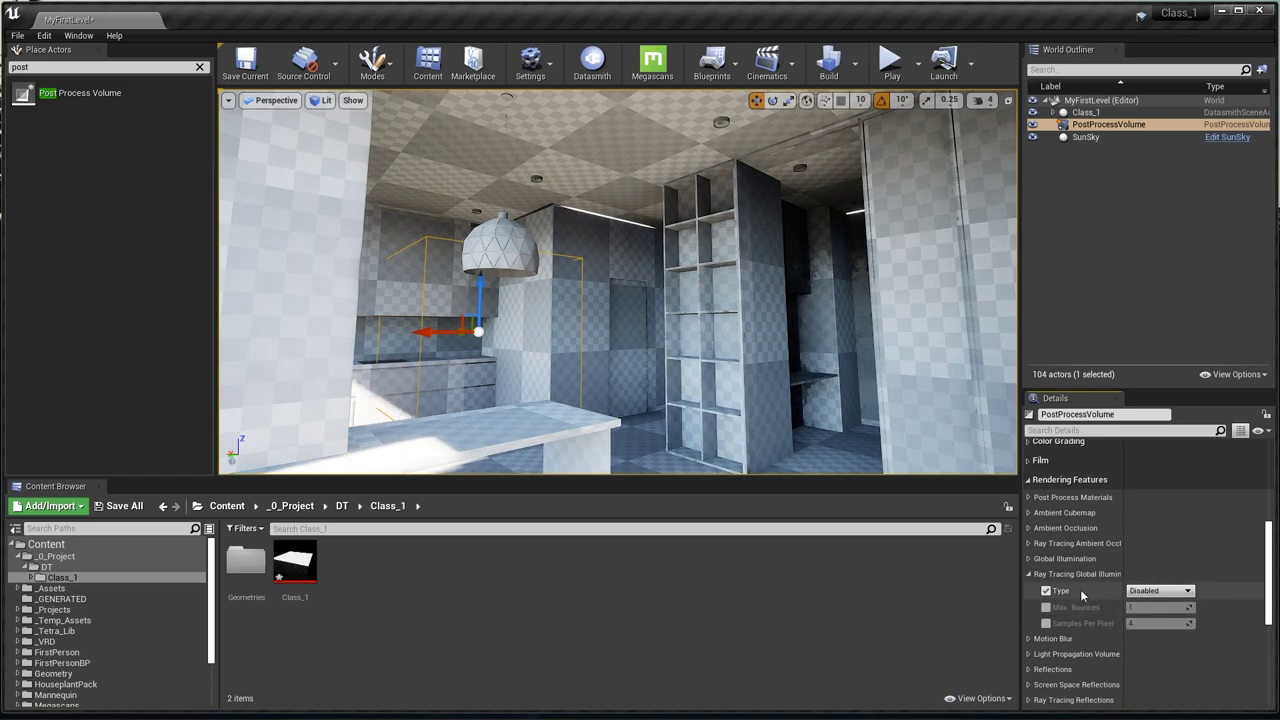
click(1046, 590)
click(1046, 590)
click(1046, 590)
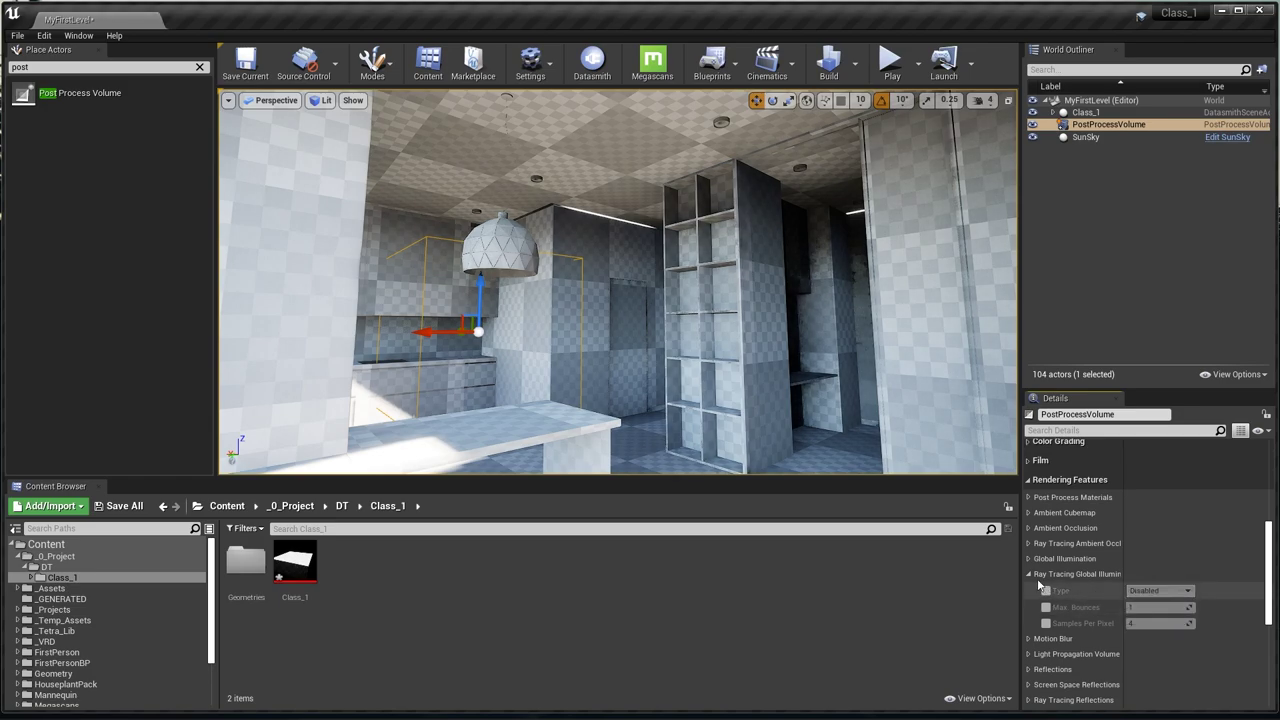
click(1037, 576)
scroll(748, 317, up, 2)
scroll(748, 317, up, 3)
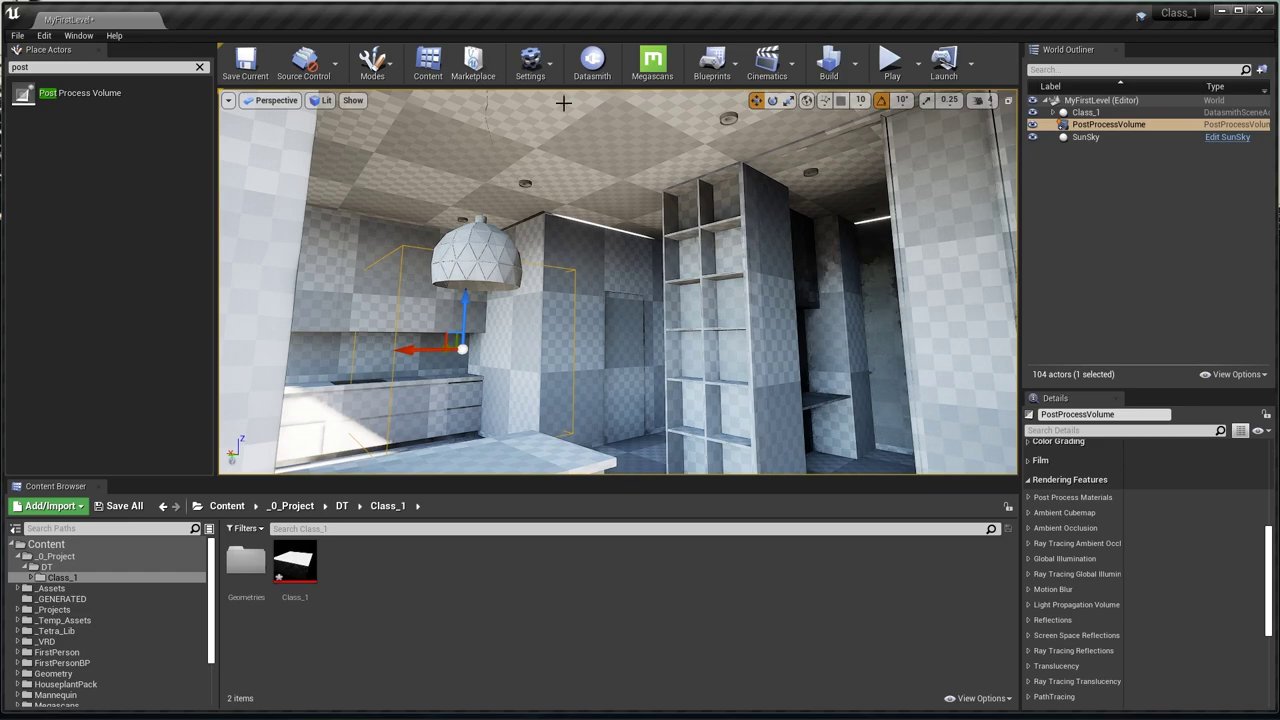
Turn off Ray Tracing in Project Settings, found by searching 'raytra'
click(531, 62)
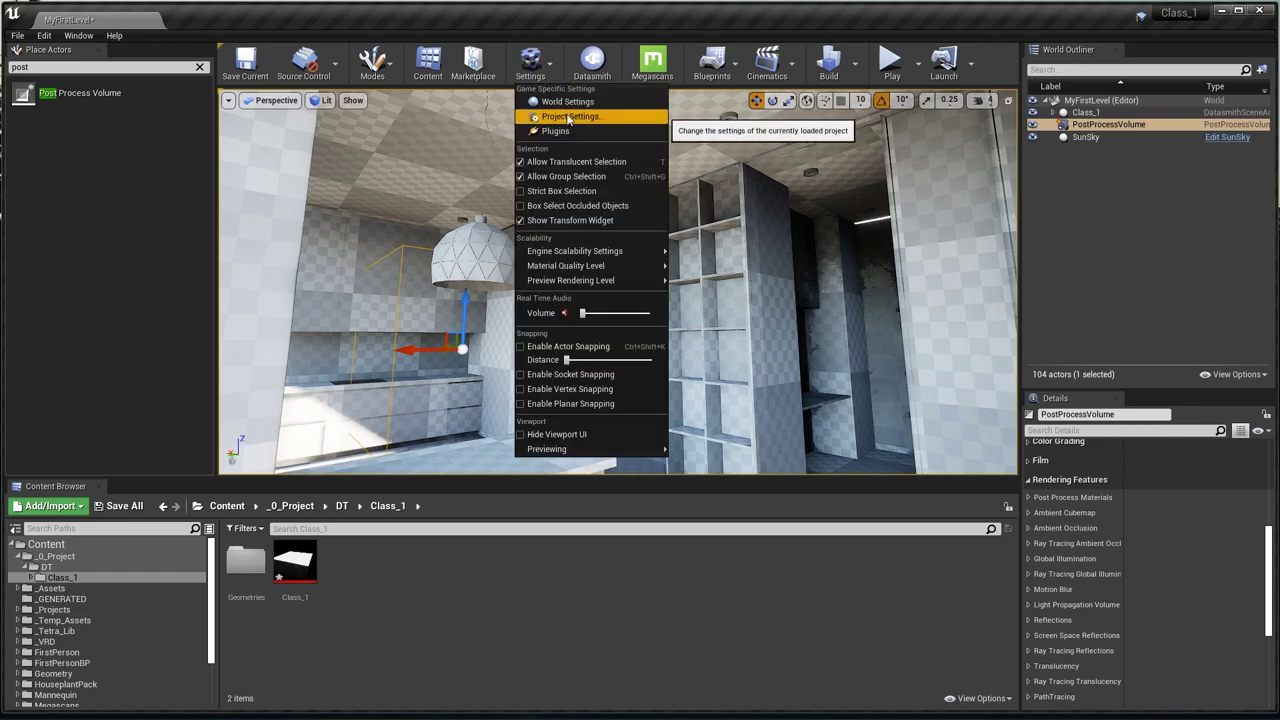
click(566, 116)
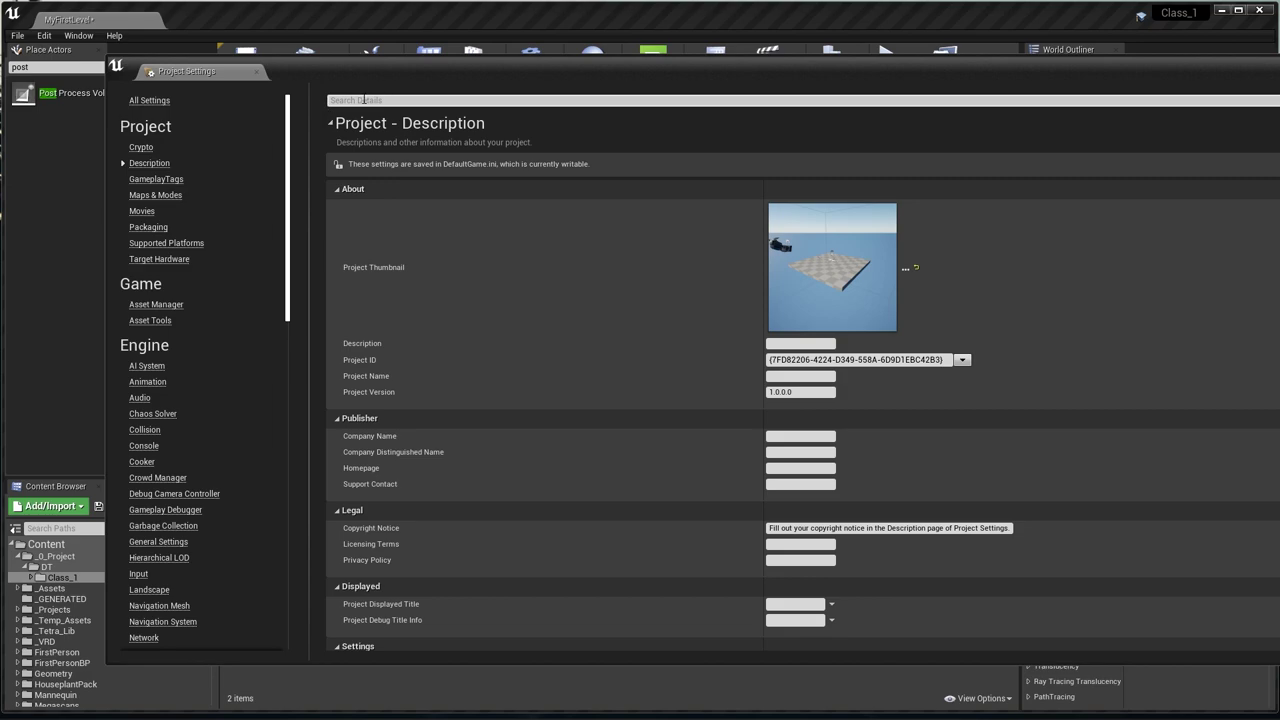
click(423, 101)
text(ray)
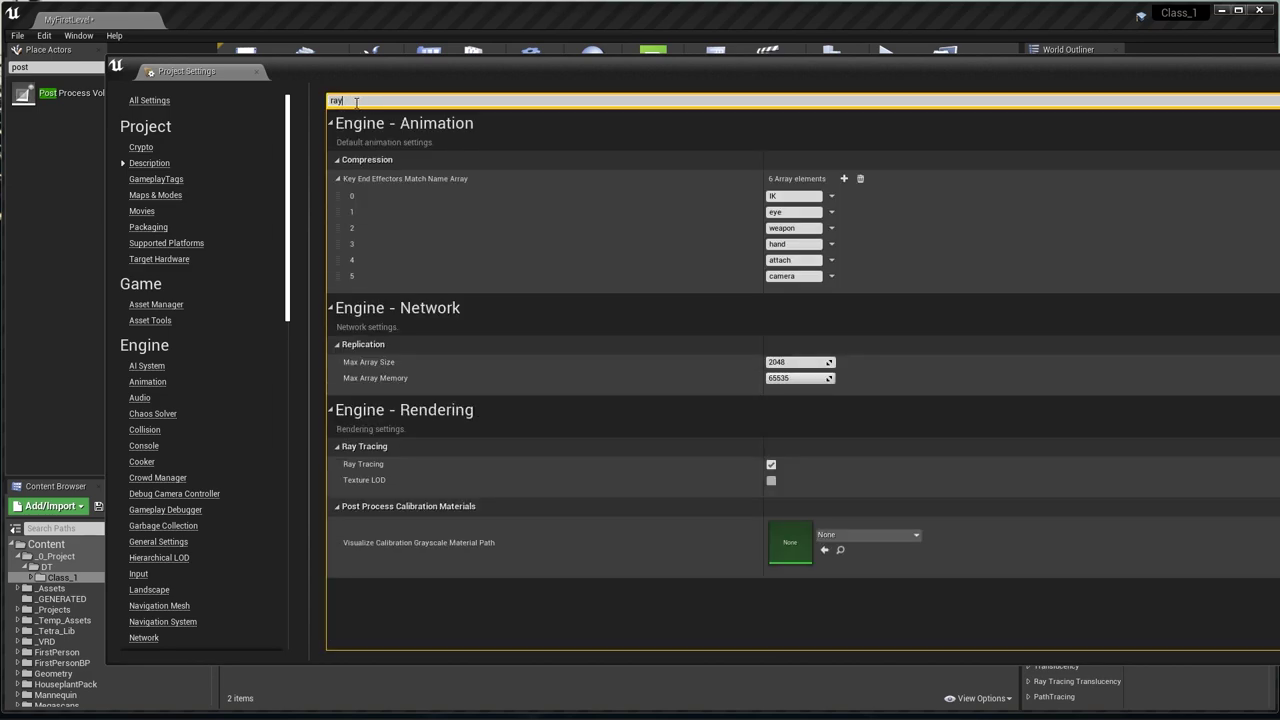
text(tra)
click(771, 178)
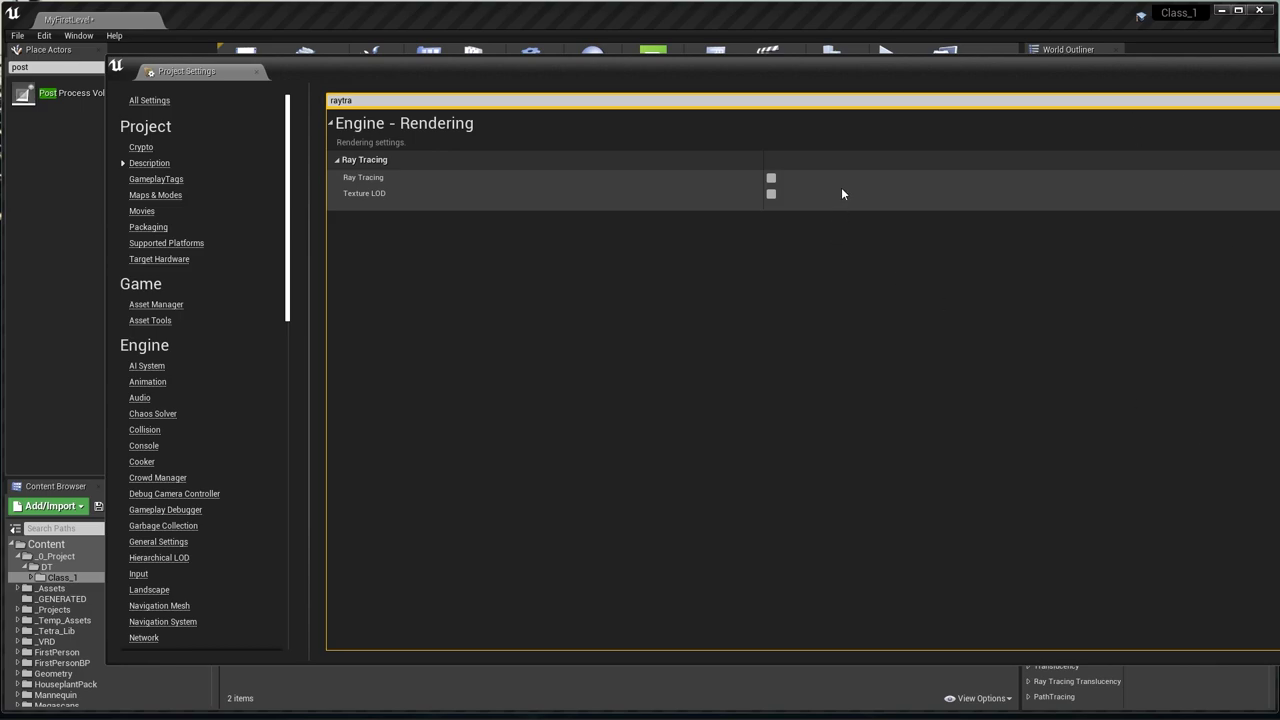
Save all modified level and asset files with Ctrl+Shift+S
key(ctrl+shift+s)
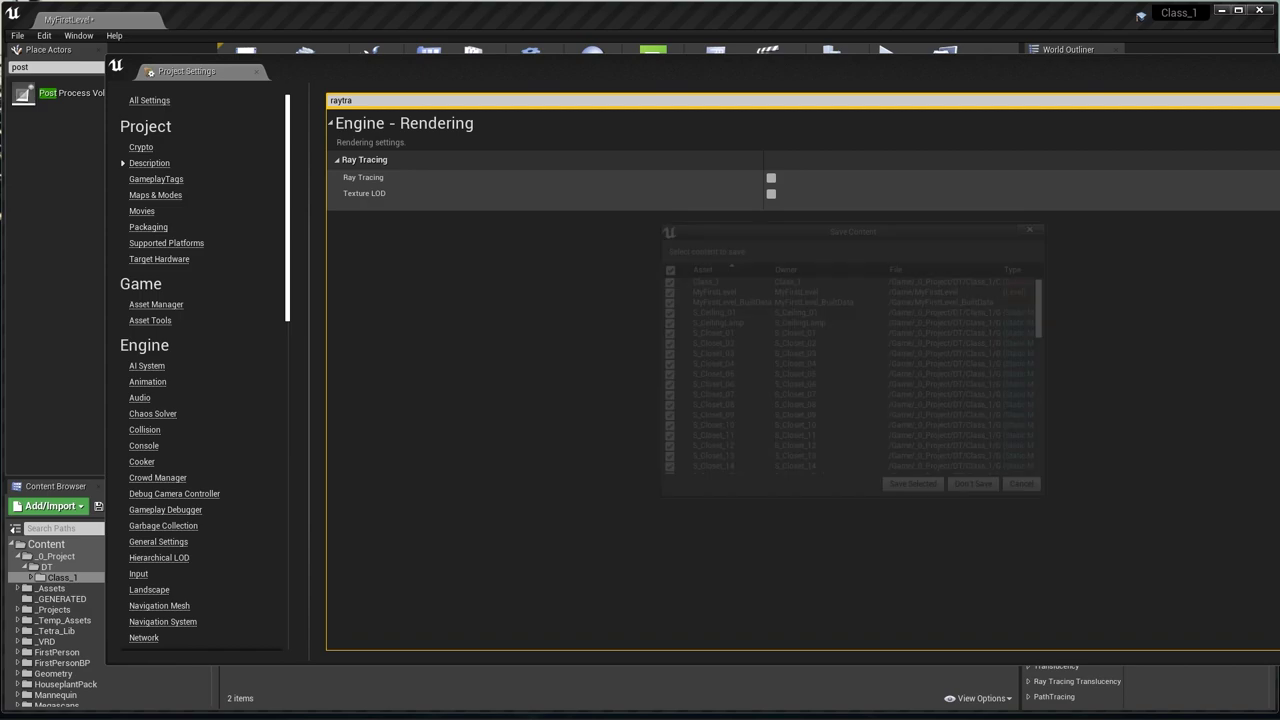
drag(1047, 296, 1060, 420)
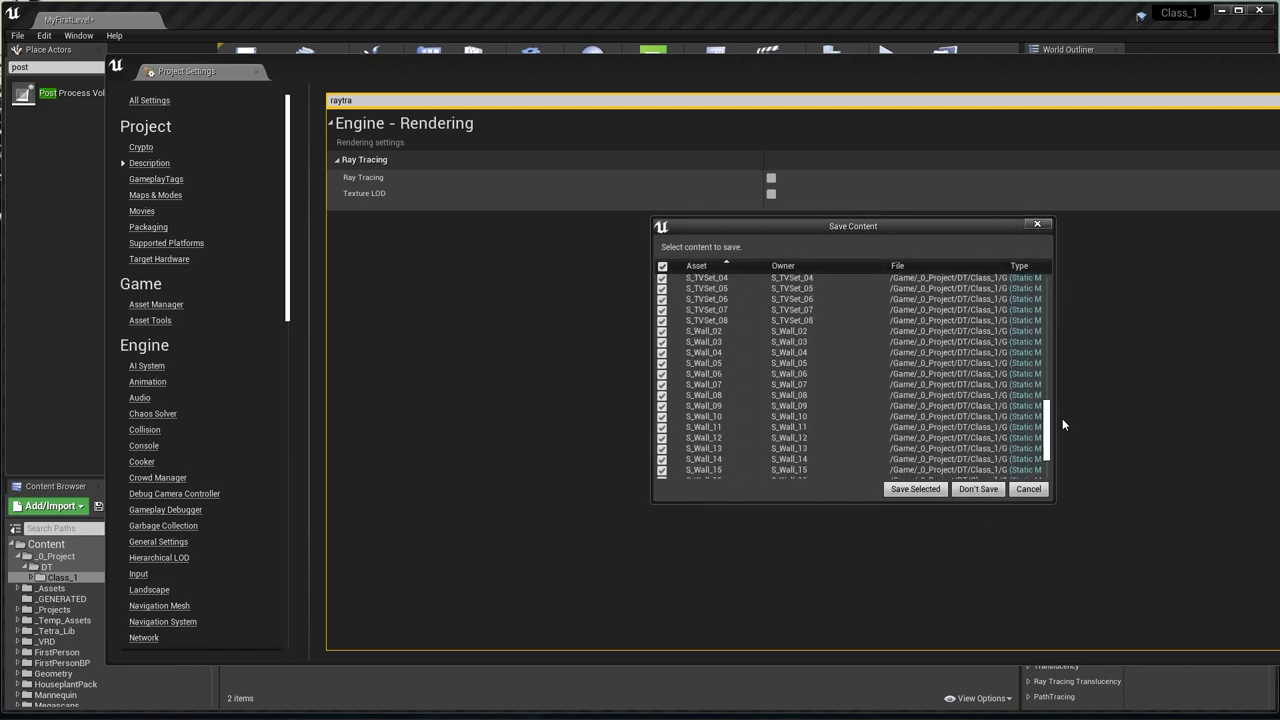
click(930, 489)
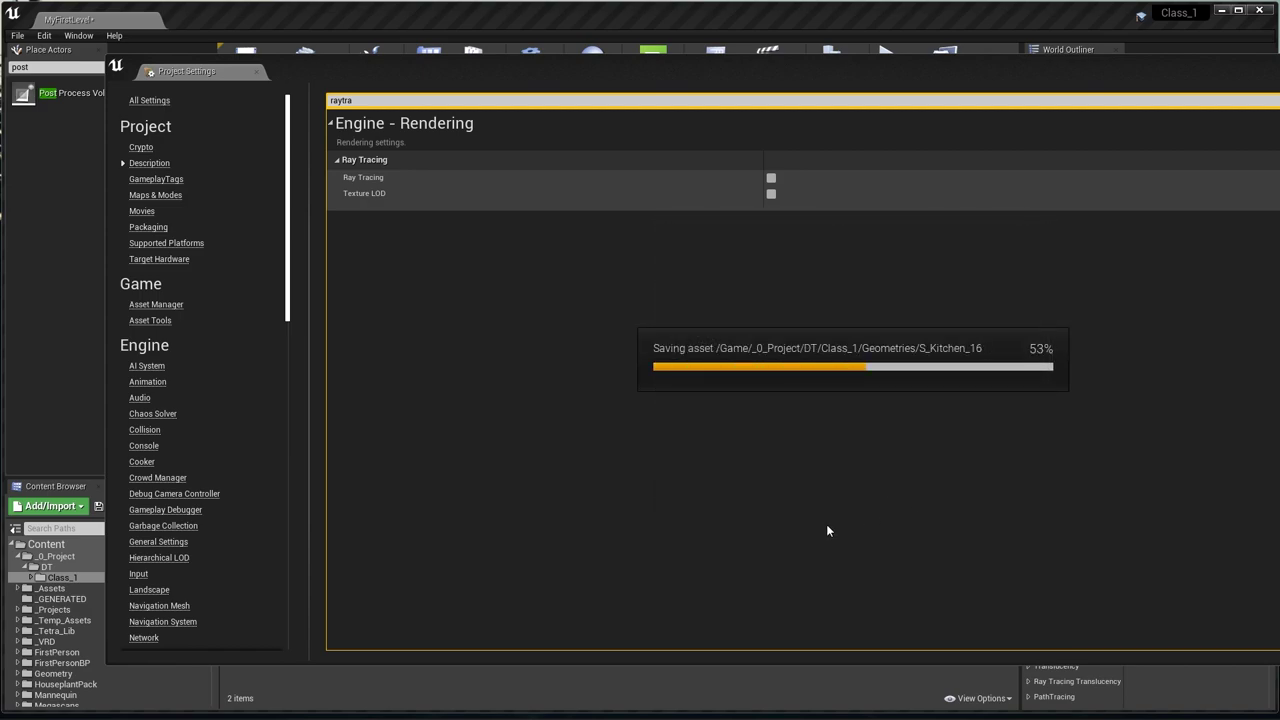